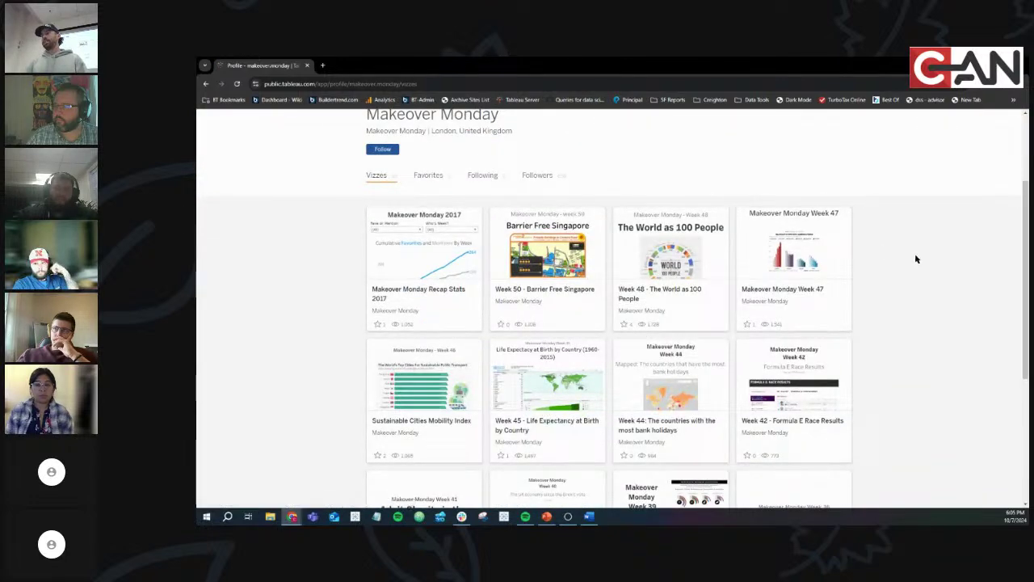
scroll(916, 259, "down", 1)
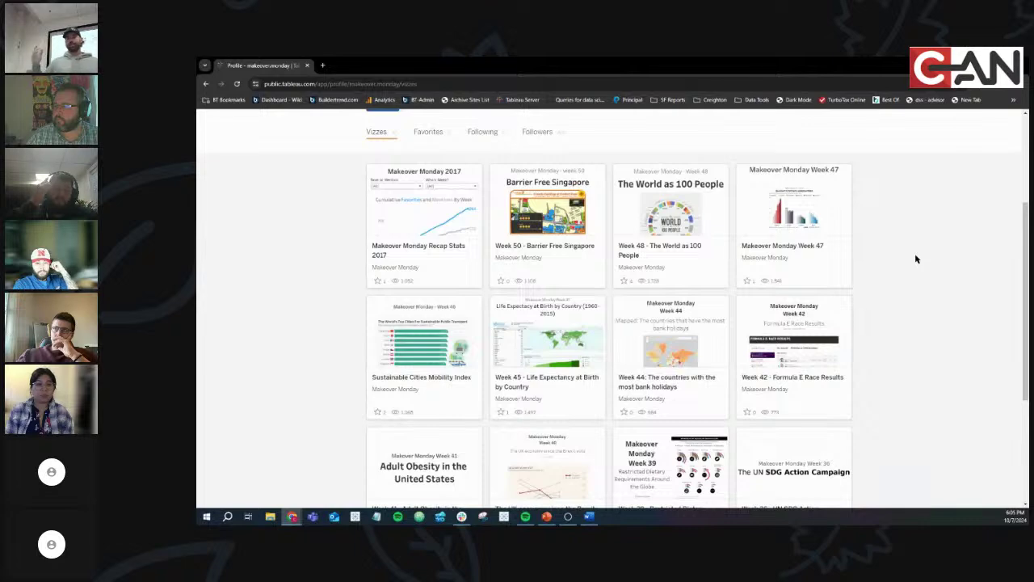
Return to the Tableau Public Discover page and browse its gallery
scroll(908, 251, "down", 4)
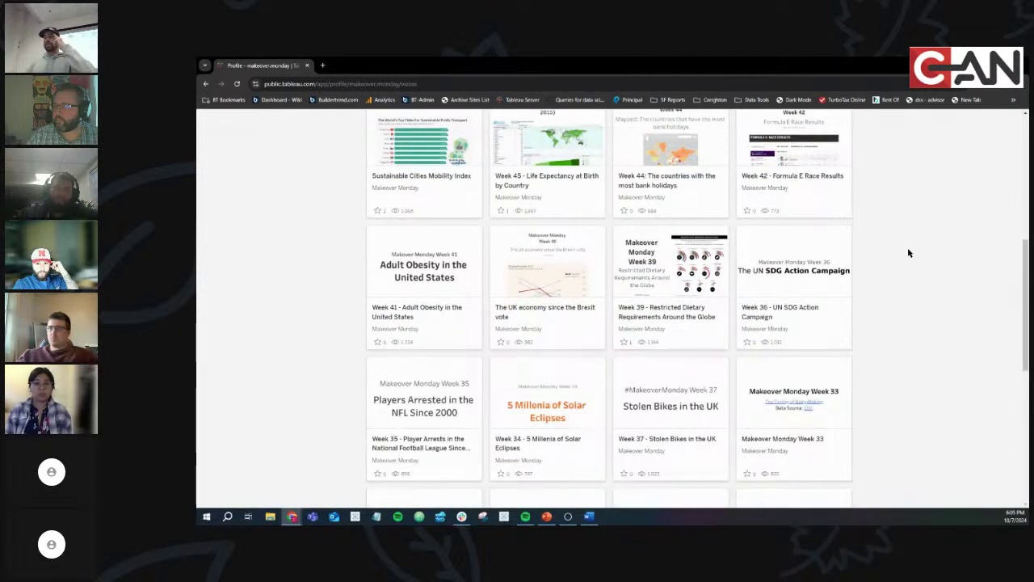
scroll(907, 253, "up", 7)
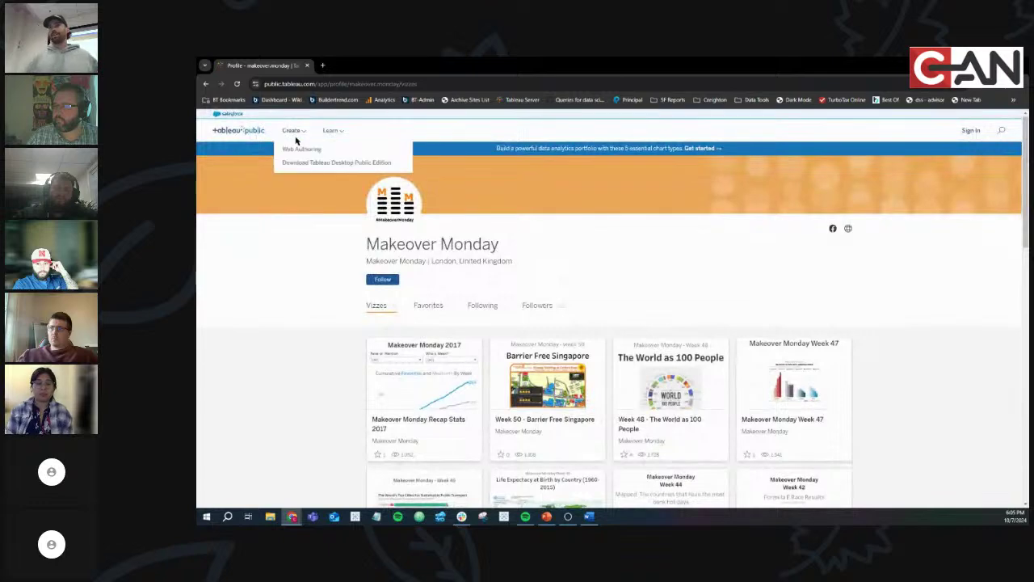
mouse_move(332, 131)
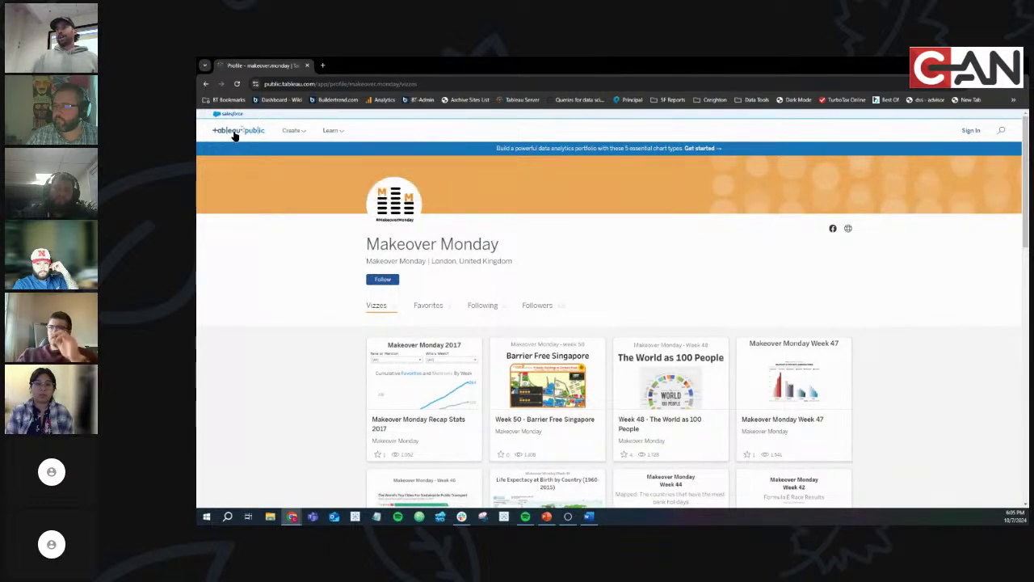
left_click(233, 130)
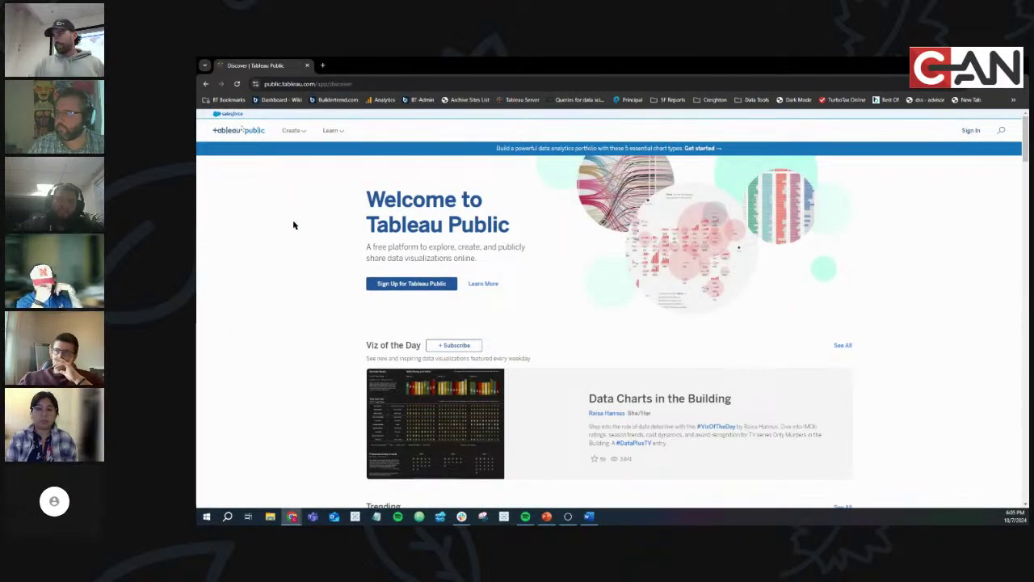
scroll(261, 224, "down", 3)
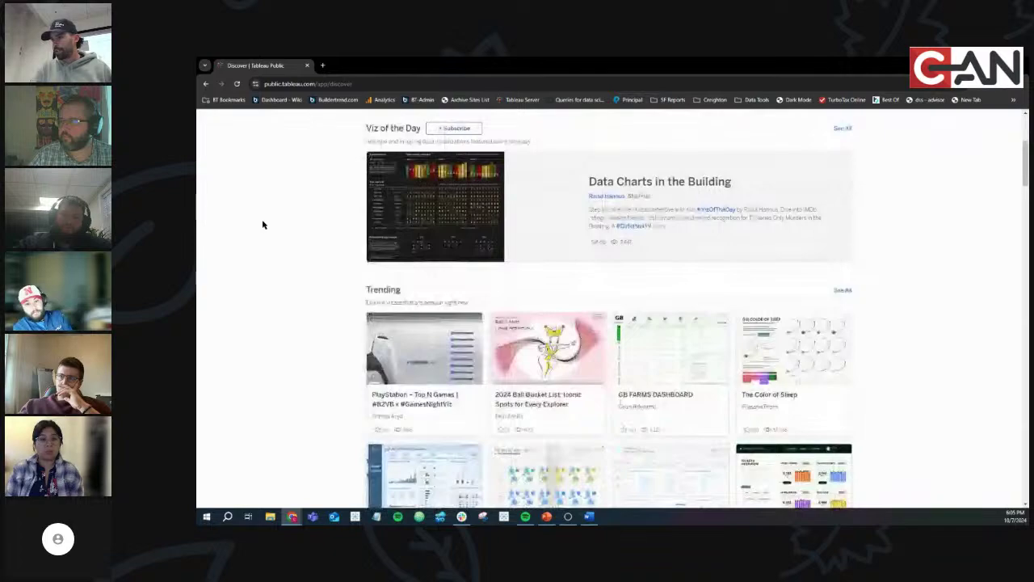
scroll(262, 224, "down", 5)
scroll(261, 223, "down", 9)
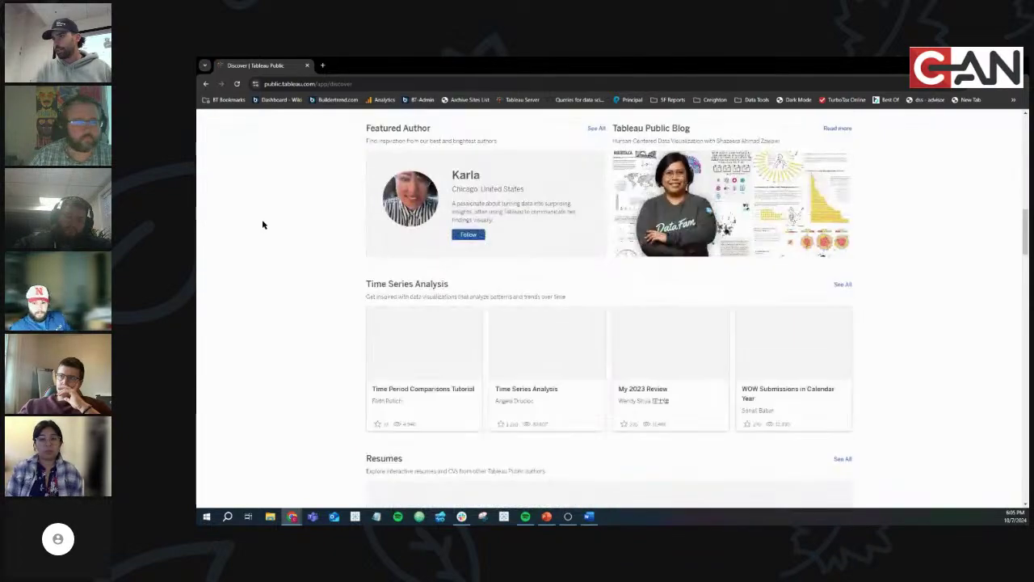
scroll(261, 224, "down", 9)
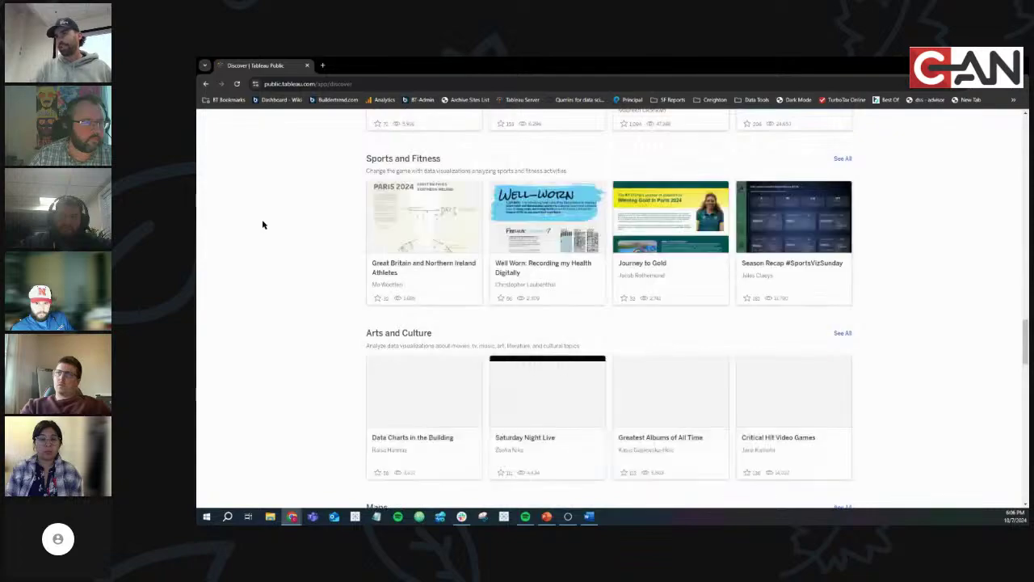
scroll(262, 224, "down", 4)
scroll(262, 224, "down", 3)
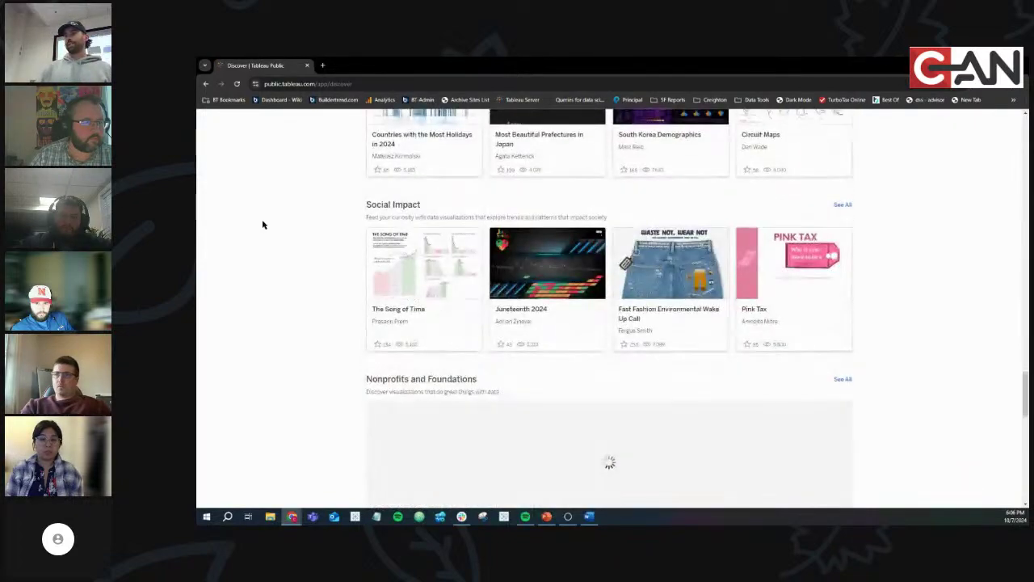
scroll(262, 224, "up", 10)
scroll(261, 223, "up", 6)
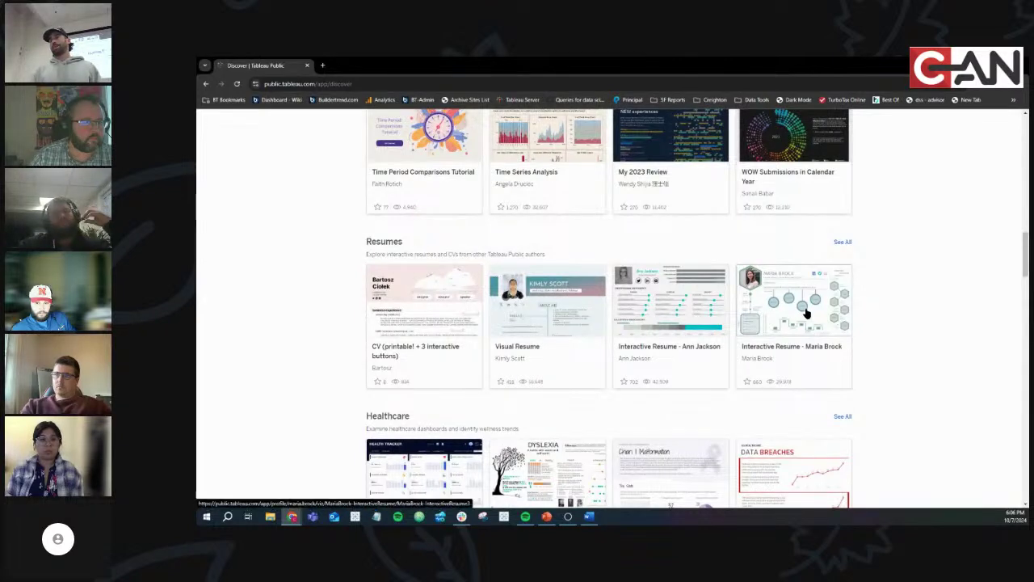
scroll(907, 326, "down", 10)
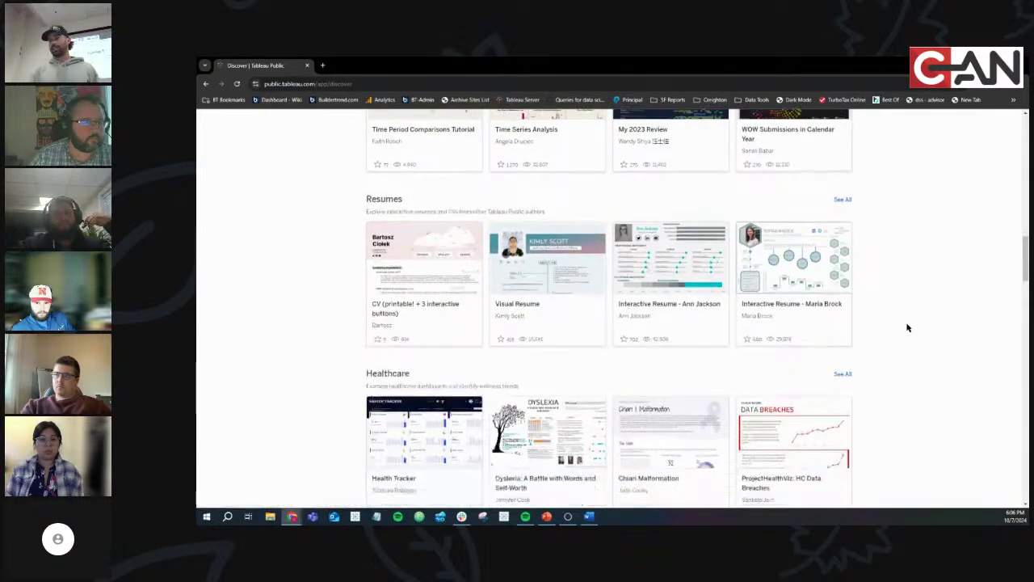
scroll(907, 327, "down", 3)
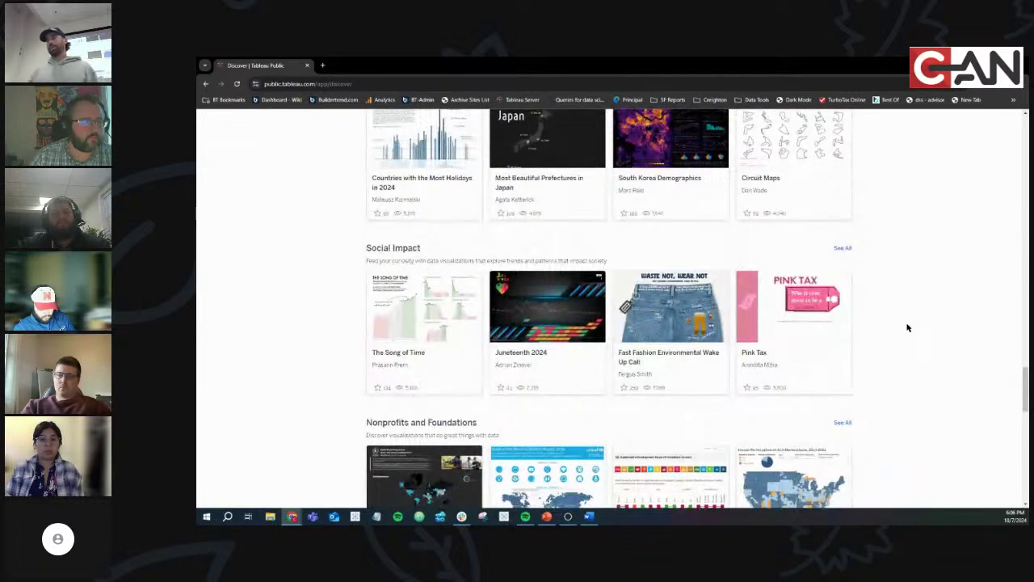
scroll(907, 327, "down", 5)
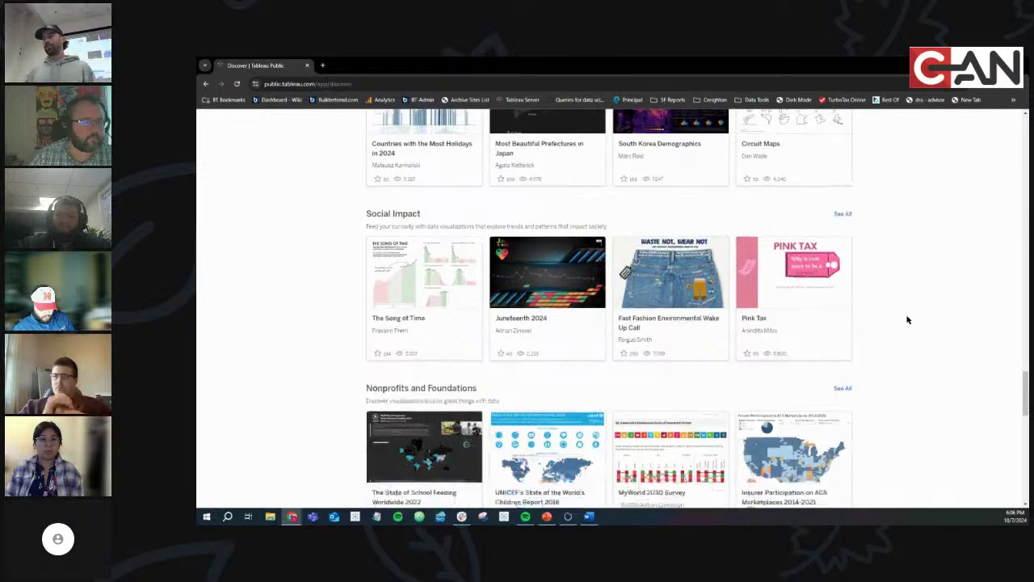
scroll(907, 320, "down", 10)
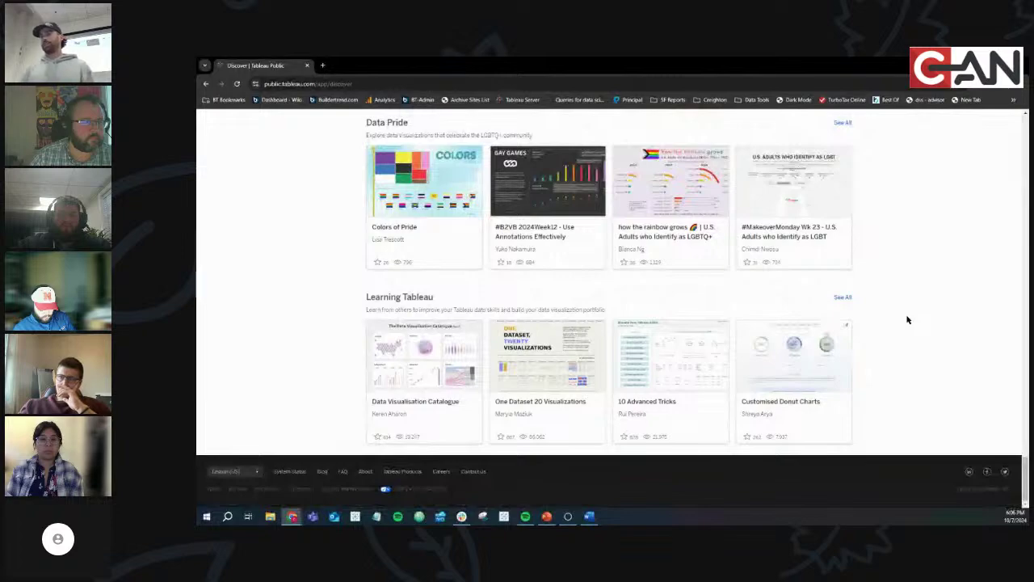
scroll(908, 320, "up", 10)
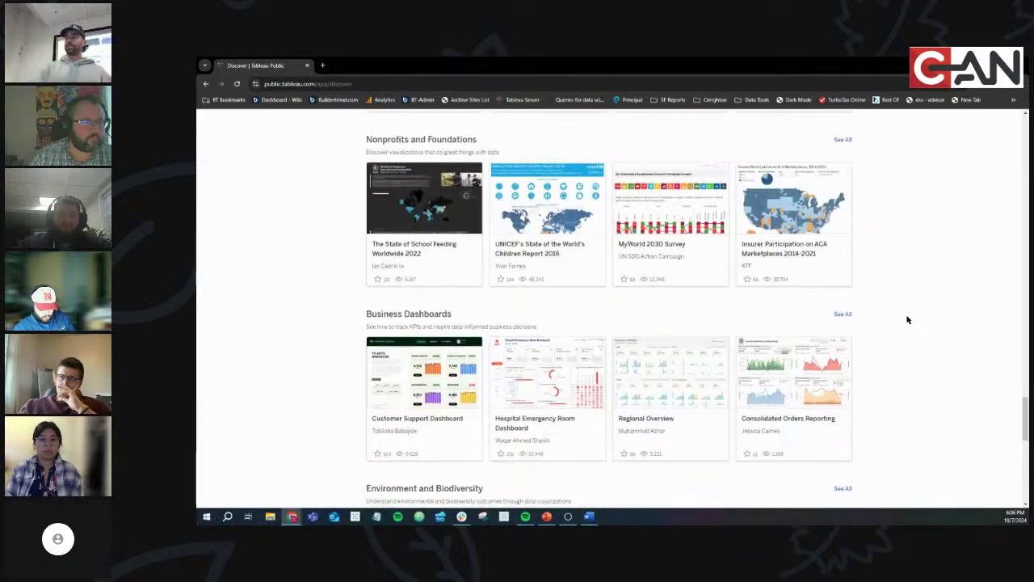
scroll(907, 320, "up", 8)
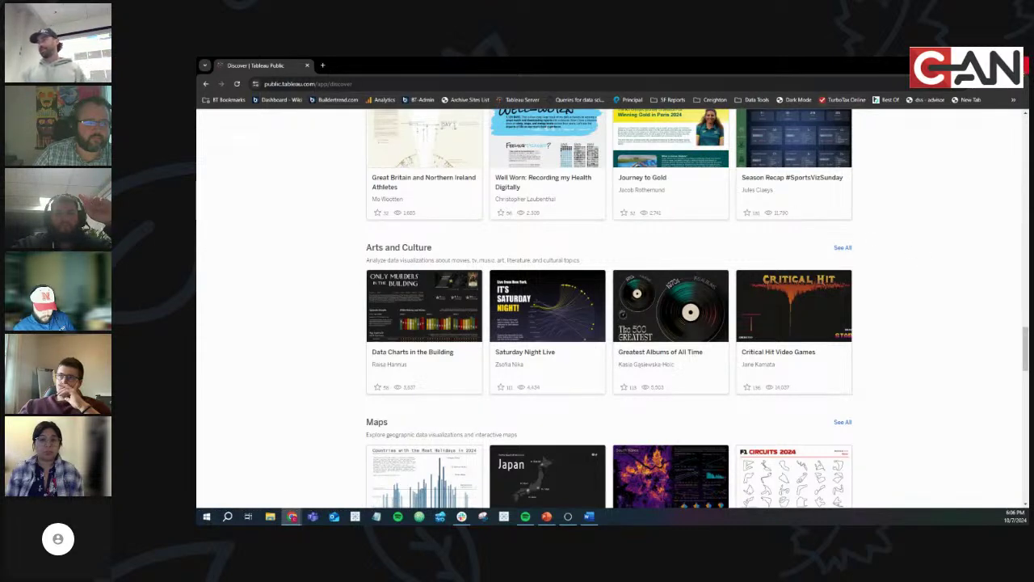
Show the class deck's Overview slide listing Parameters and Dashboard actions
key("alt+Tab")
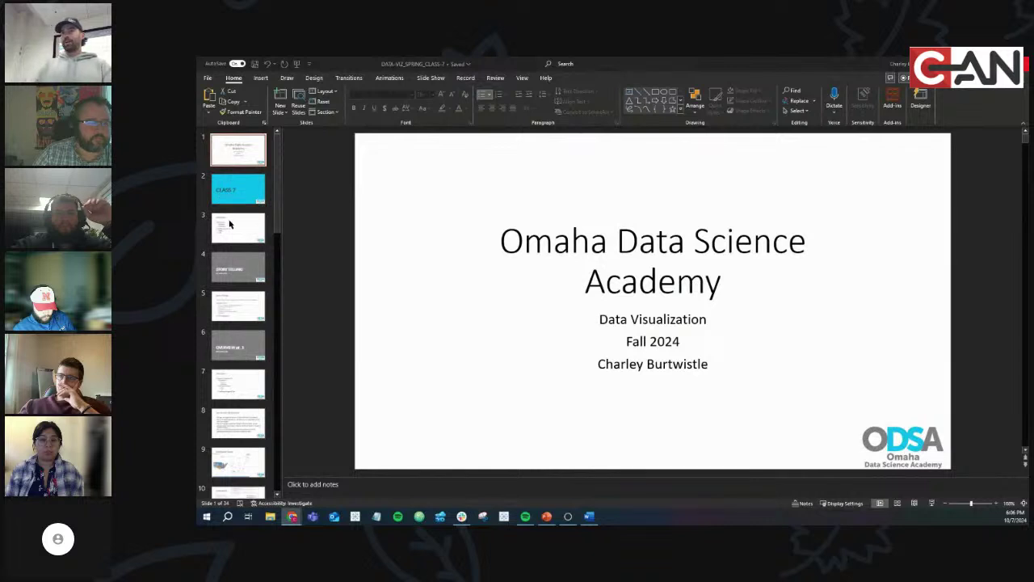
left_click(230, 224)
scroll(238, 242, "down", 1)
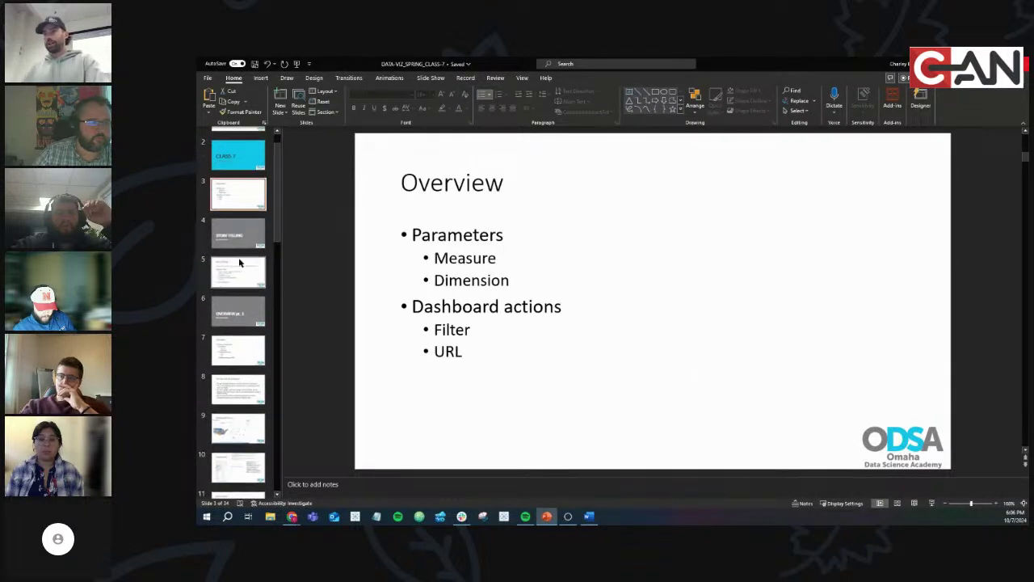
mouse_move(296, 521)
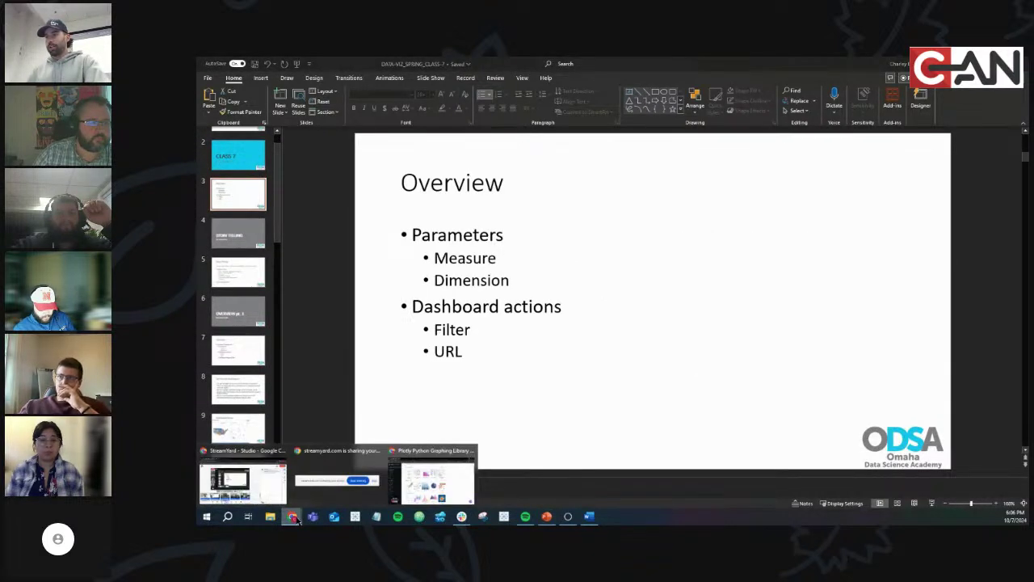
left_click(433, 483)
Go to the Tableau Public website by searching 'tableau public' in Chrome
left_click(476, 84)
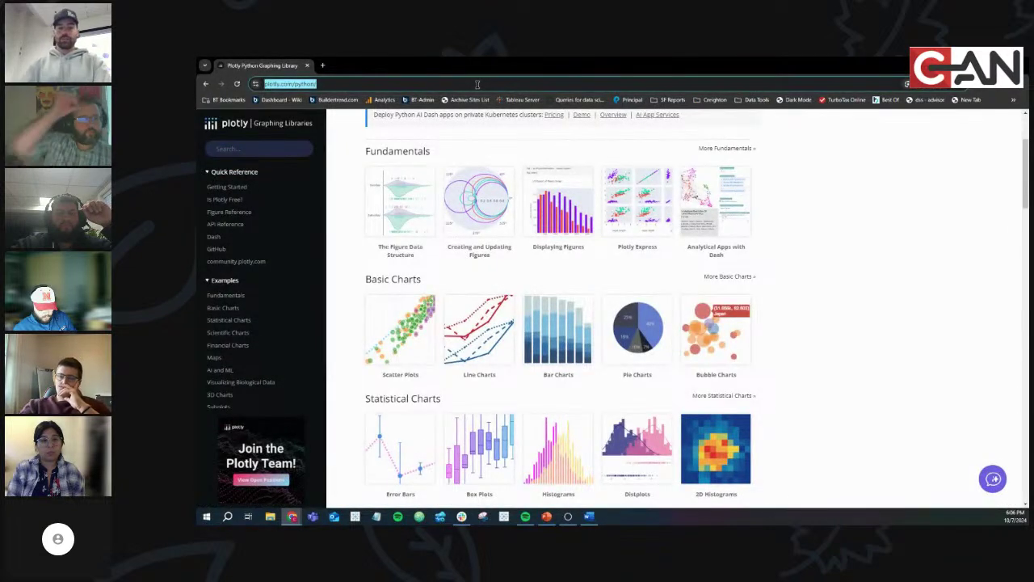
type("tableau p")
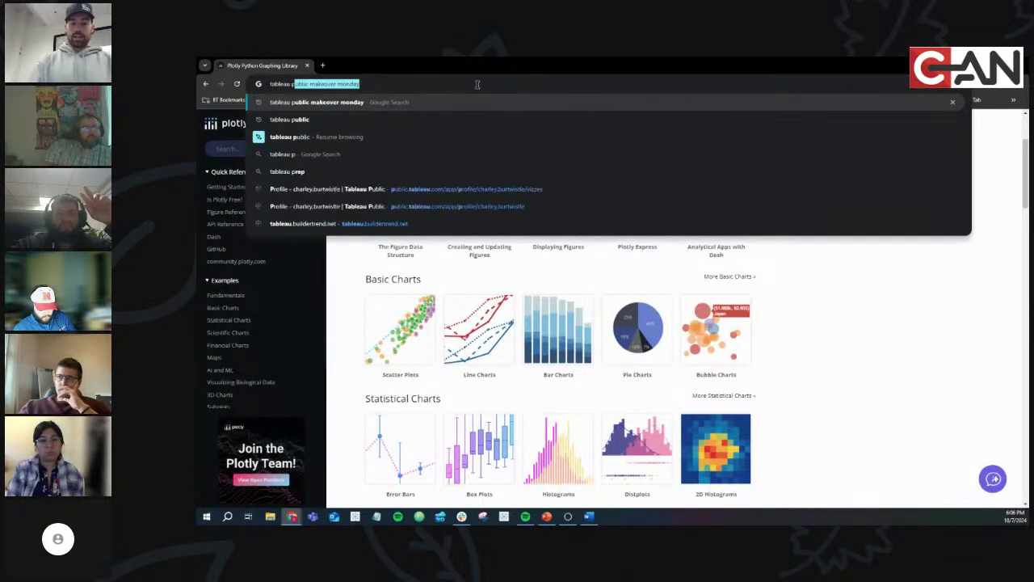
type("ublic")
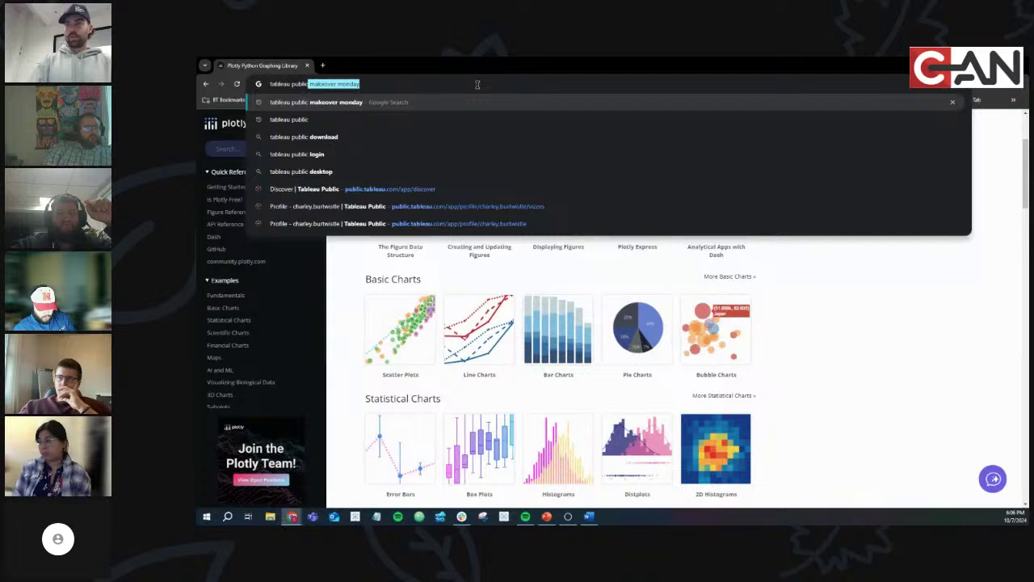
key("Delete")
key("Return")
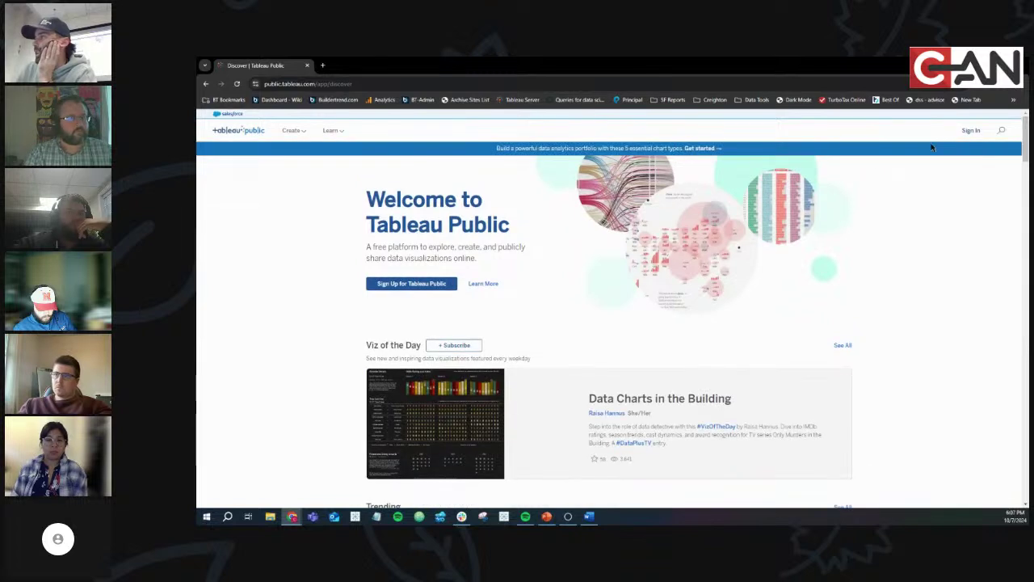
Sign in to Tableau Public with the account credentials
left_click(975, 132)
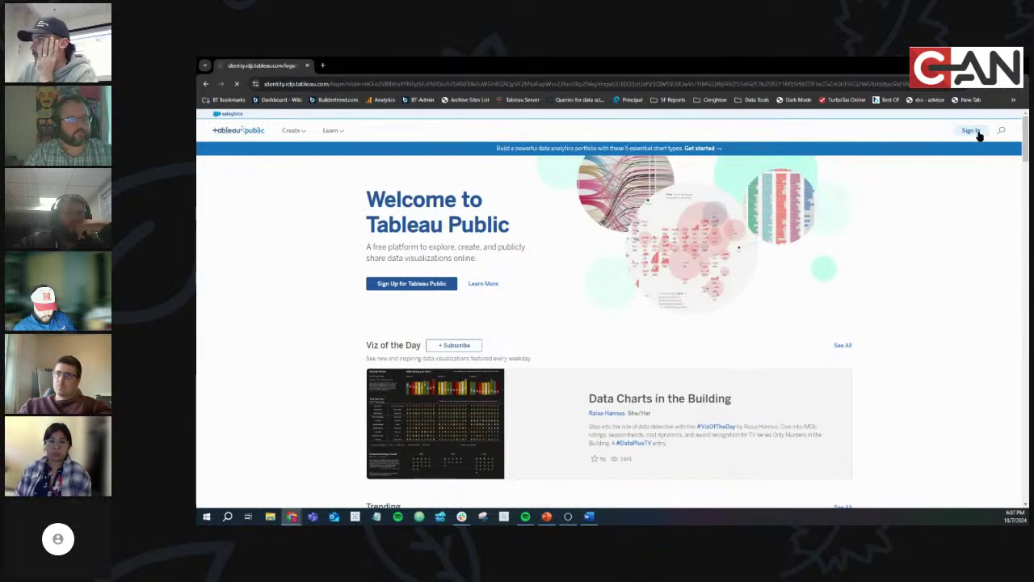
left_click(449, 325)
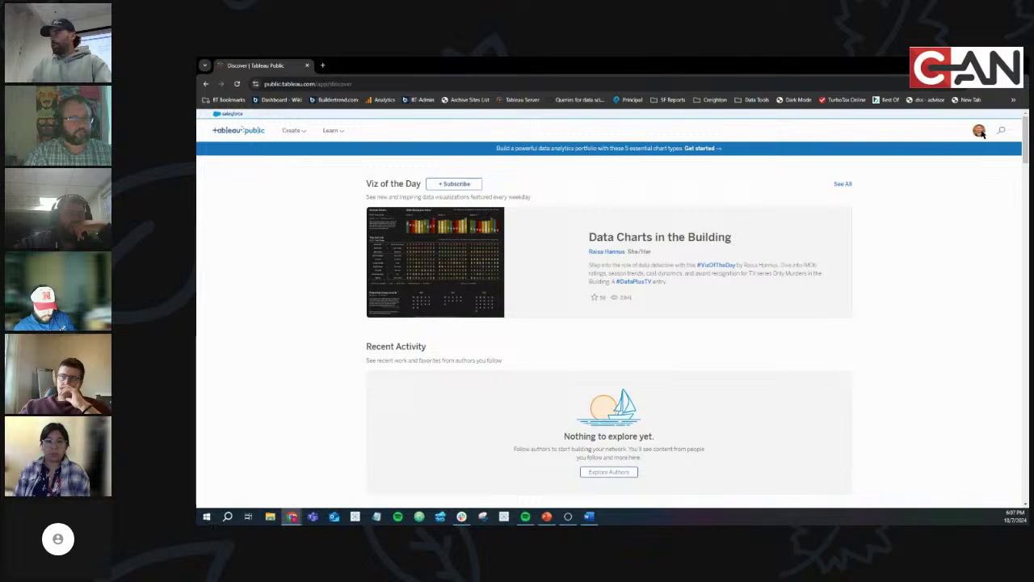
left_click(979, 130)
Open the SUPERSTORE SELF SERVICE viz from your own Tableau Public profile
left_click(967, 149)
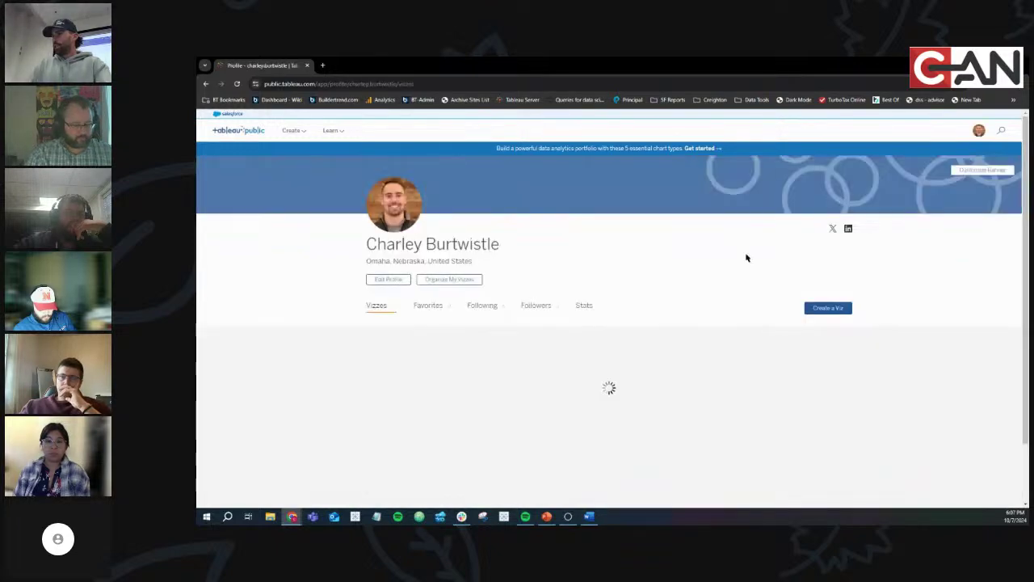
scroll(912, 358, "down", 2)
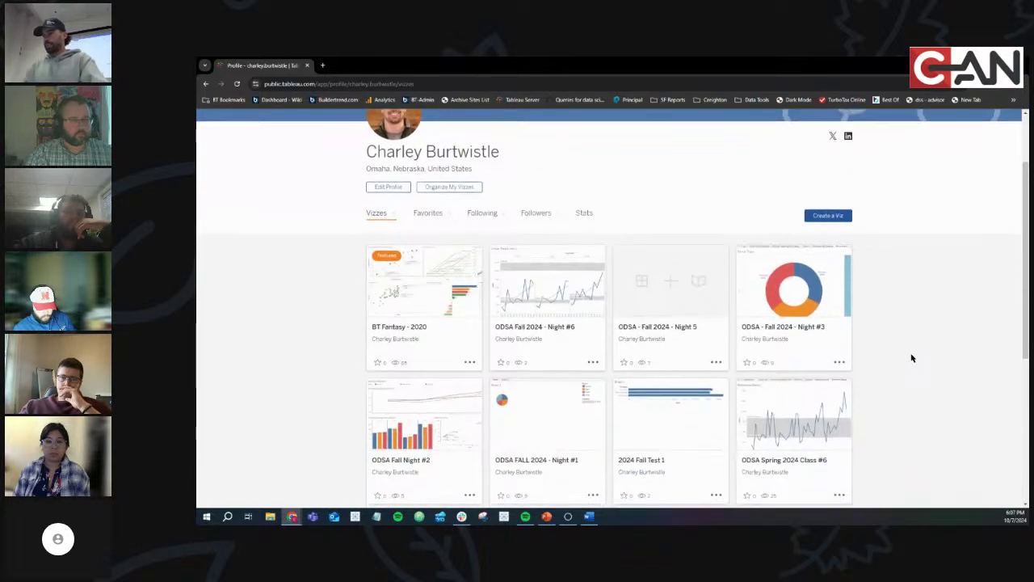
scroll(912, 358, "down", 6)
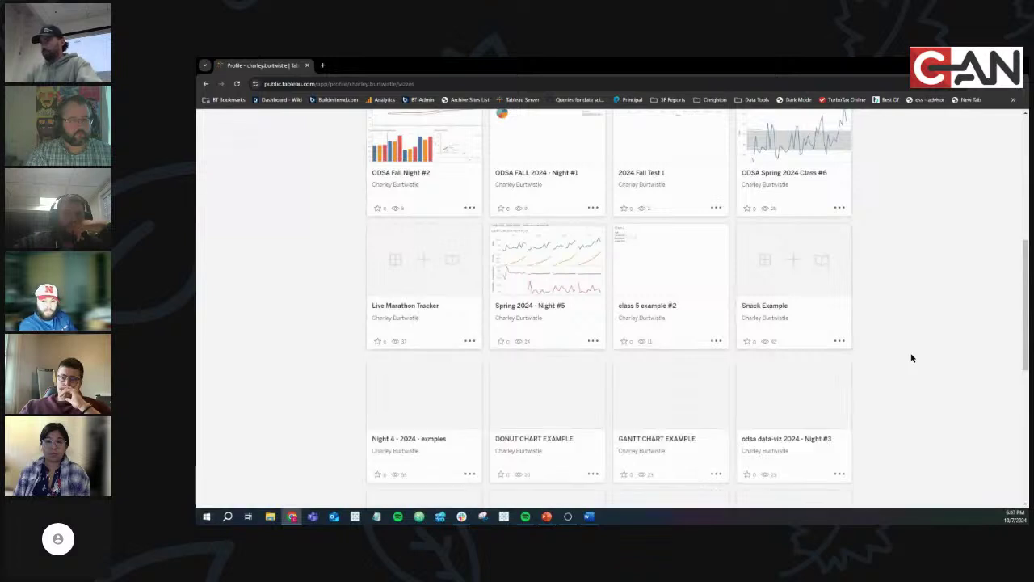
scroll(912, 358, "down", 5)
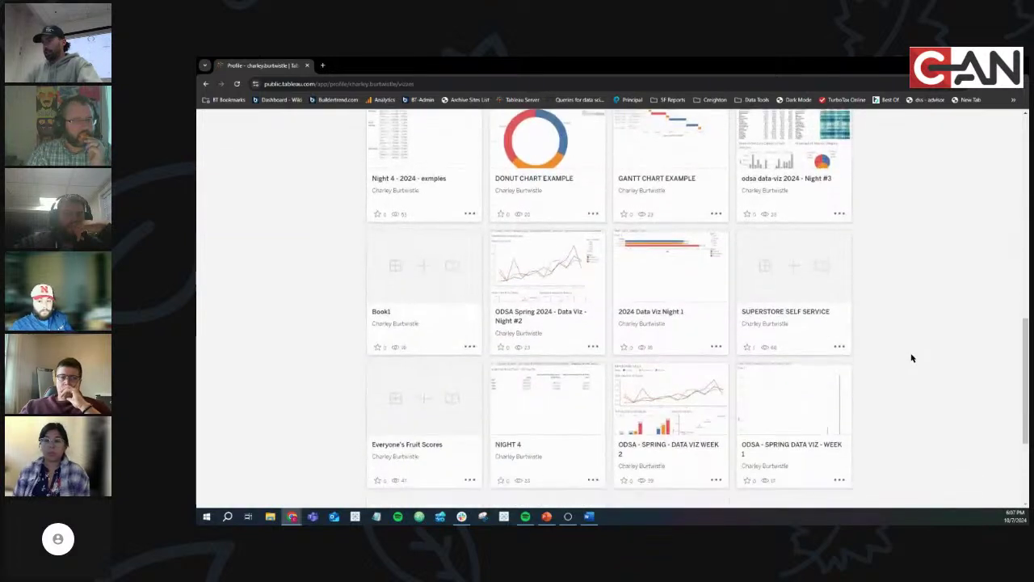
left_click(794, 258)
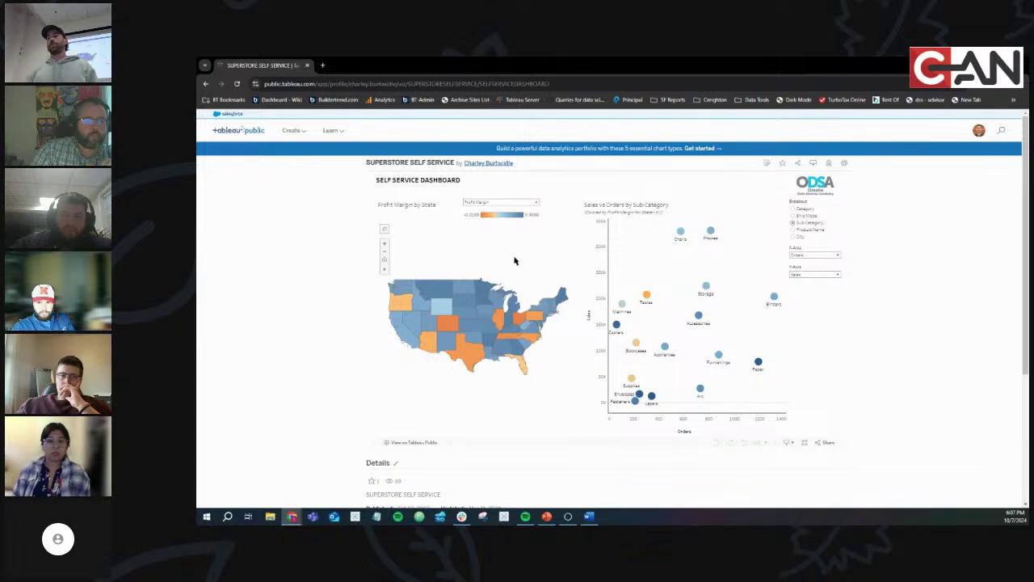
Filter the dashboard to Nebraska, open its Wikipedia page from the tooltip, then clear the filter
left_click(462, 311)
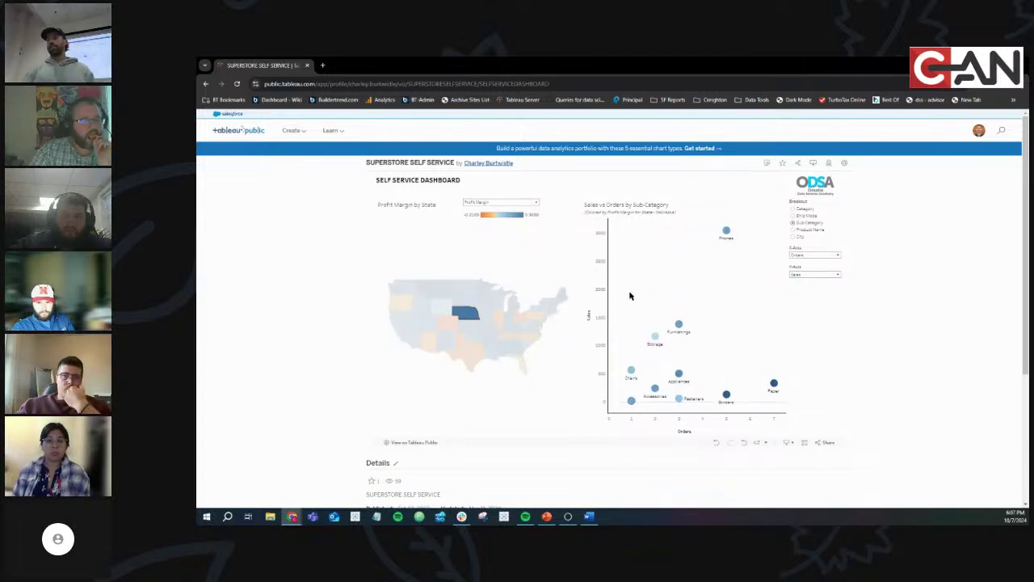
mouse_move(463, 315)
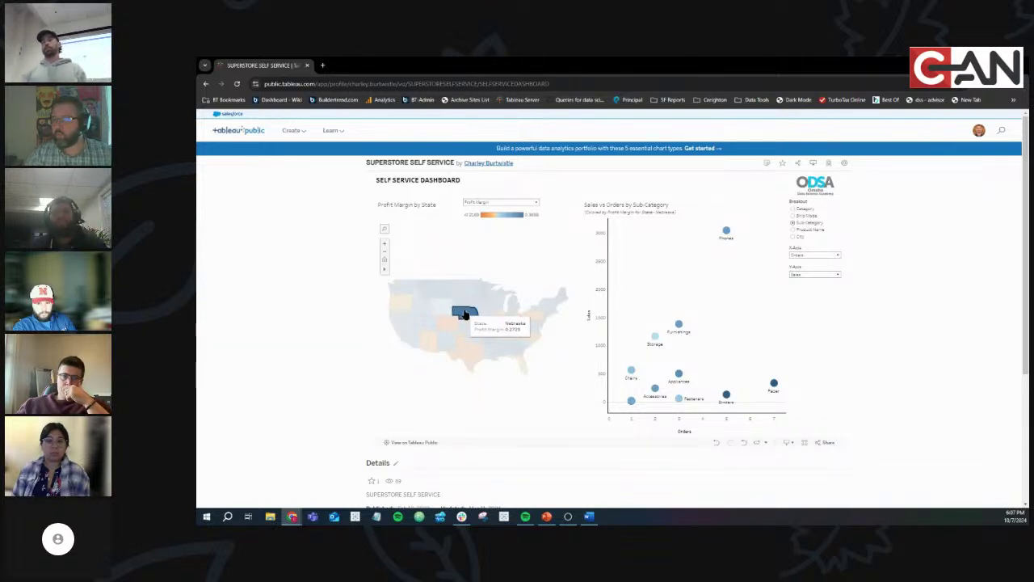
left_click(491, 340)
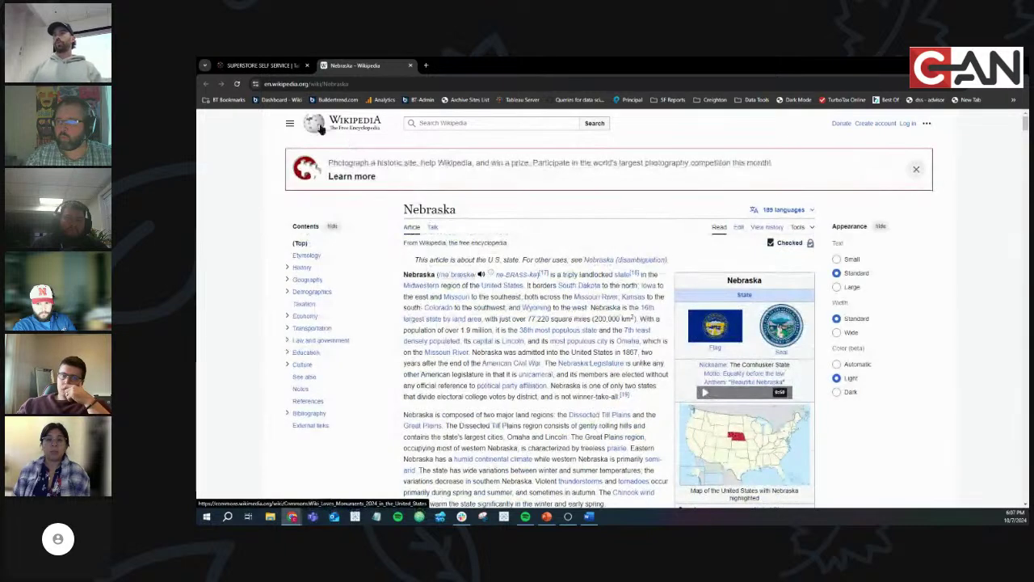
left_click(273, 68)
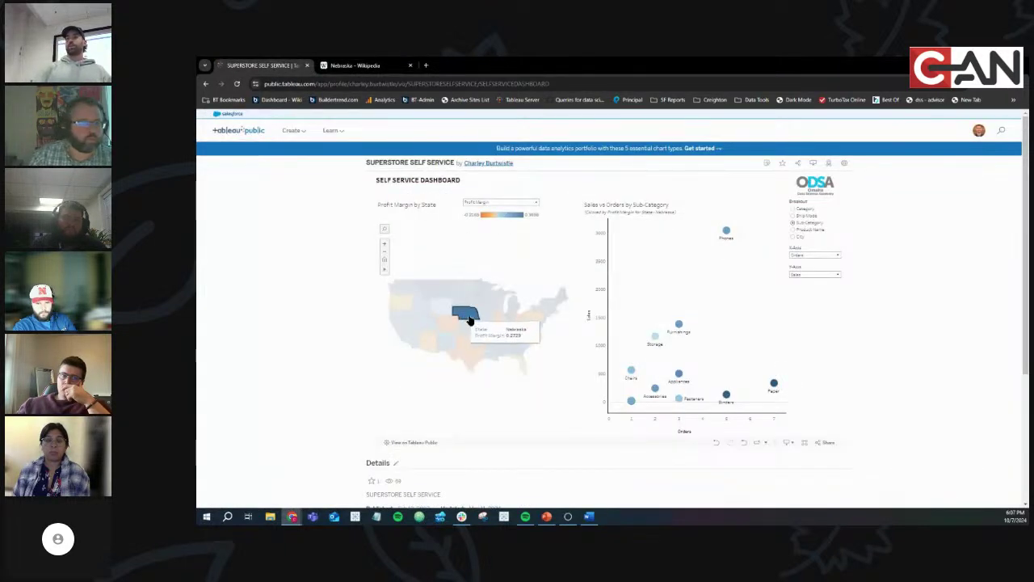
left_click(469, 313)
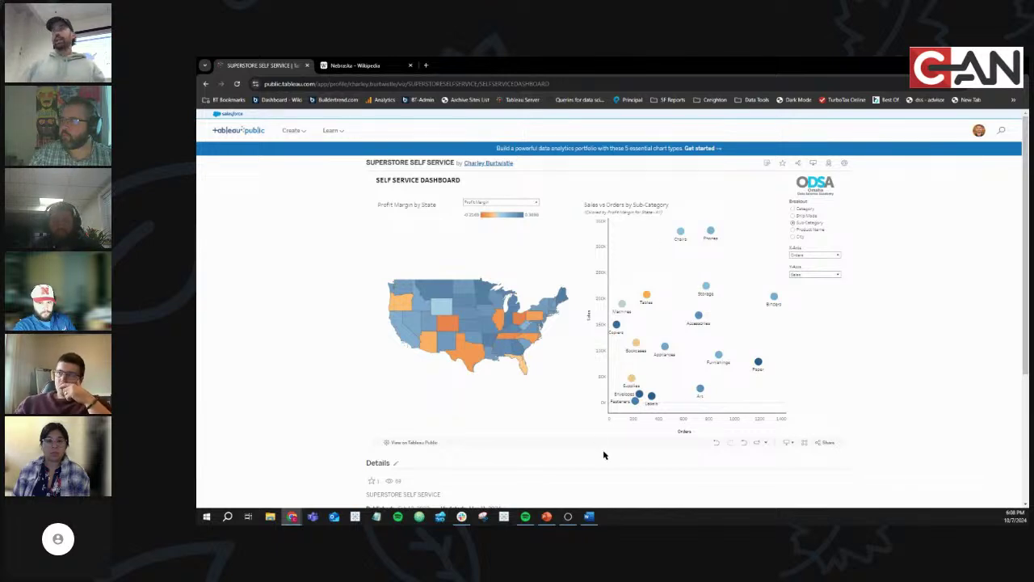
left_click(590, 516)
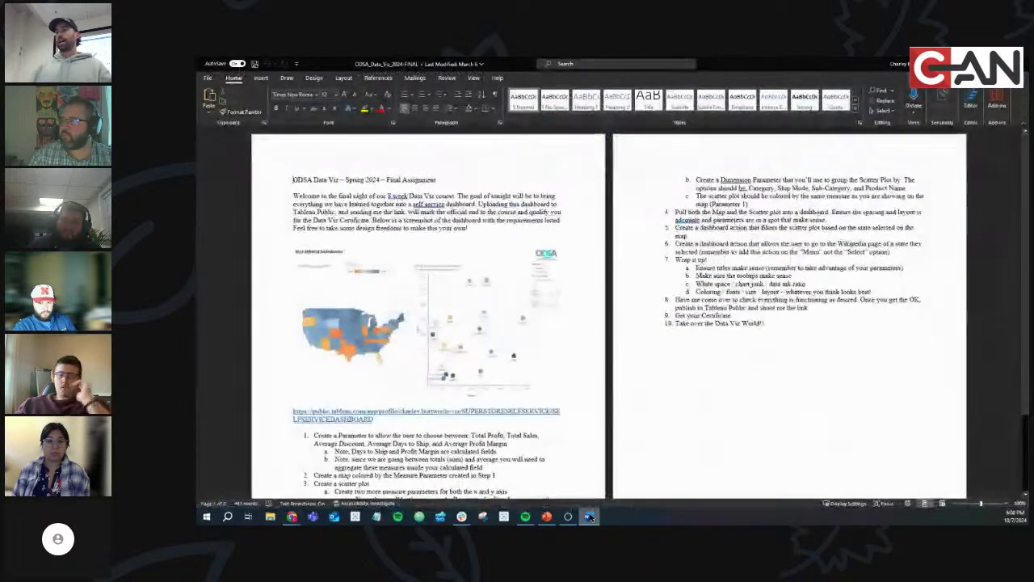
Change the assignment title from Spring 2024 to Fall 2024
double_click(351, 179)
type("Fall")
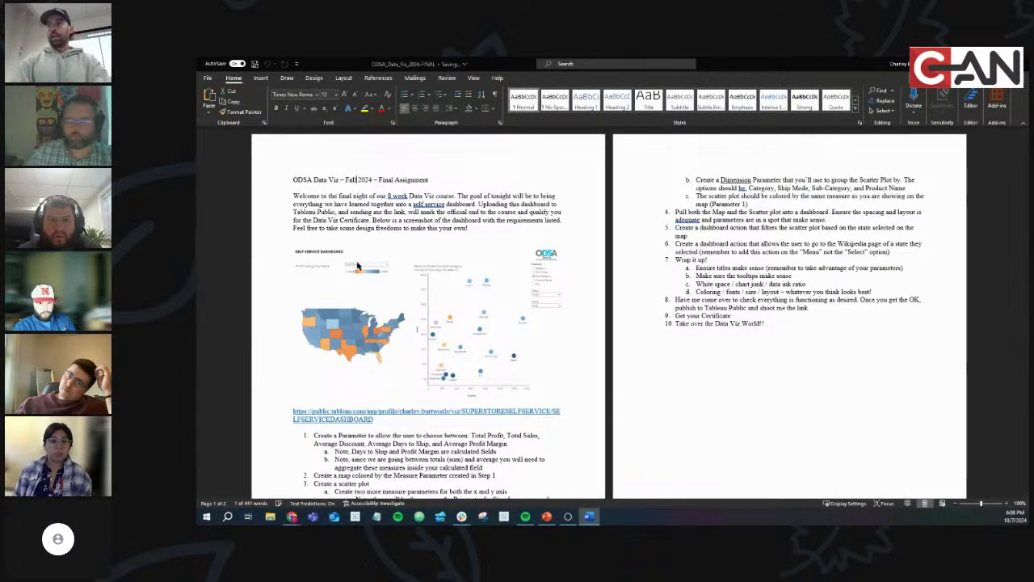
scroll(355, 258, "down", 2)
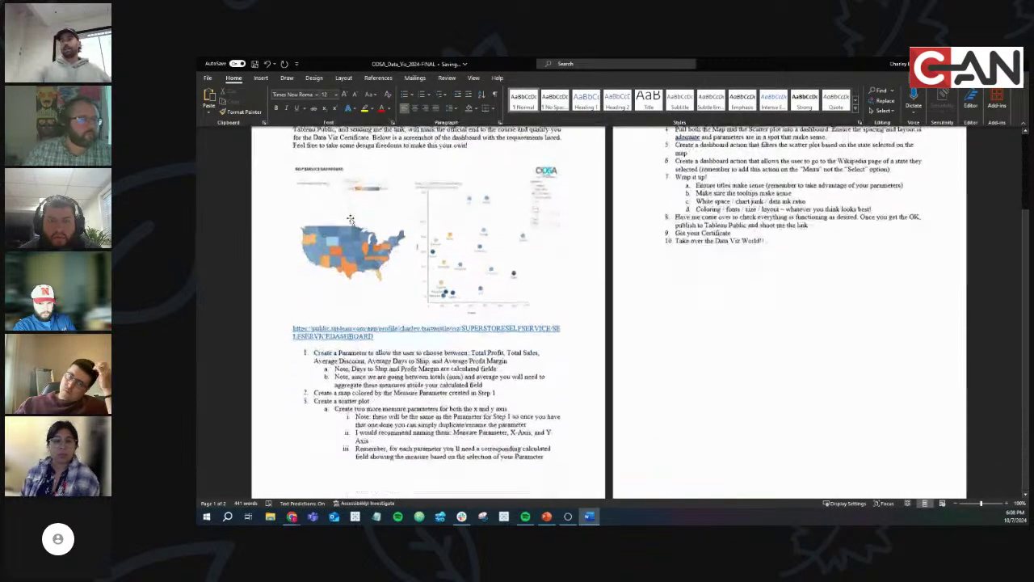
scroll(350, 219, "down", 1)
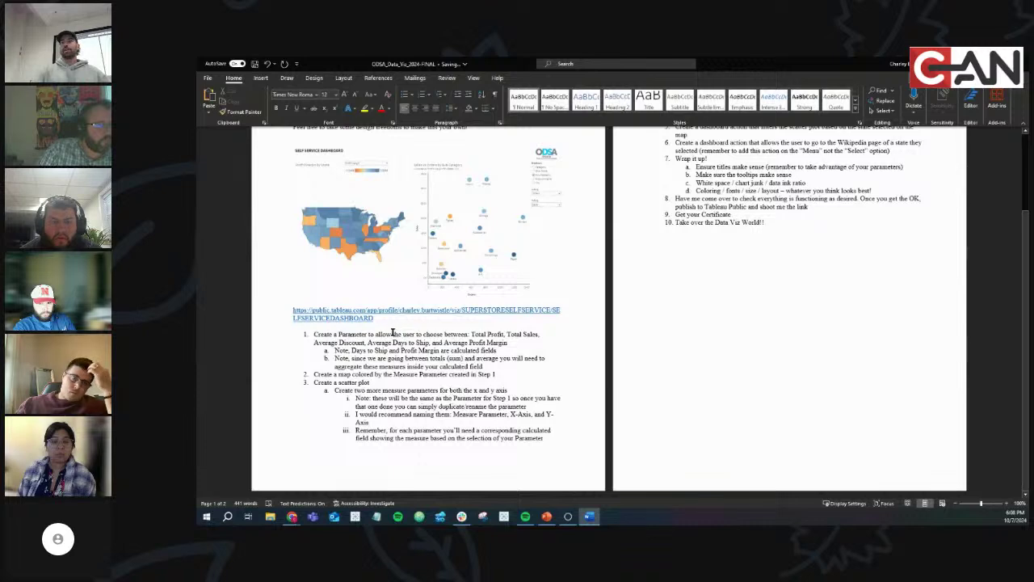
Highlight the map and scatter plot instructions in the assignment
left_click_drag(341, 335, 480, 368)
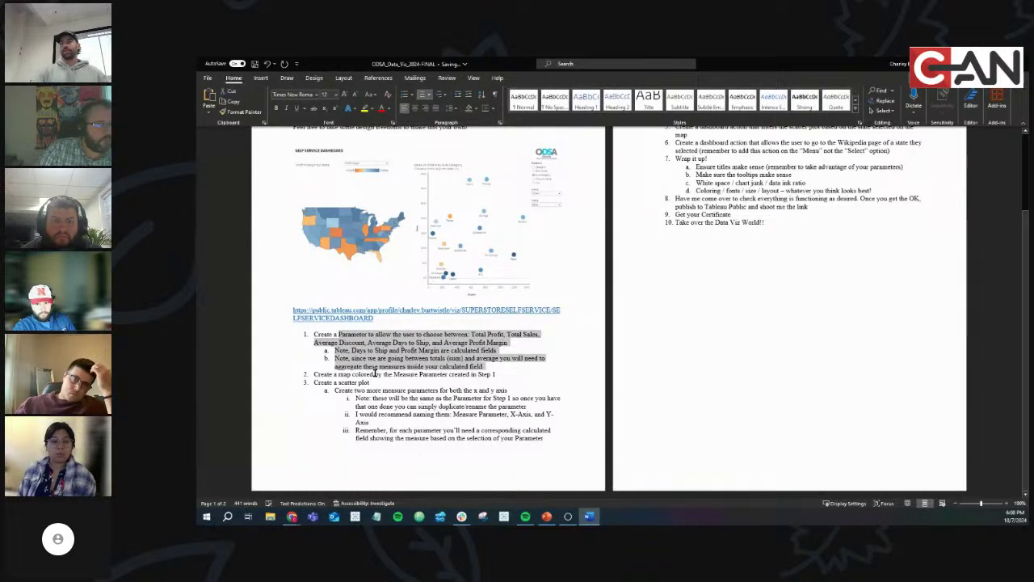
left_click_drag(352, 374, 466, 437)
scroll(693, 276, "up", 3)
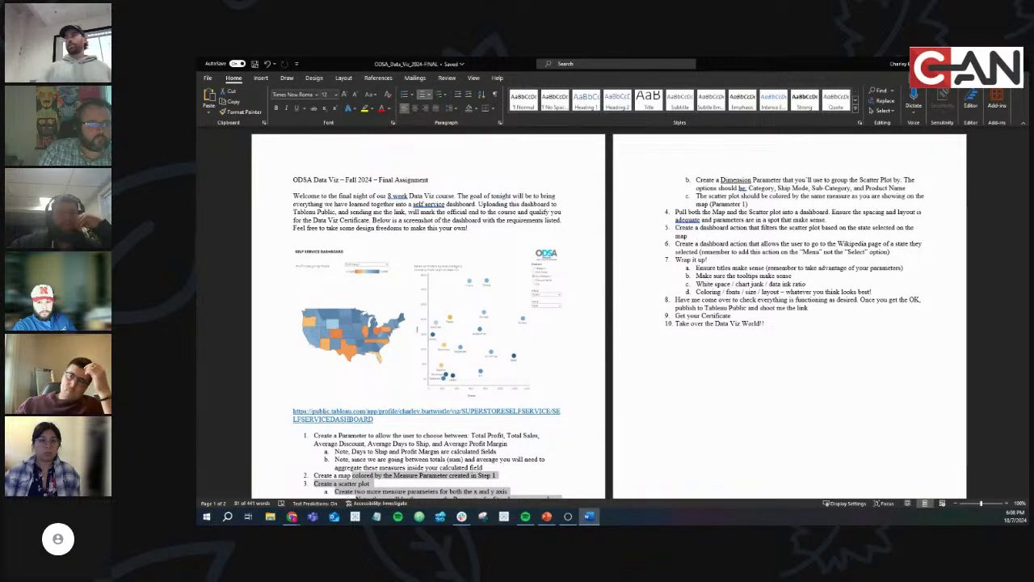
key("alt+Tab")
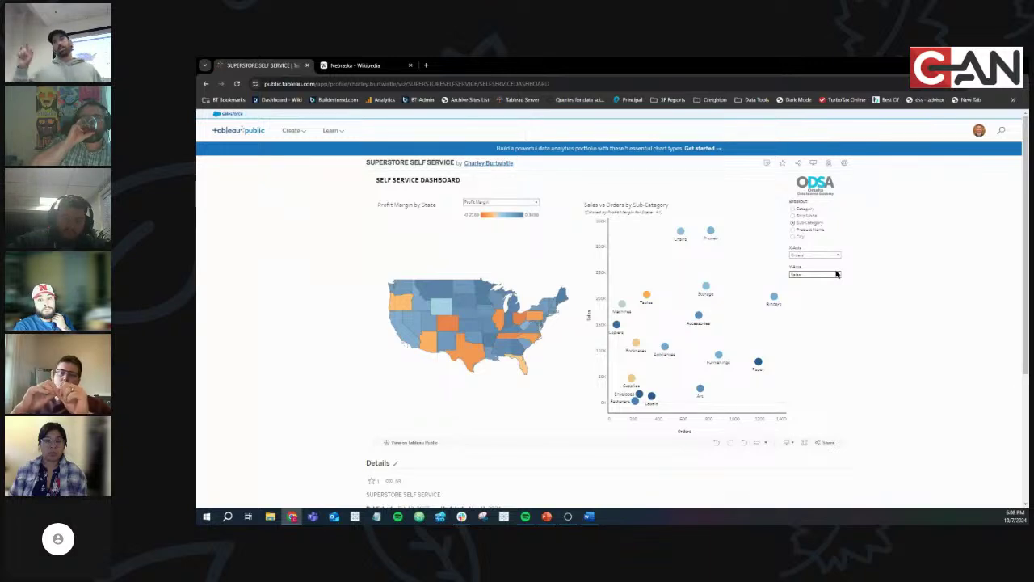
Bring the Word assignment document back to the front
left_click(587, 518)
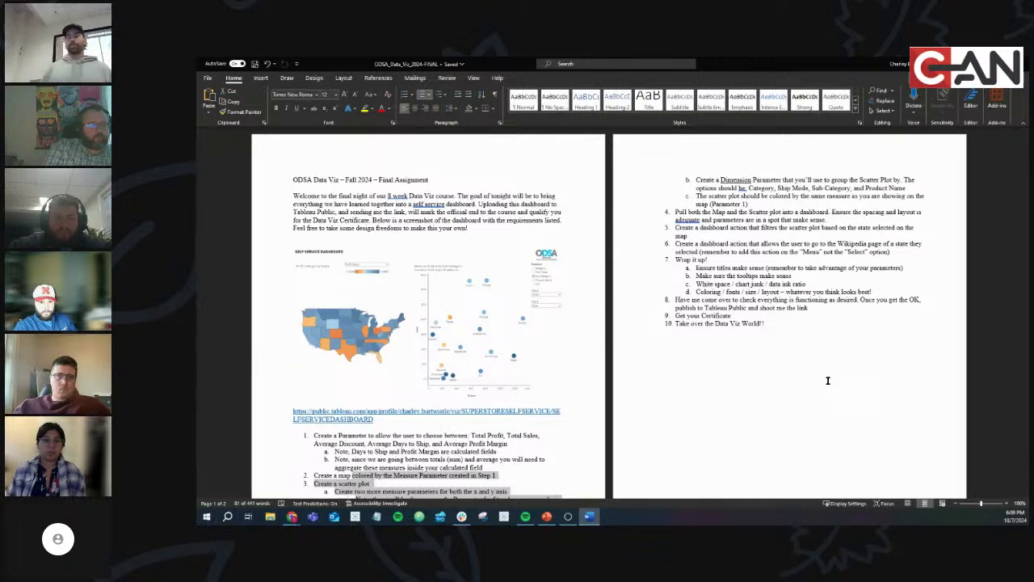
Scroll through the Fall 2024 assignment, then return to the Tableau dashboard
scroll(712, 294, "down", 3)
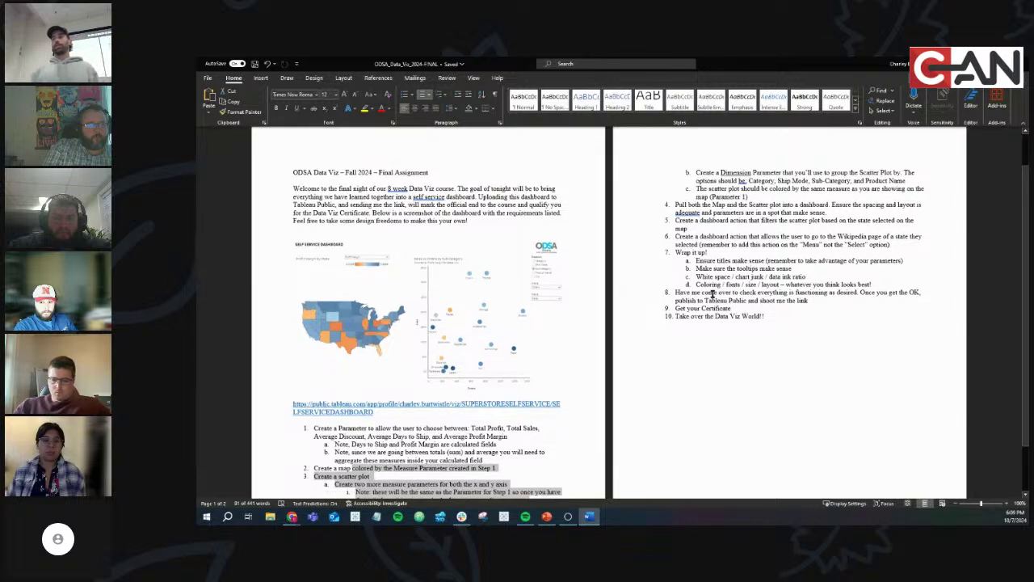
scroll(713, 294, "down", 2)
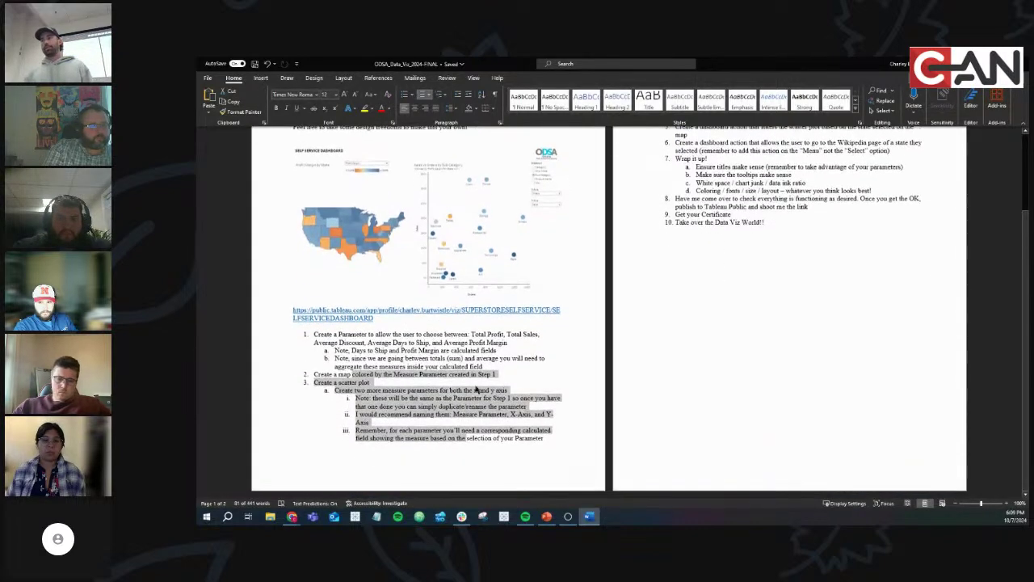
scroll(767, 307, "up", 5)
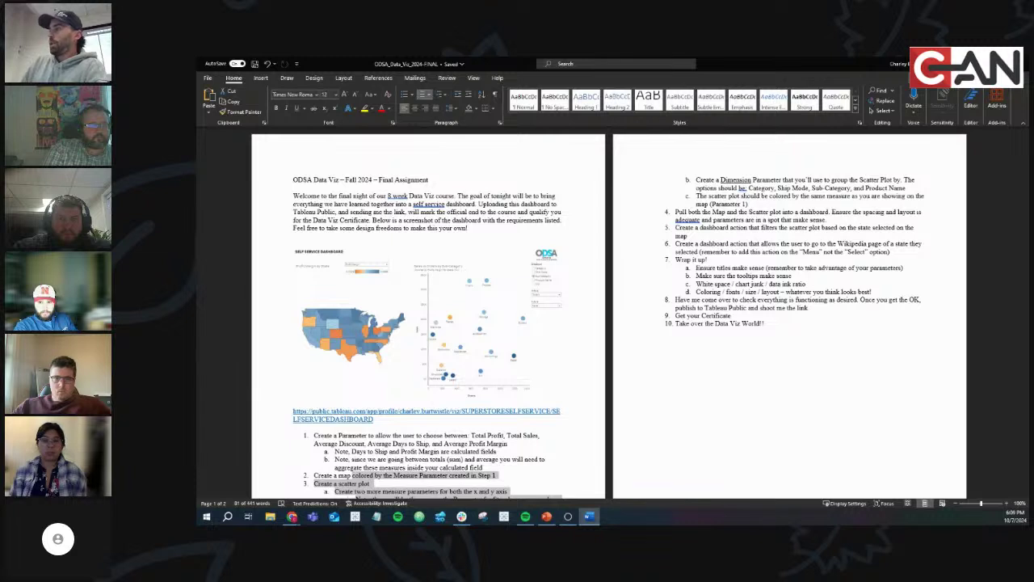
key("alt+Tab")
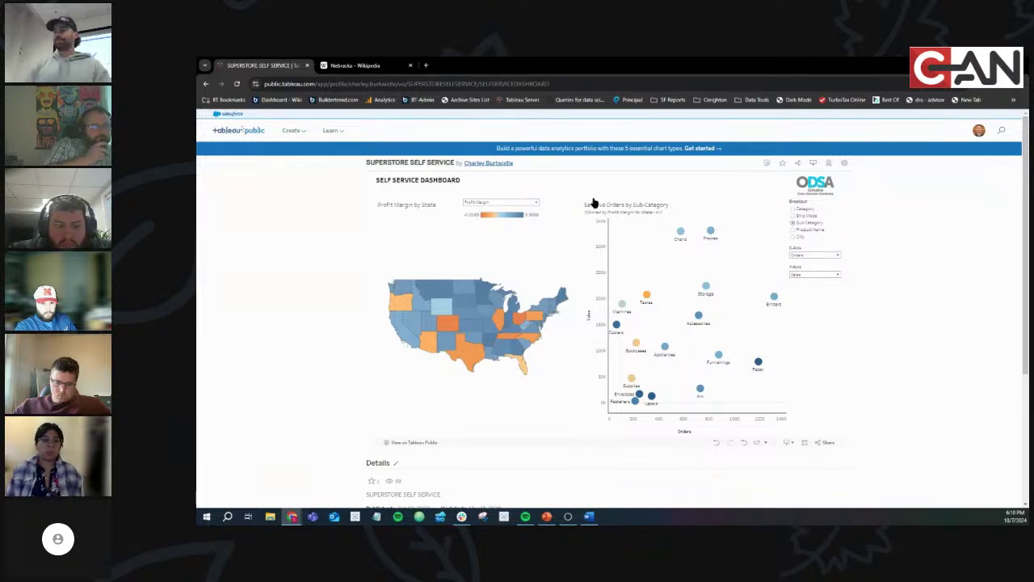
scroll(950, 245, "down", 3)
scroll(950, 245, "up", 3)
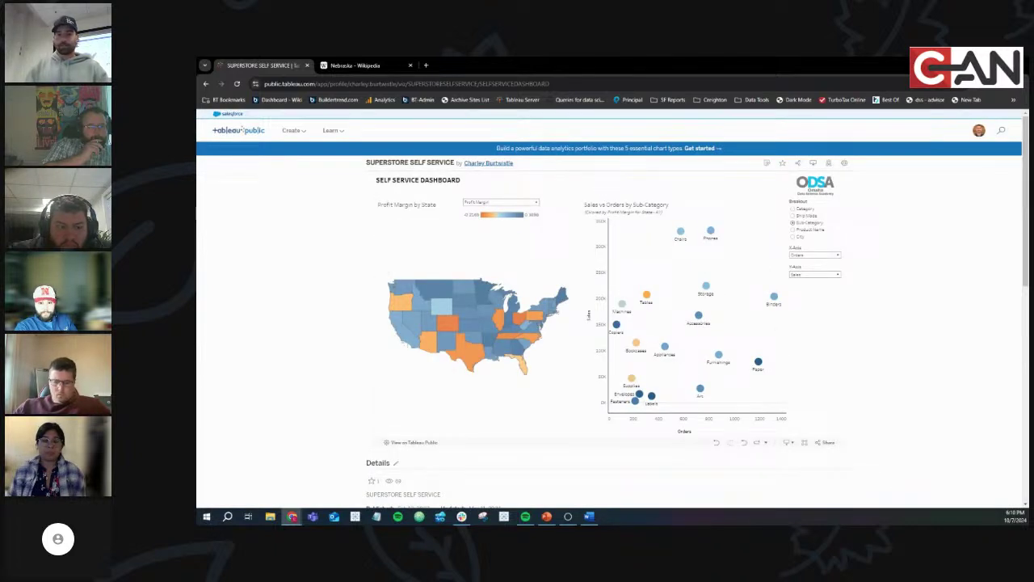
key("alt+Tab")
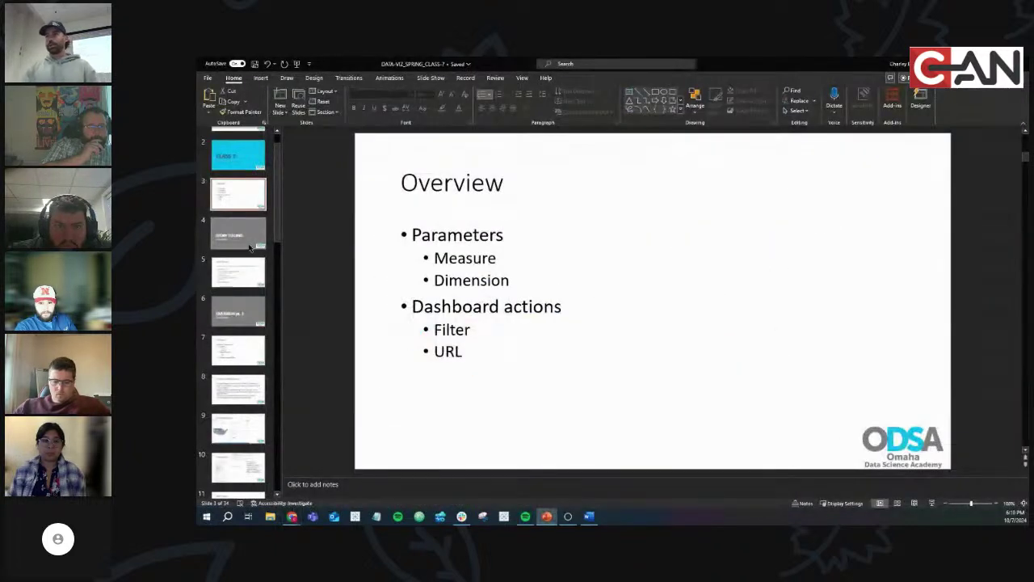
key("alt+Tab")
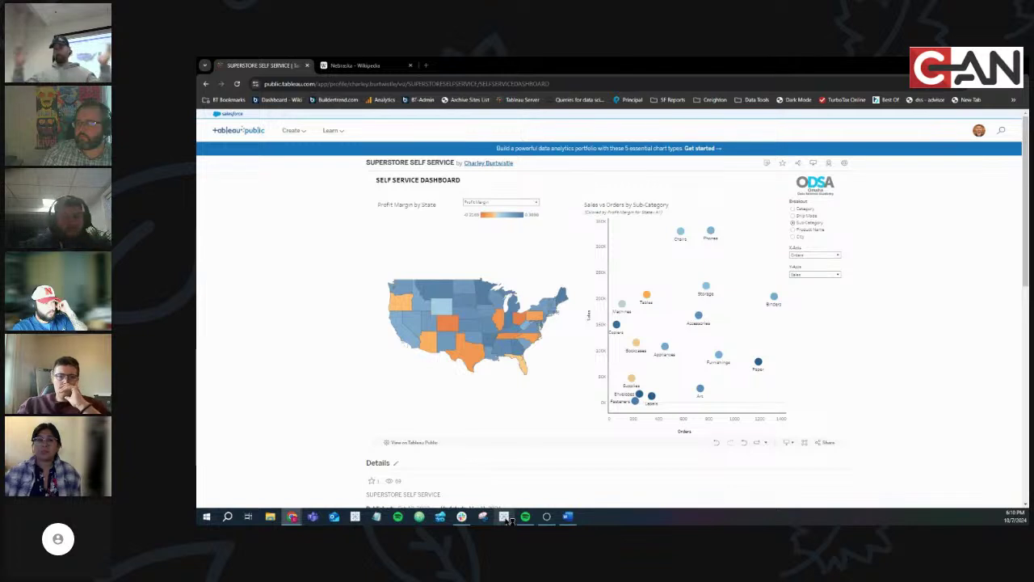
Launch Tableau Desktop Public Edition from the taskbar
left_click(504, 517)
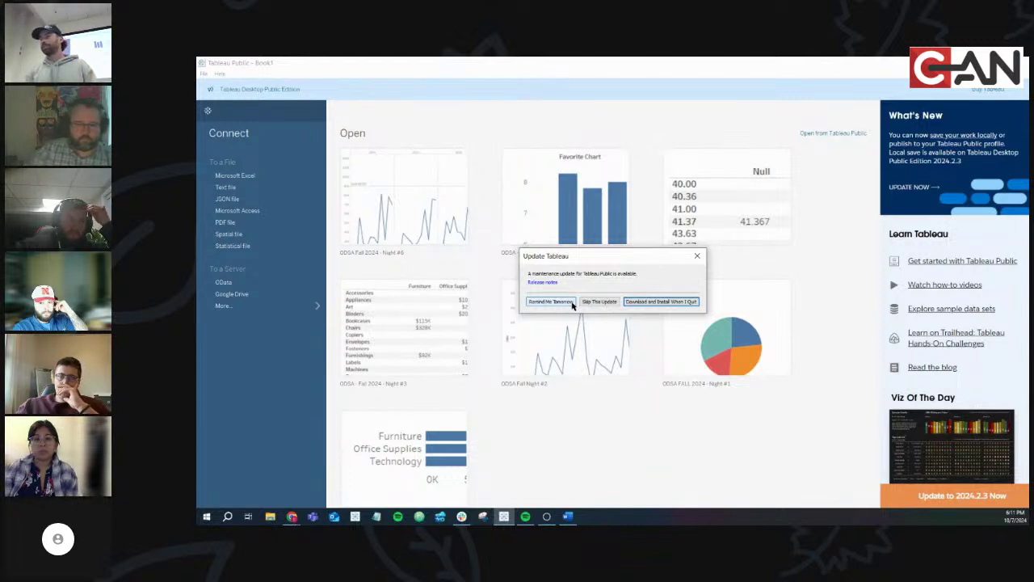
Postpone the update, connect to the sample_-_superstore (3) Excel file and add Orders
left_click(571, 303)
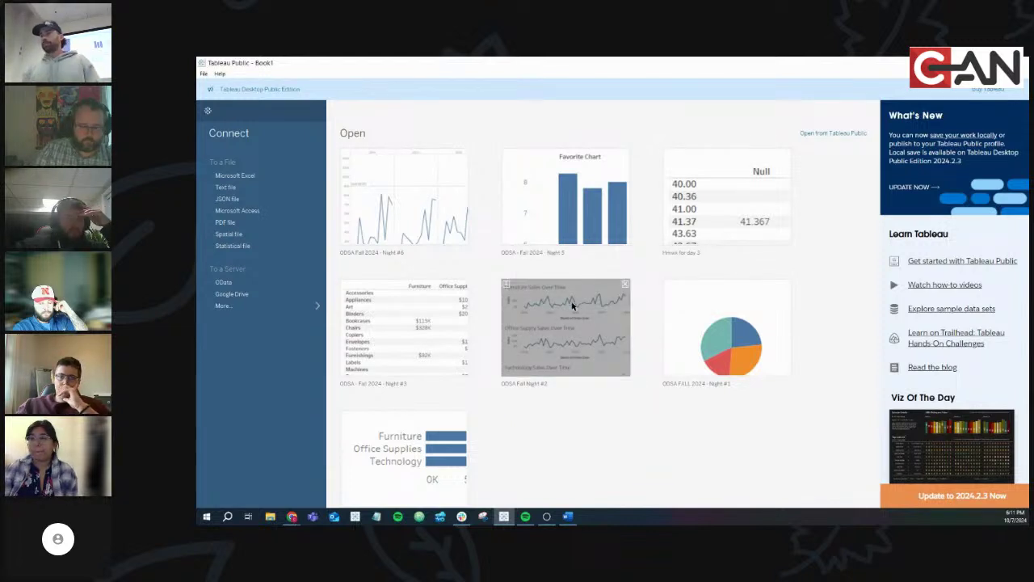
left_click(265, 176)
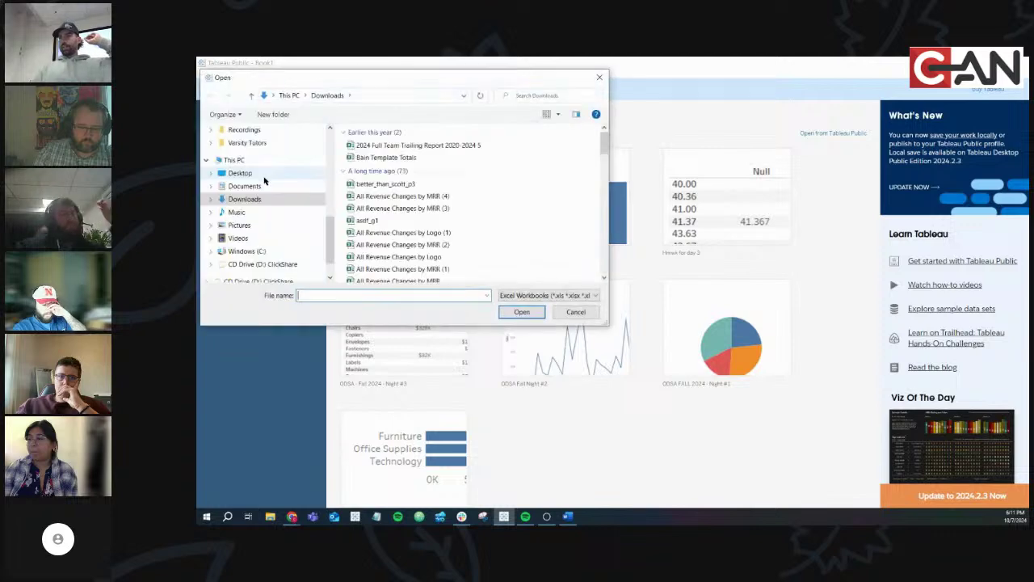
scroll(362, 161, "down", 3)
double_click(406, 150)
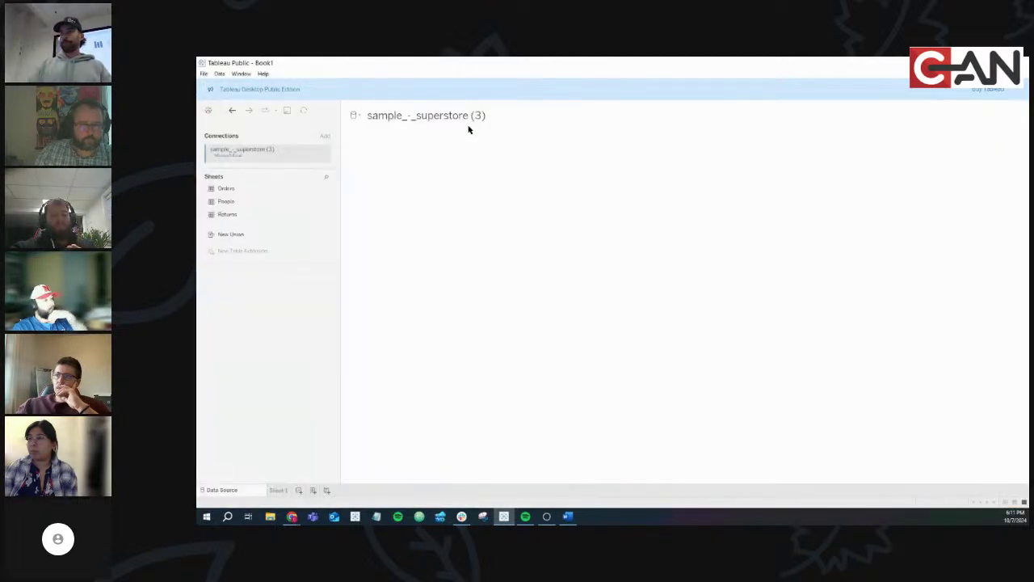
double_click(253, 189)
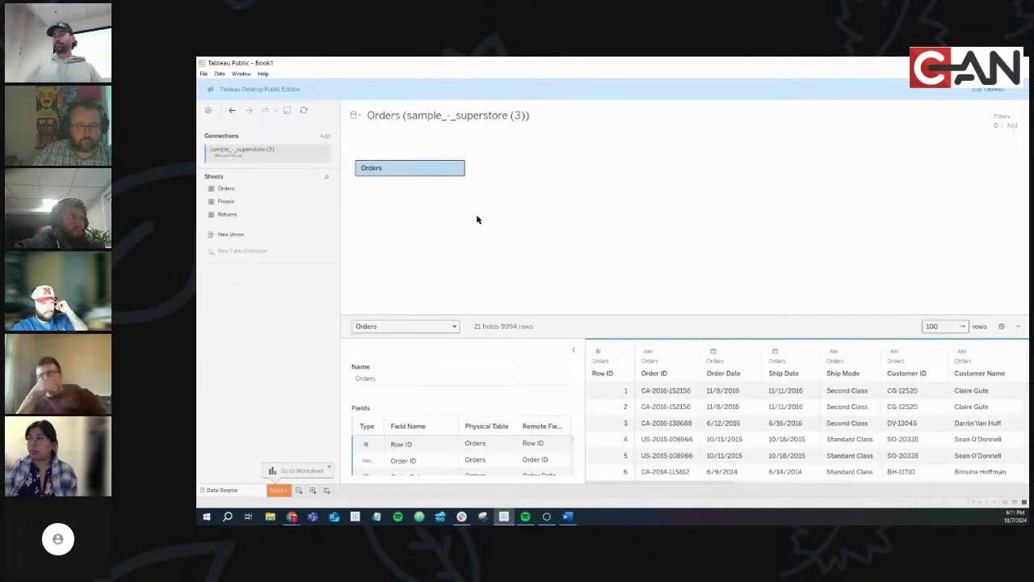
On Sheet 1, look over the Data pane fields, then map State as a dot per US state
left_click(277, 491)
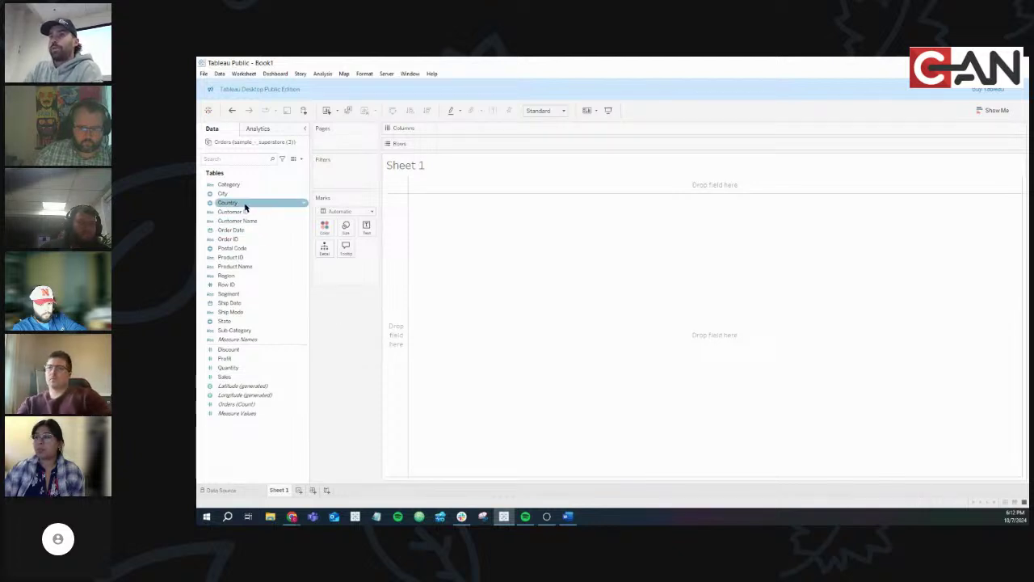
left_click(256, 241)
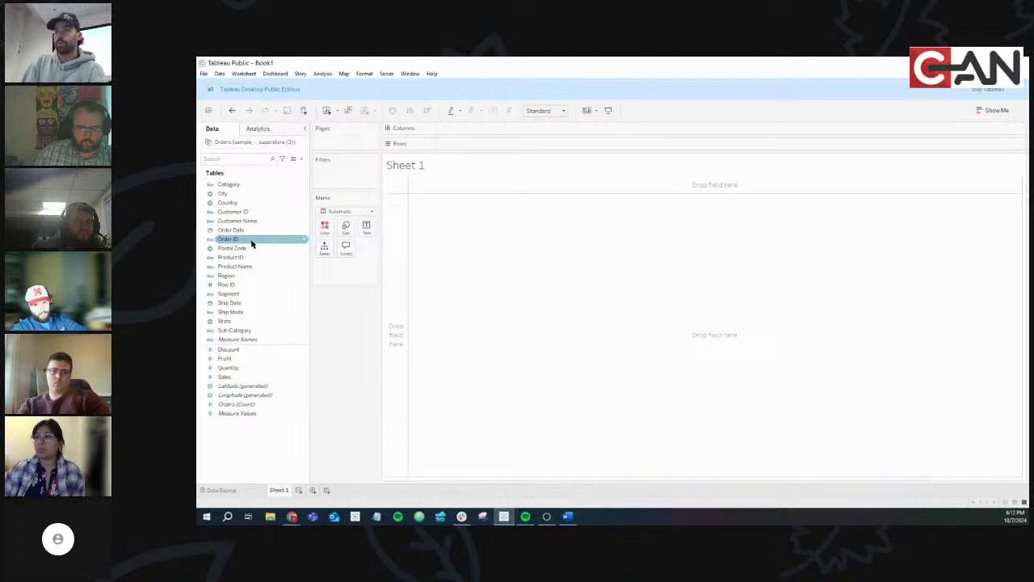
left_click(210, 196)
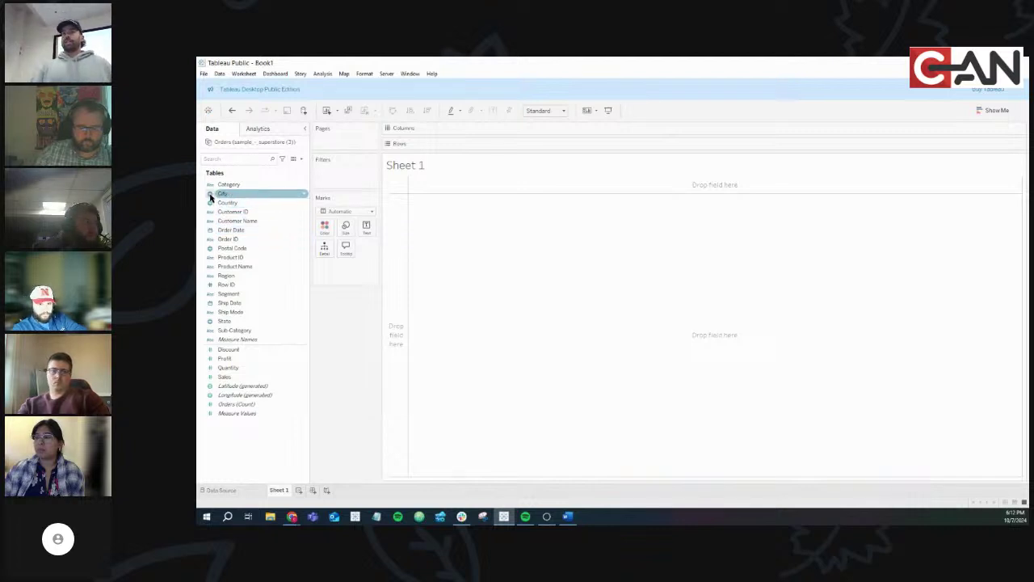
left_click(212, 202)
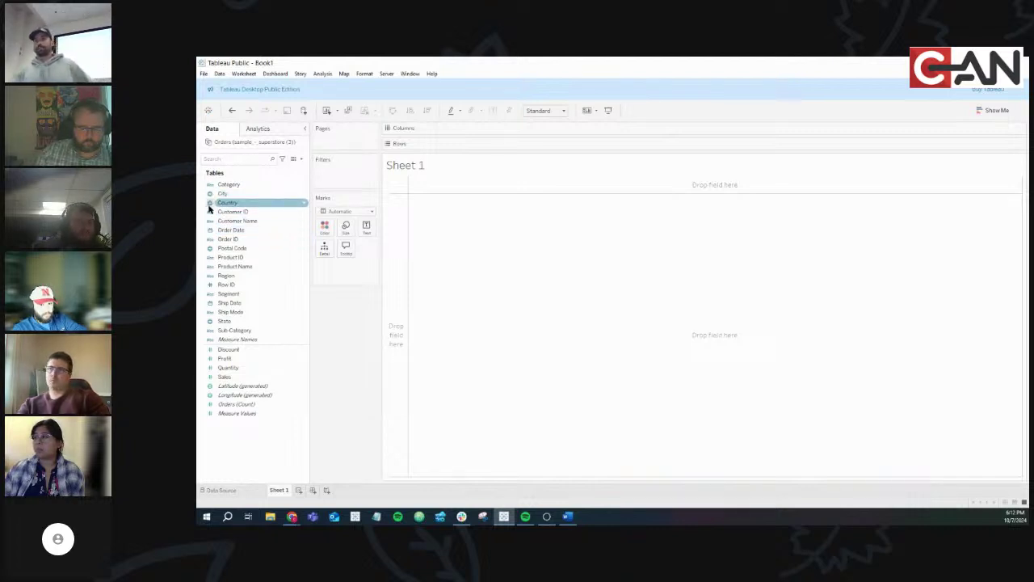
left_click(239, 196)
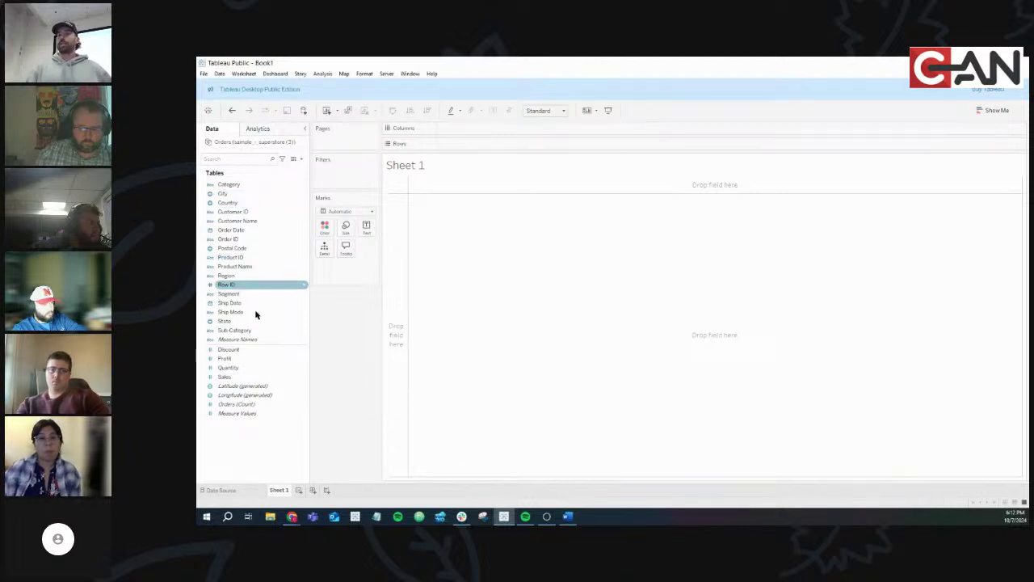
left_click(252, 386)
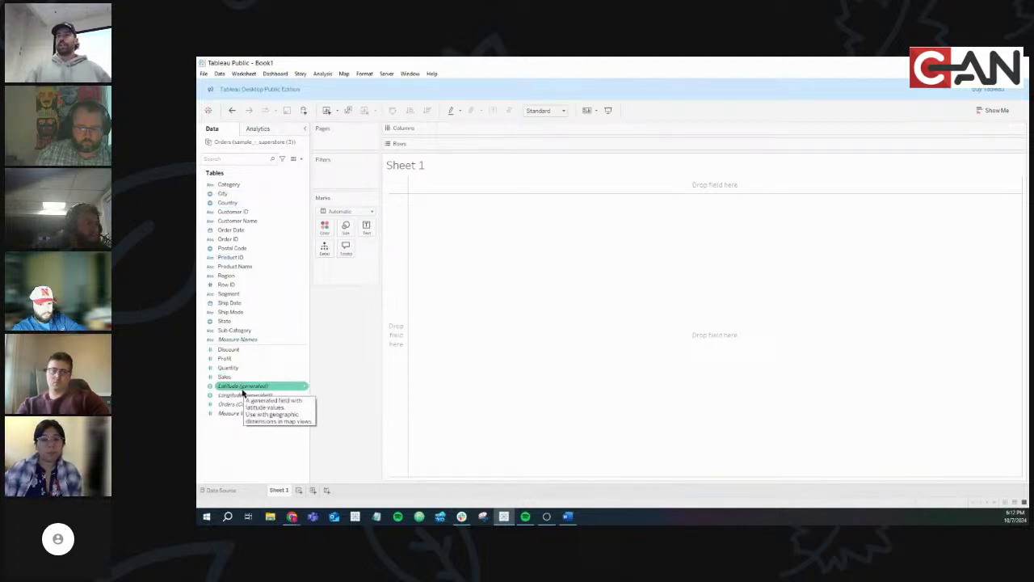
left_click(246, 322)
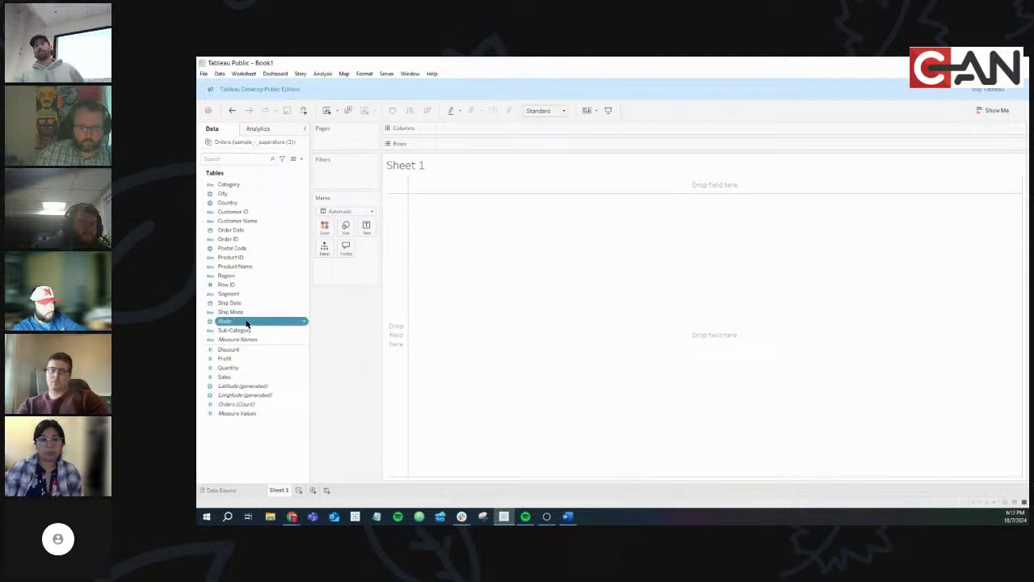
double_click(246, 322)
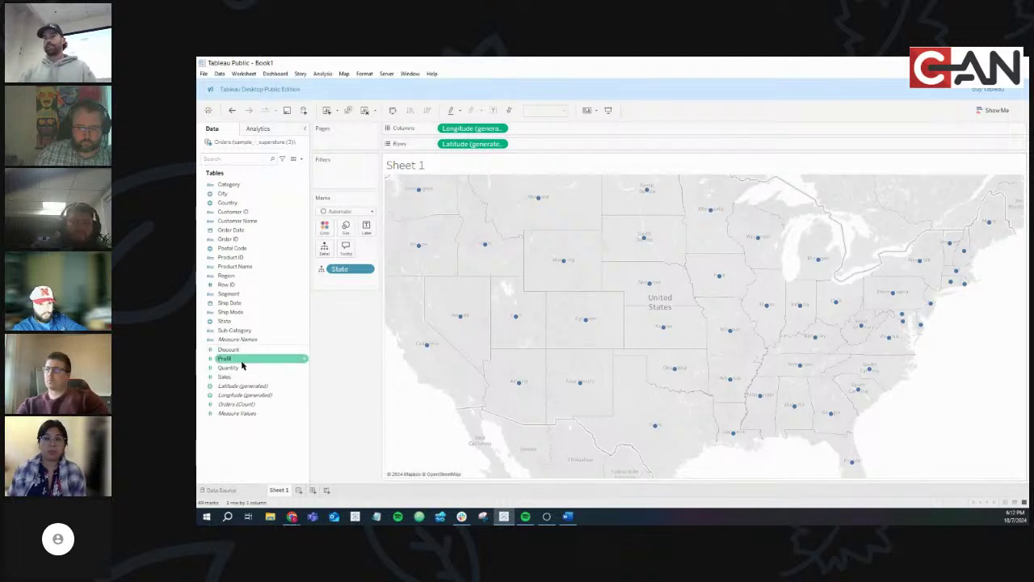
Shade the map's states by SUM(Sales), then compare against the reference dashboard in the browser
left_click_drag(224, 377, 320, 232)
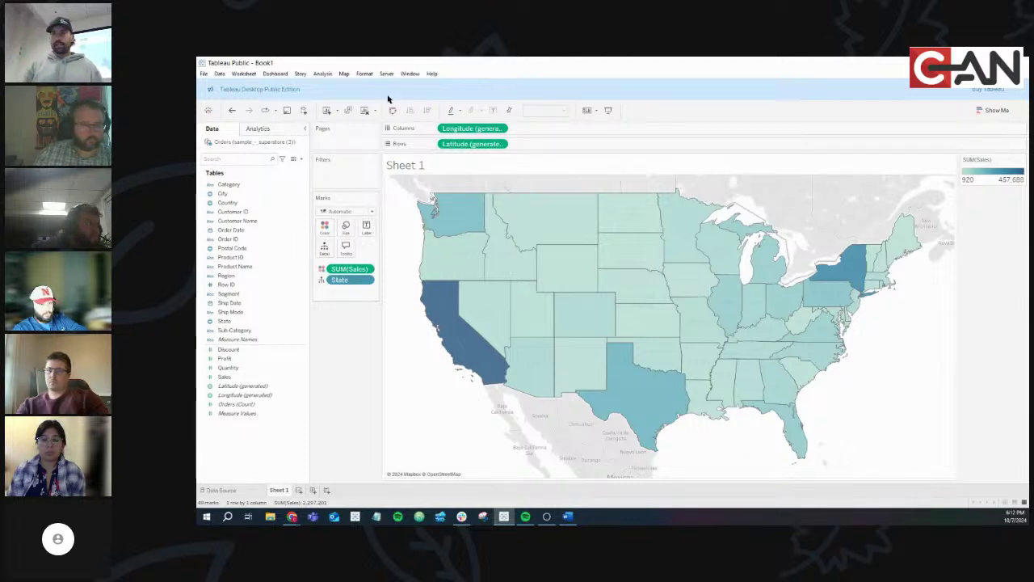
left_click(293, 517)
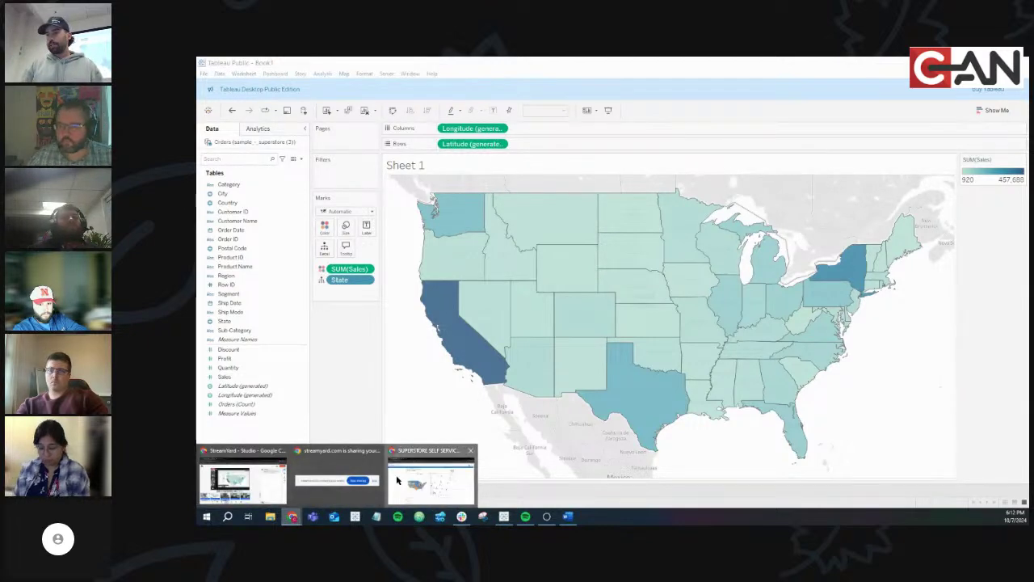
left_click(434, 483)
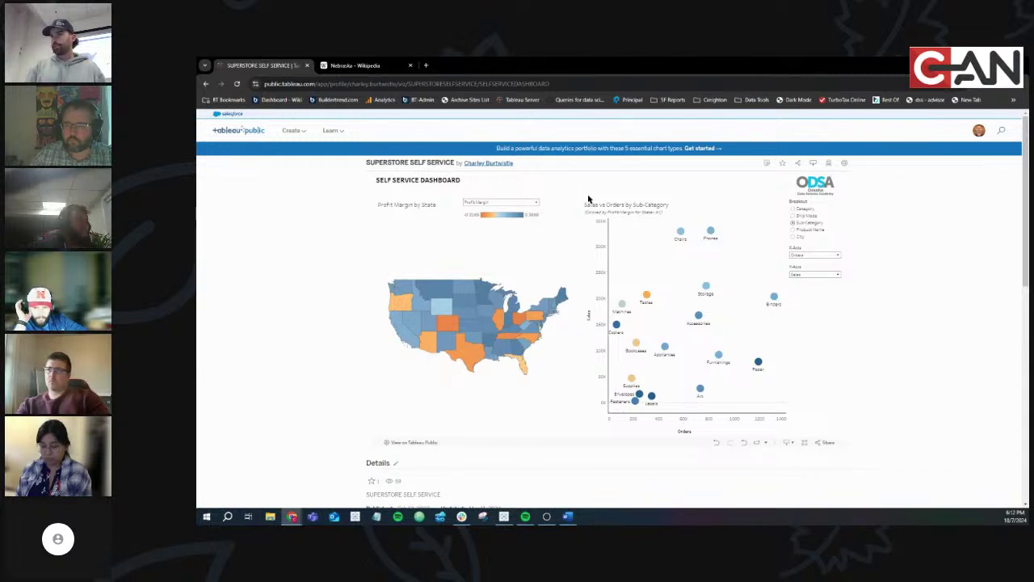
key("alt+Tab")
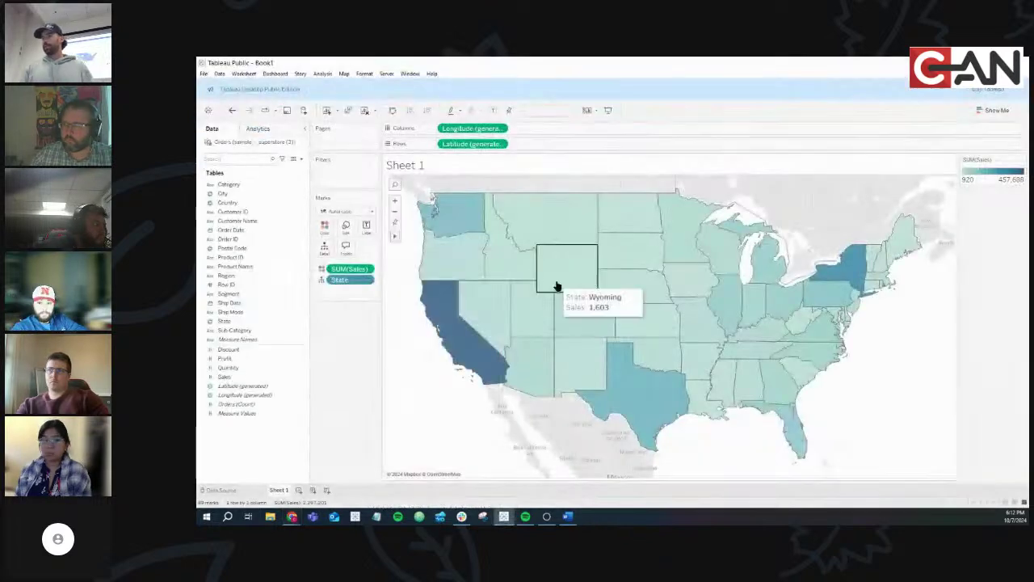
Rename Sheet 1 to 'Map'
right_click(277, 490)
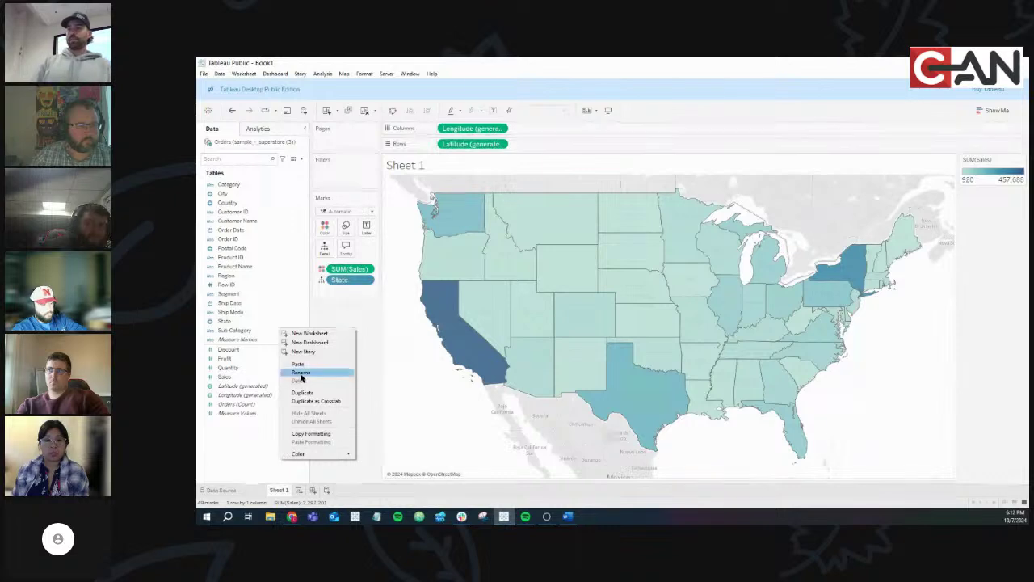
left_click(327, 371)
type("Map")
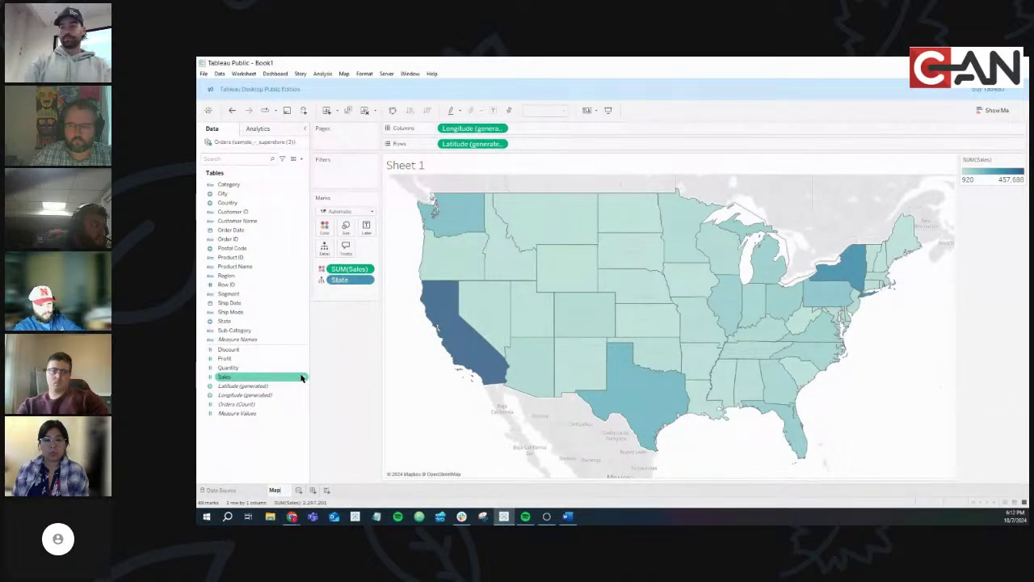
key("Return")
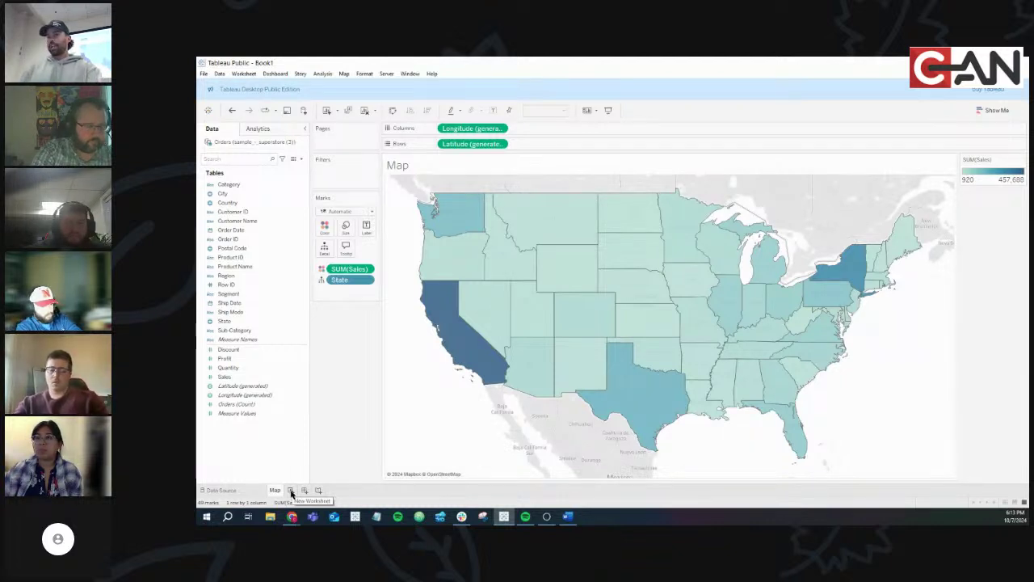
On a new worksheet, plot SUM(Sales) against SUM(Profit) with points coloured by Category
left_click(291, 490)
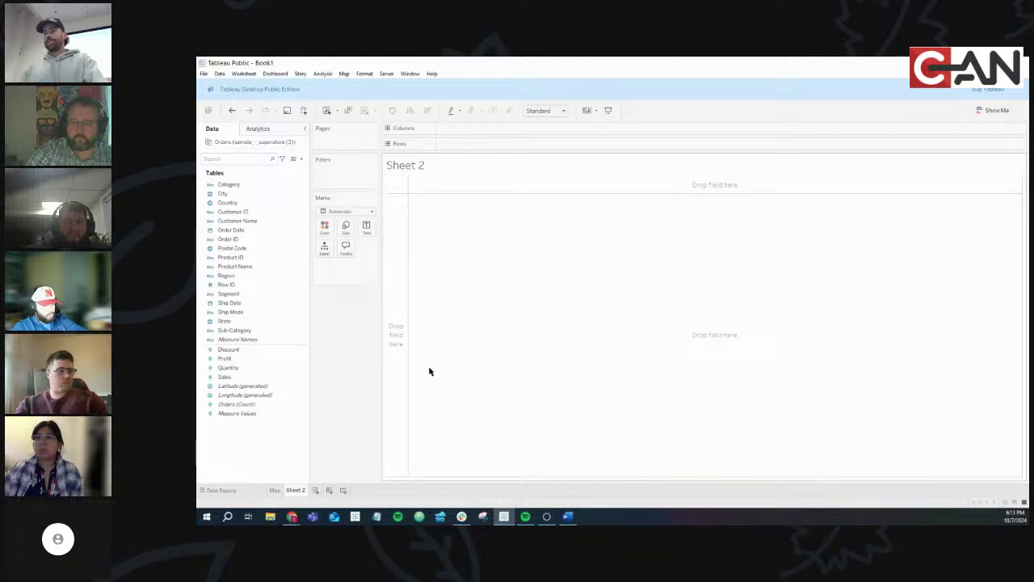
left_click(224, 377)
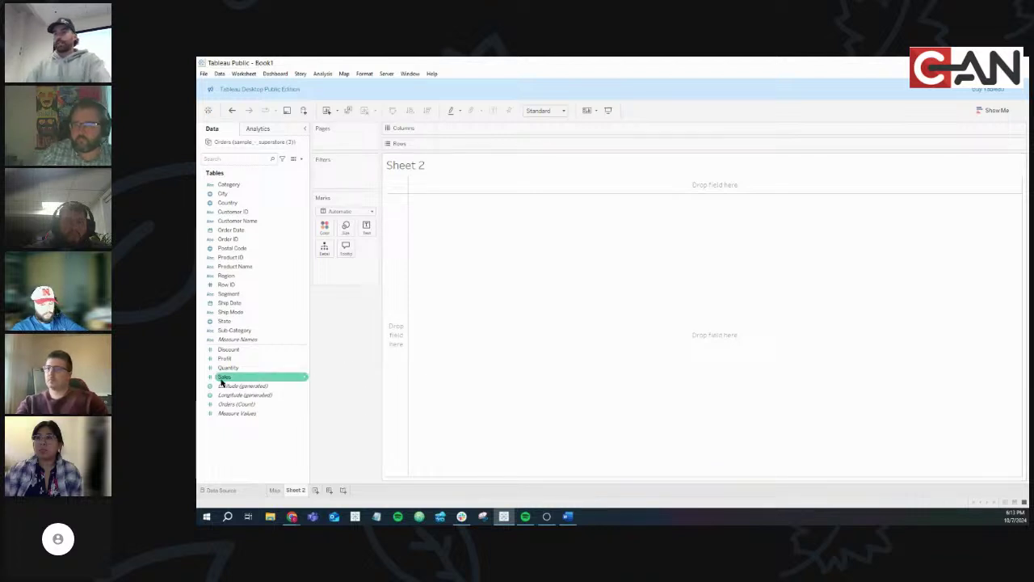
double_click(233, 378)
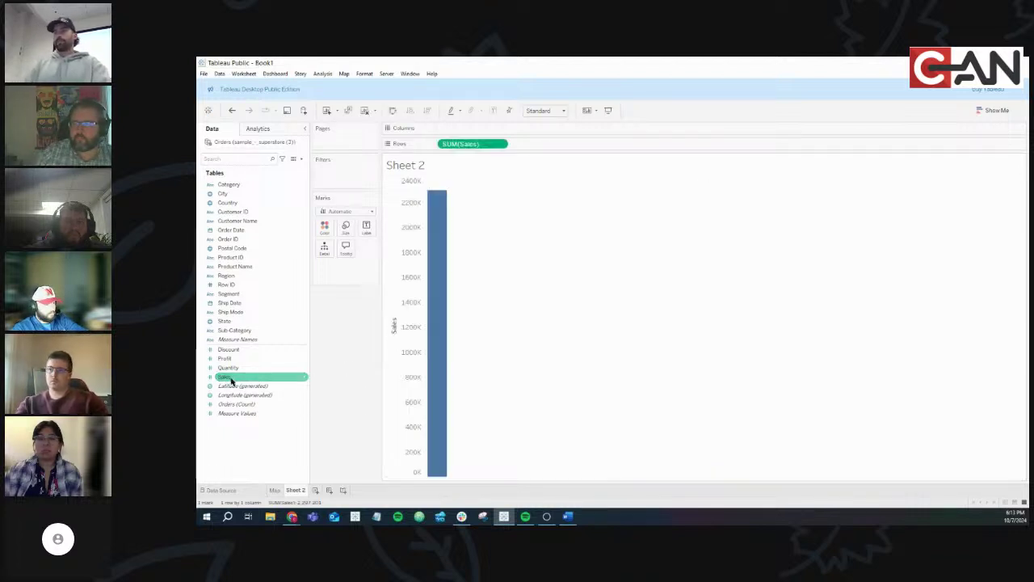
left_click(235, 360)
double_click(235, 361)
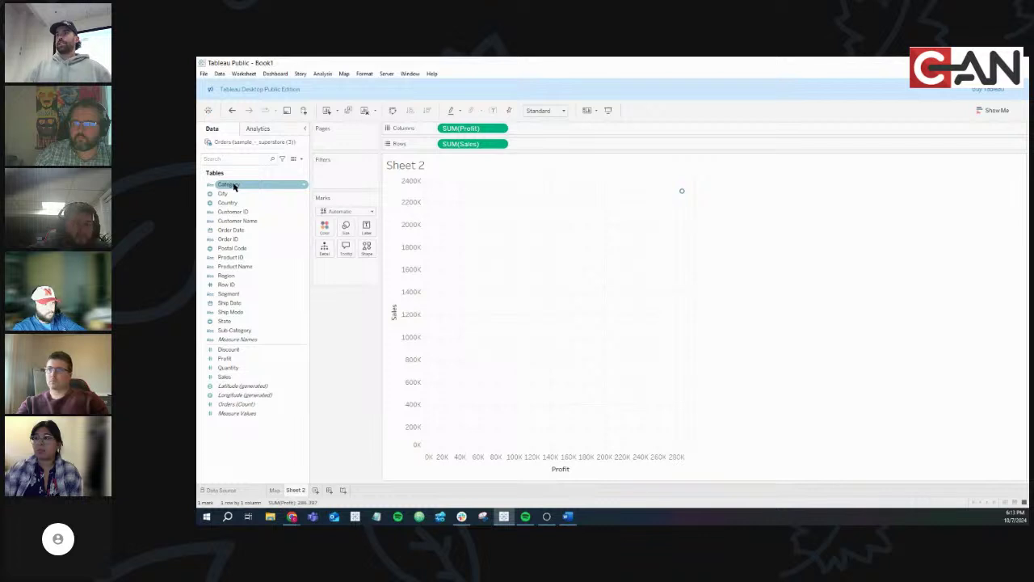
left_click_drag(226, 184, 326, 230)
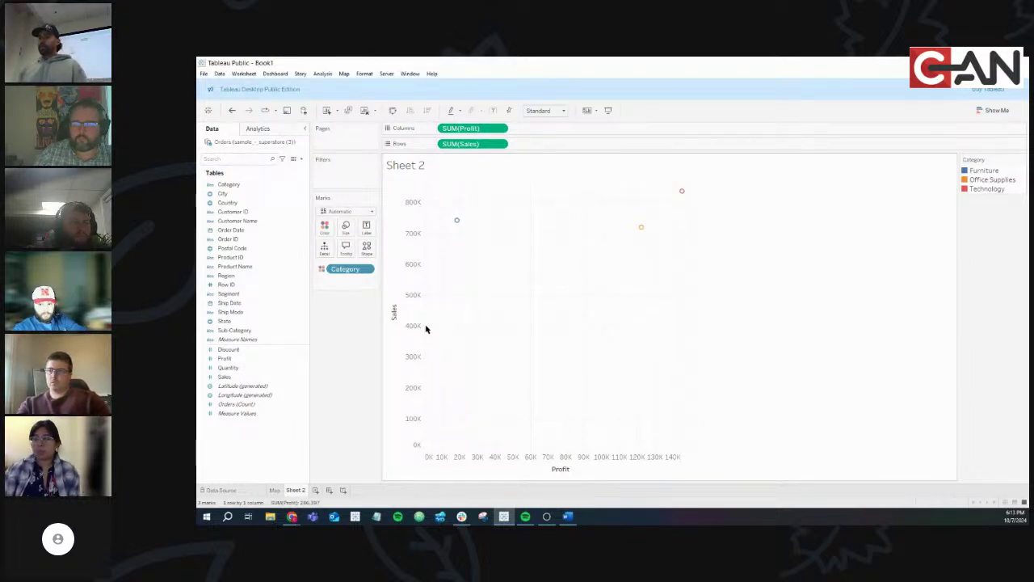
Rename Sheet 2 to 'Scatter Plot'
right_click(296, 490)
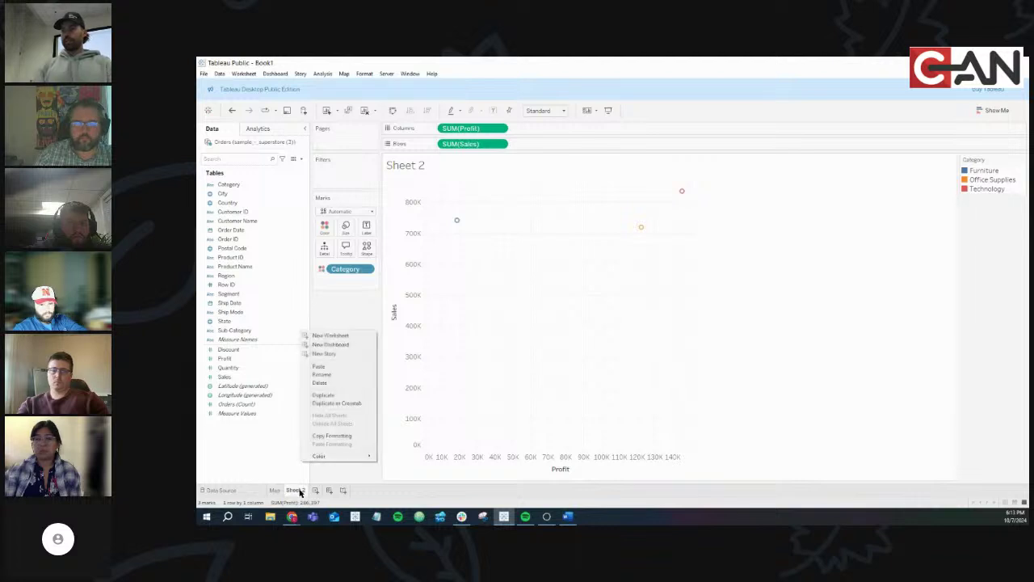
left_click(322, 374)
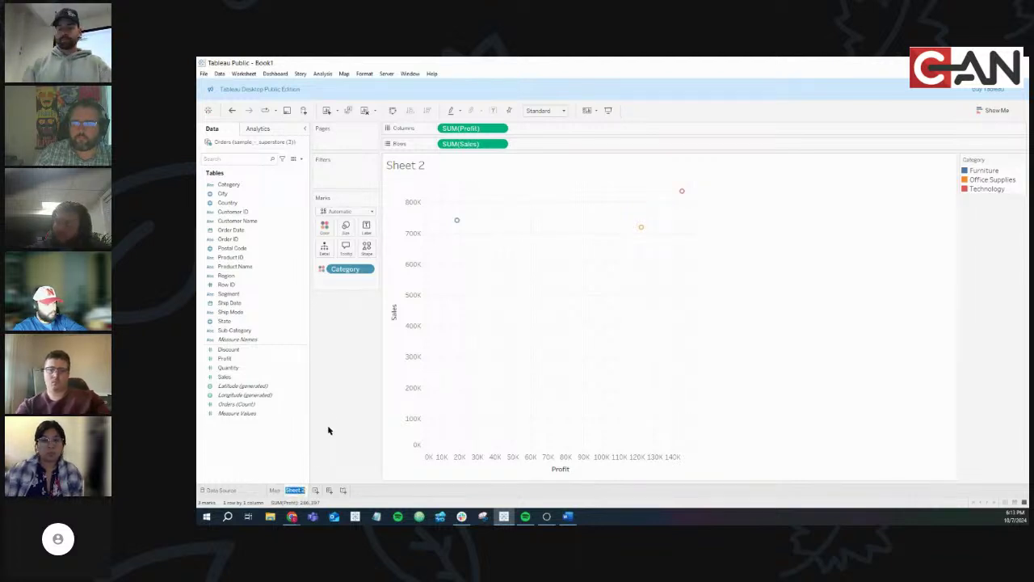
type("Scatter")
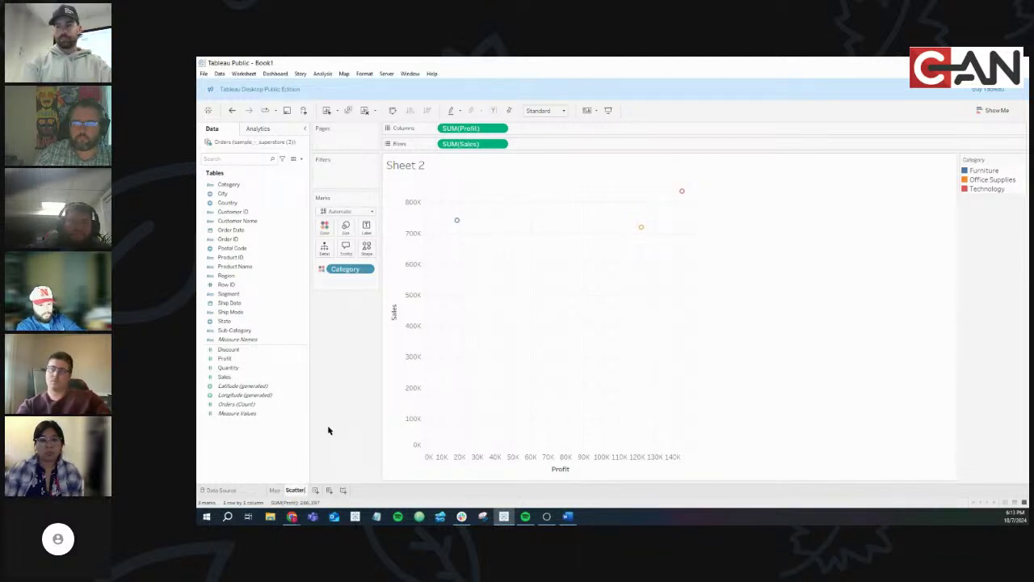
type(" Plot")
key("Return")
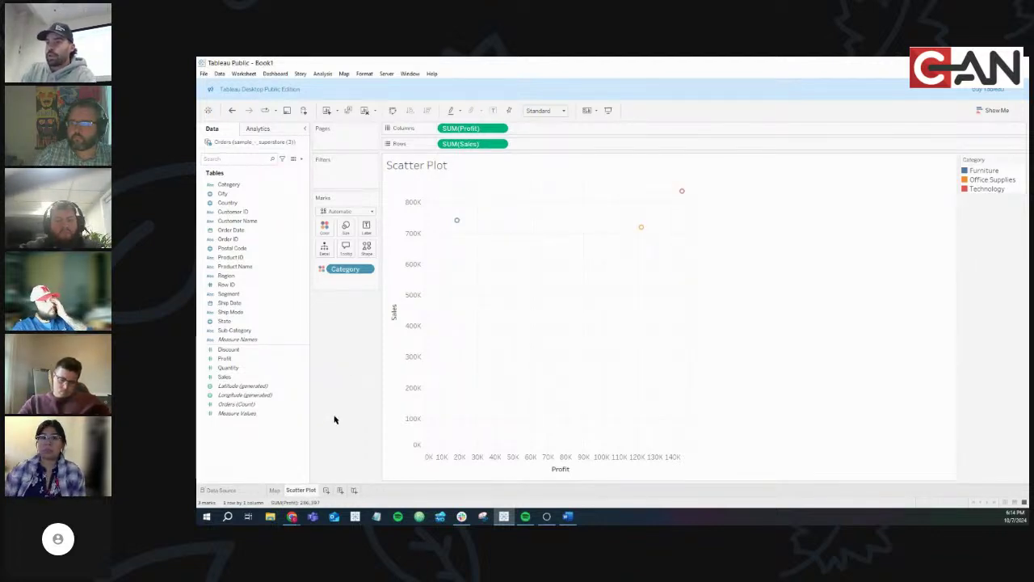
Create Dashboard 1 and try a fixed Generic Desktop (1366 x 768) size, then Automatic
left_click(340, 490)
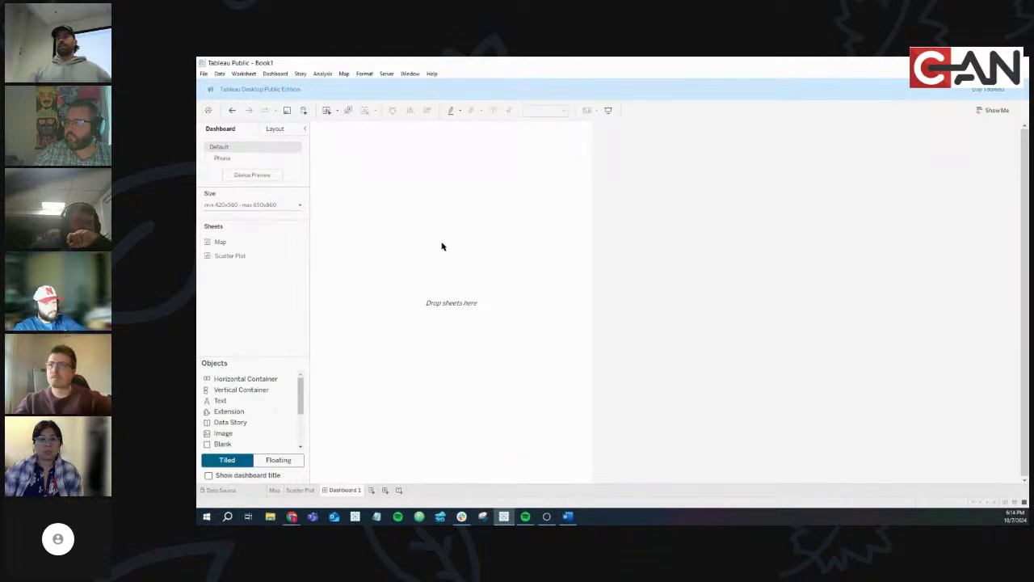
left_click(262, 206)
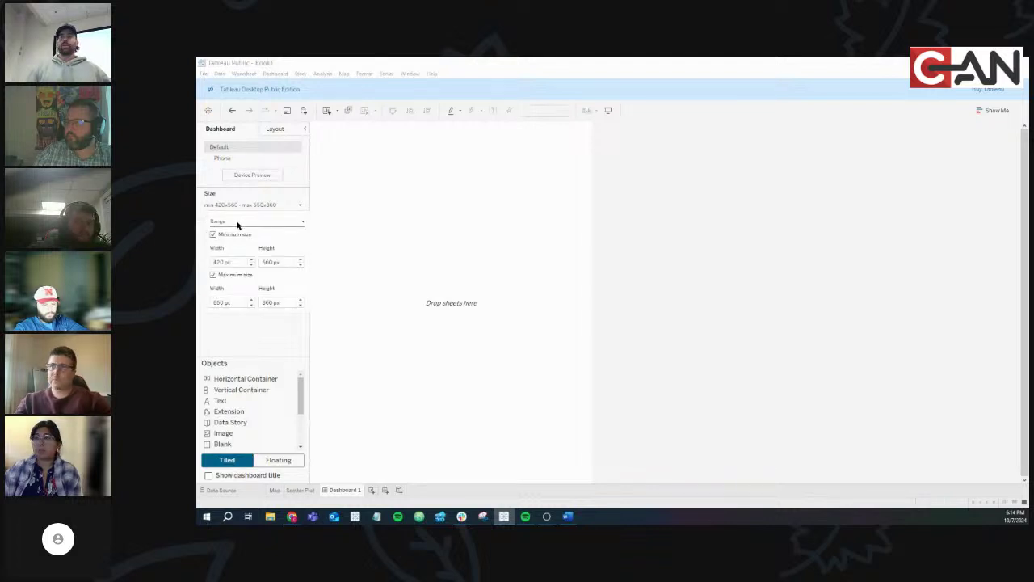
left_click(238, 223)
left_click(235, 231)
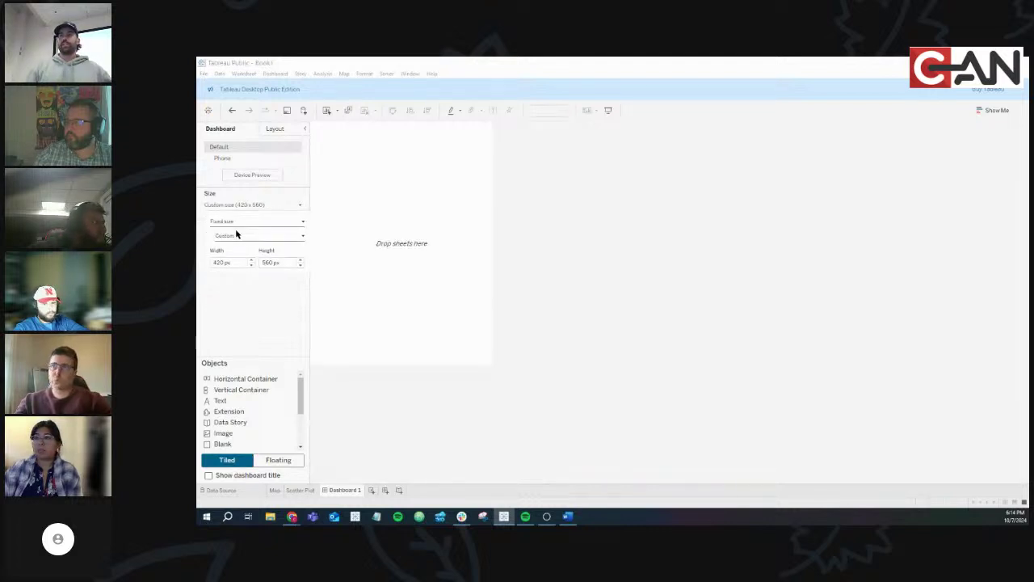
left_click(249, 236)
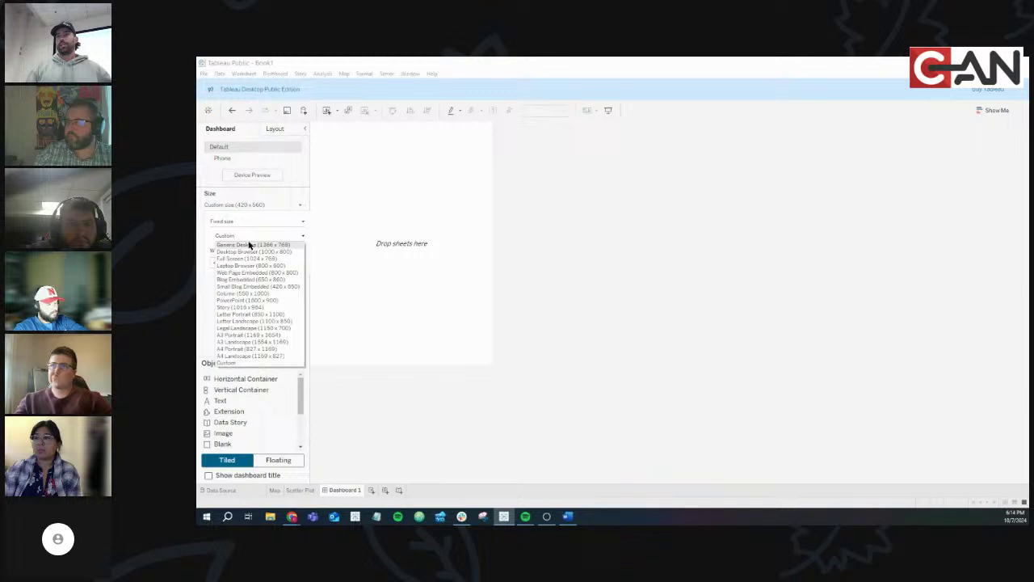
left_click(248, 246)
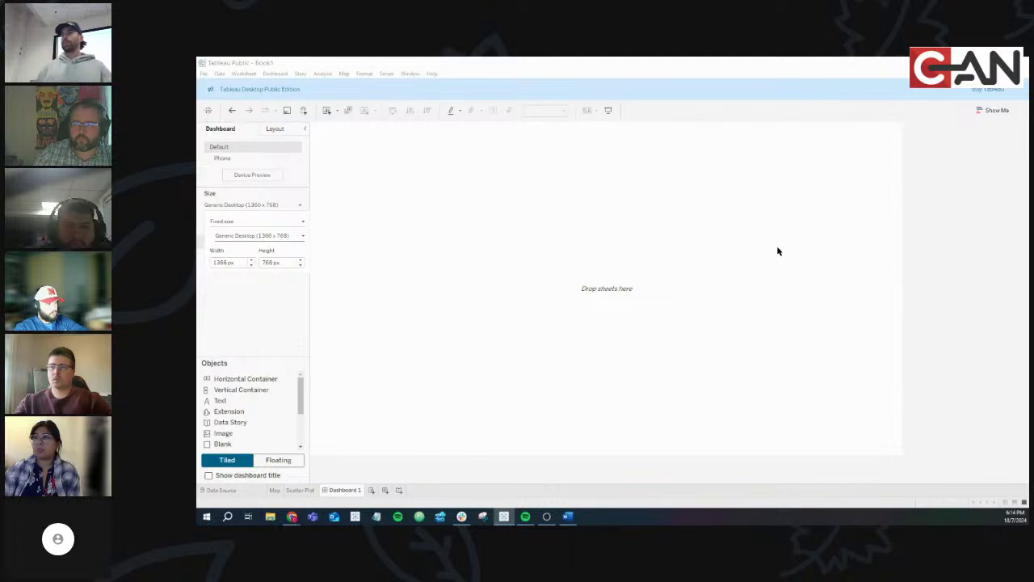
left_click(279, 222)
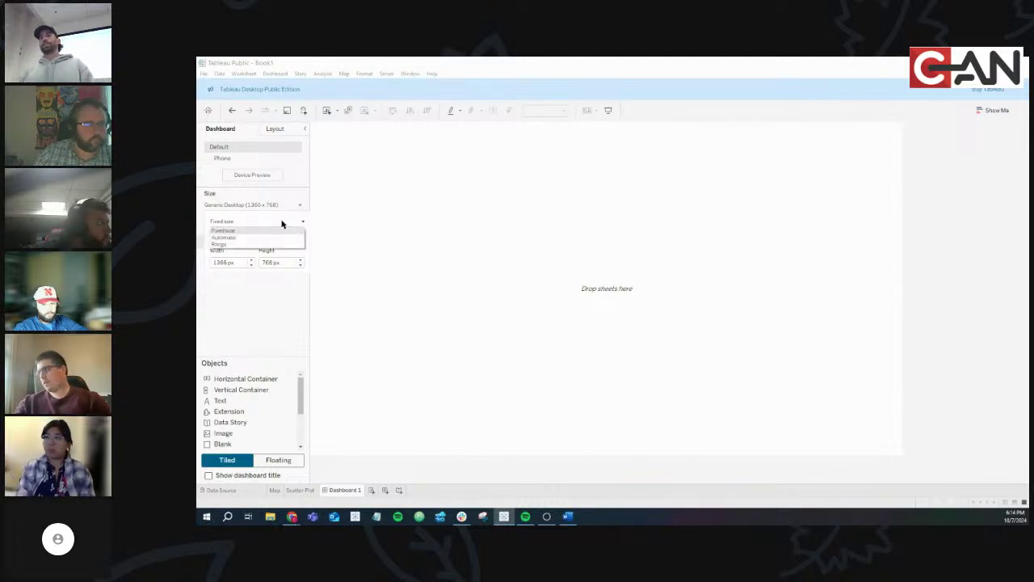
left_click(273, 238)
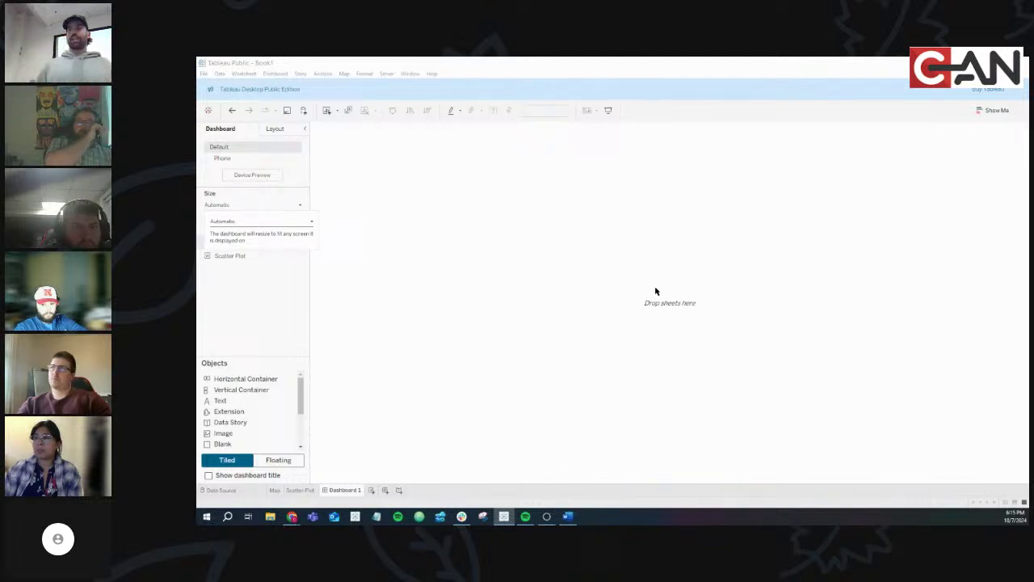
Give Dashboard 1 a fixed custom size of 1257 x 733 px
left_click(250, 221)
left_click(247, 233)
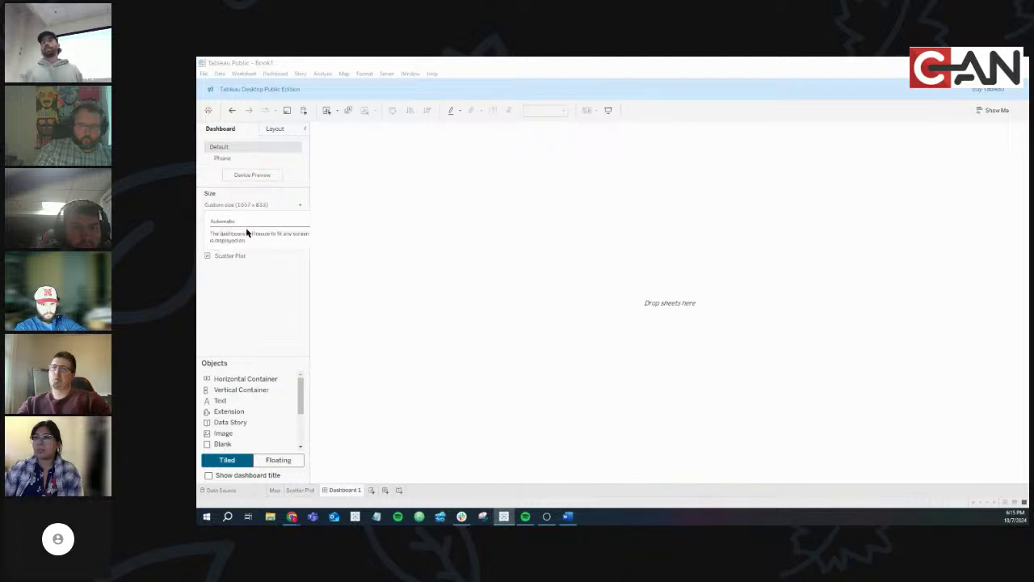
left_click(472, 288)
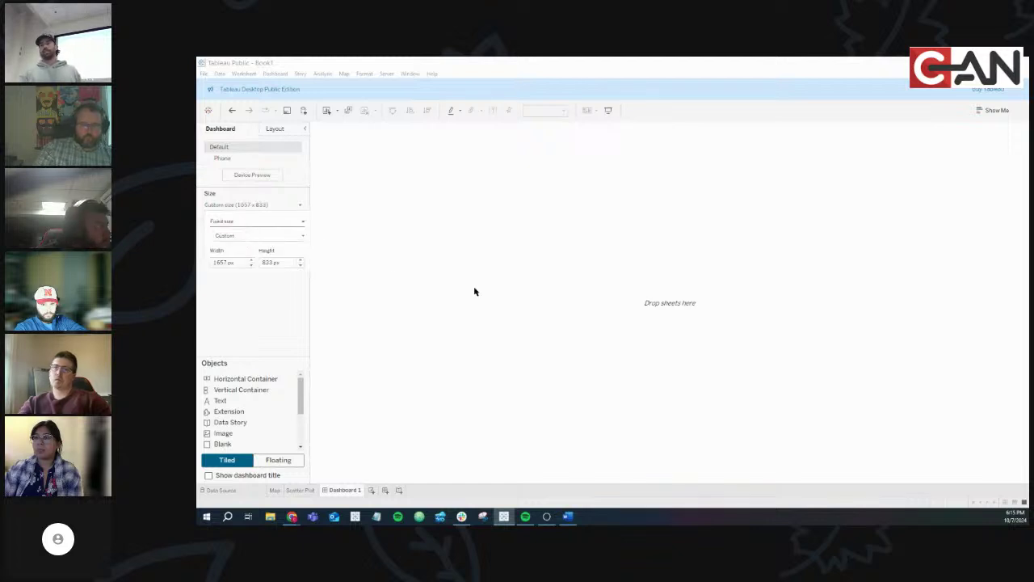
left_click(253, 269)
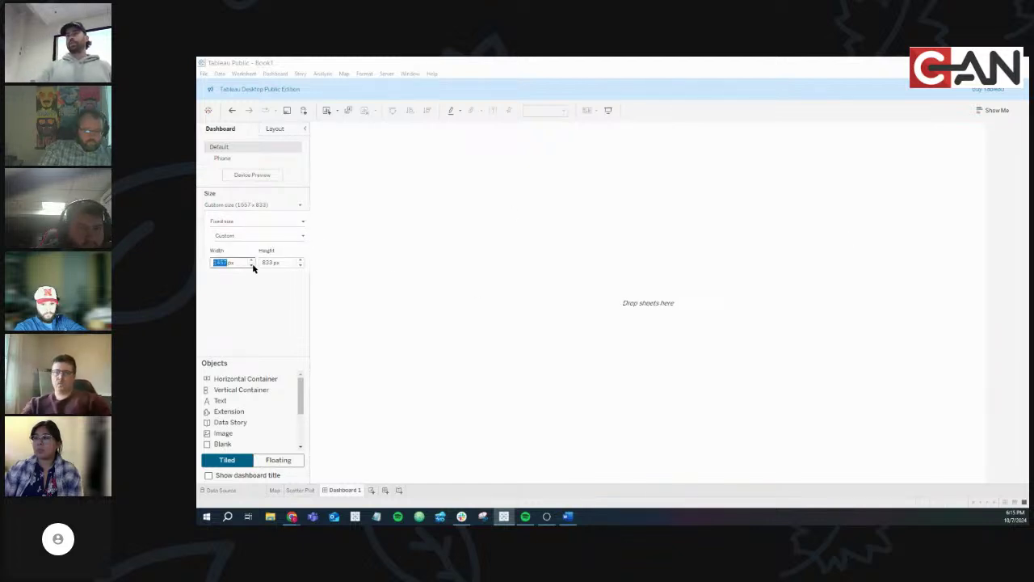
left_click(300, 264)
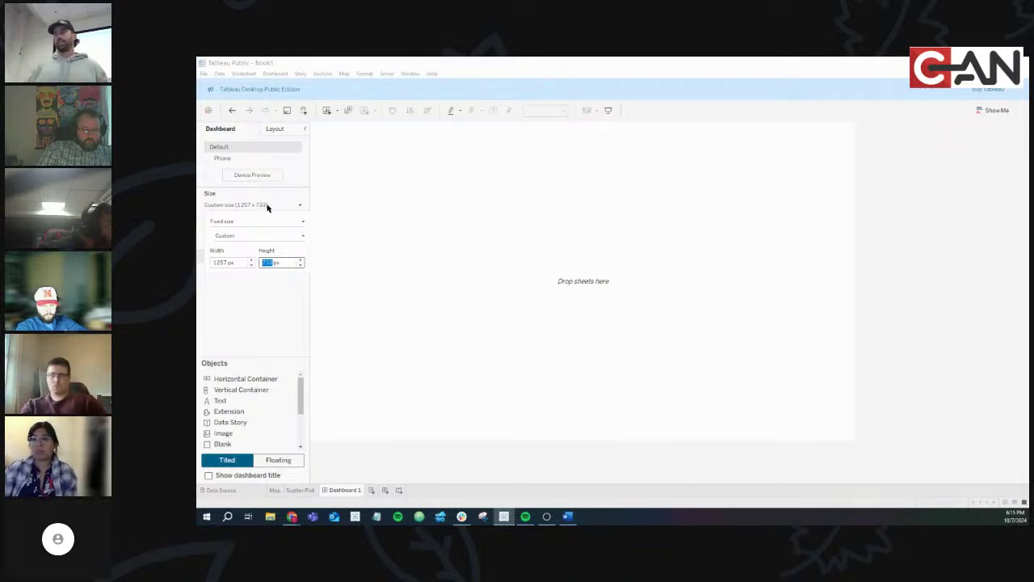
left_click(255, 327)
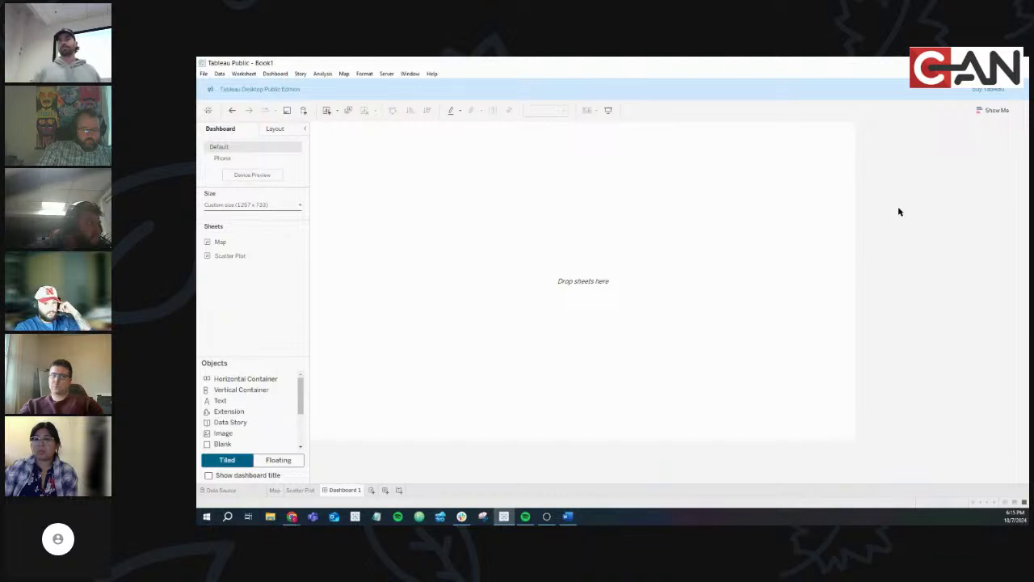
left_click(261, 204)
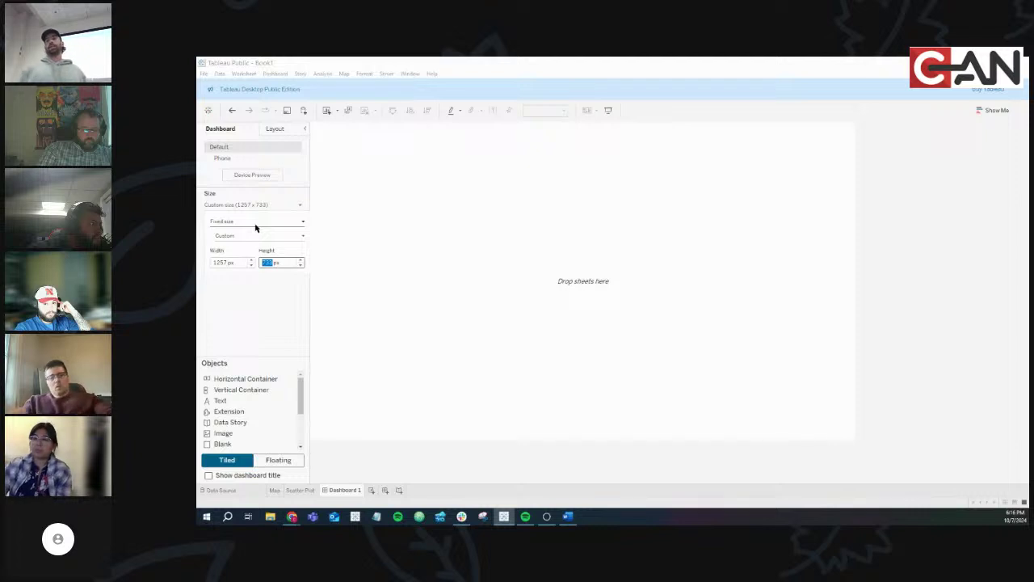
Apply the Generic Desktop 1366 x 768 preset and nudge width and height with the spinners
left_click(255, 223)
left_click(256, 229)
left_click(251, 235)
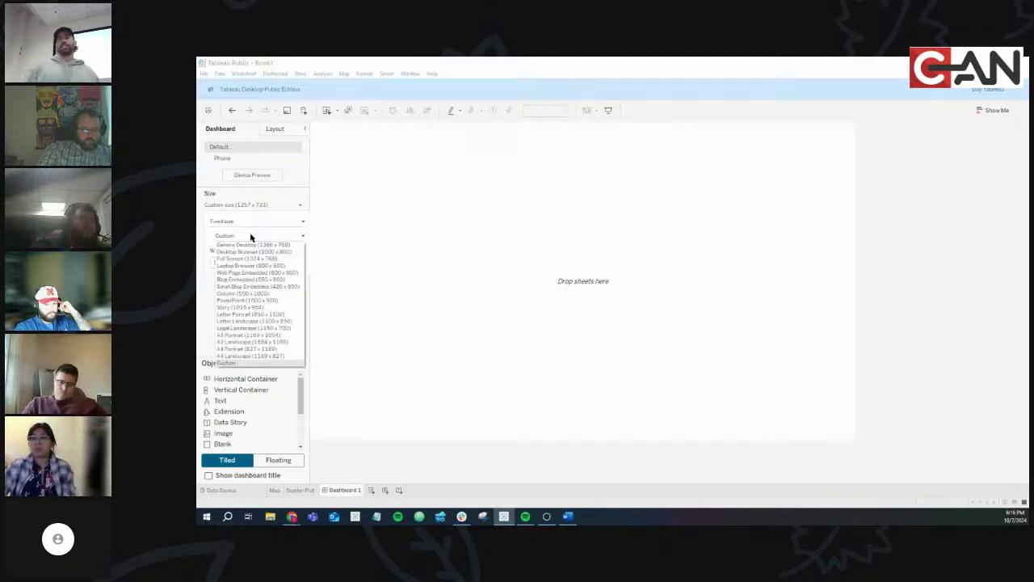
left_click(252, 244)
left_click(251, 260)
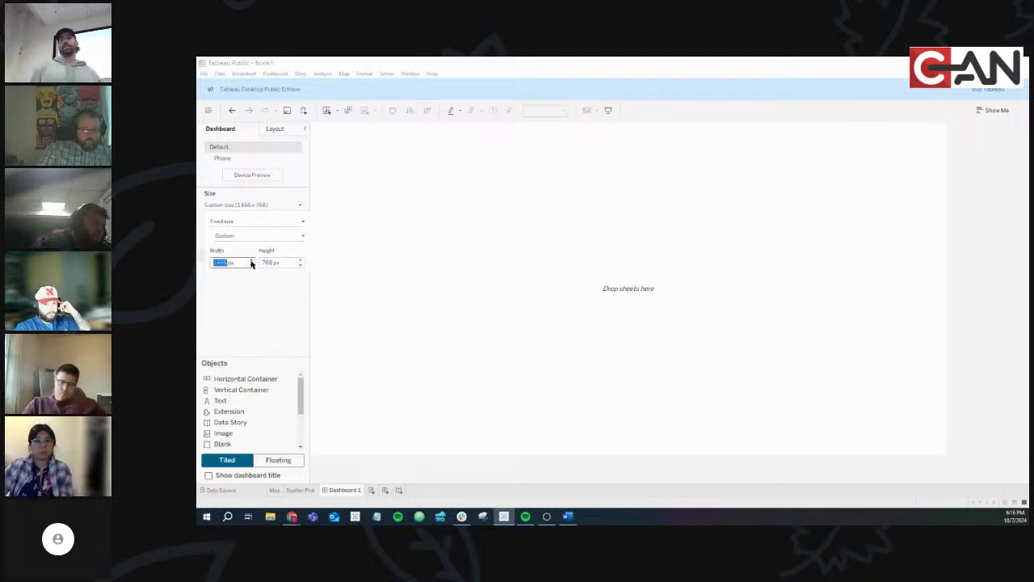
left_click(252, 265)
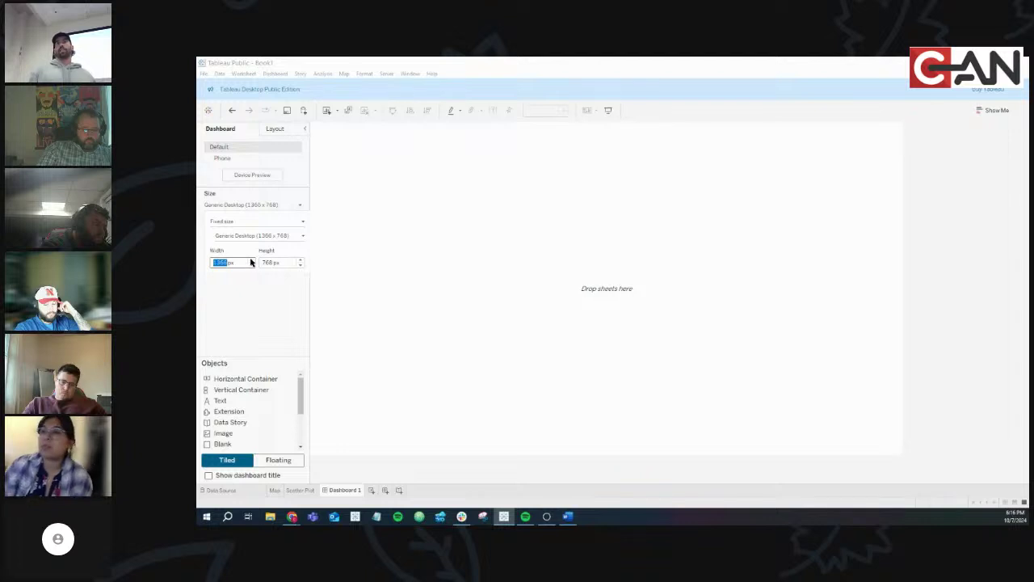
left_click(251, 260)
left_click(251, 261)
left_click(251, 260)
left_click(251, 266)
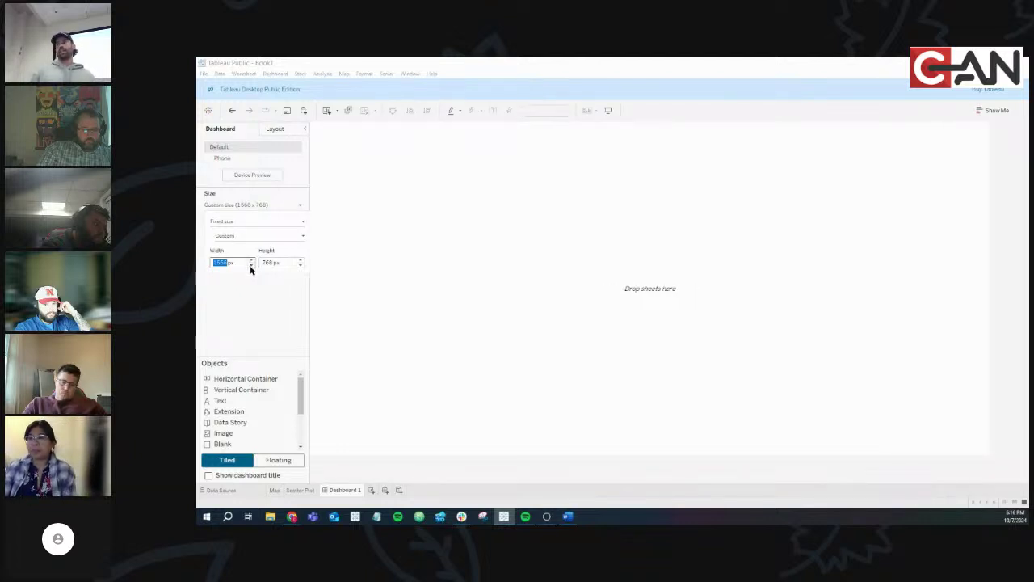
left_click(251, 266)
left_click(301, 266)
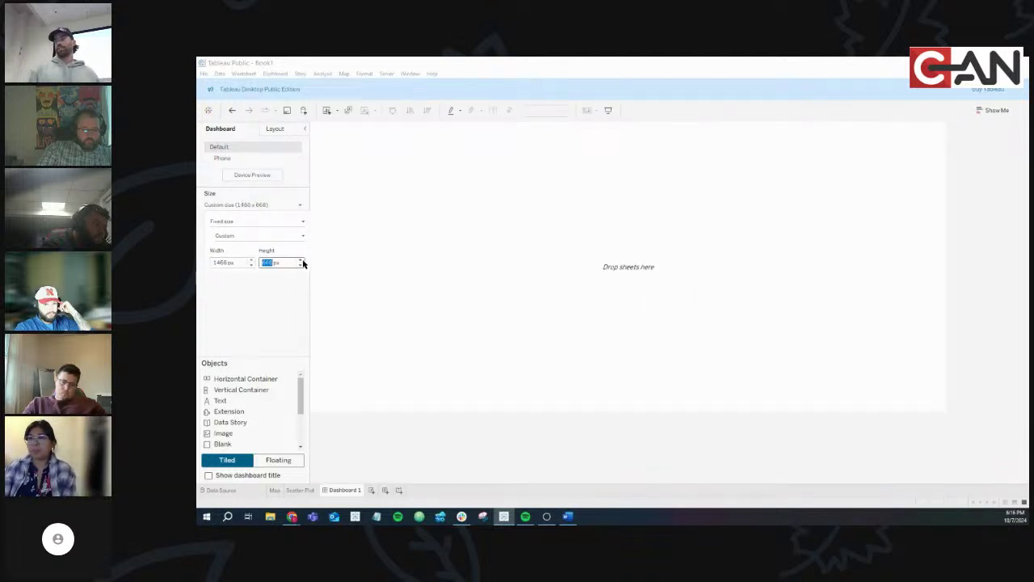
Try the Desktop Browser, Laptop Browser and Small Blog Embedded presets, ending on Generic Desktop
left_click(253, 236)
left_click(248, 248)
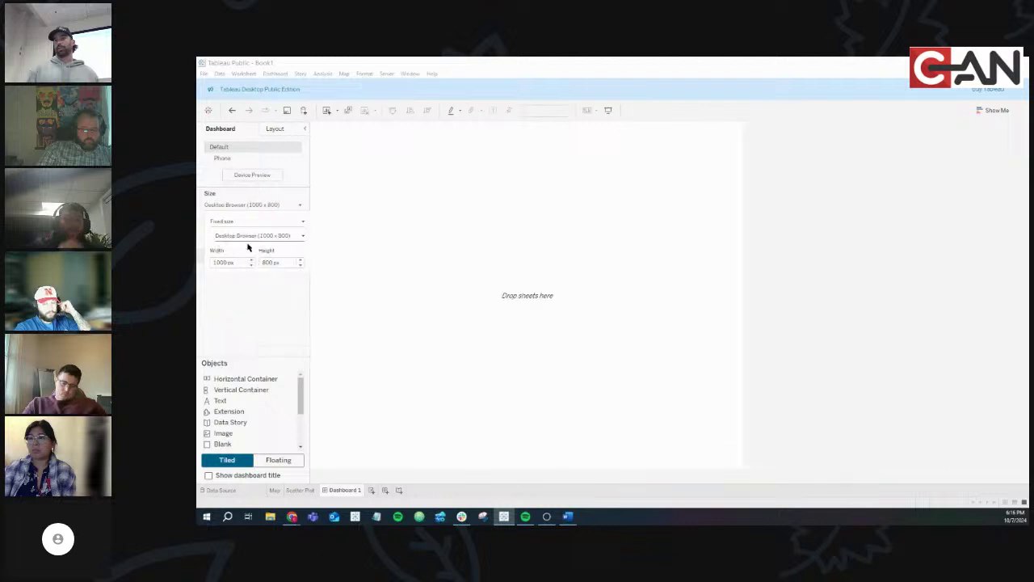
left_click(248, 236)
left_click(247, 242)
left_click(253, 236)
left_click(267, 249)
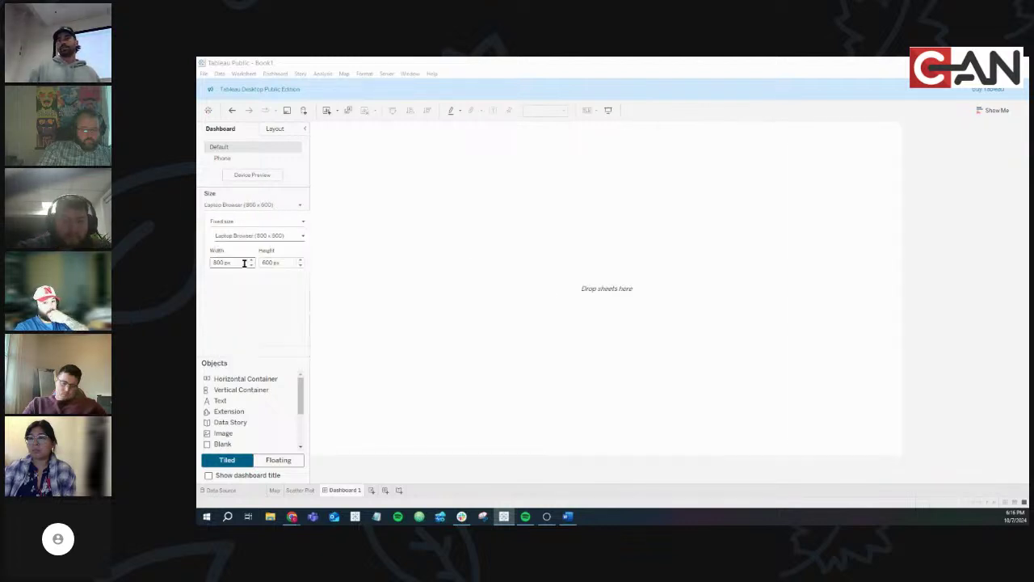
left_click(242, 235)
left_click(242, 287)
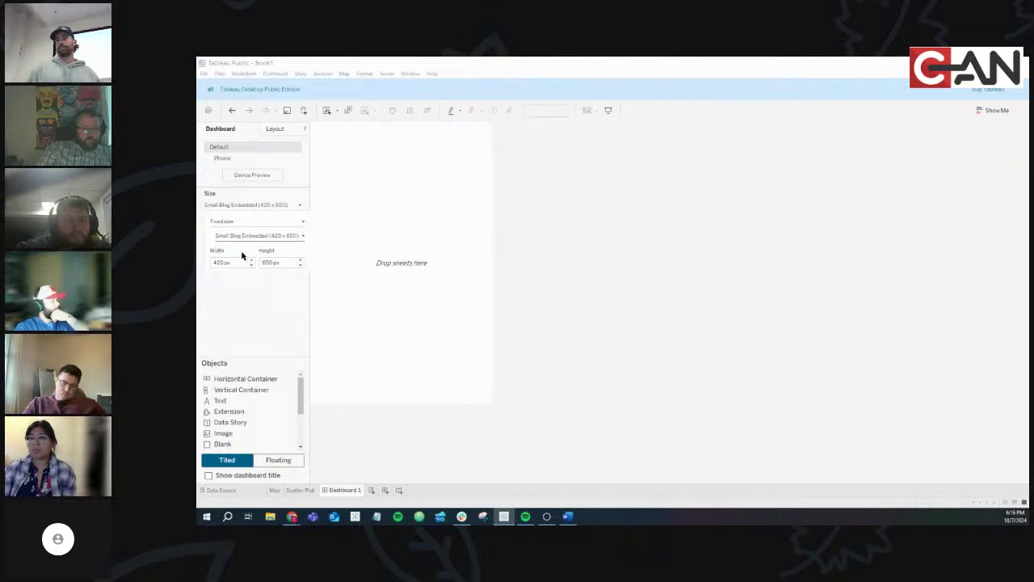
left_click(243, 236)
left_click(242, 248)
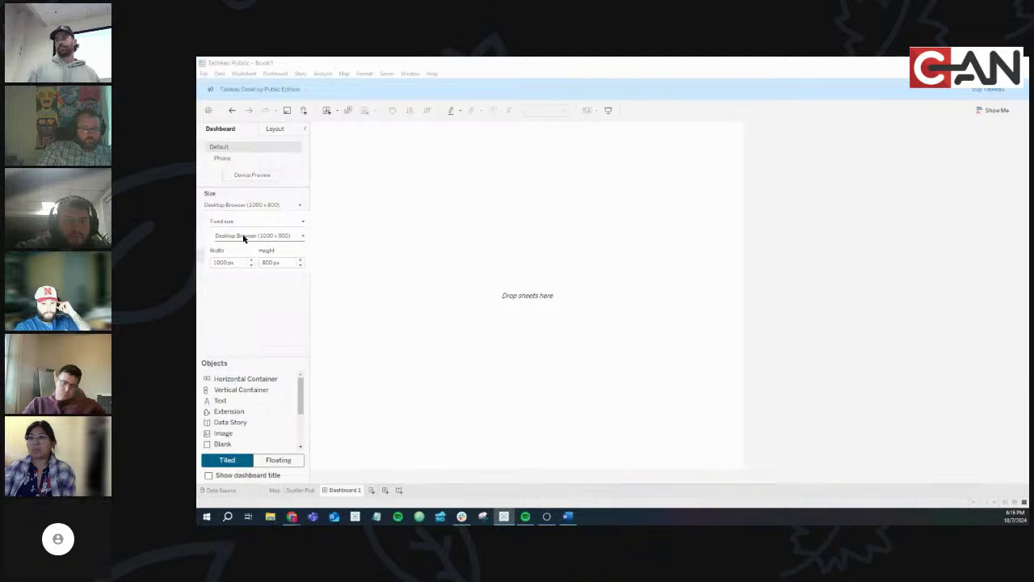
left_click(243, 236)
left_click(246, 249)
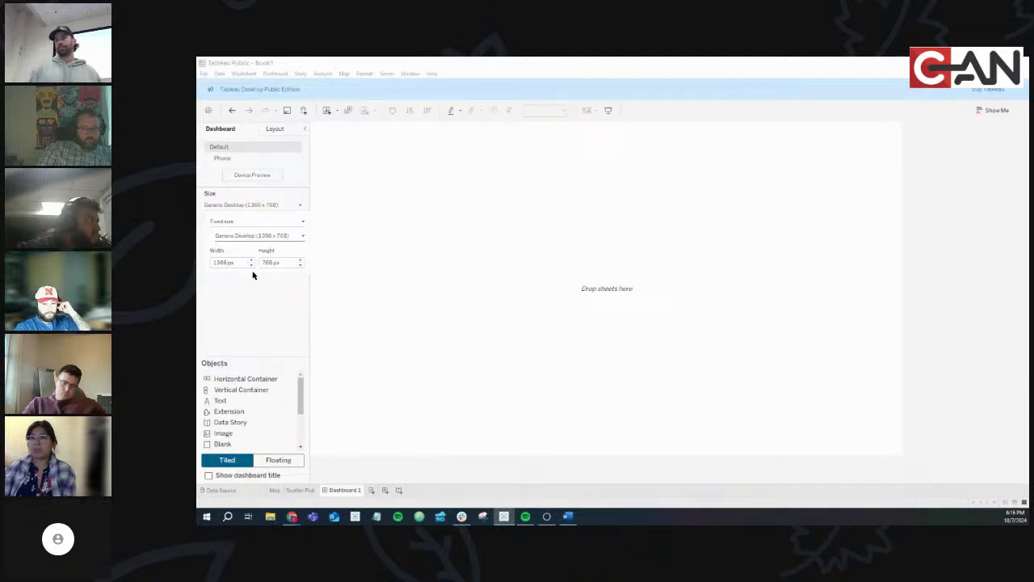
Set the custom size to 1200 x 800 starting from the Desktop Browser preset
left_click(250, 264)
left_click(253, 239)
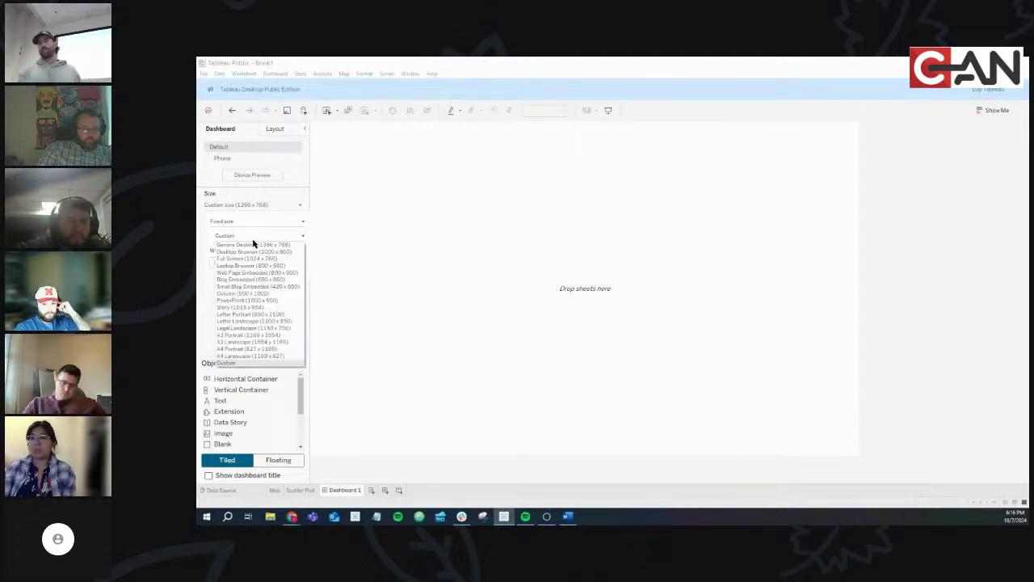
left_click(250, 251)
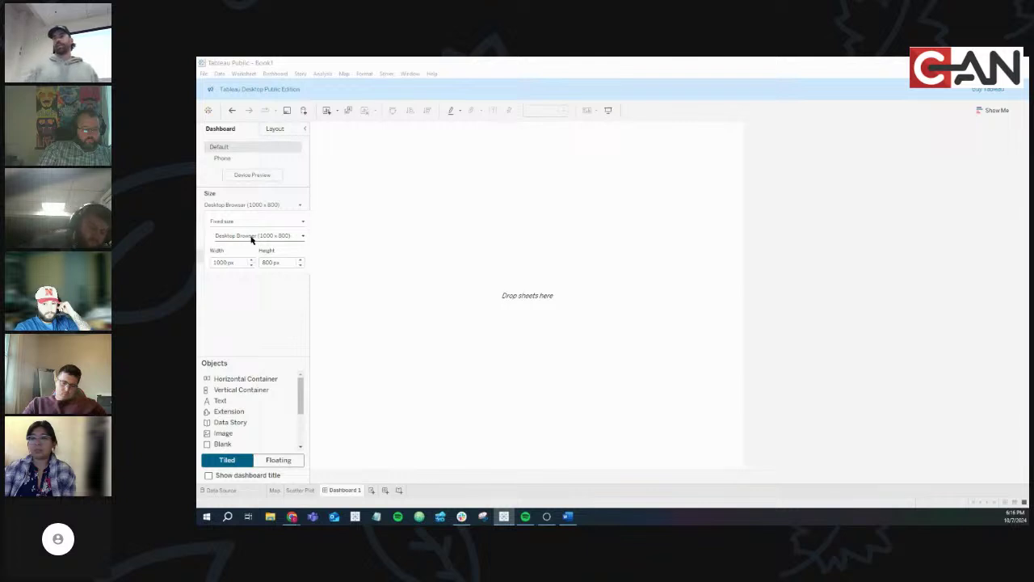
left_click(251, 260)
left_click(252, 259)
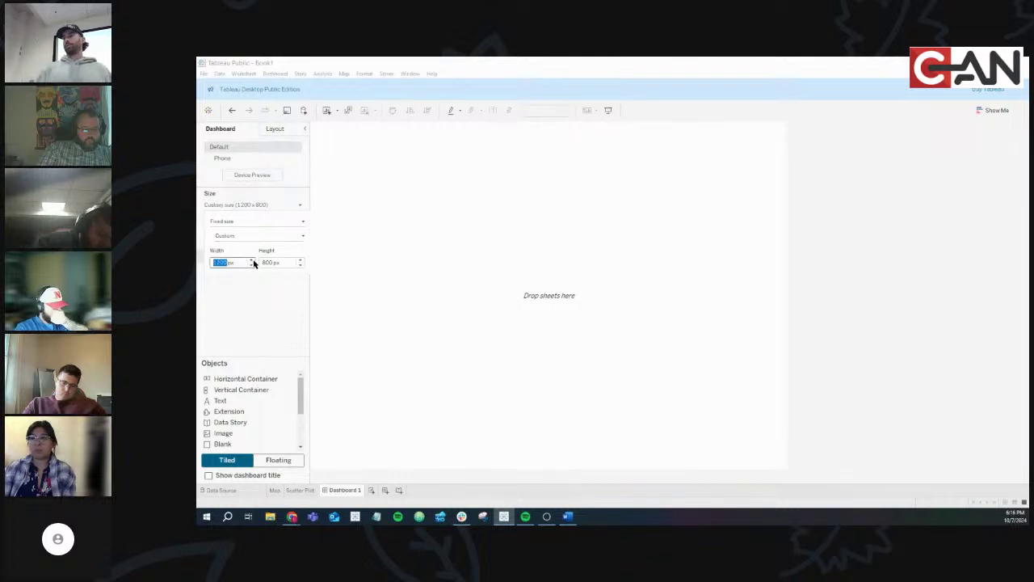
left_click(253, 263)
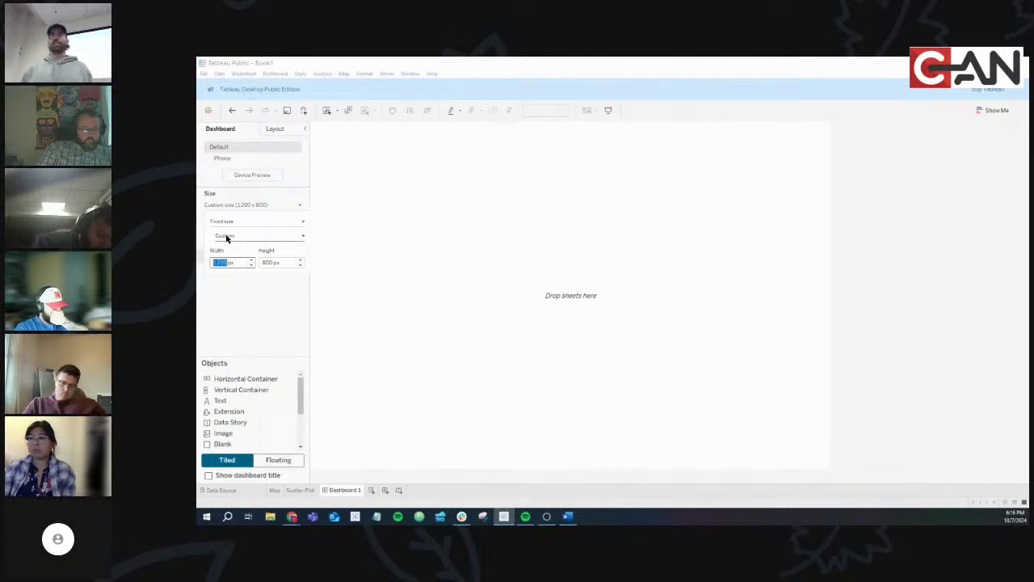
left_click(248, 304)
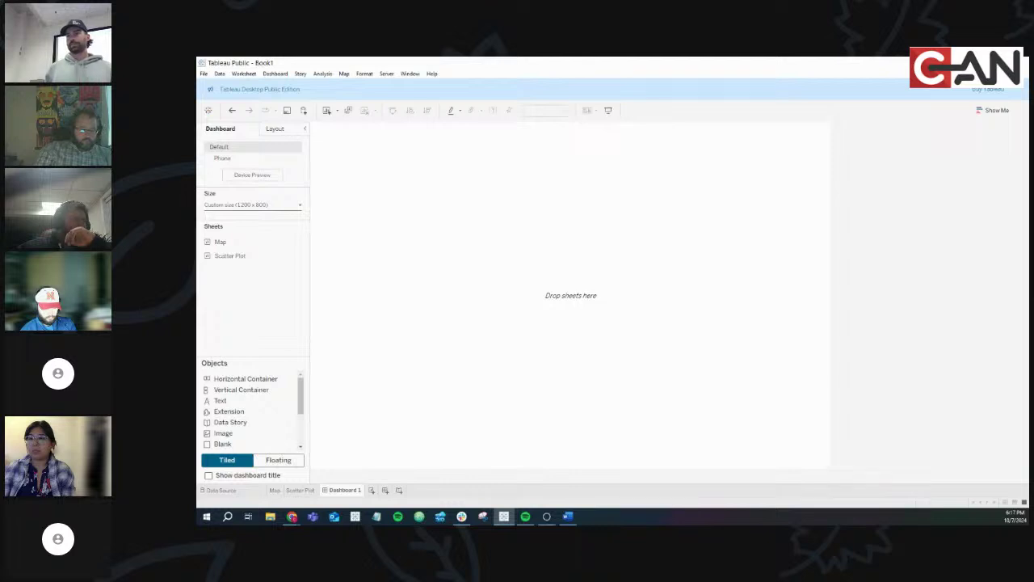
Cycle through the Scatter Plot, Map and Dashboard 1 tabs and the browser, ending on the Map sheet
left_click(297, 491)
left_click(274, 490)
left_click(299, 490)
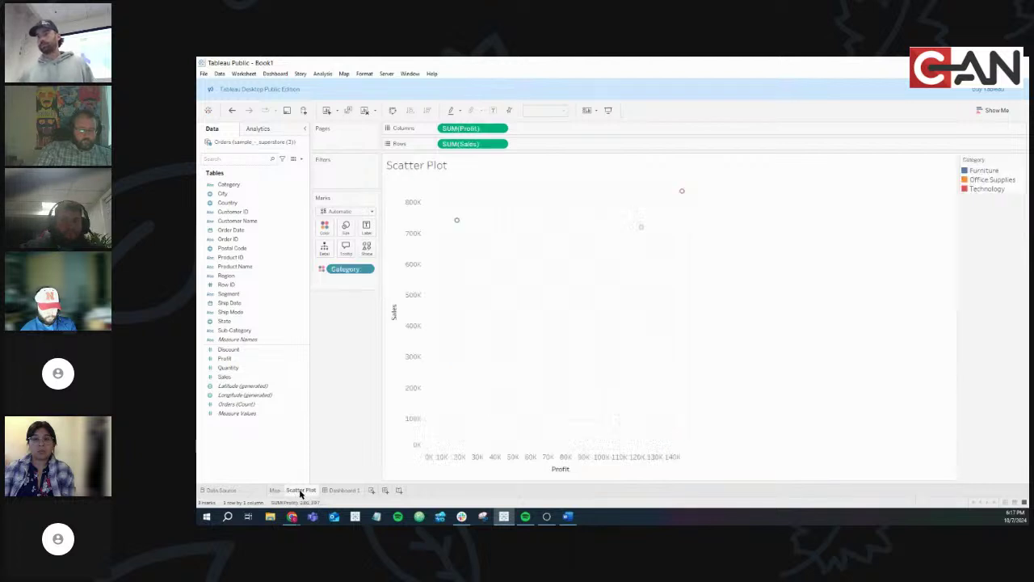
left_click(342, 490)
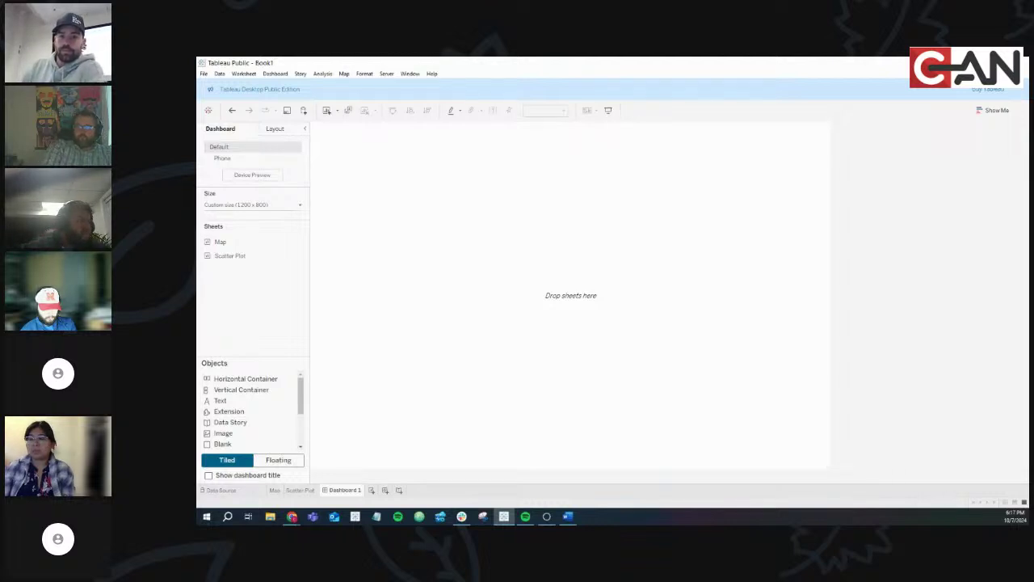
left_click(292, 516)
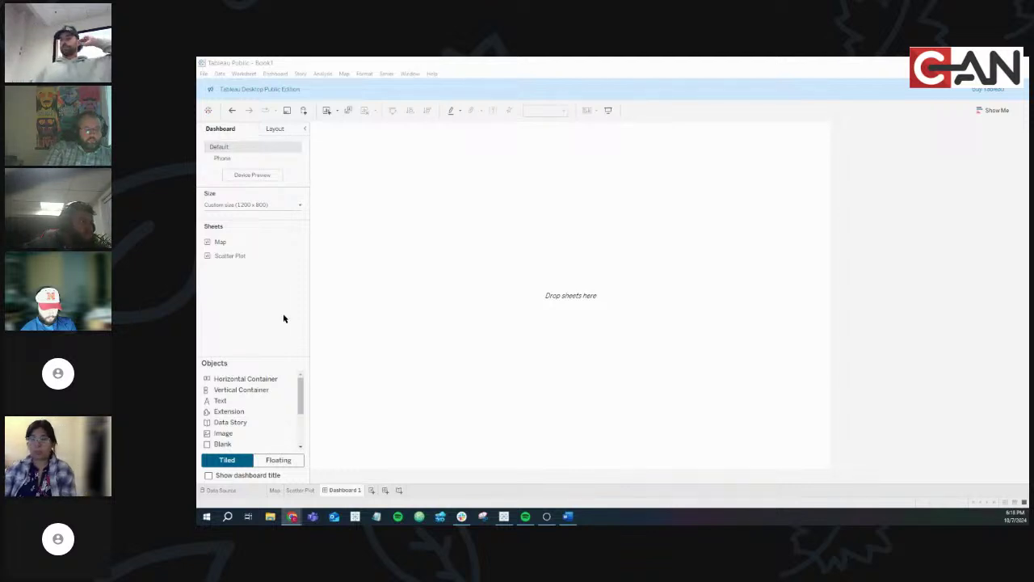
left_click(276, 491)
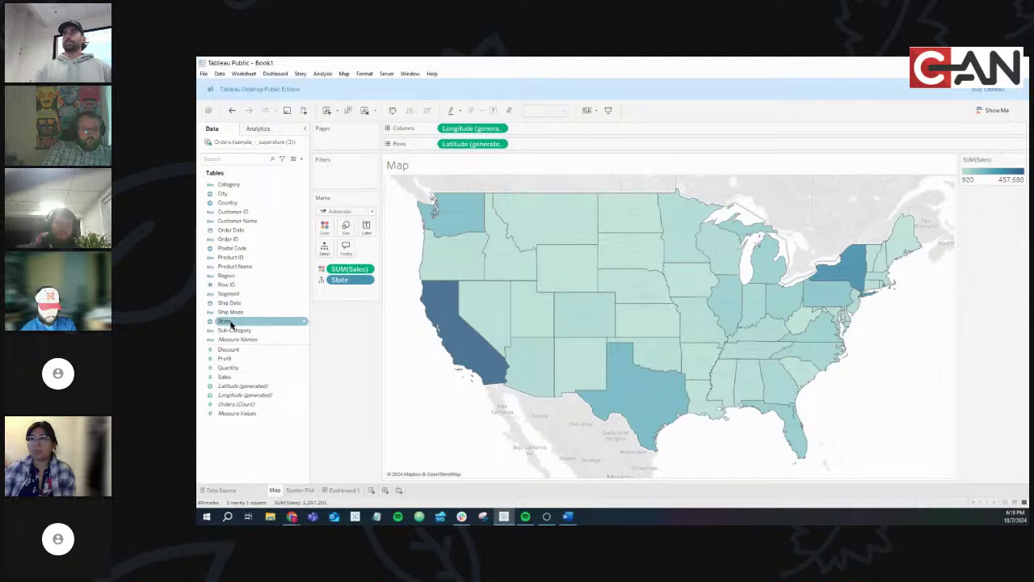
Drag State and Sales onto the Map's Marks card, then switch to the Scatter Plot sheet
left_click_drag(231, 323, 335, 342)
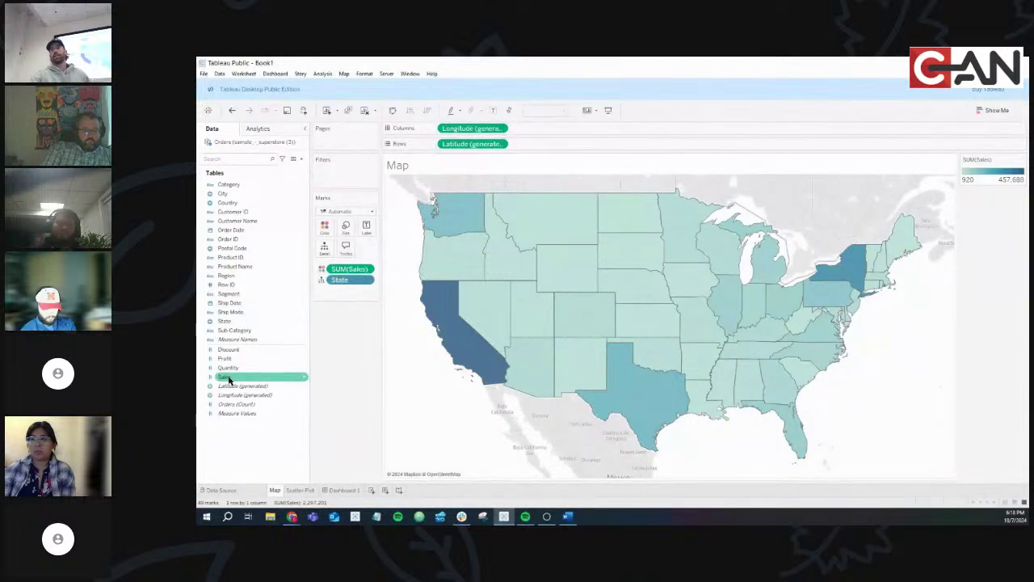
left_click_drag(225, 377, 325, 228)
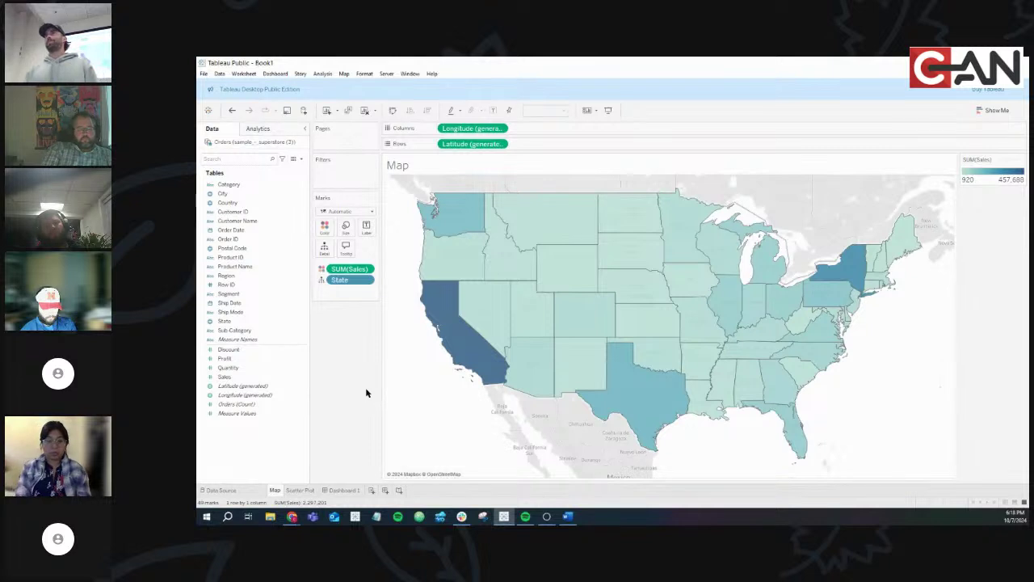
left_click(297, 490)
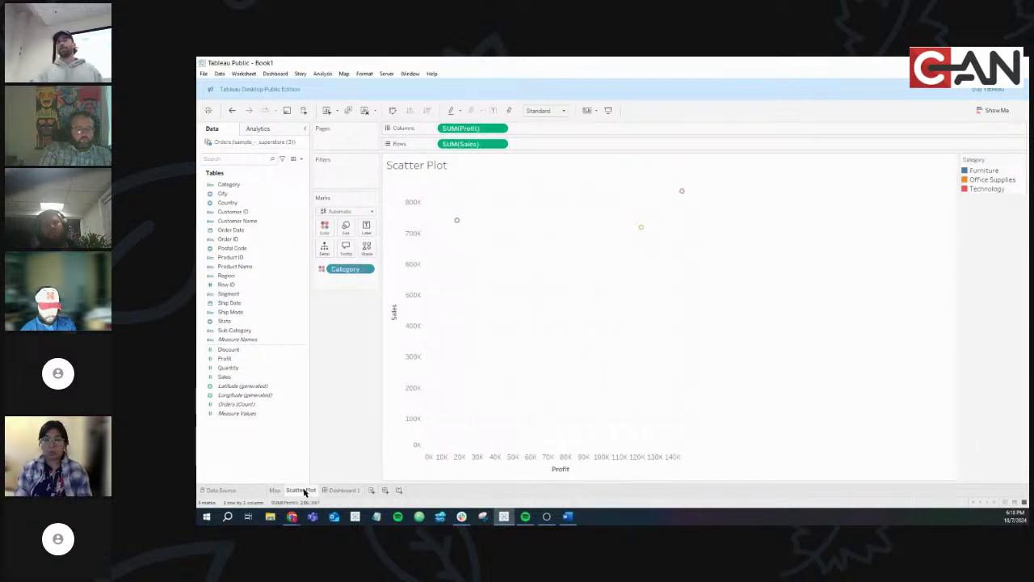
Undo an accidental scatterplot matrix, restoring Sales vs Profit coloured by Category
double_click(234, 377)
double_click(237, 361)
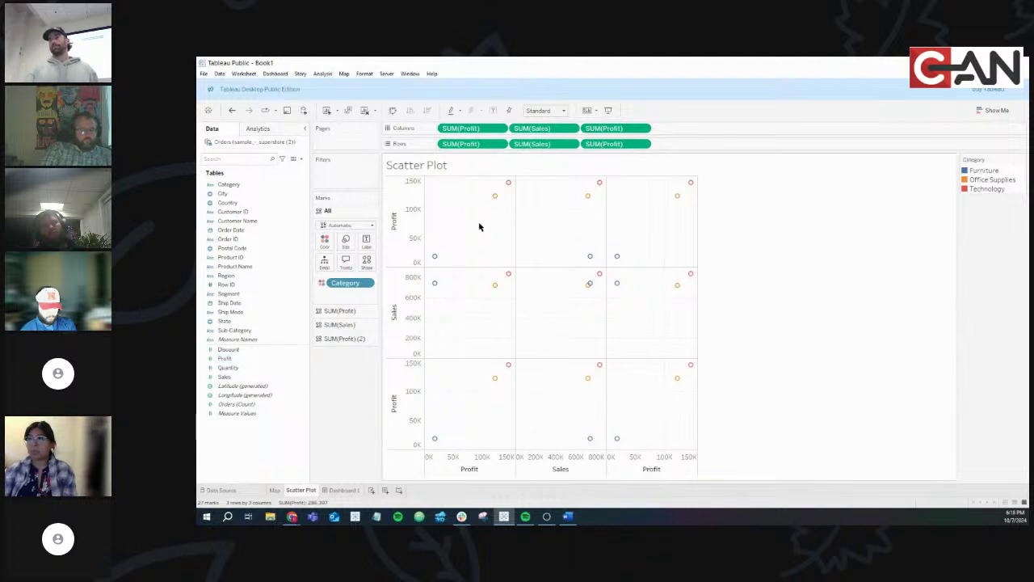
left_click_drag(542, 143, 355, 380)
left_click_drag(531, 143, 244, 377)
left_click_drag(412, 222, 477, 143)
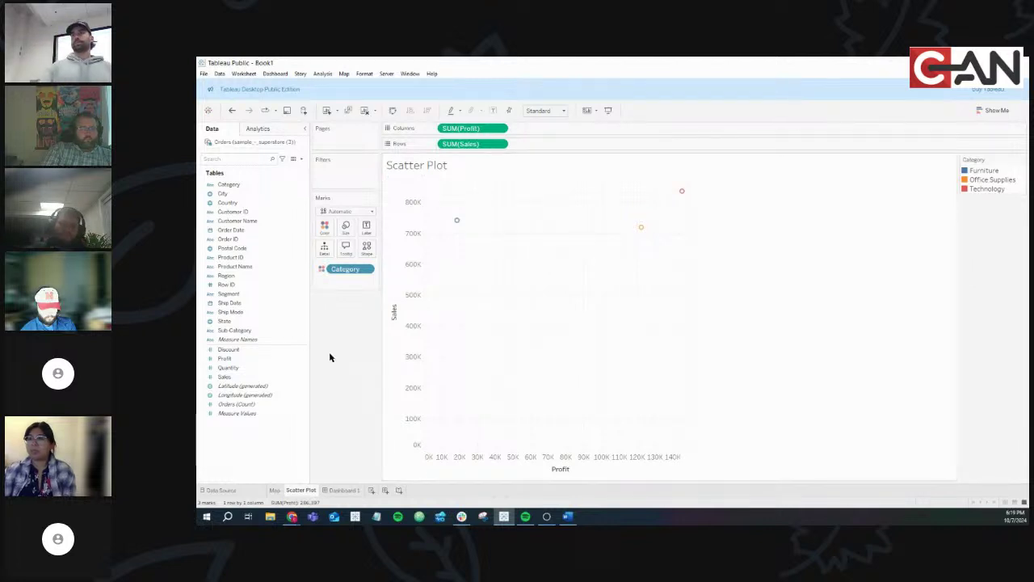
left_click_drag(234, 184, 329, 230)
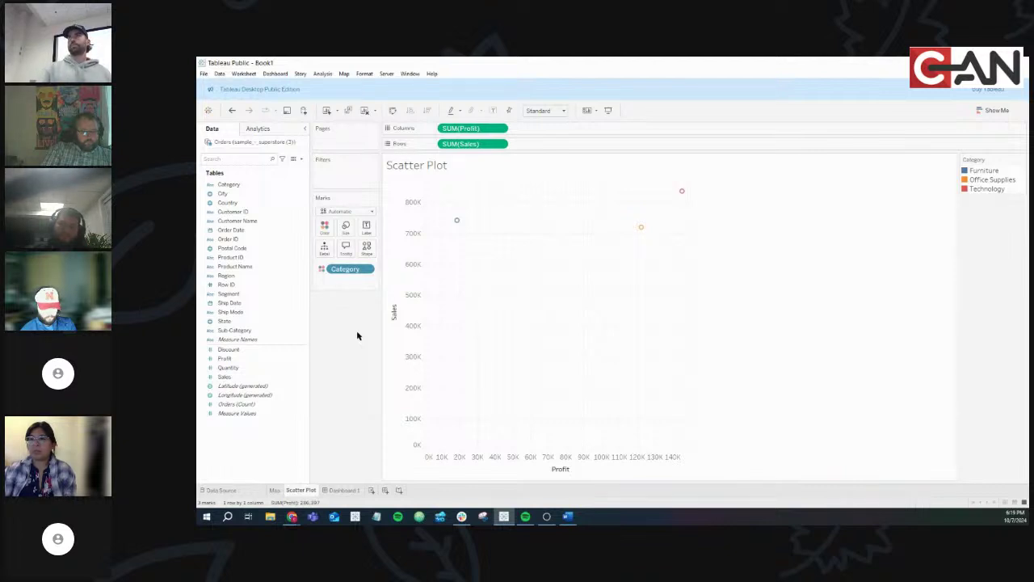
left_click(346, 490)
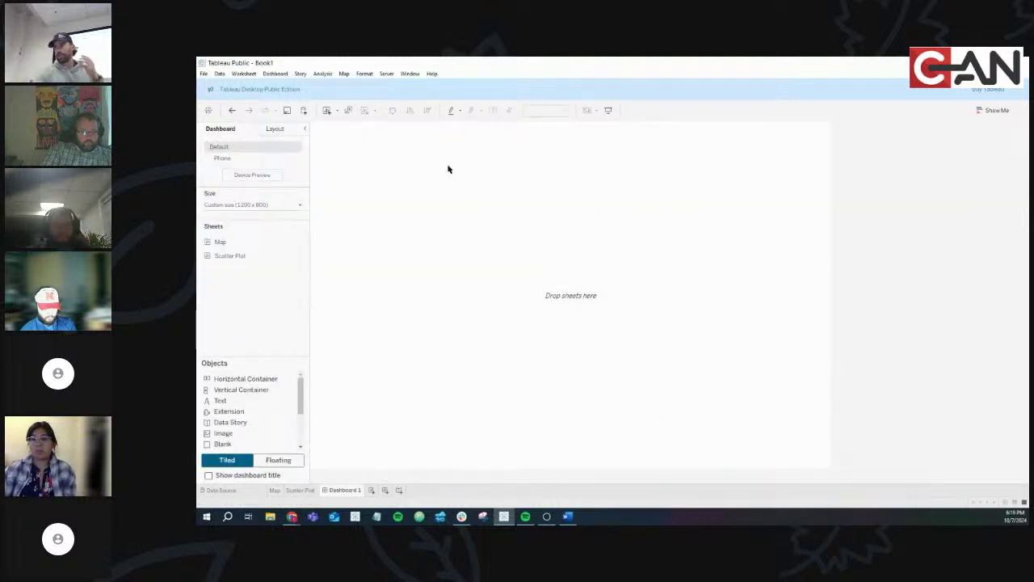
left_click(273, 204)
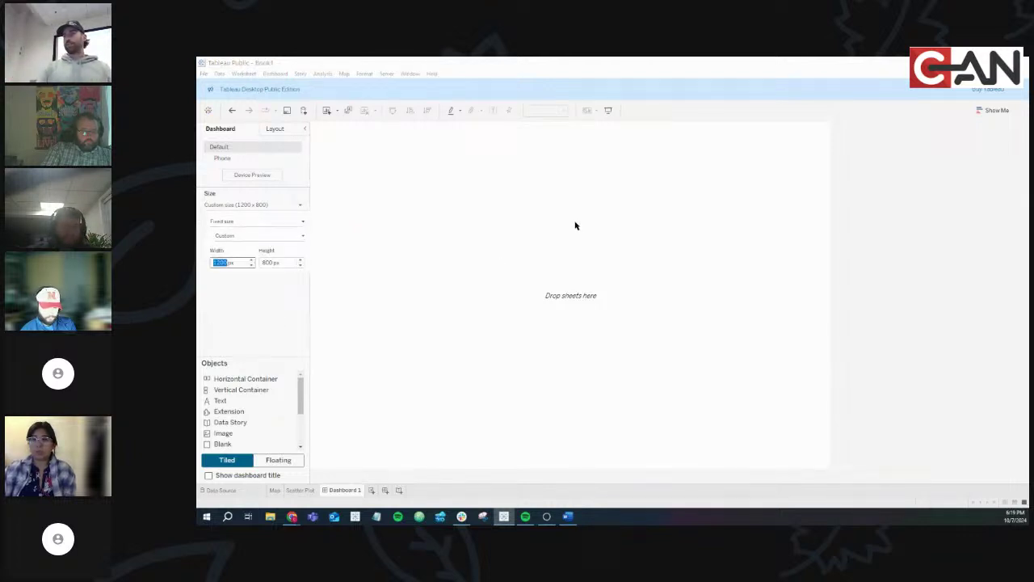
left_click(297, 320)
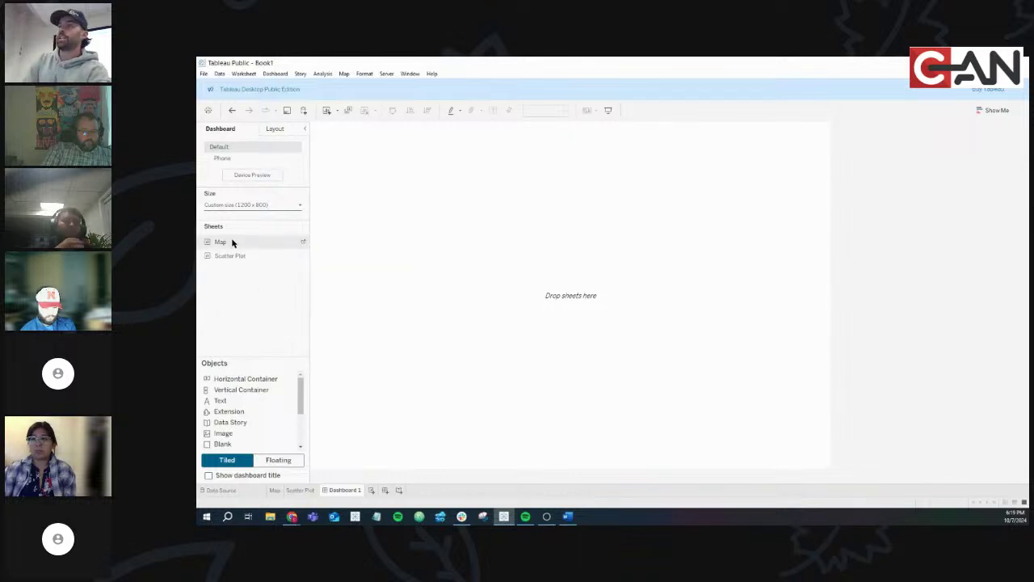
Place Map and Scatter Plot side by side on Dashboard 1 and adjust the divider
left_click_drag(231, 240, 529, 222)
left_click_drag(253, 256, 642, 283)
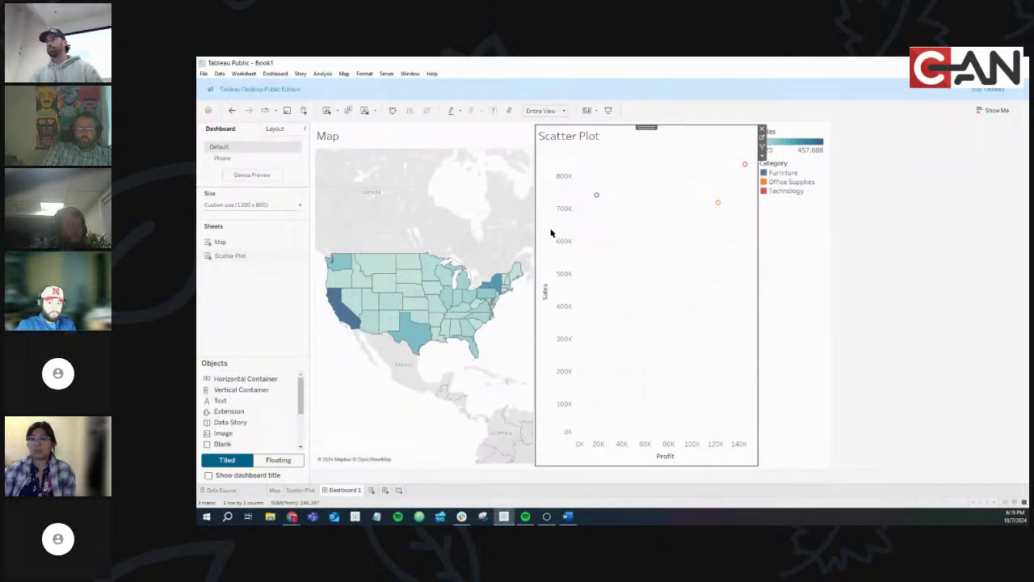
mouse_move(535, 239)
left_mouse_down()
mouse_move(449, 253)
mouse_move(593, 251)
mouse_move(541, 251)
left_mouse_up()
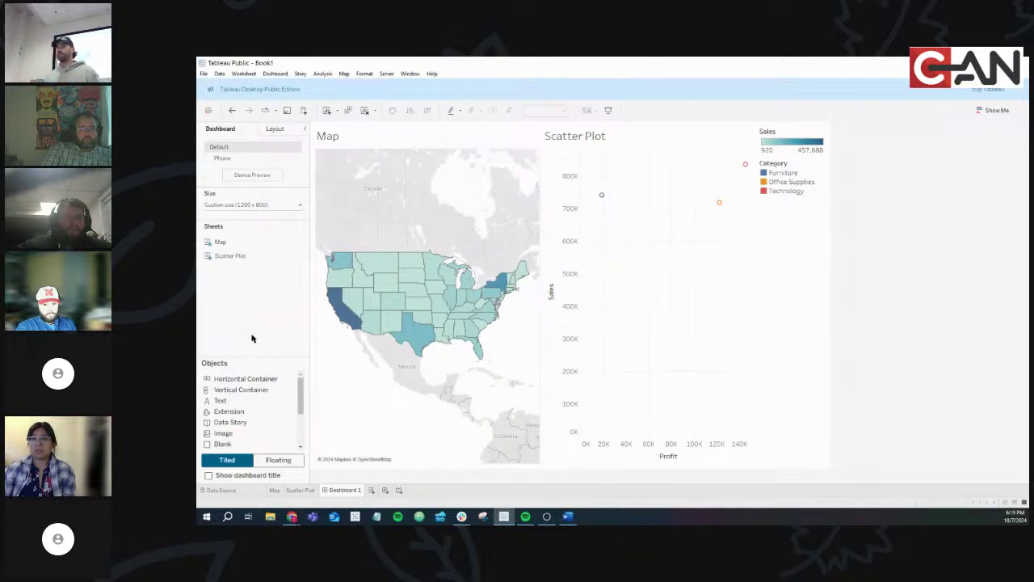
Move the Sales and Category legend container above the Scatter Plot
left_click(772, 236)
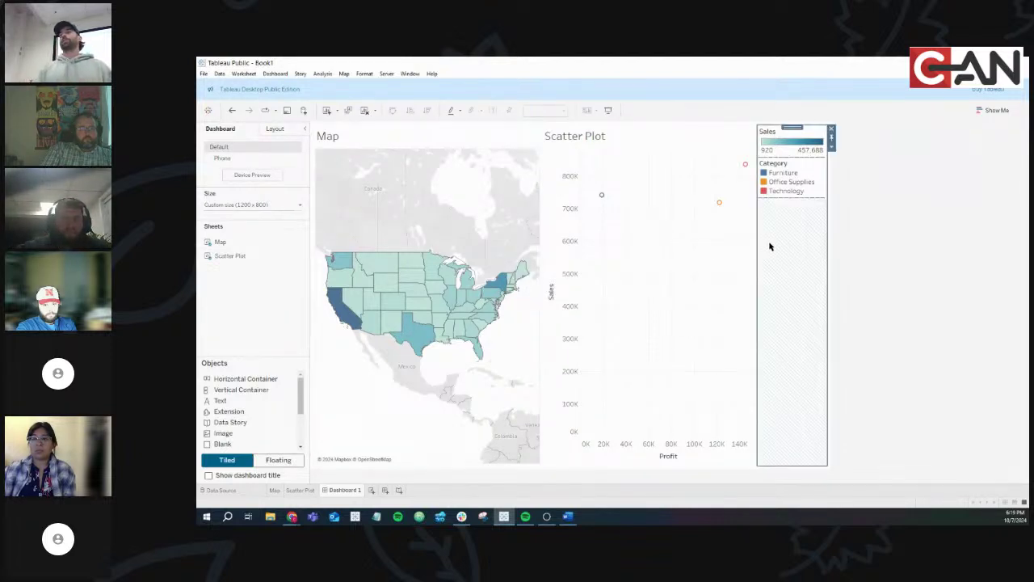
left_click_drag(792, 128, 675, 156)
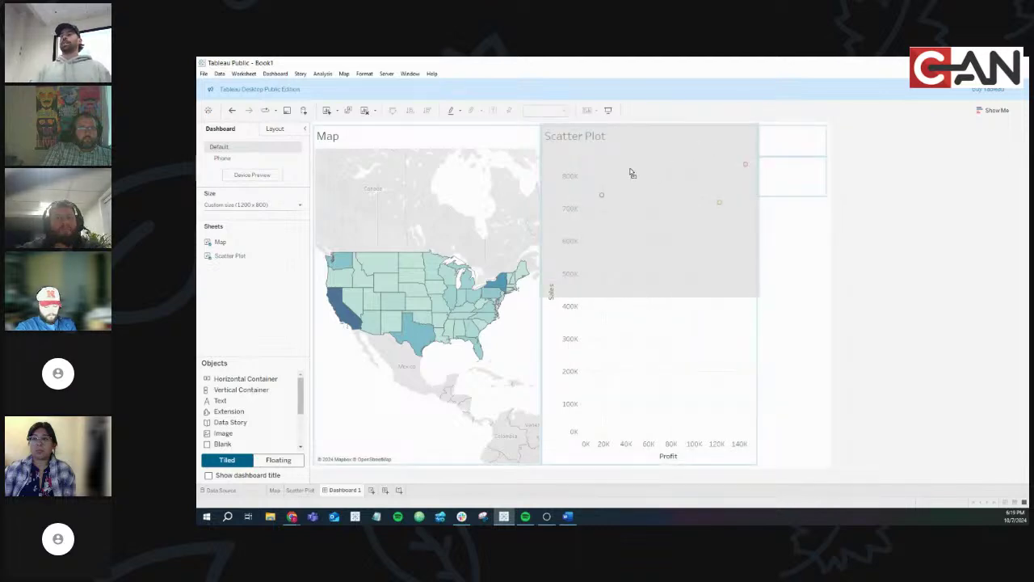
left_click_drag(619, 176, 617, 173)
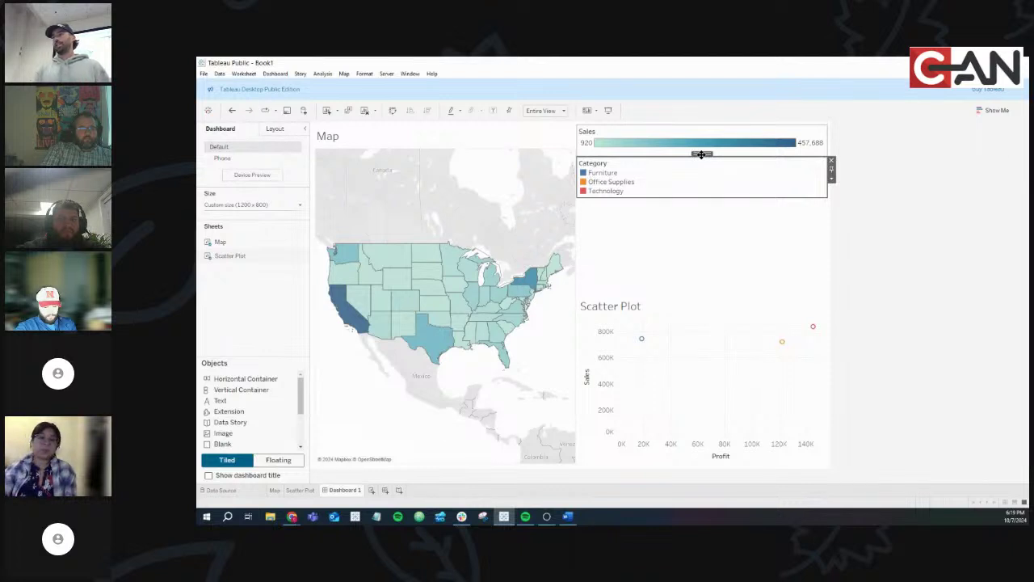
left_click_drag(701, 154, 598, 145)
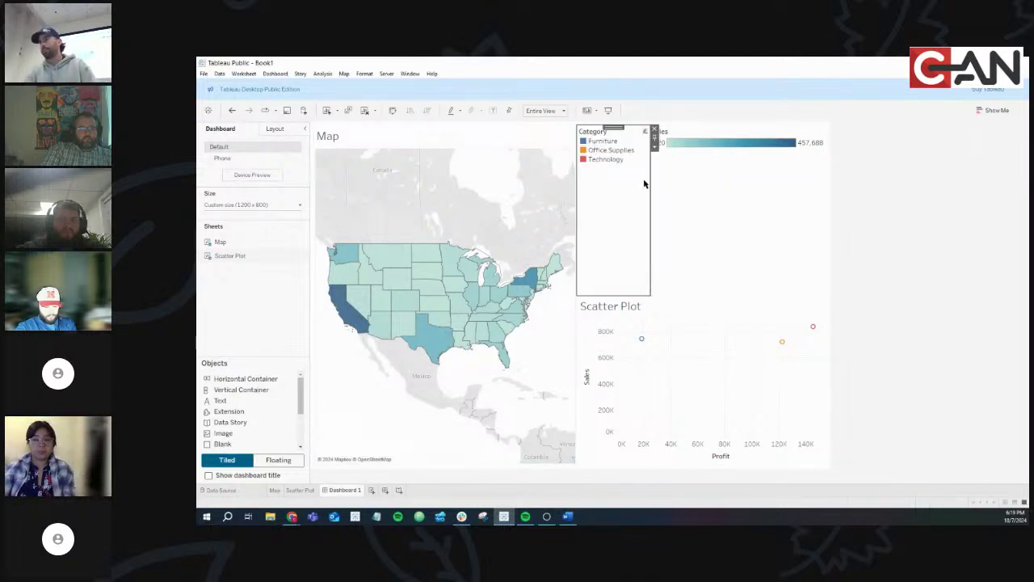
Delete the Sales and Category legends with their container, the Scatter Plot and the Map
left_click(738, 233)
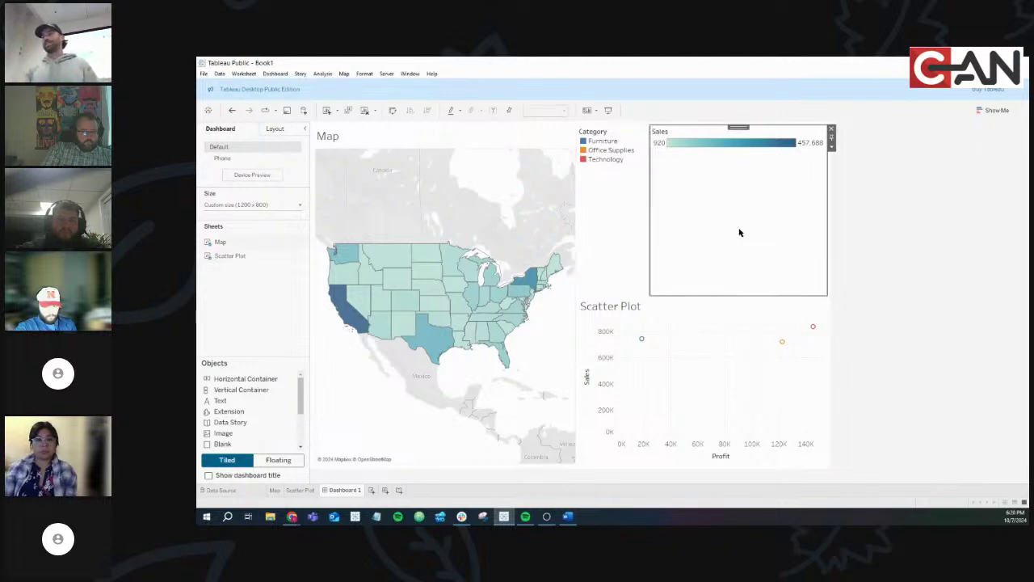
left_click(833, 128)
left_click(745, 128)
left_click(830, 129)
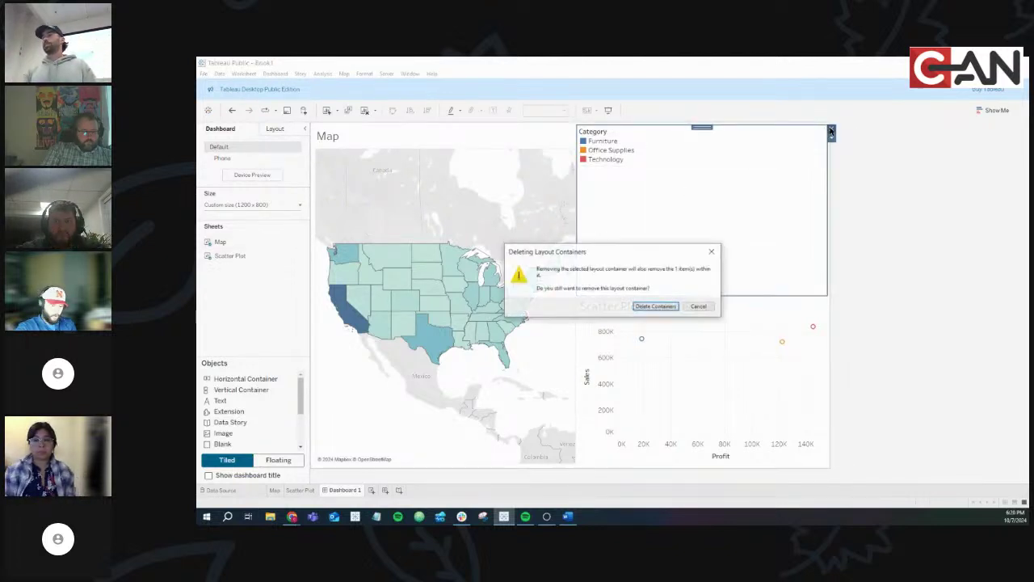
left_click(655, 306)
left_click(802, 166)
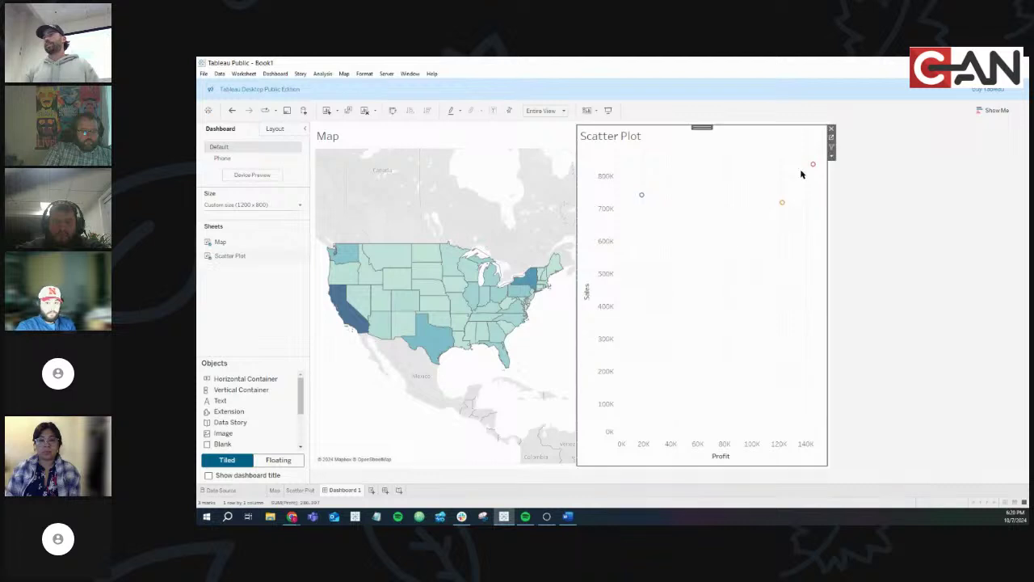
left_click(831, 128)
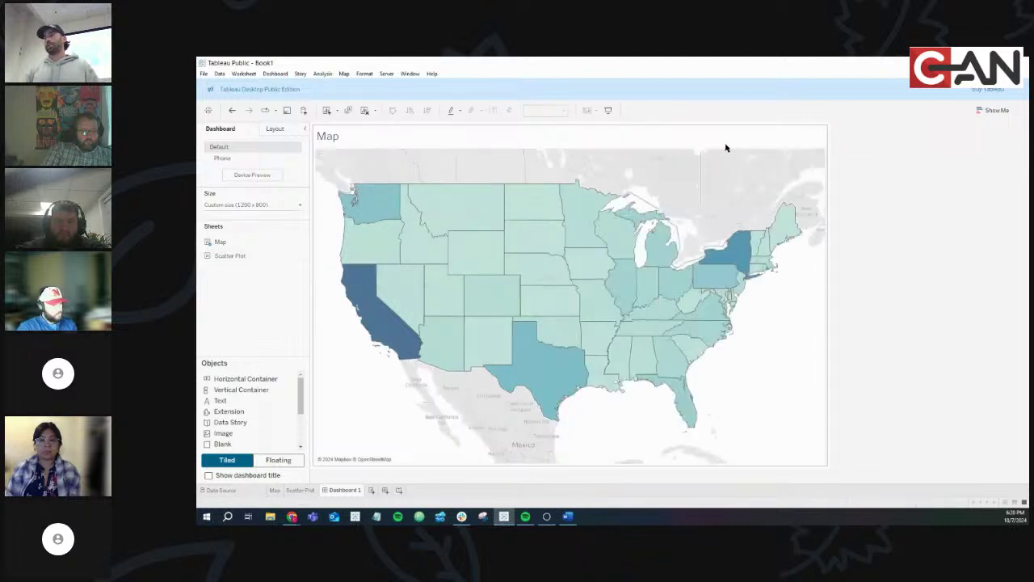
left_click(831, 129)
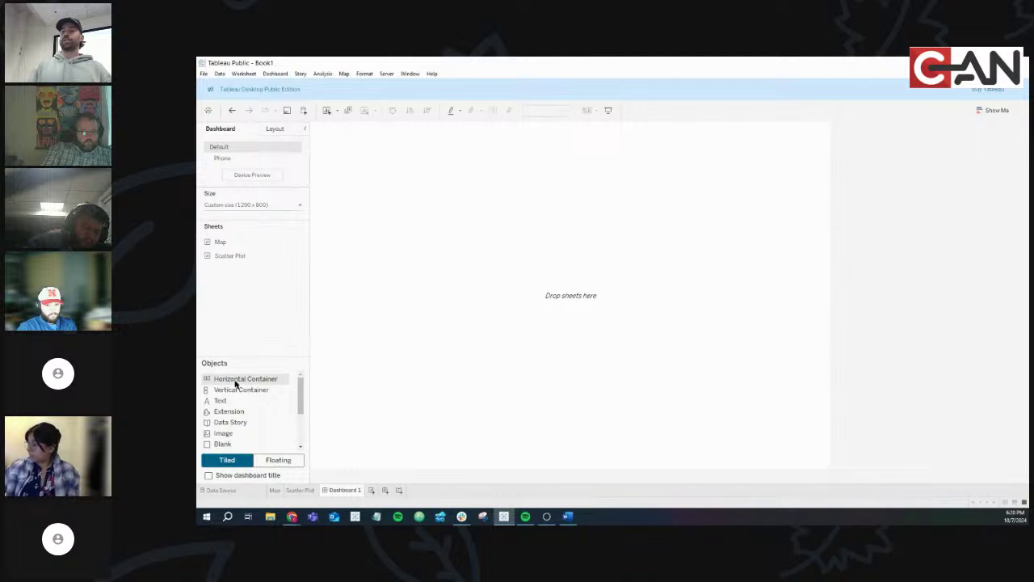
Add a Horizontal Container and drop Map and Scatter Plot into it side by side
left_click_drag(230, 382, 453, 326)
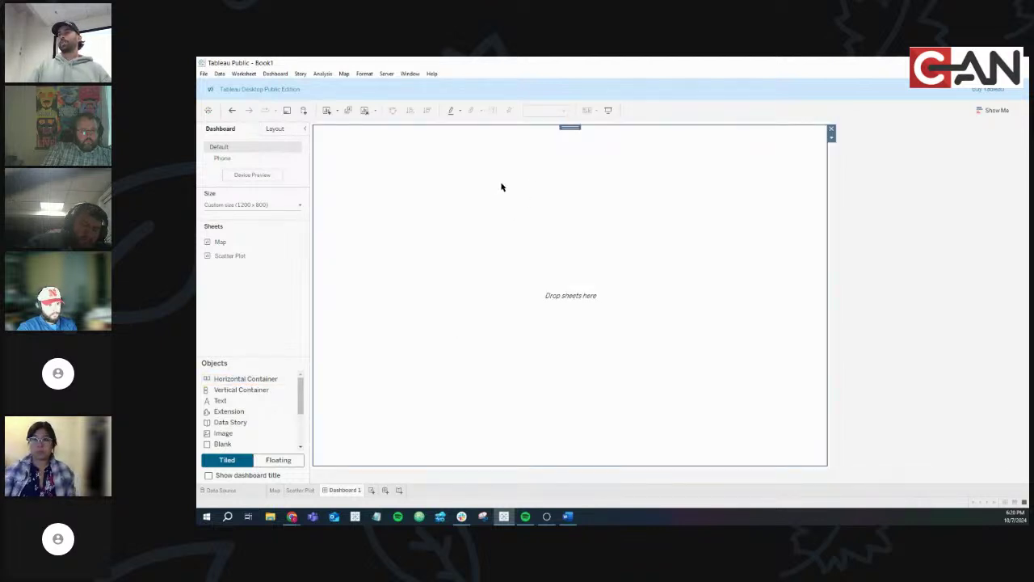
mouse_move(237, 242)
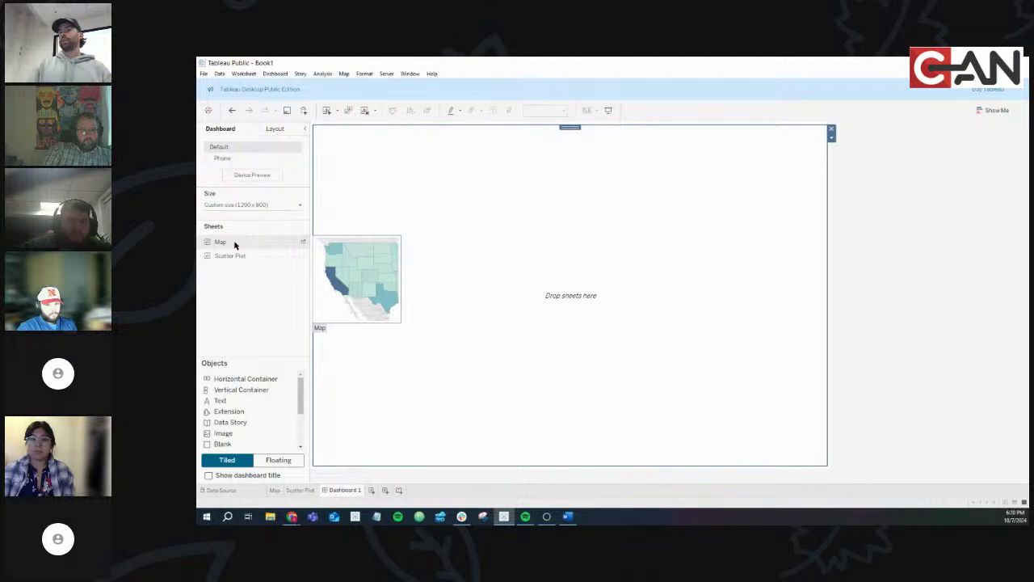
left_click_drag(235, 244, 393, 269)
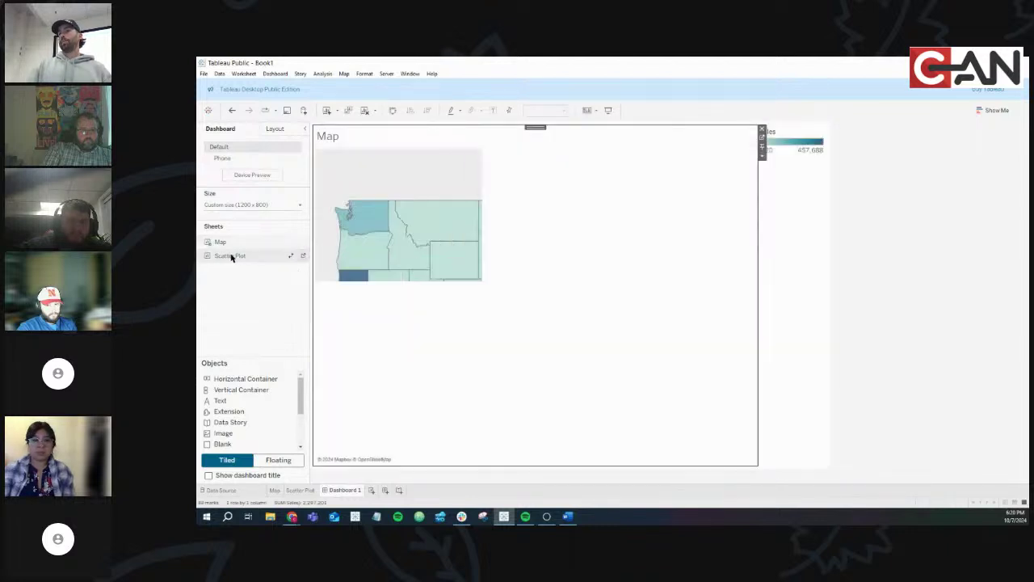
left_click_drag(667, 299, 665, 296)
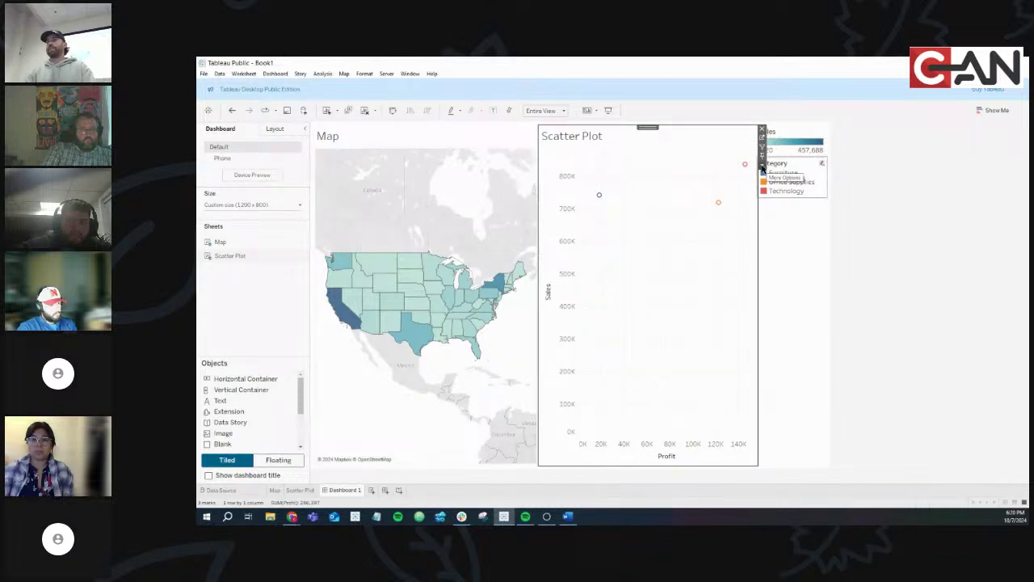
left_click(762, 167)
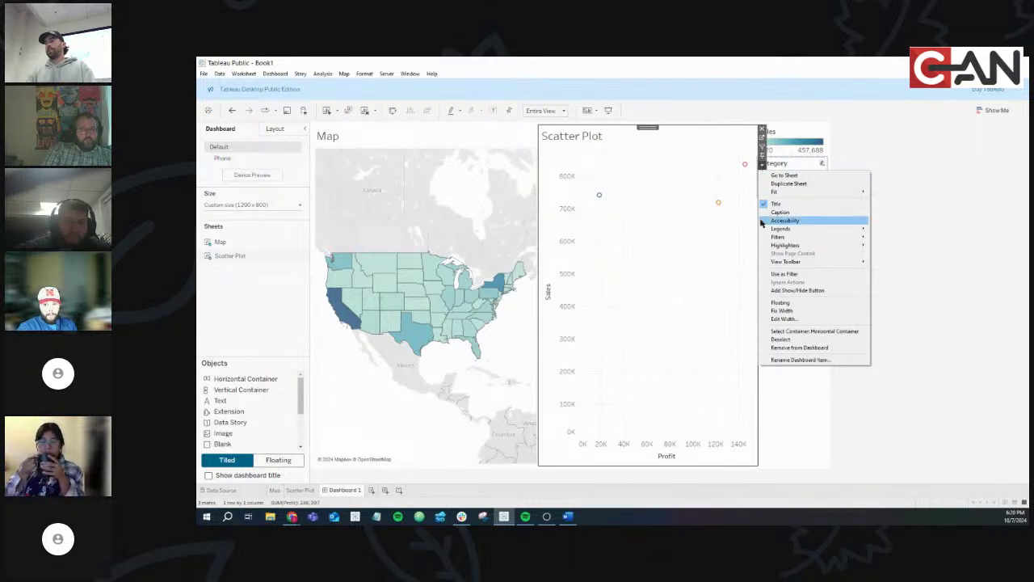
left_click(828, 331)
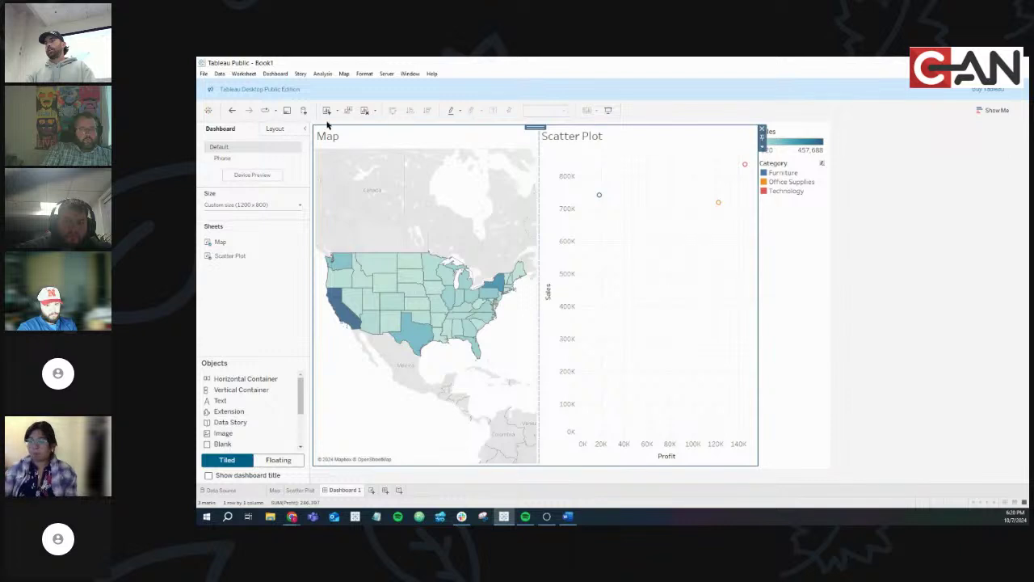
left_click(696, 257)
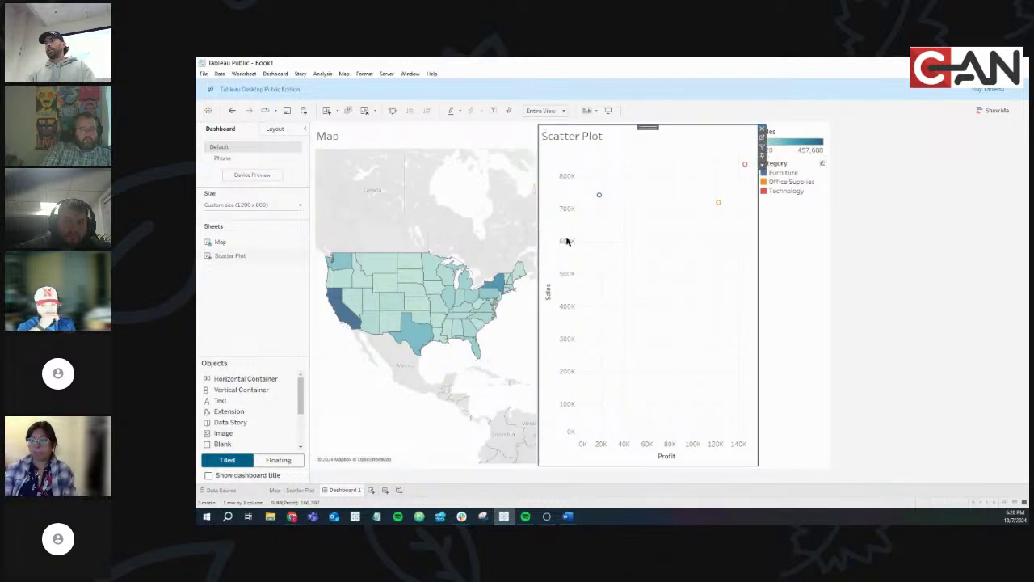
left_click(517, 194)
left_click(544, 168)
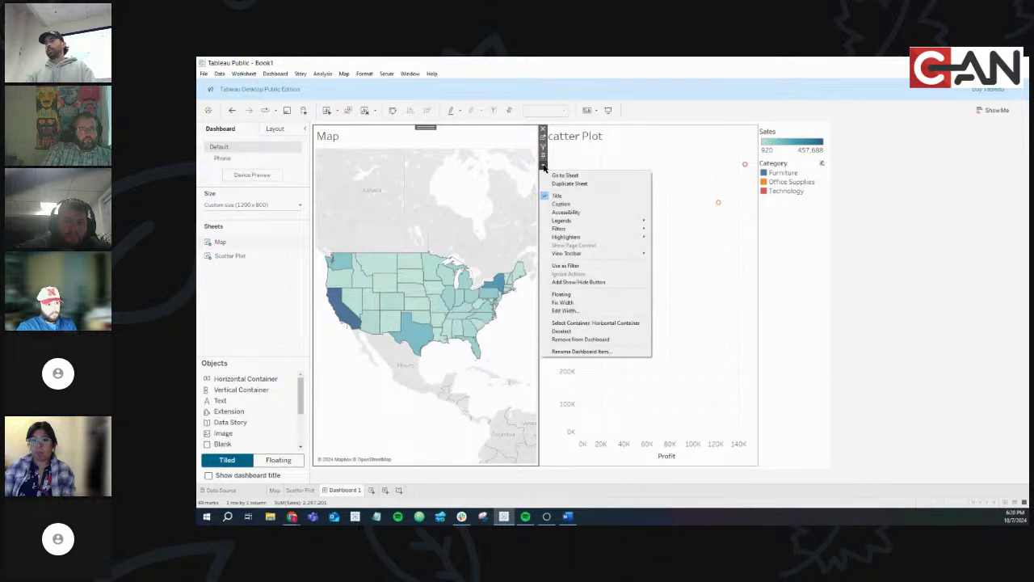
left_click(594, 325)
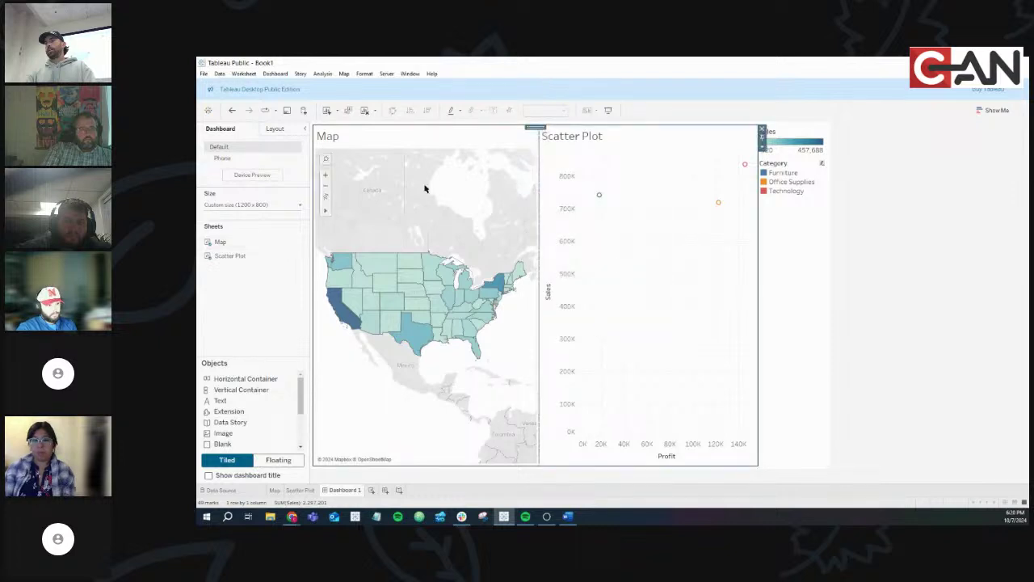
left_click(761, 148)
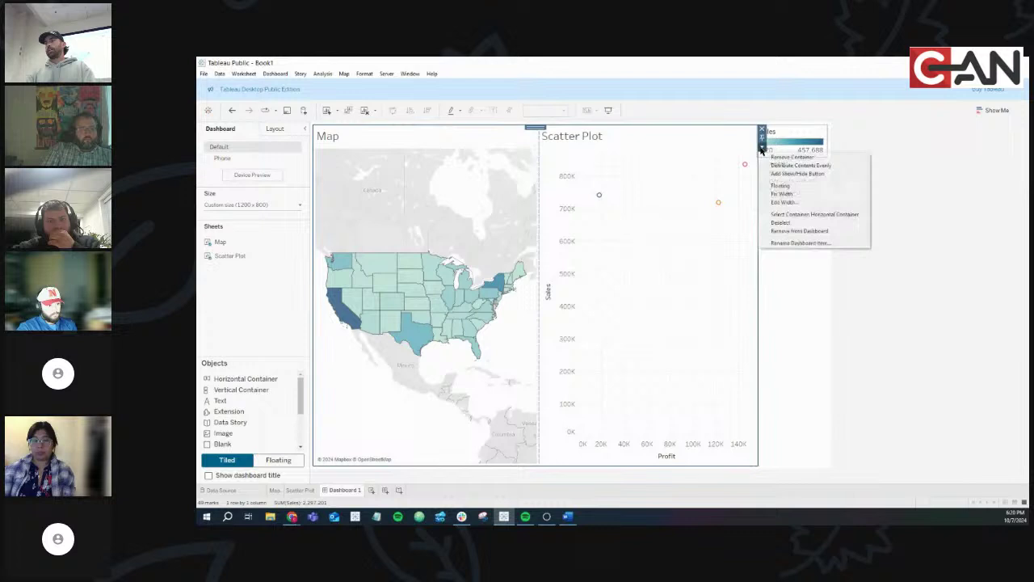
left_click(816, 166)
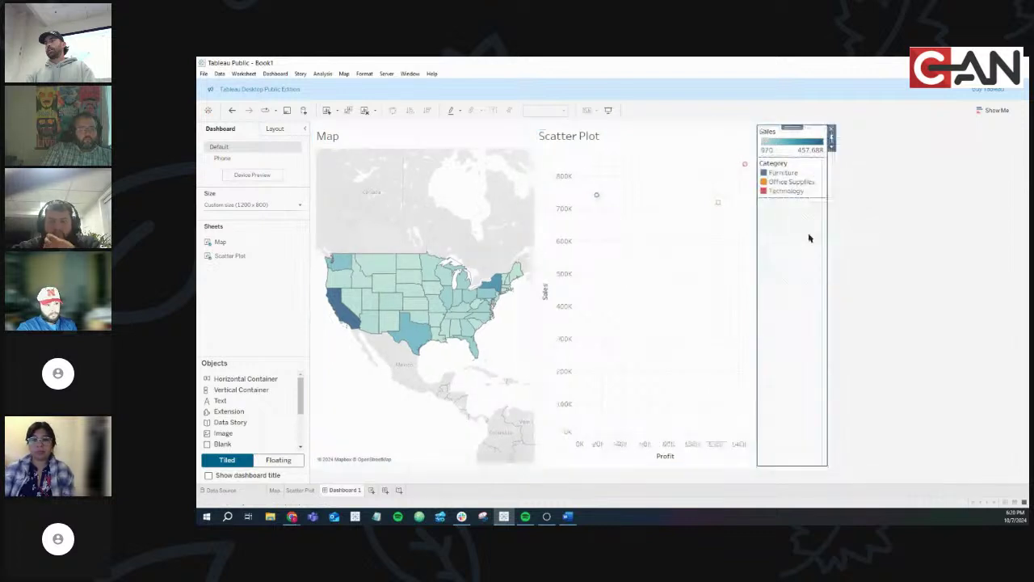
left_click(652, 202)
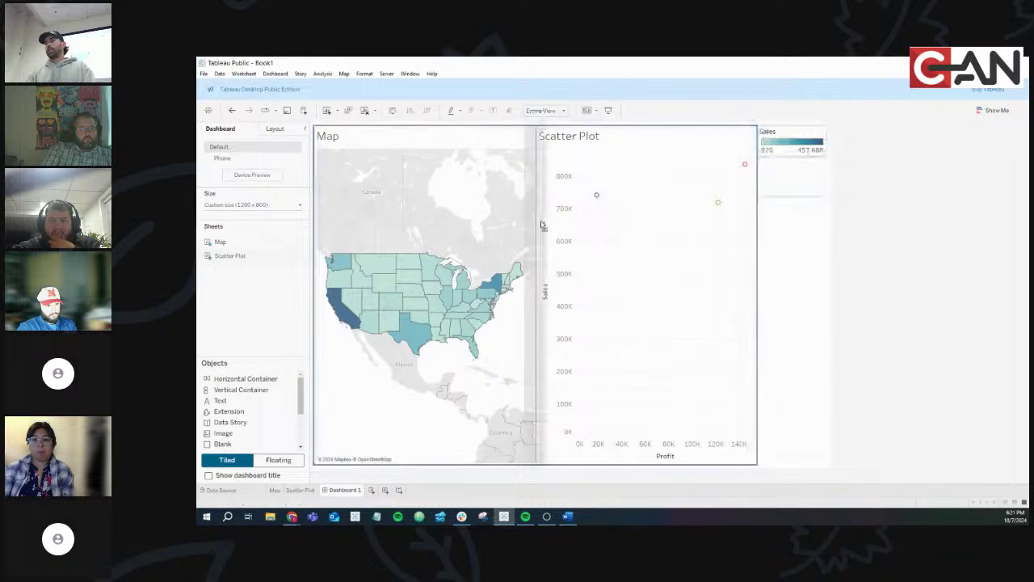
Move the Category and Sales legends into a vertical container between the map and scatter plot
left_click_drag(541, 224, 541, 224)
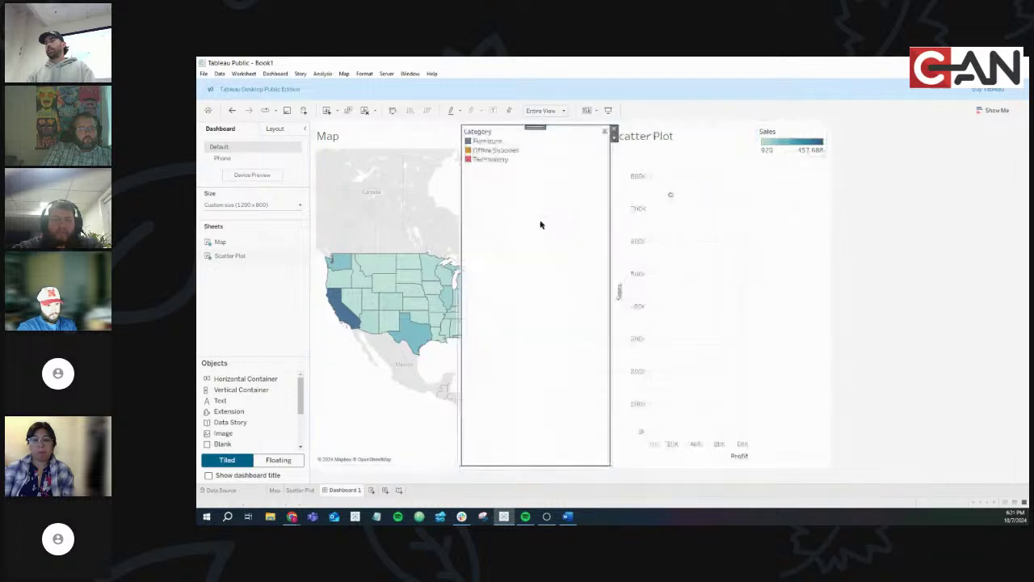
left_click(636, 212)
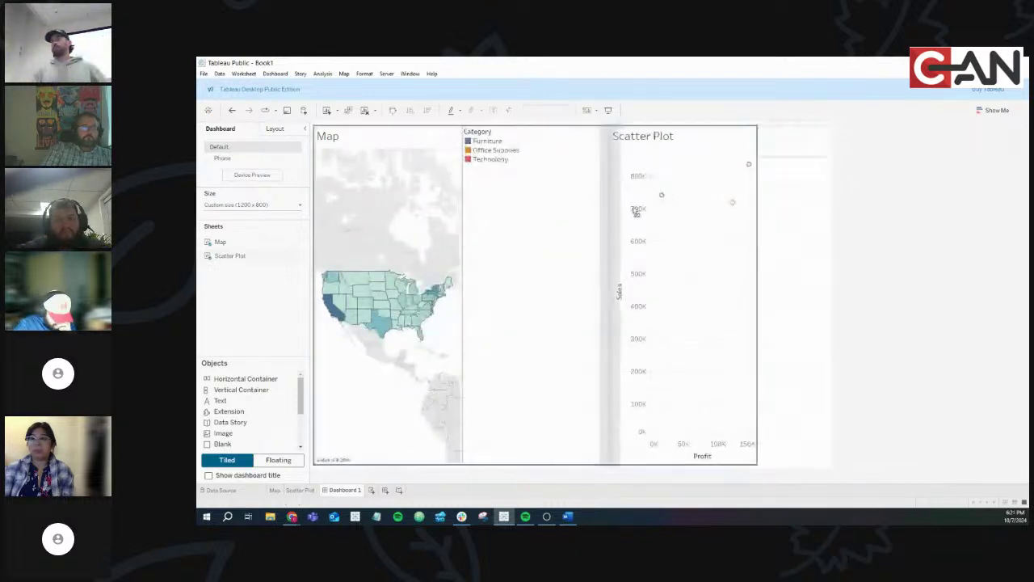
left_click_drag(635, 212, 619, 226)
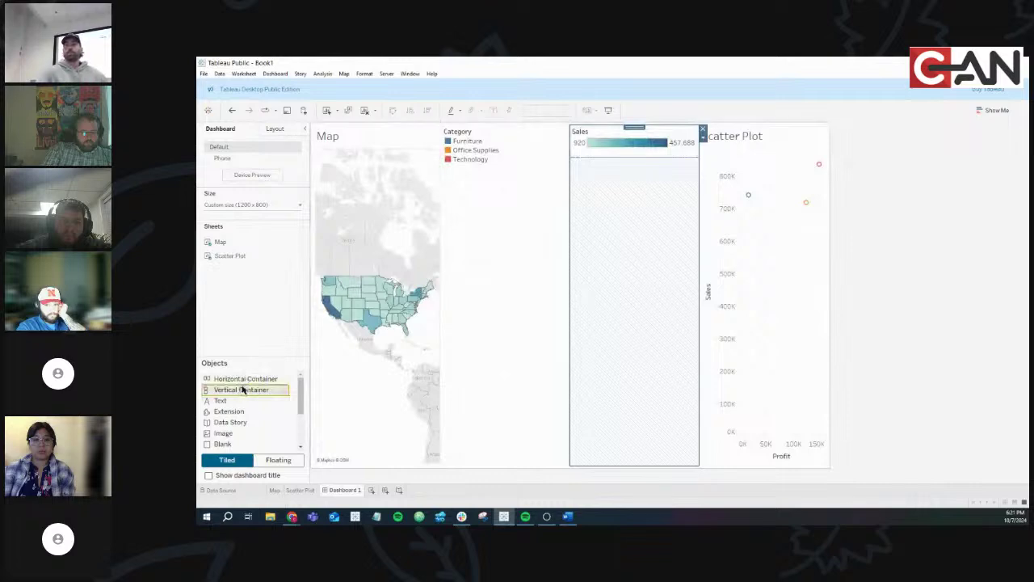
left_click_drag(242, 390, 242, 389)
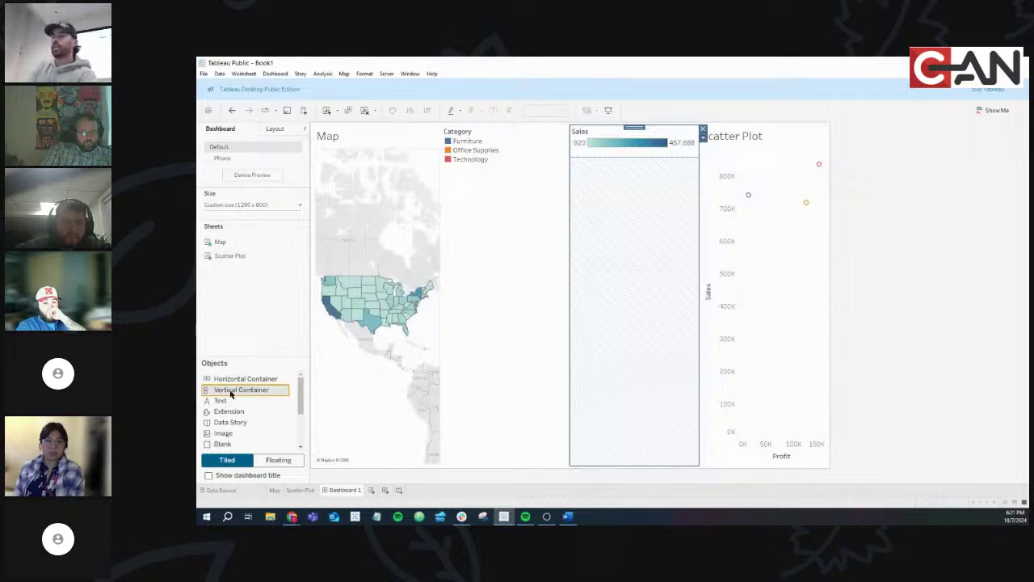
mouse_move(233, 393)
left_mouse_down()
mouse_move(414, 261)
mouse_move(552, 218)
mouse_move(570, 127)
mouse_move(494, 268)
mouse_move(657, 201)
mouse_move(627, 127)
mouse_move(528, 153)
mouse_move(514, 139)
mouse_move(517, 178)
mouse_move(563, 251)
left_mouse_up()
Distribute the Category and Sales legends evenly in their container, then select the horizontal container
left_click(662, 187)
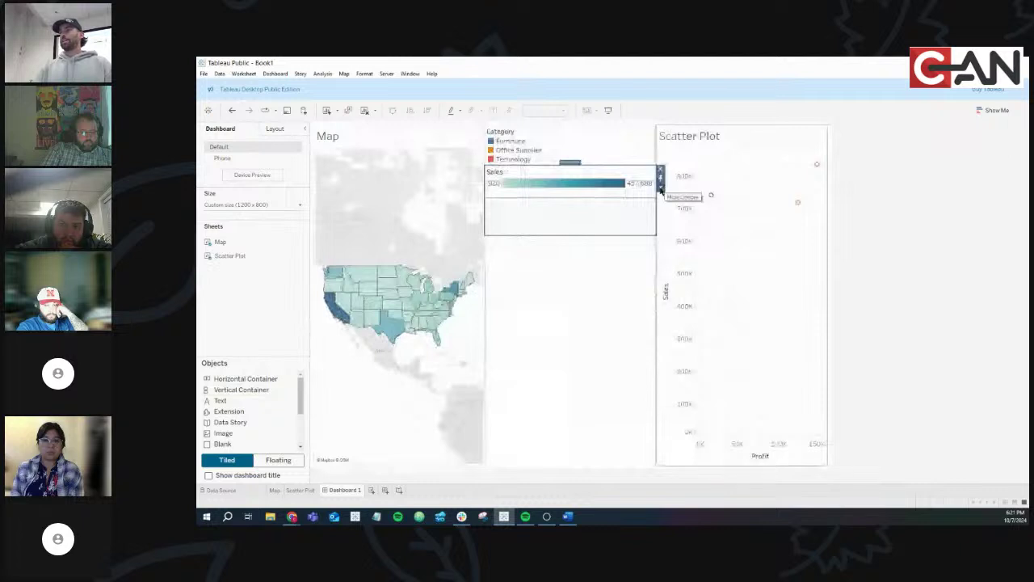
left_click(692, 256)
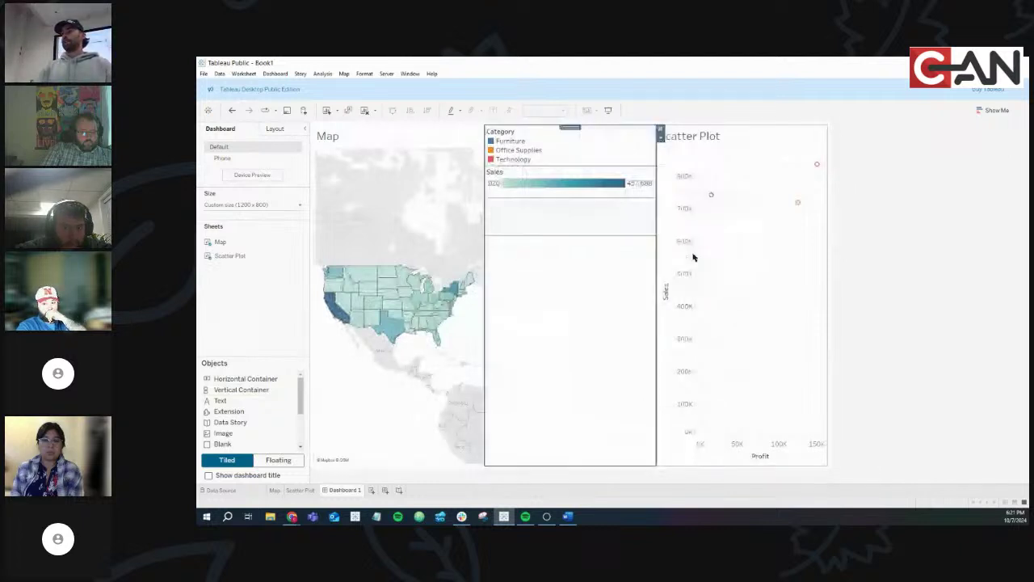
left_click(661, 139)
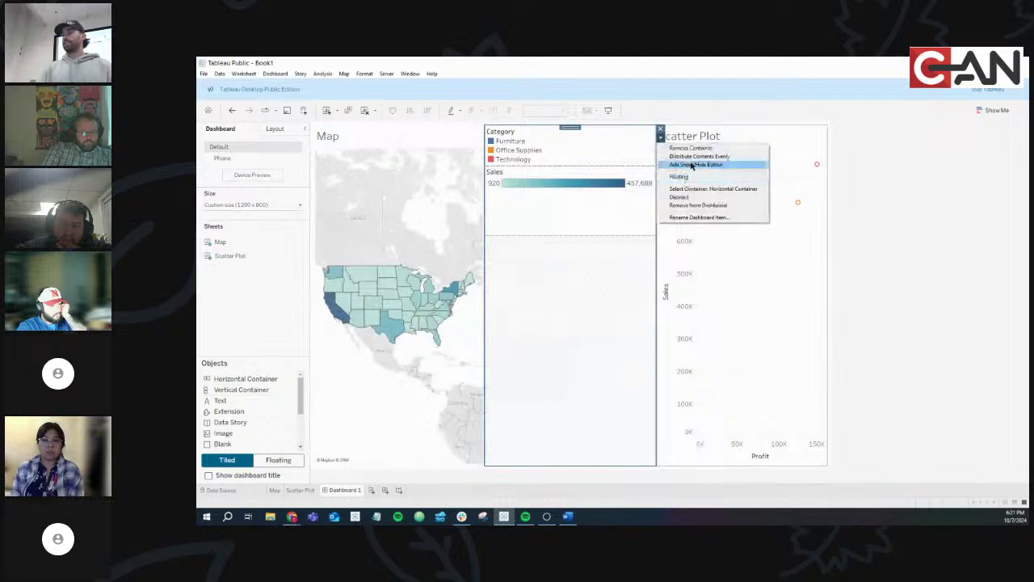
left_click(696, 157)
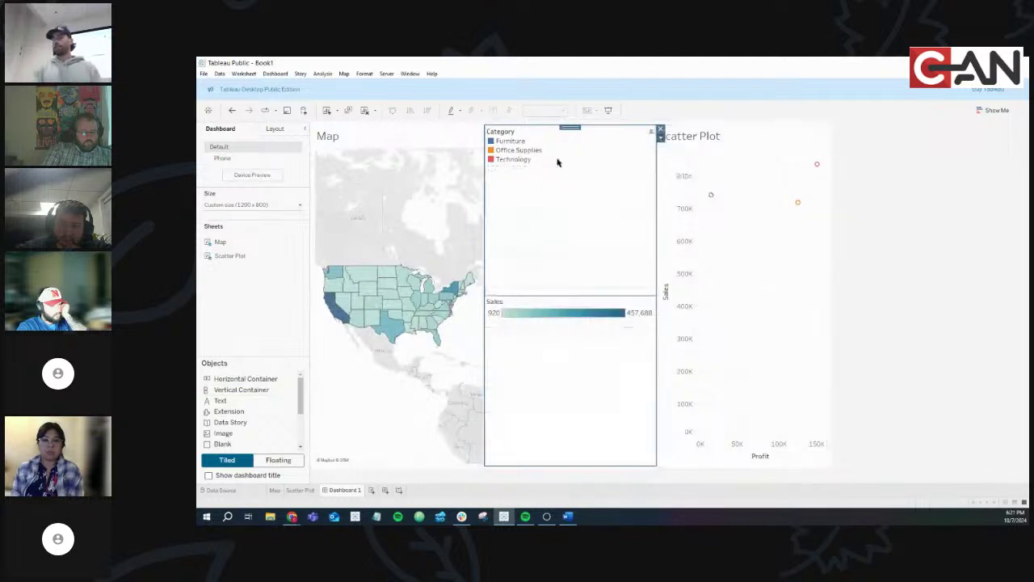
left_click(660, 137)
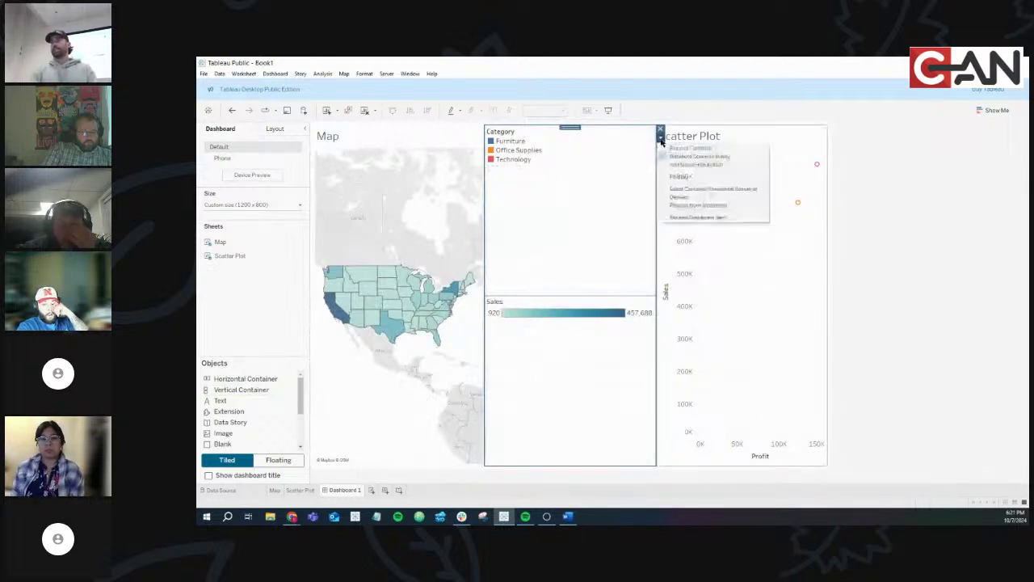
left_click(693, 189)
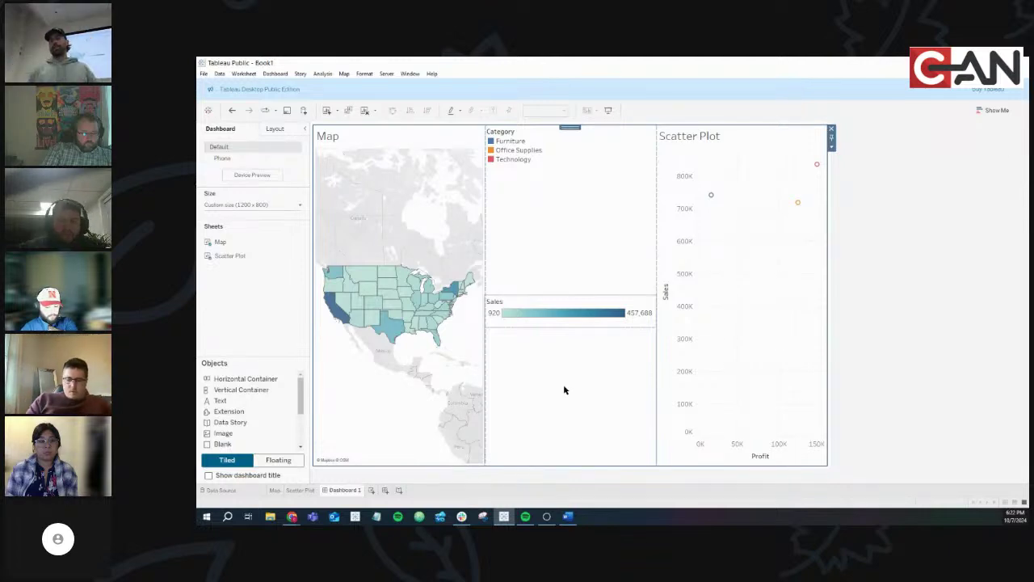
left_click(292, 516)
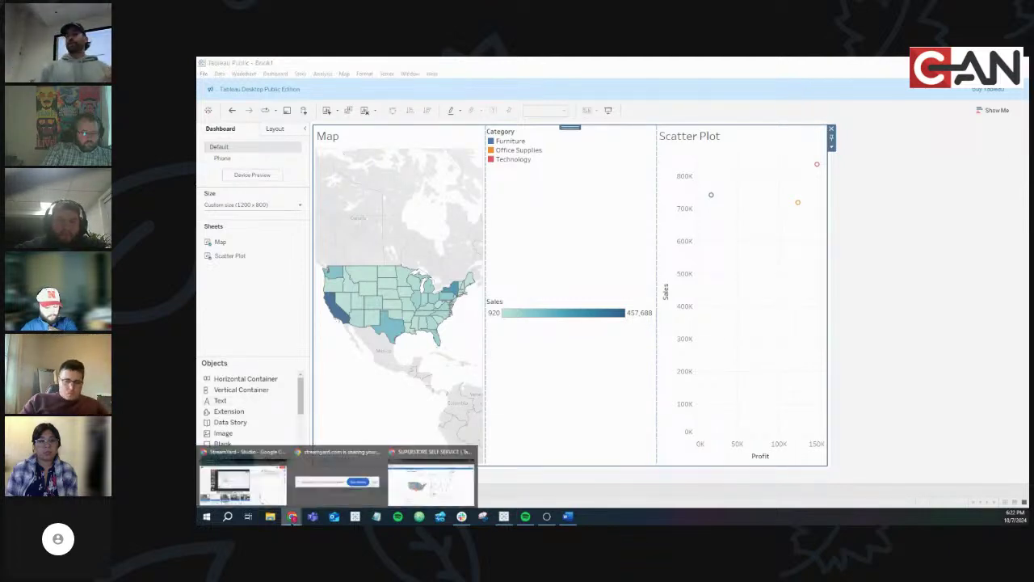
left_click(464, 484)
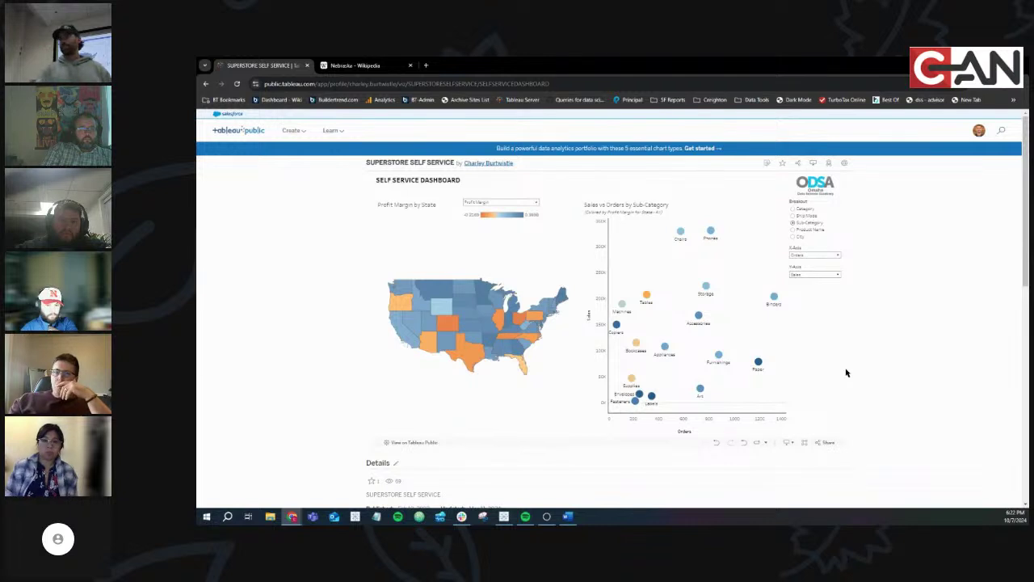
key("alt+Tab")
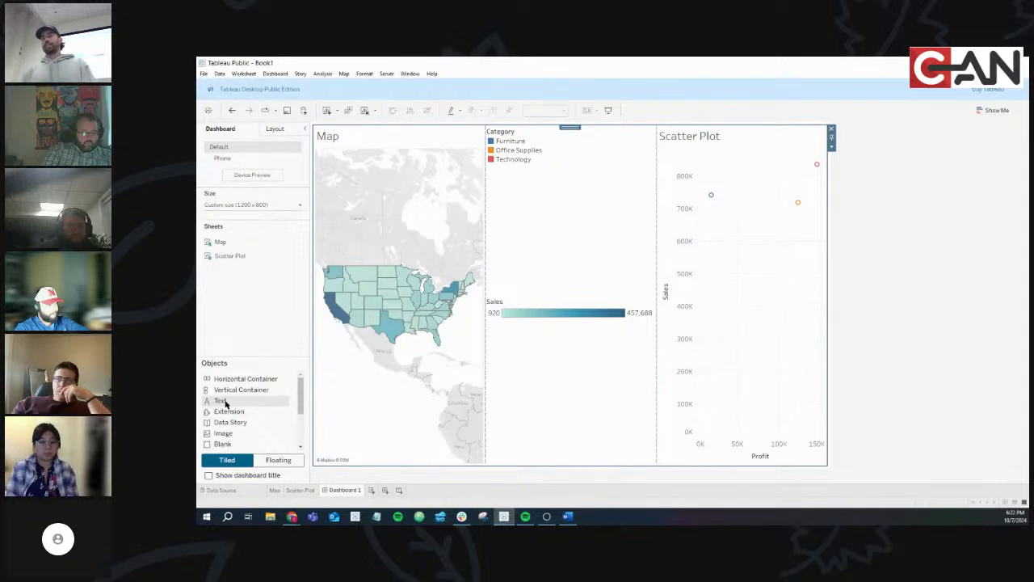
Add a text object reading 'This is a text box' in the legend column
left_click(225, 402)
left_click_drag(225, 402, 558, 291)
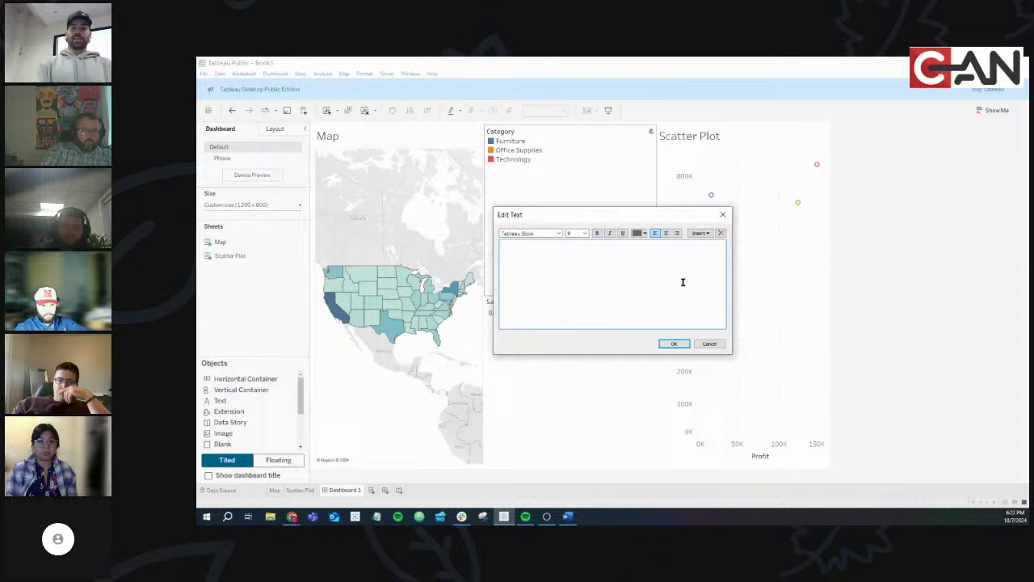
type("This is a text")
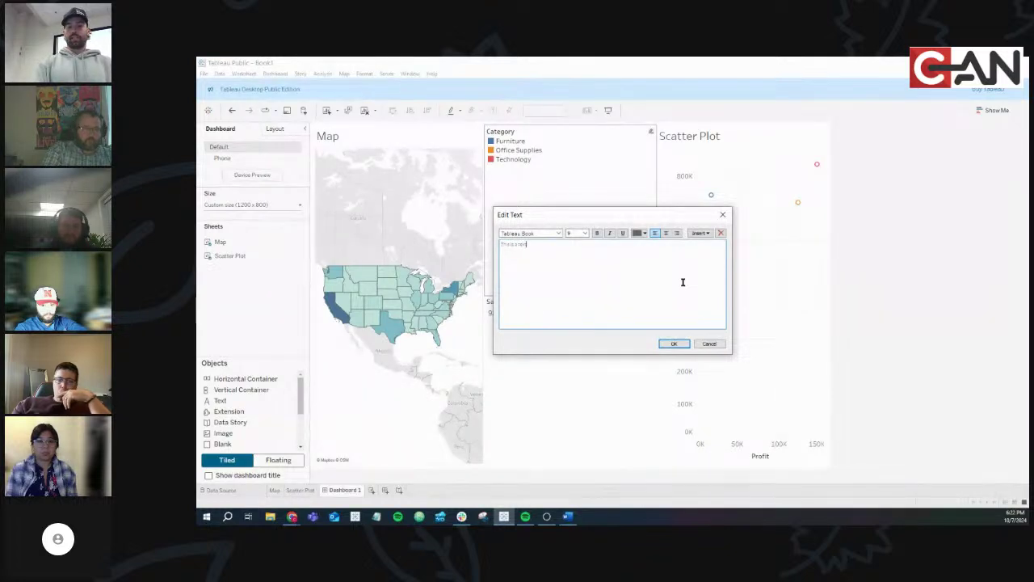
type(" box")
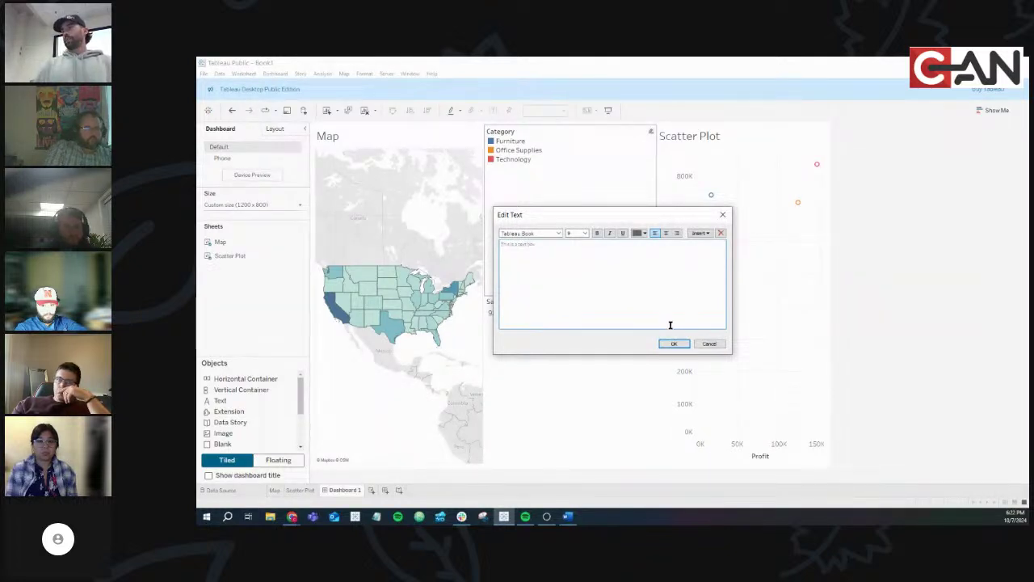
left_click(673, 343)
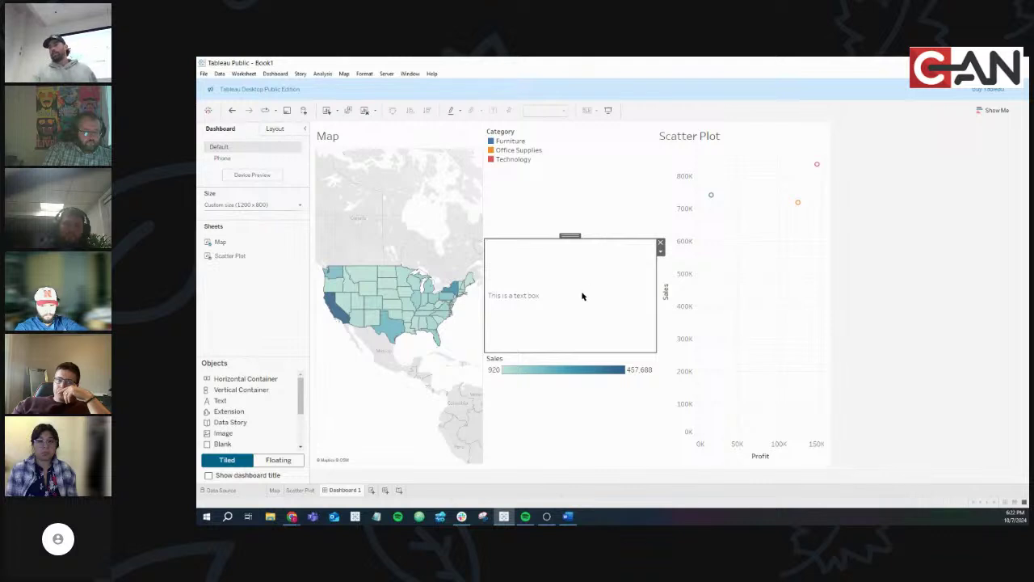
left_click_drag(567, 234, 553, 289)
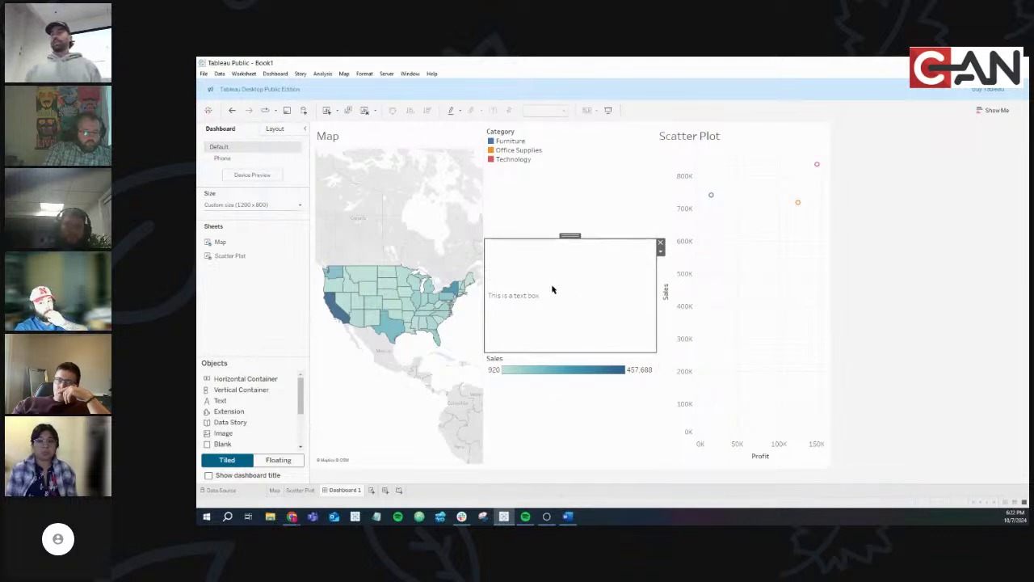
Enlarge the text box's wording to font size 26
double_click(522, 300)
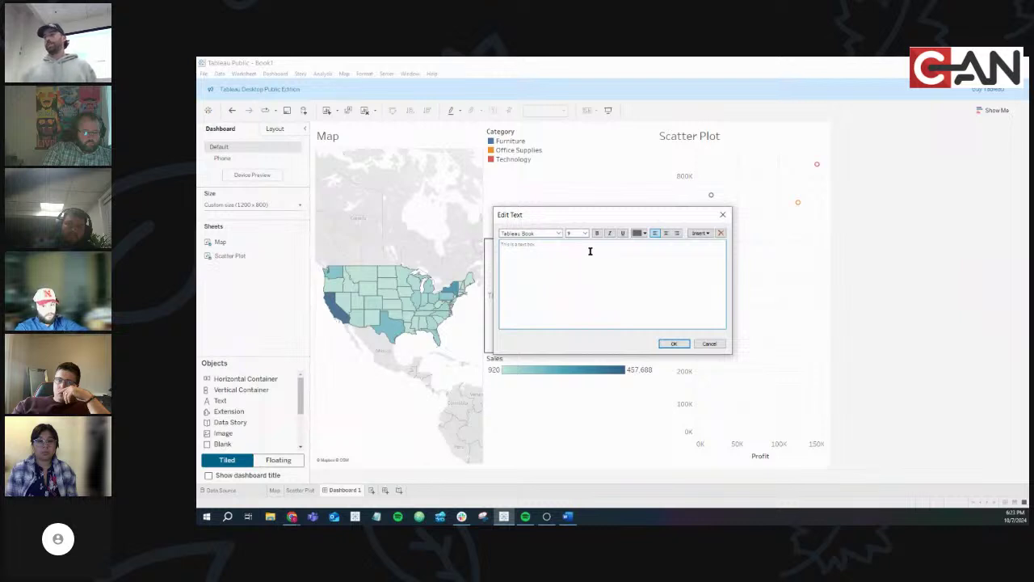
left_click_drag(589, 251, 467, 236)
left_click(584, 232)
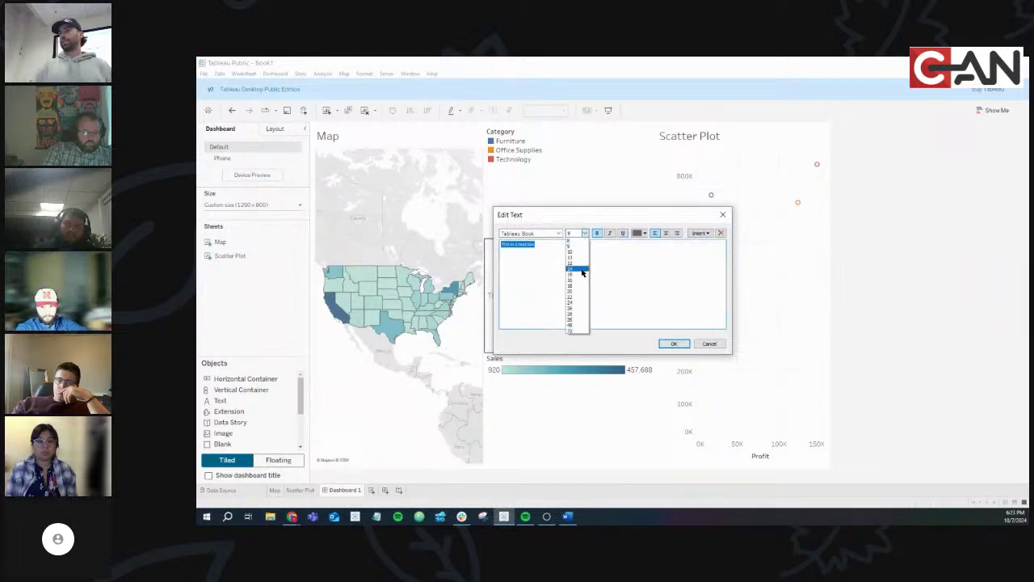
left_click(580, 269)
left_click(586, 233)
left_click(574, 307)
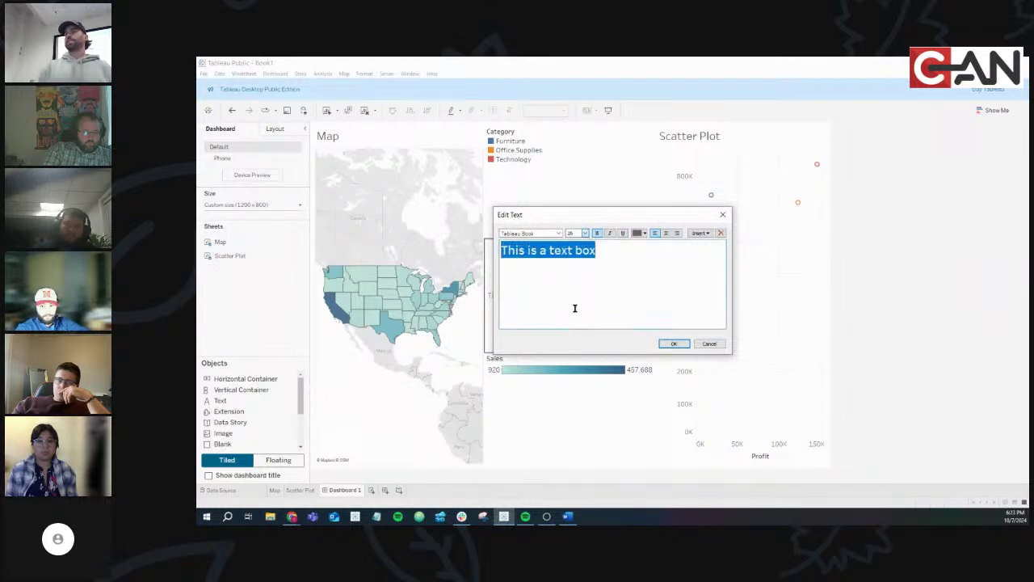
left_click(674, 344)
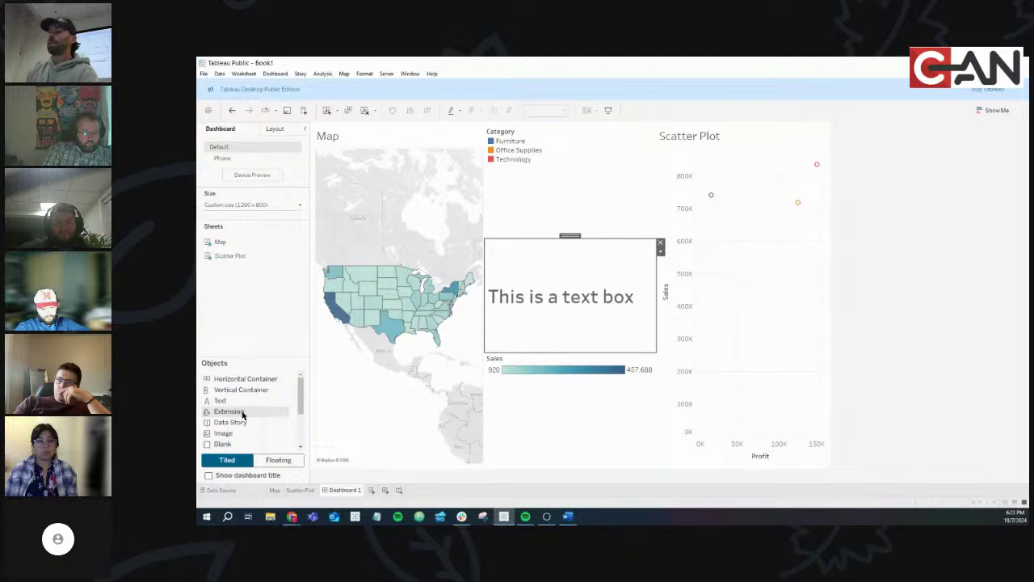
Deselect the text box and browse the extension gallery, including ShowMeMore 2.0 and Let's Annotate
left_click(453, 321)
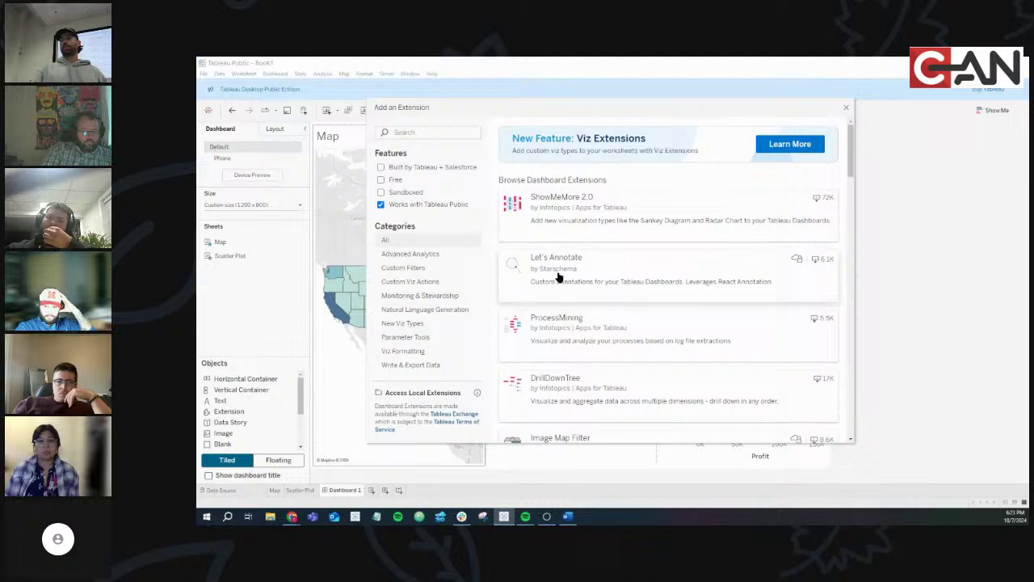
scroll(561, 275, "down", 3)
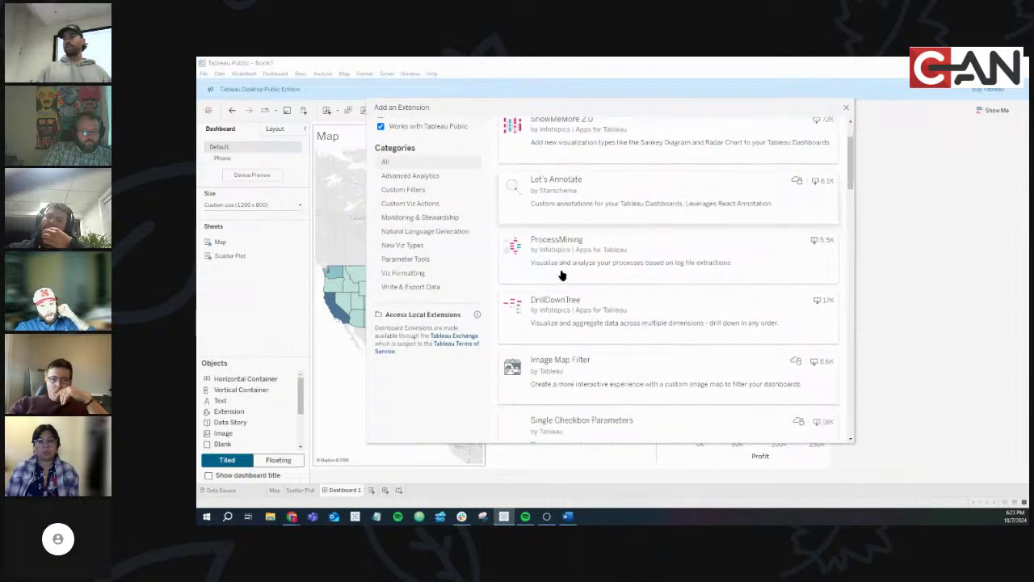
scroll(572, 346, "down", 15)
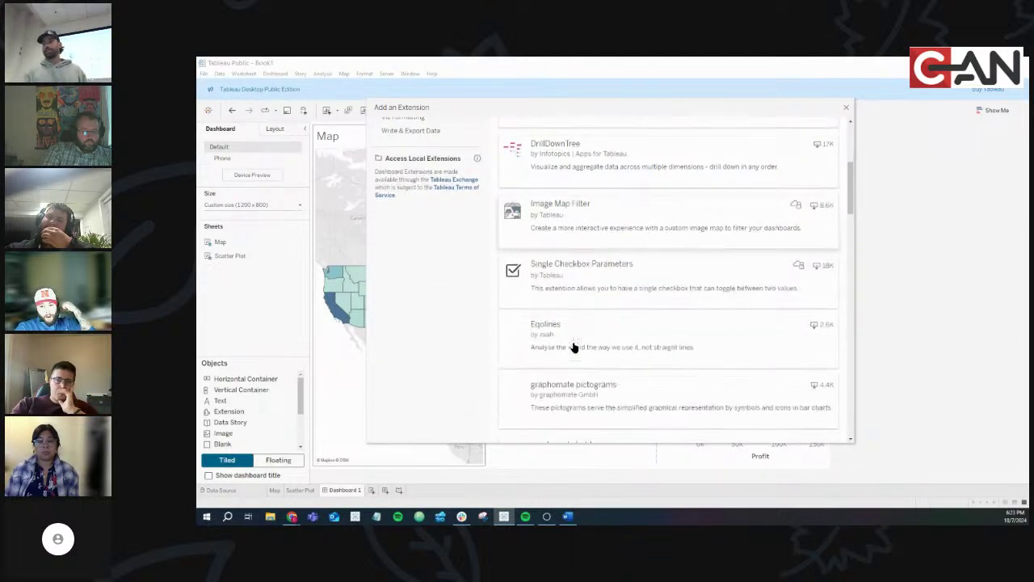
scroll(572, 345, "down", 8)
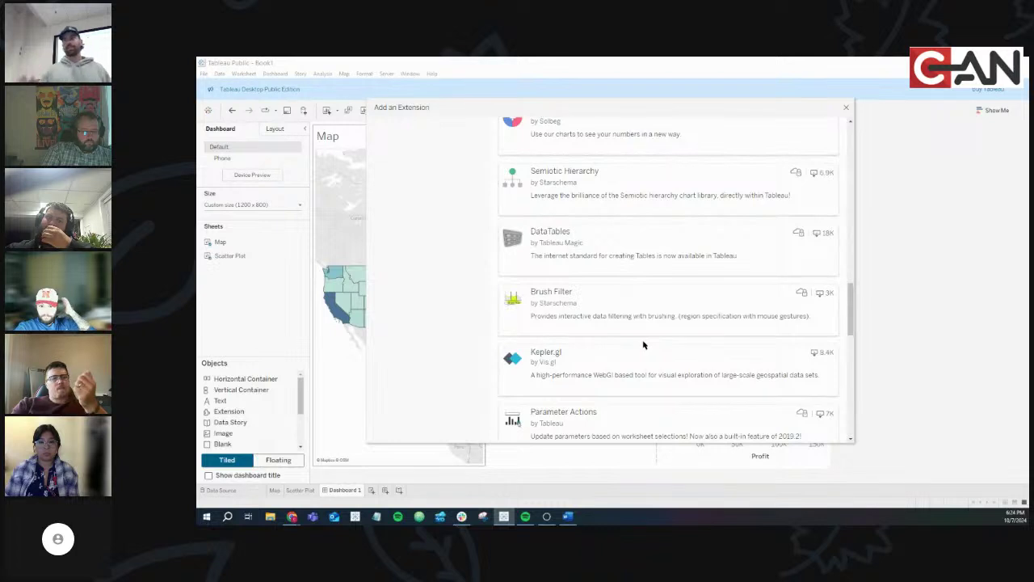
scroll(643, 345, "up", 3)
scroll(643, 345, "up", 2)
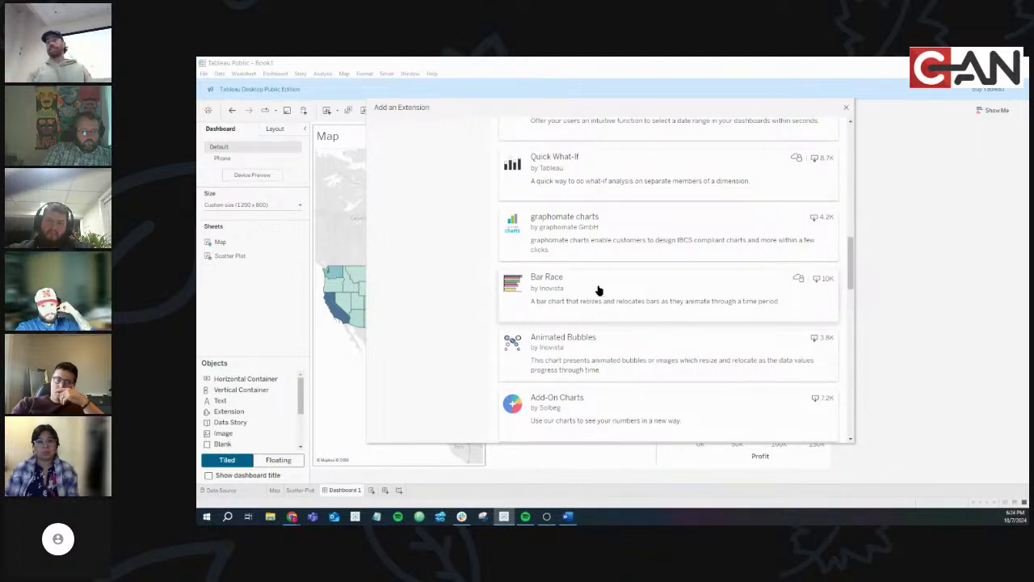
scroll(614, 298, "up", 3)
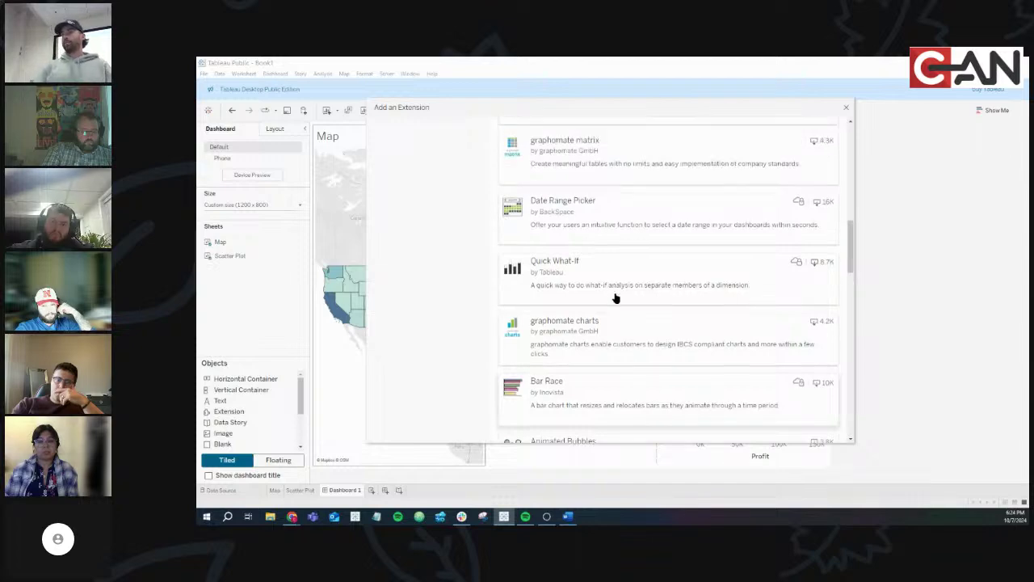
scroll(613, 298, "up", 6)
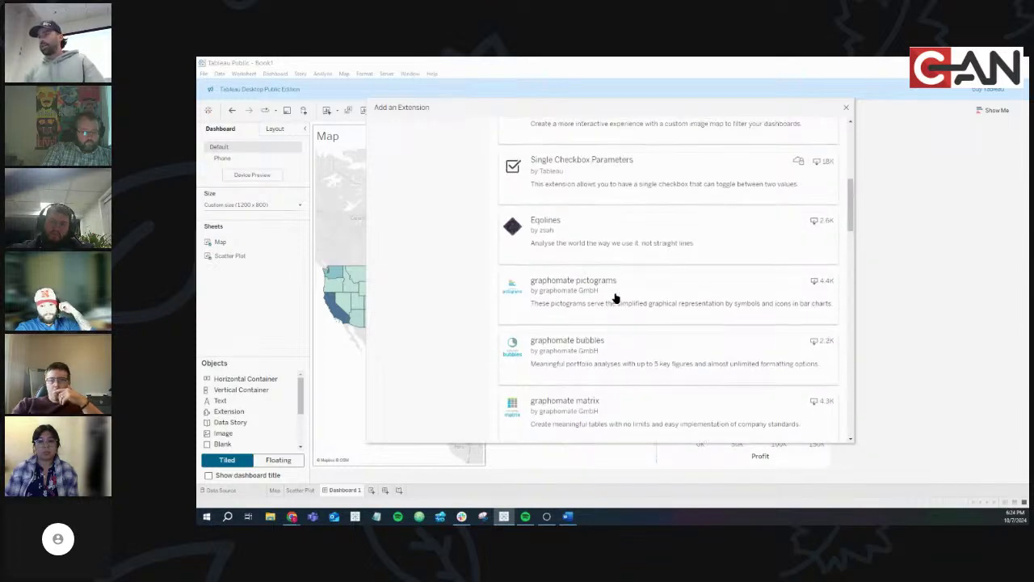
scroll(614, 298, "up", 3)
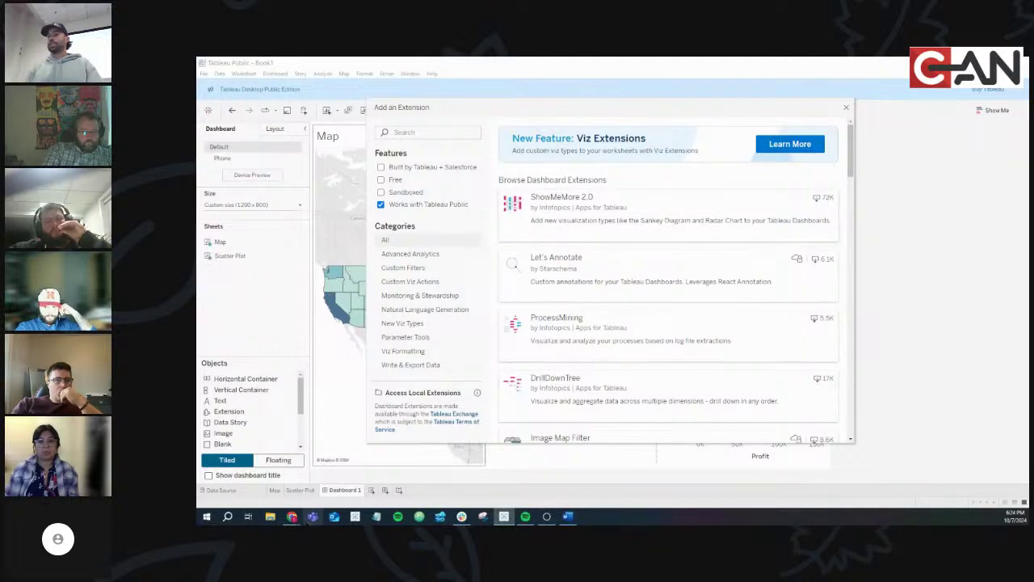
In Chrome, search Google for 'sankey diagram' and preview an example image
left_click(399, 473)
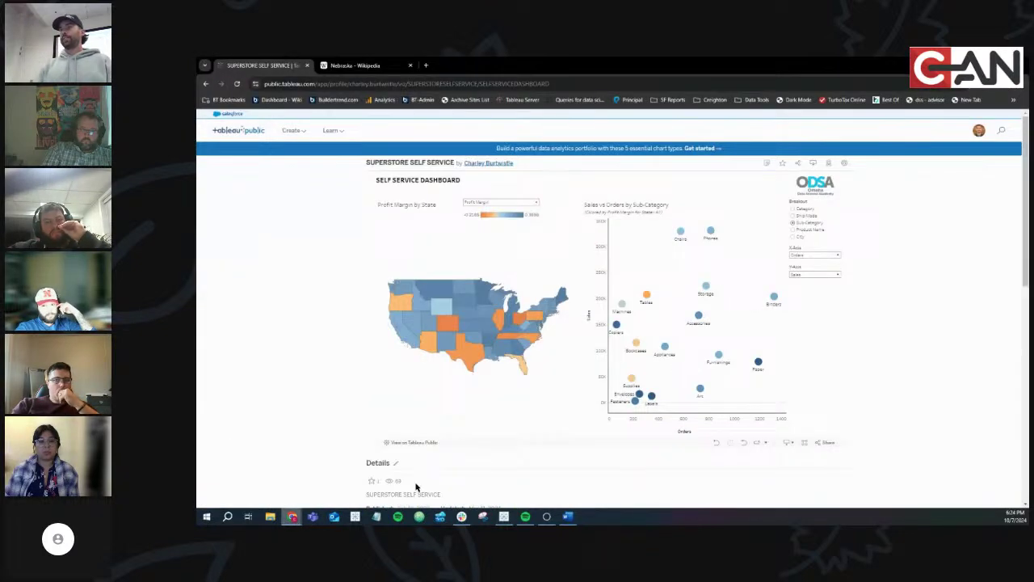
left_click(425, 65)
type("sankey")
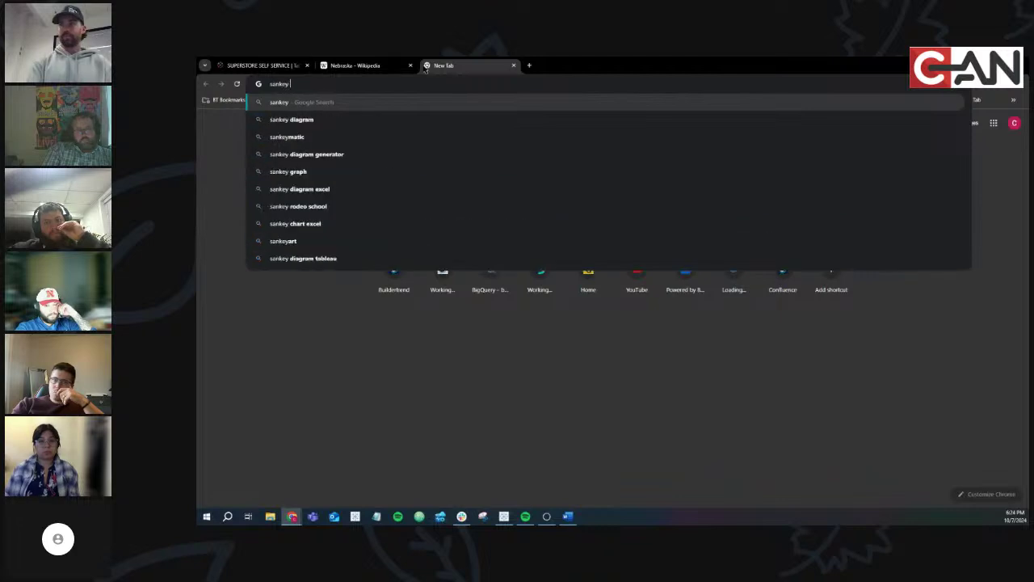
type(" diagramm")
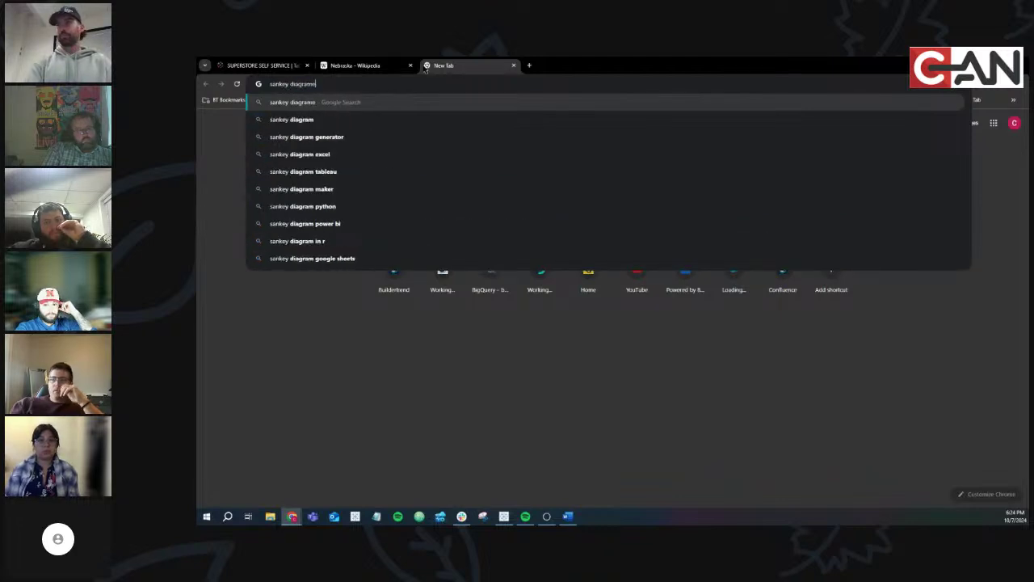
key("BackSpace")
key("Return")
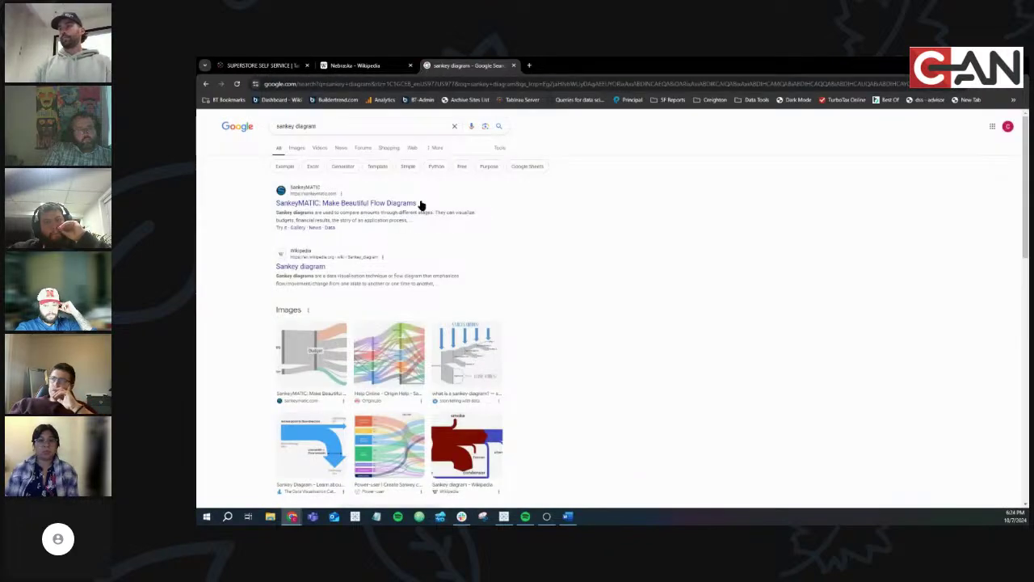
left_click(394, 361)
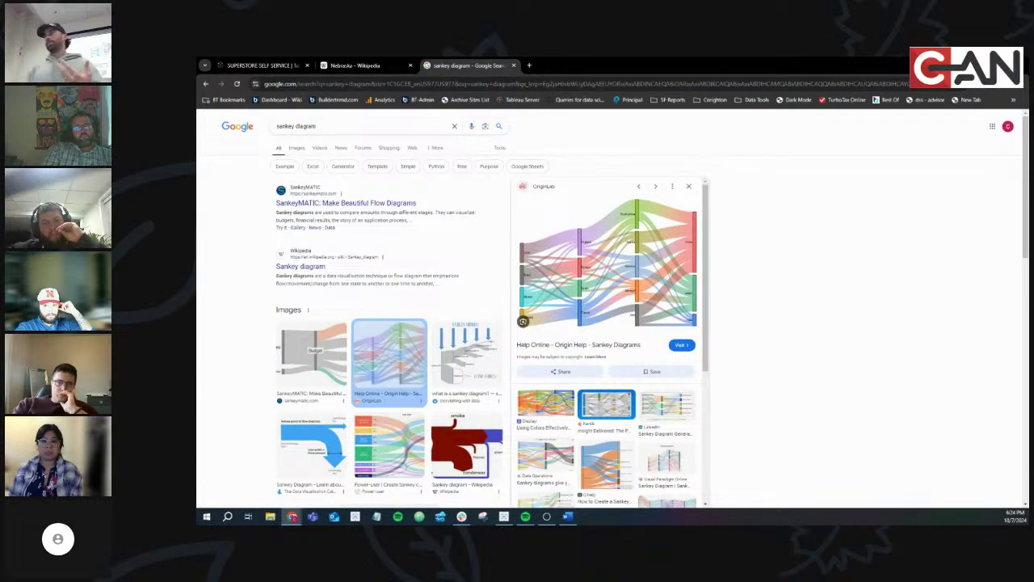
Search Google for 'radar charts' and preview the first image result
key("alt+Tab")
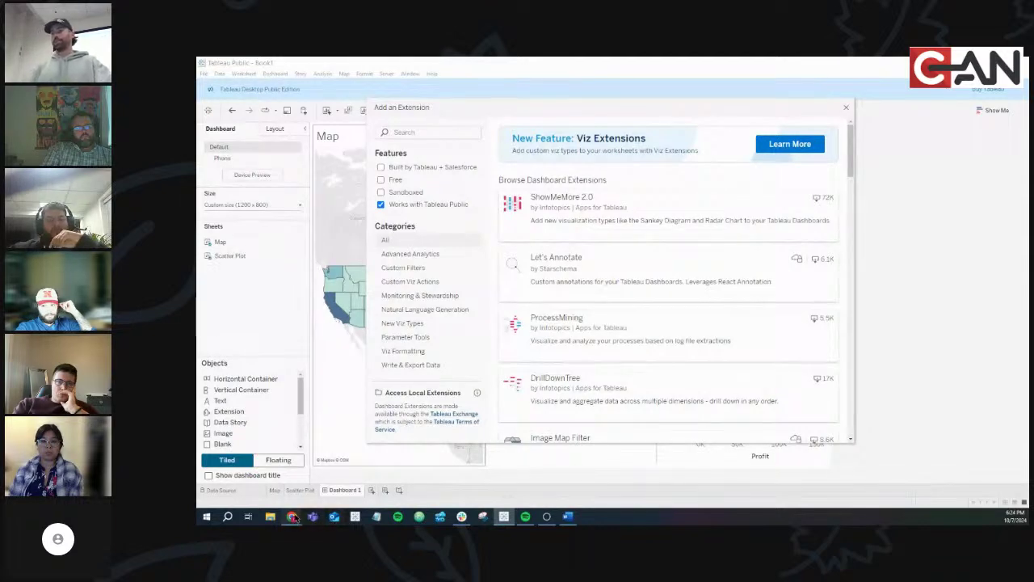
mouse_move(292, 516)
left_click(404, 483)
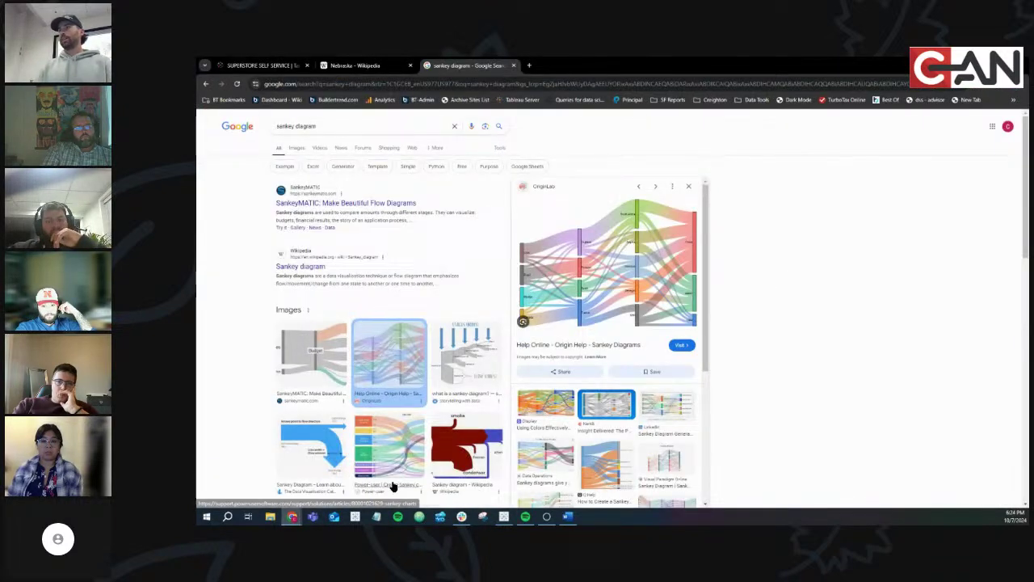
left_click(448, 84)
type("rada")
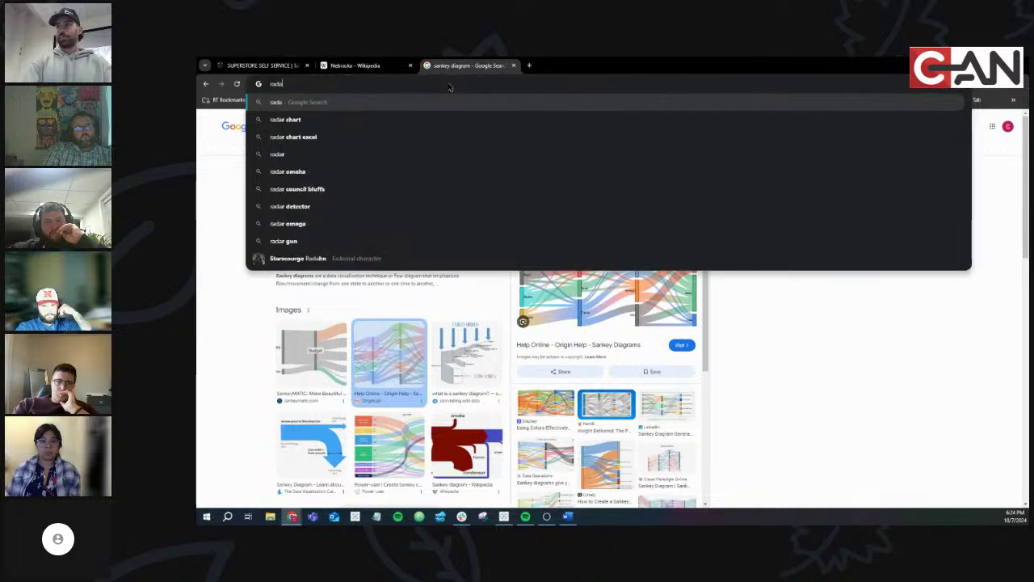
type("r cha")
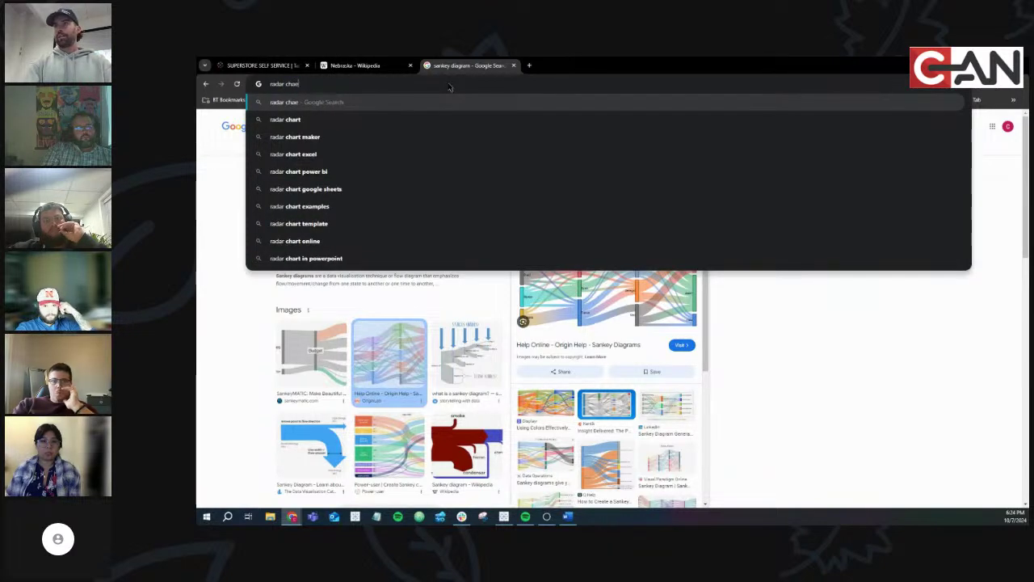
type("rts")
key("Return")
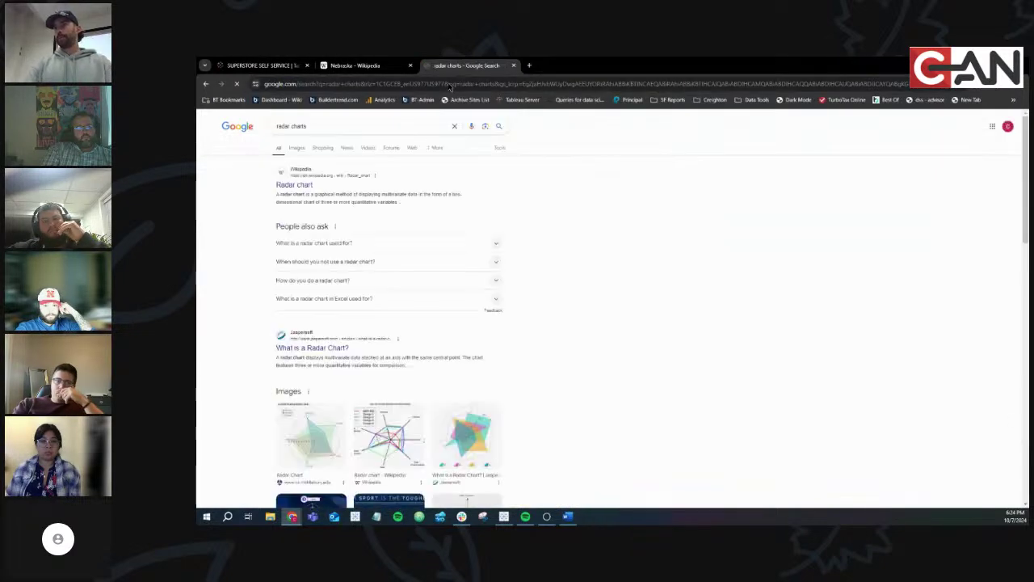
left_click(311, 436)
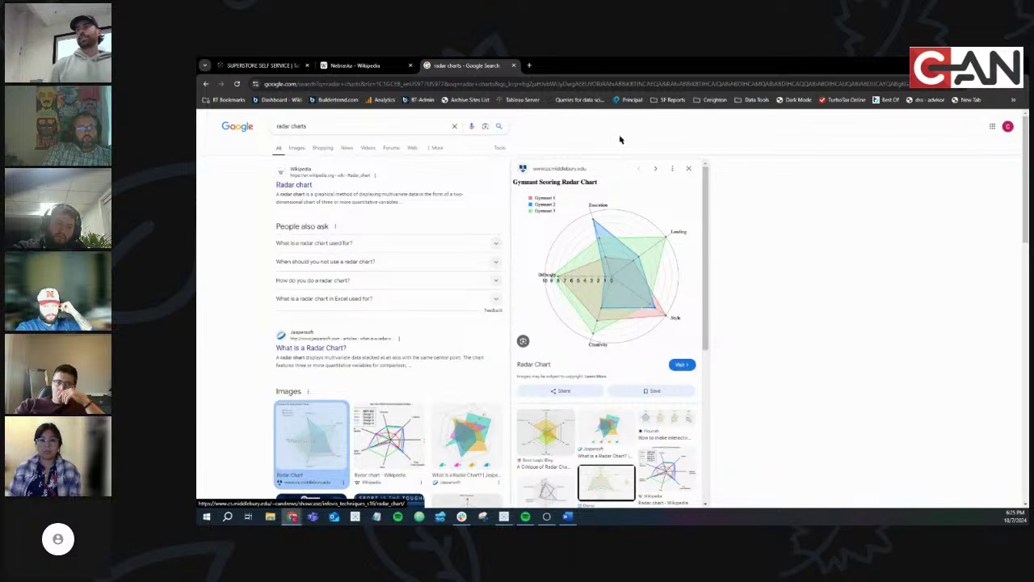
Search Google for tableau extensions
left_click(486, 84)
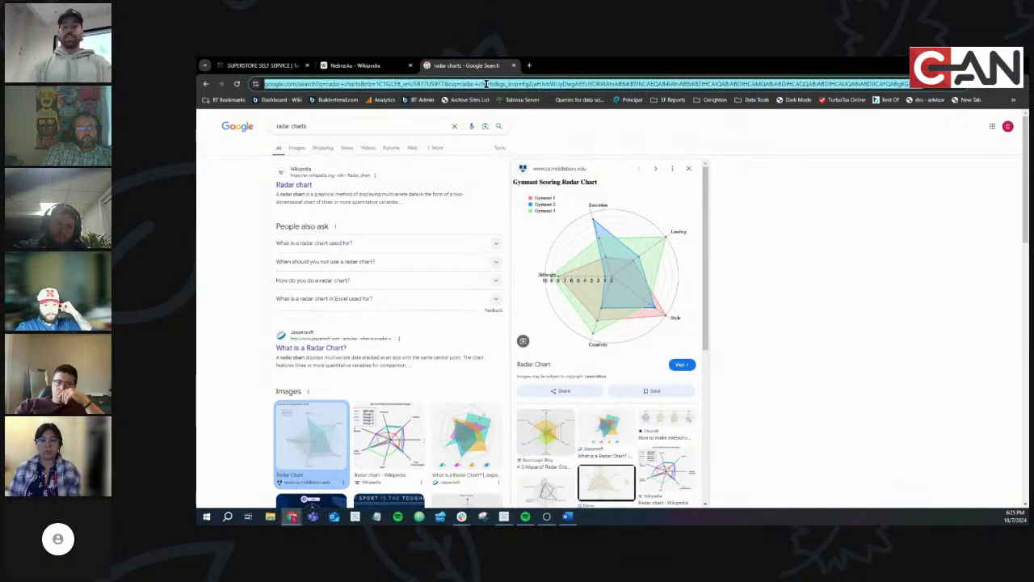
type("tableau")
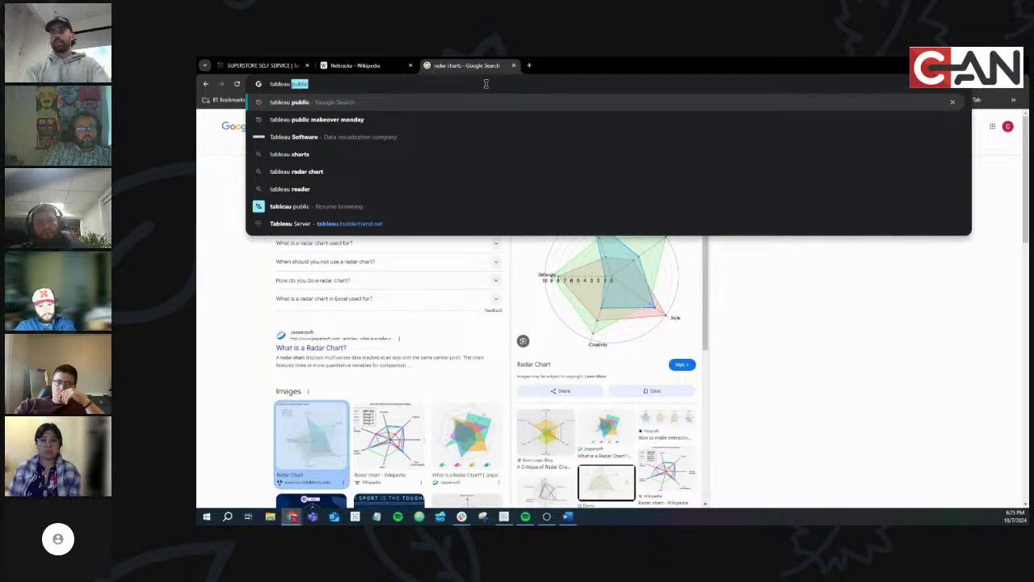
type(" customers")
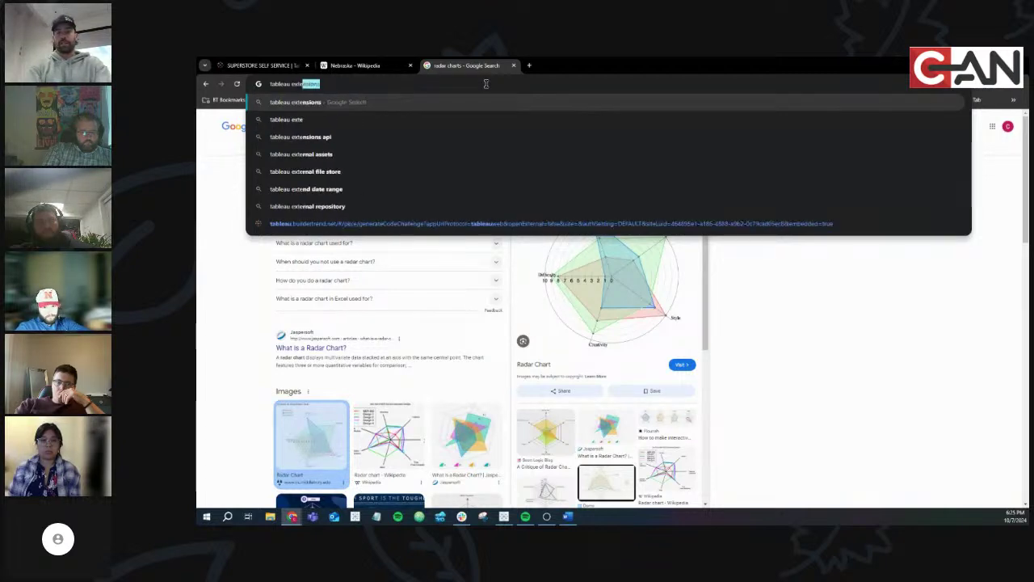
key("Return")
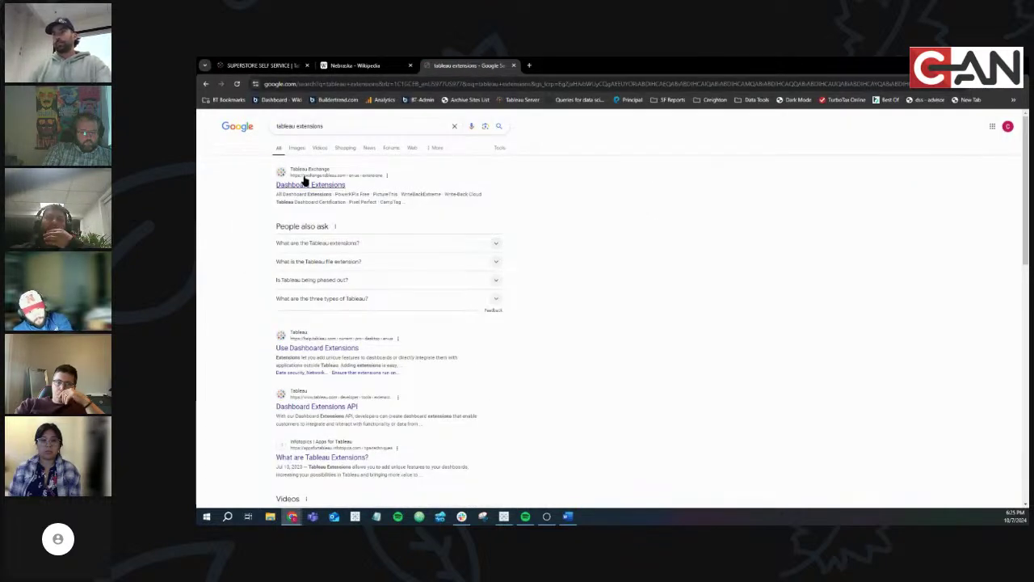
Open the Tableau Exchange Dashboard Extensions page from the search results
left_click(309, 182)
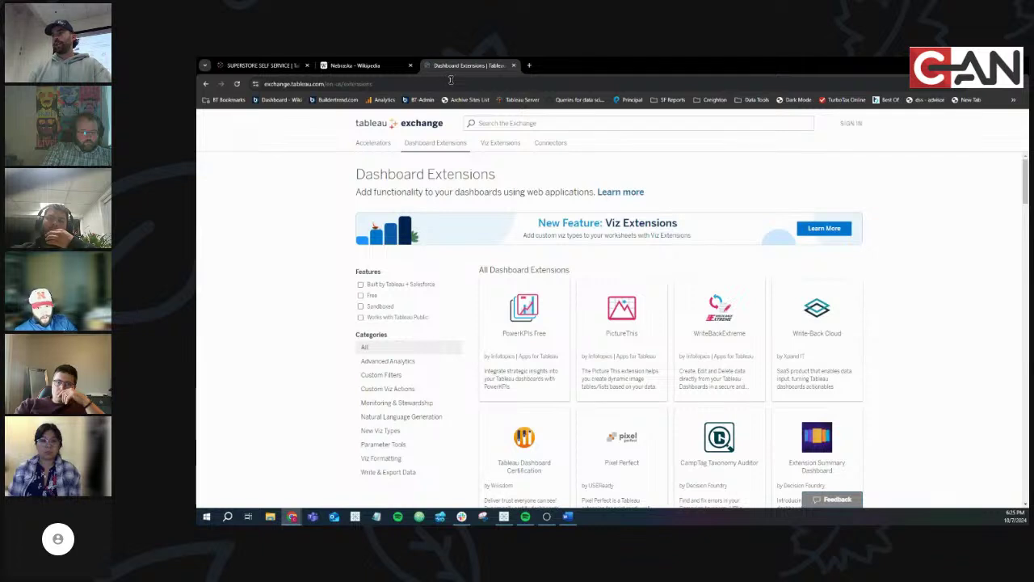
key("ctrl+l")
key("alt+Tab")
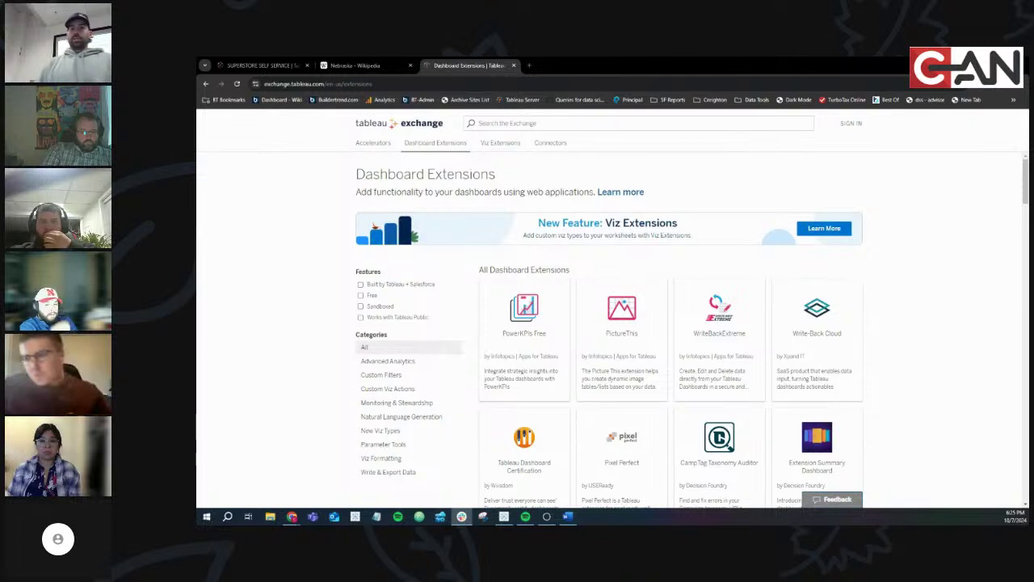
key("alt+Tab")
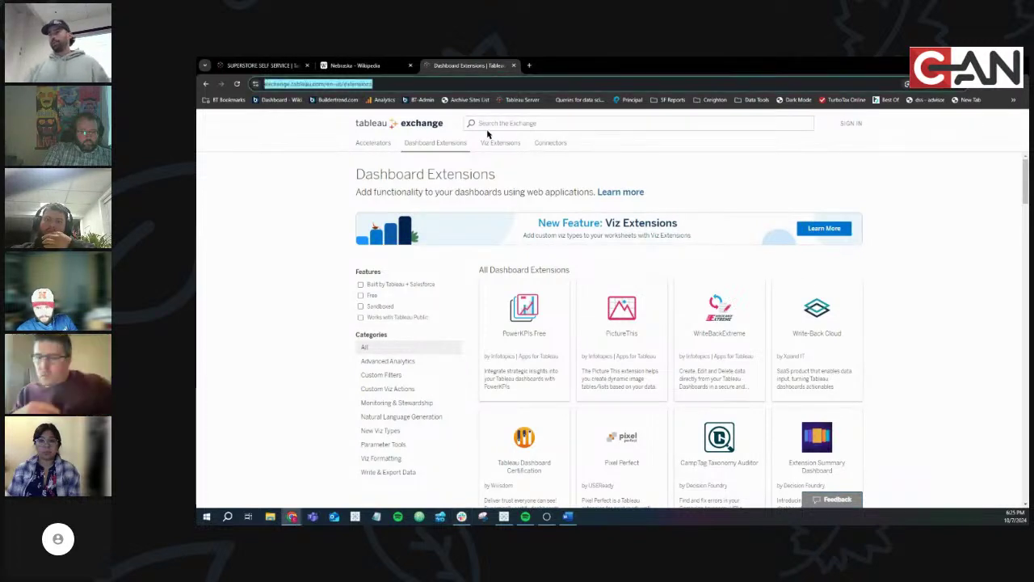
scroll(730, 325, "down", 3)
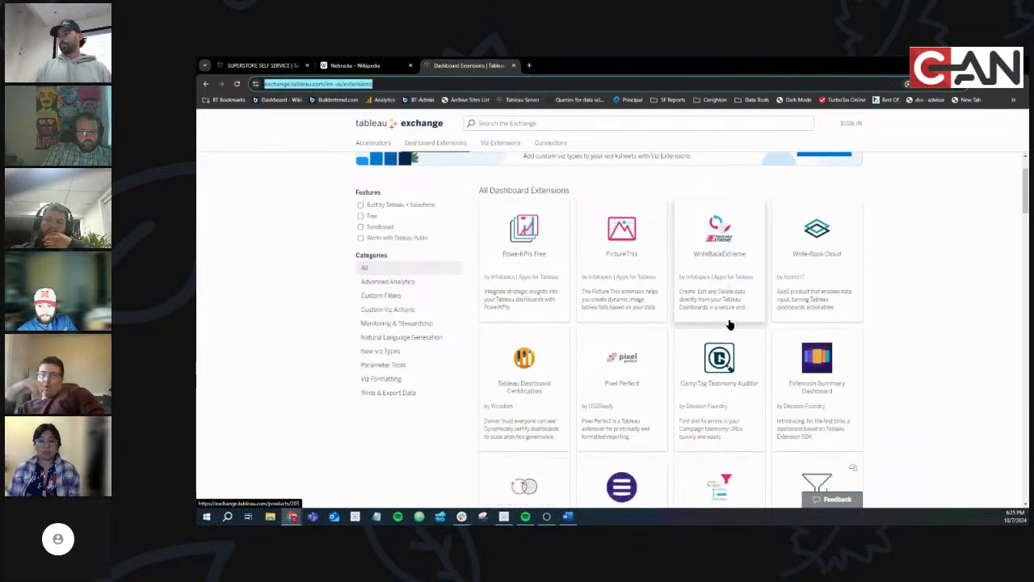
Open the PowerKPIs Free extension page and view its first screenshot enlarged
left_click(523, 223)
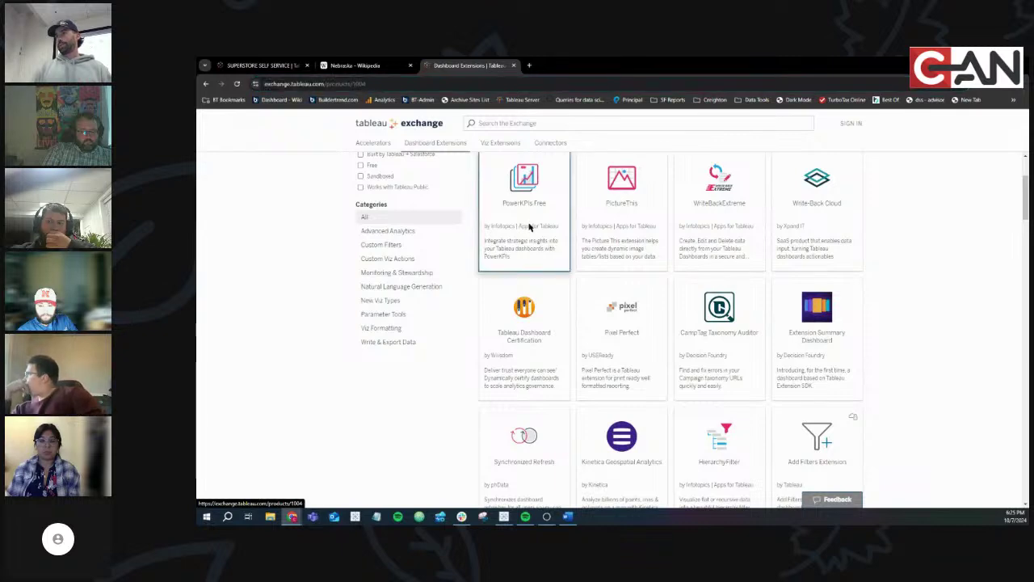
scroll(438, 331, "down", 5)
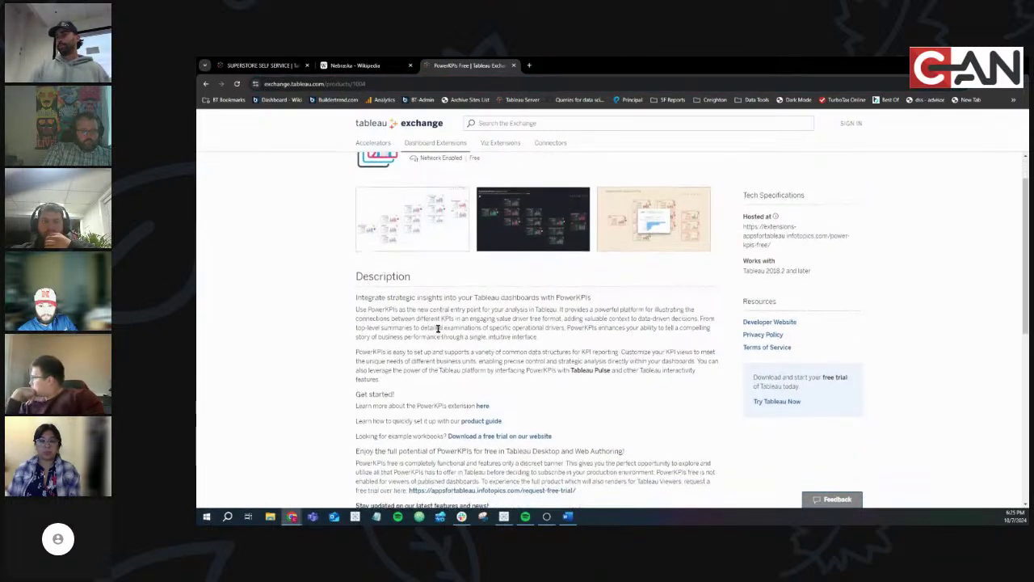
scroll(438, 330, "up", 3)
scroll(438, 328, "up", 3)
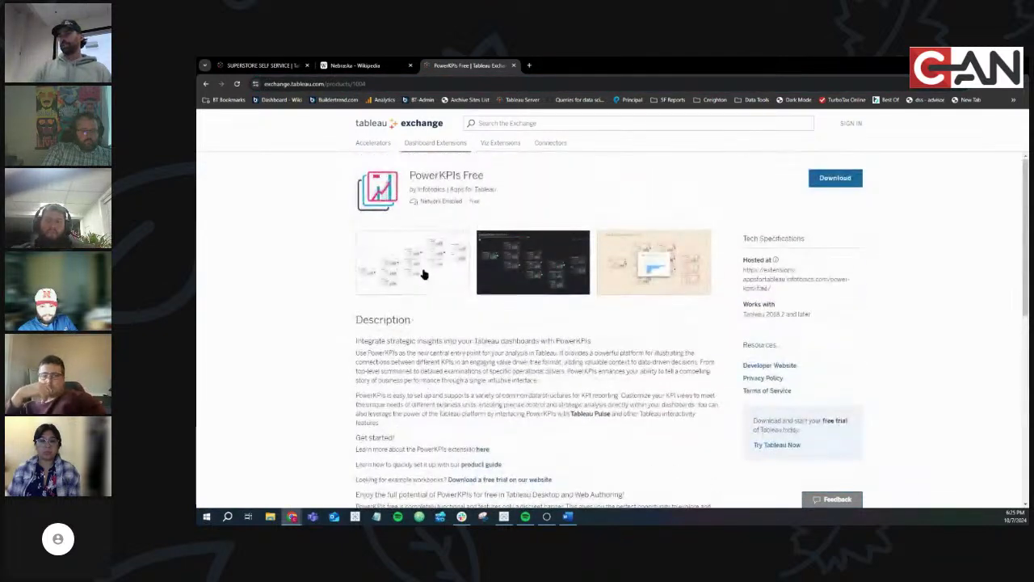
left_click(425, 266)
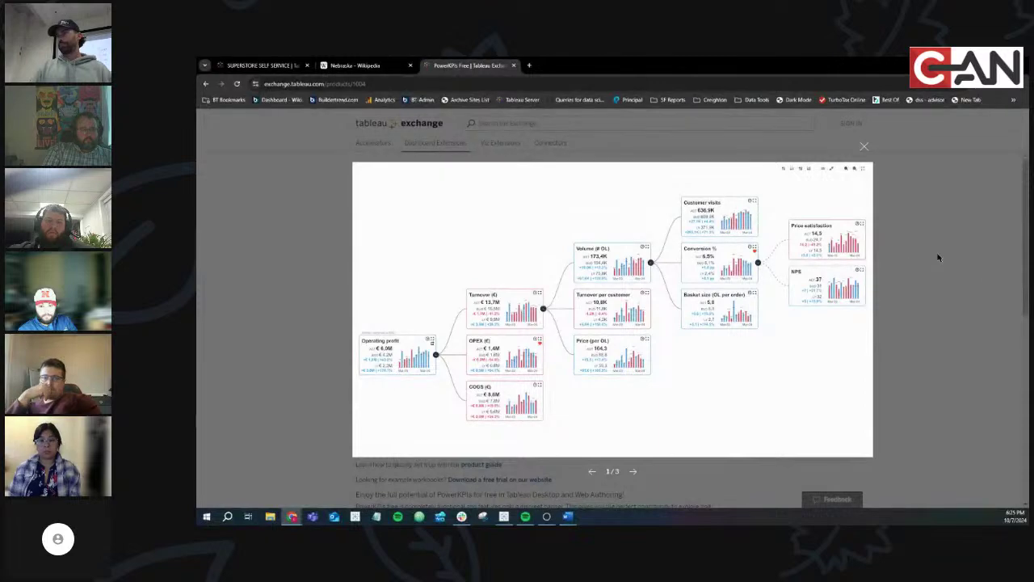
left_click(941, 261)
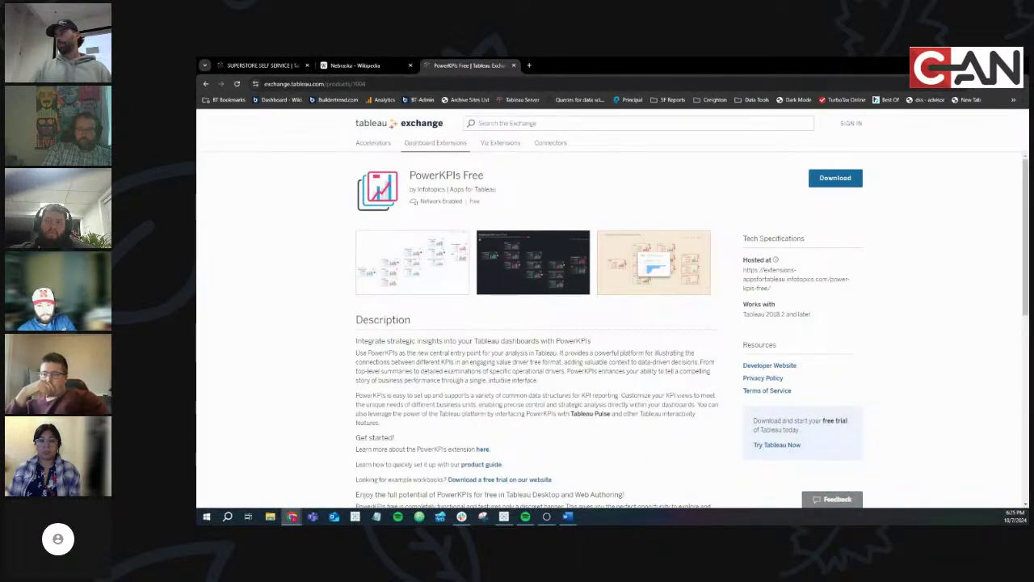
key("alt+Tab")
Close the extension gallery, then add and remove a trial Data Story object
left_click(846, 108)
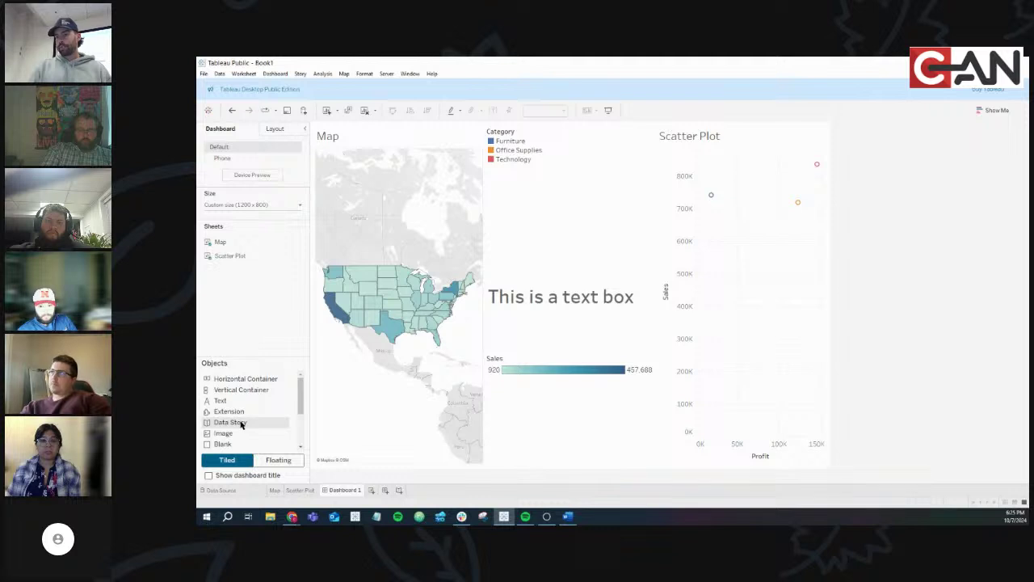
left_click_drag(241, 425, 482, 266)
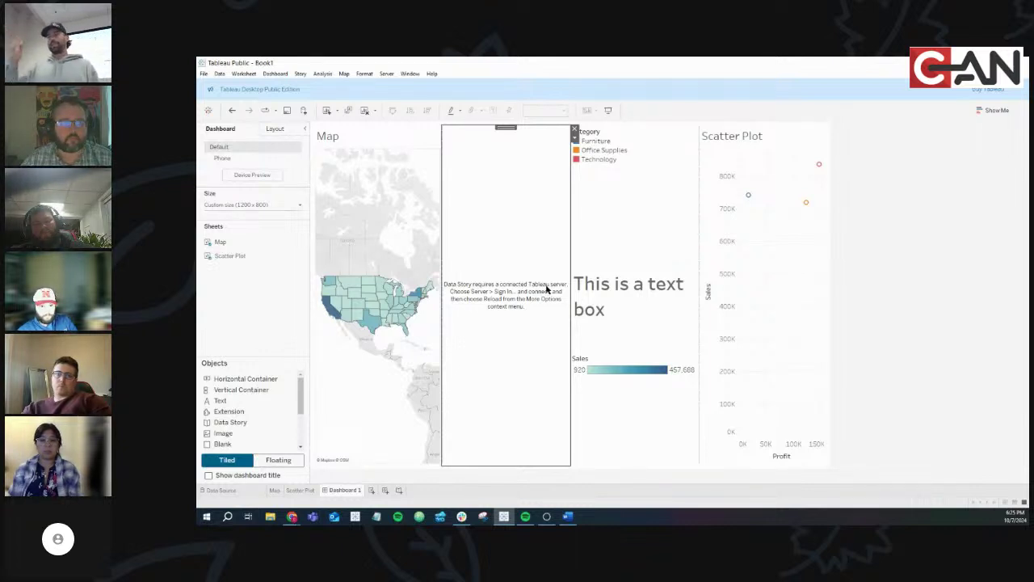
left_click(574, 130)
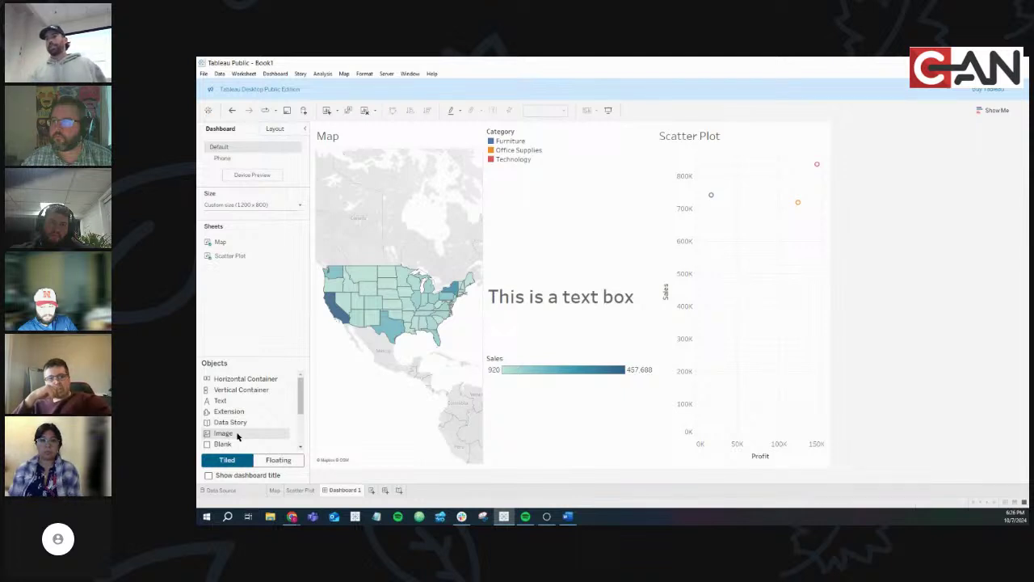
left_click(236, 434)
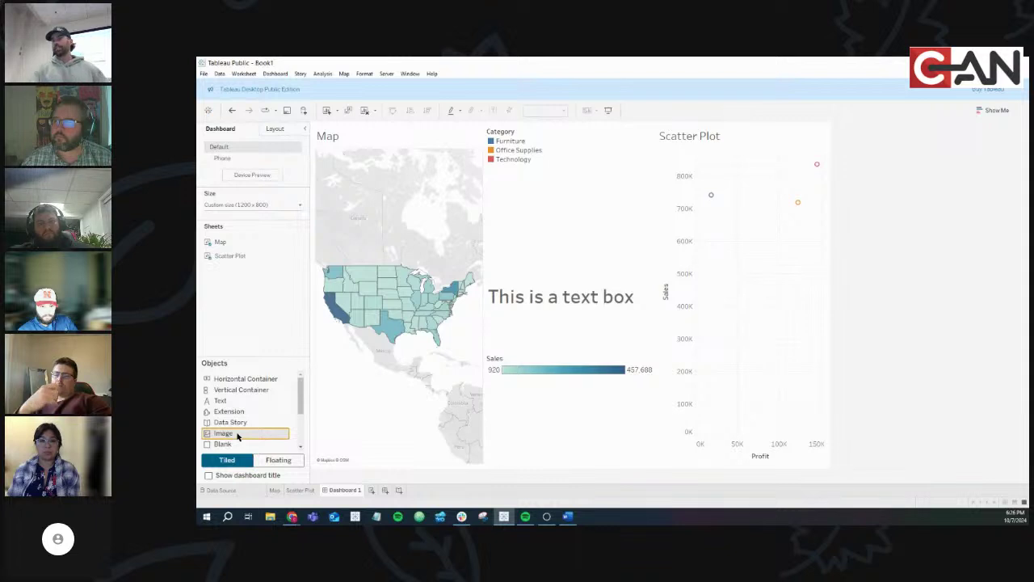
Insert ODSA.png from the Pictures folder as an image object beside the scatter plot
left_click_drag(236, 436, 654, 219)
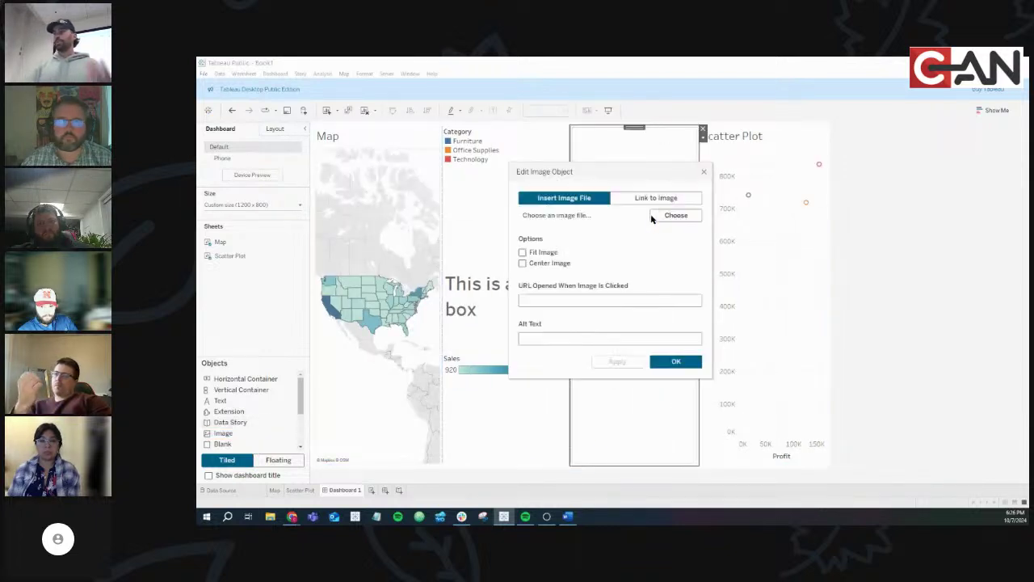
left_click(656, 216)
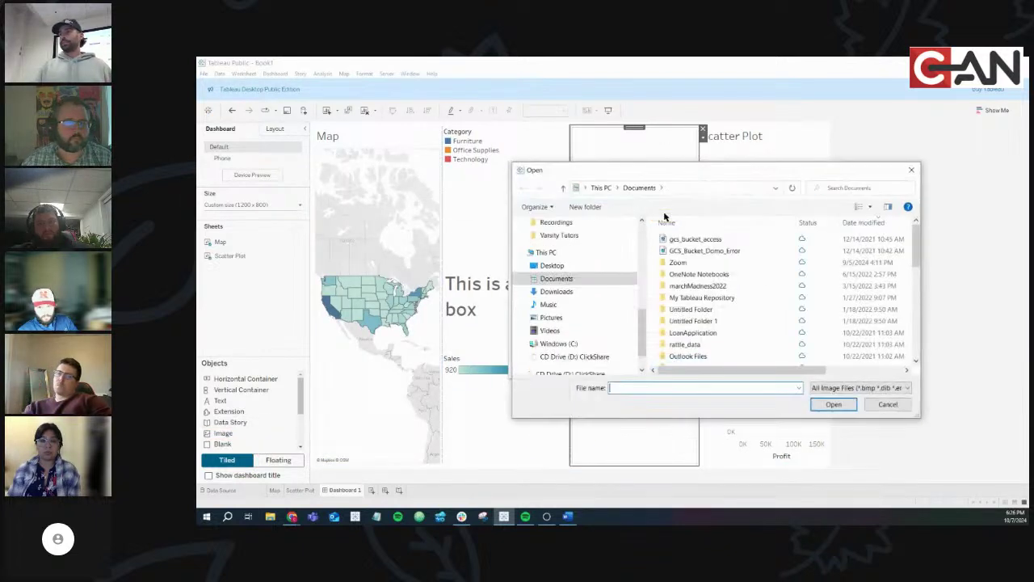
left_click(557, 318)
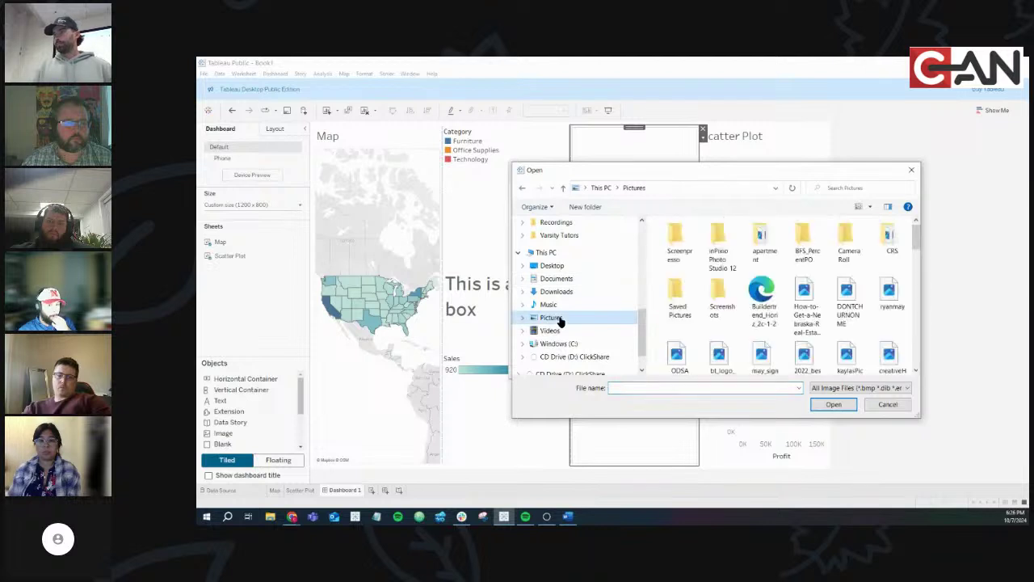
scroll(760, 291, "down", 1)
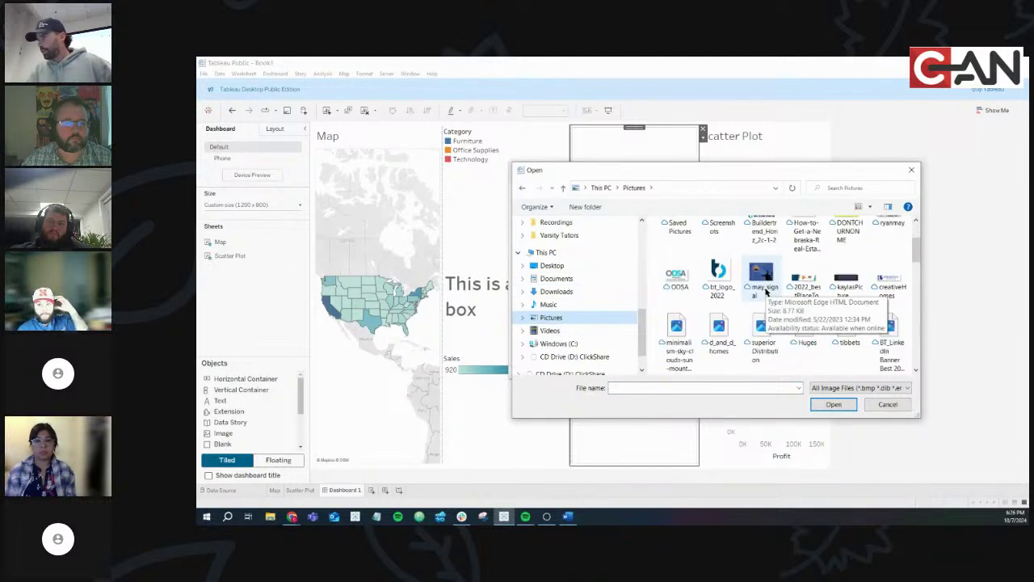
scroll(769, 275, "down", 2)
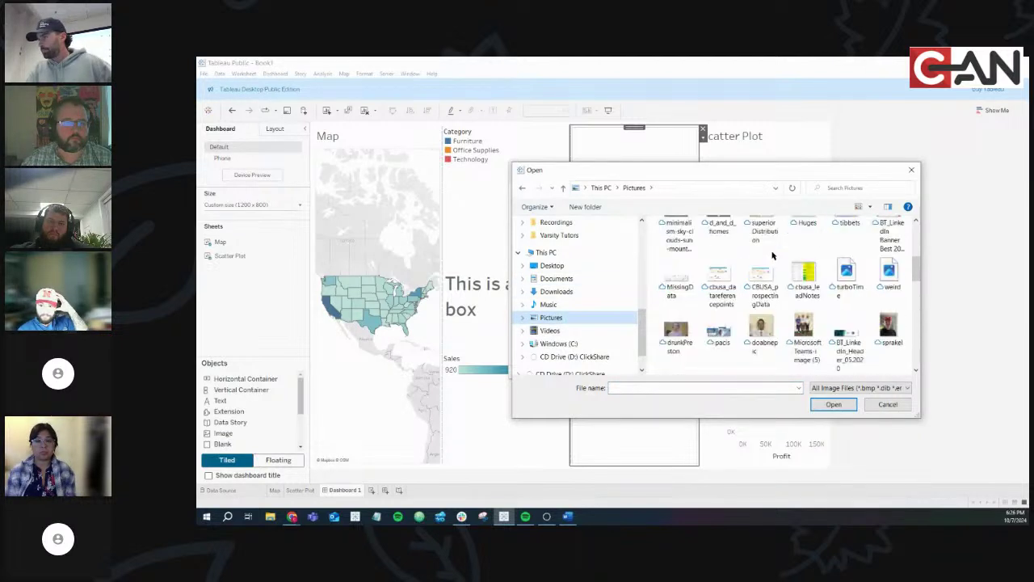
scroll(772, 255, "up", 1)
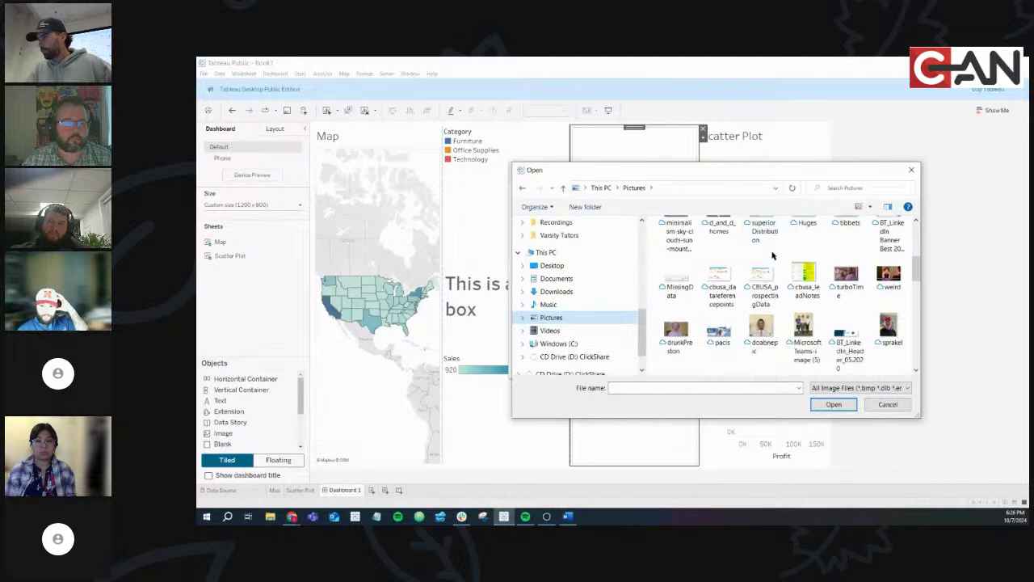
scroll(771, 255, "down", 3)
scroll(771, 256, "down", 1)
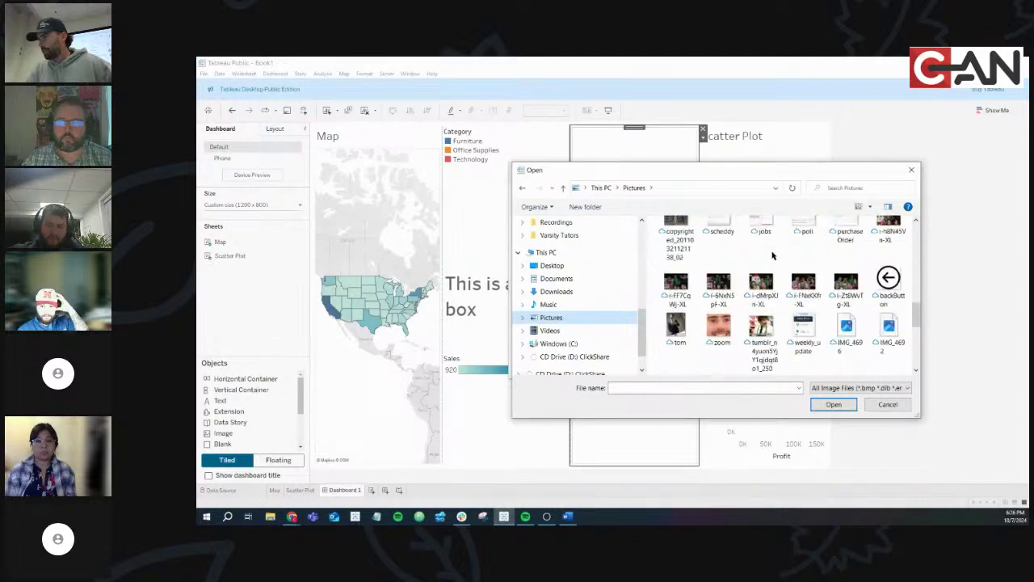
scroll(772, 255, "down", 6)
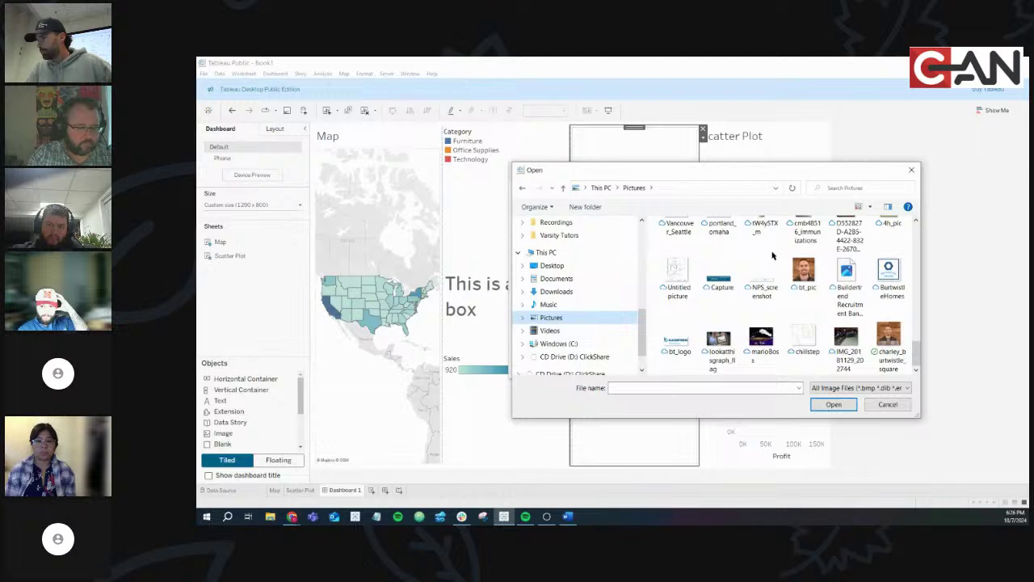
scroll(772, 255, "up", 2)
scroll(772, 255, "down", 2)
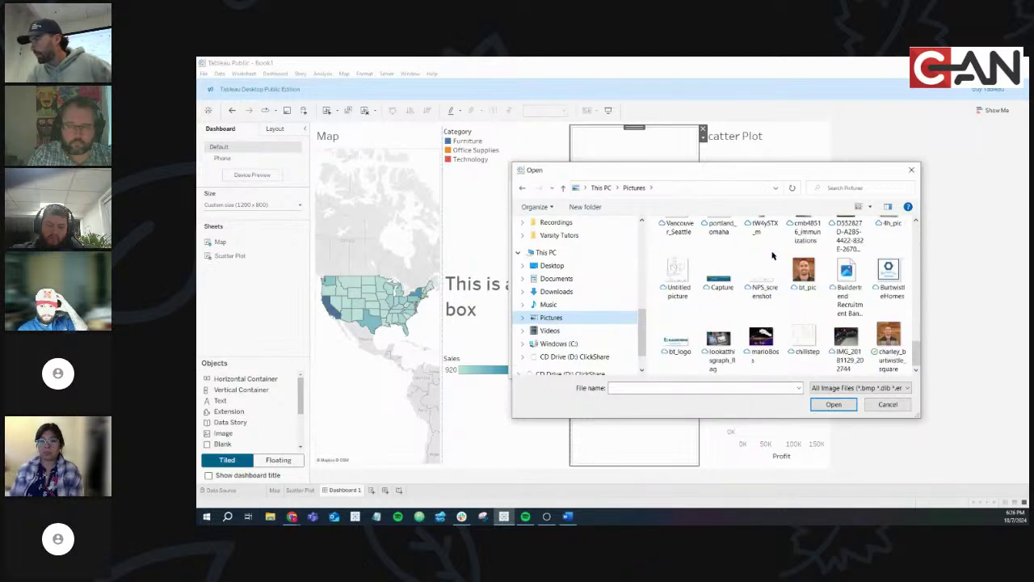
scroll(725, 267, "up", 1)
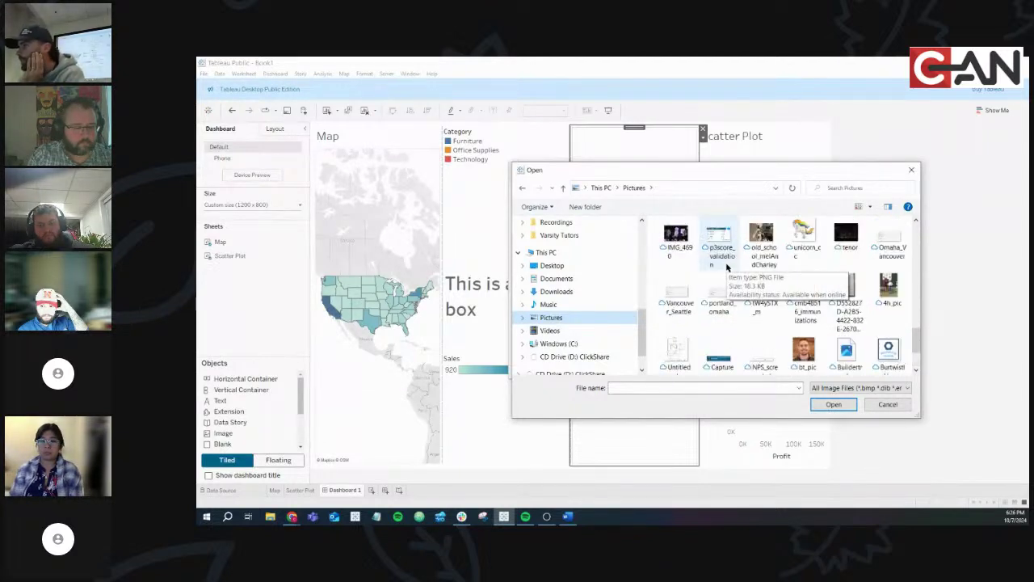
scroll(725, 267, "up", 5)
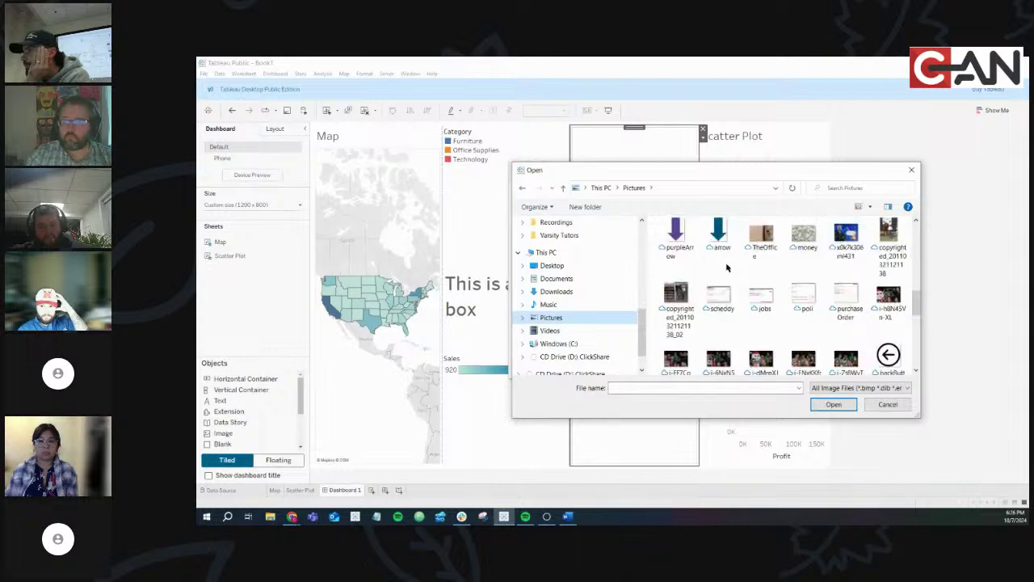
scroll(725, 267, "up", 6)
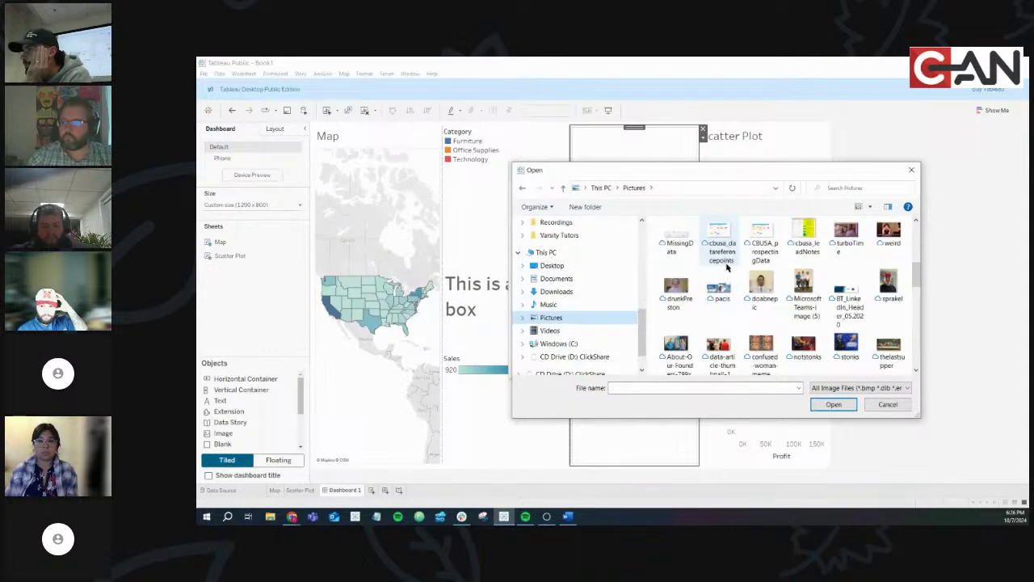
scroll(726, 266, "up", 4)
scroll(726, 266, "up", 2)
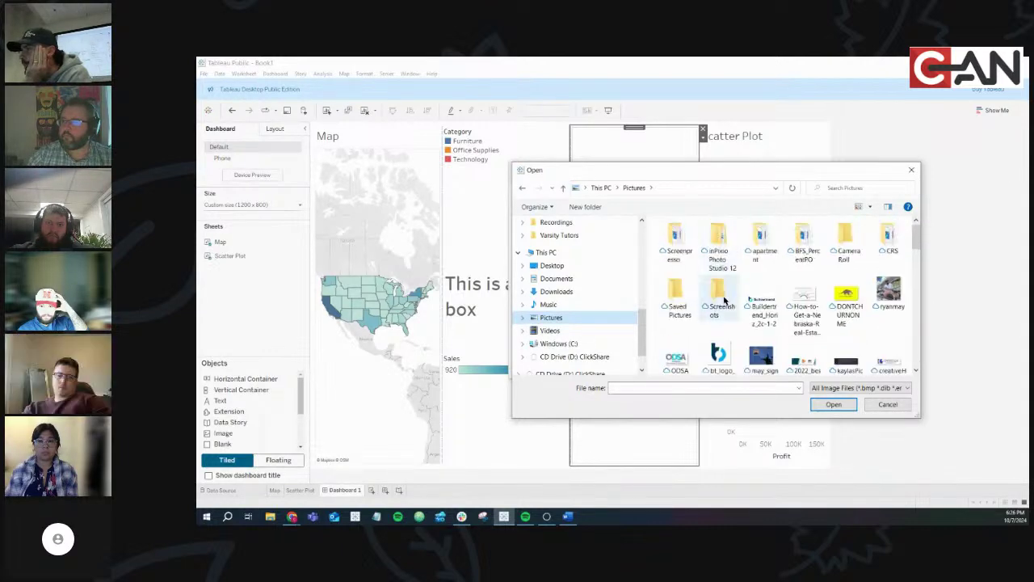
left_click(667, 349)
double_click(667, 349)
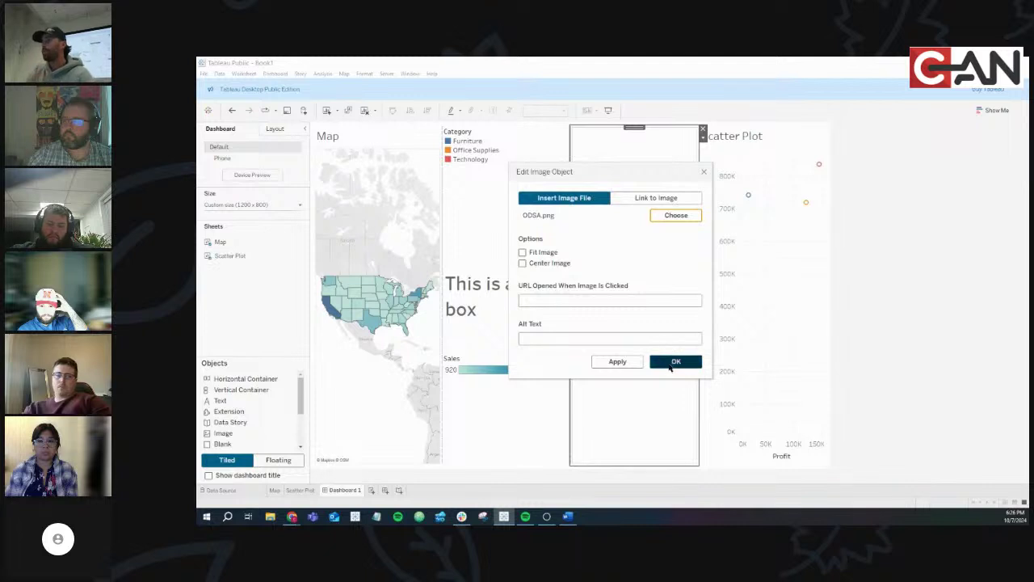
left_click(673, 362)
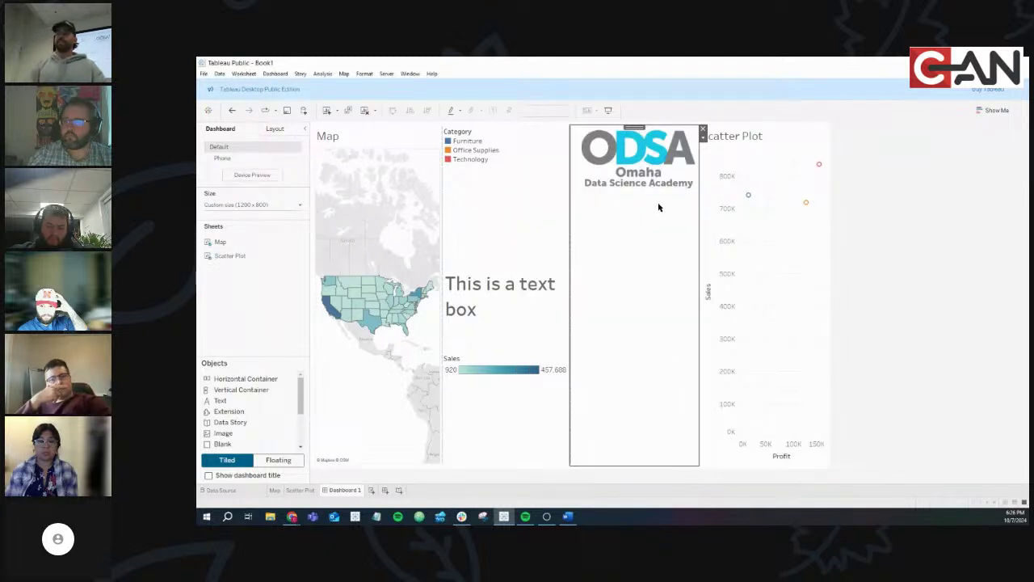
Center the ODSA logo and move it into a new vertical container
left_click(703, 140)
left_click(734, 168)
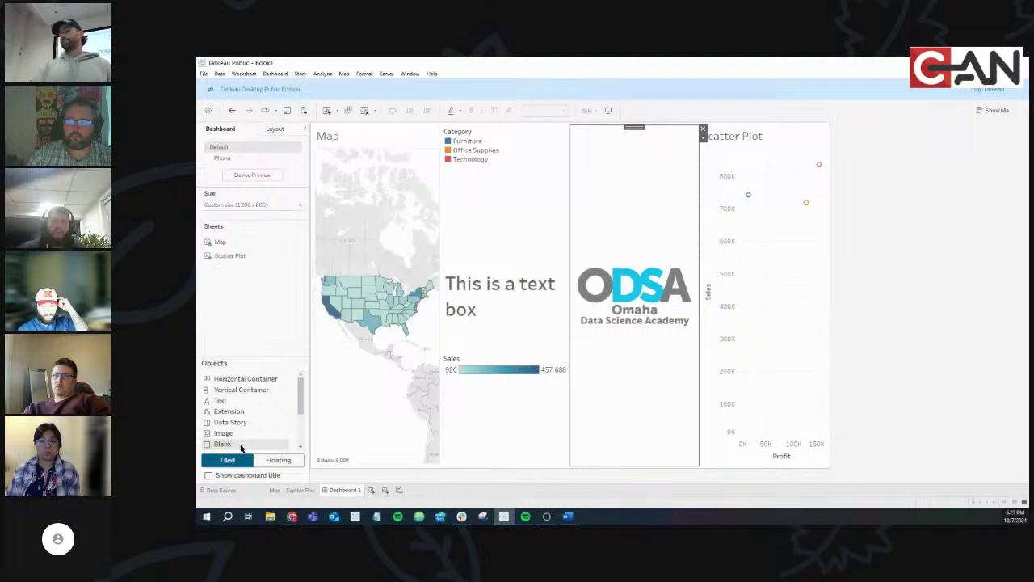
left_click_drag(241, 445, 623, 139)
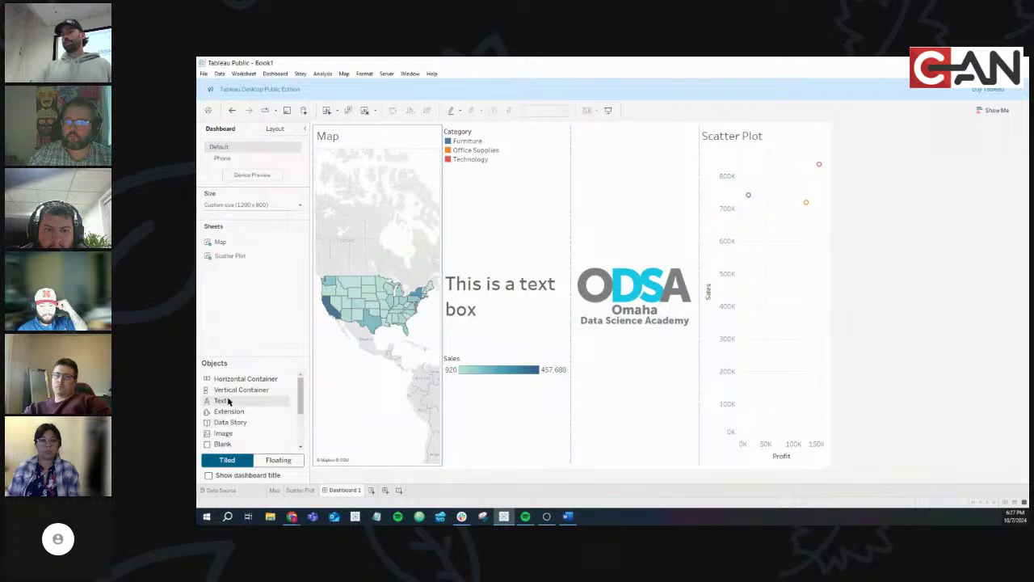
left_click_drag(229, 389, 700, 340)
left_click(579, 217)
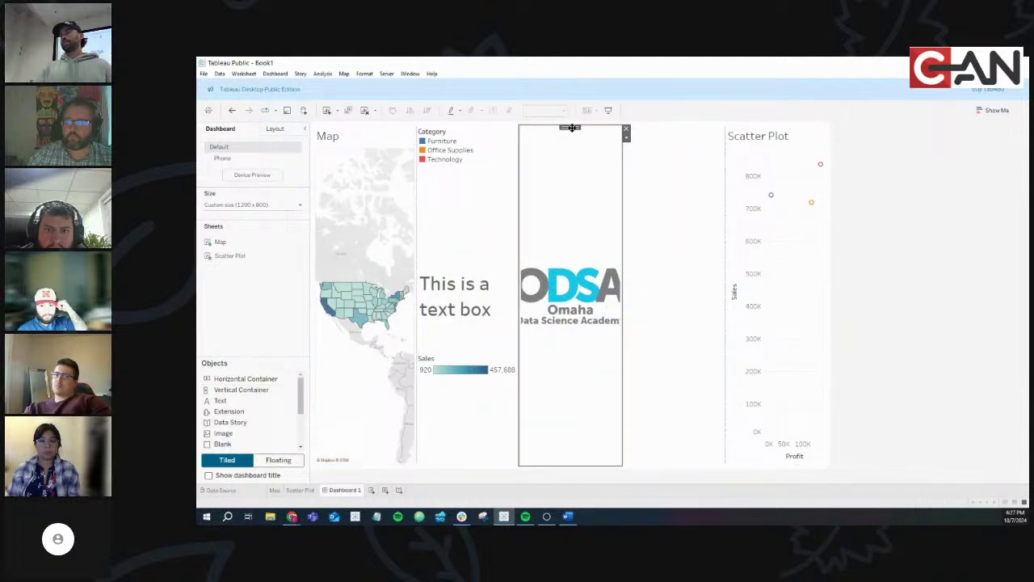
left_click_drag(570, 126, 650, 267)
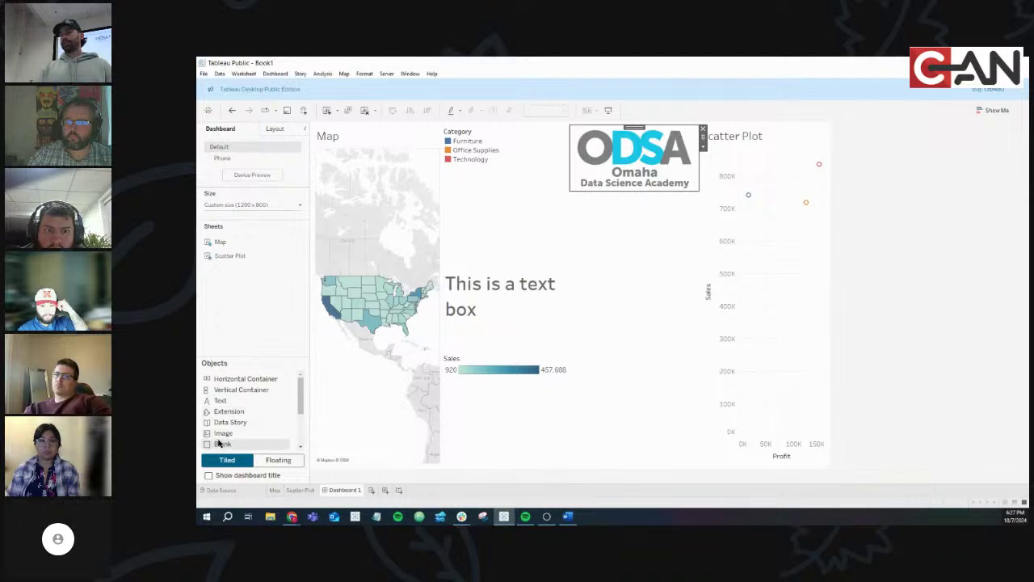
Add an object above the logo, set the logo to Fit Image, and shorten its tile
left_click_drag(230, 421, 633, 172)
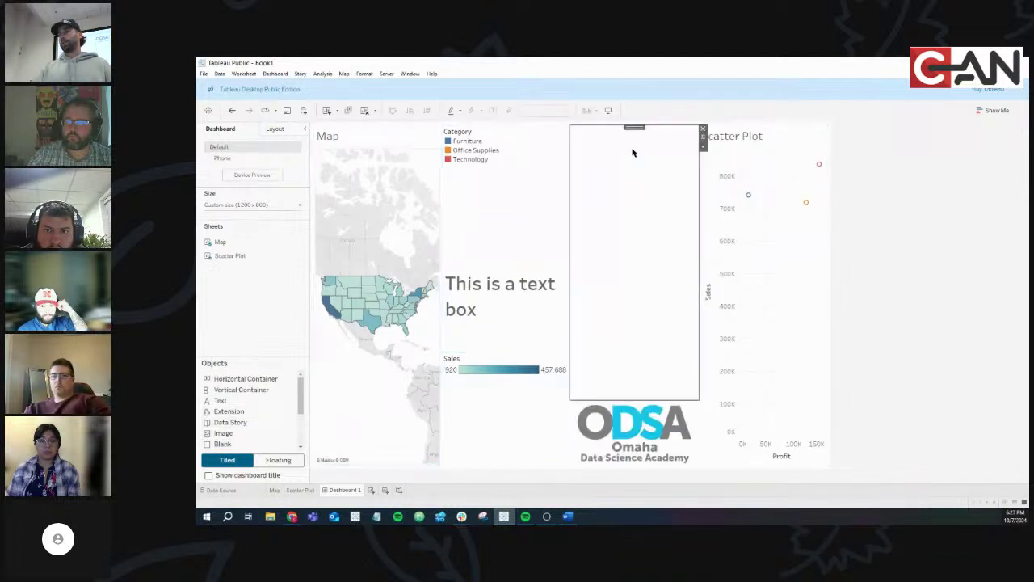
mouse_move(623, 400)
left_mouse_down()
mouse_move(620, 243)
mouse_move(622, 434)
mouse_move(621, 412)
left_mouse_up()
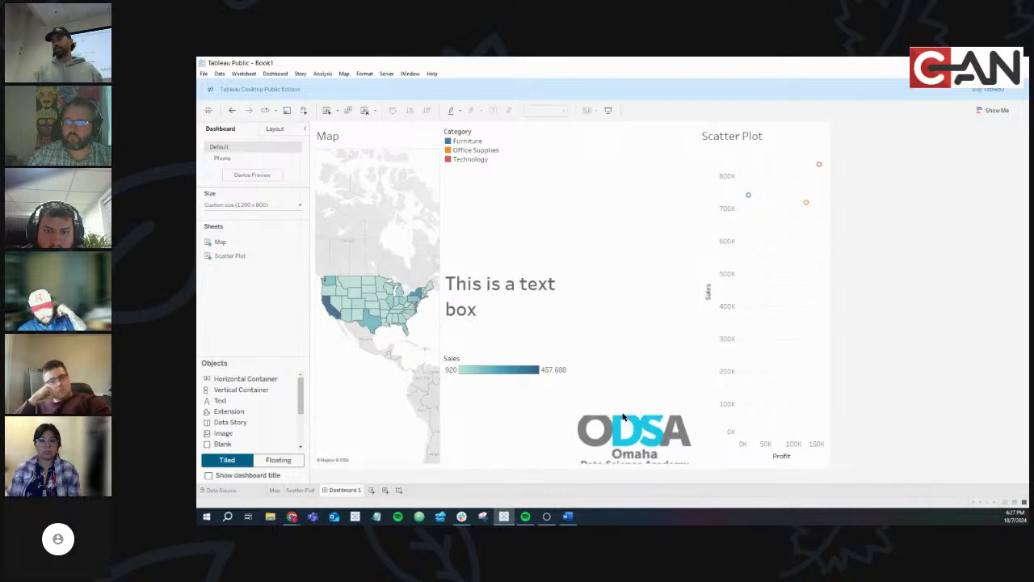
left_click(703, 436)
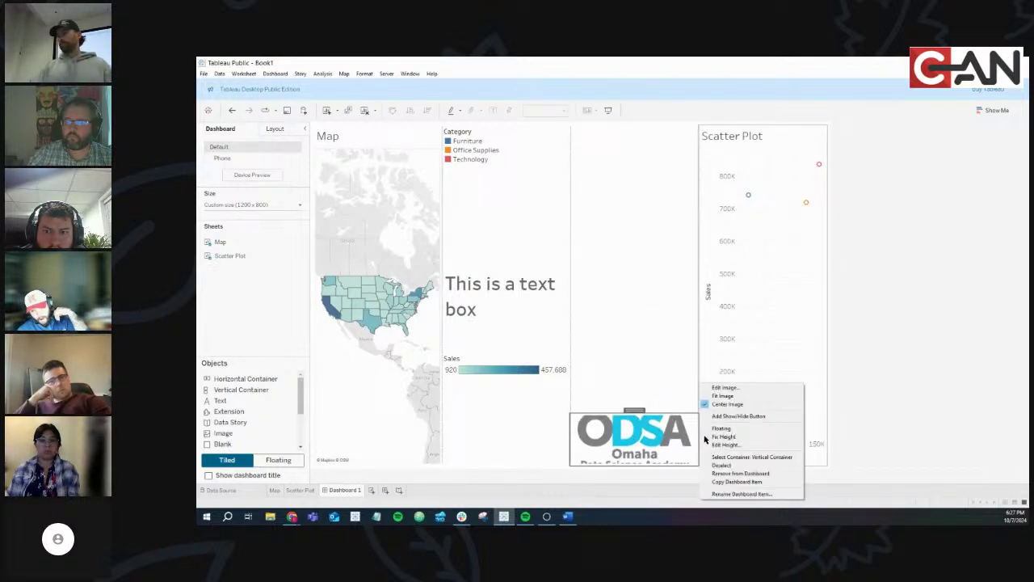
left_click(721, 397)
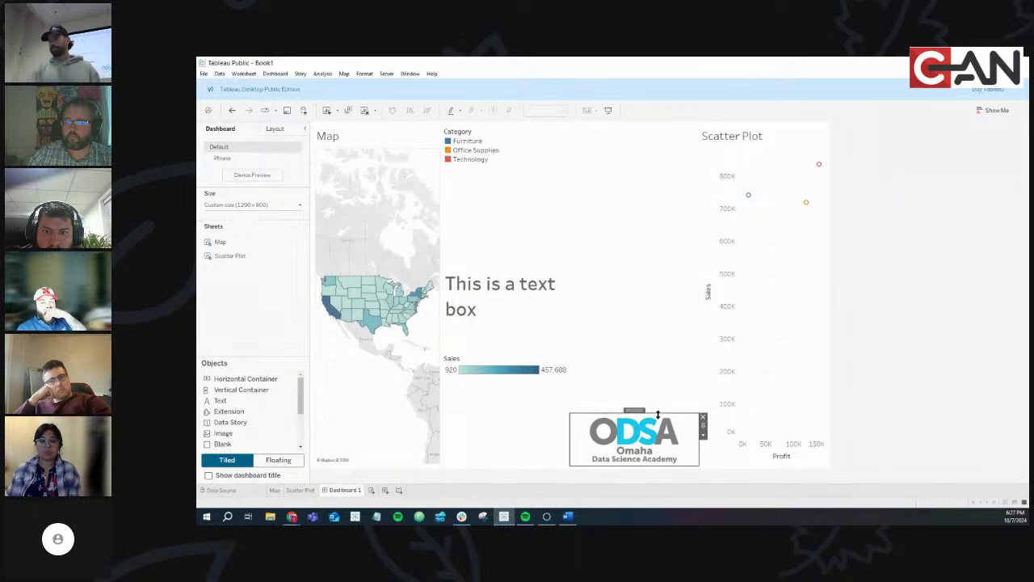
left_click_drag(660, 412, 659, 427)
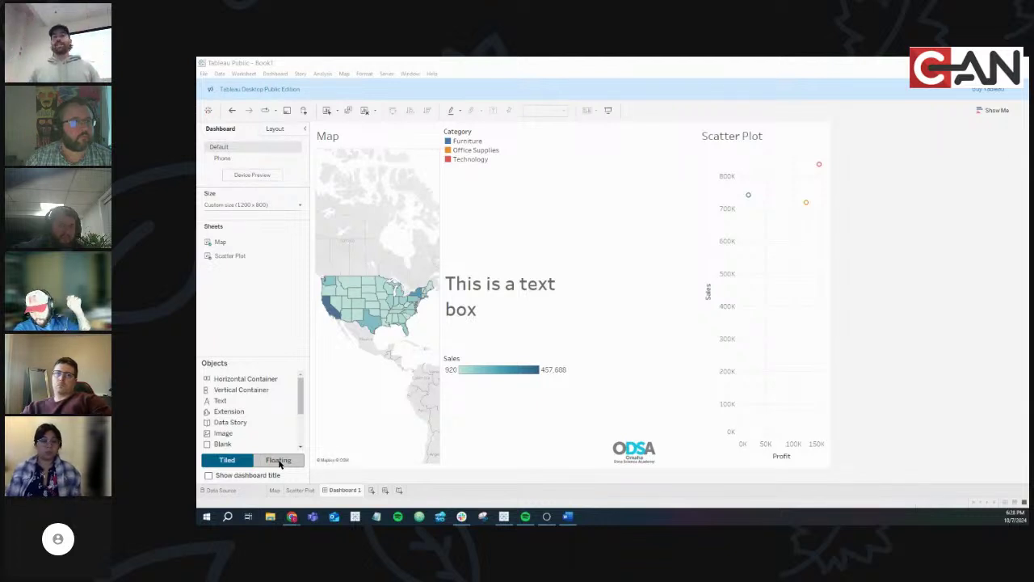
Add a blank tile, set new objects to Floating, and drop a floating text object on the scatter plot
left_click_drag(222, 443, 635, 272)
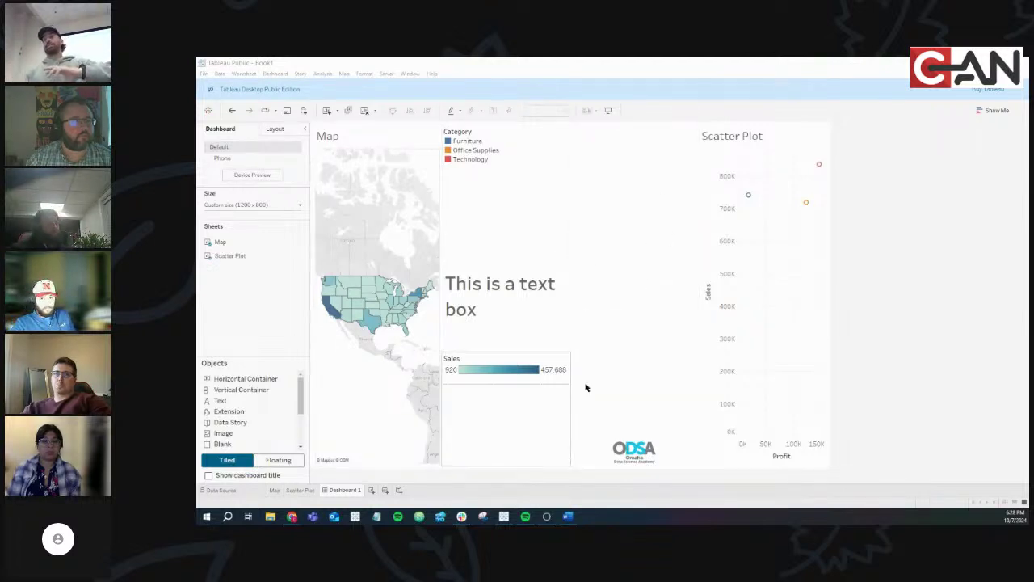
left_click(285, 462)
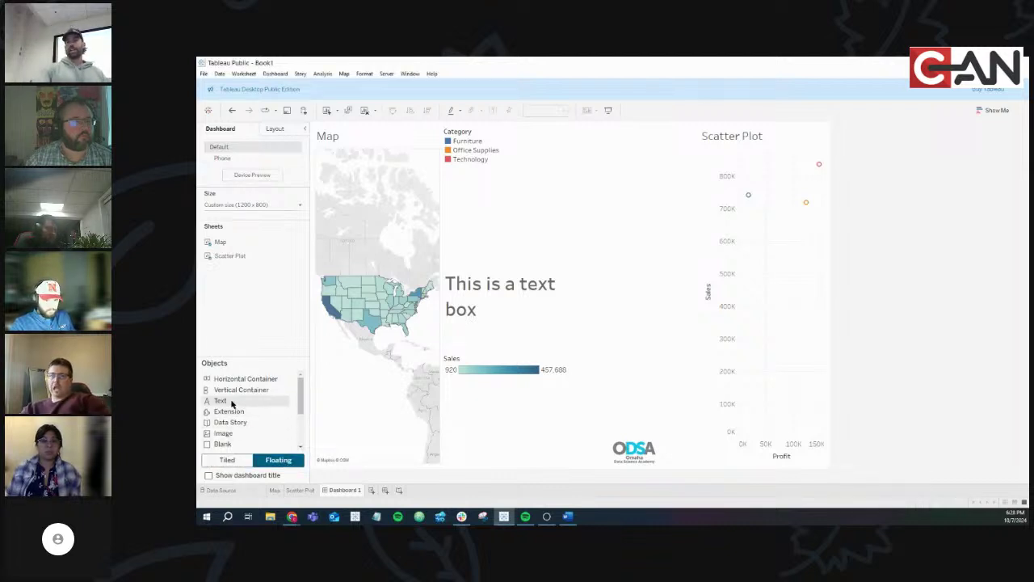
left_click_drag(242, 390, 676, 169)
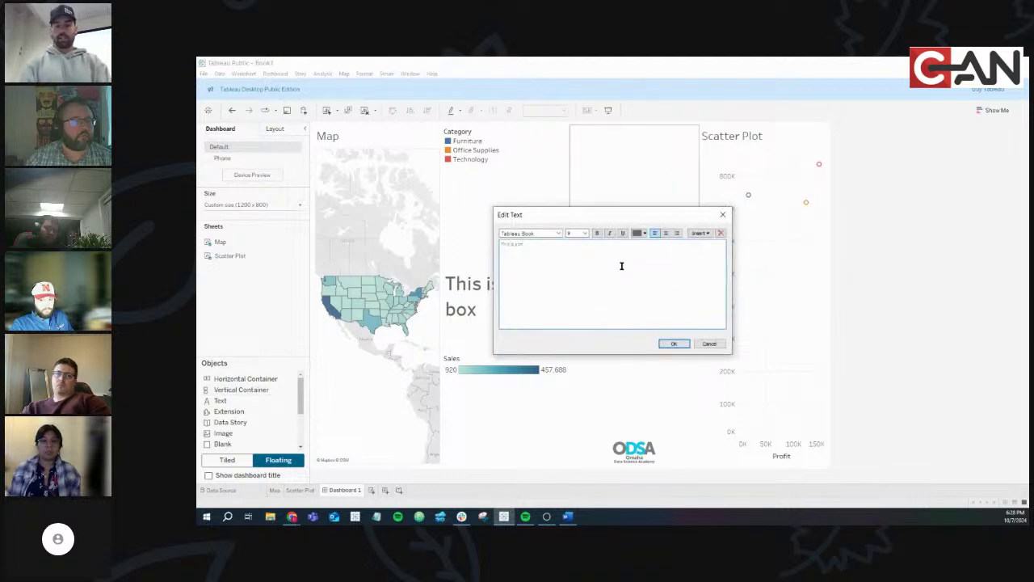
Correct the text box wording to 'This is a floating text box' and confirm it
key("BackSpace")
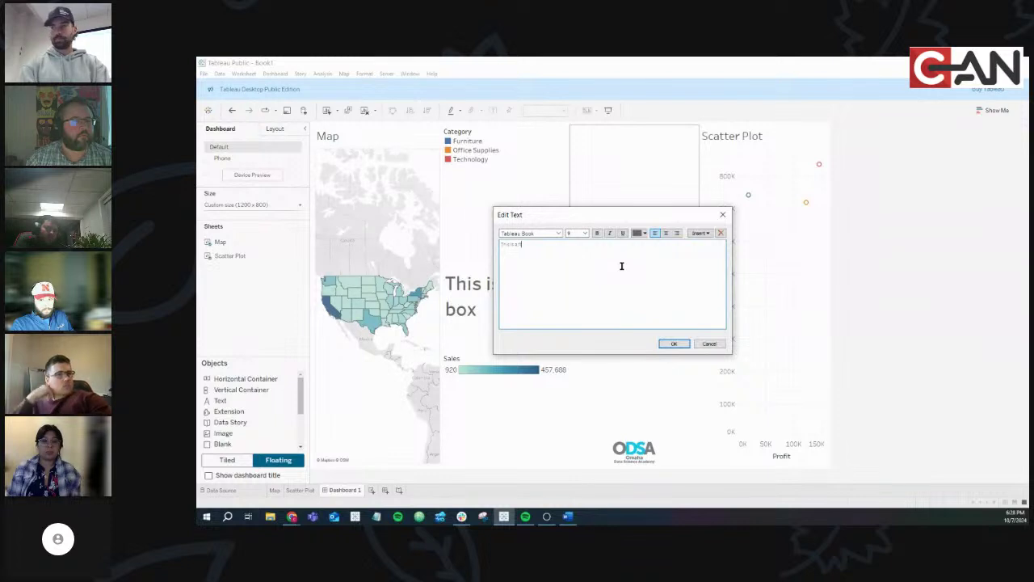
type("loating text")
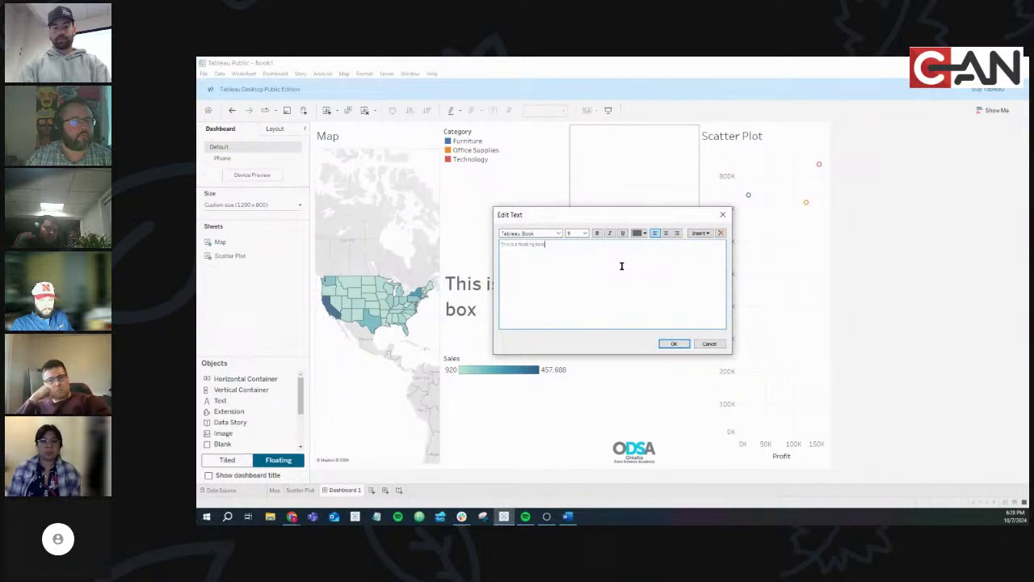
type(" box")
left_click(670, 344)
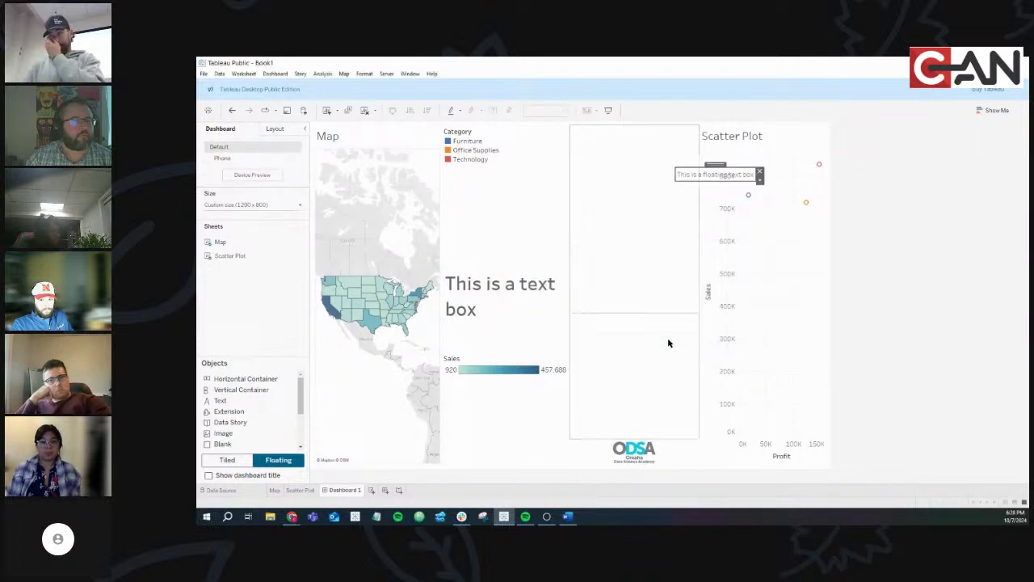
Reformat the text box's text in black with a larger font size
double_click(715, 176)
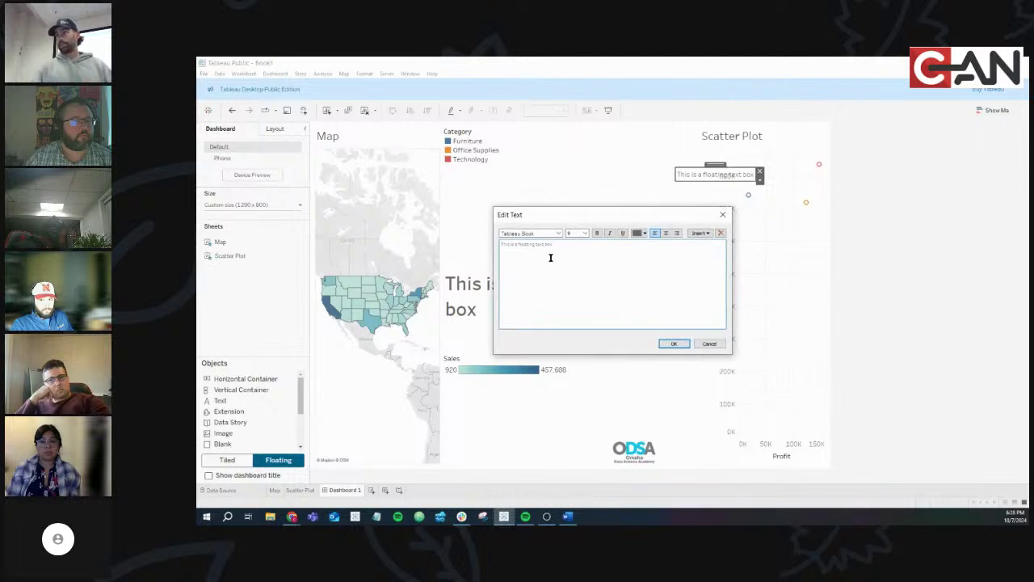
left_click_drag(557, 248, 493, 241)
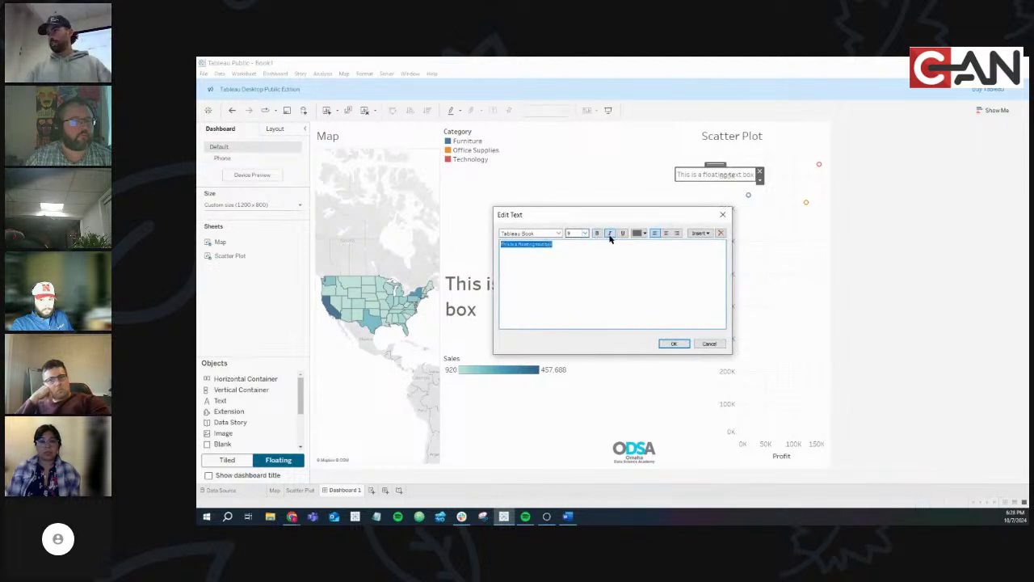
left_click(635, 232)
left_click(638, 242)
left_click(584, 234)
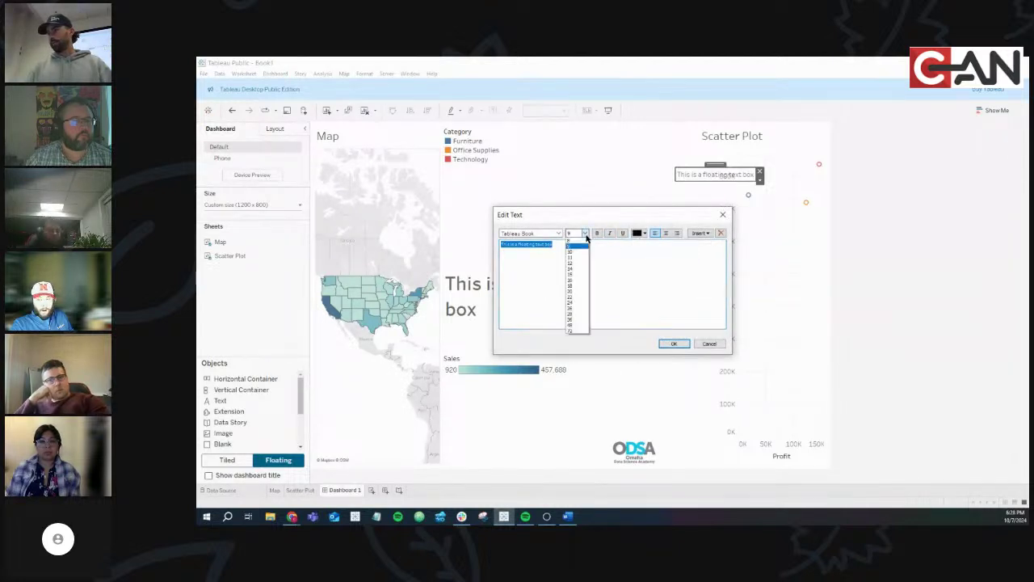
left_click(578, 282)
left_click(669, 343)
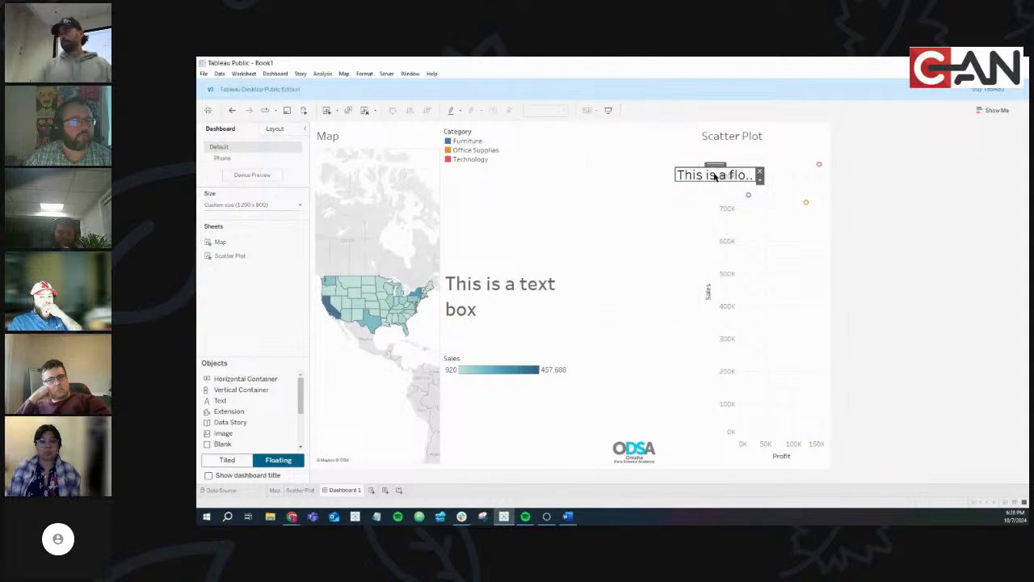
Widen the text box to fit one line and move it over the lower scatter plot
left_click_drag(714, 177, 681, 255)
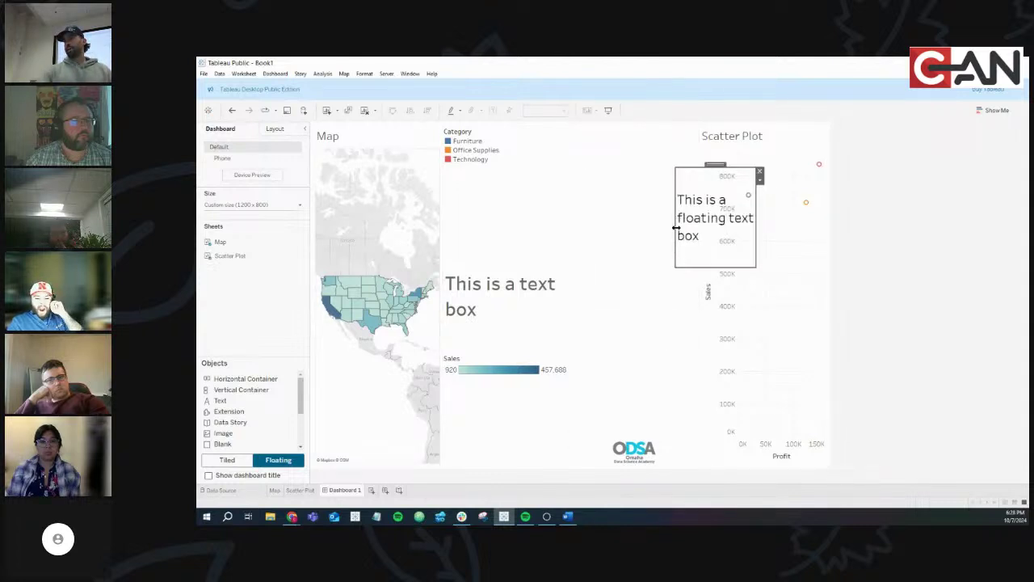
left_click_drag(674, 231, 543, 234)
left_click_drag(645, 168, 722, 335)
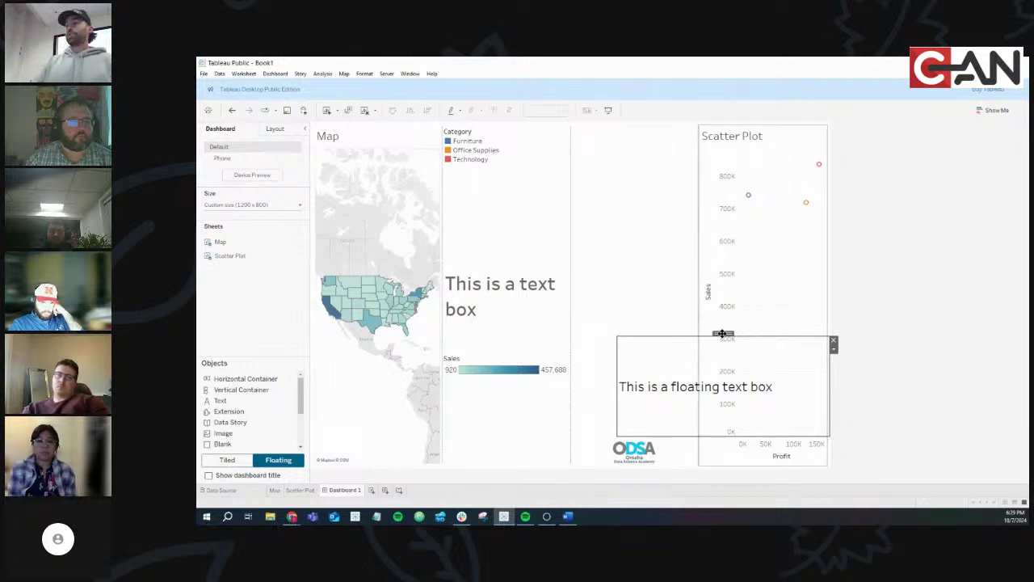
Shrink the floating text box, move it mid-dashboard, and drag the Scatter Plot off the dashboard
left_click_drag(722, 333, 598, 197)
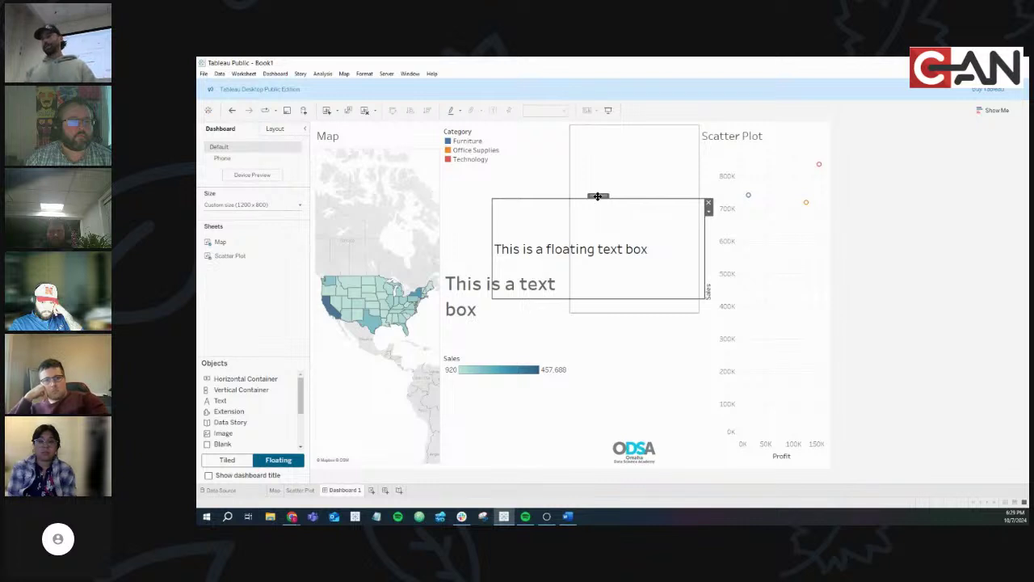
left_click_drag(598, 196, 593, 125)
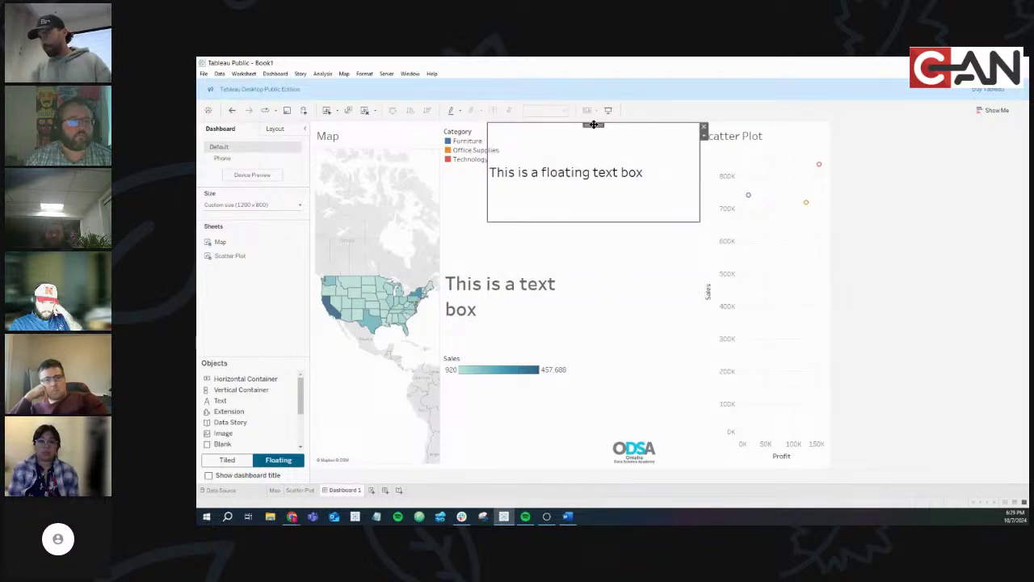
left_click_drag(489, 175, 545, 177)
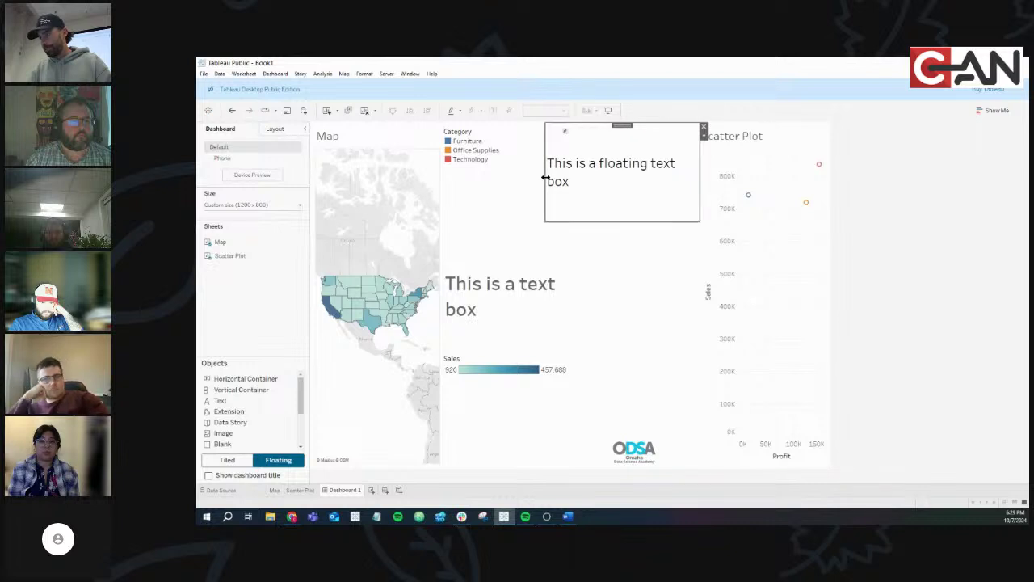
left_click_drag(591, 218, 595, 195)
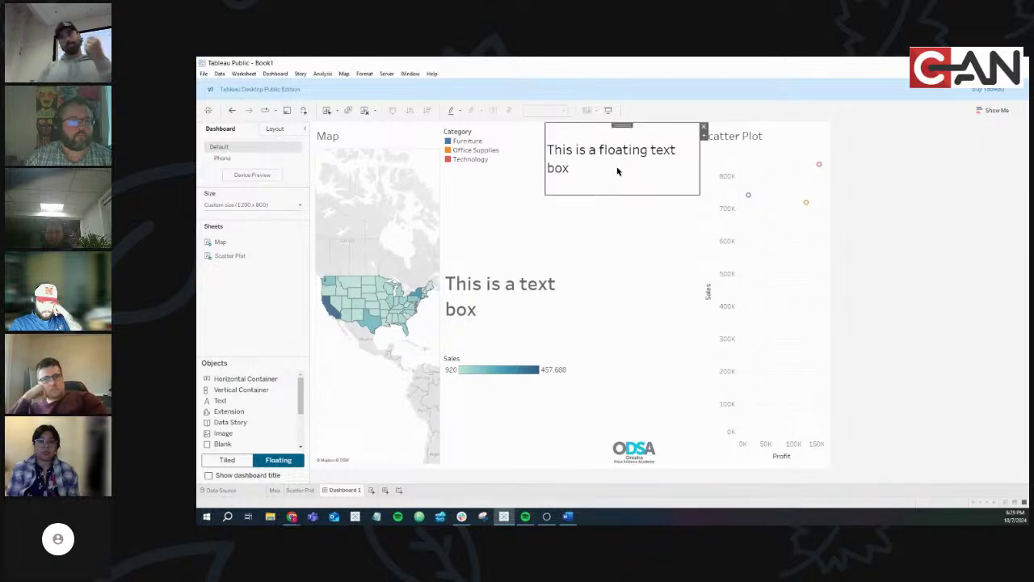
left_click_drag(621, 126, 617, 253)
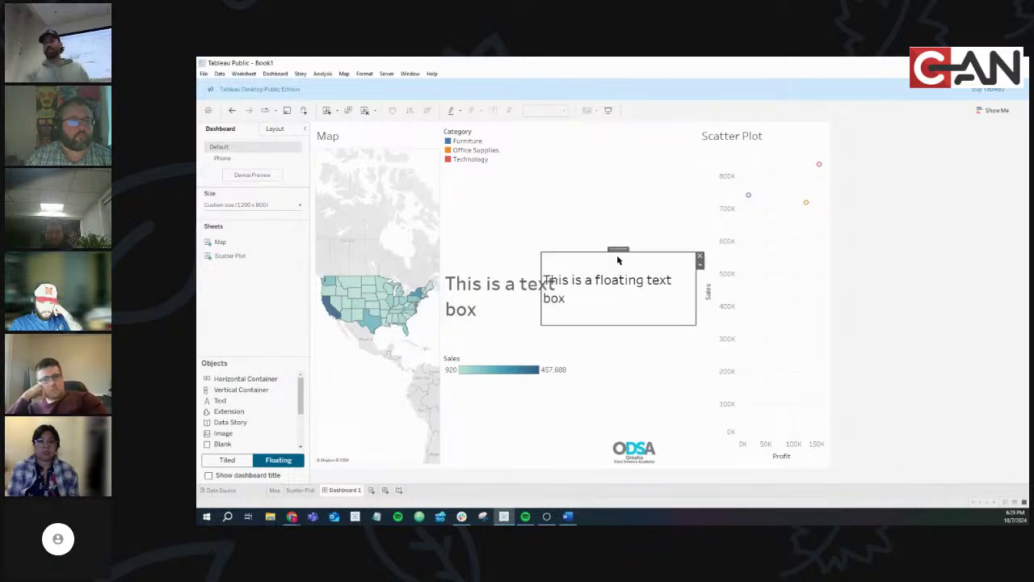
left_click_drag(286, 432, 261, 213)
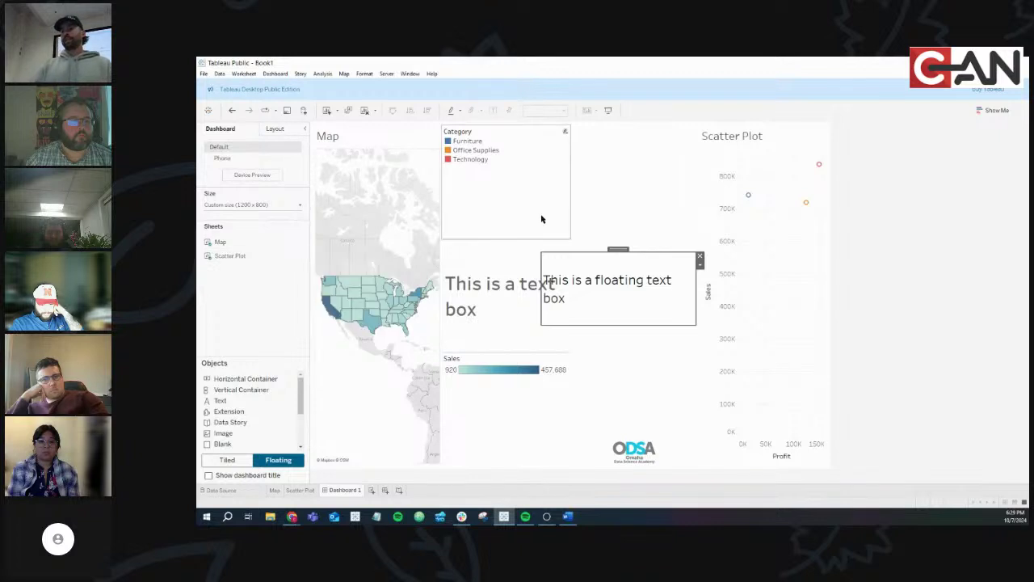
left_click(767, 139)
left_click_drag(768, 128, 219, 315)
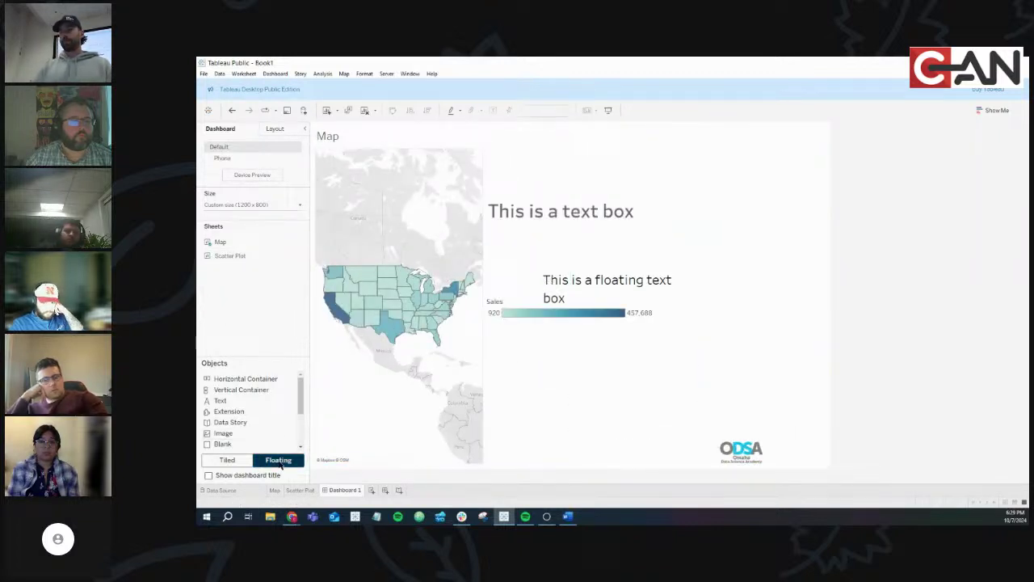
Add the Scatter Plot back as a floating chart and enlarge it over the right side
left_click_drag(230, 255, 242, 323)
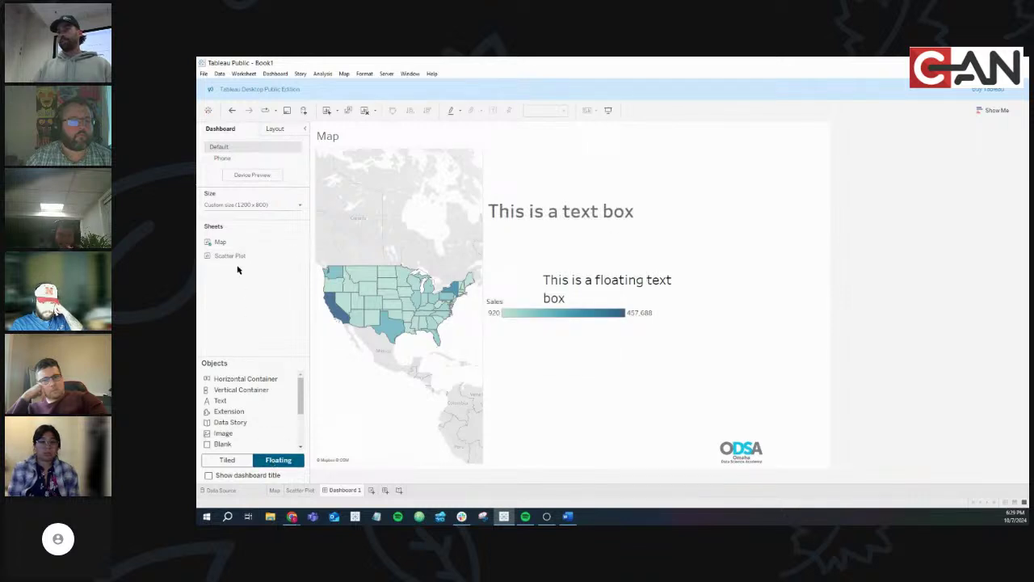
left_click_drag(230, 255, 649, 262)
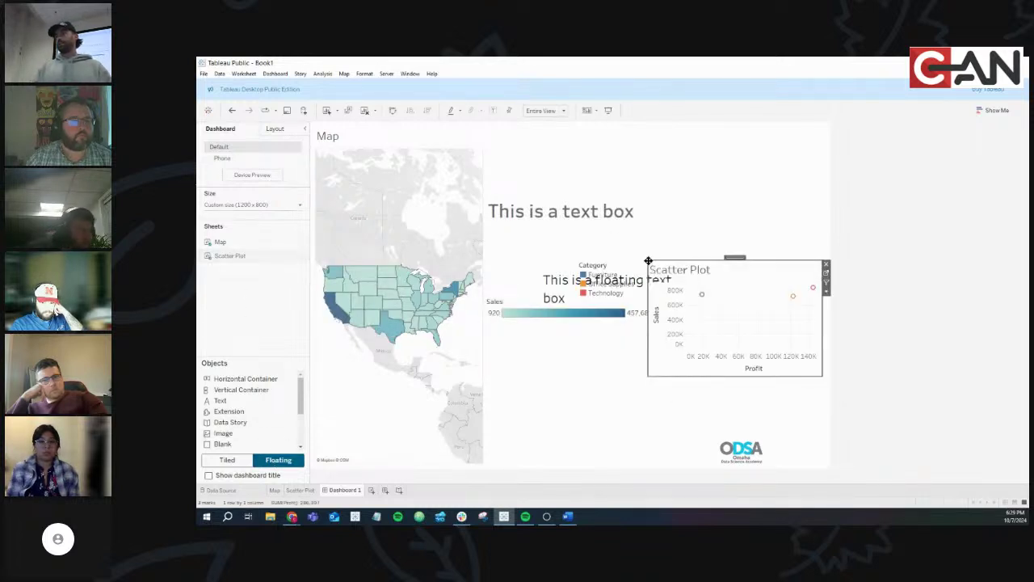
left_click_drag(726, 265, 724, 202)
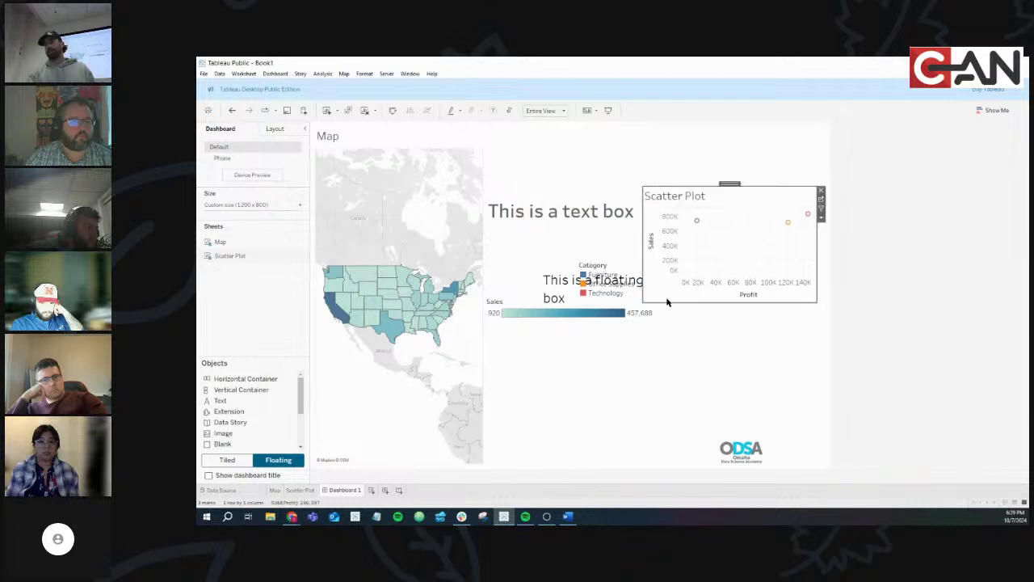
left_click_drag(645, 329, 594, 361)
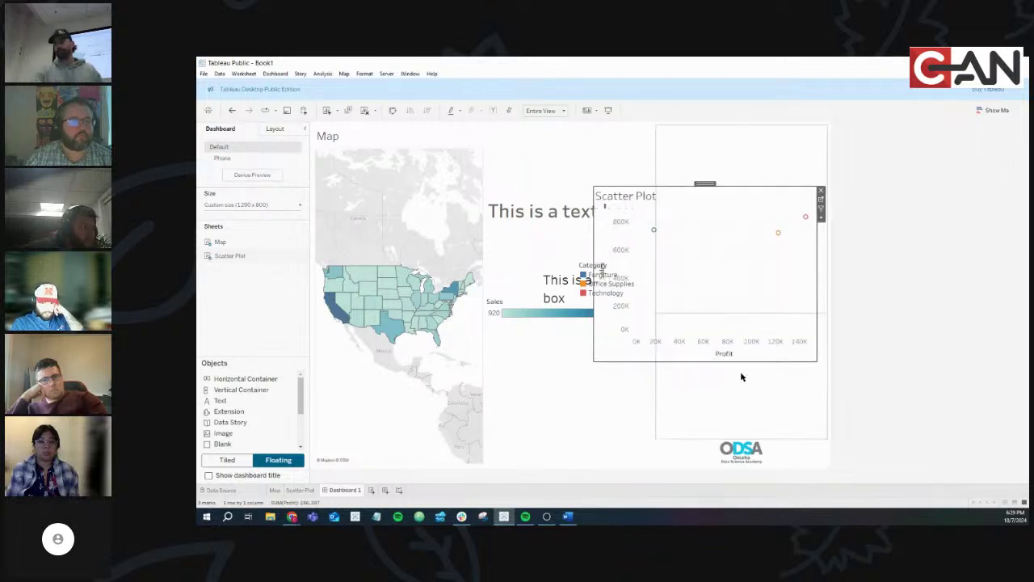
left_click_drag(740, 361, 741, 407)
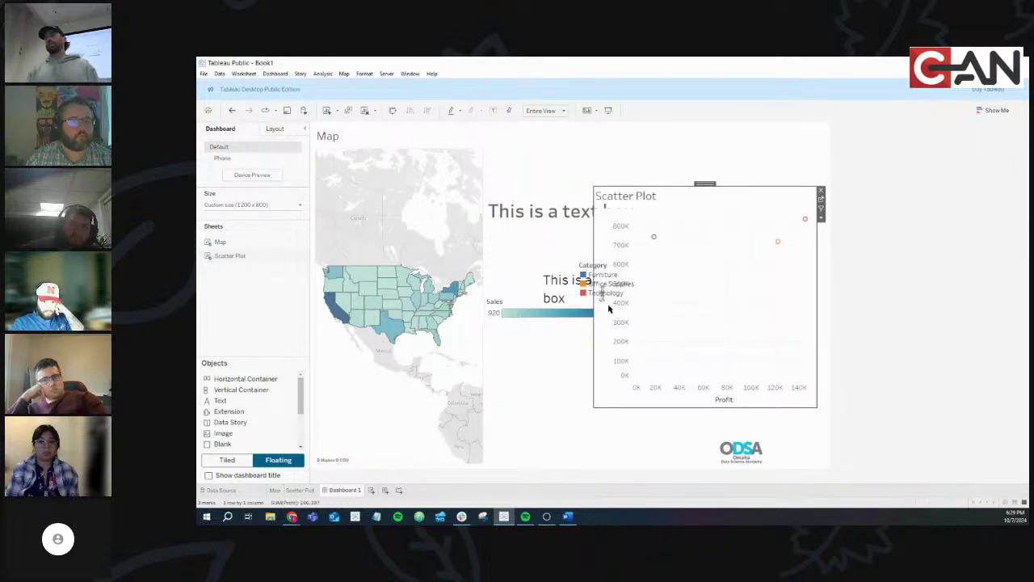
left_click_drag(593, 324, 512, 328)
Move the floating Category legend over the map's right edge
left_click(617, 273)
left_click_drag(608, 258, 462, 206)
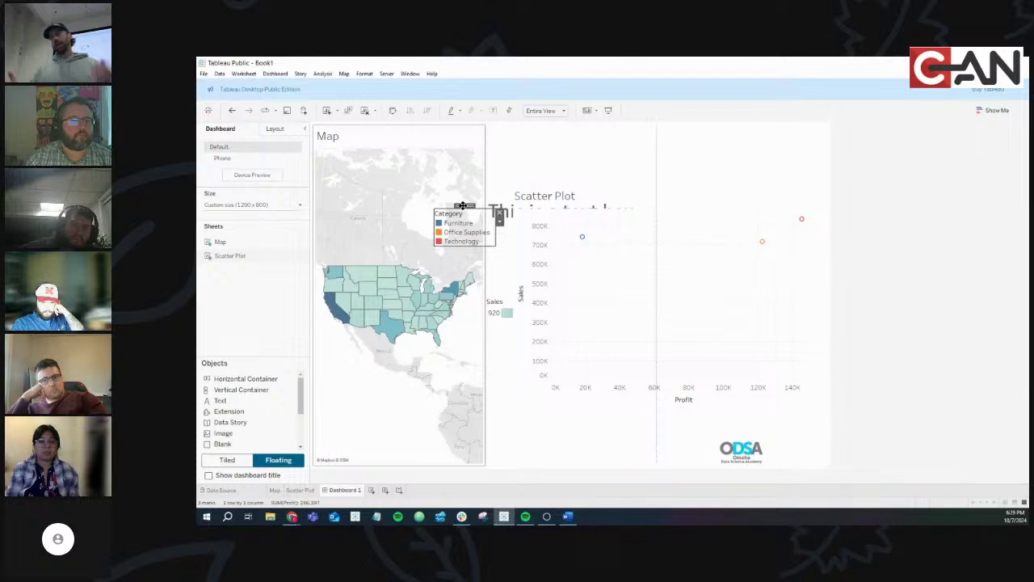
left_click_drag(462, 205, 462, 205)
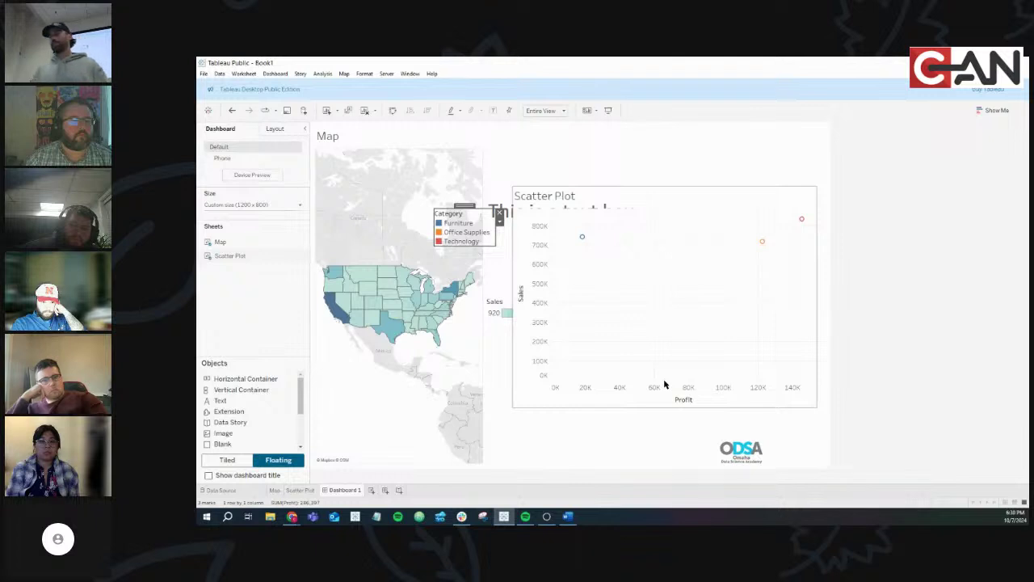
left_click(882, 434)
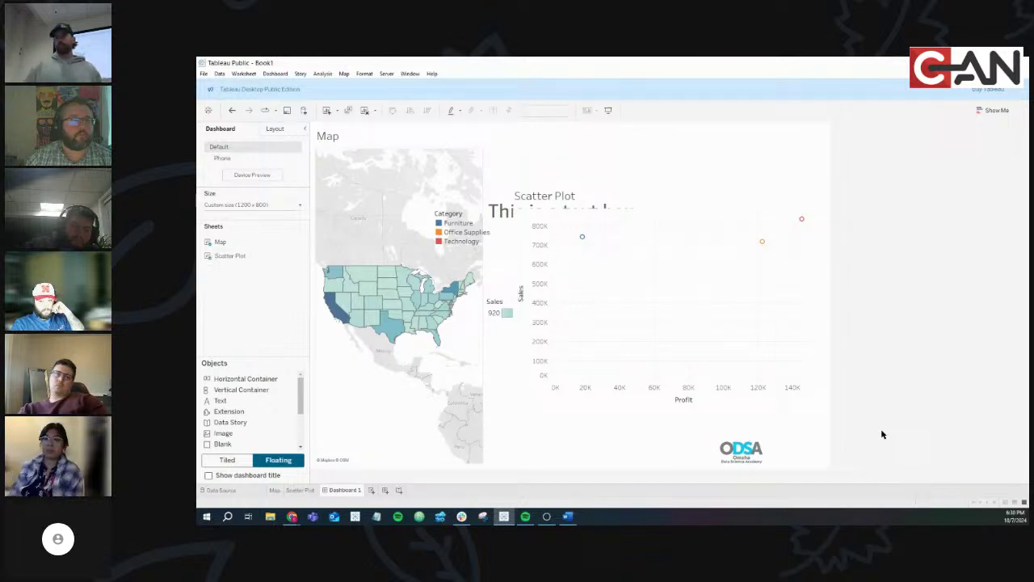
Switch placement to tiled and back to floating, then turn on the dashboard title
left_click(238, 463)
left_click(273, 462)
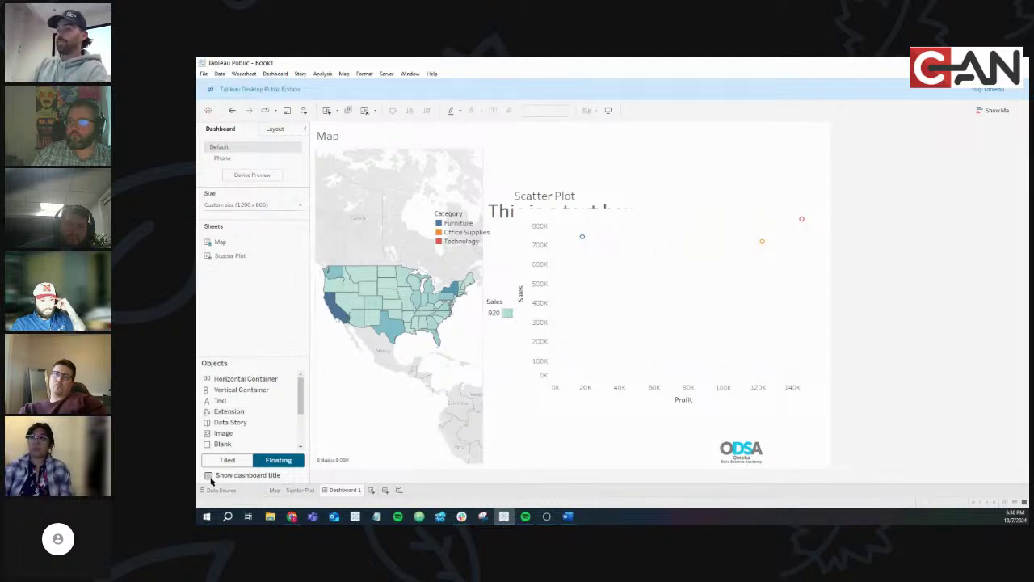
left_click(208, 475)
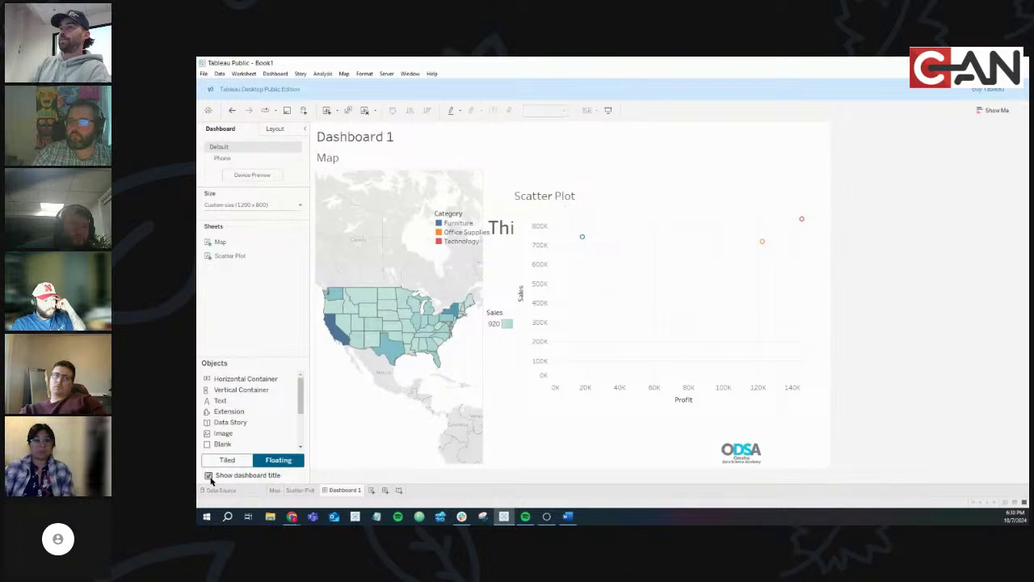
left_click(208, 475)
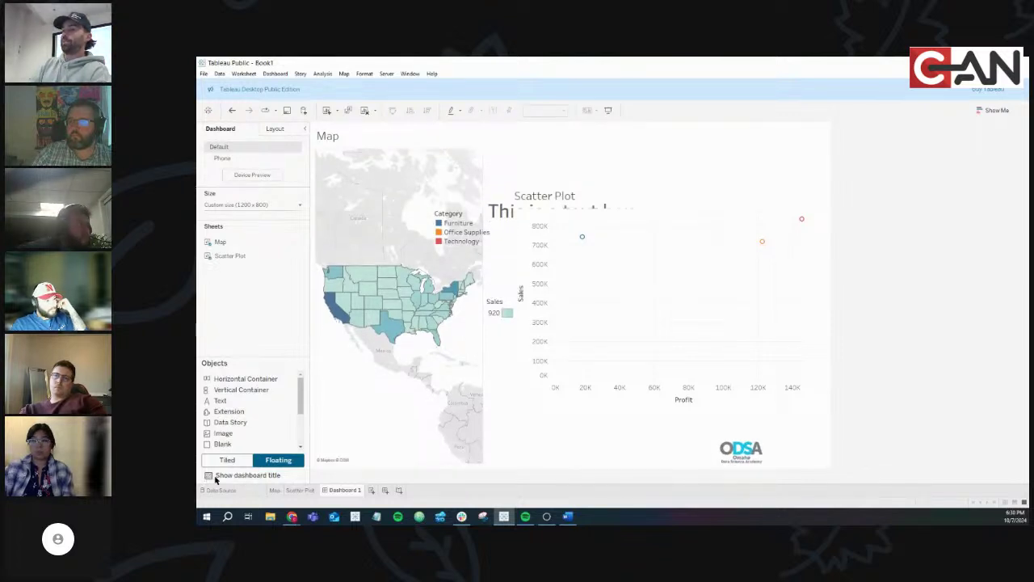
left_click(208, 476)
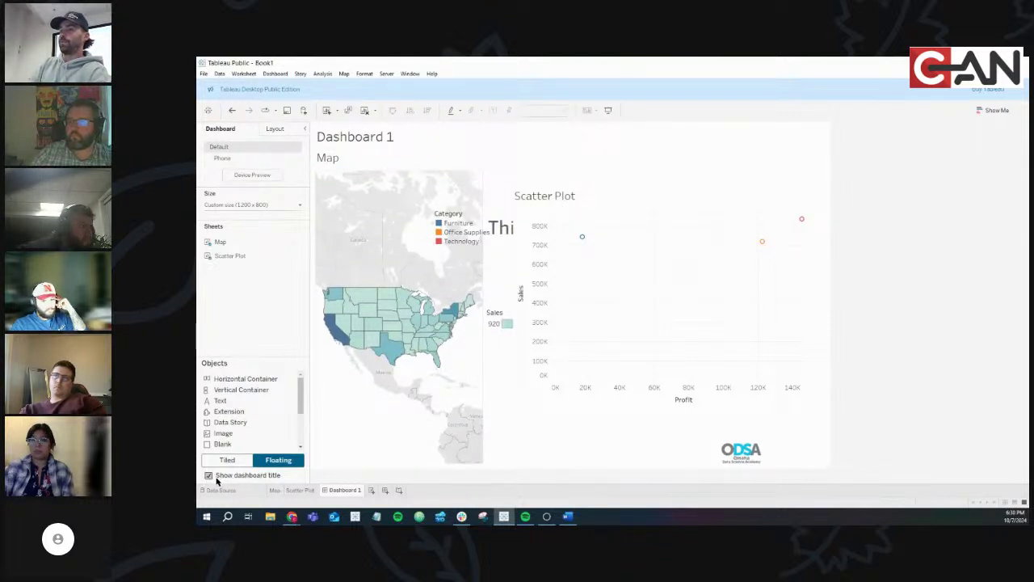
left_click(209, 476)
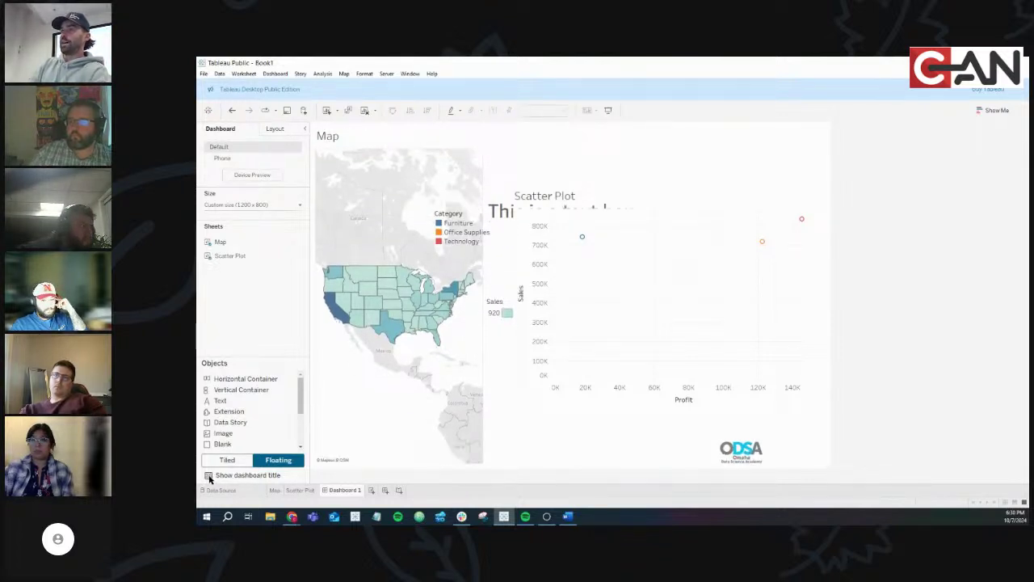
left_click(274, 73)
left_click(288, 149)
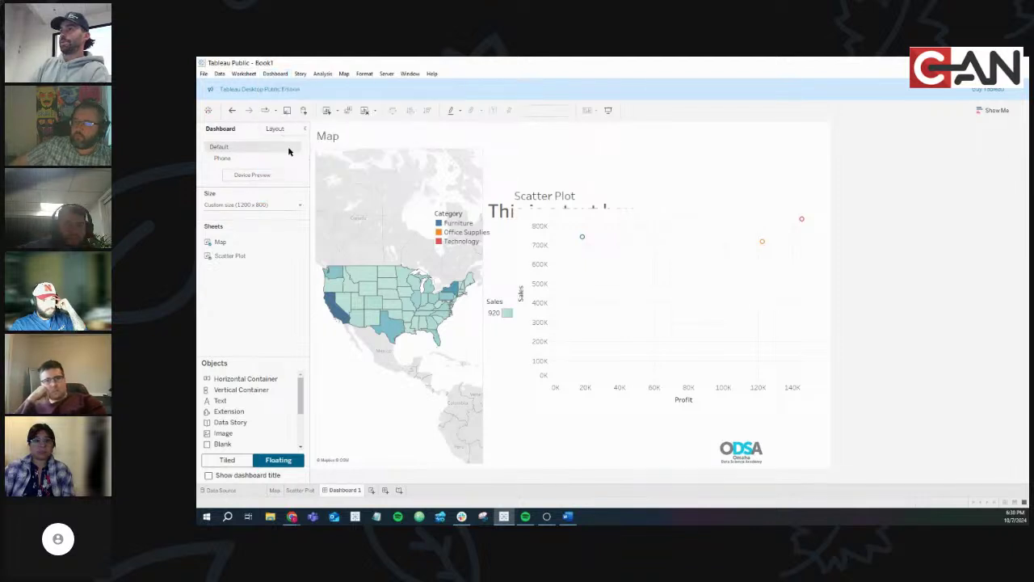
Toggle Show dashboard title repeatedly, leaving the 'Dashboard 1' title shown above the map
left_click(208, 475)
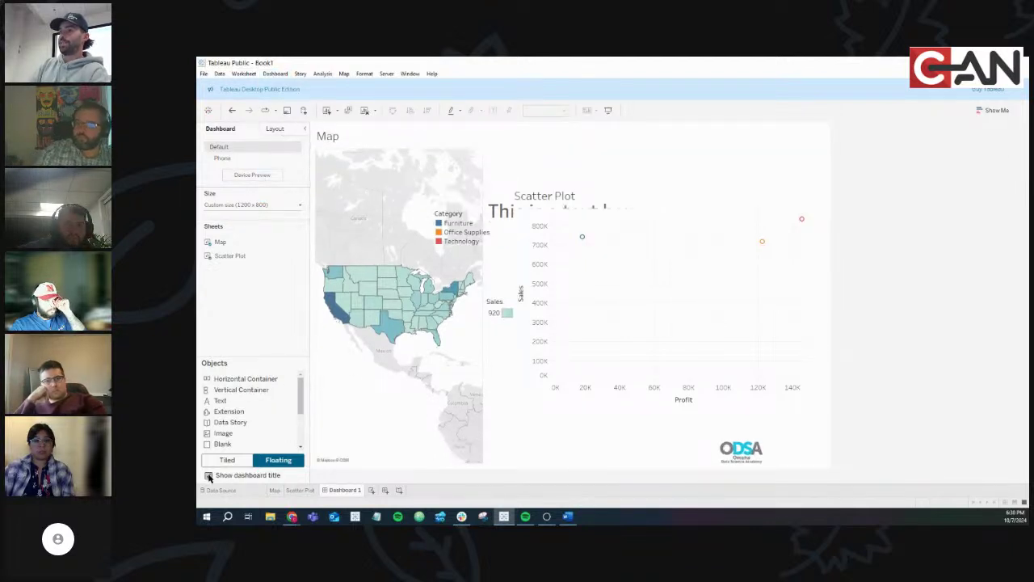
left_click(208, 476)
left_click(208, 475)
left_click(208, 476)
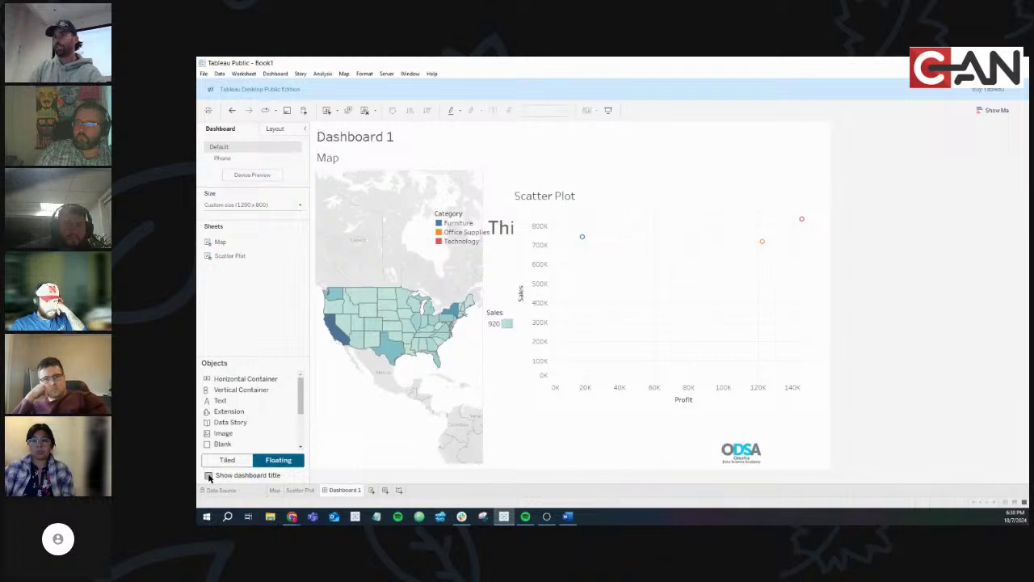
left_click(209, 475)
left_click(209, 476)
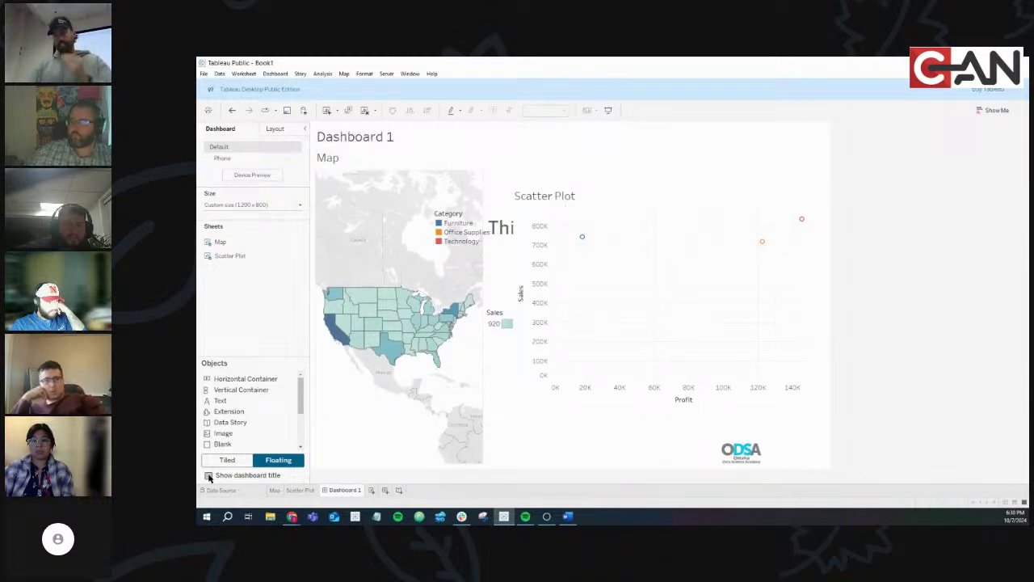
scroll(269, 414, "down", 5)
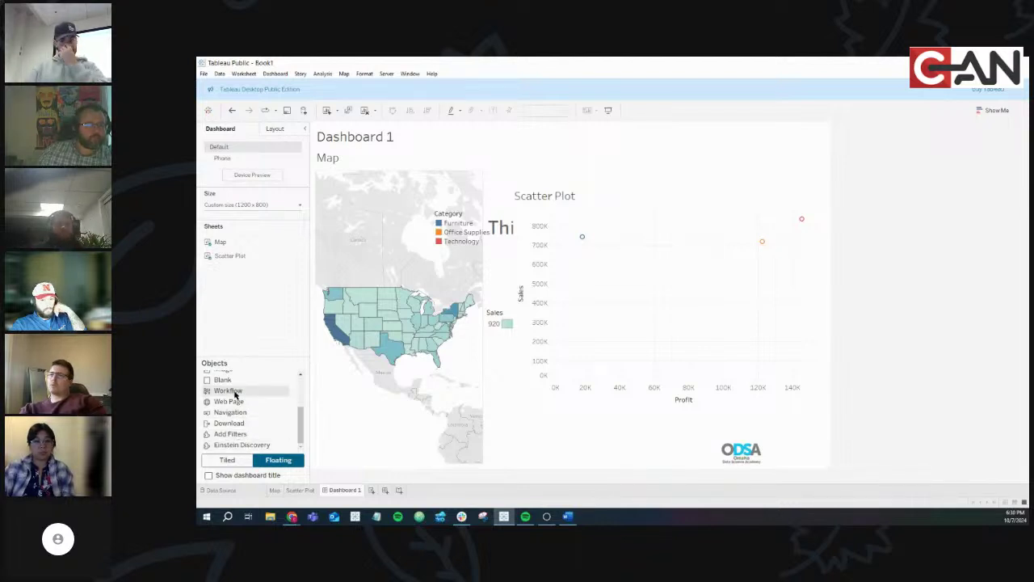
scroll(233, 392, "up", 5)
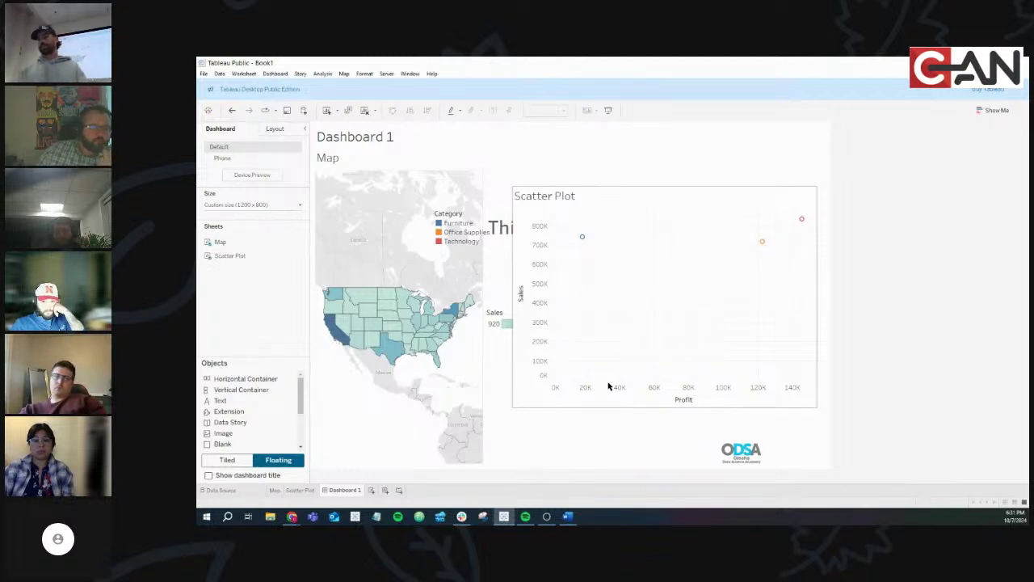
Delete Dashboard 1 and create a new blank dashboard
right_click(349, 490)
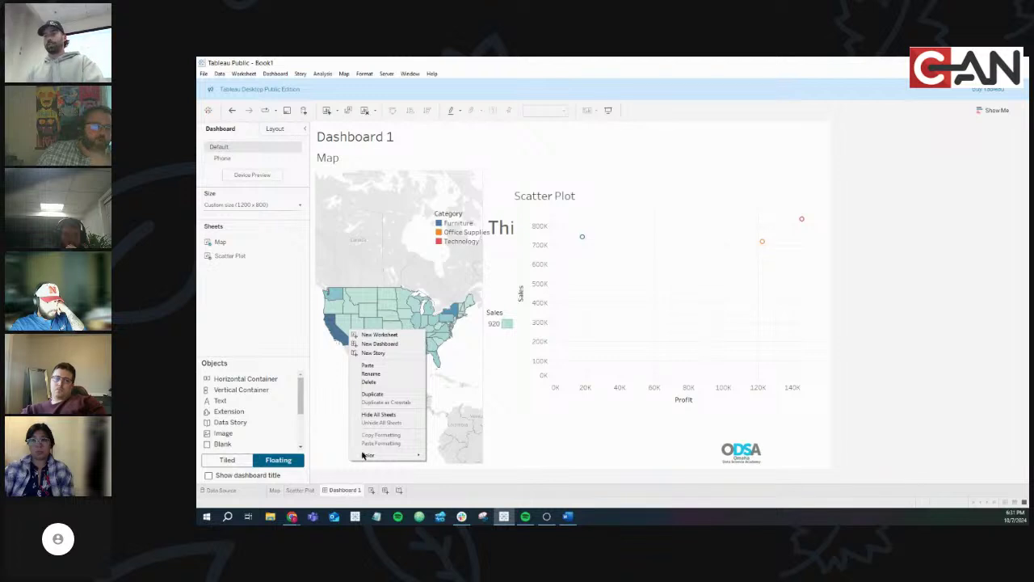
left_click(373, 382)
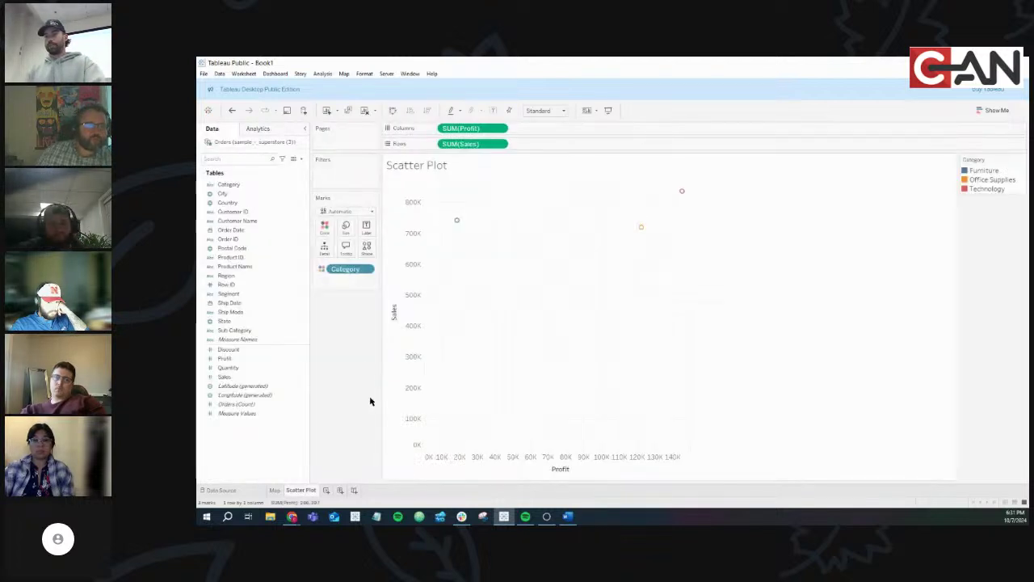
left_click(340, 490)
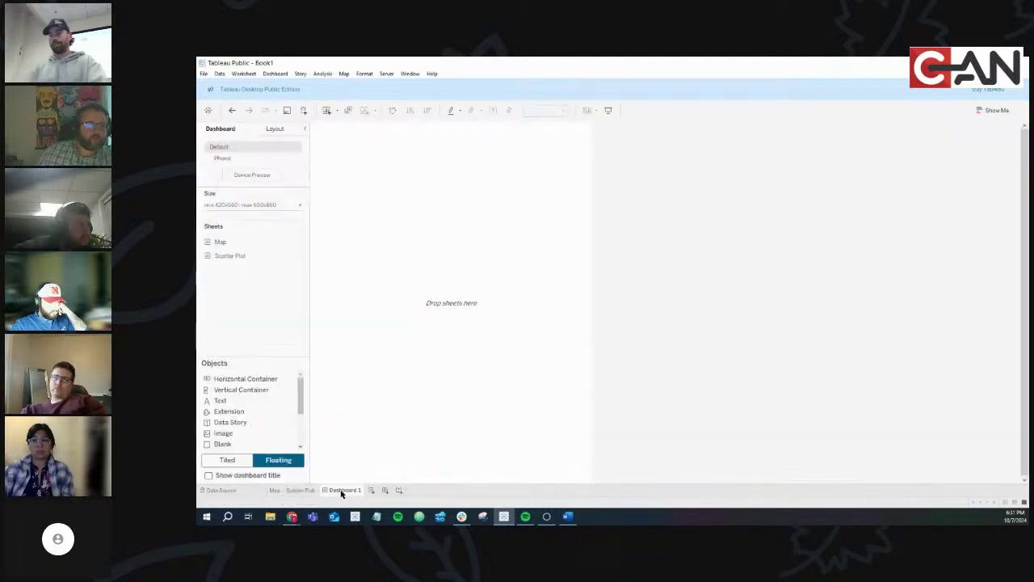
Give the new dashboard a fixed custom size of 1220 x 760 px
left_click(235, 207)
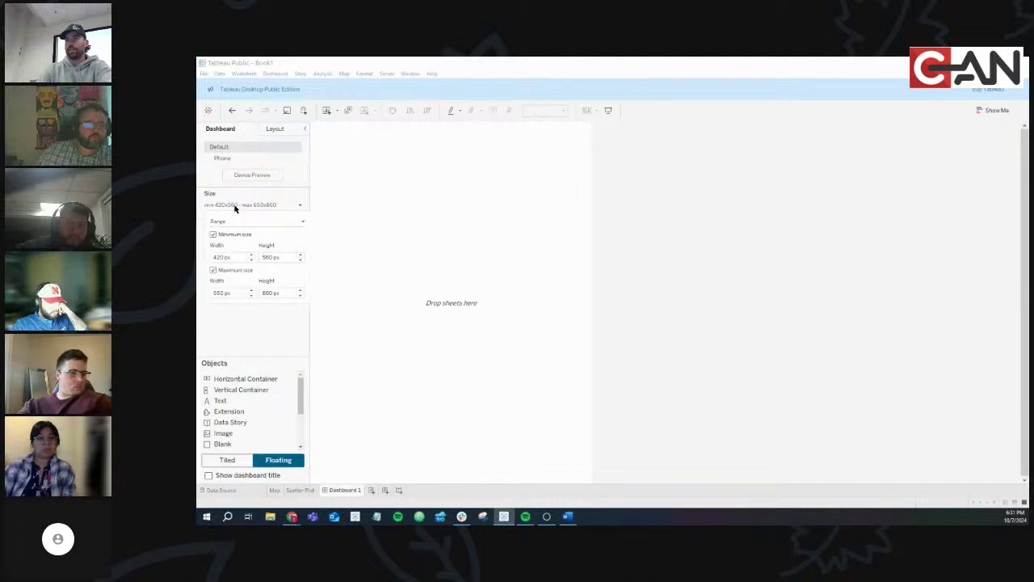
left_click(238, 223)
left_click(238, 233)
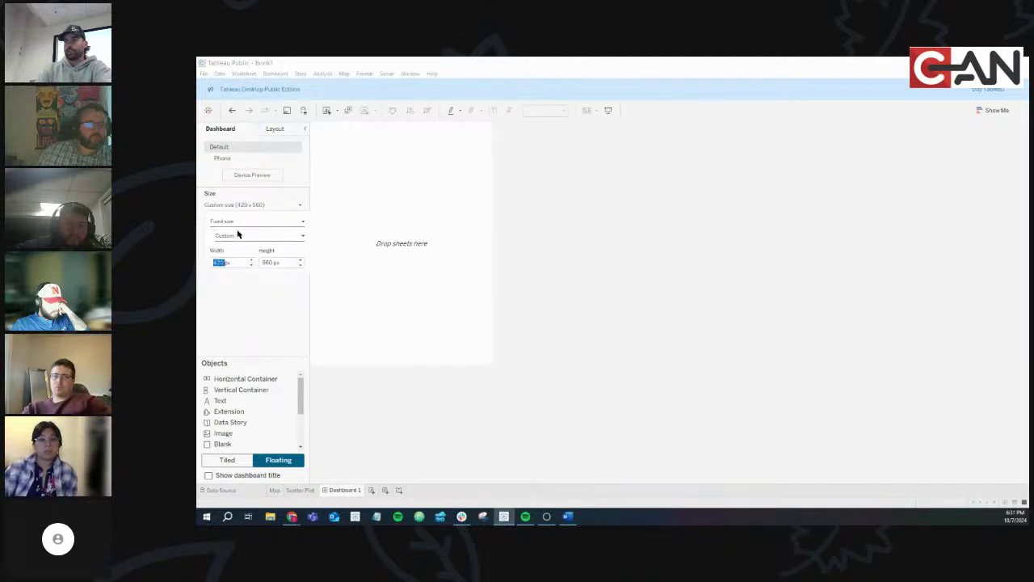
type("1220")
key("Return")
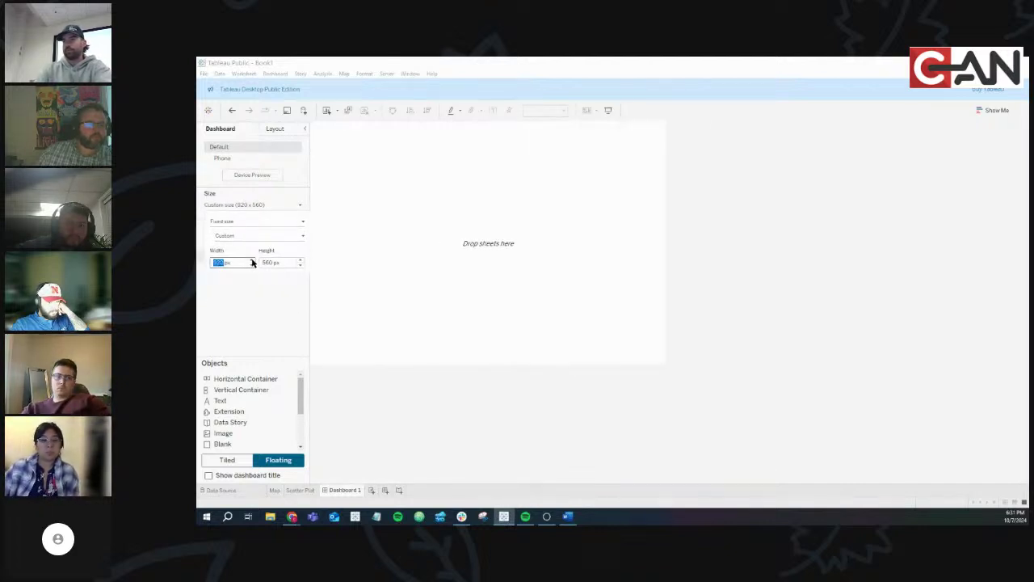
double_click(296, 263)
type("860")
key("Return")
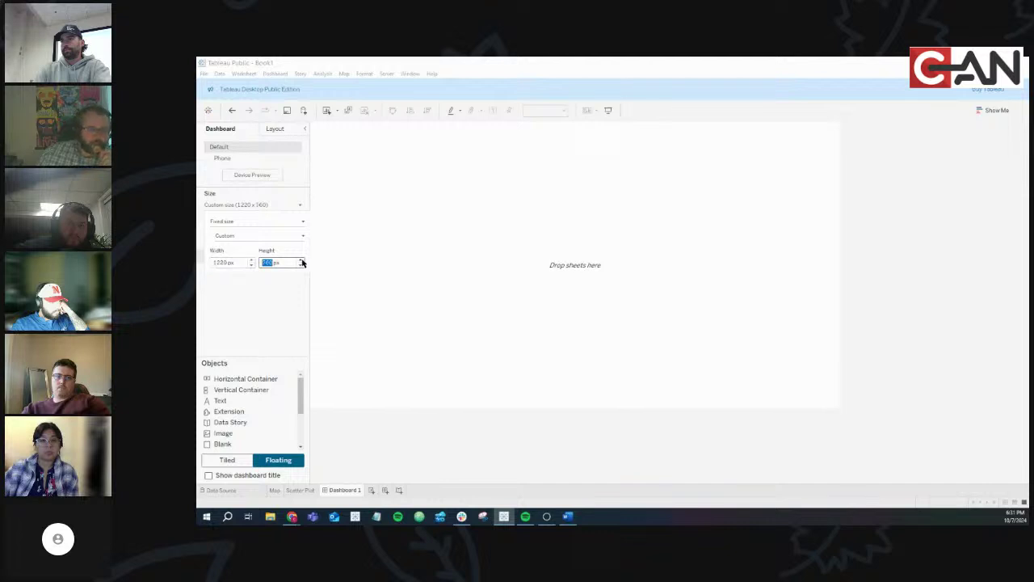
type("760")
key("Return")
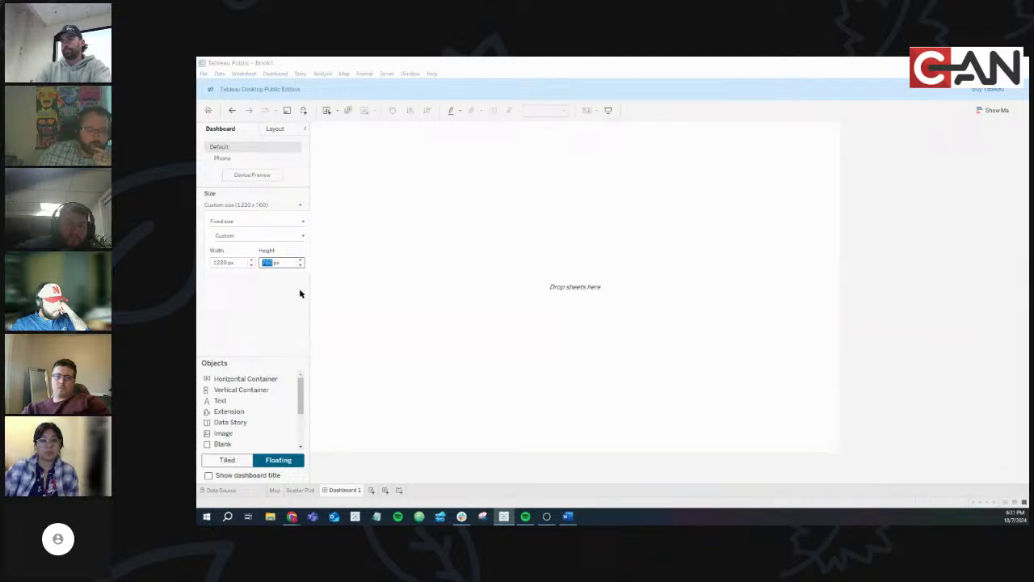
left_click(248, 323)
left_click_drag(226, 241, 249, 240)
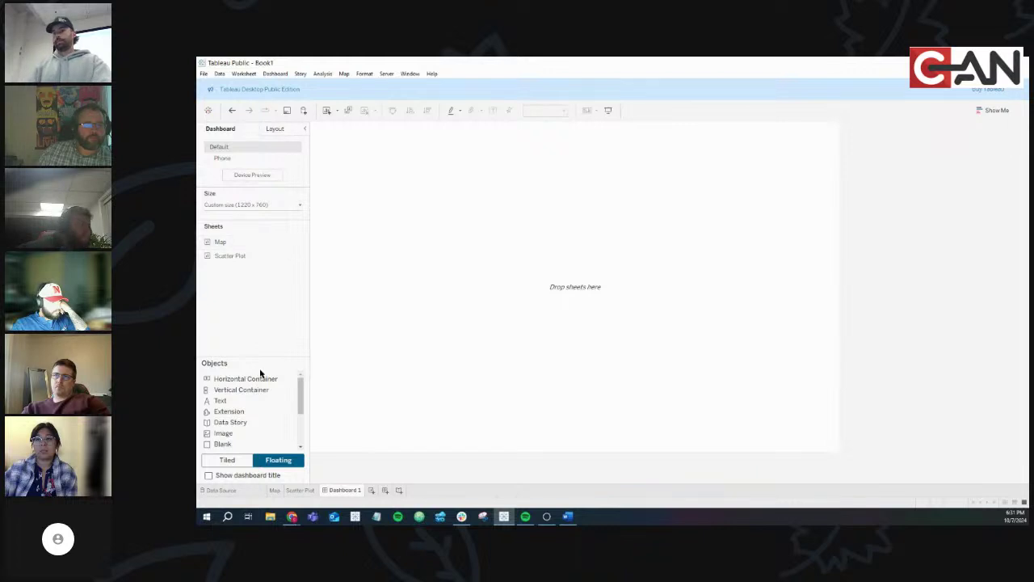
Switch to tiled placement and tile the Scatter Plot on the right half beside the Map
left_click(229, 459)
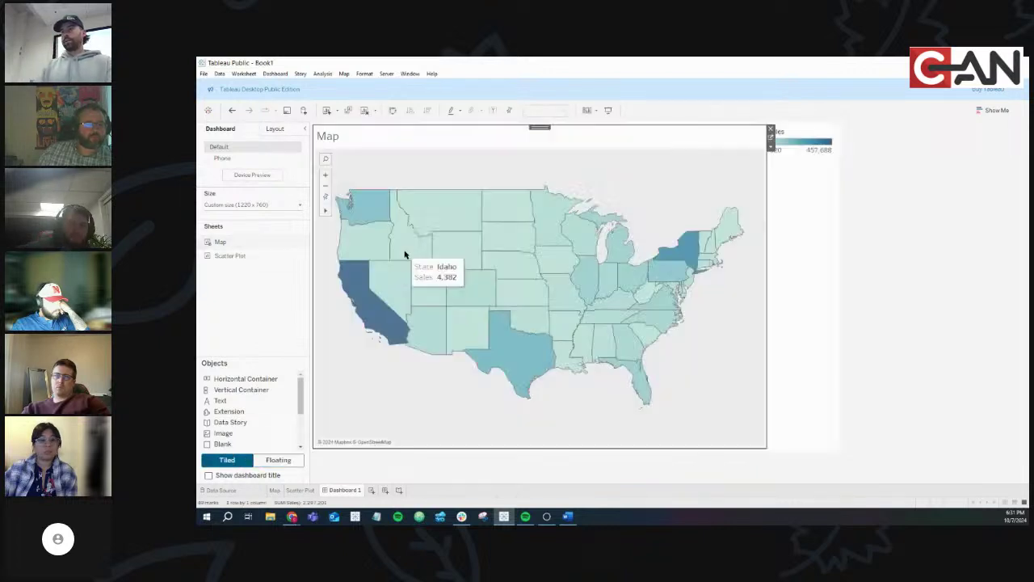
left_click_drag(247, 255, 708, 296)
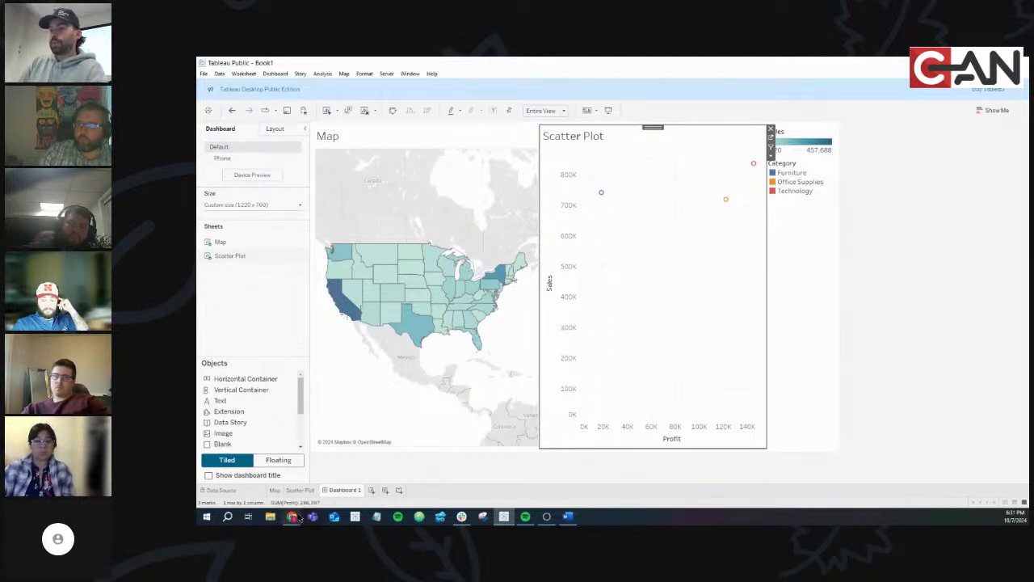
mouse_move(294, 520)
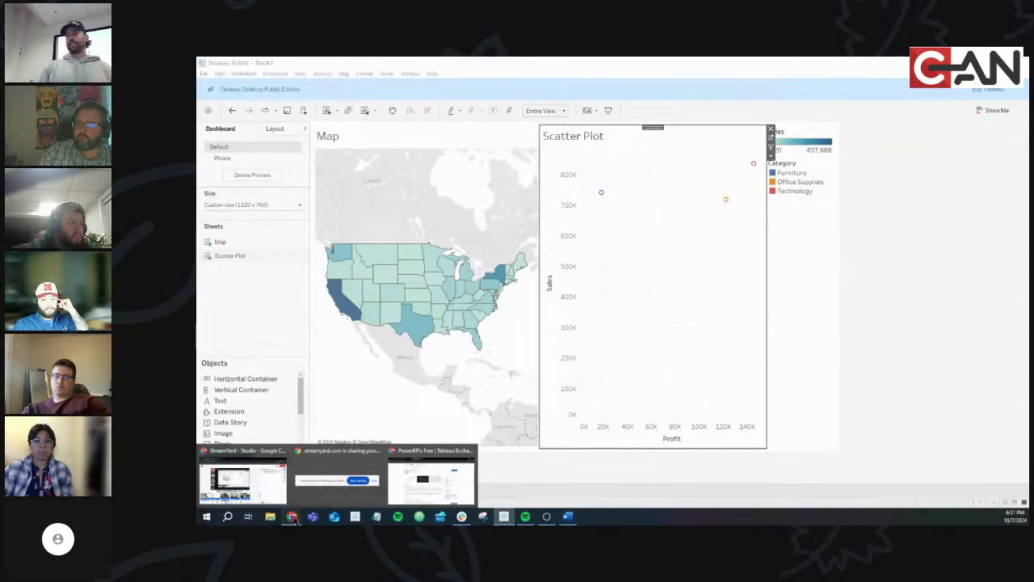
left_click(459, 480)
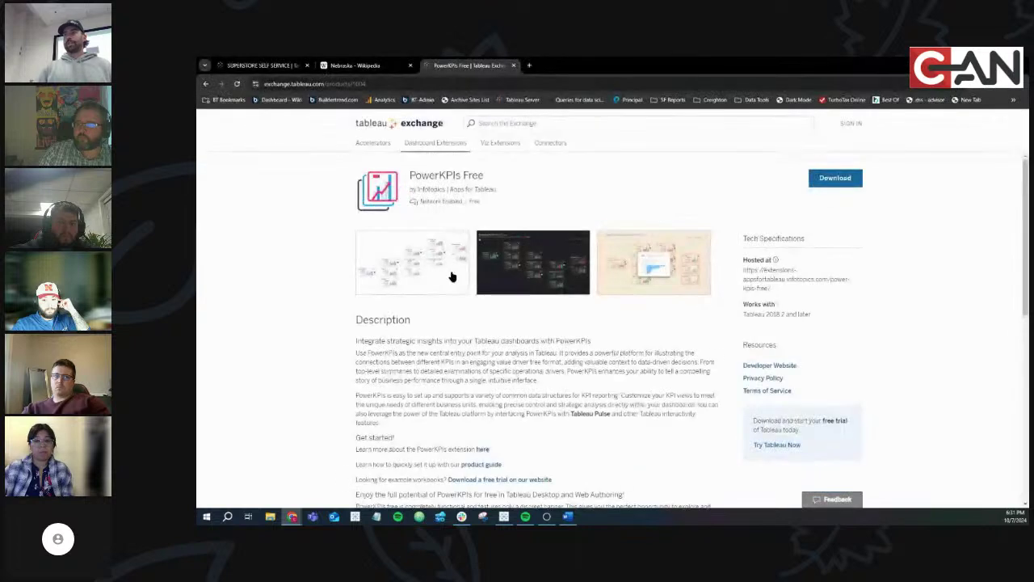
left_click(282, 66)
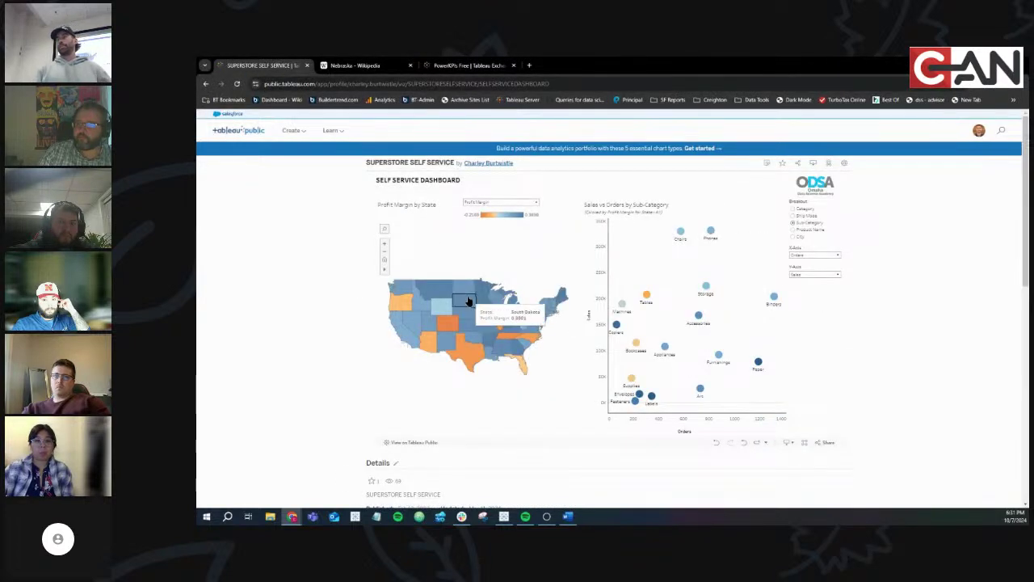
left_click(463, 302)
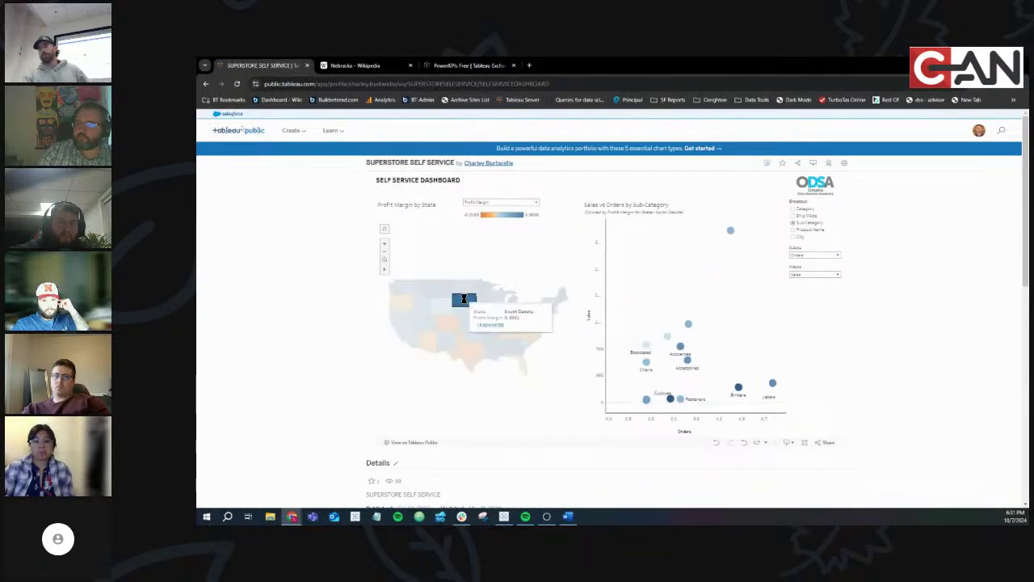
left_click(464, 303)
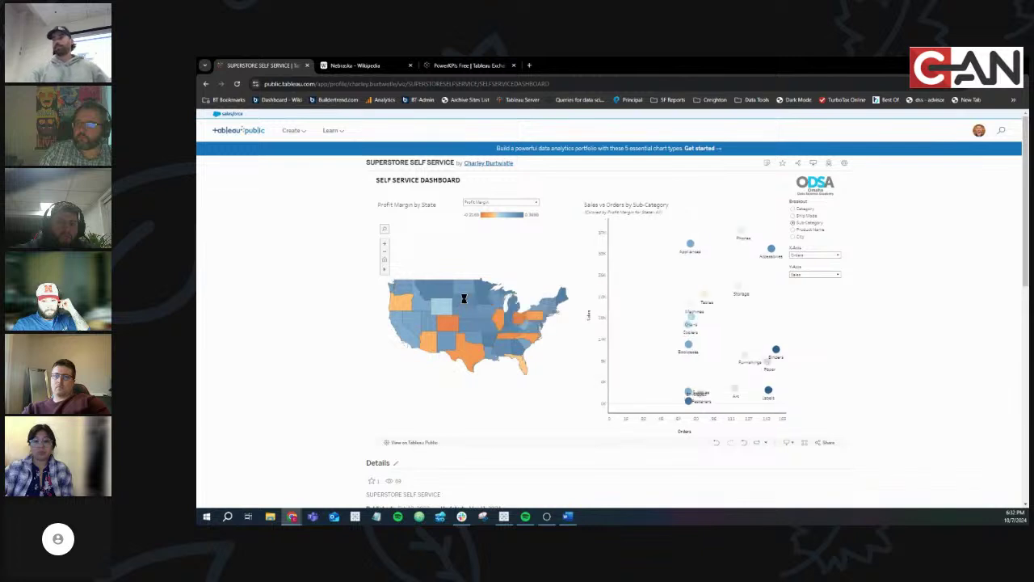
left_click(470, 304)
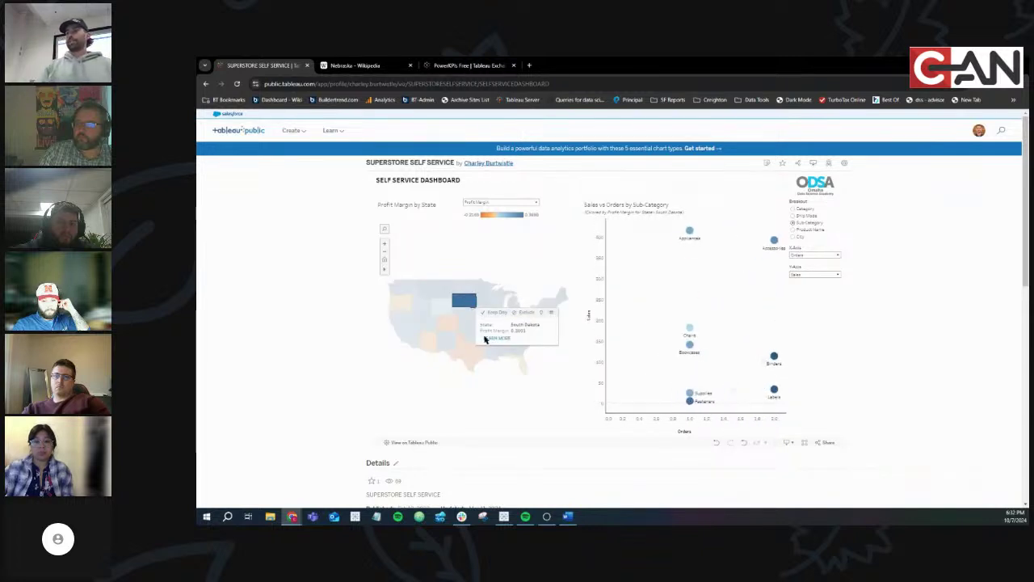
left_click(551, 406)
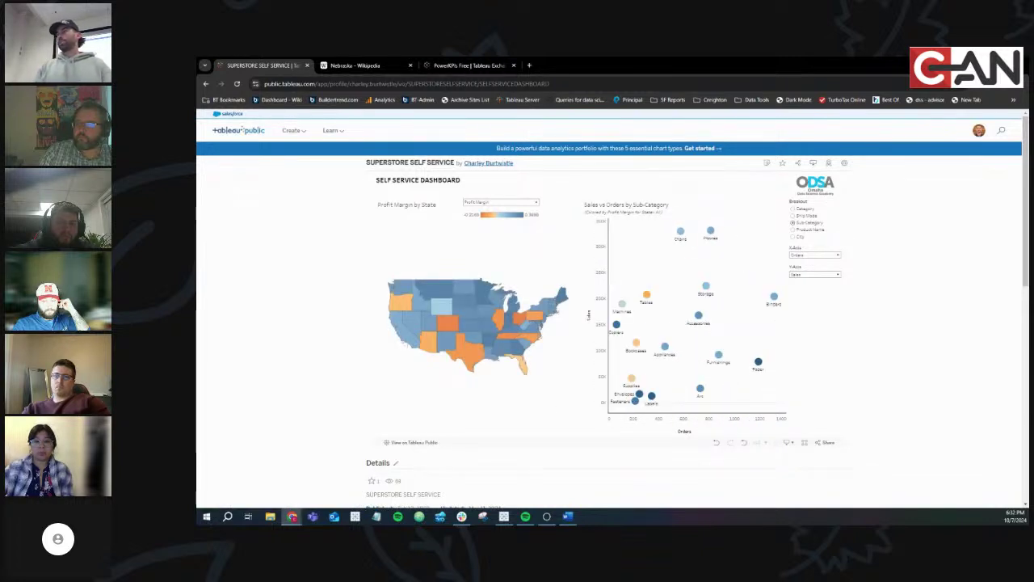
key("alt+Tab")
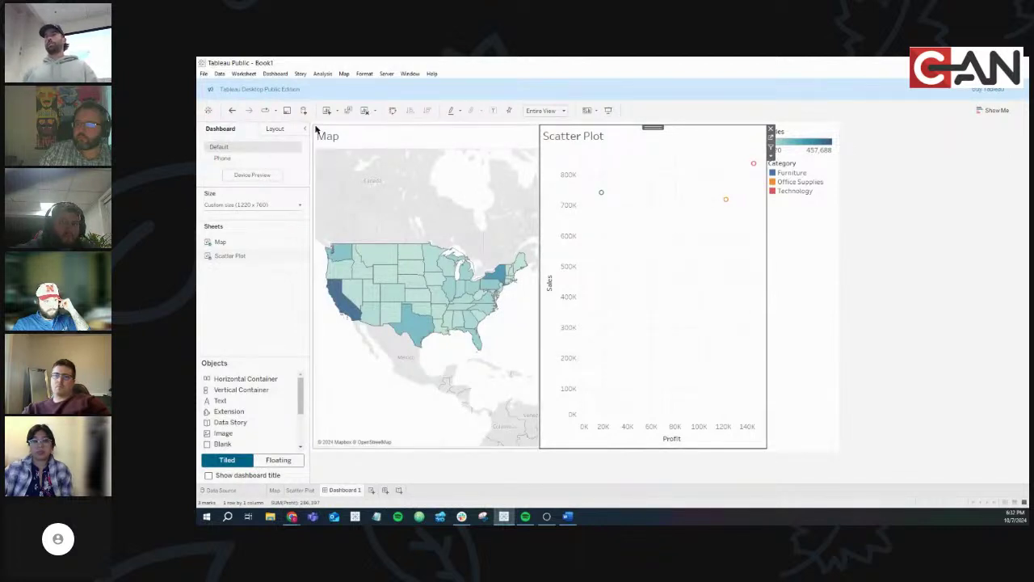
Open Dashboard > Actions and shift the empty Actions dialog slightly left
left_click(274, 74)
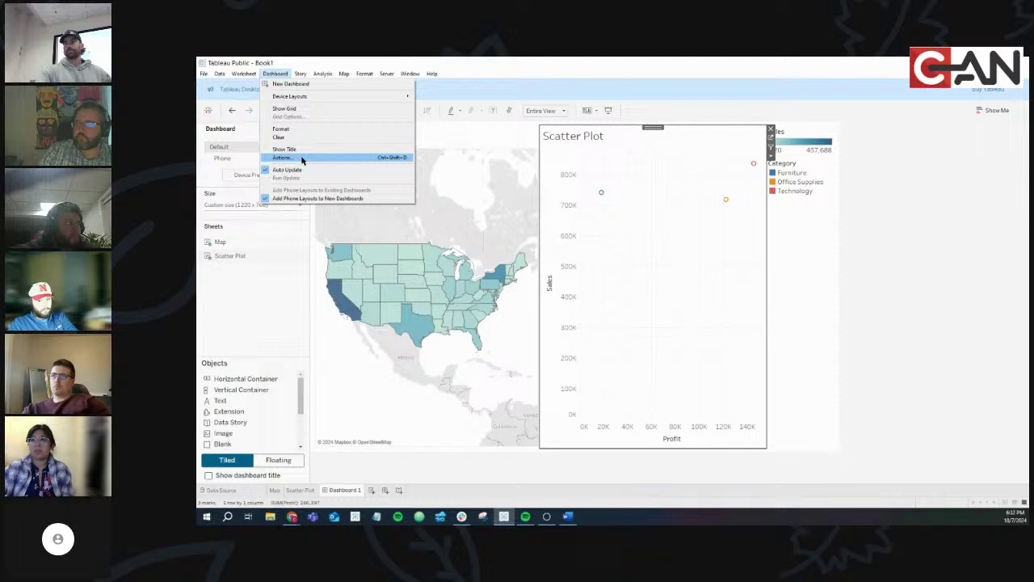
left_click(301, 159)
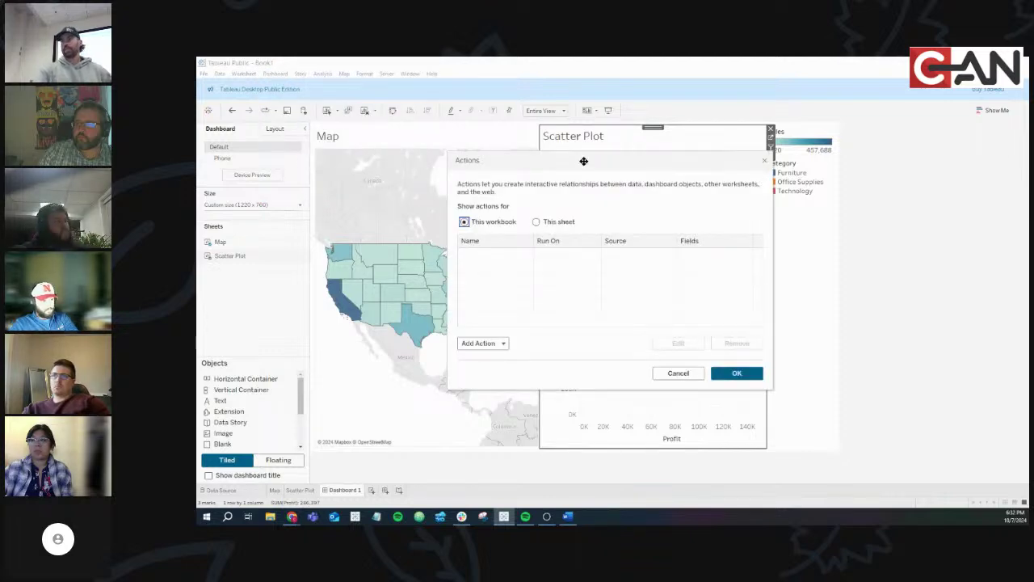
left_click_drag(582, 159, 511, 141)
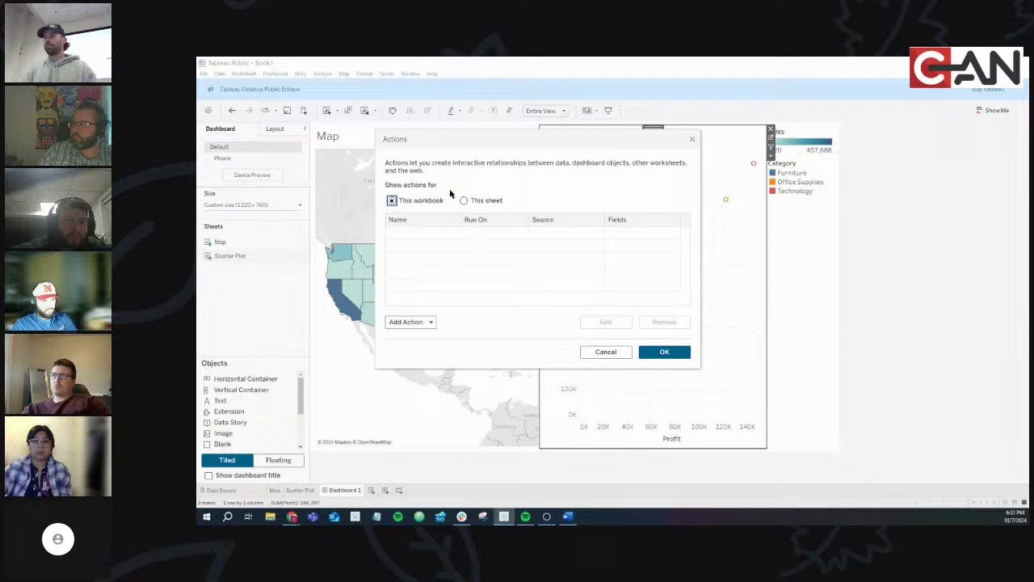
left_click(418, 323)
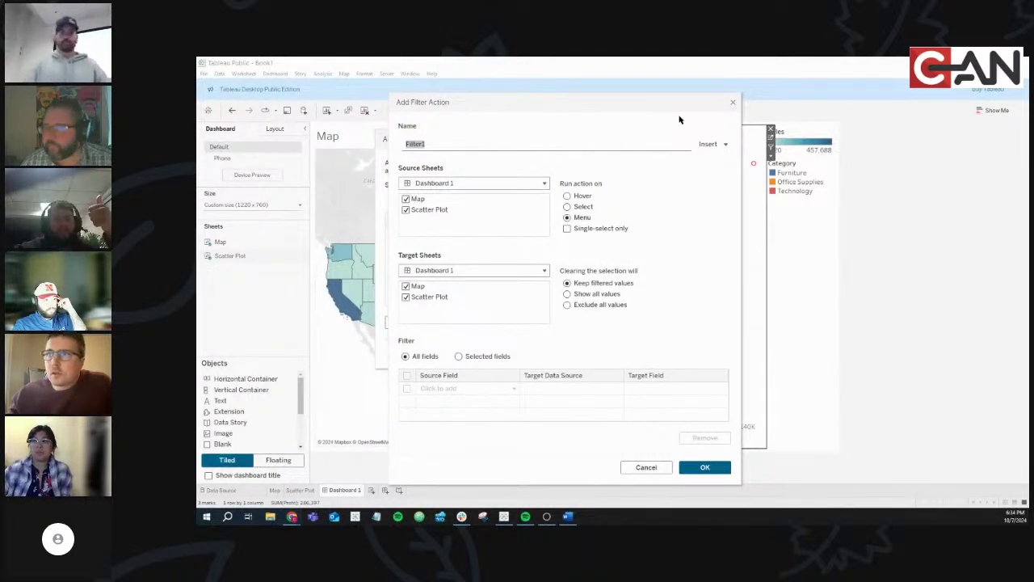
left_click(732, 103)
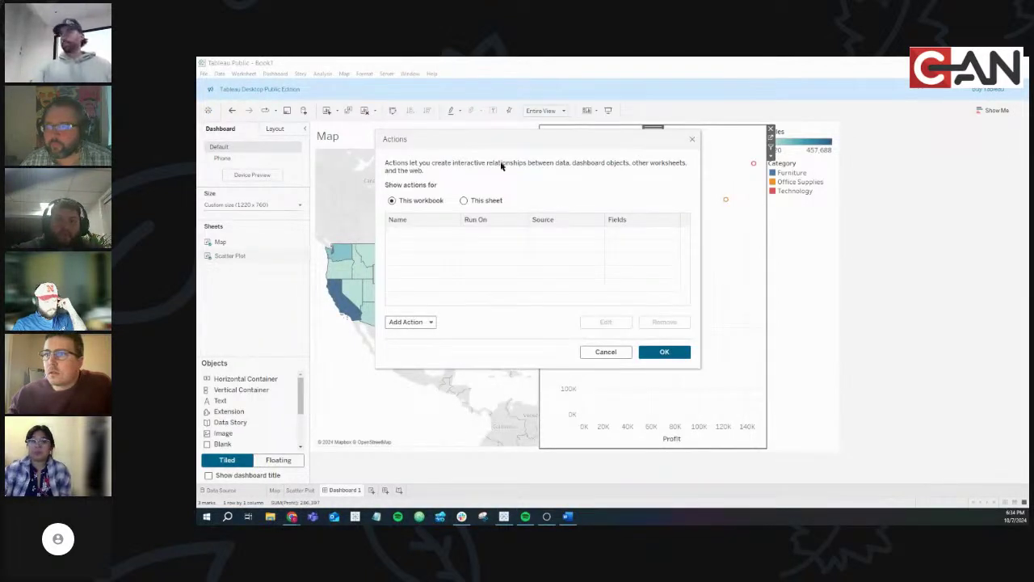
Close and reopen the Actions dialog, then start adding a new Filter action
left_click(692, 142)
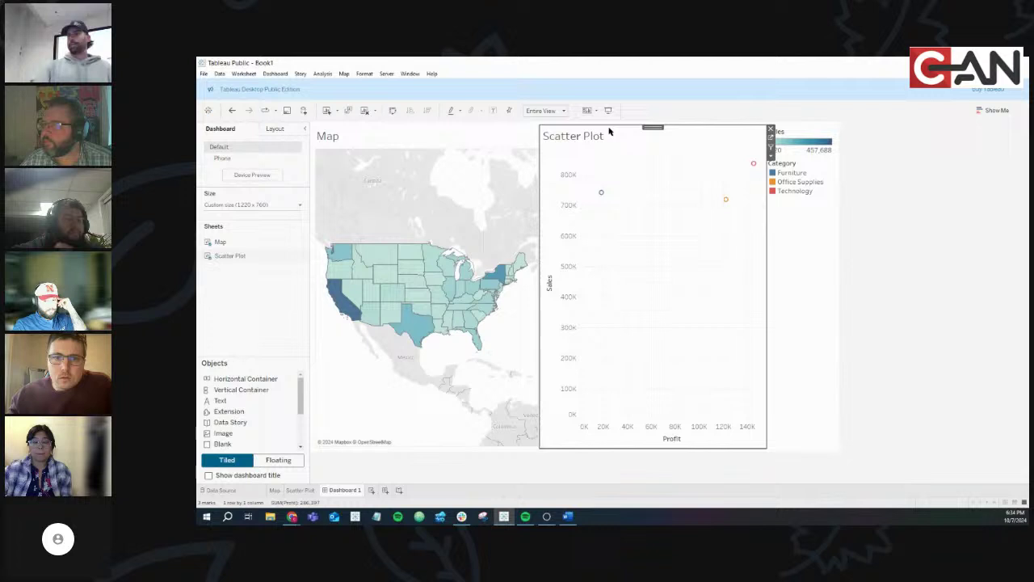
left_click(276, 74)
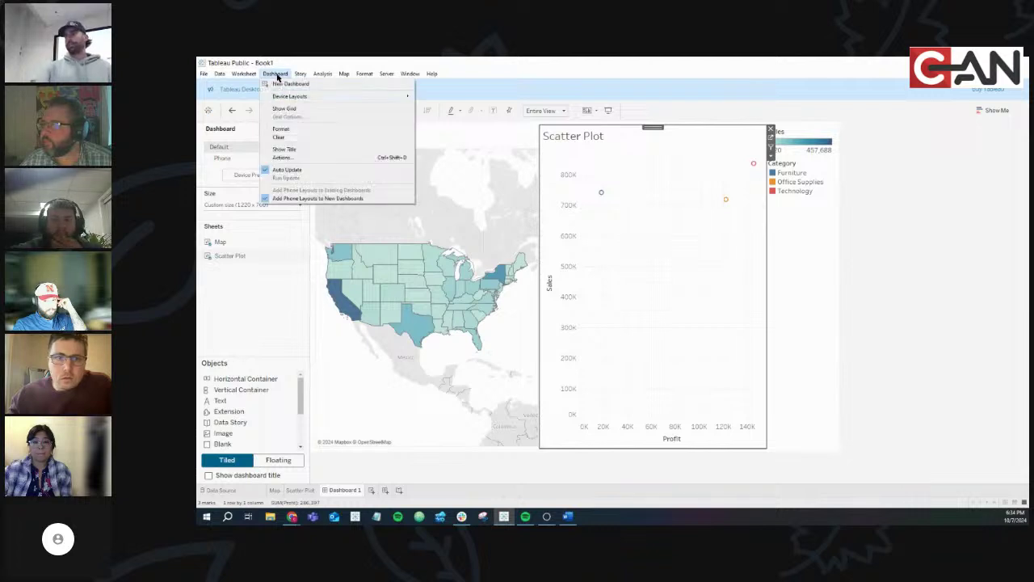
left_click(283, 157)
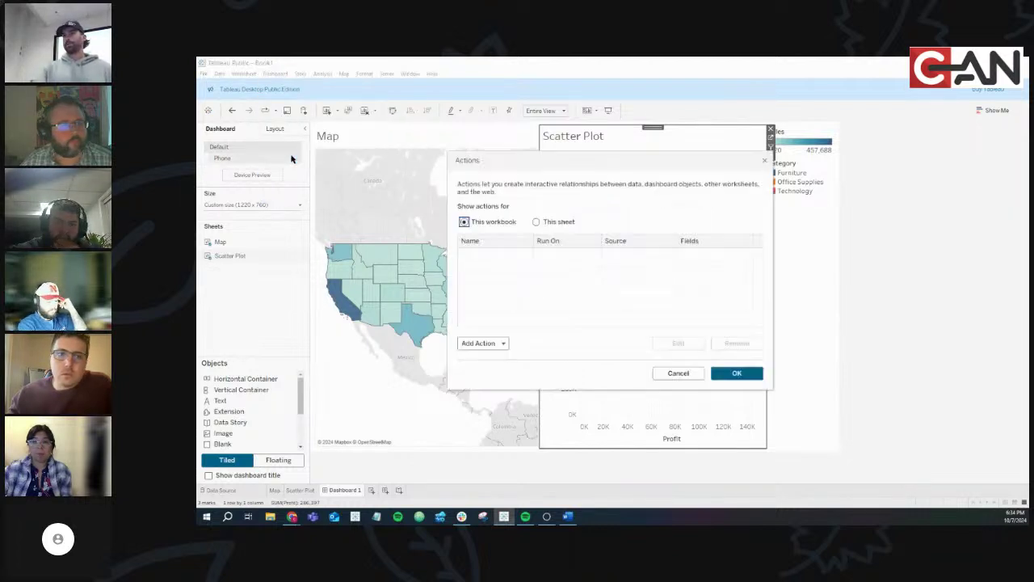
left_click(488, 349)
left_click(484, 257)
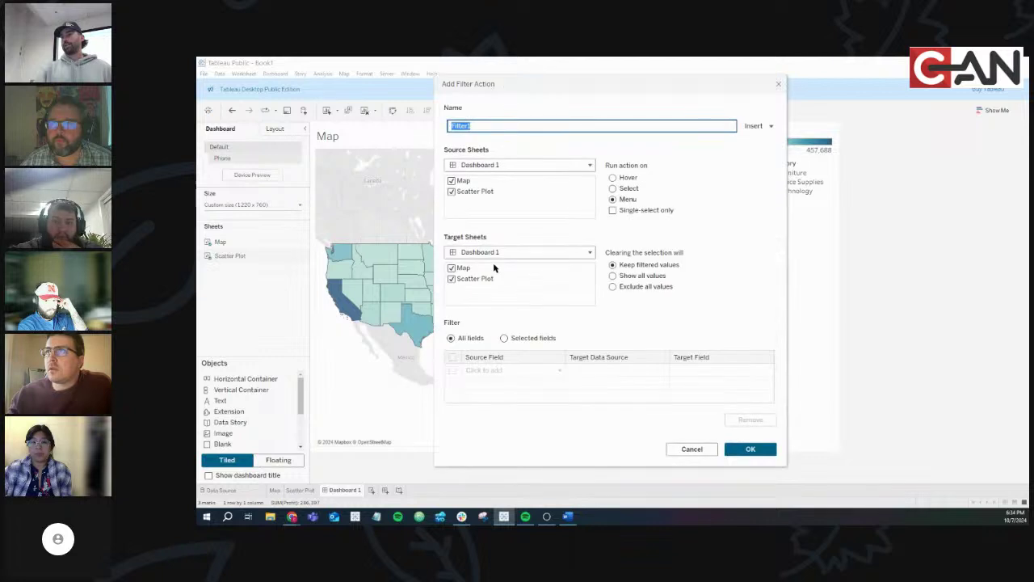
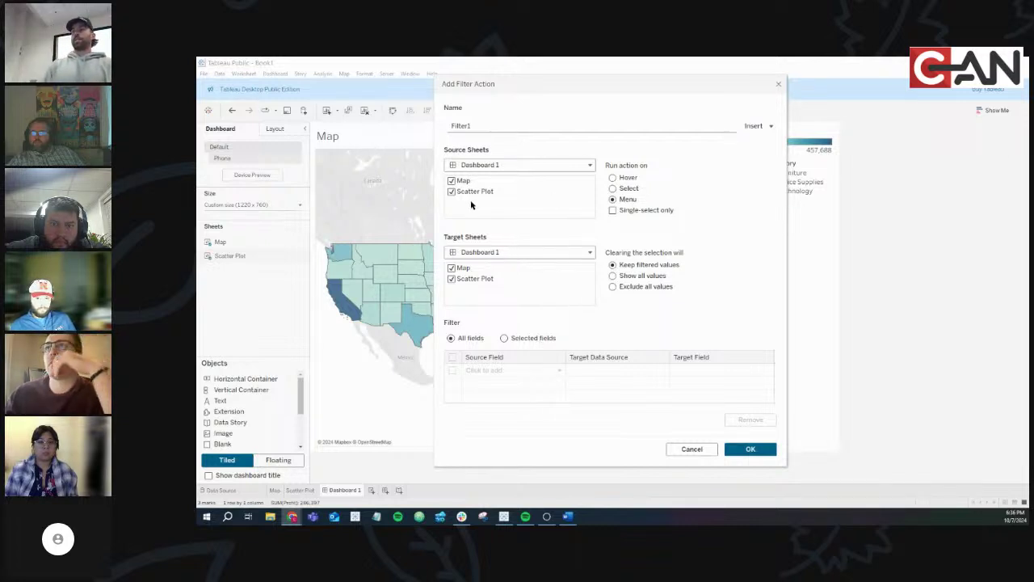
Set Filter1 to run on Select, confirm both dialogs, and pick Nebraska on the map
left_click(613, 189)
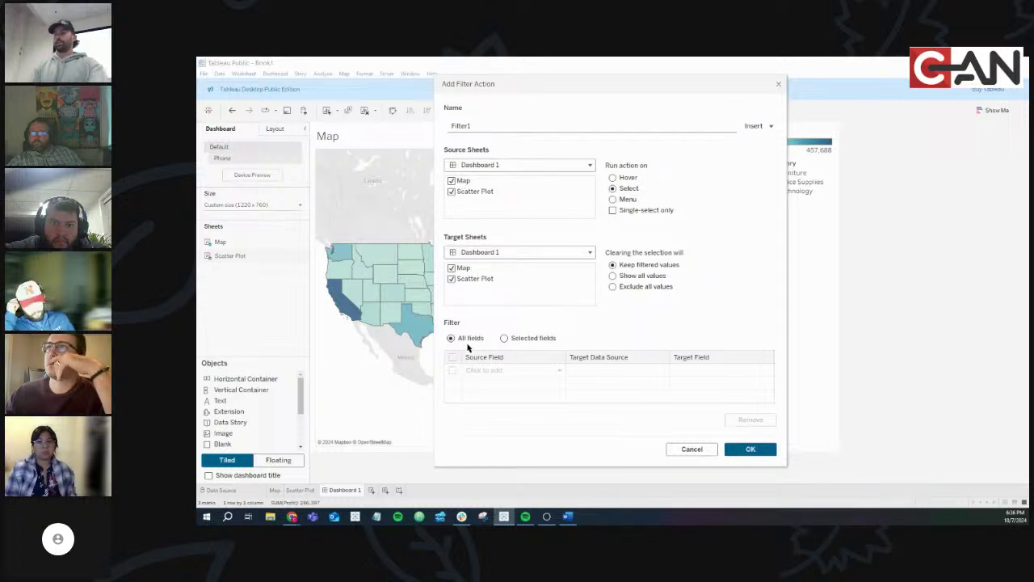
left_click(747, 448)
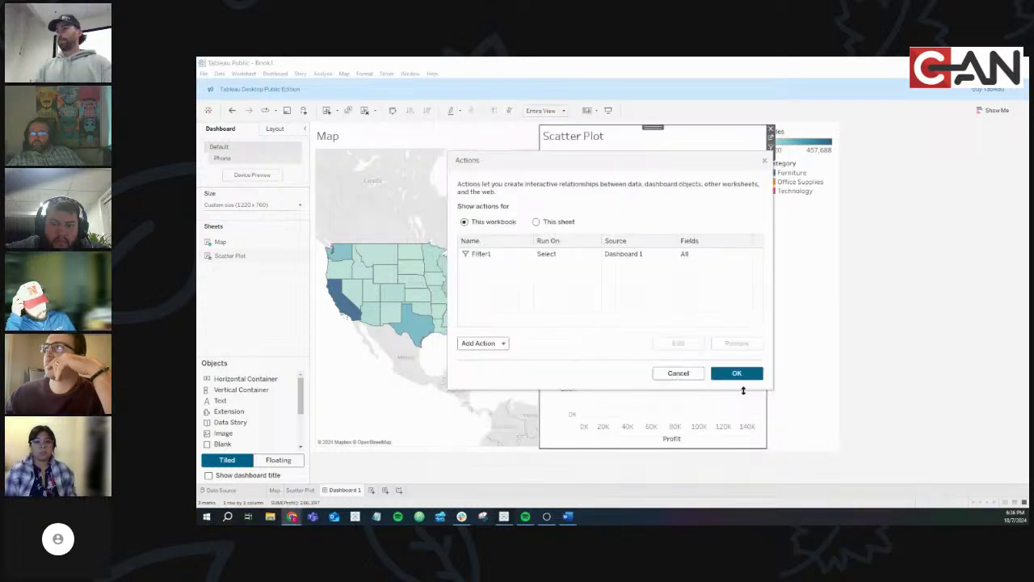
left_click(736, 373)
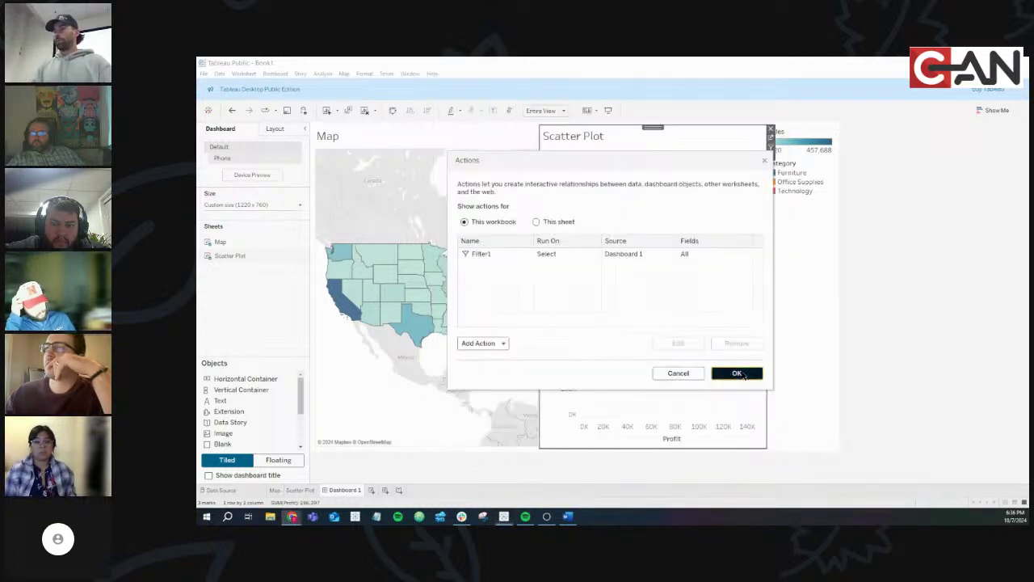
left_click(413, 282)
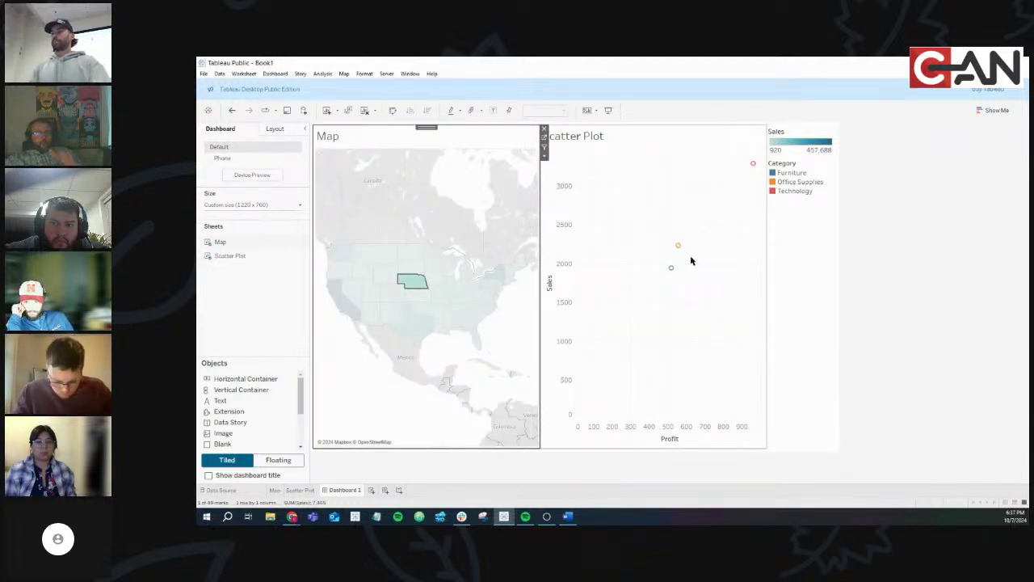
Check the Action (State) filter on the Scatter Plot sheet, then return to Dashboard 1
left_click(304, 491)
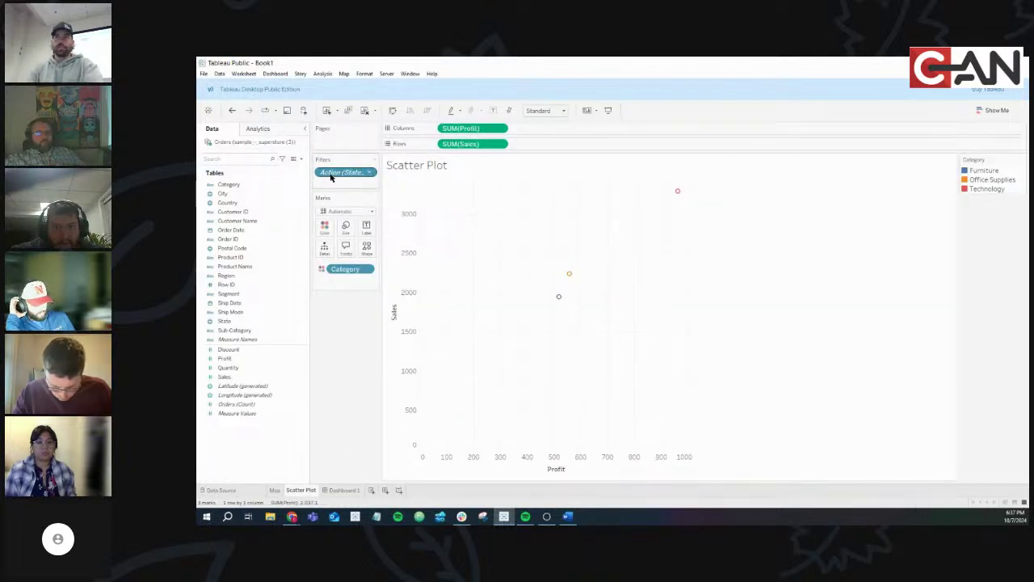
mouse_move(331, 177)
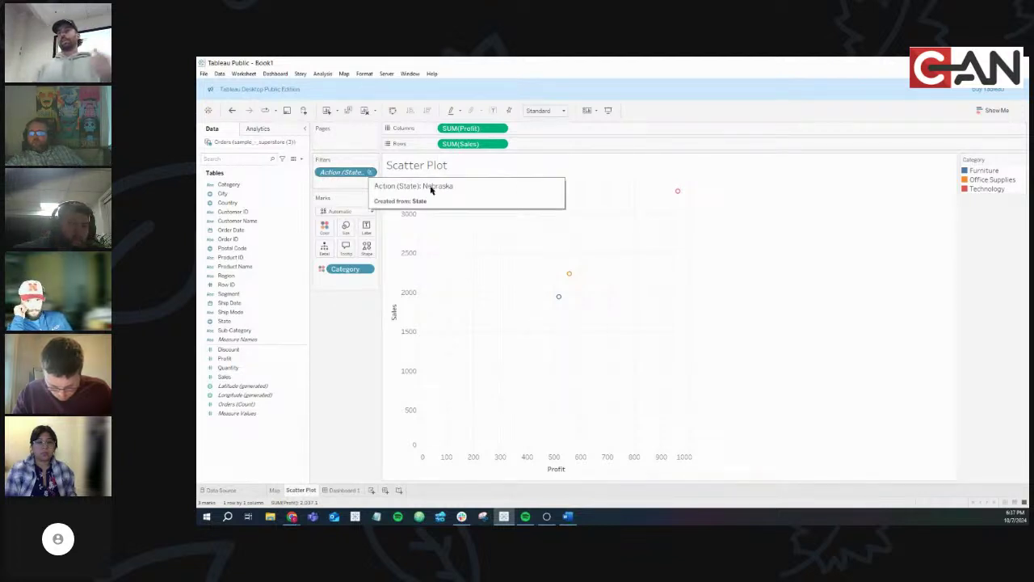
mouse_move(368, 176)
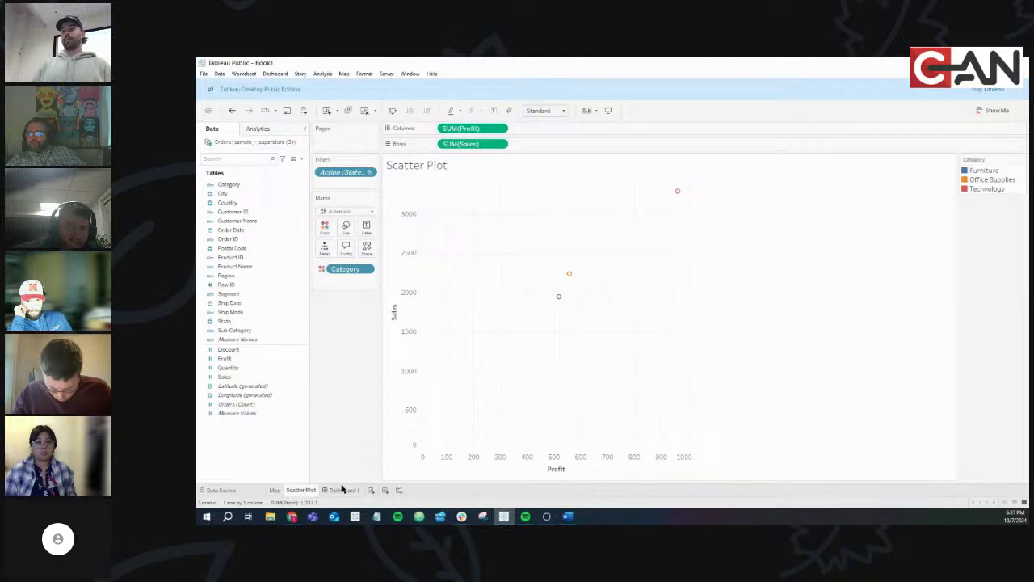
left_click(344, 489)
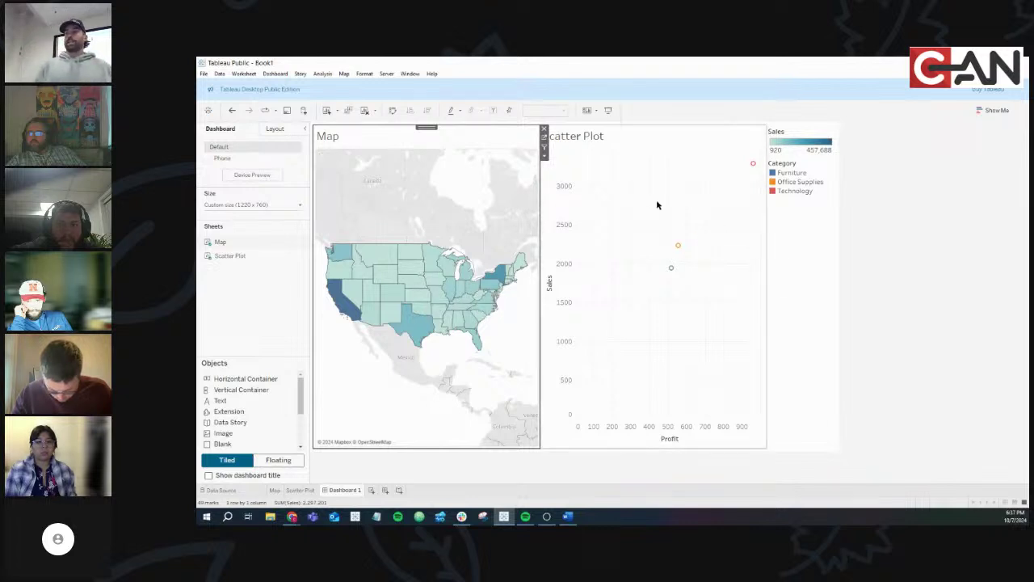
Select the red Technology point and check the Map sheet's Action (Category) filter
left_click(752, 168)
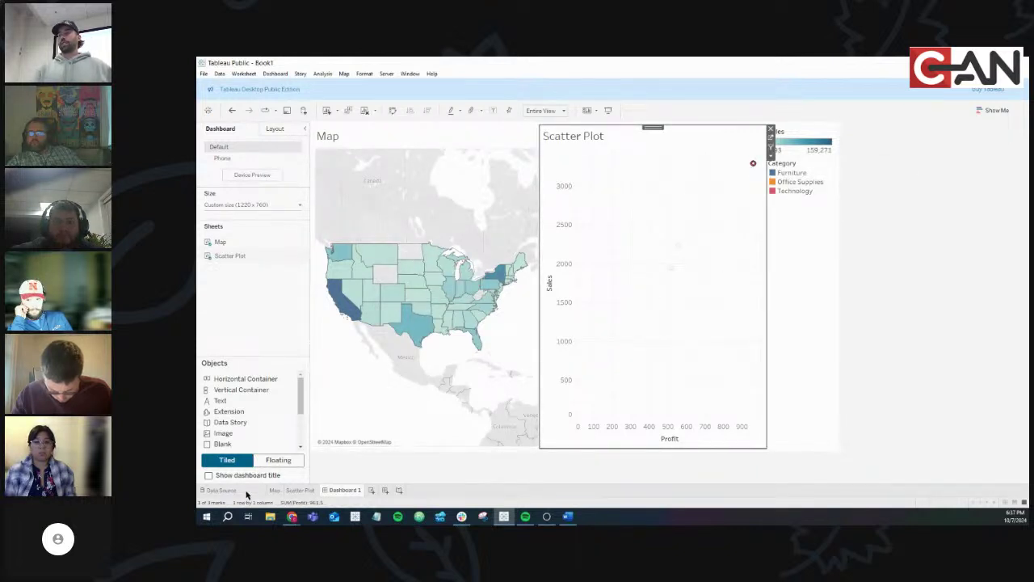
left_click(274, 490)
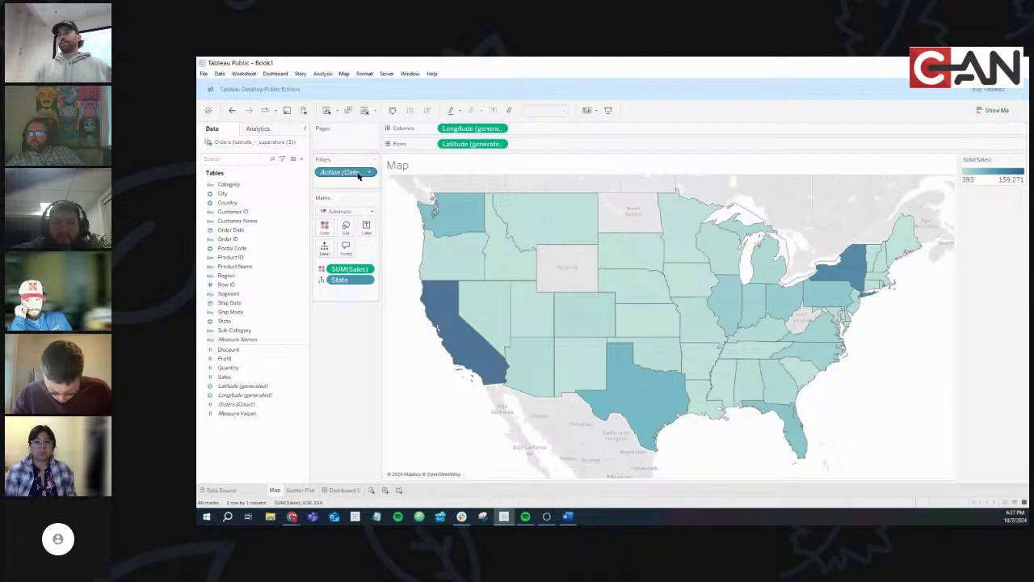
mouse_move(359, 176)
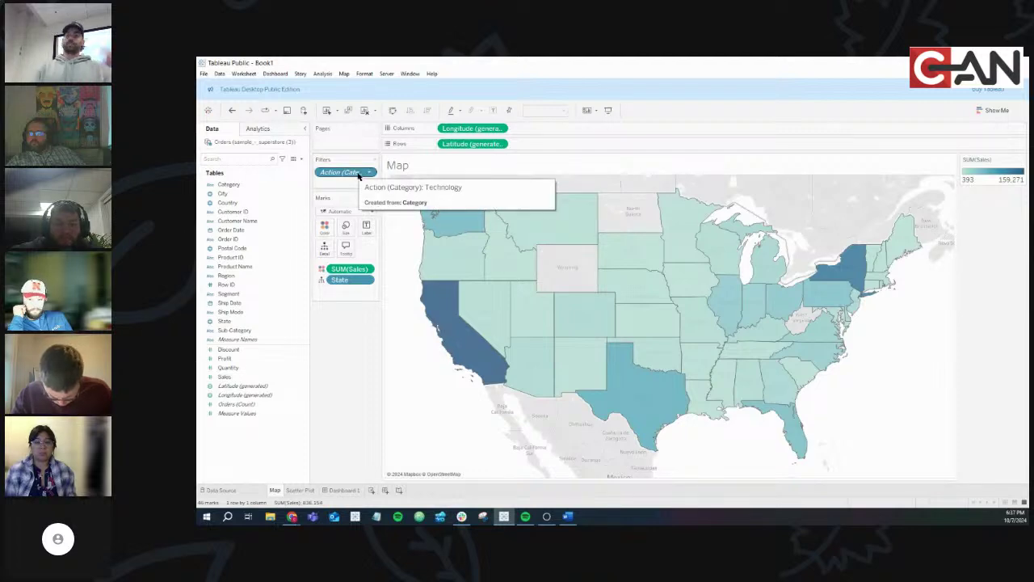
left_click(340, 490)
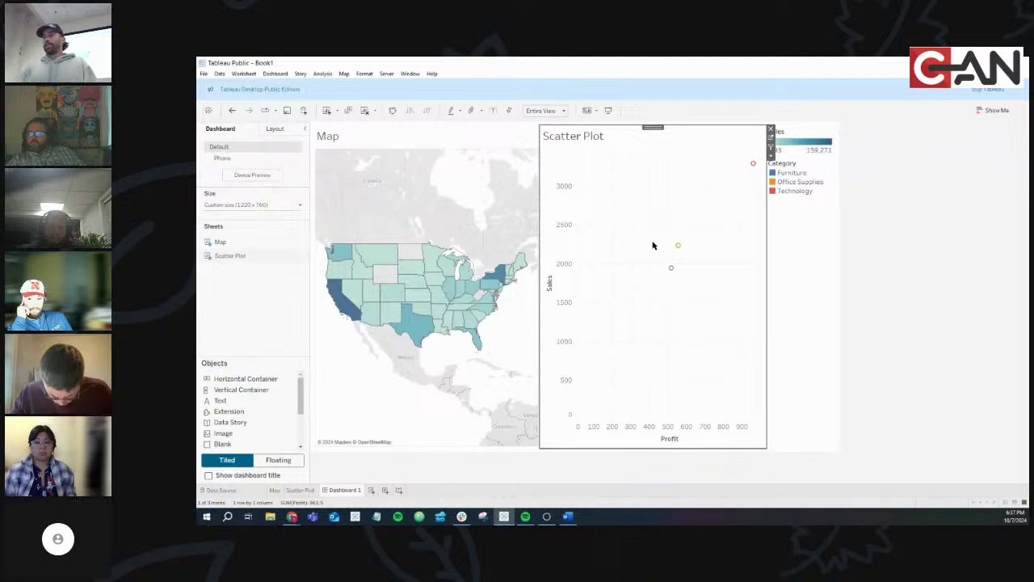
Edit Filter1 so it runs on Menu, and confirm both dialogs
left_click(274, 74)
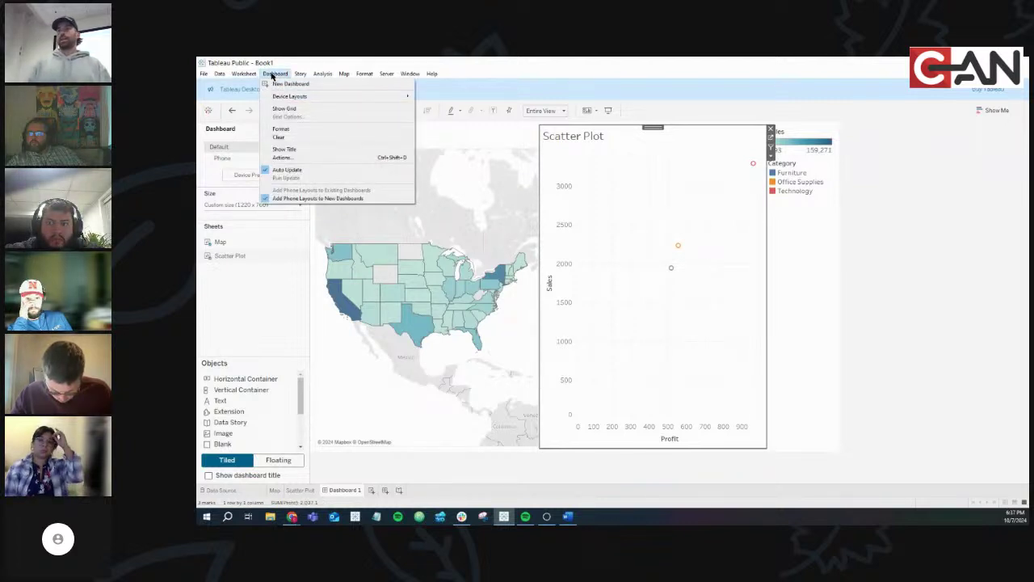
left_click(295, 158)
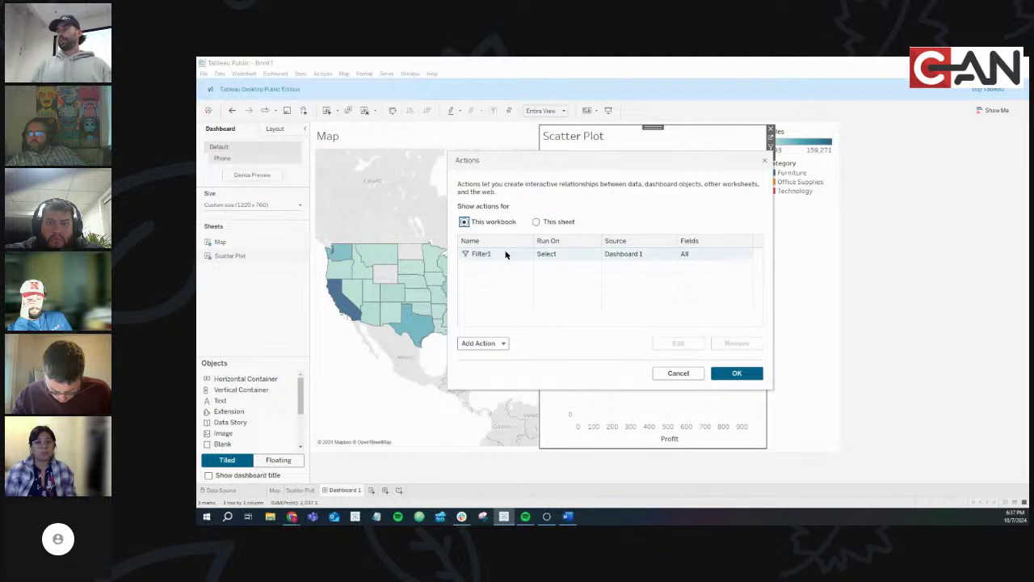
left_click(512, 253)
left_click(668, 344)
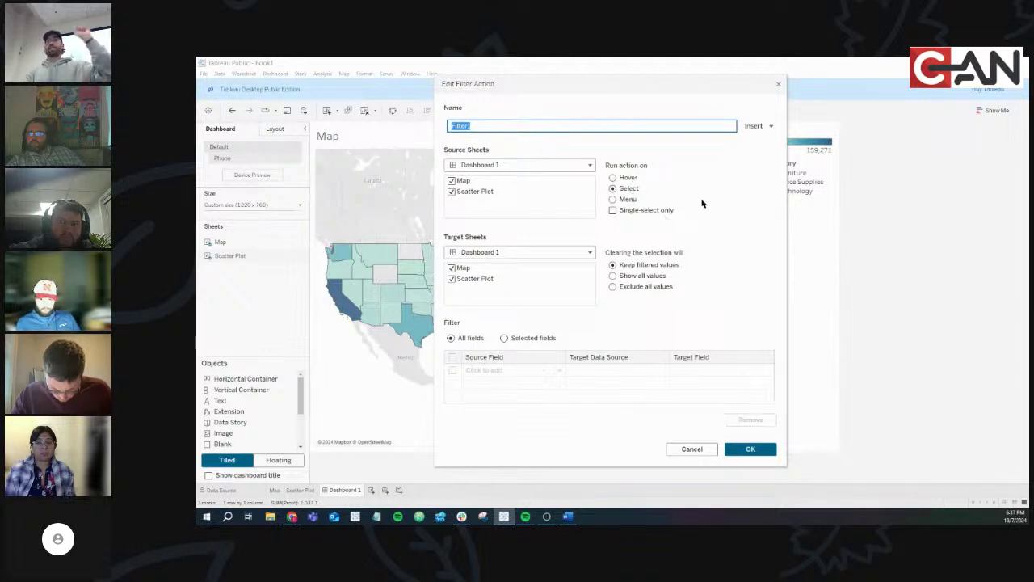
left_click(613, 199)
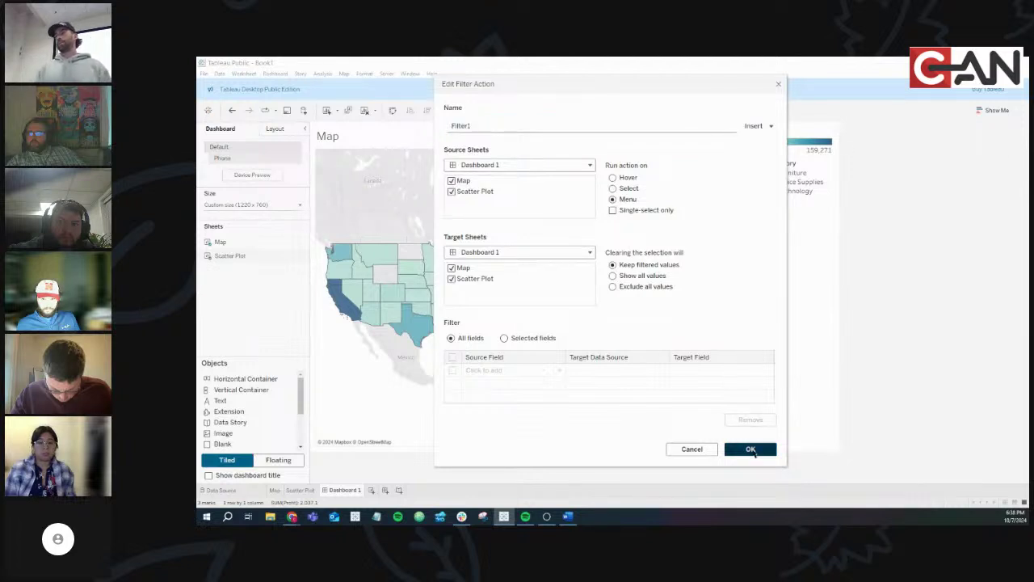
left_click(751, 449)
left_click(737, 373)
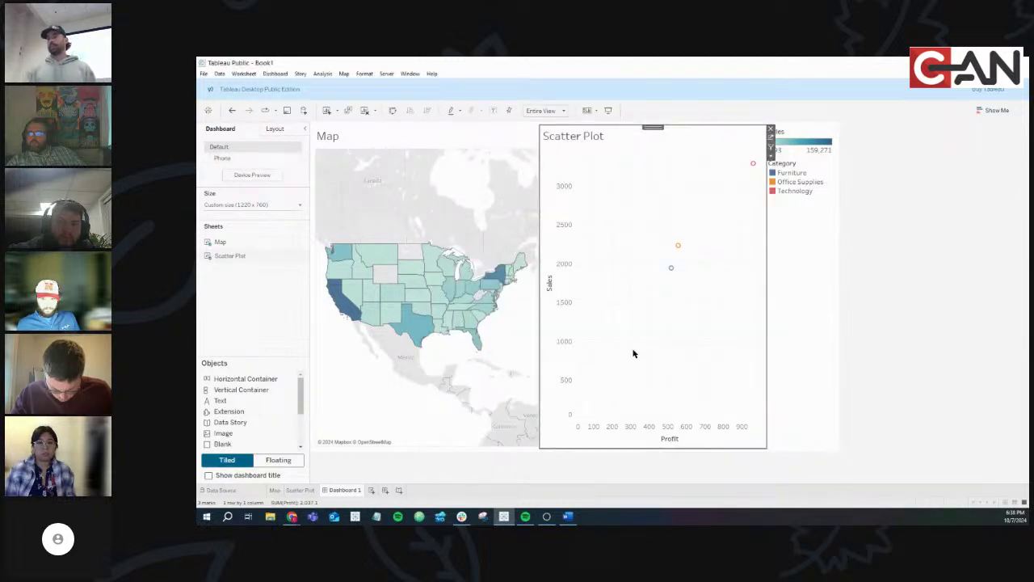
Test the map by choosing Nebraska, Texas, Iowa and finally Utah
left_click(419, 288)
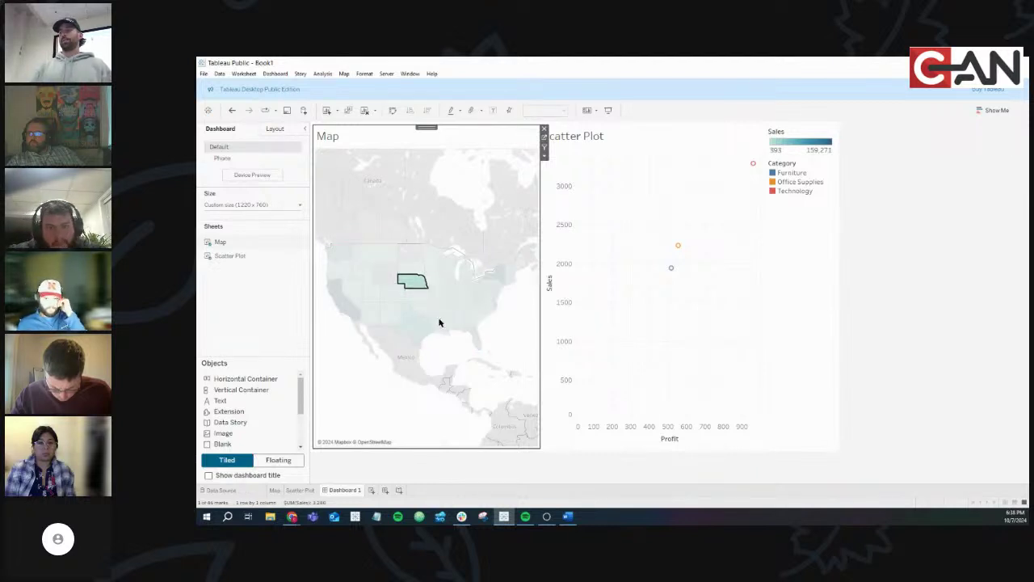
left_click(420, 325)
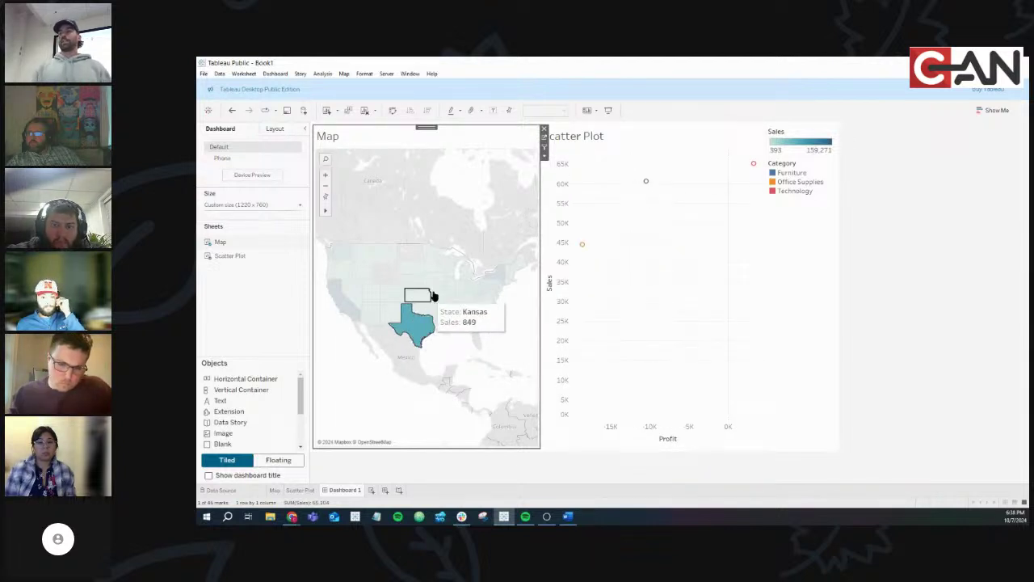
left_click(433, 281)
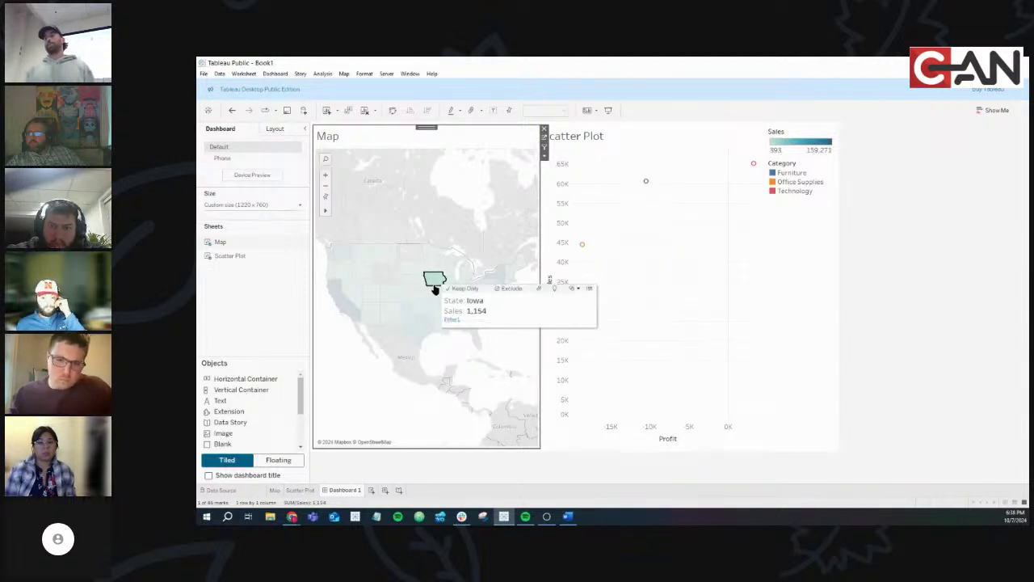
left_click(371, 291)
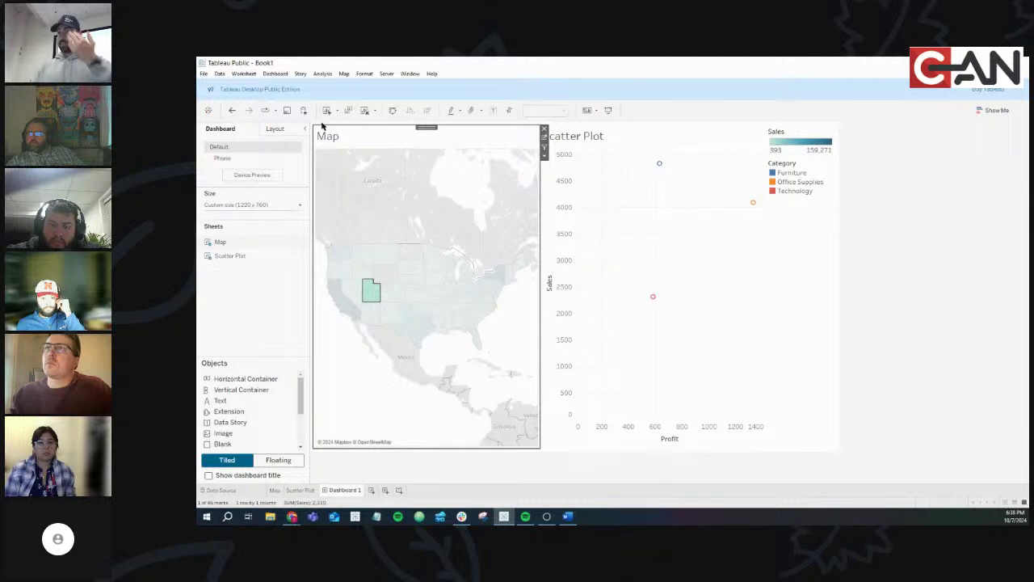
left_click(274, 74)
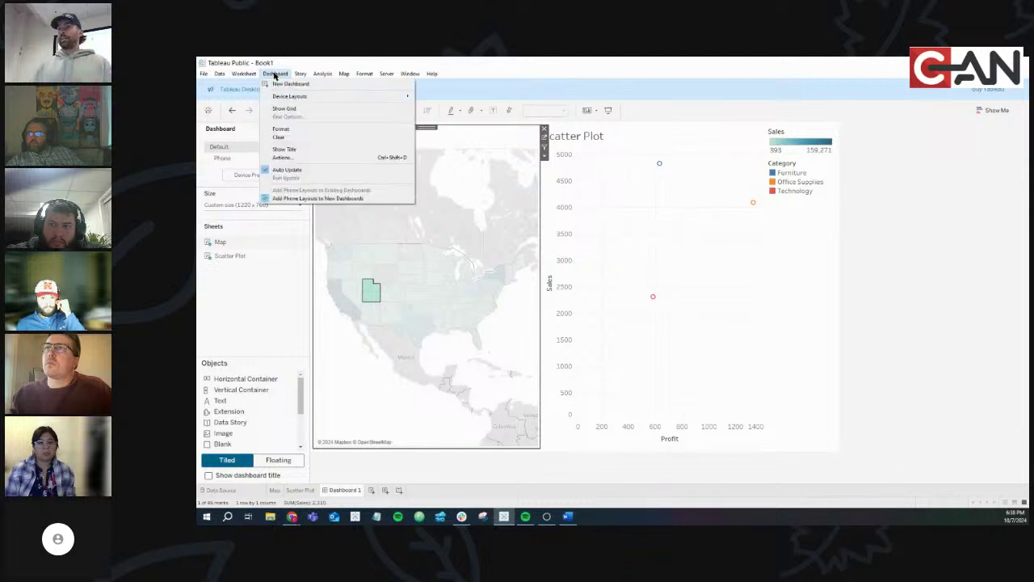
left_click(308, 157)
left_click(563, 254)
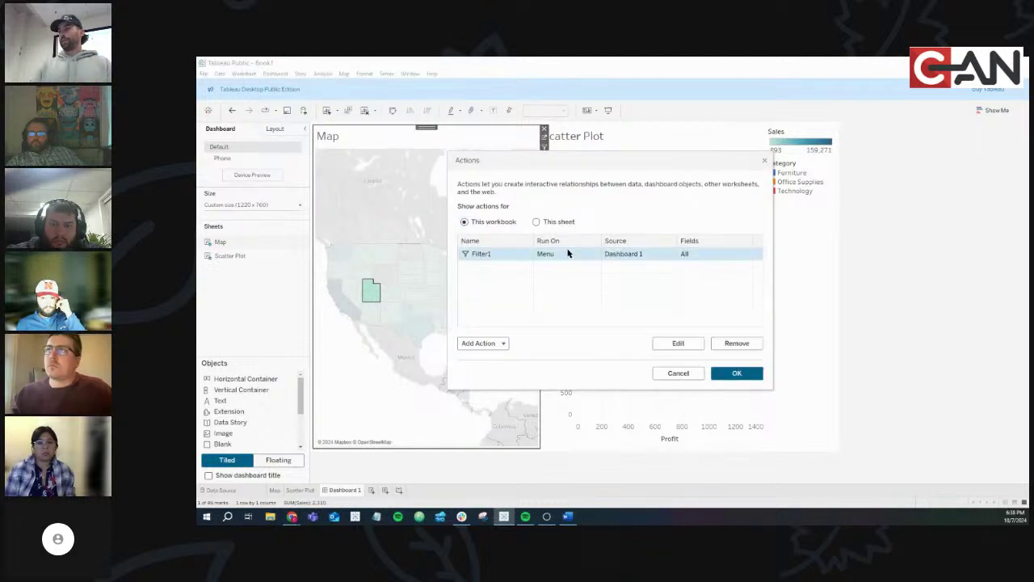
left_click(683, 347)
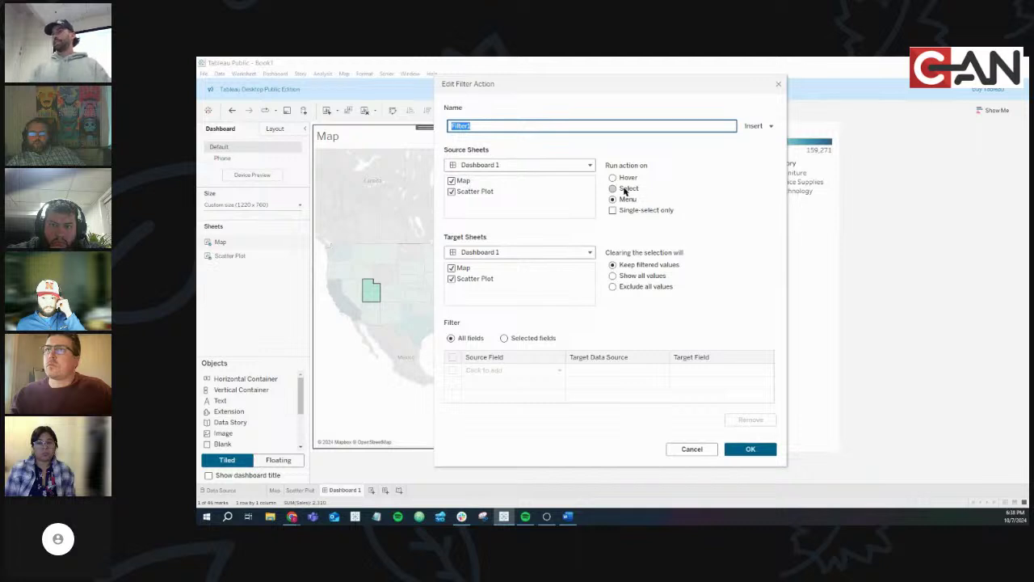
left_click(625, 189)
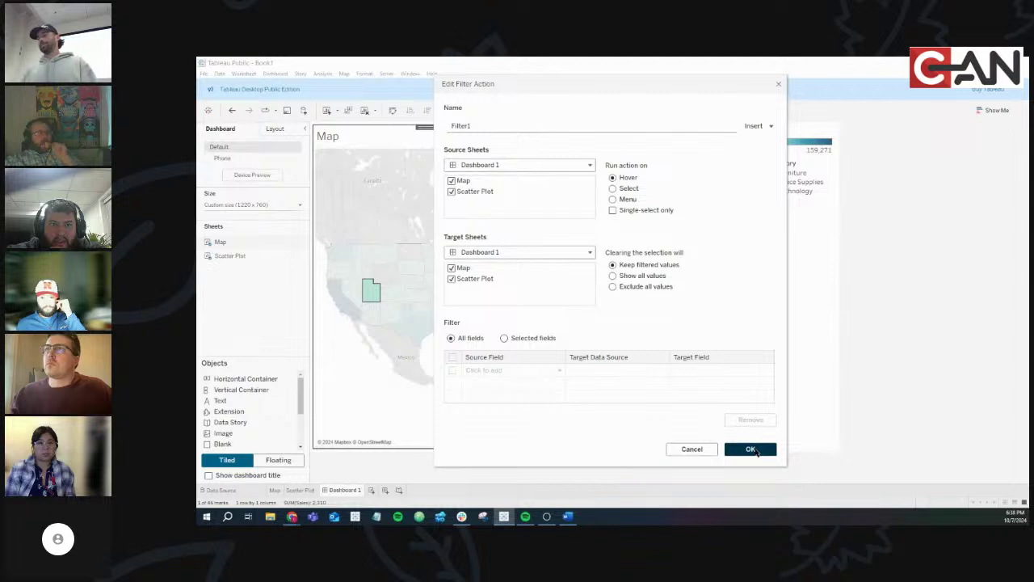
left_click(755, 450)
left_click(732, 378)
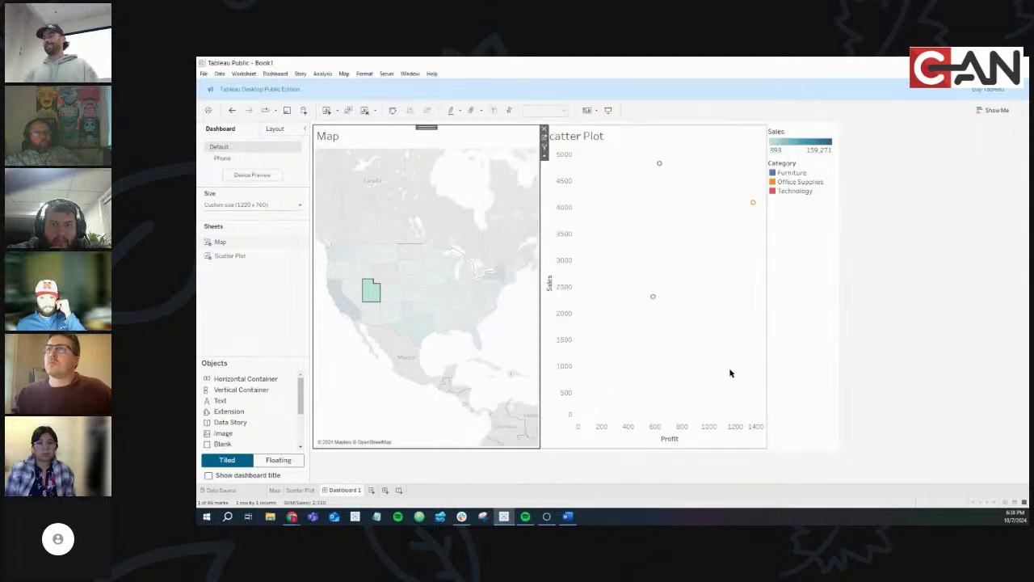
mouse_move(370, 291)
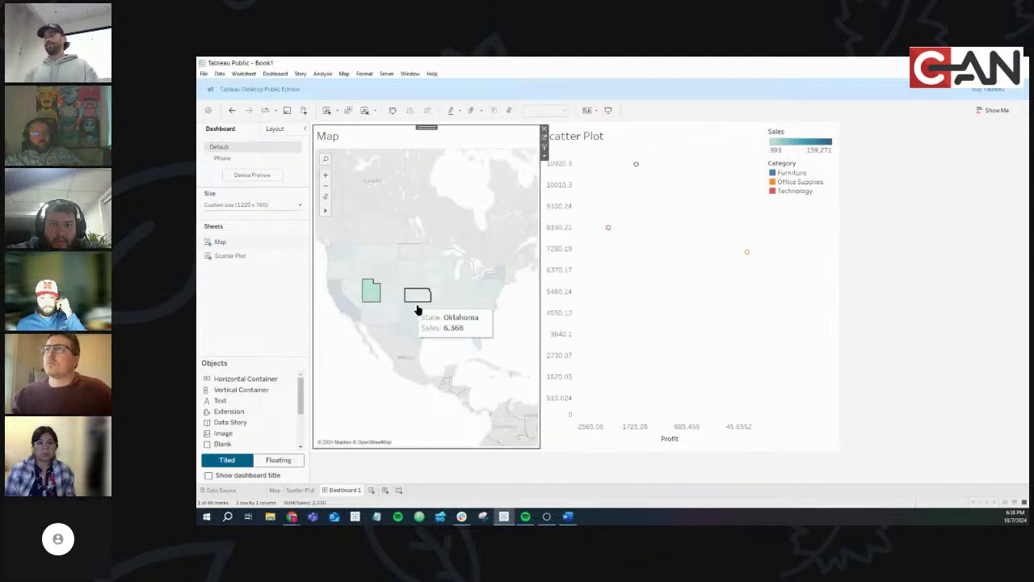
mouse_move(413, 287)
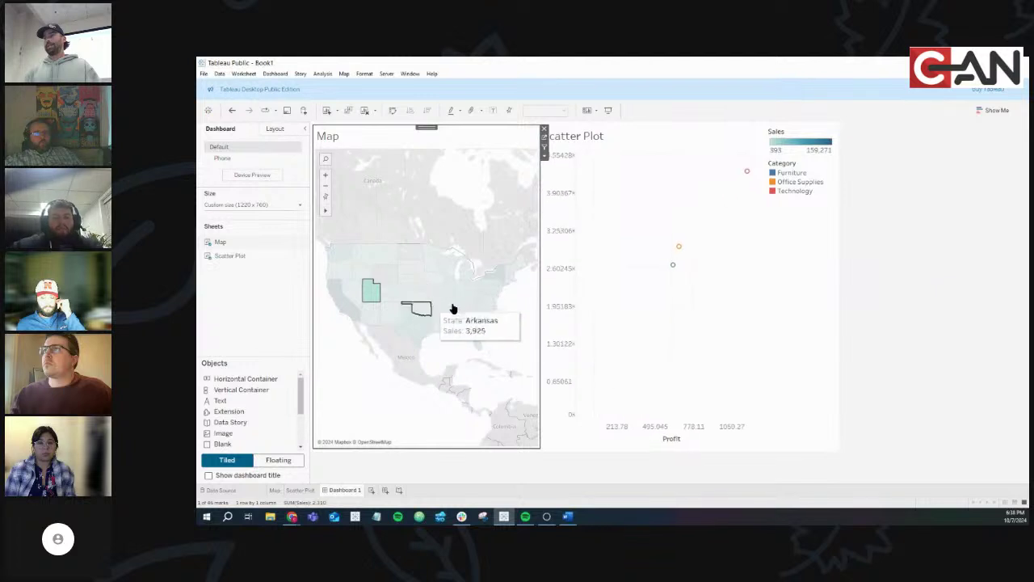
mouse_move(460, 289)
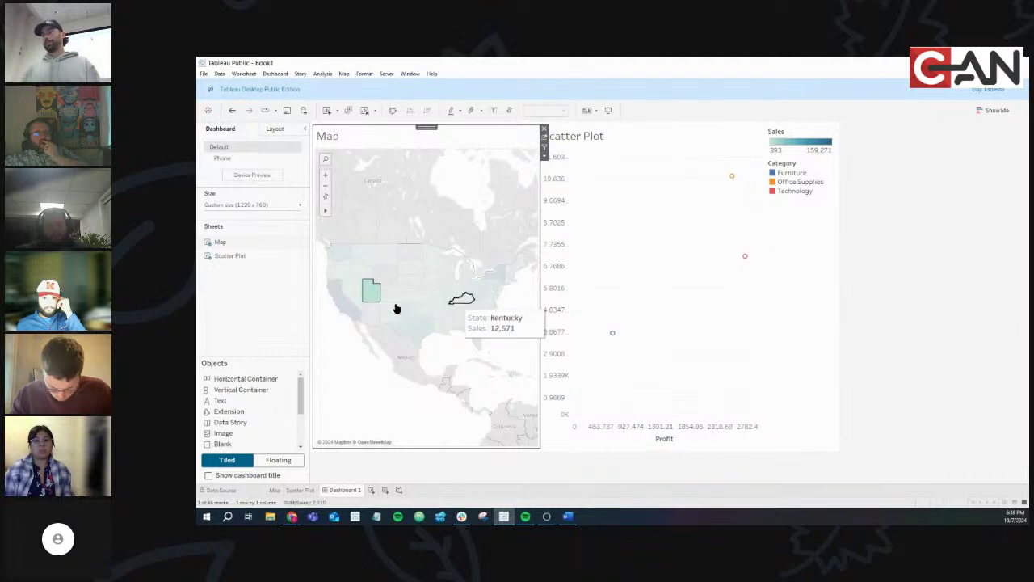
left_click(351, 293)
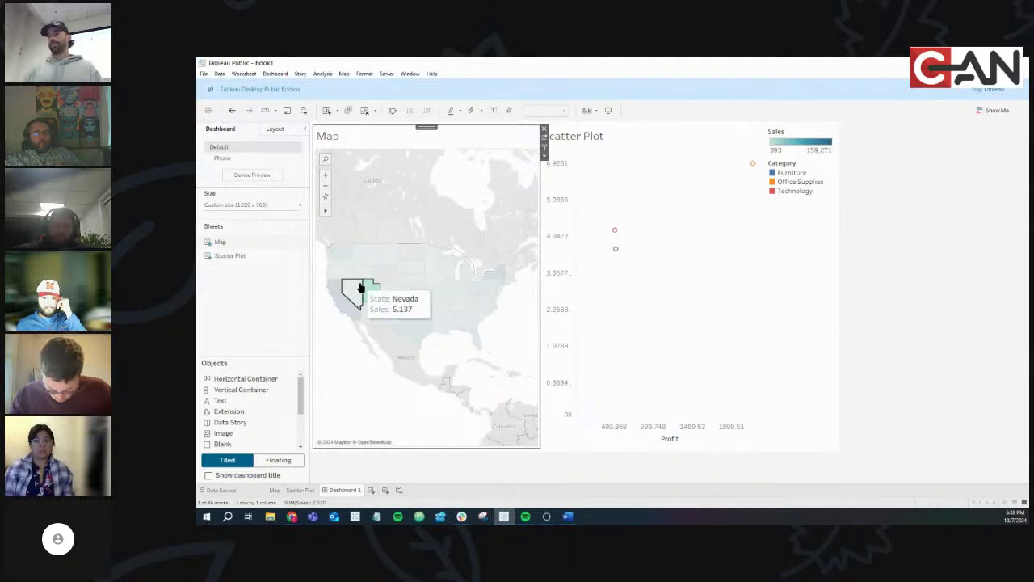
left_click(369, 288)
left_click(370, 288)
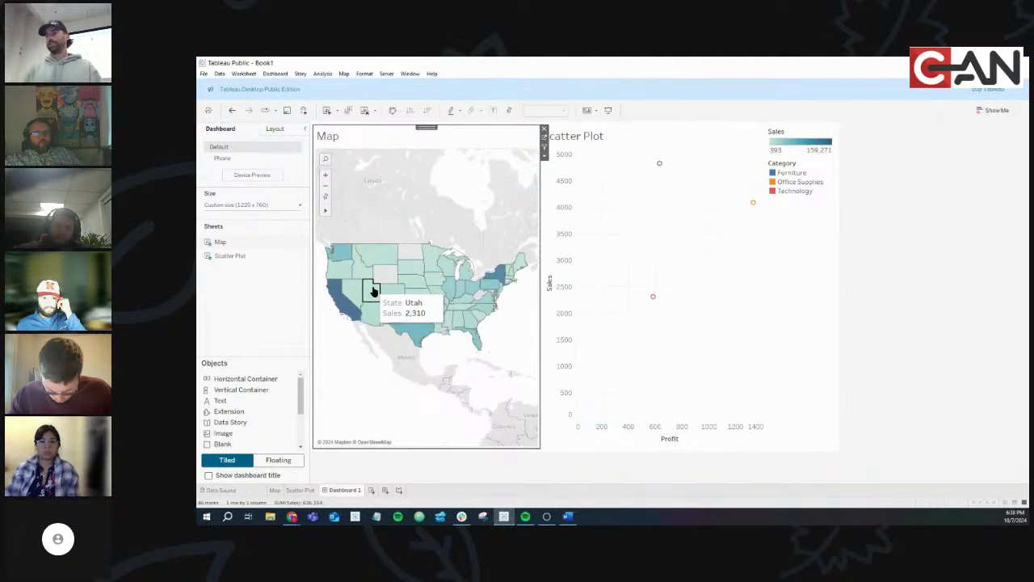
Switch Filter1 back to run on Select, then test by selecting and clearing Nebraska
left_click(275, 74)
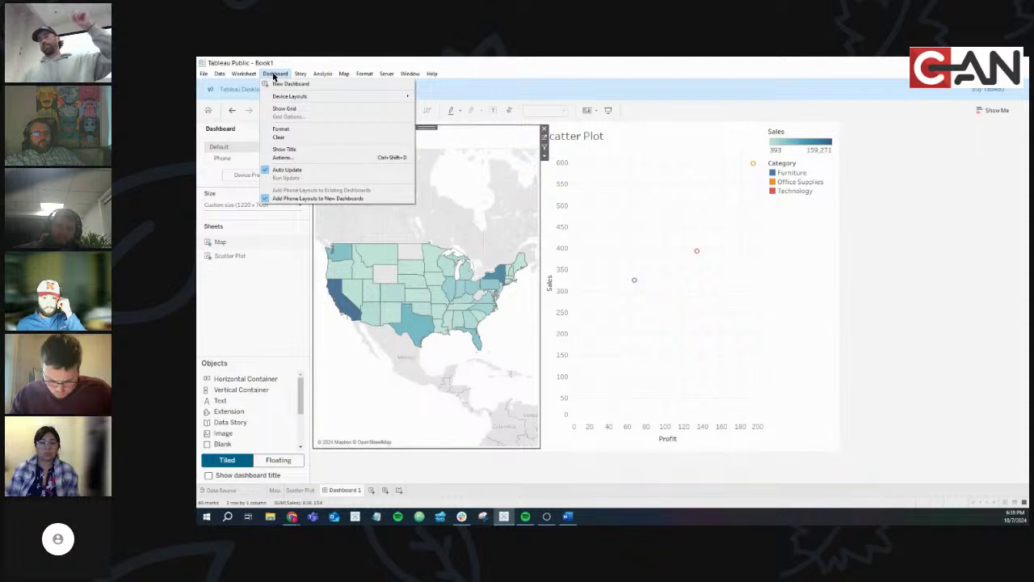
left_click(290, 157)
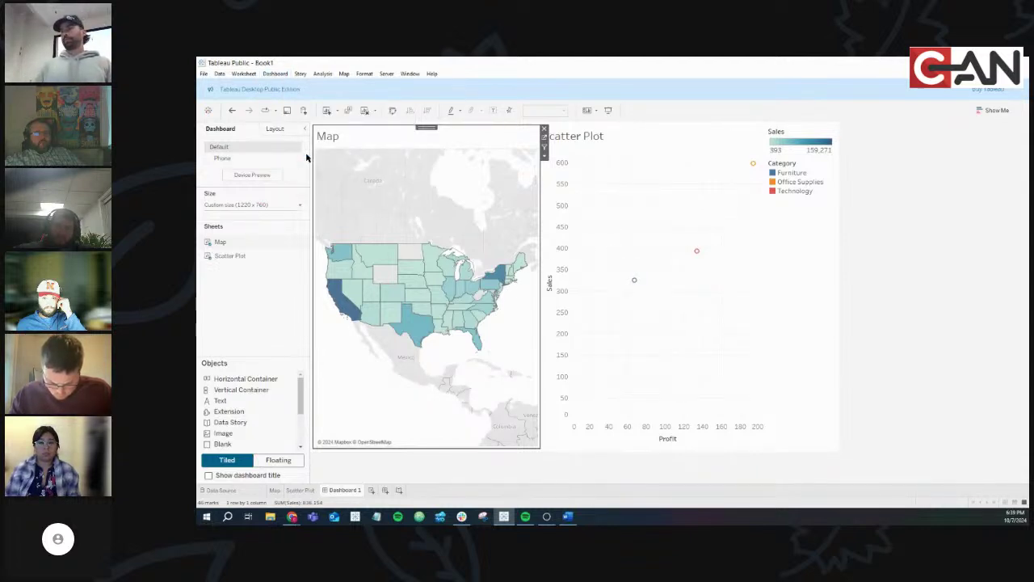
left_click(574, 256)
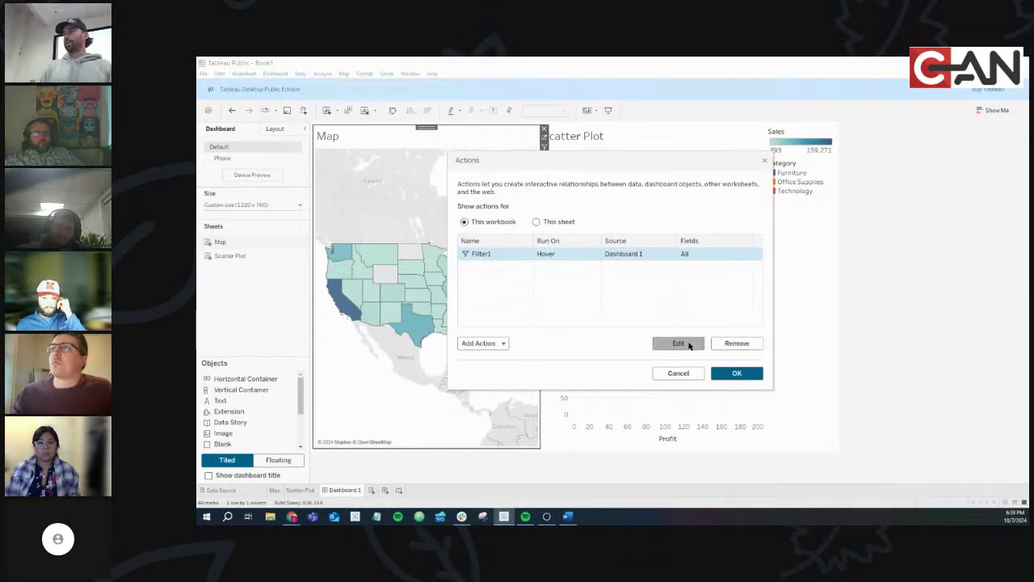
left_click(687, 343)
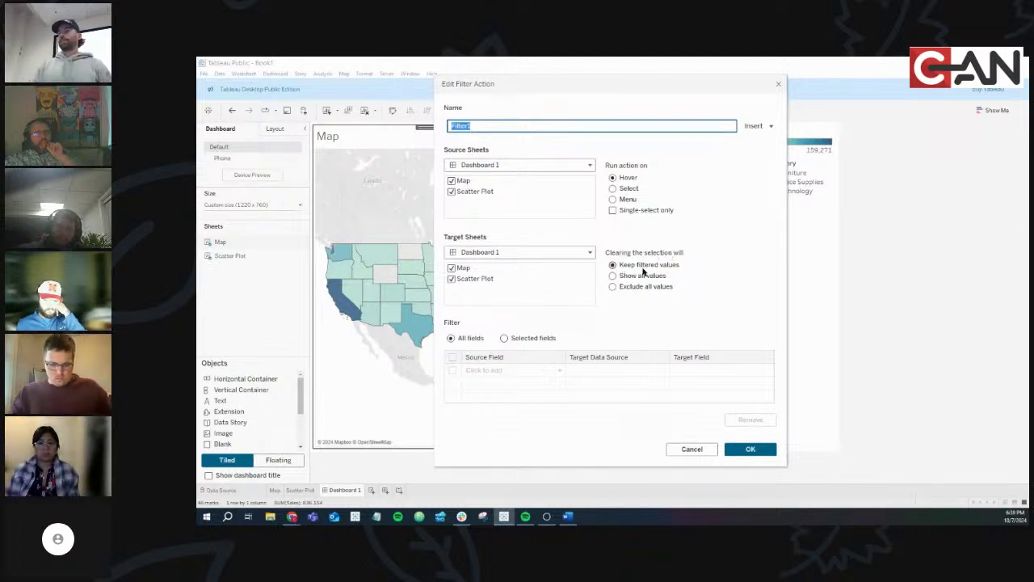
left_click(613, 189)
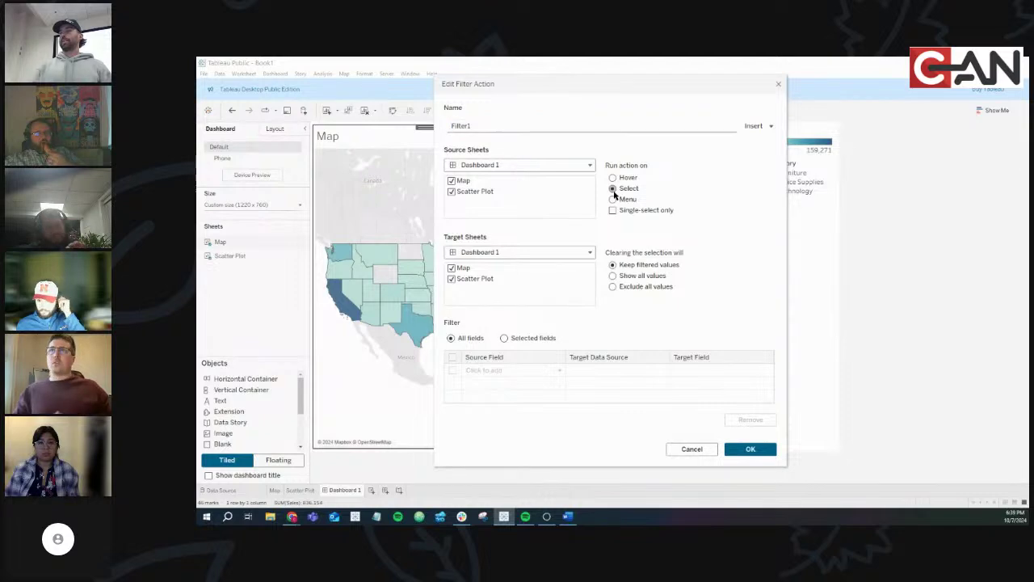
left_click(749, 449)
left_click(735, 372)
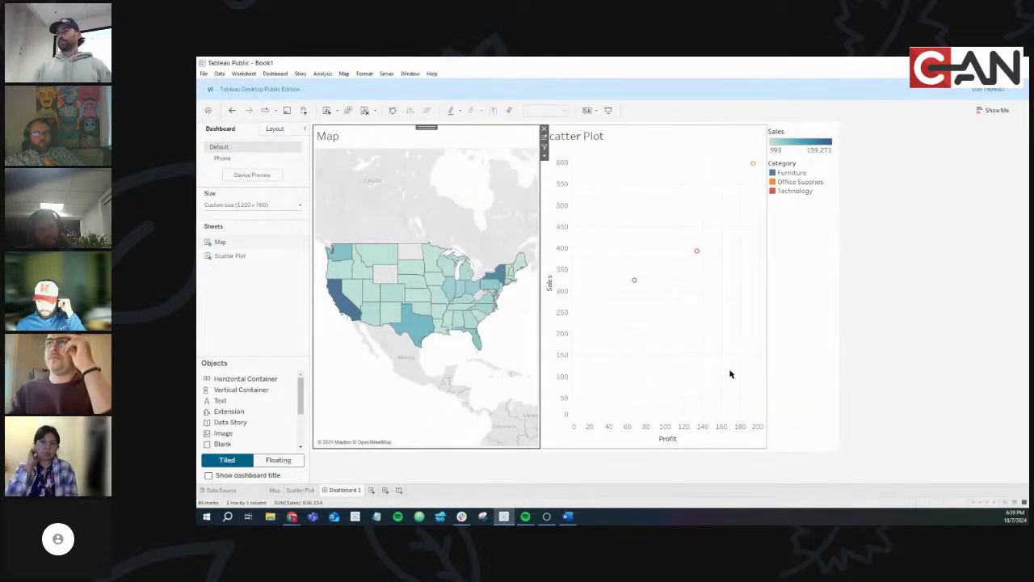
left_click(411, 281)
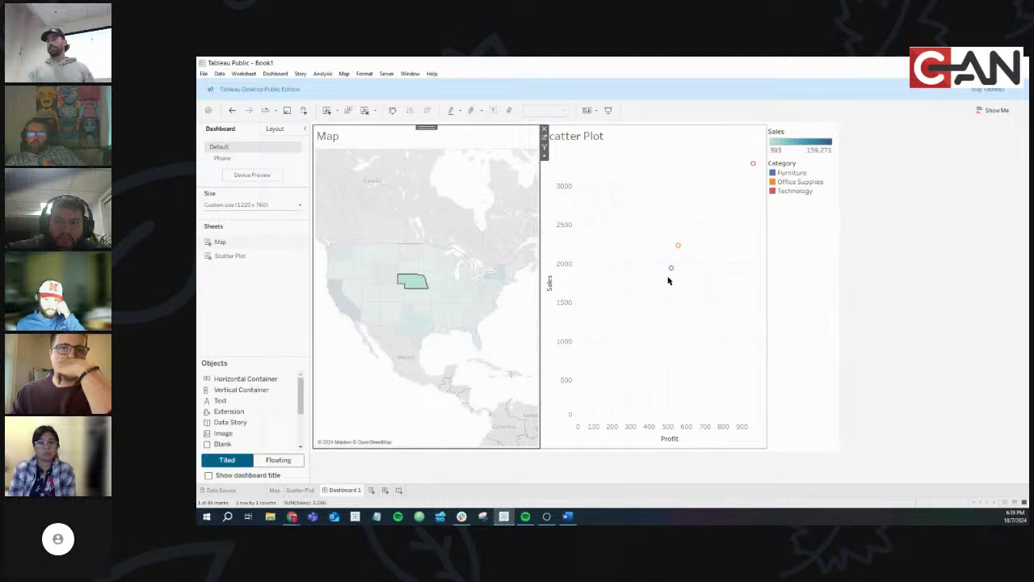
left_click(409, 286)
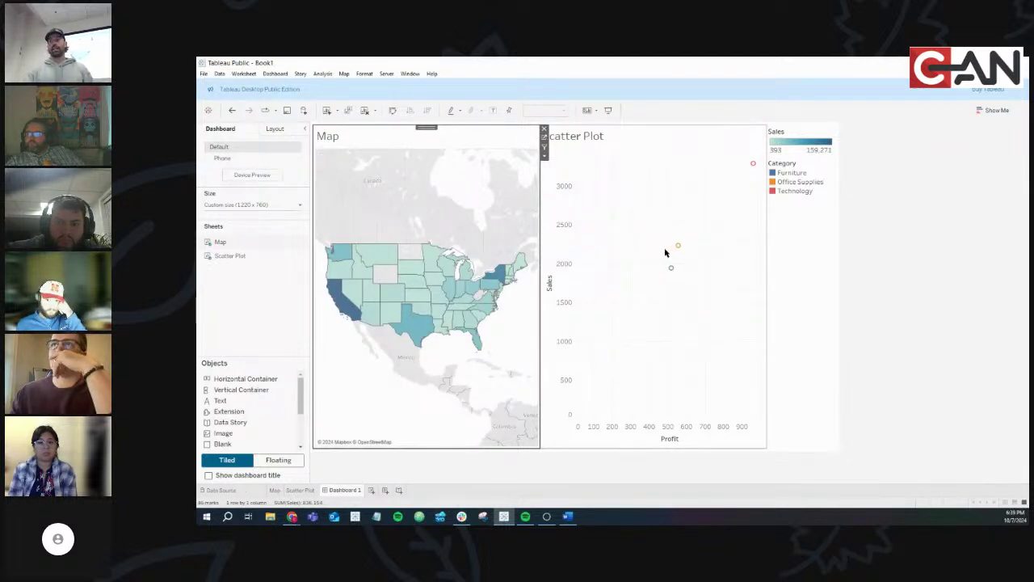
Edit Filter1 so clearing the selection shows all values, and confirm both dialogs
left_click(275, 74)
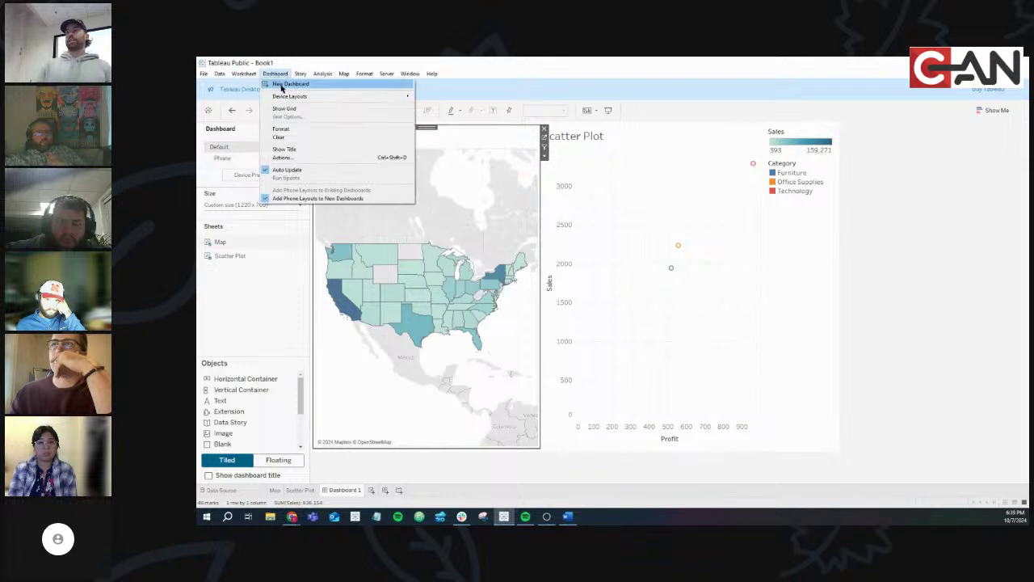
left_click(295, 158)
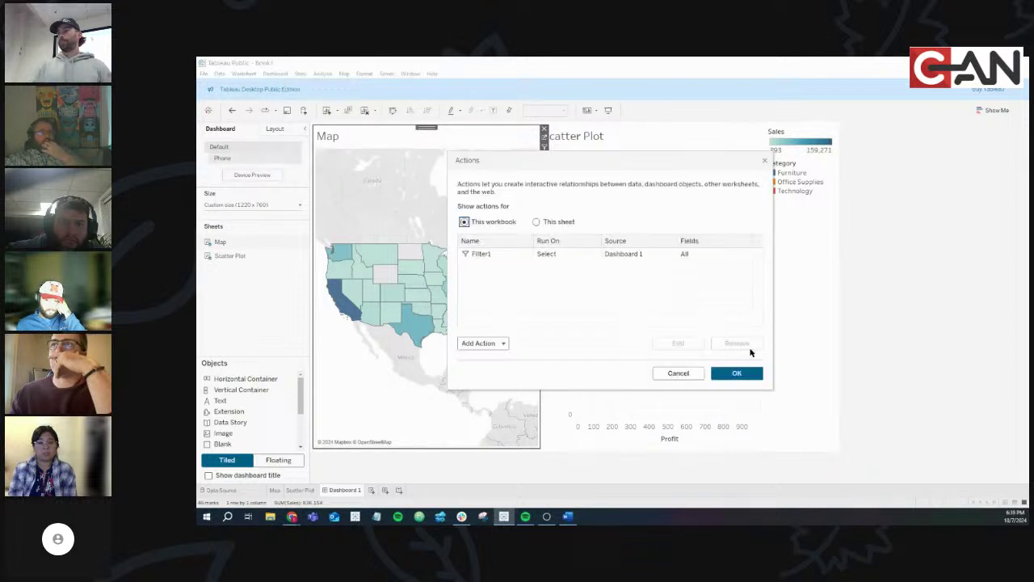
left_click(683, 345)
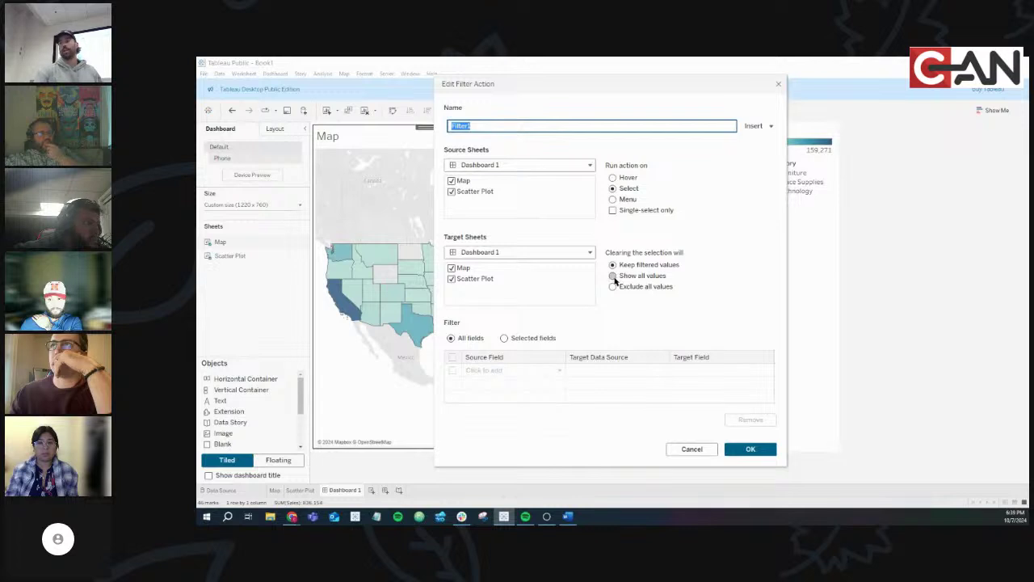
left_click(613, 275)
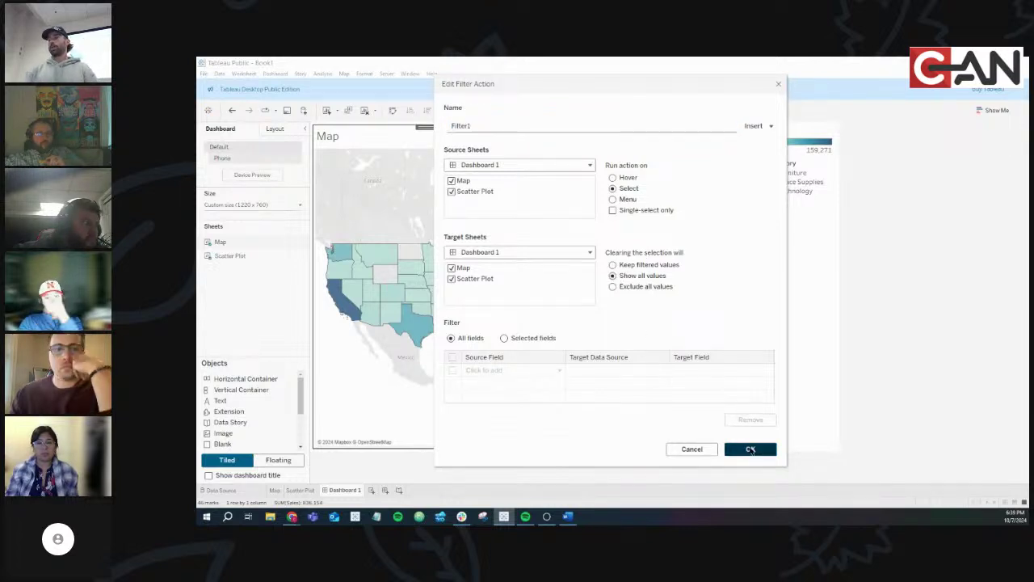
left_click(749, 448)
left_click(737, 373)
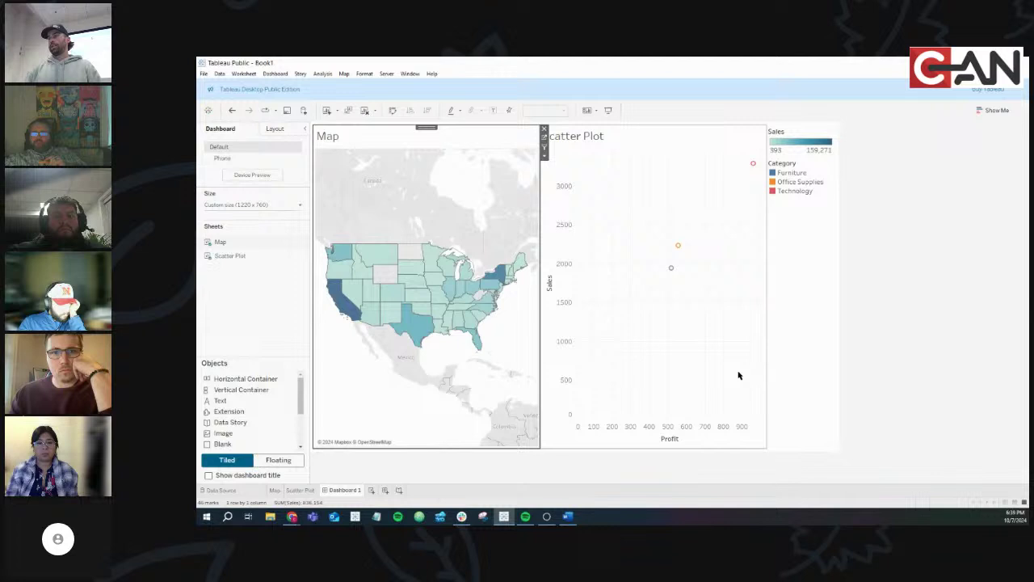
left_click(408, 327)
left_click(413, 329)
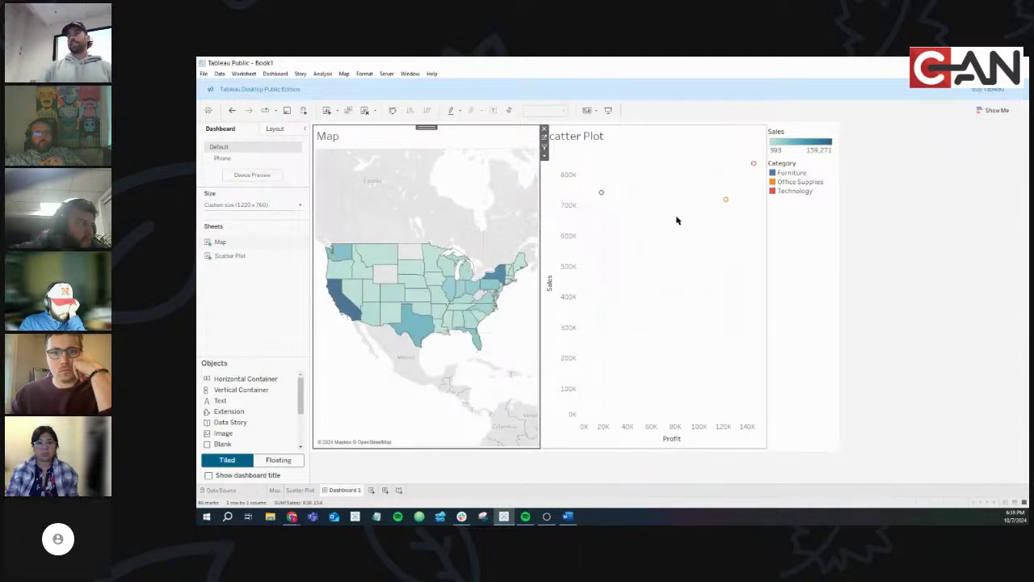
left_click(418, 331)
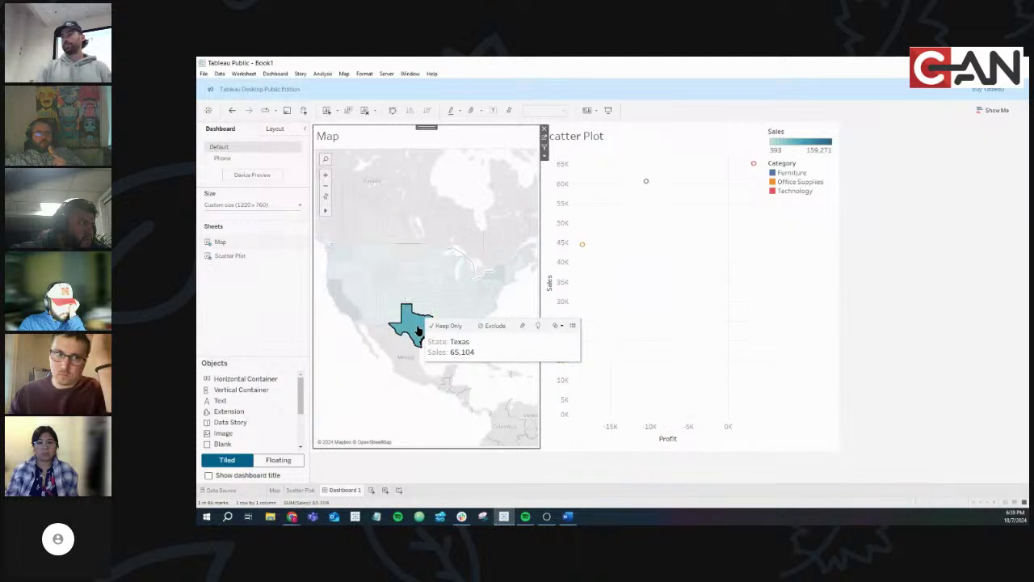
left_click(418, 330)
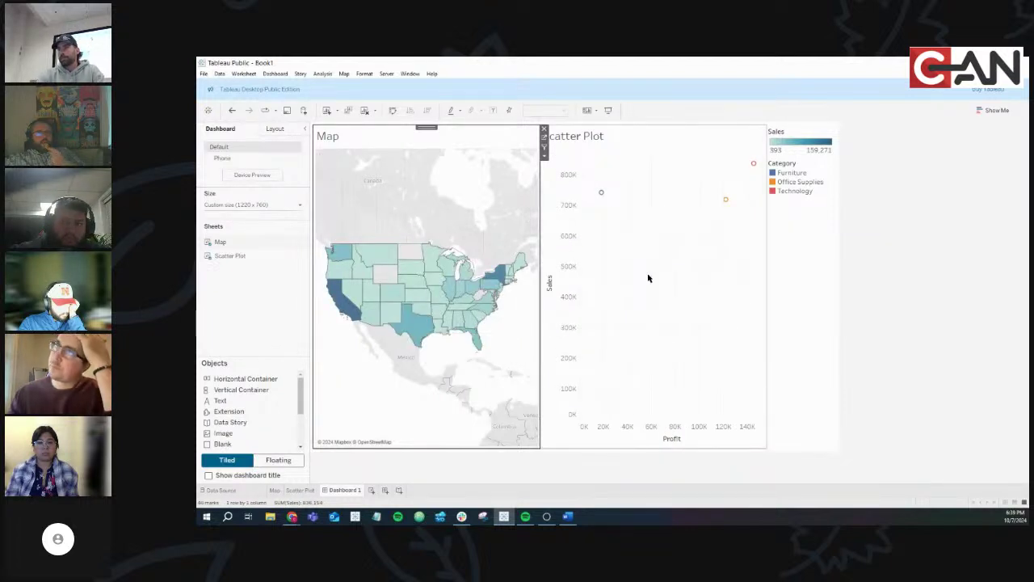
left_click(601, 194)
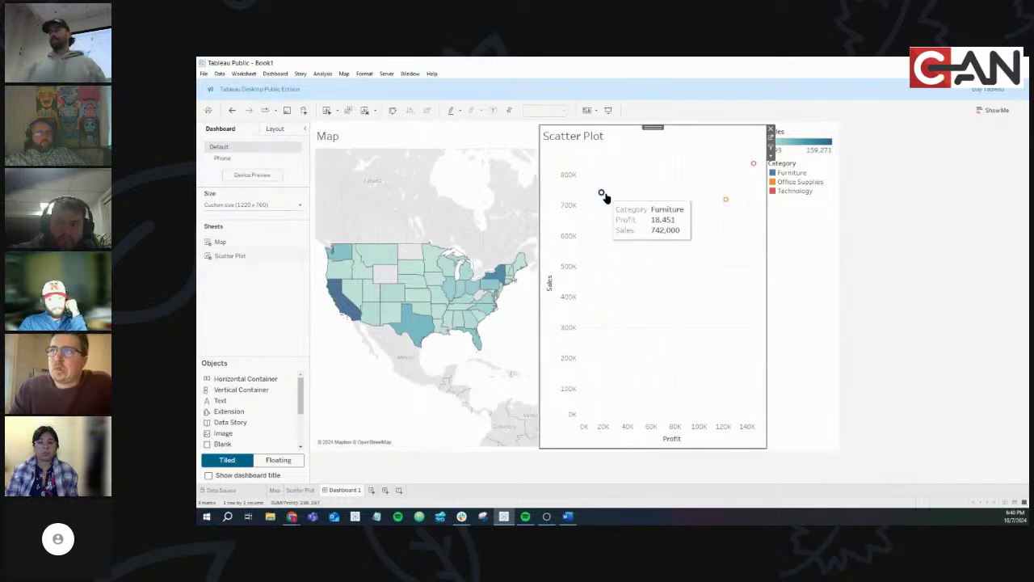
left_click(606, 245)
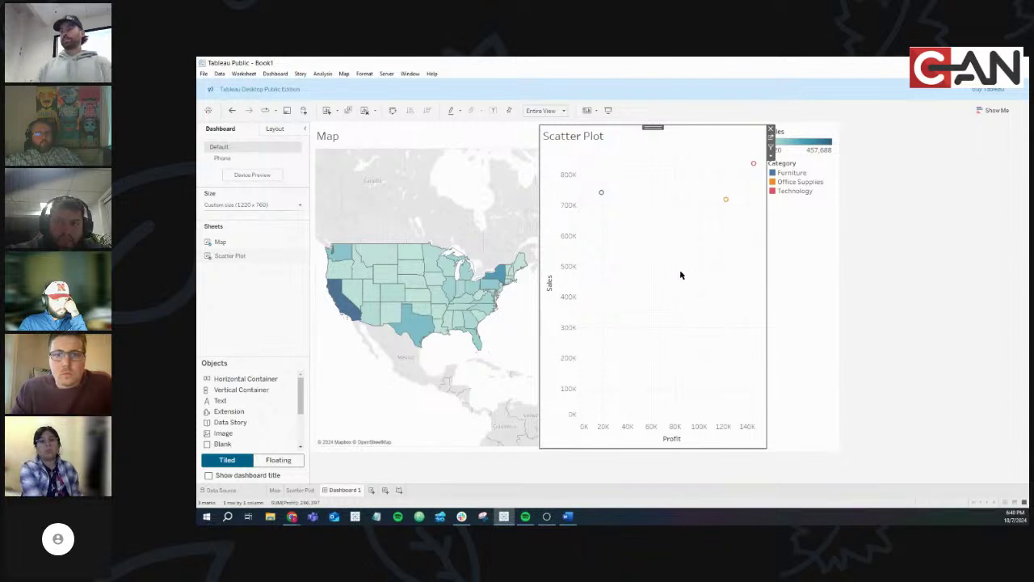
Rename Filter1 to 'State Filter', with Map as the only source and Scatter Plot as the only target
left_click(275, 74)
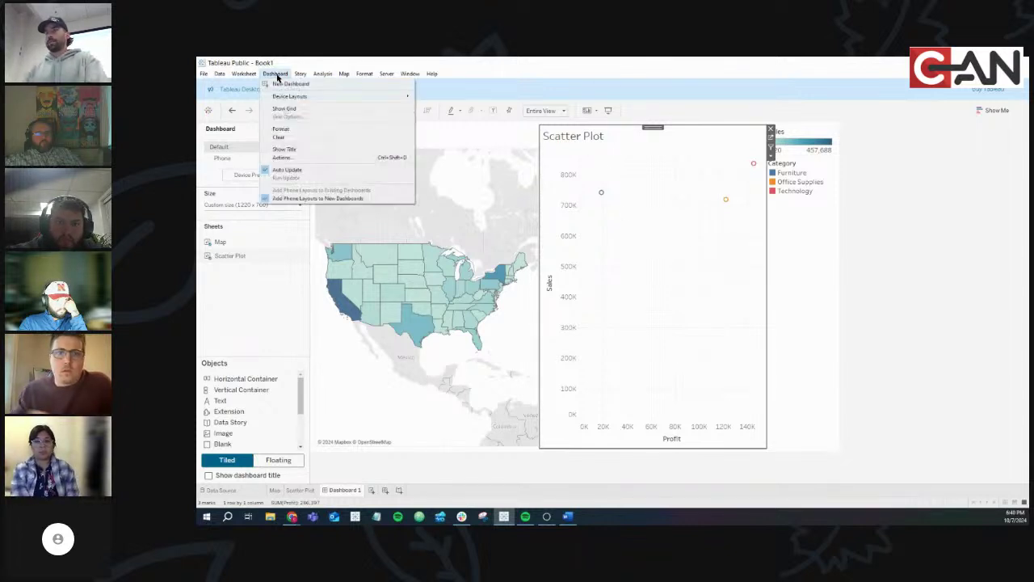
left_click(302, 158)
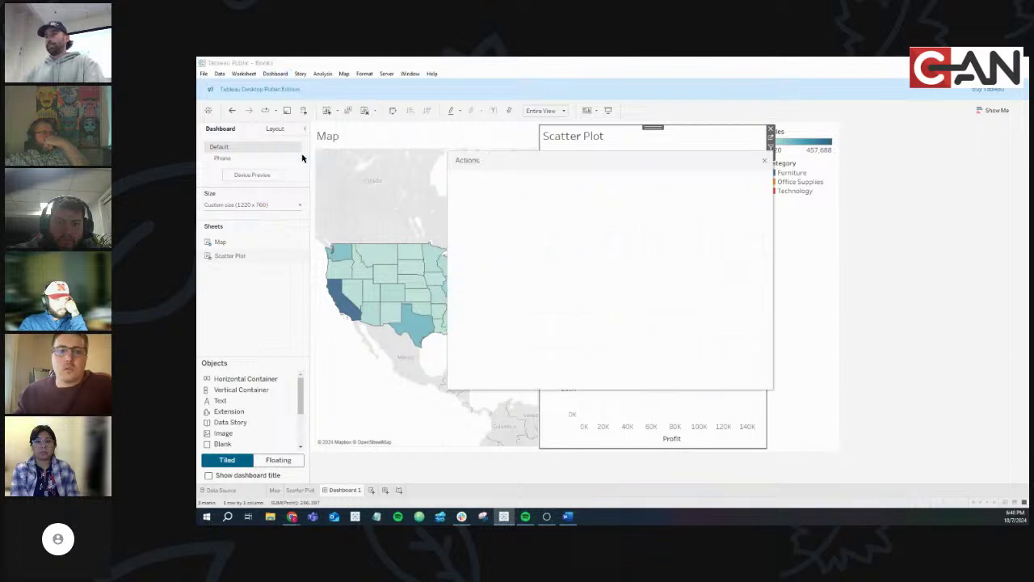
left_click(515, 253)
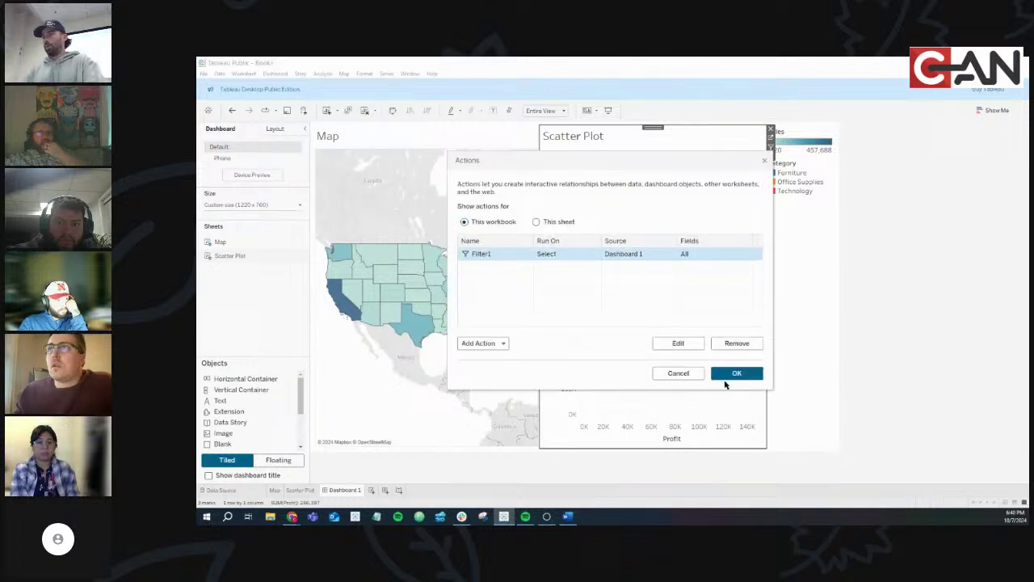
left_click(678, 343)
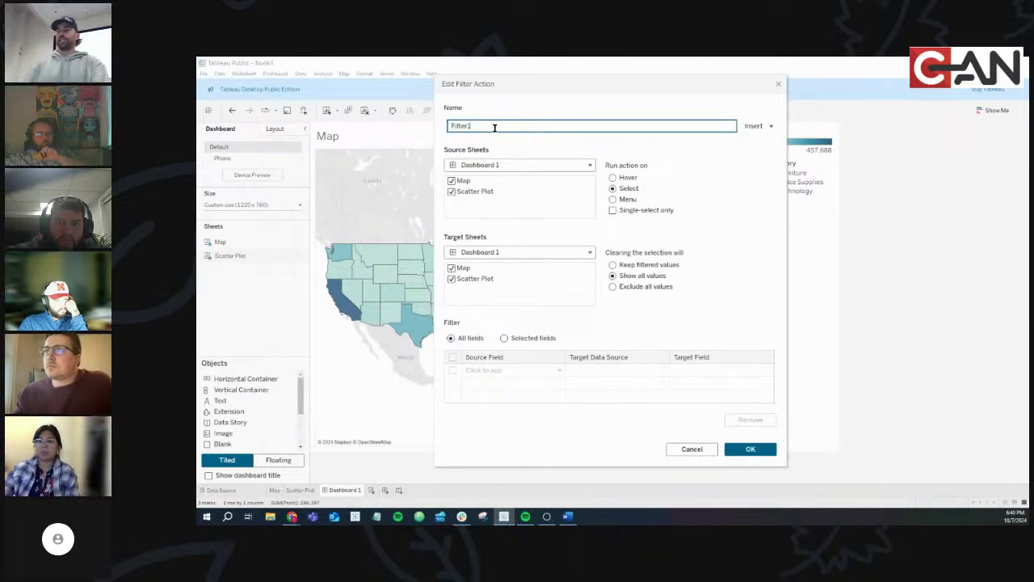
double_click(494, 127)
type("St")
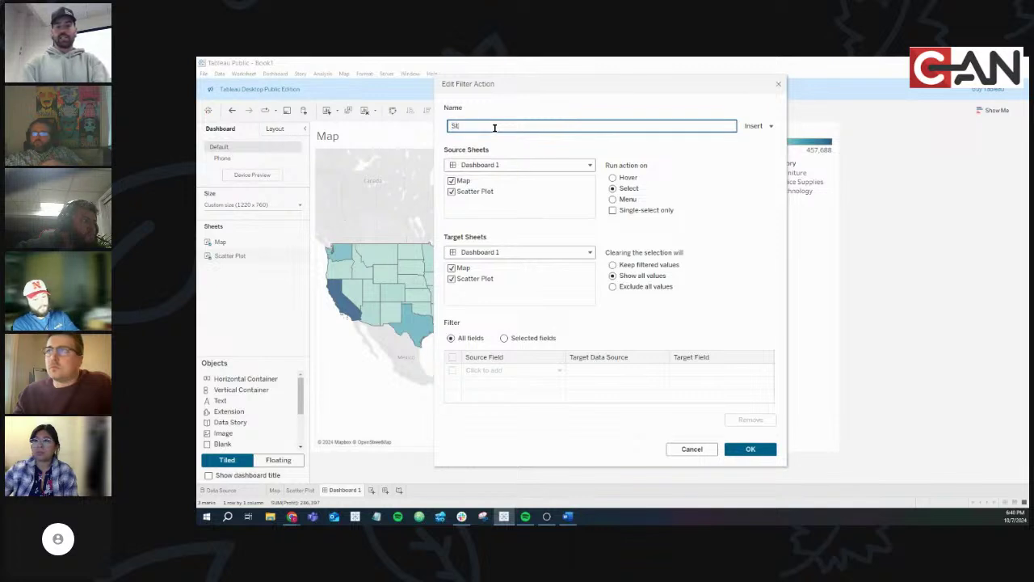
type("ate Filter")
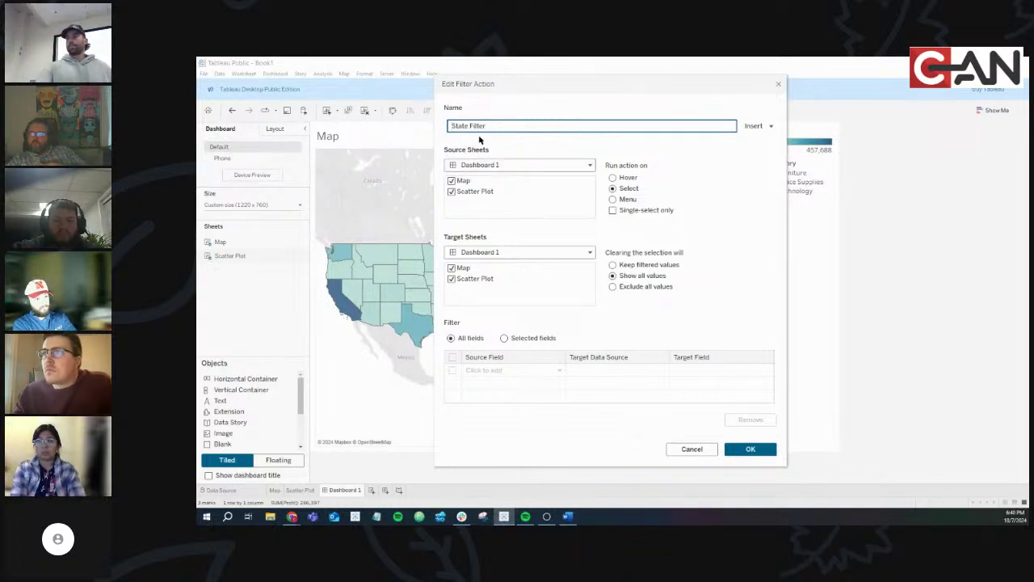
left_click(453, 191)
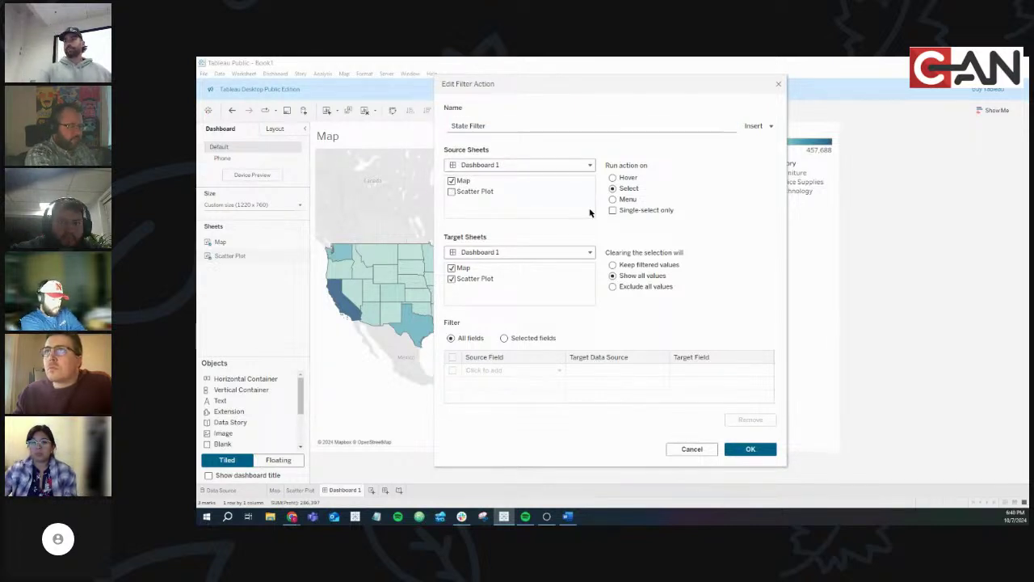
left_click(452, 268)
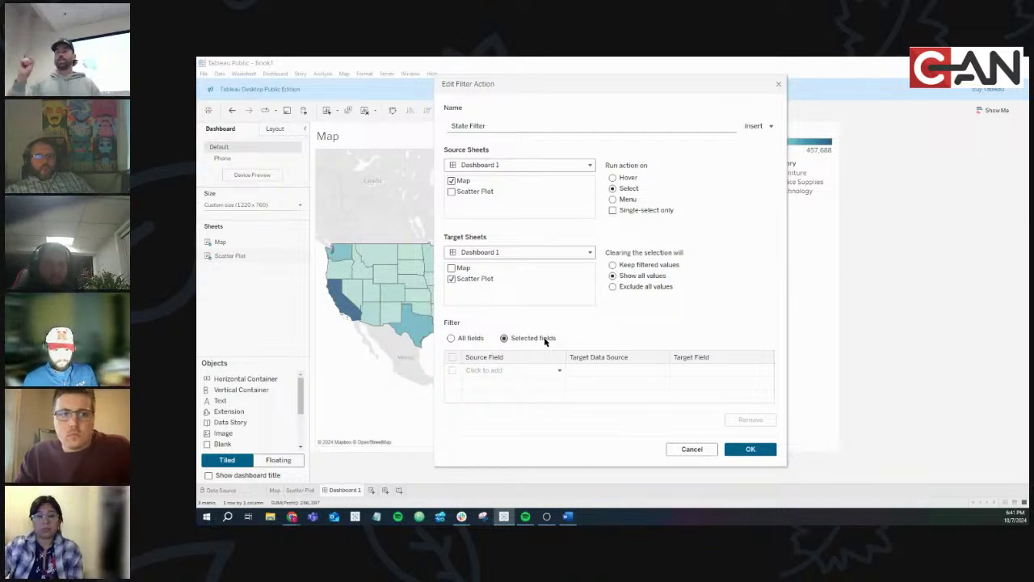
Filter on selected fields, mapping State to State, and save the State Filter action
left_click(451, 338)
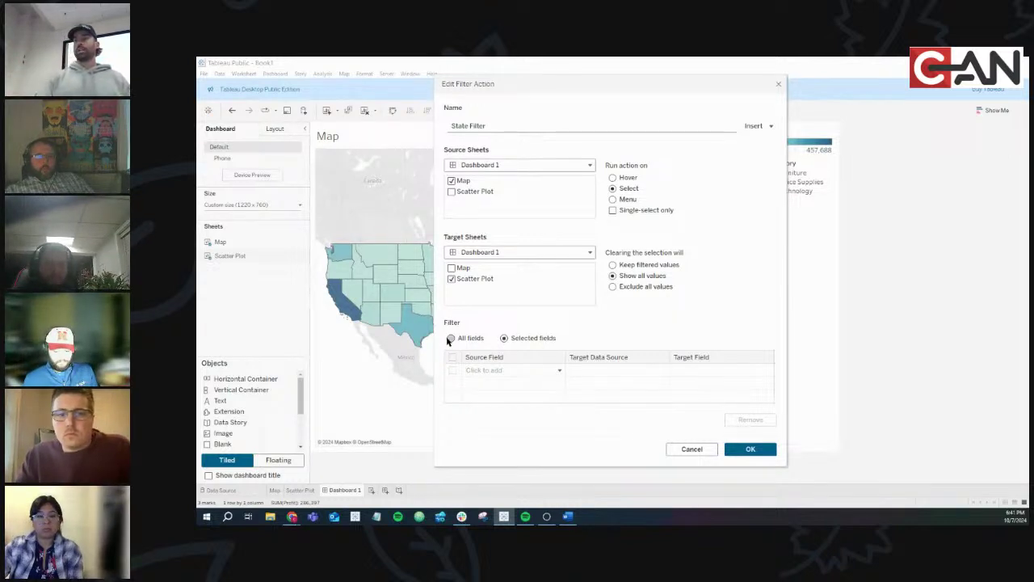
left_click(503, 337)
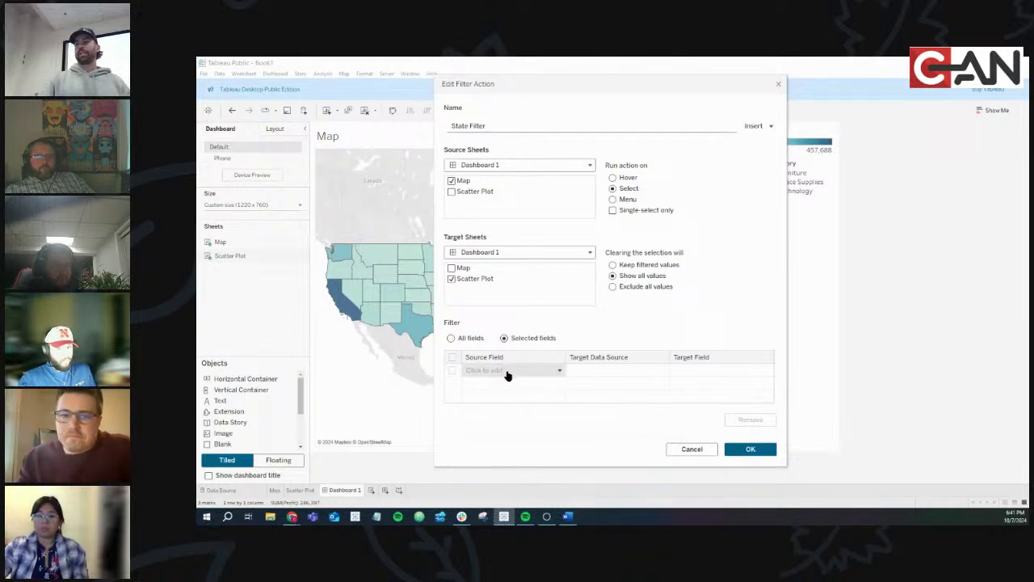
left_click(504, 370)
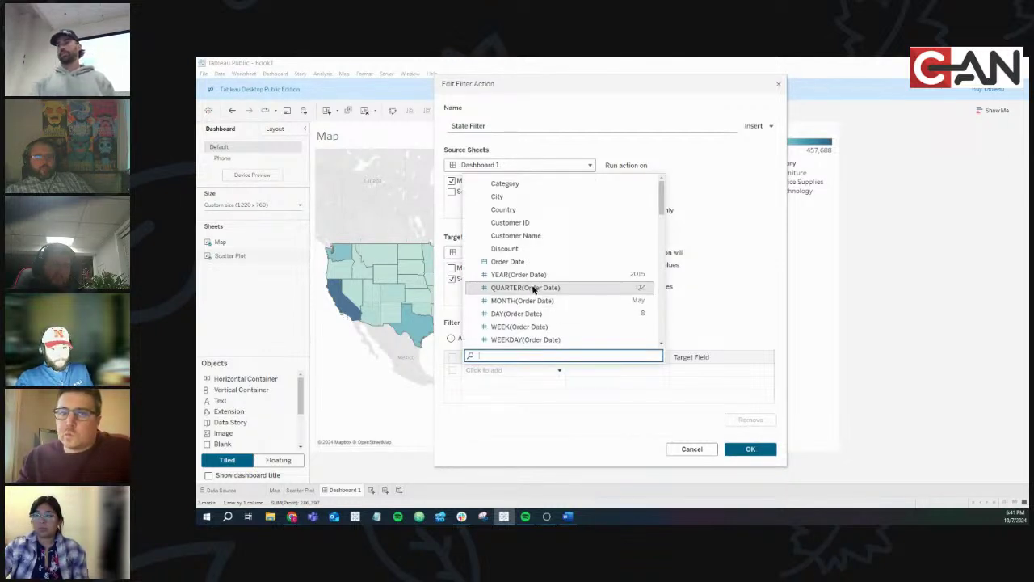
scroll(536, 214, "down", 6)
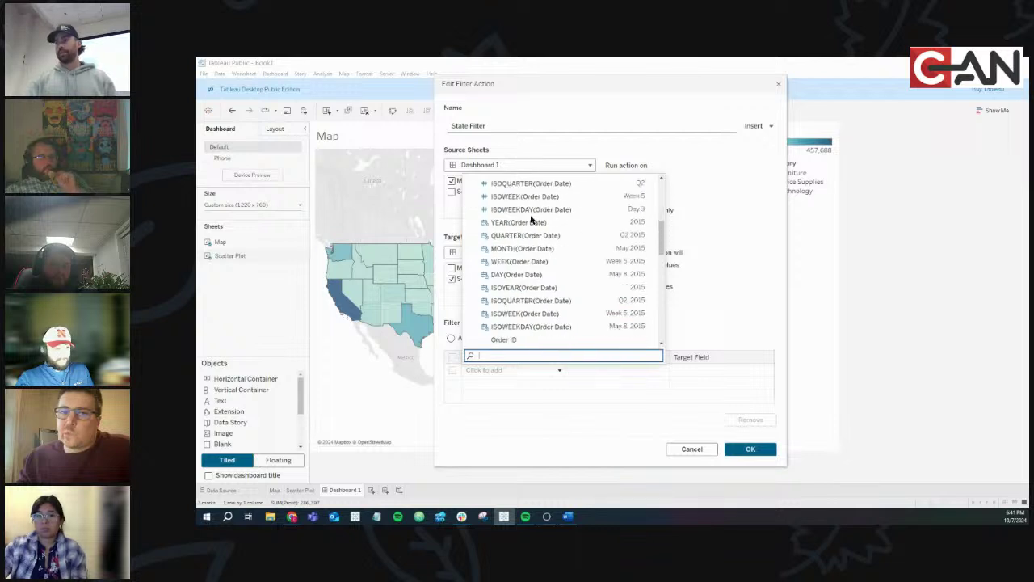
scroll(531, 220, "down", 3)
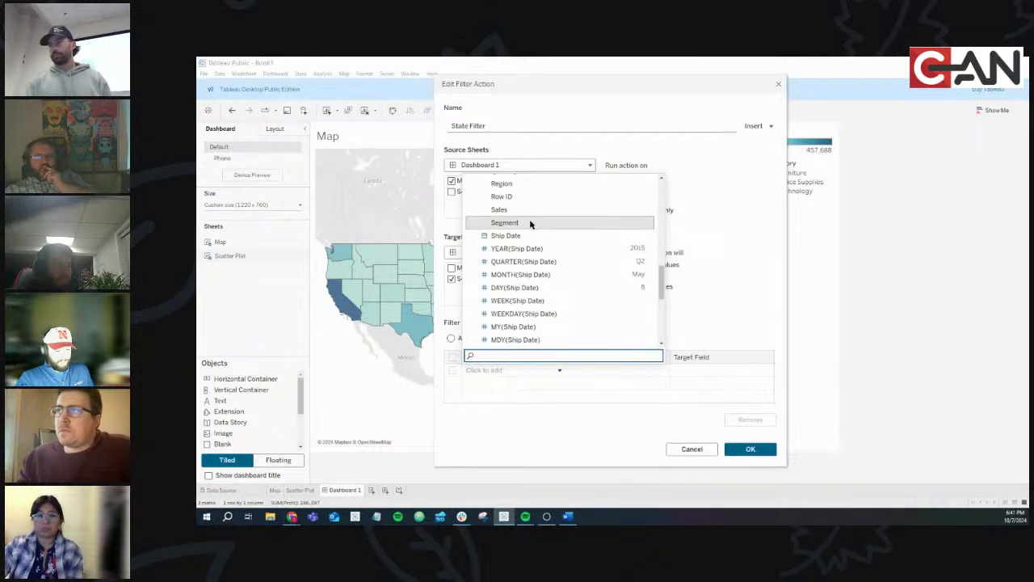
scroll(531, 223, "up", 3)
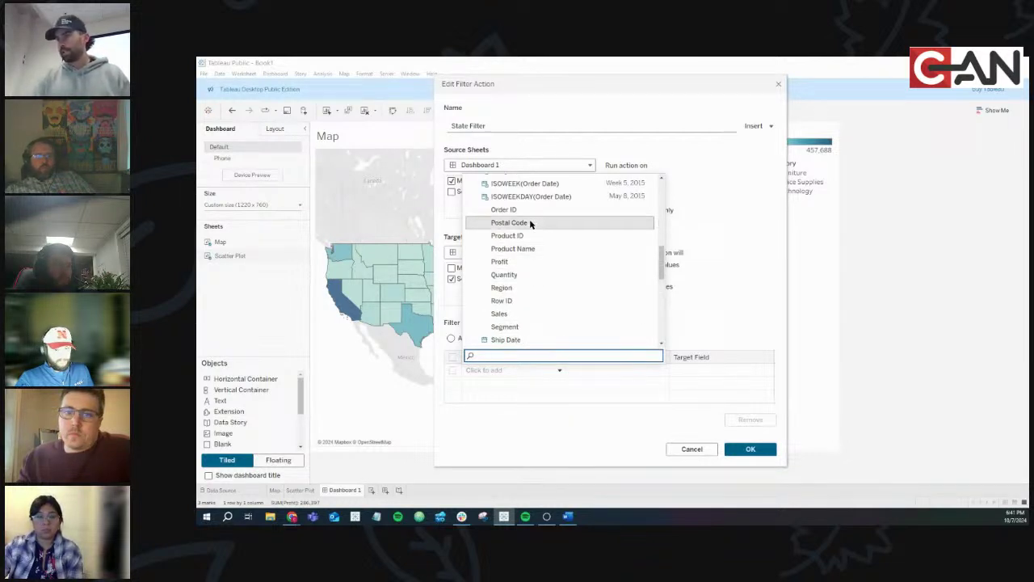
scroll(515, 323, "down", 5)
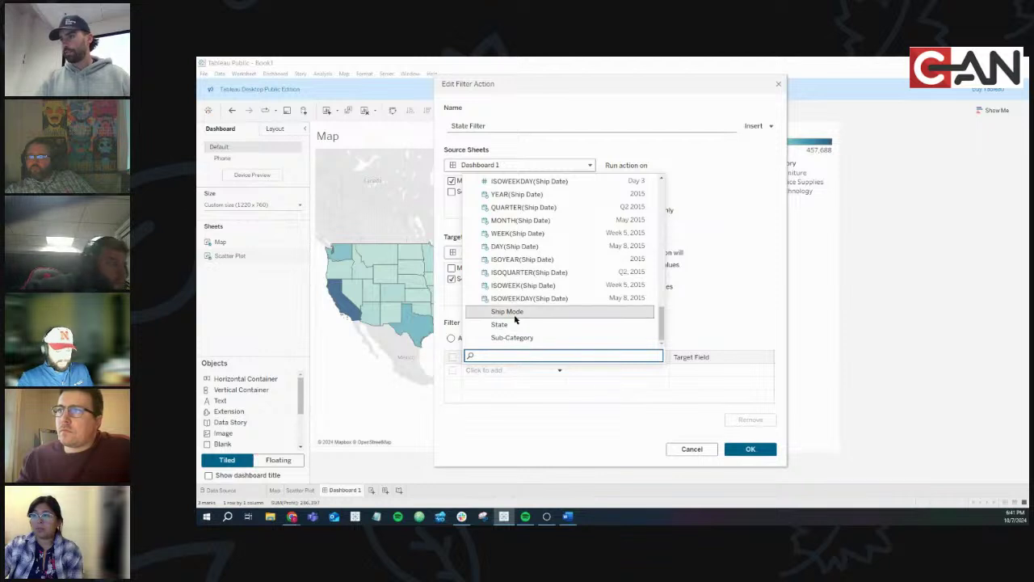
left_click(514, 325)
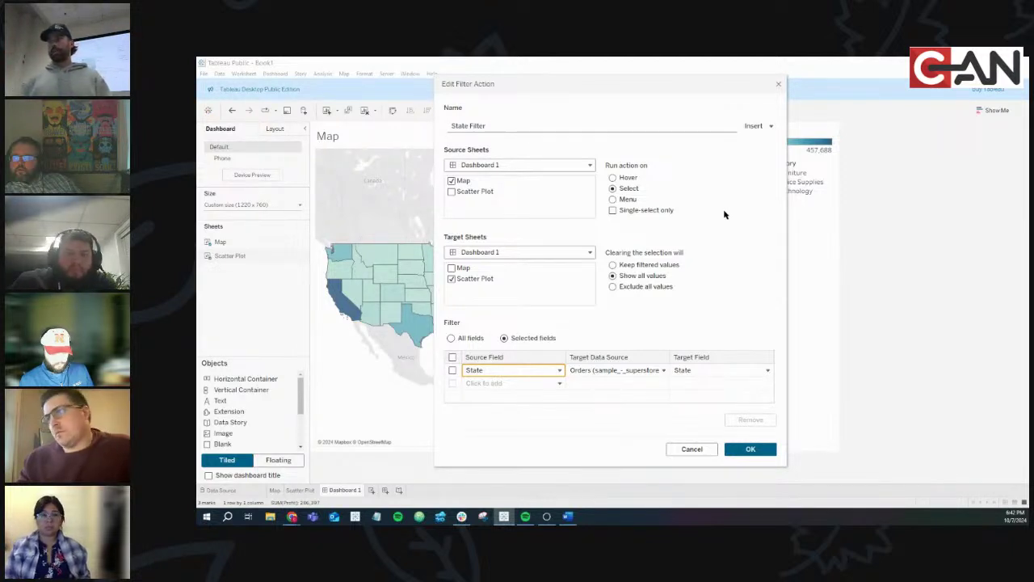
left_click(758, 455)
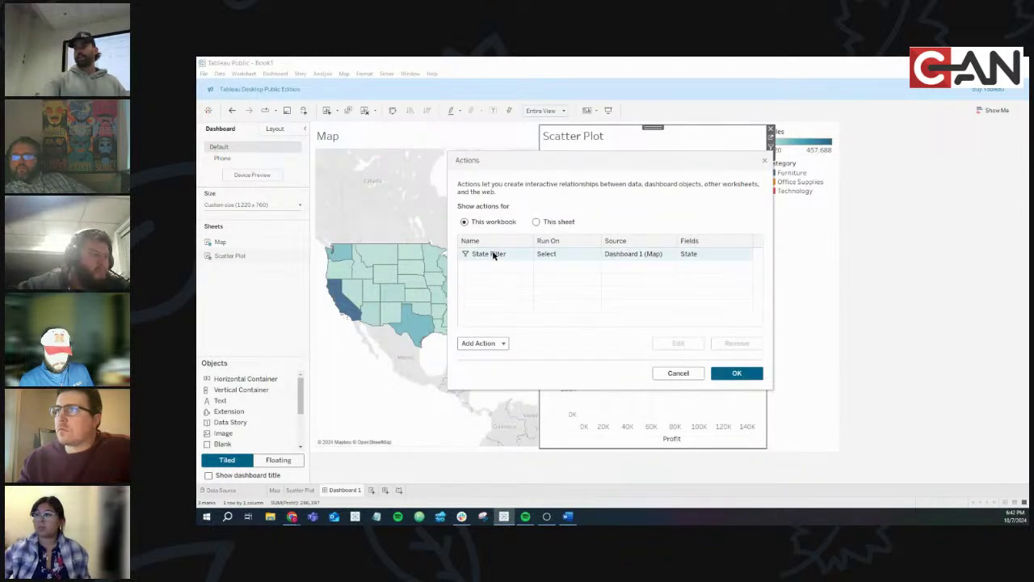
Close the Actions dialog and test the filter by selecting and clearing Nebraska
left_click(742, 375)
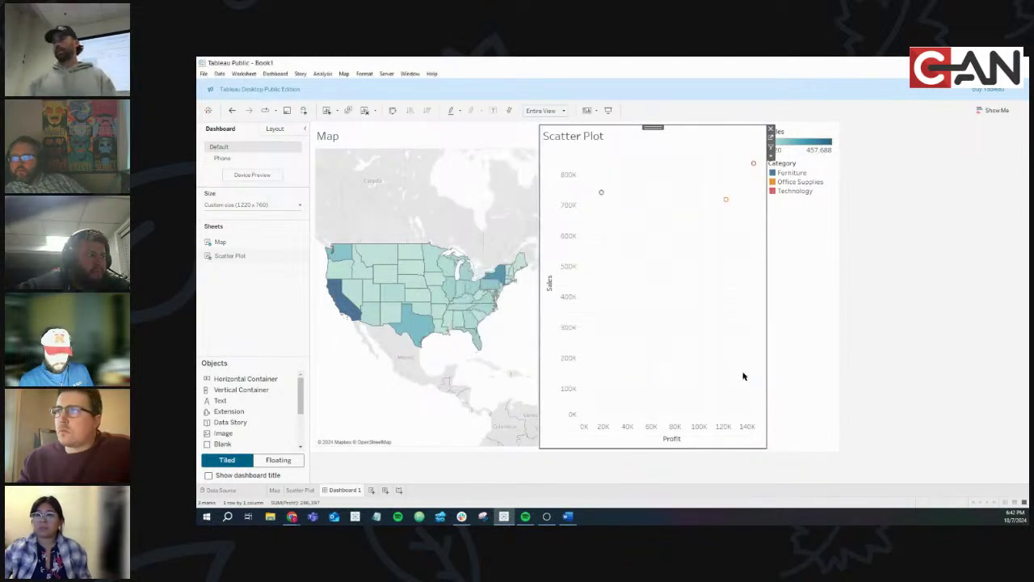
left_click(419, 283)
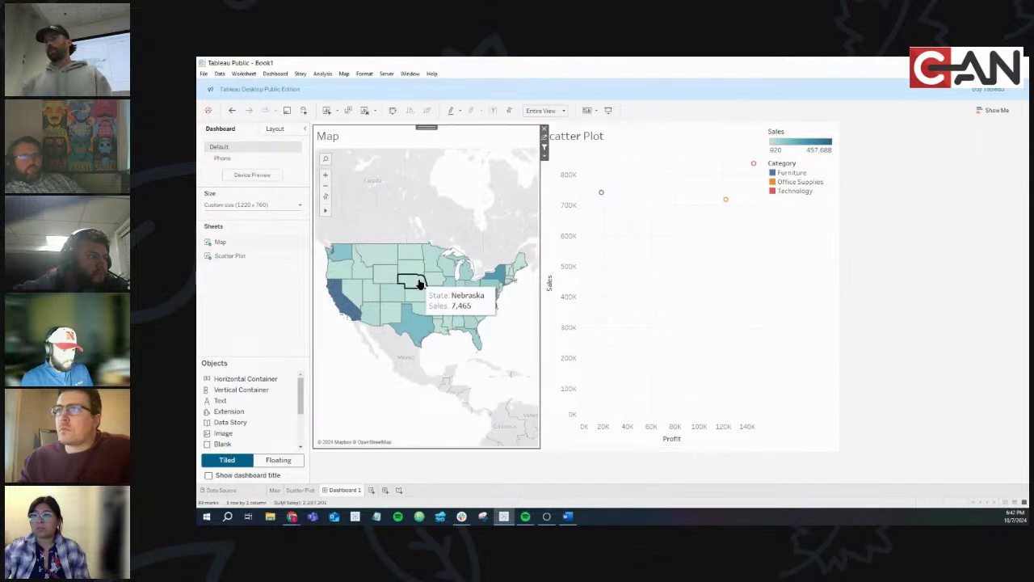
left_click(419, 283)
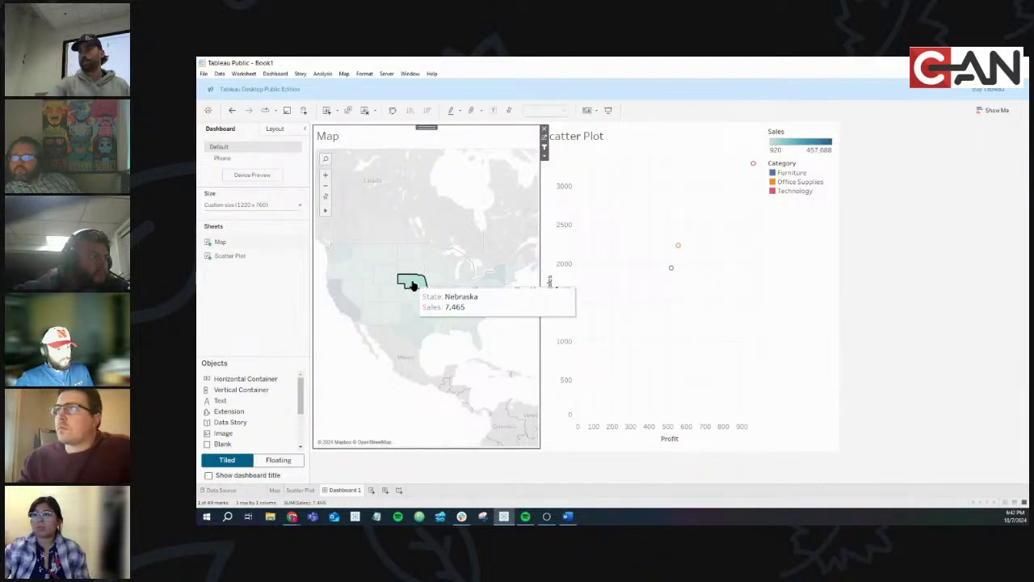
left_click(412, 283)
left_click(410, 282)
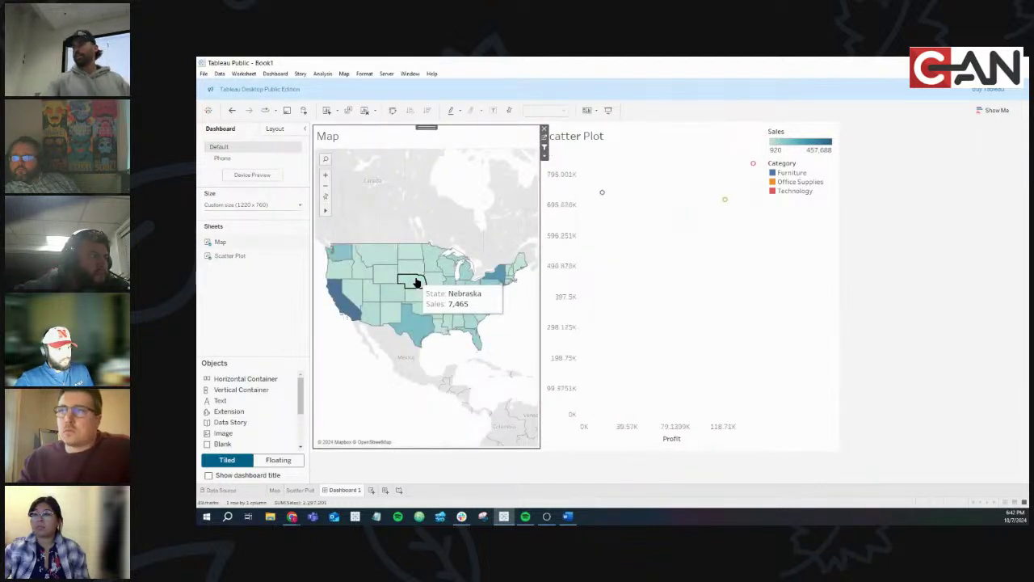
Select and clear Texas and California to check the scatter plot filter
left_click(420, 325)
left_click(421, 326)
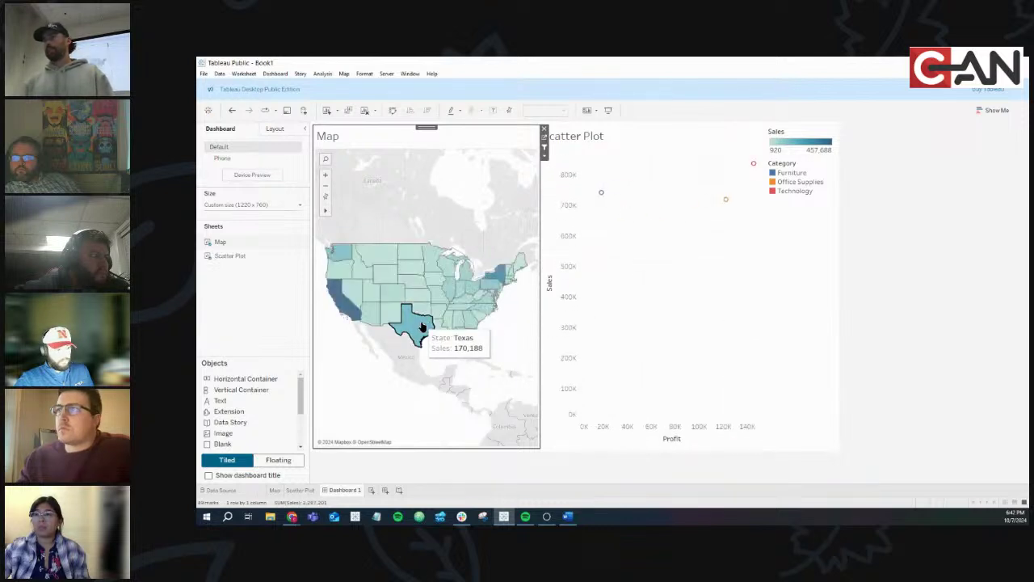
left_click(343, 309)
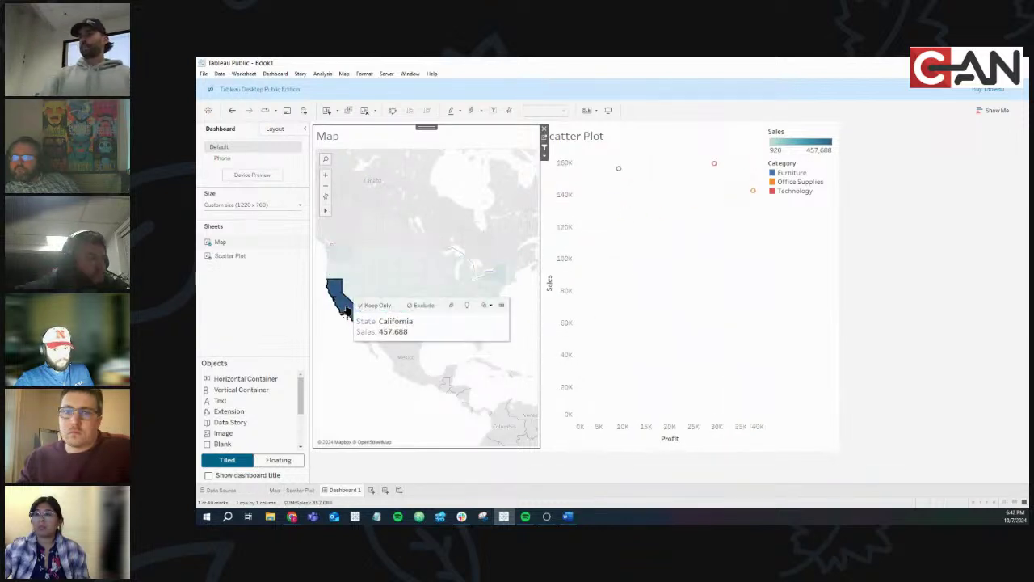
left_click(345, 311)
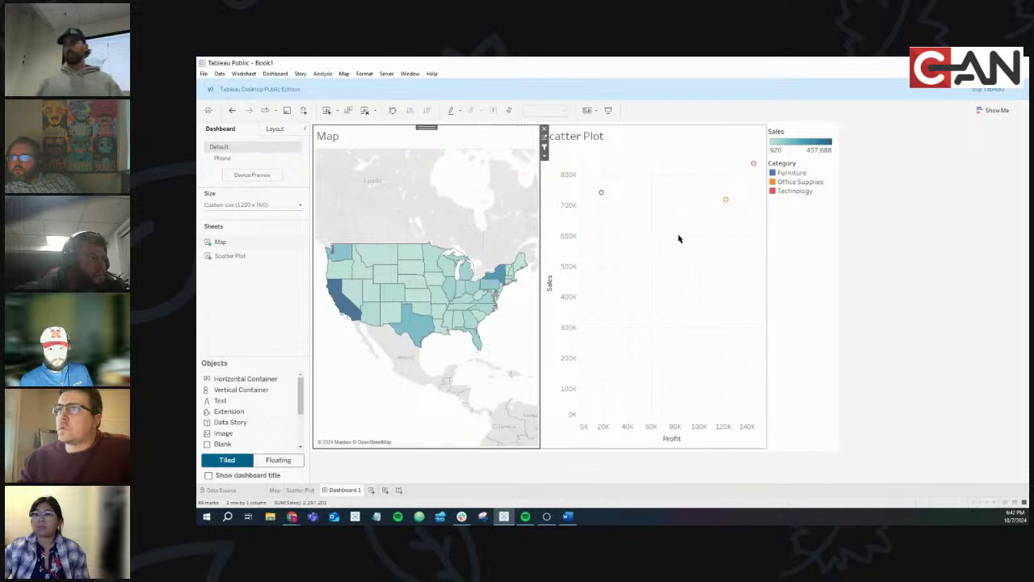
mouse_move(440, 296)
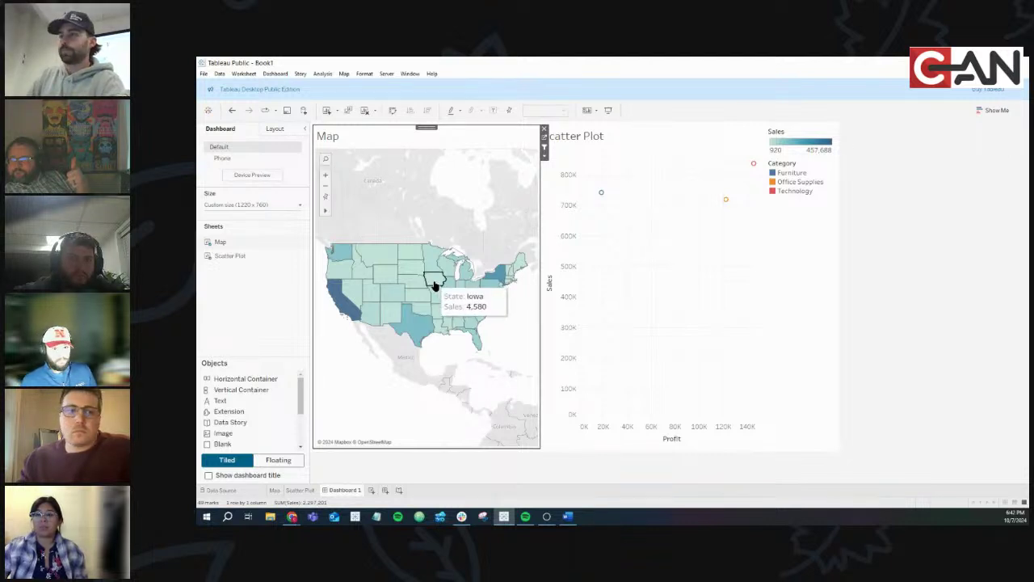
mouse_move(491, 291)
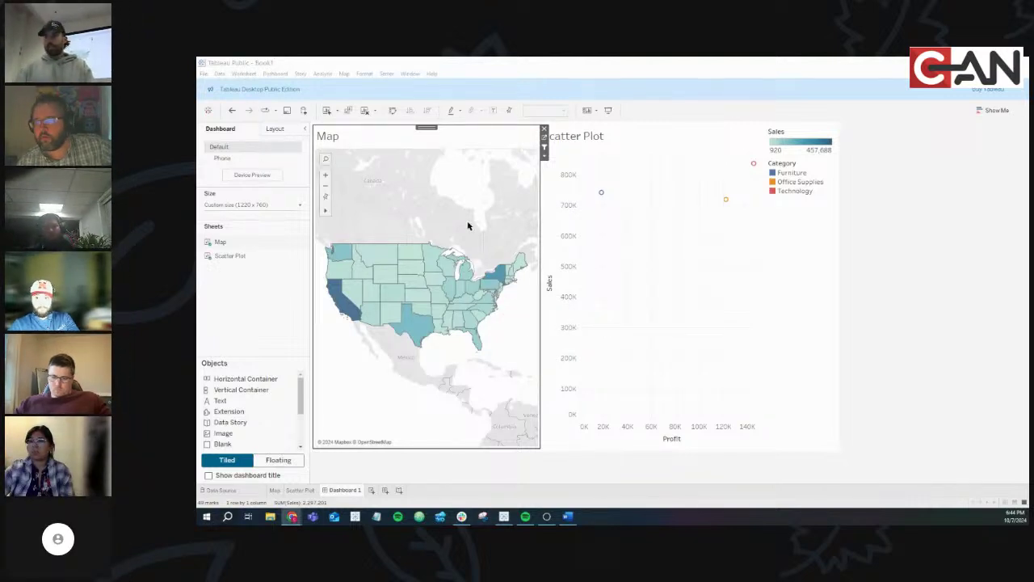
left_click(622, 284)
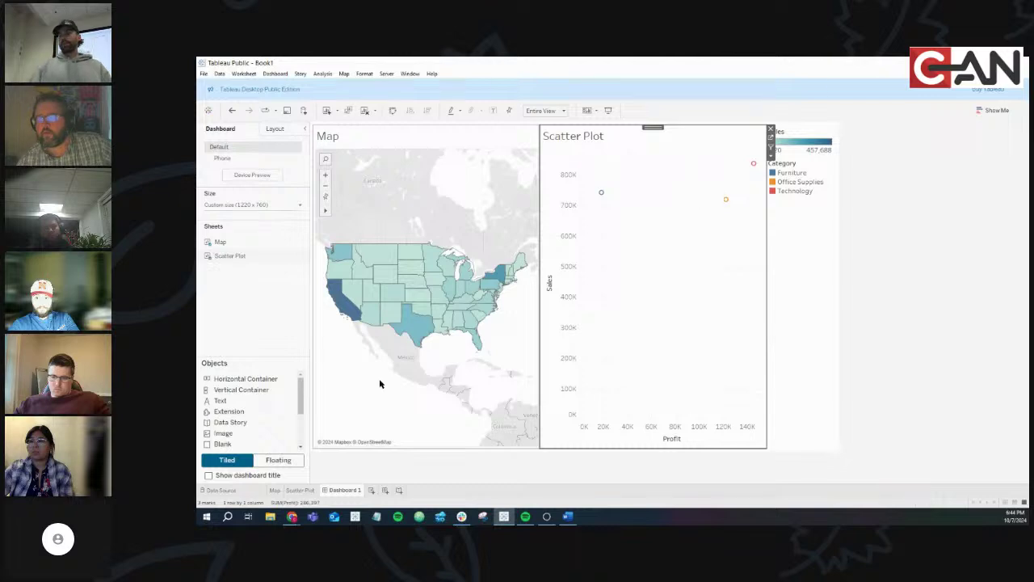
left_click(292, 516)
left_click(329, 489)
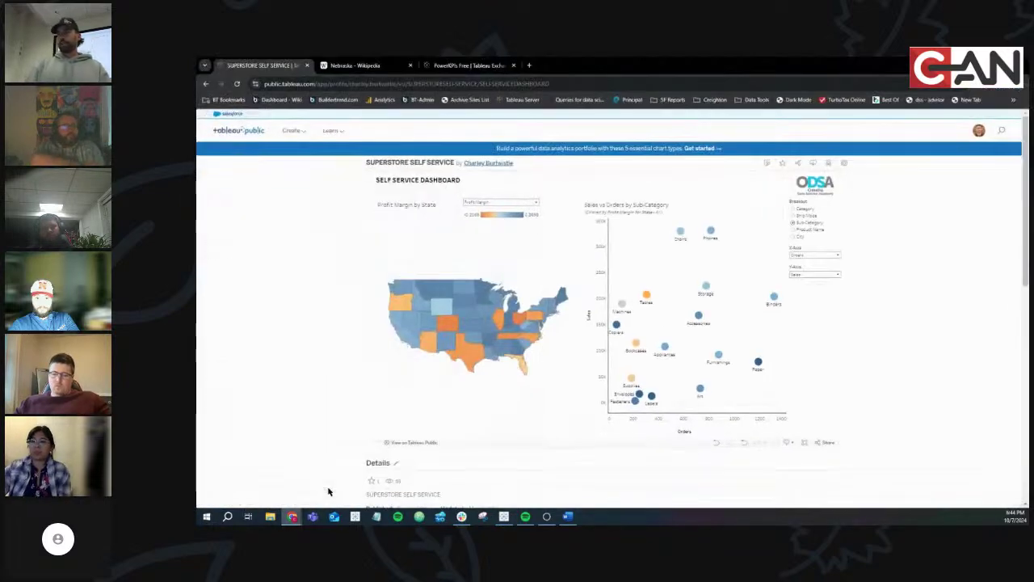
left_click(469, 315)
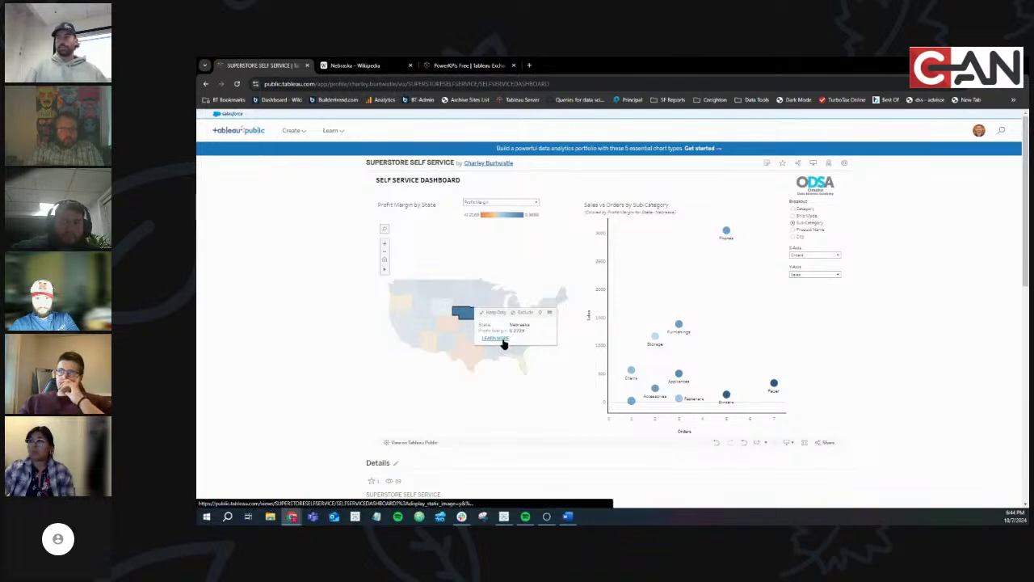
left_click(501, 341)
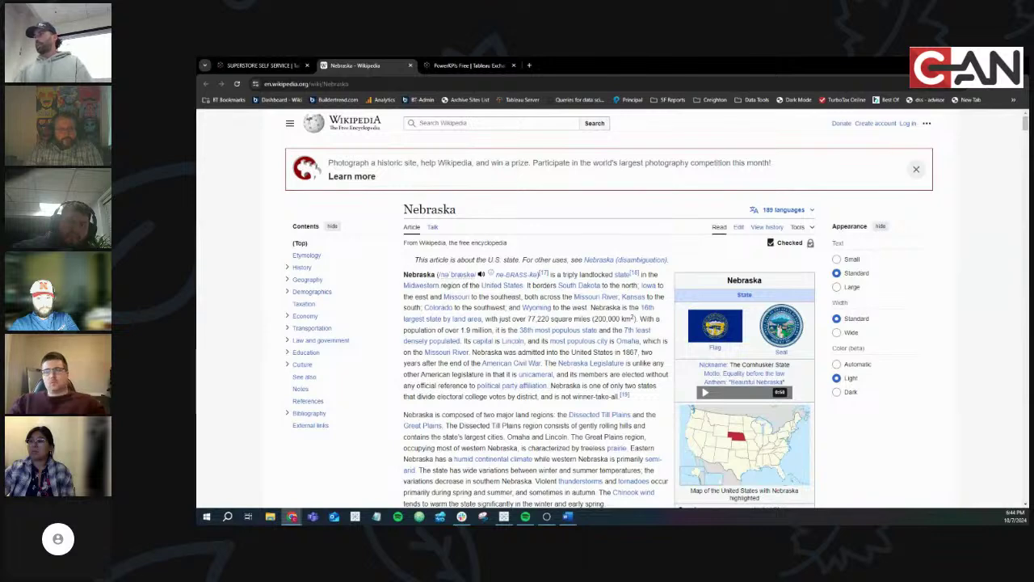
key("alt+Tab")
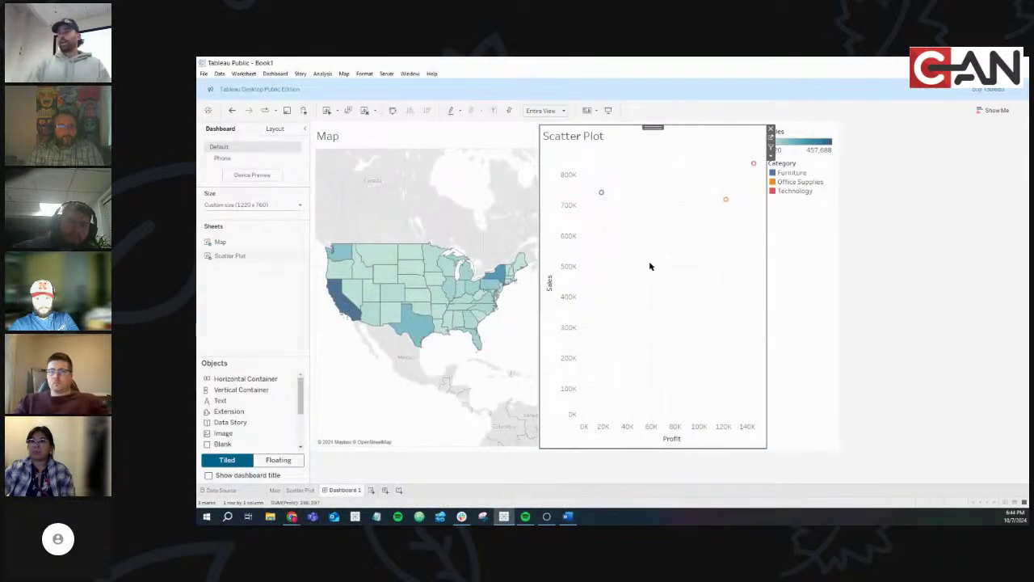
Start a new Go to URL action, Hyperlink1, from Dashboard > Actions
left_click(283, 76)
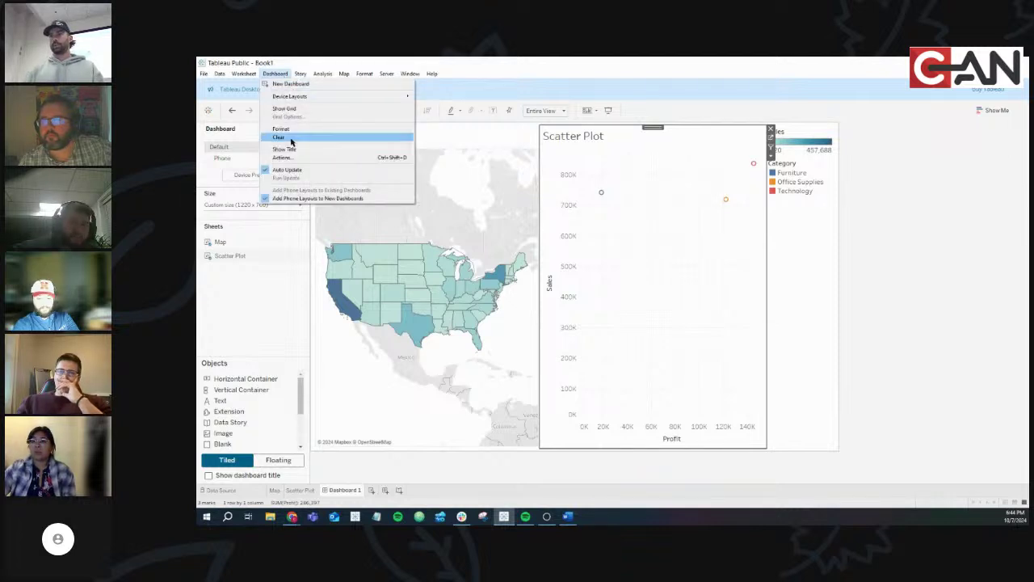
left_click(301, 157)
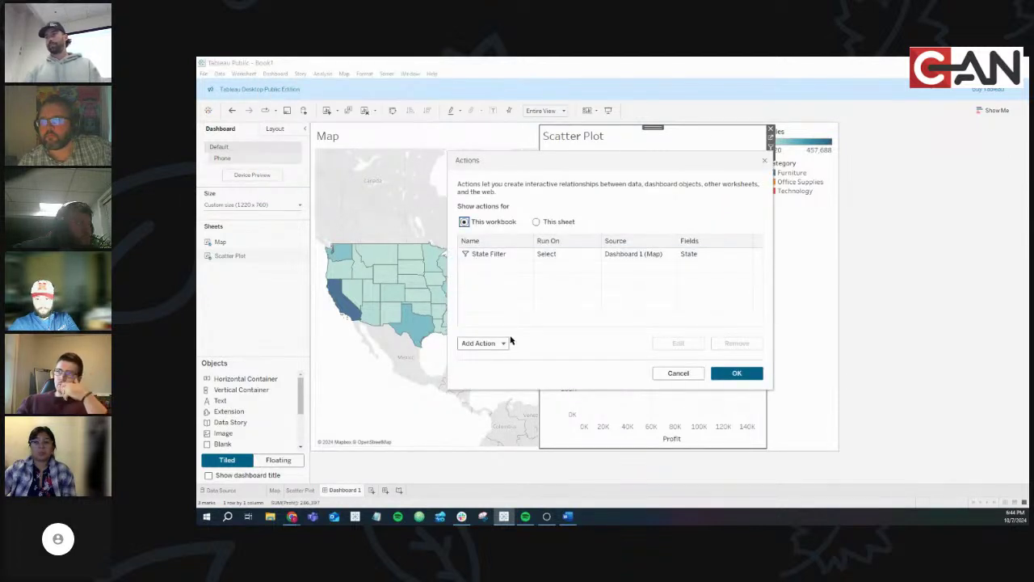
left_click(483, 343)
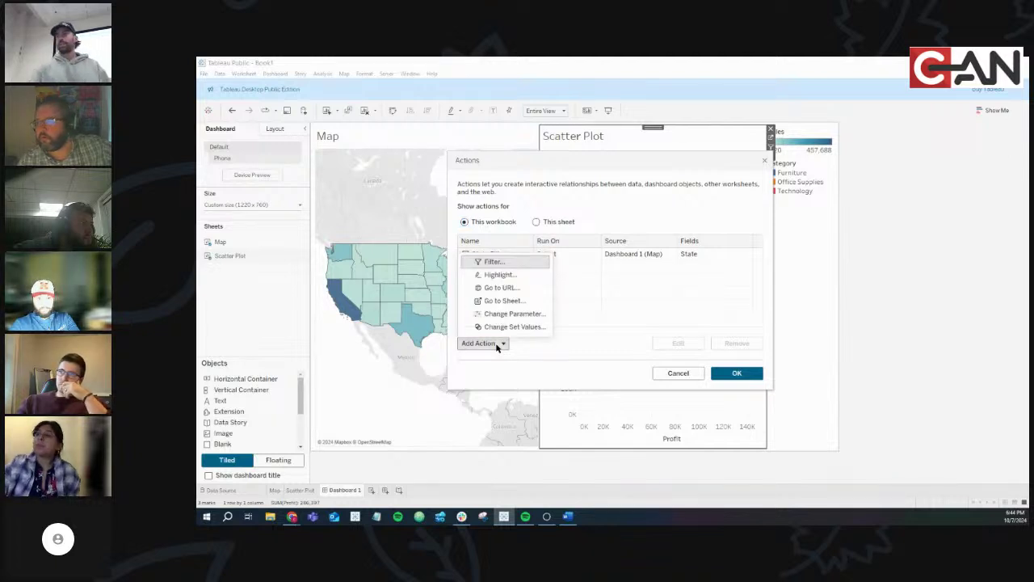
left_click(514, 291)
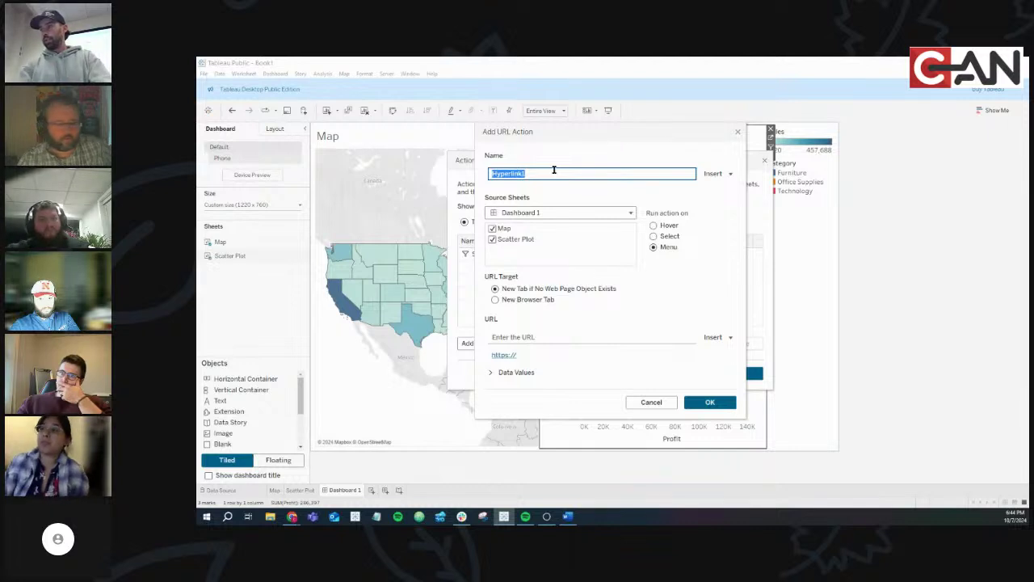
Name the URL action 'Learn More' and uncheck Scatter Plot, leaving Map as its only source sheet
type("Learn More")
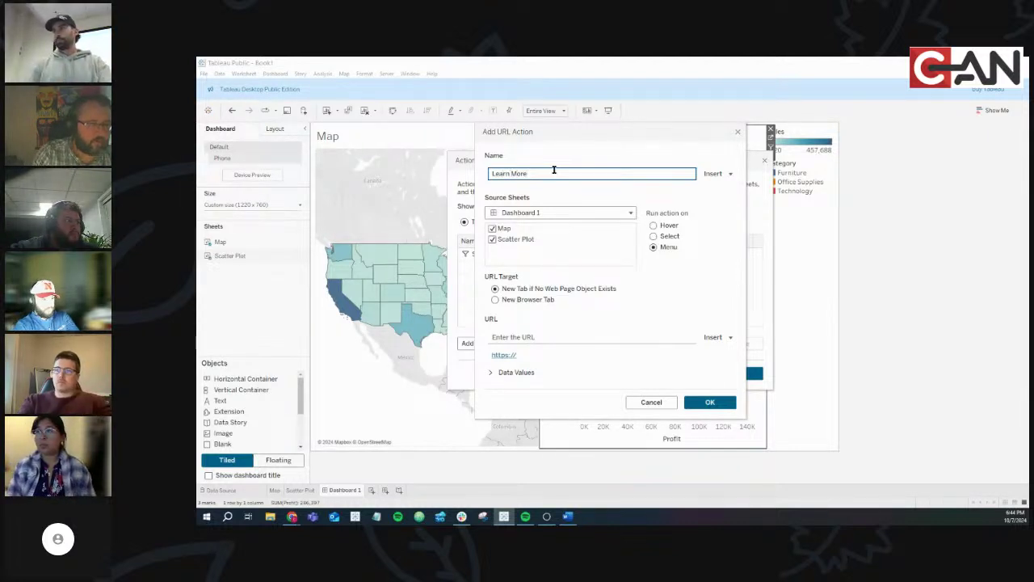
left_click(594, 213)
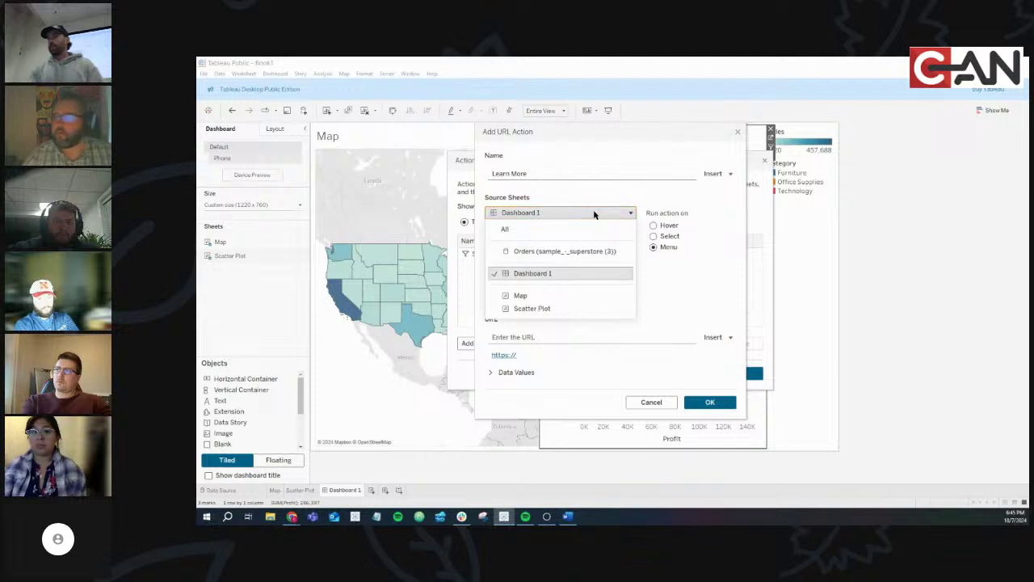
left_click(535, 212)
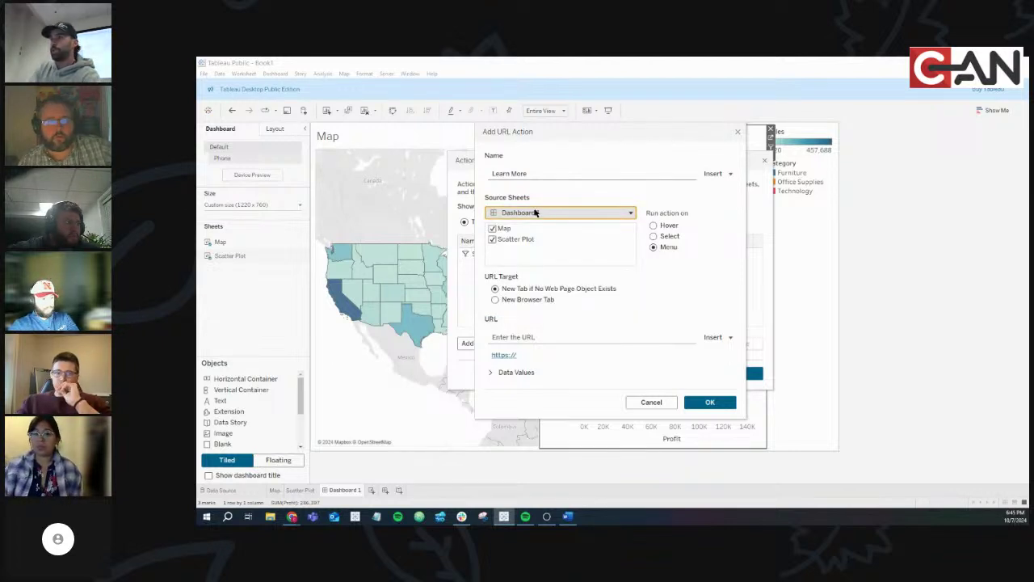
left_click(493, 240)
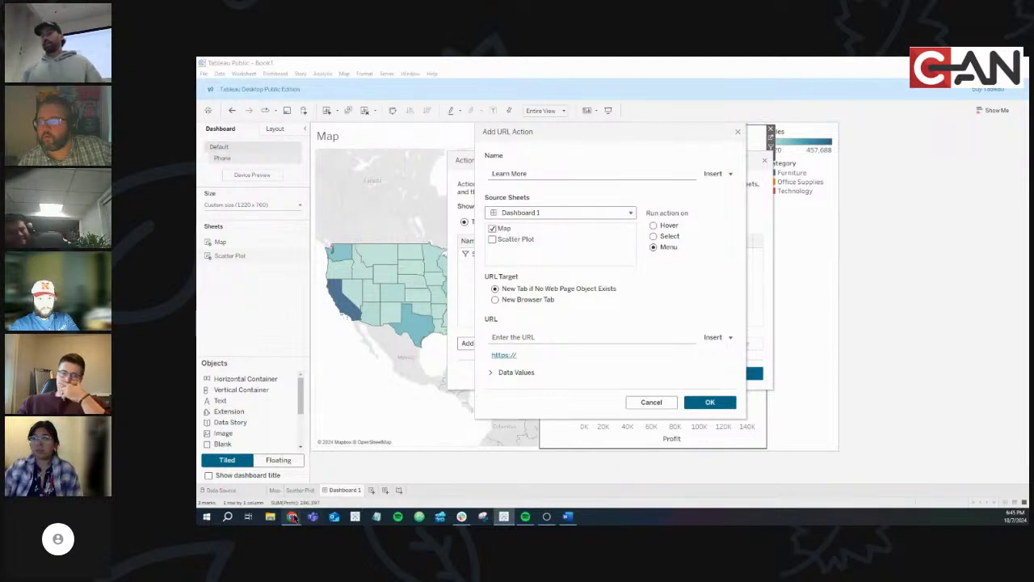
On the published Superstore dashboard, clear and reselect Nebraska on the map to filter the scatter plot
mouse_move(293, 521)
left_click(328, 483)
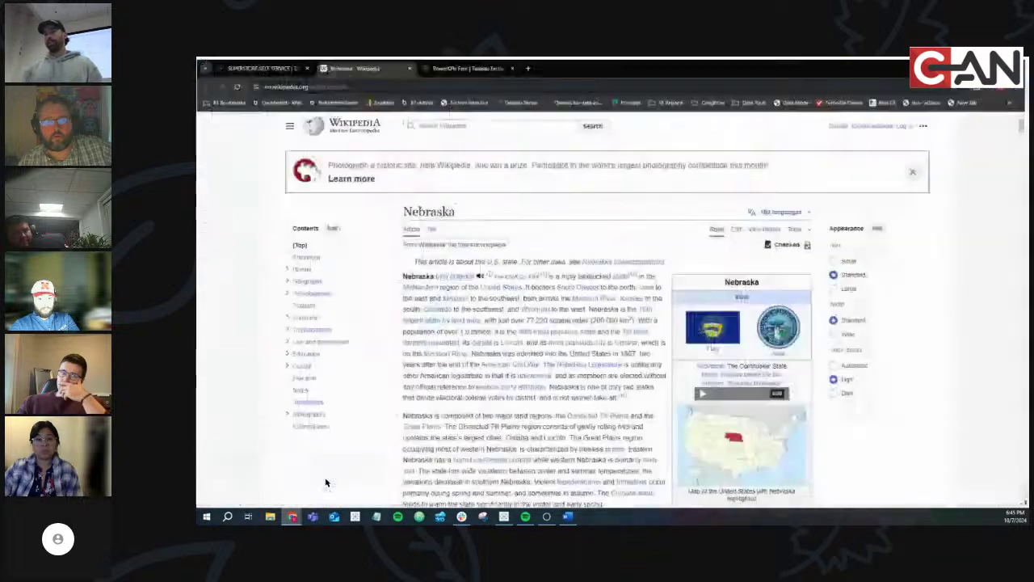
left_click(269, 68)
mouse_move(462, 312)
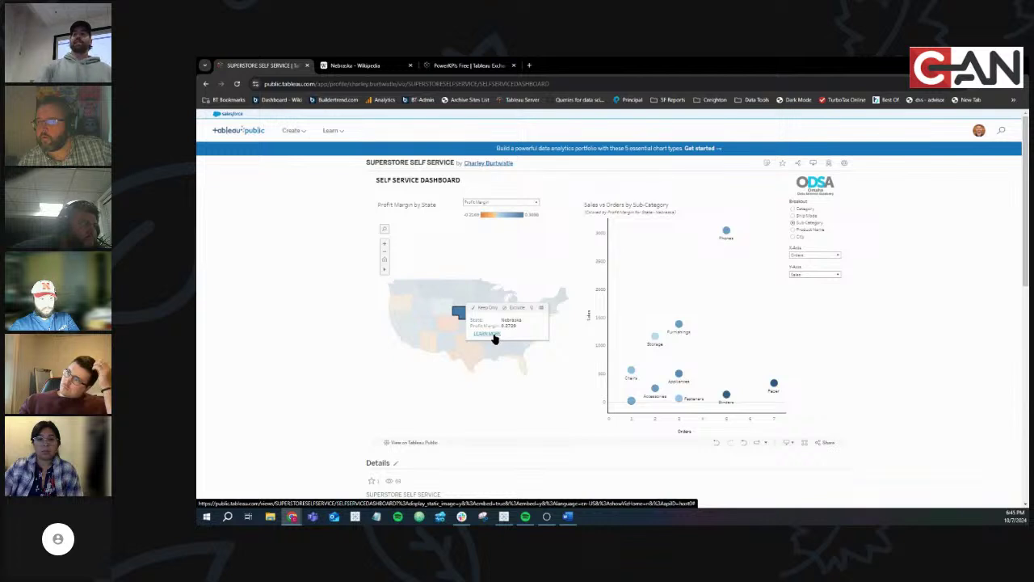
left_click(510, 404)
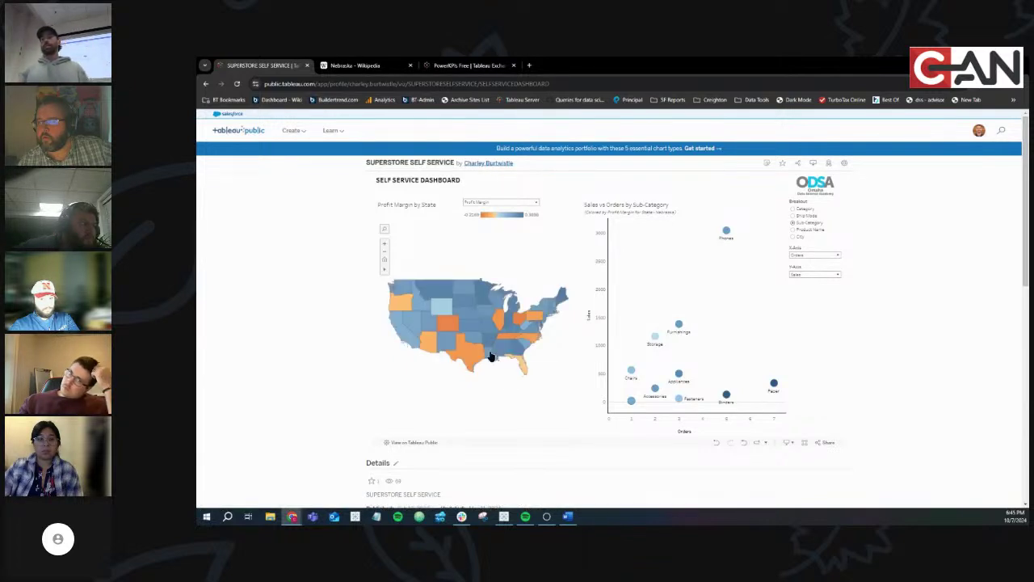
left_click(467, 317)
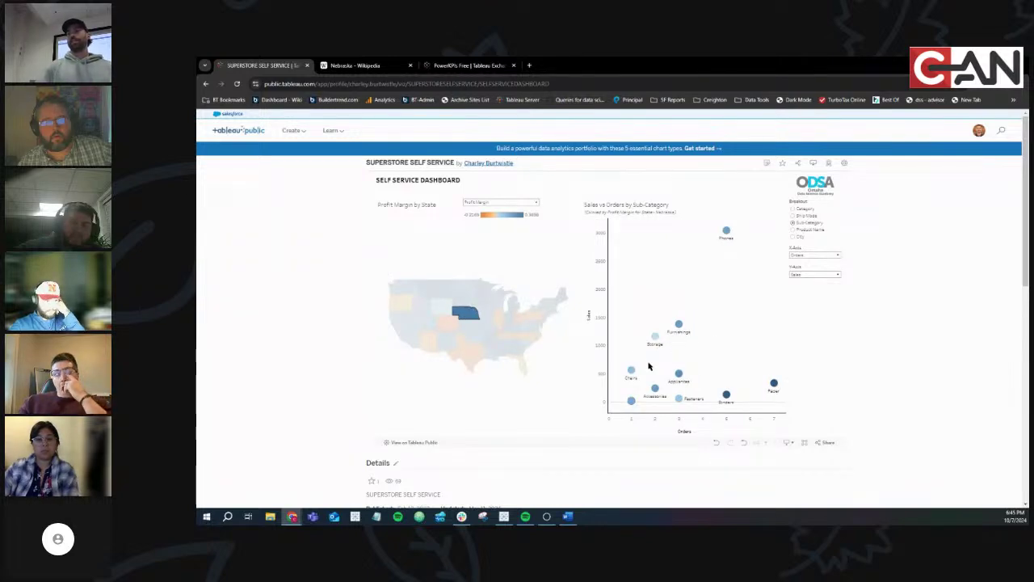
Check the Nebraska Wikipedia tab, then come back to the published dashboard
left_click(370, 69)
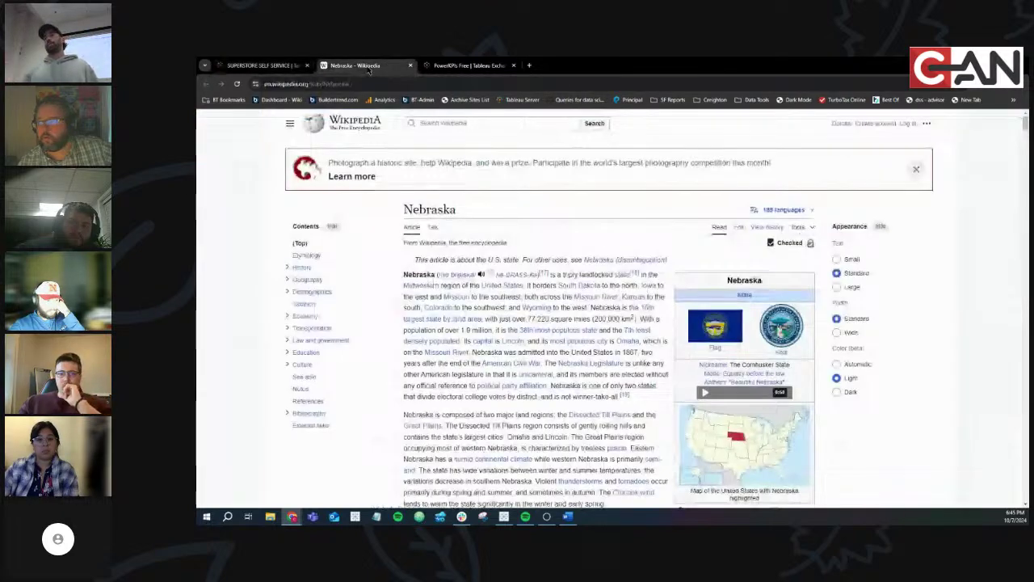
left_click(255, 64)
mouse_move(469, 316)
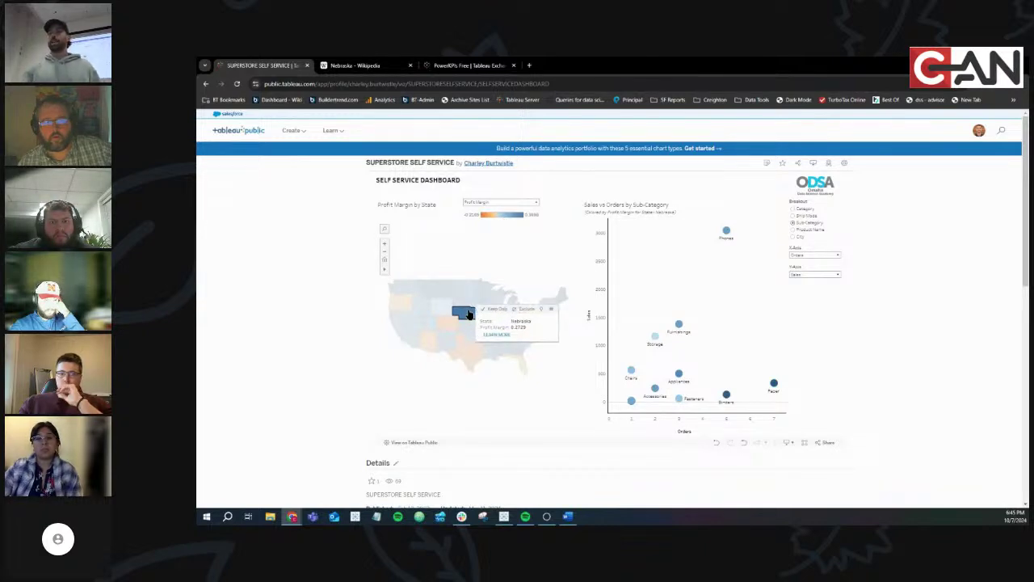
key("alt+Tab")
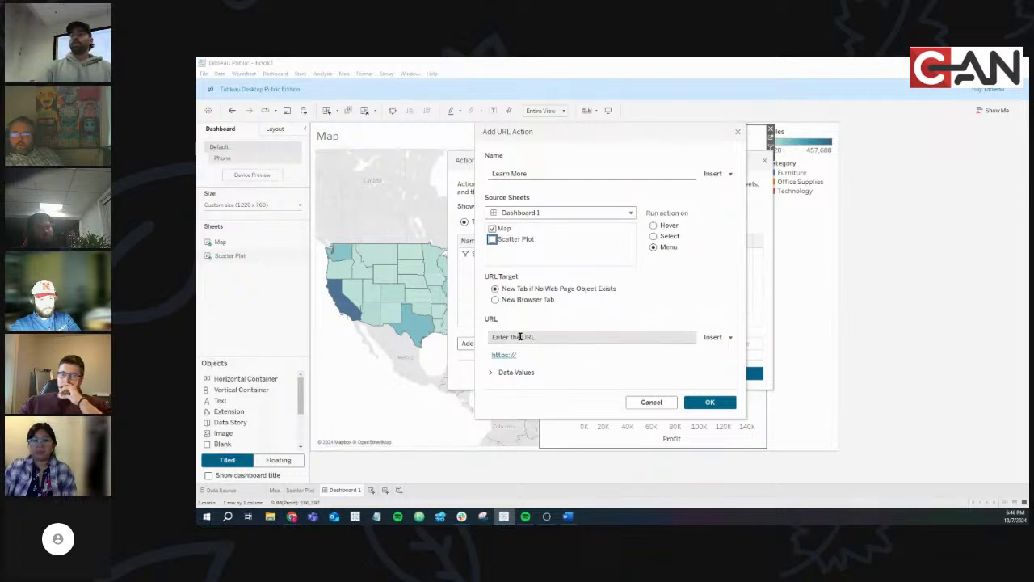
left_click(291, 516)
left_click(317, 485)
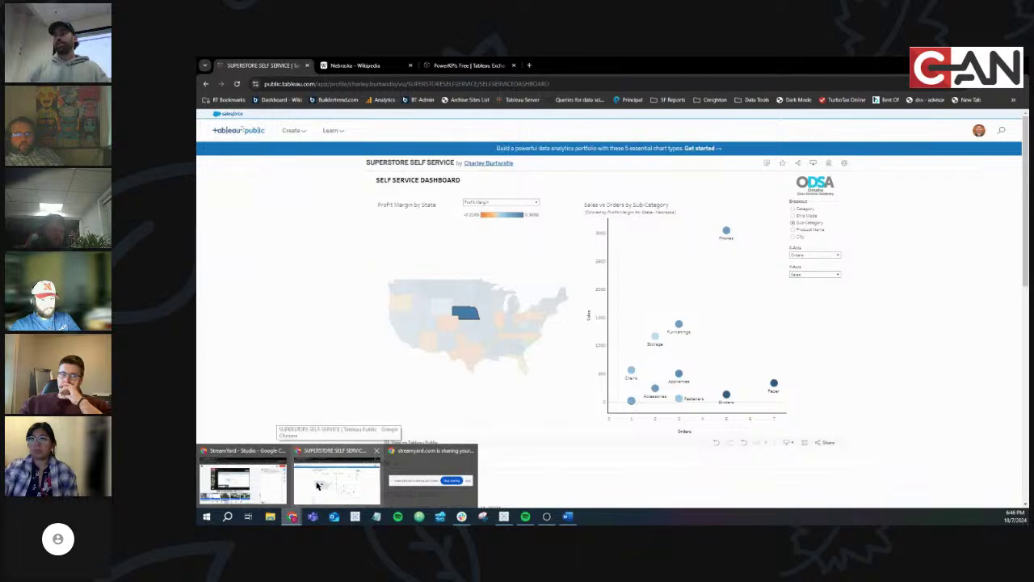
Follow Wikipedia links from Nebraska through Wyoming and South Dakota to the Minnesota article
left_click(363, 63)
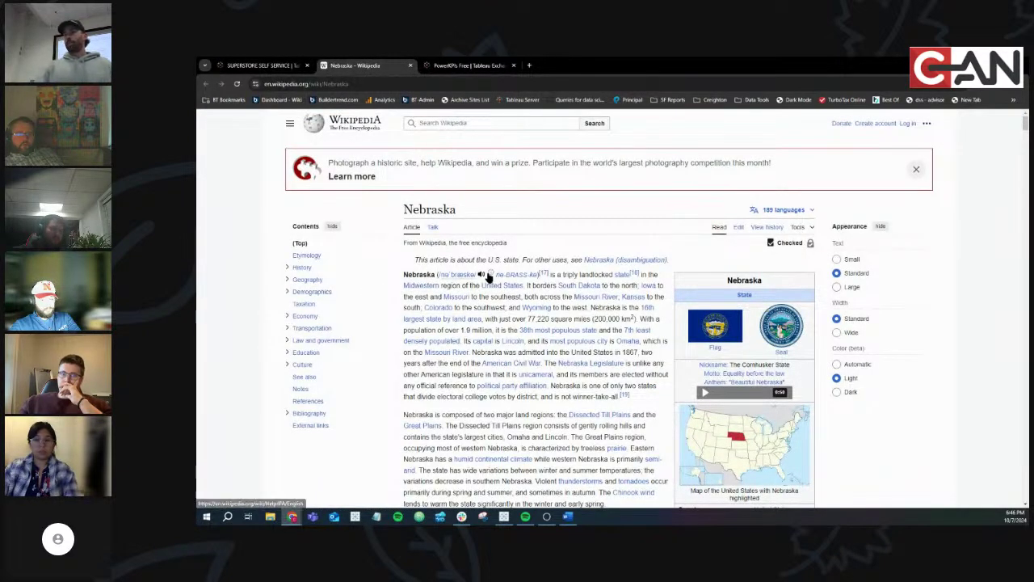
left_click(535, 311)
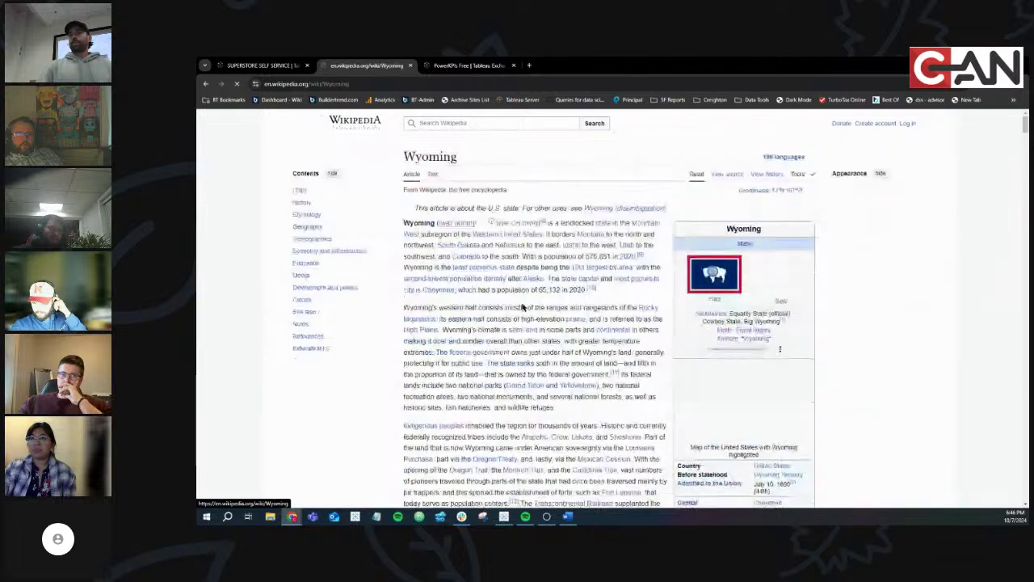
left_click(295, 84)
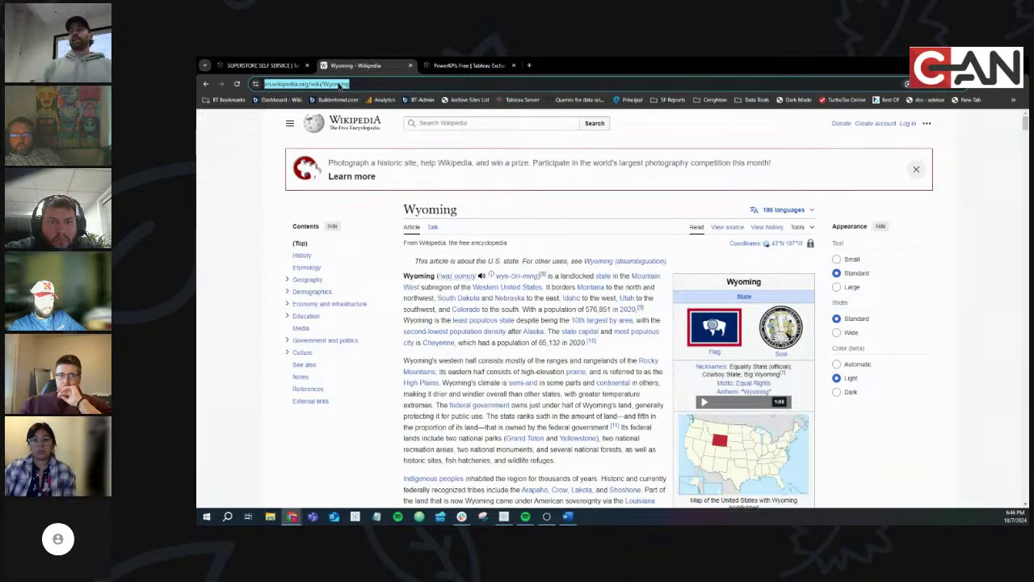
left_click(464, 298)
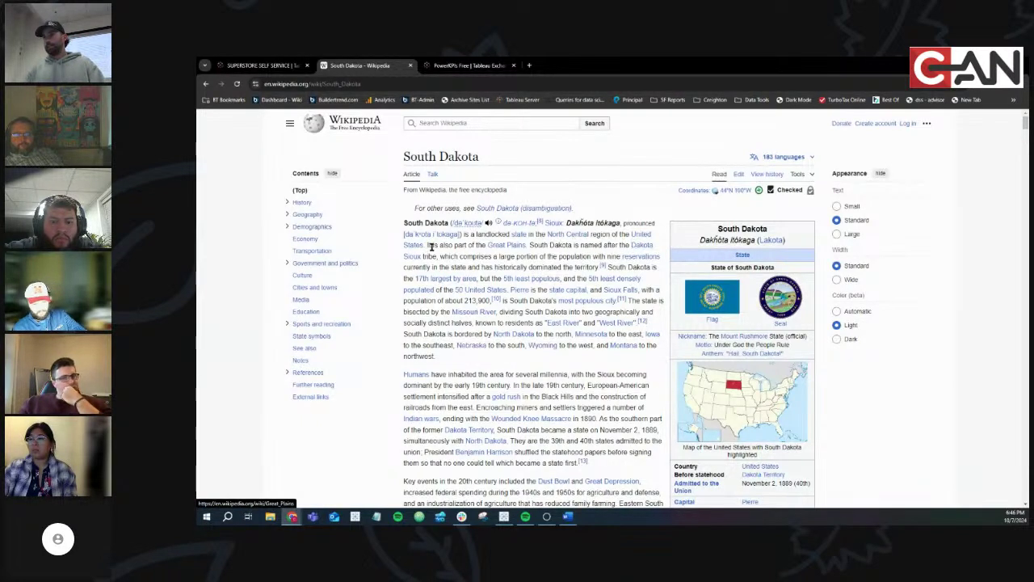
left_click(591, 334)
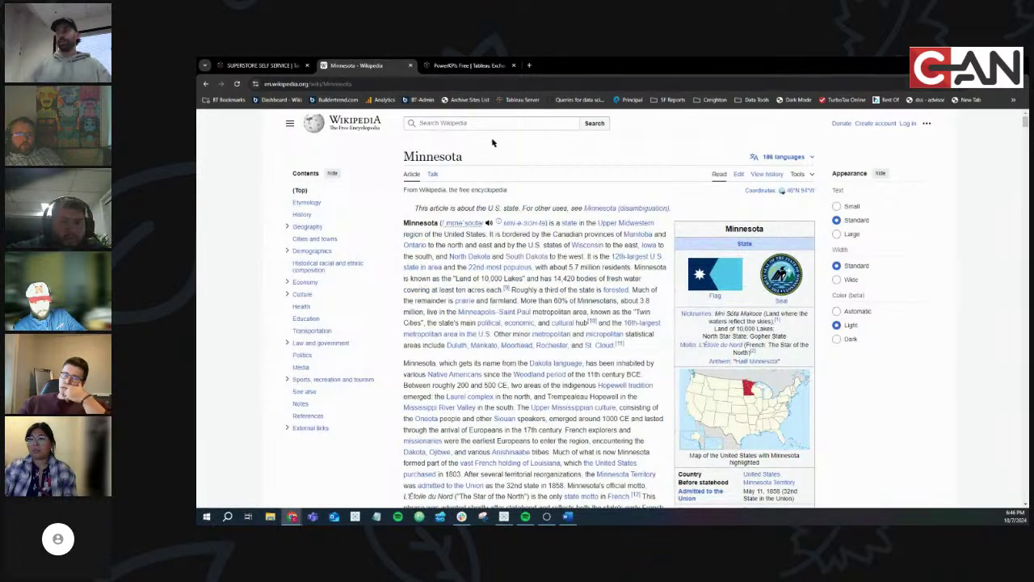
Copy the Minnesota article's web address and return to Tableau's Add URL Action dialog
left_click(349, 83)
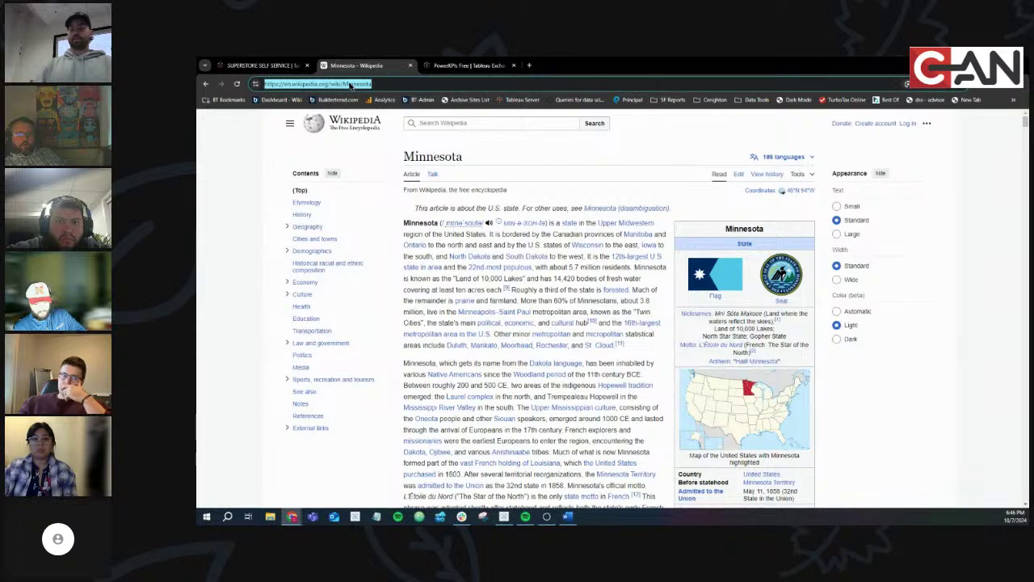
left_click(381, 82)
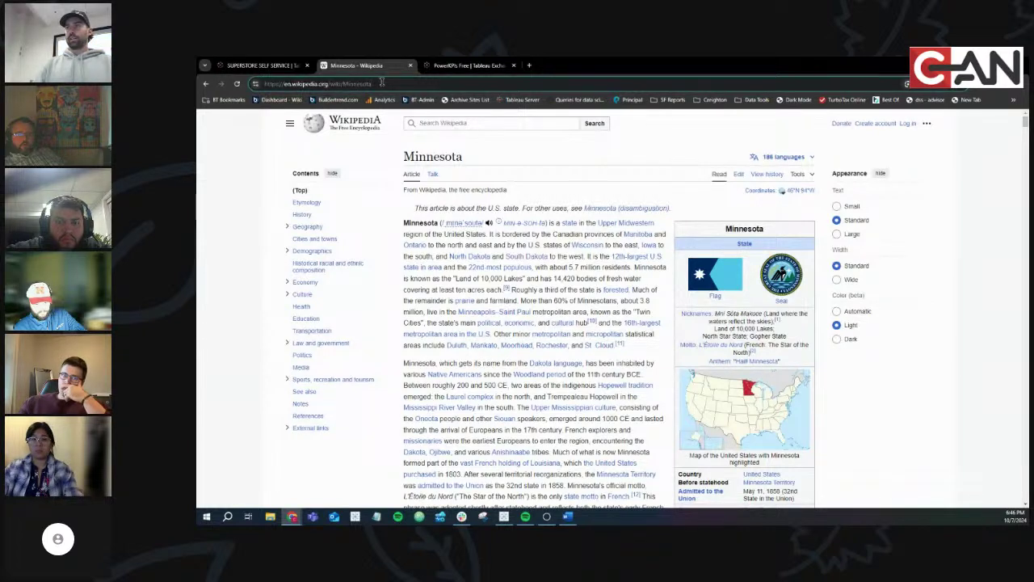
left_click_drag(381, 83, 285, 84)
key("ctrl+c")
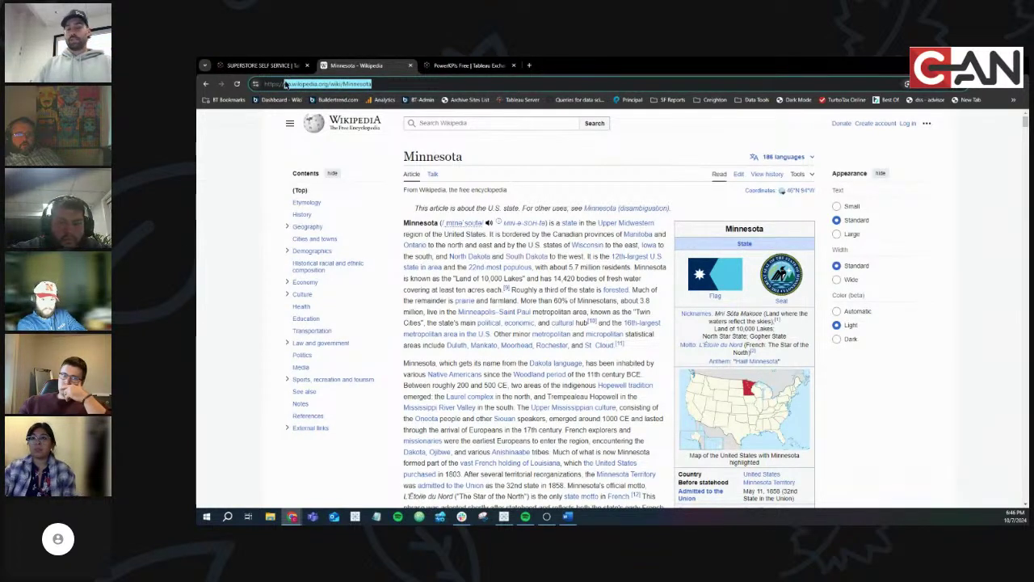
left_click(504, 516)
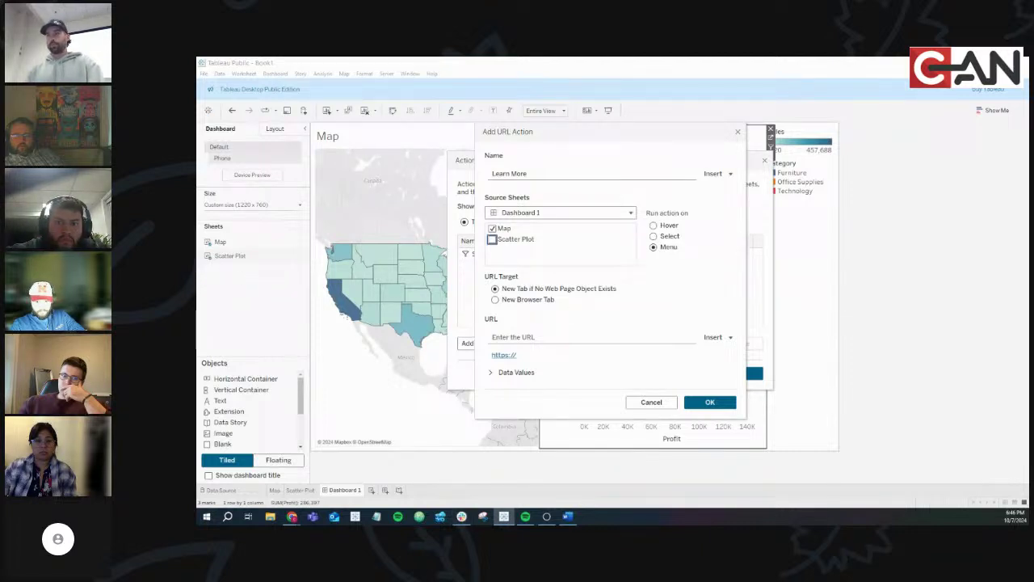
Paste the Minnesota address into the URL field, test it, and recopy the full address from the browser
left_click(550, 336)
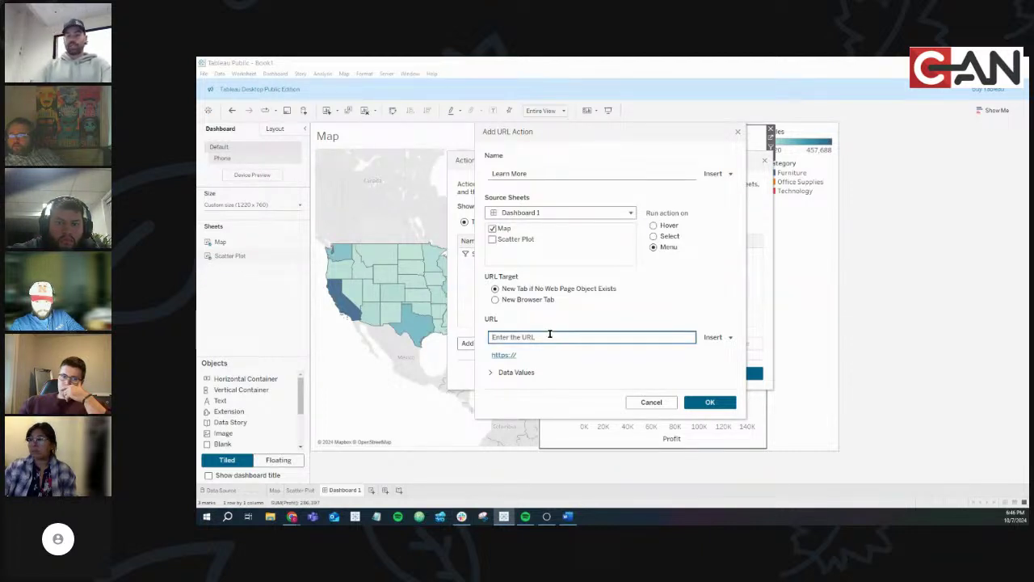
key("ctrl+v")
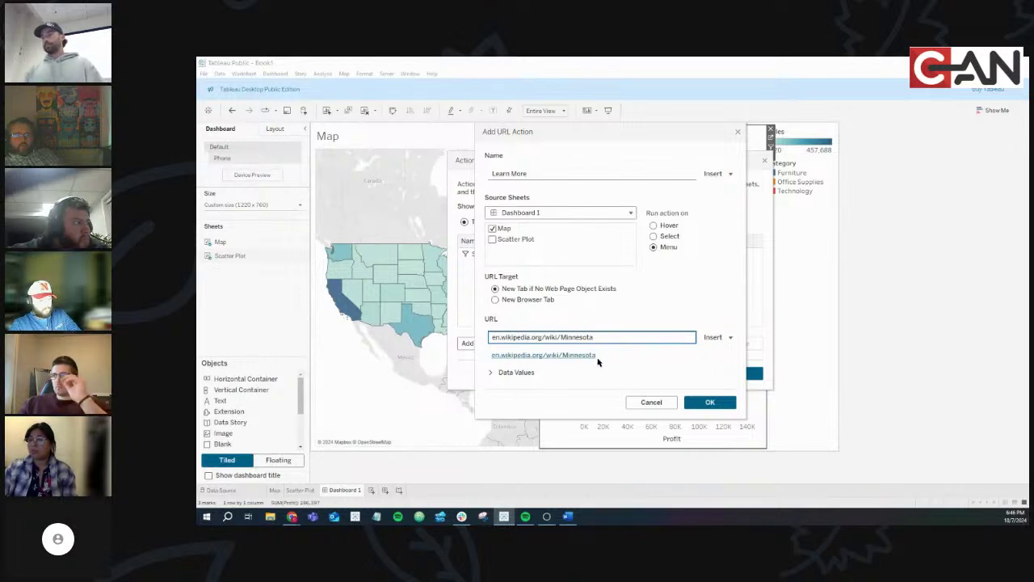
left_click(509, 356)
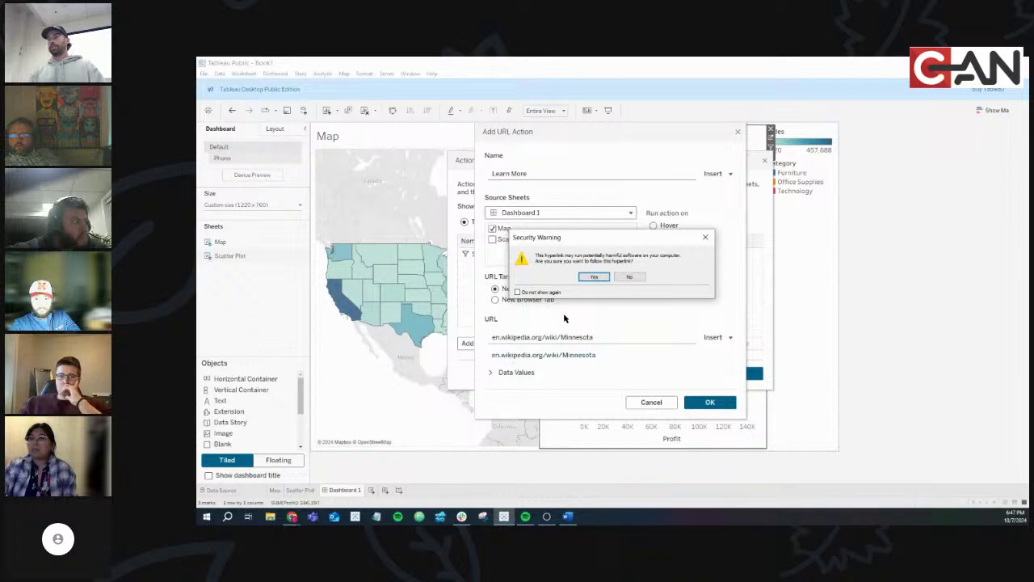
left_click(631, 277)
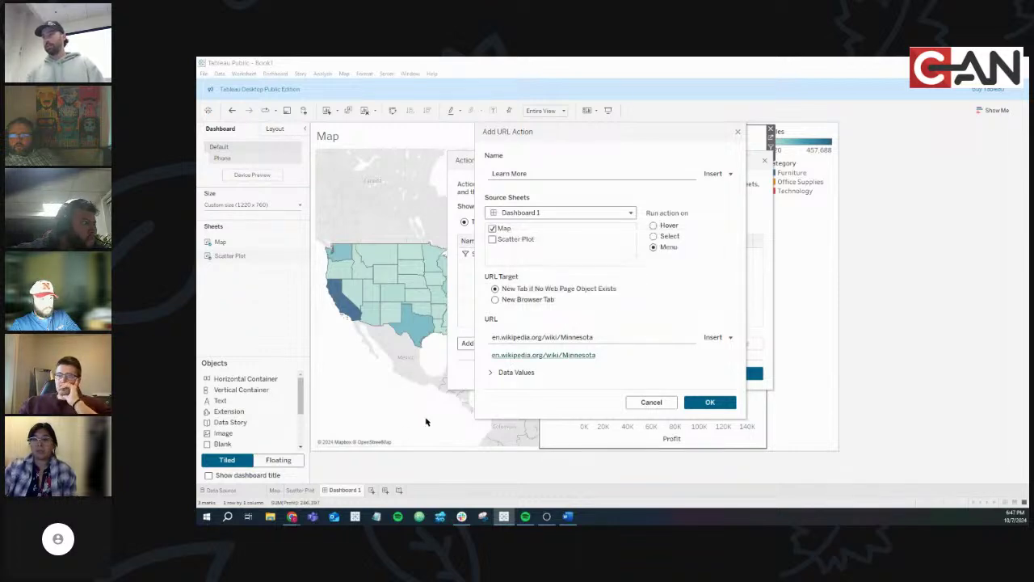
mouse_move(291, 517)
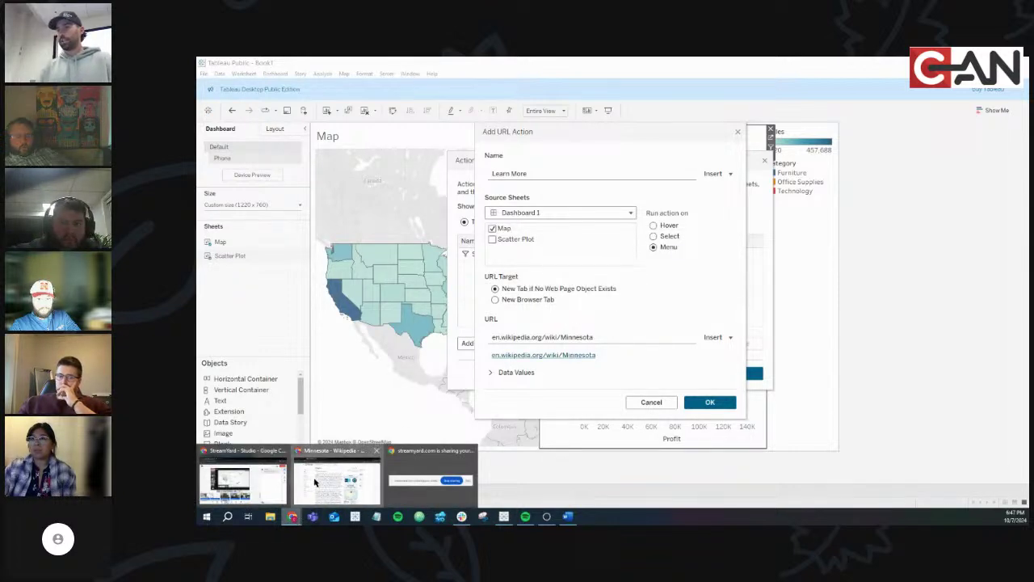
left_click(339, 477)
left_click(315, 84)
key("ctrl+c")
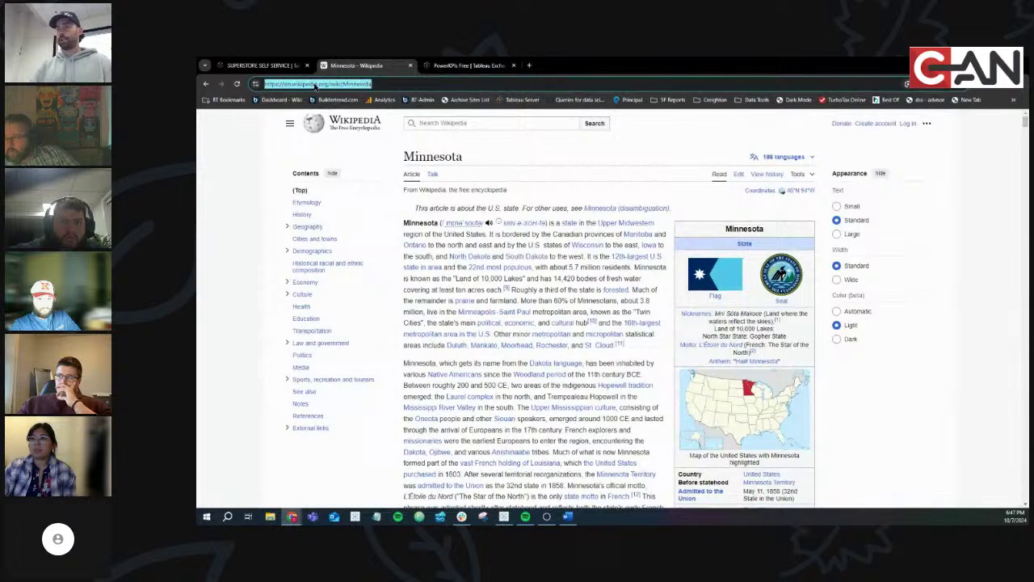
key("alt+Tab")
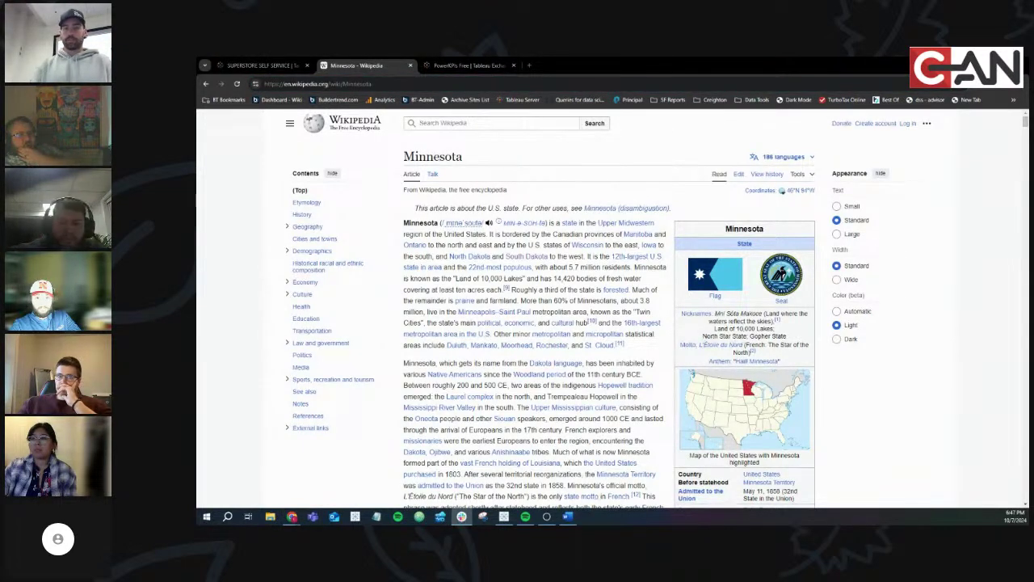
key("alt+Tab")
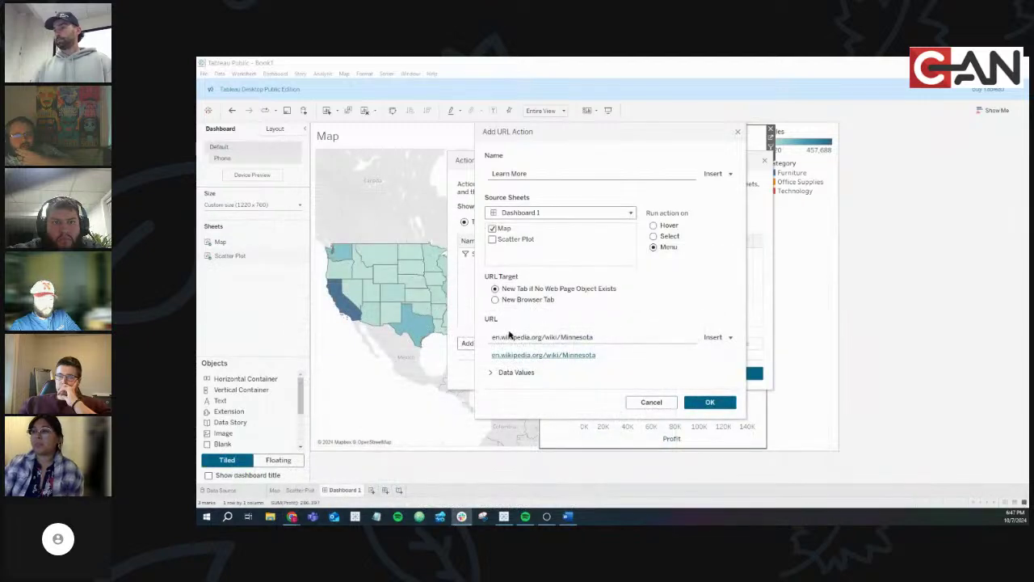
triple_click(551, 337)
key("ctrl+v")
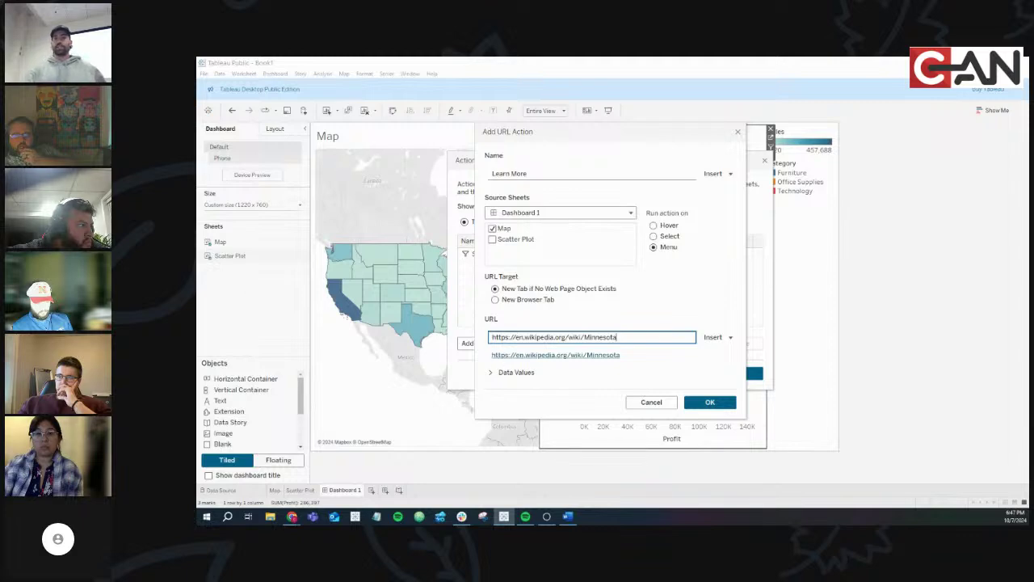
key("ctrl+a")
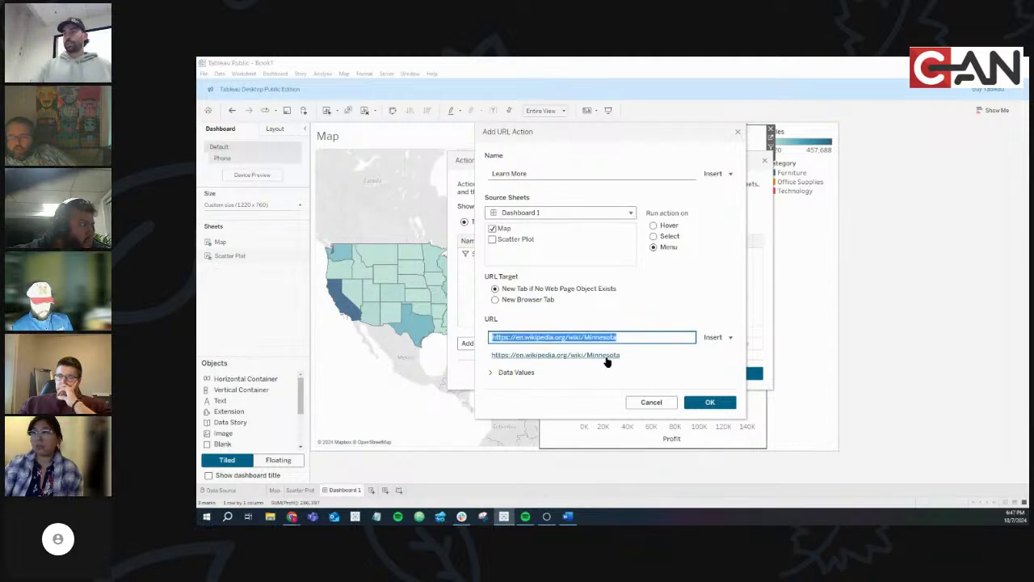
left_click(607, 358)
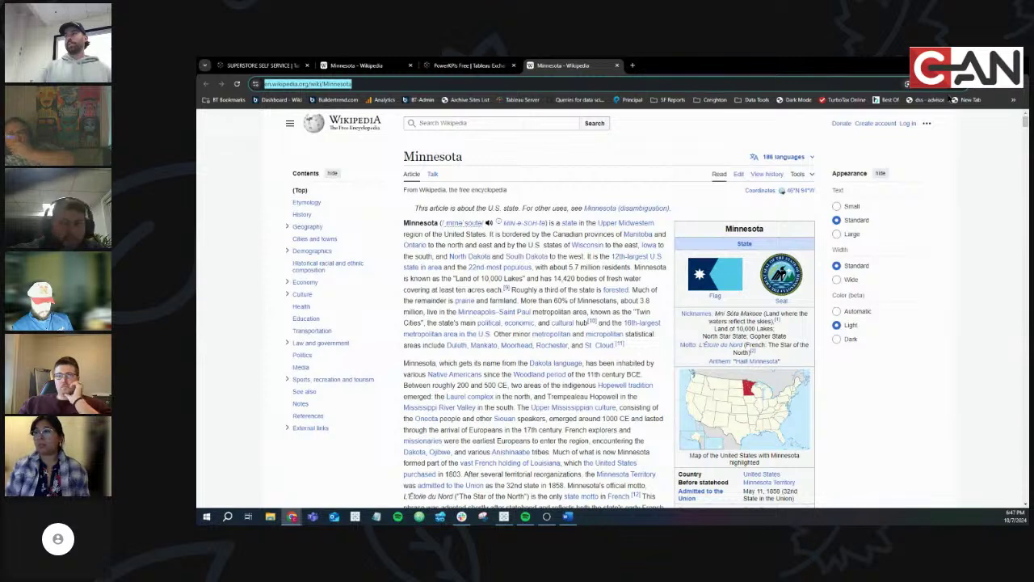
key("alt+Tab")
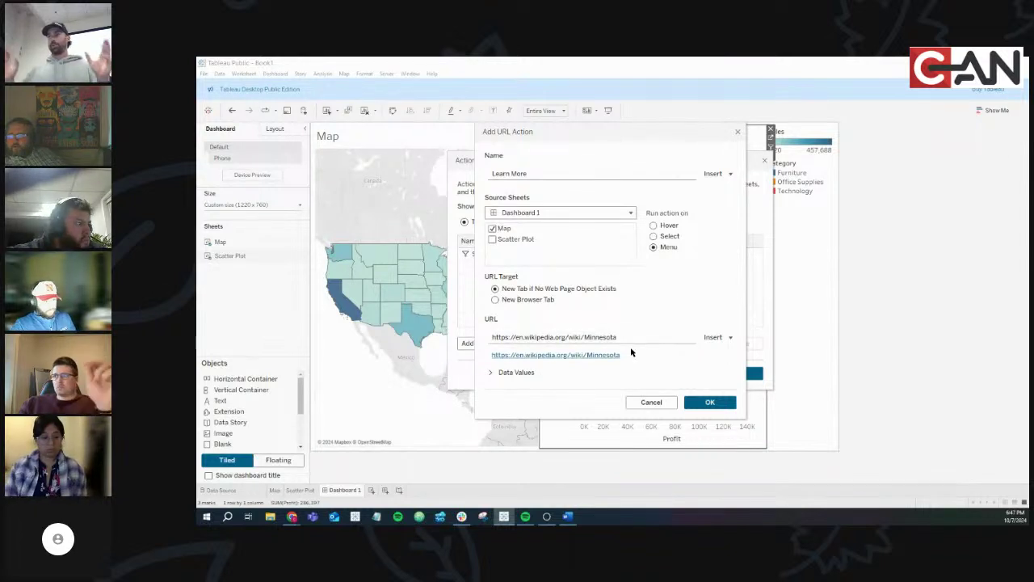
left_click(710, 402)
Test Nebraska's Learn More link and correct the opened address to Nebraska's Wikipedia page
left_click(731, 375)
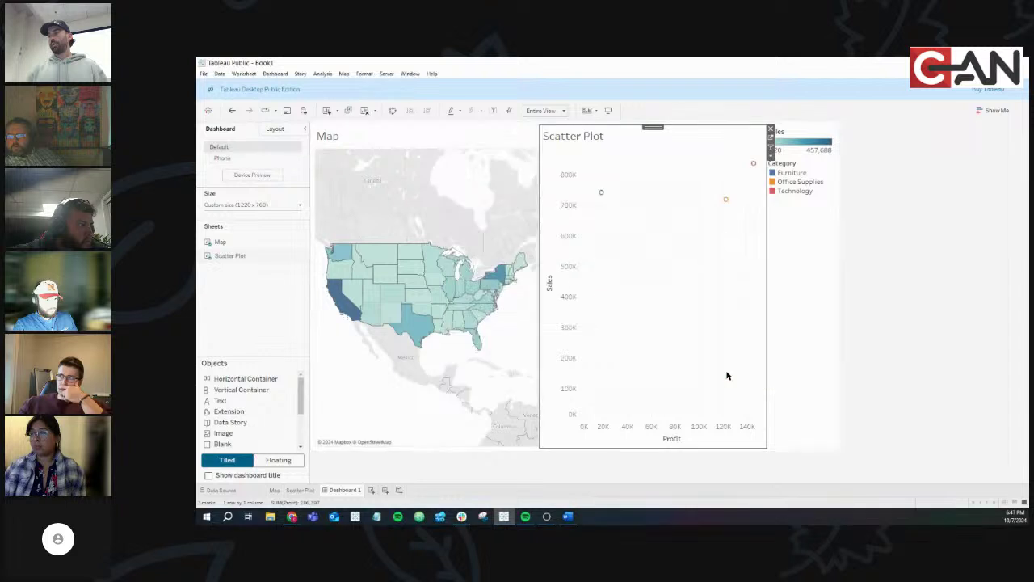
left_click(416, 286)
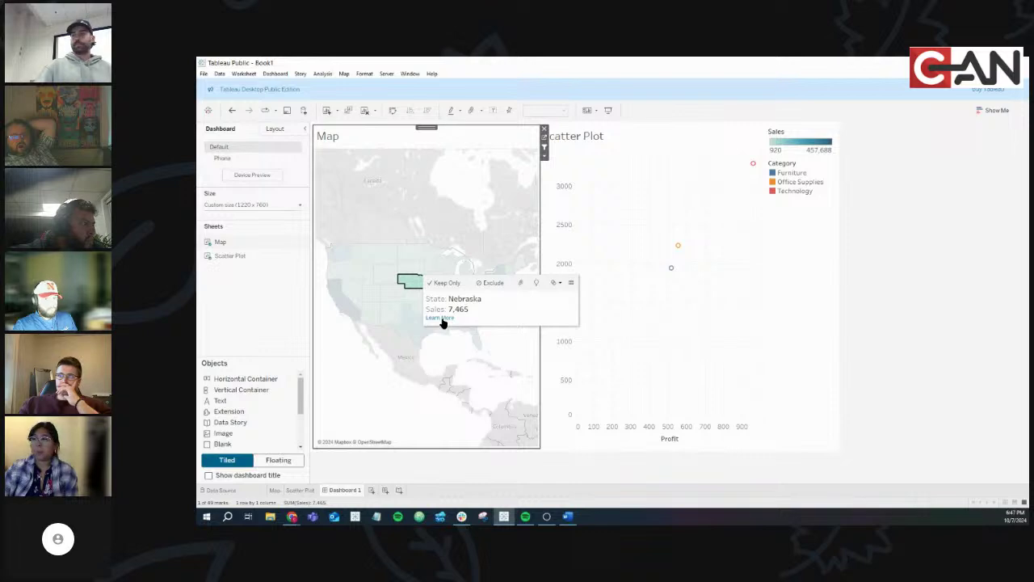
left_click(441, 318)
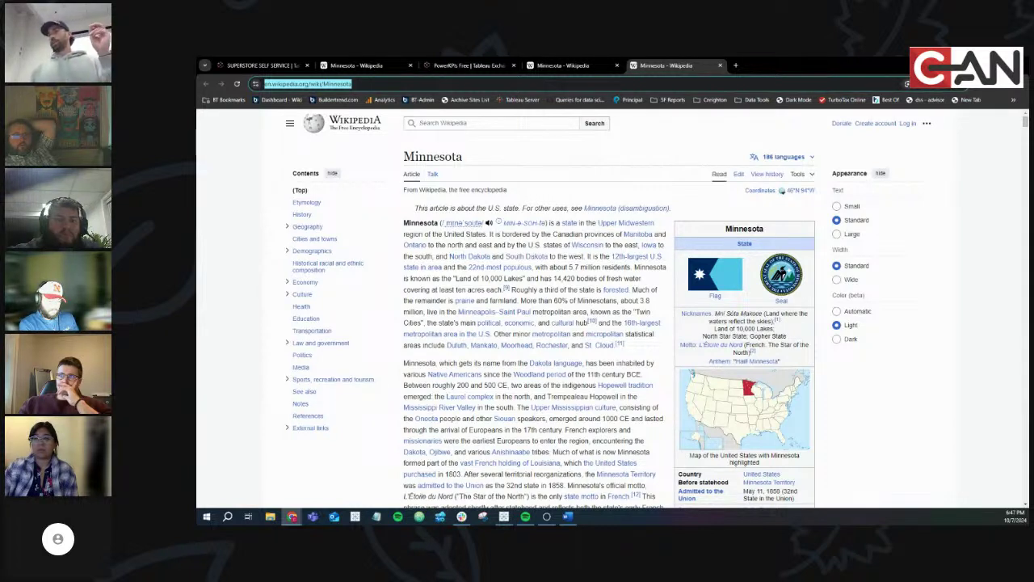
left_click(339, 84)
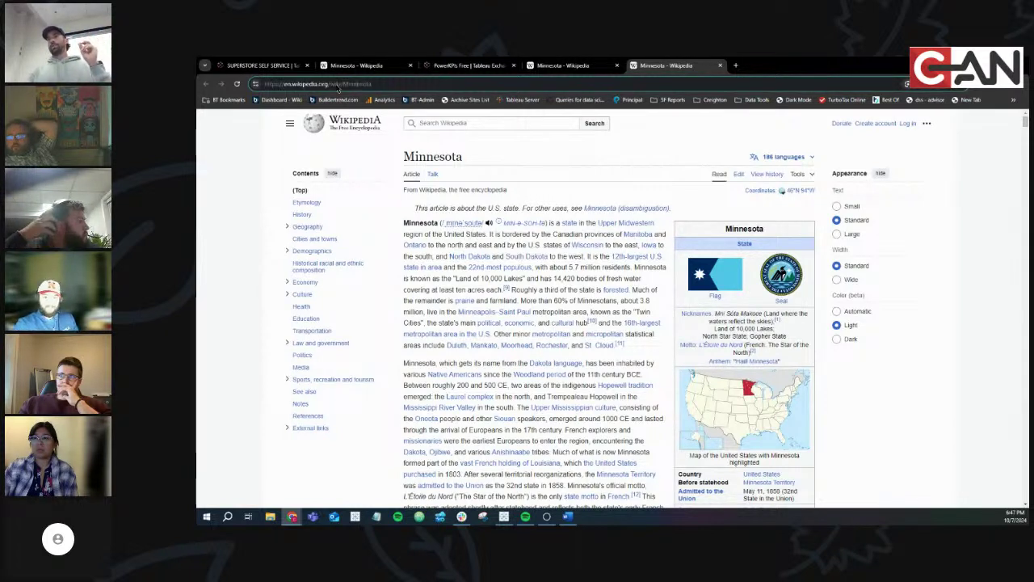
double_click(358, 84)
type("Ne")
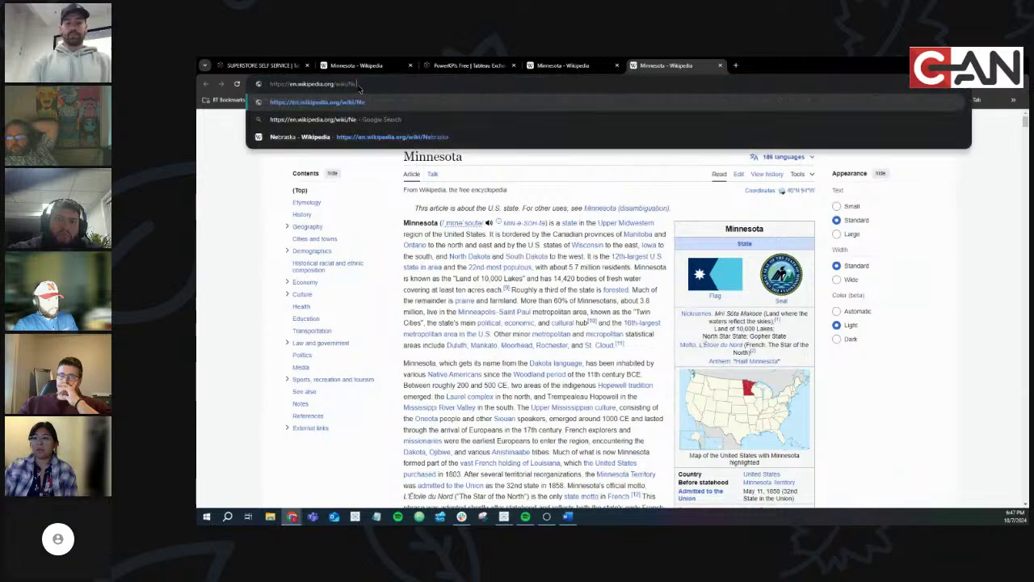
type("braska")
key("Return")
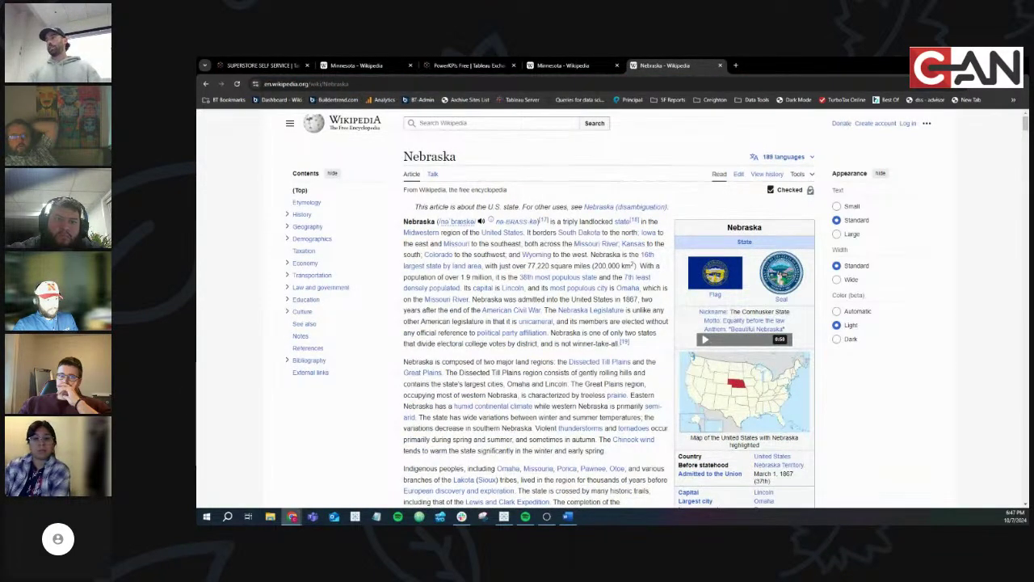
Back in Tableau, open the Dashboard > Actions list
key("alt+Tab")
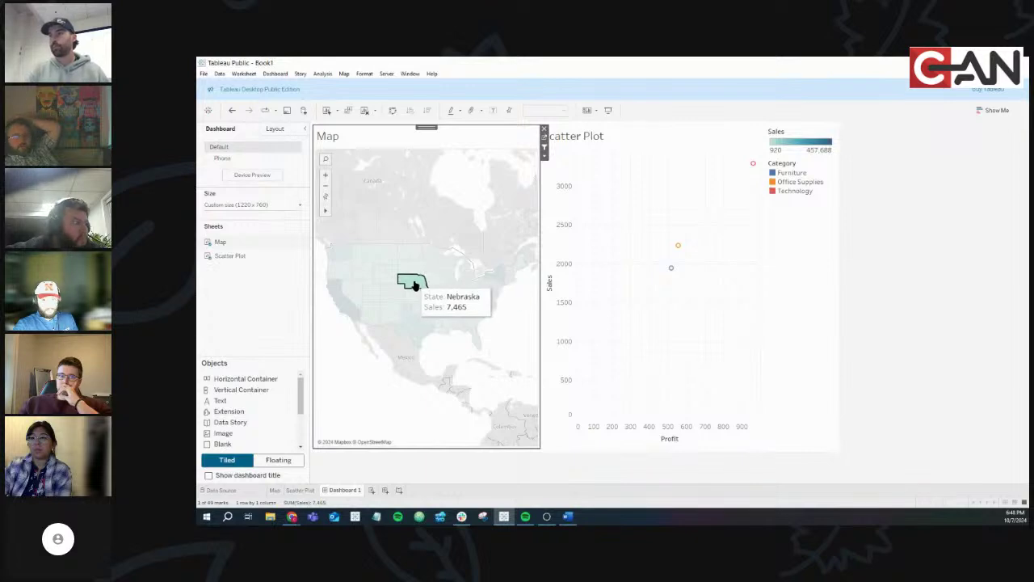
left_click(278, 74)
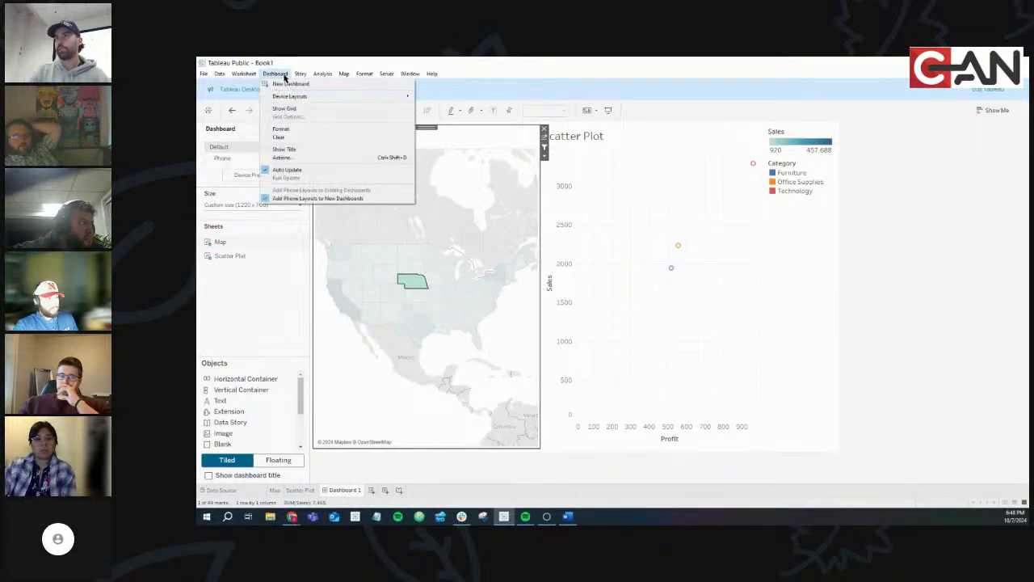
left_click(282, 157)
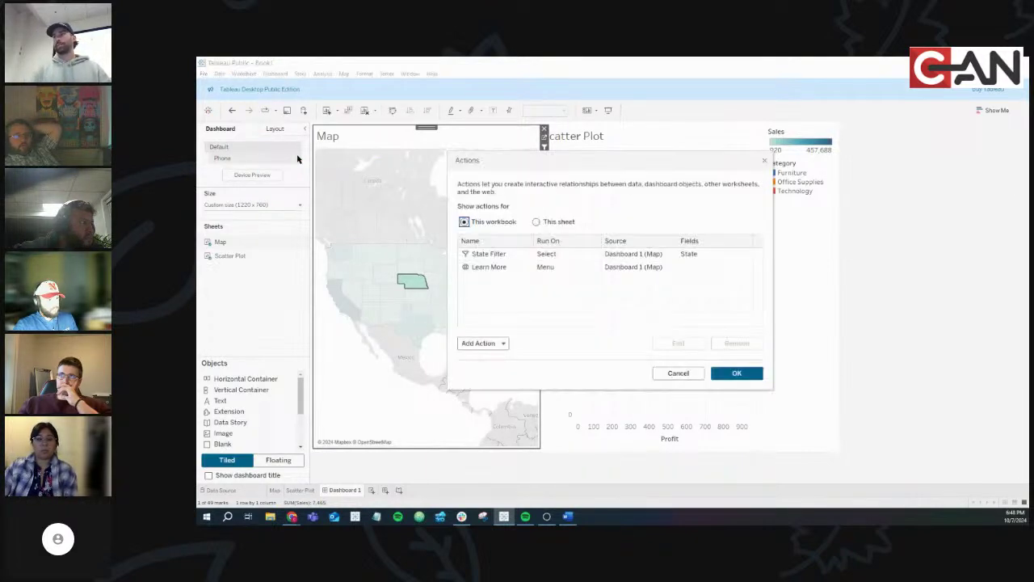
Edit the Learn More action's URL, replacing Minnesota with the inserted State field
left_click(501, 269)
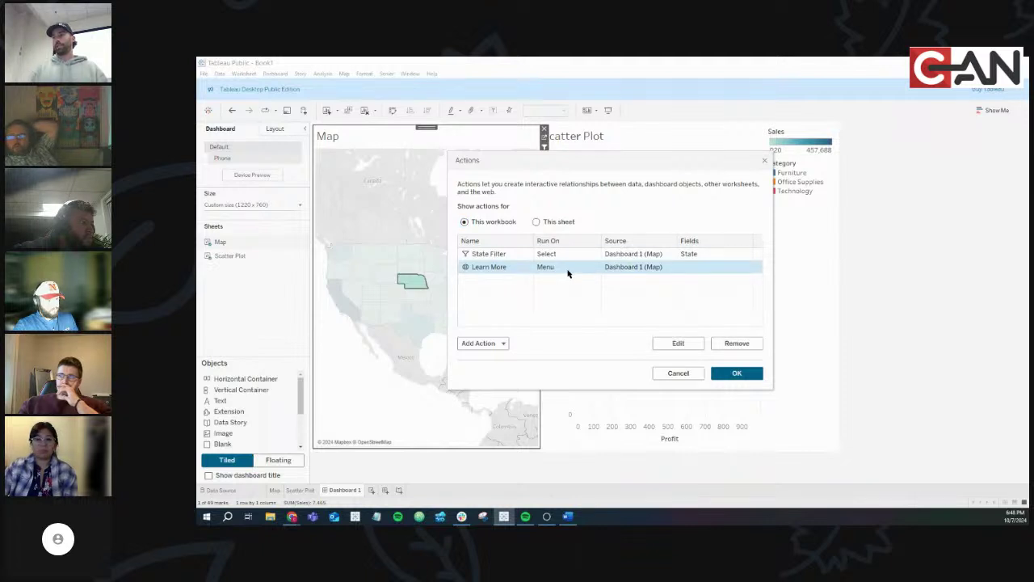
left_click(683, 344)
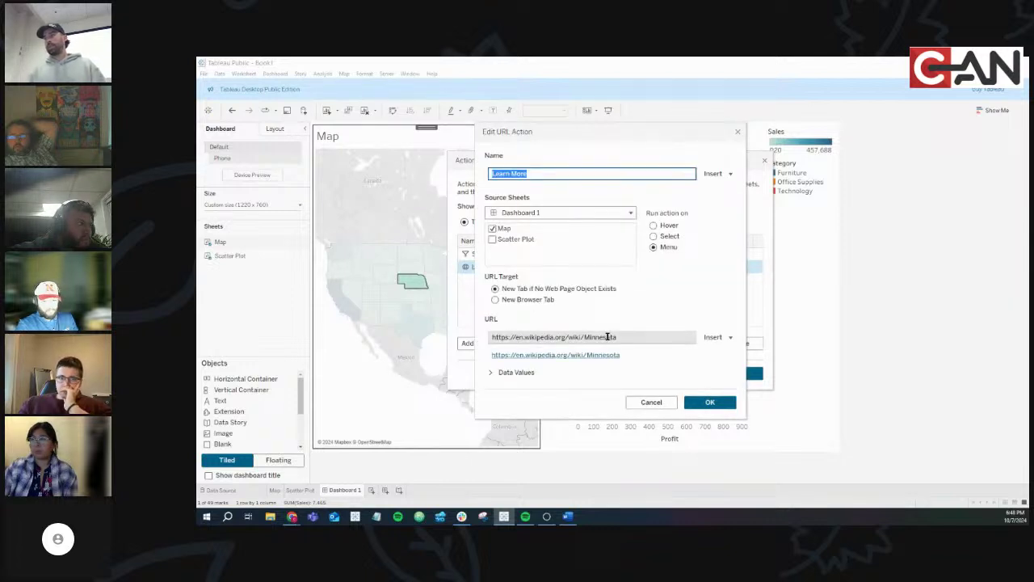
triple_click(606, 337)
left_click(617, 336)
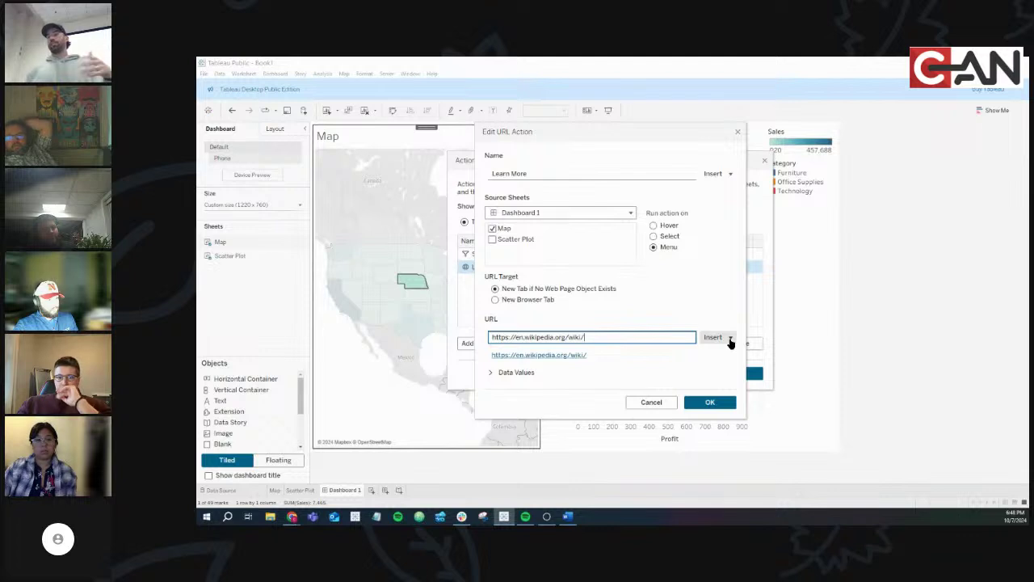
left_click(730, 338)
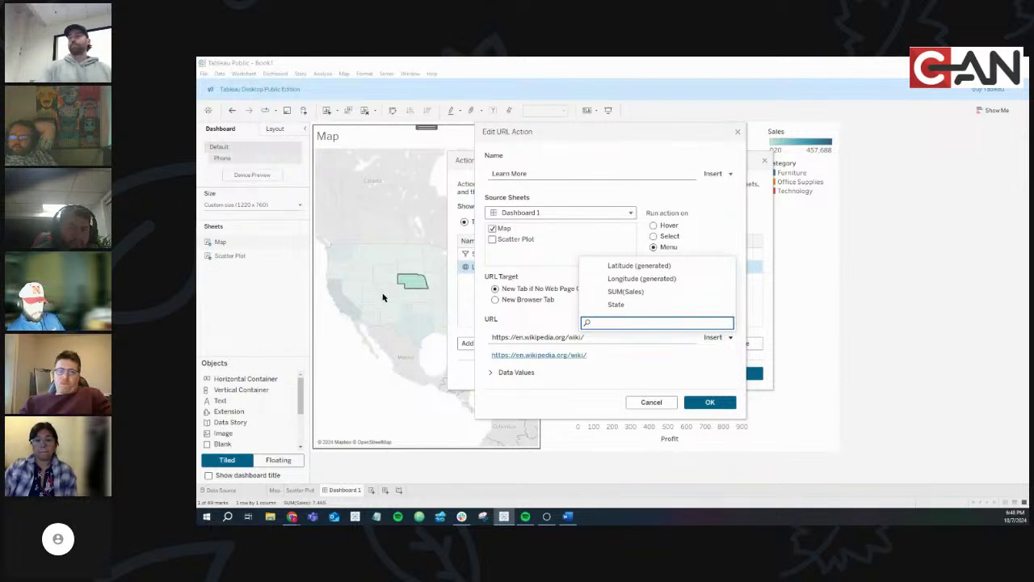
left_click(637, 305)
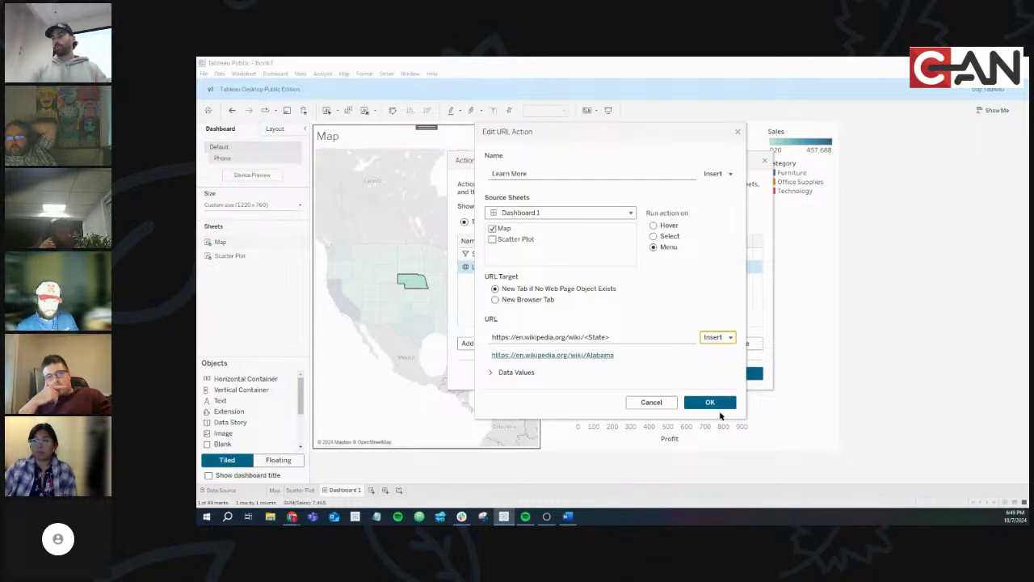
Test the preview with the sample Alabama page, then save the action and close the Actions list
left_click(593, 355)
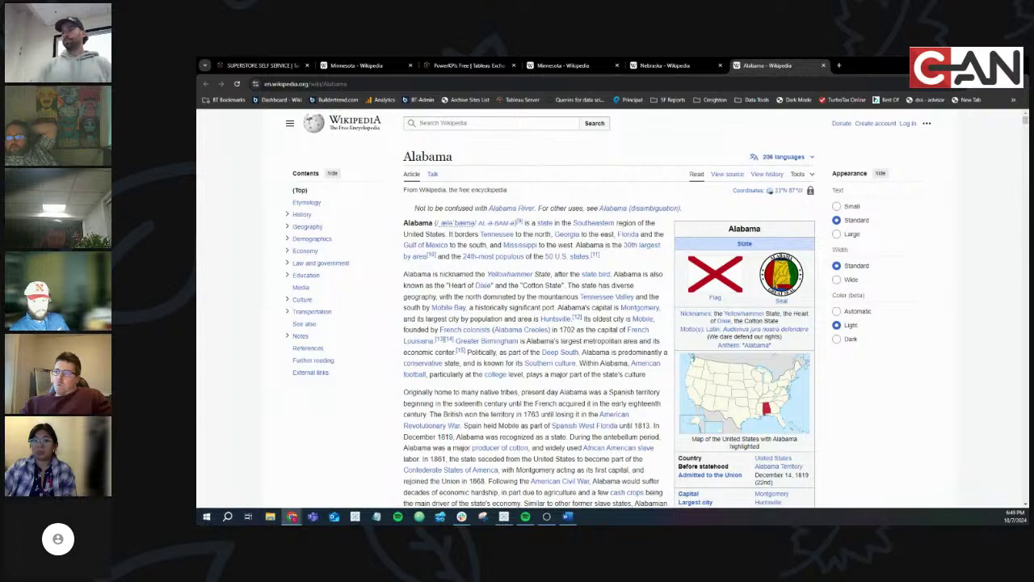
key("alt+Tab")
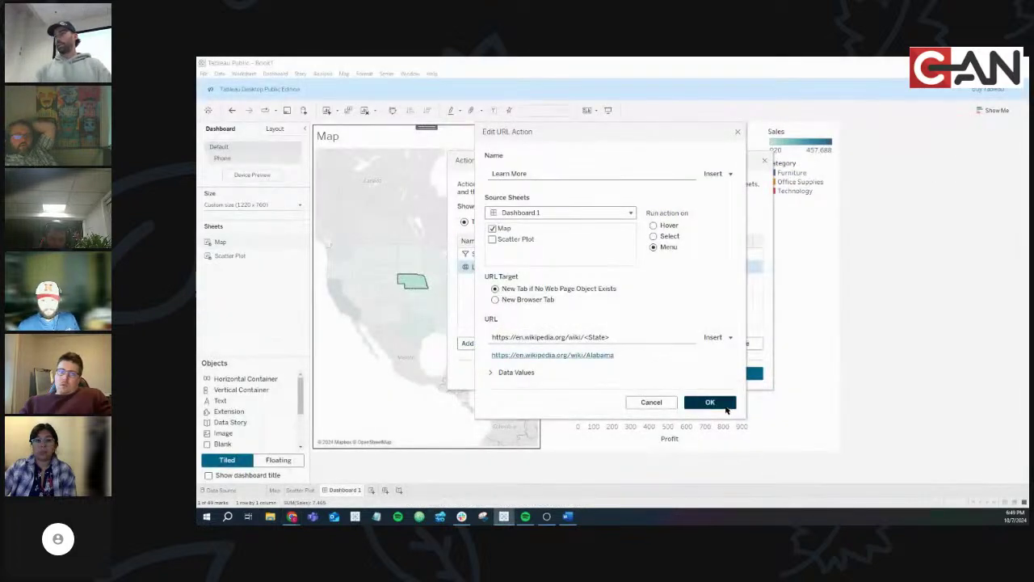
left_click(724, 404)
left_click(736, 373)
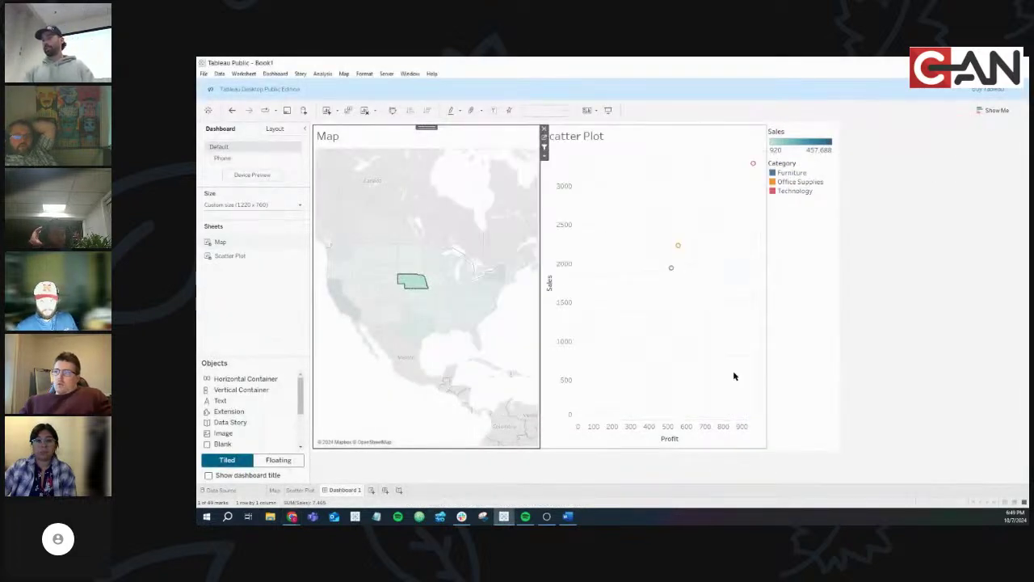
Try Learn More on Texas, inspecting the state name in its Wikipedia address, then select Florida
left_click(420, 330)
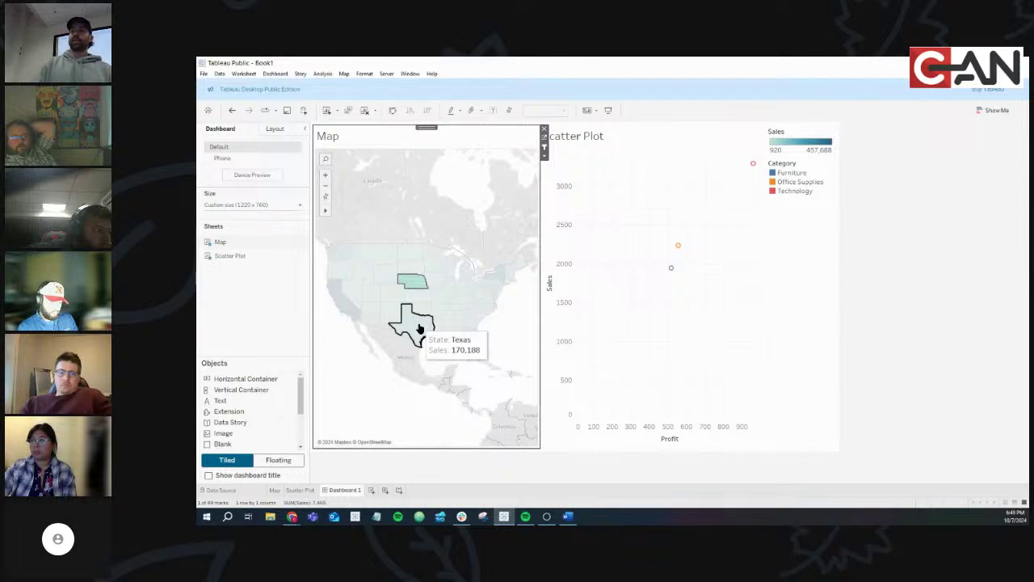
left_click(441, 360)
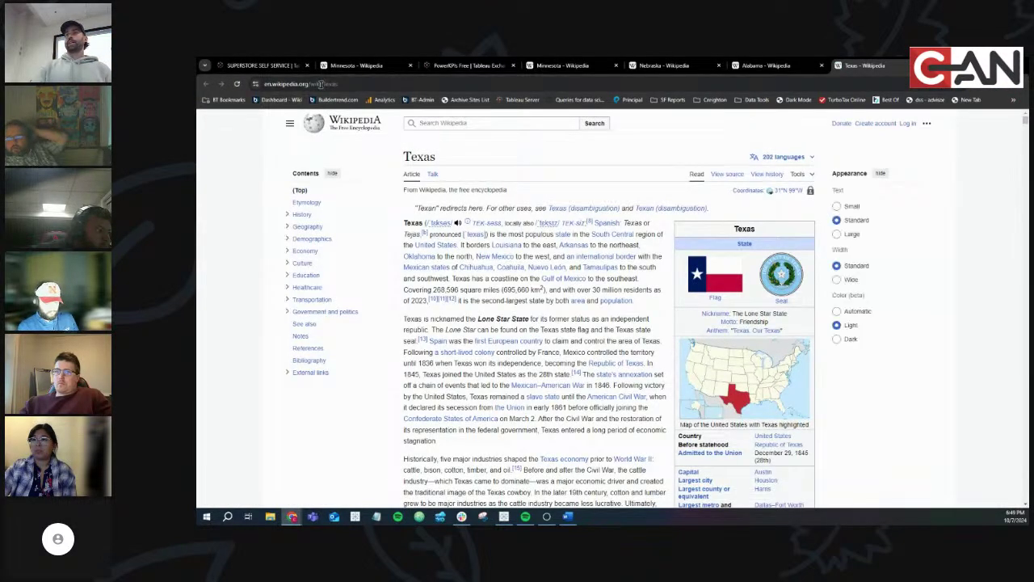
left_click_drag(322, 83, 257, 84)
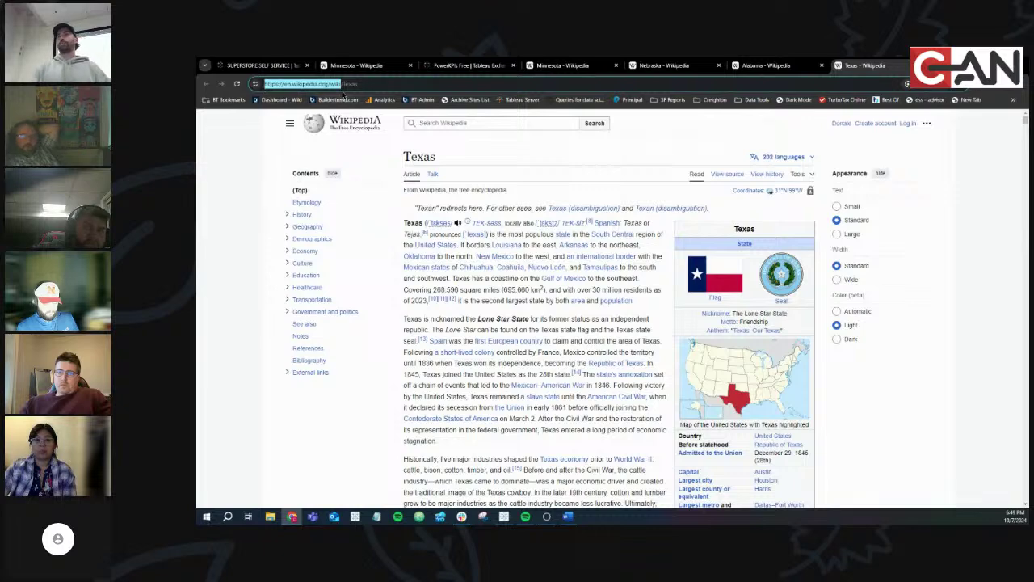
double_click(349, 83)
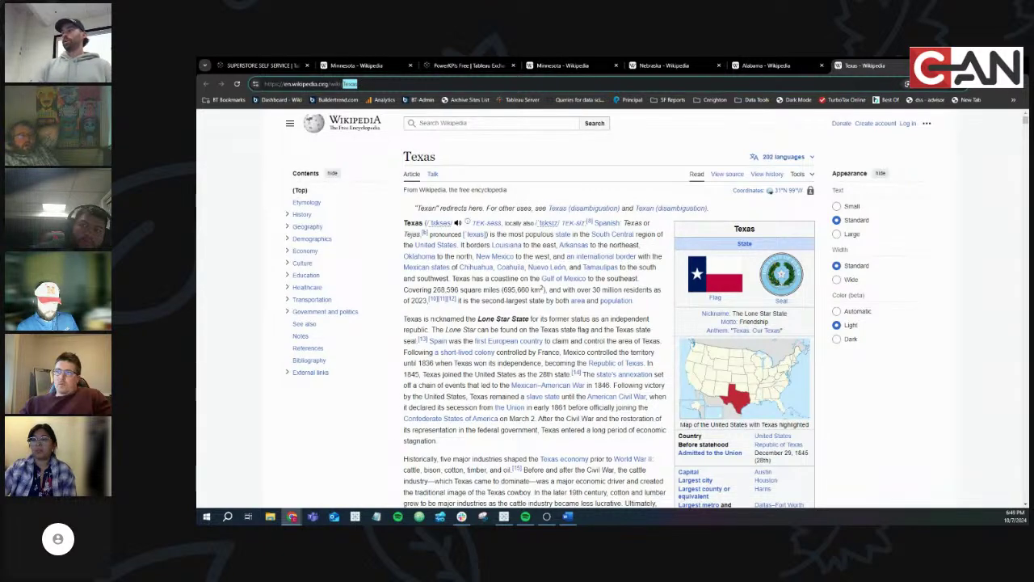
key("alt+Tab")
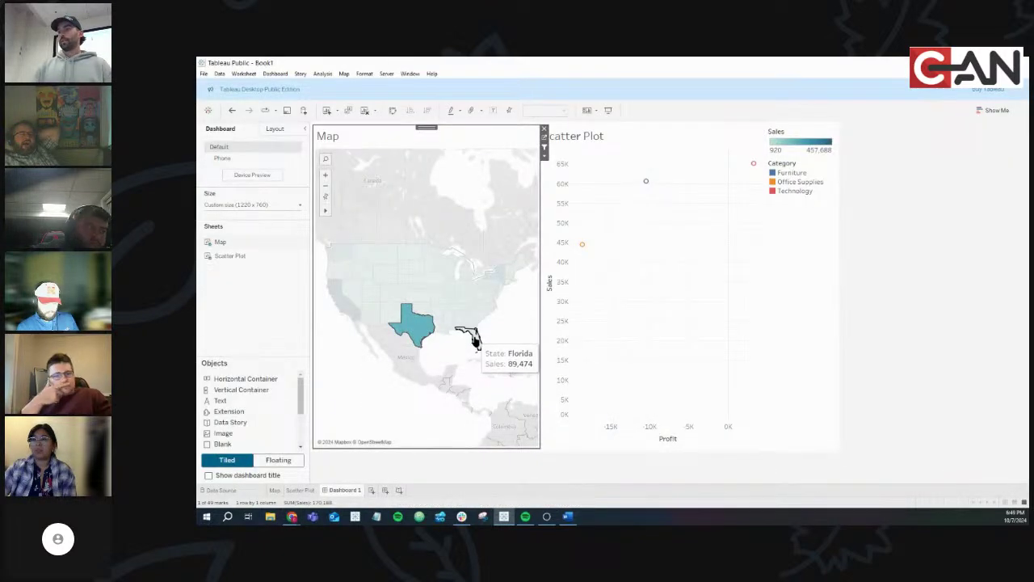
left_click(475, 339)
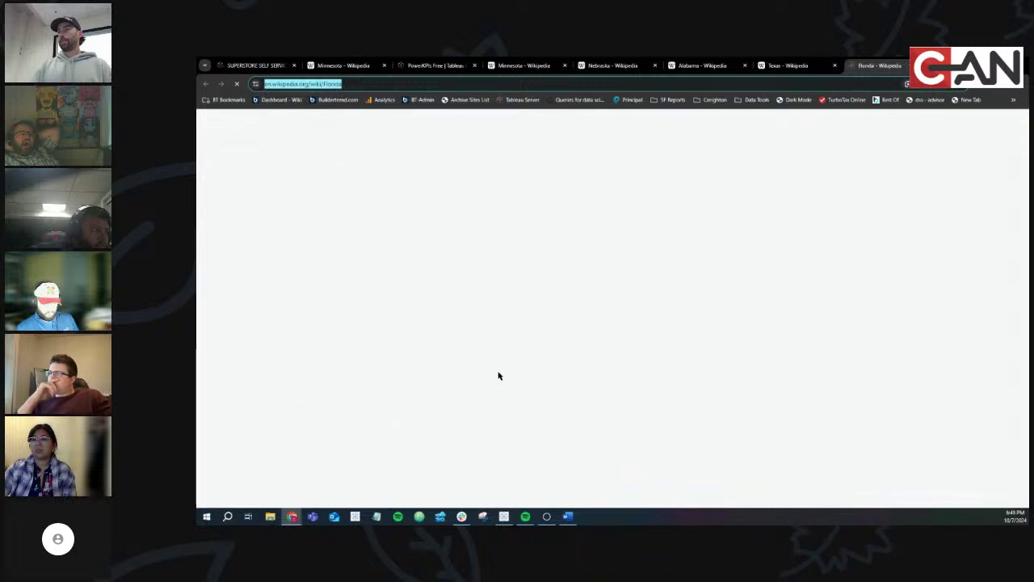
key("alt+Tab")
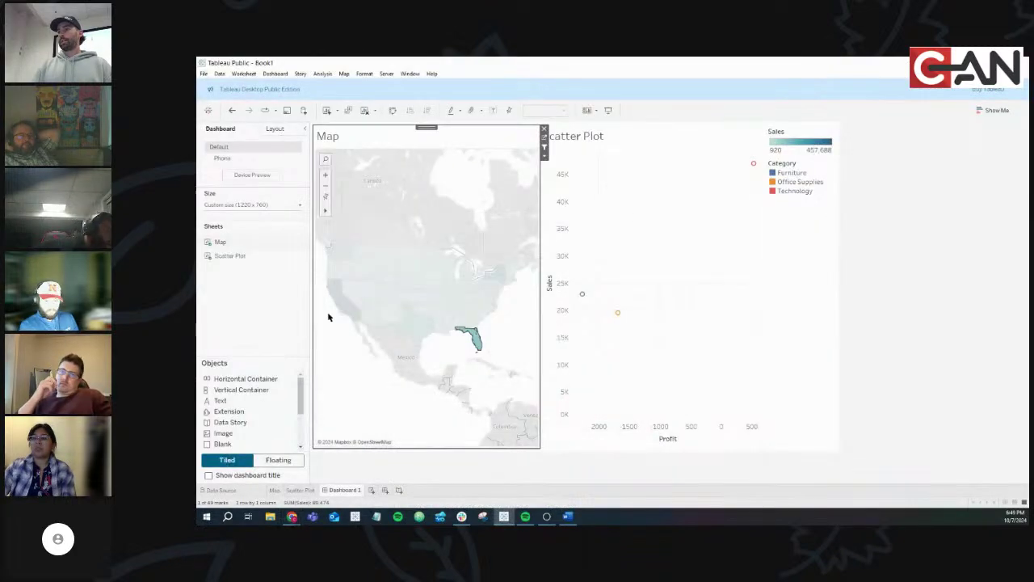
Open California's Wikipedia page via Learn More, then clear the map selection to show all states
left_click(338, 305)
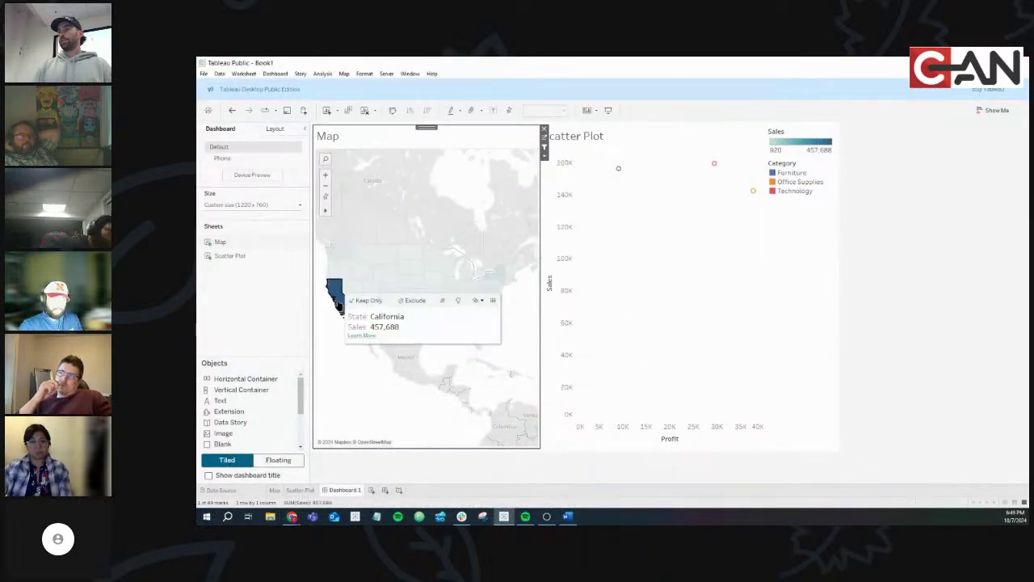
left_click(369, 340)
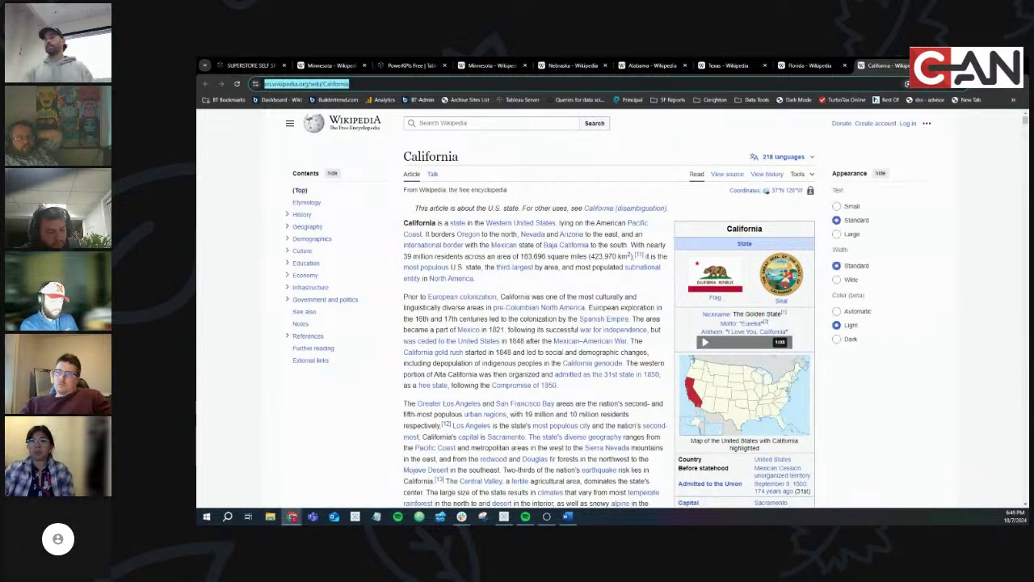
key("alt+Tab")
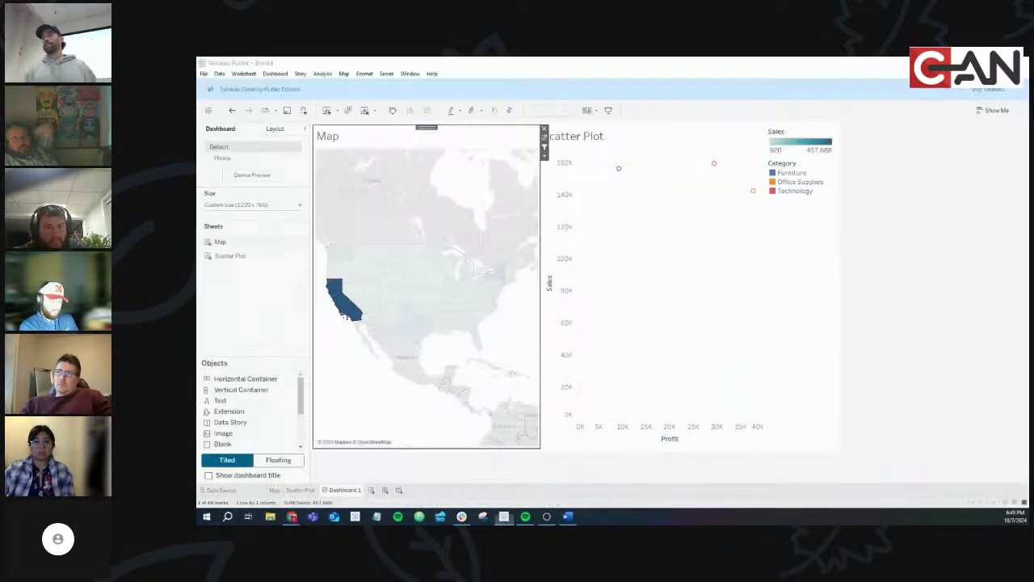
left_click(351, 315)
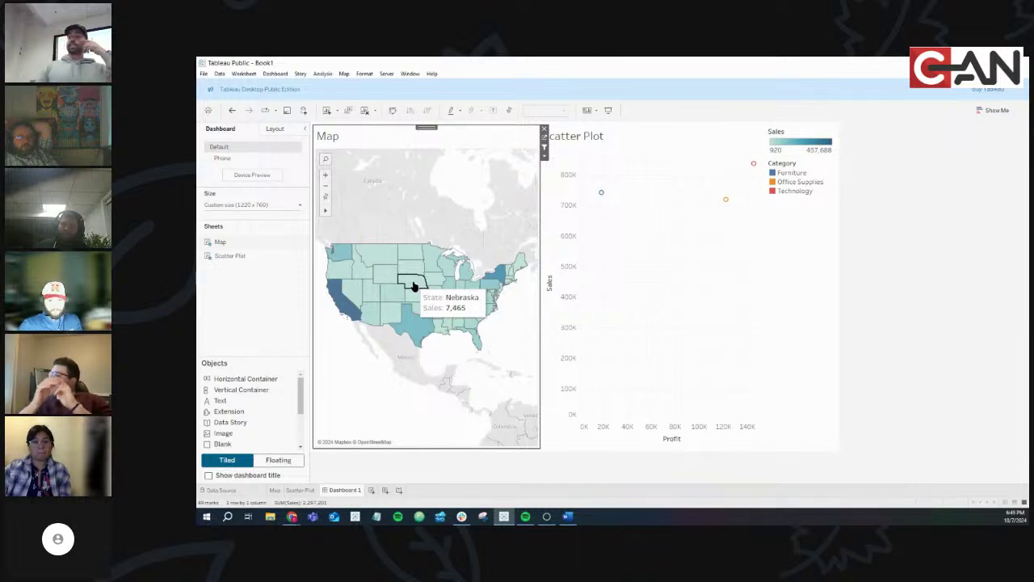
left_click(292, 517)
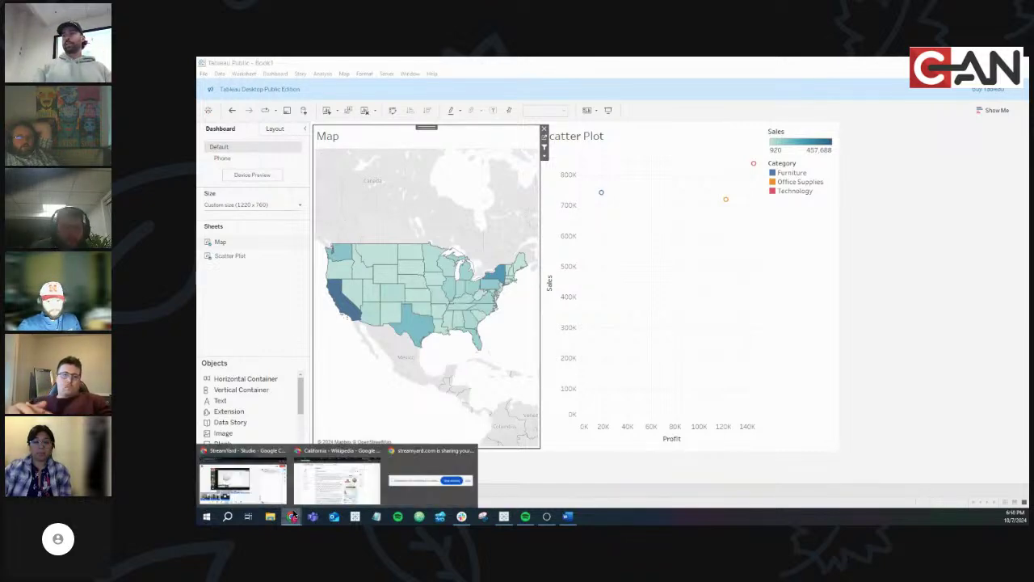
In a new Chrome tab, load Open Custom Reporting Opportunities from the SF Reports bookmarks, choosing Wait
left_click(321, 472)
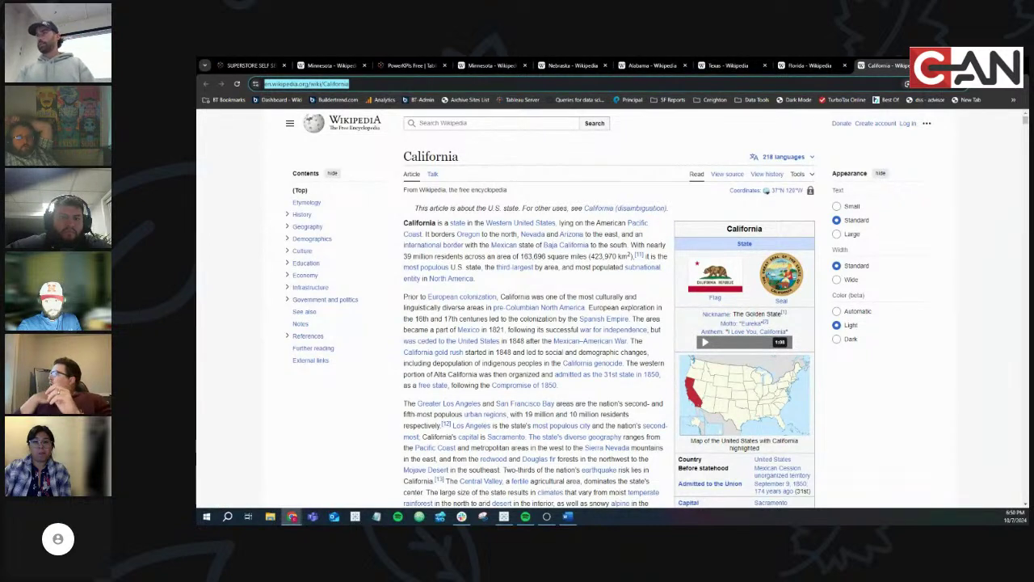
key("ctrl+t")
left_click(667, 100)
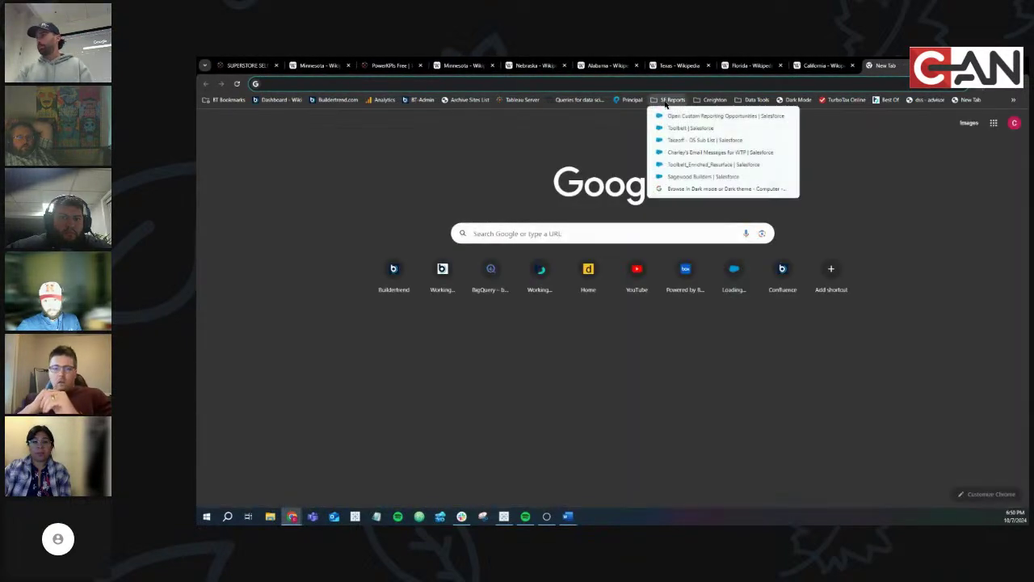
left_click(673, 114)
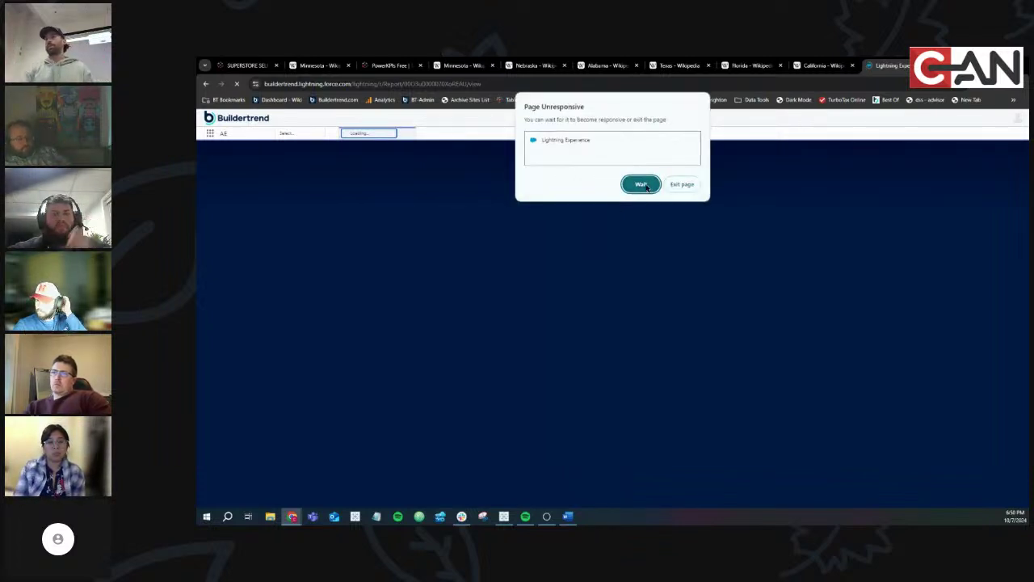
left_click(647, 188)
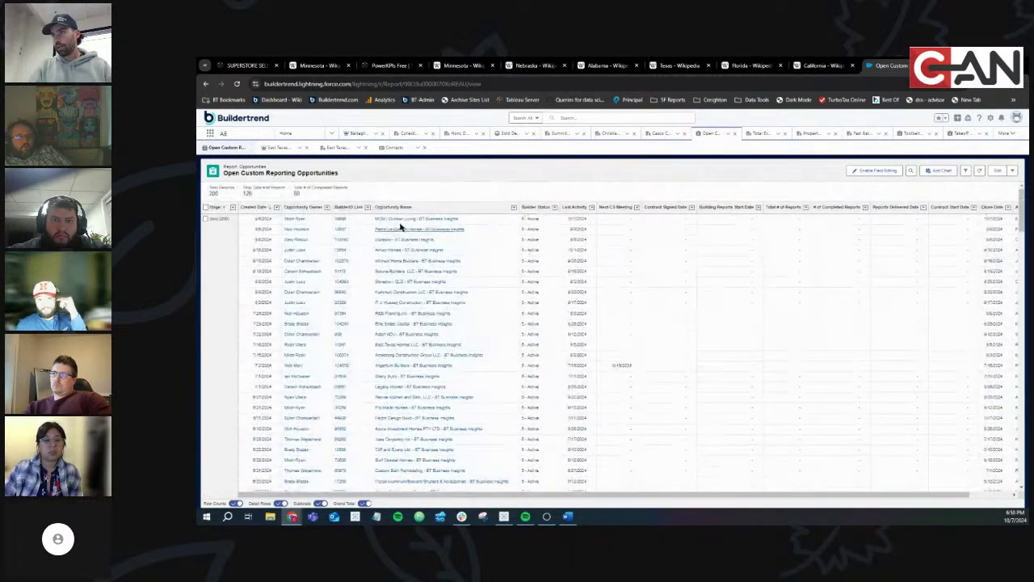
Open the first opportunity's account, select its ID in the address, scroll the record, then return to Tableau
left_click(401, 220)
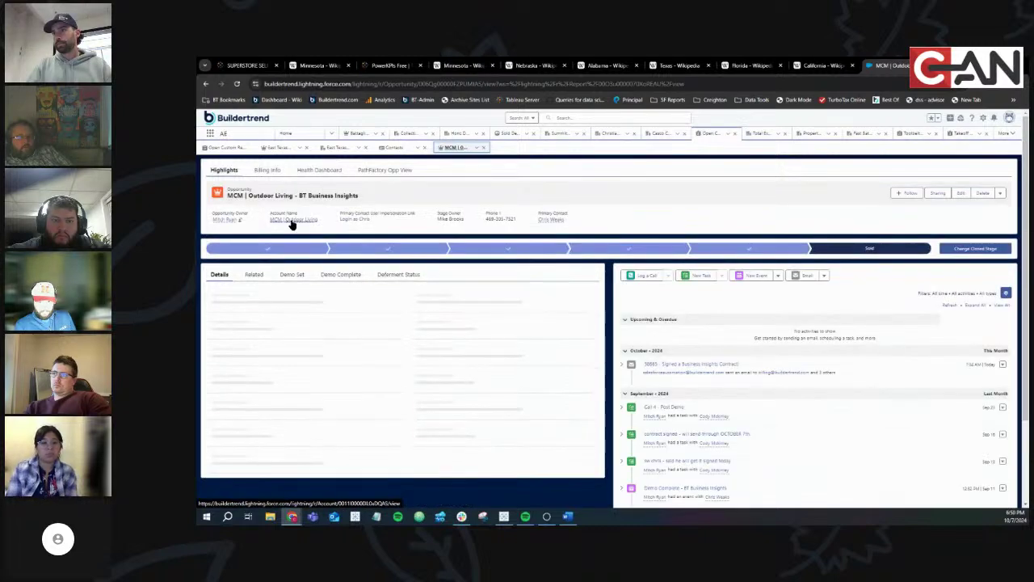
left_click(294, 223)
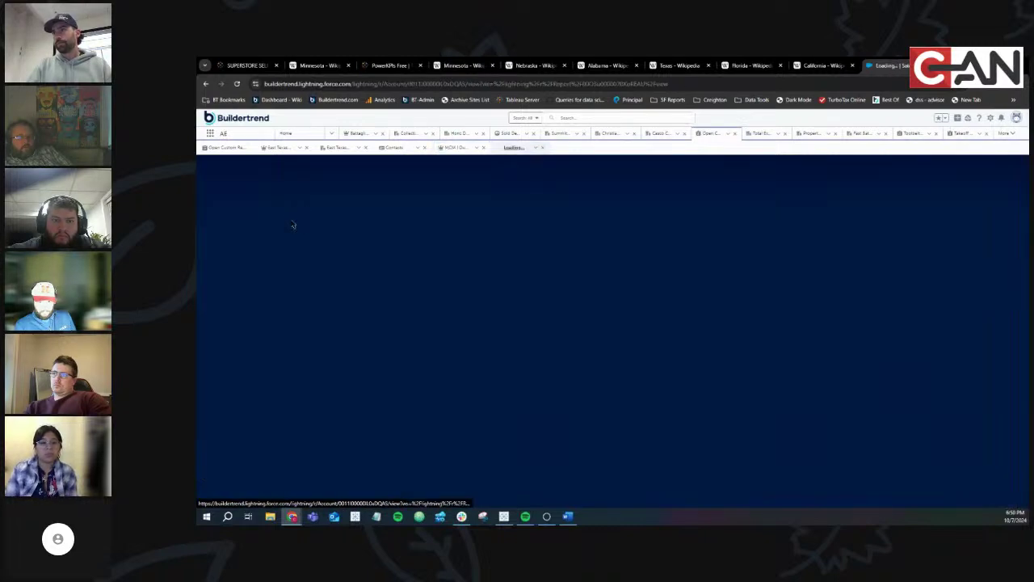
left_click(312, 84)
left_click(440, 86)
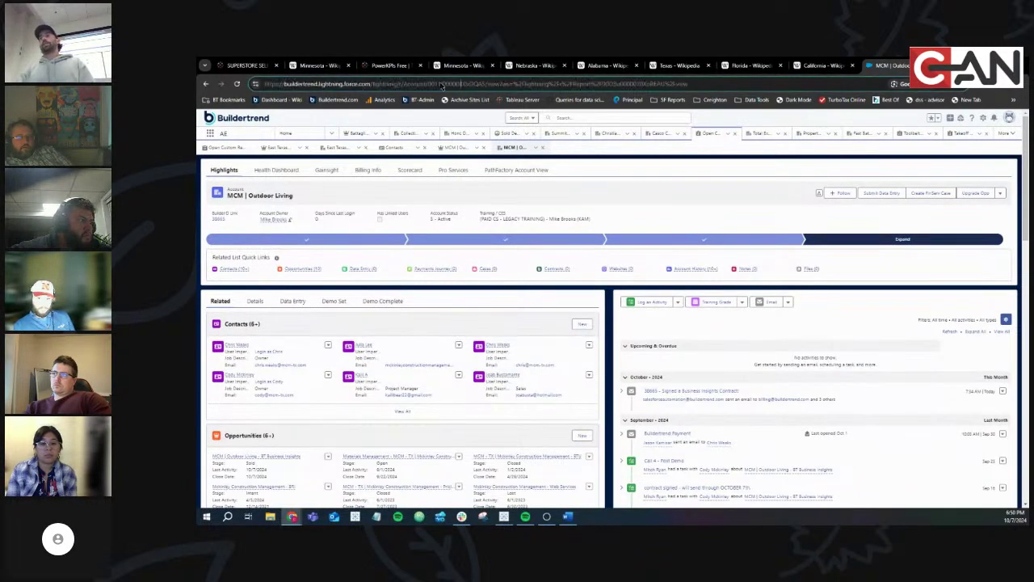
double_click(443, 84)
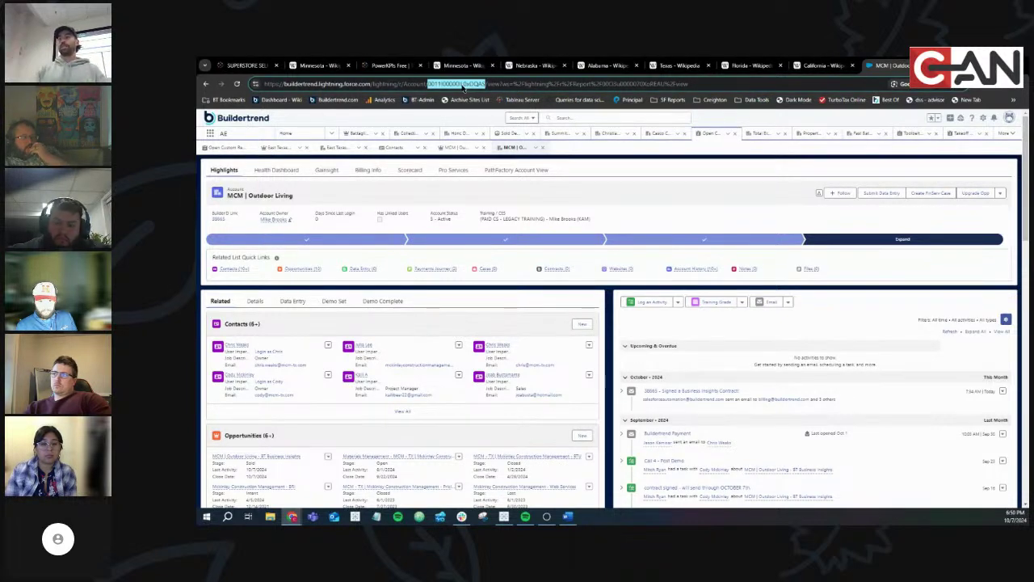
scroll(717, 406, "down", 3)
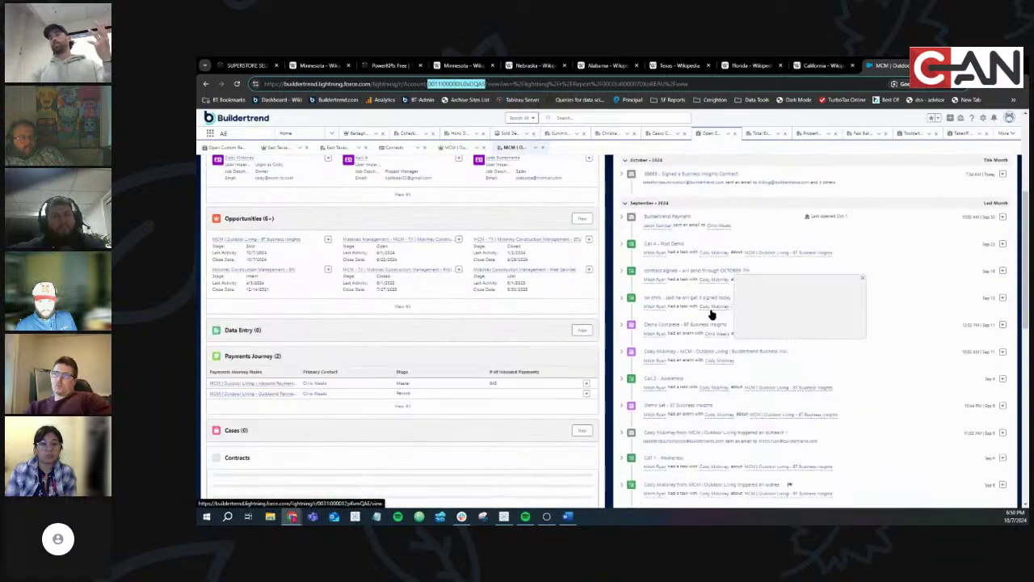
scroll(450, 266, "down", 4)
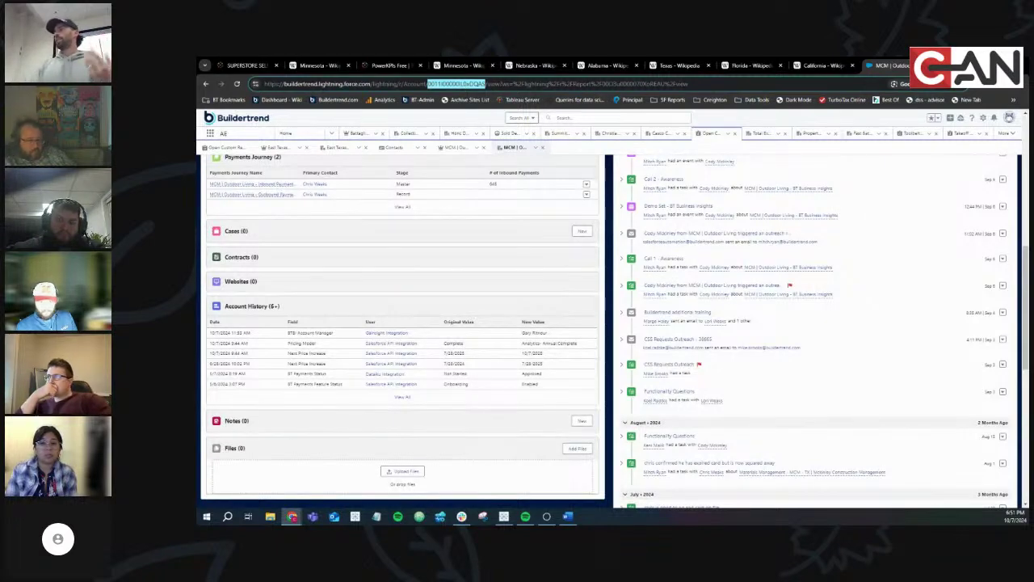
key("alt+Tab")
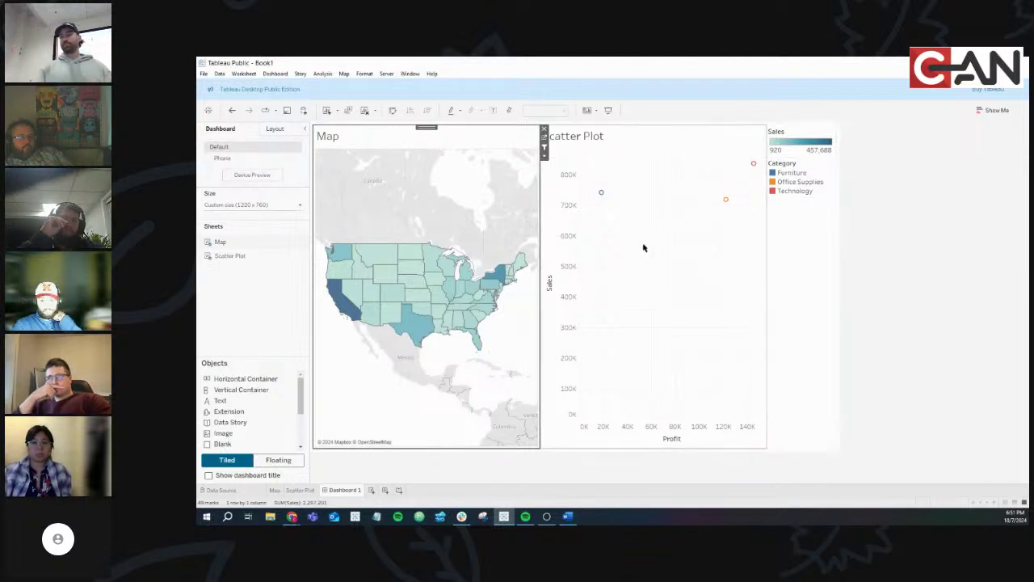
left_click(412, 269)
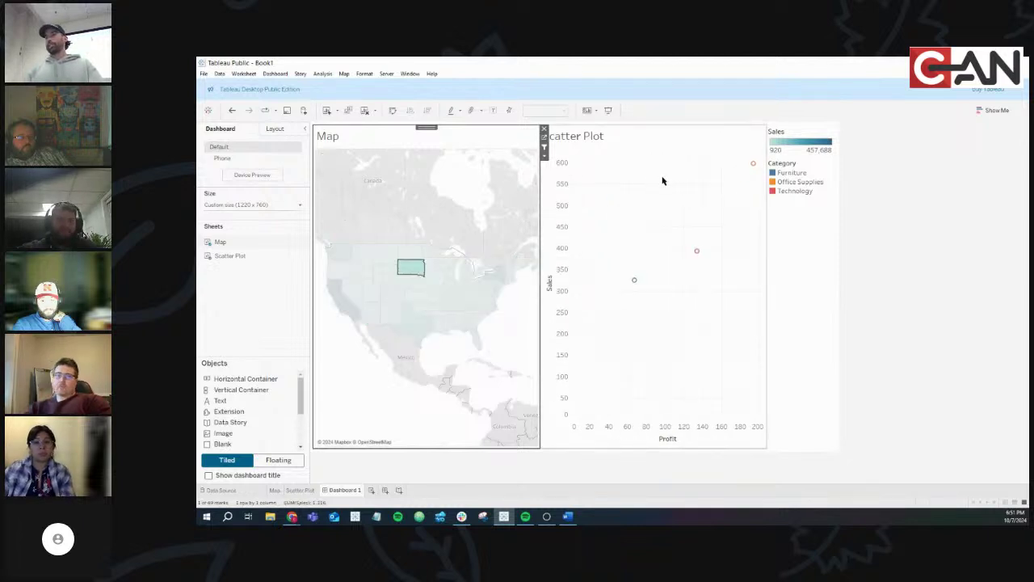
left_click(416, 267)
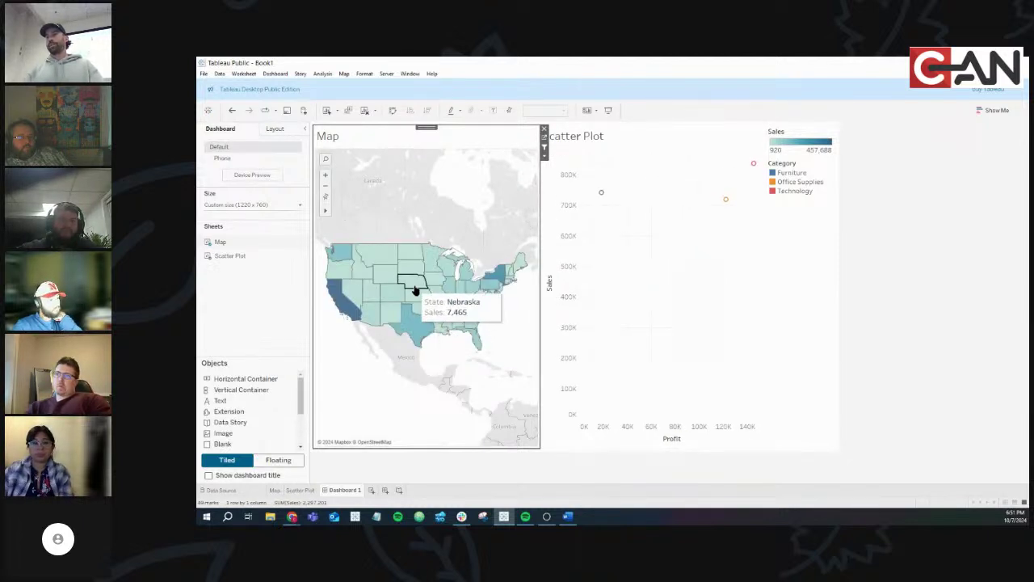
left_click(412, 282)
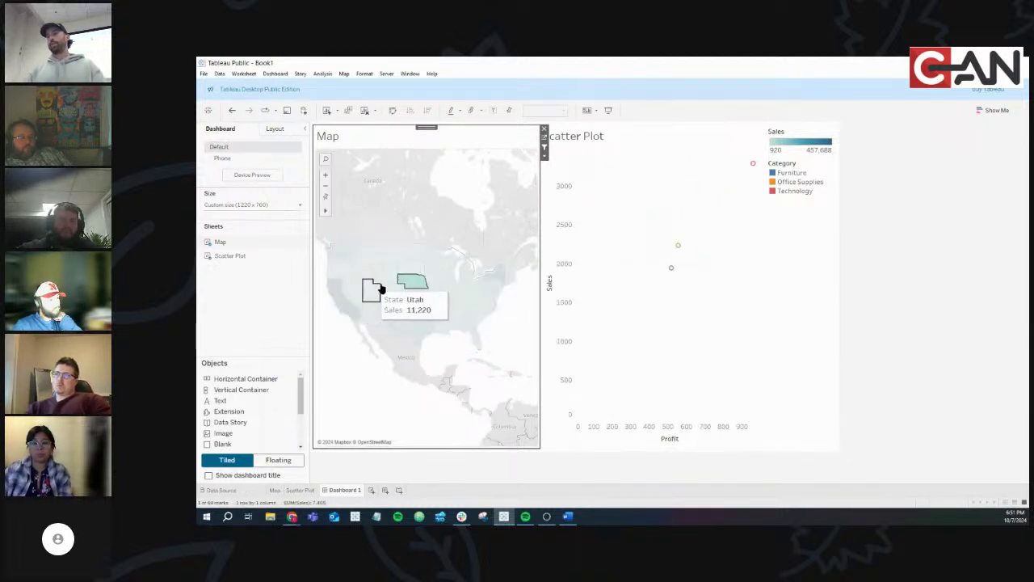
left_click(408, 284)
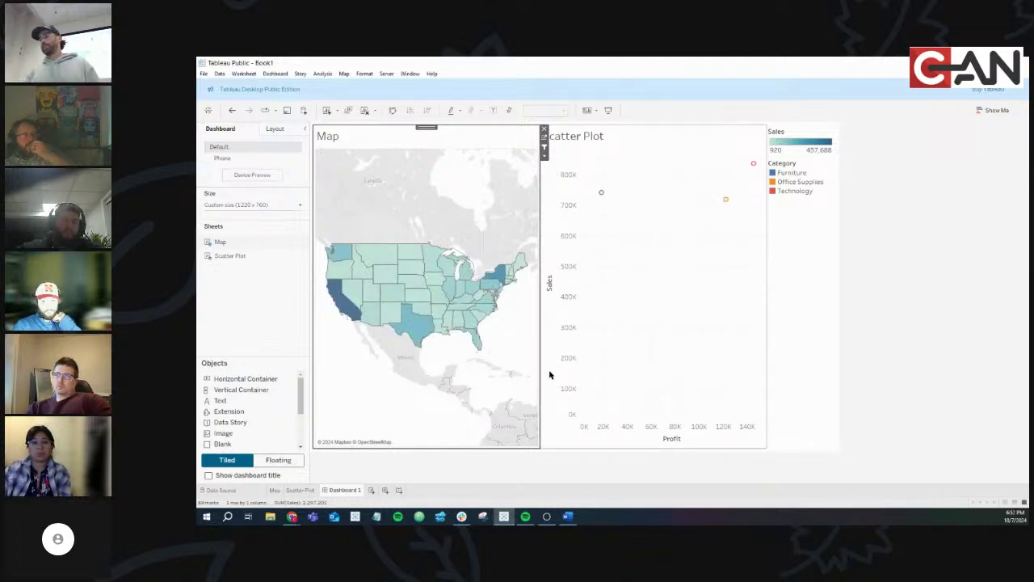
mouse_move(291, 516)
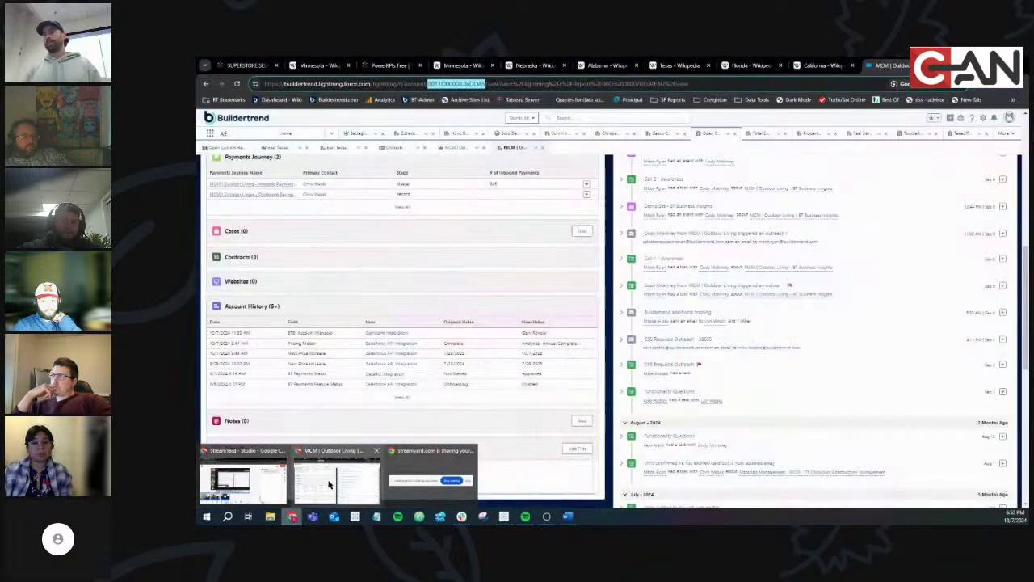
left_click(332, 483)
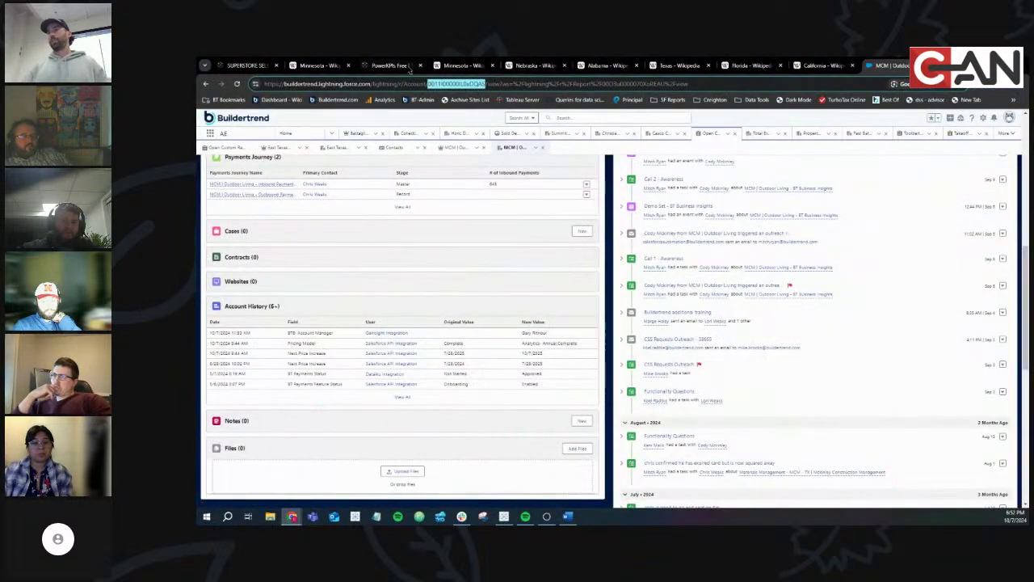
left_click(408, 68)
left_click(243, 65)
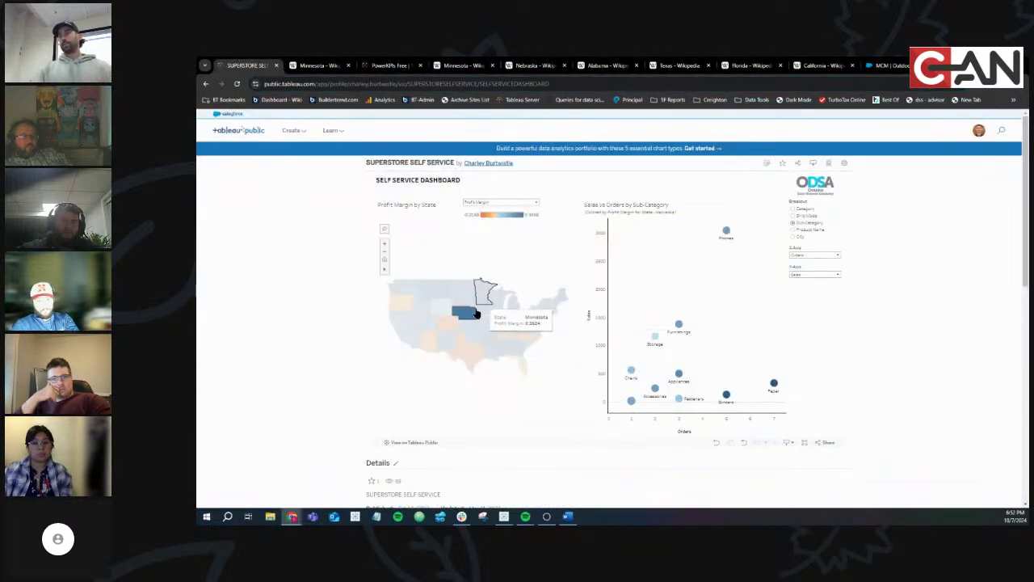
key("alt+Tab")
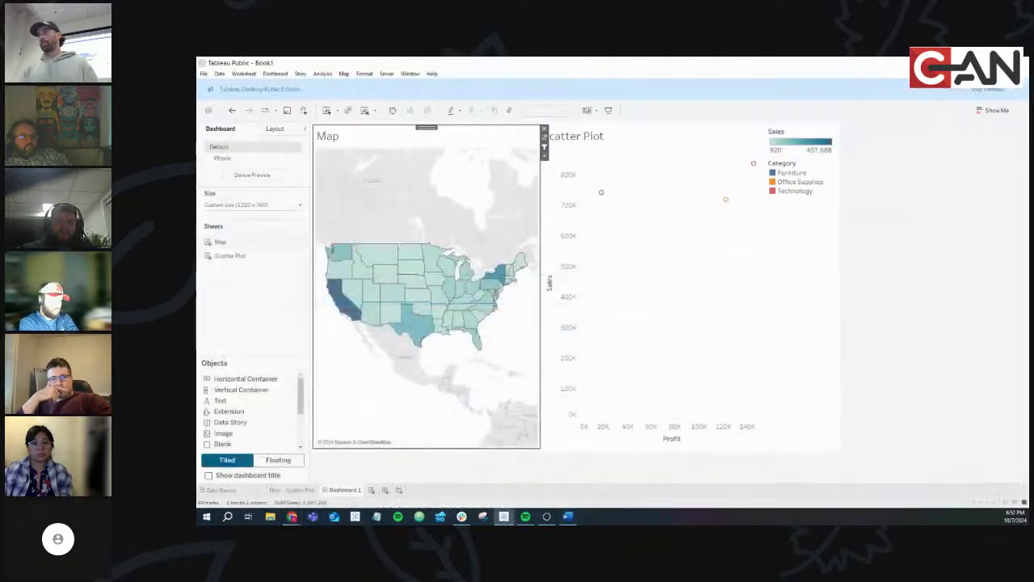
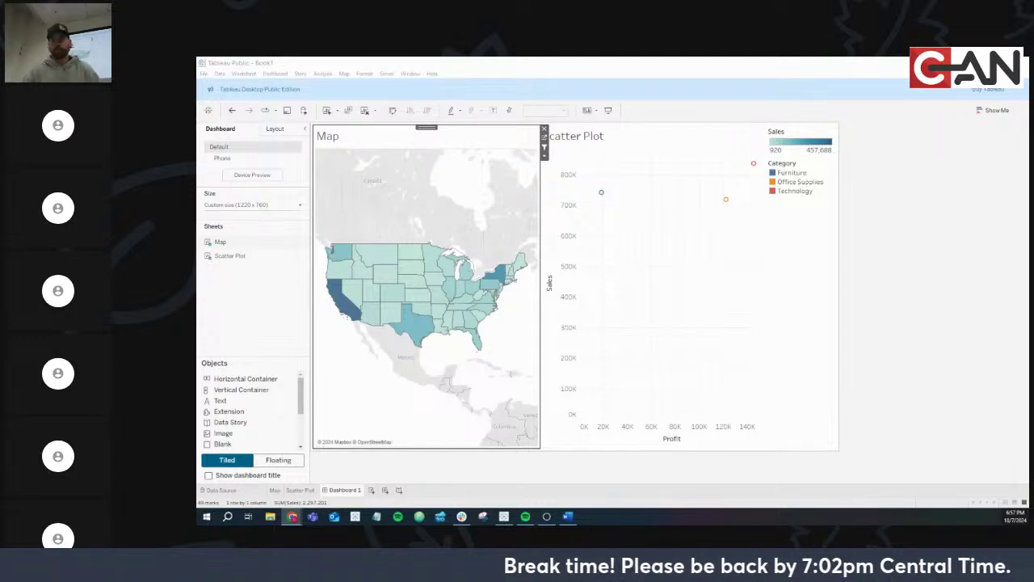
Bring up the ODSA Data Viz final-assignment instructions in Word from Tableau
key("alt+Tab")
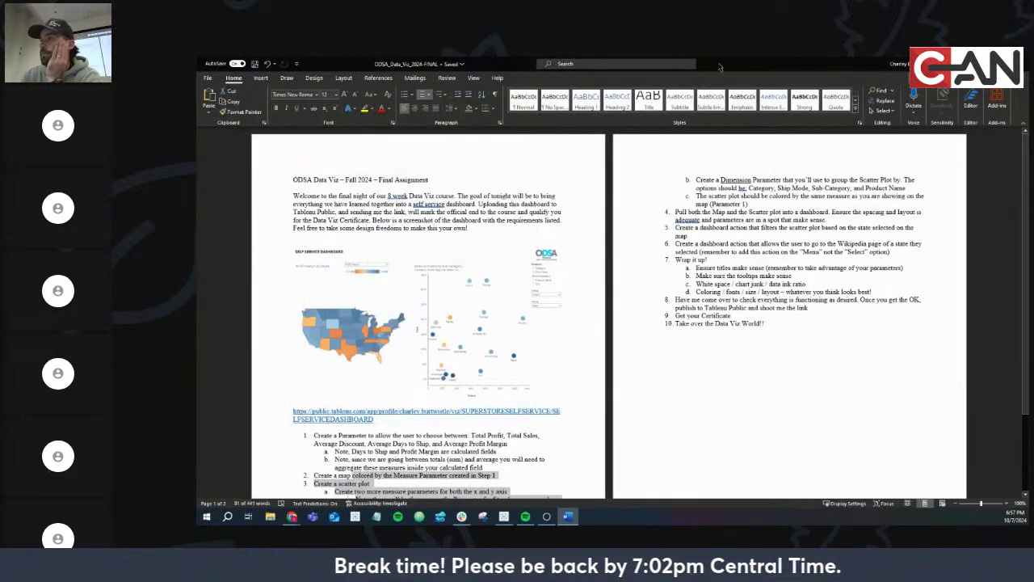
left_click(966, 63)
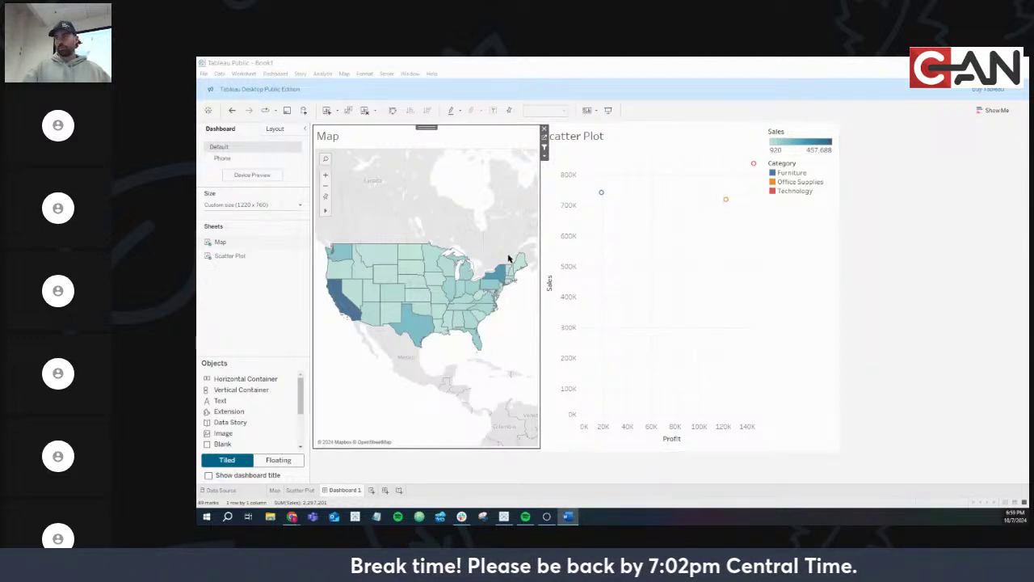
Select the scatter plot on Tableau's Dashboard 1
left_click(560, 294)
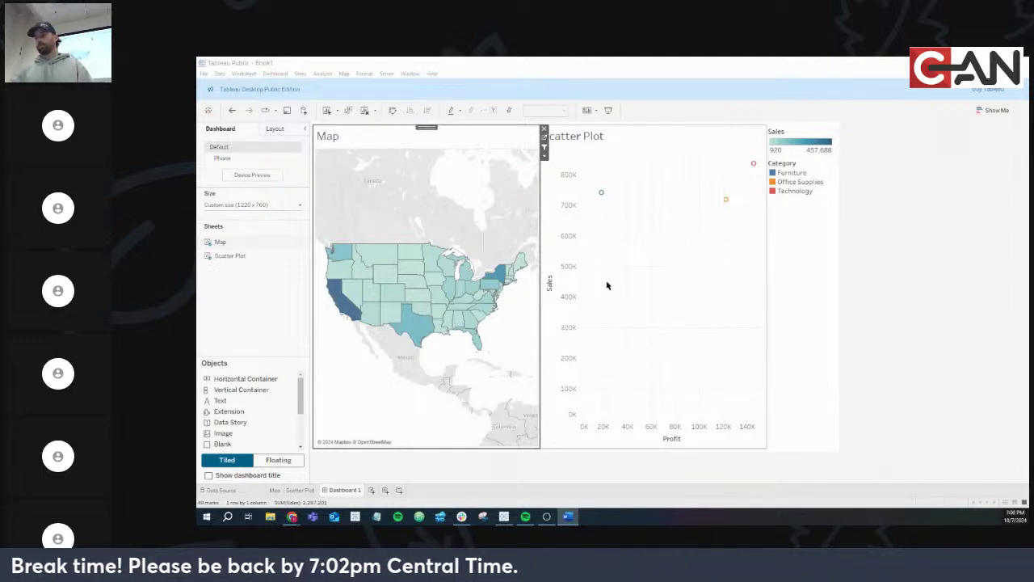
double_click(561, 291)
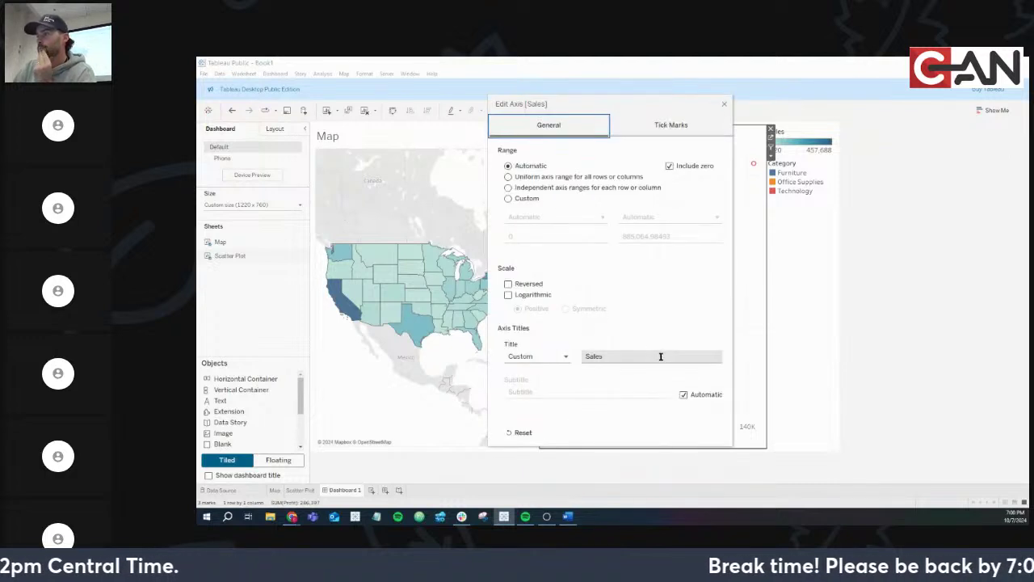
left_click(548, 360)
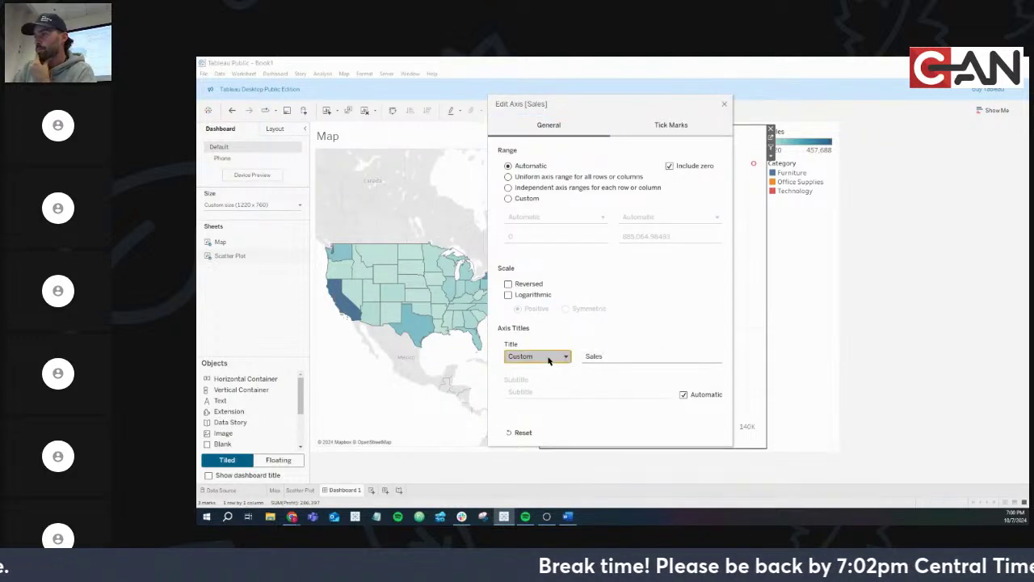
left_click(557, 358)
left_click(620, 356)
double_click(619, 356)
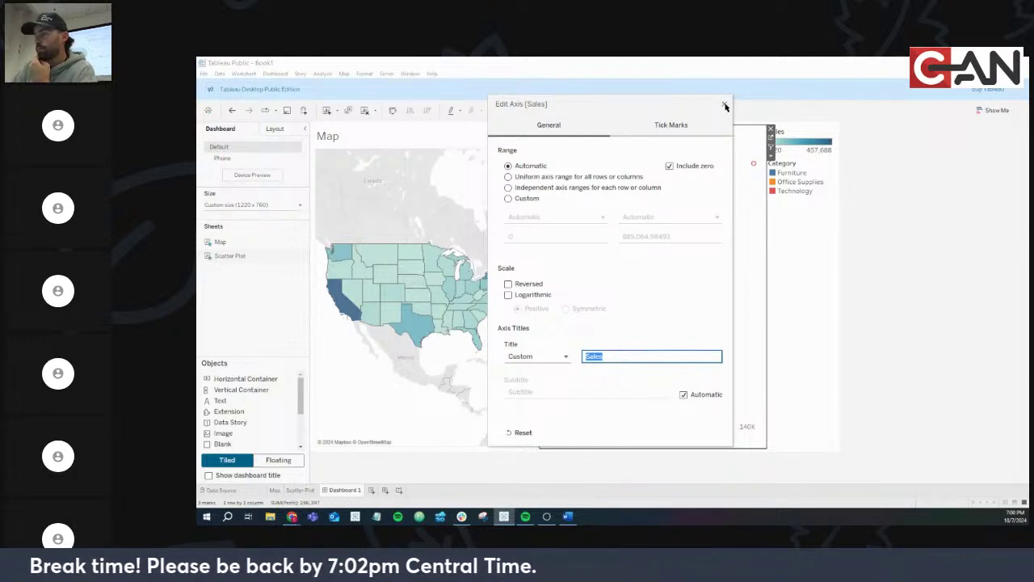
left_click(725, 107)
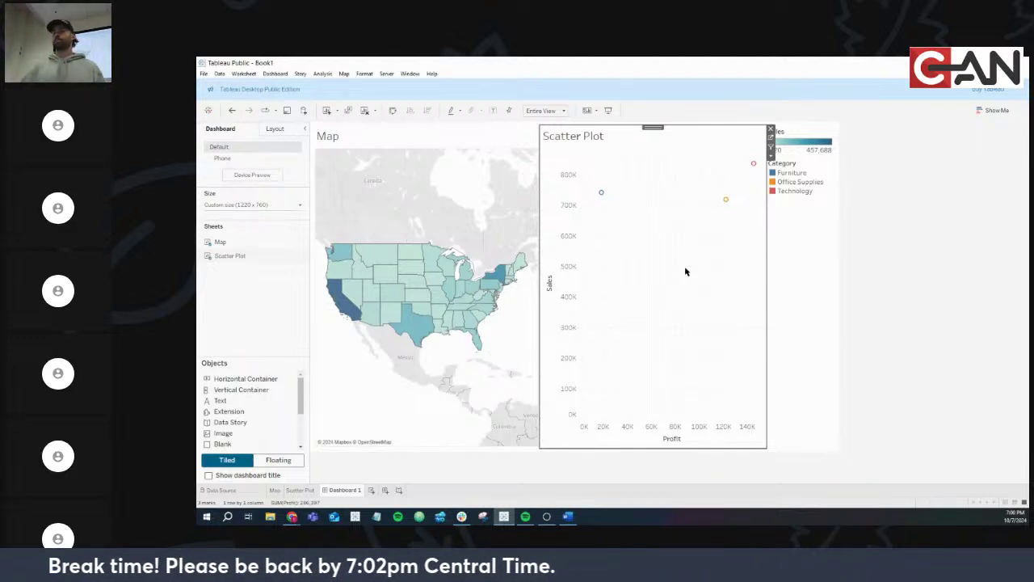
left_click(294, 517)
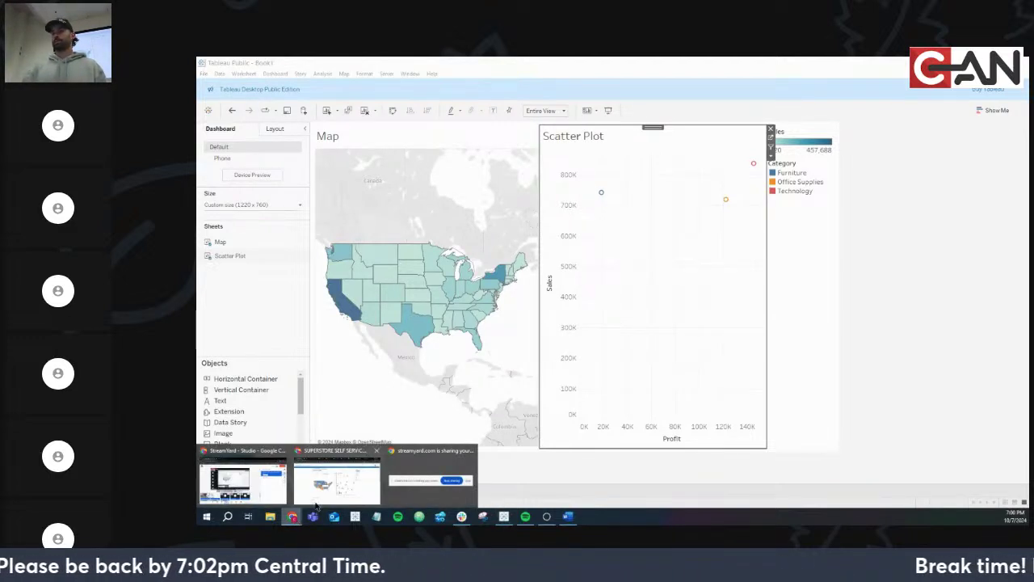
left_click(327, 485)
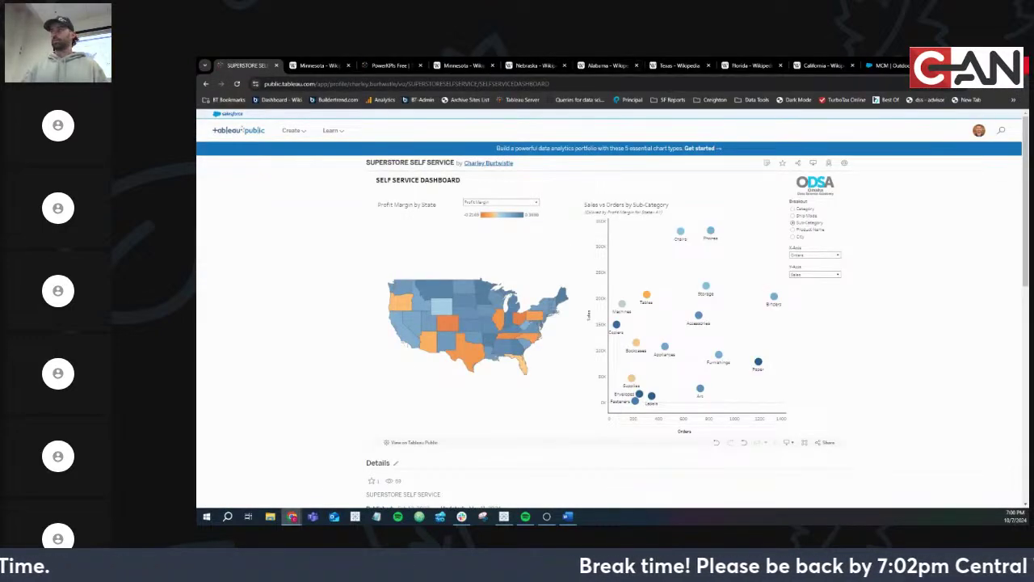
Search Google for 'hex machine learning' in a new Chrome tab
key("ctrl+t")
type("hex")
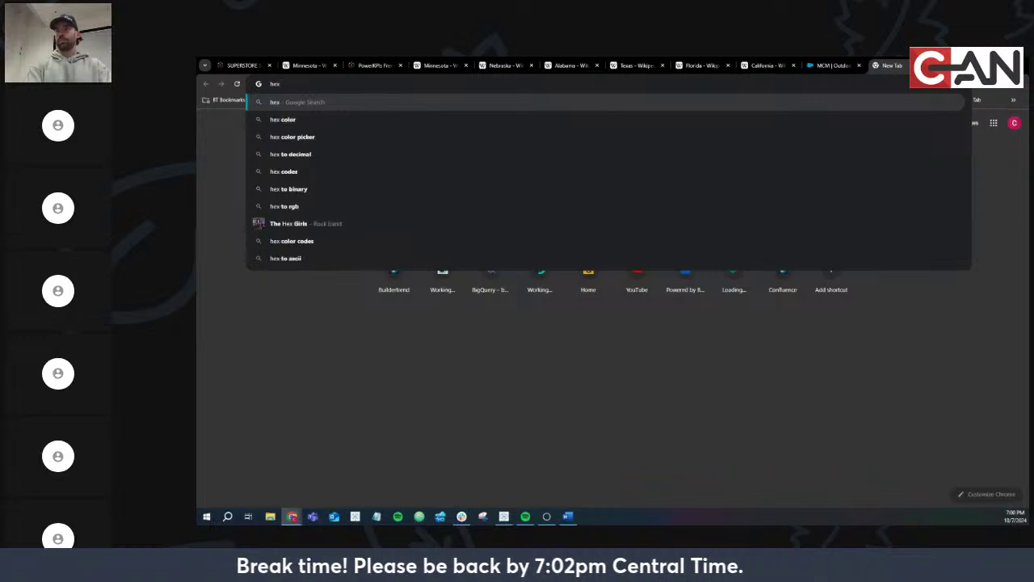
type(" machine")
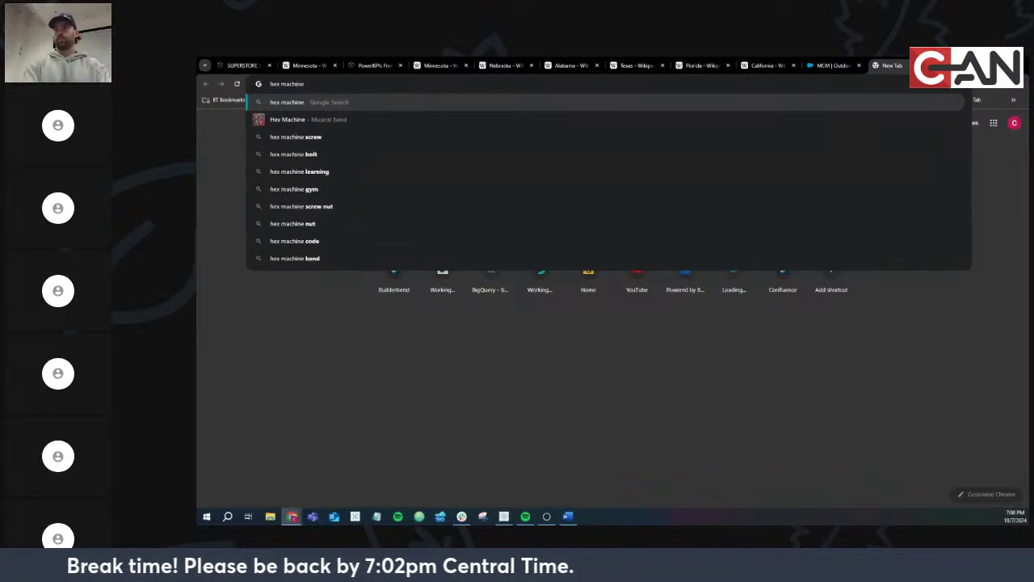
type(" lea")
key("Up")
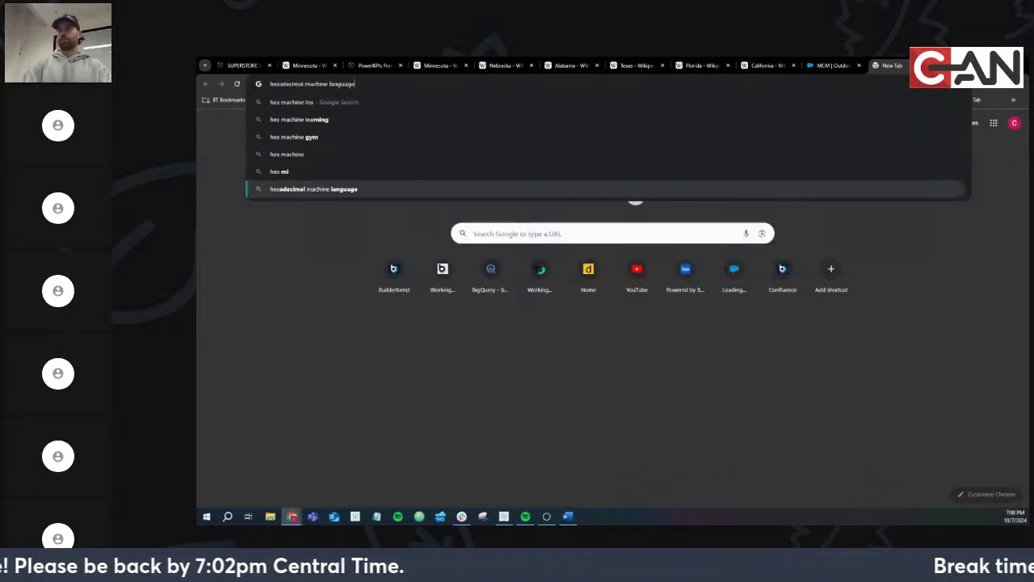
key("Down")
key("Down")
key("Return")
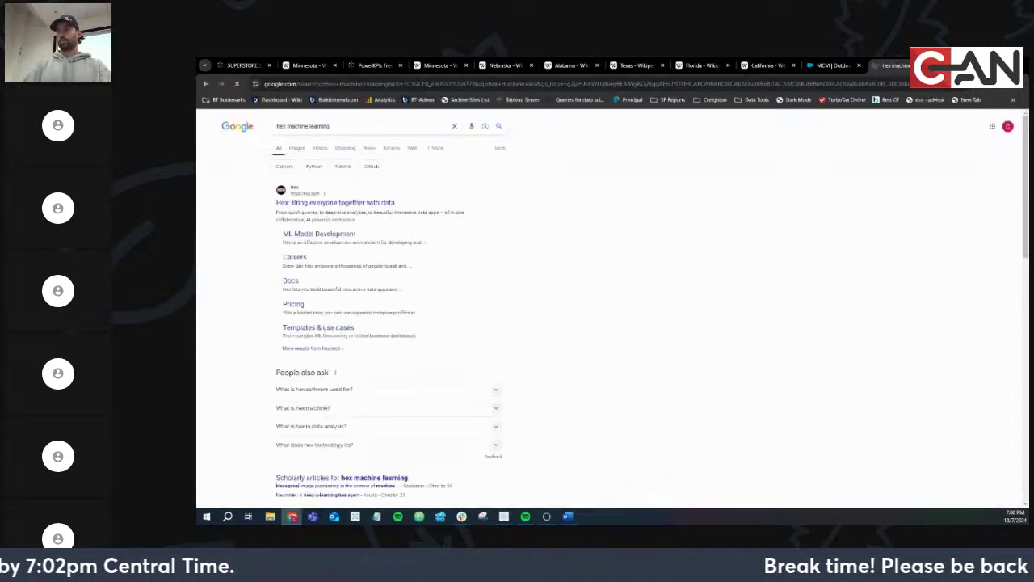
Open the Hex result and scroll through the hex.tech landing page
left_click(363, 204)
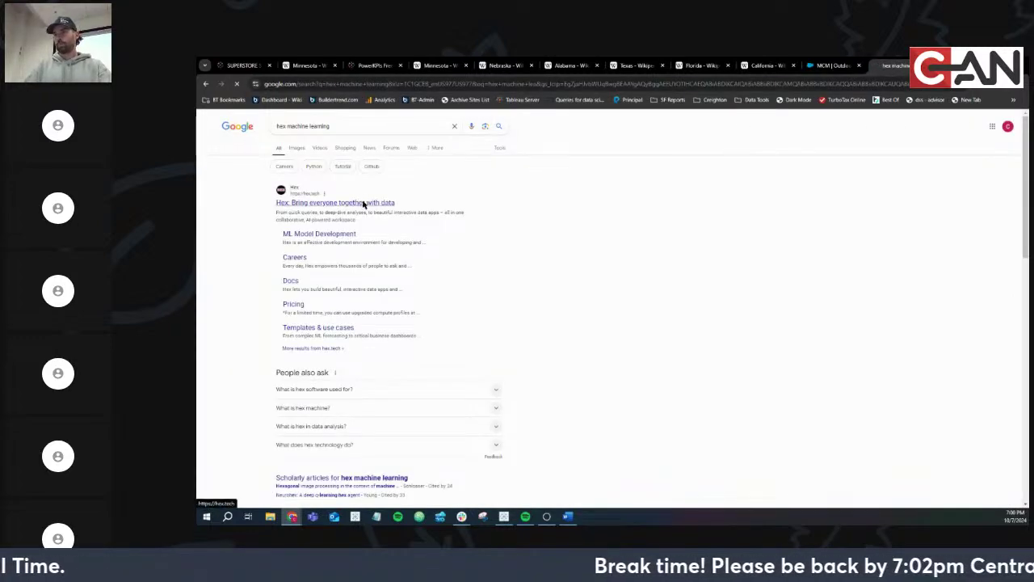
scroll(408, 179, "down", 4)
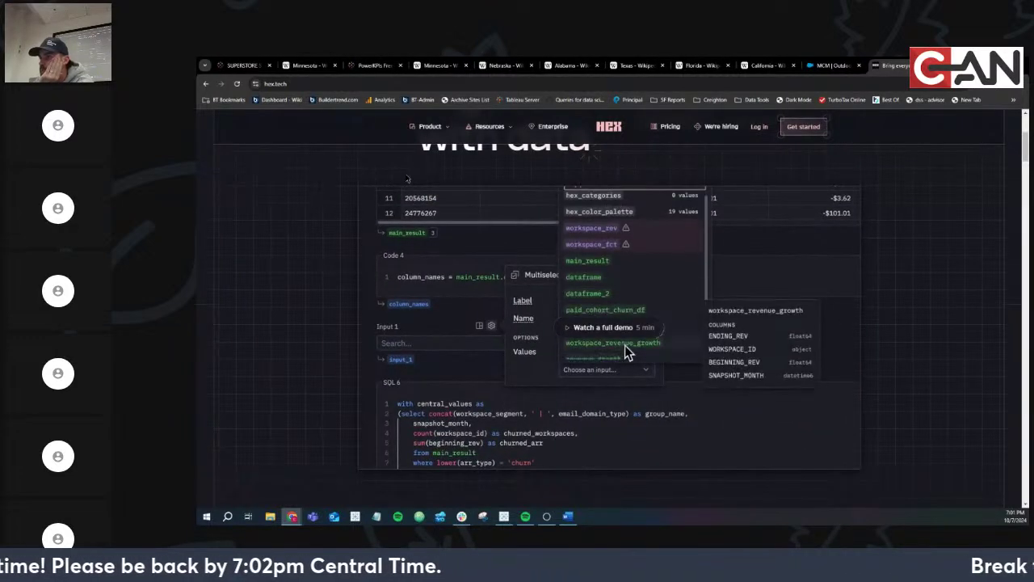
scroll(399, 217, "down", 3)
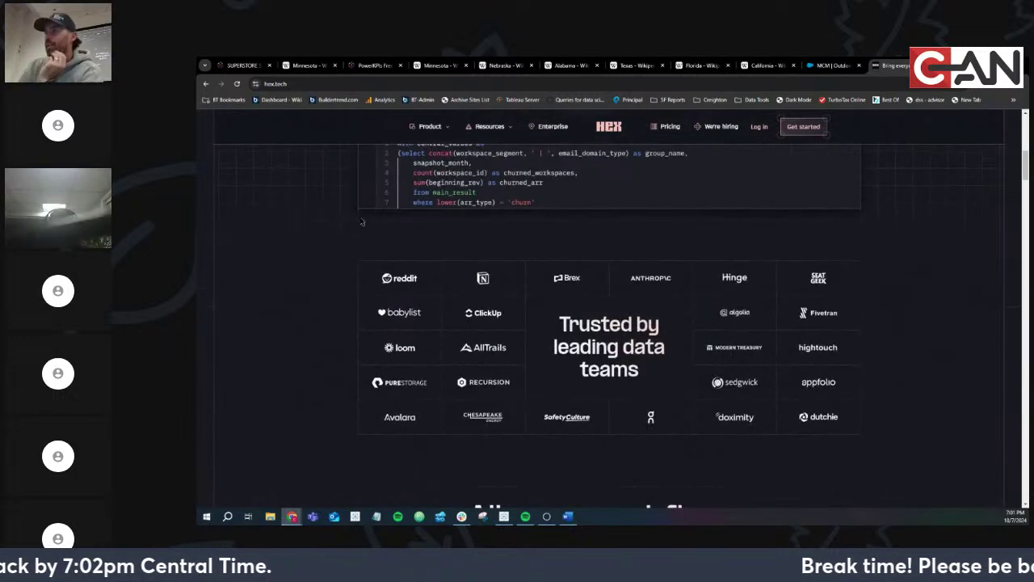
scroll(361, 222, "up", 4)
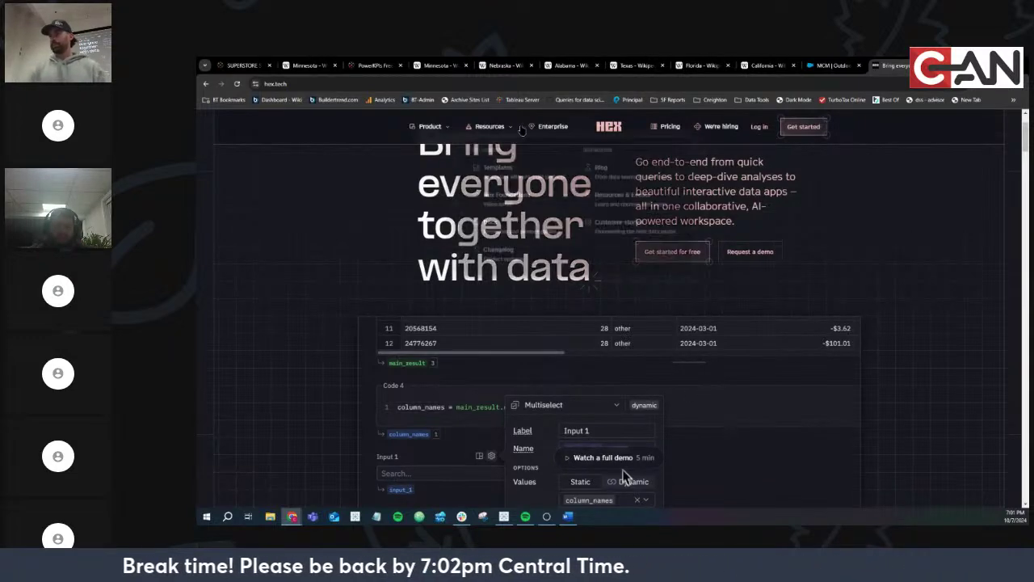
mouse_move(502, 128)
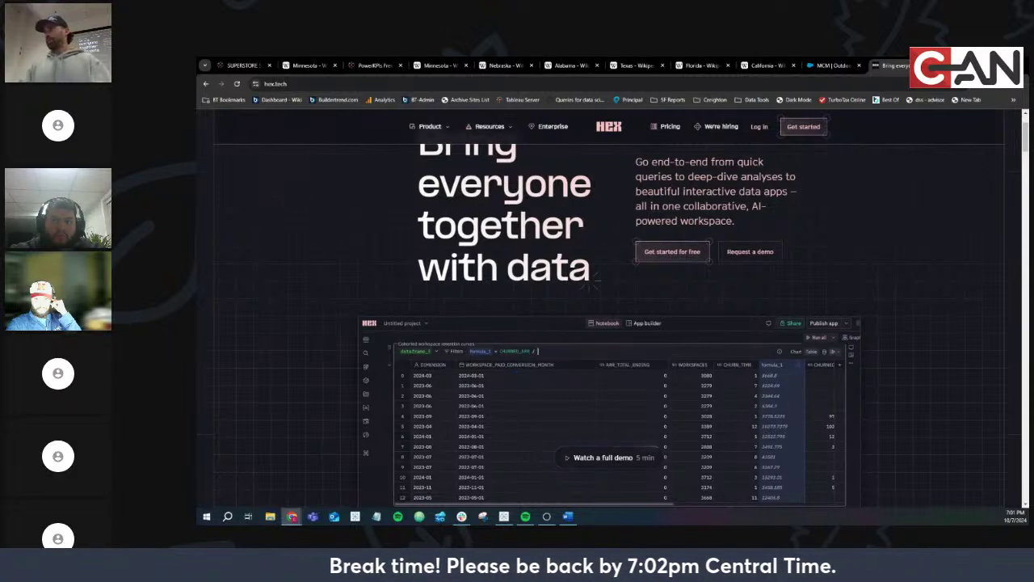
key("ctrl+t")
Search 'tableau embed' and scroll through Tableau's Embedded Analytics product page
type("tableau")
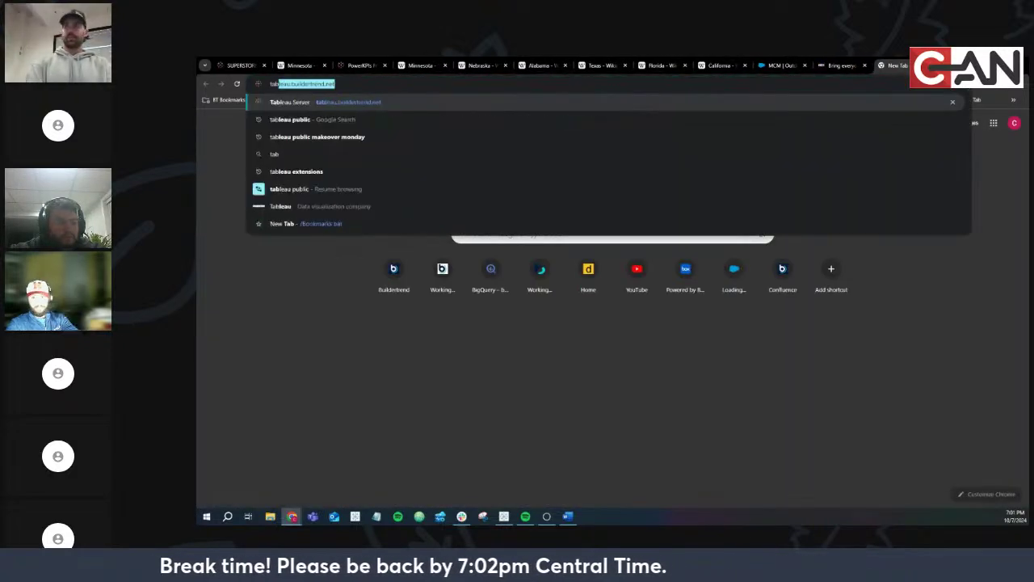
type(" embed")
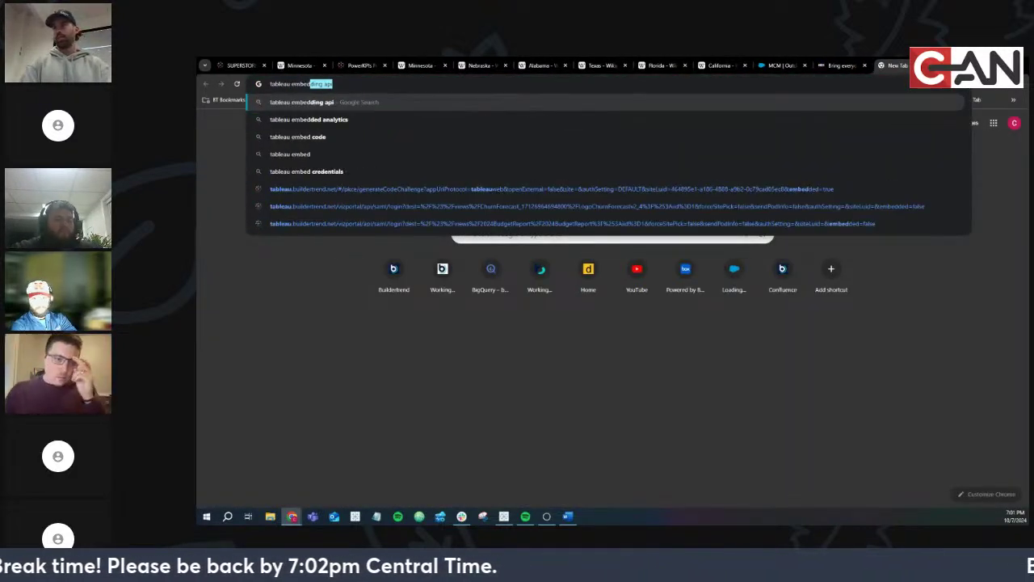
key("Down")
key("Down")
key("Down")
key("Down")
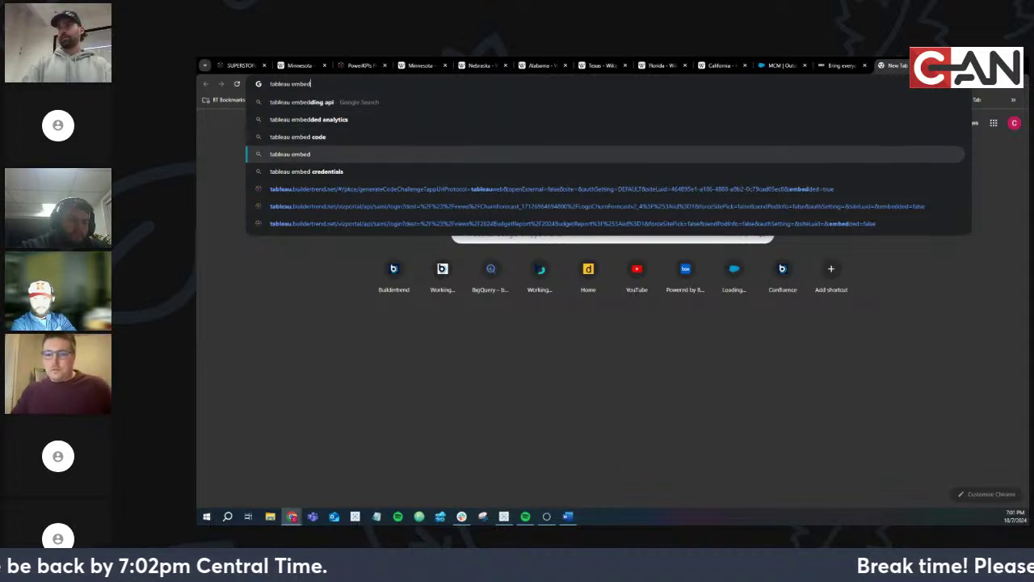
key("Return")
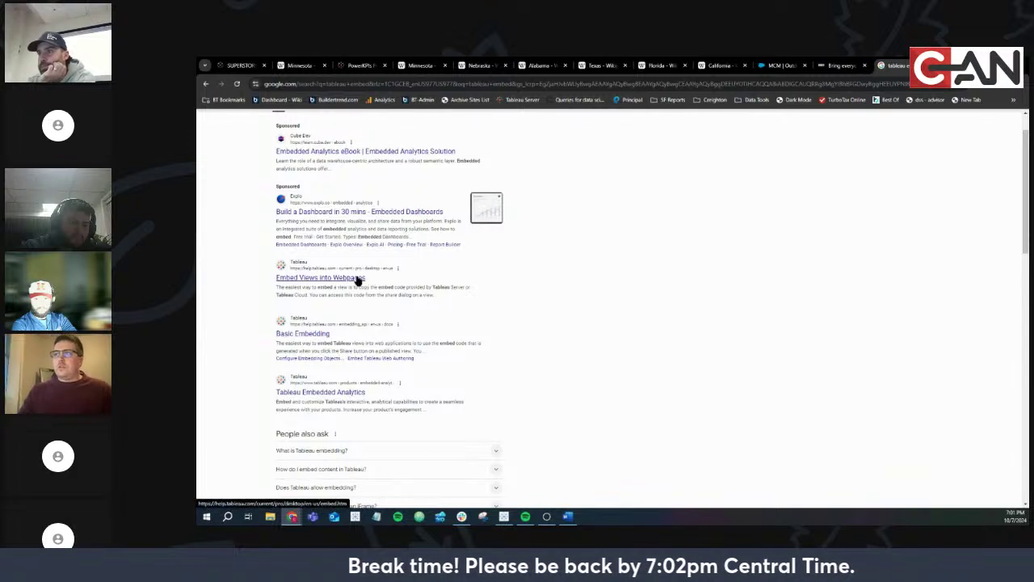
left_click(341, 394)
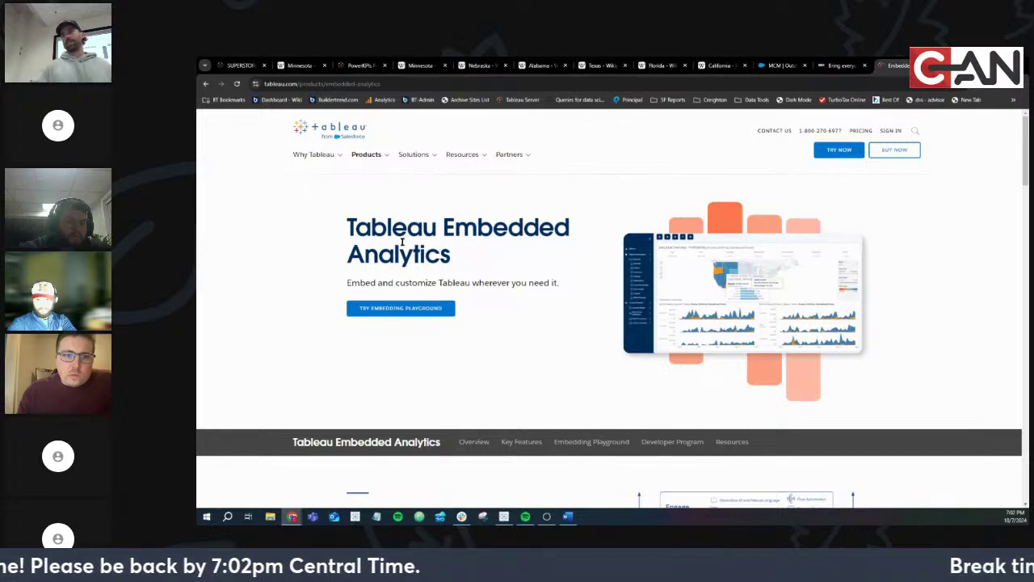
scroll(401, 241, "down", 4)
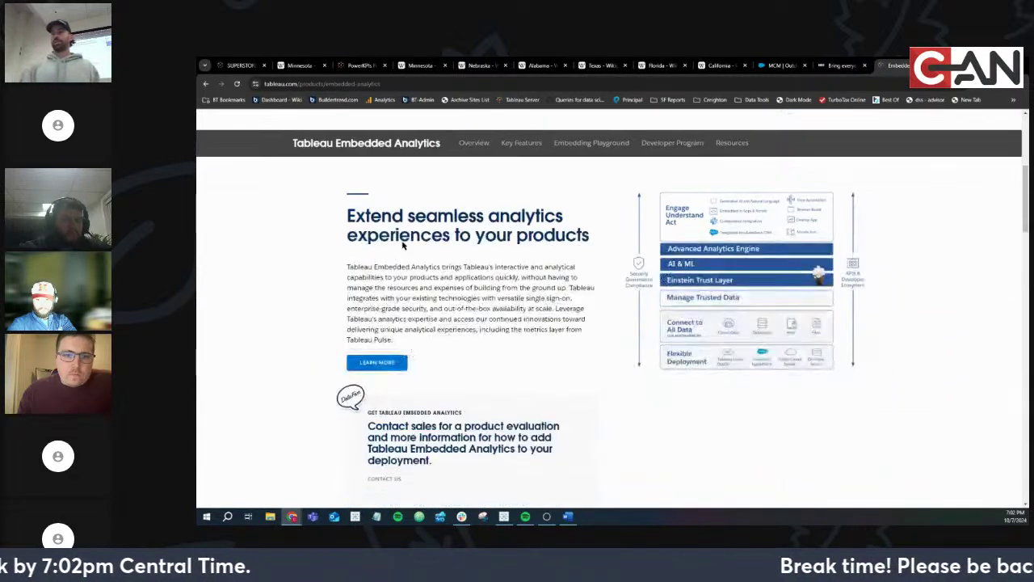
scroll(401, 241, "down", 8)
Return to the Hex tab and select the hex.tech web address
left_click(840, 64)
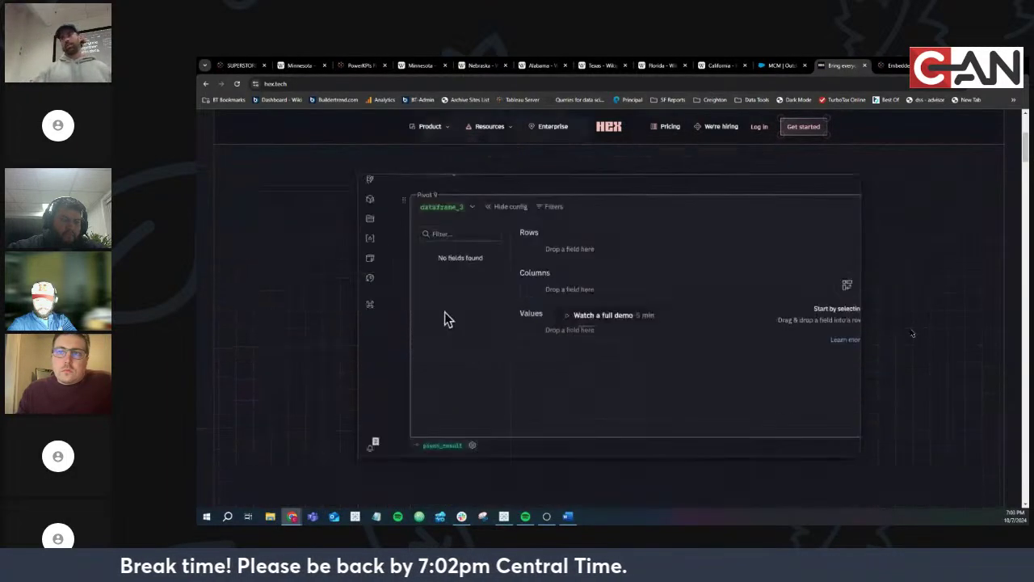
left_click(520, 83)
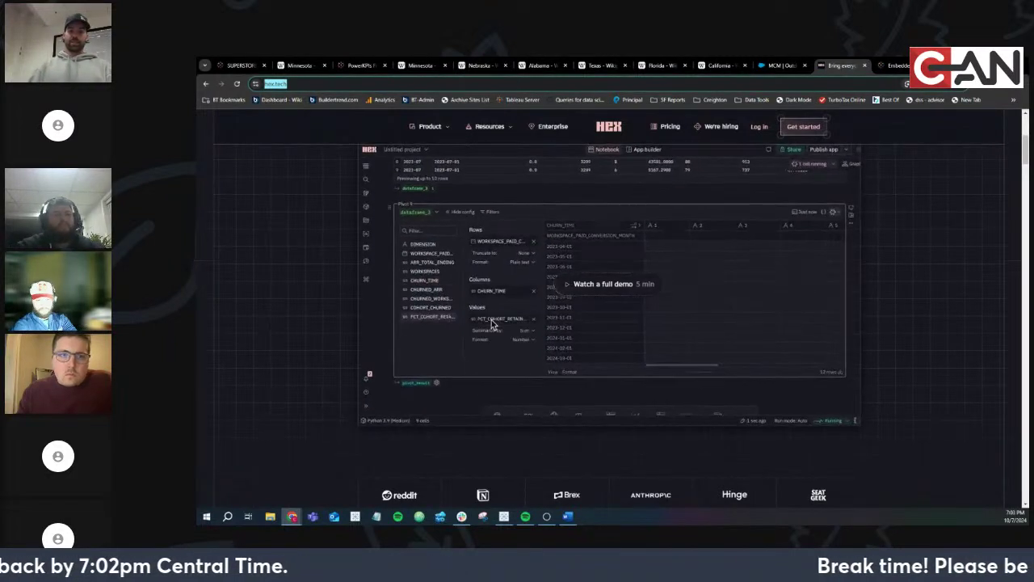
key("alt+Tab")
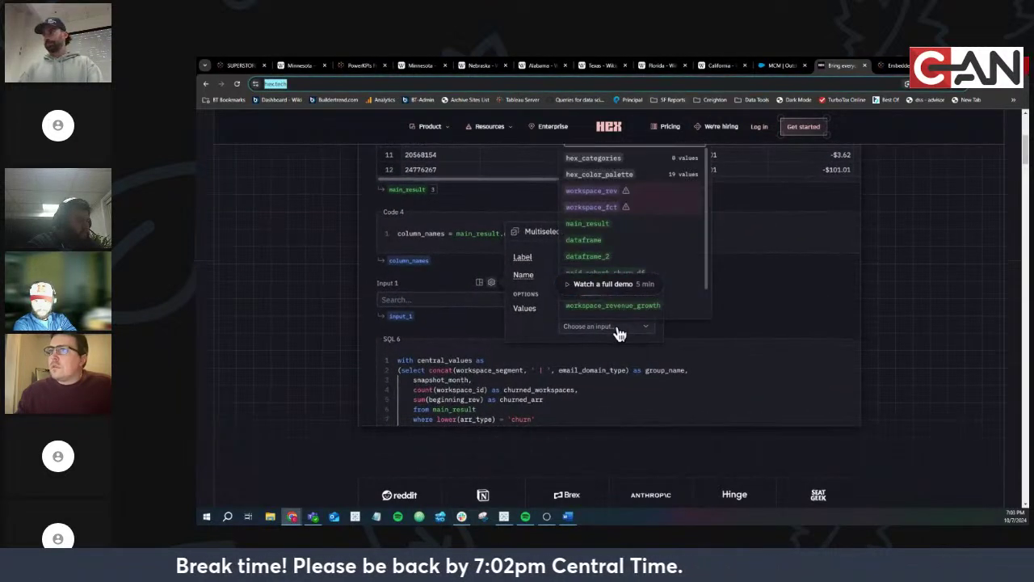
Bring up the Tableau Public Superstore Self Service dashboard
key("alt+Tab")
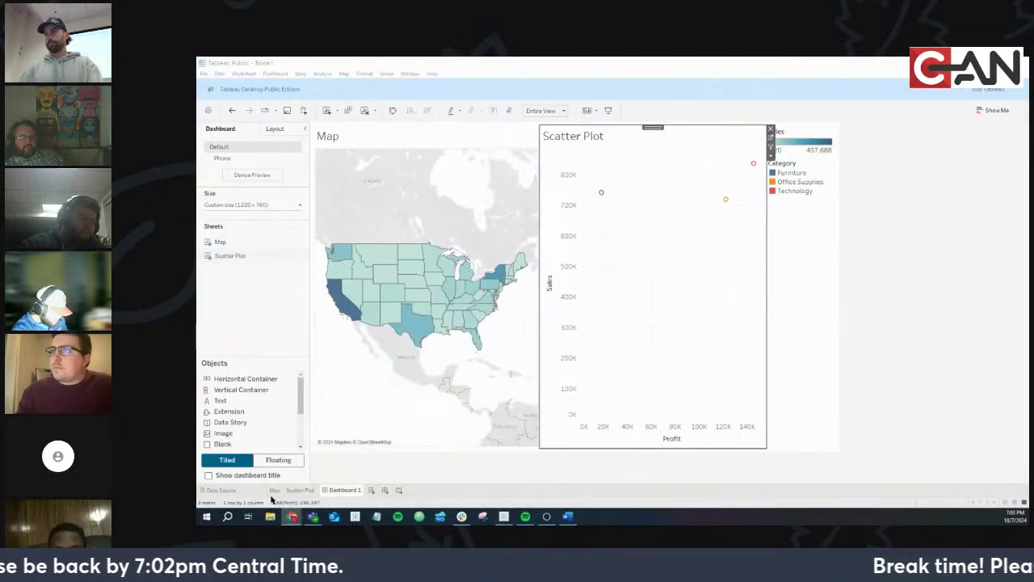
mouse_move(287, 509)
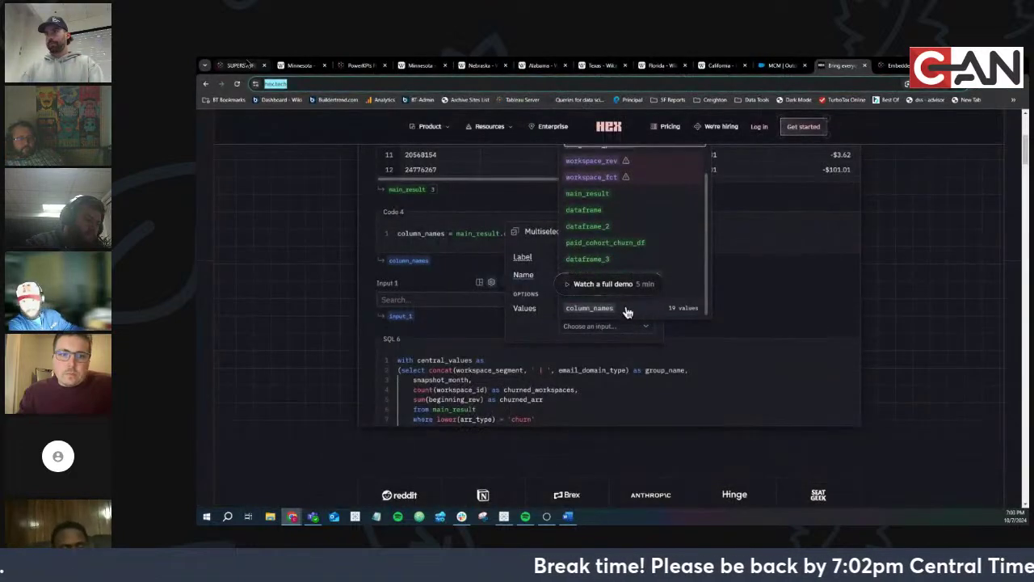
left_click(242, 481)
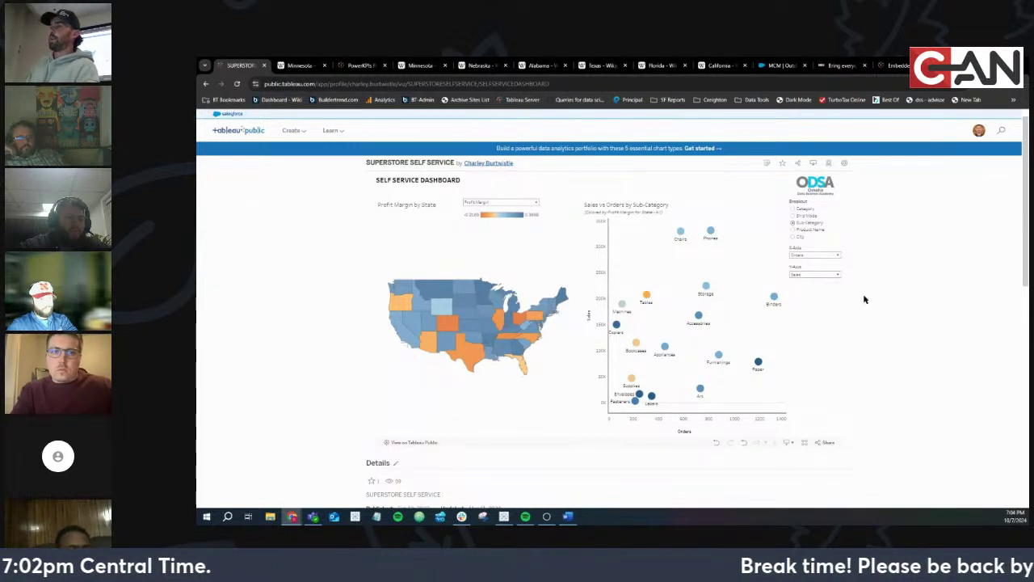
Show the measure options for the Profit Margin by State map
left_click(512, 202)
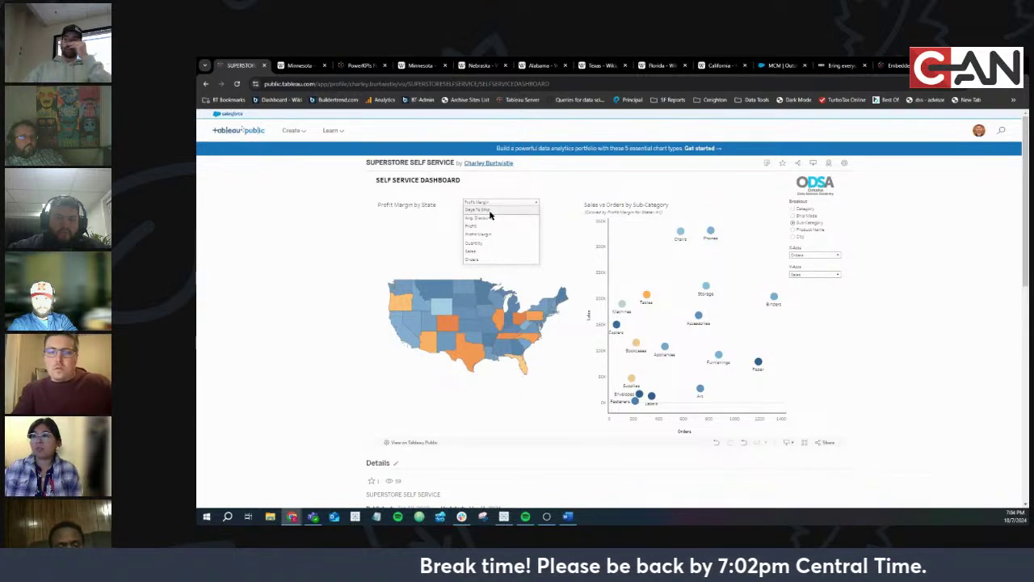
left_click(938, 332)
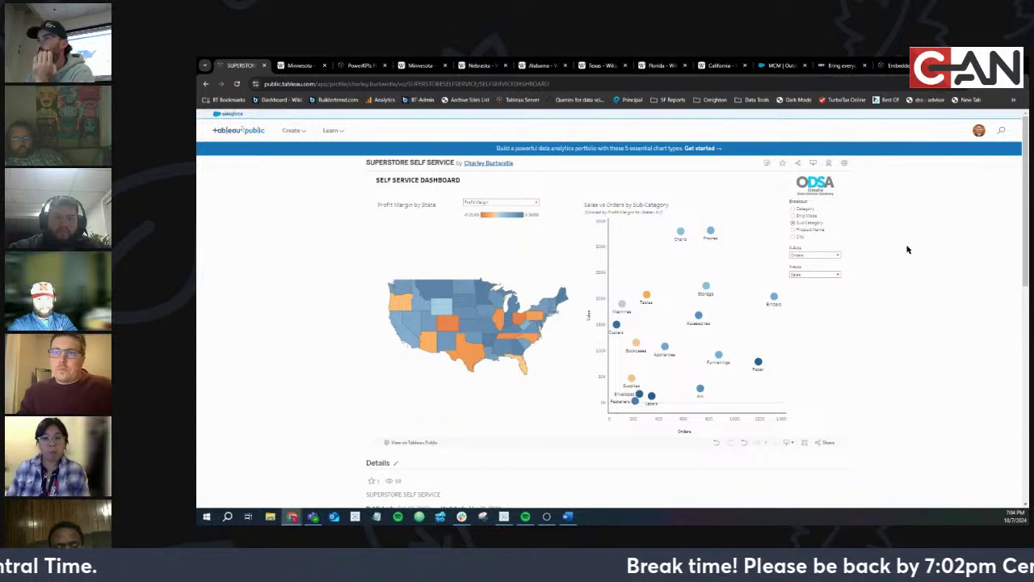
left_click(516, 203)
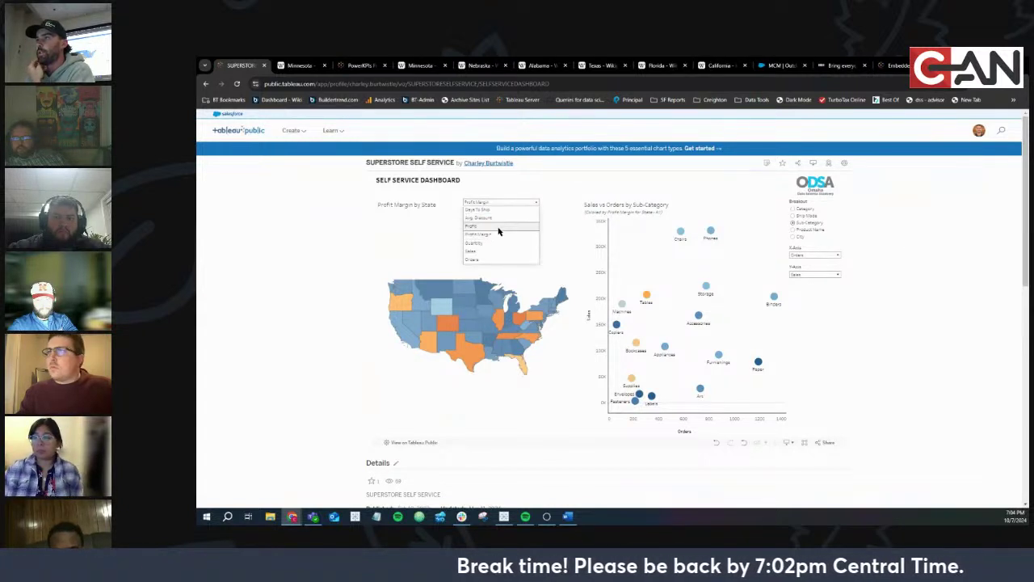
Colour the state map by Profit, Sales, Days To Ship, Avg. Discount, ending on Profit
left_click(497, 231)
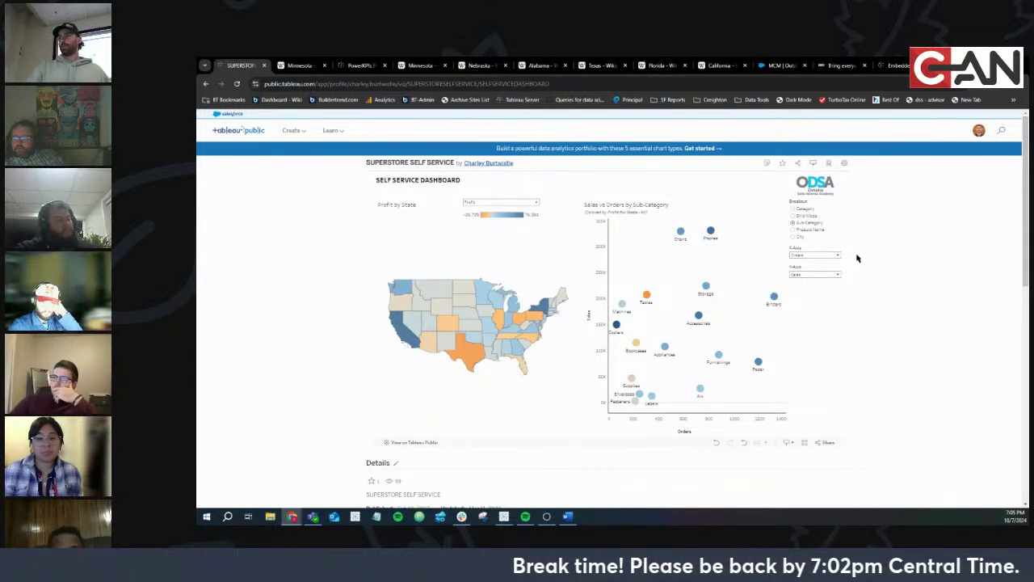
left_click(500, 202)
left_click(481, 250)
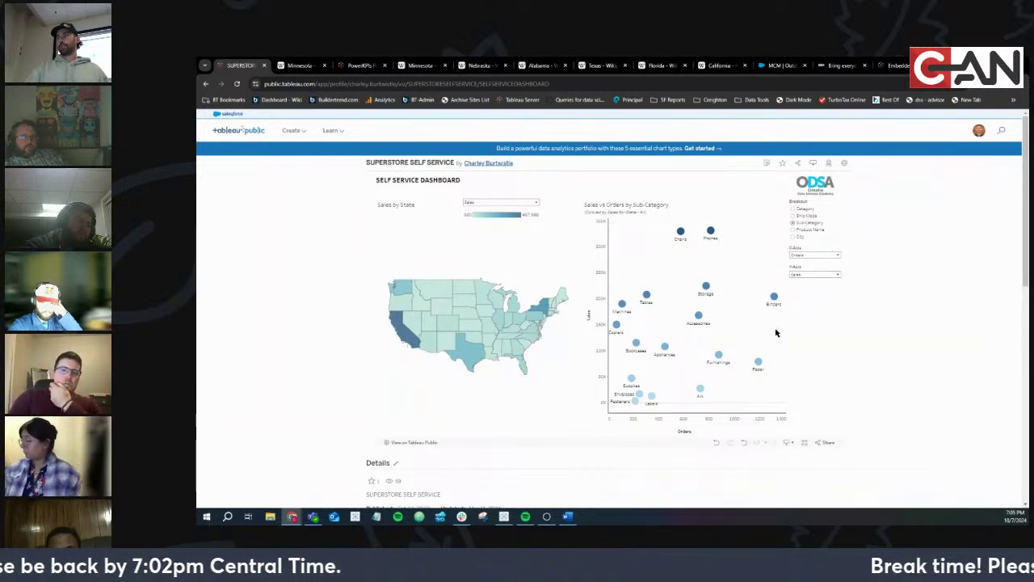
left_click(511, 202)
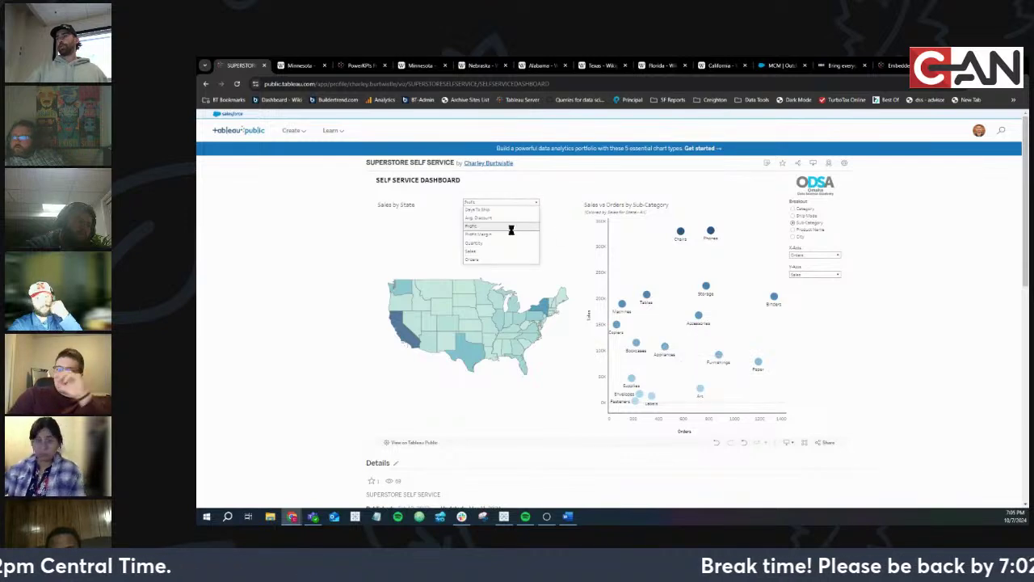
left_click(512, 231)
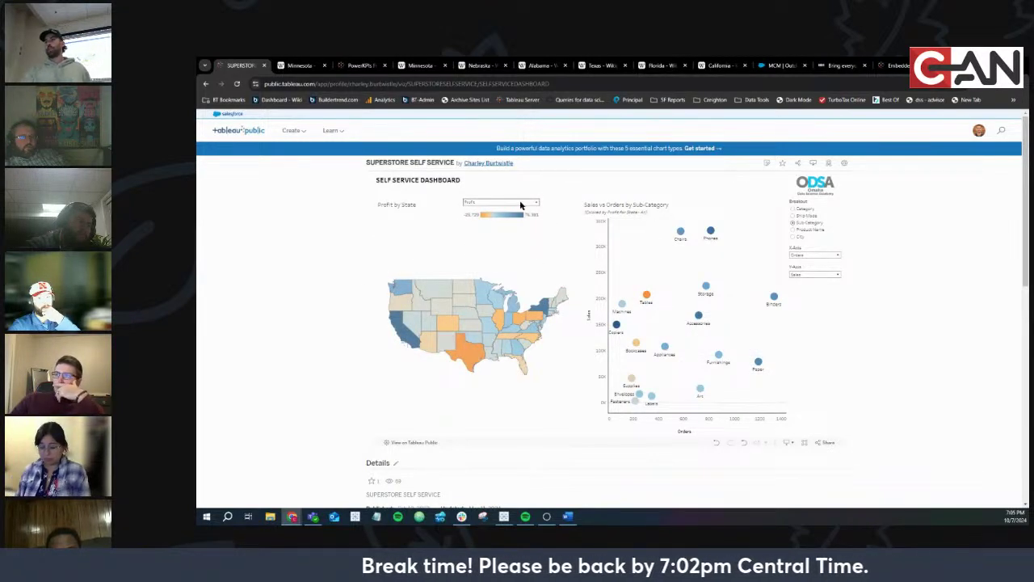
left_click(521, 205)
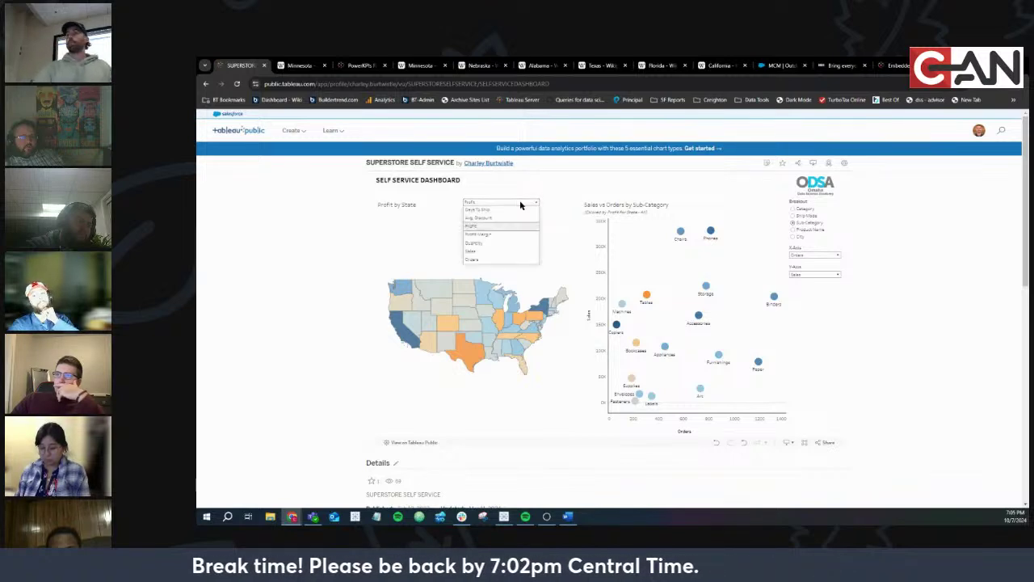
left_click(507, 209)
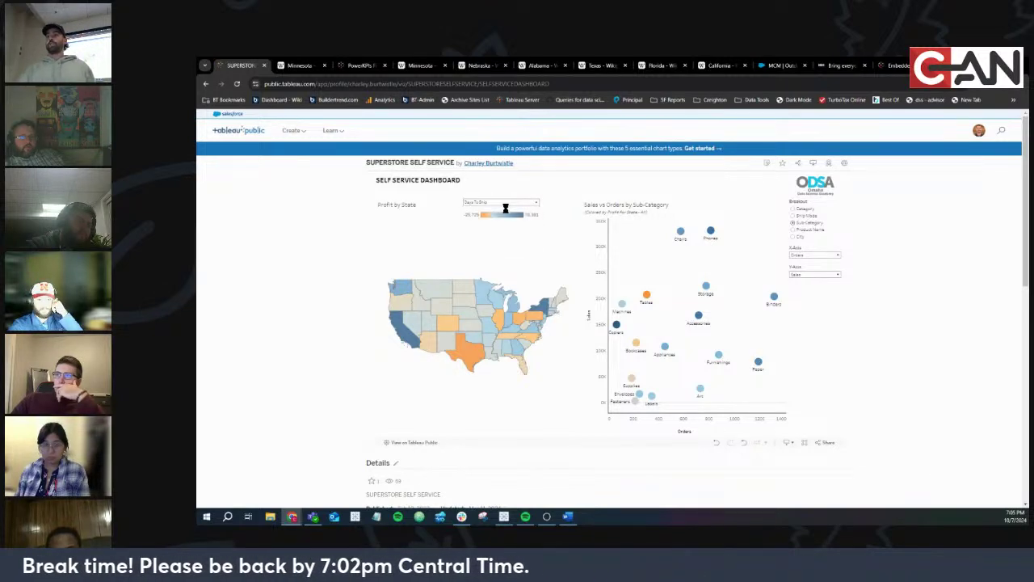
left_click(505, 202)
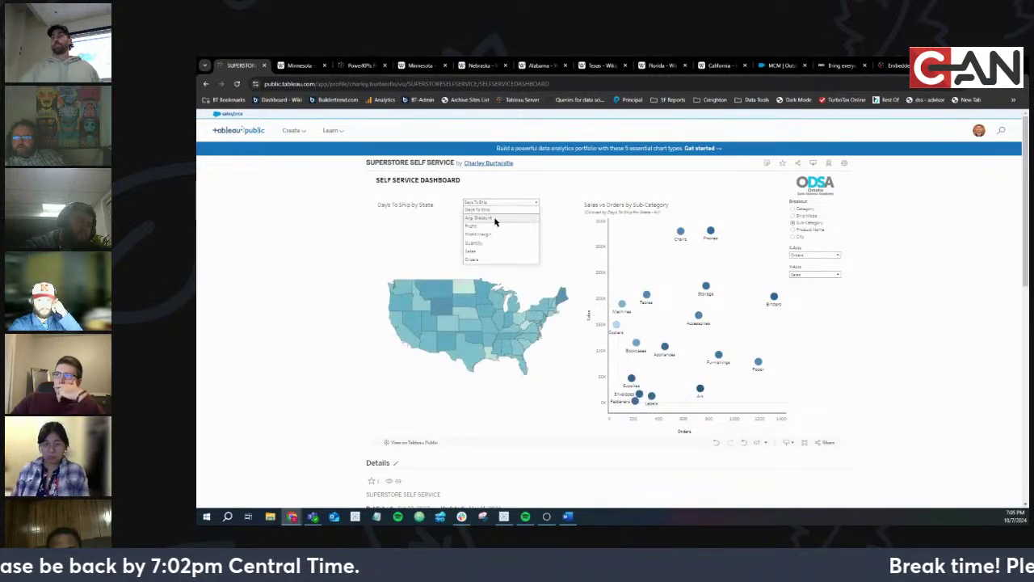
left_click(495, 218)
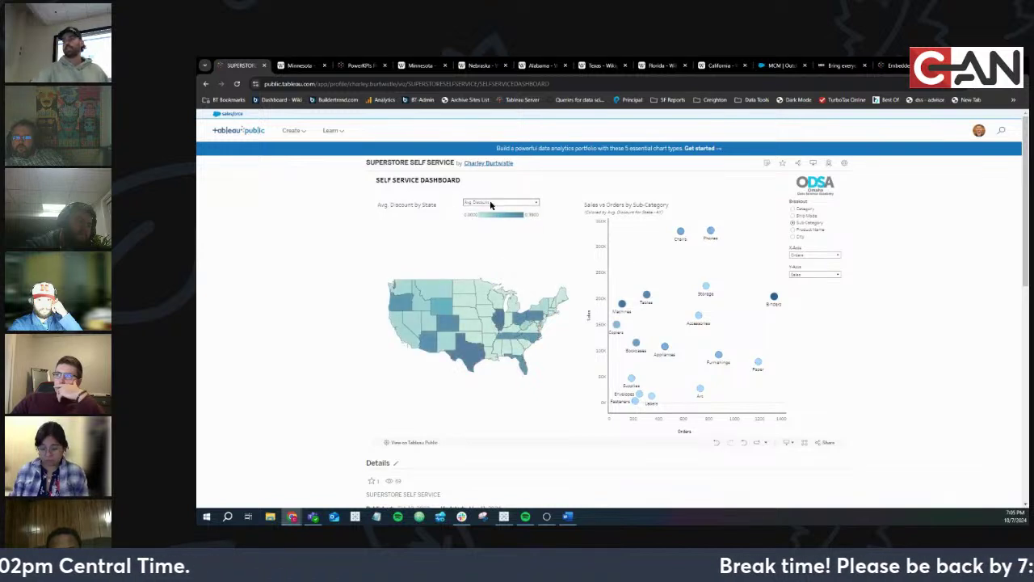
left_click(501, 202)
left_click(487, 226)
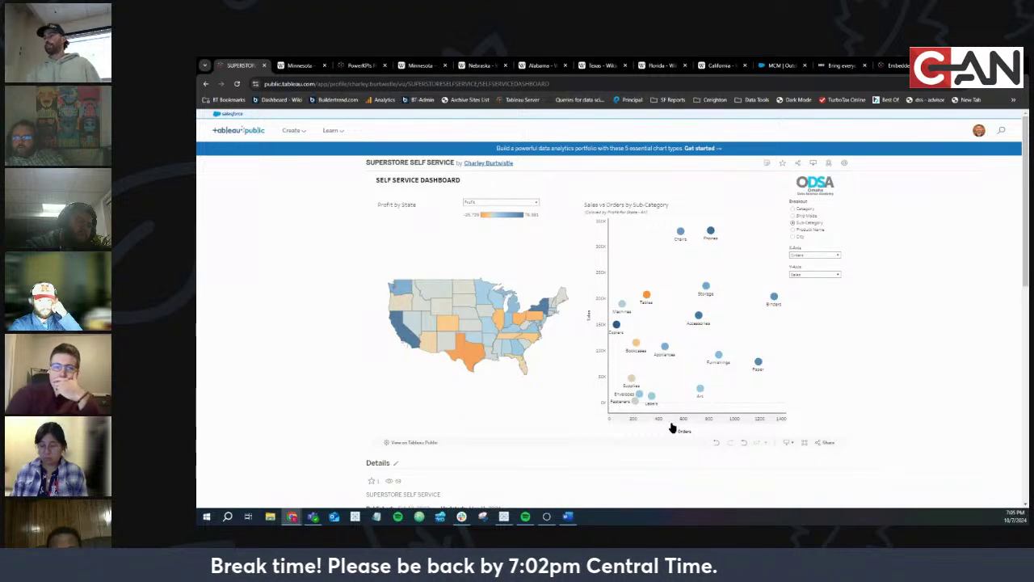
Put Avg. Discount on the scatter's x-axis and Days To Ship on its y-axis
left_click(811, 255)
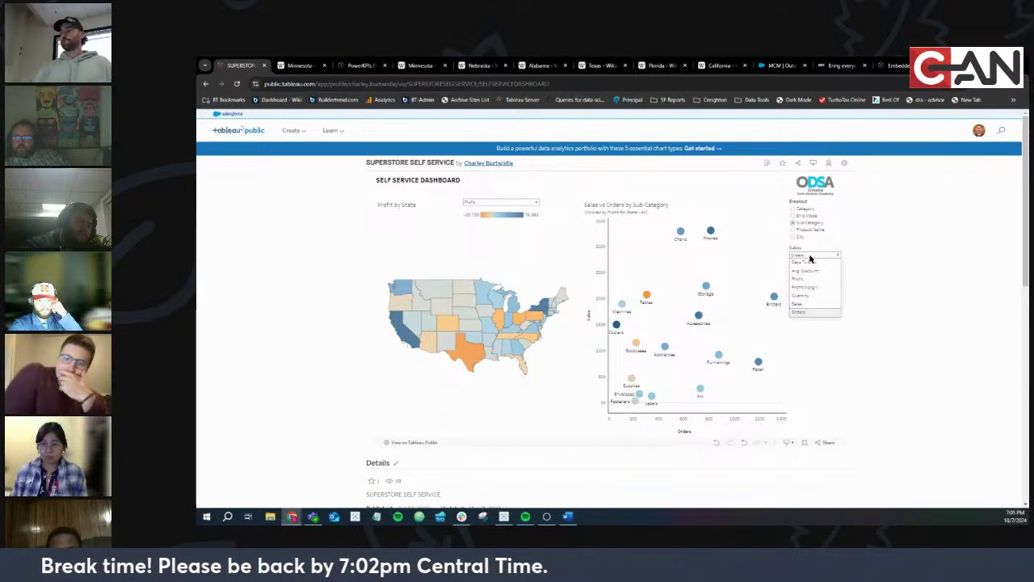
left_click(810, 269)
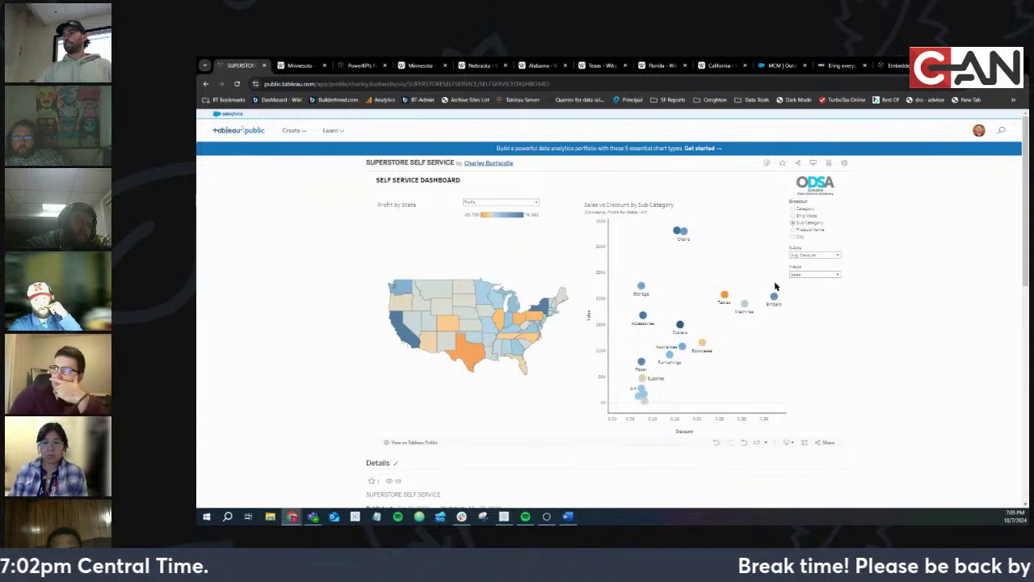
left_click(805, 256)
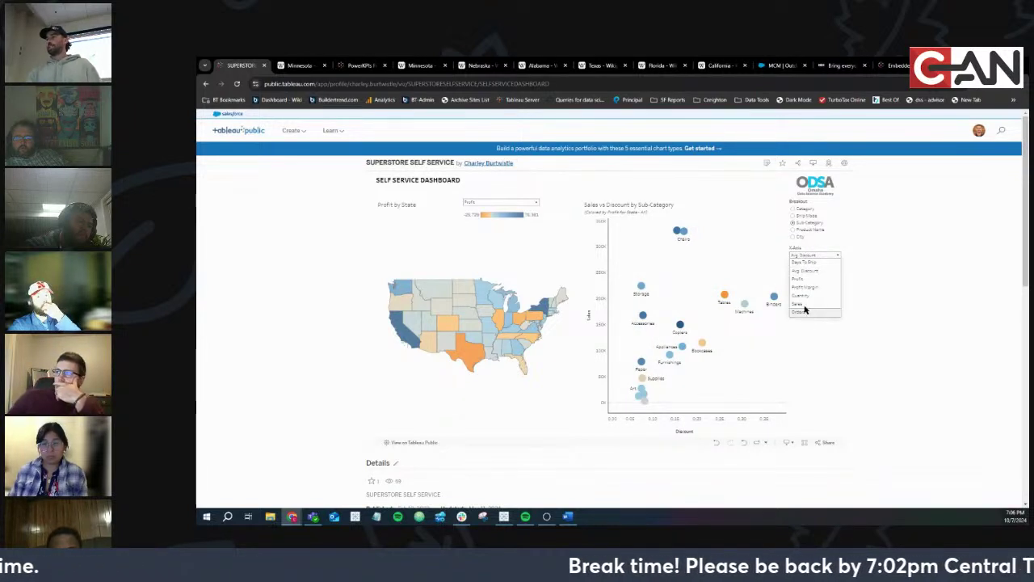
left_click(465, 202)
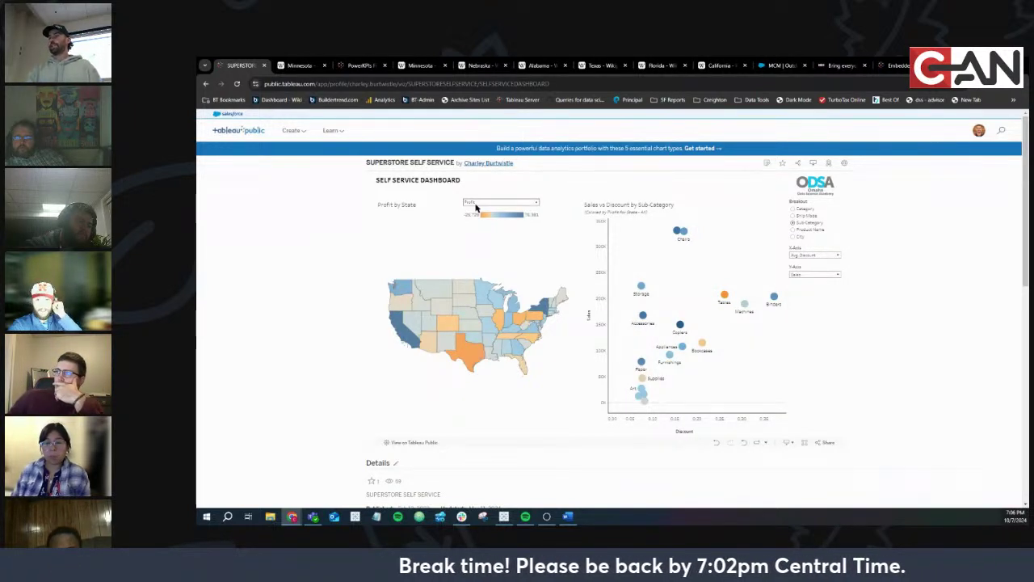
left_click(479, 207)
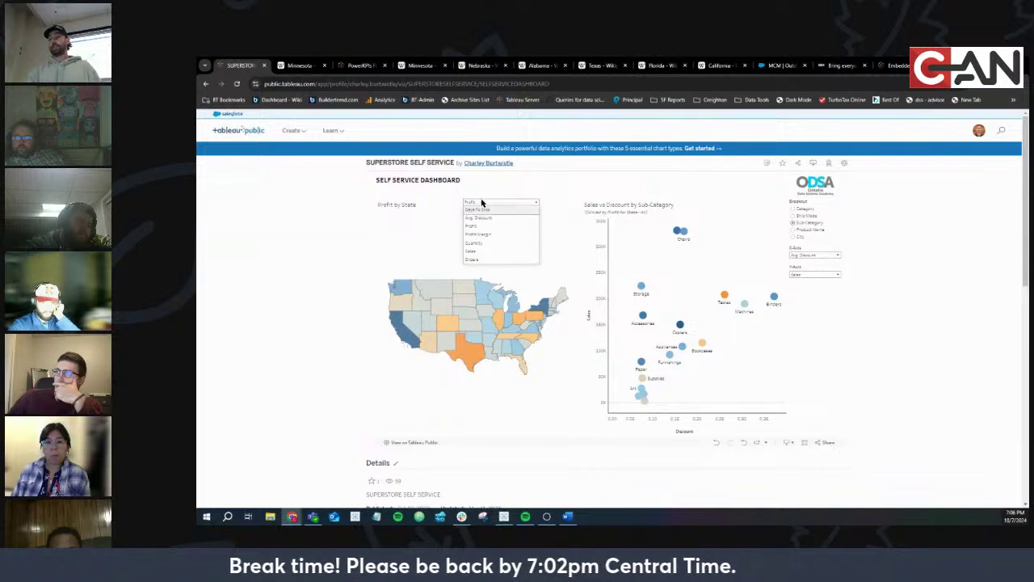
left_click(483, 203)
left_click(807, 275)
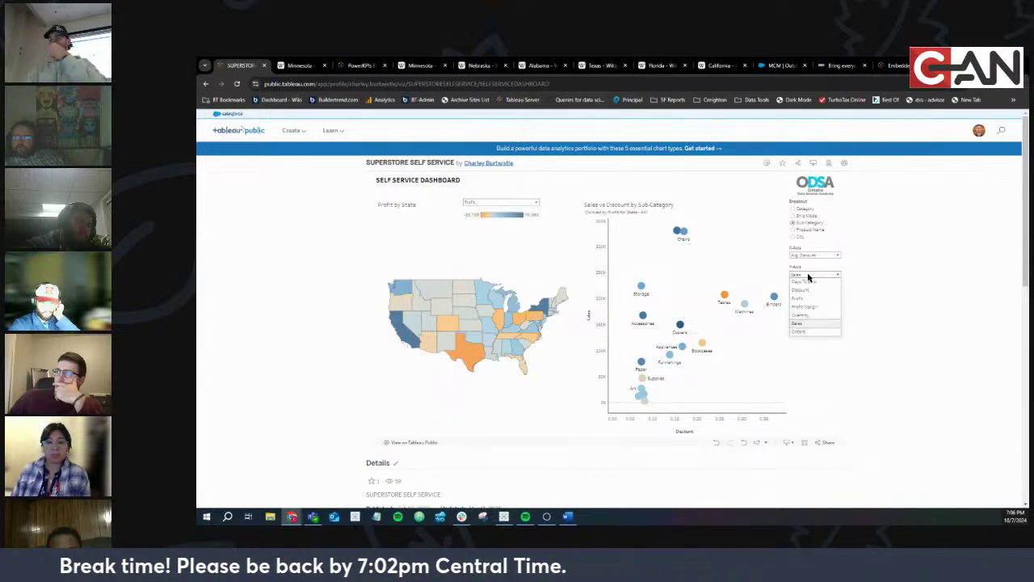
left_click(802, 281)
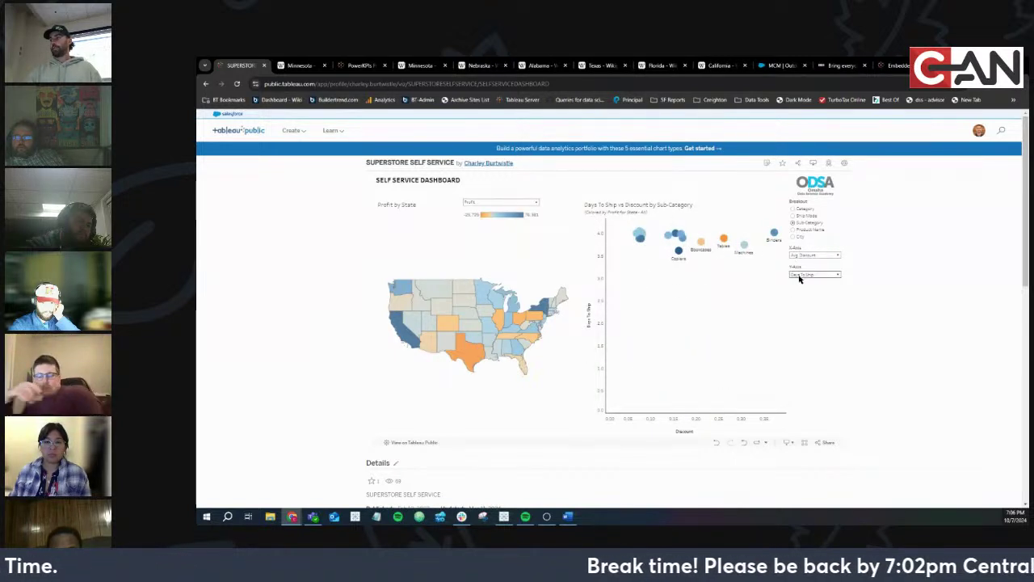
Switch the scatter's x-axis to Orders, then Profit, and its y-axis to Profit Margin
left_click(816, 257)
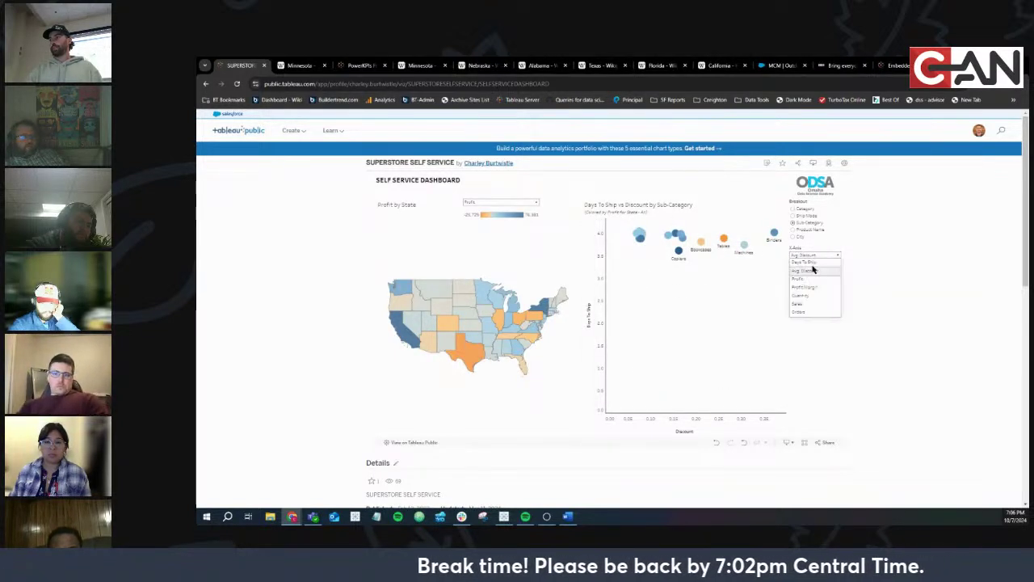
left_click(811, 308)
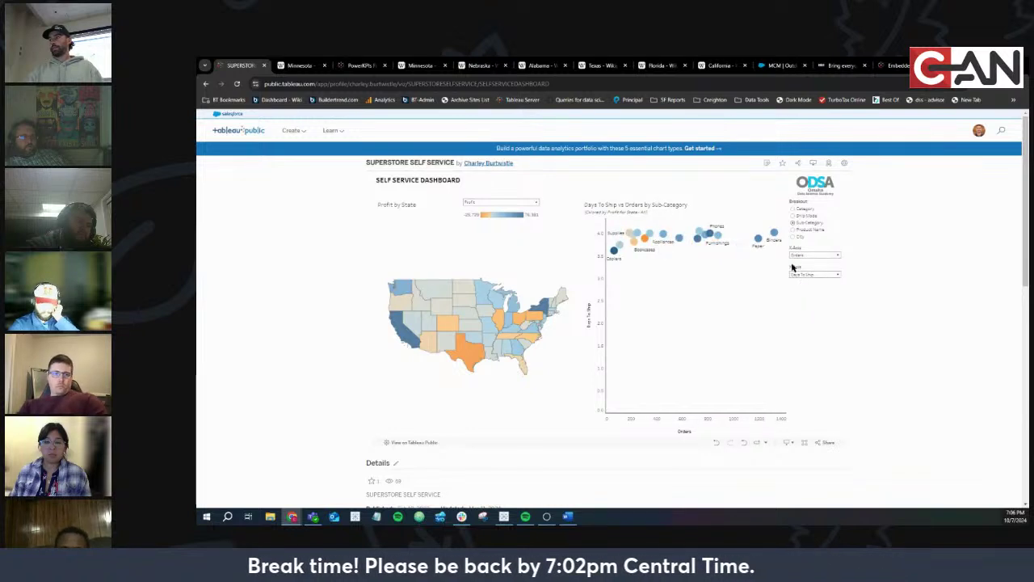
left_click(508, 203)
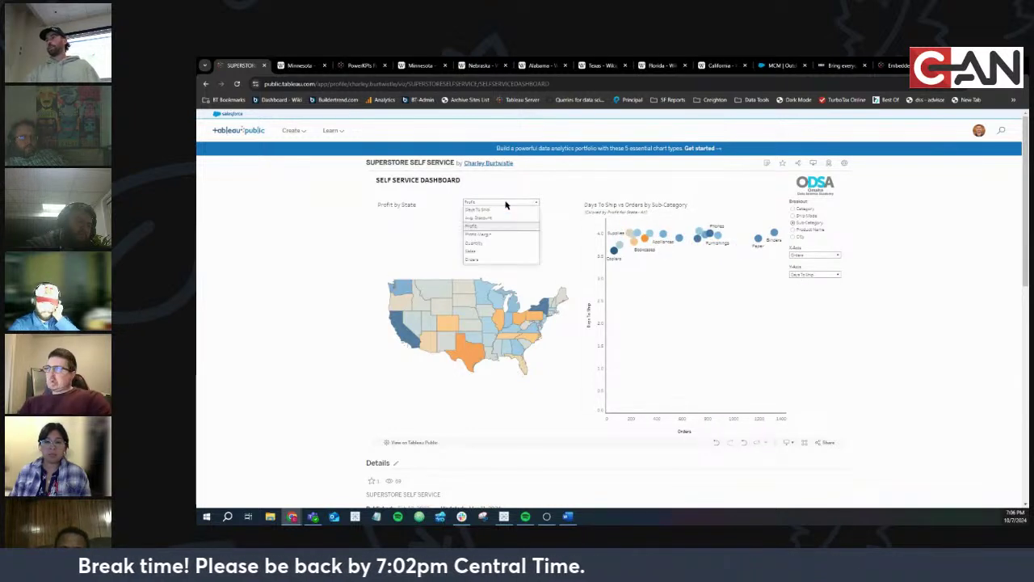
left_click(816, 256)
left_click(824, 280)
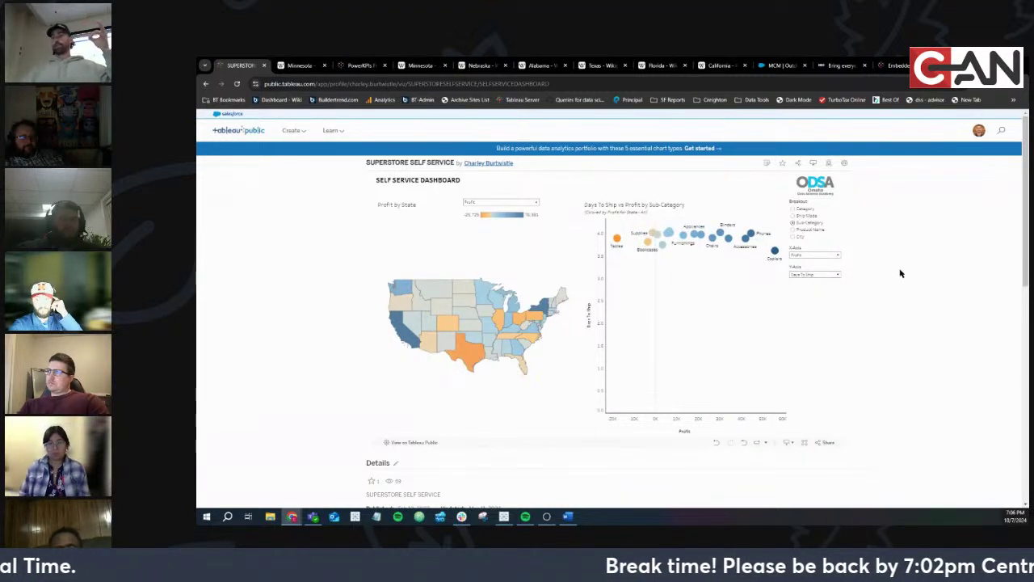
left_click(824, 275)
left_click(823, 306)
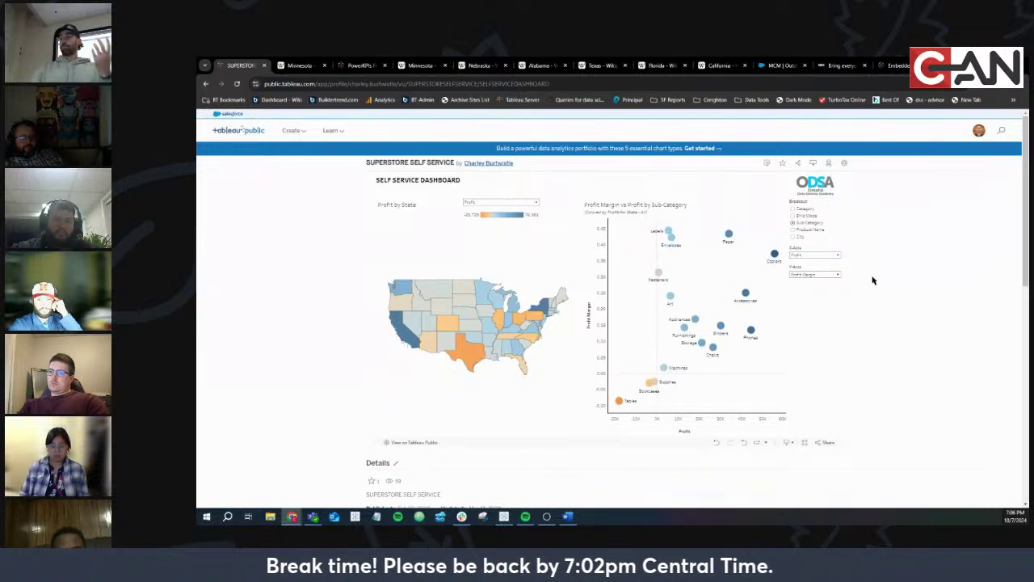
left_click(518, 203)
Choose Profit Margin from the map's measure list
left_click(508, 234)
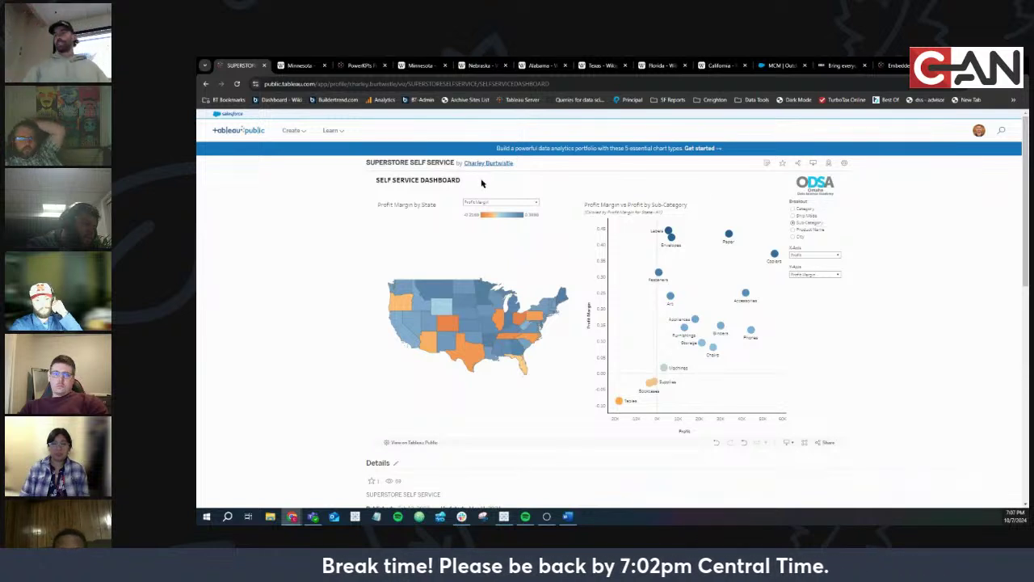
On the web dashboard, colour the state map by Orders and break the scatter down by Product Name
left_click(501, 202)
left_click(494, 256)
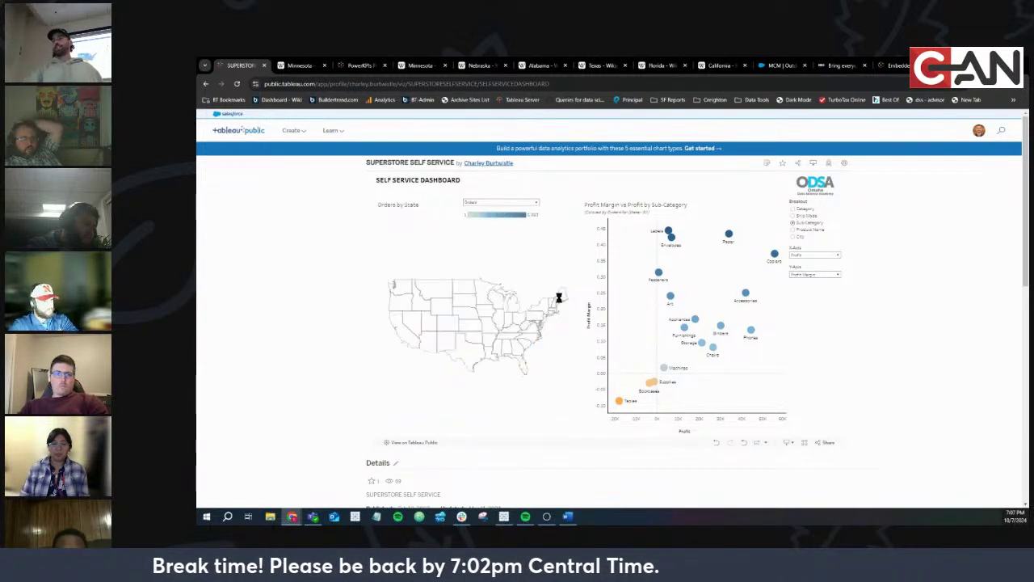
left_click(793, 215)
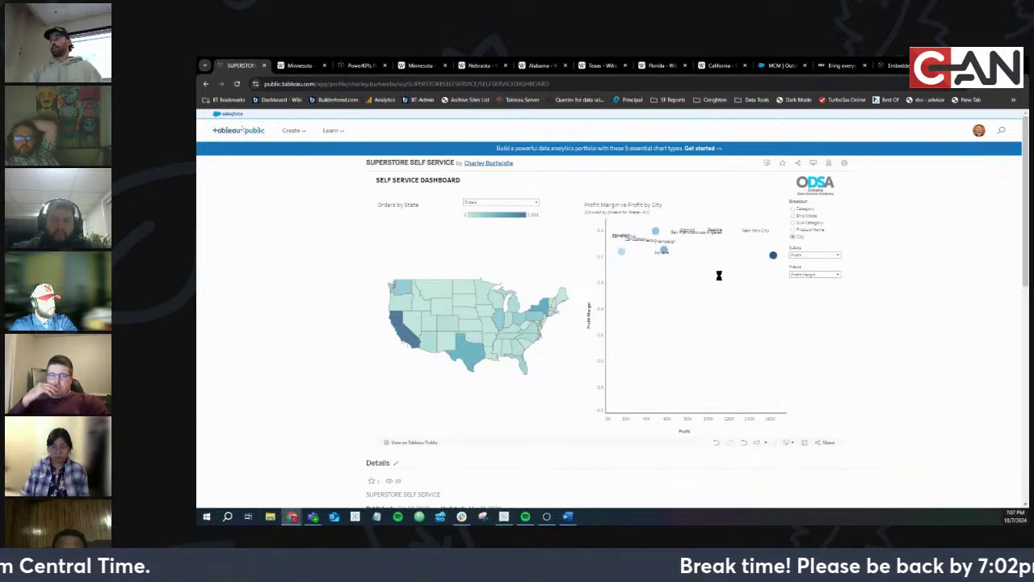
left_click(793, 230)
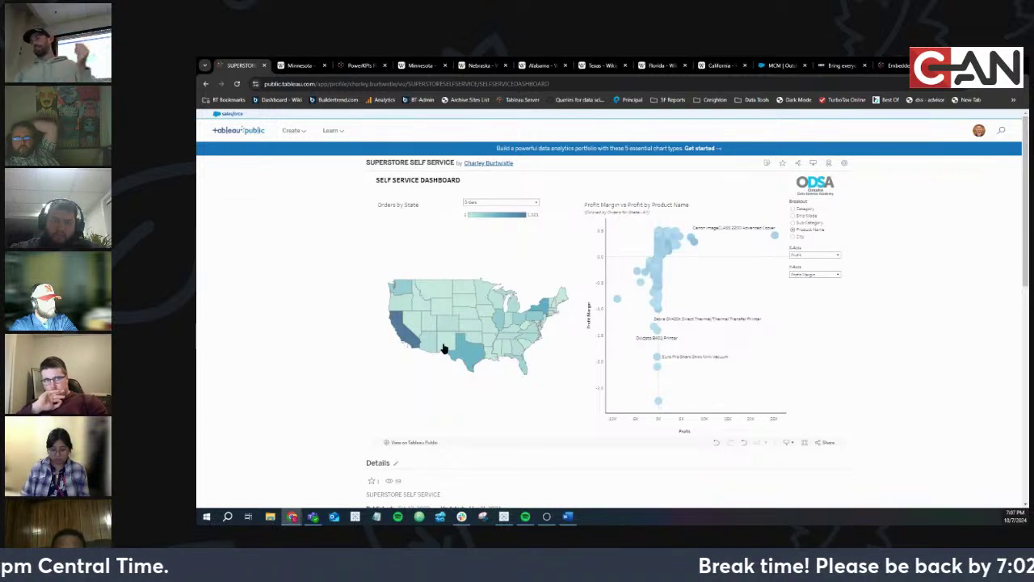
Filter the dashboard to Nebraska and plot the scatter against Days To Ship
left_click(461, 318)
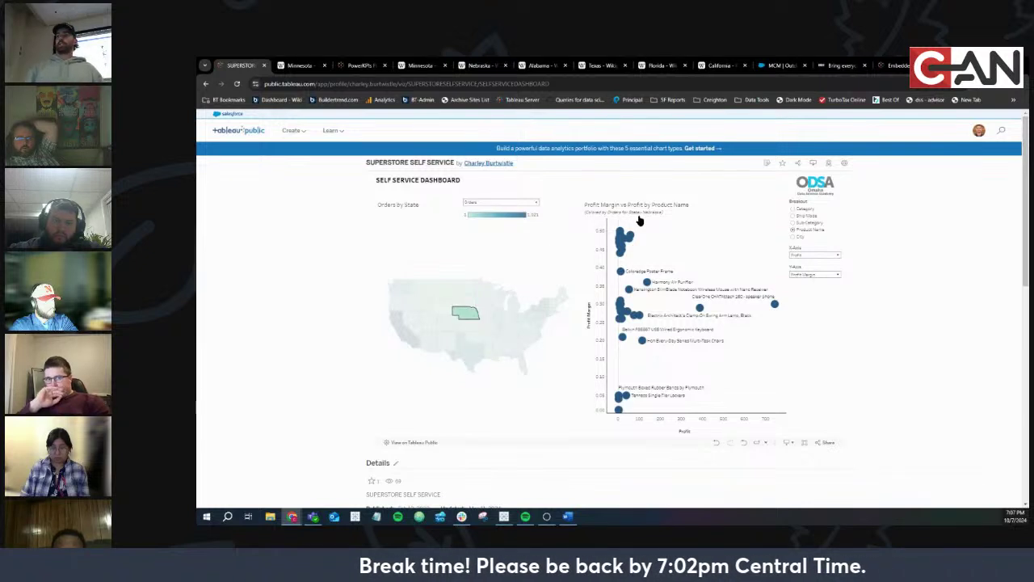
left_click(808, 256)
left_click(809, 265)
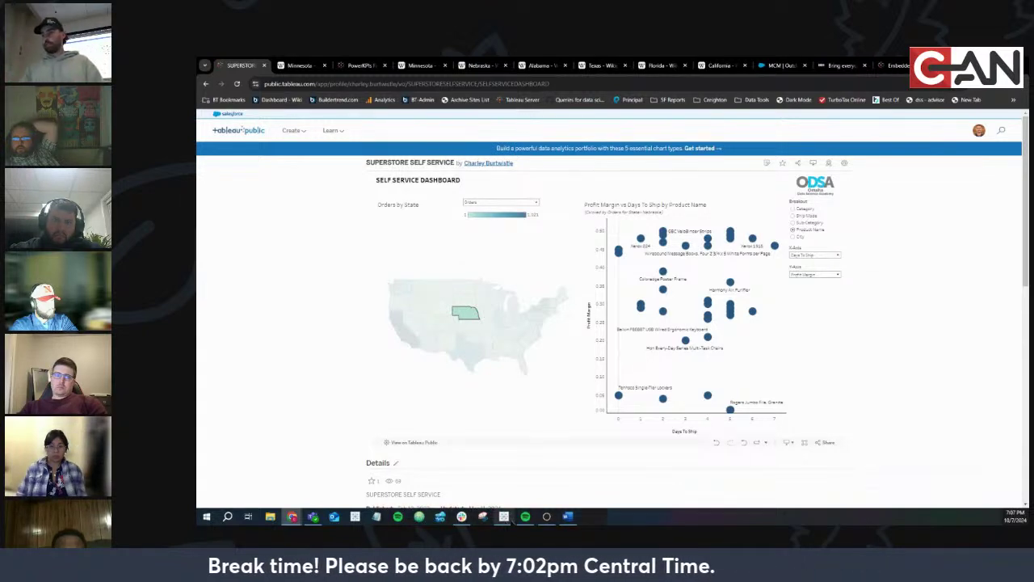
Recolour the web dashboard's state map by Profit, then return to the Tableau Desktop workbook
left_click(509, 520)
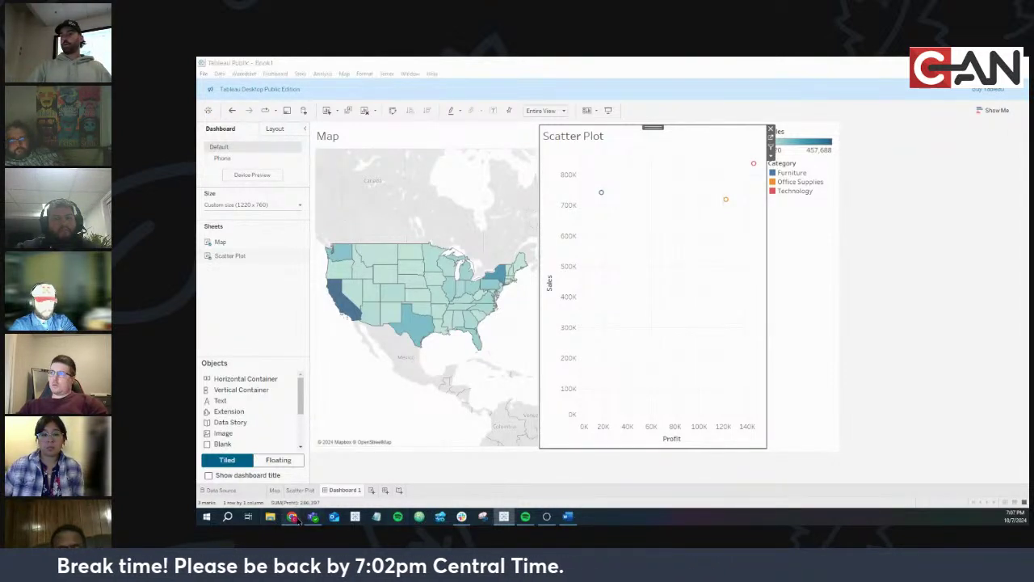
mouse_move(291, 517)
left_click(316, 487)
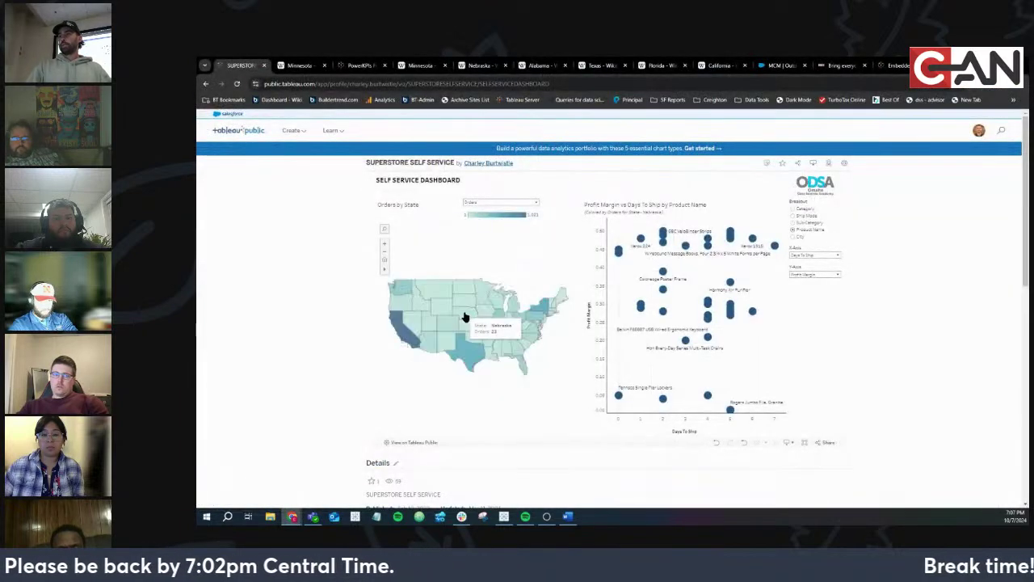
left_click(487, 204)
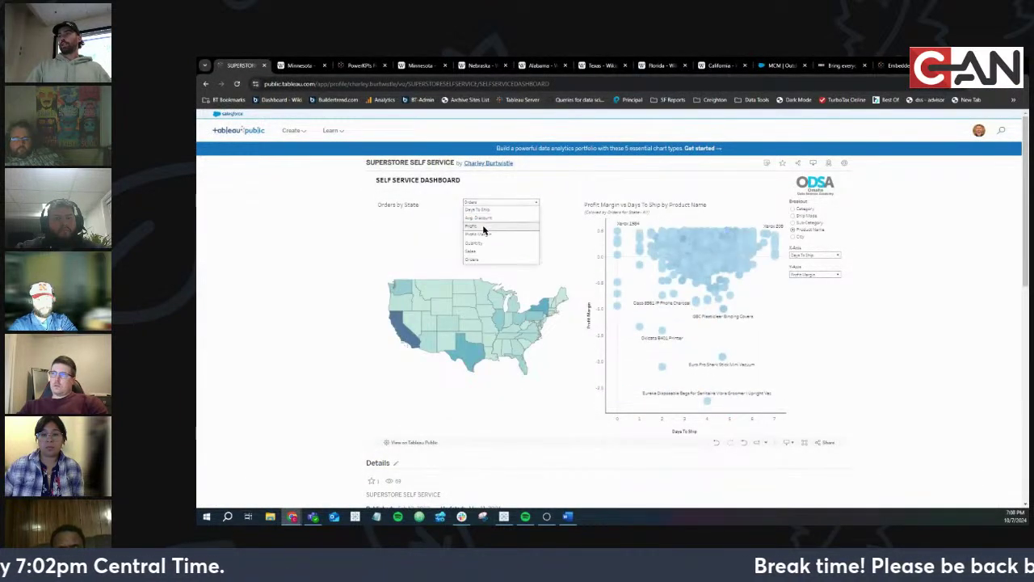
left_click(483, 227)
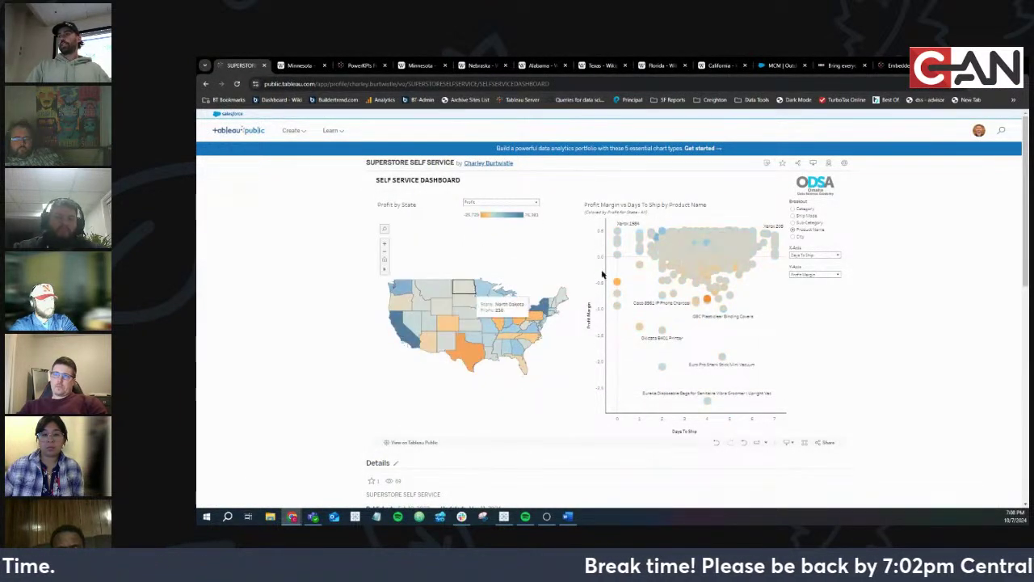
mouse_move(701, 257)
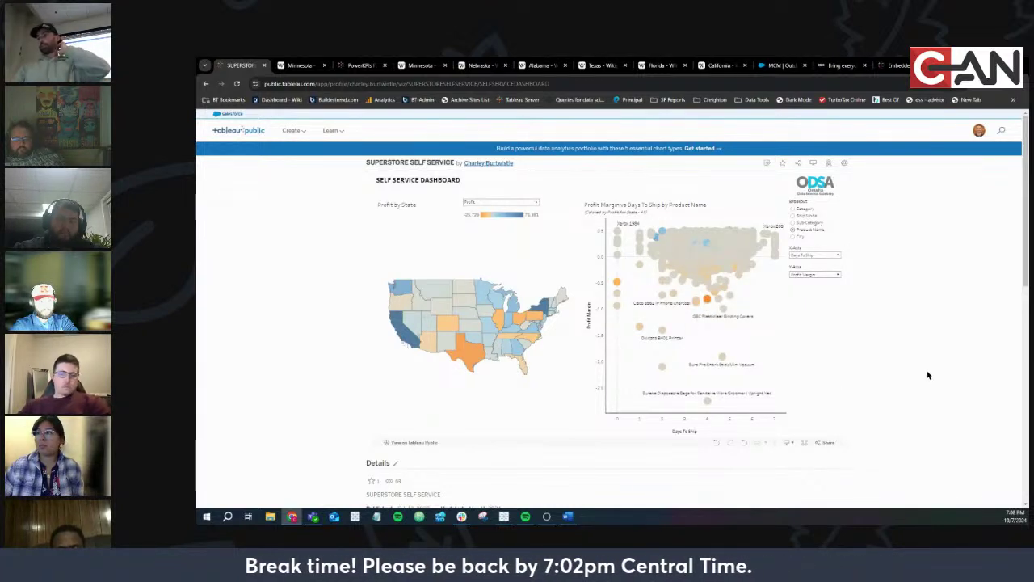
left_click(503, 517)
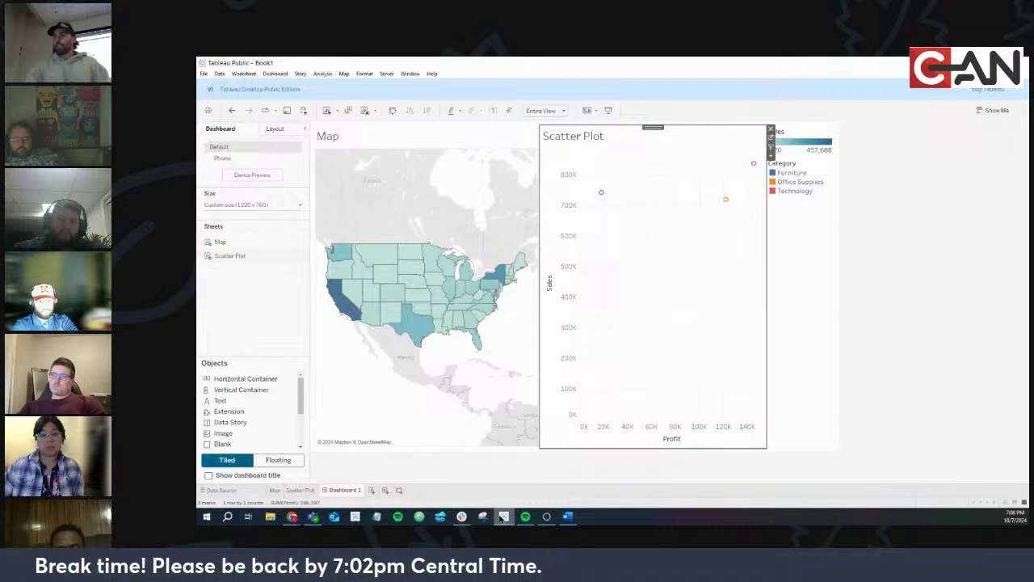
Open the Map worksheet from the dashboard, drop Discount onto its marks, and open the Data pane menu
left_click(491, 144)
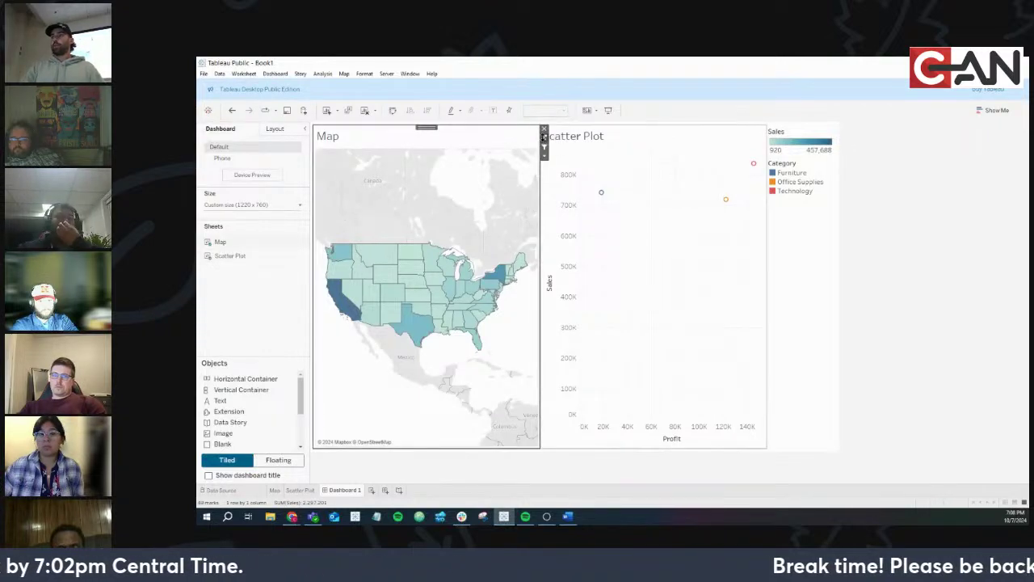
left_click(543, 138)
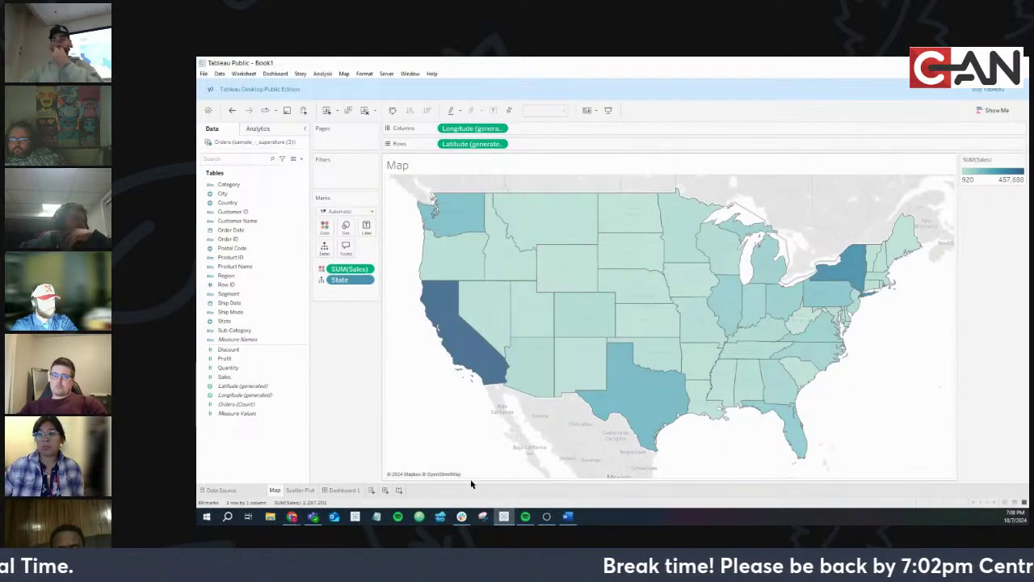
left_click(279, 353)
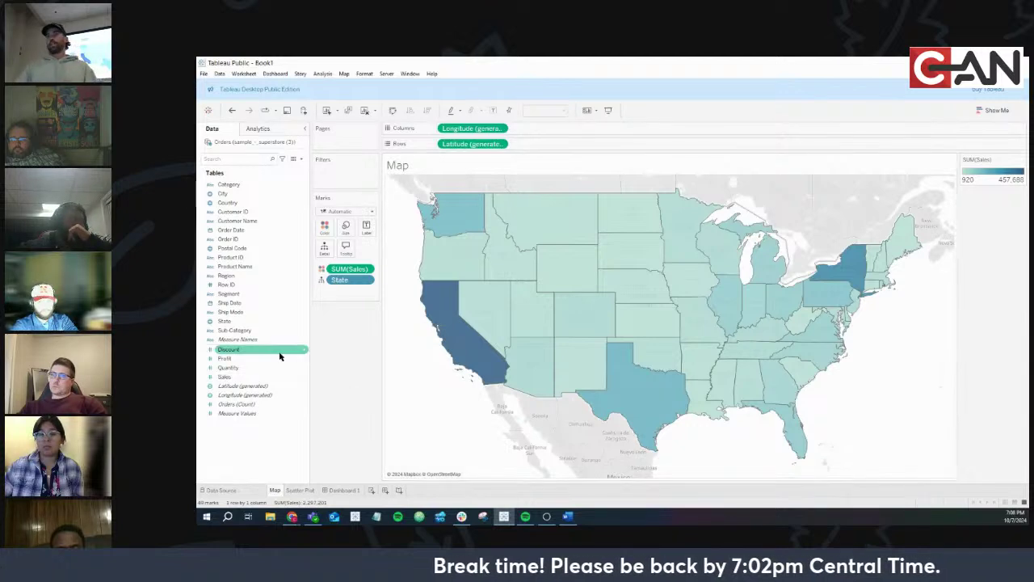
left_click_drag(279, 355, 344, 274)
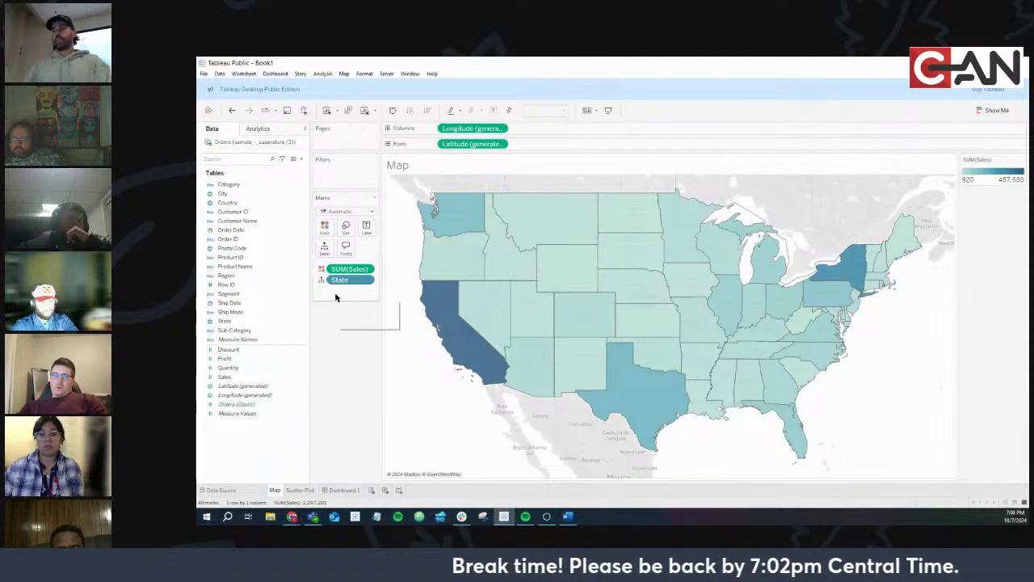
left_click(302, 160)
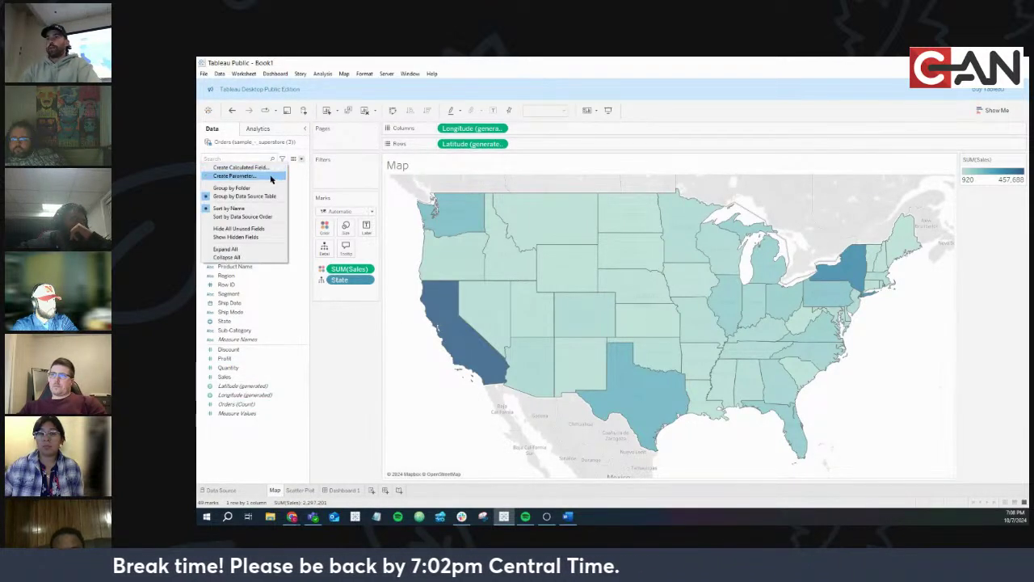
Create a parameter named Measure Parameter with String data type, allowing only a list of values
left_click(271, 176)
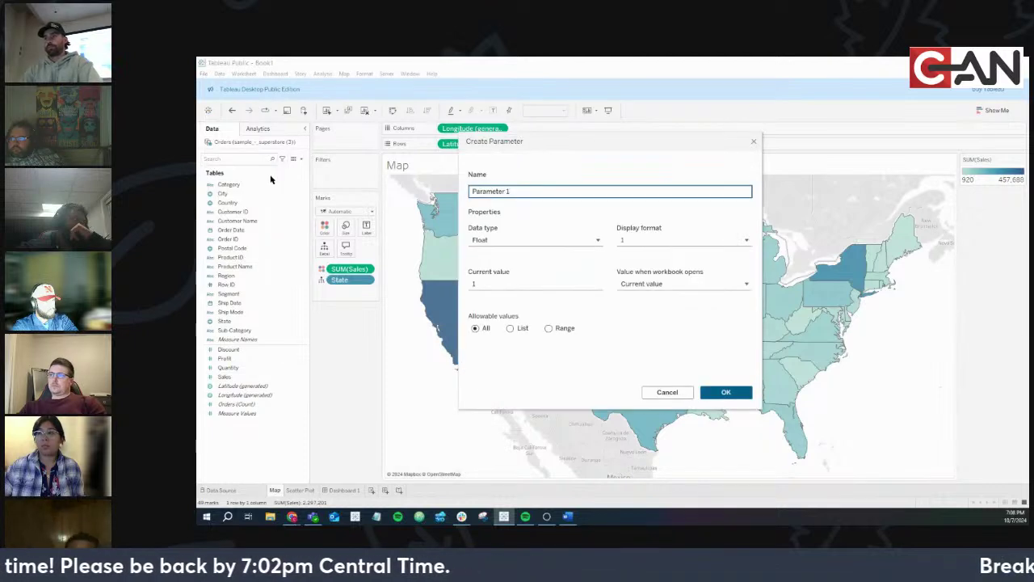
triple_click(525, 190)
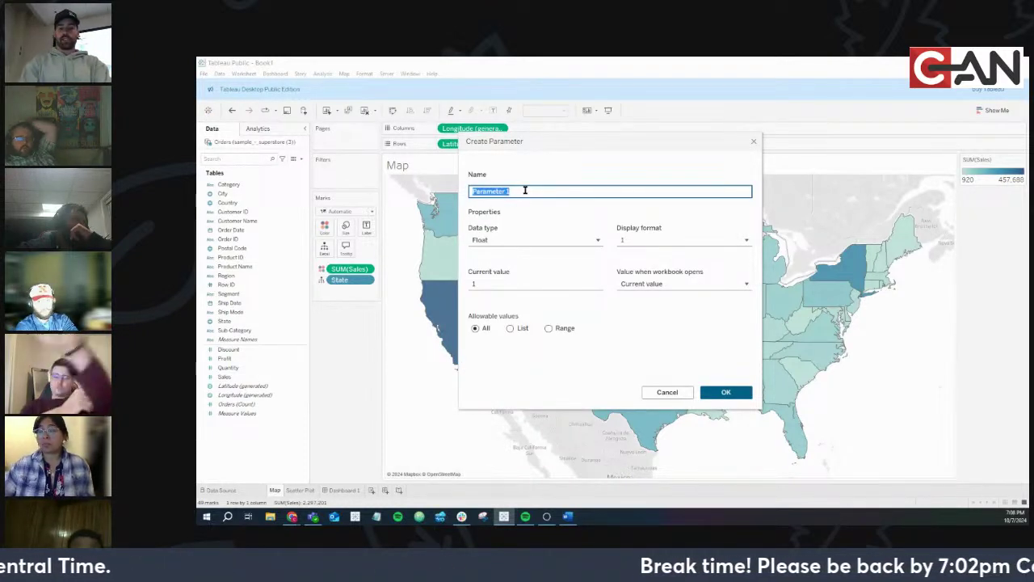
type("Measure ")
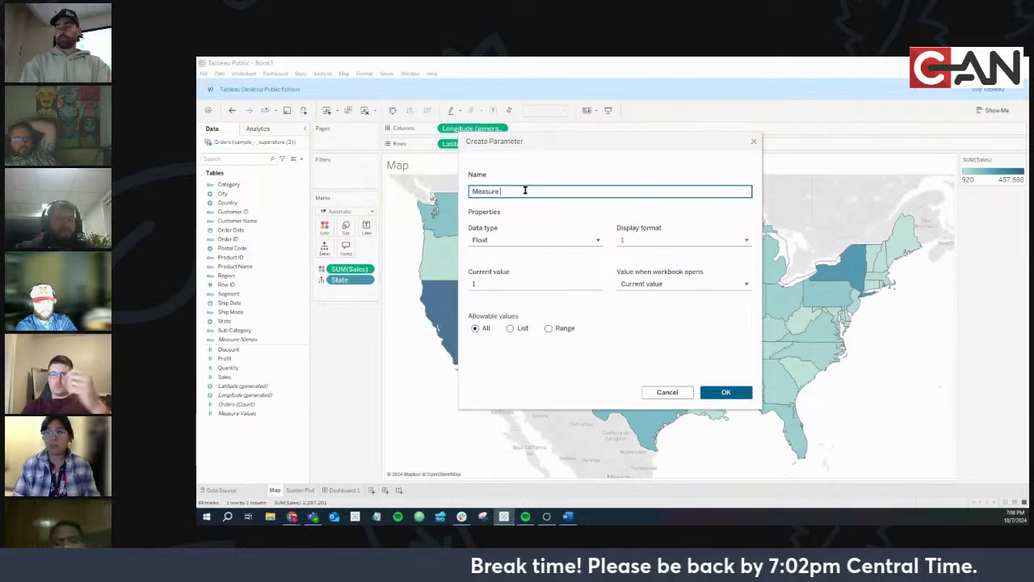
type("Para")
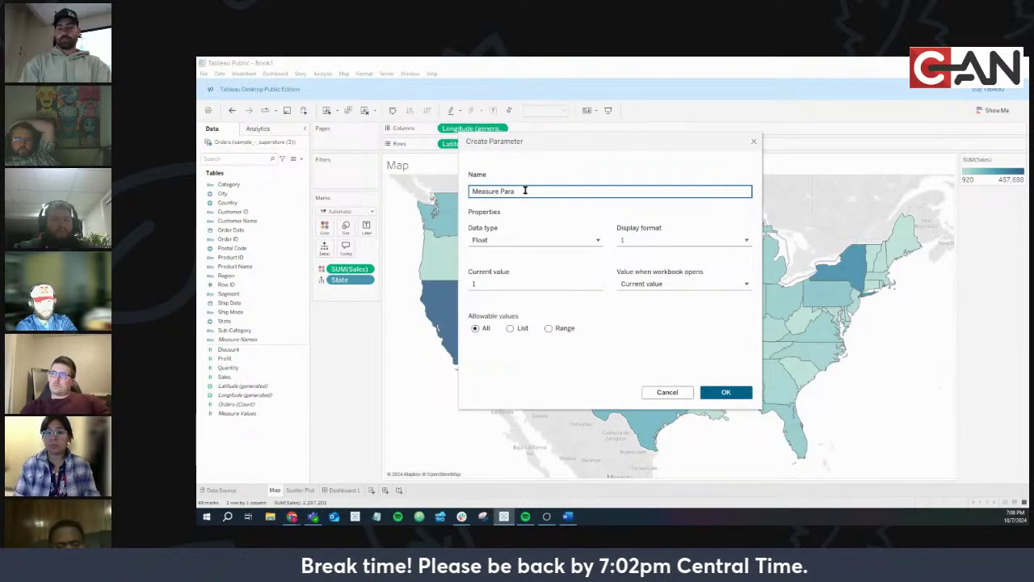
type("meter")
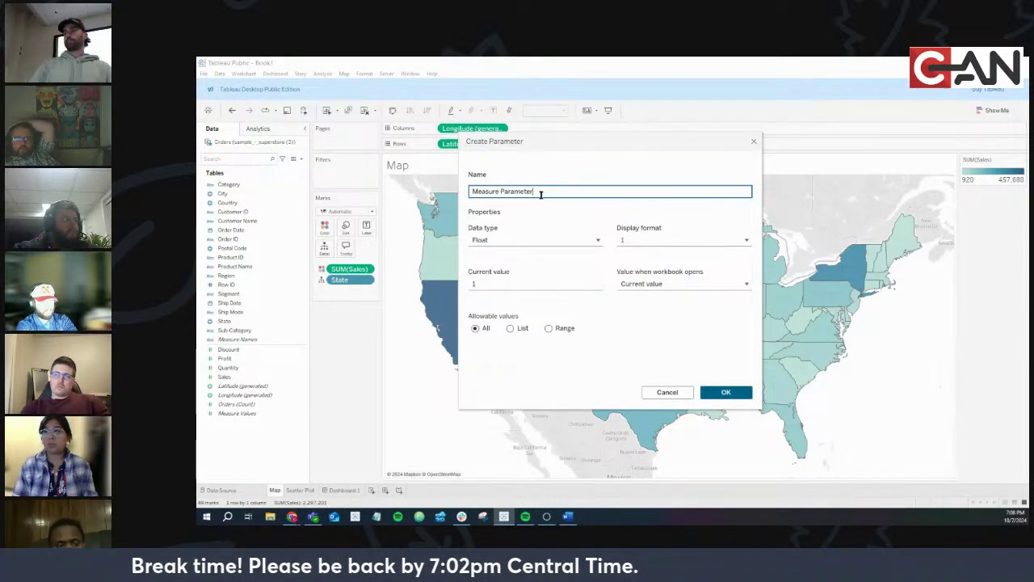
left_click(541, 241)
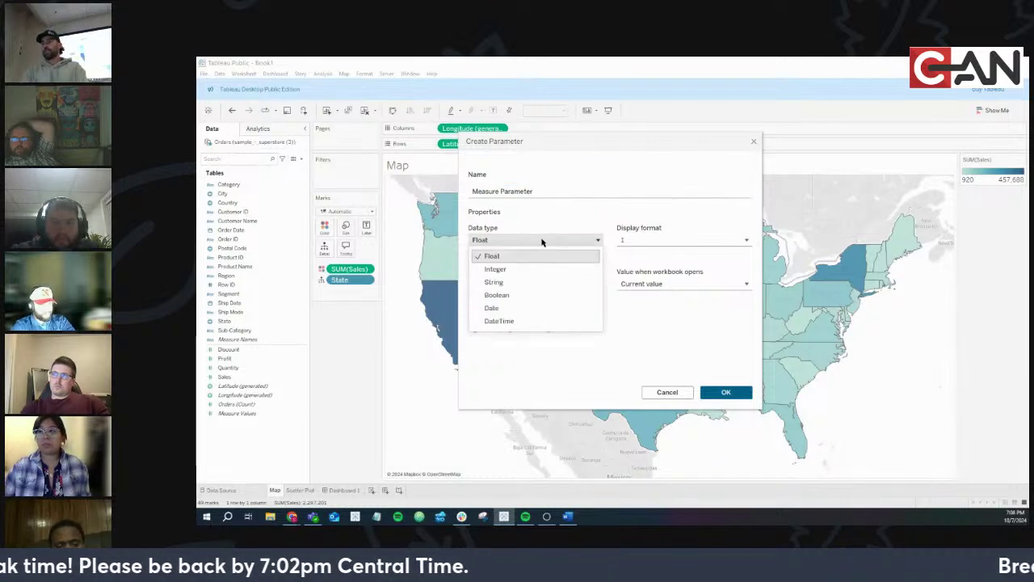
left_click(506, 283)
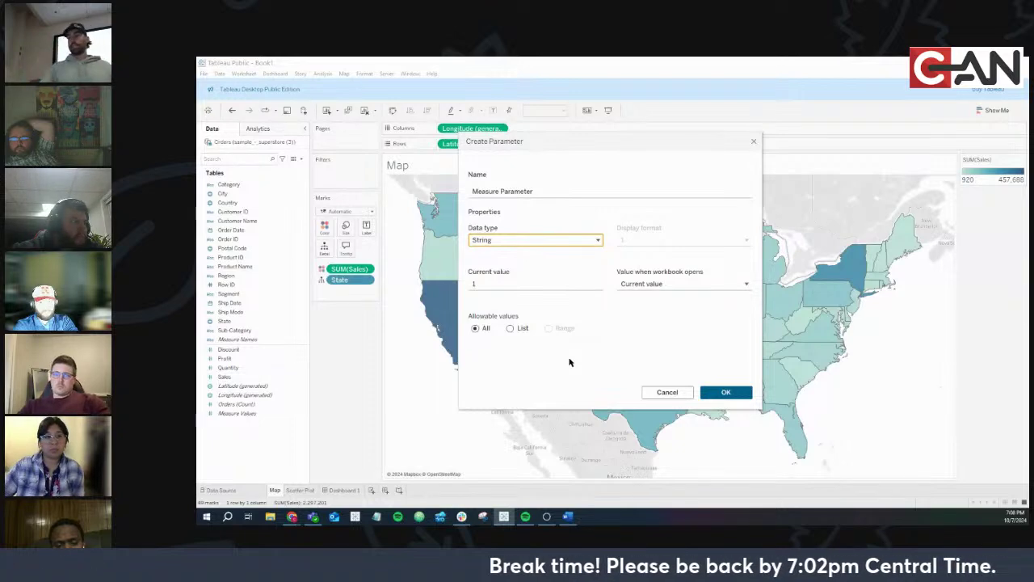
left_click(512, 329)
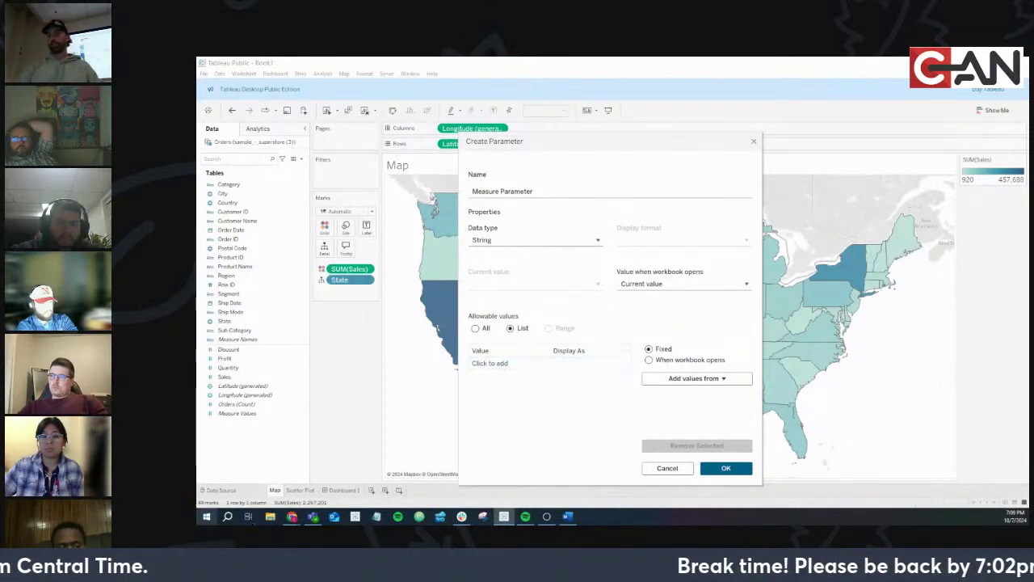
mouse_move(292, 517)
left_click(319, 478)
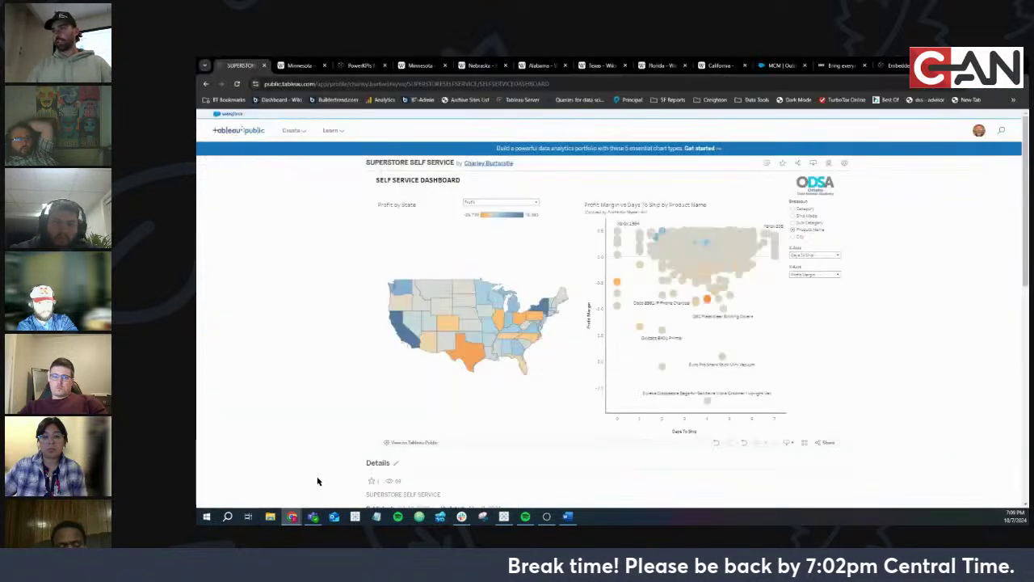
left_click(492, 203)
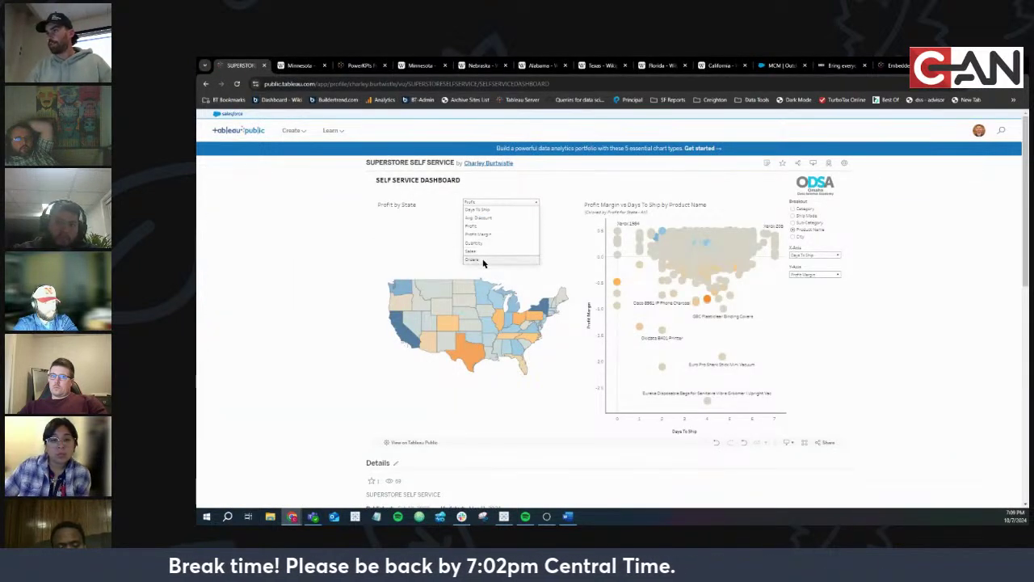
key("alt+Tab")
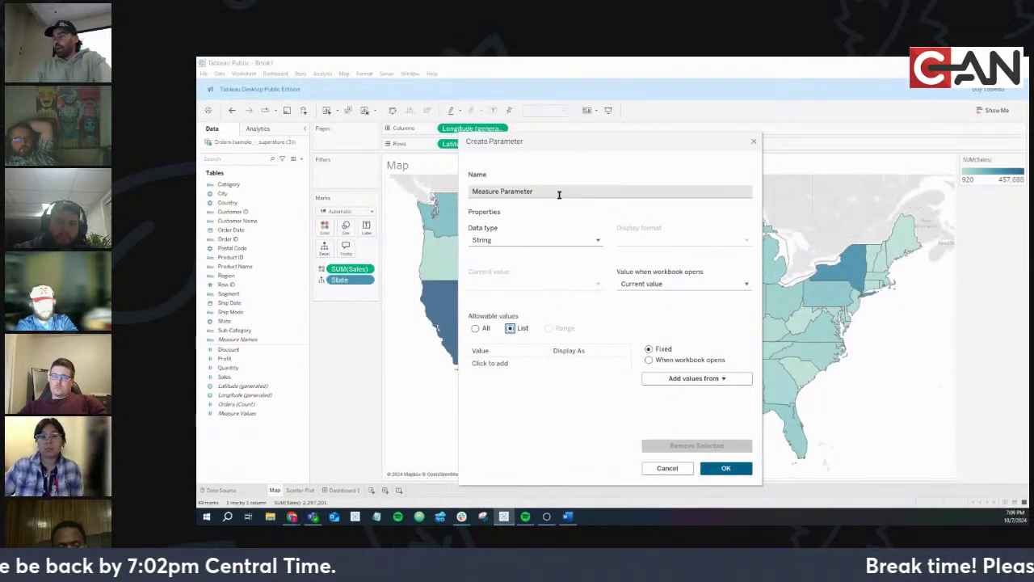
Enter Sales, Profits and Orders as the parameter's allowable list values
left_click(500, 367)
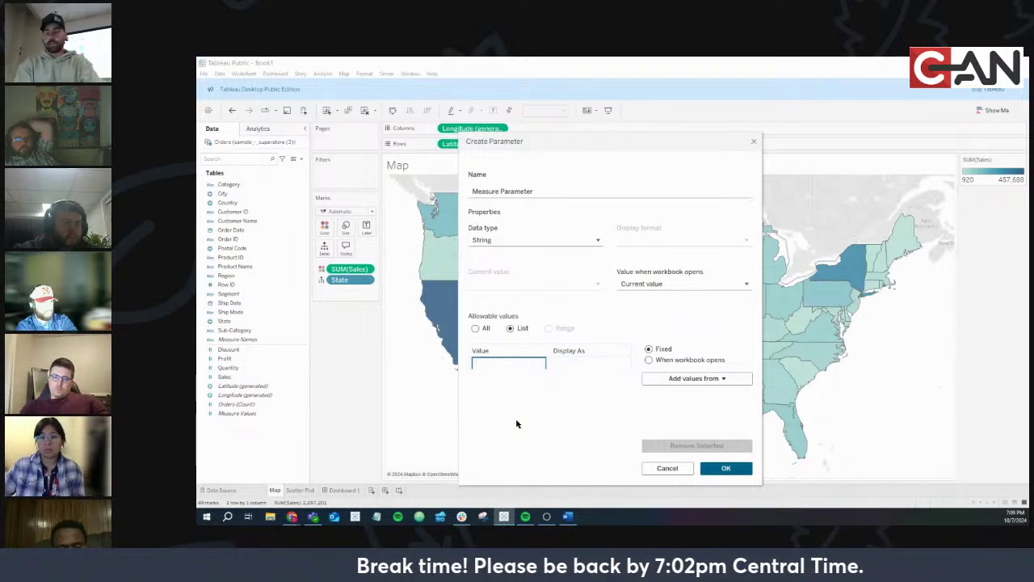
type("Sales")
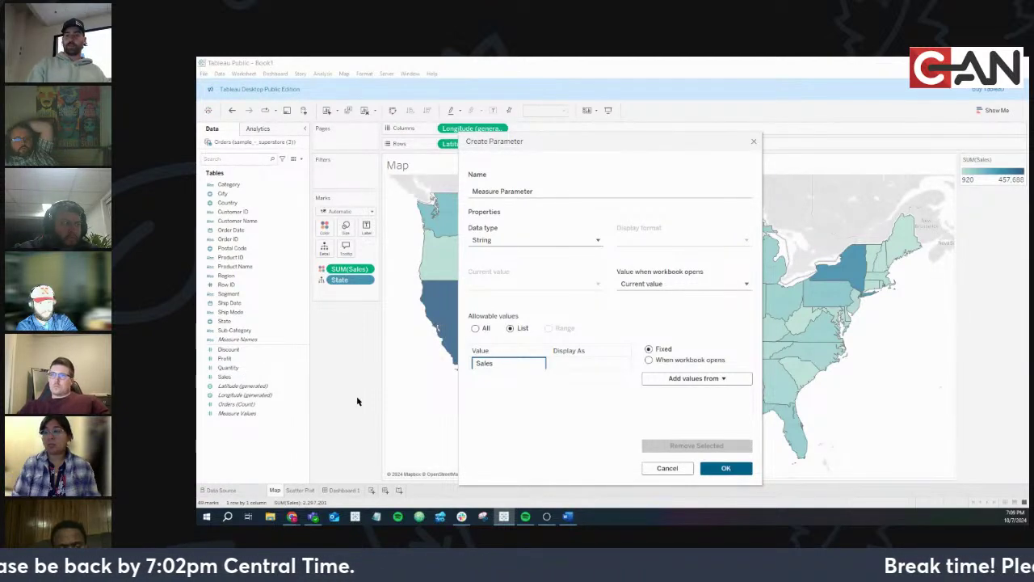
key("Return")
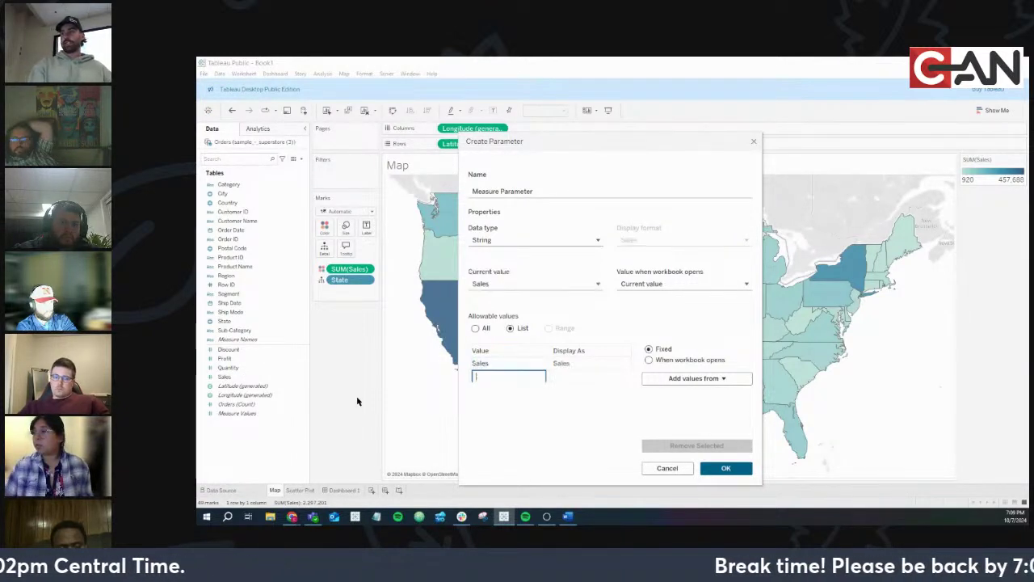
type("P")
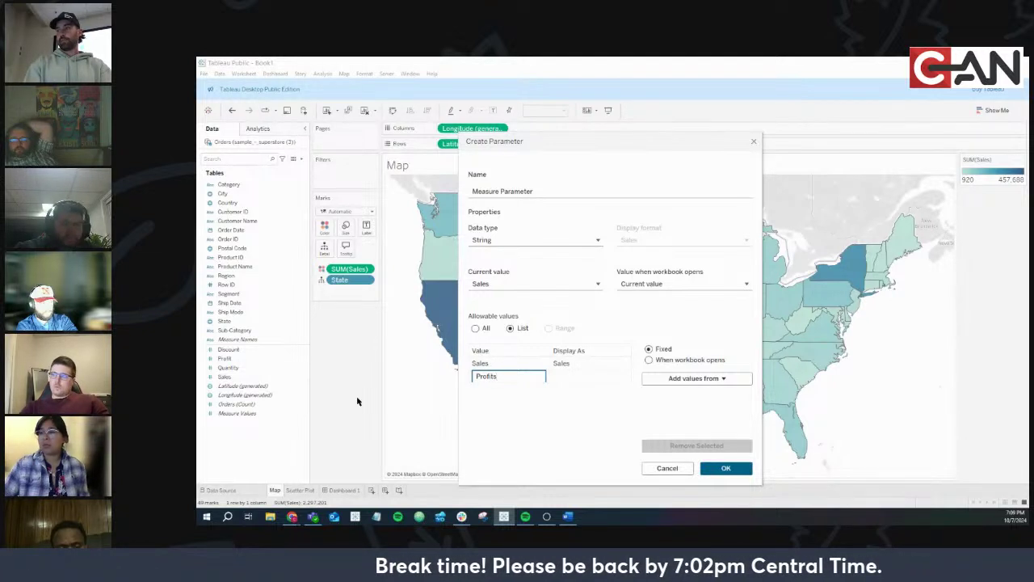
type("rofits")
key("Return")
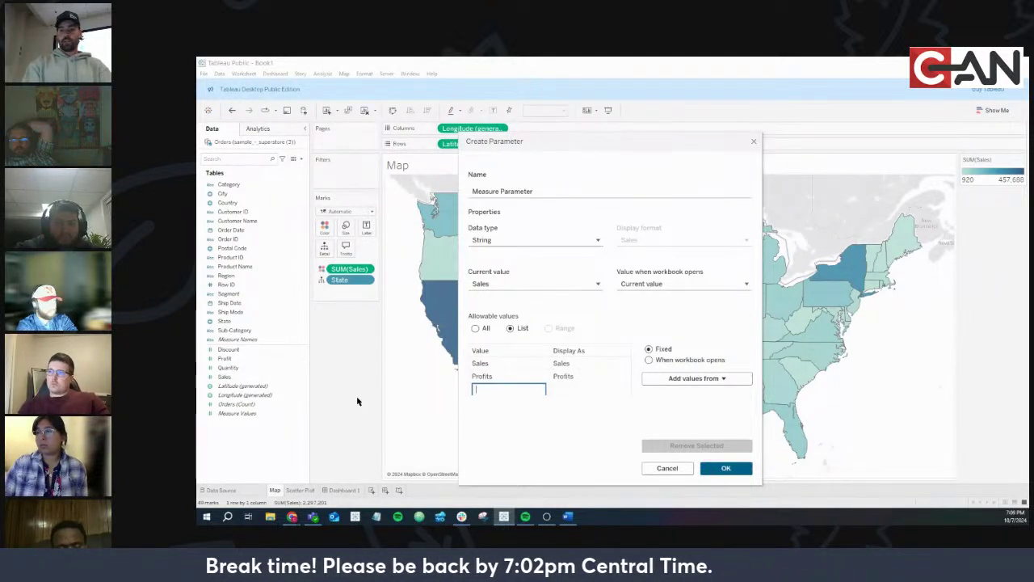
type("Orders")
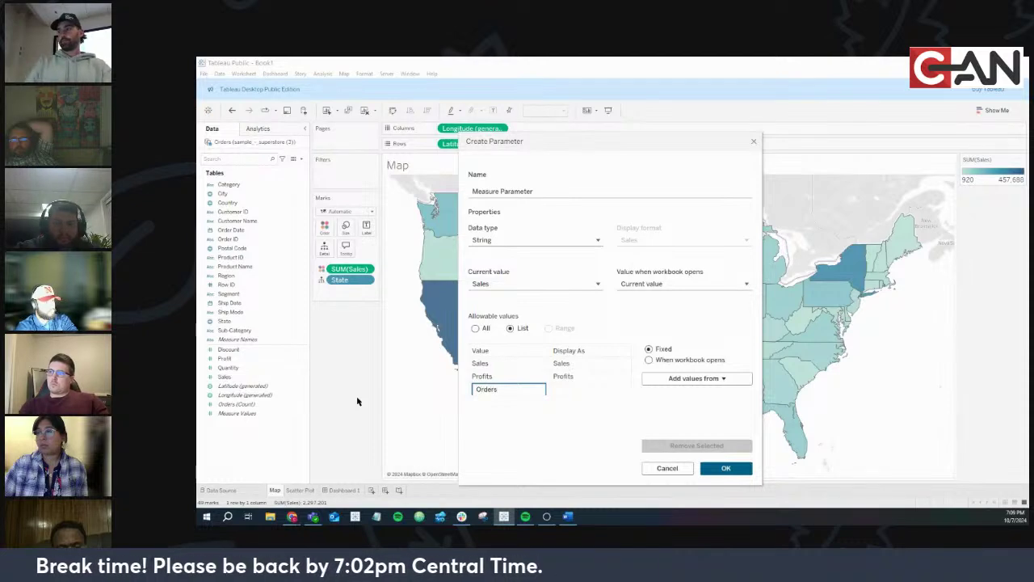
key("Return")
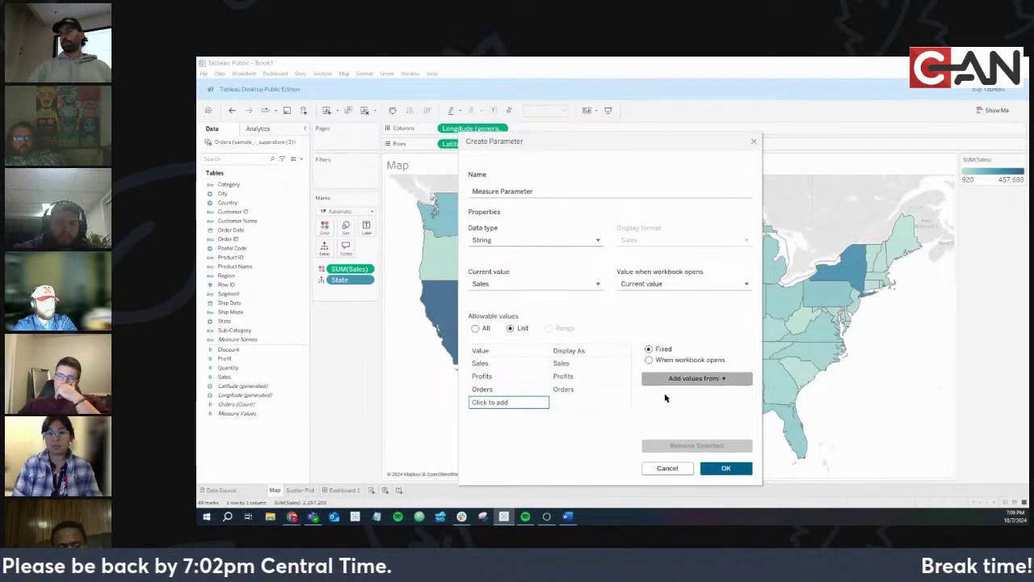
Create the parameter and show its control beside the map, leaving Sales selected
left_click(732, 475)
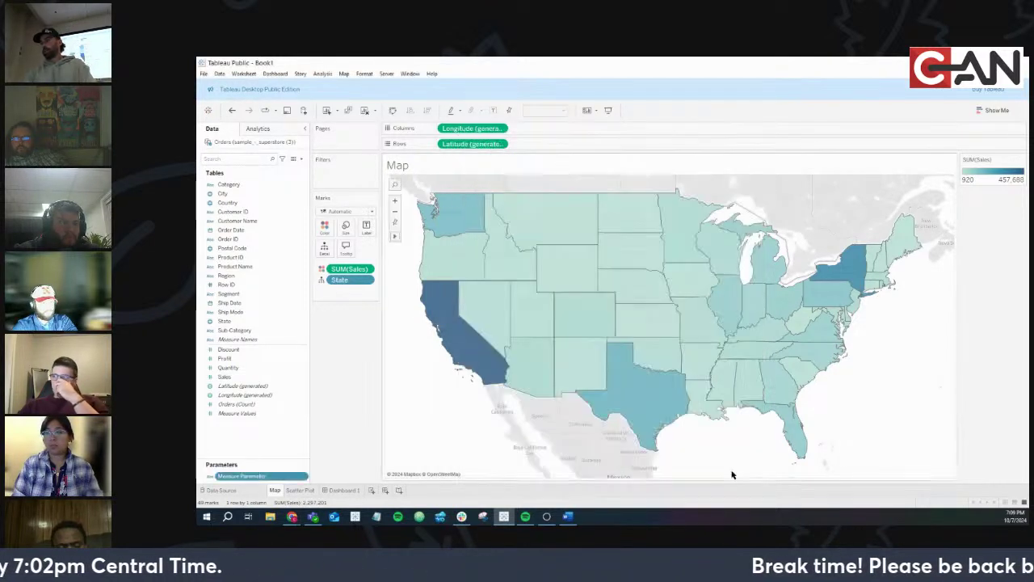
left_click(304, 477)
left_click(337, 305)
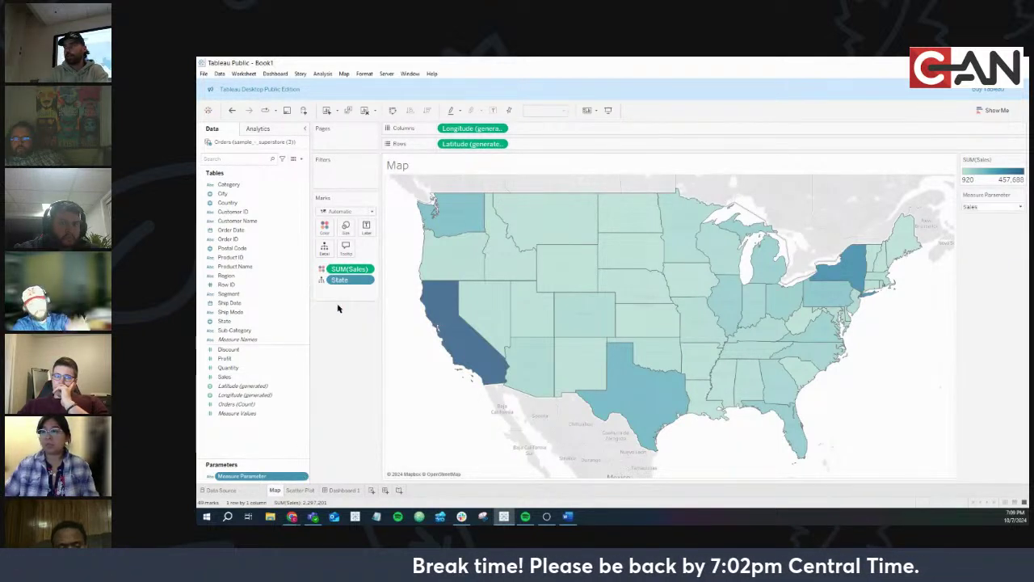
left_click(975, 207)
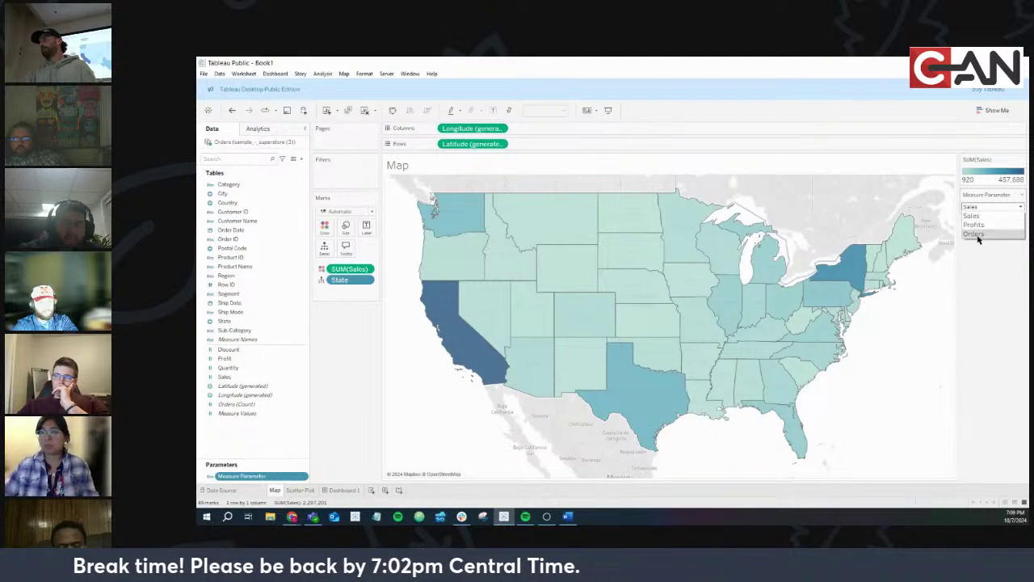
left_click(983, 196)
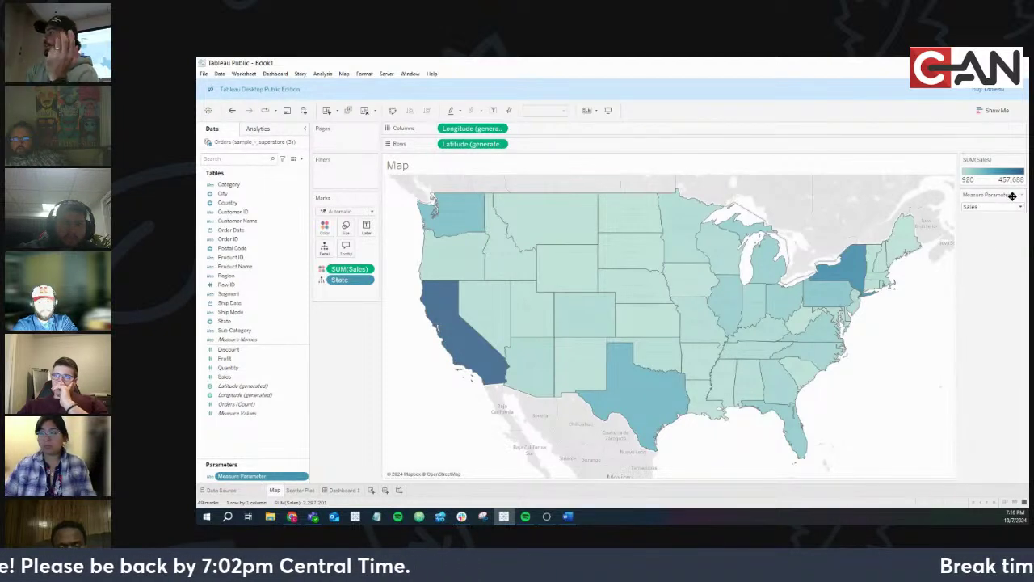
left_click(1021, 197)
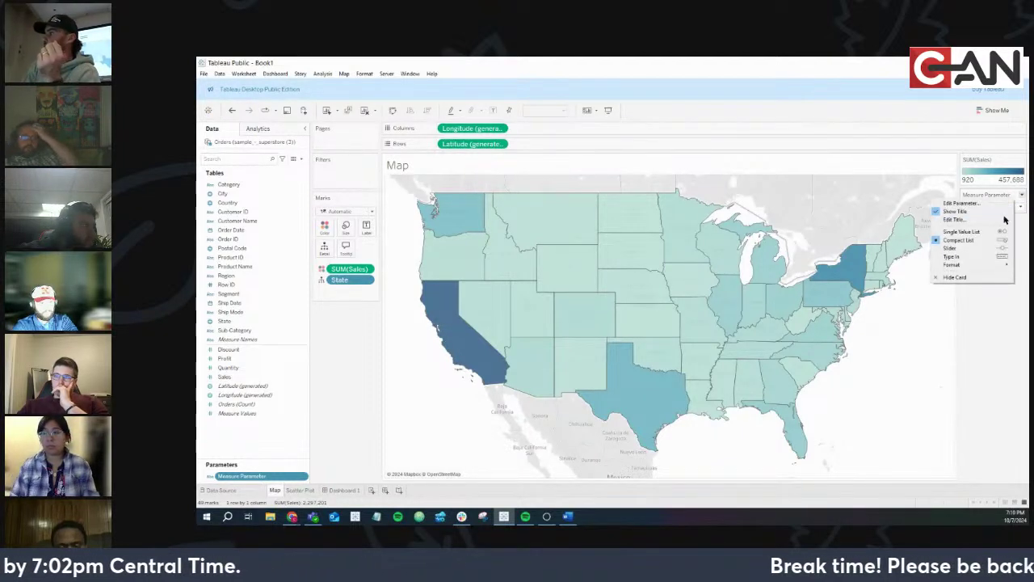
left_click(983, 306)
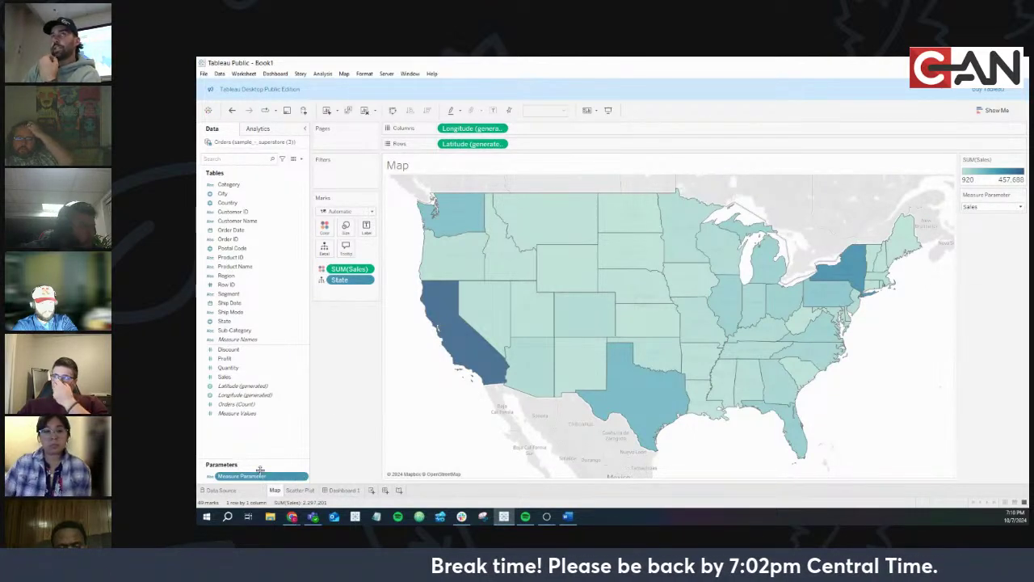
Re-show the Measure Parameter control and display it as a single-value radio-button list
left_click(304, 478)
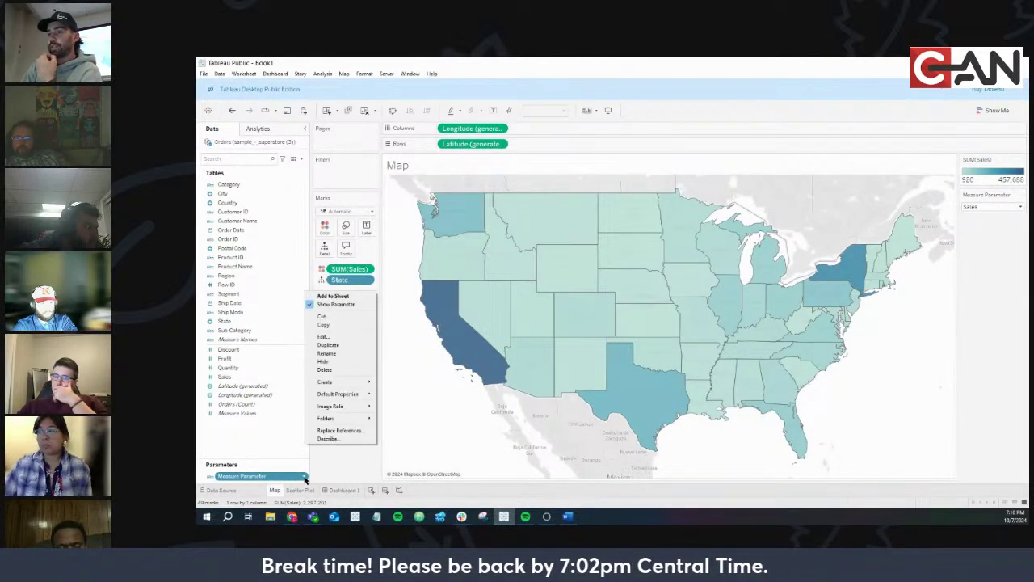
left_click(356, 305)
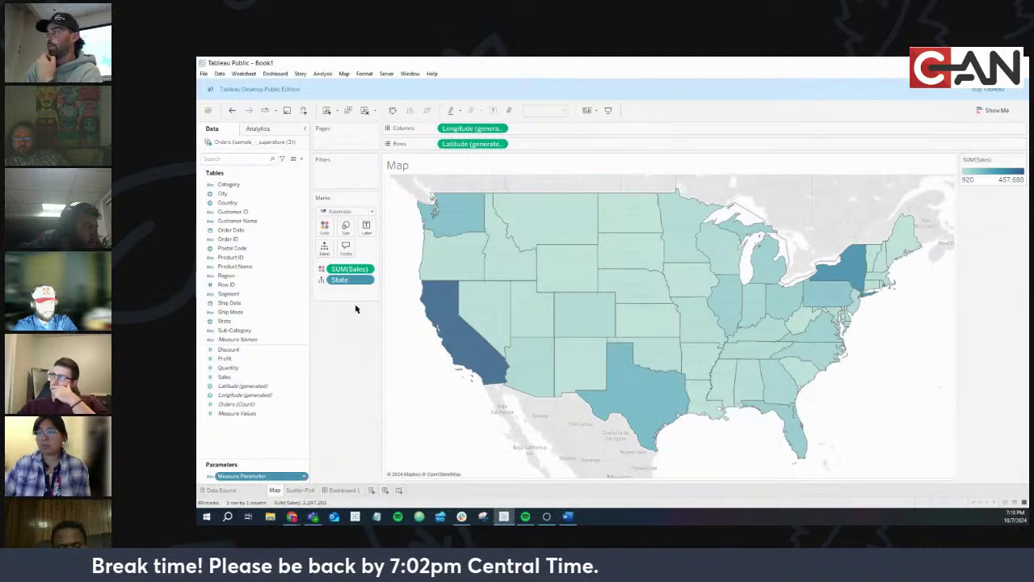
left_click(303, 477)
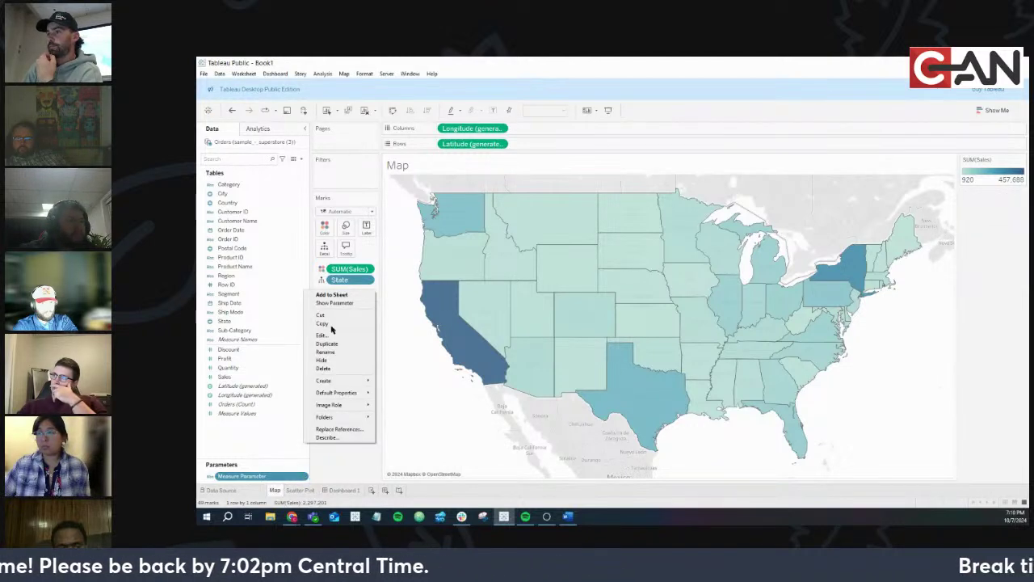
left_click(329, 305)
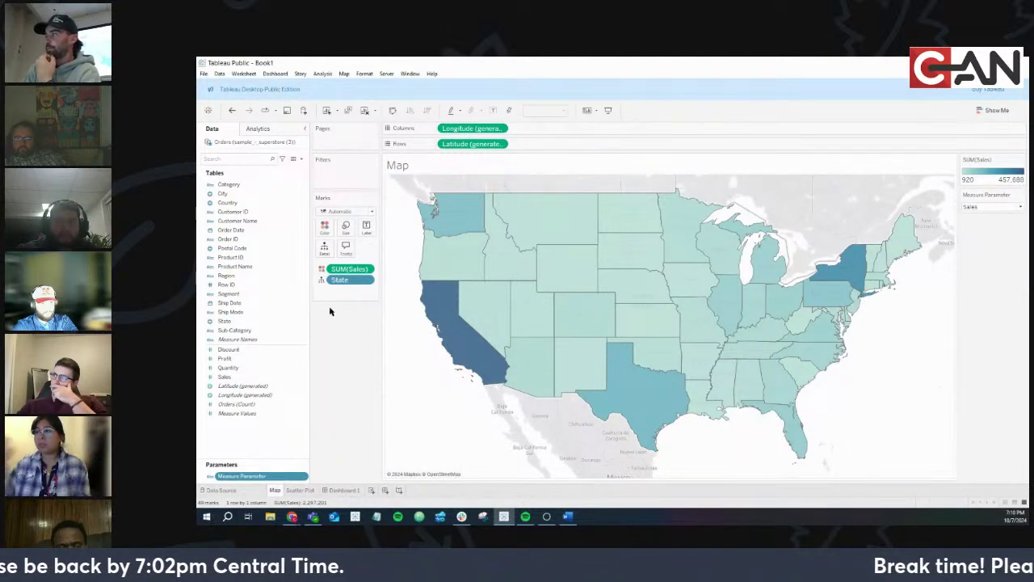
left_click(1020, 209)
left_click(1020, 207)
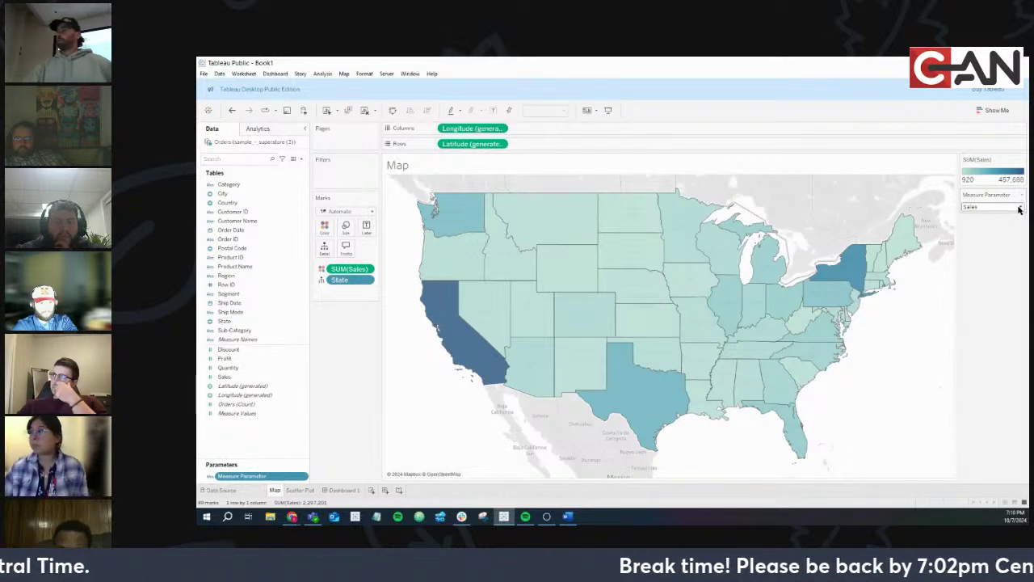
left_click(1023, 197)
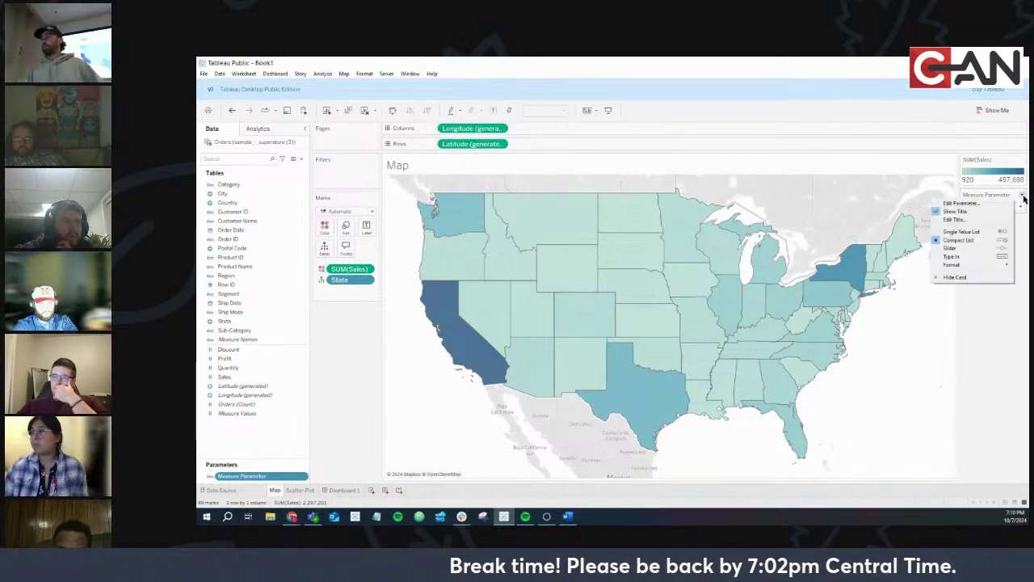
left_click(995, 232)
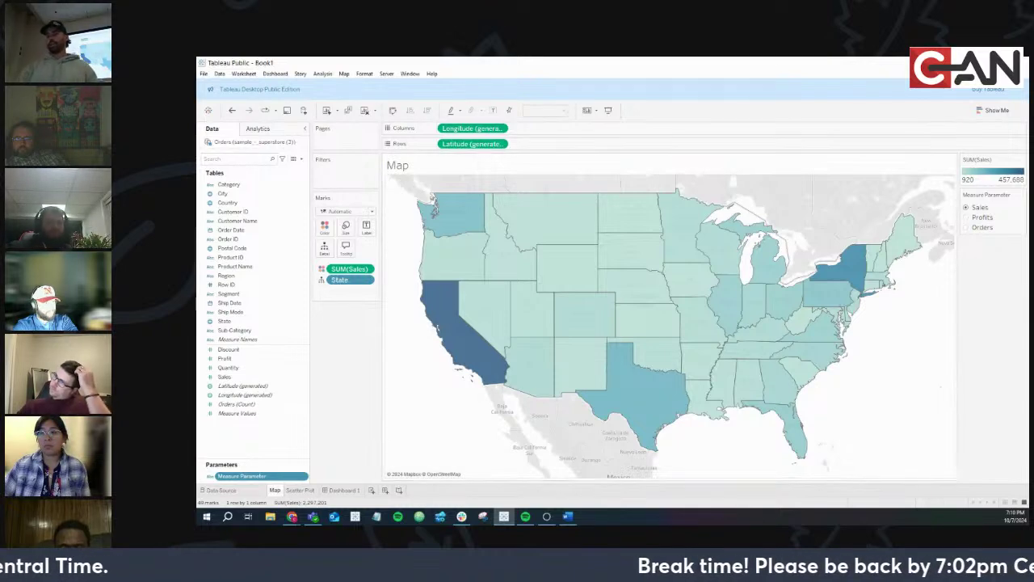
left_click(291, 517)
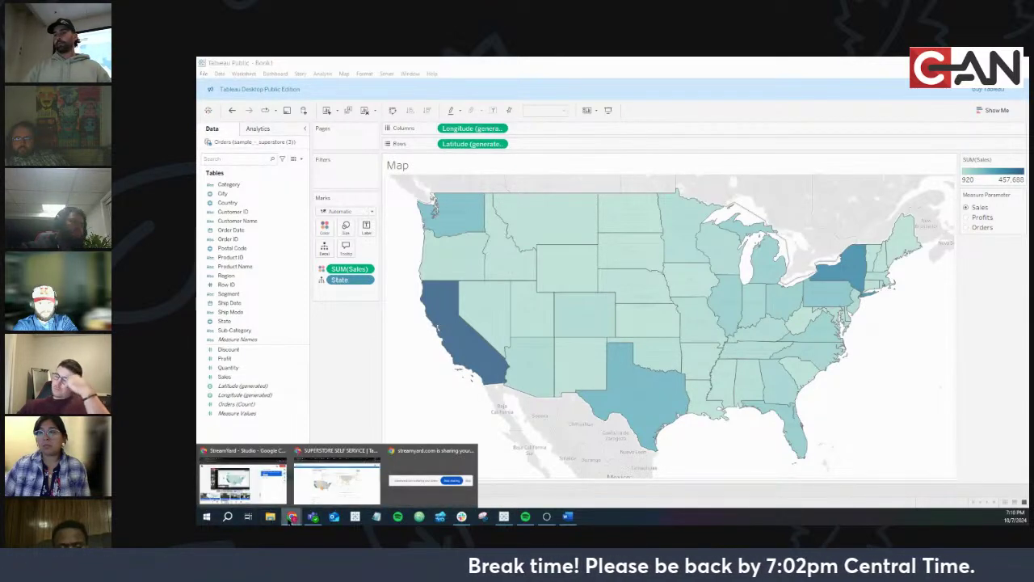
left_click(329, 490)
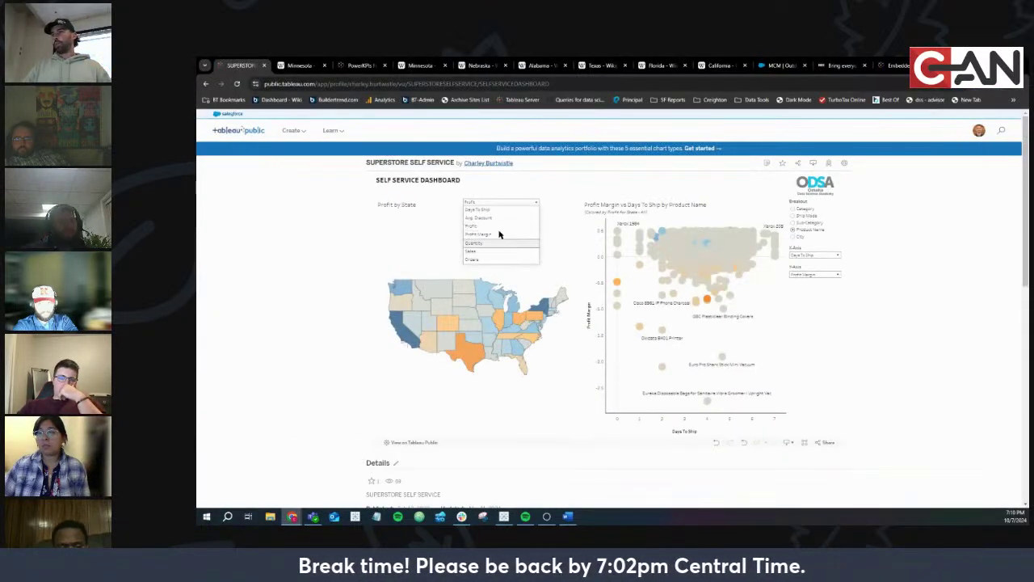
left_click(489, 206)
mouse_move(718, 236)
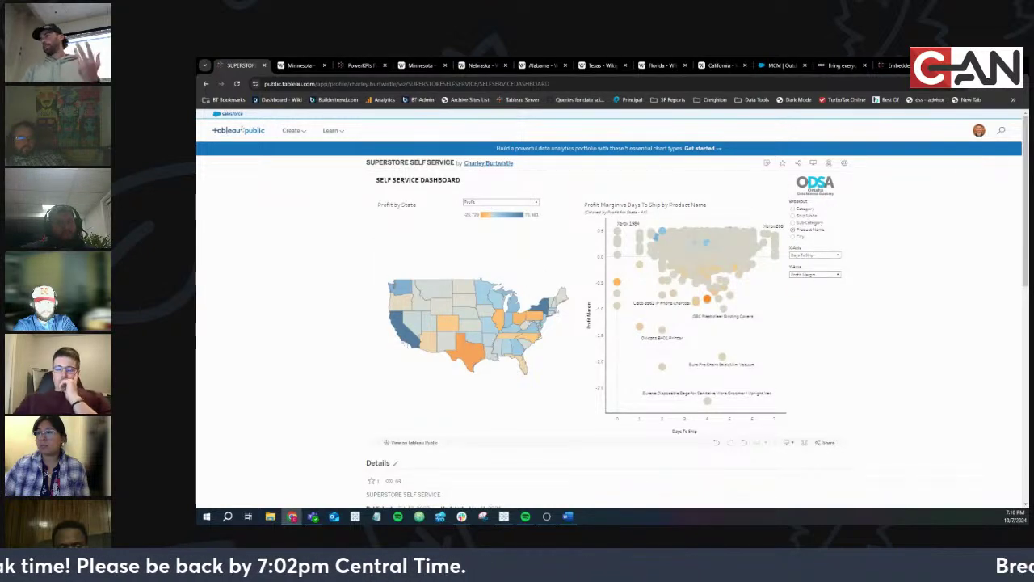
key("alt+Tab")
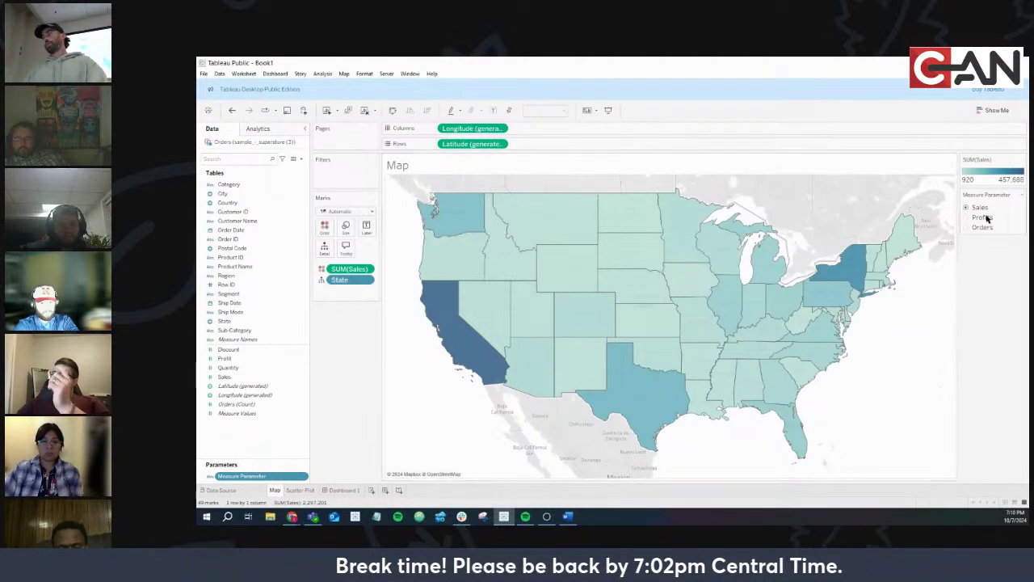
Start a new calculated field and edit its name before writing the formula
left_click(302, 161)
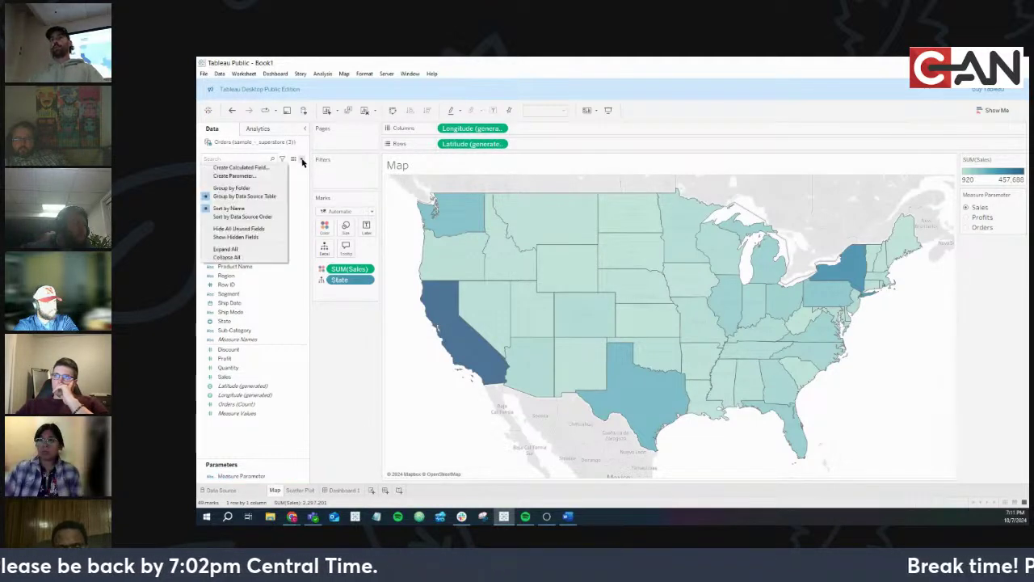
left_click(251, 167)
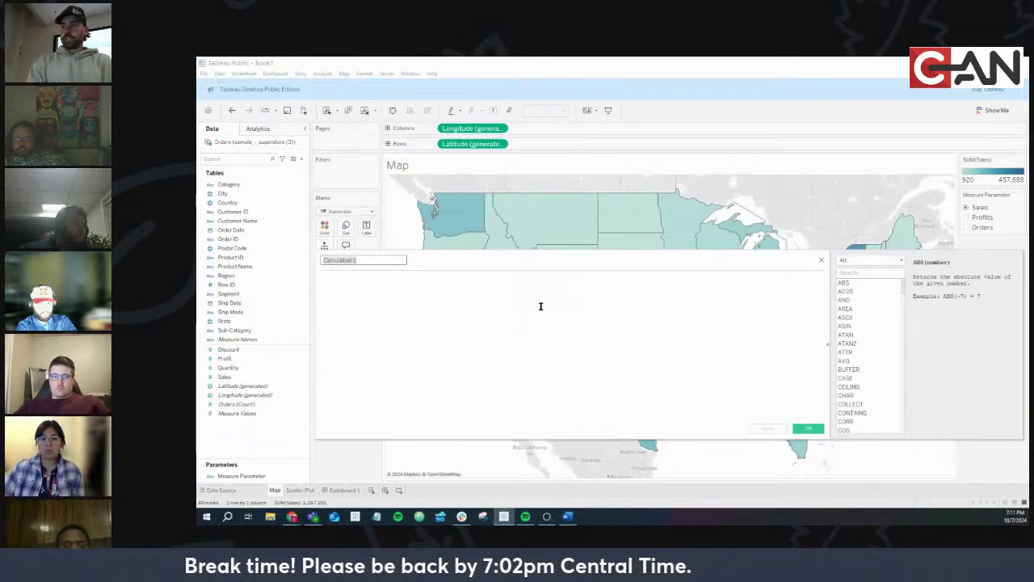
type("Measure")
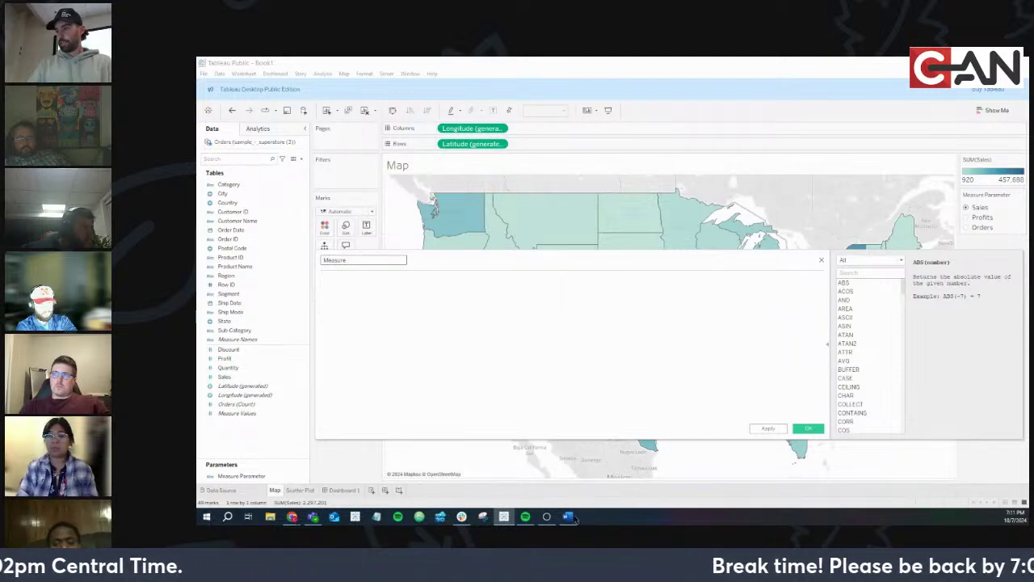
key("alt+Tab")
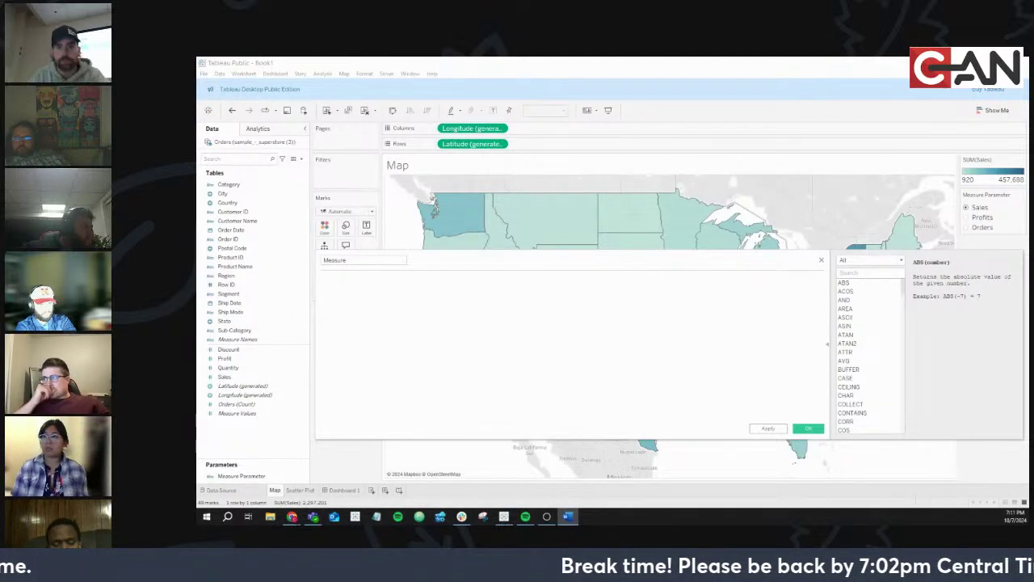
left_click(387, 256)
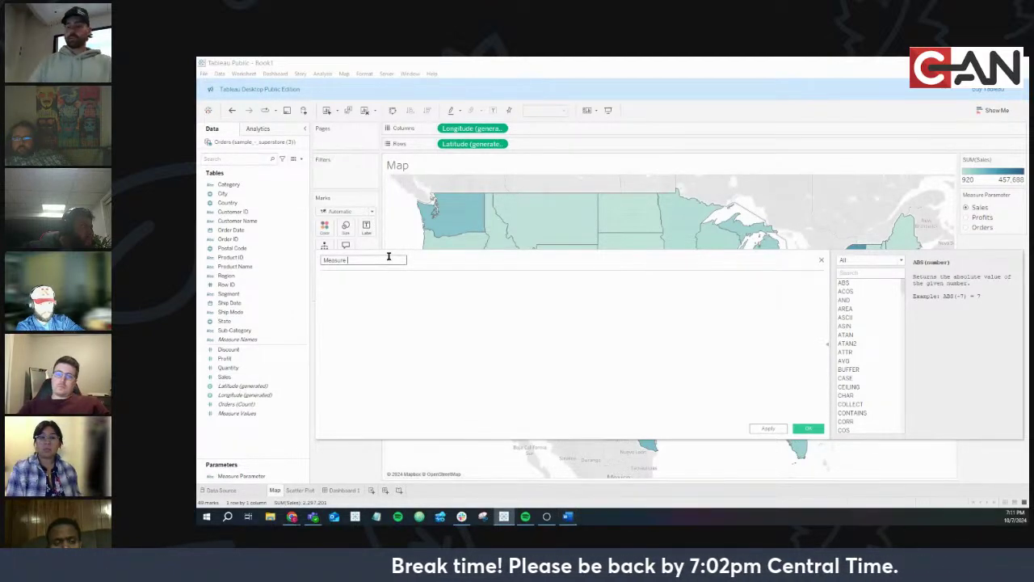
left_click(399, 309)
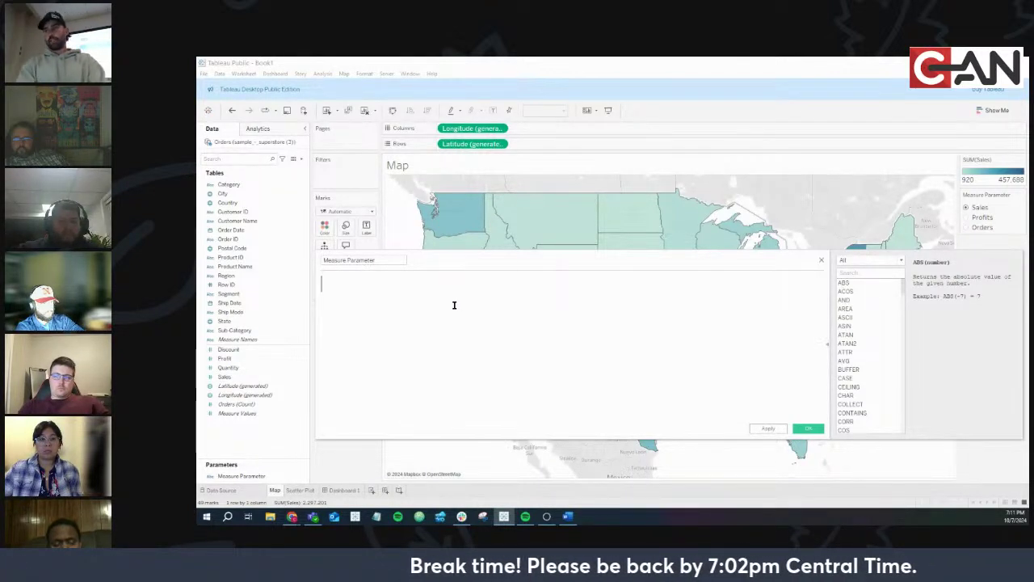
Write the first line: IF [Measure Parameter] = 'Sales' THEN [Sales]
type("if")
key("Return")
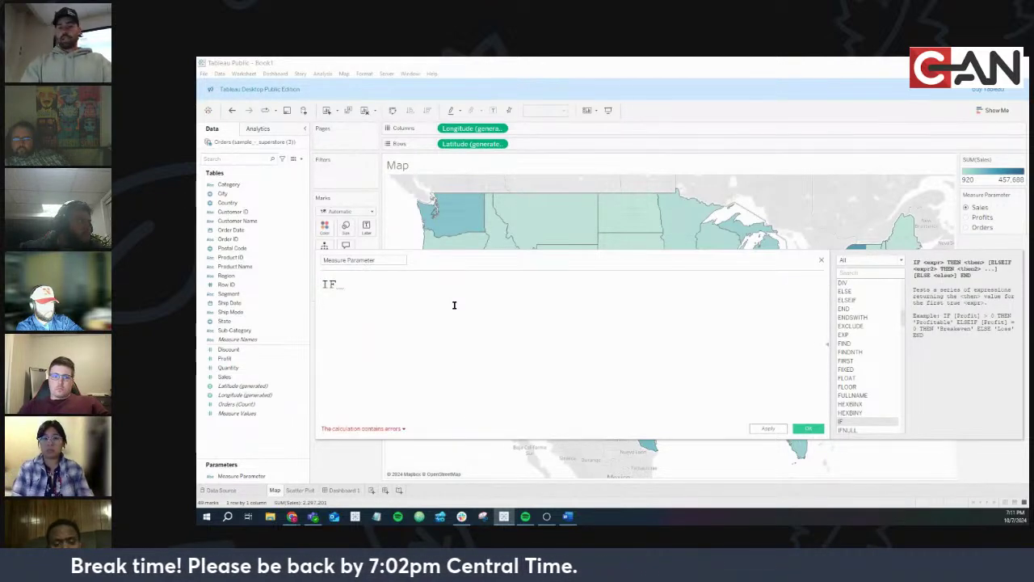
type("[Mea")
key("Return")
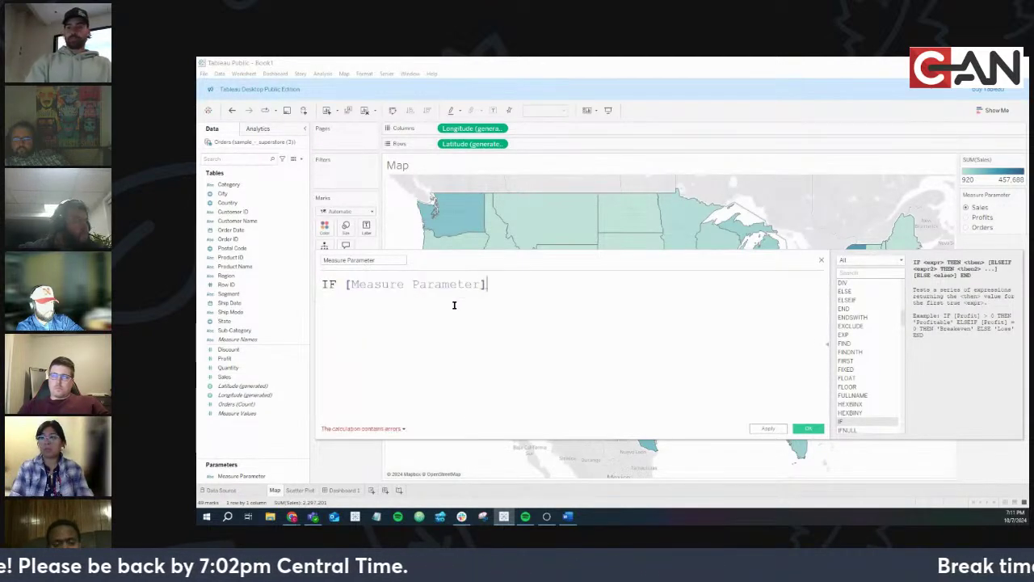
type("= '")
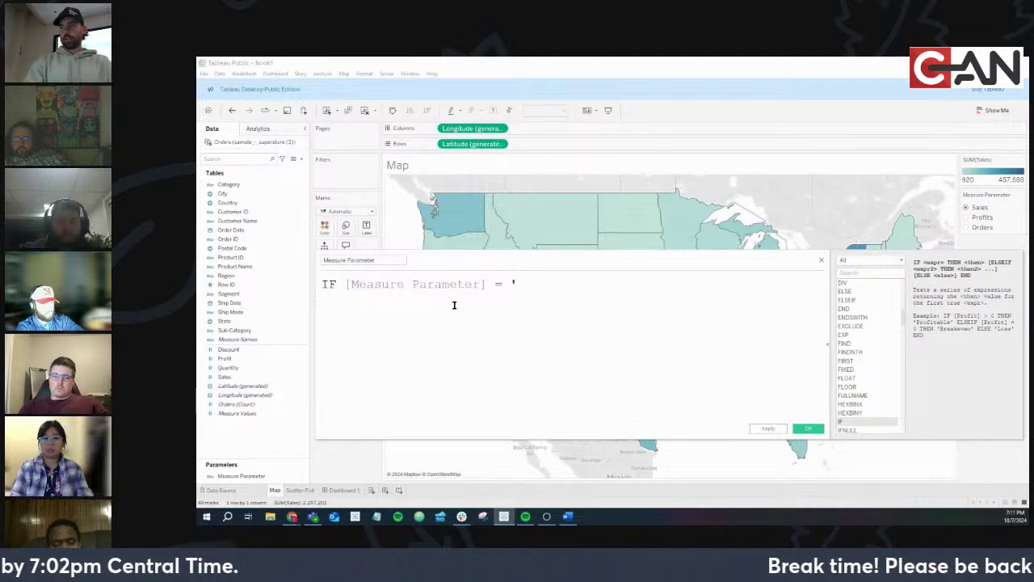
type("Sales' THEN")
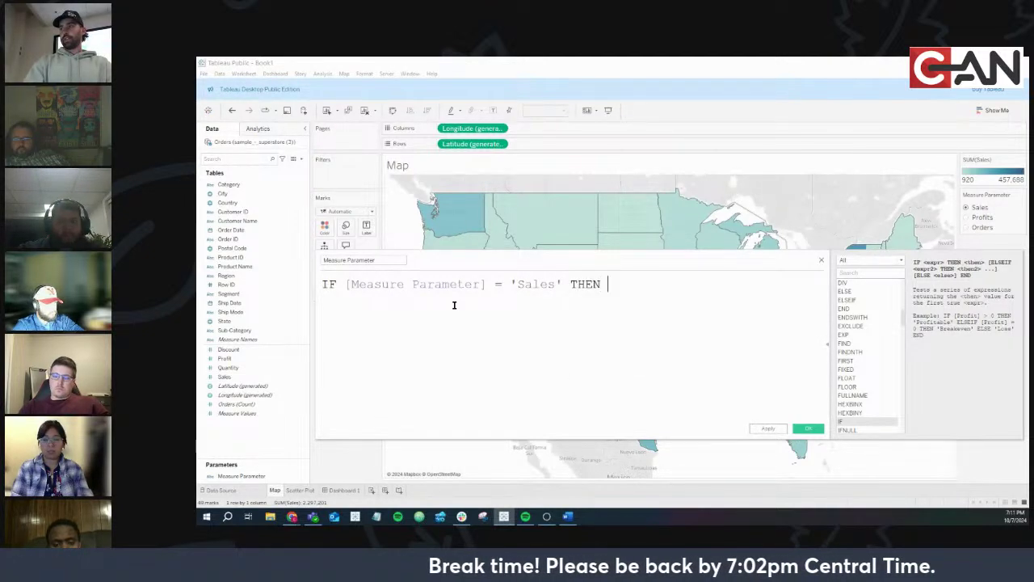
type(" 'Sa")
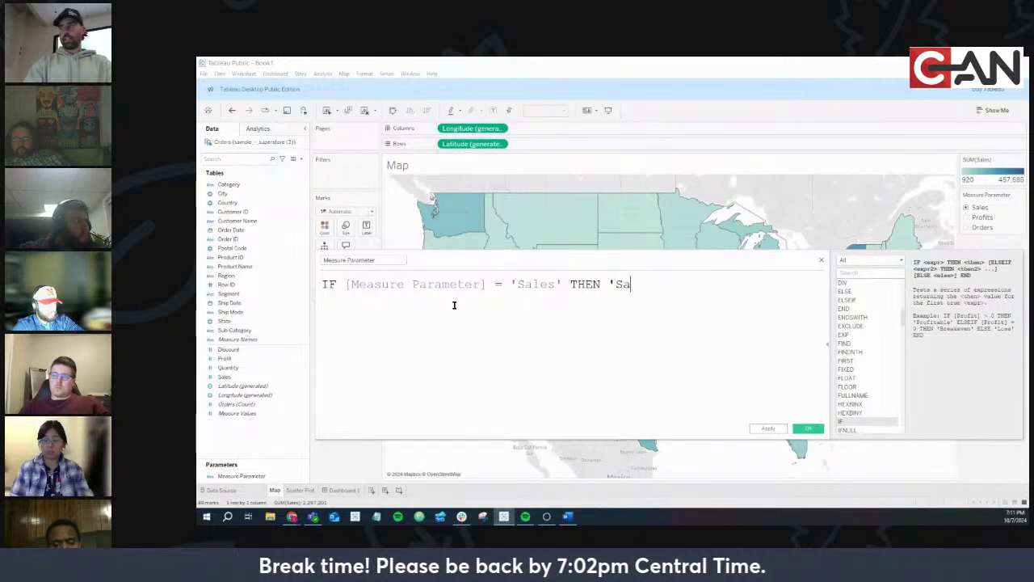
key("BackSpace")
key("BackSpace")
key("BackSpace")
type("sale")
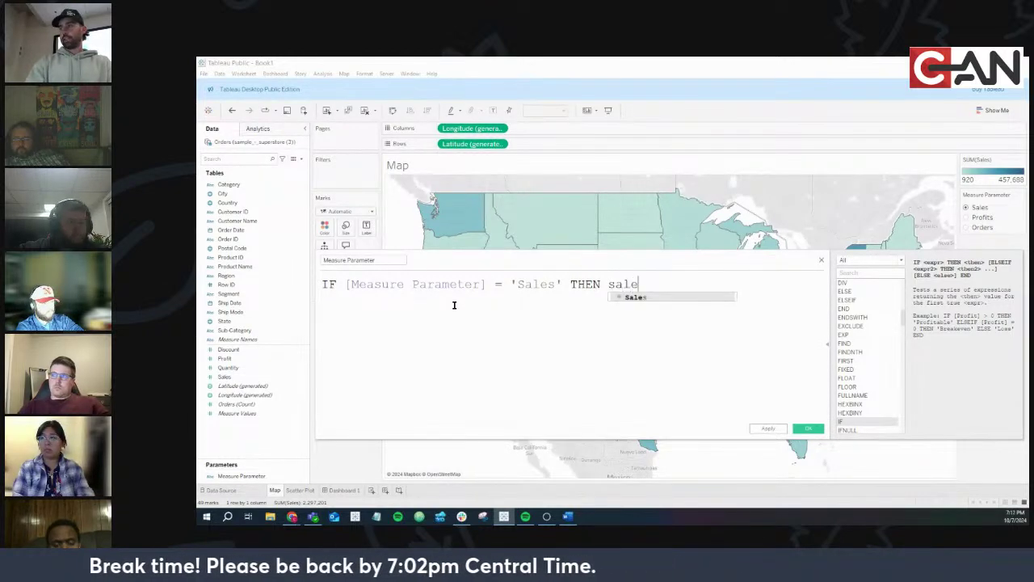
key("Return")
Add the line ELSEIF [Measure Parameter] = 'Profits' THEN [Profit]
type("ELSE")
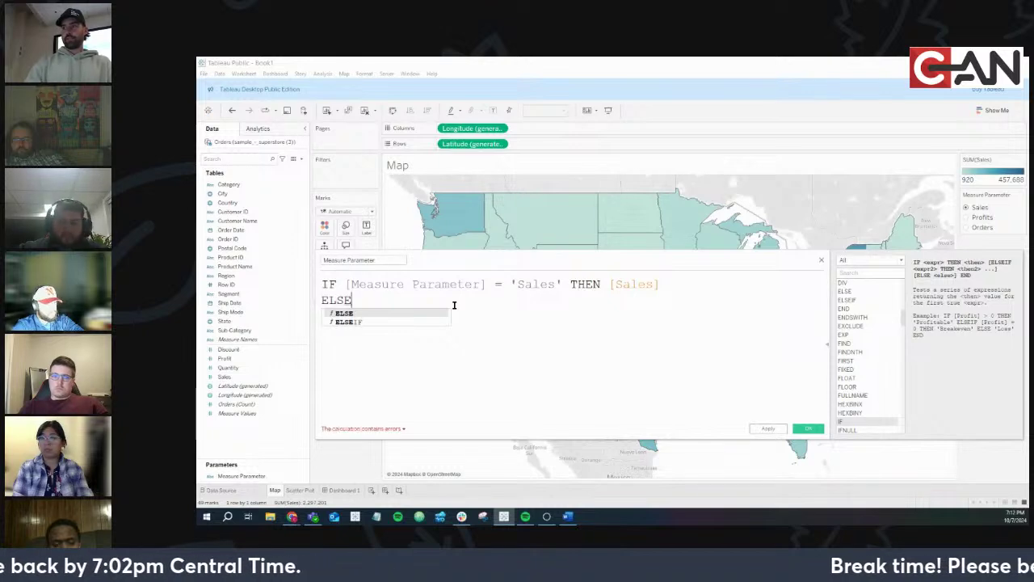
key("Down")
key("Return")
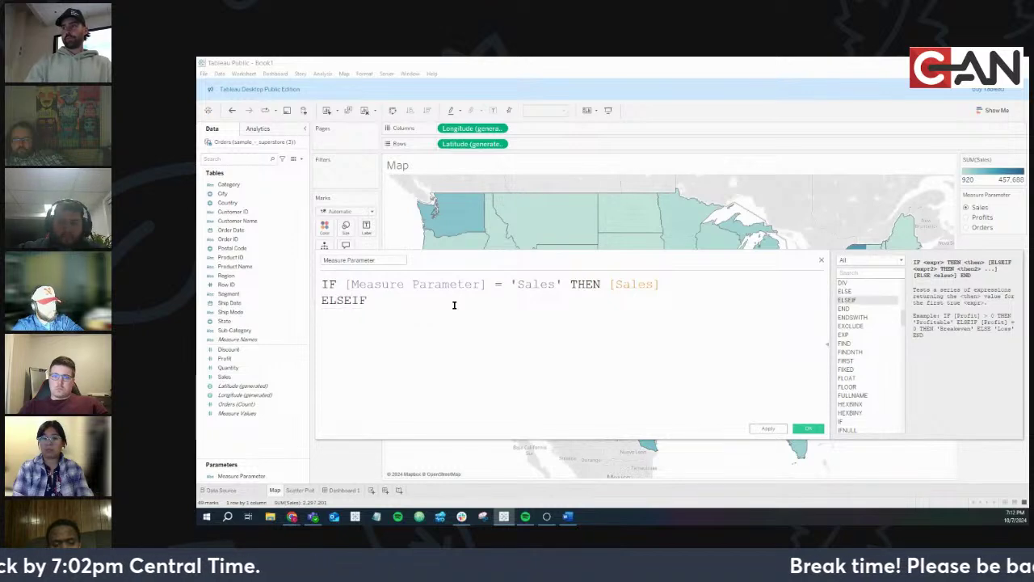
type("meas")
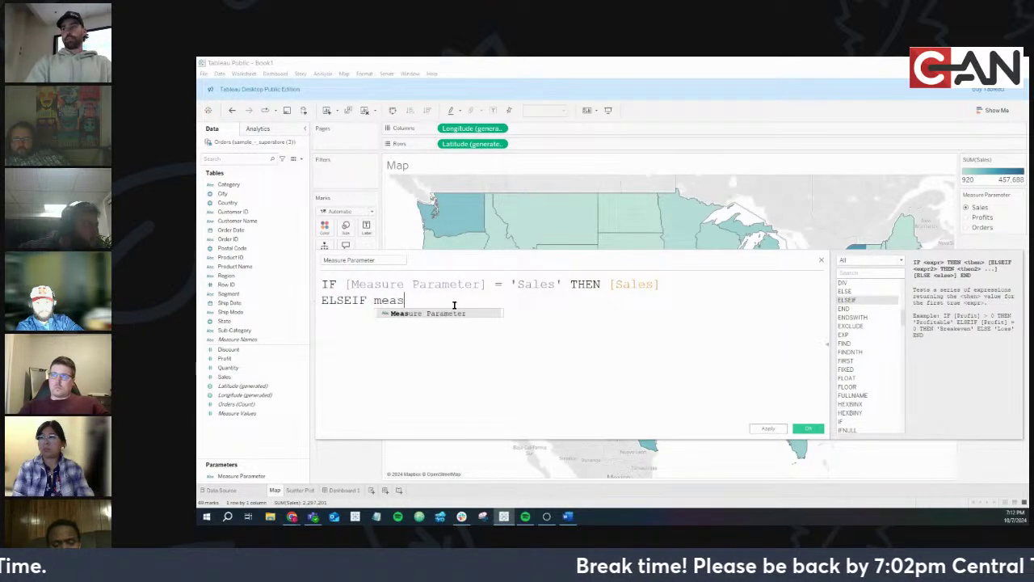
key("Return")
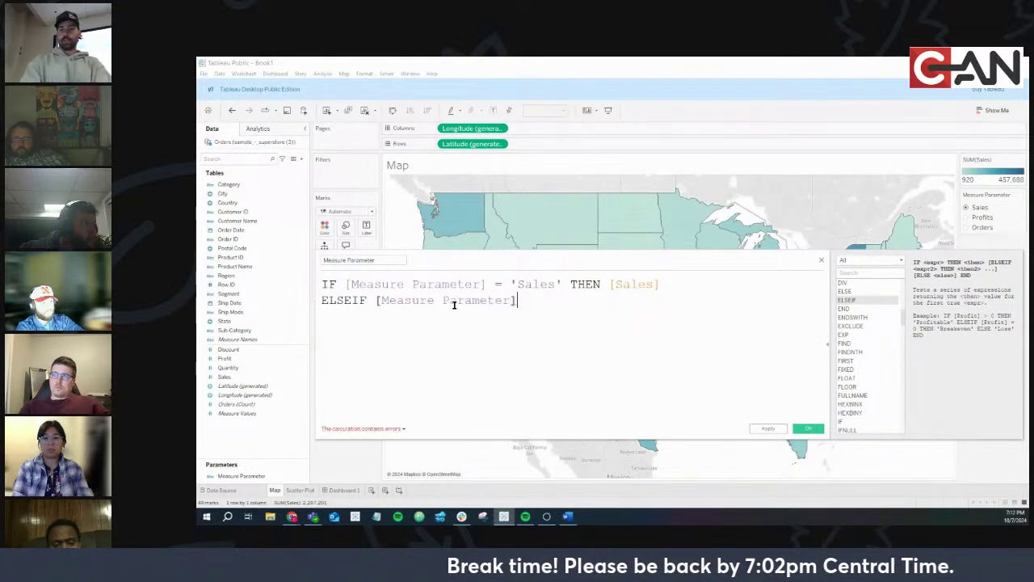
type("=")
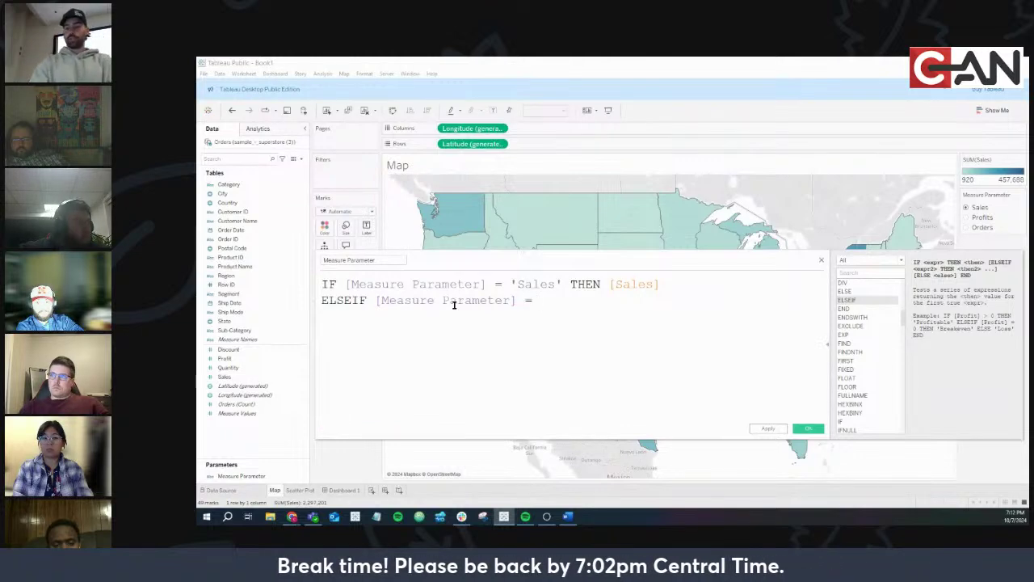
type(" '")
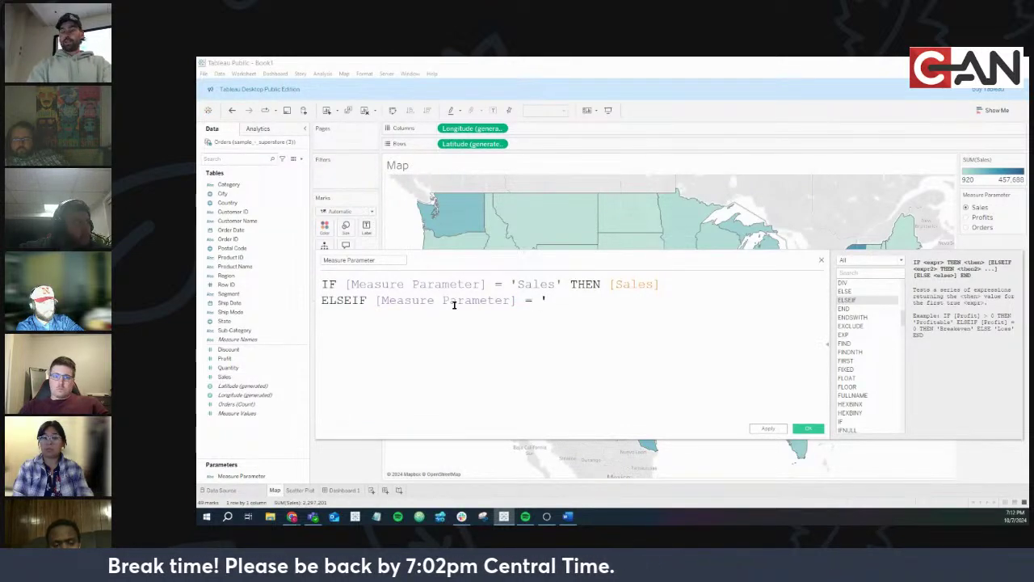
type("Prof")
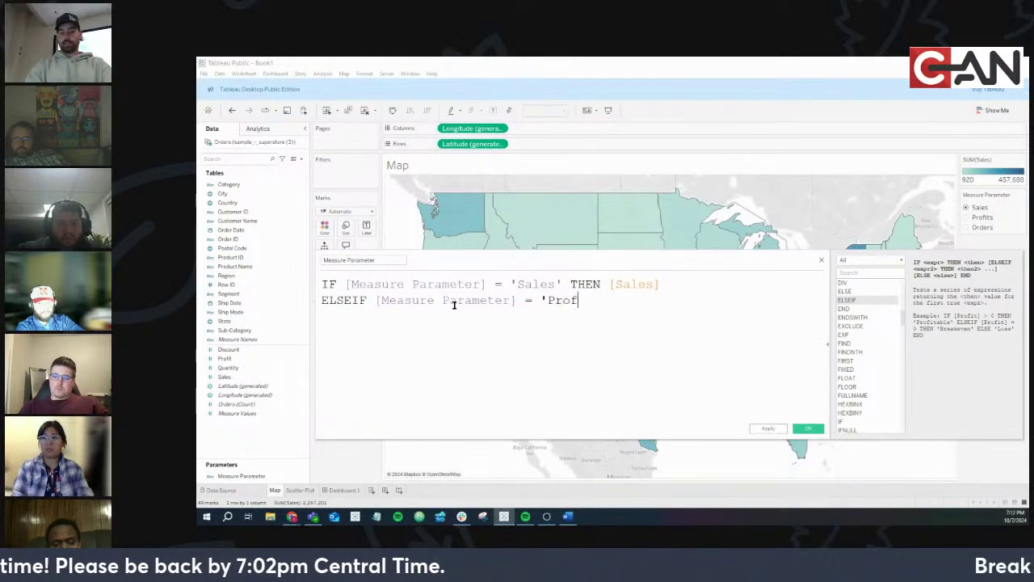
type("its")
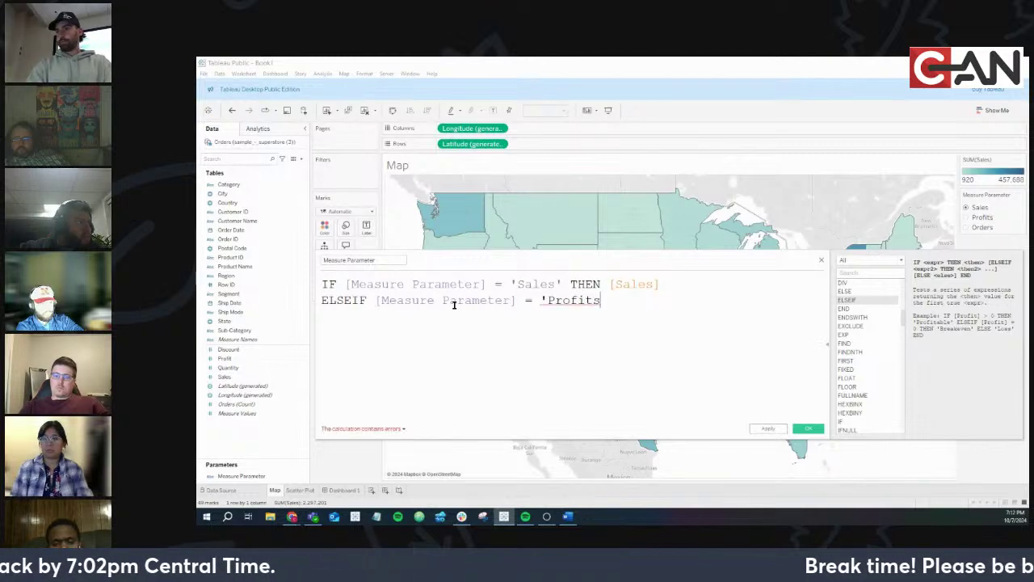
type("' THEN")
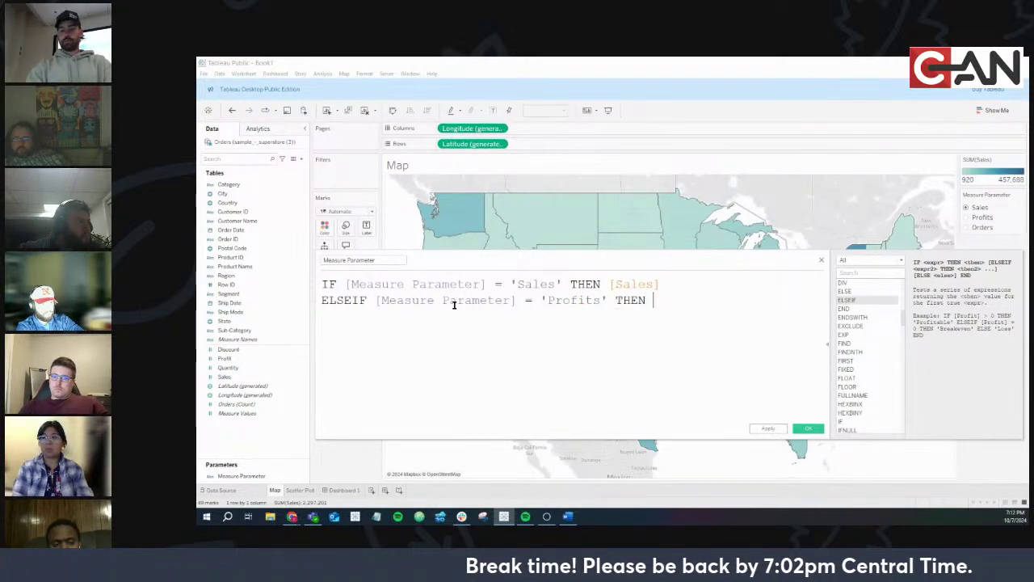
type(" pro")
key("Down")
key("Down")
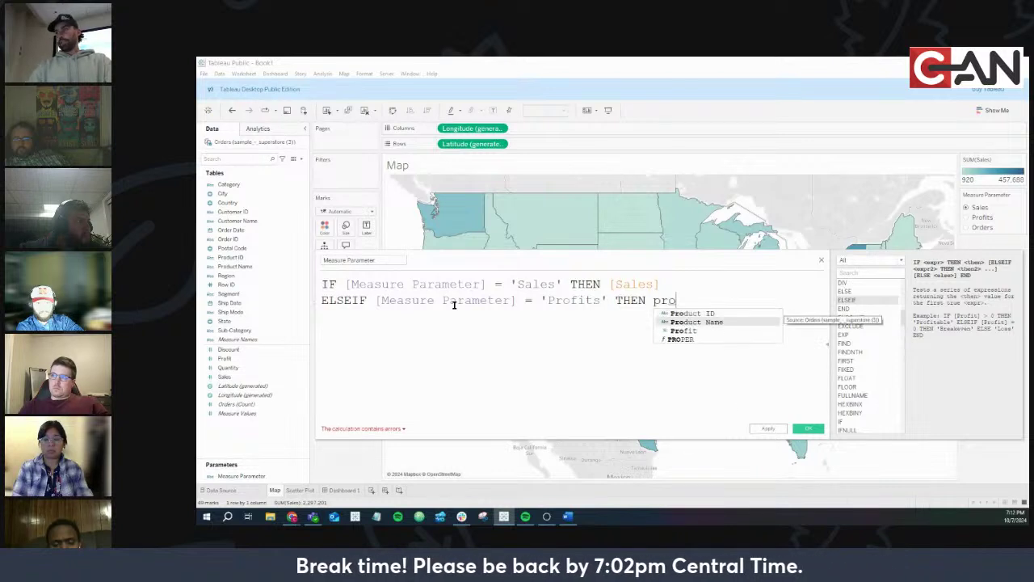
key("Return")
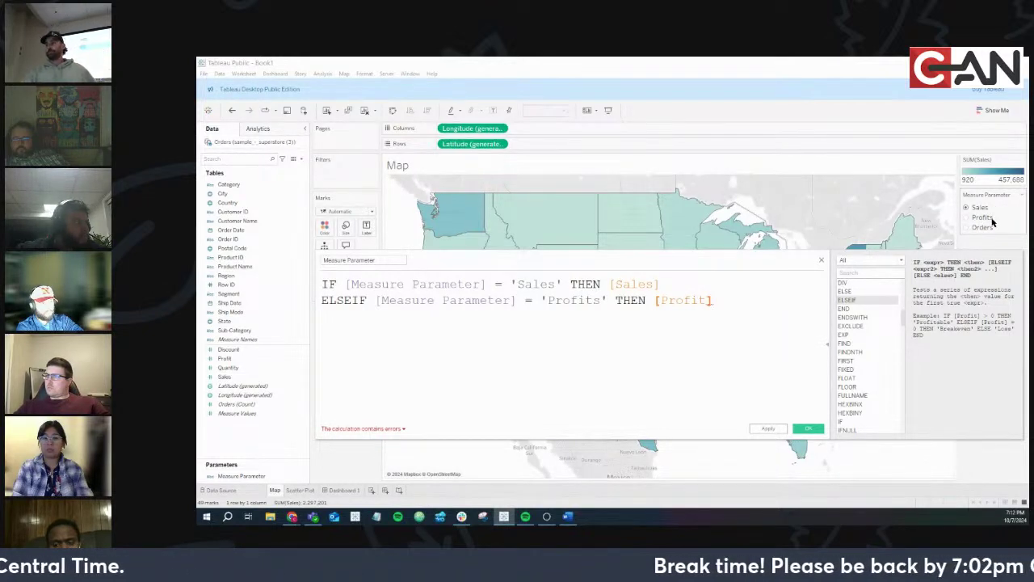
left_click(252, 362)
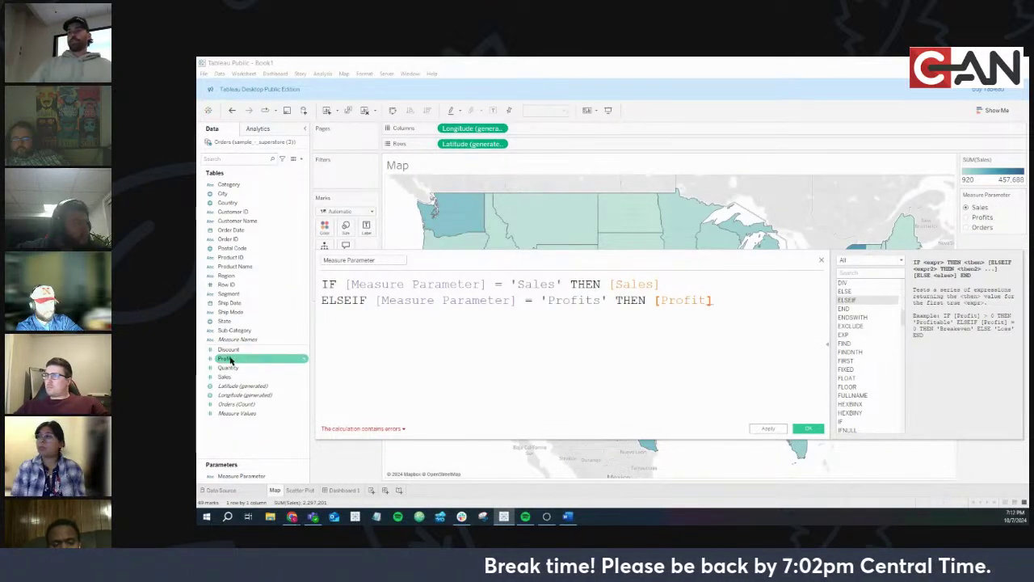
left_click(544, 331)
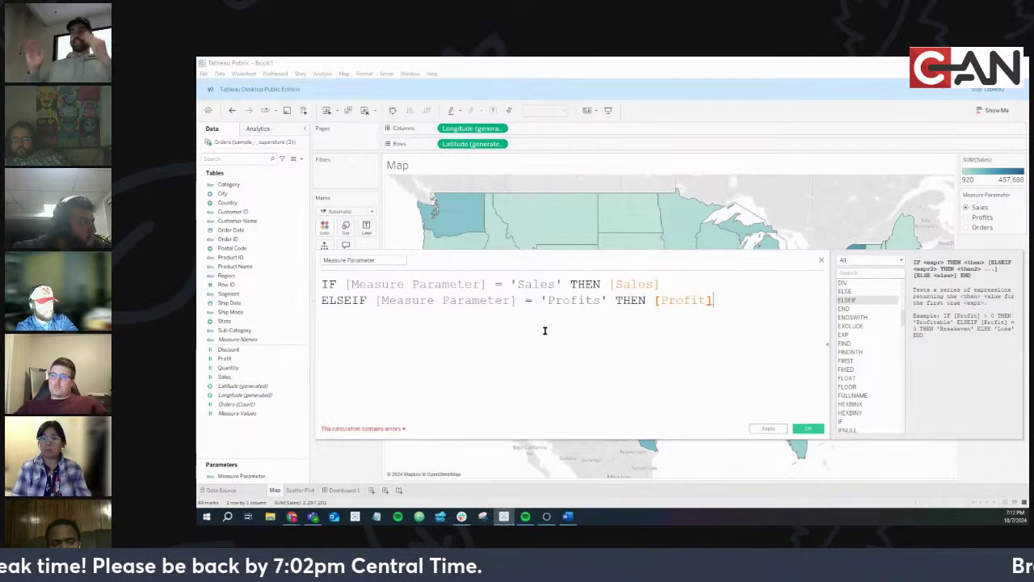
left_click(270, 368)
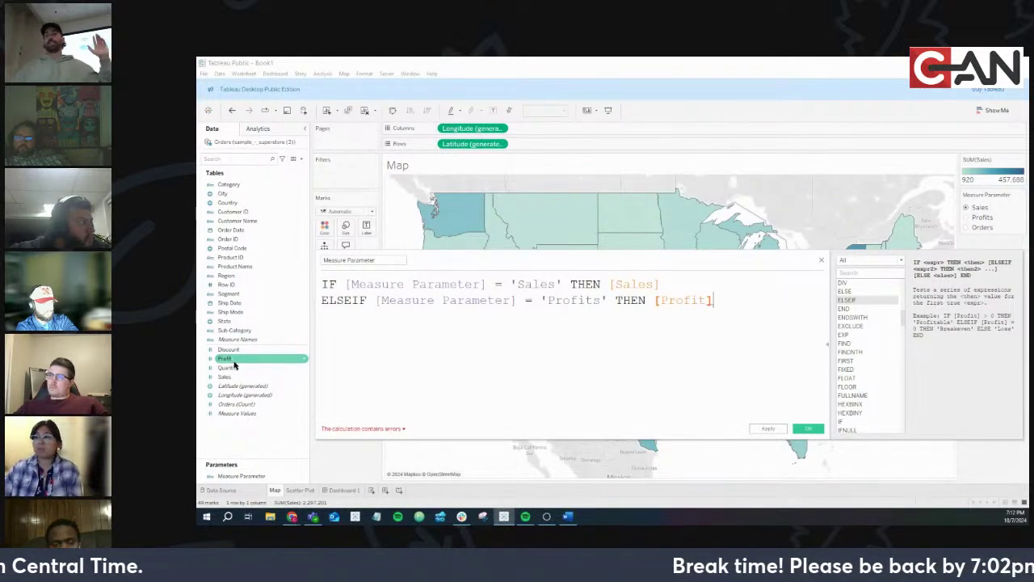
left_click(602, 300)
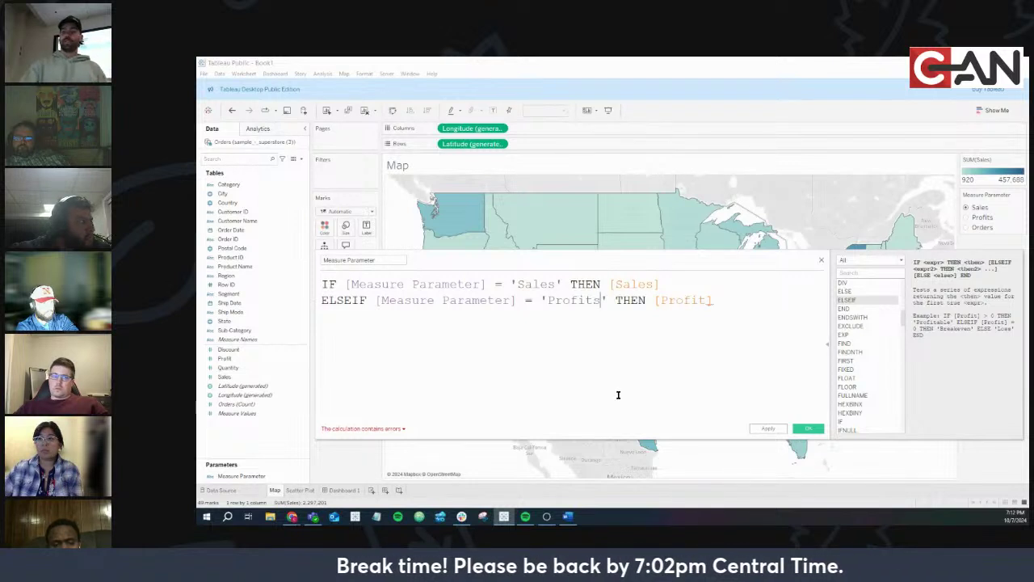
key("BackSpace")
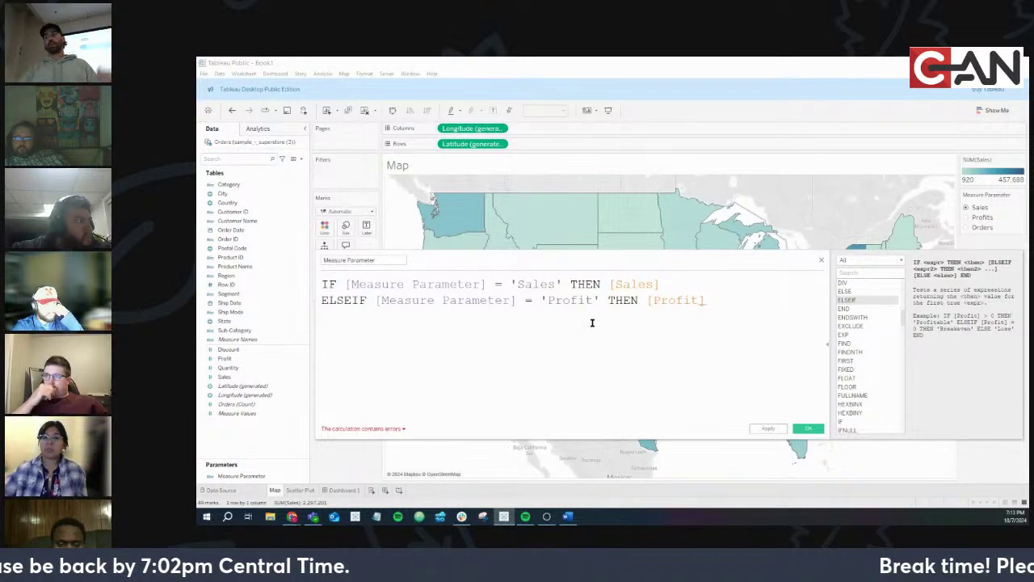
left_click(593, 304)
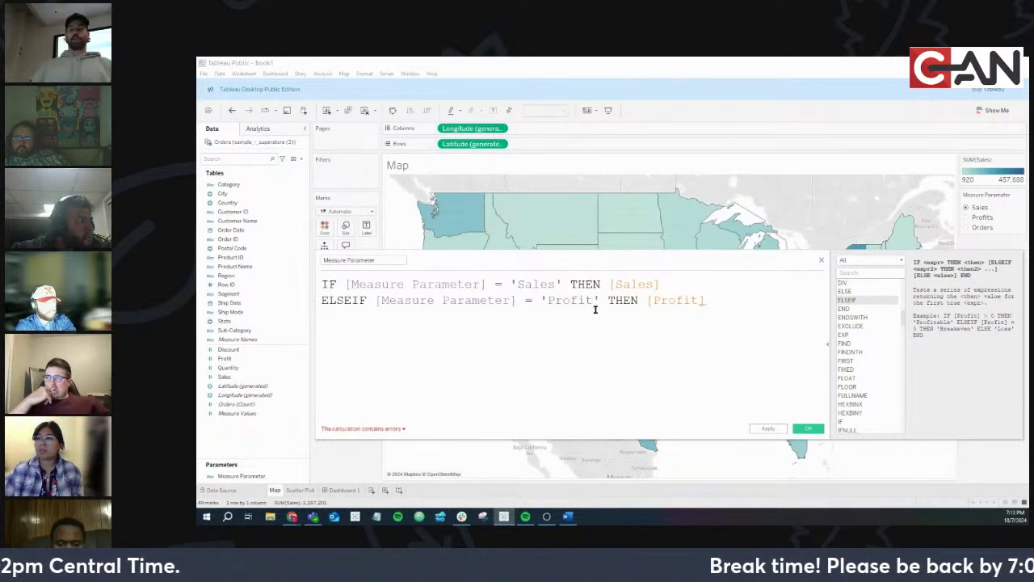
type("s")
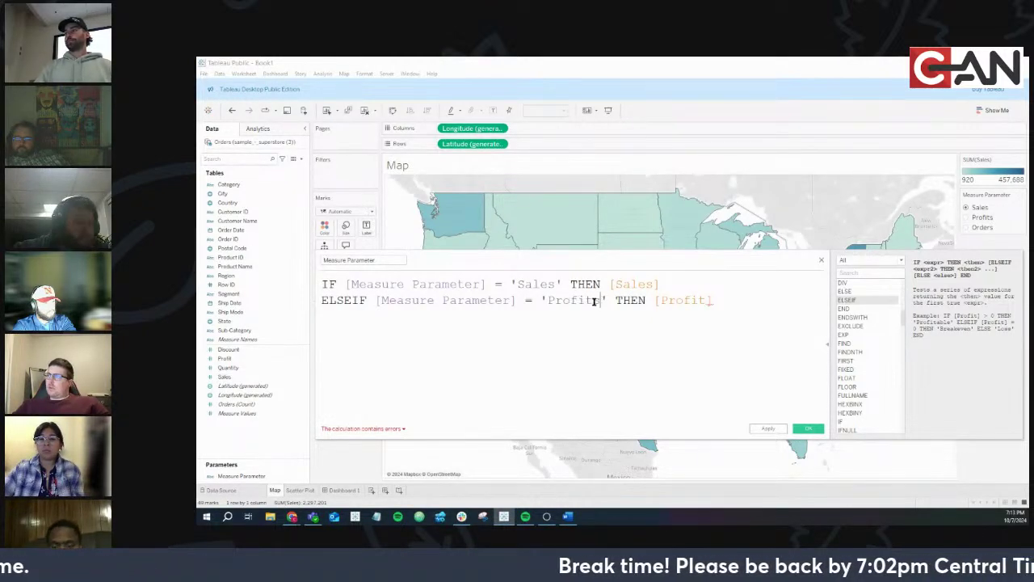
Add a third line: ELSEIF [Measure Parameter] = 'Orders' THEN [Orders]
key("Return")
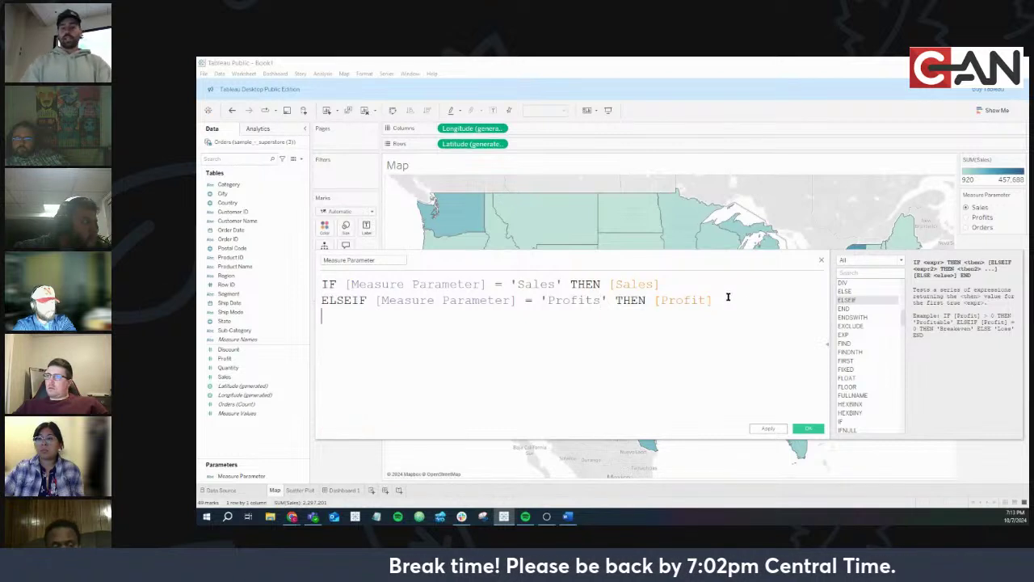
type("else")
key("Down")
key("Return")
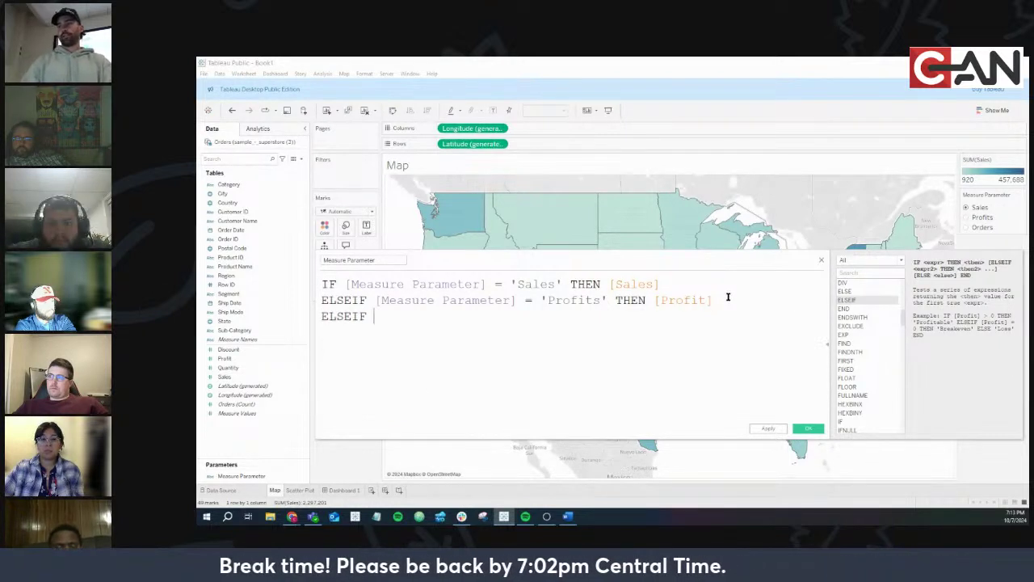
type("mea")
key("Return")
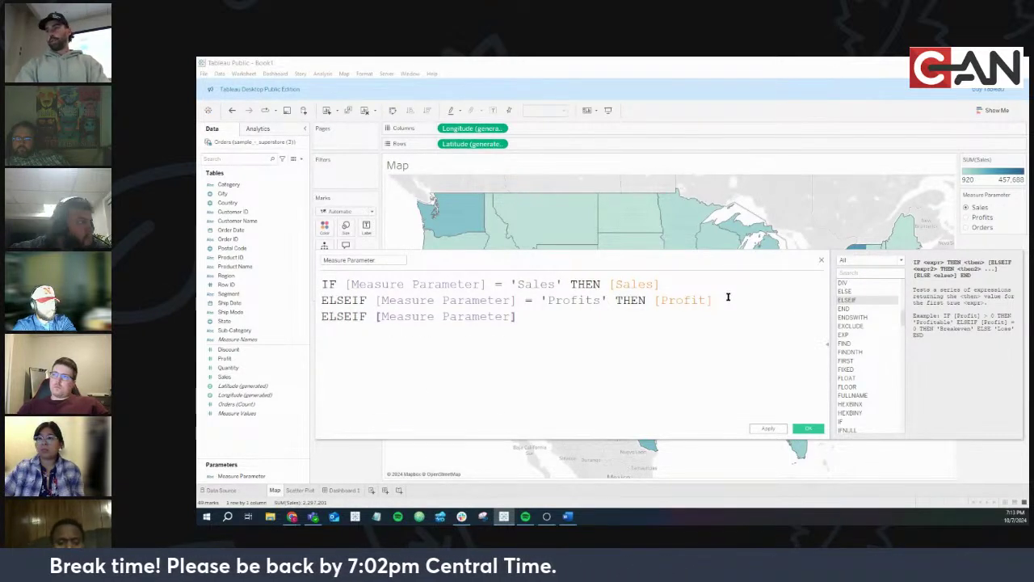
type("= ")
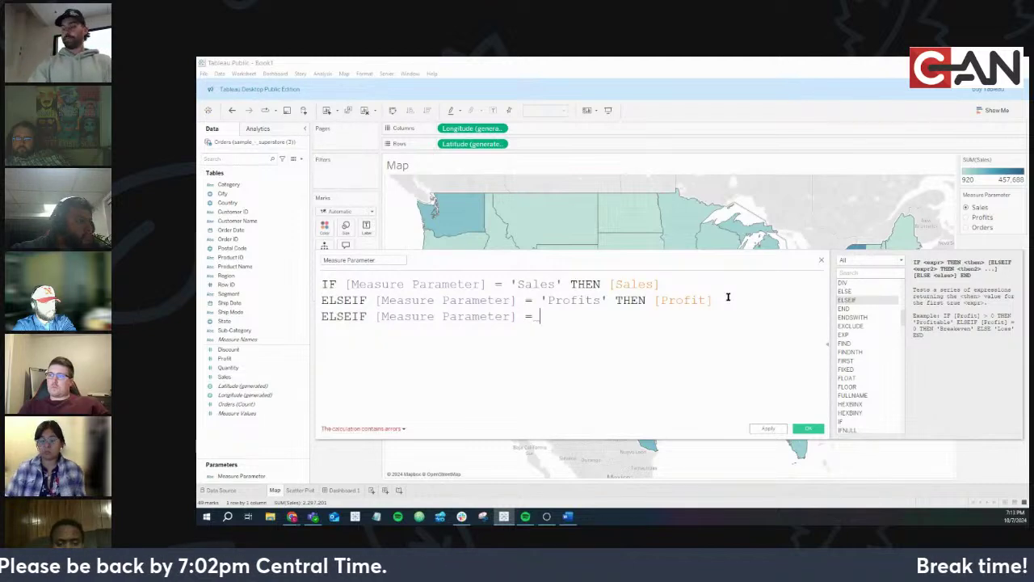
type("'Orders")
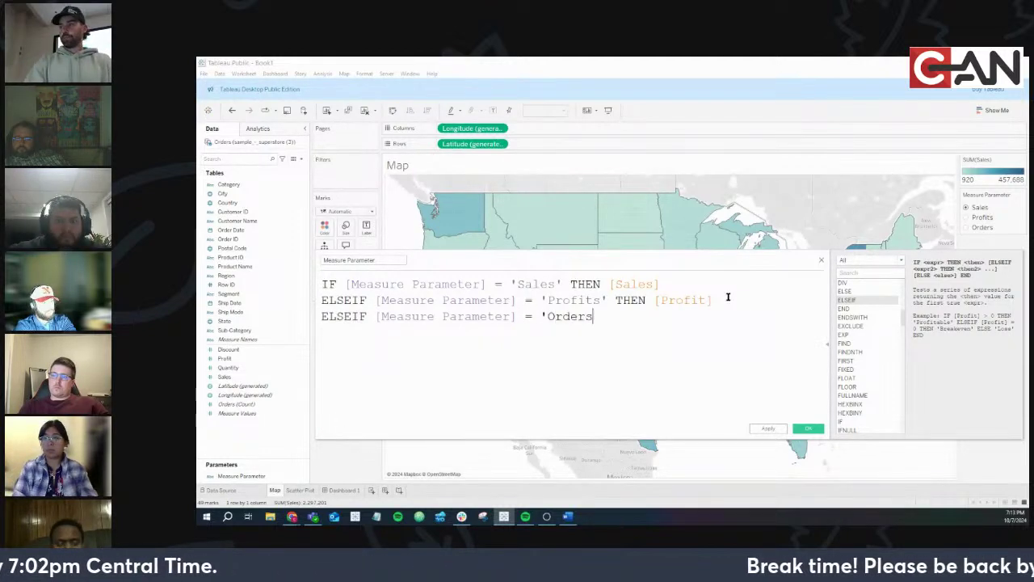
type("' tjhjemn")
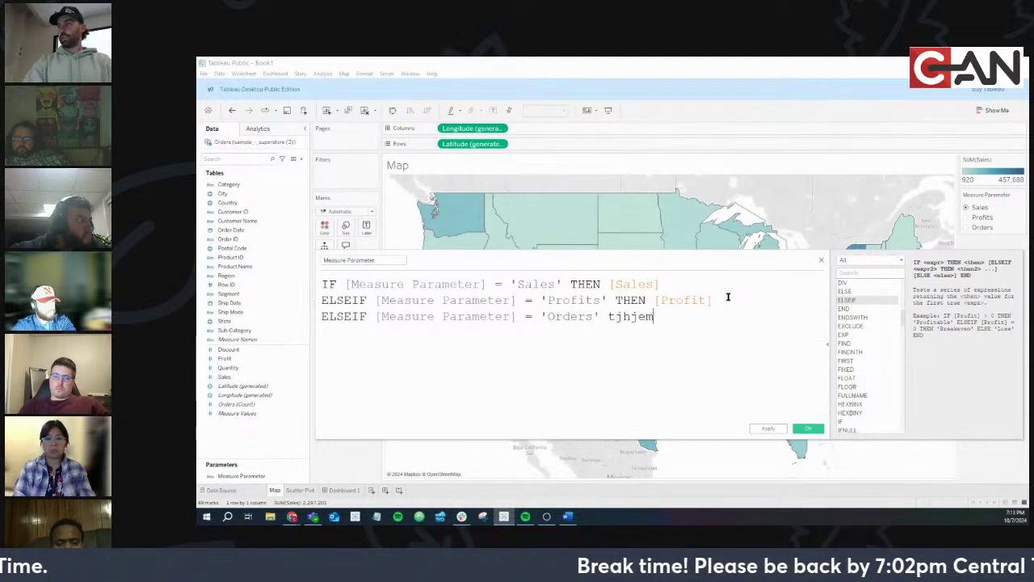
key("BackSpace")
key("BackSpace")
key("BackSpace")
key("BackSpace")
key("BackSpace")
type("hen")
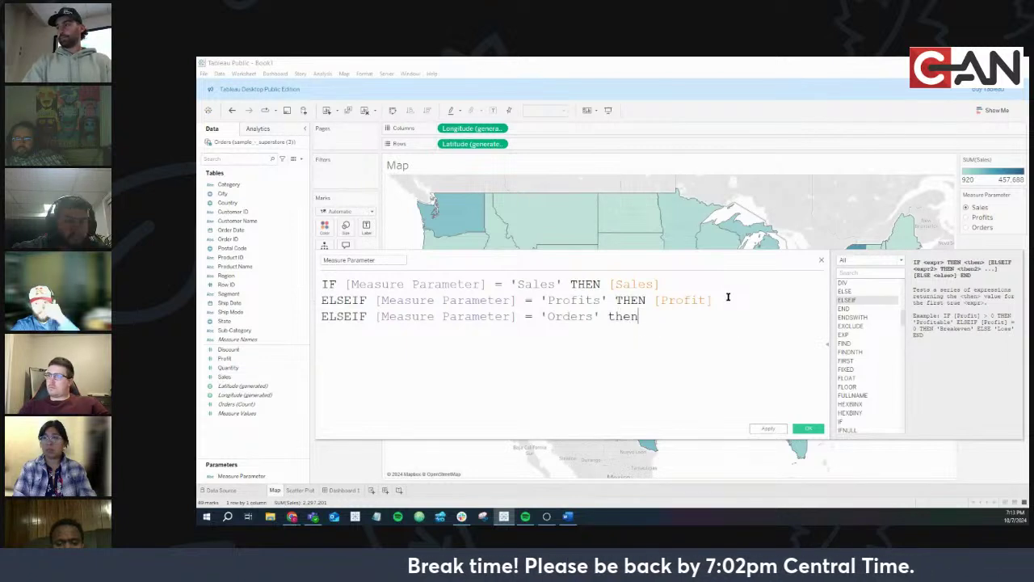
key("BackSpace")
key("BackSpace")
key("BackSpace")
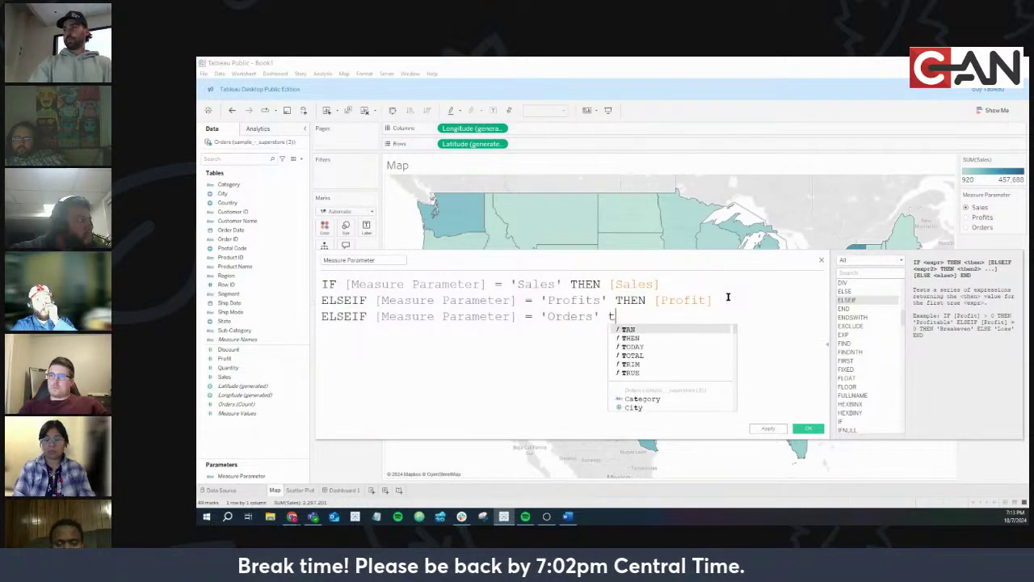
type("he")
key("Return")
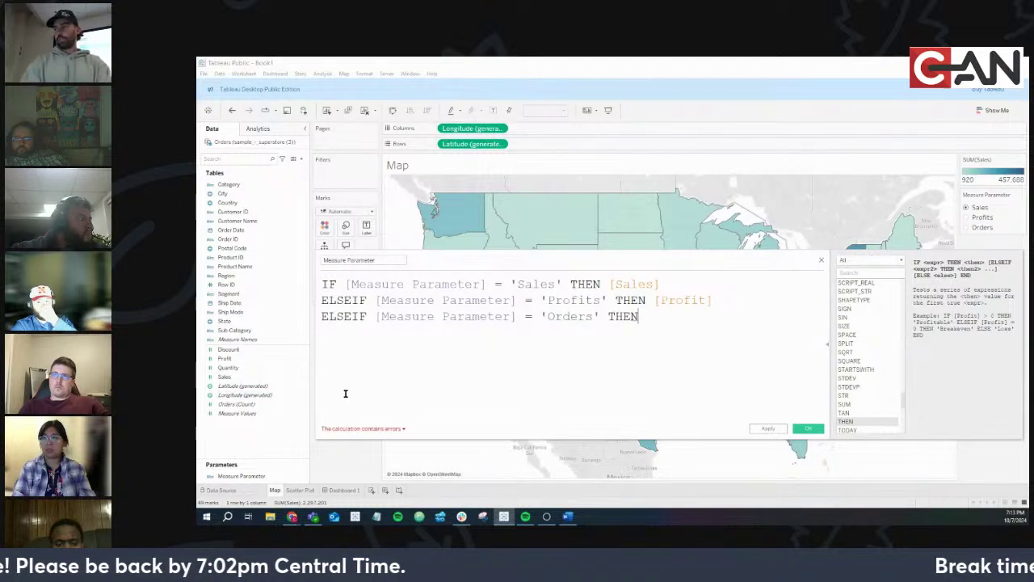
type("ord")
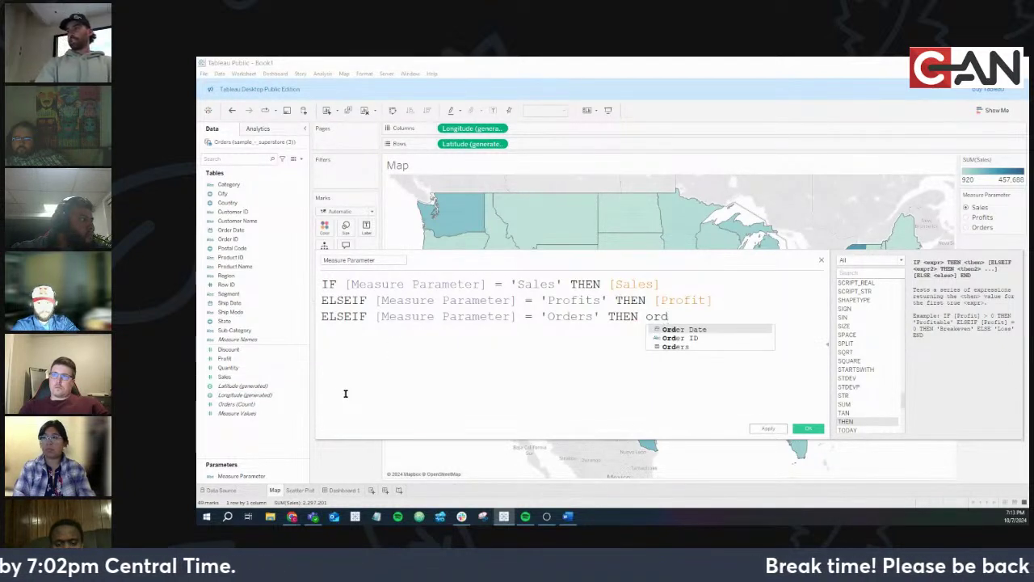
key("Down")
key("Down")
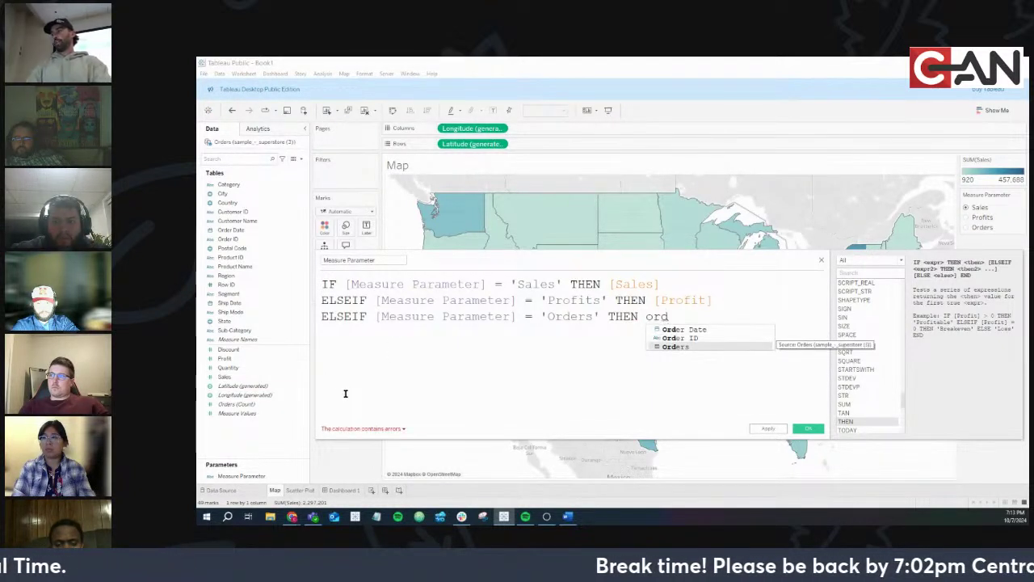
key("Return")
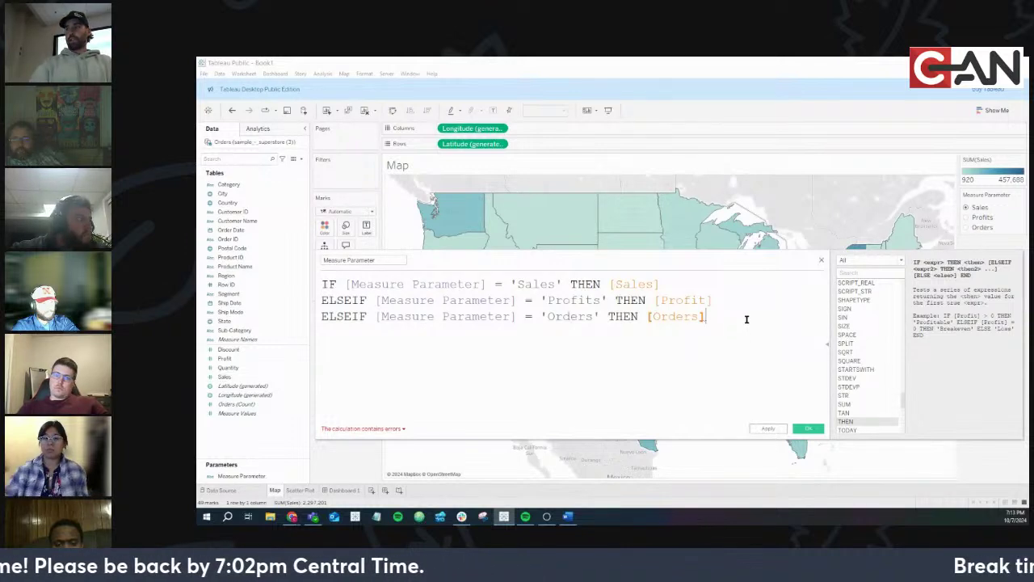
Close the formula with END and replace the erroring Orders reference with an Orders count
key("Return")
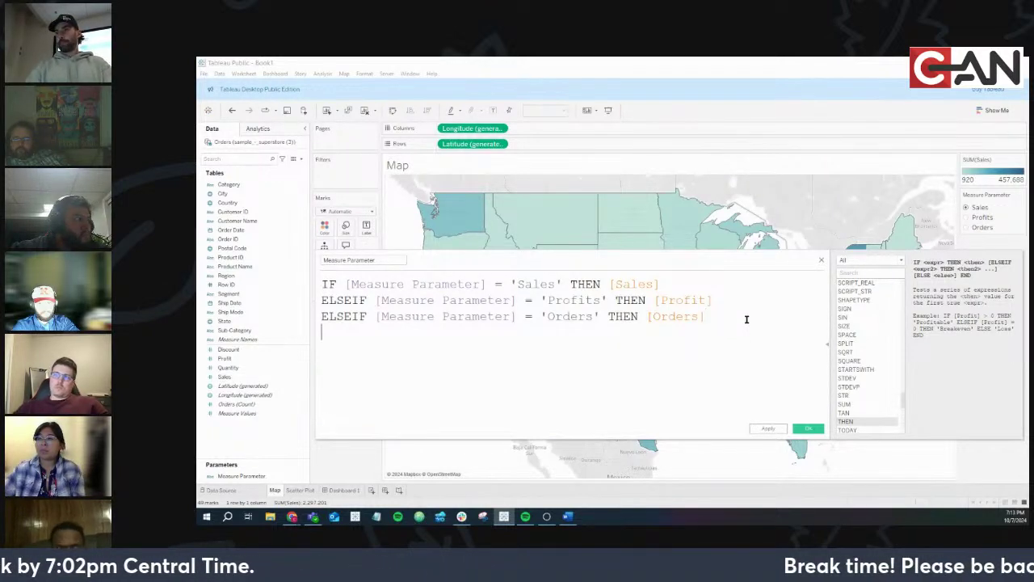
type("END")
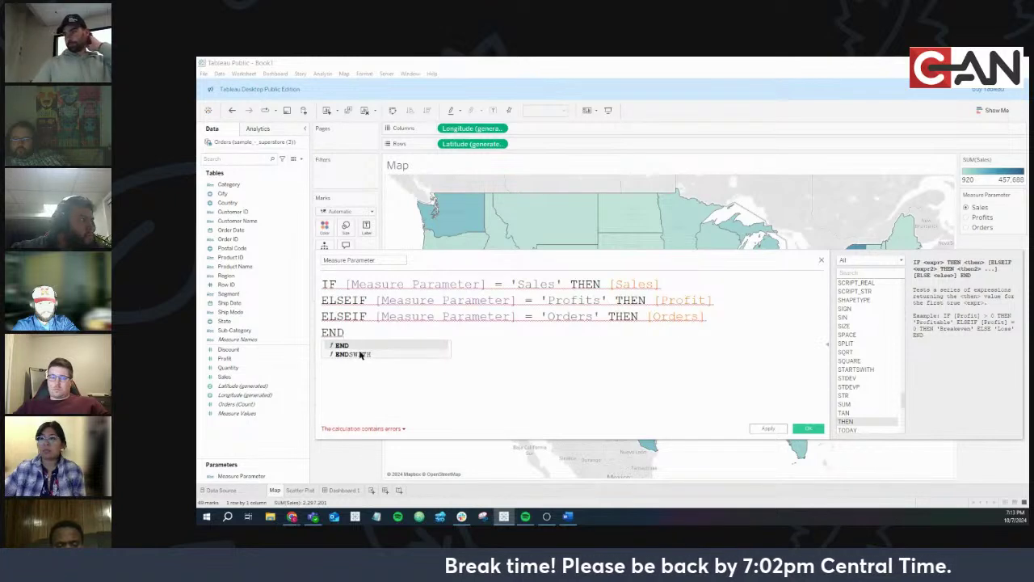
left_click(360, 431)
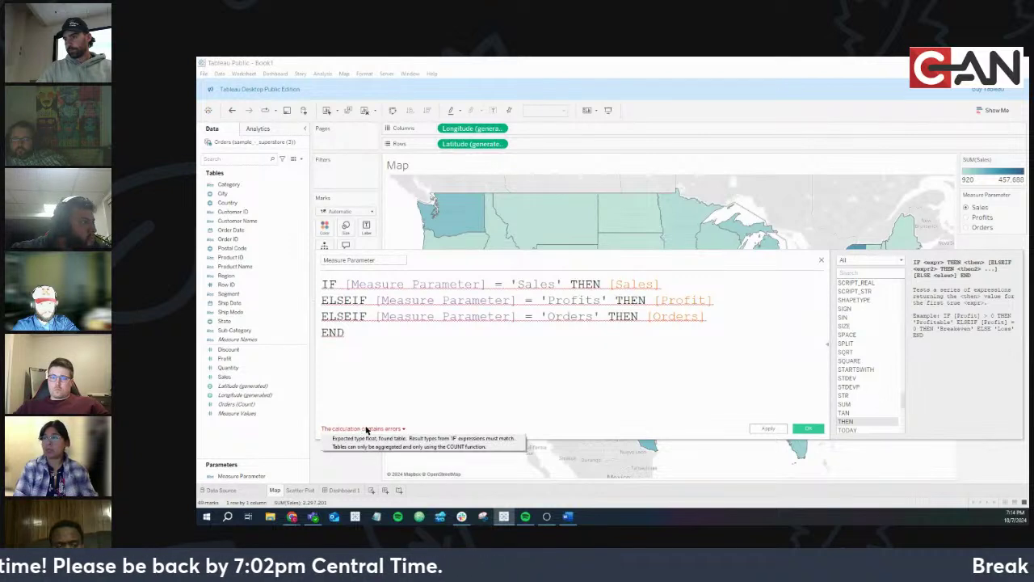
double_click(683, 317)
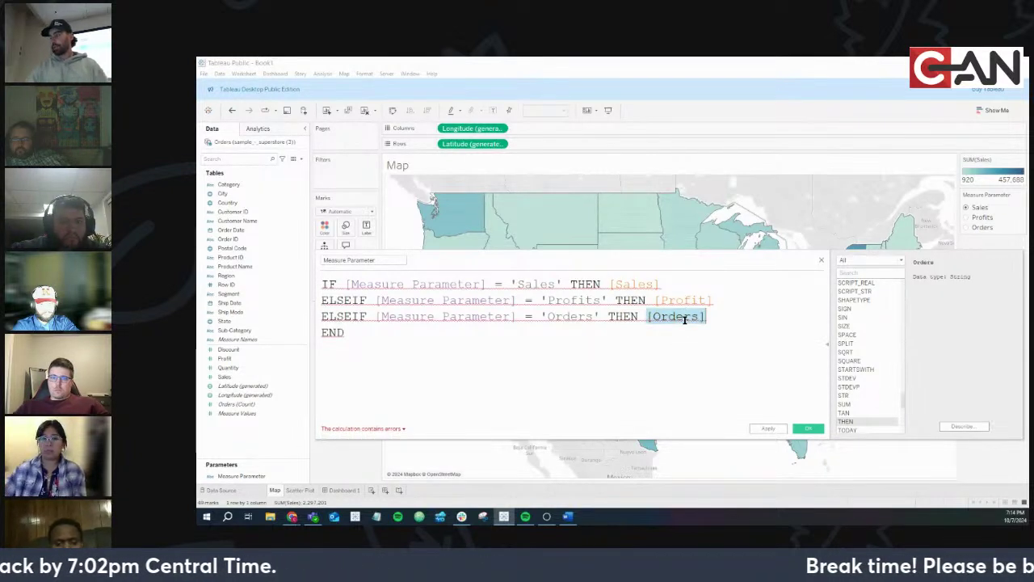
key("BackSpace")
left_click(287, 406)
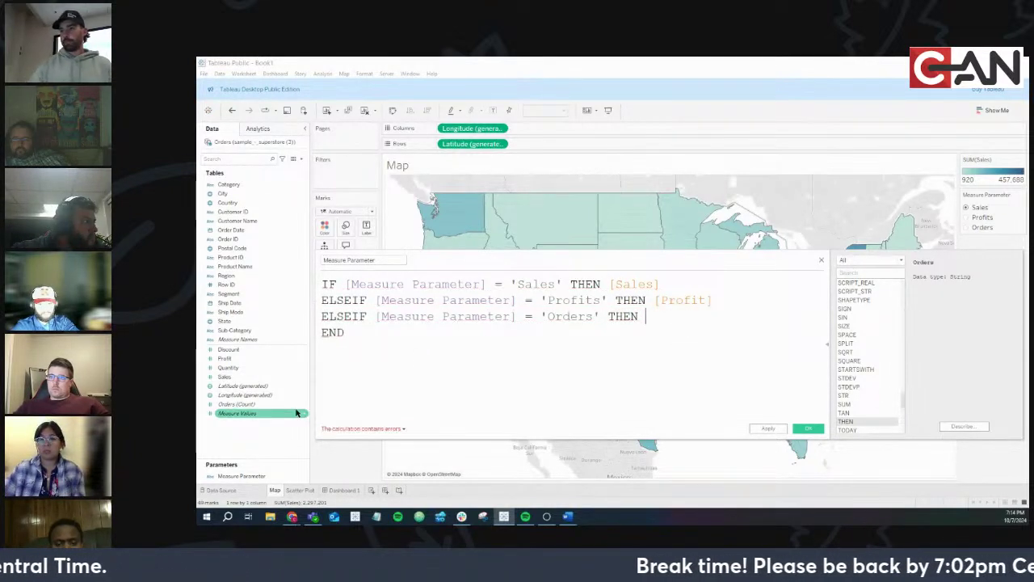
left_click_drag(275, 407, 720, 326)
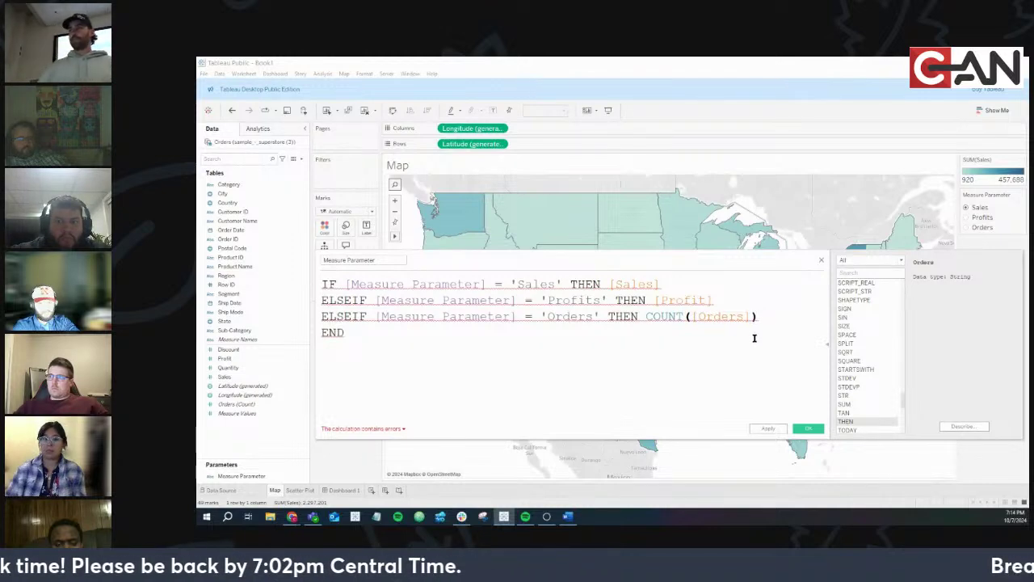
Delete the Orders line and save the calculation with only the Sales and Profits branches
left_click(691, 317)
triple_click(692, 317)
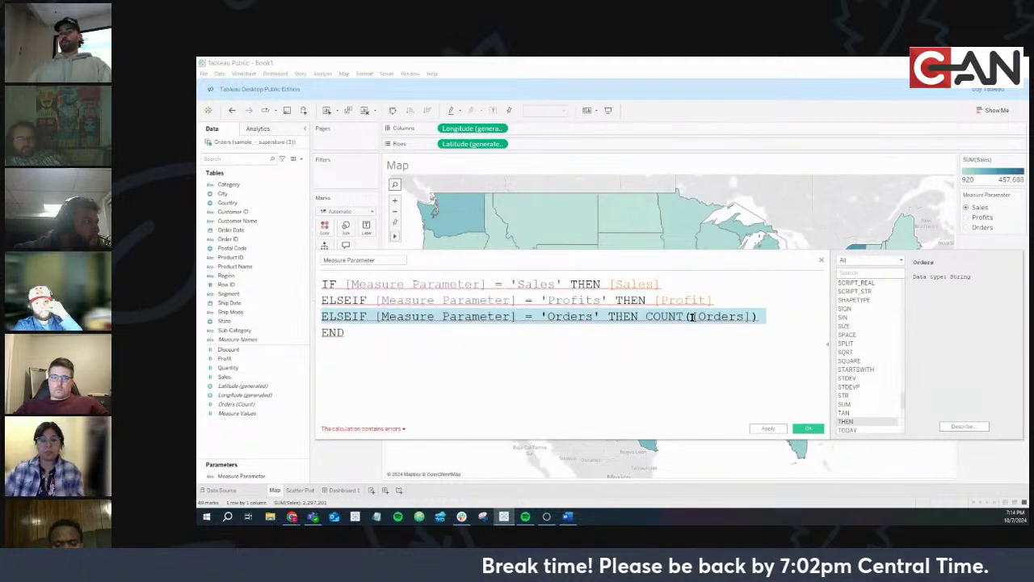
key("BackSpace")
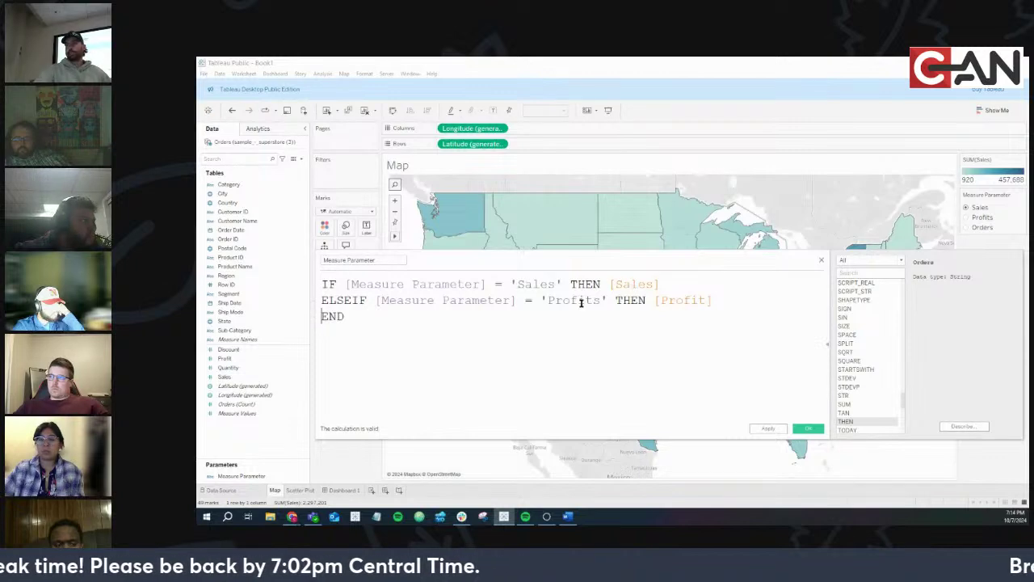
left_click(809, 428)
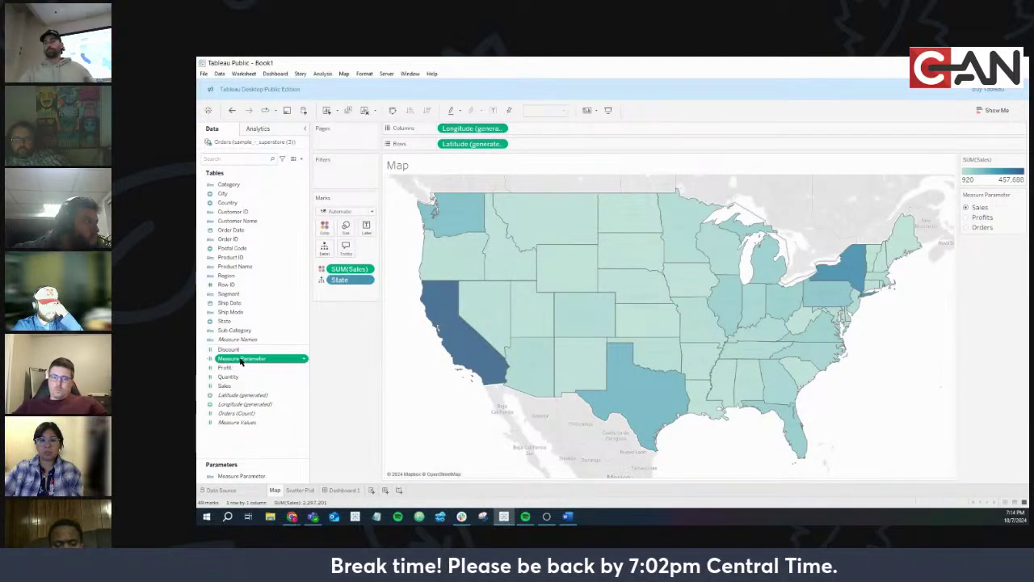
Colour the map by the Measure Parameter calculation and test Sales, Profits and Orders, ending on Orders
left_click_drag(240, 361, 347, 271)
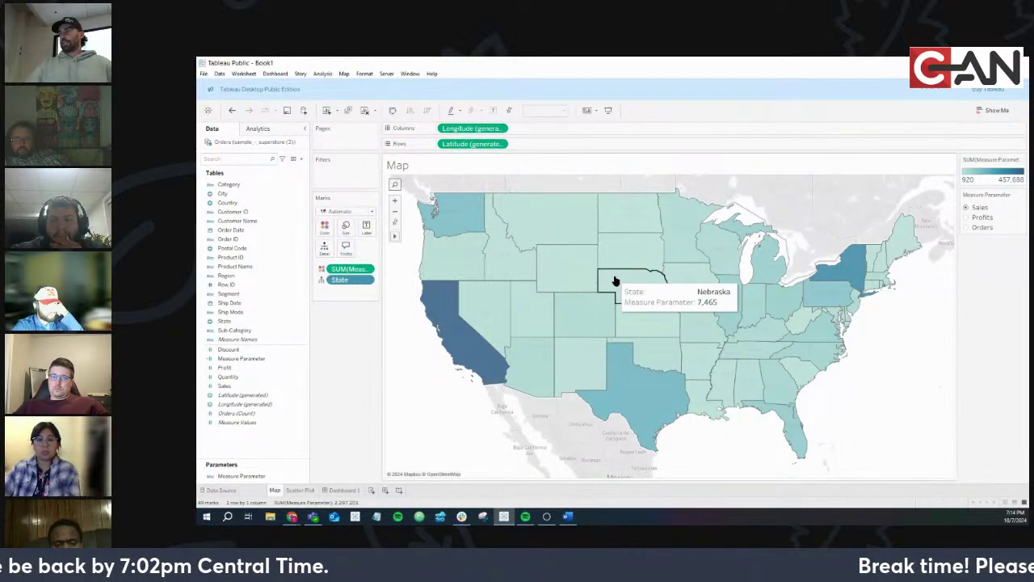
left_click(966, 218)
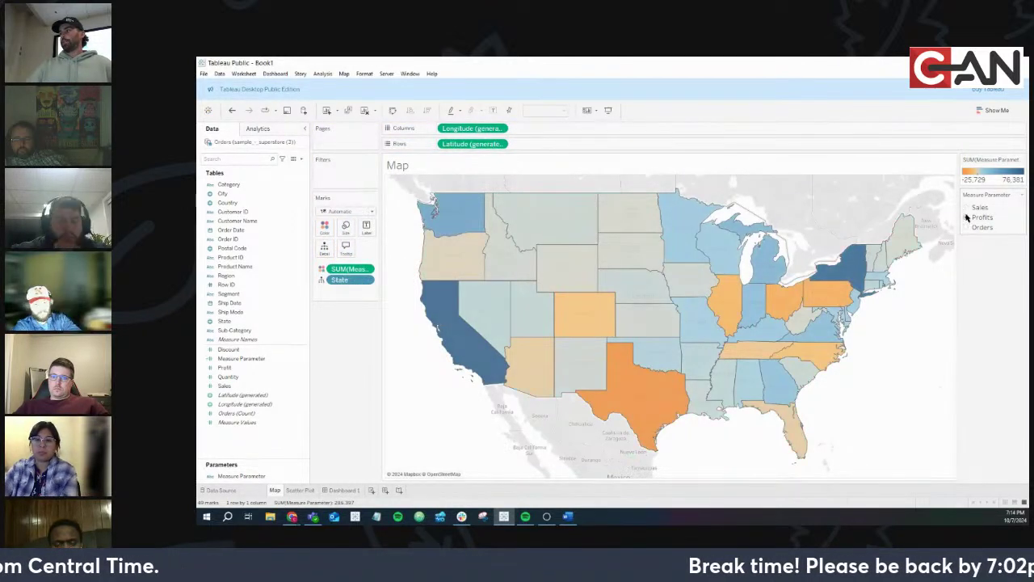
left_click(966, 208)
left_click(966, 218)
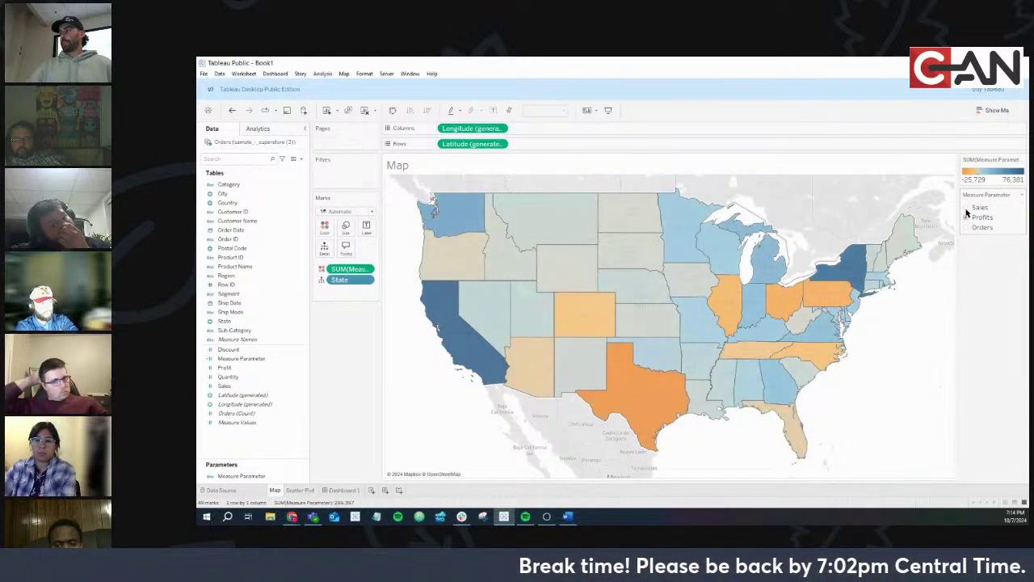
left_click(967, 207)
left_click(965, 217)
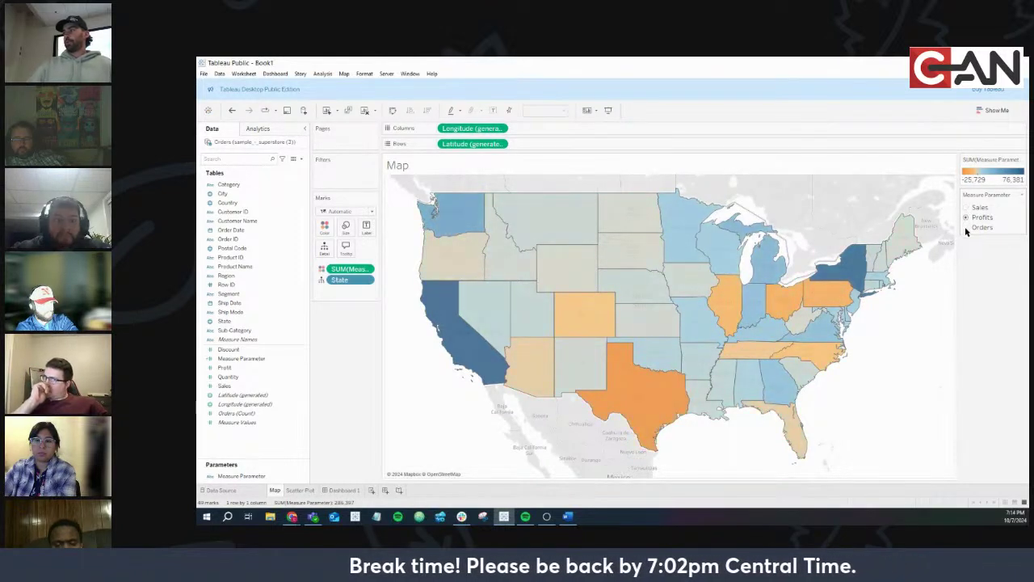
left_click(966, 227)
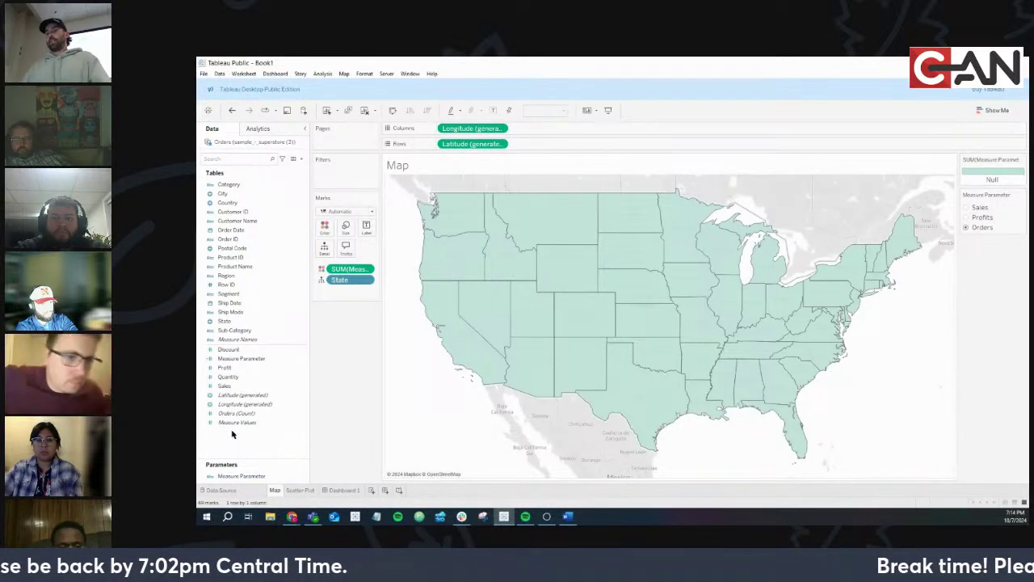
Select the Orders (Count) field, then bring the Superstore web dashboard forward
left_click(233, 413)
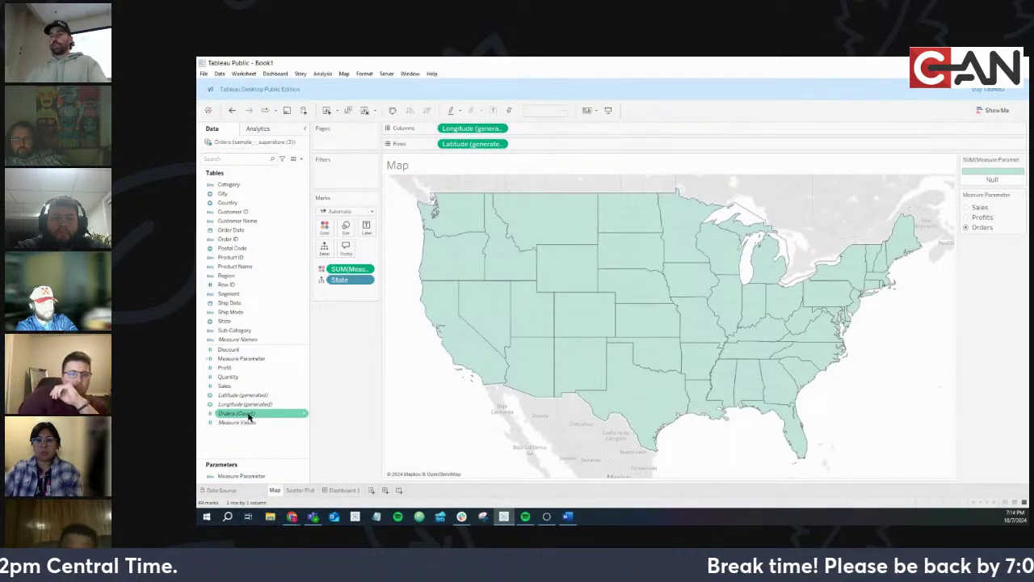
left_click(292, 516)
left_click(325, 498)
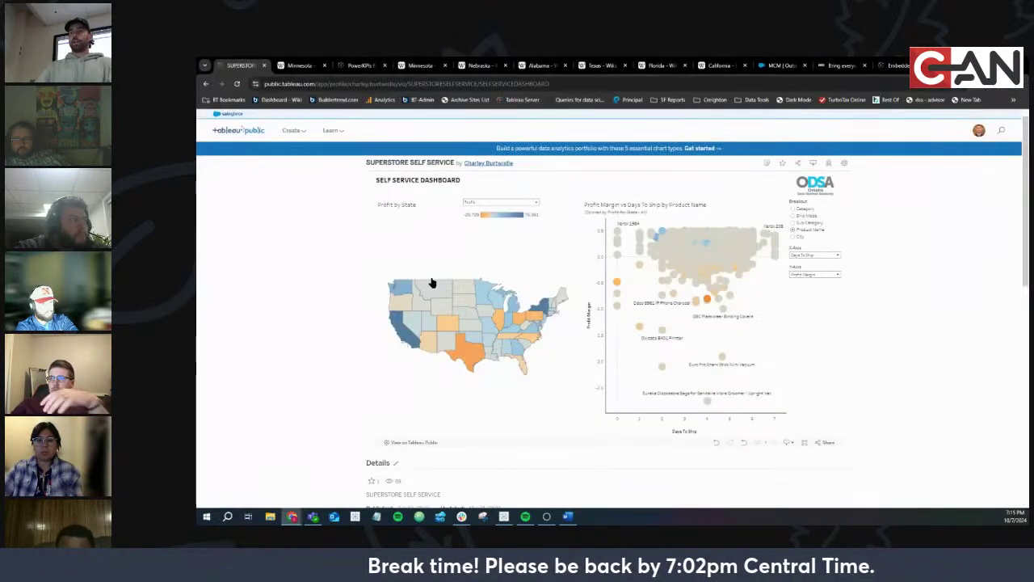
Show the web dashboard's Profit by State measure choices, then return to Tableau Desktop
left_click(487, 204)
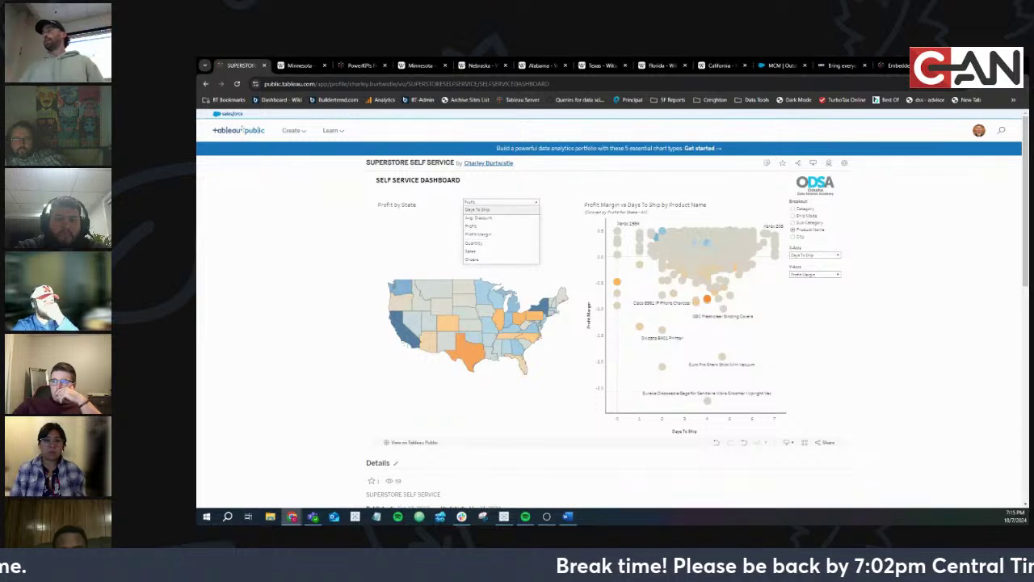
key("alt+Tab")
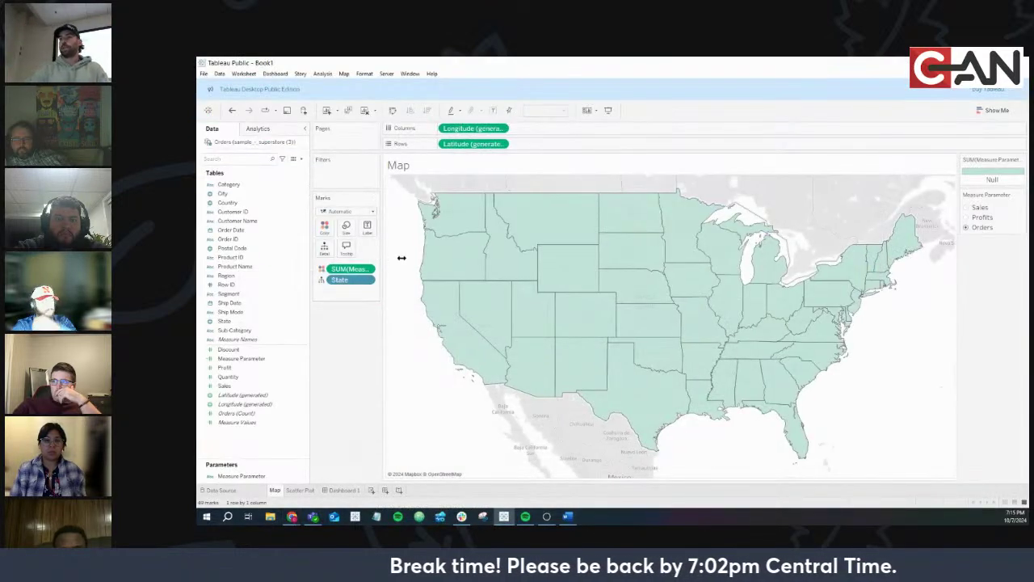
Widen the Marks card and toggle the map between Sales and Profits, ending on Profits
left_click_drag(401, 258, 436, 259)
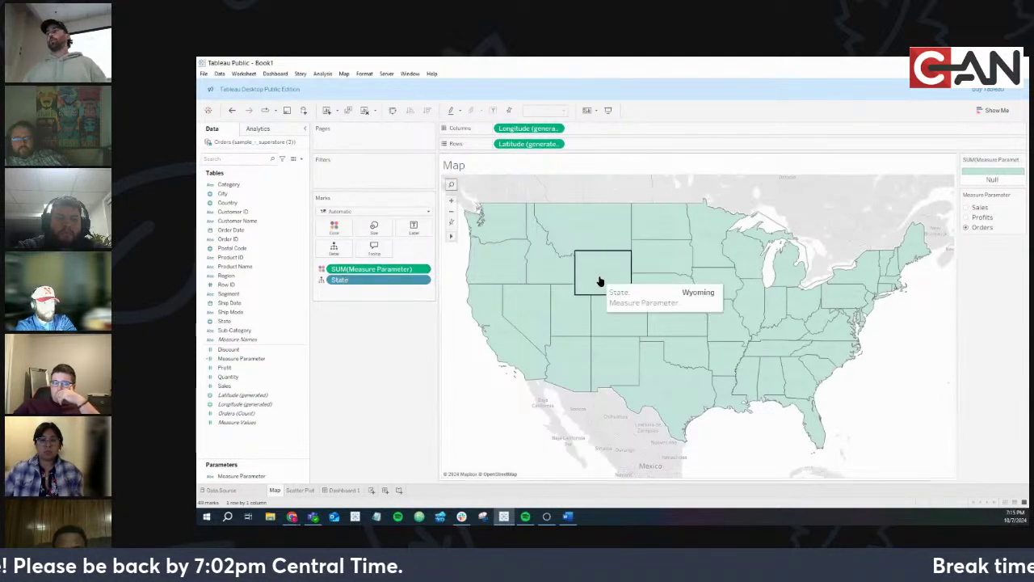
left_click(966, 216)
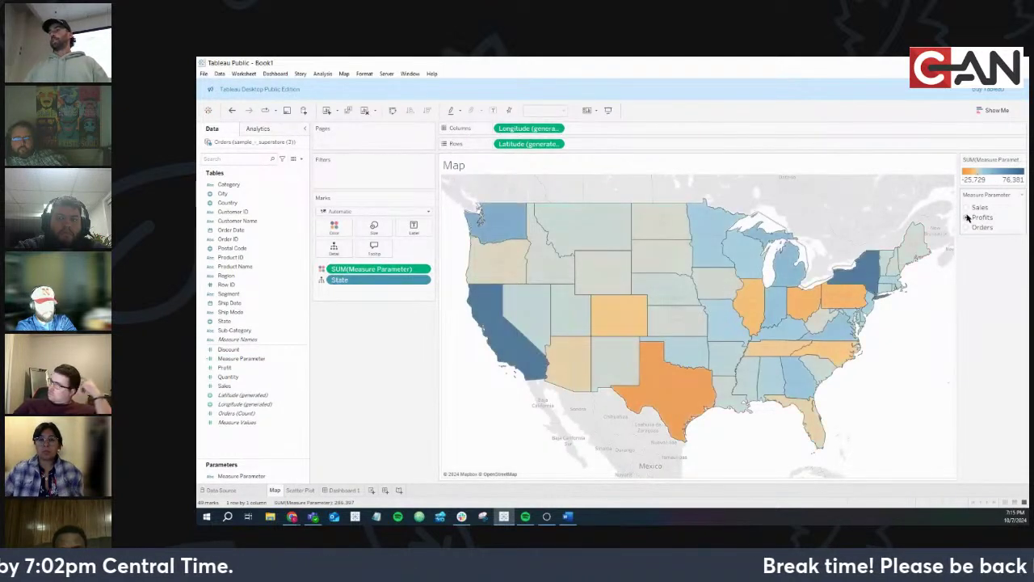
left_click(966, 208)
left_click(966, 217)
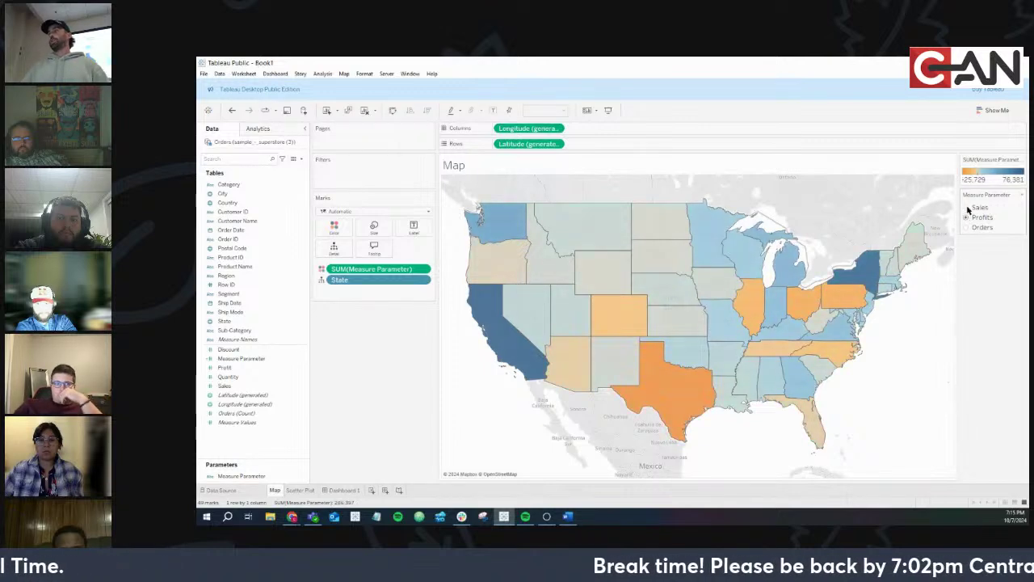
left_click(966, 207)
left_click(967, 216)
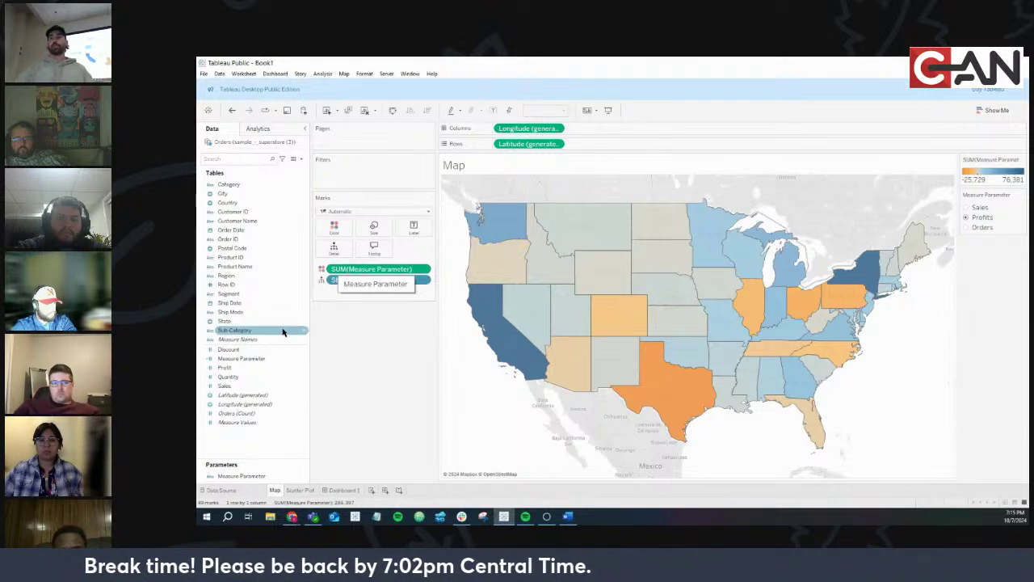
right_click(303, 361)
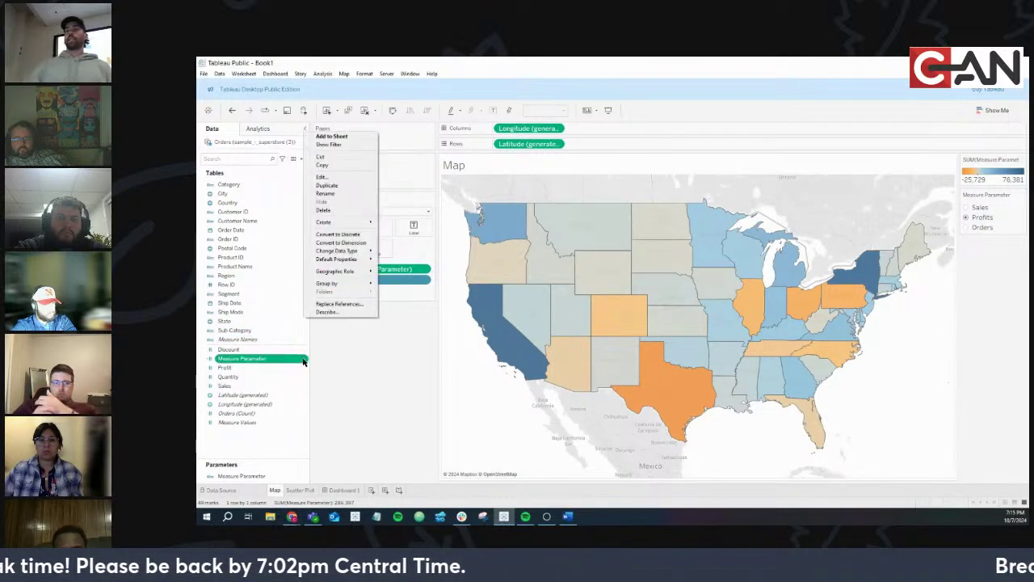
Wrap the Sales and Profit fields in SUM() in the Measure Parameter calculation
left_click(329, 176)
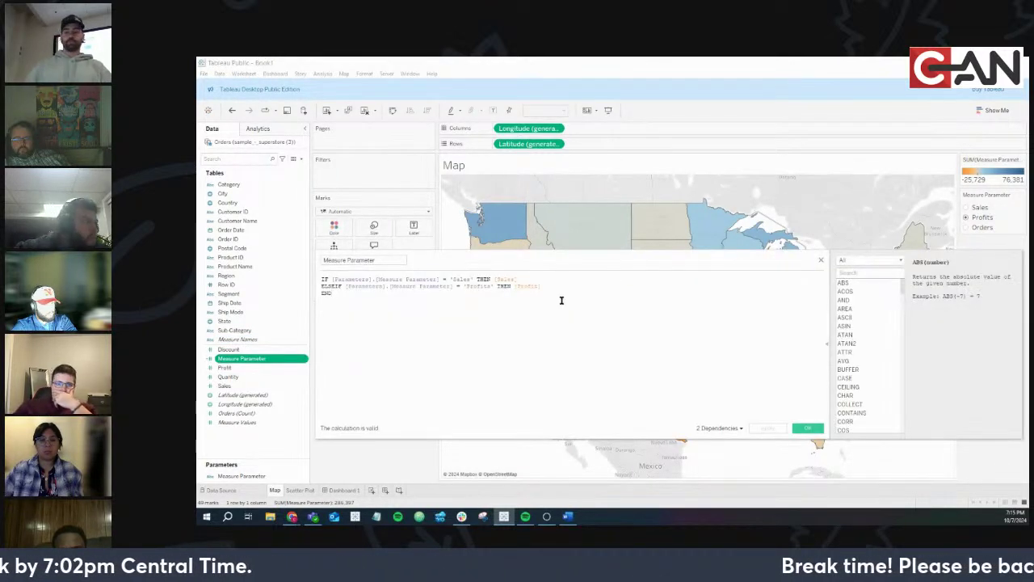
scroll(561, 300, "up", 2, "ctrl")
scroll(562, 300, "up", 1, "ctrl")
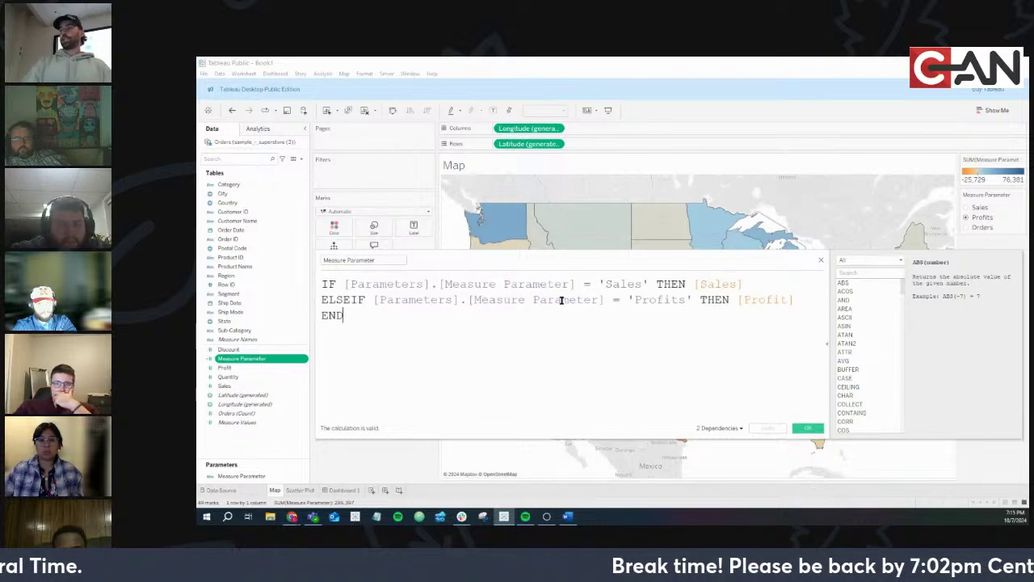
scroll(692, 283, "up", 1, "ctrl")
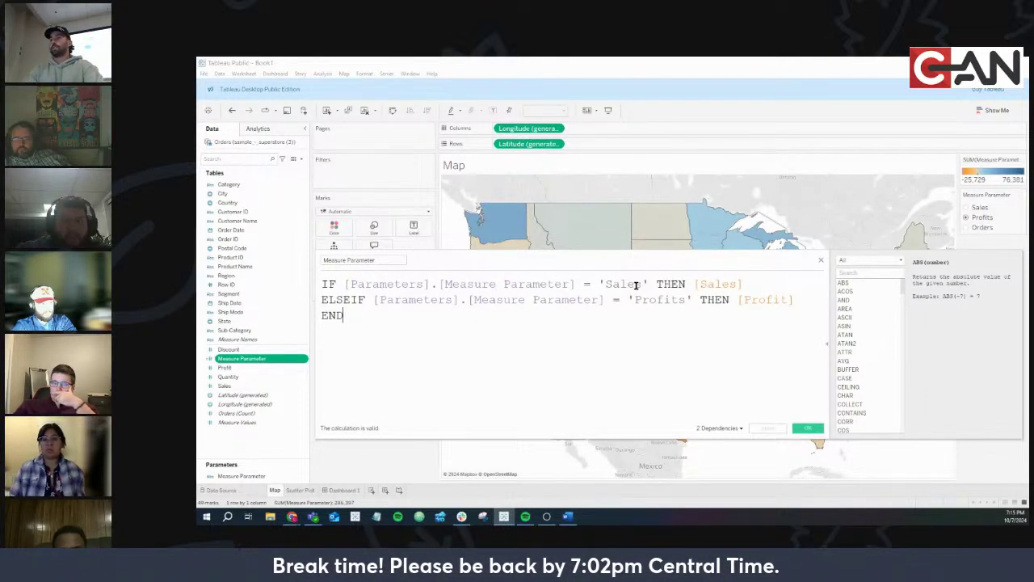
left_click(693, 284)
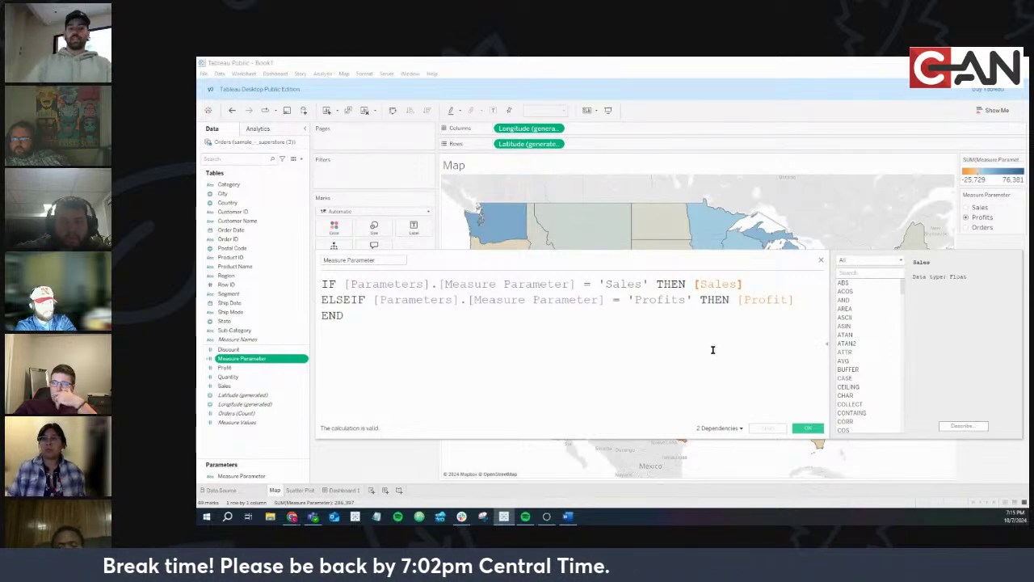
type("SUM(")
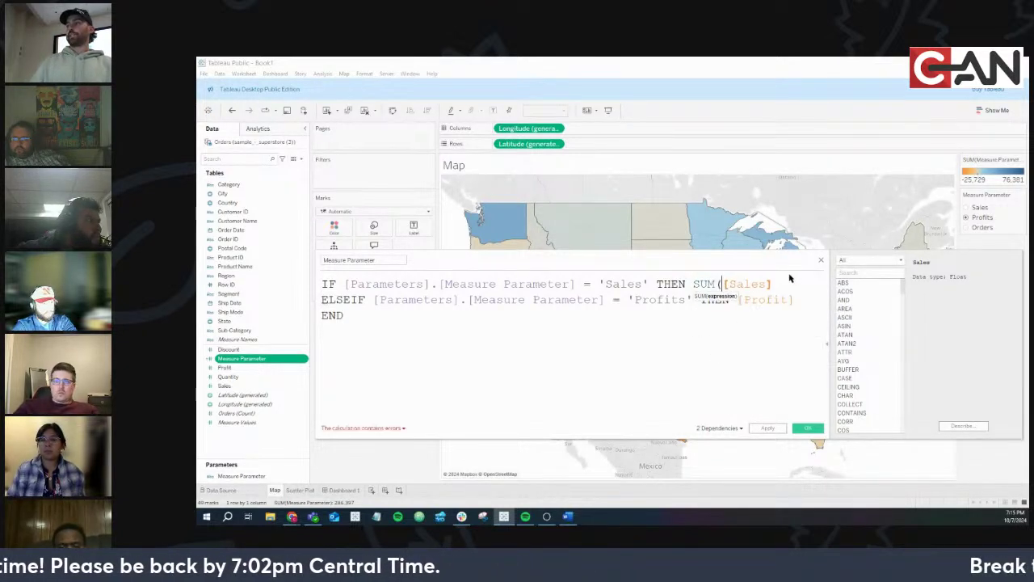
left_click(788, 284)
type(")")
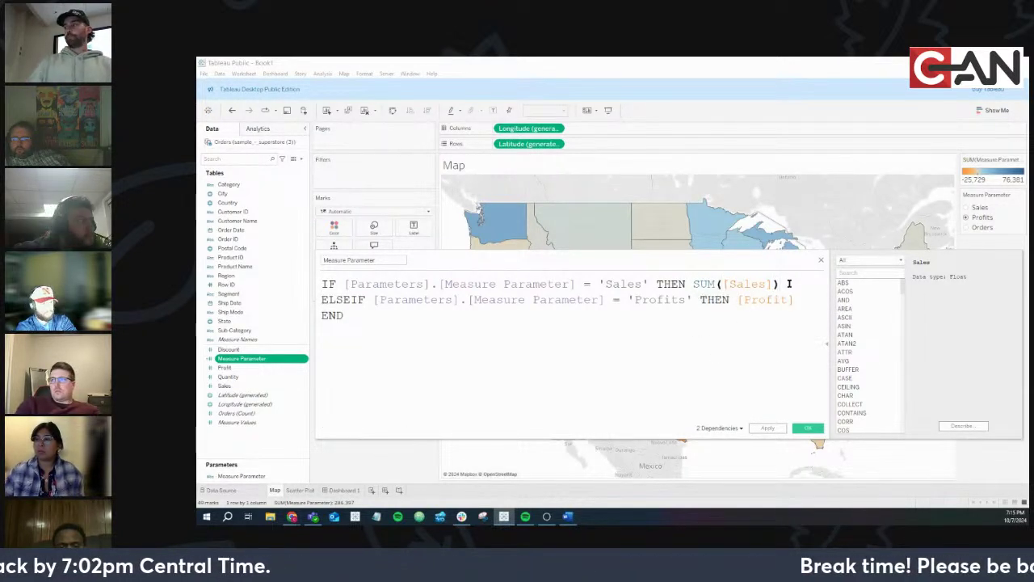
left_click(683, 343)
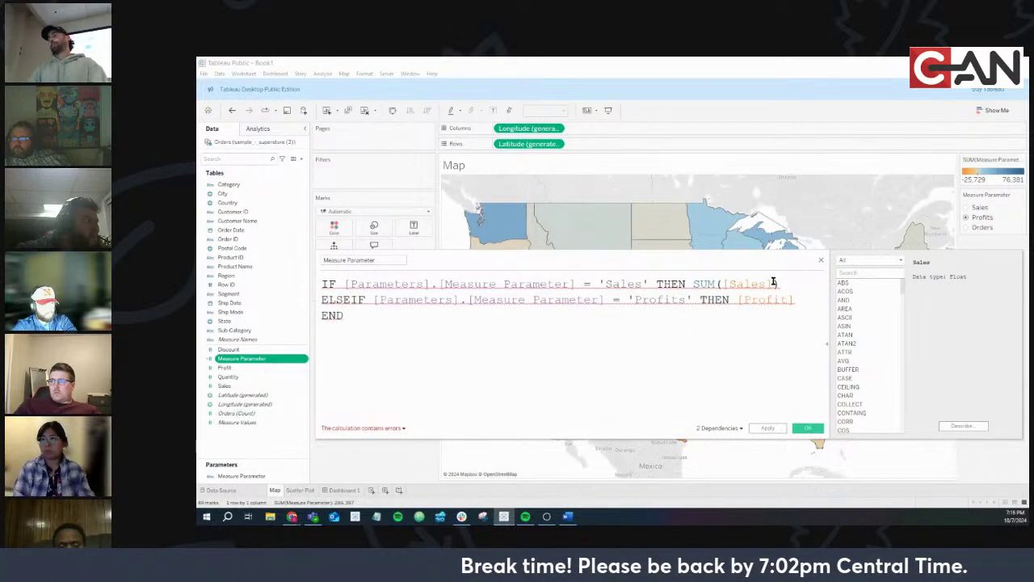
left_click(737, 299)
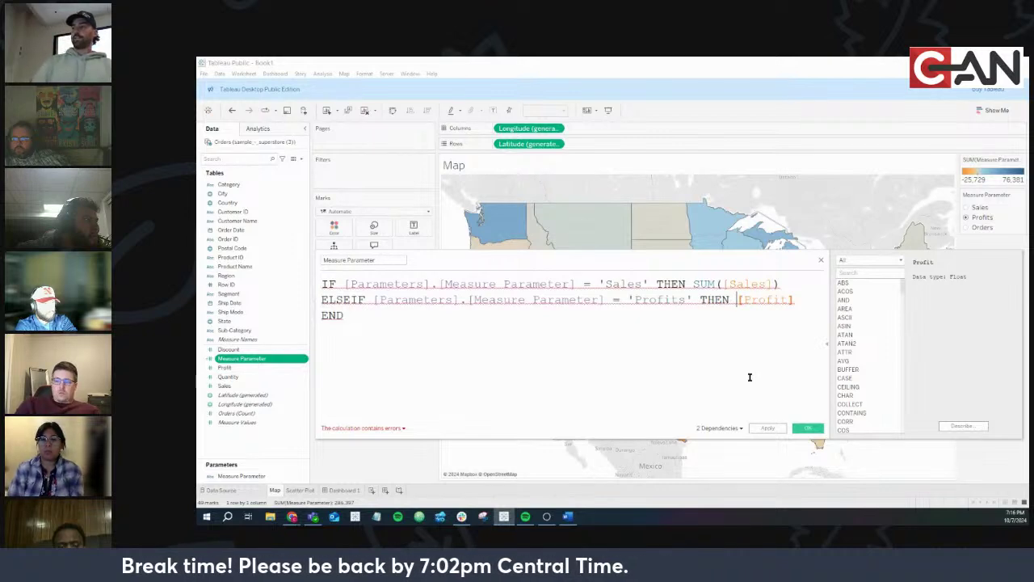
type("SUM(")
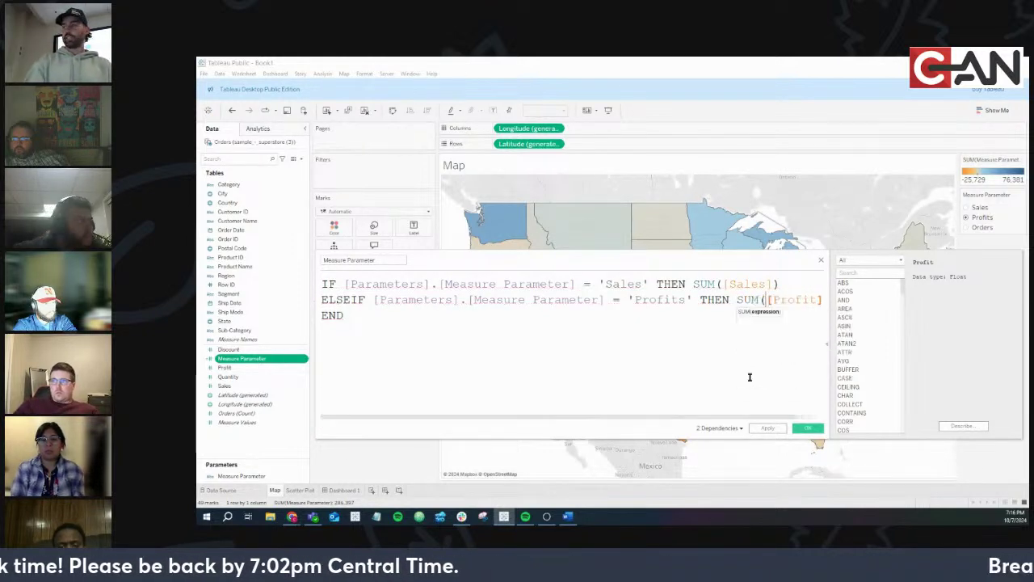
left_click(824, 301)
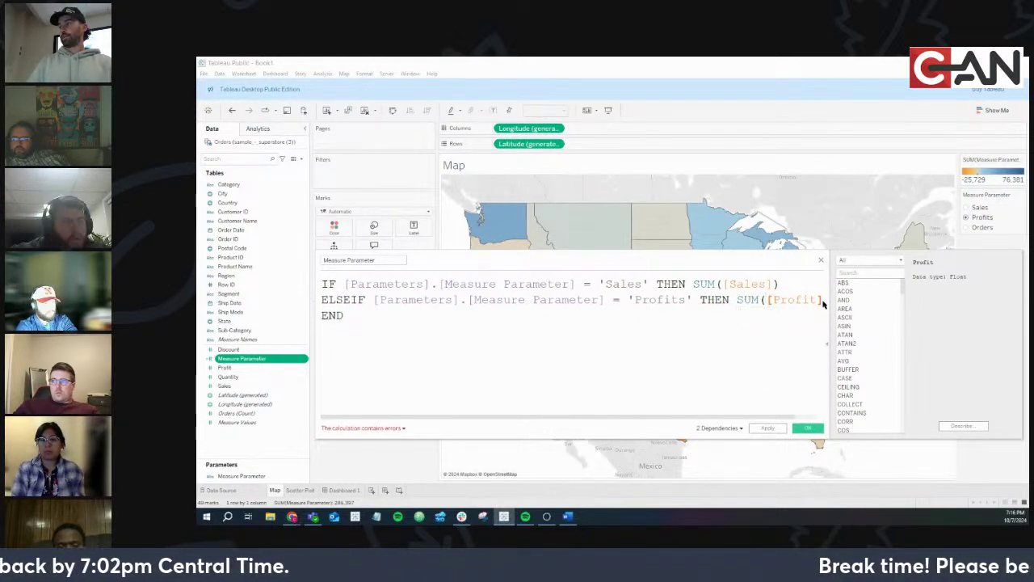
type("]")
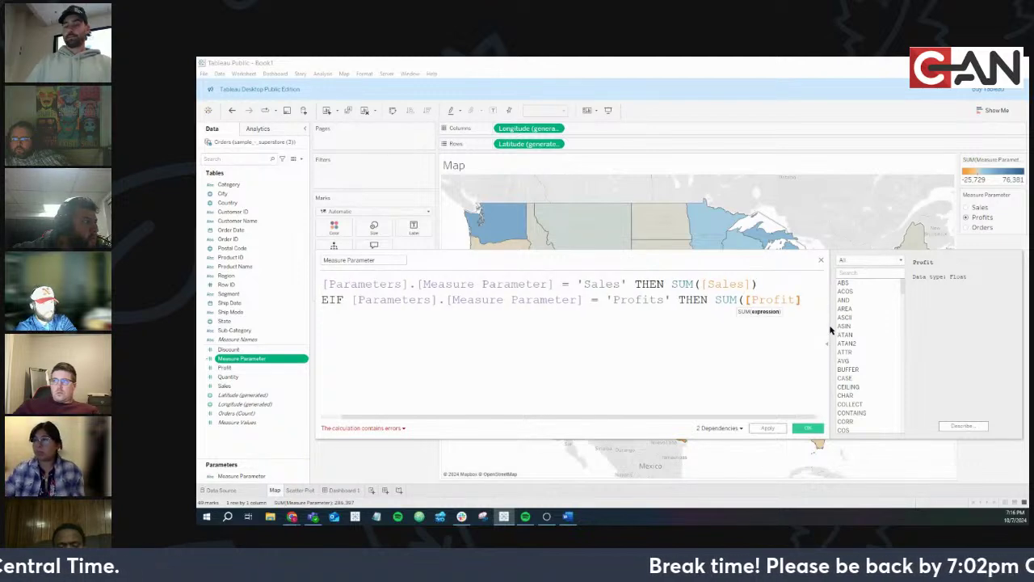
type(")")
Add an ELSEIF [Measure Parameter] = 'Orders' THEN COUNT([Orders]) branch
key("Return")
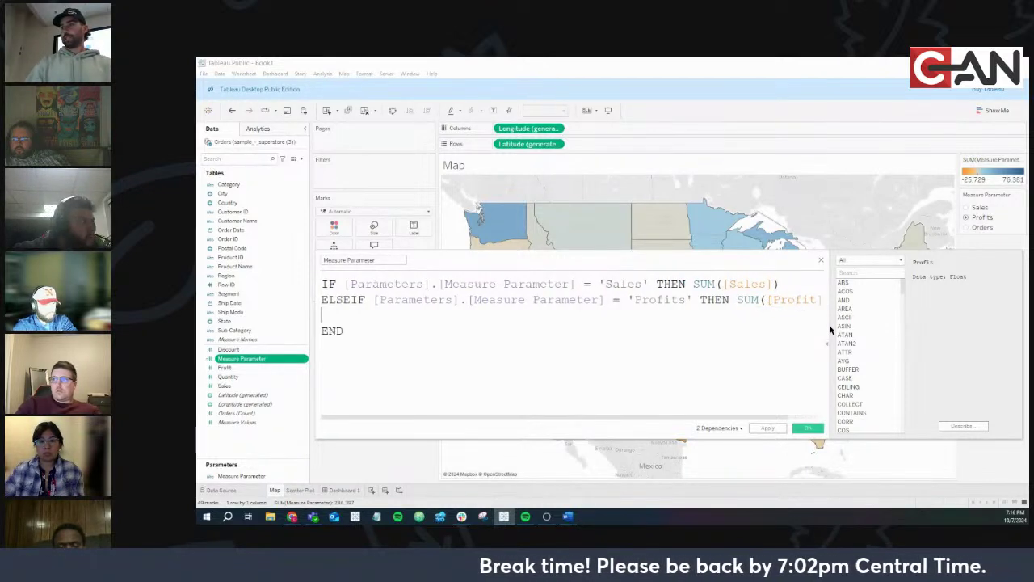
type("ELSE")
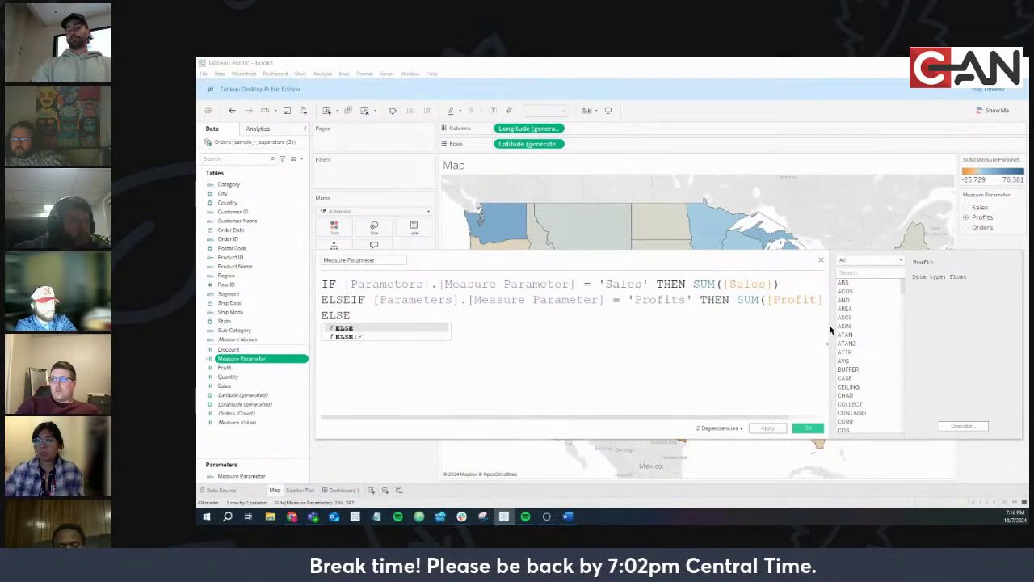
type("IF")
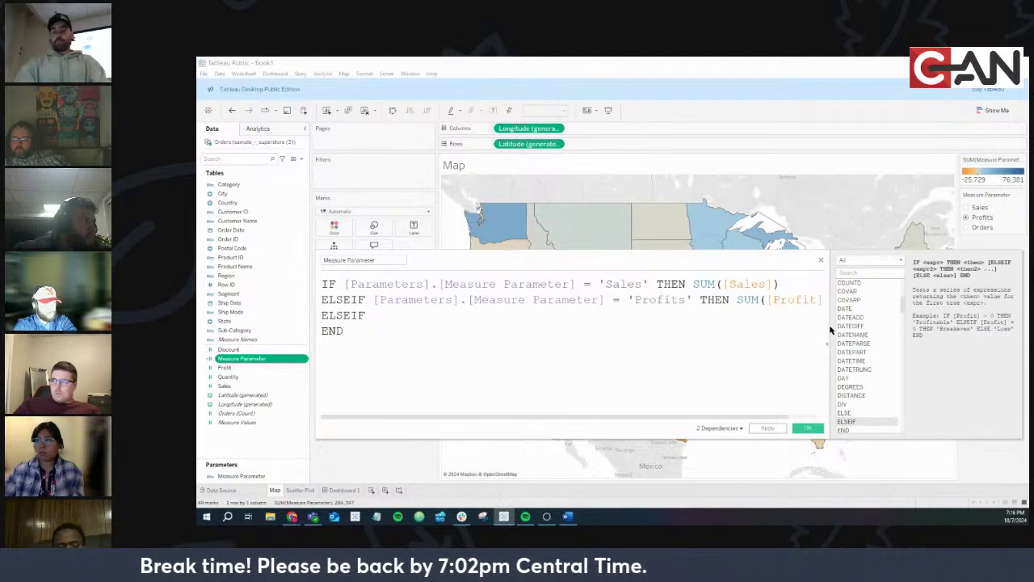
type(" mea")
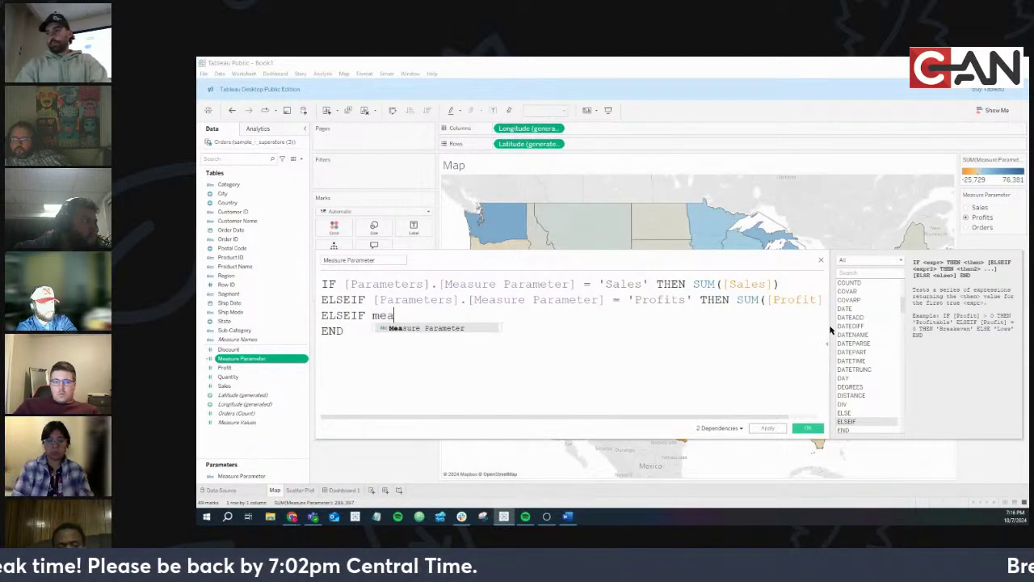
key("Return")
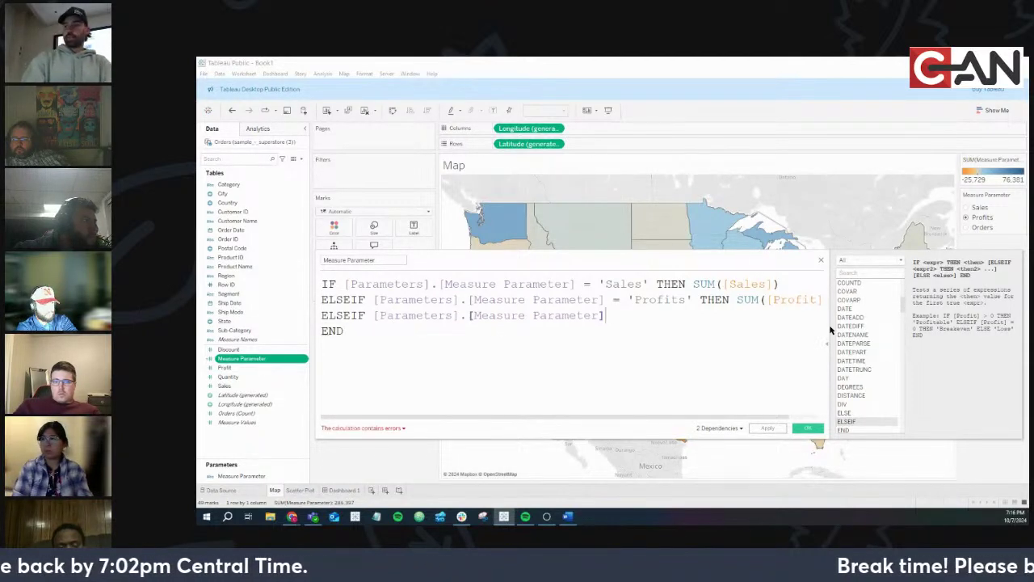
type("= 'O")
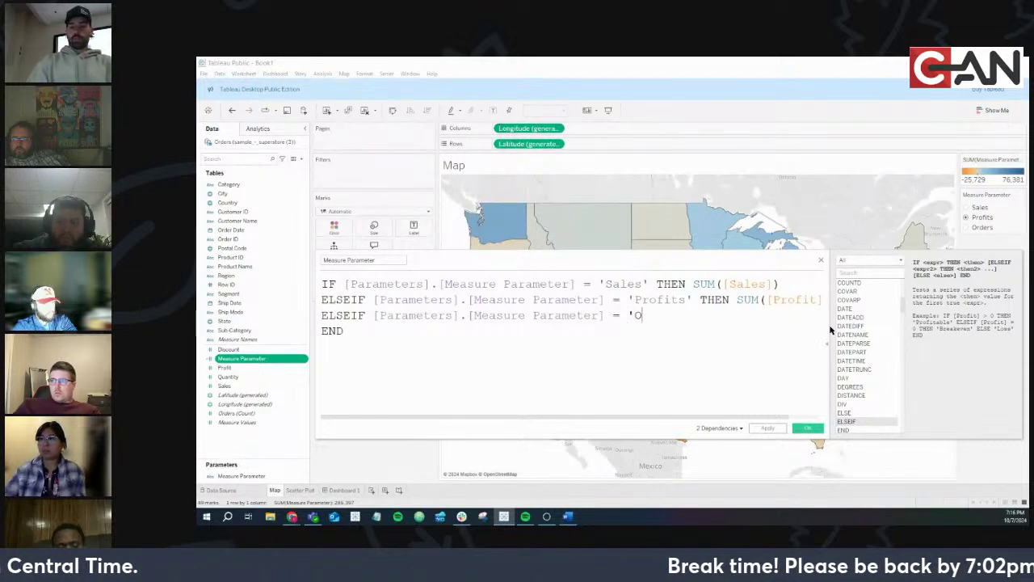
type("rders")
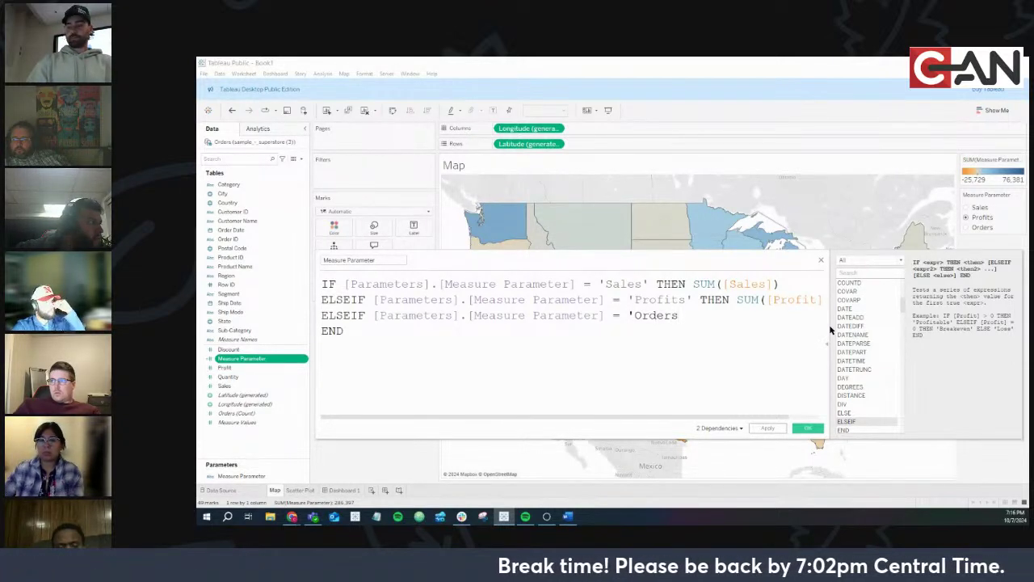
type("' THEN")
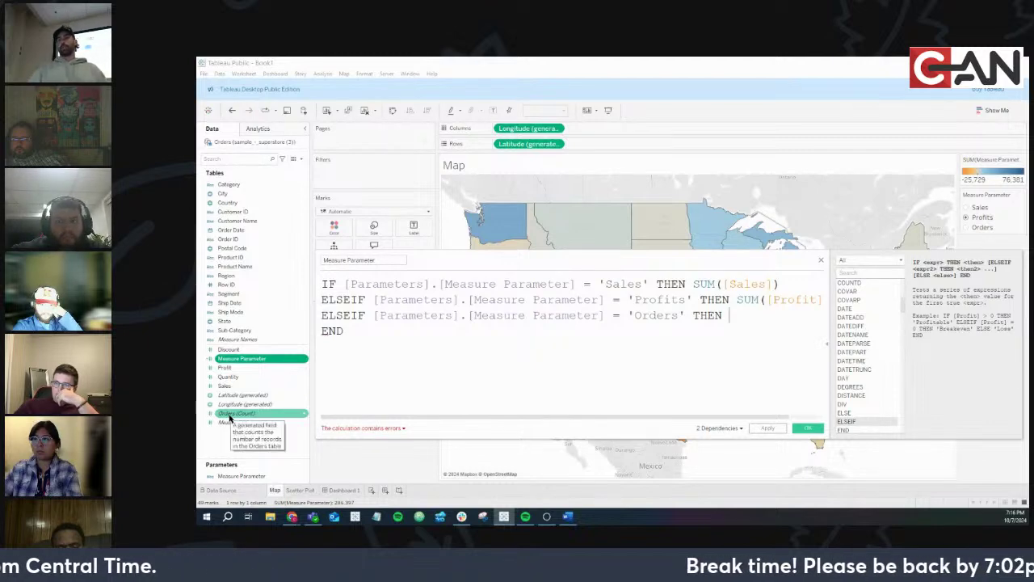
left_click_drag(231, 417, 731, 339)
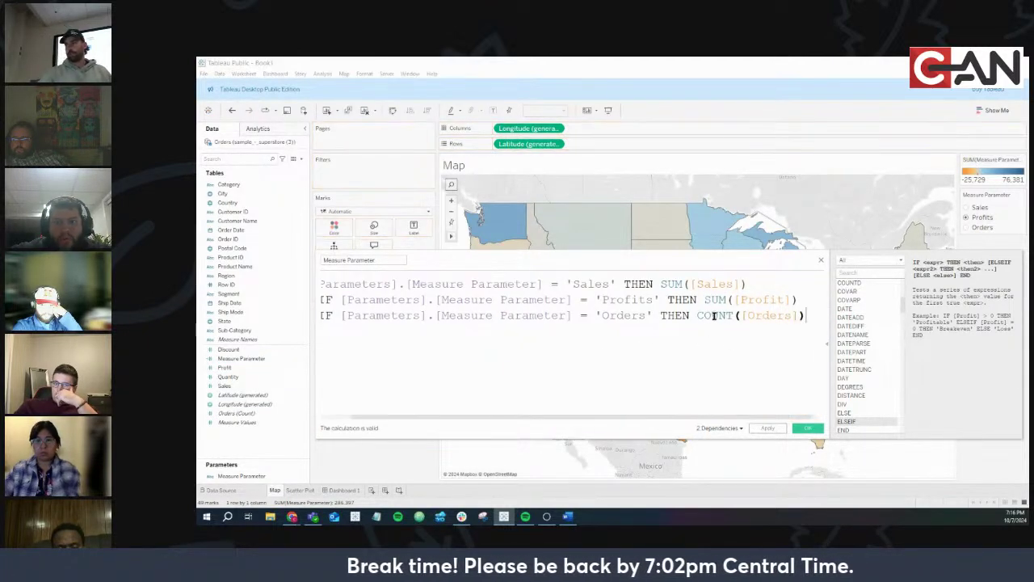
left_click_drag(810, 316, 699, 318)
key("BackSpace")
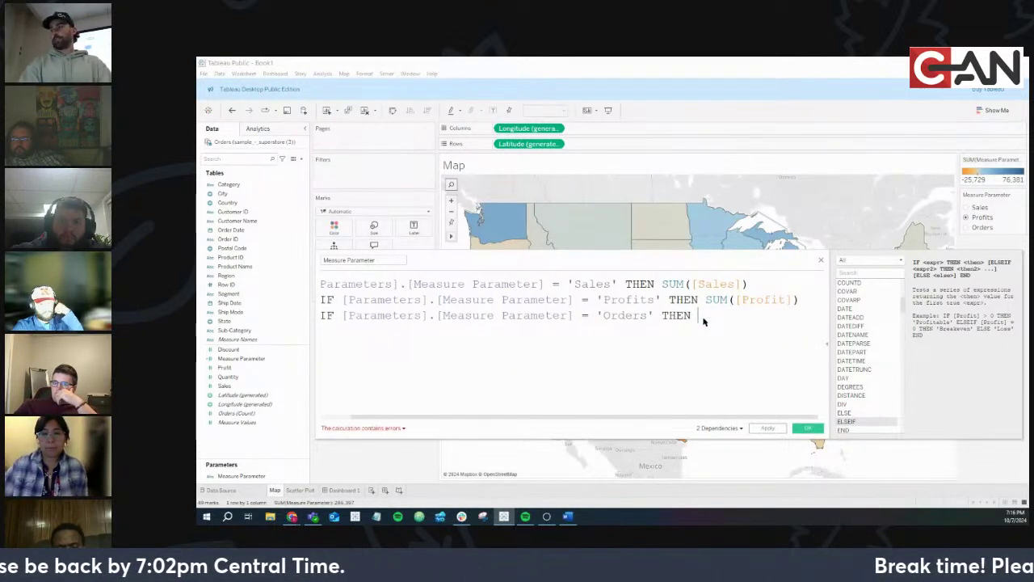
type("count")
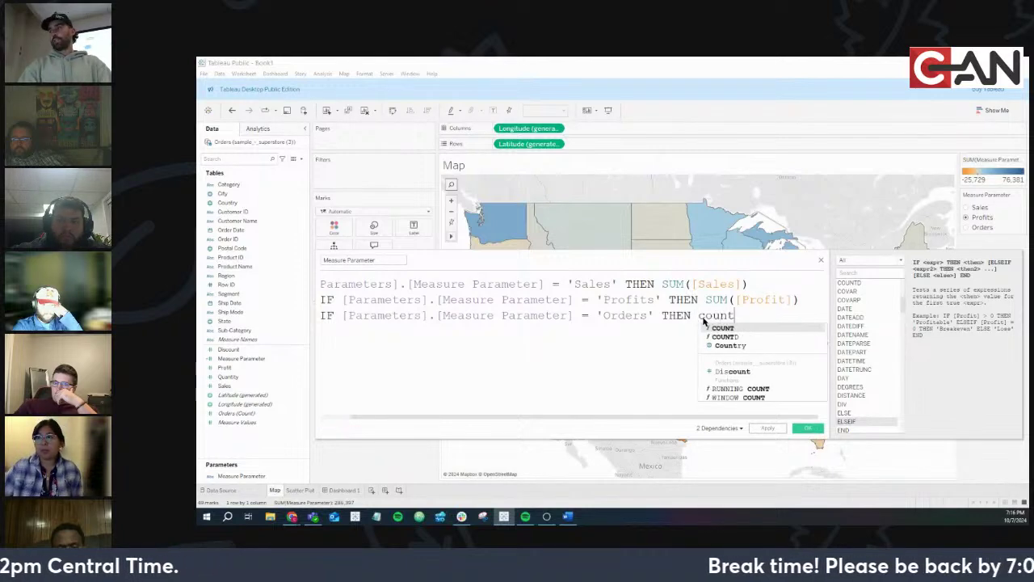
key("Return")
type("or")
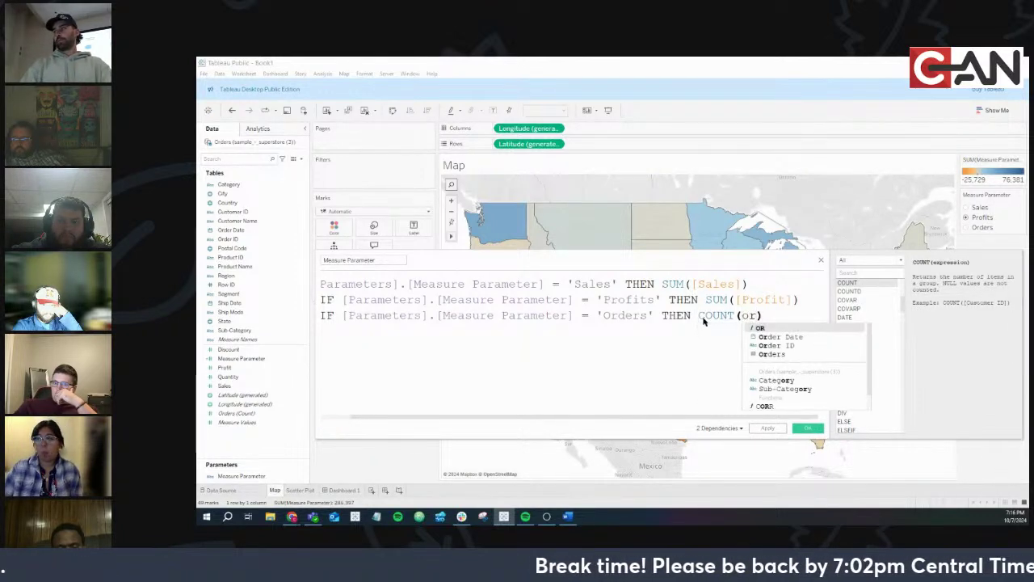
key("Down")
key("Down")
key("Down")
key("Return")
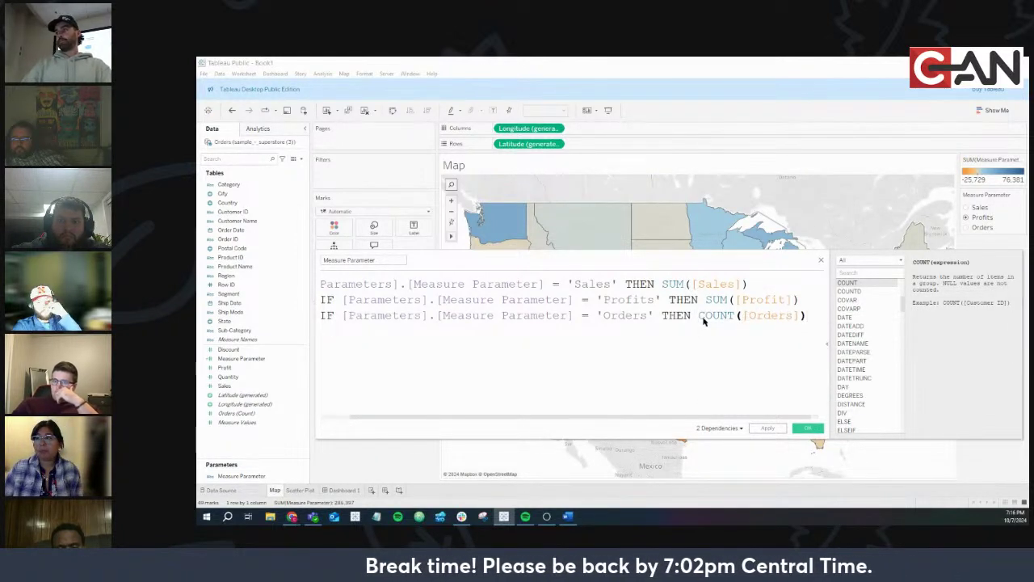
Widen the calculation editor to show the full formula and apply it
left_click_drag(646, 418, 576, 418)
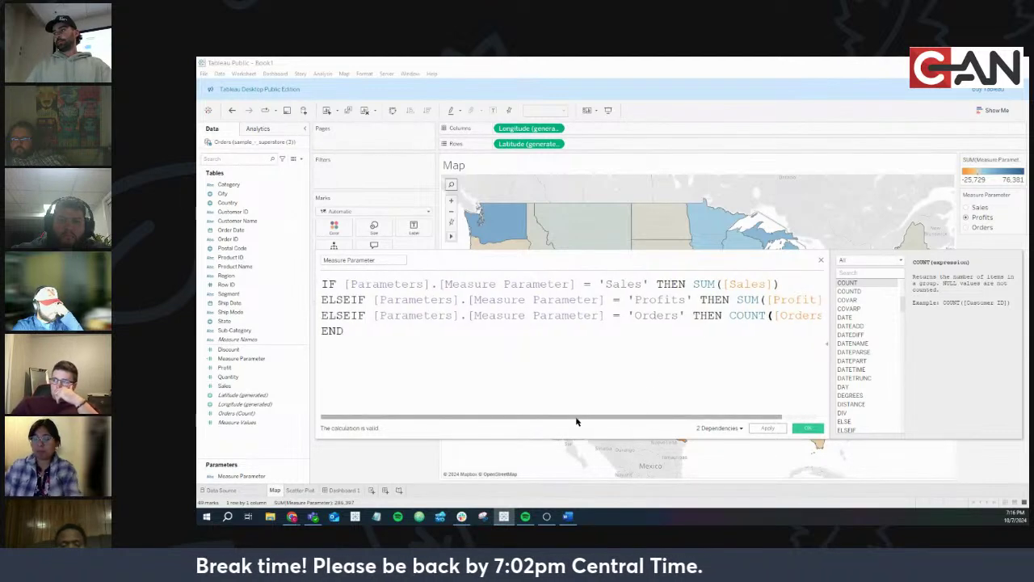
left_click(827, 345)
left_click_drag(835, 438, 913, 448)
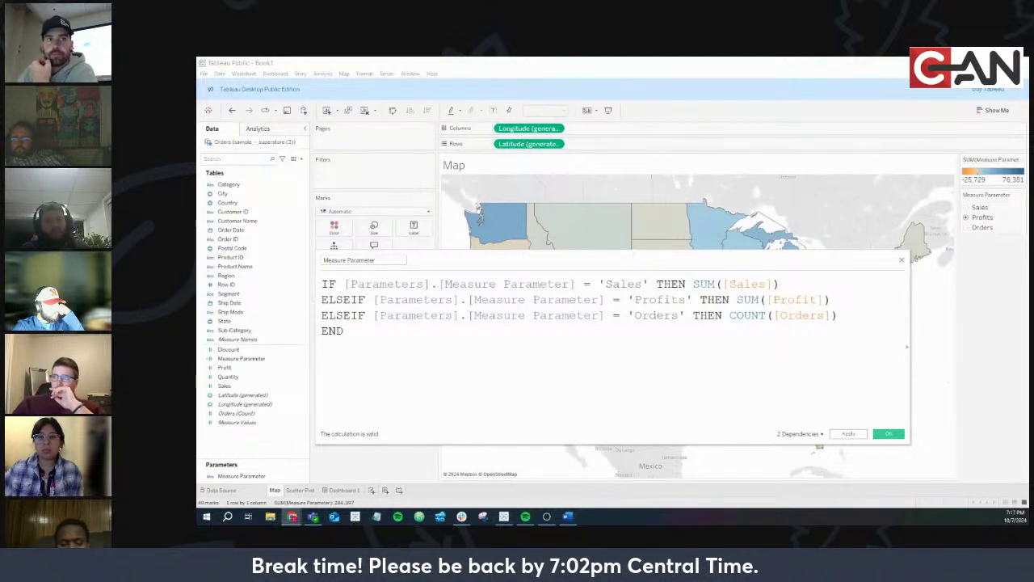
left_click(887, 434)
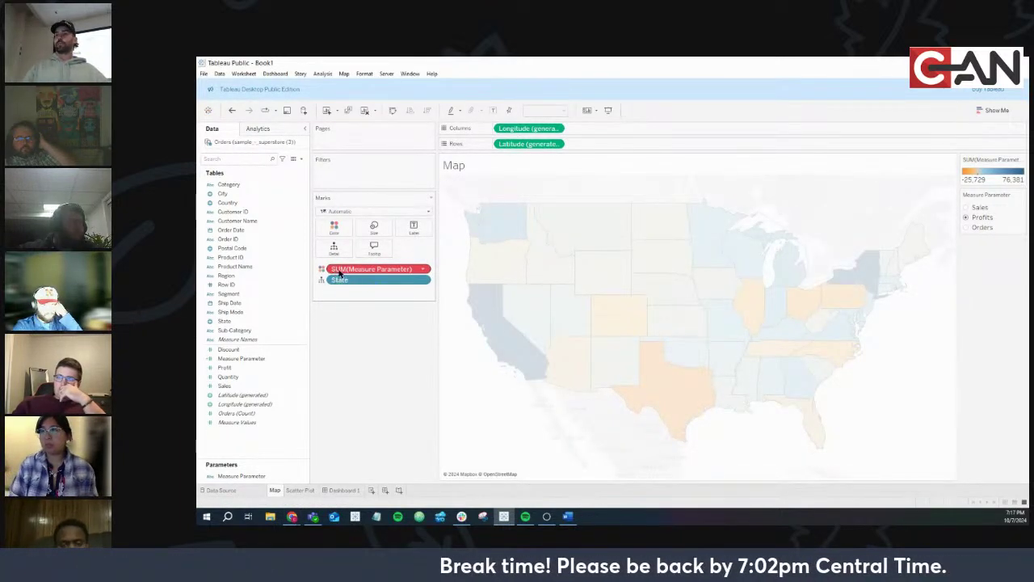
Replace the erroring SUM(Measure Parameter) on Color with AGG(Measure Parameter) from the Data pane
mouse_move(349, 273)
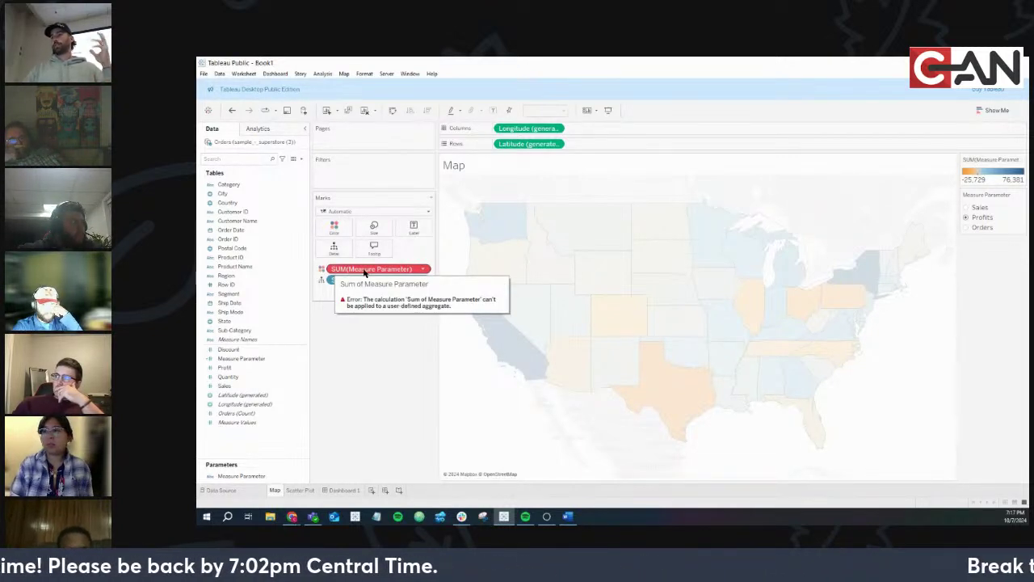
left_click_drag(374, 269, 359, 418)
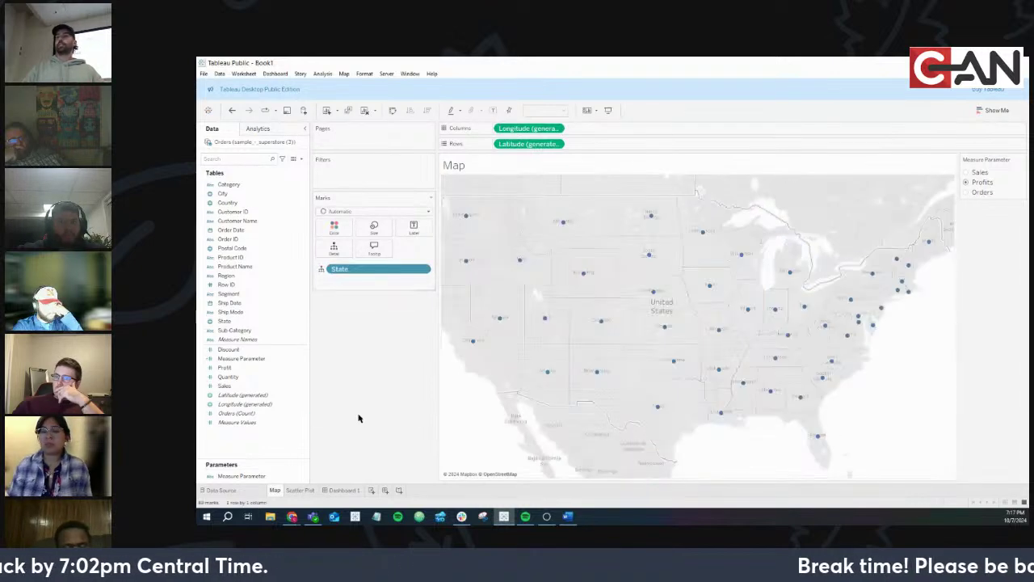
left_click_drag(260, 357, 334, 228)
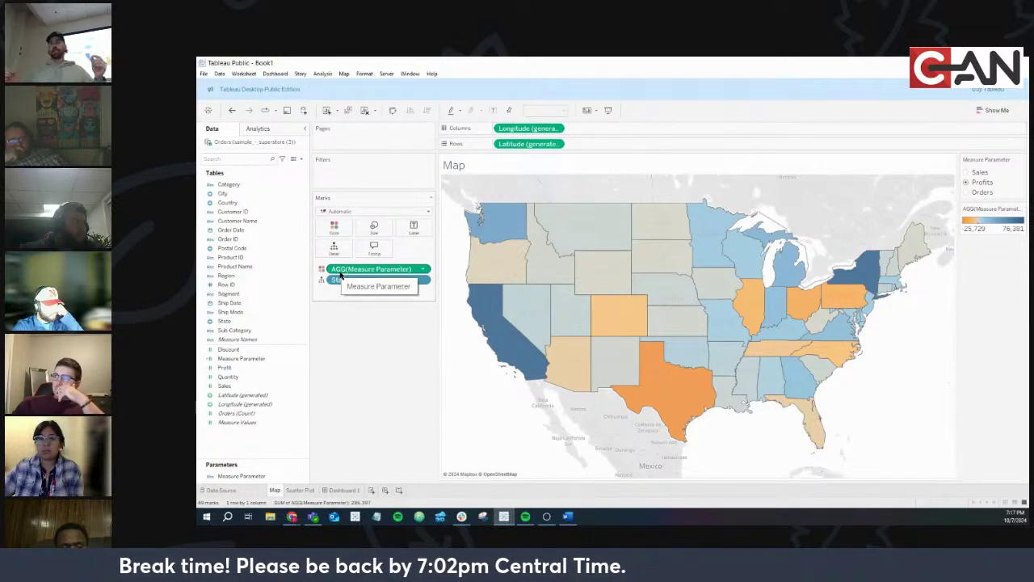
left_click(296, 360)
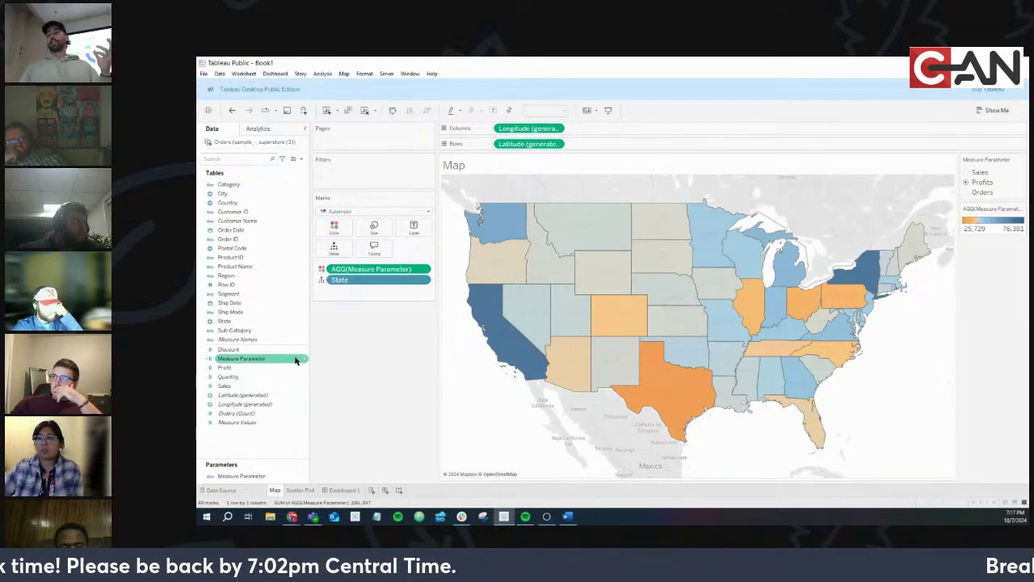
left_click(304, 360)
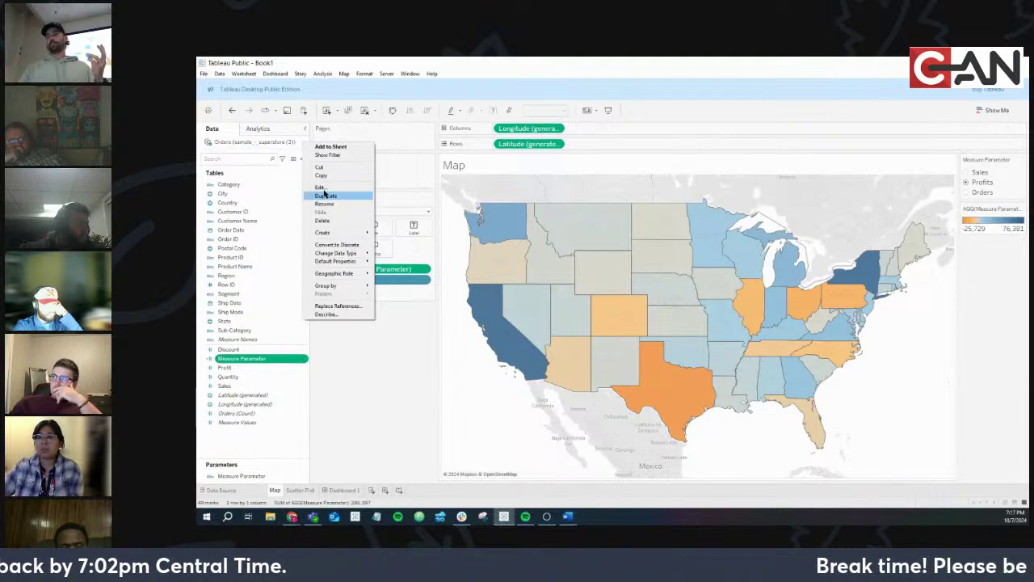
left_click(321, 186)
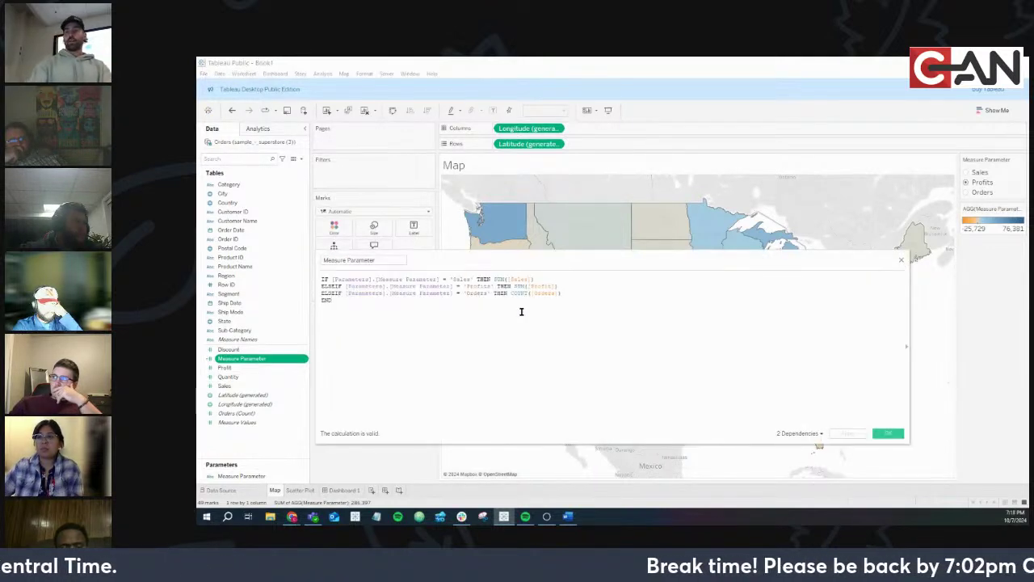
scroll(521, 311, "up", 5)
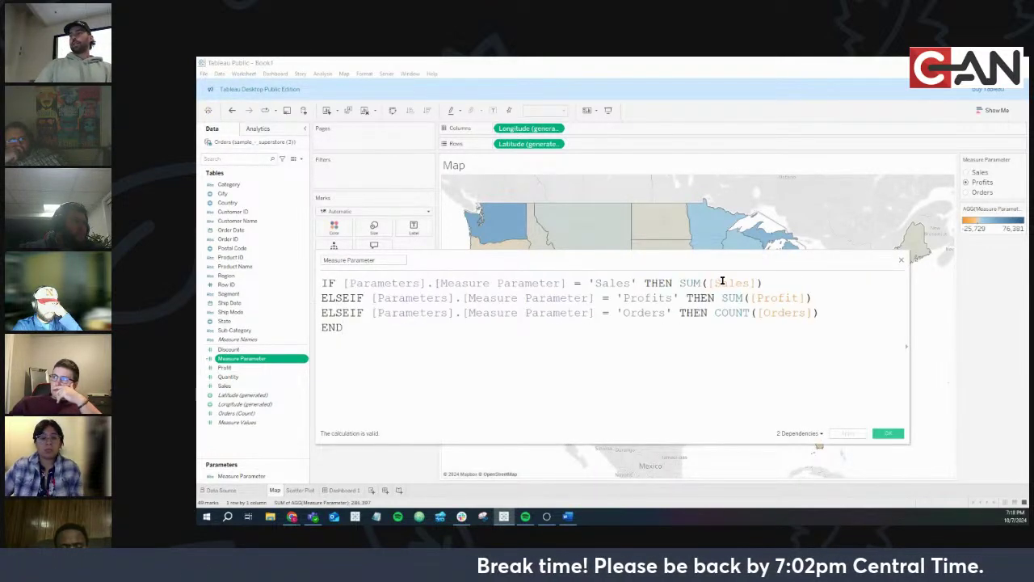
double_click(618, 283)
double_click(657, 298)
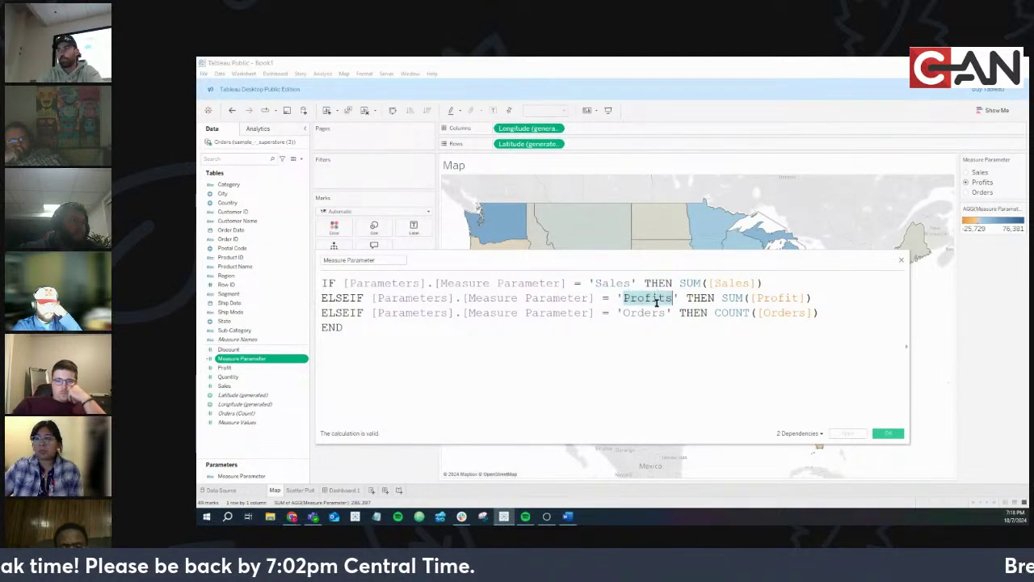
double_click(735, 297)
double_click(640, 313)
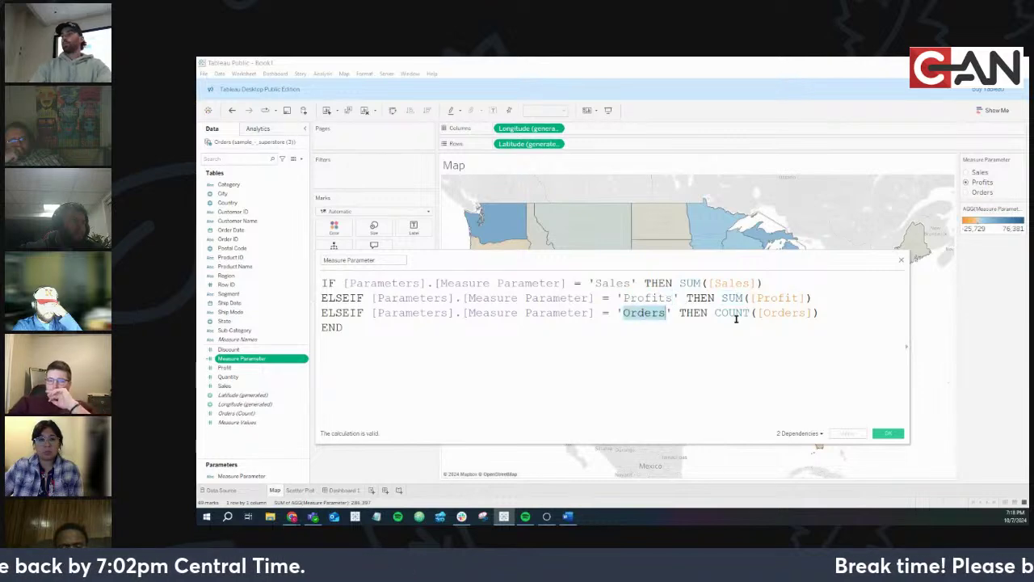
double_click(733, 313)
left_click(887, 435)
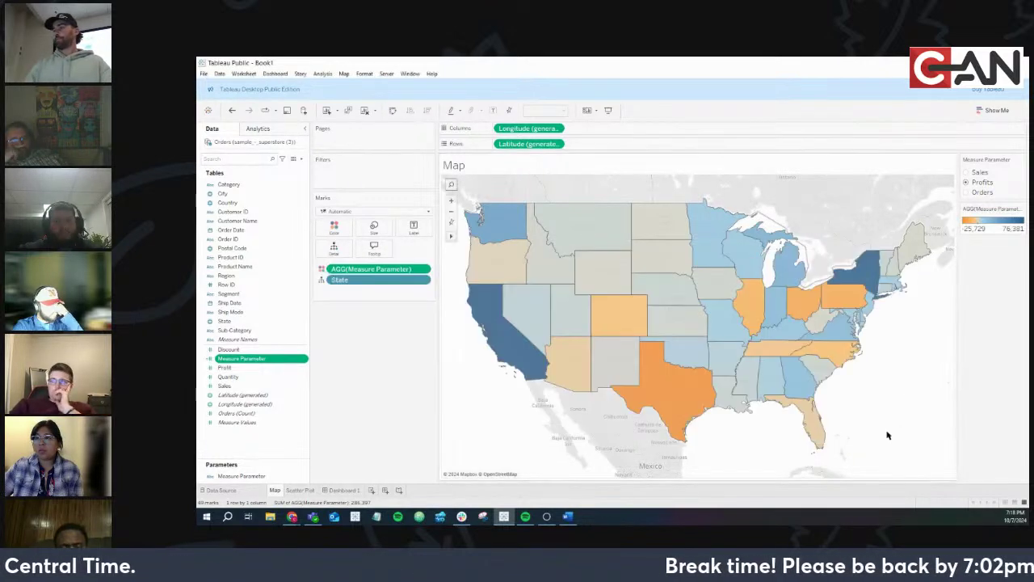
Switch the browser Superstore dashboard's measure to Avg. Discount, then Profit Margin, then return to Tableau
mouse_move(294, 518)
left_click(325, 479)
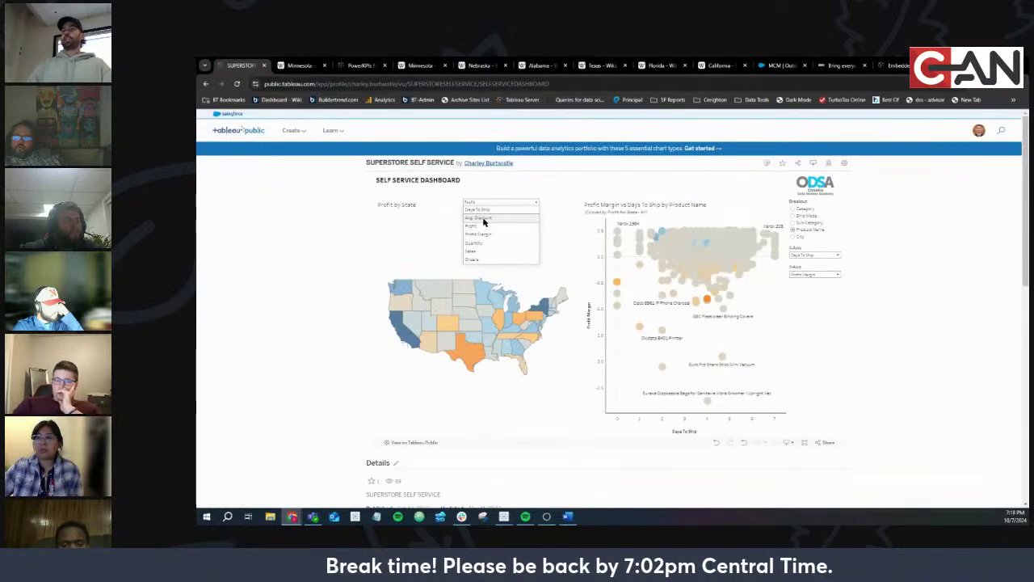
left_click(483, 218)
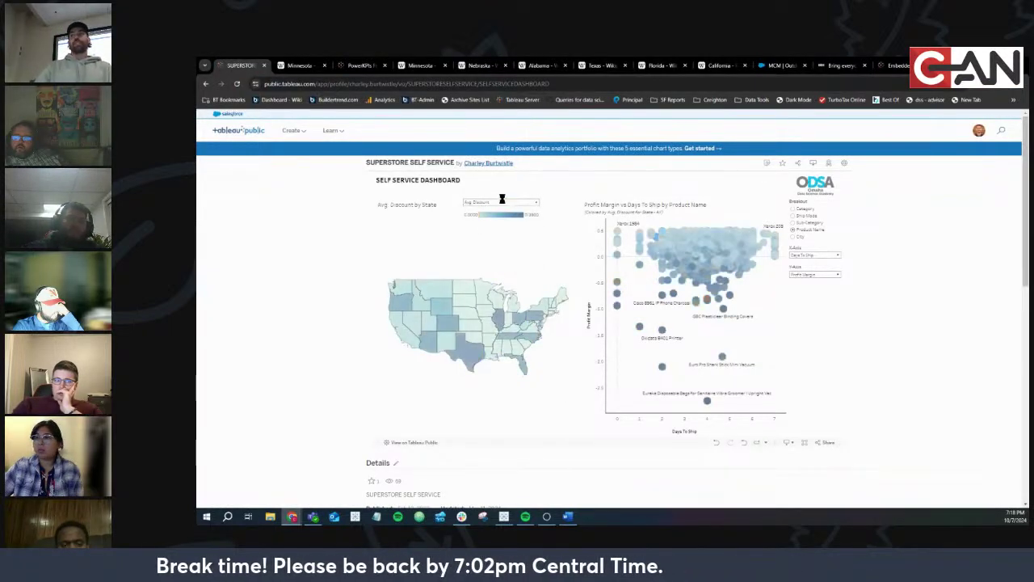
left_click(488, 202)
left_click(491, 235)
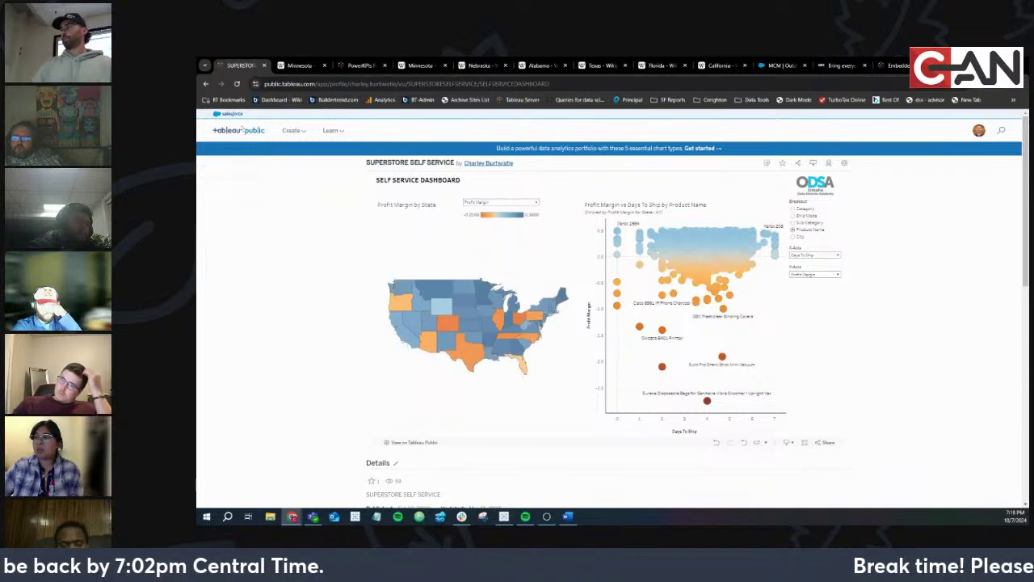
key("alt+Tab")
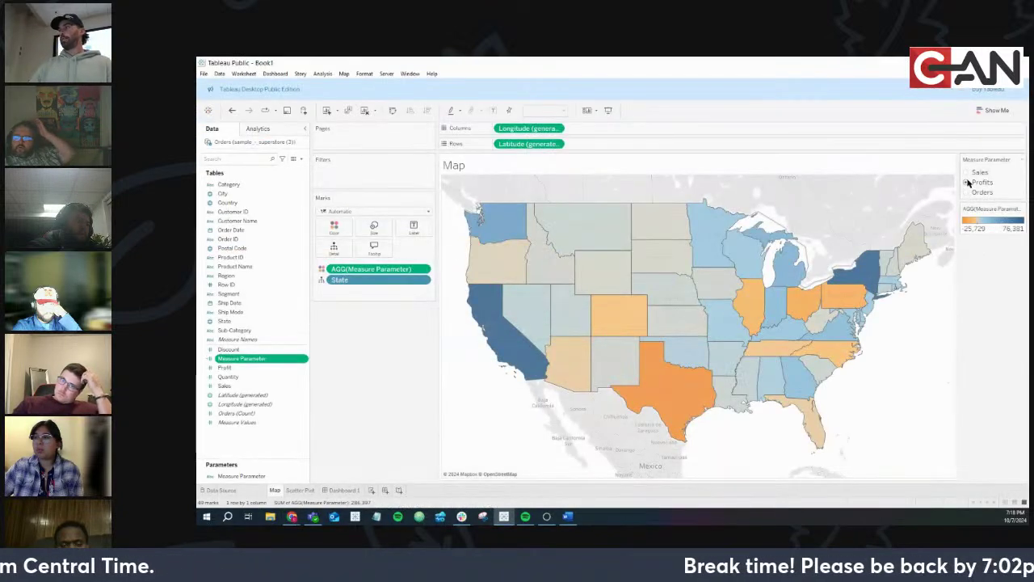
Cycle the Measure Parameter radio buttons through Sales, Profits and Orders twice, ending on Orders
left_click(965, 173)
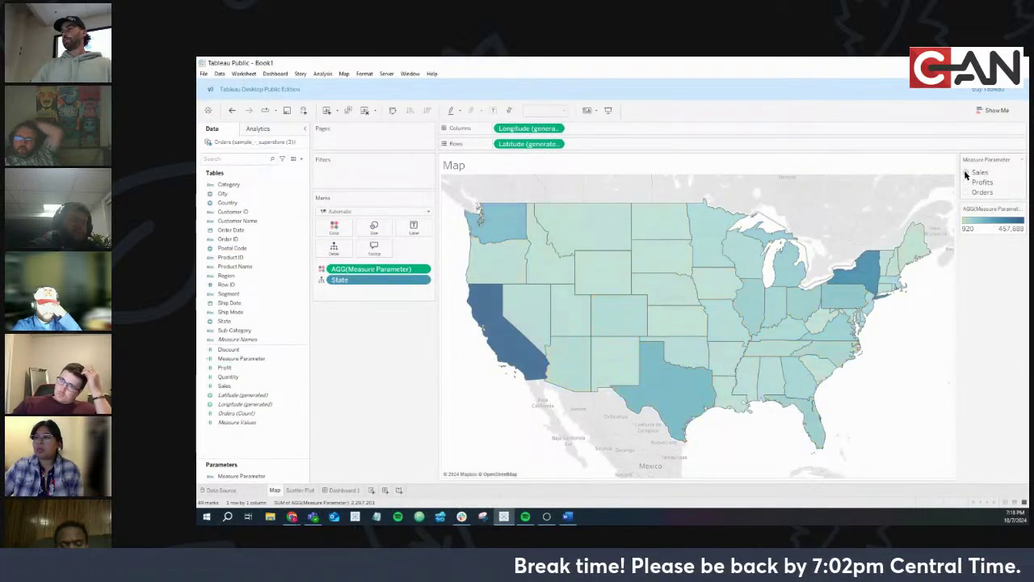
left_click(965, 183)
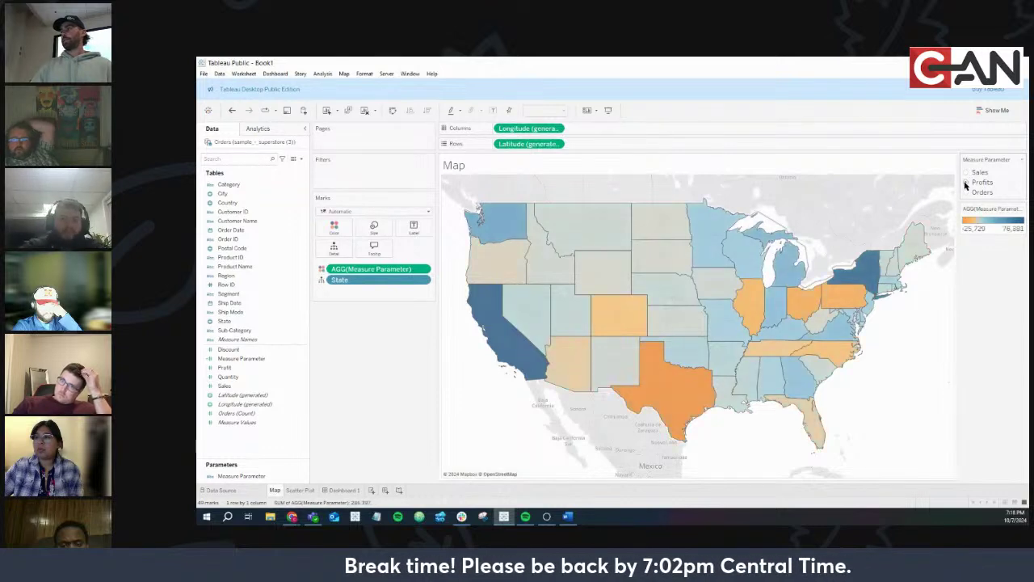
left_click(965, 193)
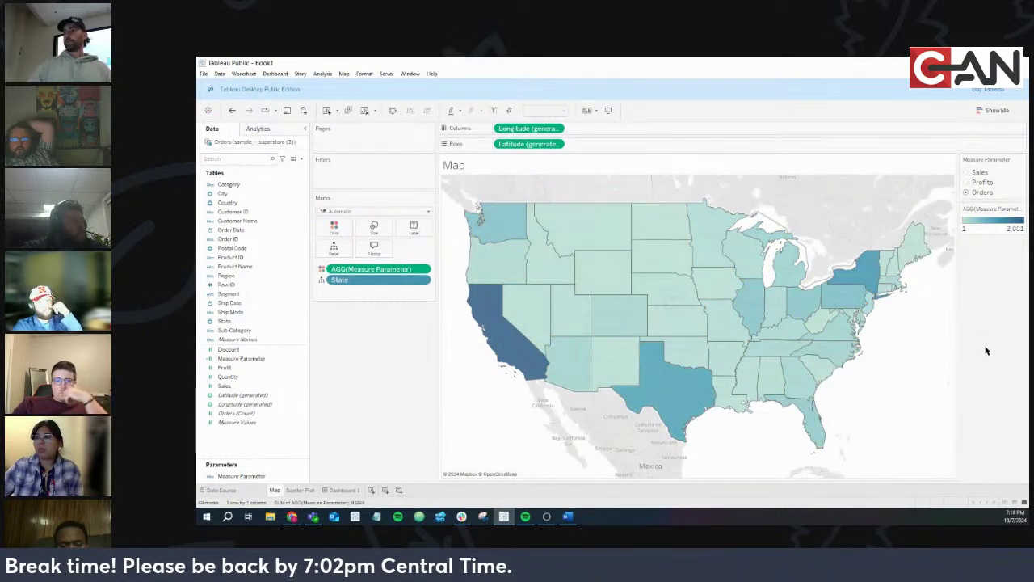
left_click(965, 172)
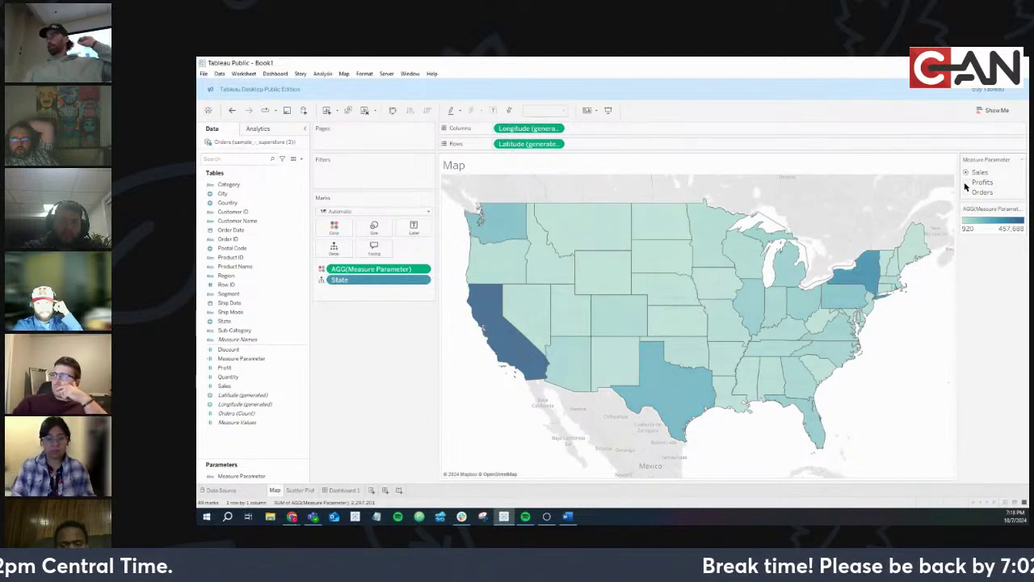
left_click(965, 182)
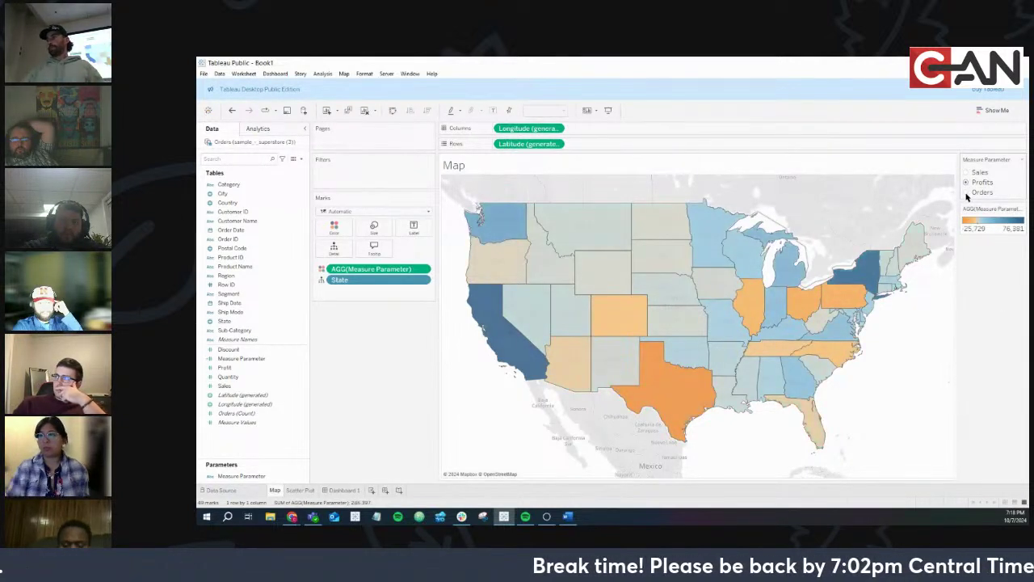
left_click(965, 191)
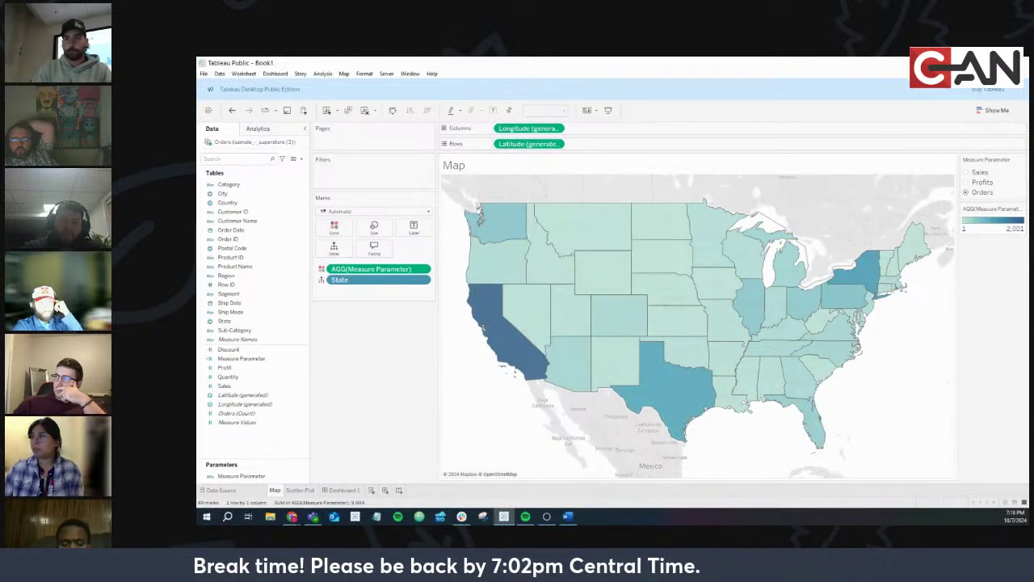
key("alt+Tab")
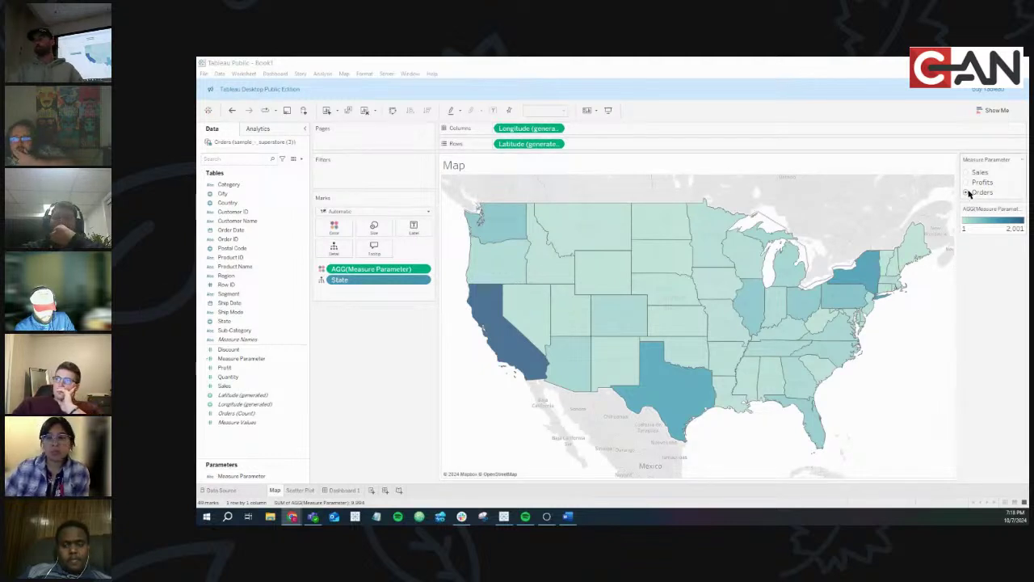
Open the Measure Parameter calculation for editing
right_click(301, 358)
left_click(330, 188)
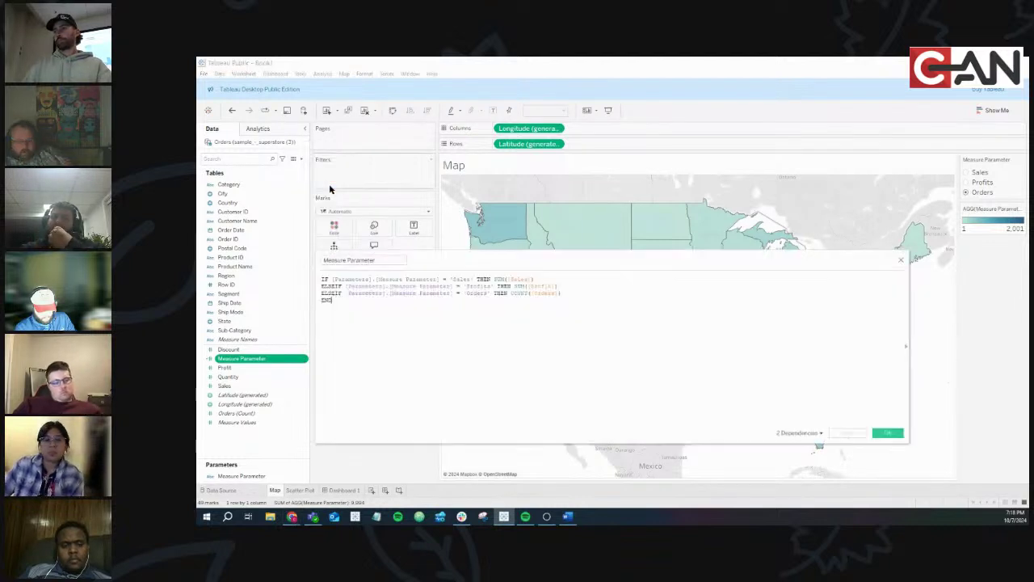
scroll(520, 315, "up", 5)
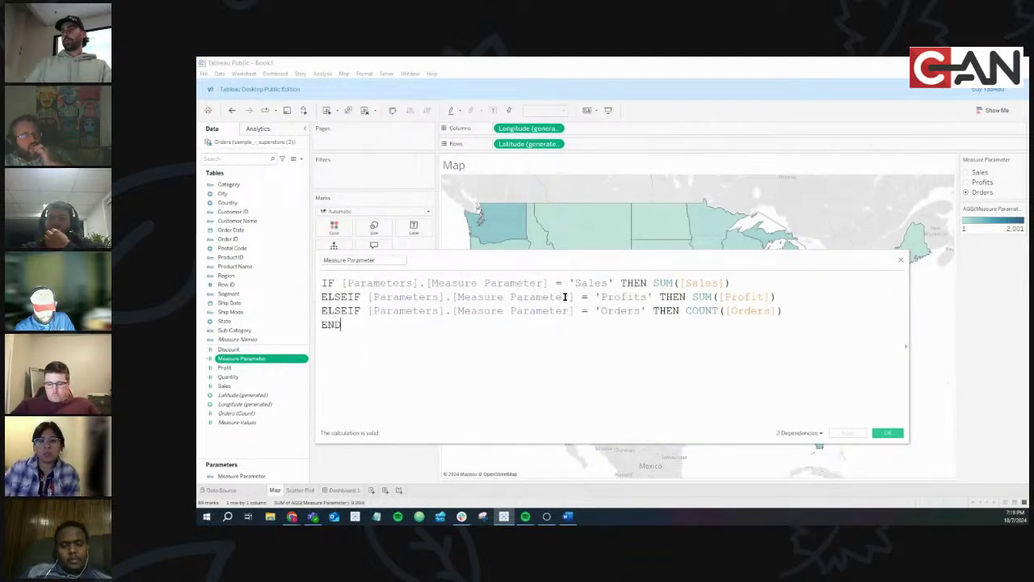
Retype the Profits-line parameter reference to show the aggregate error, then undo it
left_click_drag(572, 297, 370, 297)
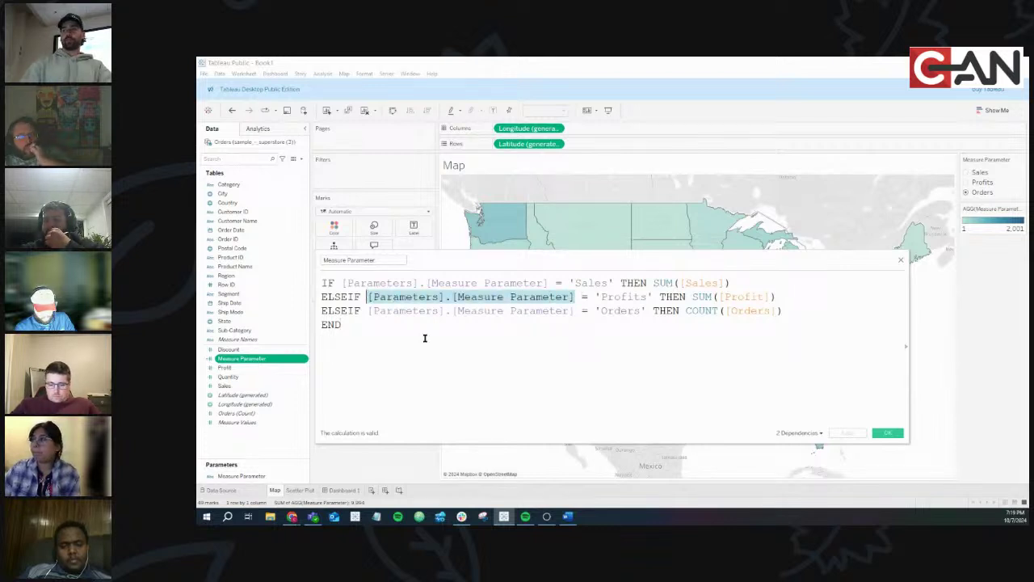
key("BackSpace")
type("me")
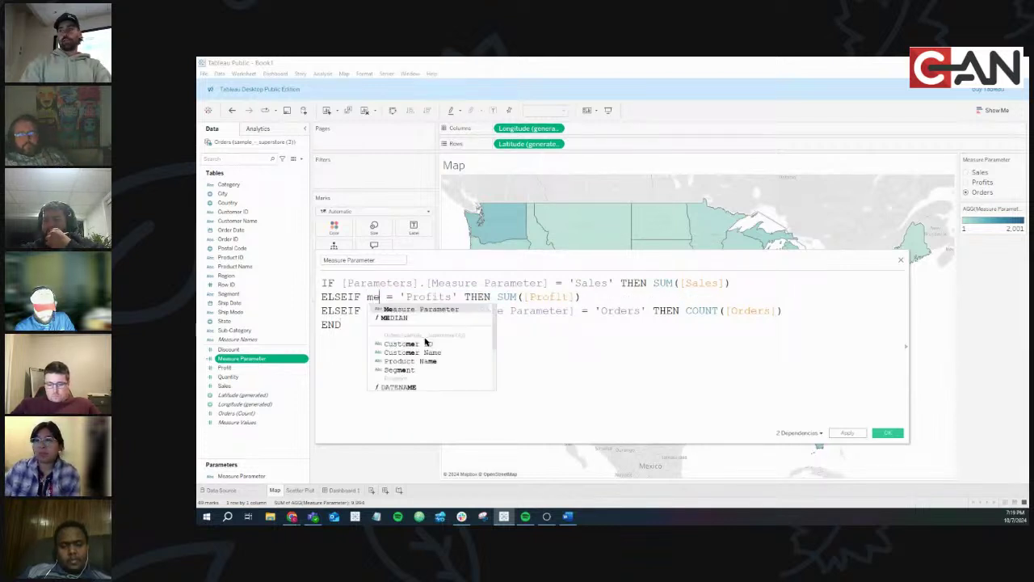
type("a")
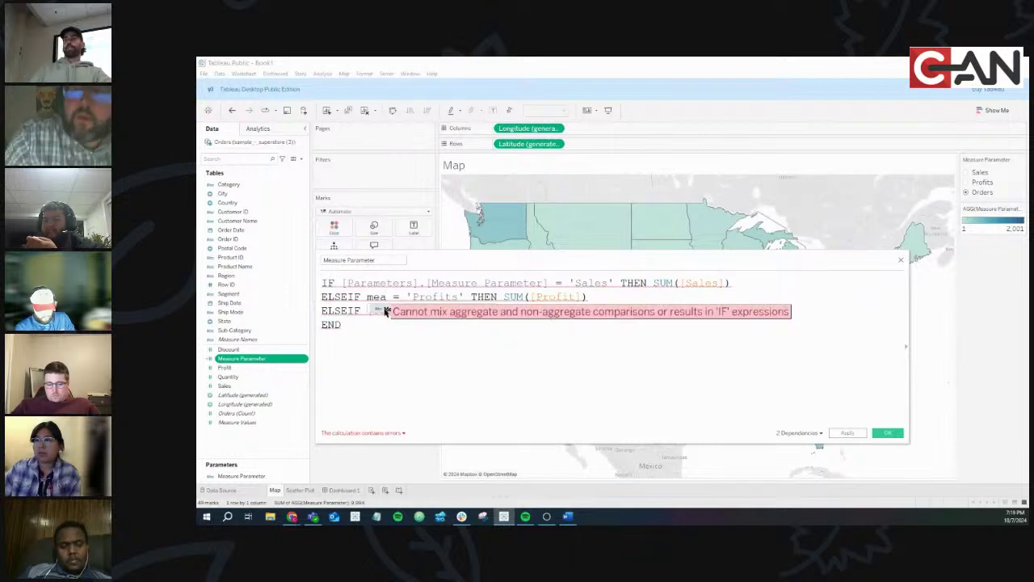
key("ctrl+z")
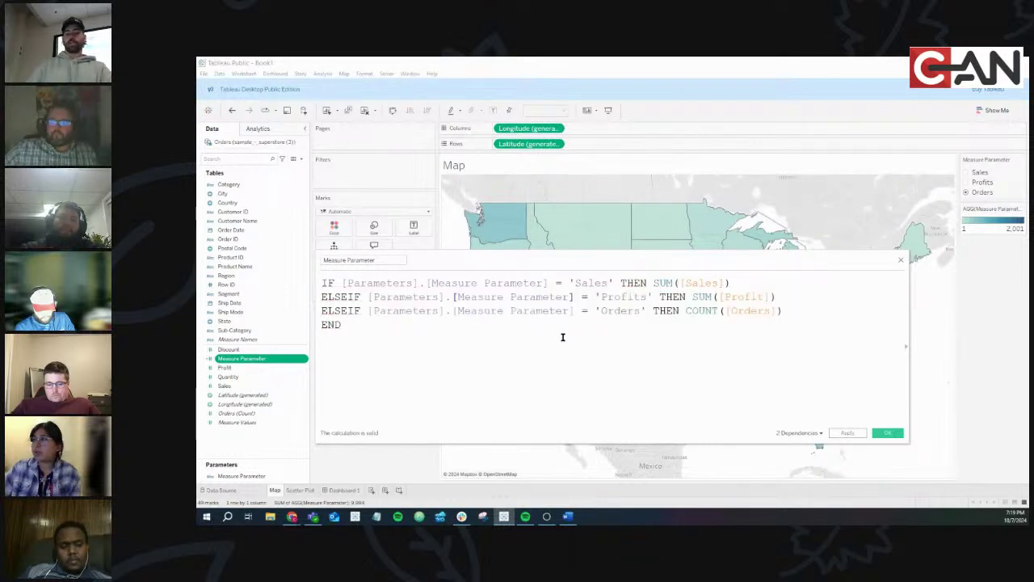
key("ctrl+y")
key("ctrl+z")
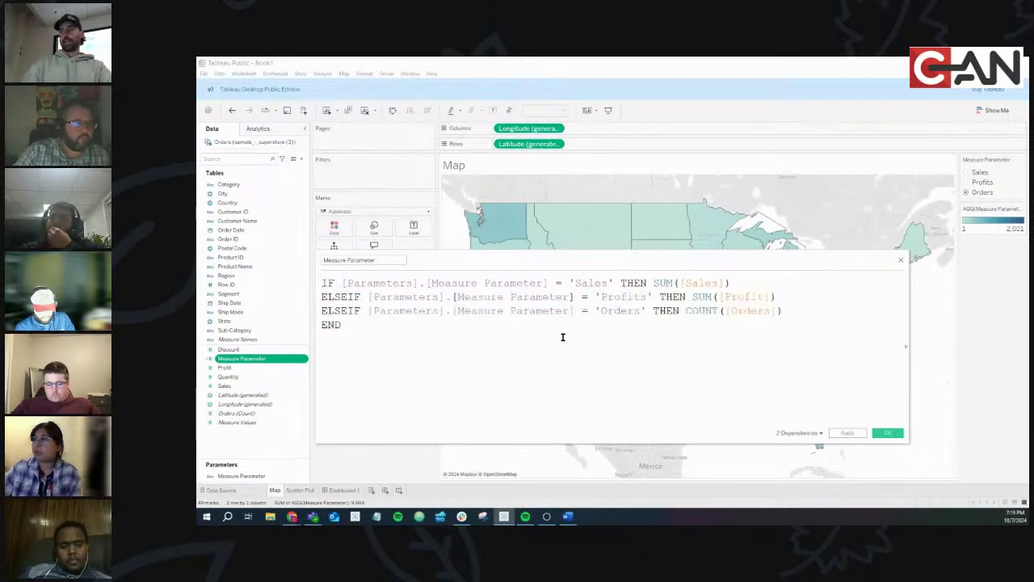
key("ctrl+y")
key("ctrl+z")
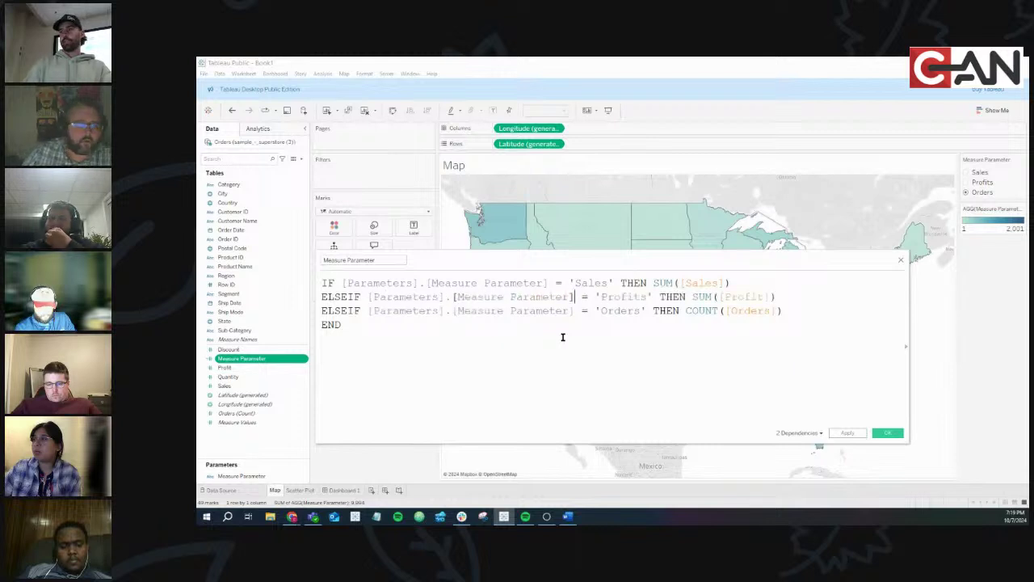
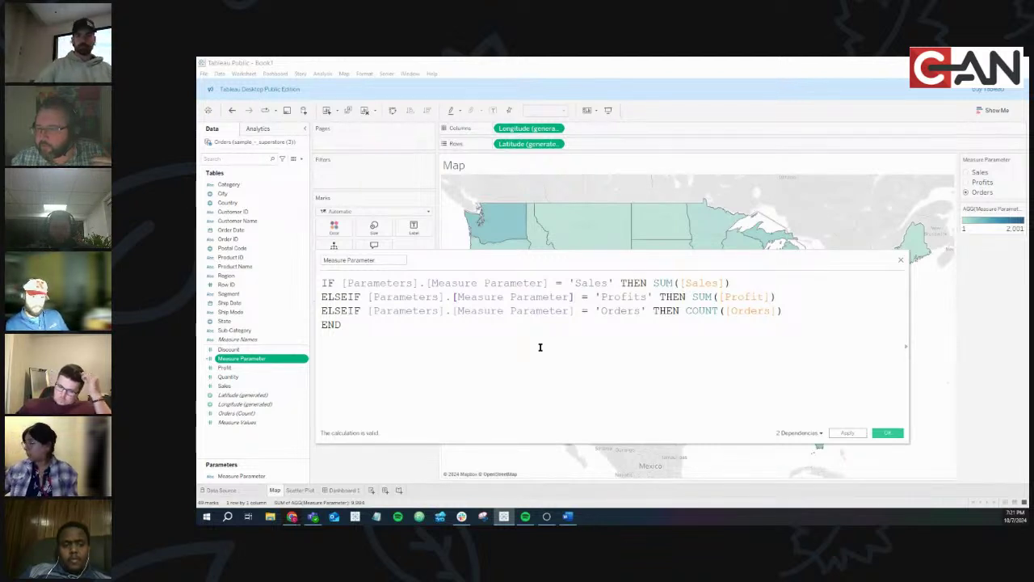
Review the Sales, Profit and Orders branches of the formula and apply it, shading states by Orders
left_click(573, 296)
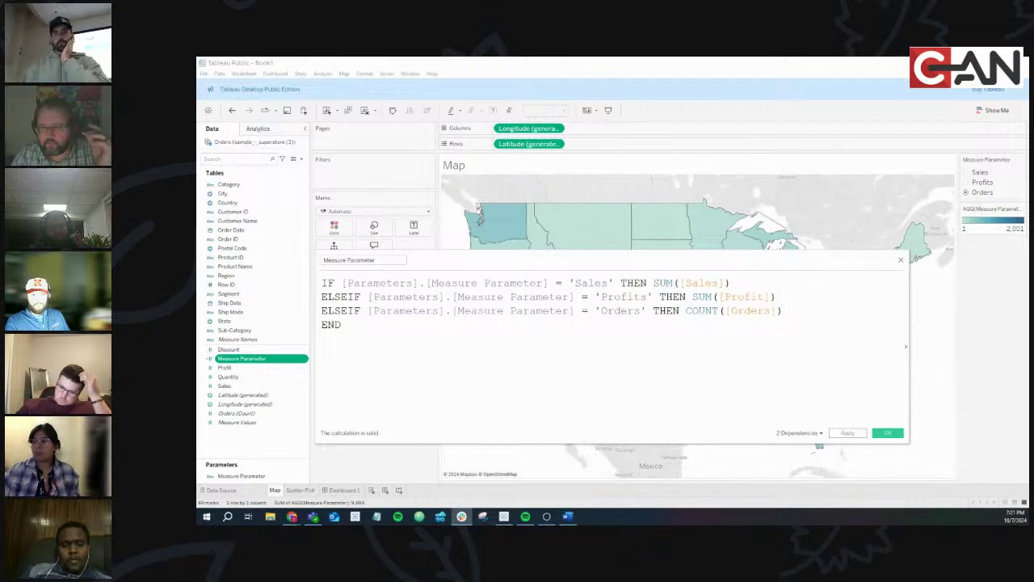
left_click(573, 296)
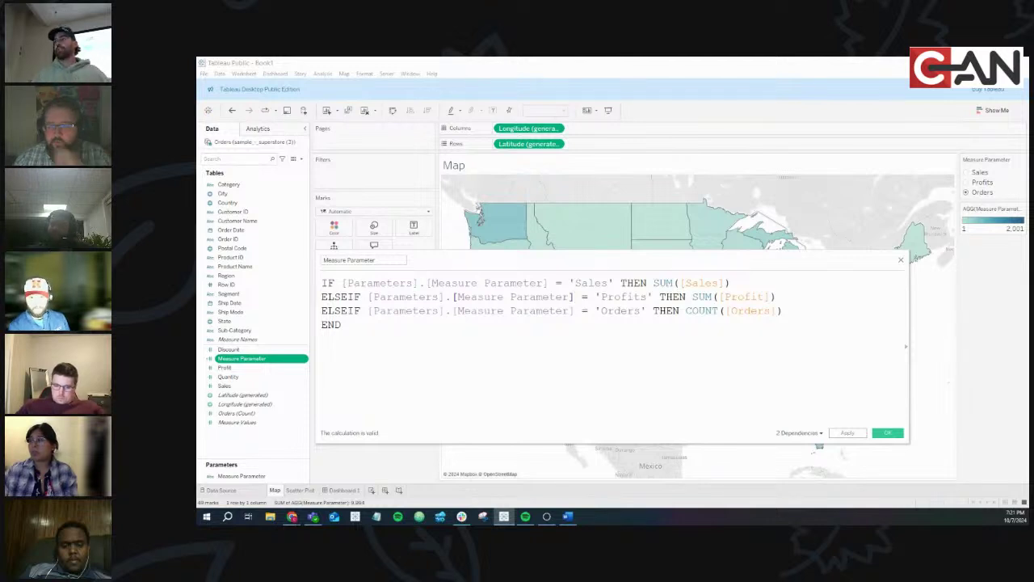
double_click(704, 283)
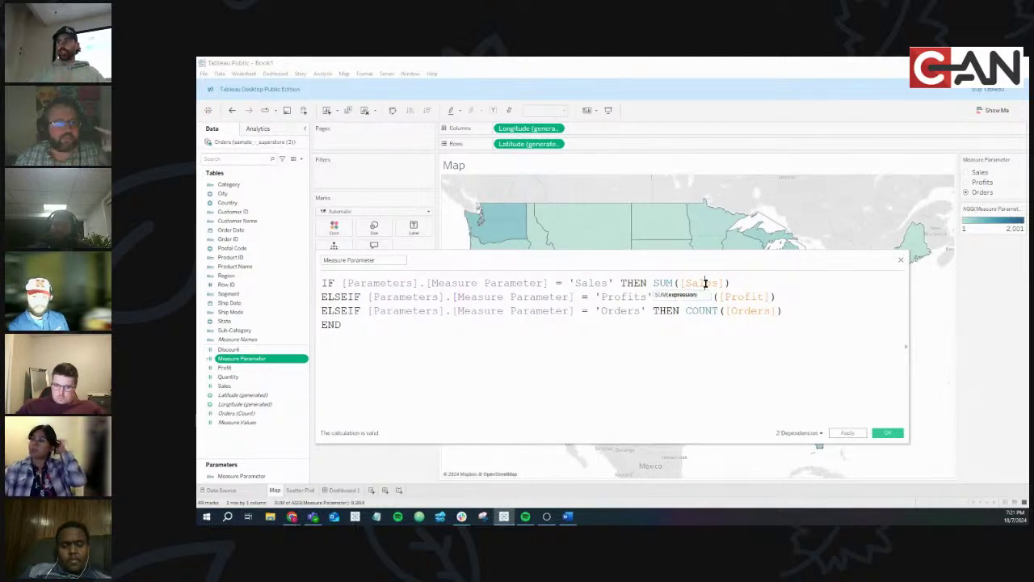
double_click(753, 297)
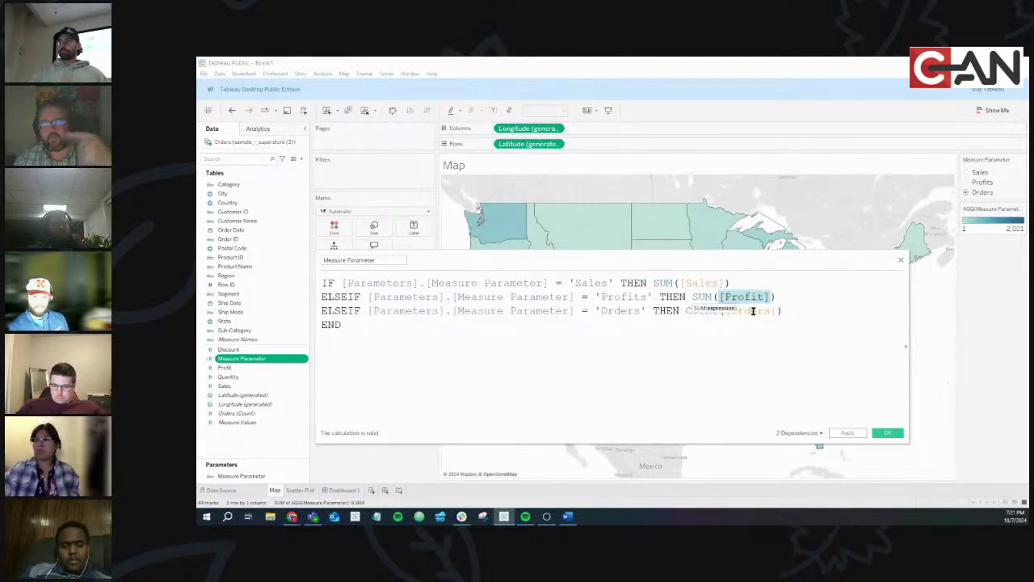
double_click(753, 311)
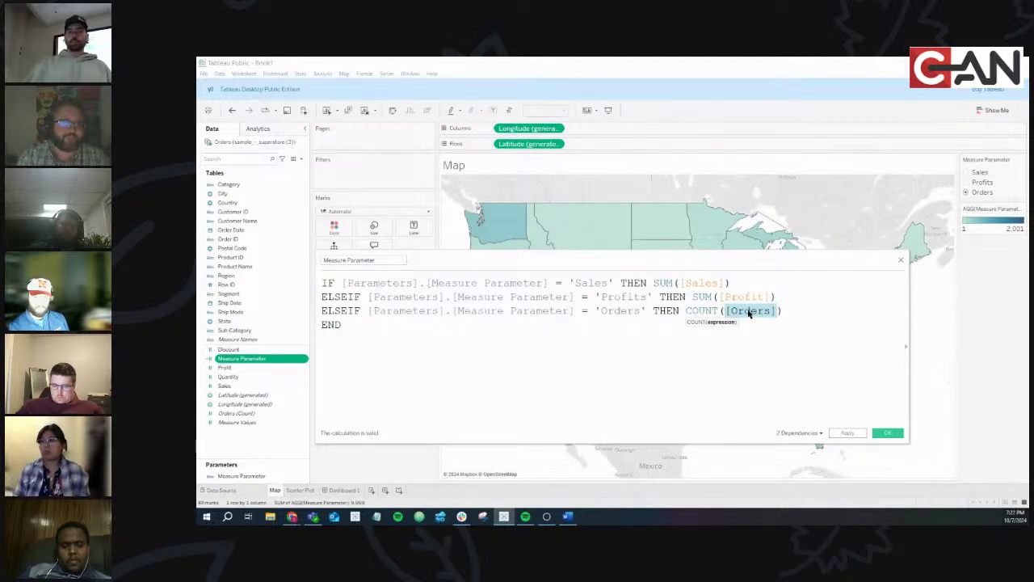
double_click(697, 283)
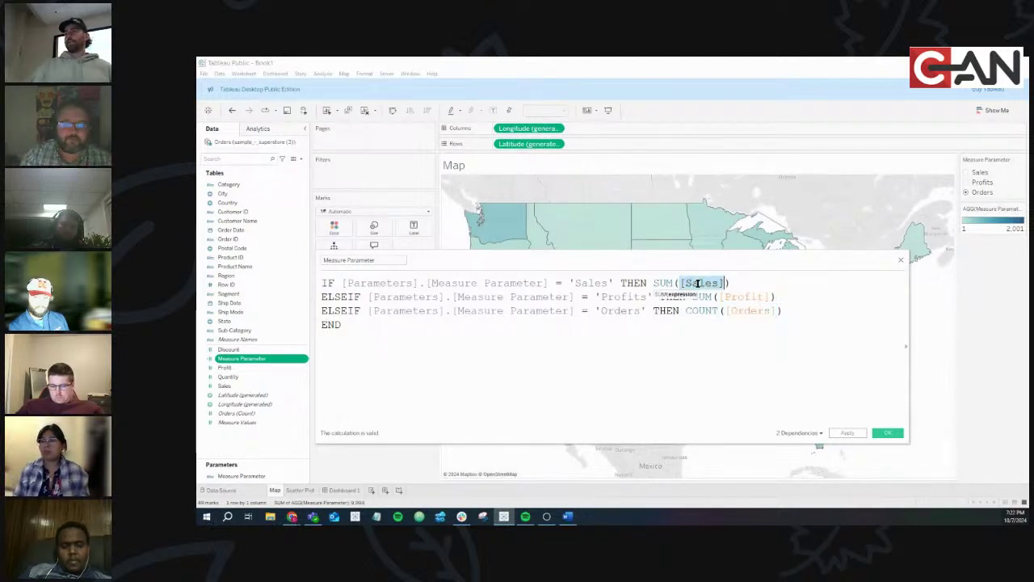
left_click(750, 297)
double_click(750, 297)
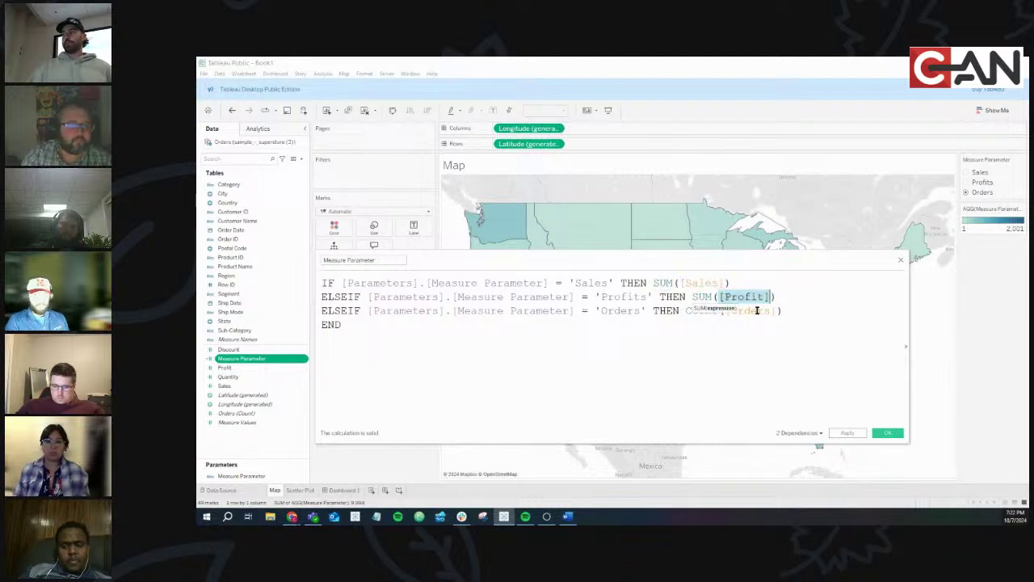
double_click(766, 311)
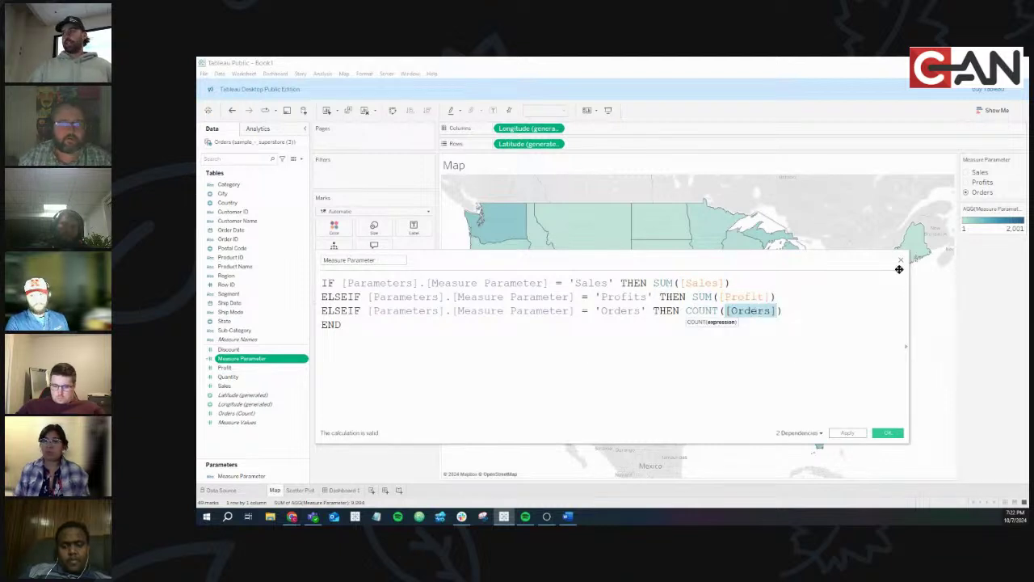
left_click(891, 433)
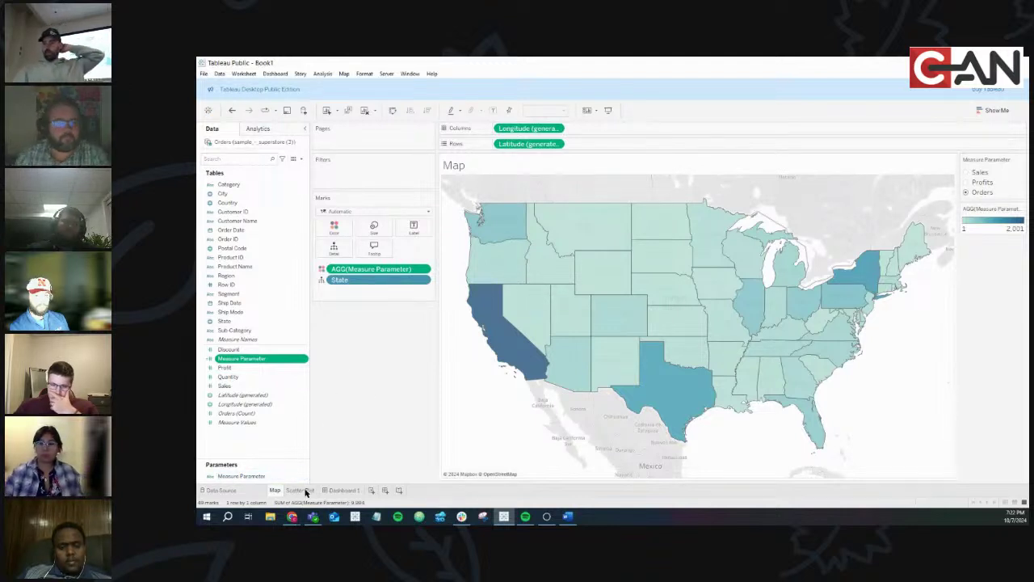
mouse_move(306, 492)
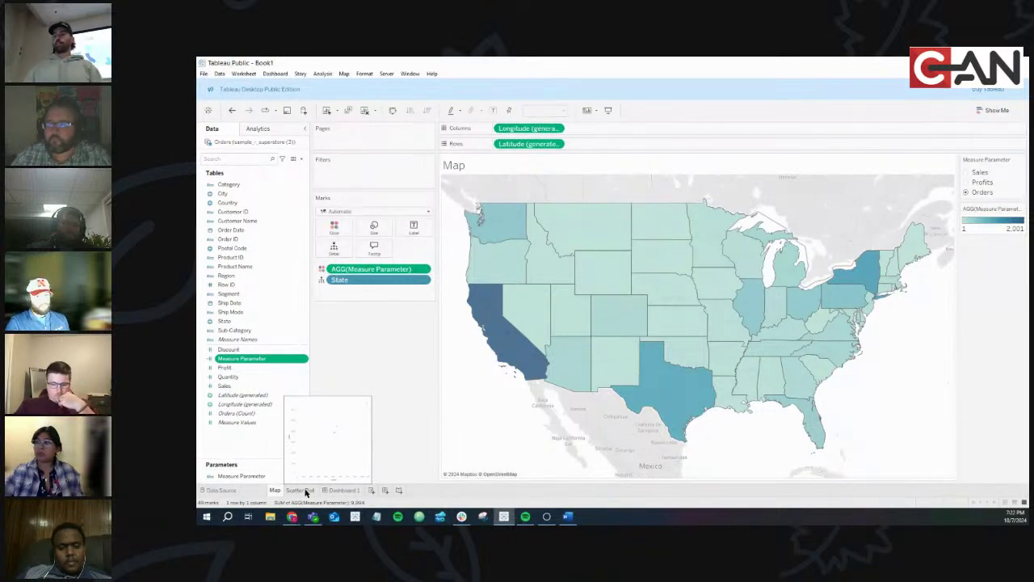
On the Scatter Plot sheet, move Category from Color to Detail and color the points by Measure Parameter
left_click(299, 491)
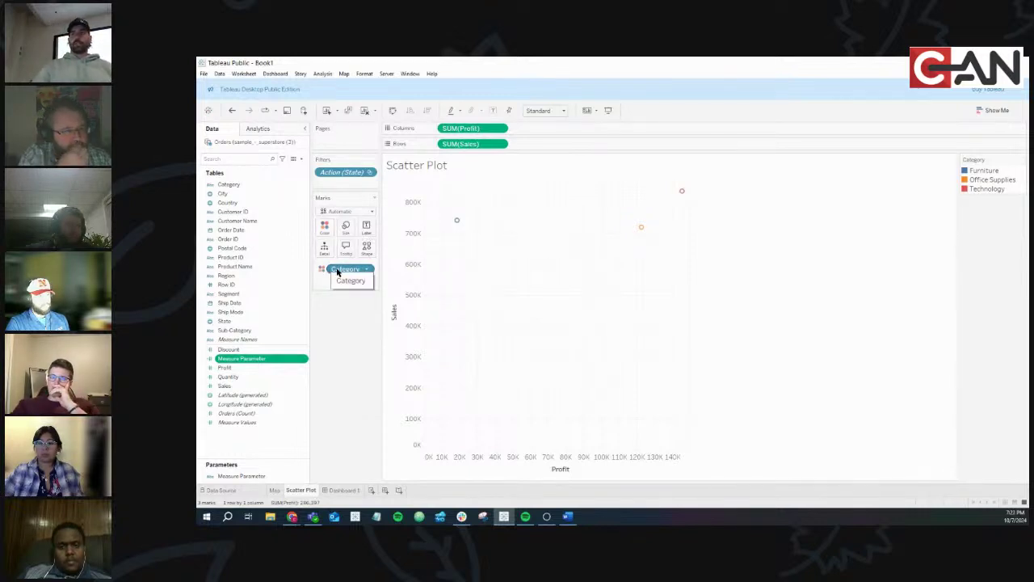
left_click_drag(338, 269, 321, 256)
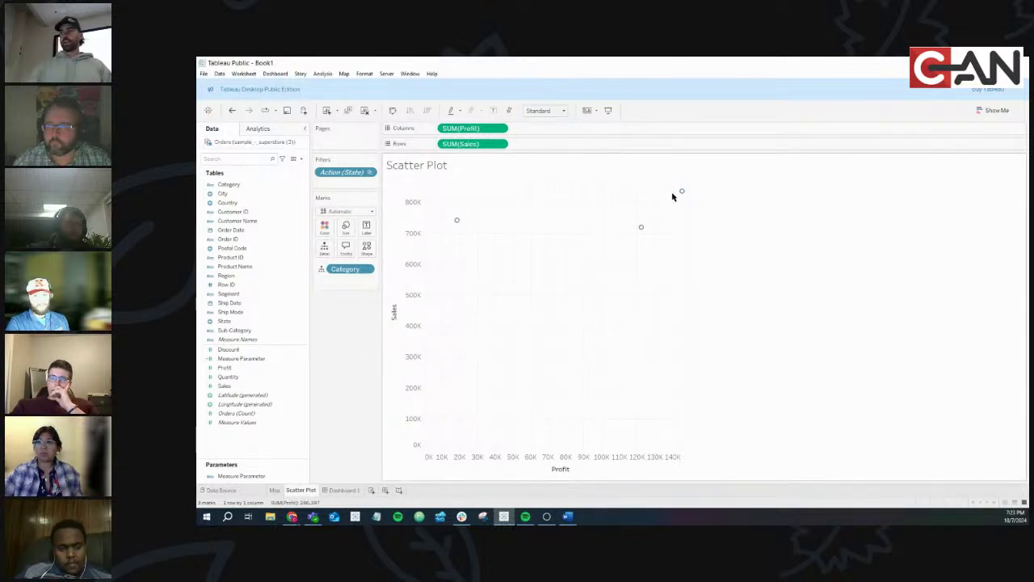
left_click(258, 358)
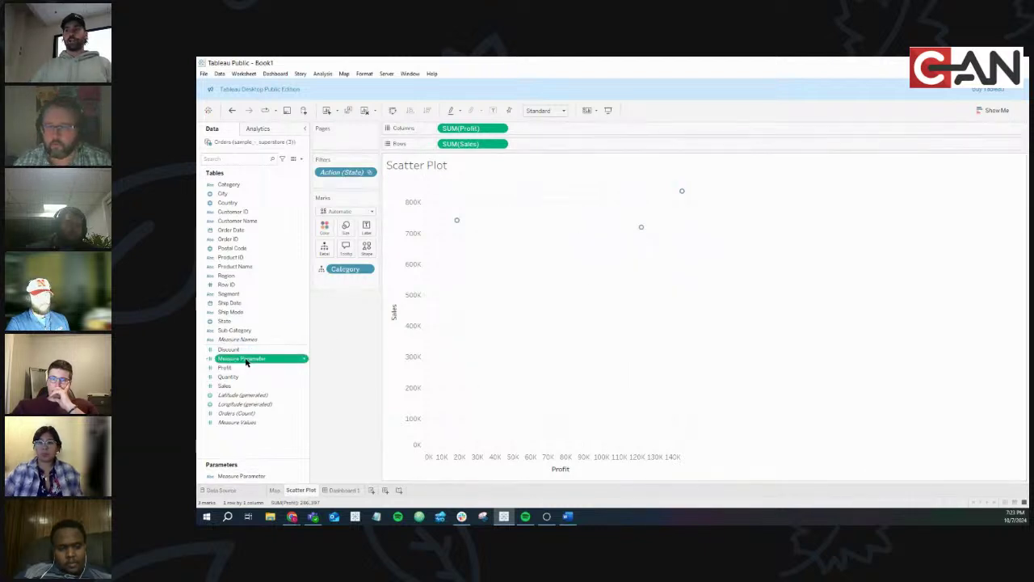
left_click_drag(247, 362, 329, 233)
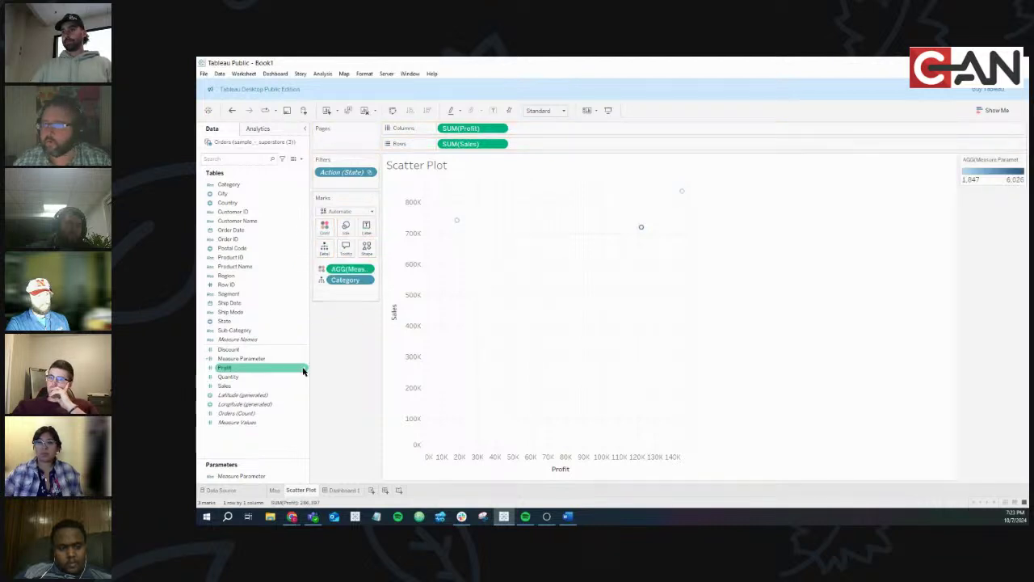
Show the Measure Parameter control and switch it through Sales, Profits and back to Orders
right_click(305, 477)
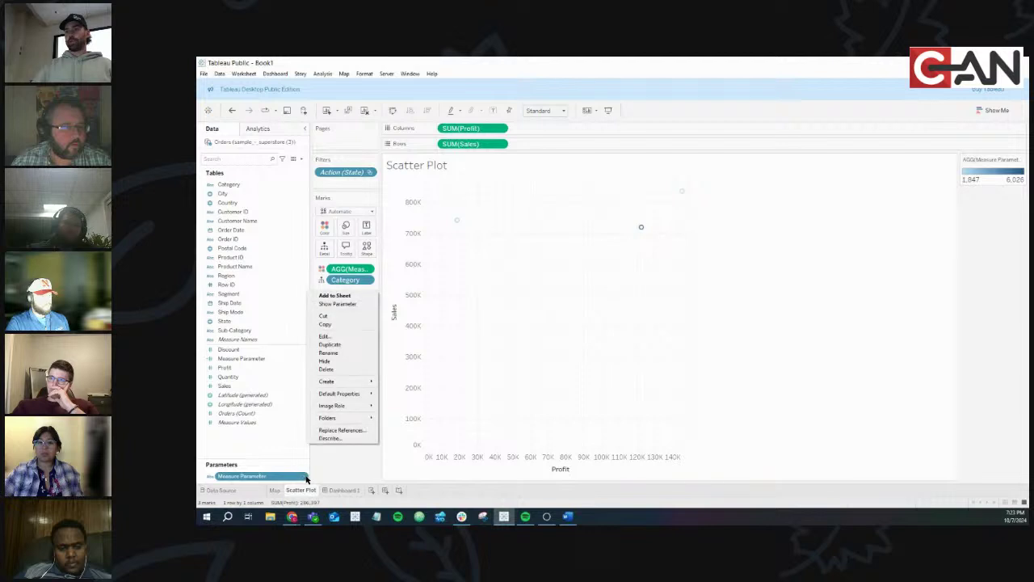
left_click(334, 304)
left_click(1010, 211)
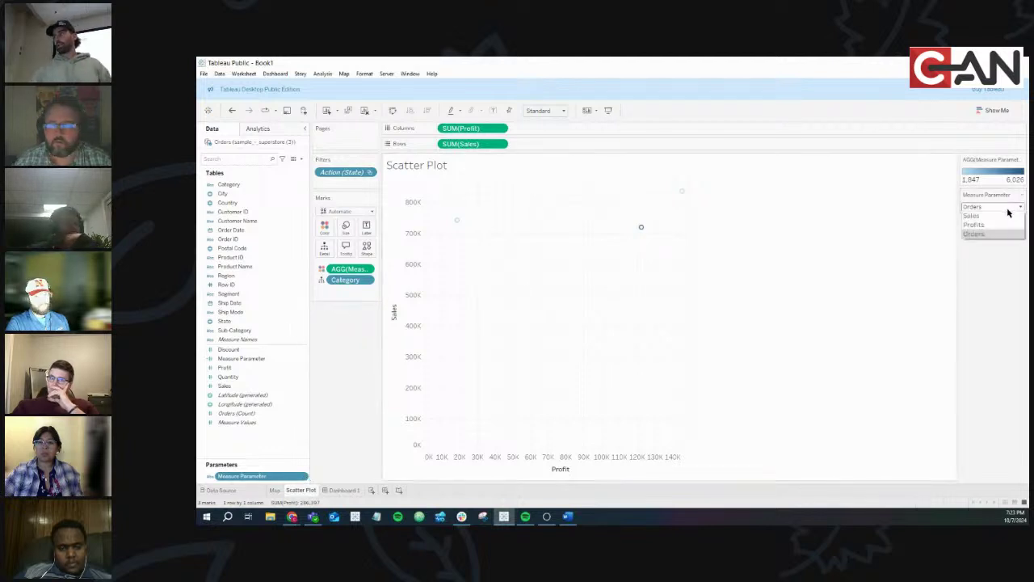
left_click(999, 221)
left_click(993, 208)
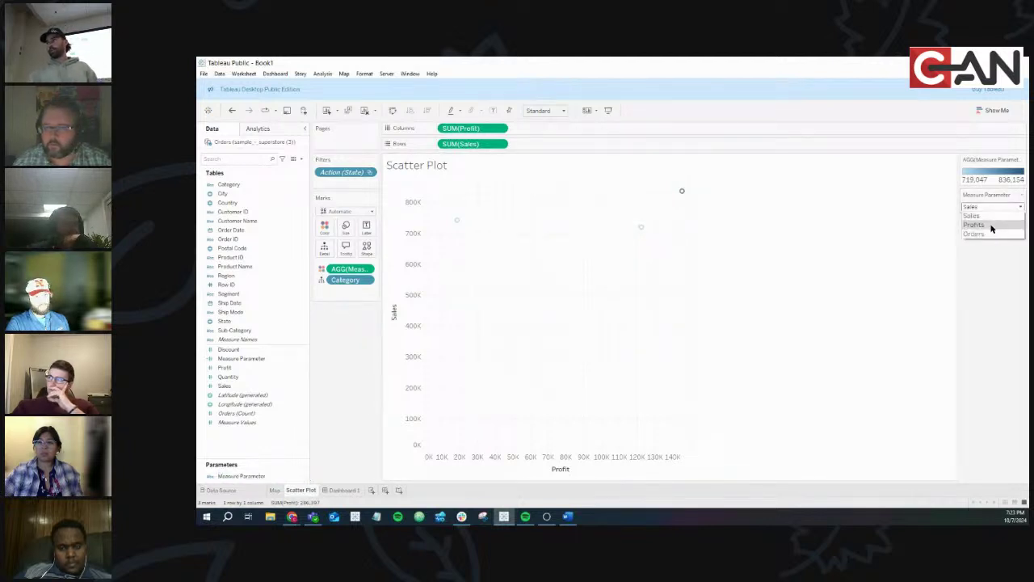
left_click(991, 228)
left_click(986, 210)
left_click(985, 215)
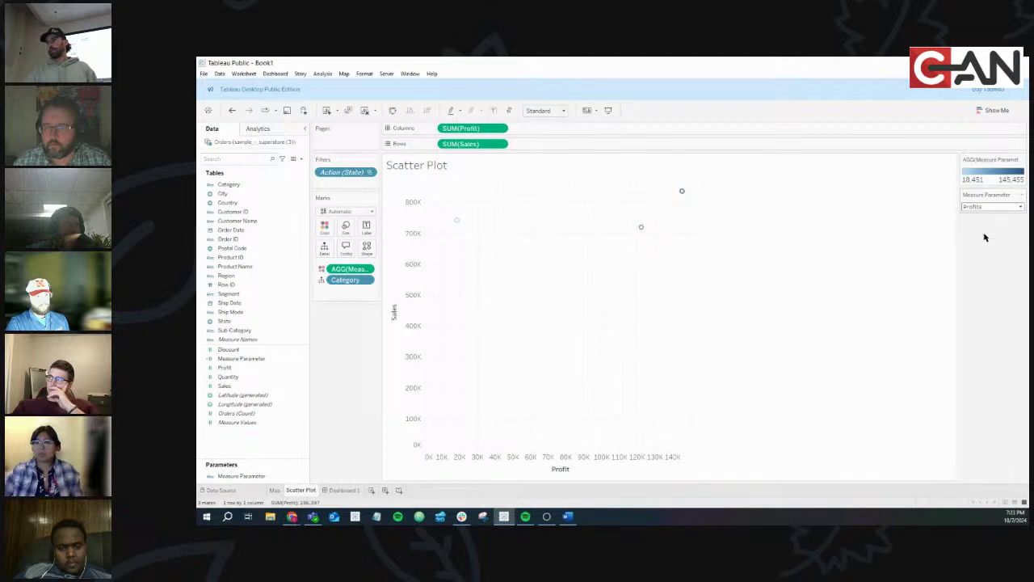
Cycle the Measure Parameter dropdown again through Sales and Profits, ending on Orders
left_click(985, 210)
left_click(985, 216)
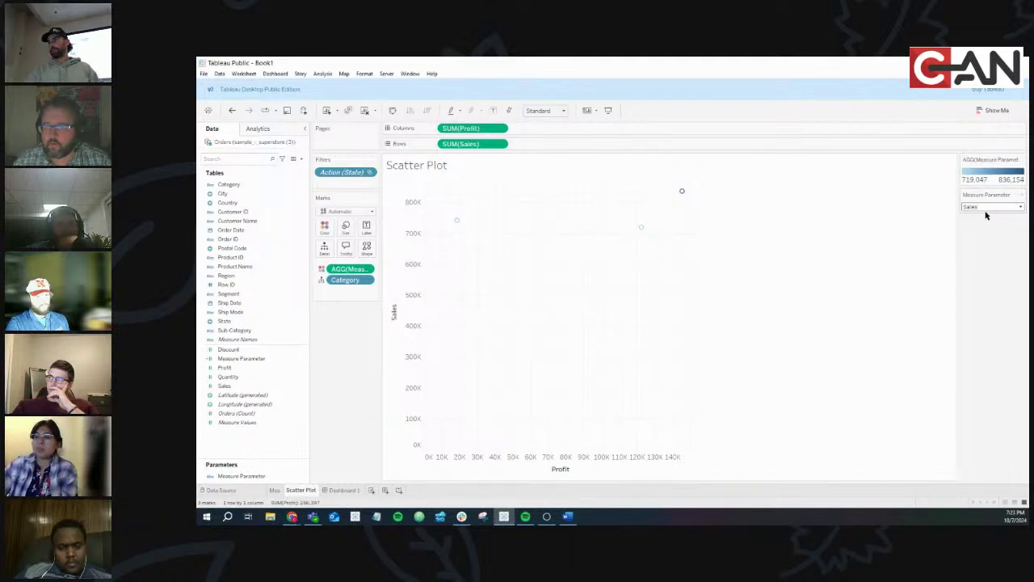
left_click(985, 211)
left_click(984, 227)
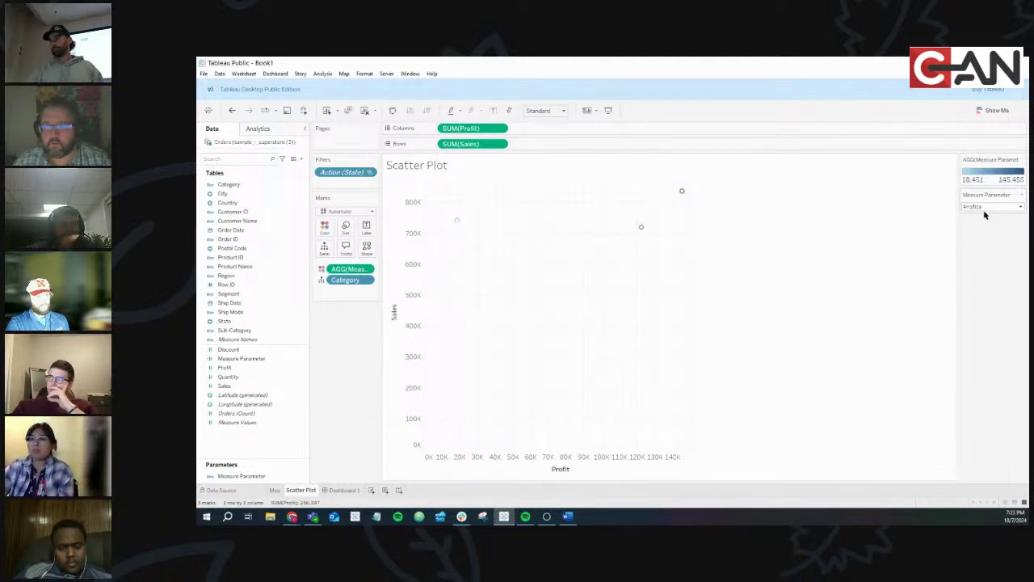
left_click(985, 210)
left_click(978, 234)
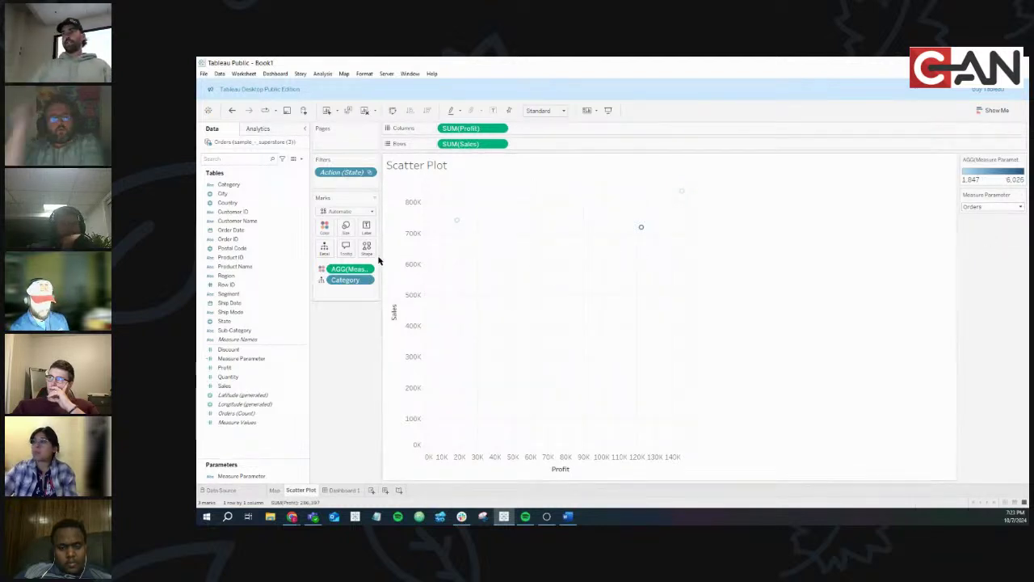
Widen the shelf panel and drop Measure Parameter onto Color of the scatter points again
left_click_drag(387, 257, 424, 257)
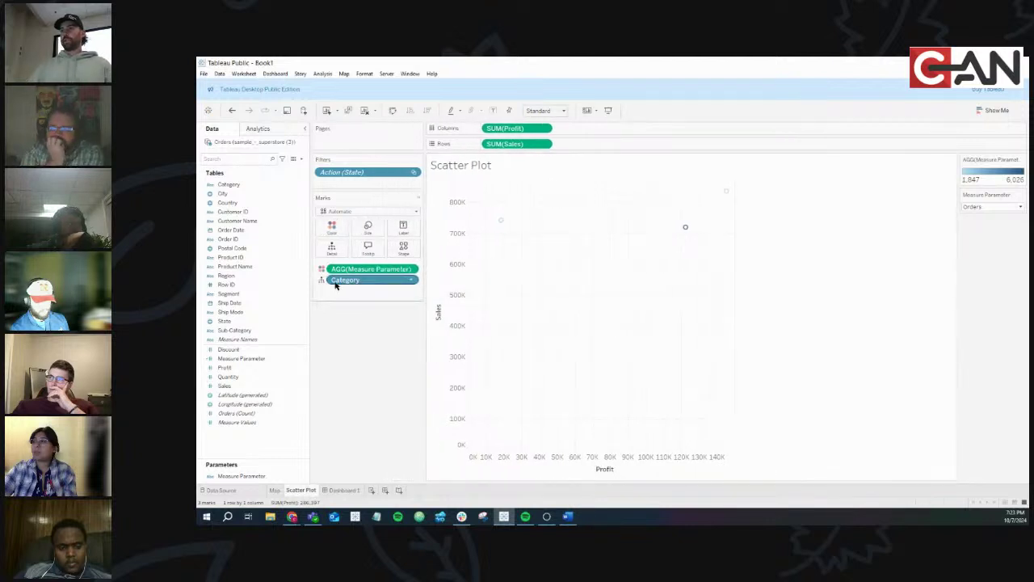
left_click_drag(341, 283, 336, 278)
left_click(235, 360)
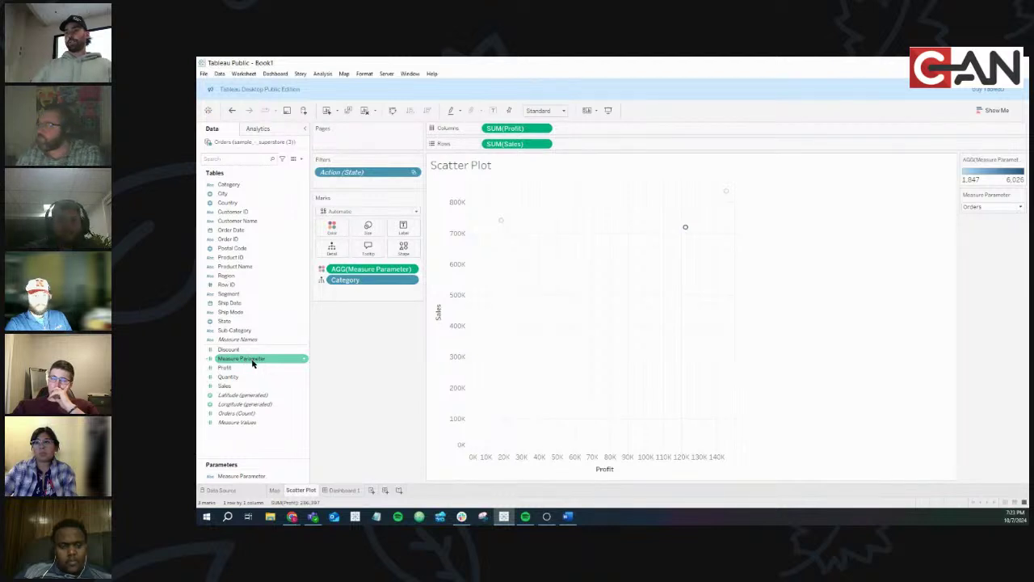
left_click_drag(252, 362, 348, 235)
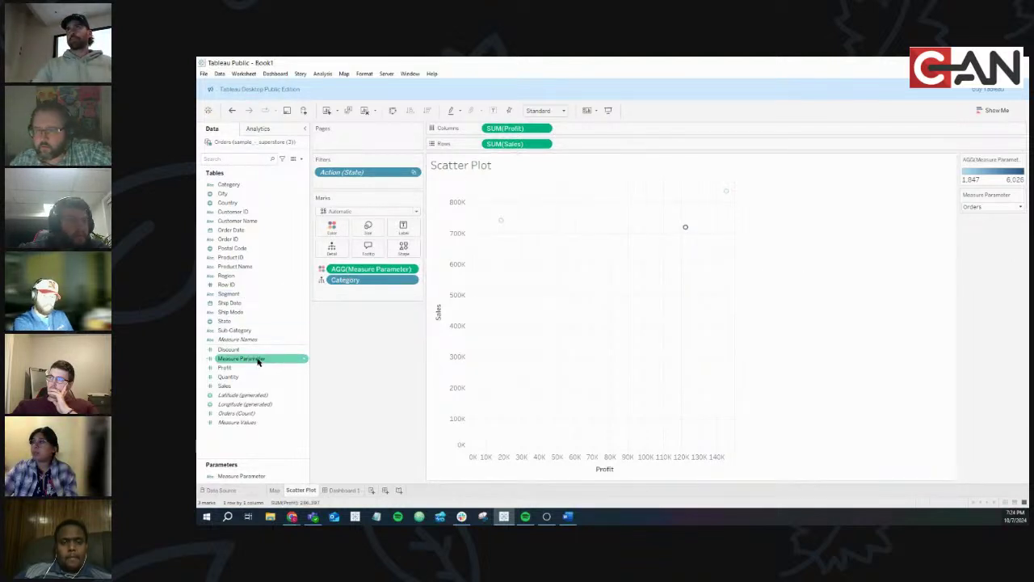
left_click(279, 362)
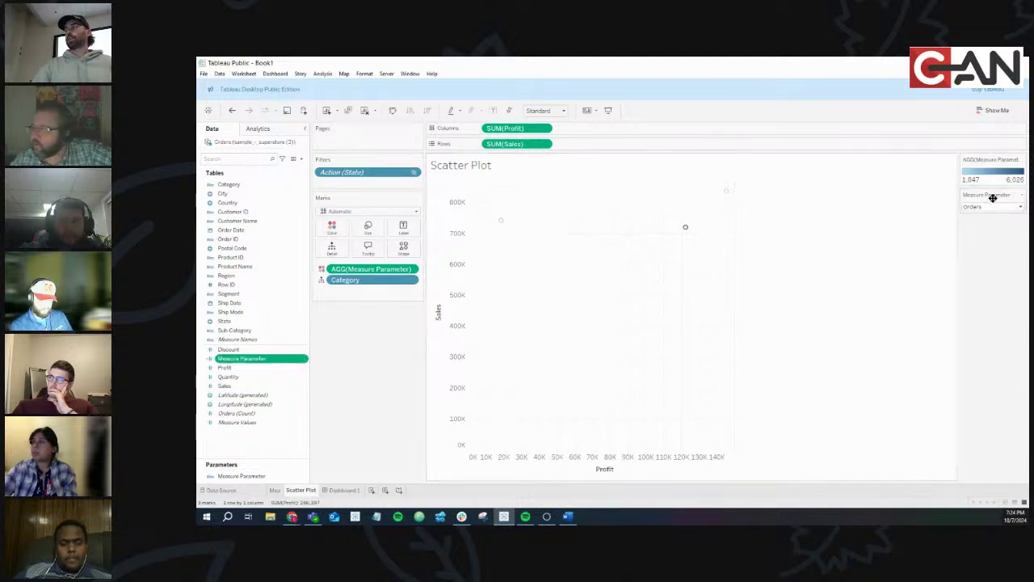
Hide the Measure Parameter control, then show it again
right_click(304, 479)
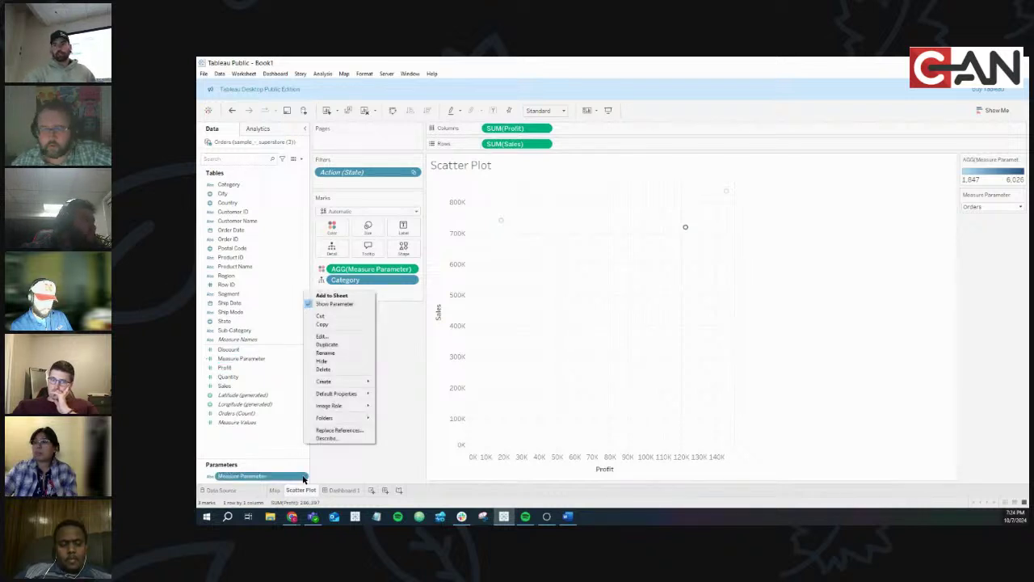
left_click(344, 304)
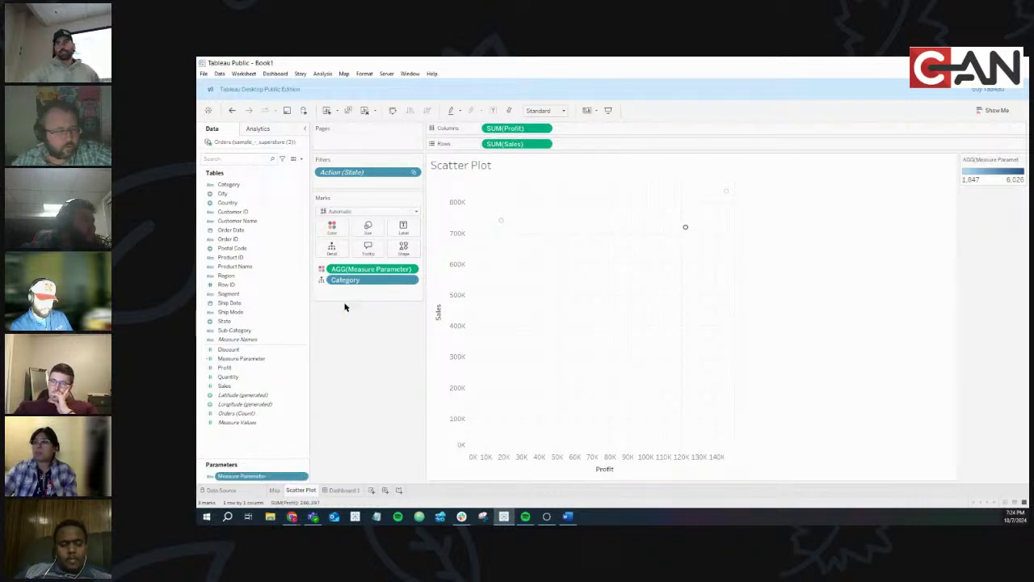
right_click(303, 475)
left_click(330, 305)
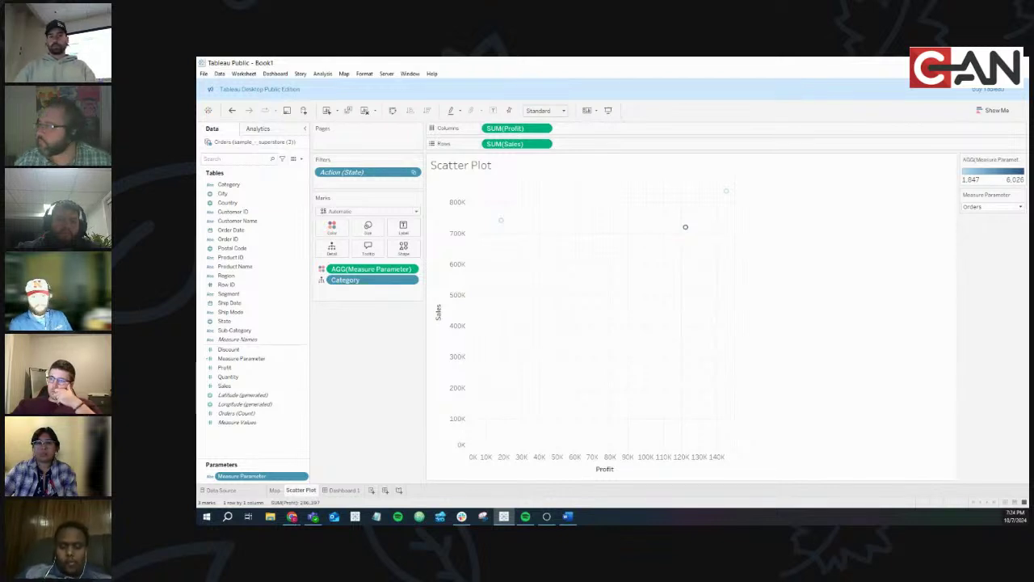
On Dashboard 1, select the Map sheet and bring up its Parameters options listing Measure Parameter
left_click(352, 490)
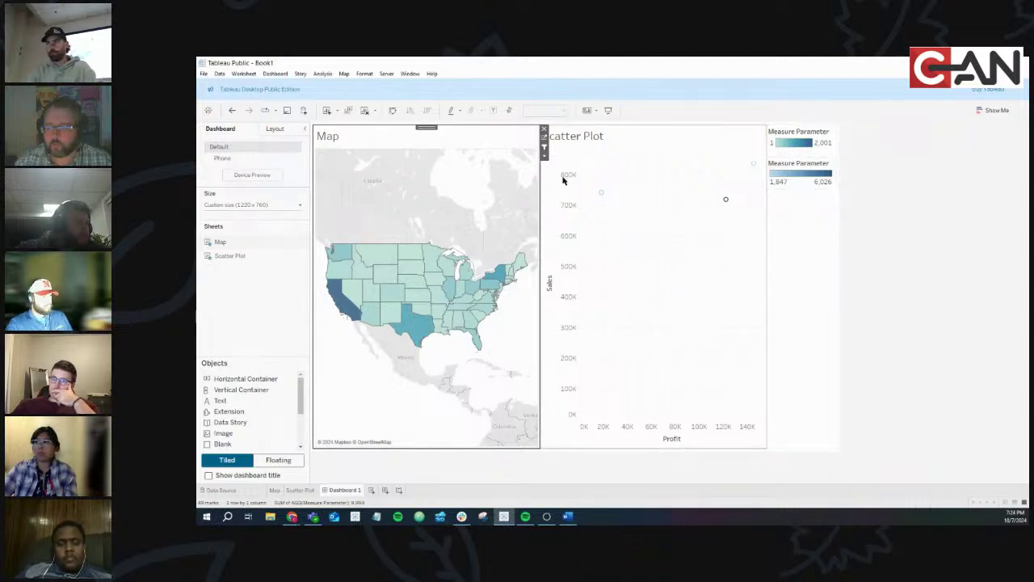
left_click(630, 174)
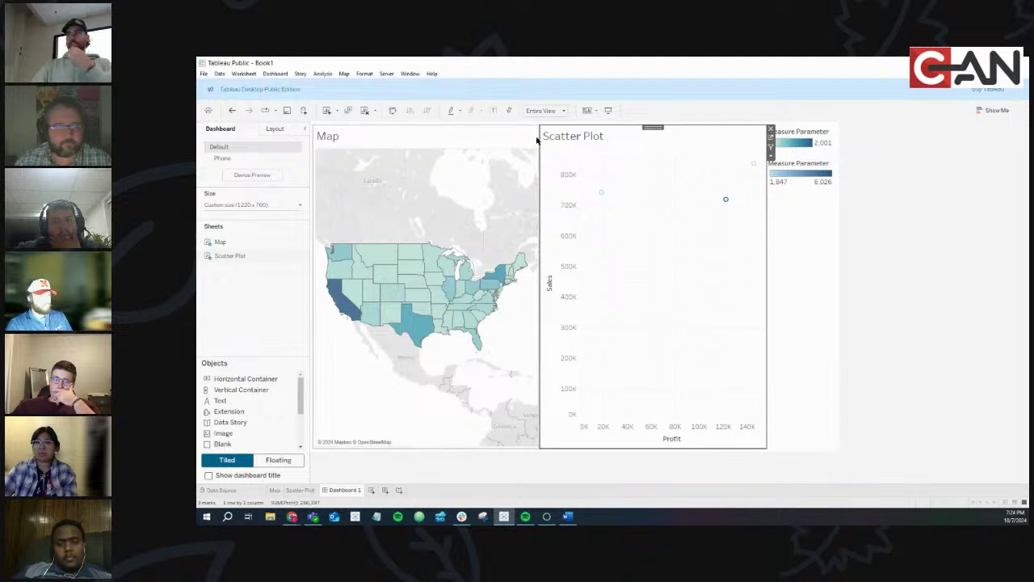
left_click(485, 142)
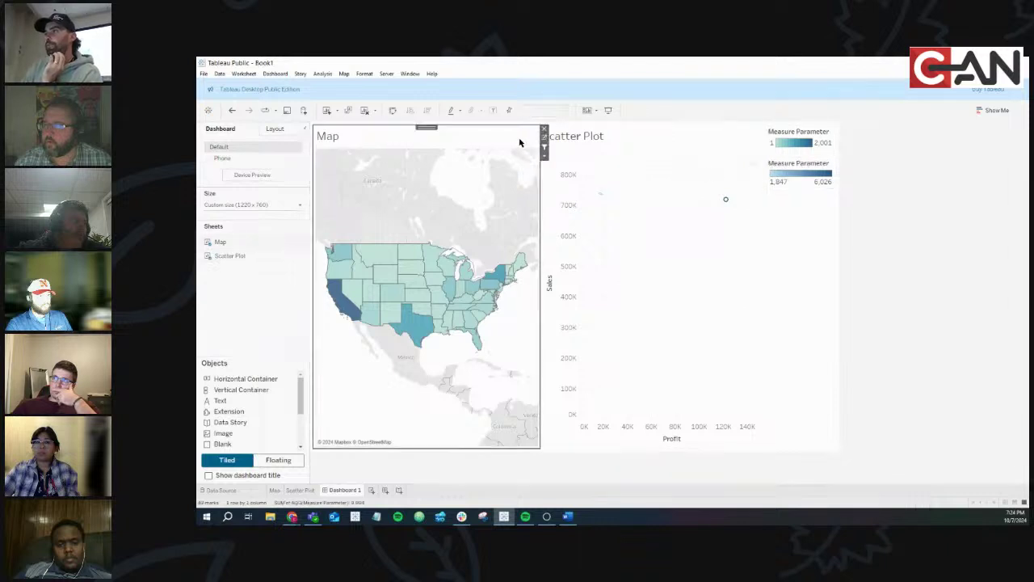
left_click(545, 156)
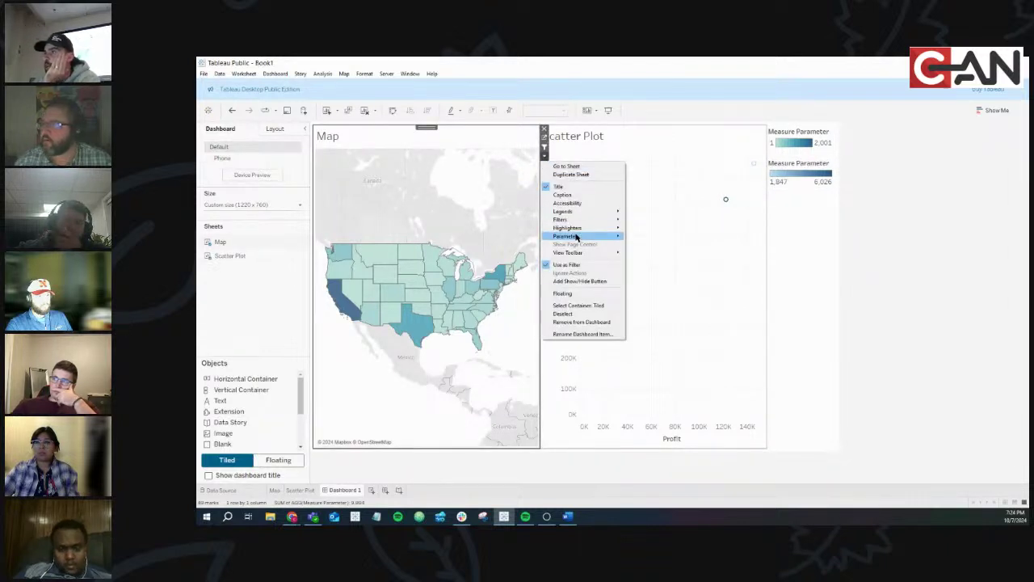
mouse_move(576, 236)
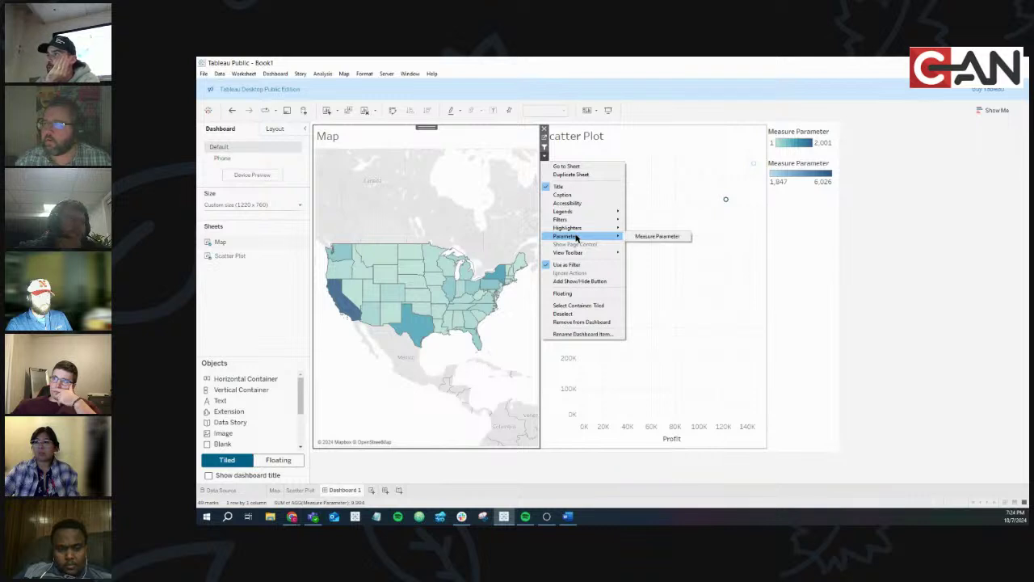
Add the Measure Parameter dropdown to the dashboard and try Sales, Profits and Orders
left_click(661, 236)
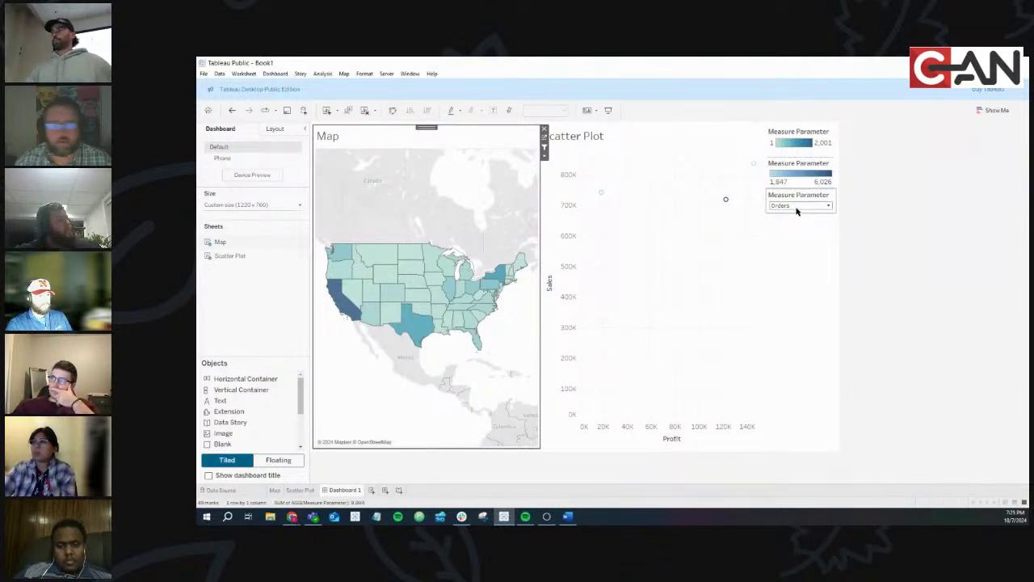
left_click(796, 208)
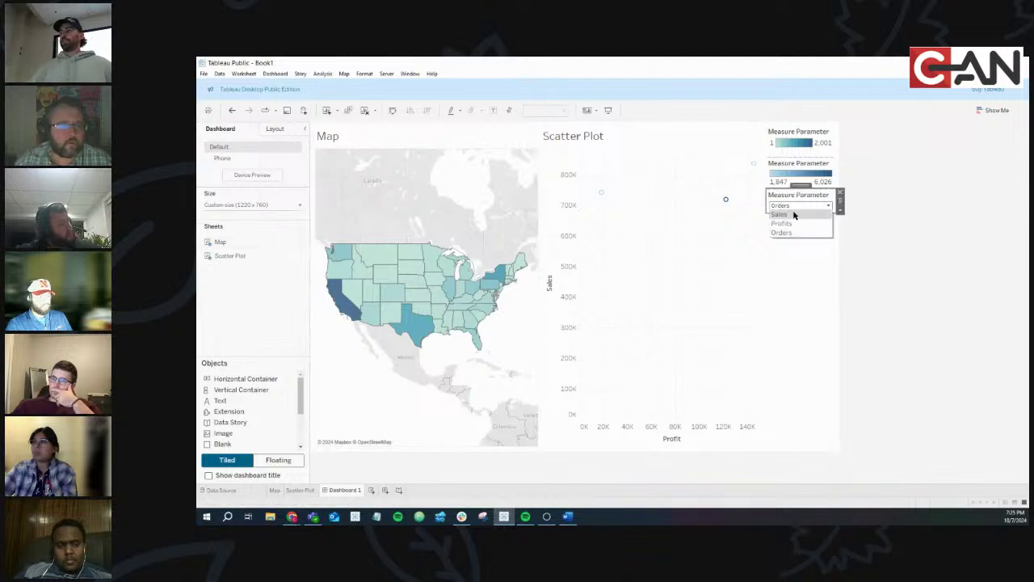
left_click(793, 215)
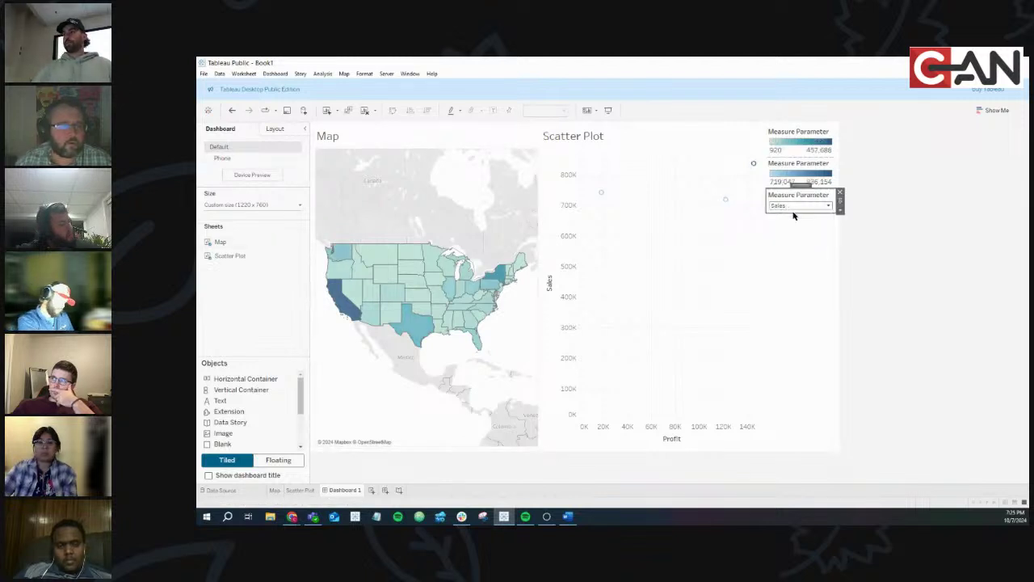
left_click(790, 208)
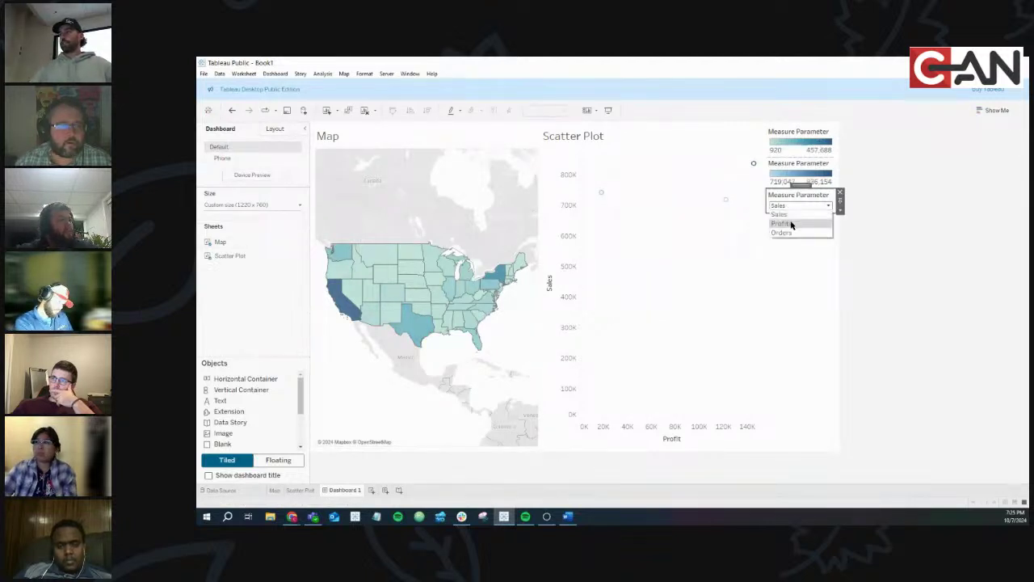
left_click(791, 225)
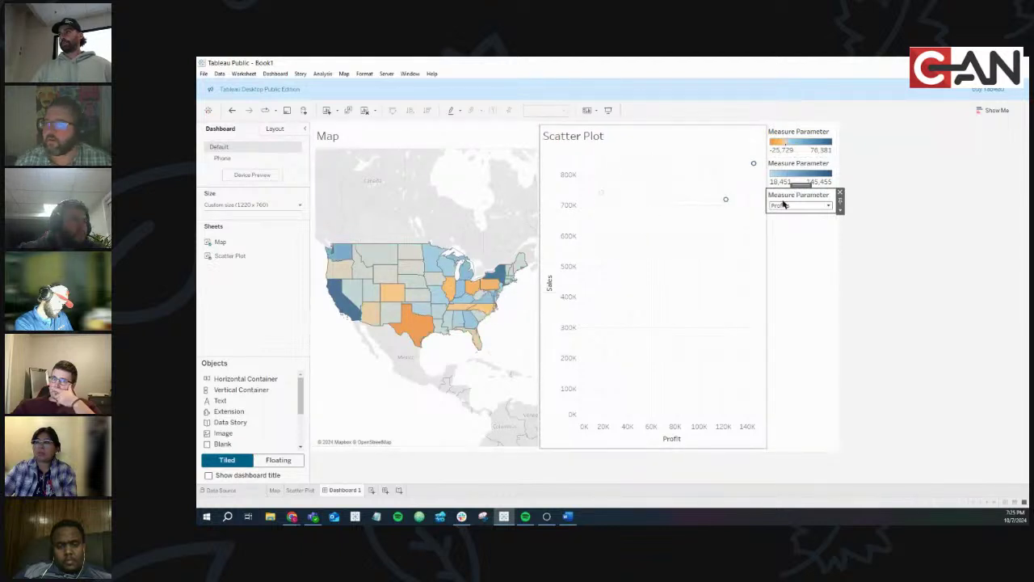
left_click(816, 208)
left_click(810, 232)
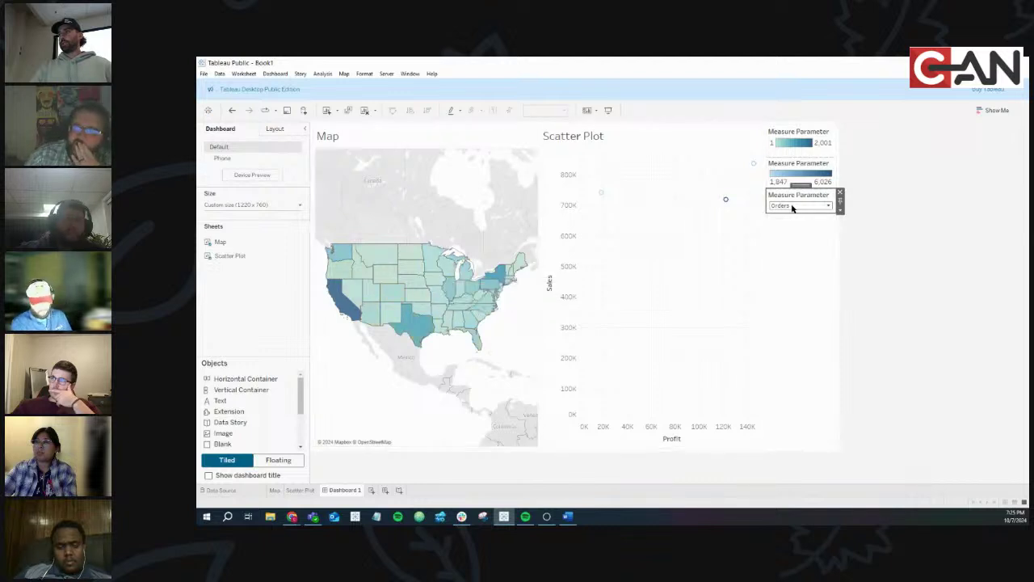
Switch the dashboard dropdown to Profits, then back to Sales
left_click(793, 205)
left_click(788, 224)
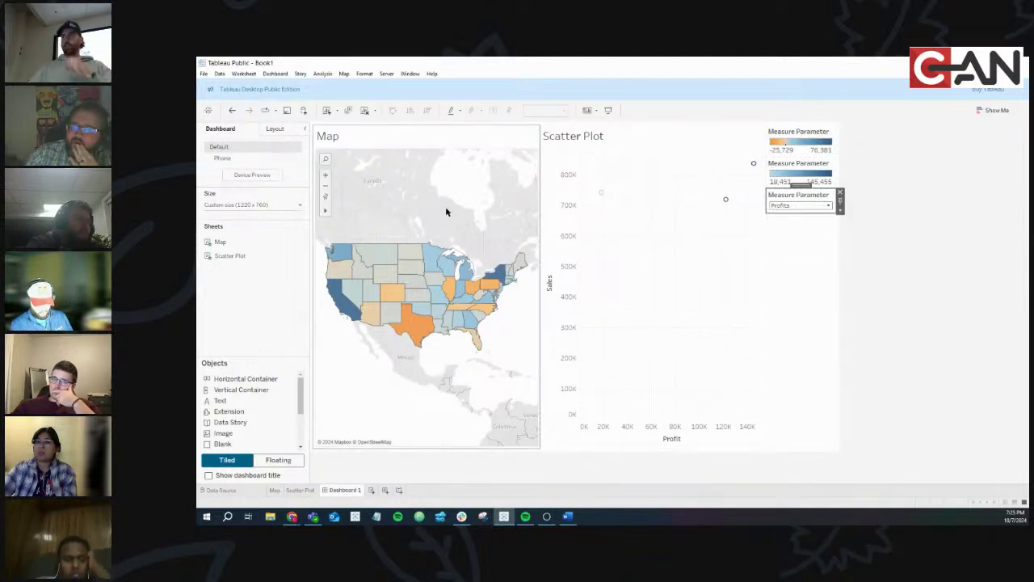
left_click(782, 205)
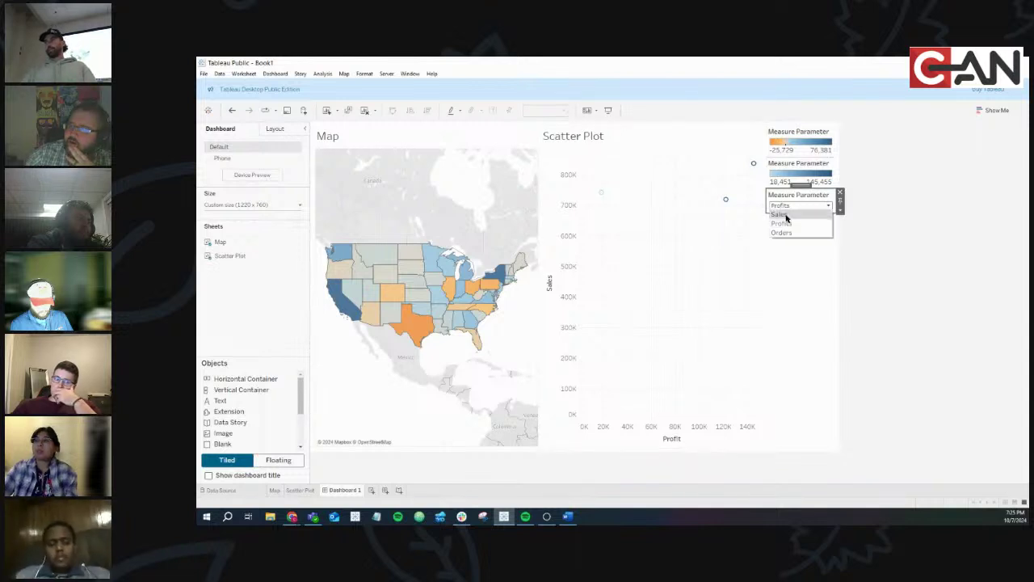
left_click(782, 215)
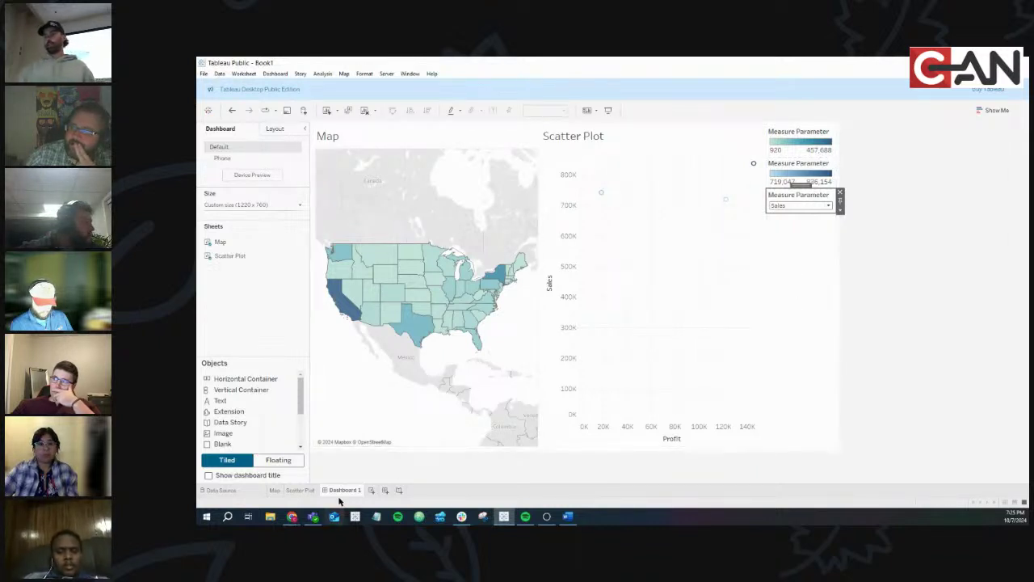
Bring up the published Superstore Self Service dashboard in the browser
mouse_move(292, 518)
left_click(324, 482)
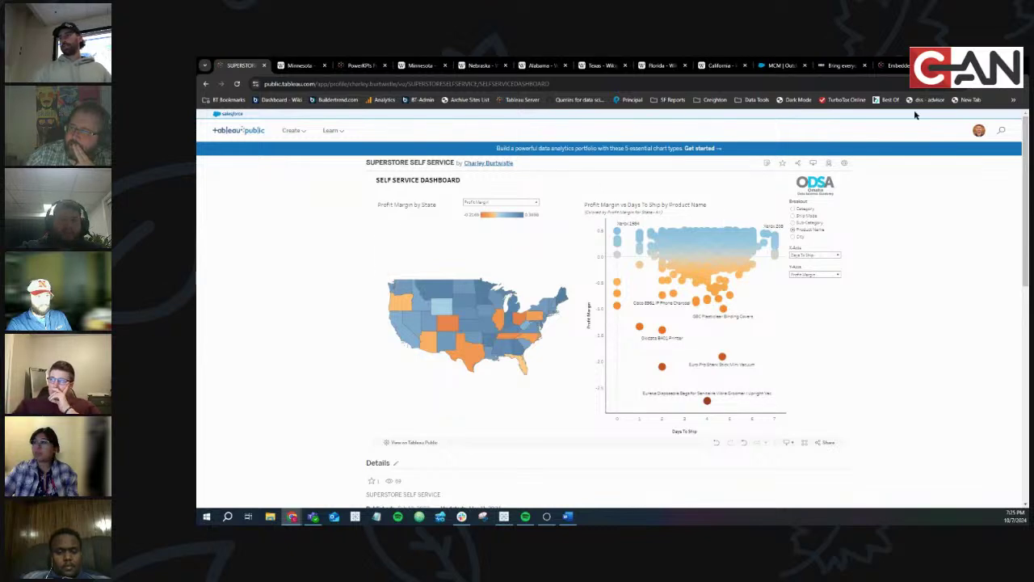
Back in Tableau, place the Measure Parameter selector above the Map and shrink its panel
key("alt+Tab")
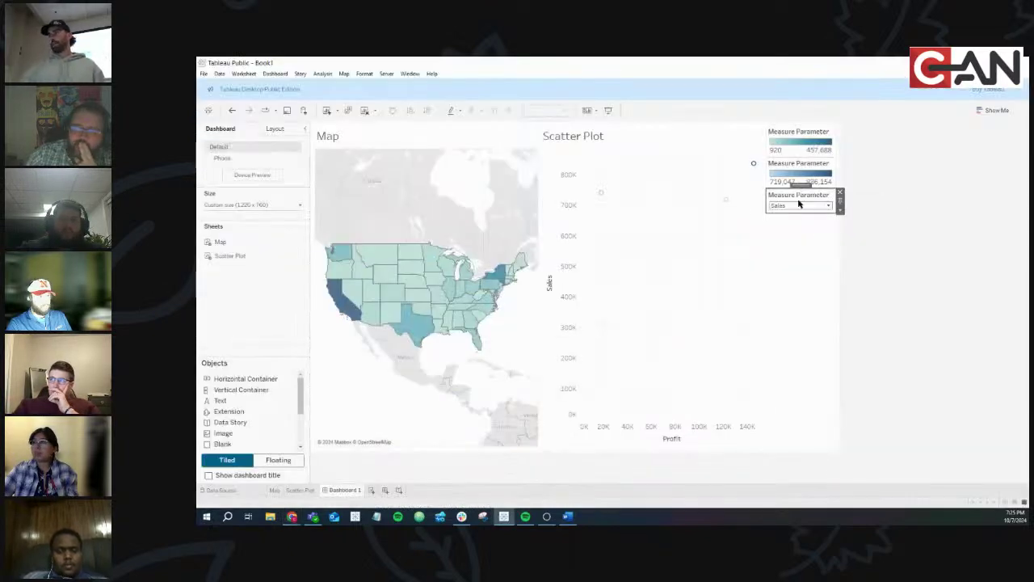
left_click_drag(799, 187, 450, 168)
left_click_drag(448, 287, 455, 157)
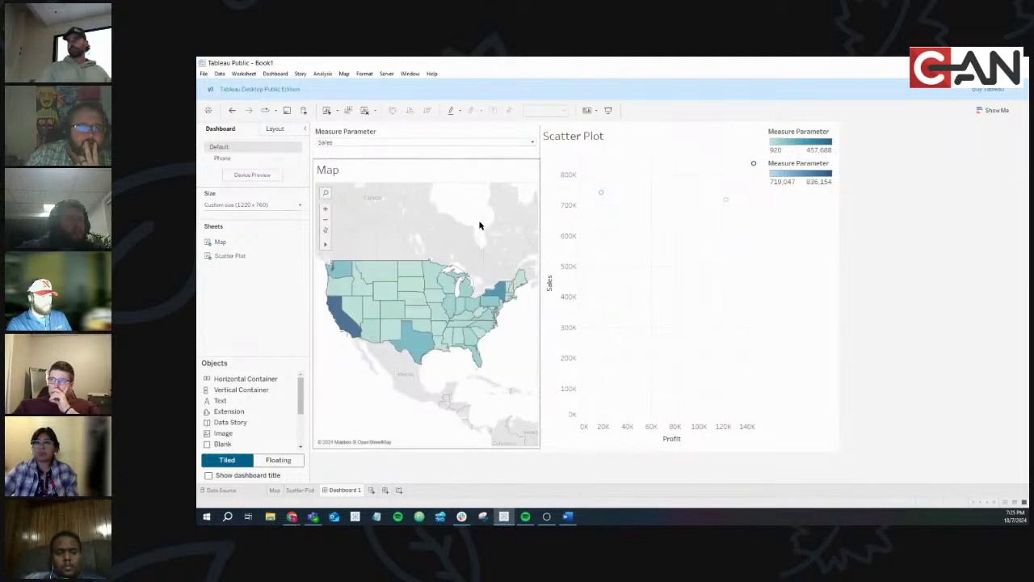
left_click(804, 313)
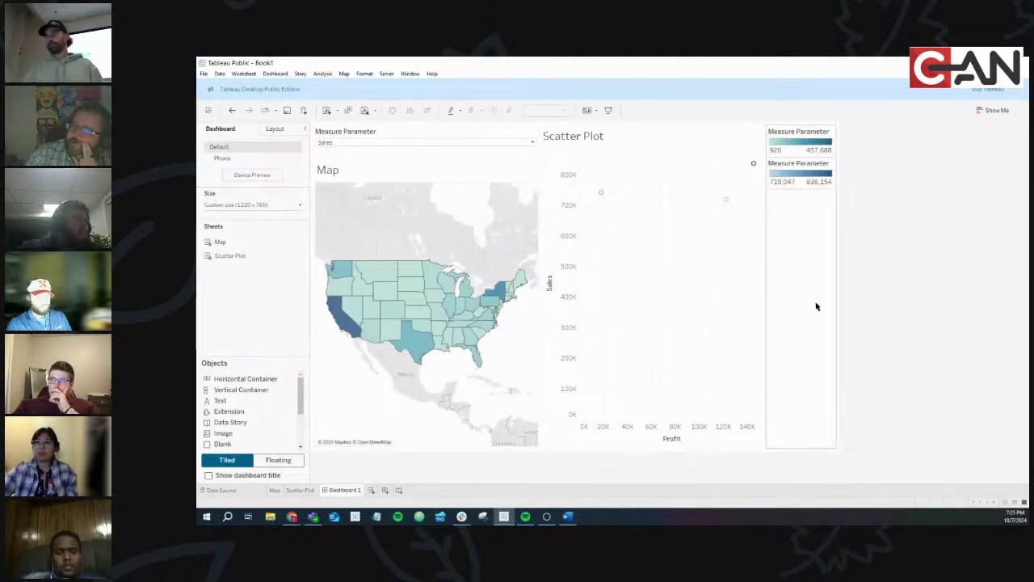
left_click(420, 418)
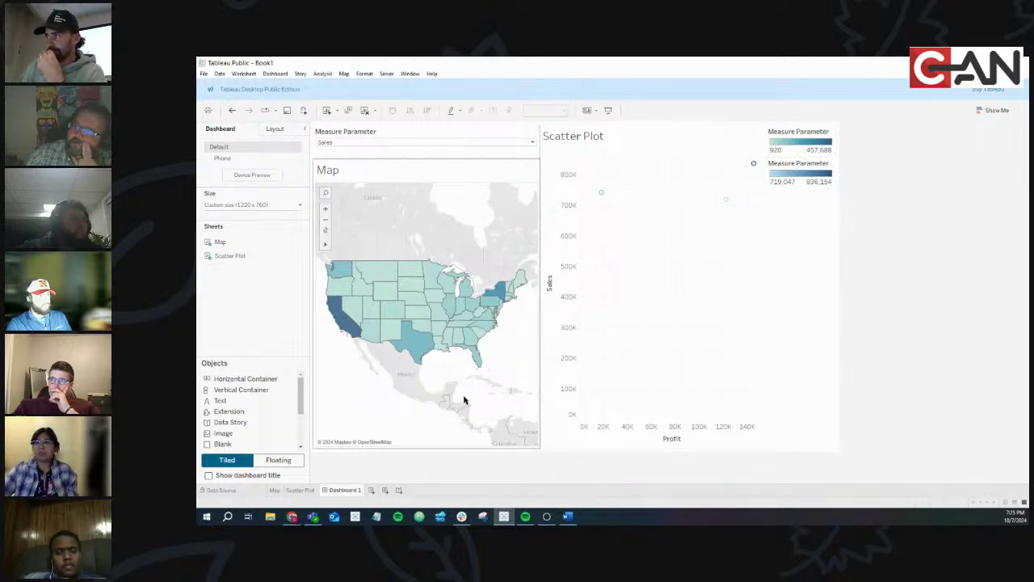
left_click(589, 358)
left_click(797, 290)
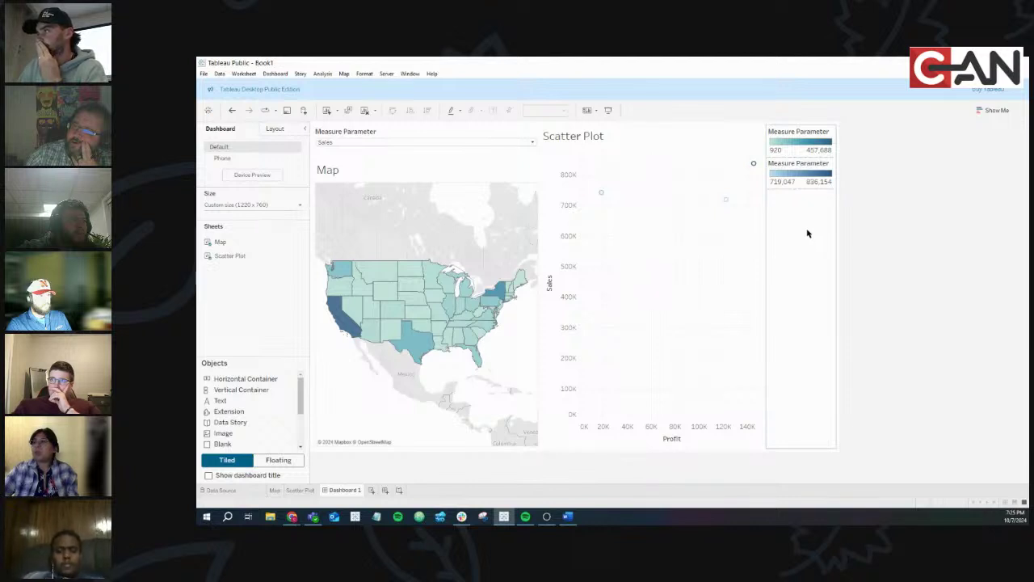
Switch the map's measure dropdown through Profits and Sales, ending on Orders
left_click(483, 143)
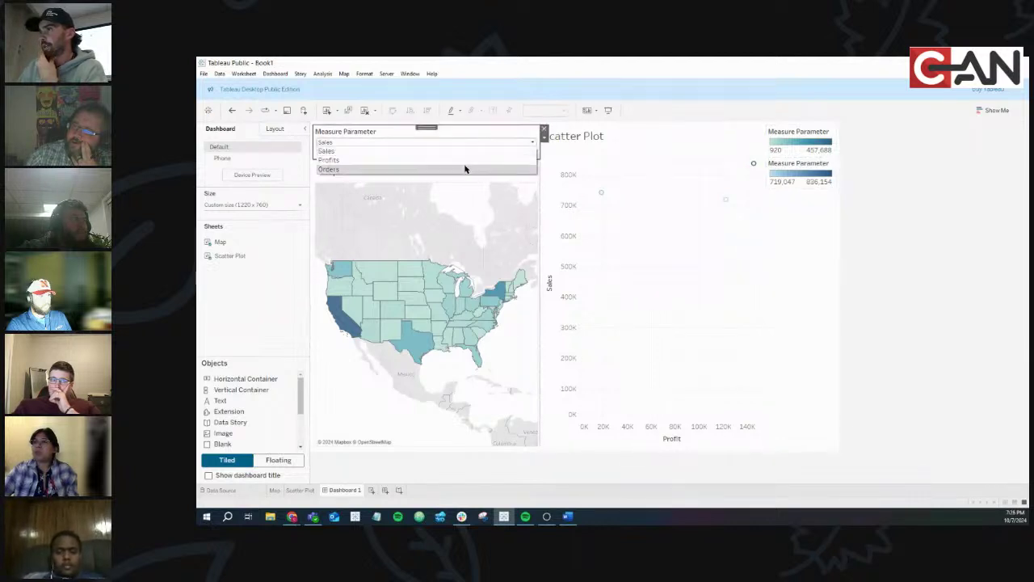
left_click(464, 168)
left_click(457, 143)
left_click(428, 160)
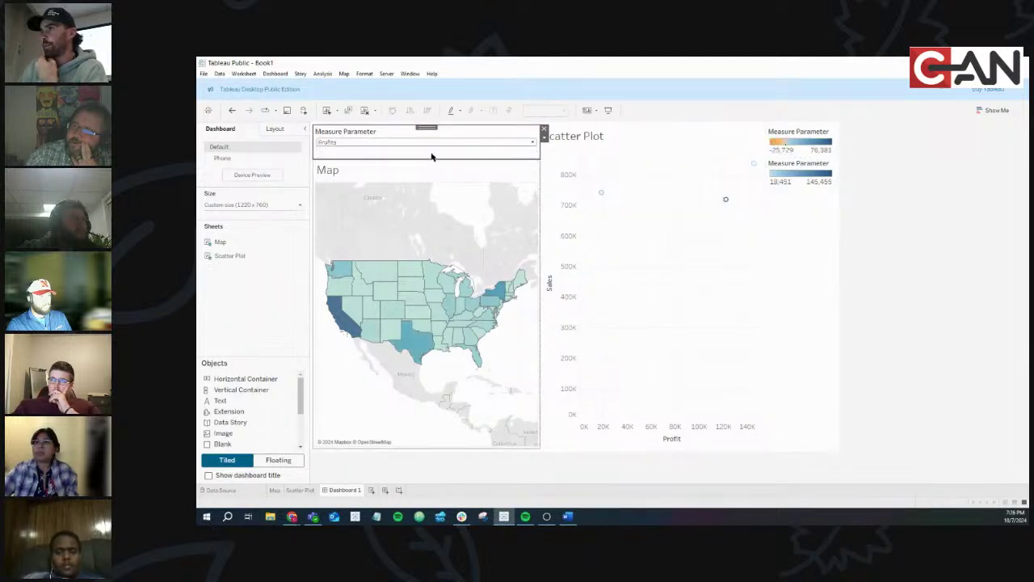
left_click(424, 144)
left_click(423, 151)
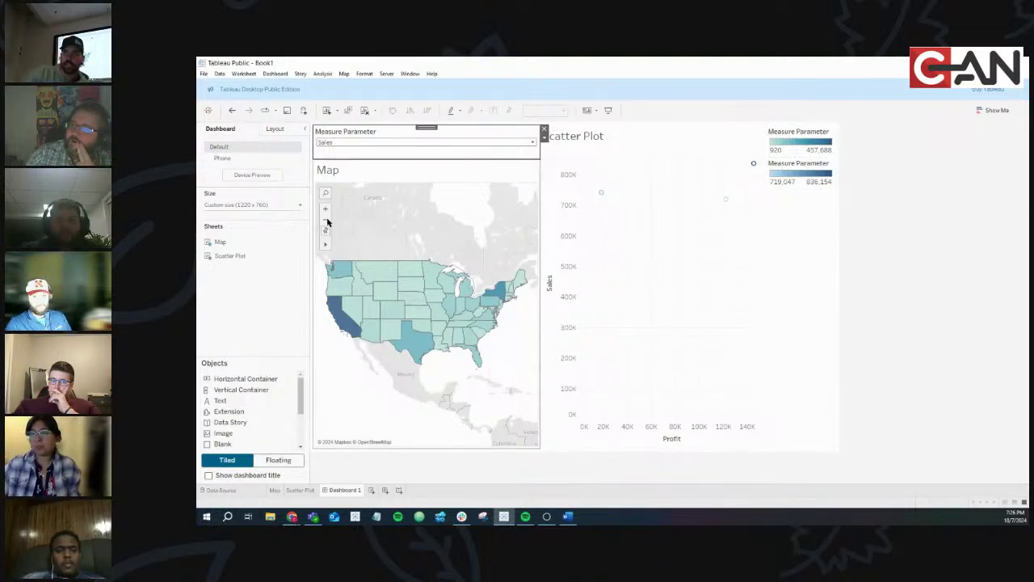
left_click(472, 144)
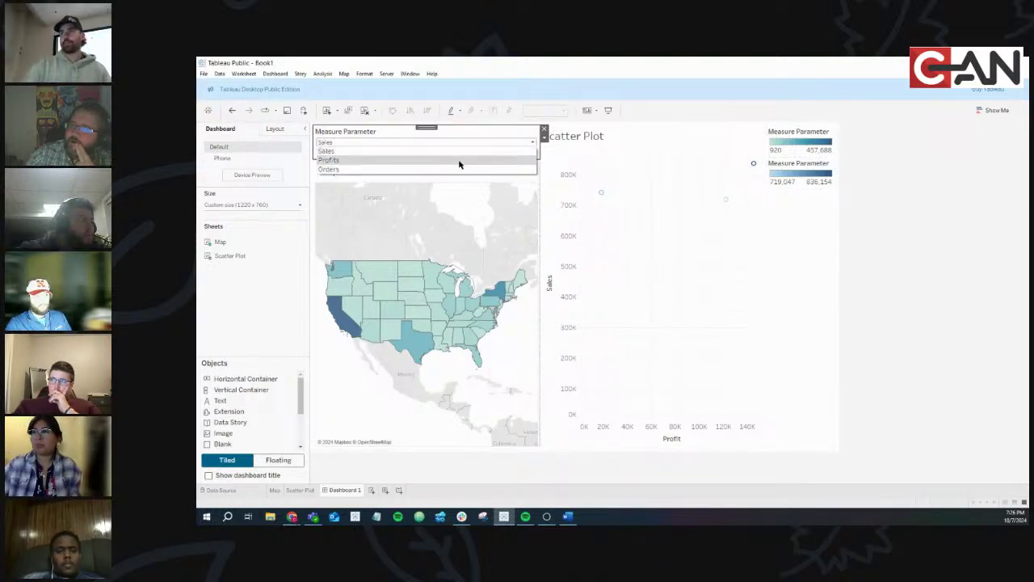
left_click(462, 160)
left_click(455, 144)
left_click(452, 170)
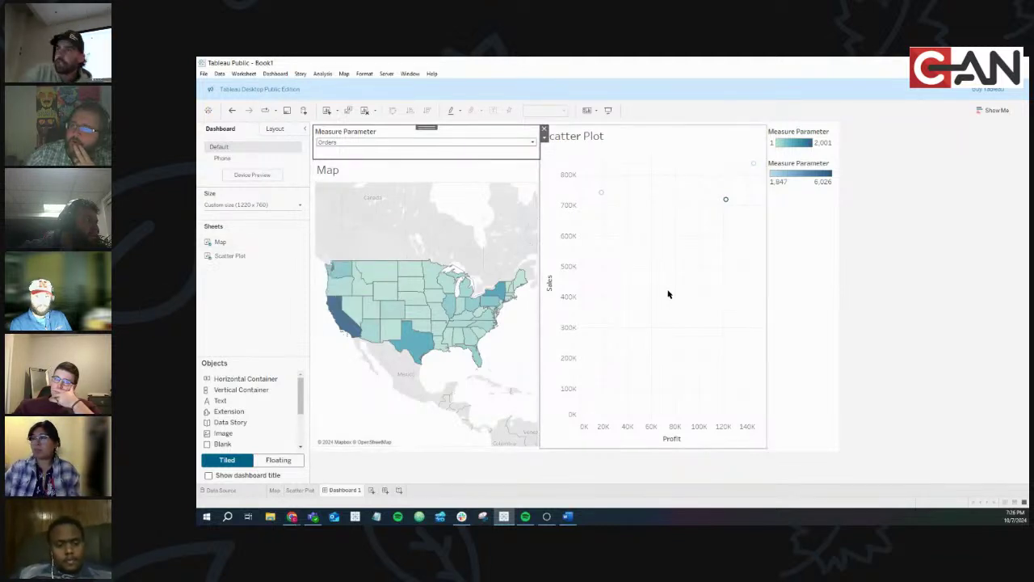
In the browser, shade the published map by Avg. Discount, then by Sales
mouse_move(293, 517)
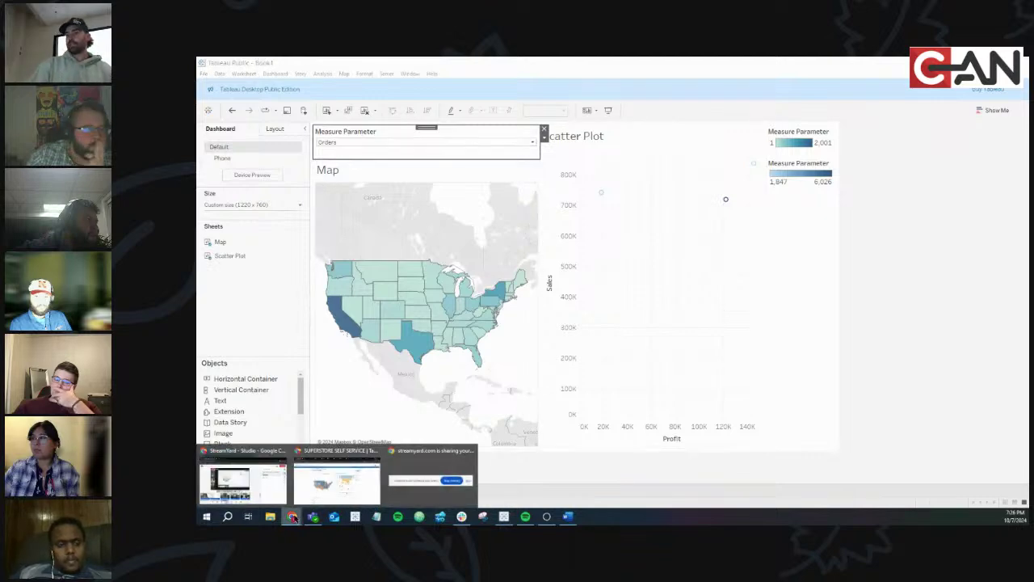
left_click(323, 490)
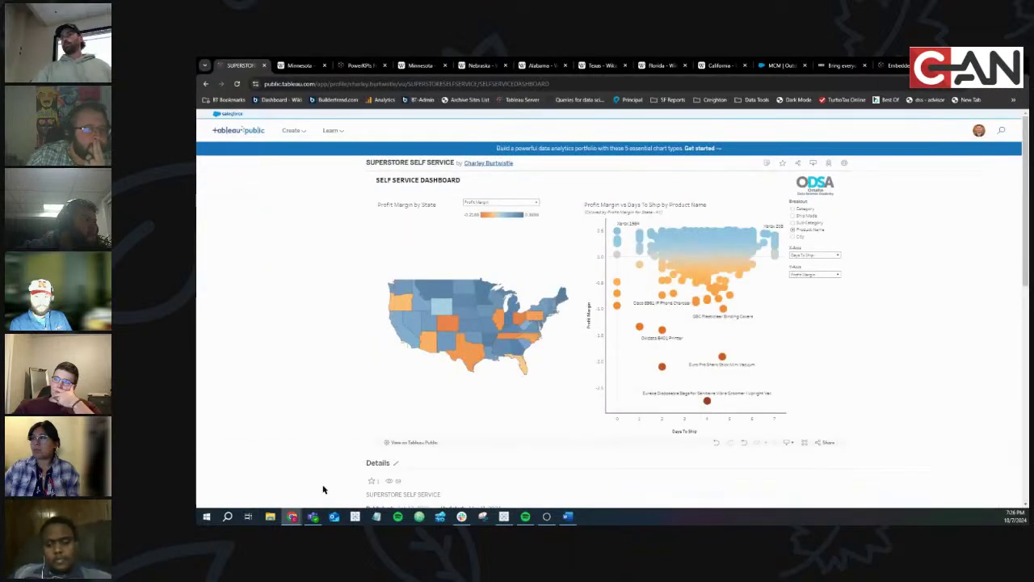
left_click(524, 203)
left_click(517, 216)
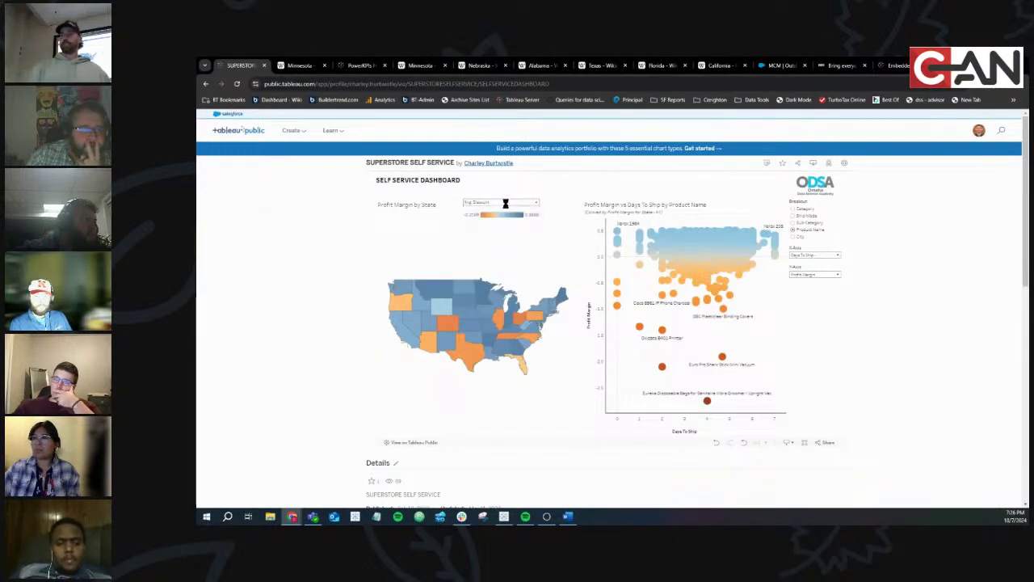
left_click(505, 202)
left_click(495, 250)
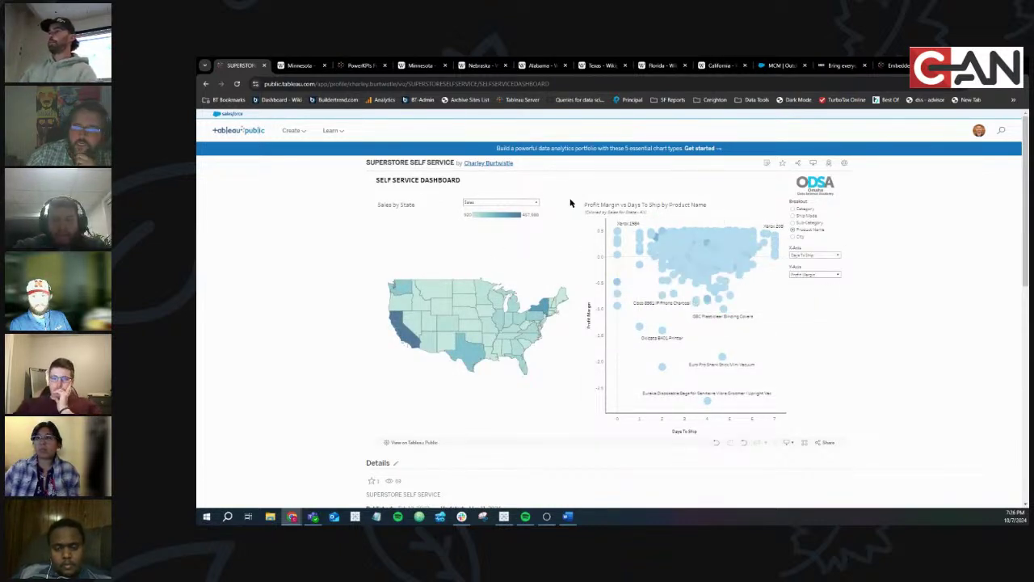
Browse the published scatter's X-axis and Y-axis measure lists without changing them
mouse_move(622, 230)
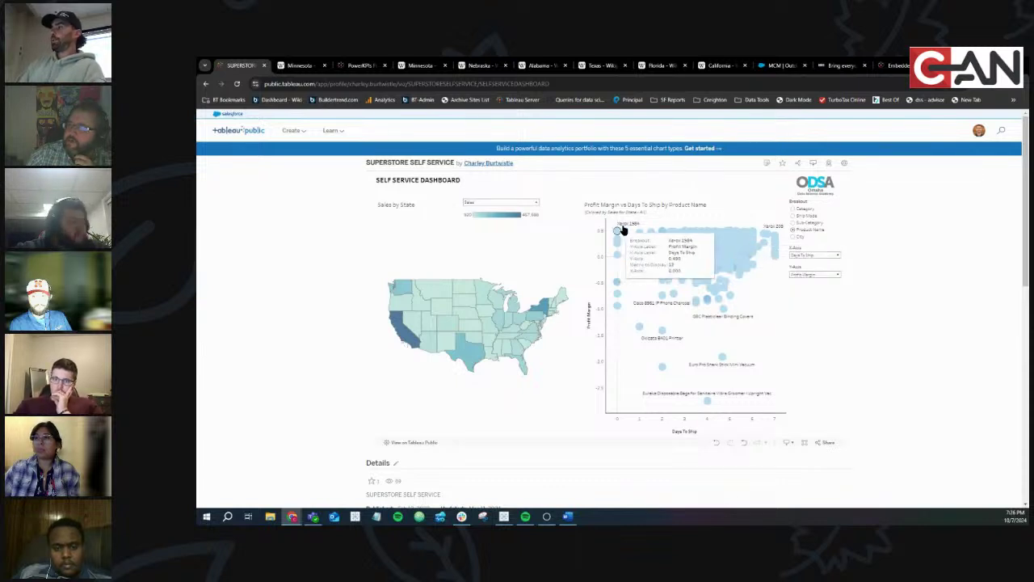
left_click(803, 256)
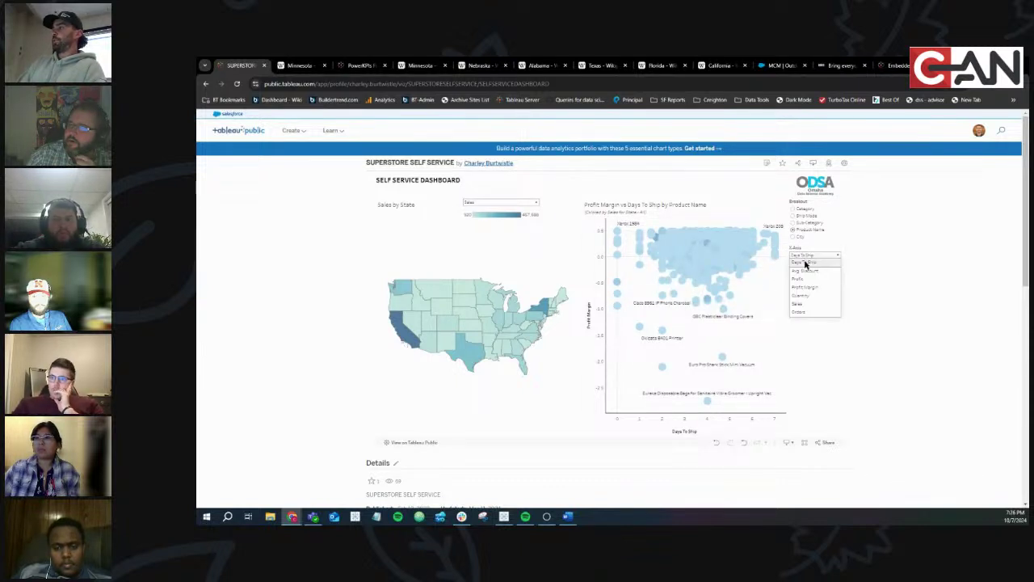
left_click(504, 205)
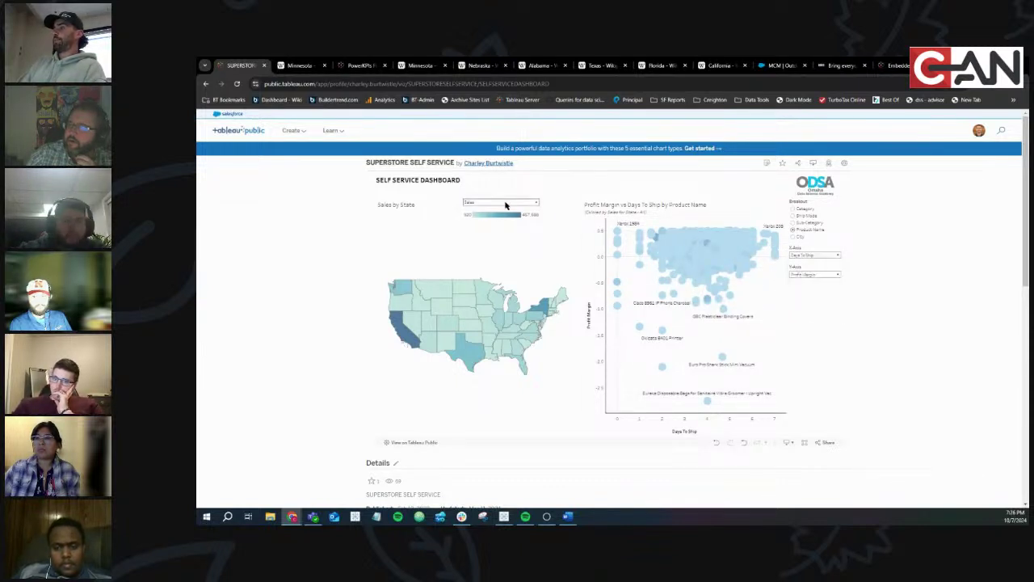
left_click(505, 205)
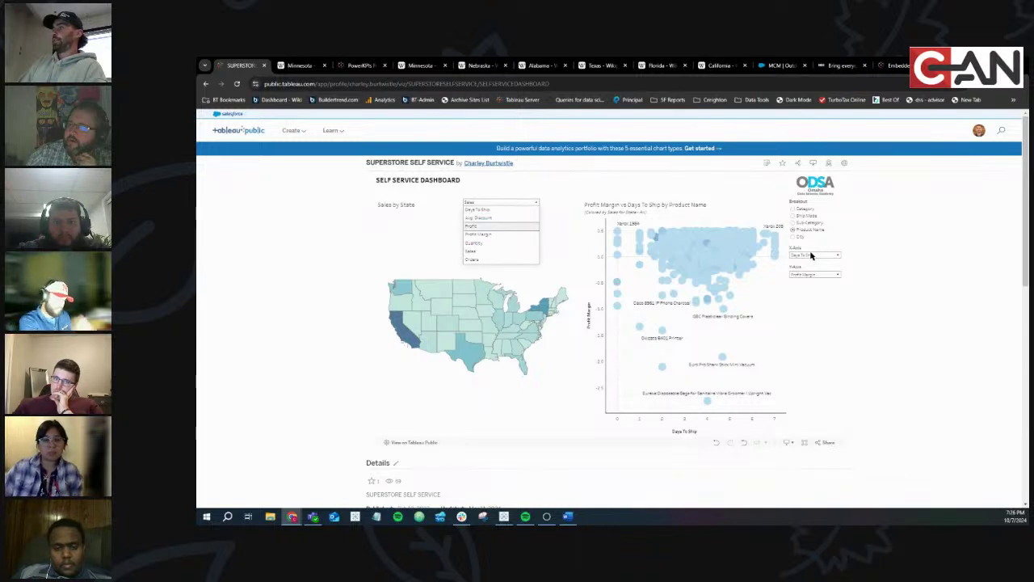
left_click(816, 256)
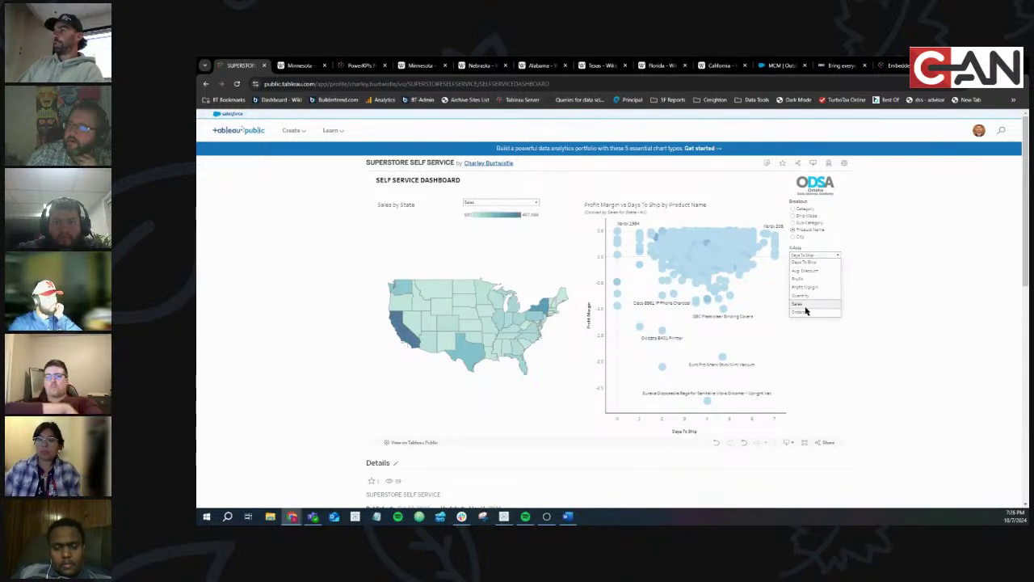
left_click(803, 260)
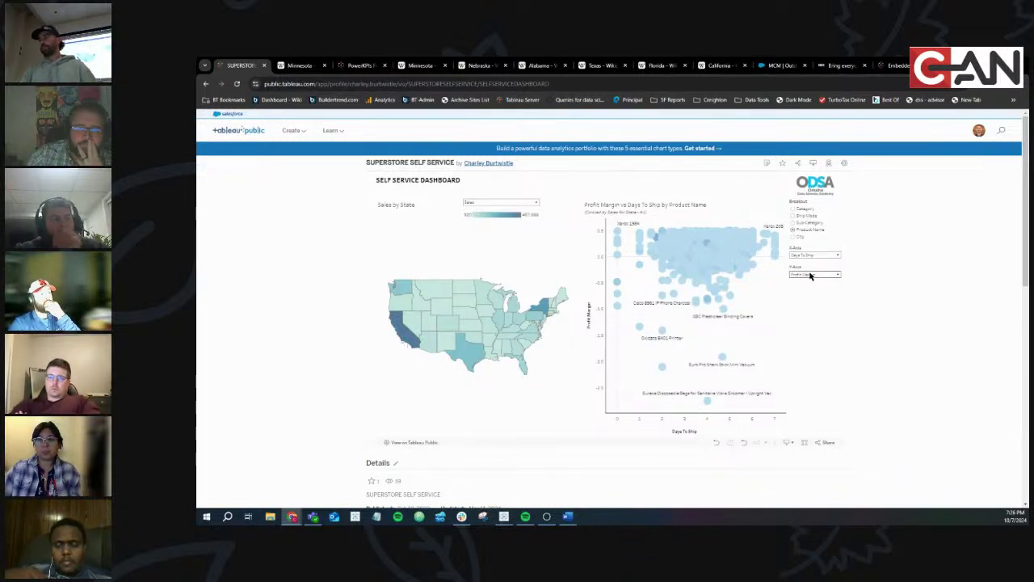
left_click(812, 275)
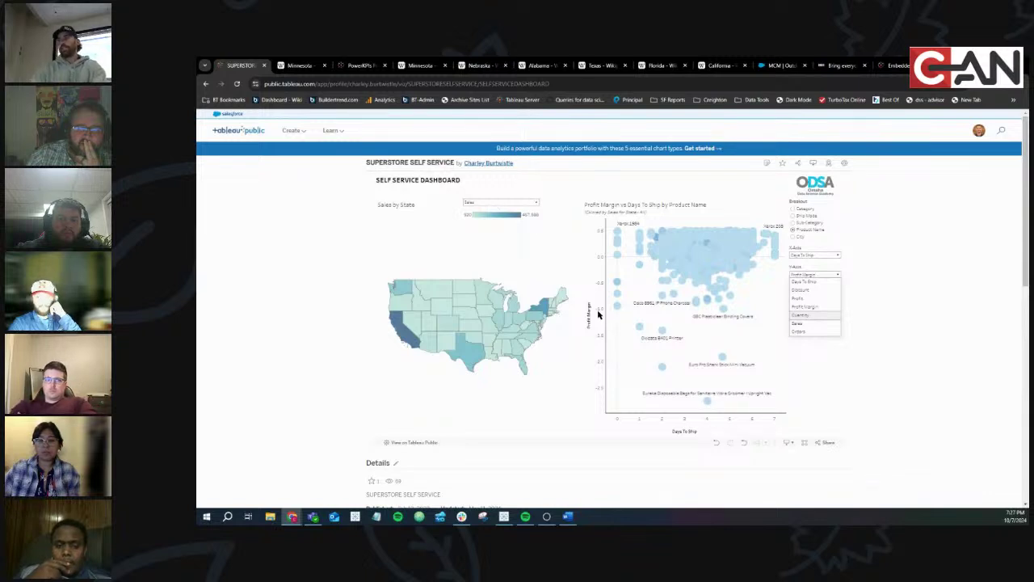
left_click(814, 275)
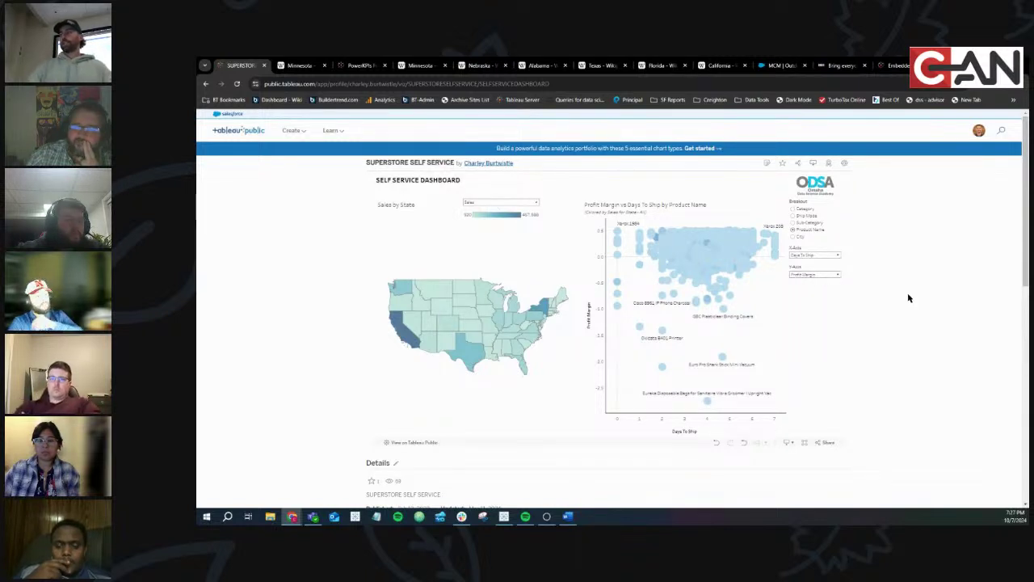
Plot Profit, then Sales, along the published scatter's X-axis
left_click(799, 256)
left_click(801, 278)
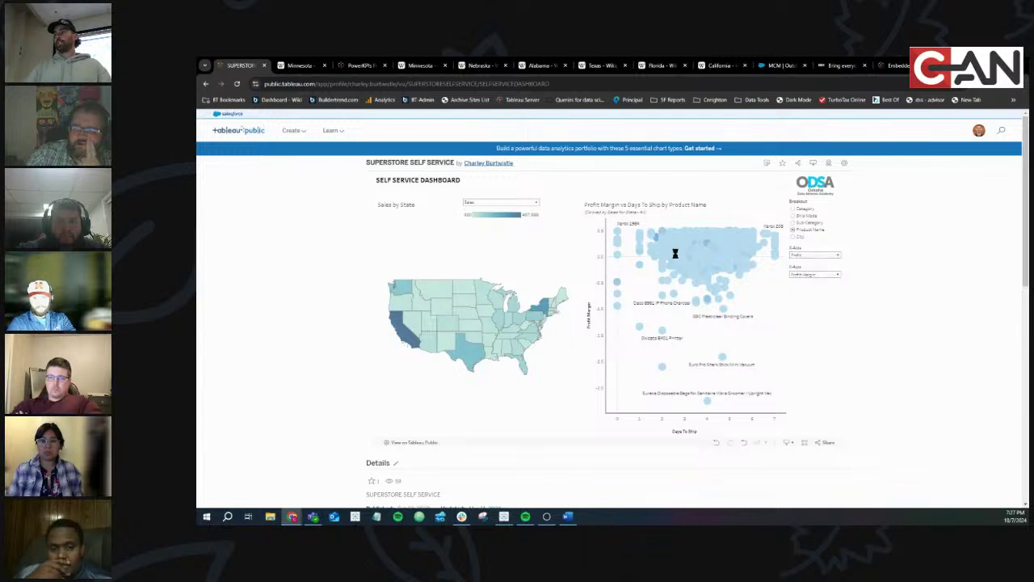
left_click(802, 256)
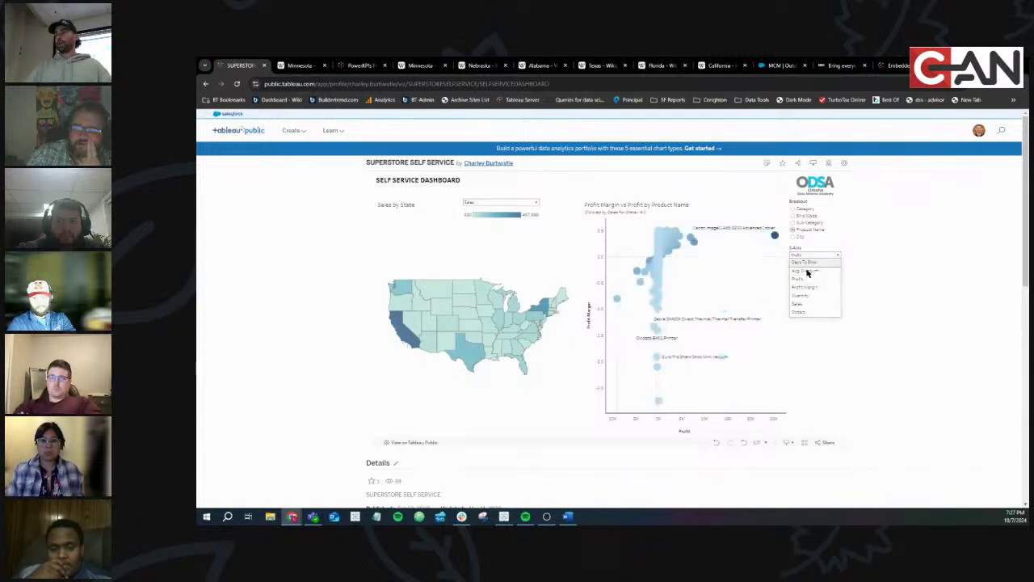
left_click(806, 301)
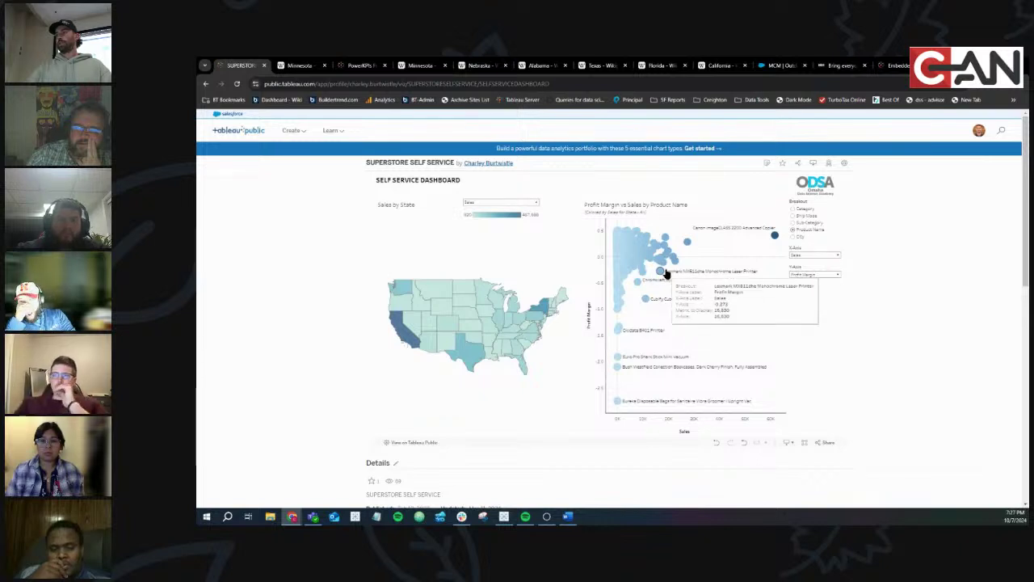
key("alt+Tab")
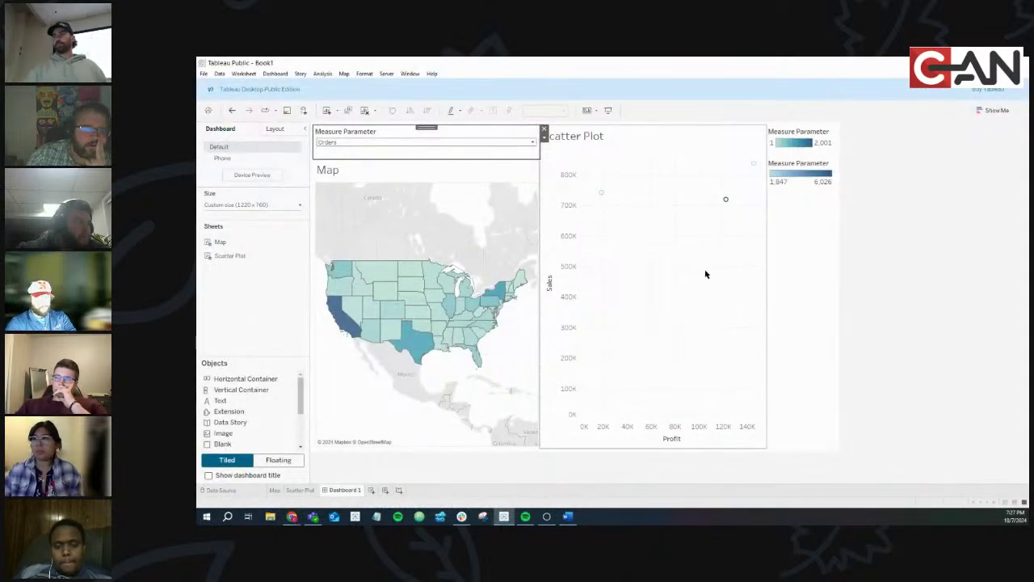
Open the Scatter Plot worksheet and duplicate Measure Parameter, undoing an accidental add to the sheet
left_click(681, 278)
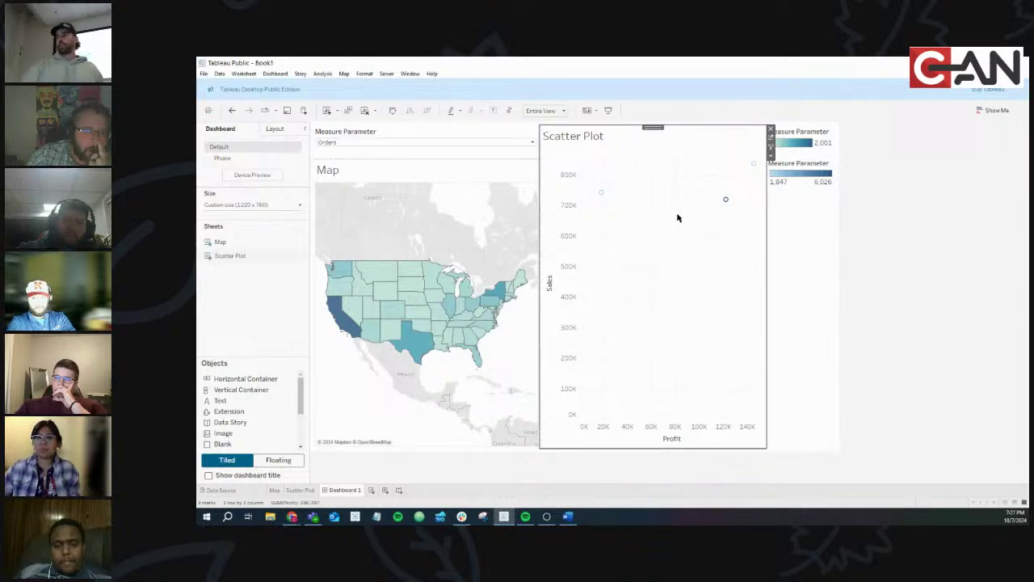
left_click(770, 138)
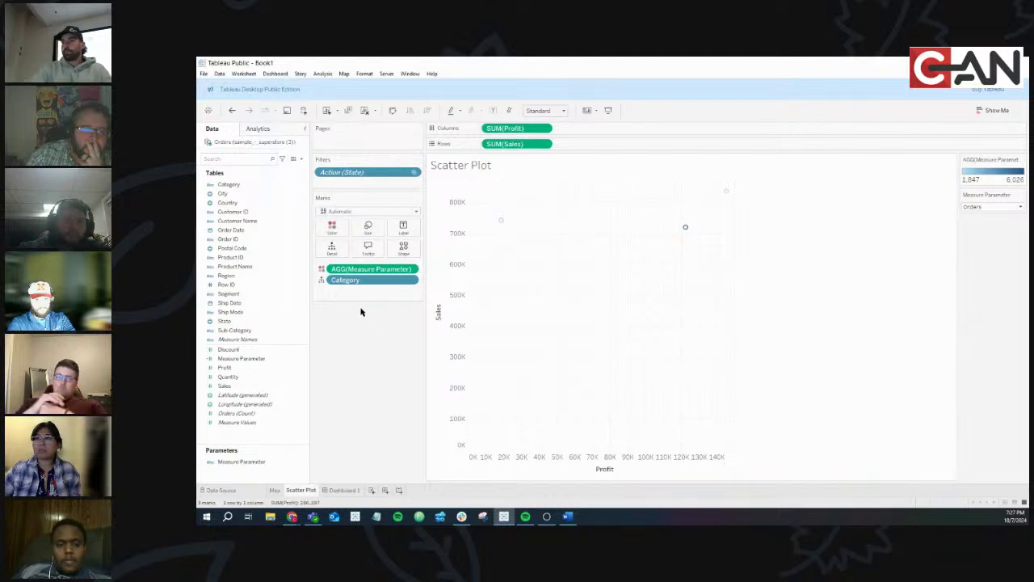
left_click(251, 462)
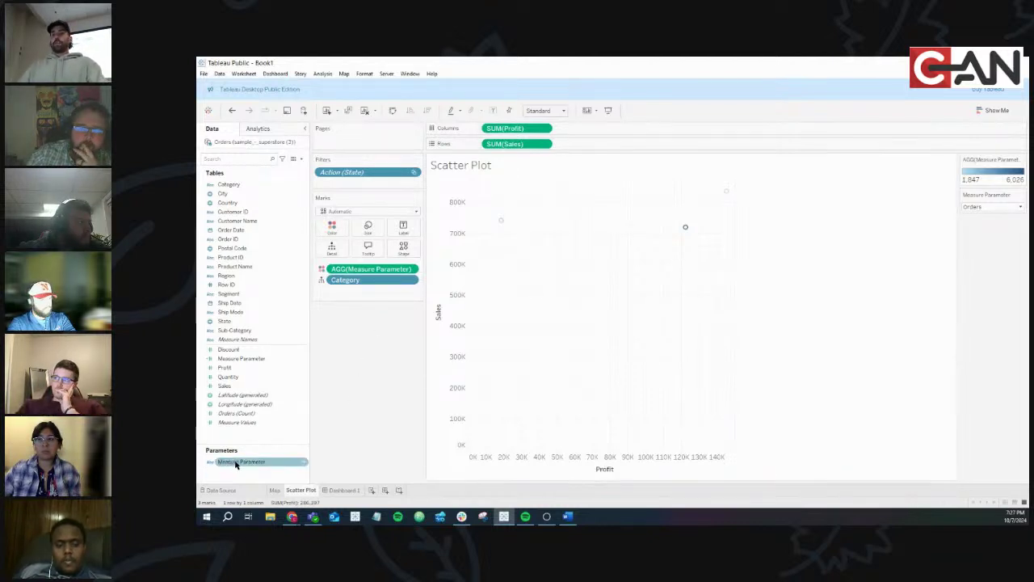
left_click(304, 465)
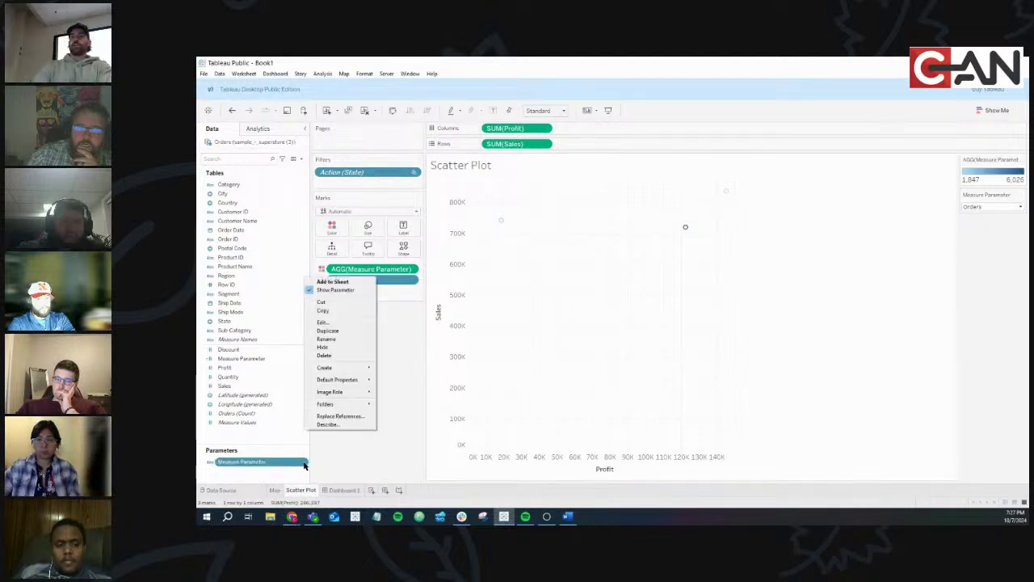
left_click(338, 331)
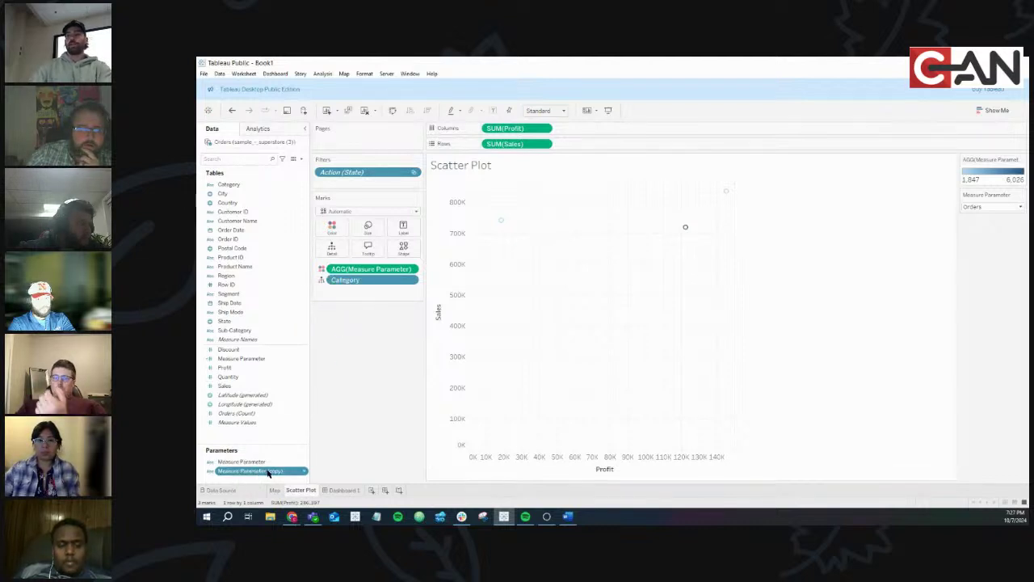
double_click(269, 472)
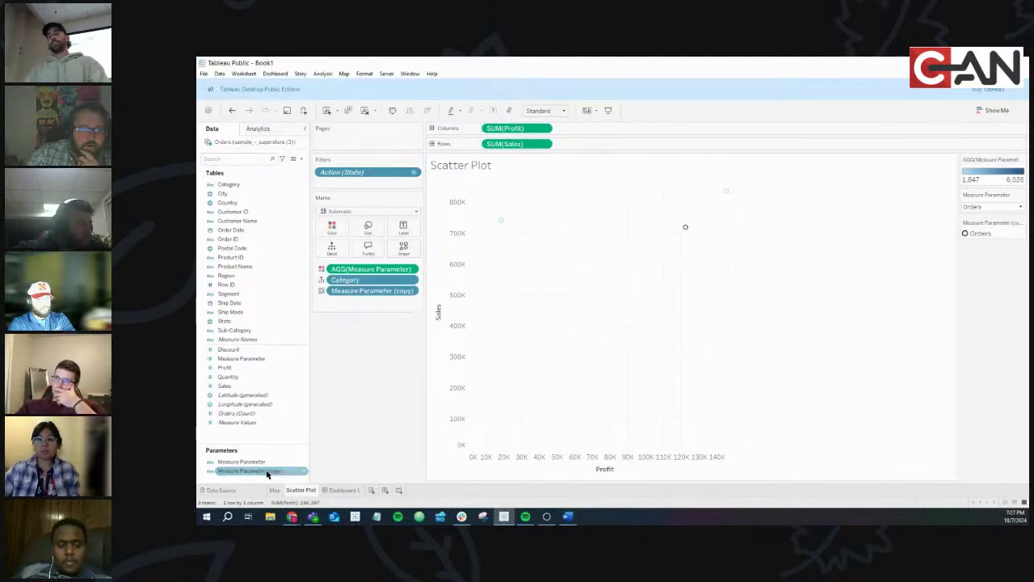
left_click(358, 445)
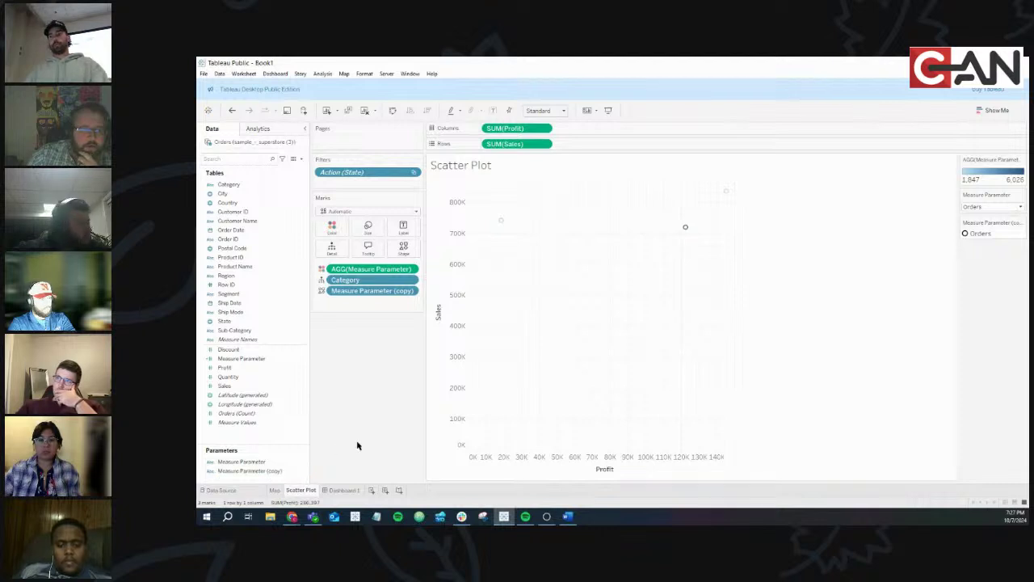
key("ctrl+z")
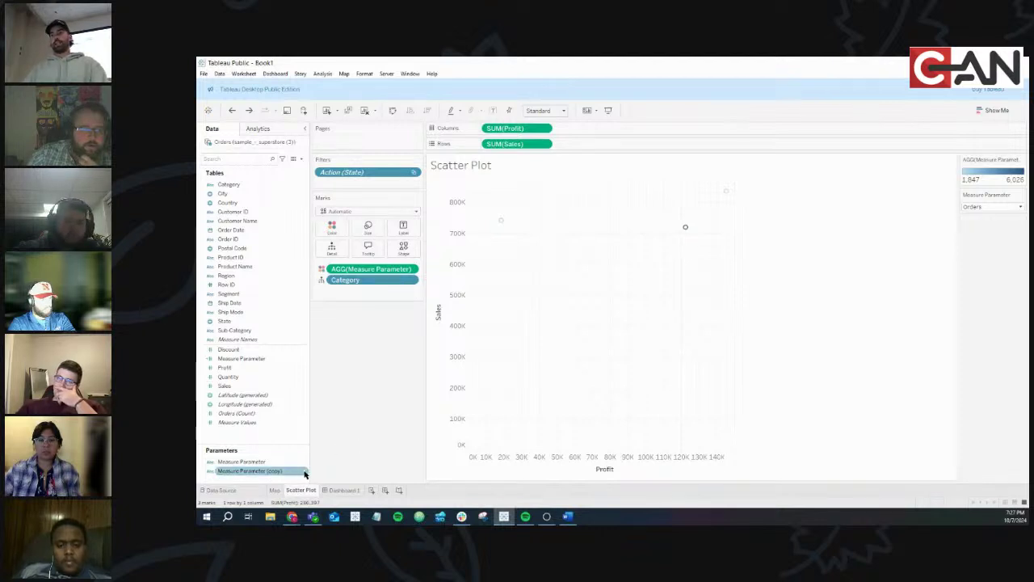
Rename the copied parameter to X-Axis, then return to the published dashboard in the browser
right_click(304, 474)
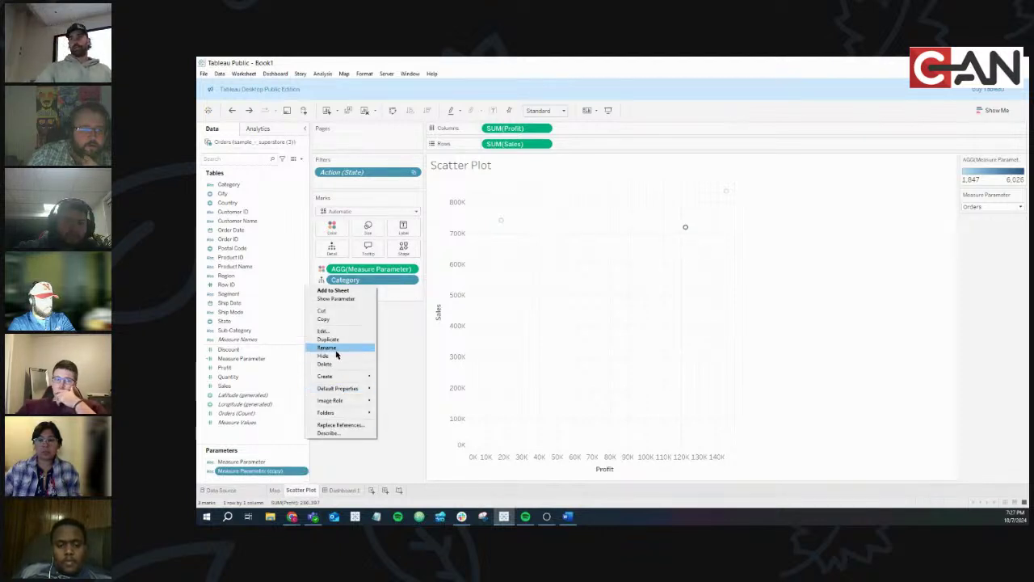
left_click(331, 347)
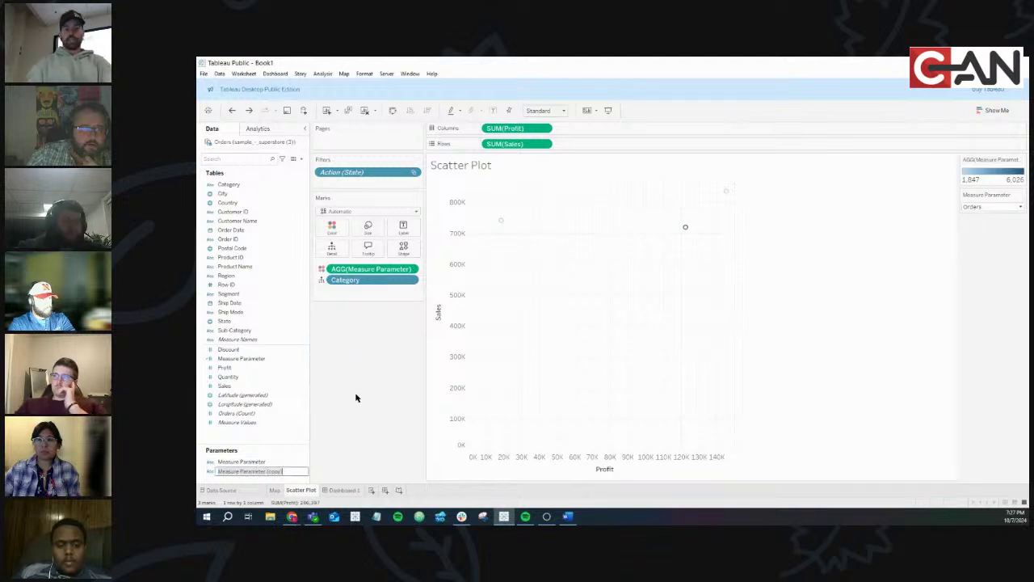
type("X-A")
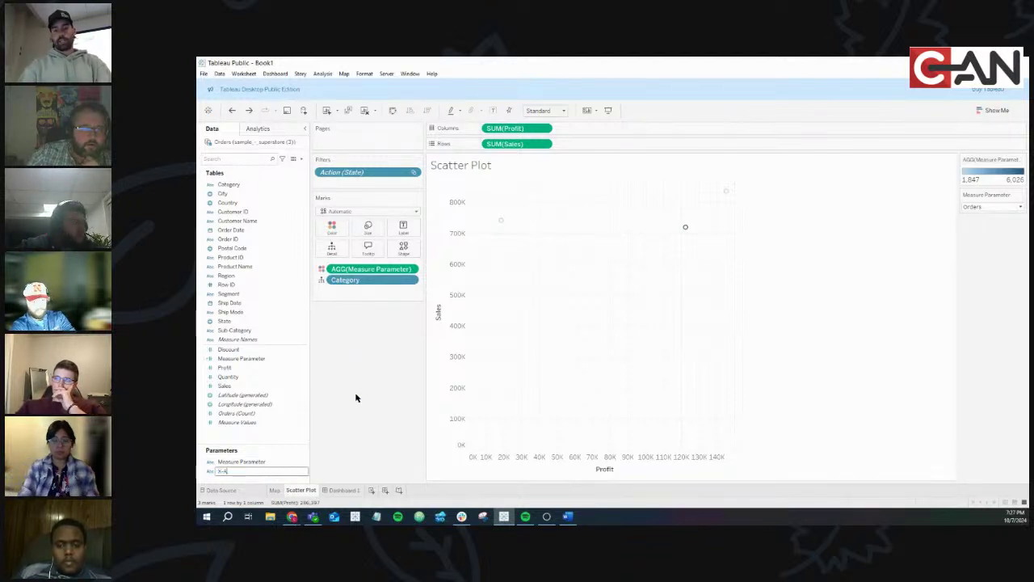
type("xis")
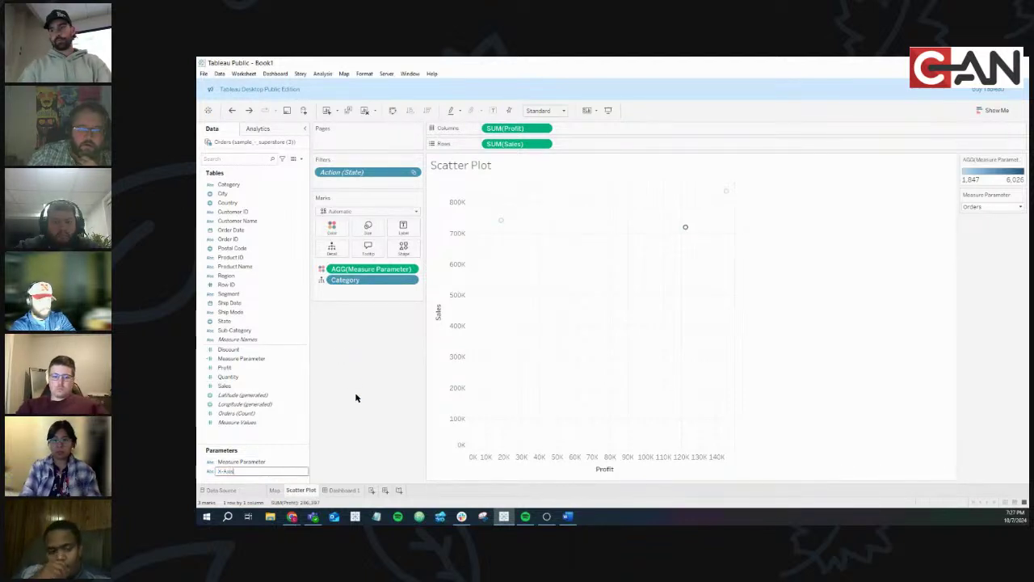
key("Return")
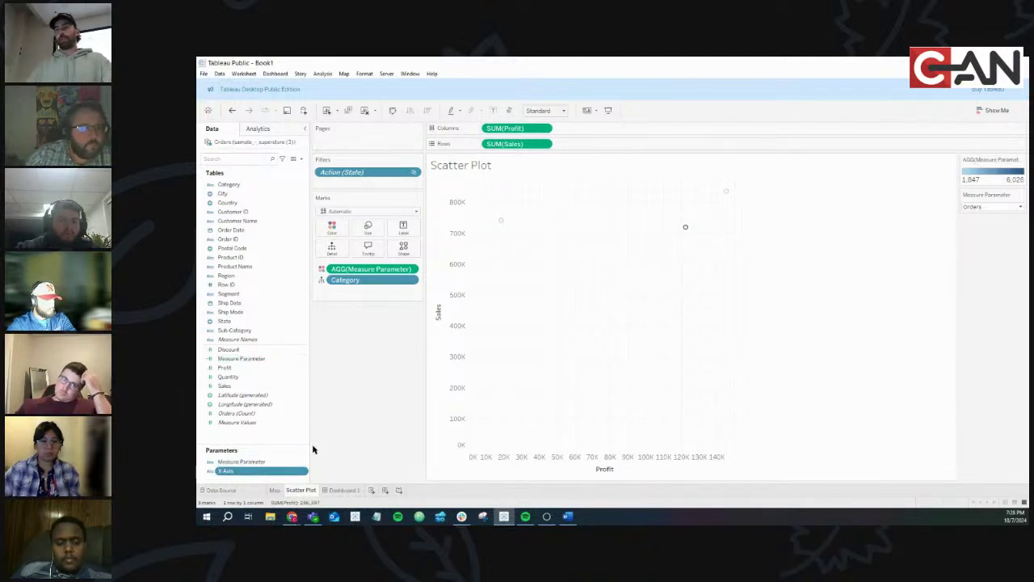
left_click(292, 517)
left_click(337, 481)
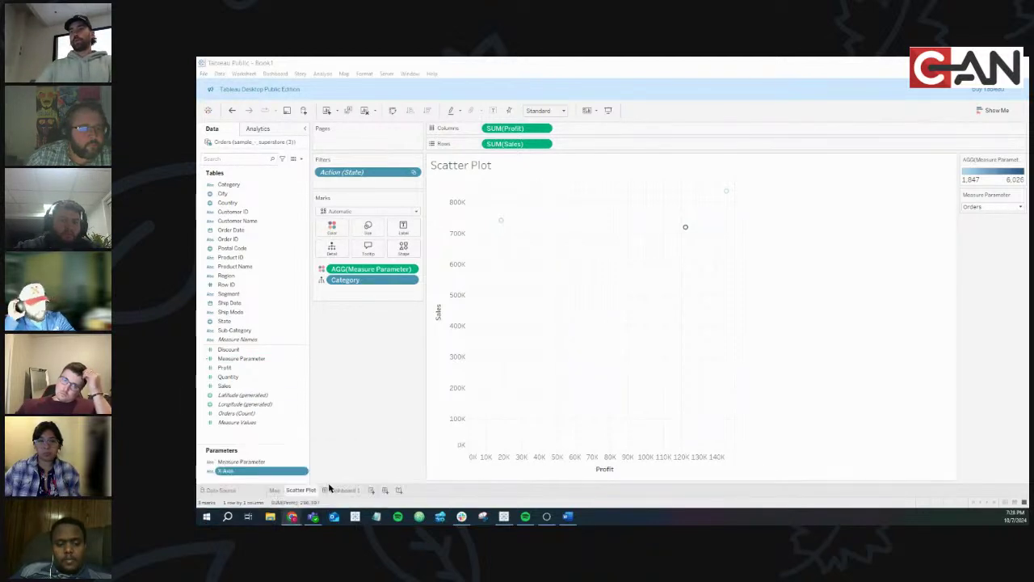
Show Profit, then Profit Margin, on the published dashboard's state map
left_click(505, 204)
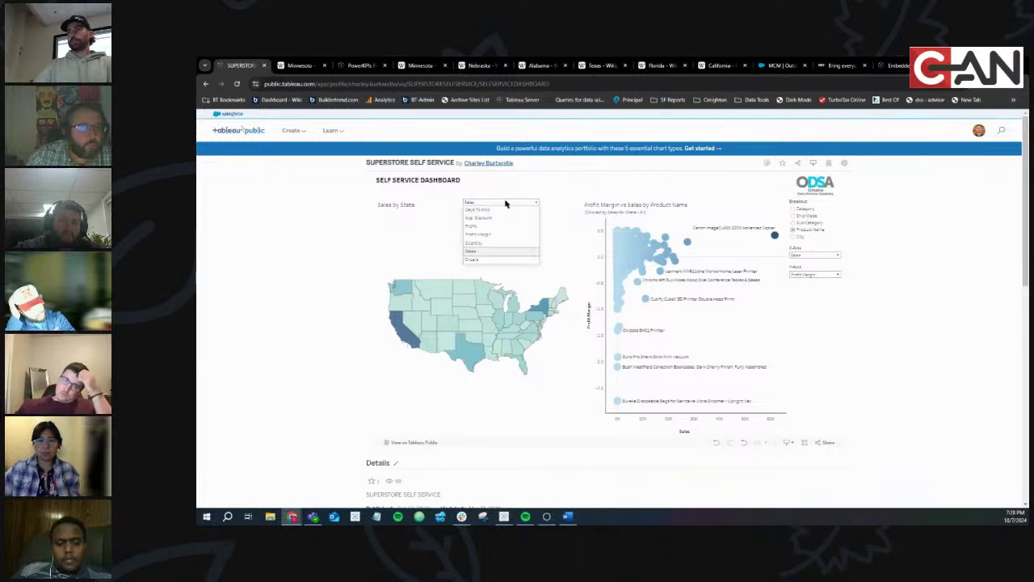
left_click(502, 230)
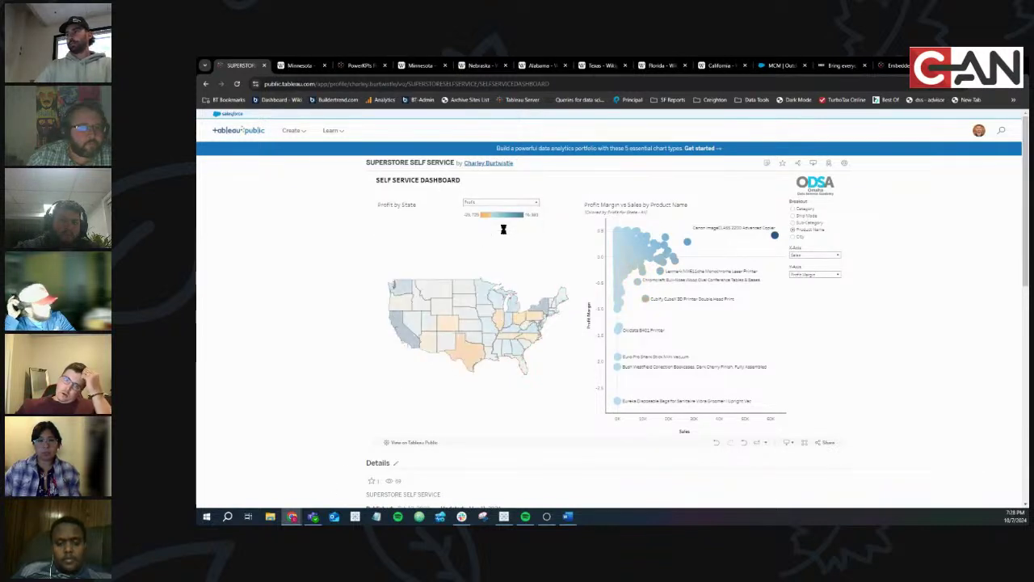
left_click(489, 202)
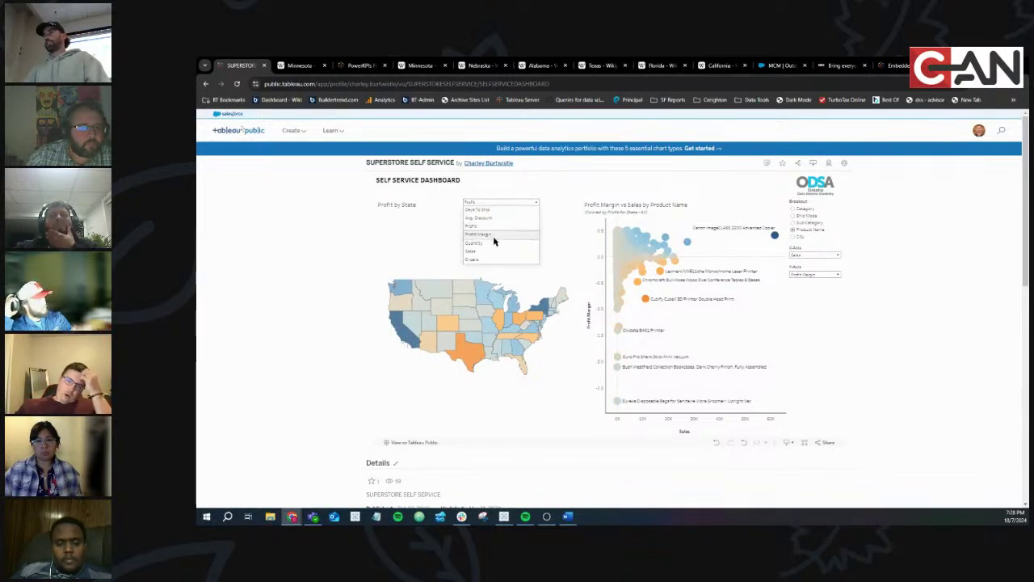
left_click(482, 202)
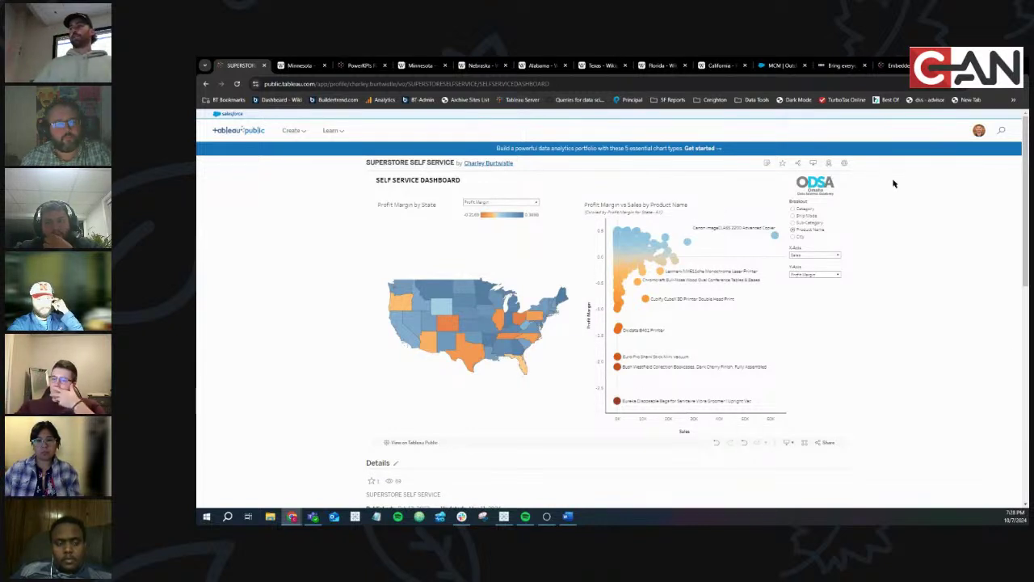
key("alt+Tab")
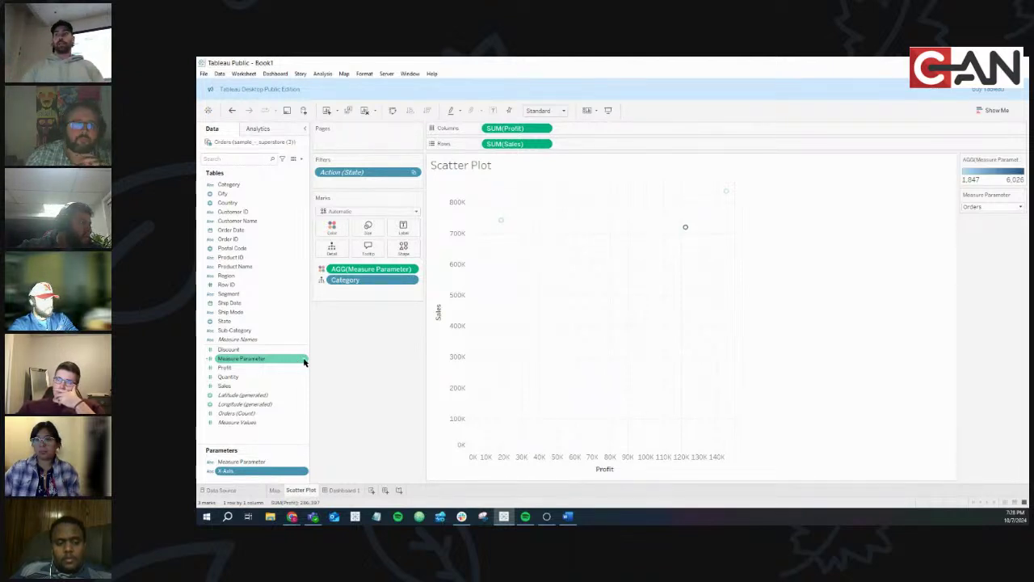
Duplicate the Measure Parameter field and change line one of the copy to use [X-Axis]
right_click(304, 362)
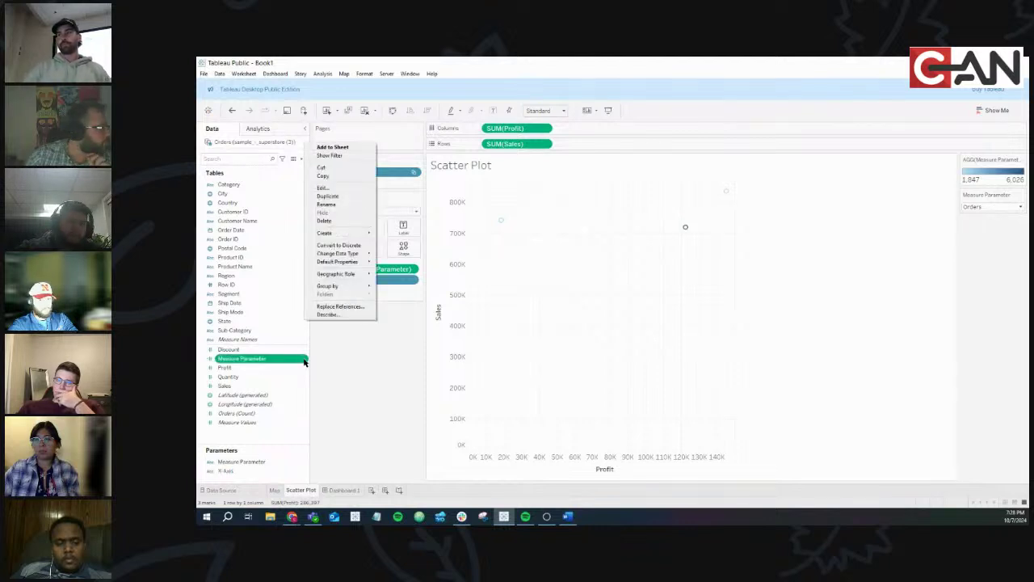
left_click(328, 197)
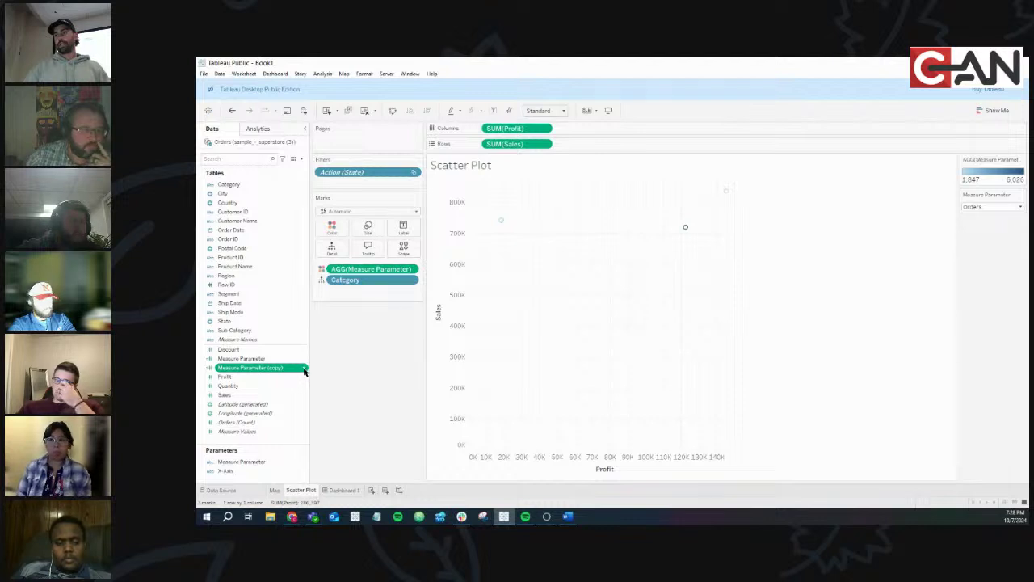
right_click(305, 369)
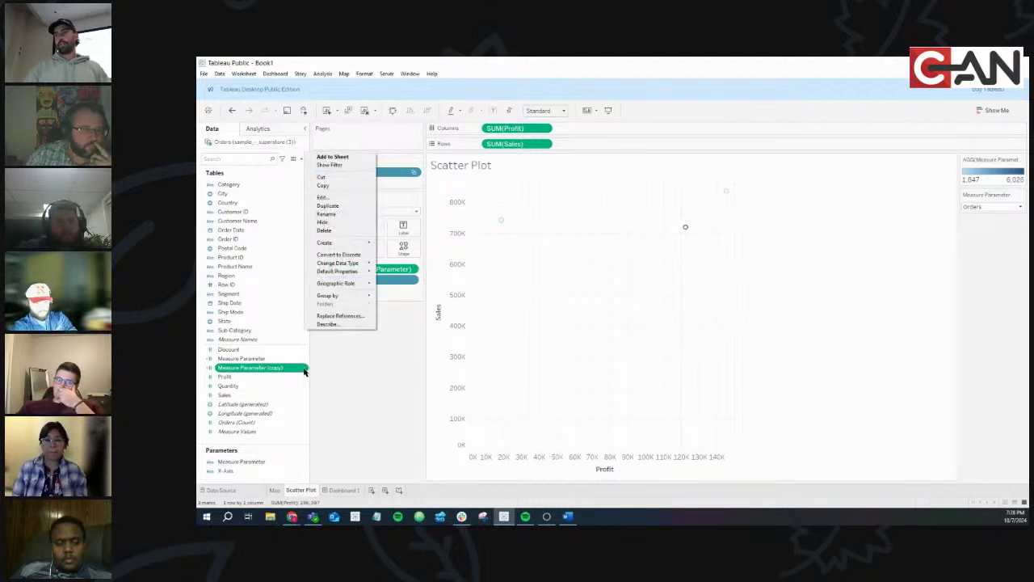
left_click(346, 198)
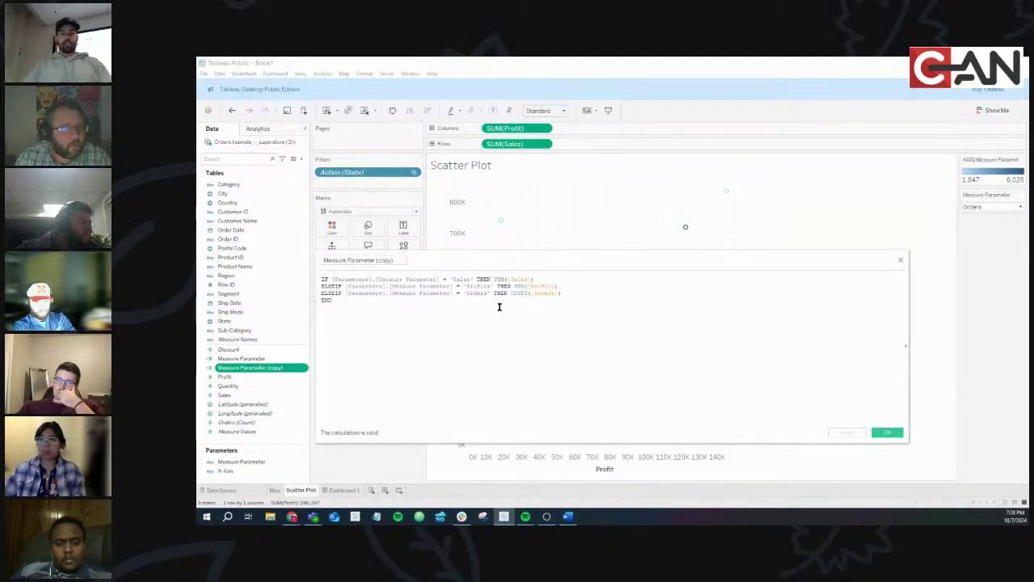
scroll(499, 306, "up", 1)
scroll(499, 307, "up", 2)
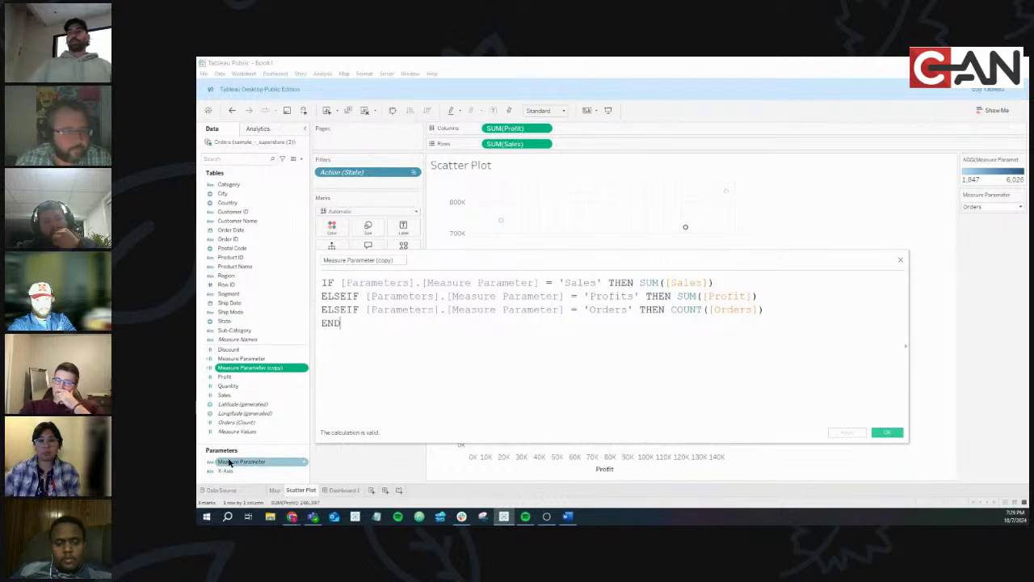
double_click(489, 282)
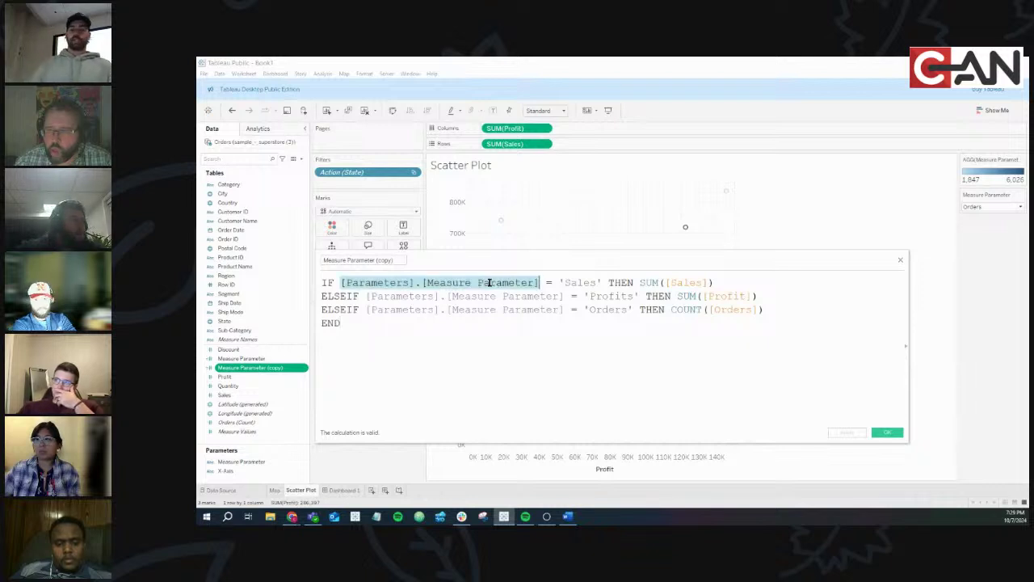
type("x")
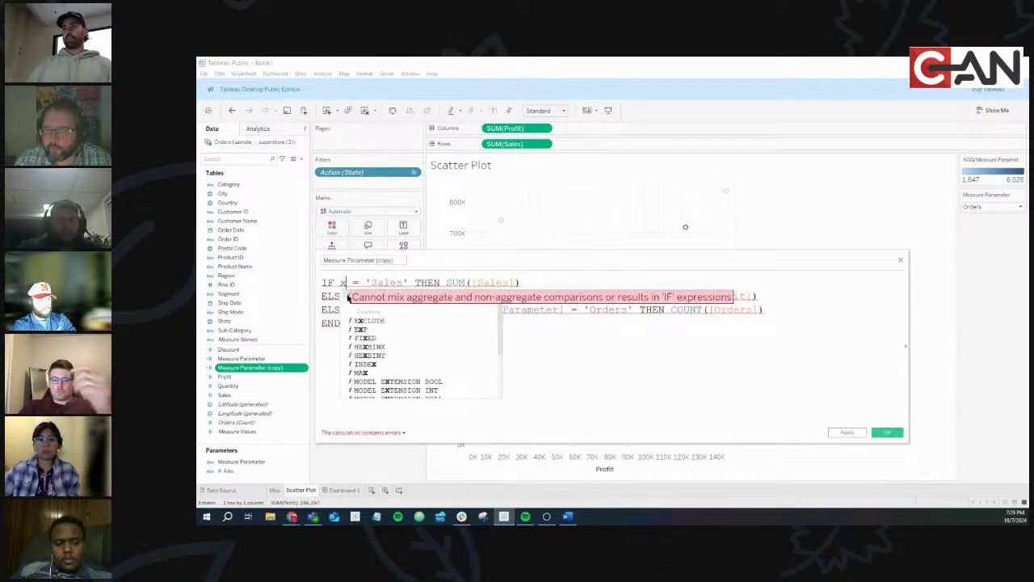
key("Return")
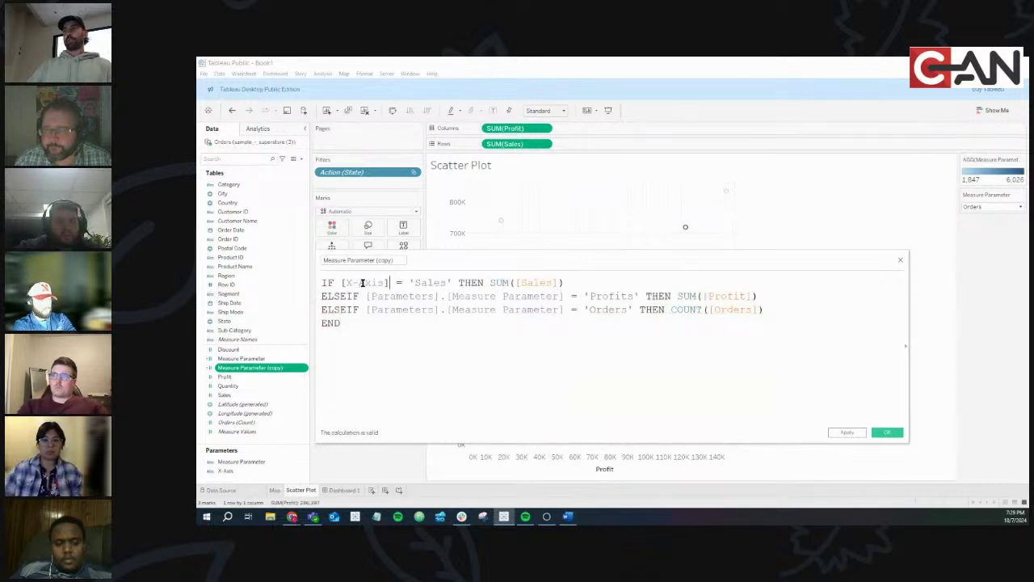
Paste [X-Axis] over the parameter references on lines two and three, then save the formula
double_click(362, 282)
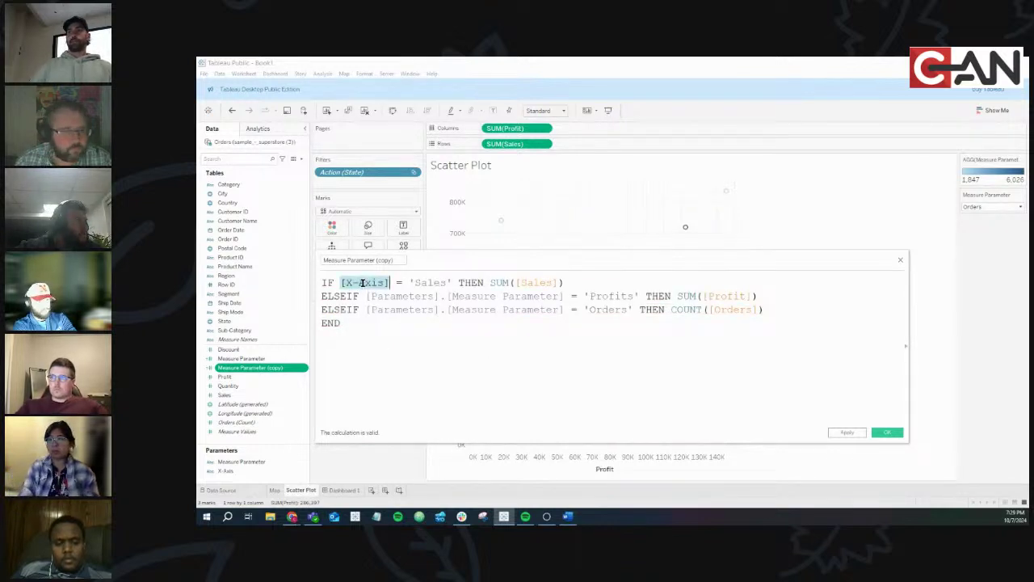
key("ctrl+c")
double_click(475, 295)
key("ctrl+v")
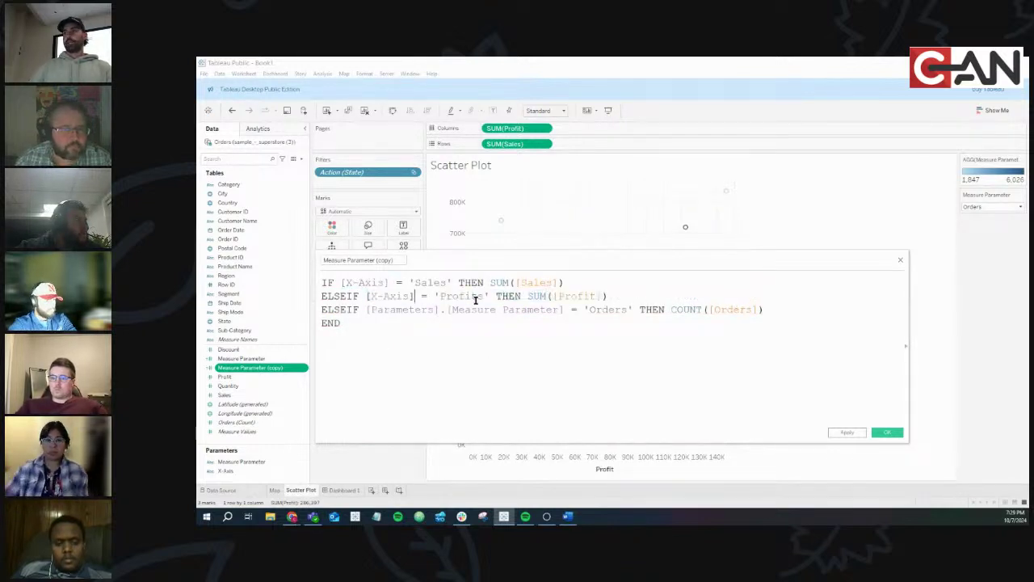
double_click(468, 309)
key("ctrl+v")
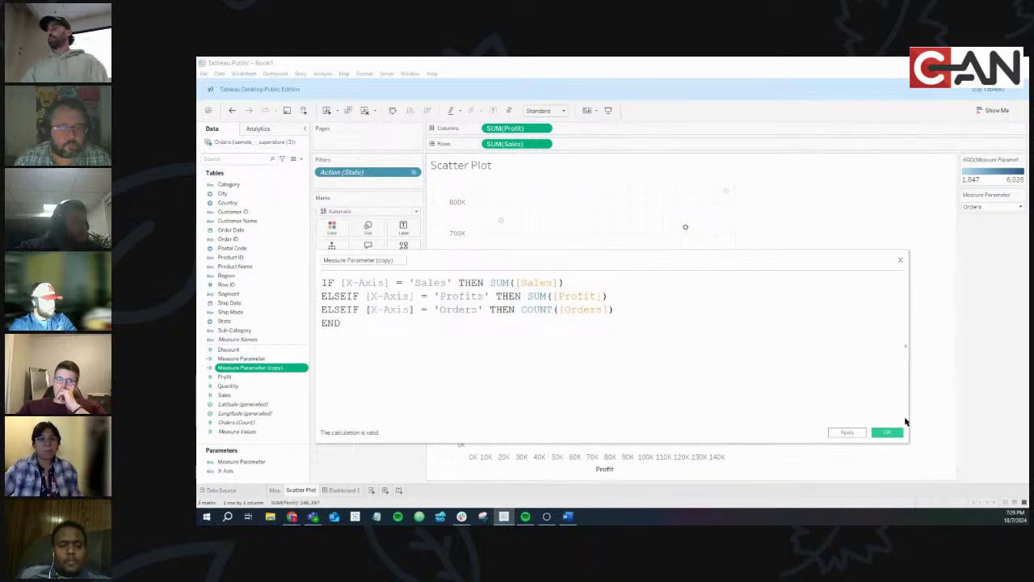
left_click(892, 433)
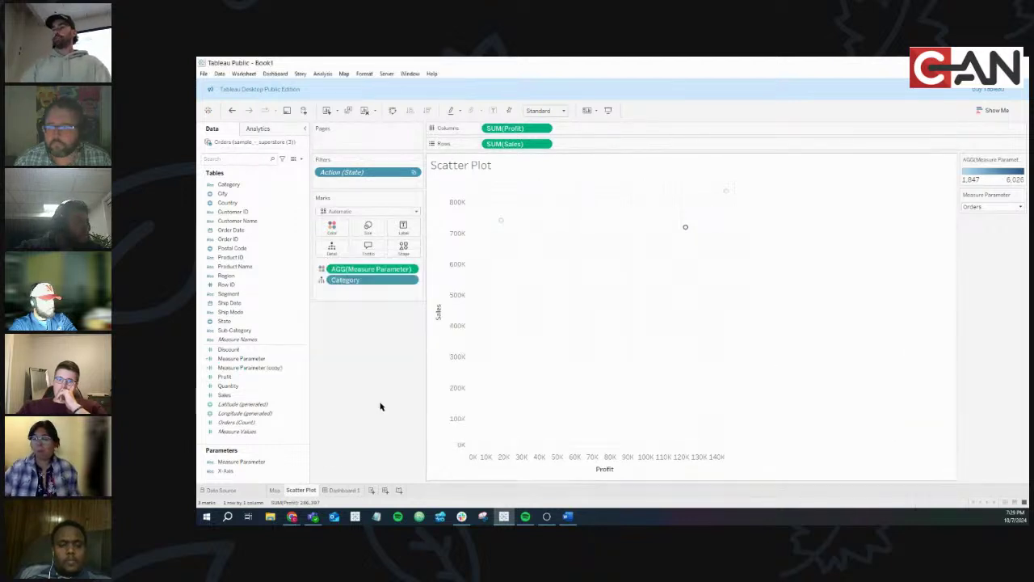
Reopen the Measure Parameter (copy) formula and keep [X-Axis] on line one
right_click(302, 371)
left_click(323, 201)
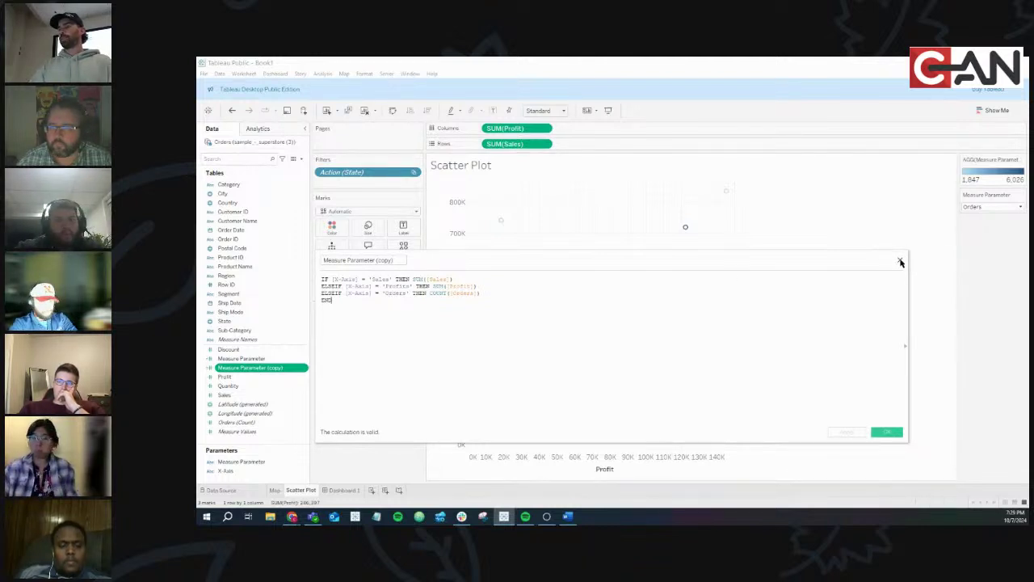
scroll(723, 303, "up", 5, "ctrl")
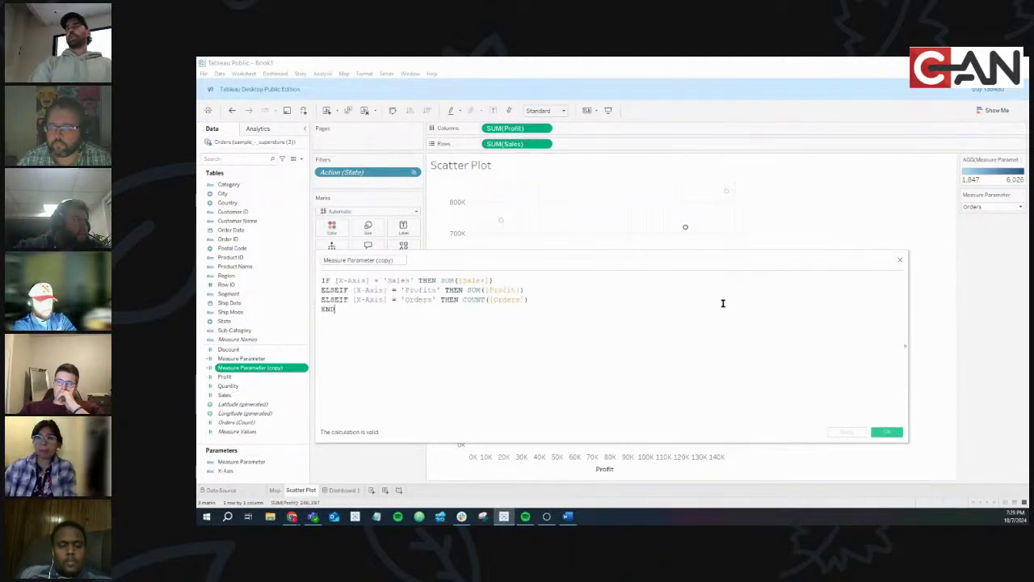
scroll(723, 303, "up", 2, "ctrl")
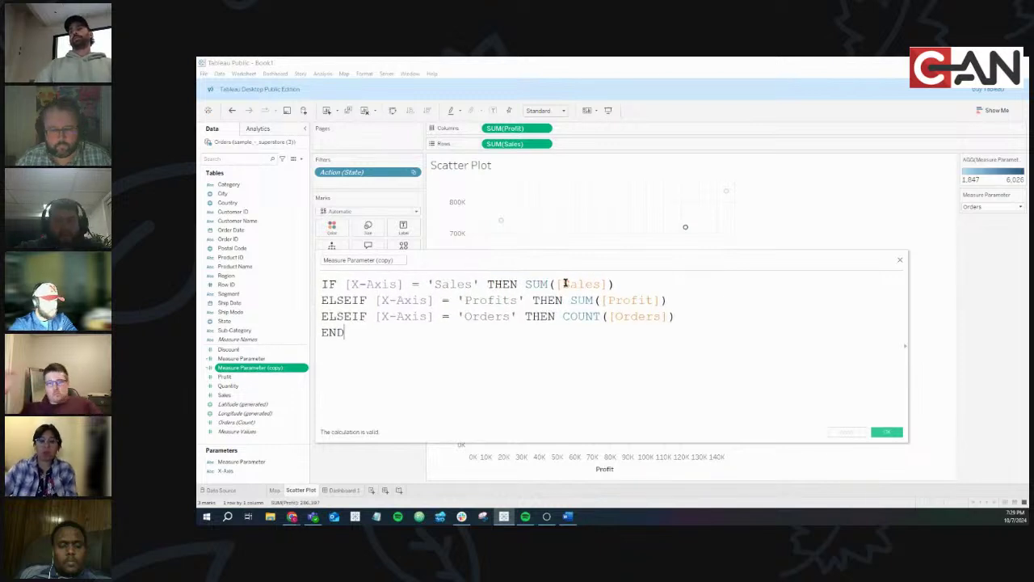
double_click(363, 285)
type("para")
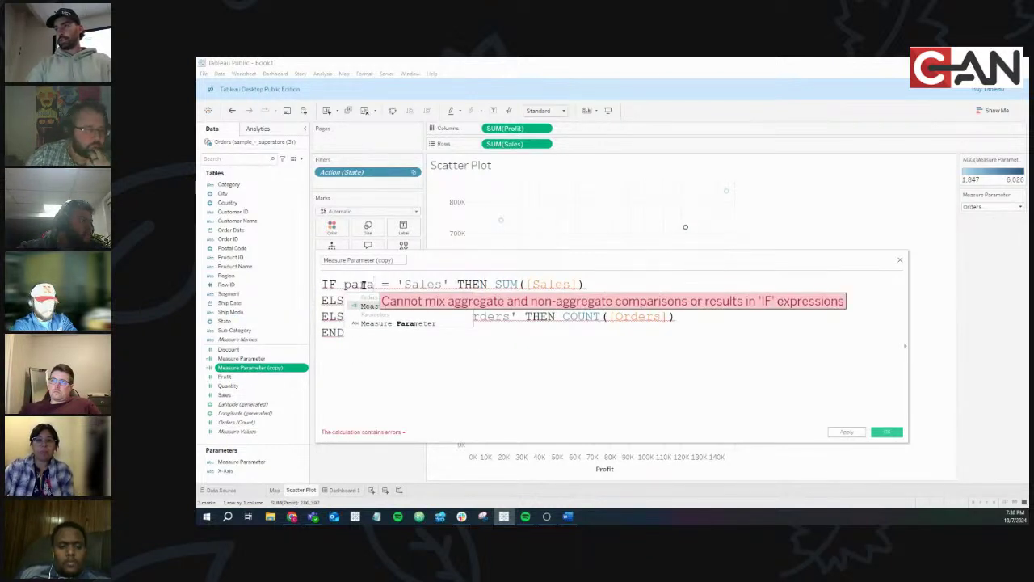
key("BackSpace")
key("BackSpace")
key("BackSpace")
key("BackSpace")
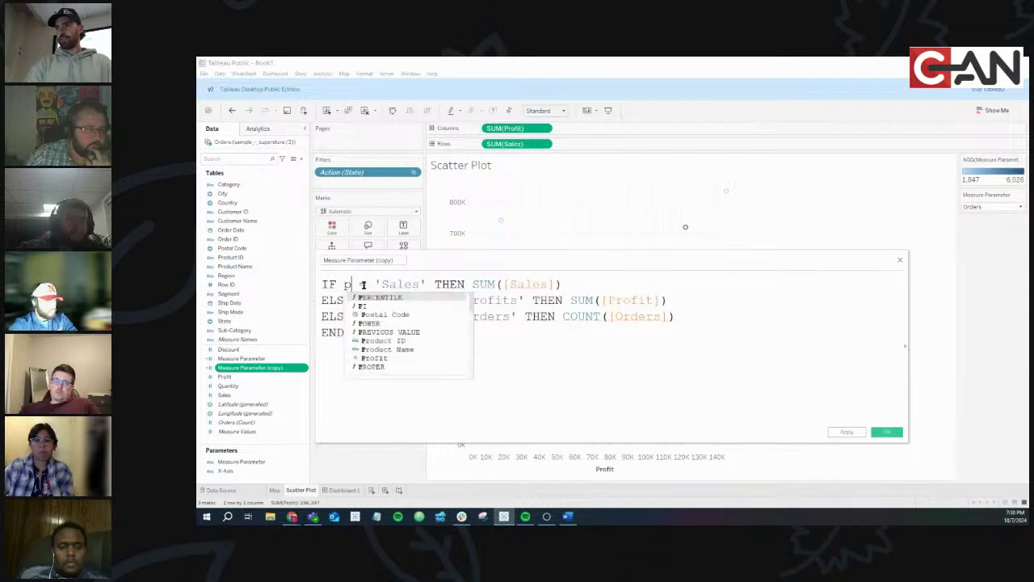
type("x")
key("Return")
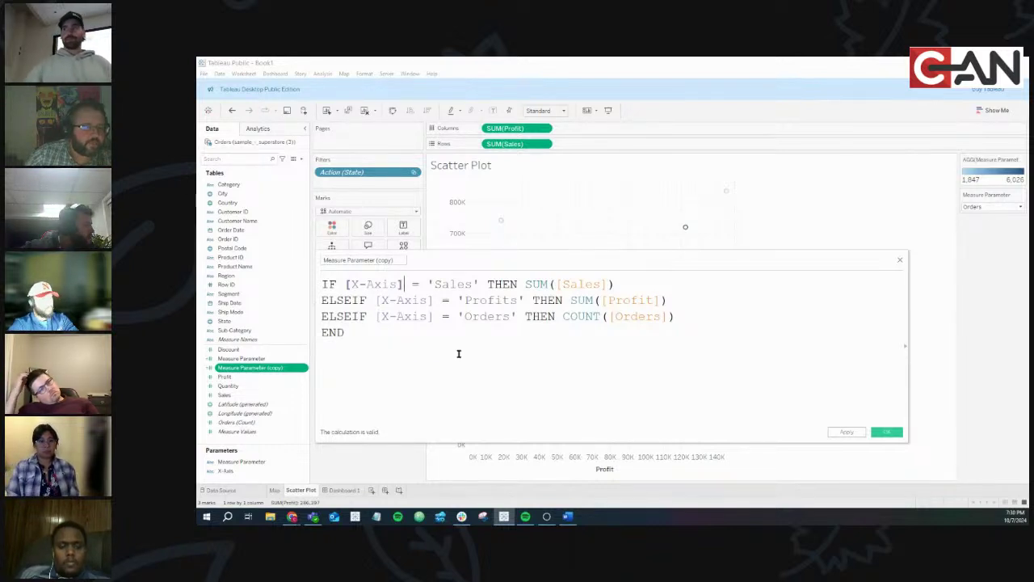
Rename the calculation to Value X-Axis and save it
left_click(389, 261)
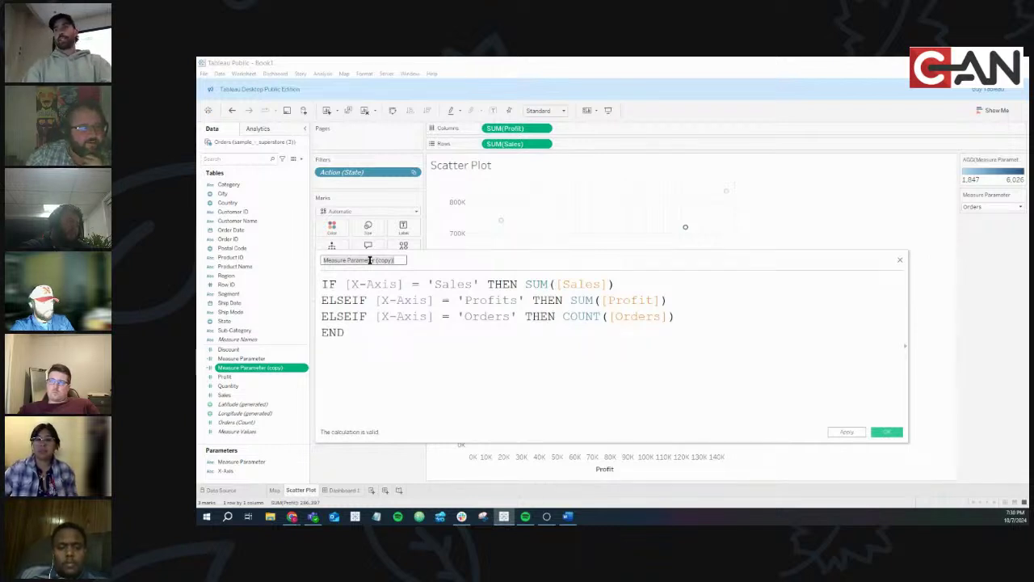
type("Value X-Axis")
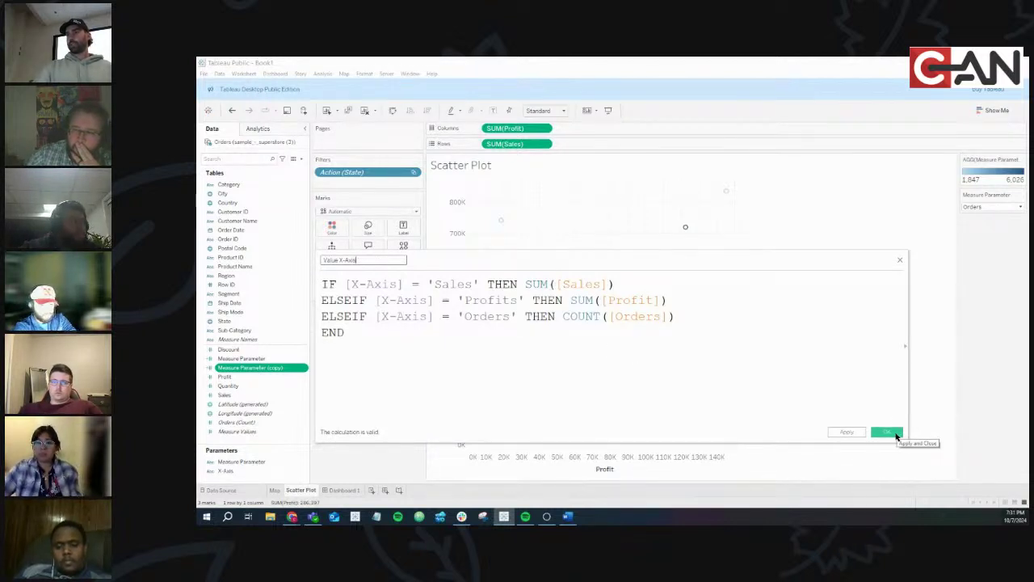
left_click(886, 433)
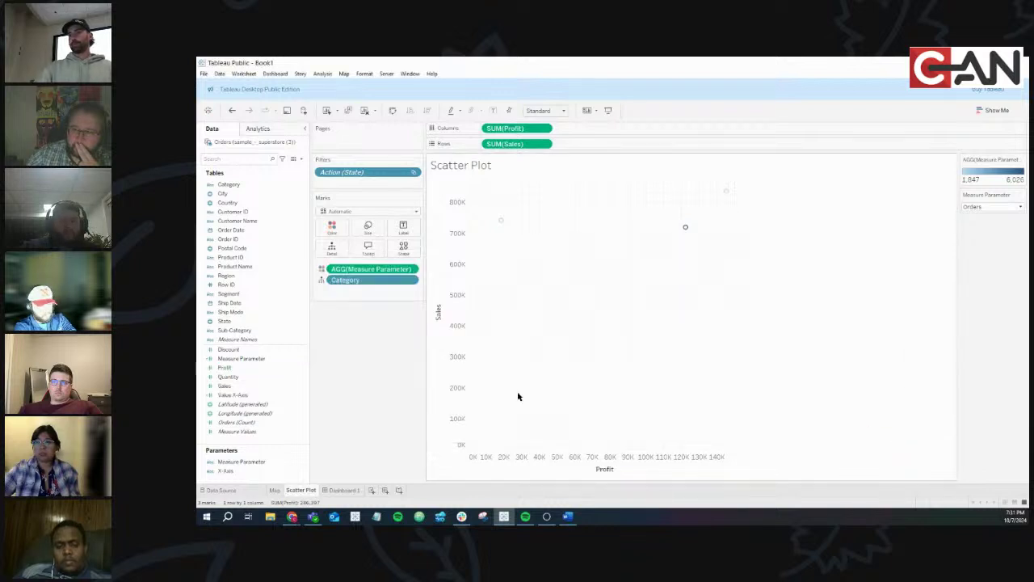
left_click(282, 396)
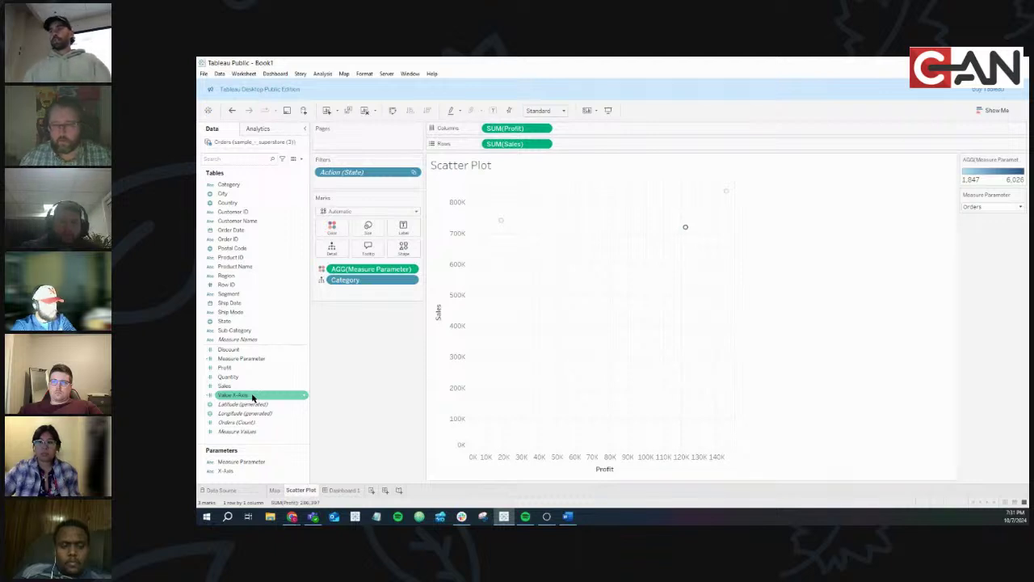
Replace SUM(Profit) on Columns with Value X-Axis, giving a 0–6,000 x-axis
mouse_move(252, 396)
left_mouse_down()
mouse_move(335, 423)
mouse_move(625, 470)
mouse_move(582, 475)
mouse_move(652, 473)
mouse_move(642, 459)
mouse_move(703, 468)
mouse_move(568, 452)
mouse_move(596, 466)
mouse_move(245, 397)
left_mouse_up()
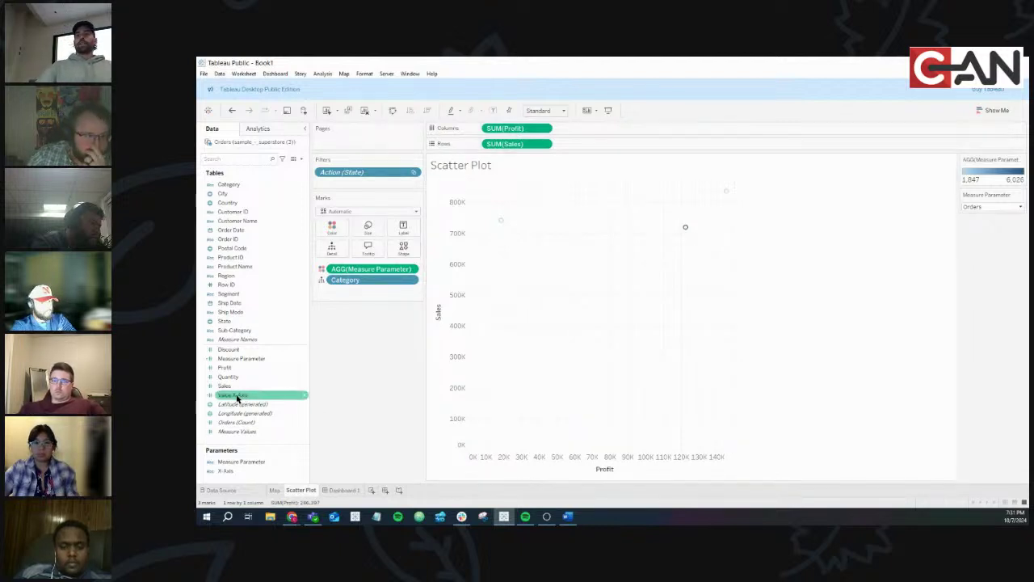
left_click_drag(237, 397, 518, 129)
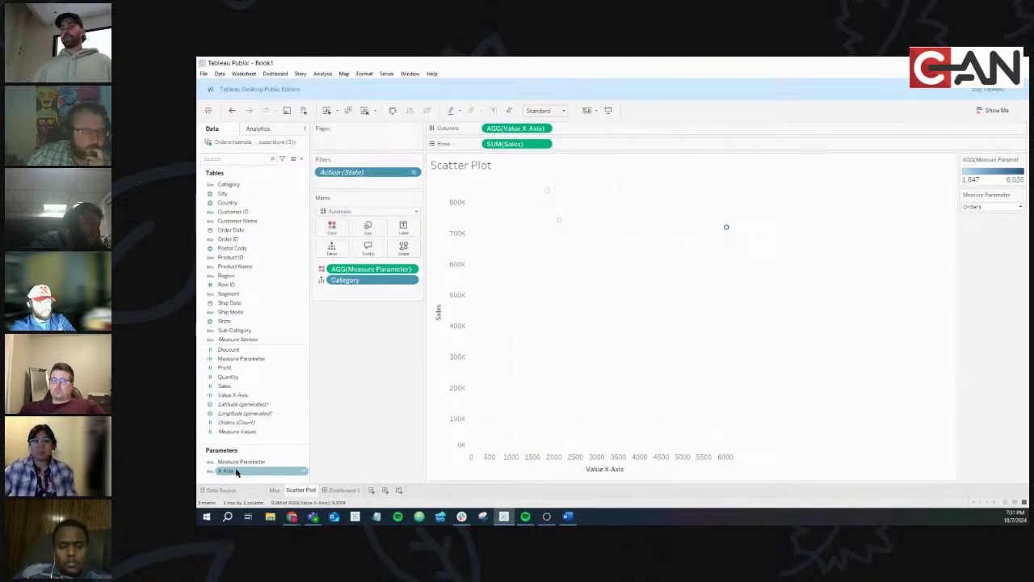
right_click(305, 471)
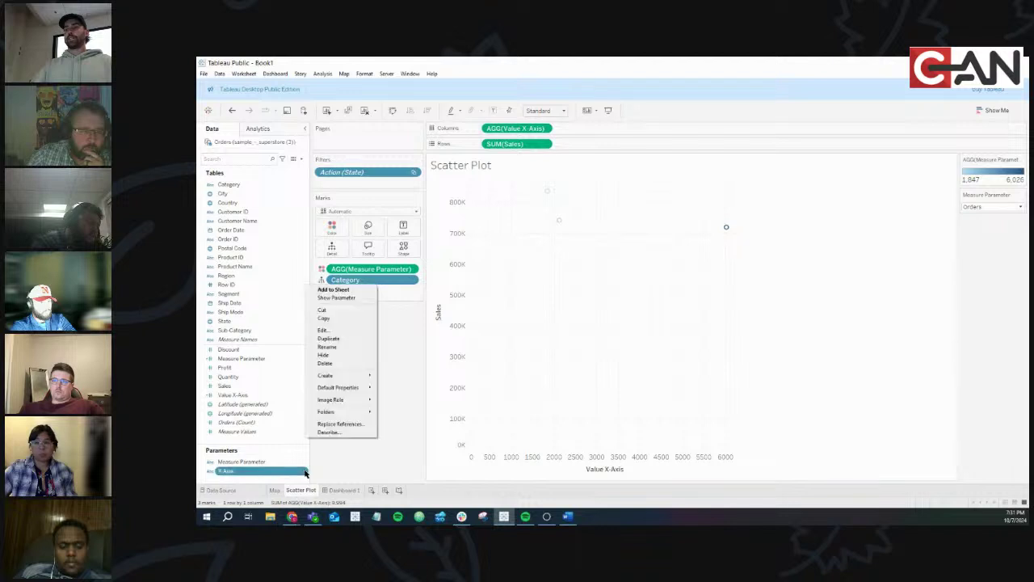
left_click(345, 299)
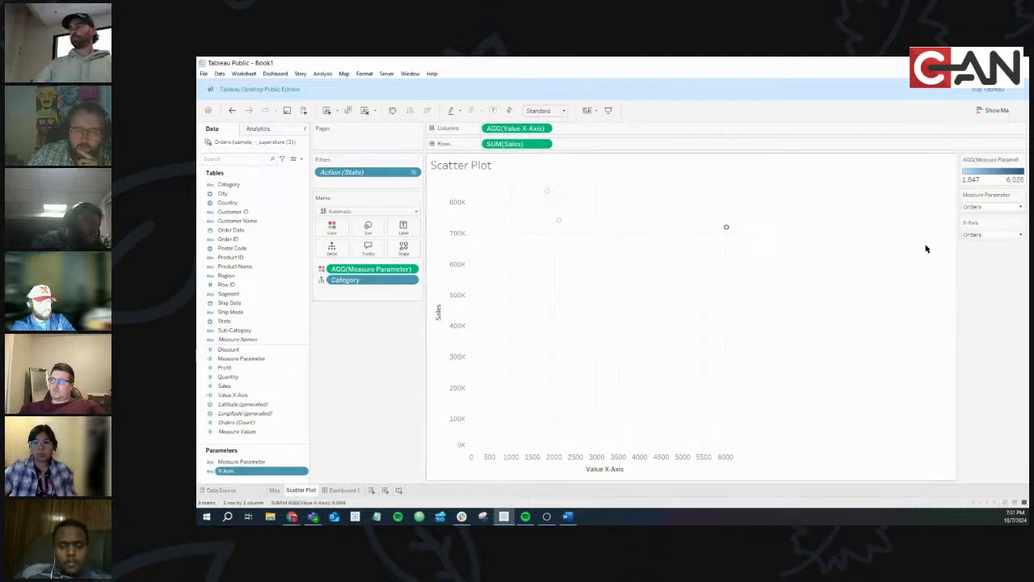
left_click(992, 236)
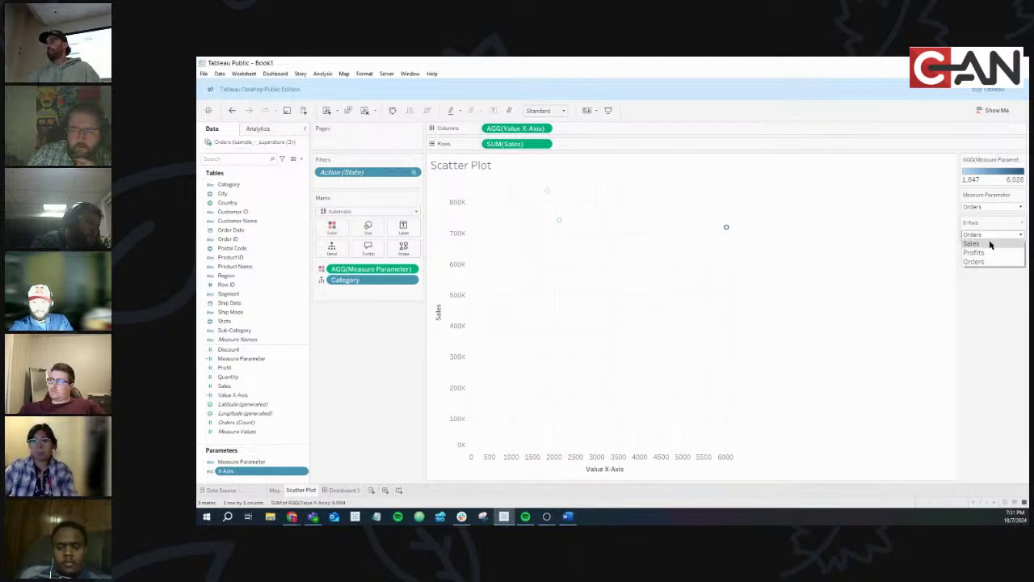
left_click(972, 243)
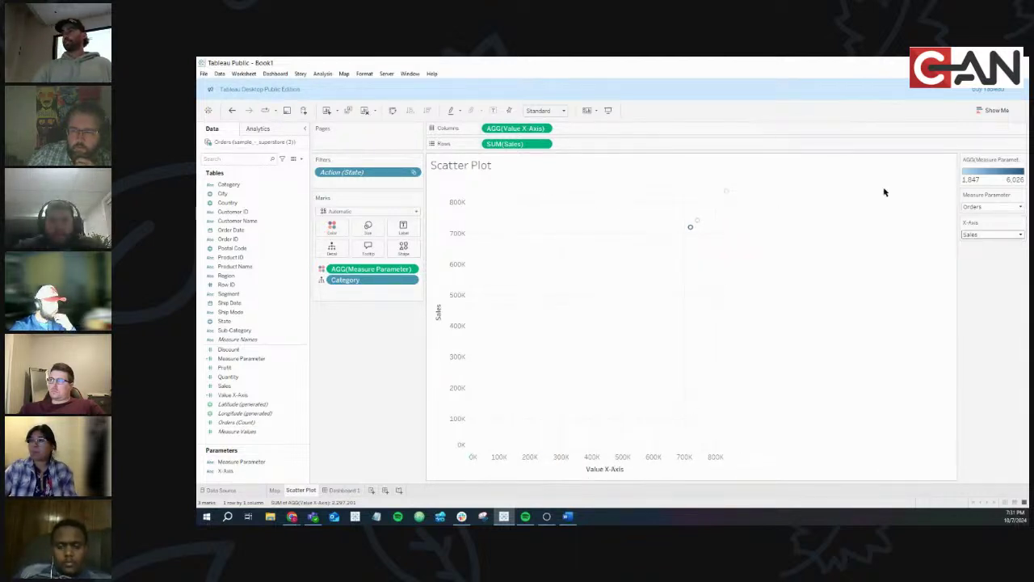
left_click(992, 234)
left_click(982, 252)
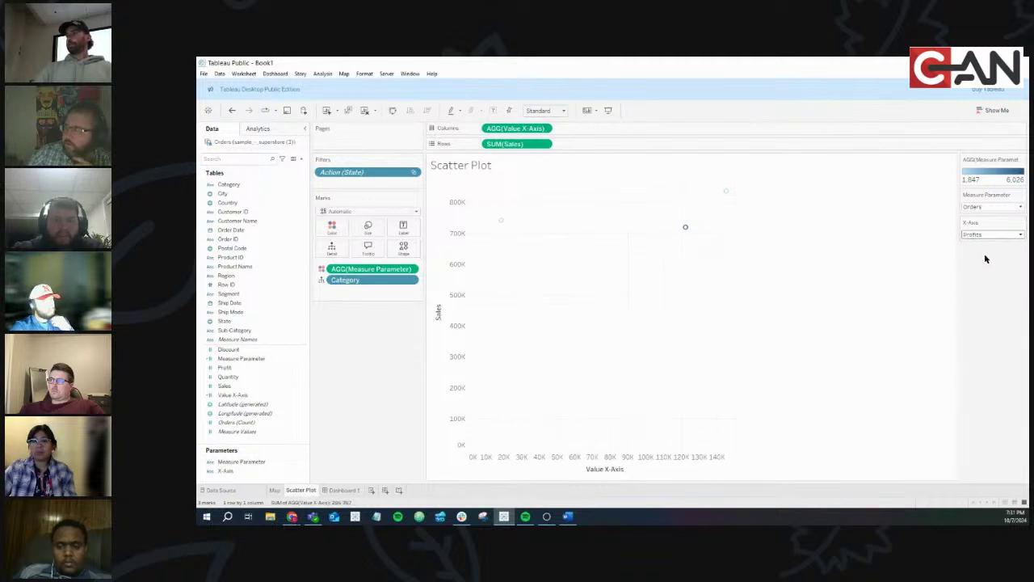
left_click(997, 235)
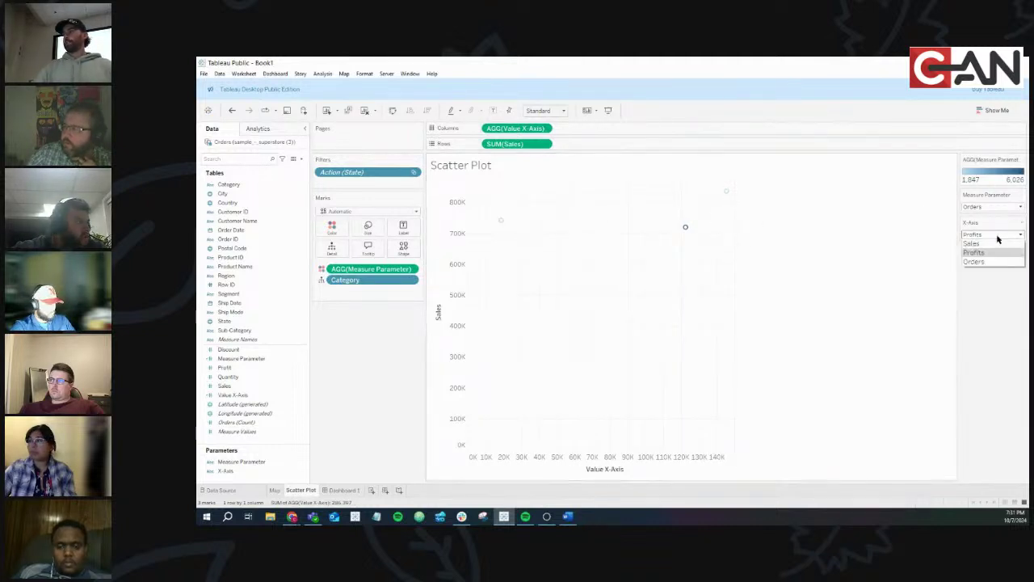
left_click(995, 268)
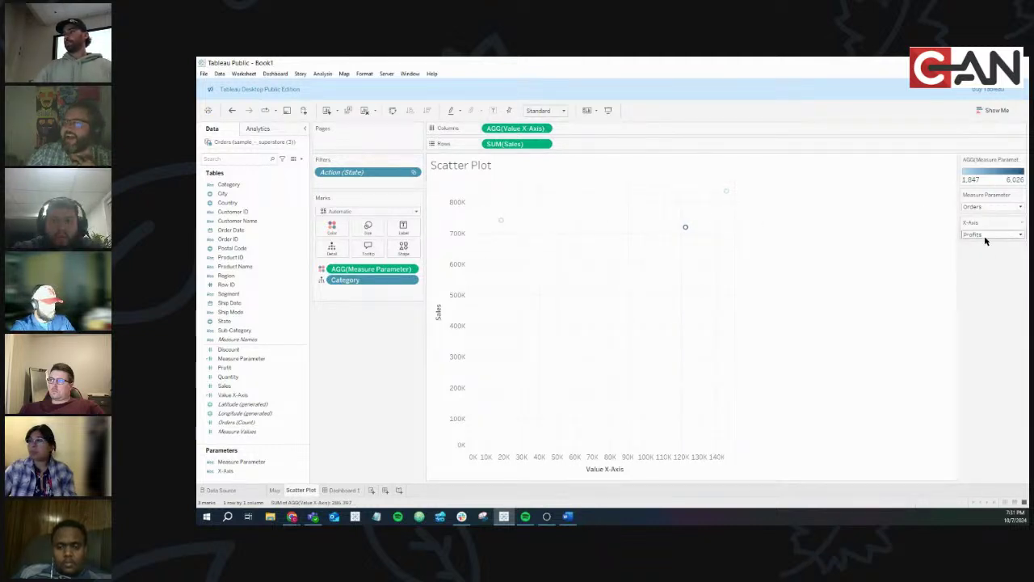
left_click(985, 236)
left_click(985, 261)
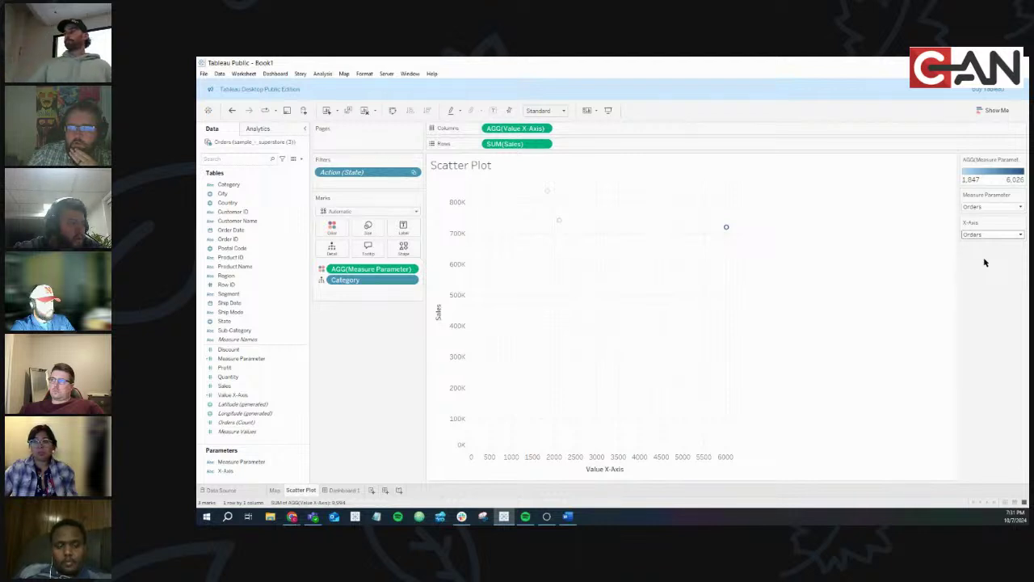
Cycle the Measure Parameter colouring through Sales, Profits and Orders, ending on Profits
left_click(979, 207)
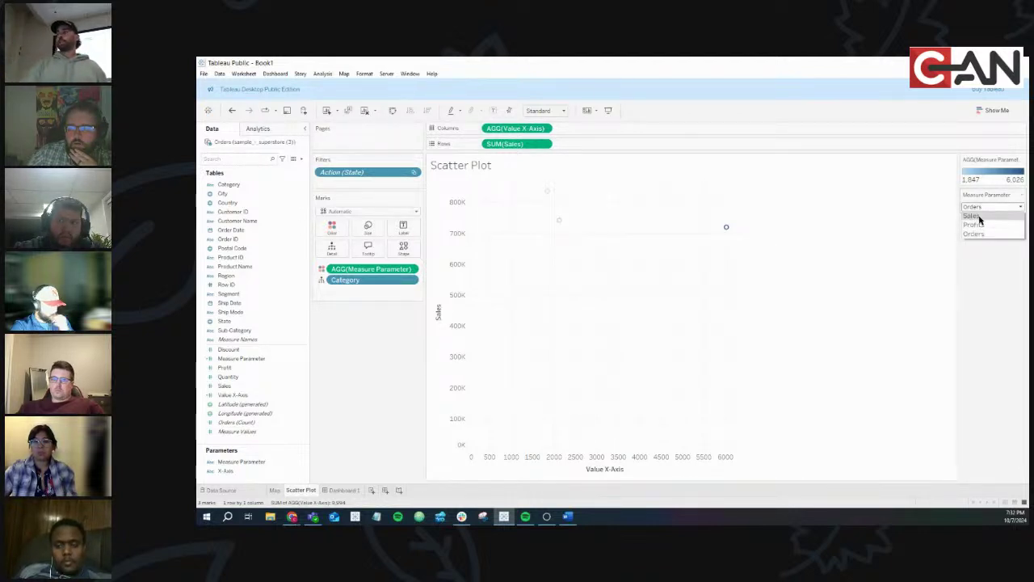
left_click(978, 216)
left_click(979, 207)
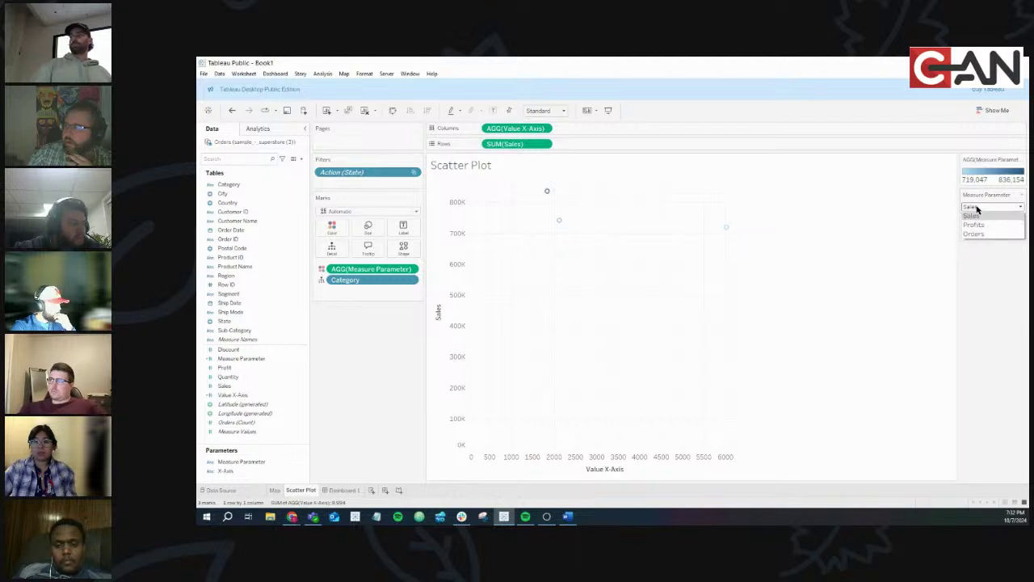
left_click(979, 224)
left_click(979, 206)
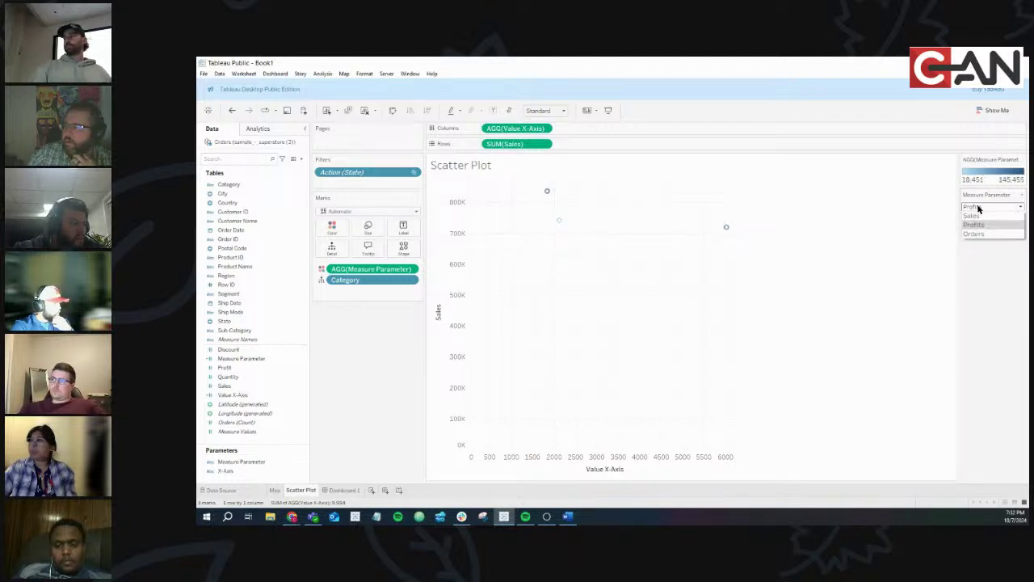
left_click(976, 235)
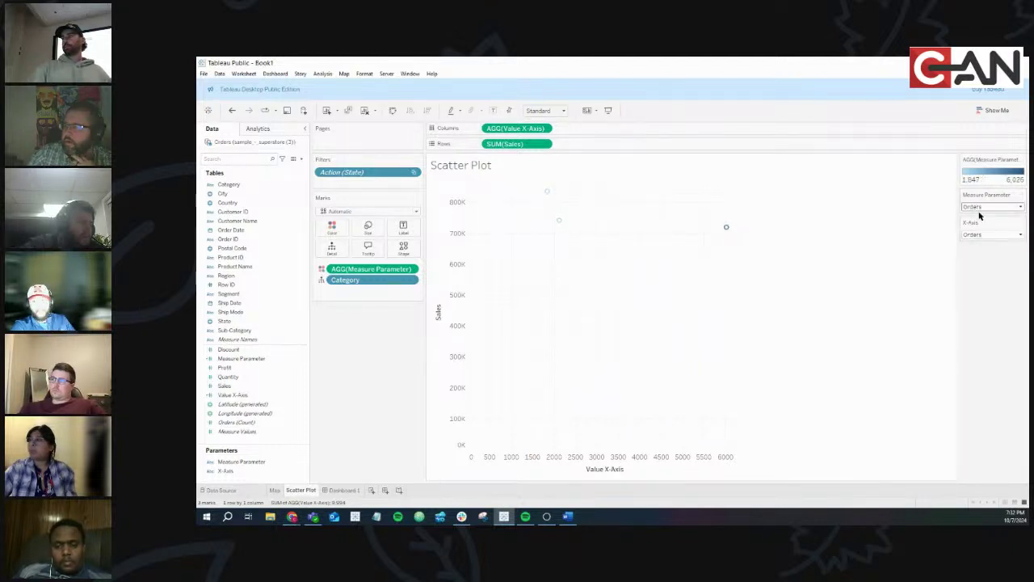
left_click(979, 206)
left_click(977, 216)
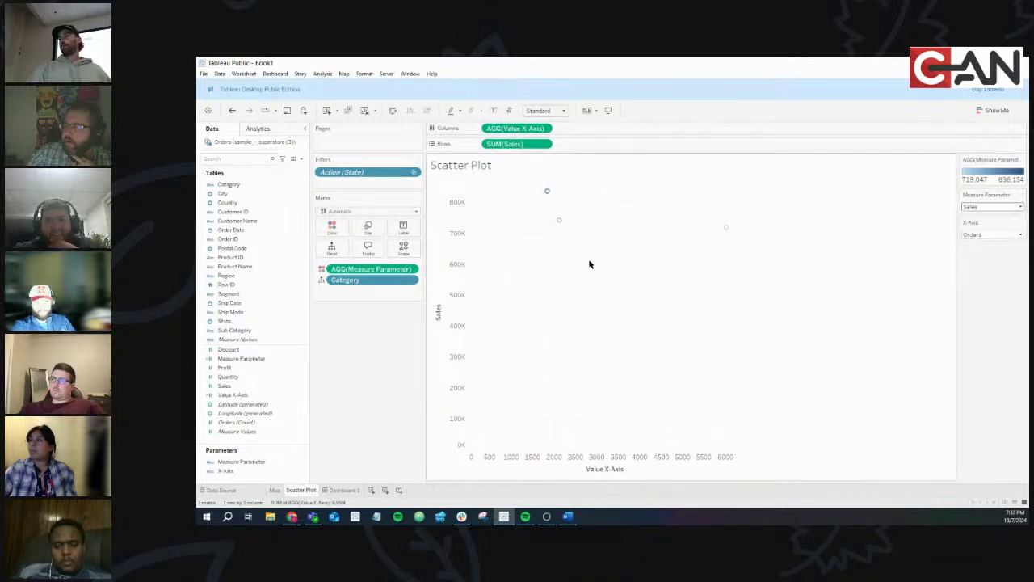
left_click(996, 211)
left_click(990, 224)
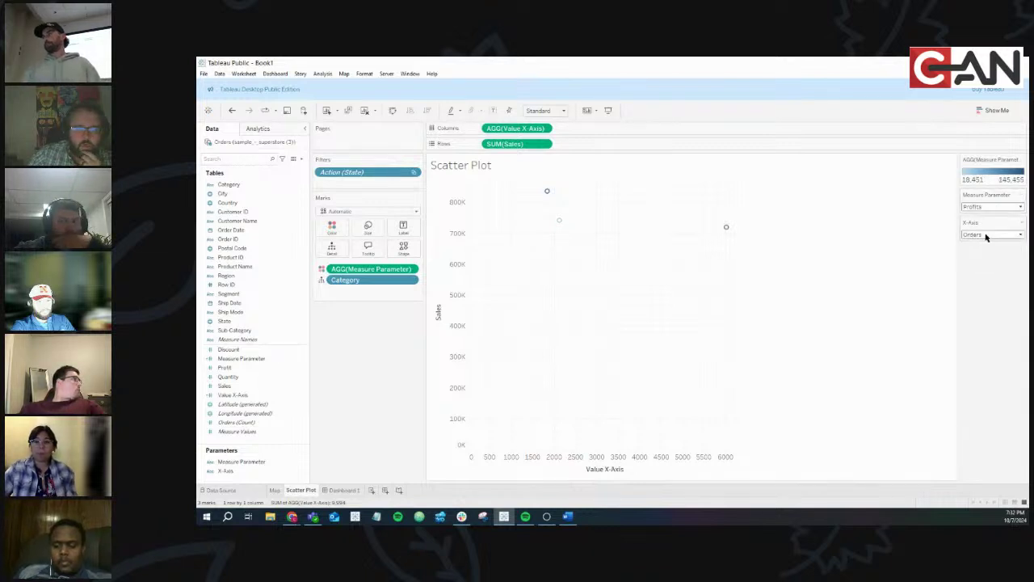
Switch the X-Axis parameter through Profits and Sales, ending back on Orders
left_click(990, 234)
left_click(986, 253)
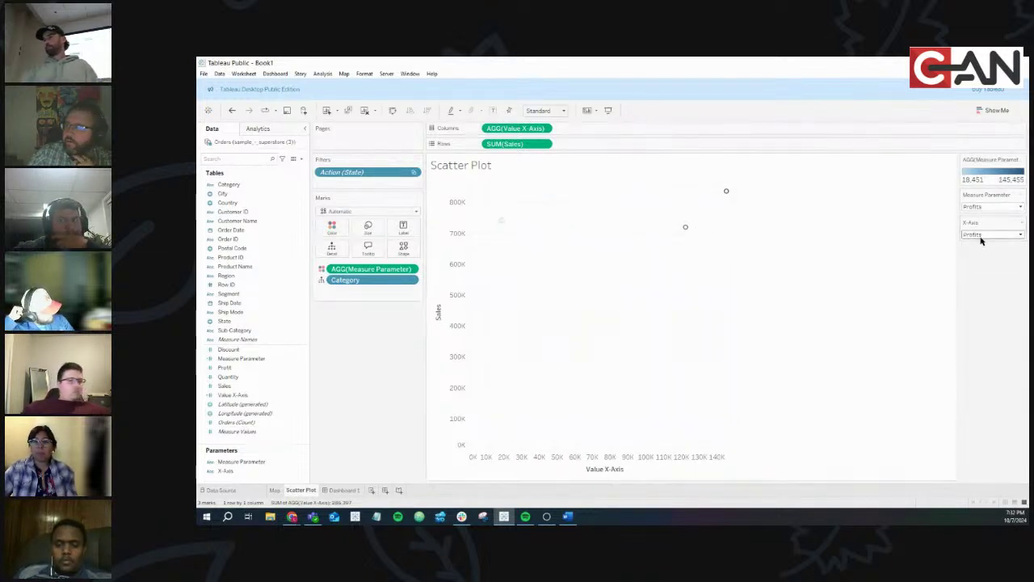
left_click(983, 234)
left_click(982, 243)
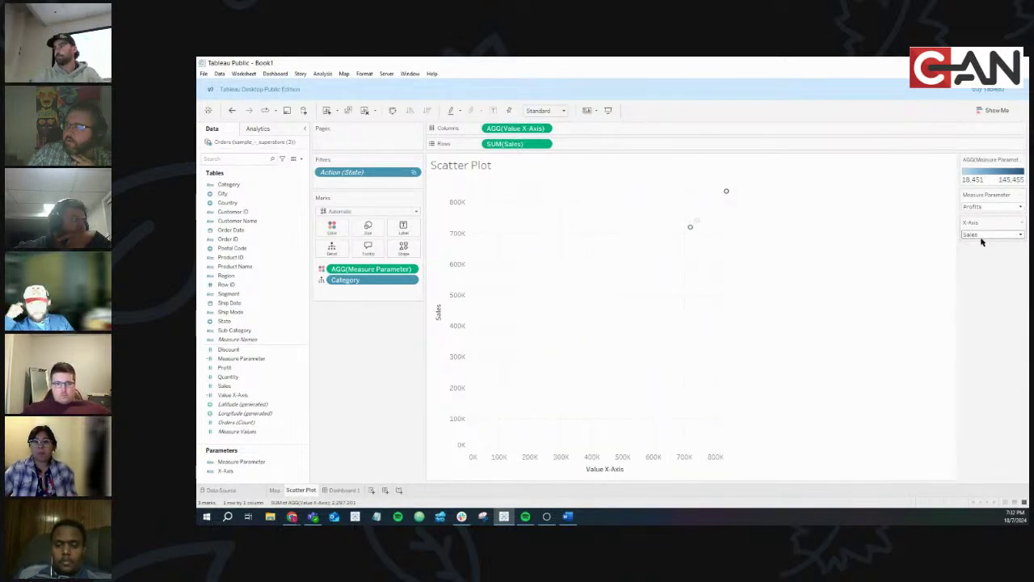
left_click(982, 236)
left_click(979, 263)
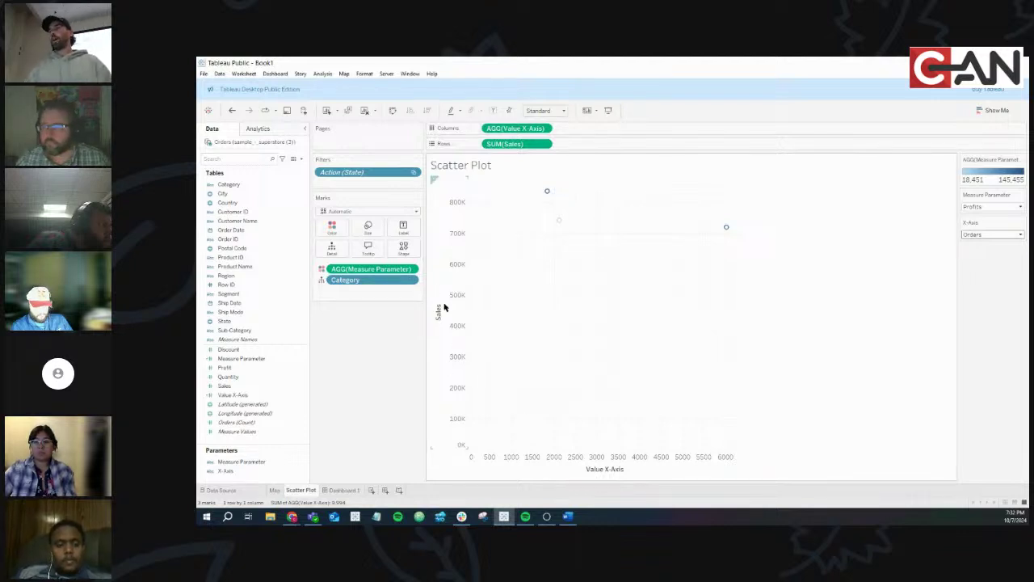
Duplicate the X-Axis parameter and name the copy Y-Axis
left_click(261, 474)
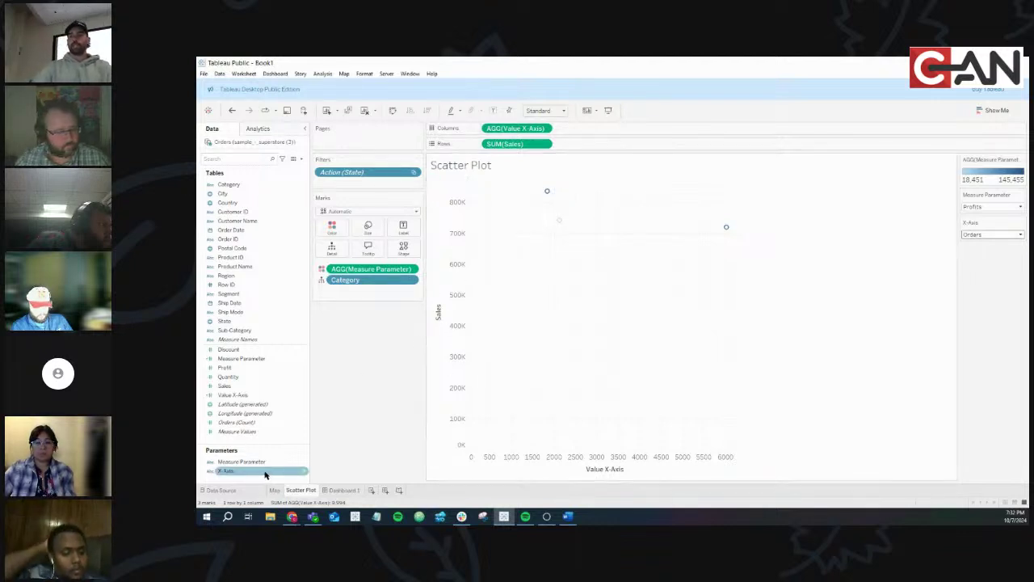
left_click(277, 461)
left_click(295, 471)
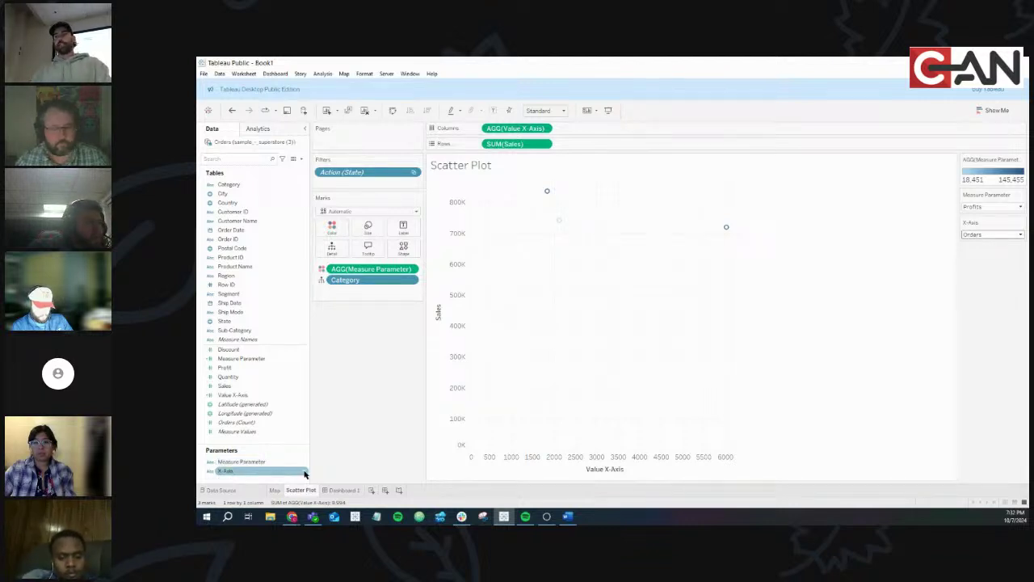
right_click(303, 474)
left_click(323, 339)
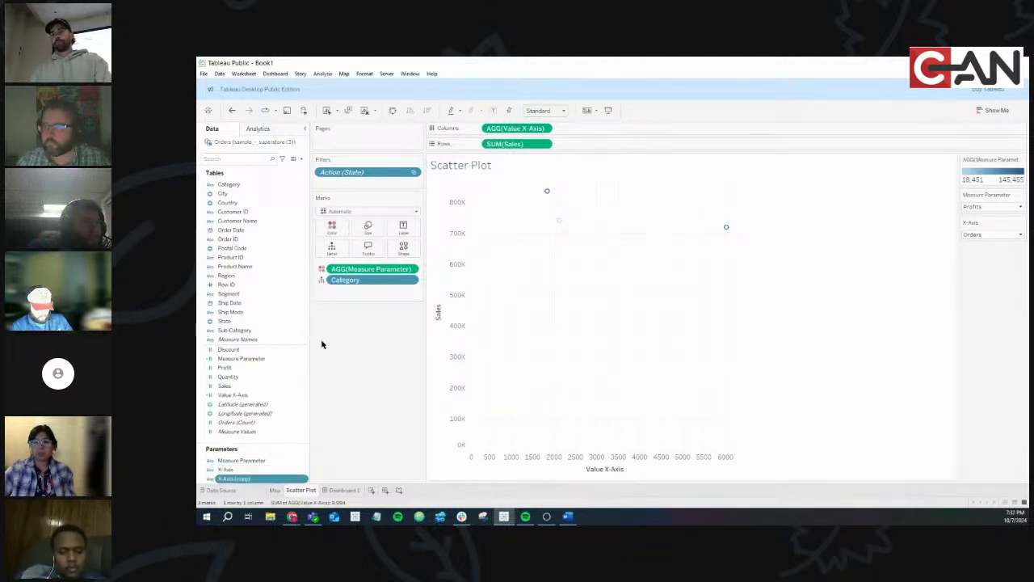
left_click(242, 479)
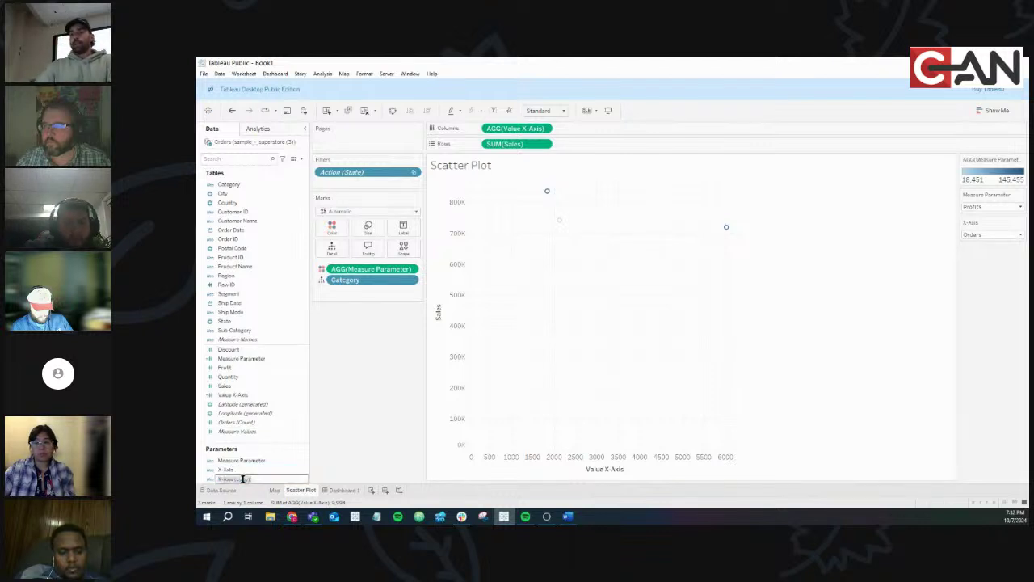
type("Y")
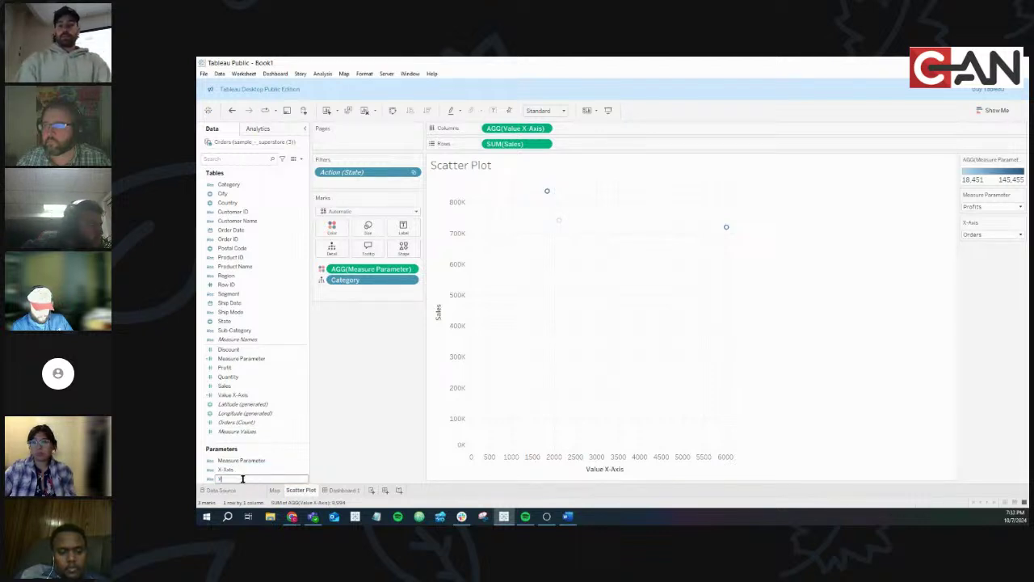
type("-Axis")
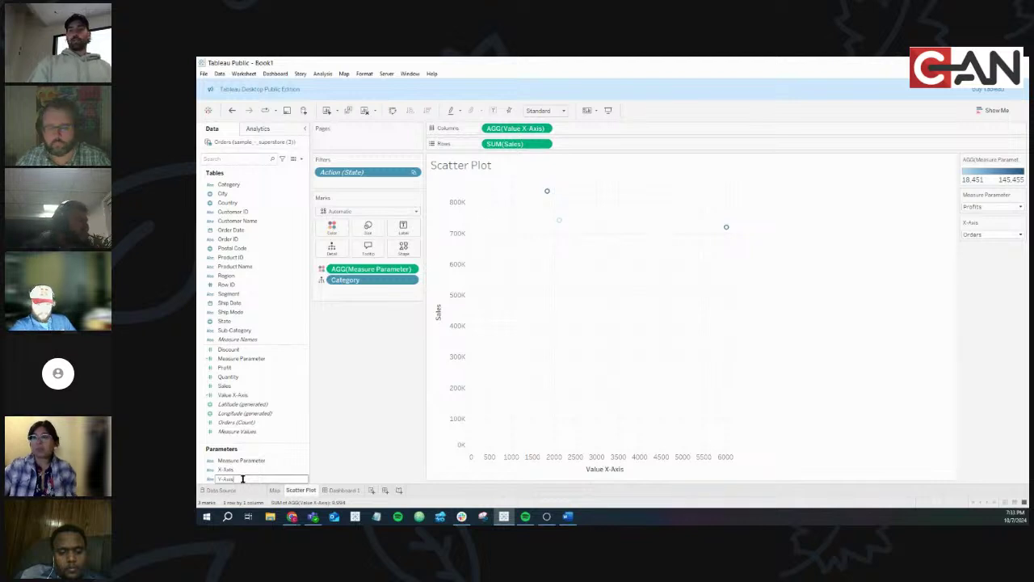
key("Return")
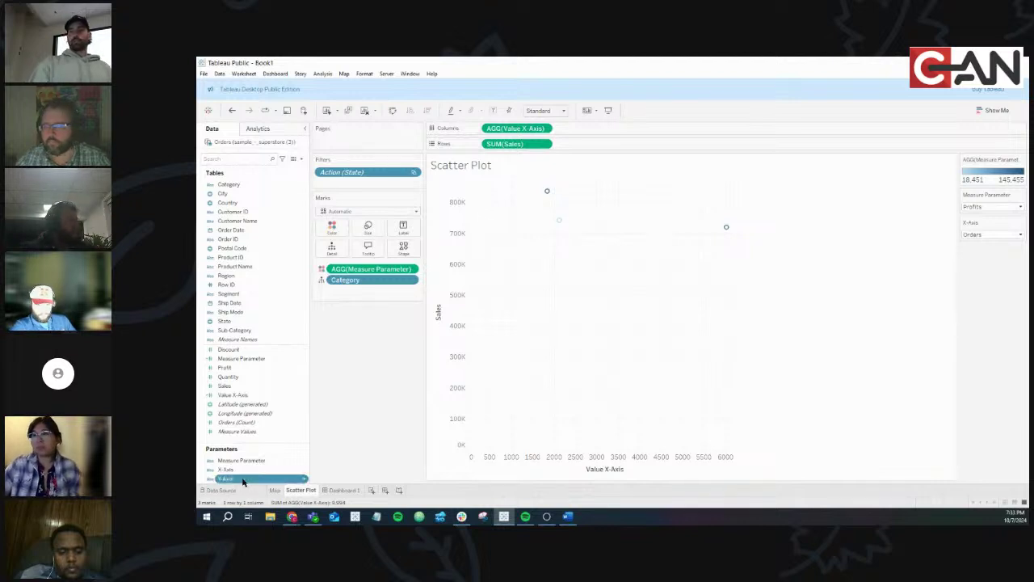
Check the new Y-Axis parameter's menu unchanged, then bring up the Value X-Axis field's options
right_click(305, 479)
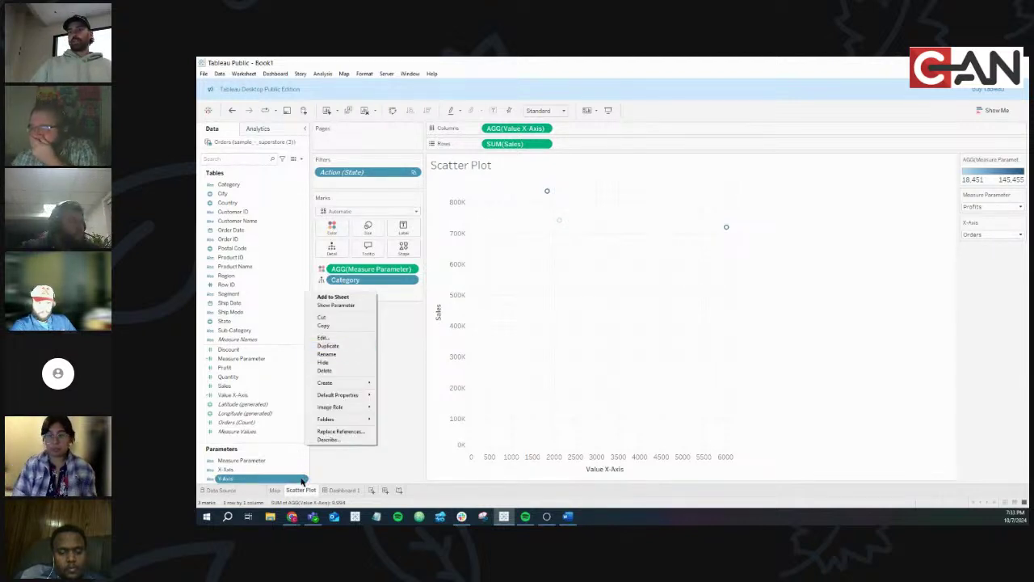
left_click(301, 480)
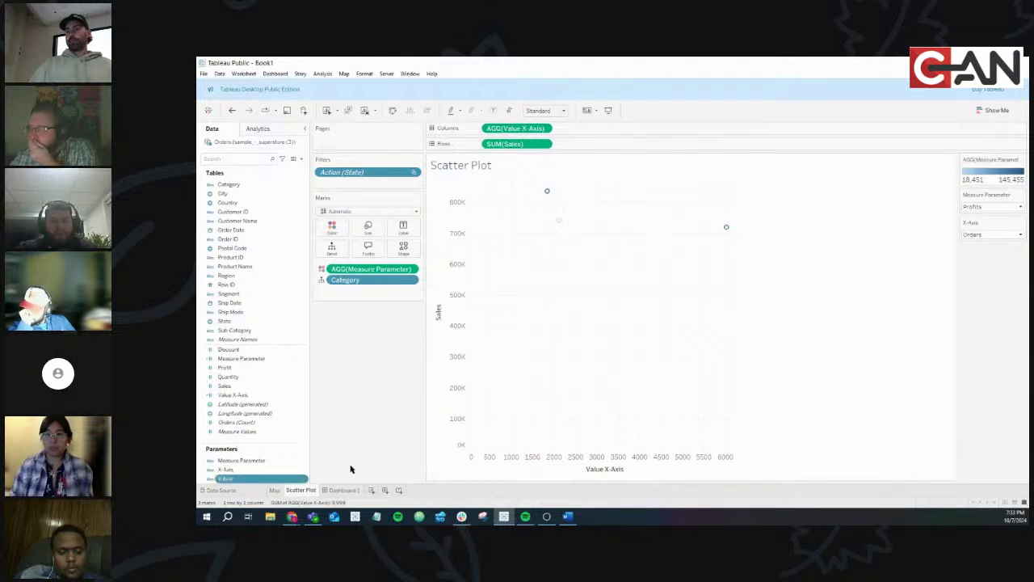
right_click(302, 481)
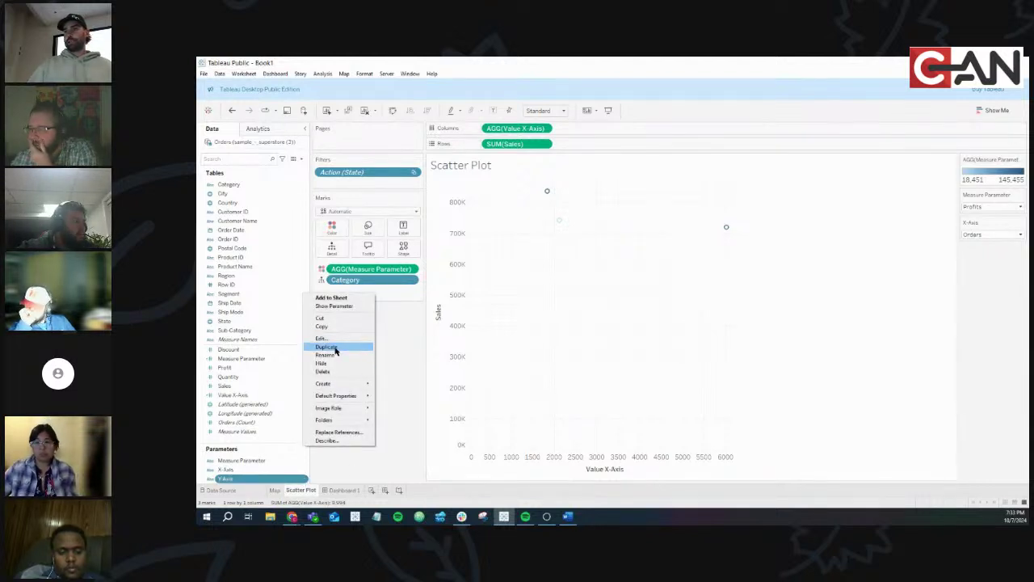
left_click(378, 379)
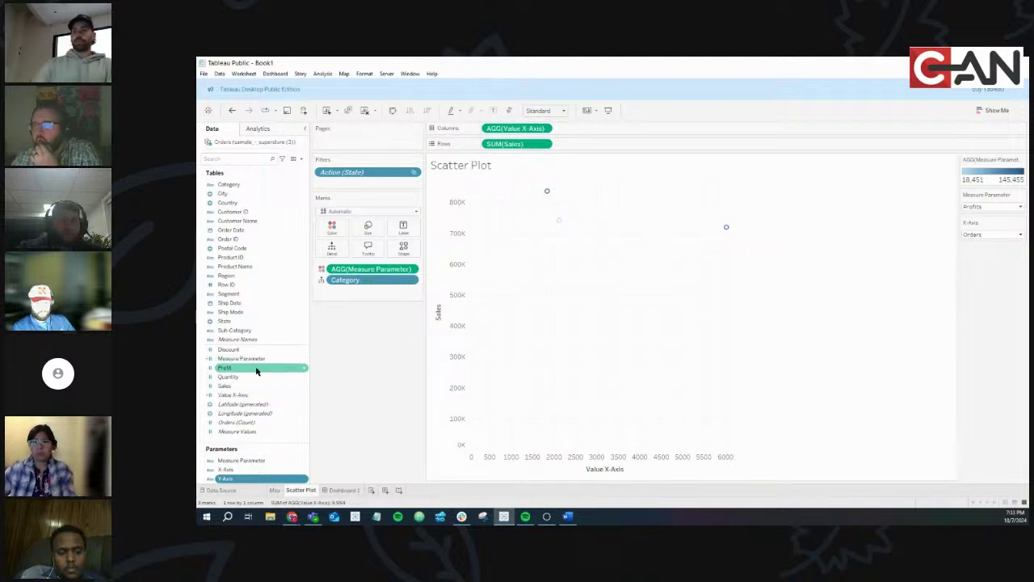
left_click(305, 397)
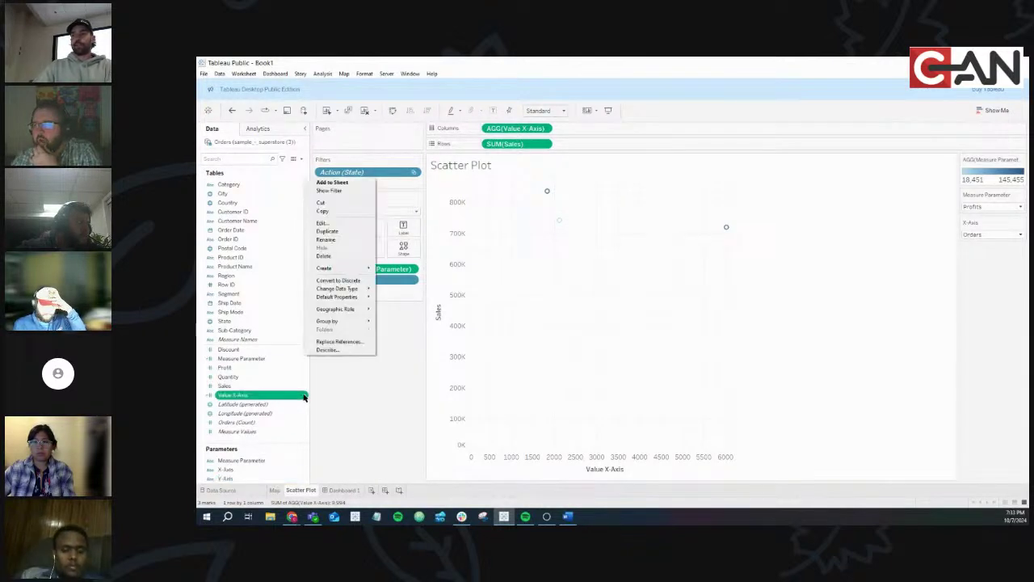
Duplicate the Value X-Axis calculation and rename the copy Value Y-Axis
left_click(352, 234)
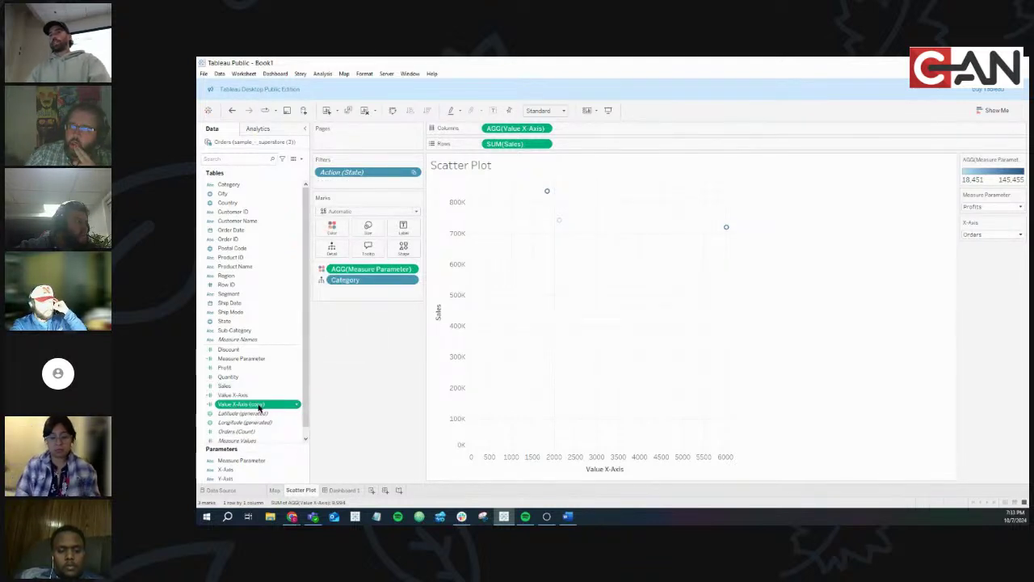
left_click(296, 405)
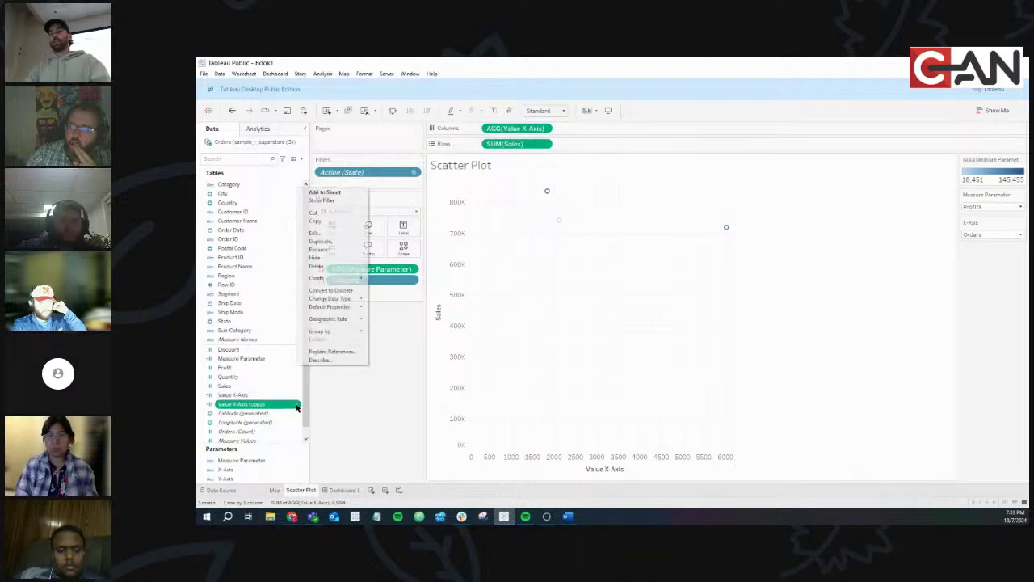
left_click(330, 234)
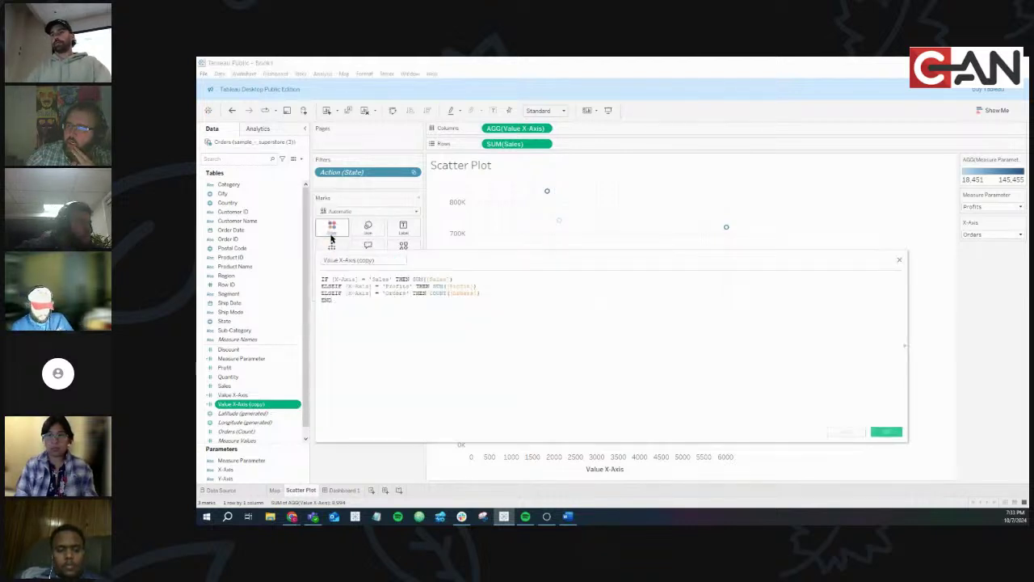
left_click_drag(386, 259, 340, 259)
type("Y")
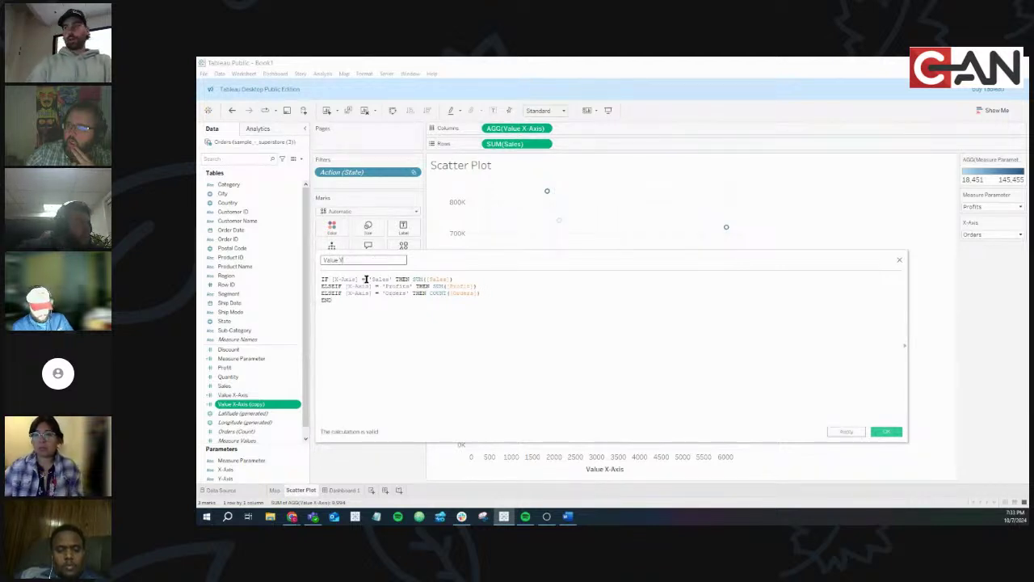
type("-Axis")
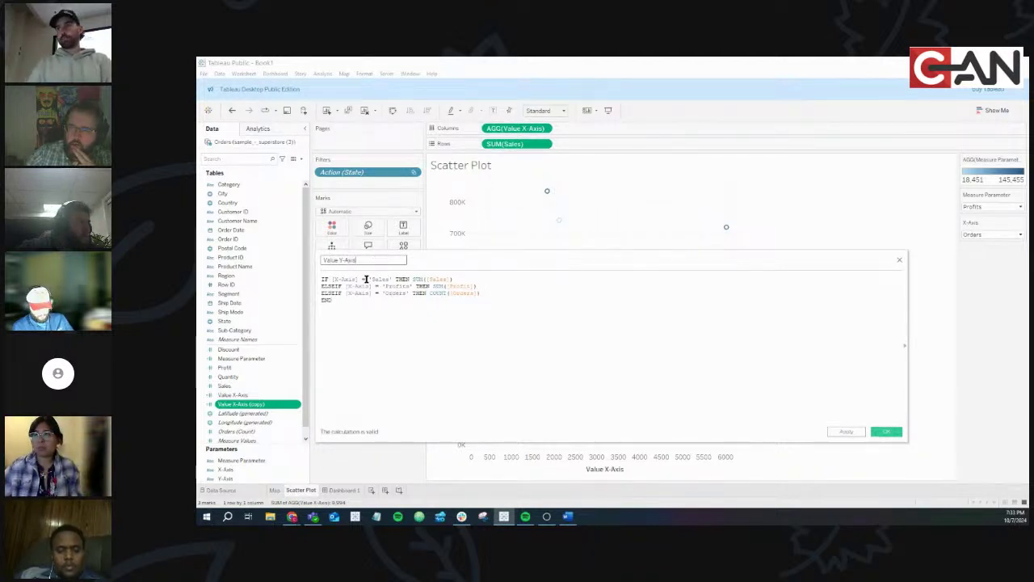
Replace all three [X-Axis] references with [Y-Axis] in the formula and save it
left_click(449, 301)
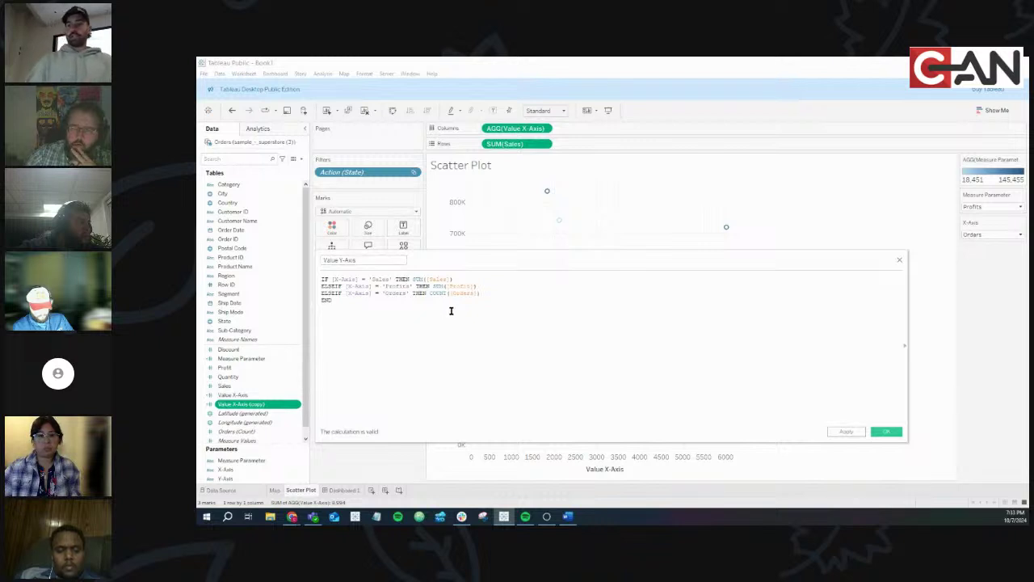
scroll(451, 310, "up", 6, "ctrl")
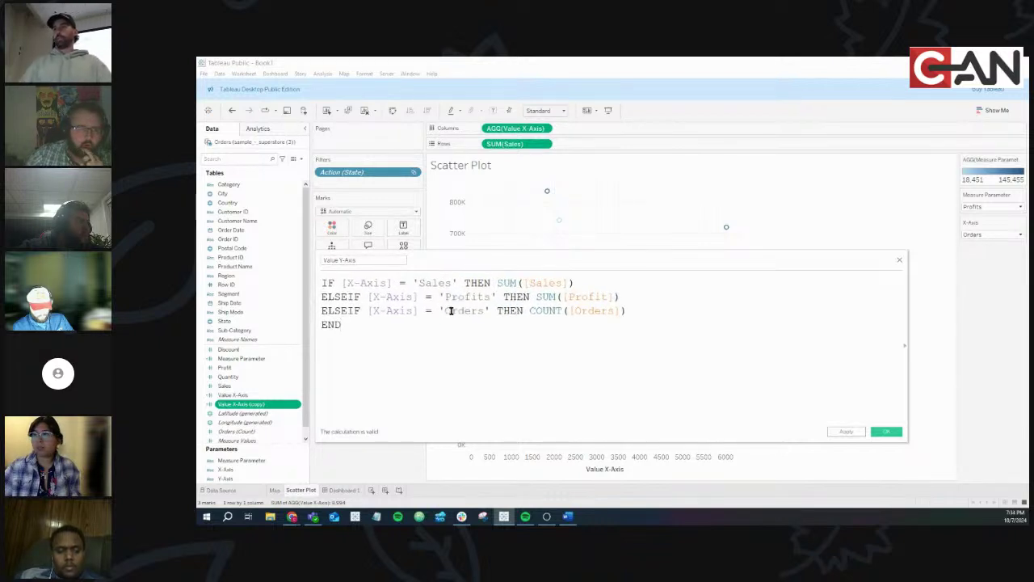
double_click(364, 284)
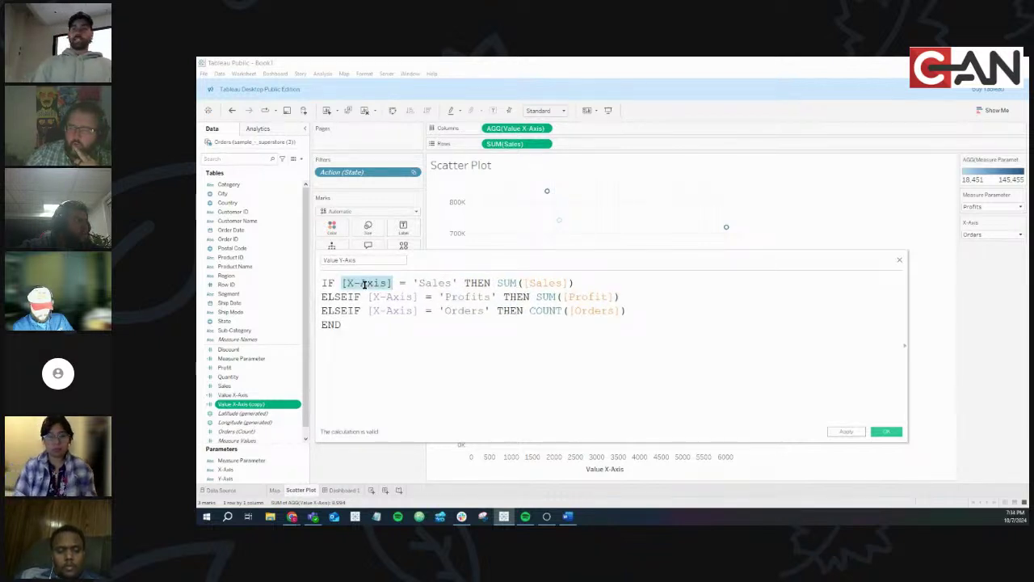
type("[Y-Axis]")
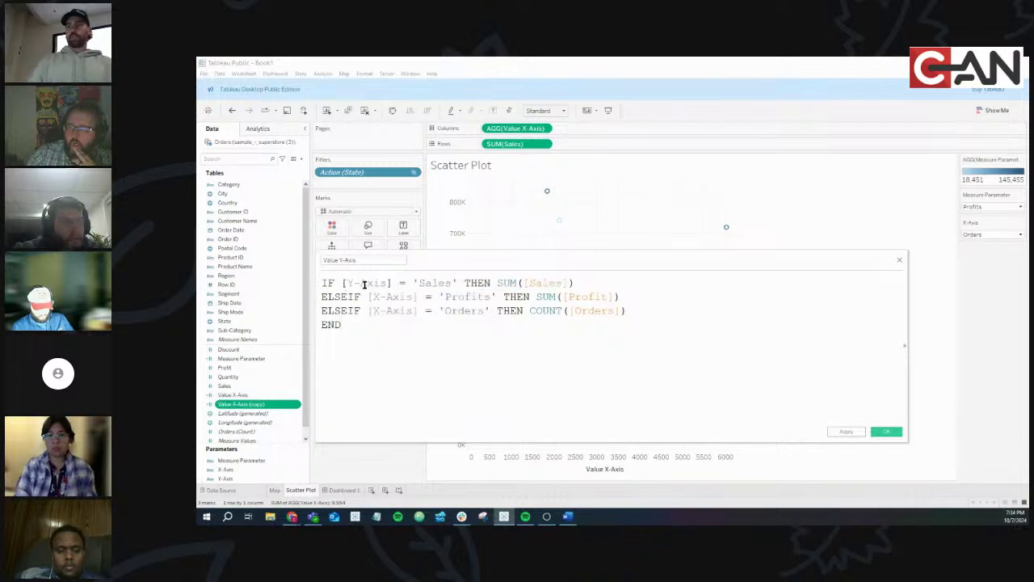
double_click(363, 284)
key("ctrl+c")
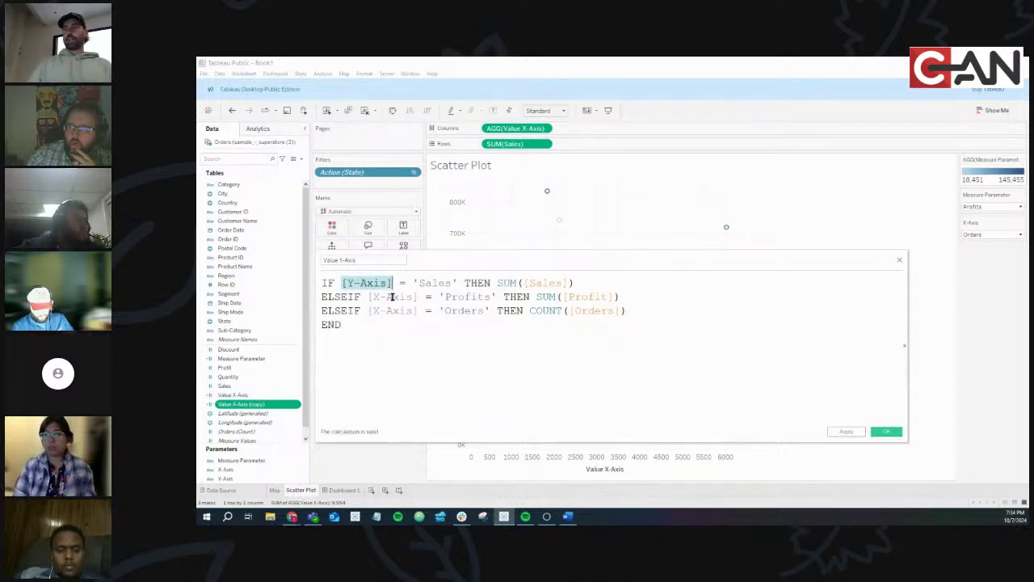
double_click(391, 297)
key("ctrl+v")
double_click(392, 310)
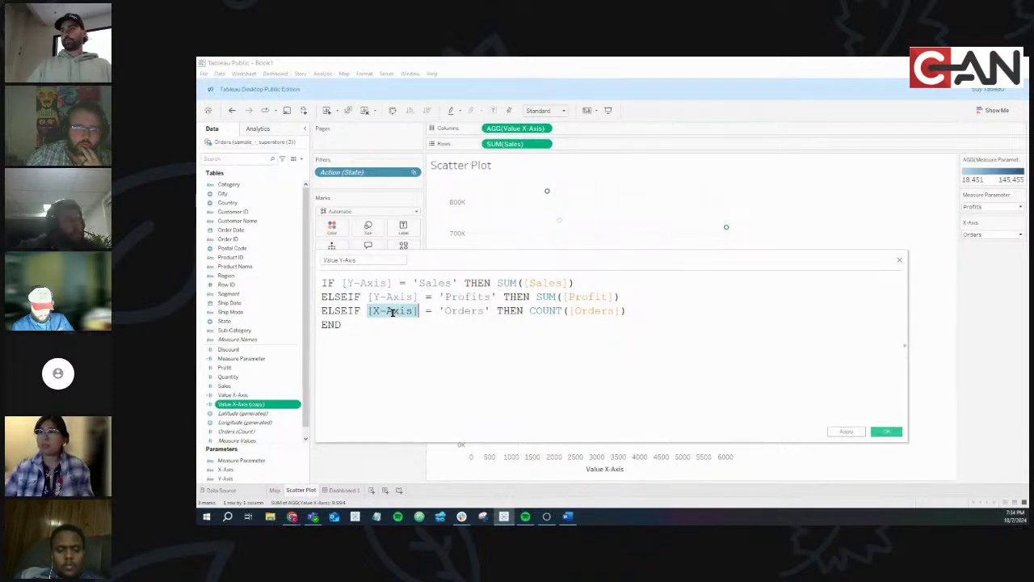
key("ctrl+v")
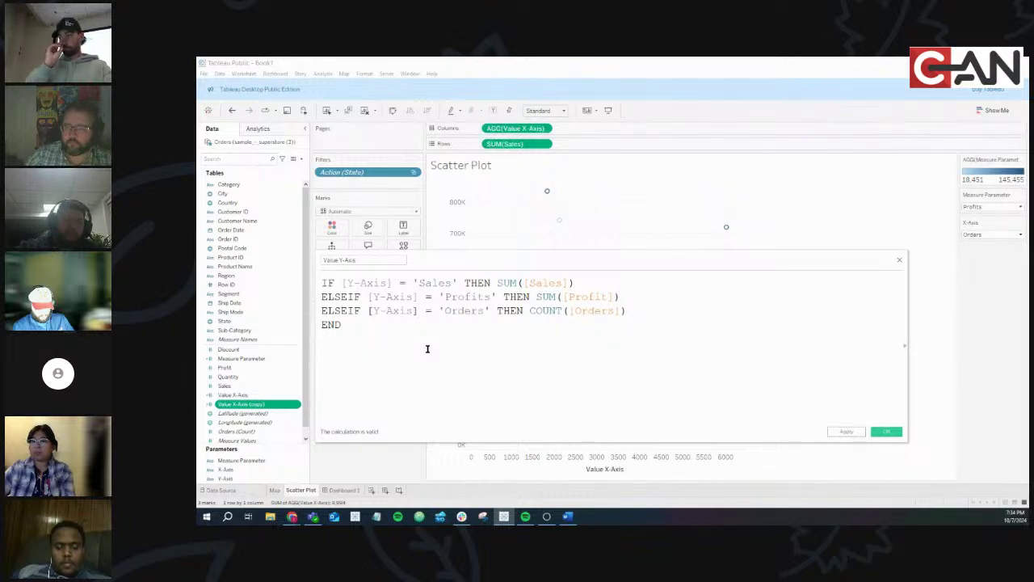
left_click(886, 432)
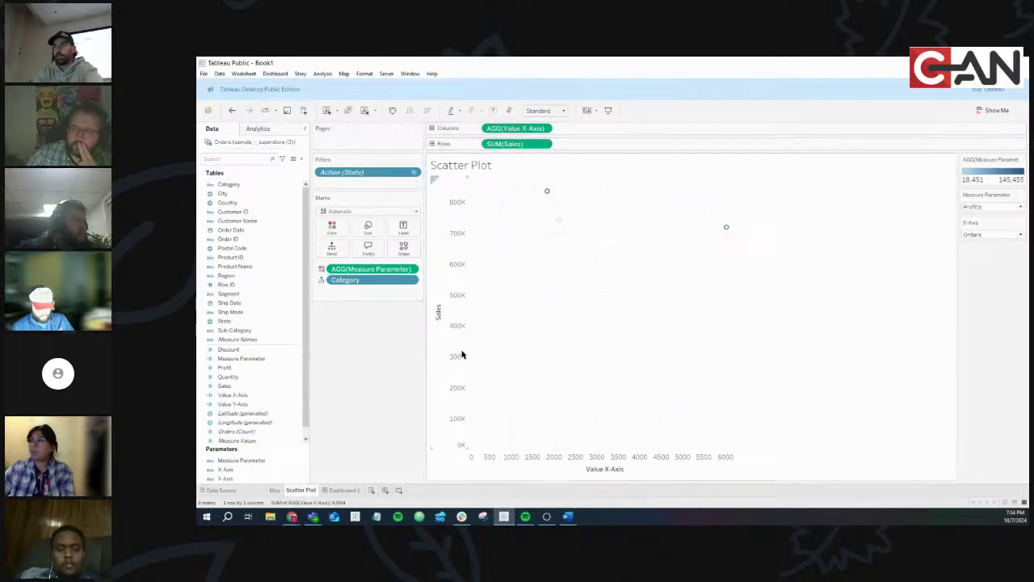
Replace SUM(Sales) on Rows with Value Y-Axis and show the Y-Axis parameter control
left_click(256, 404)
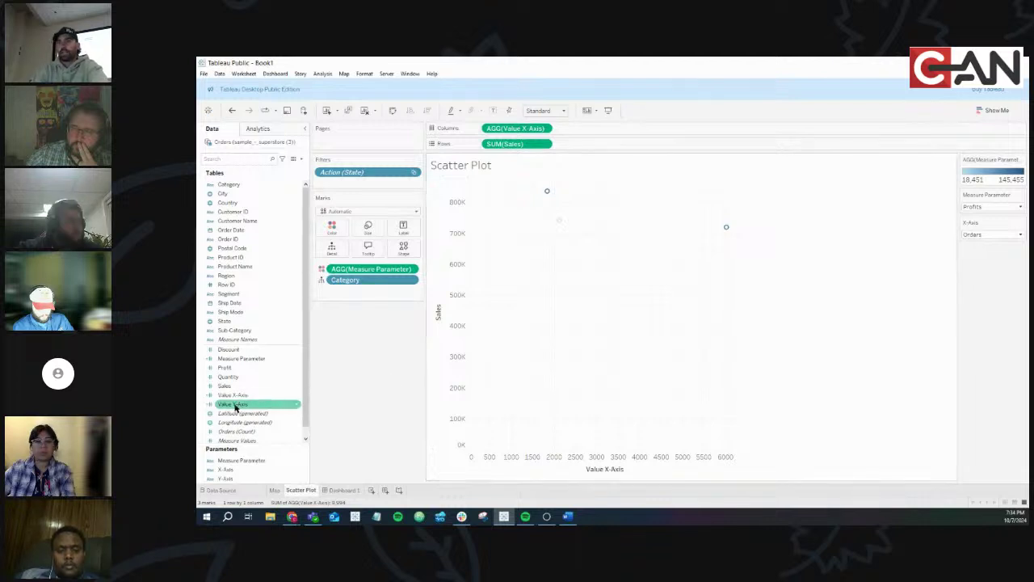
left_click_drag(235, 407, 517, 146)
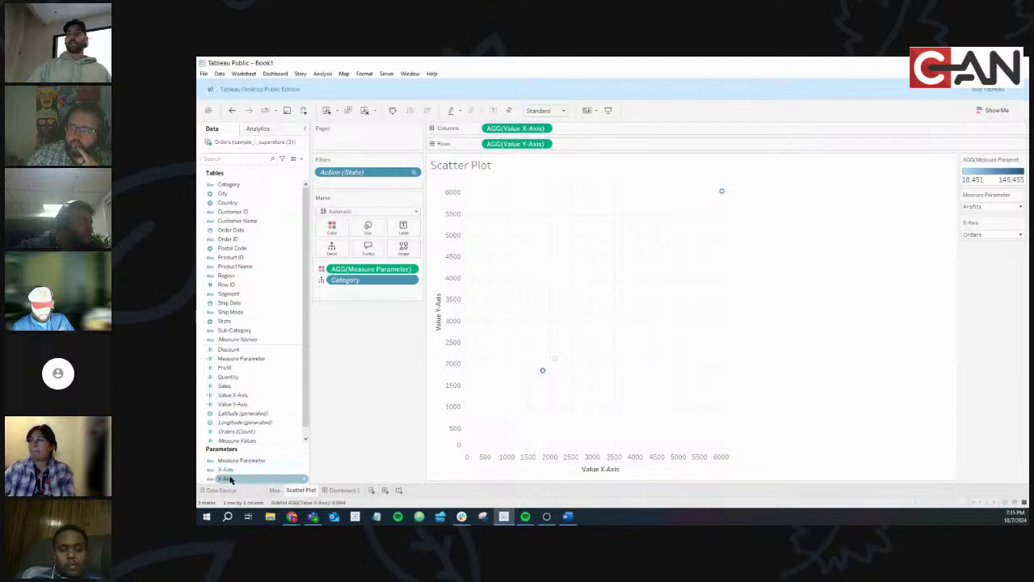
right_click(302, 483)
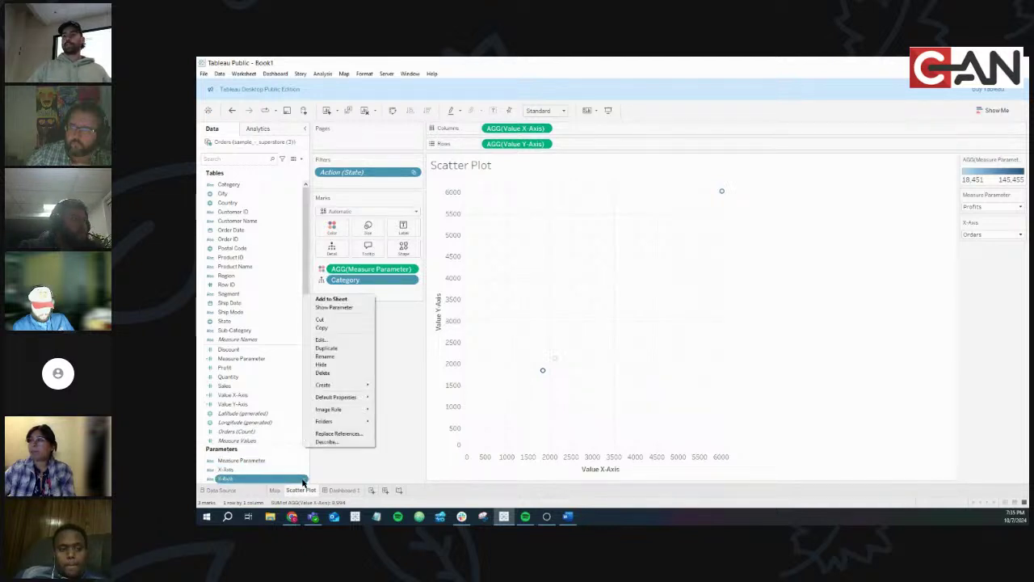
left_click(327, 309)
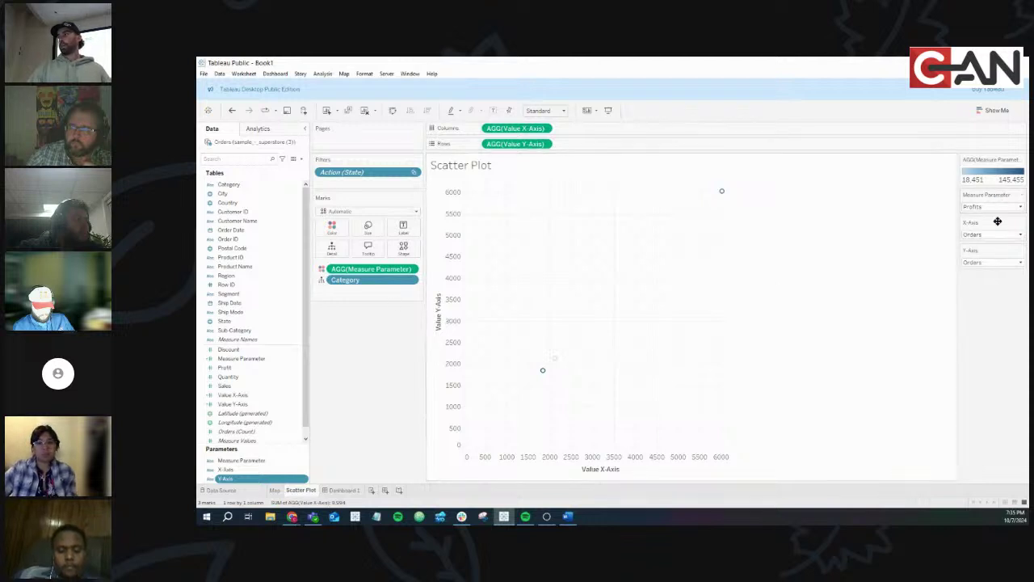
Try the Y-Axis values Sales and Profits, leaving it set to Orders
left_click(989, 264)
left_click(979, 273)
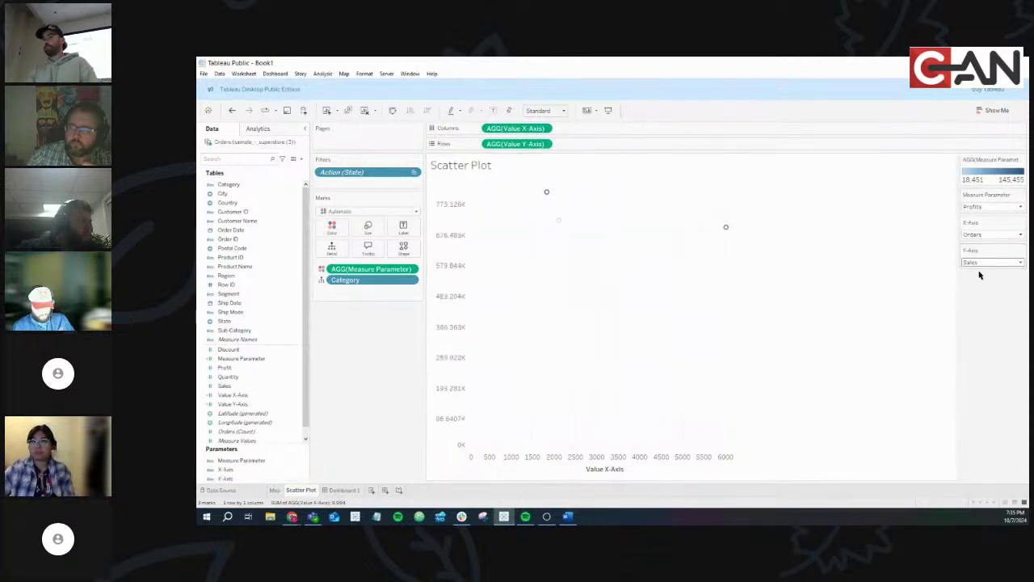
left_click(979, 264)
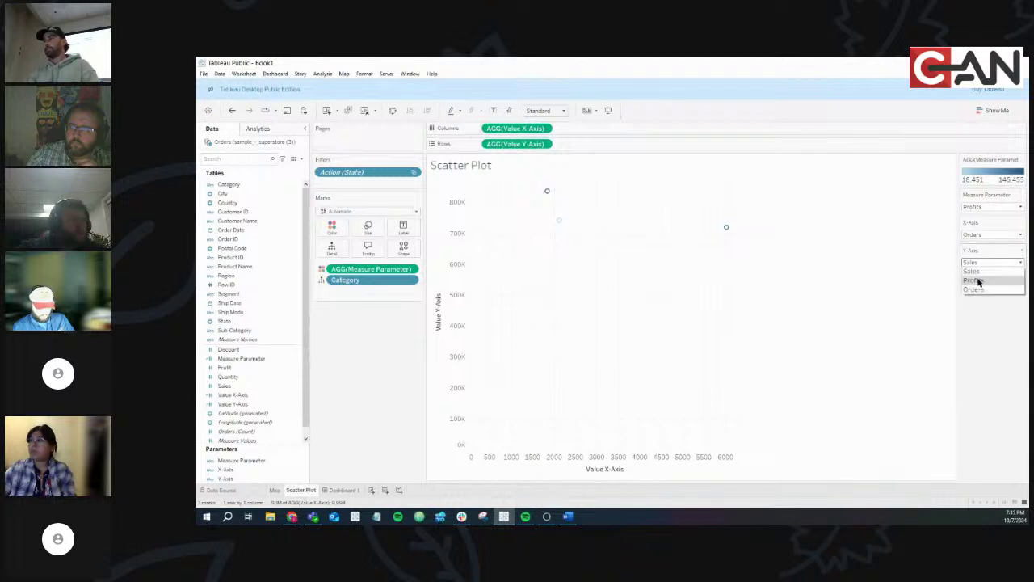
left_click(978, 280)
left_click(978, 264)
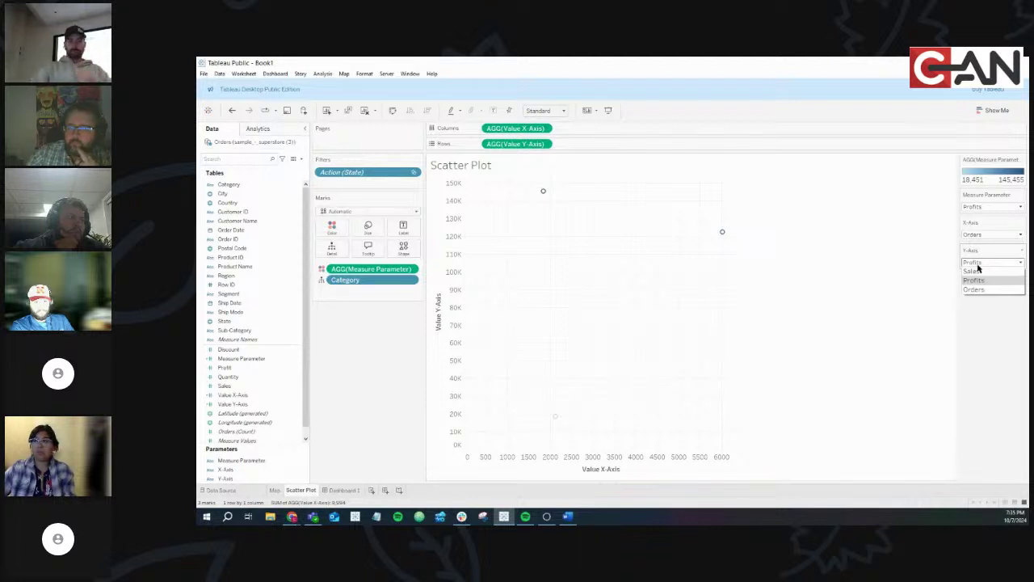
left_click(973, 290)
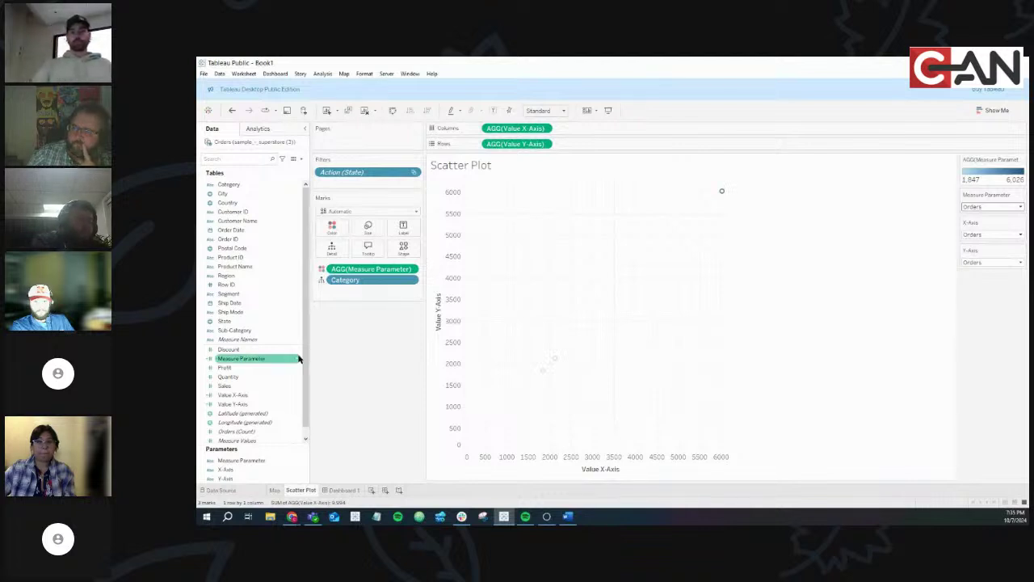
On Dashboard 1, add X-Axis and Y-Axis parameter controls from the scatter plot's Parameters menu
left_click(341, 490)
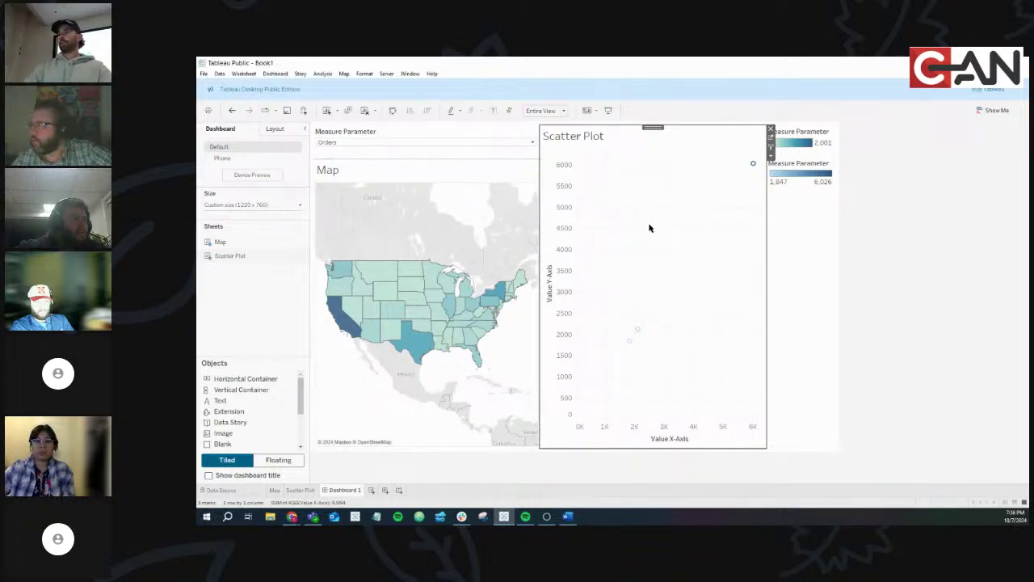
left_click(773, 158)
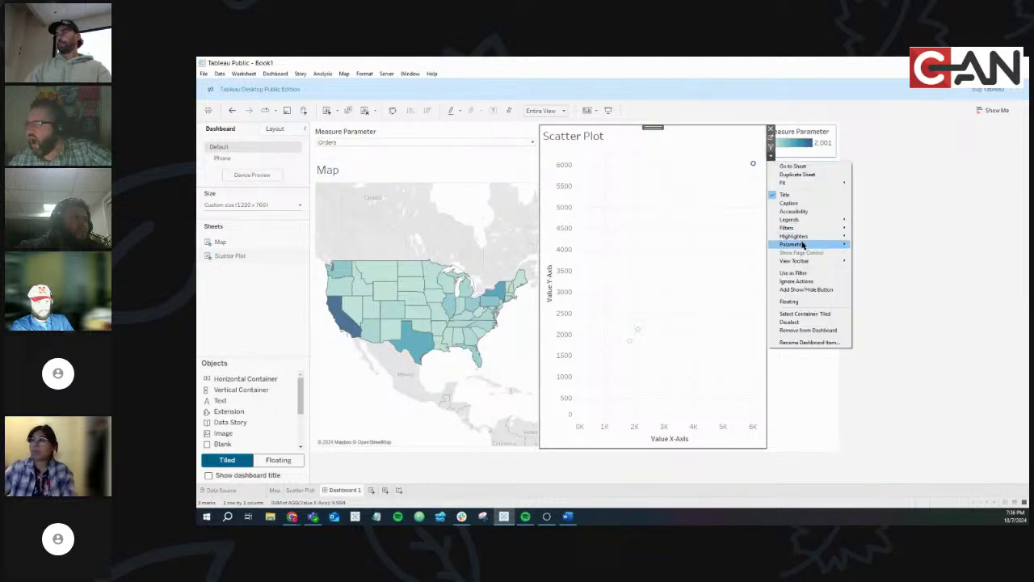
mouse_move(802, 246)
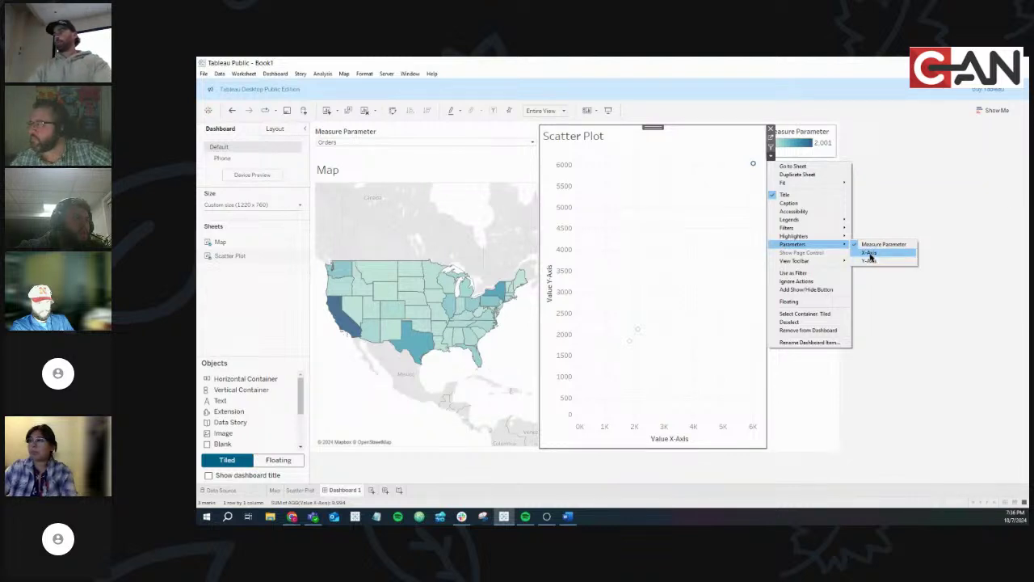
left_click(868, 253)
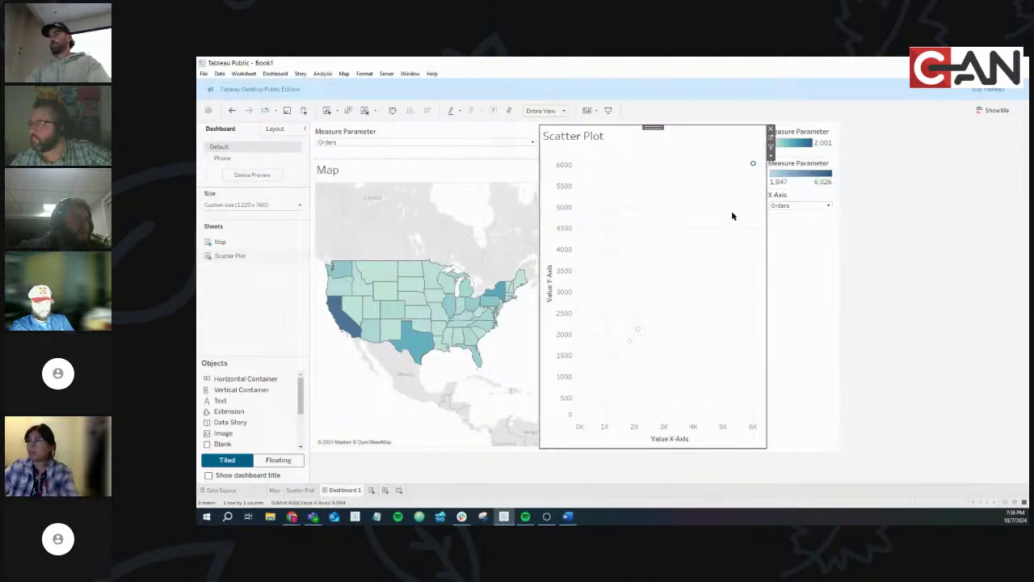
left_click(771, 155)
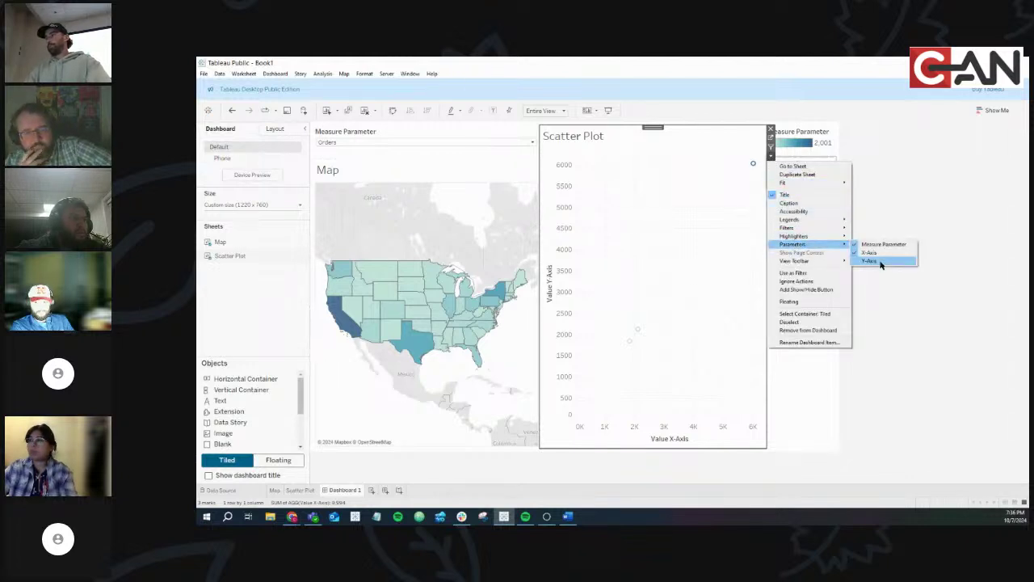
left_click(872, 261)
left_click(819, 278)
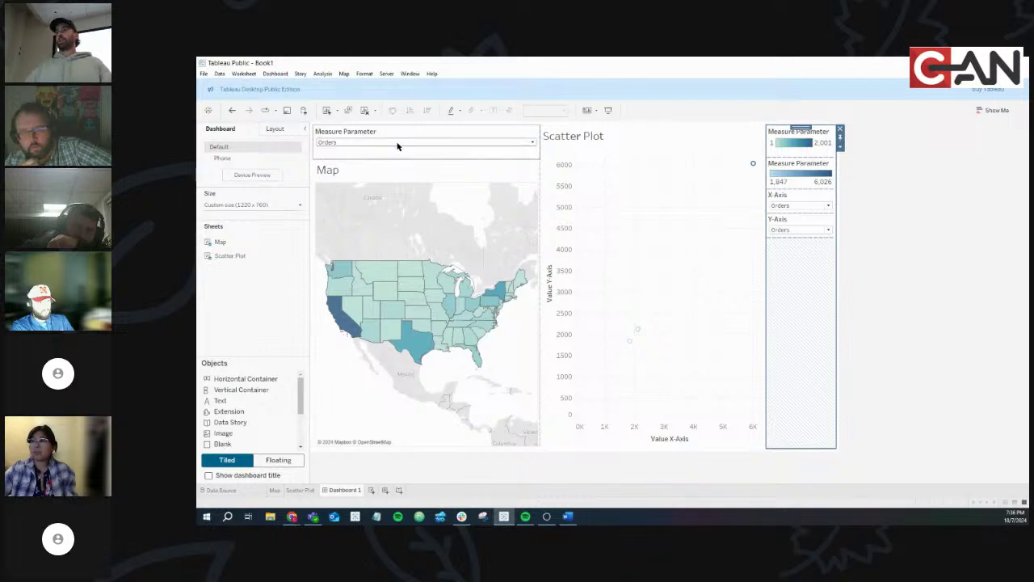
left_click(341, 147)
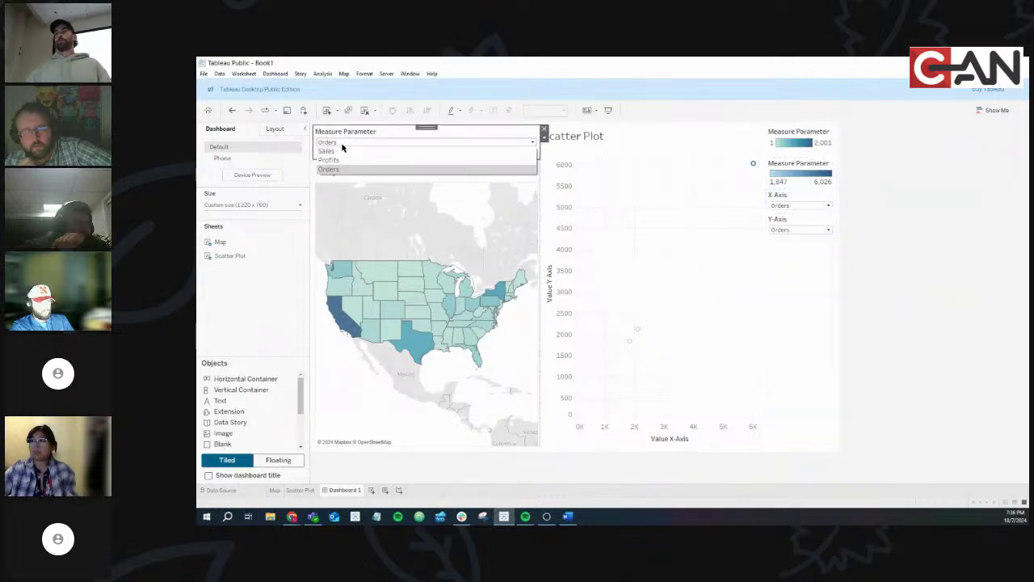
left_click(342, 156)
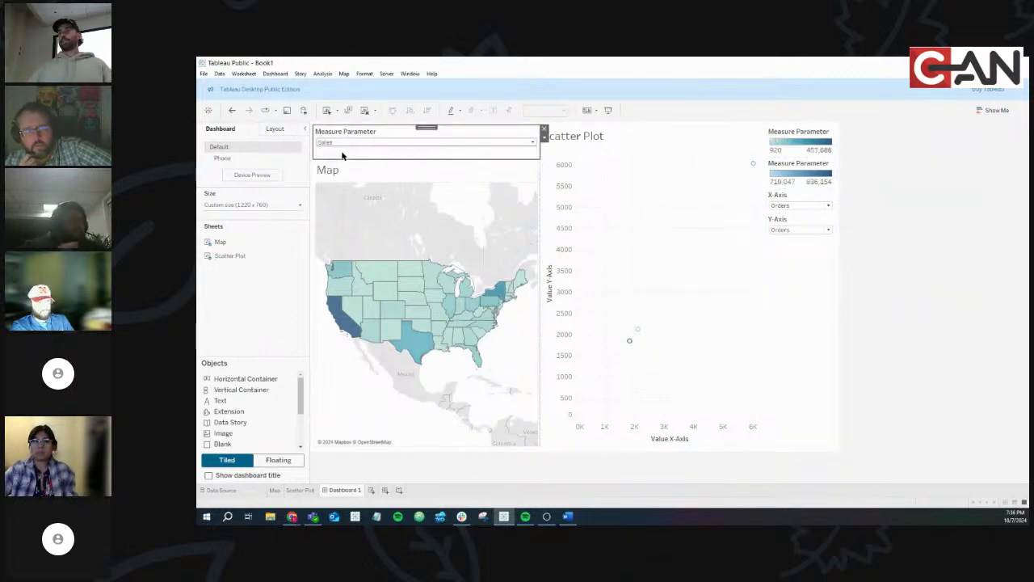
left_click(491, 146)
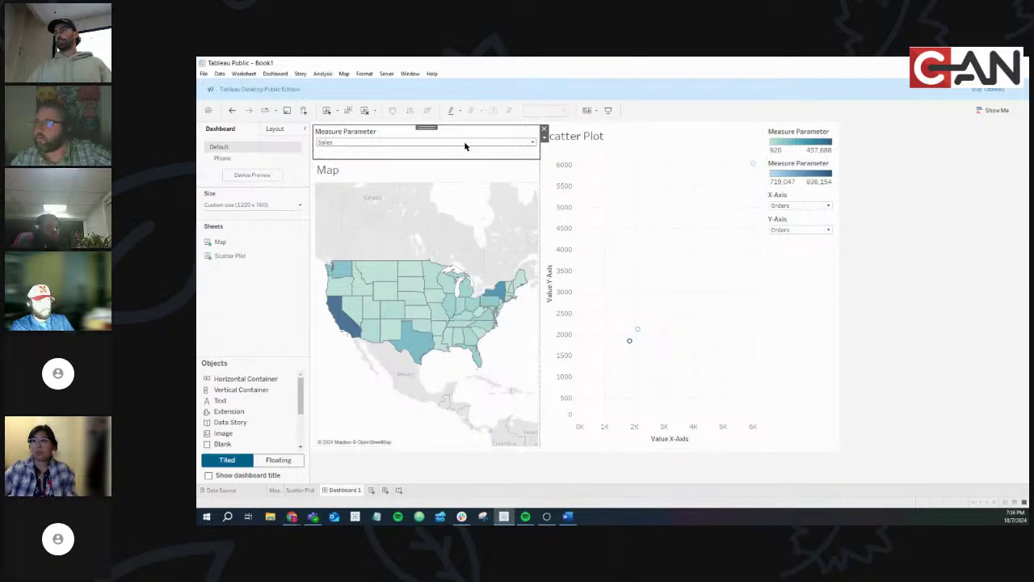
left_click(463, 145)
left_click(449, 160)
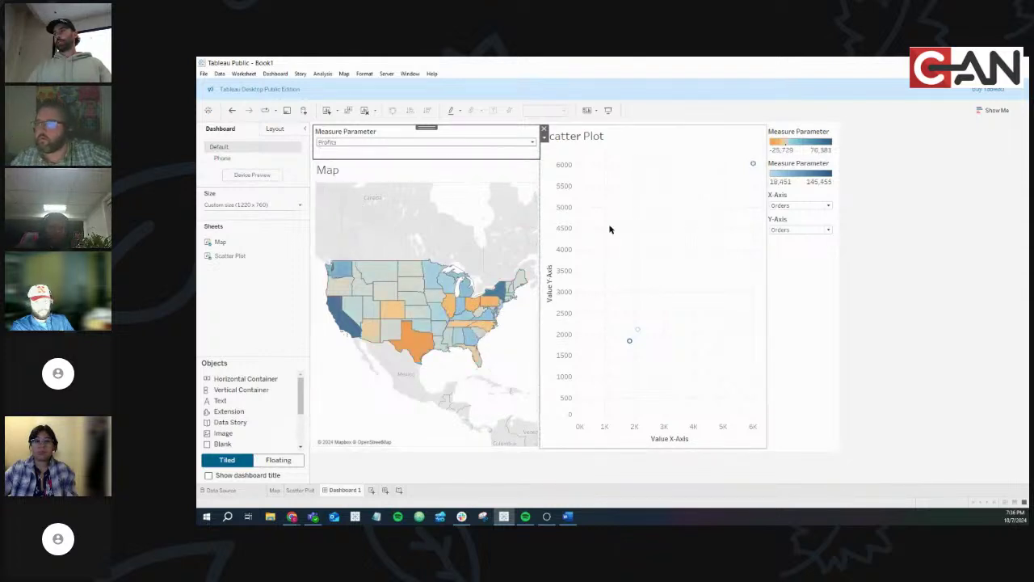
left_click(428, 142)
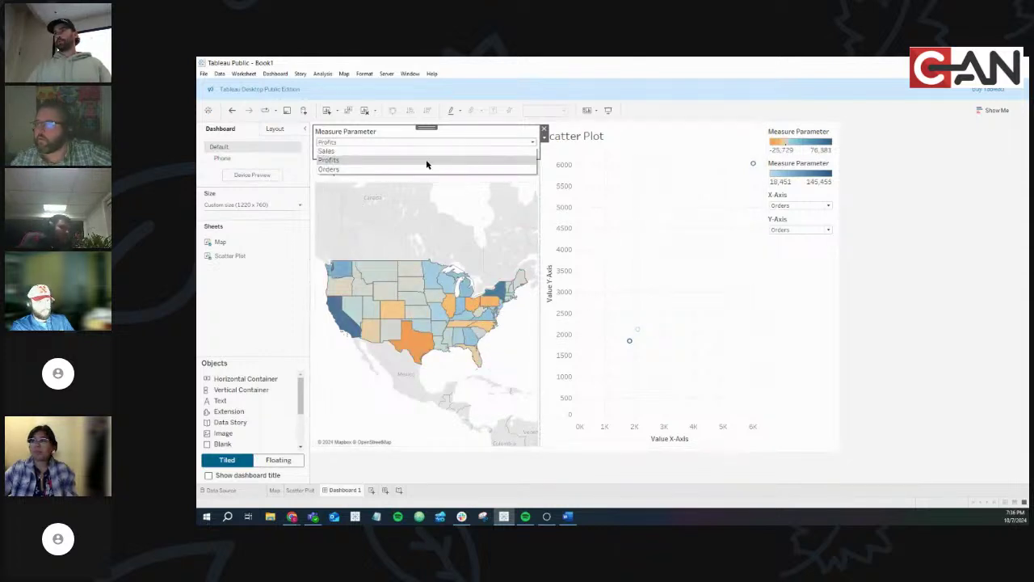
left_click(426, 169)
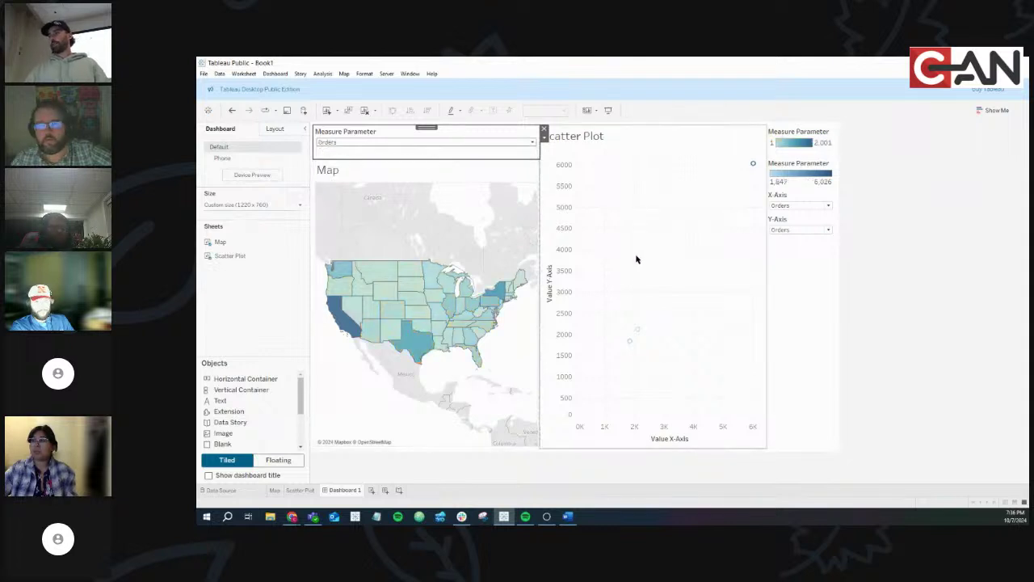
left_click(799, 205)
left_click(784, 213)
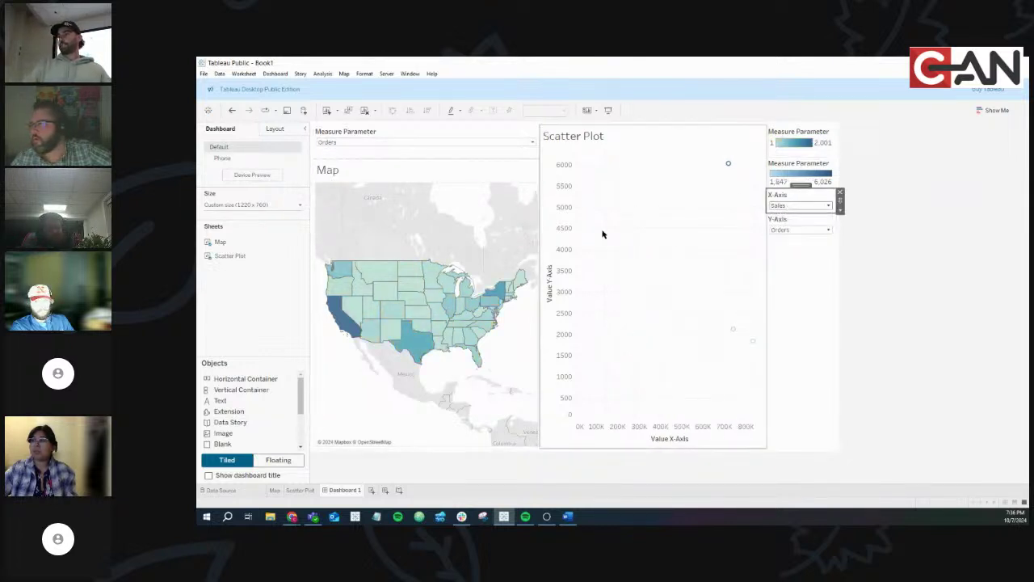
left_click(784, 207)
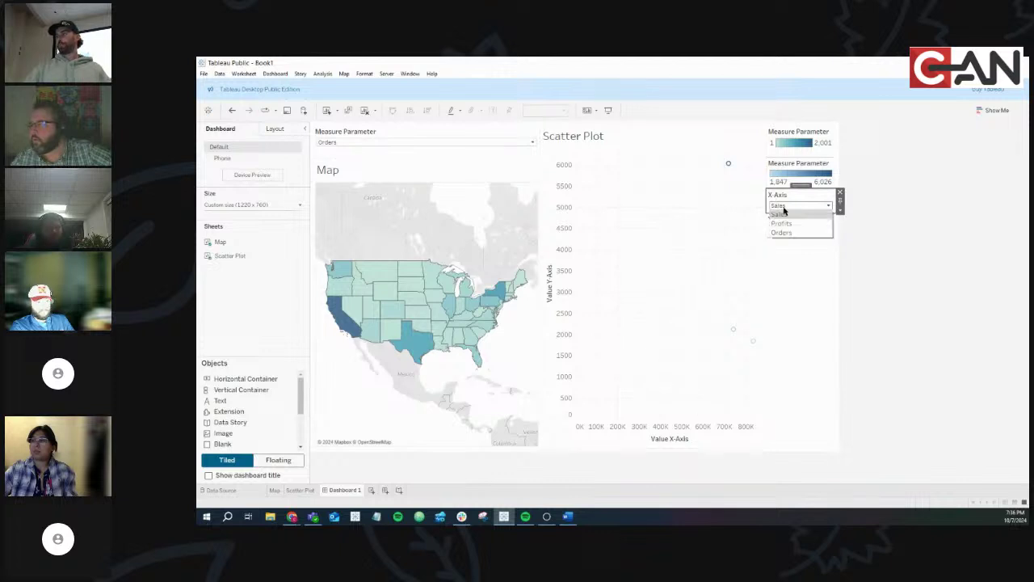
left_click(785, 223)
left_click(788, 206)
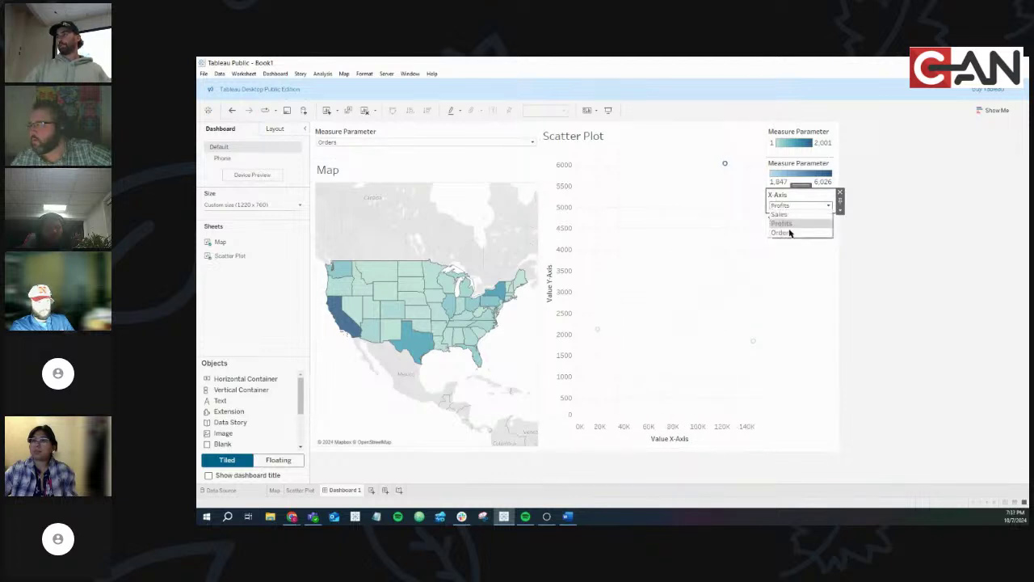
left_click(791, 233)
left_click(790, 233)
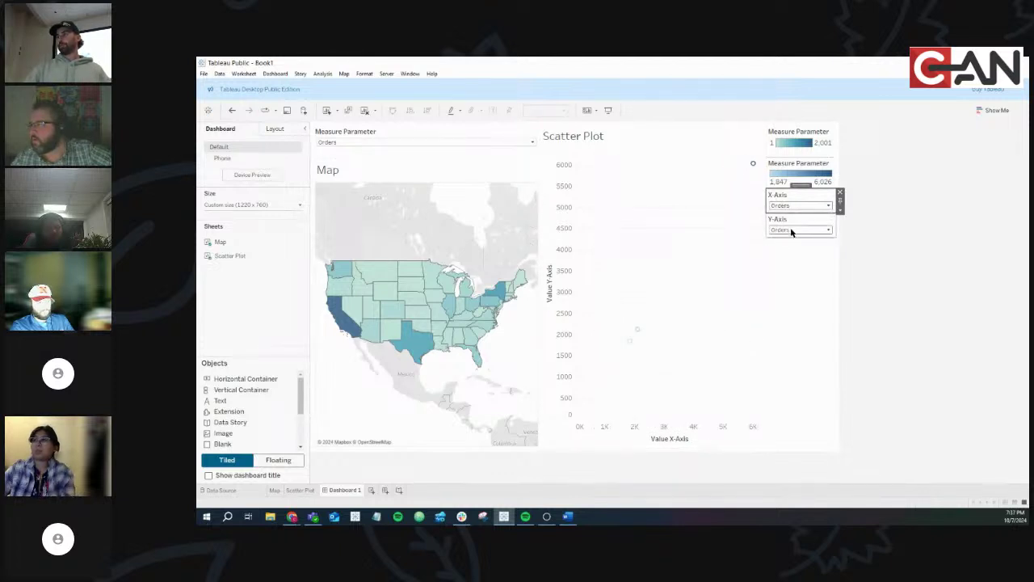
left_click(791, 241)
left_click(790, 231)
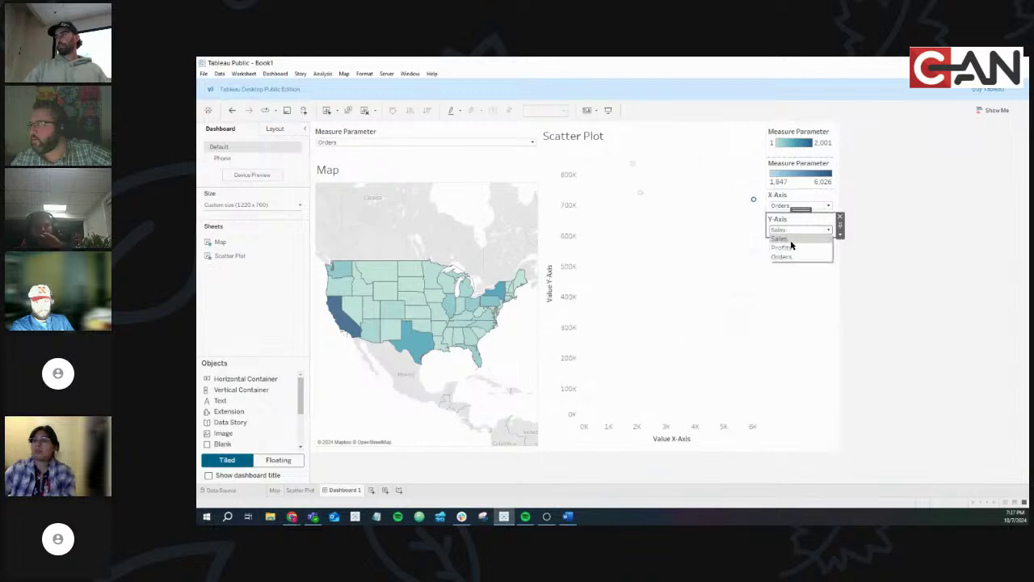
left_click(790, 246)
left_click(787, 231)
left_click(791, 254)
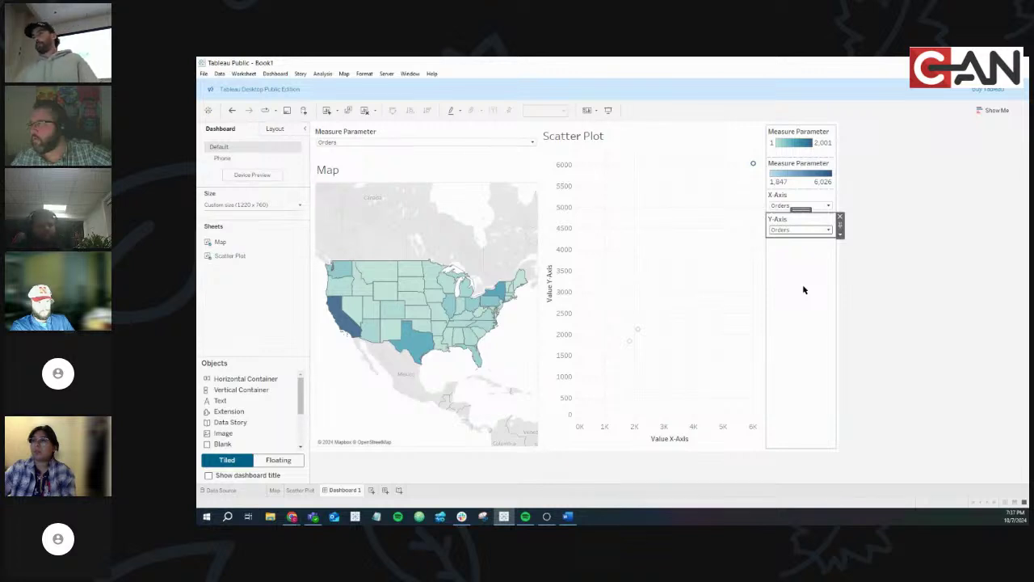
left_click(804, 289)
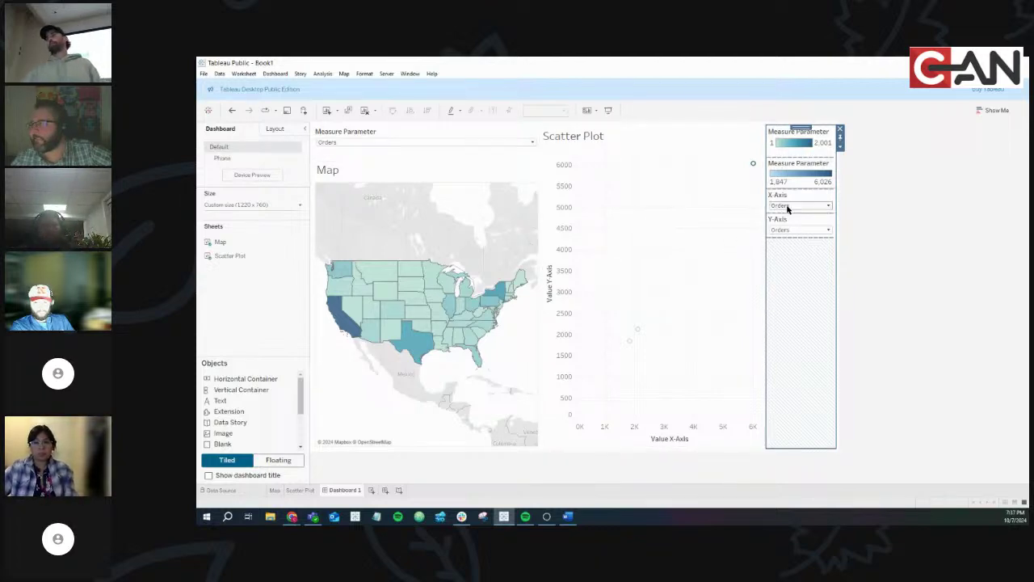
left_click(475, 143)
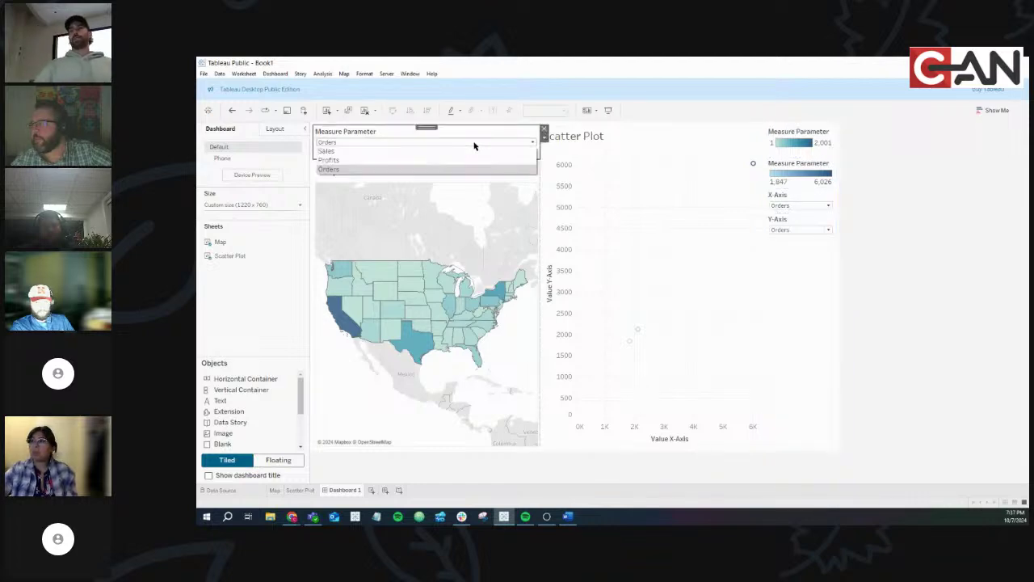
left_click(801, 213)
left_click(807, 229)
left_click(805, 315)
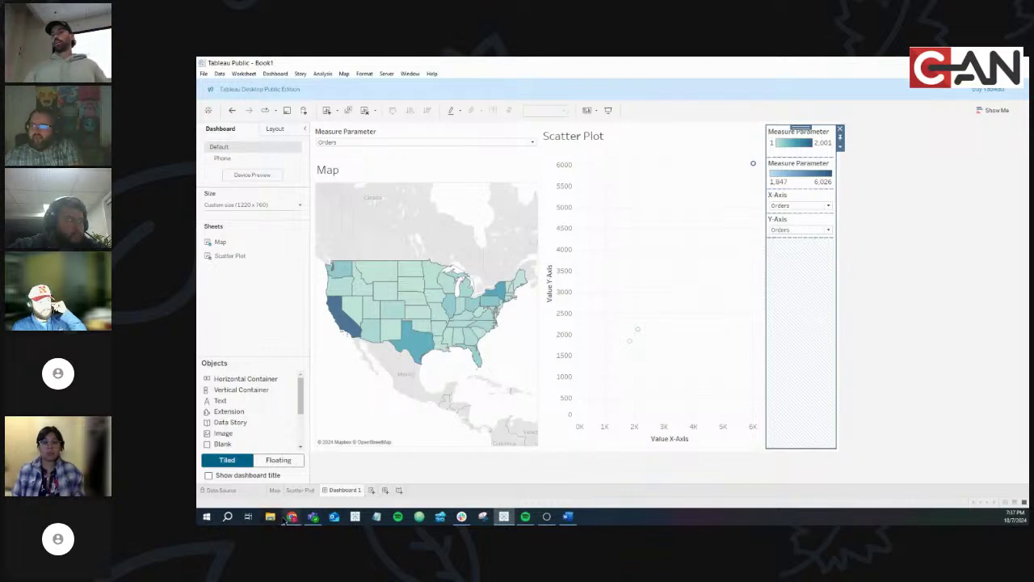
left_click(293, 517)
left_click(336, 483)
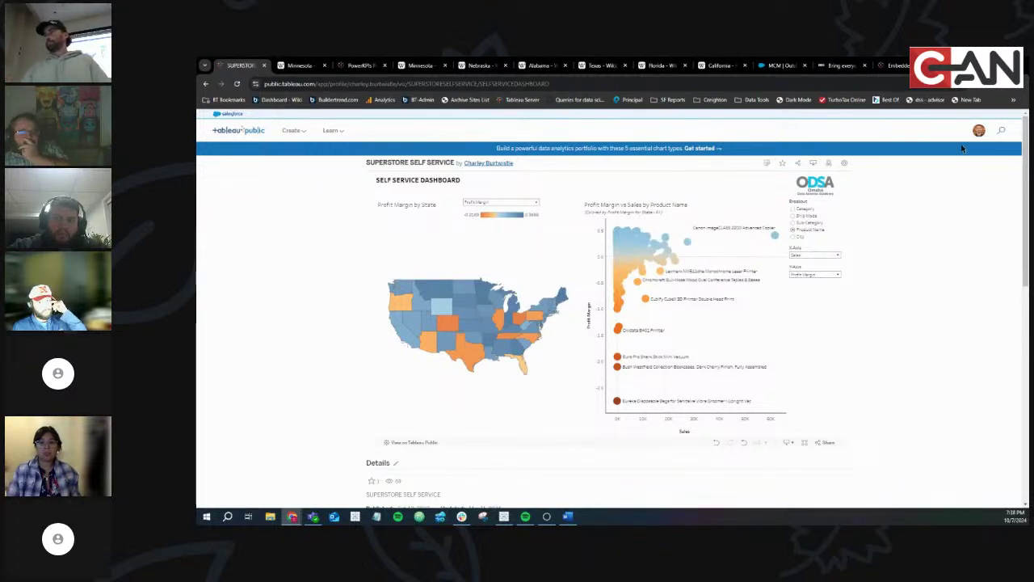
key("alt+Tab")
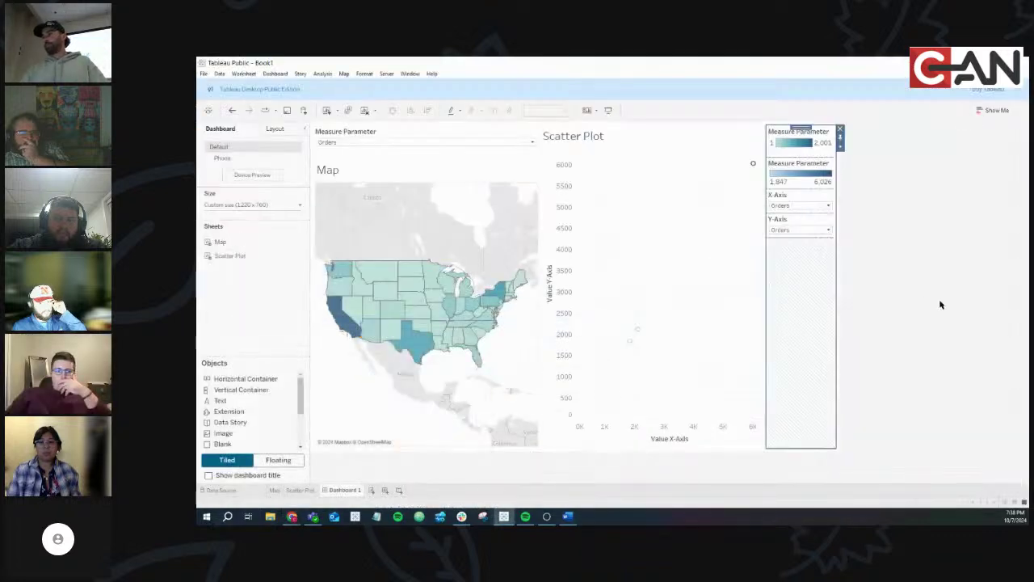
left_click(947, 307)
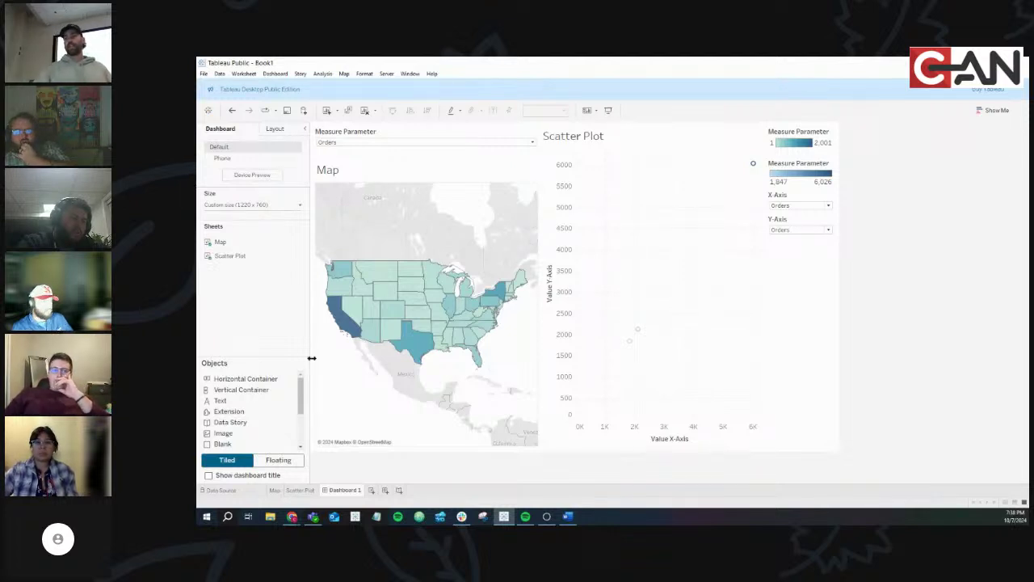
left_click(296, 519)
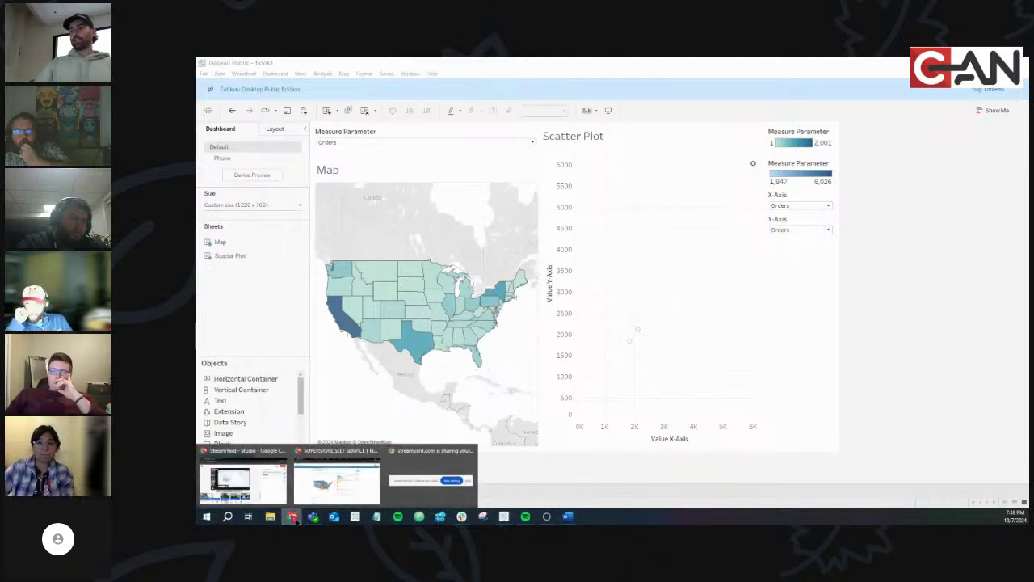
left_click(660, 293)
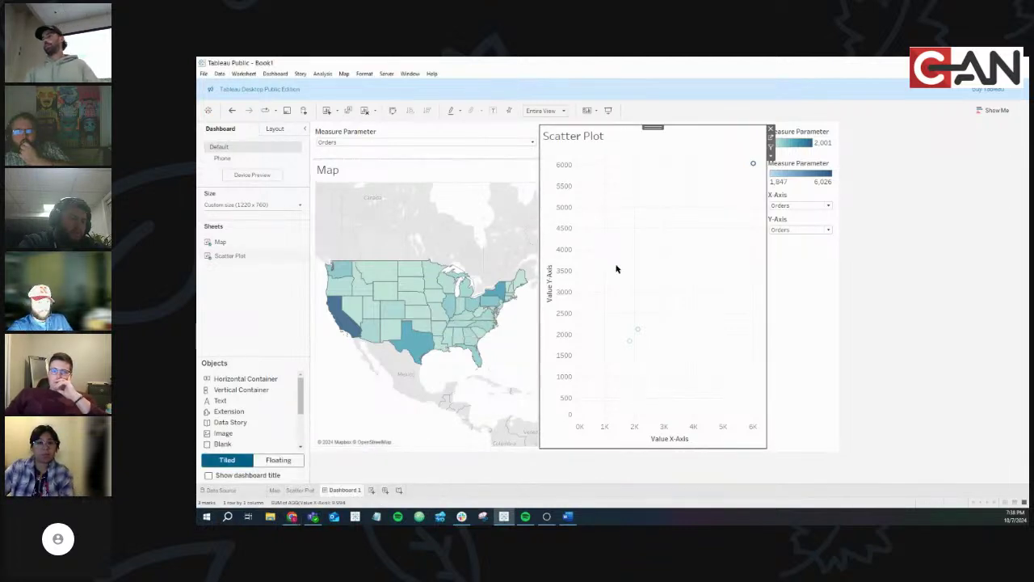
left_click(417, 299)
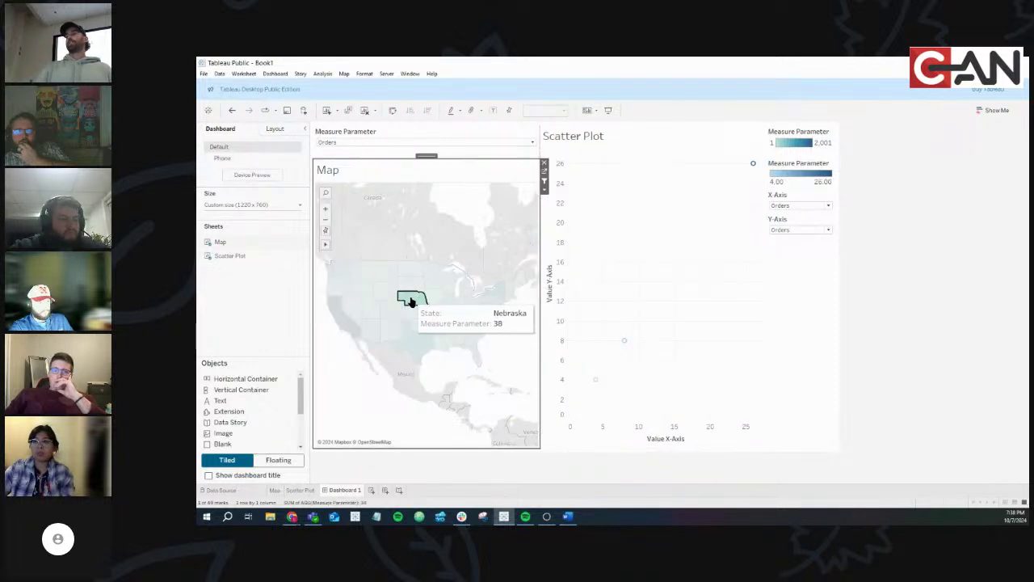
left_click(419, 300)
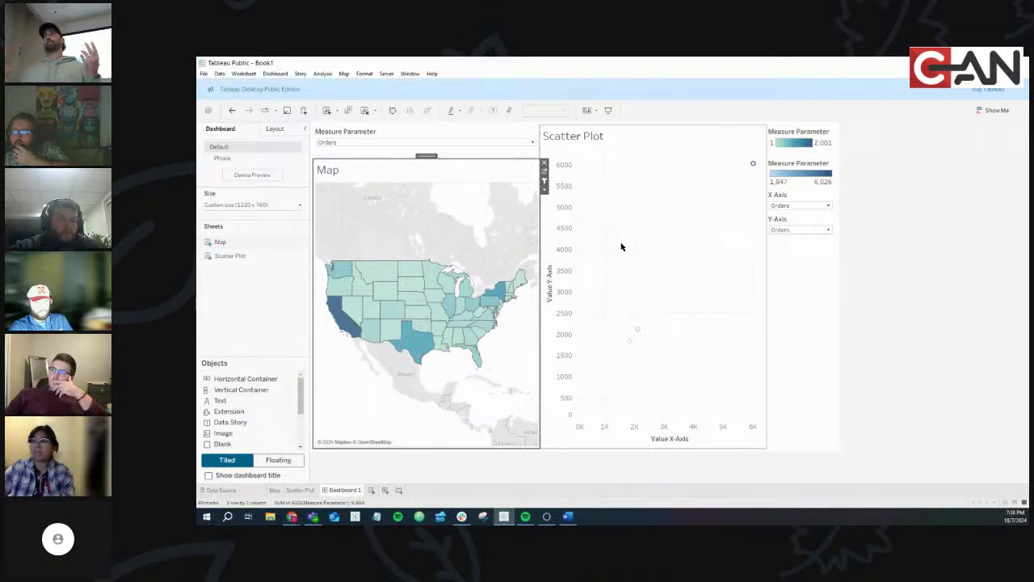
left_click(406, 283)
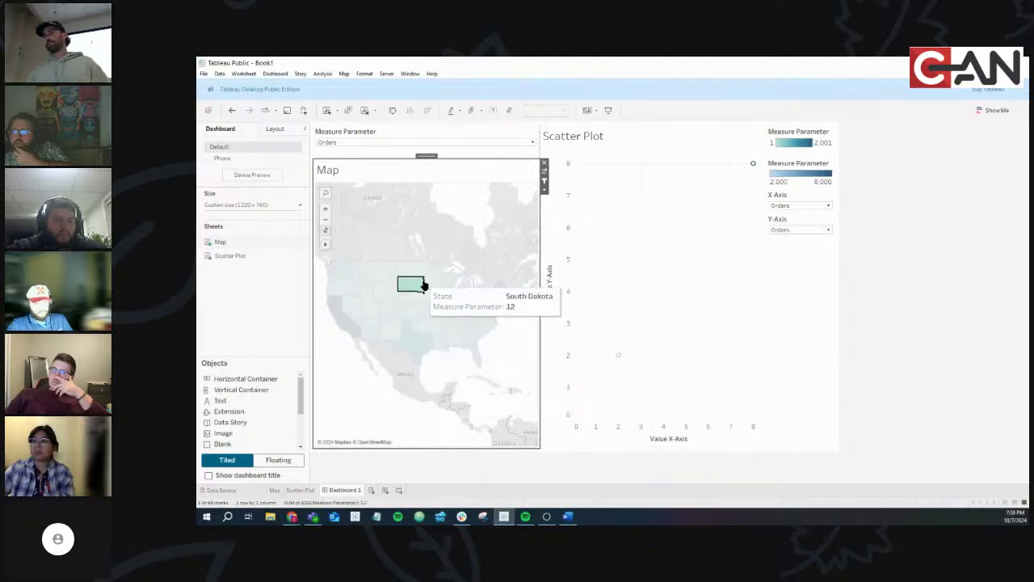
left_click(410, 285)
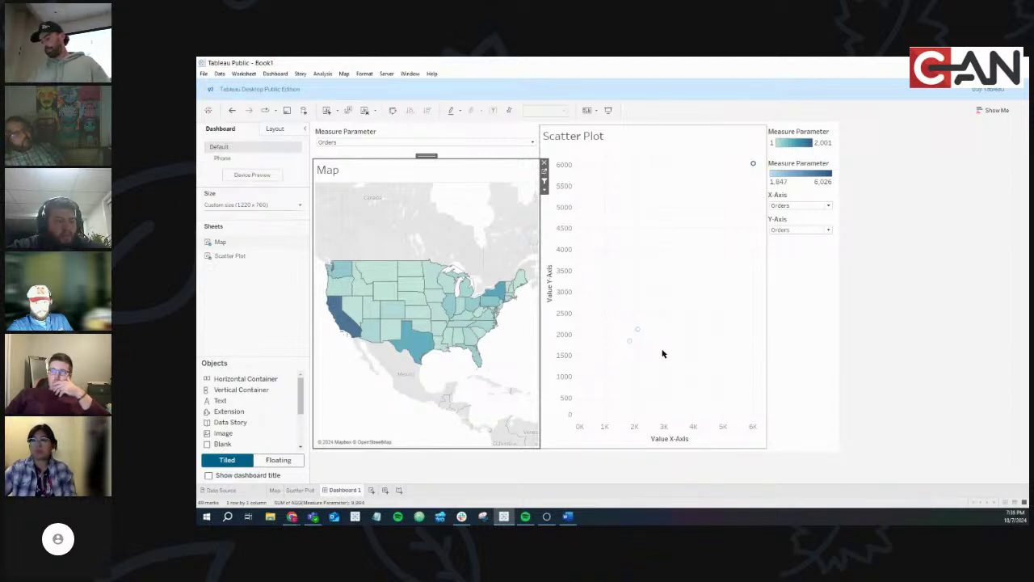
left_click(501, 290)
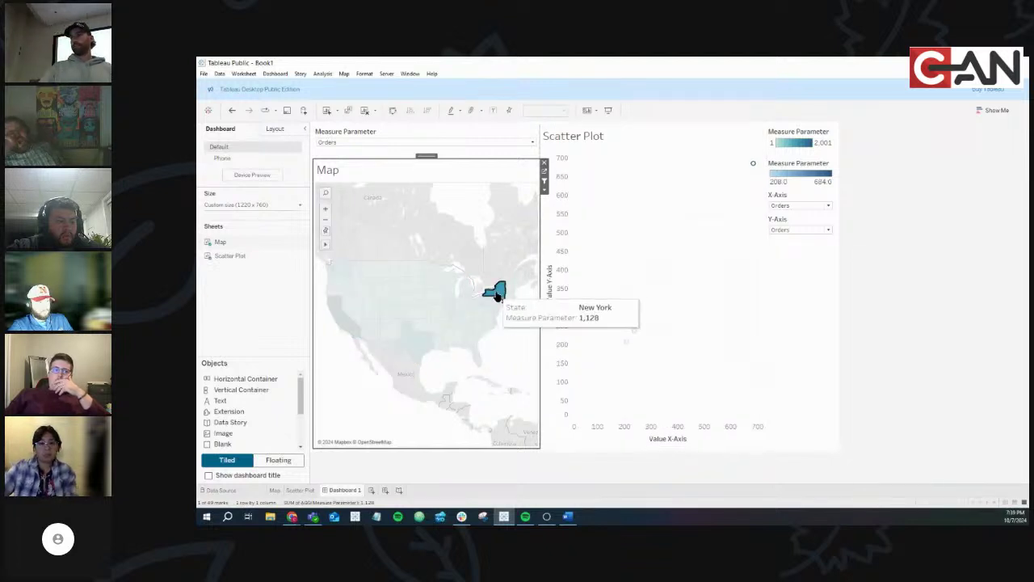
left_click(495, 292)
left_click(389, 336)
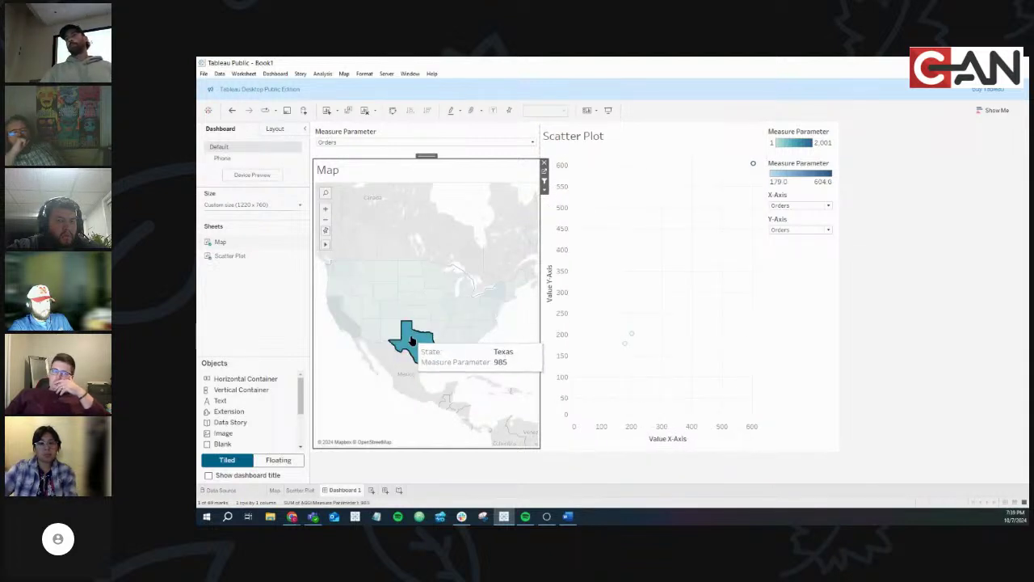
left_click(404, 342)
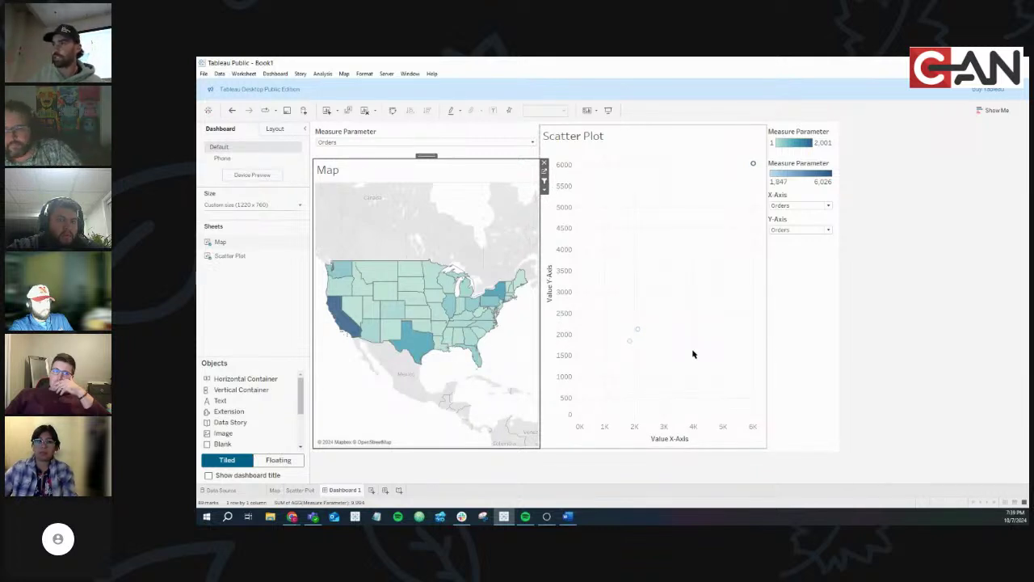
mouse_move(443, 269)
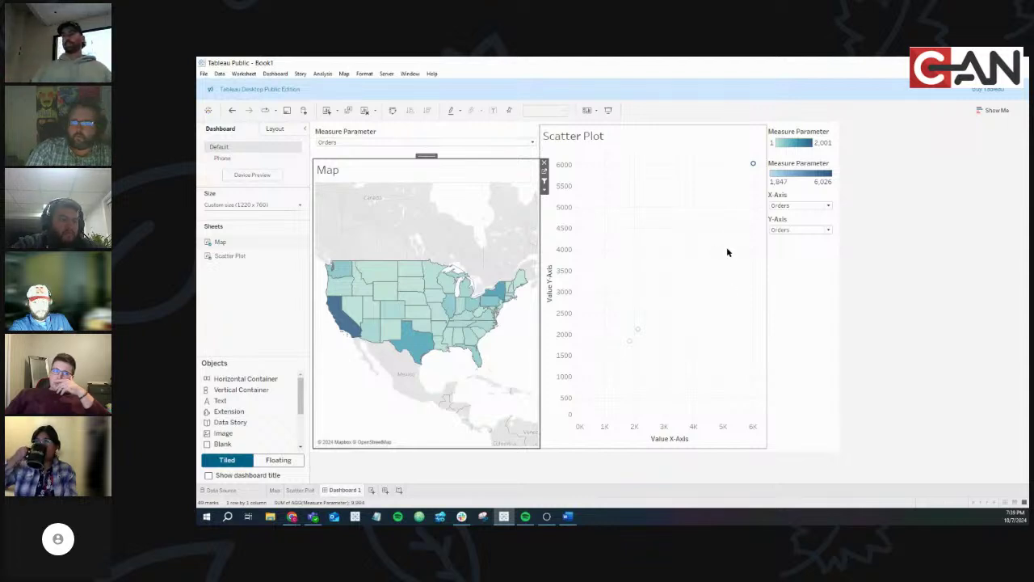
mouse_move(411, 289)
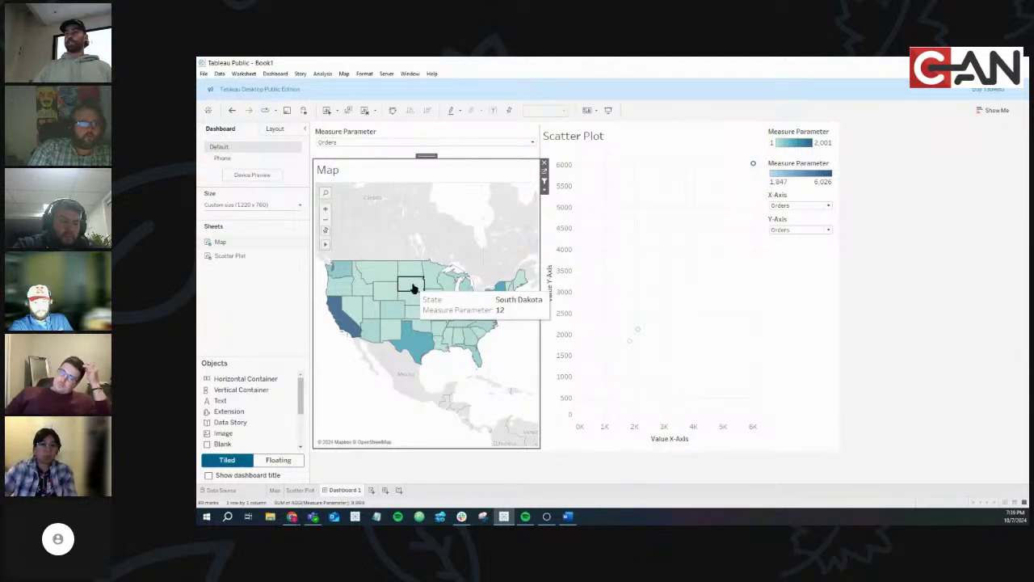
left_click_drag(412, 289, 418, 330)
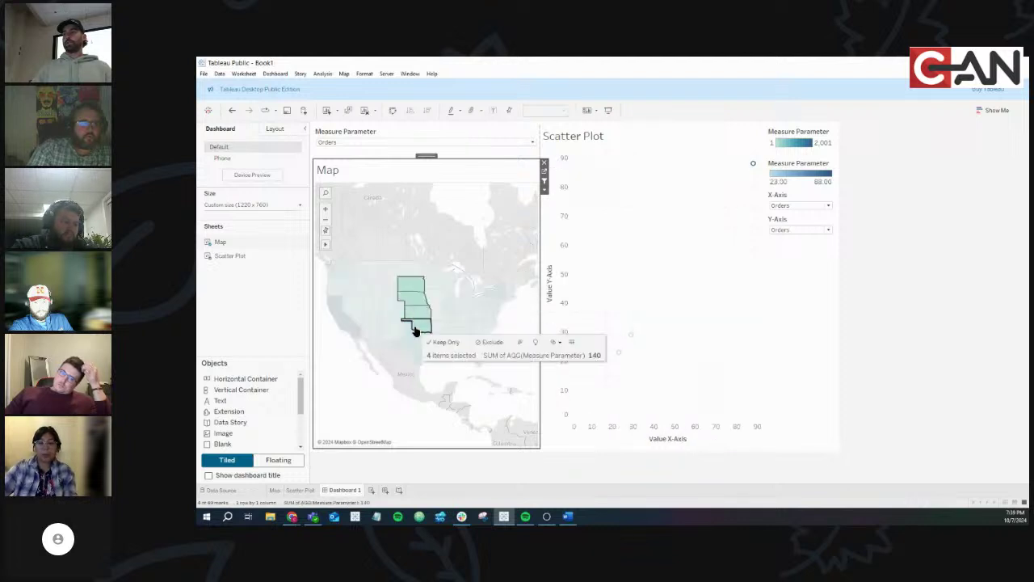
mouse_move(418, 289)
left_click(725, 258)
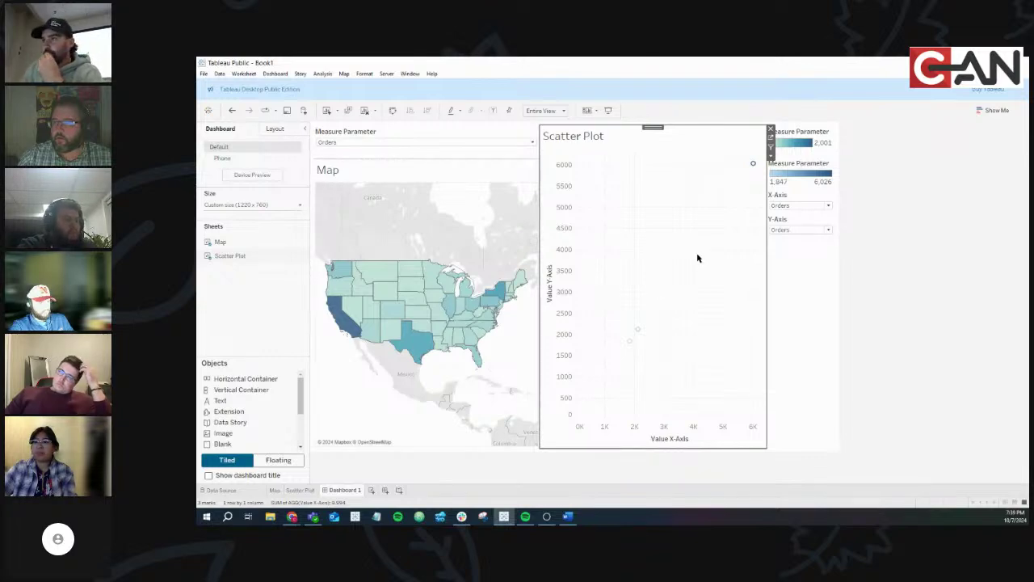
In the browser's Superstore Self Service dashboard, try Breakout by City, Sub-Category, Ship Mode and Category
left_click(301, 512)
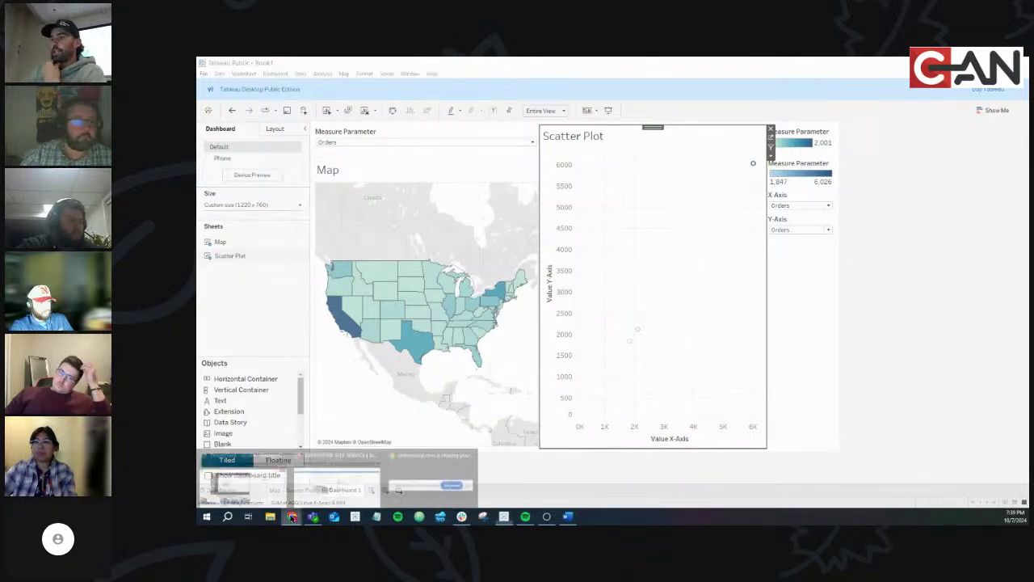
left_click(328, 485)
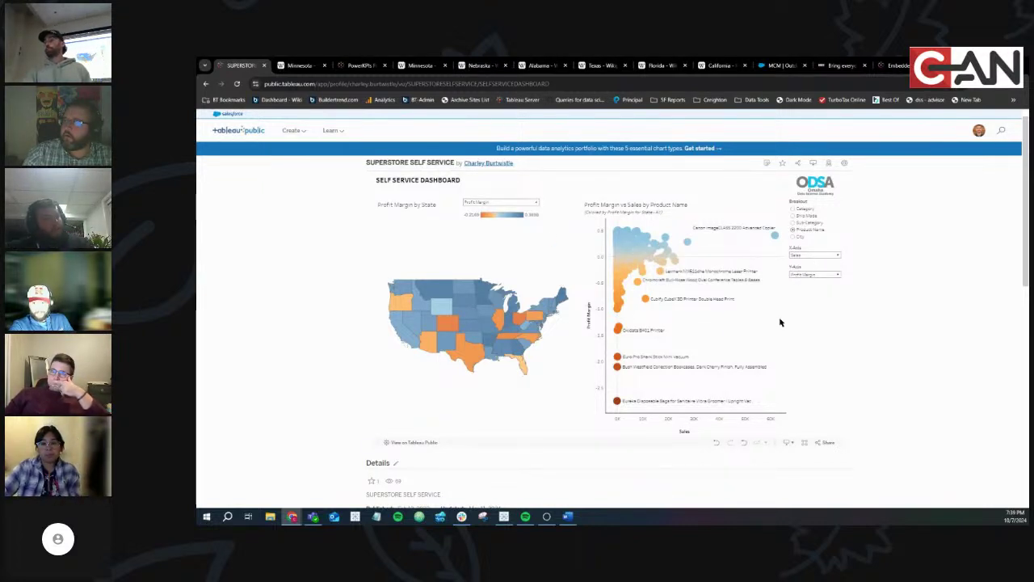
left_click(792, 235)
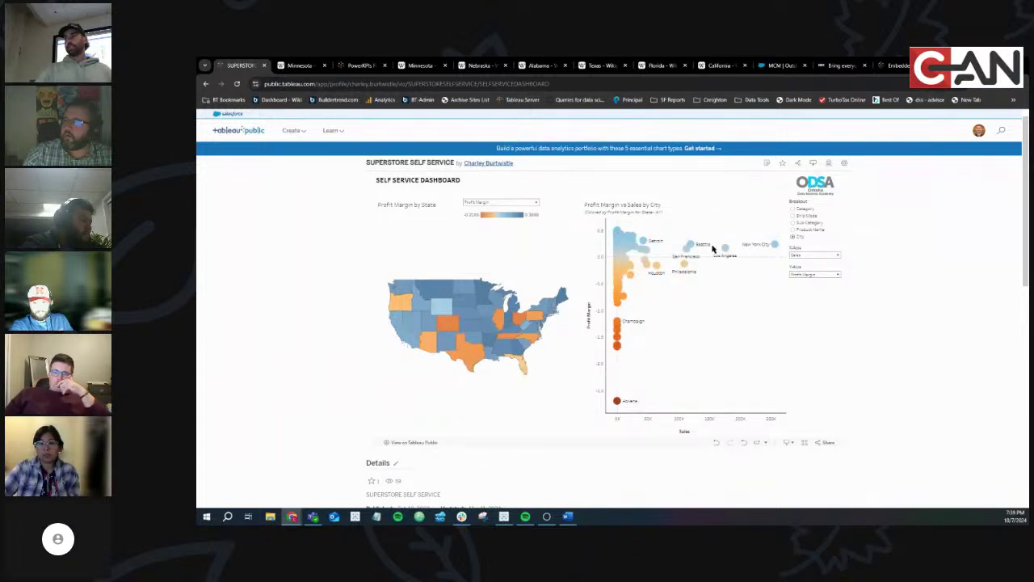
left_click(792, 222)
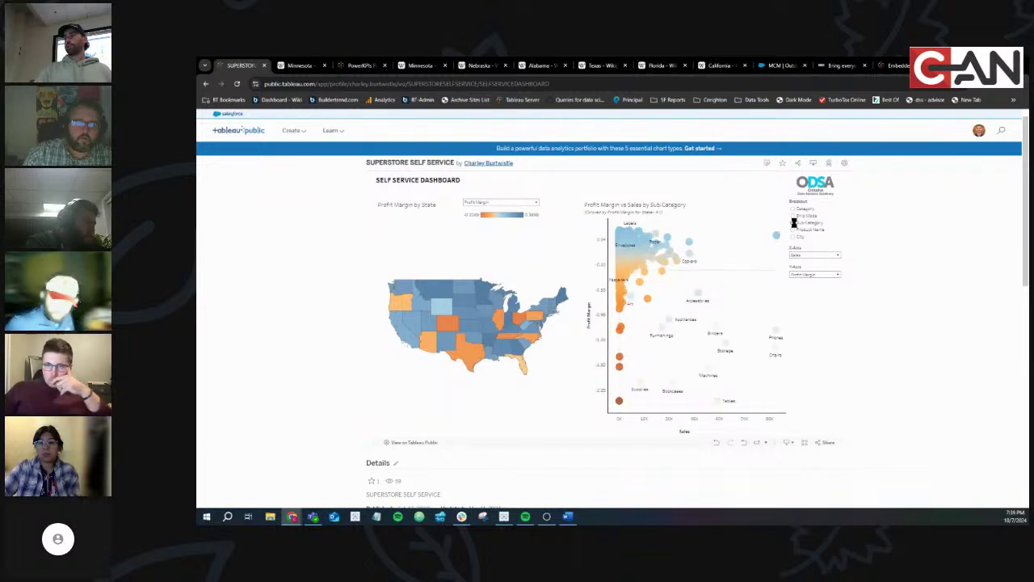
left_click(793, 216)
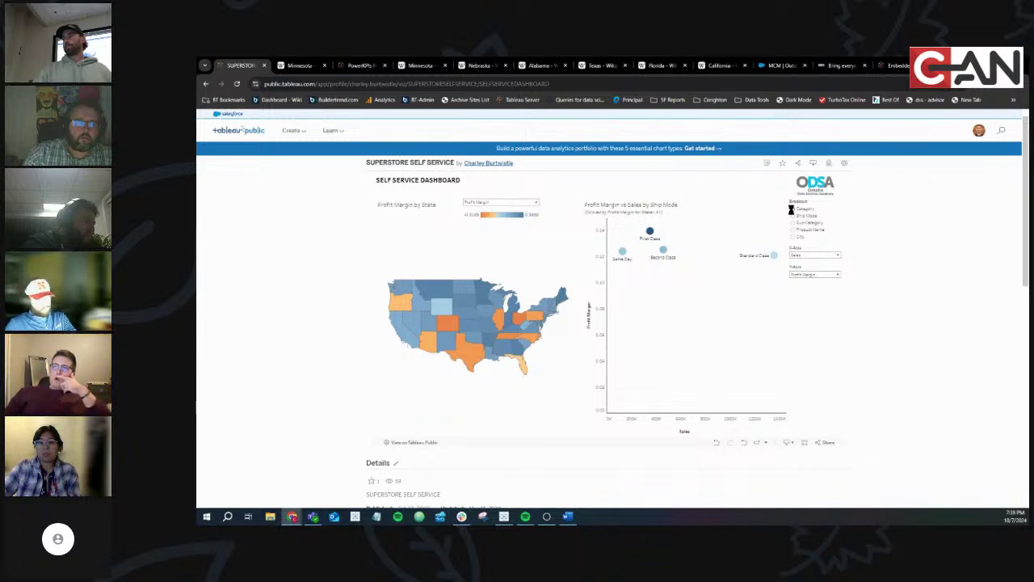
left_click(791, 210)
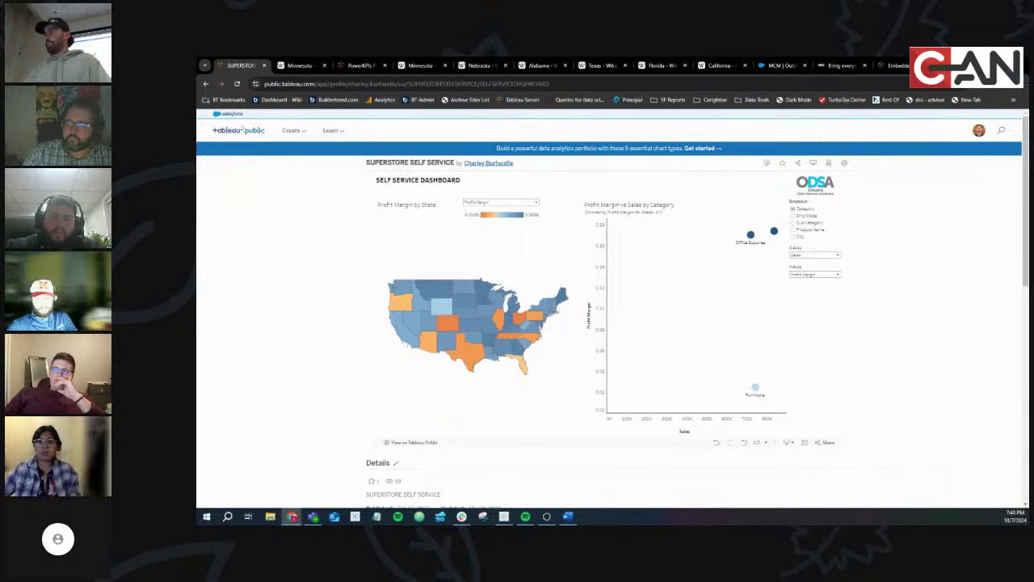
Return to Tableau's Scatter Plot sheet, enlarge the parameters list, and bring up the data pane menu
key("alt+Tab")
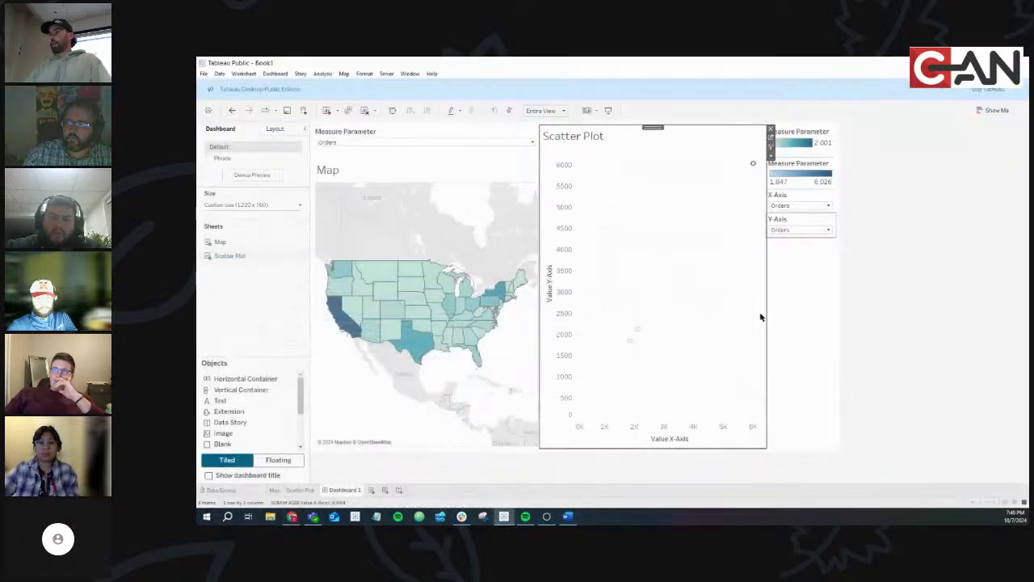
mouse_move(349, 491)
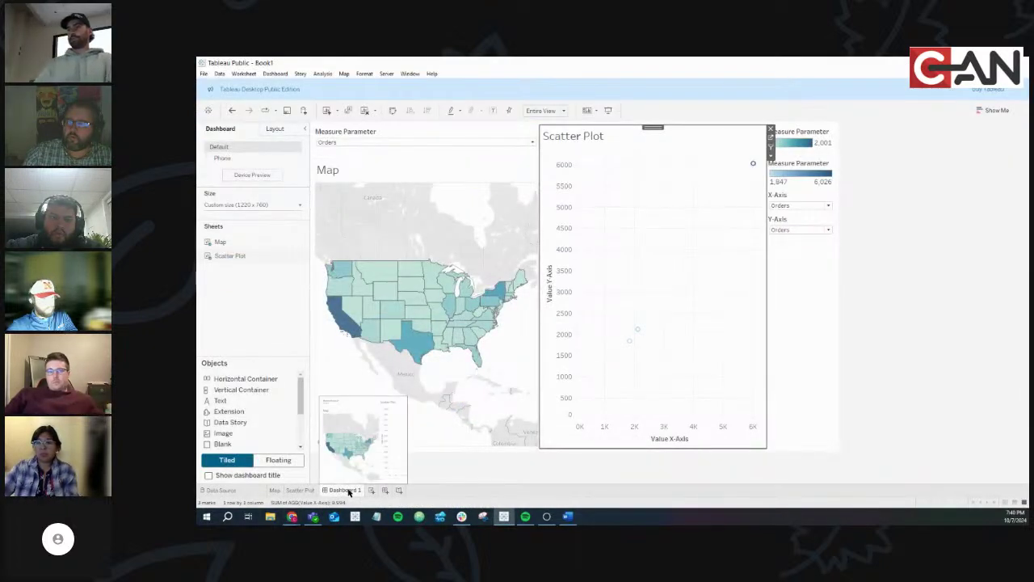
mouse_move(302, 494)
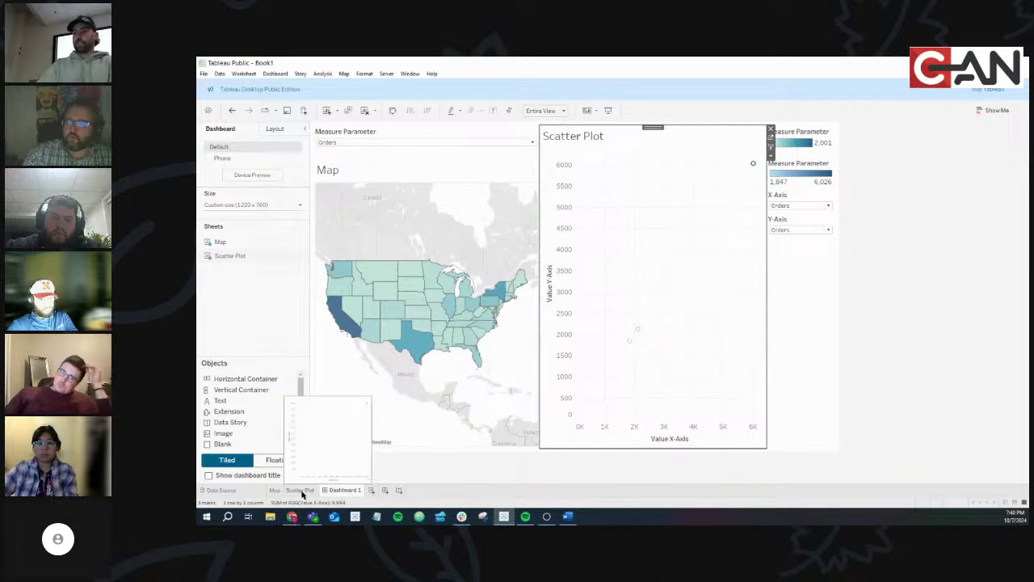
left_click(304, 493)
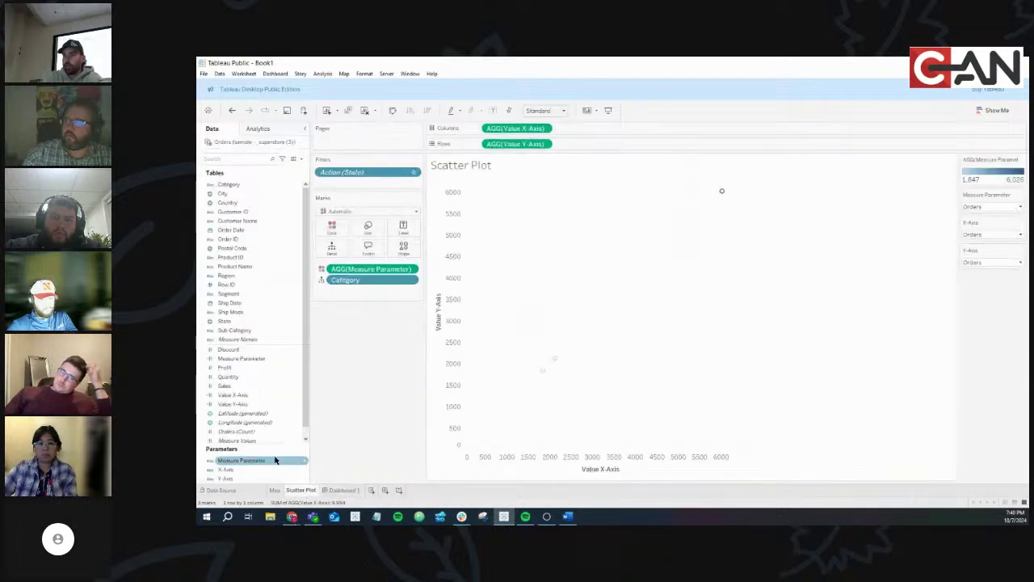
left_click_drag(275, 443, 279, 425)
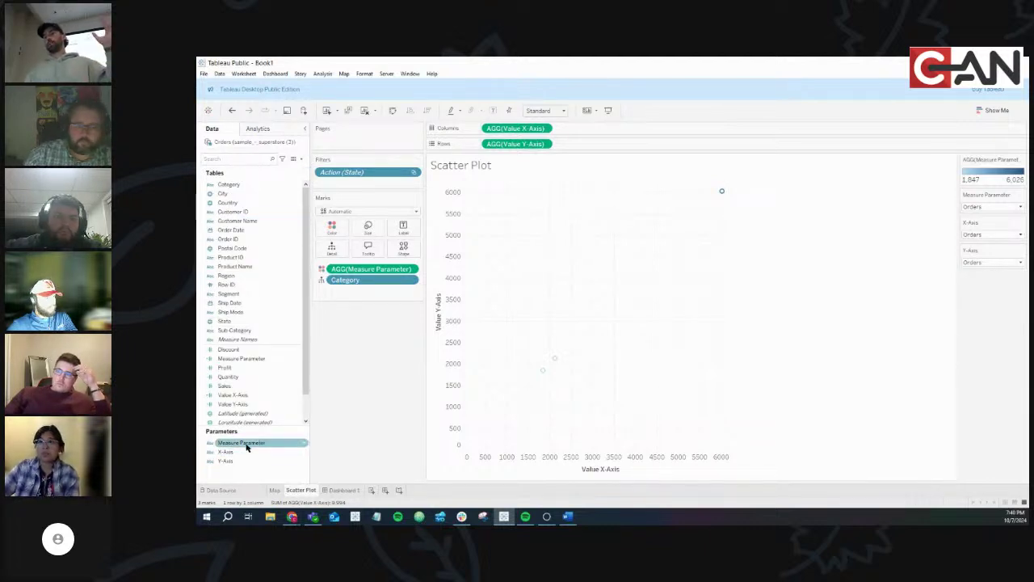
left_click(301, 162)
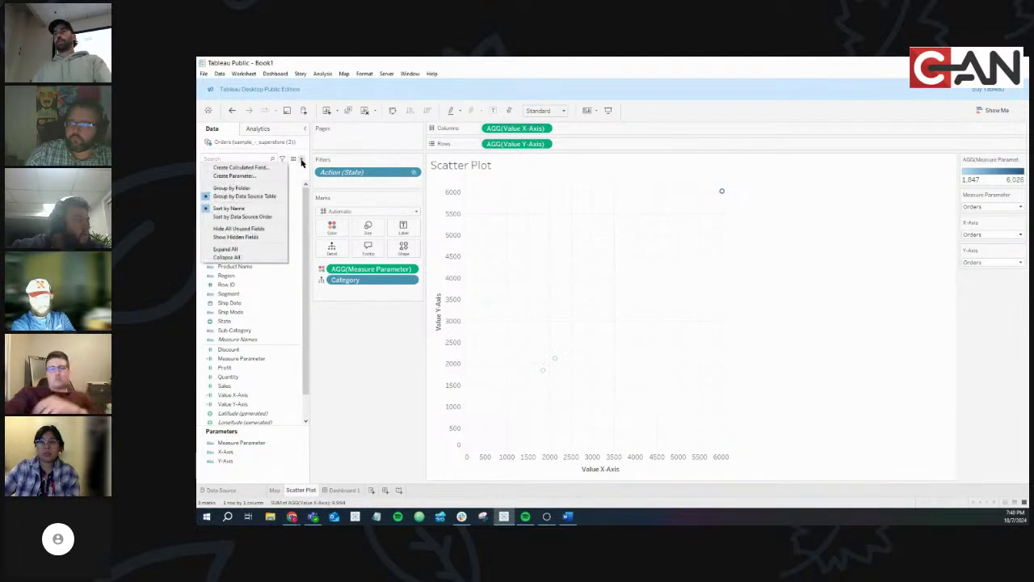
Create a parameter named Breakout with String data type and a List of allowed values
left_click(268, 177)
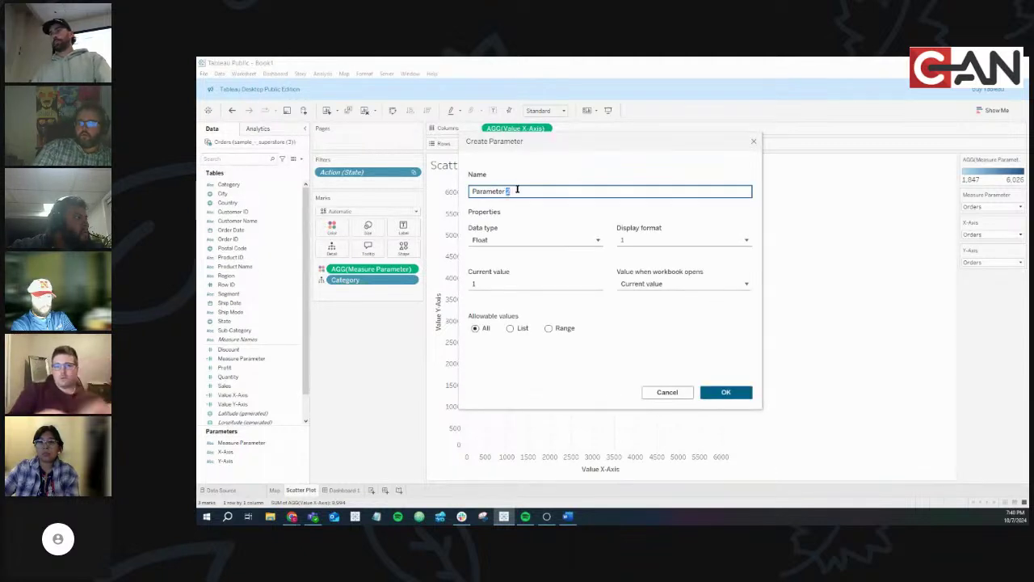
triple_click(517, 190)
type("Breakout")
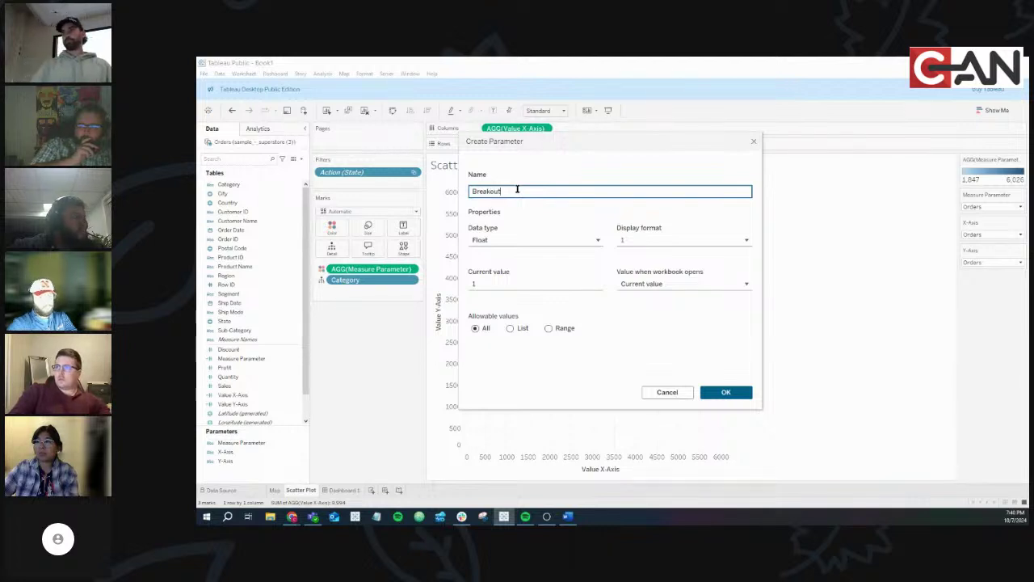
left_click(540, 241)
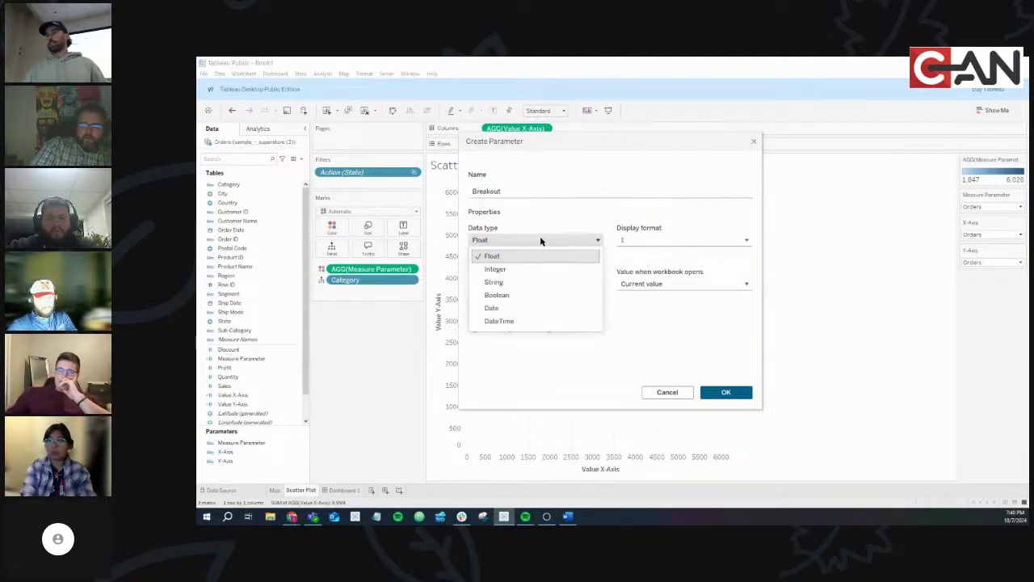
left_click(520, 284)
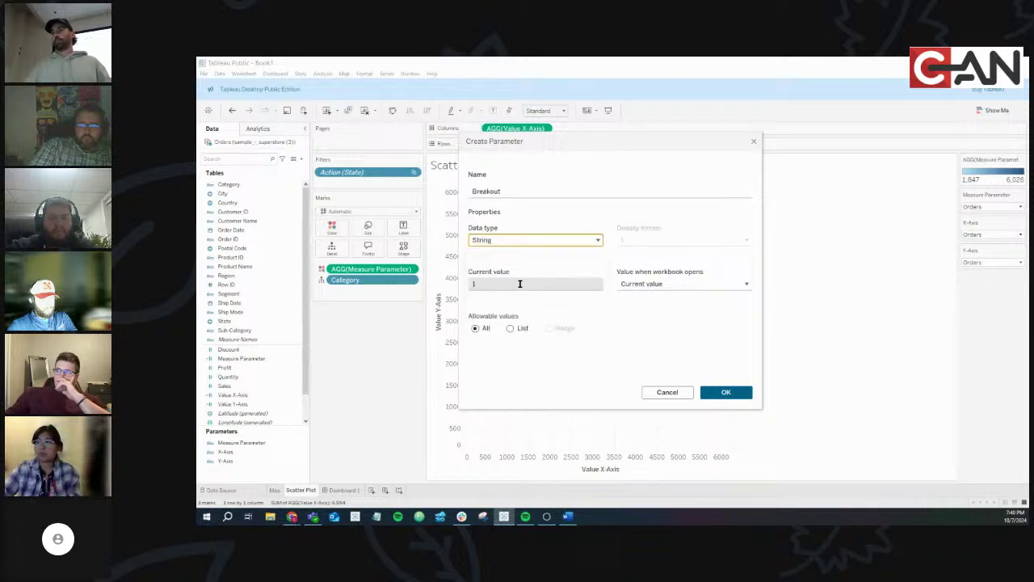
left_click(510, 329)
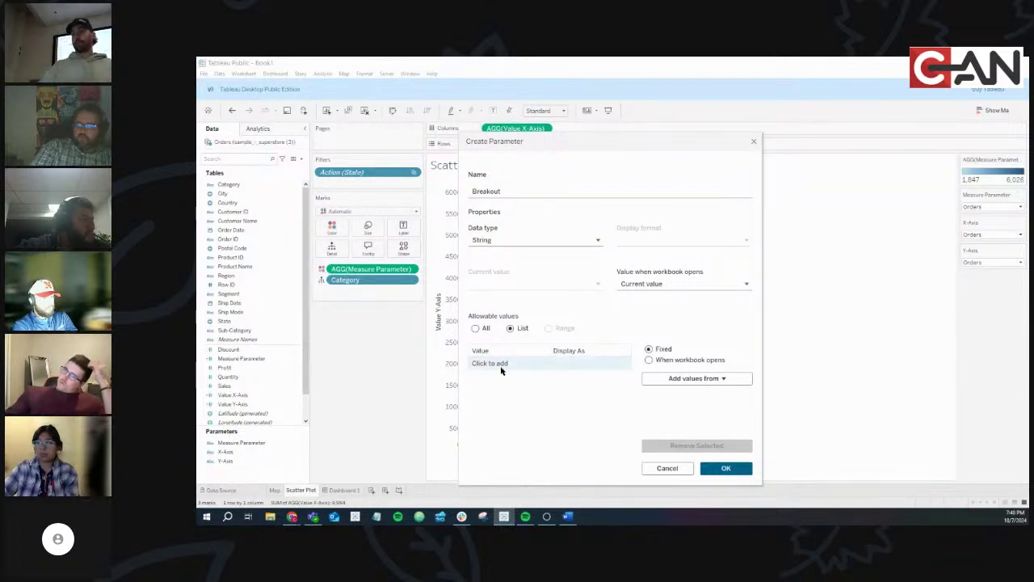
mouse_move(292, 519)
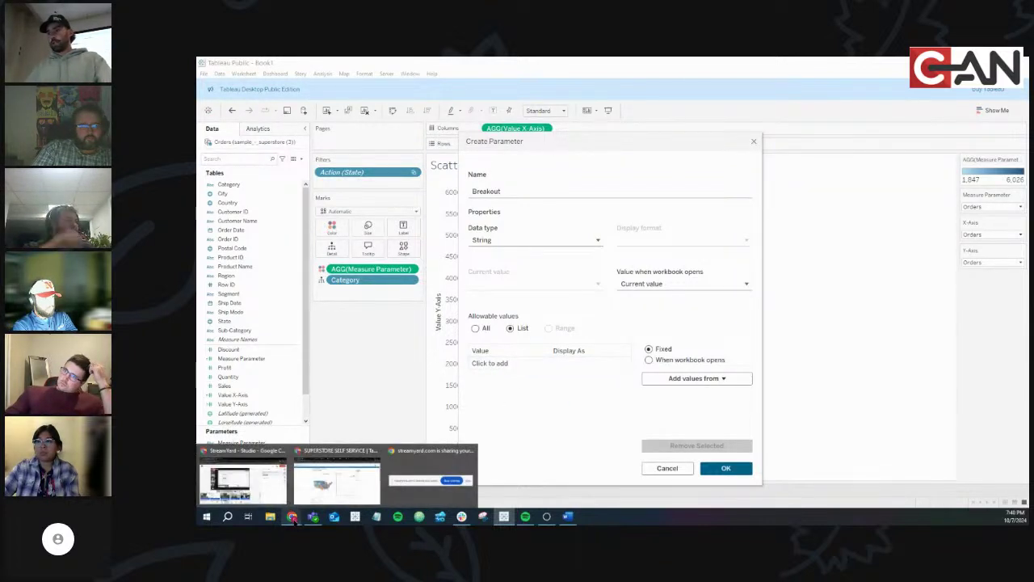
left_click(336, 481)
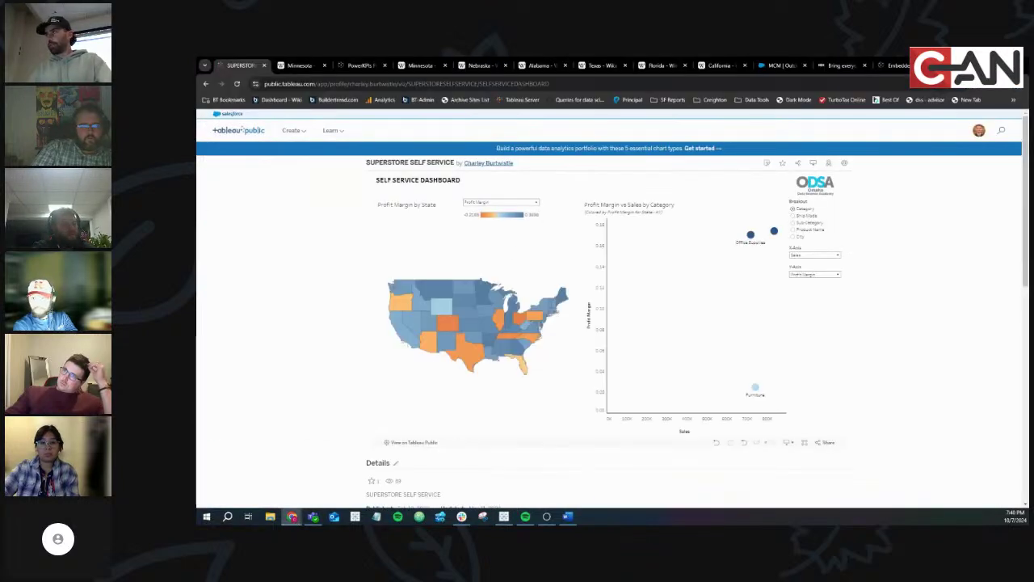
double_click(761, 65)
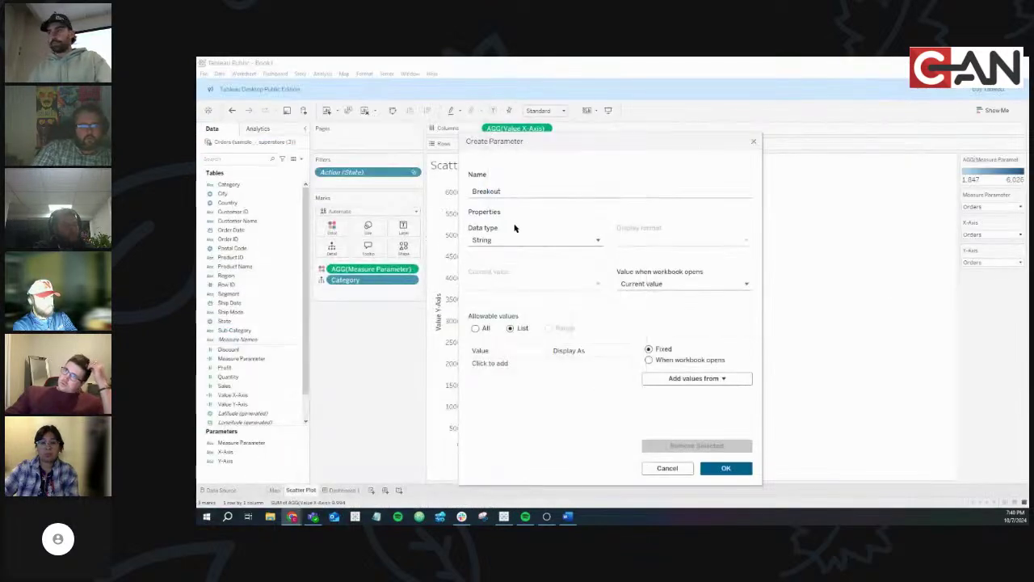
Add Category, Ship Mode, Sub-Category, Product Name and City as the parameter's list values
left_click(498, 363)
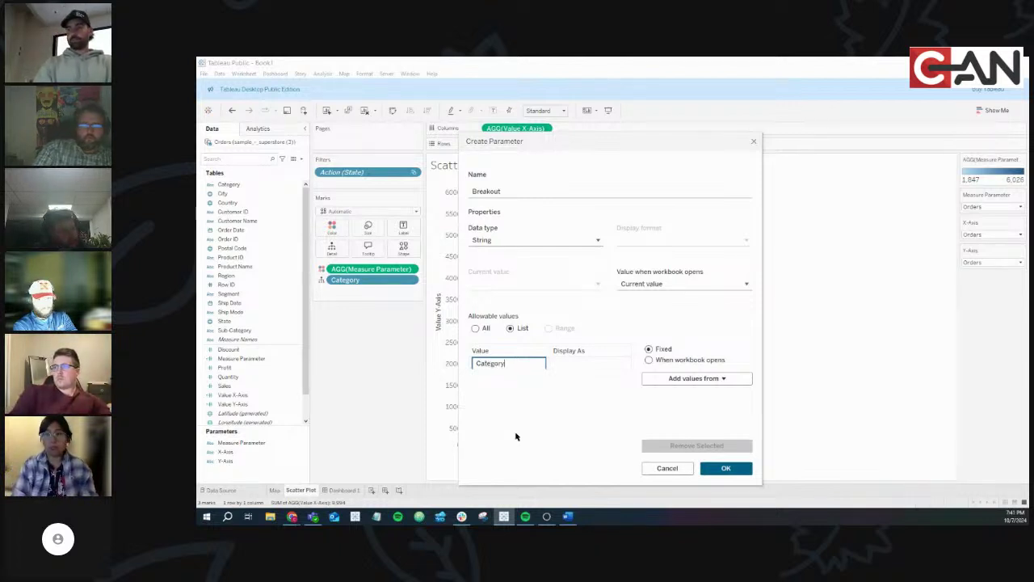
type("Category")
key("Return")
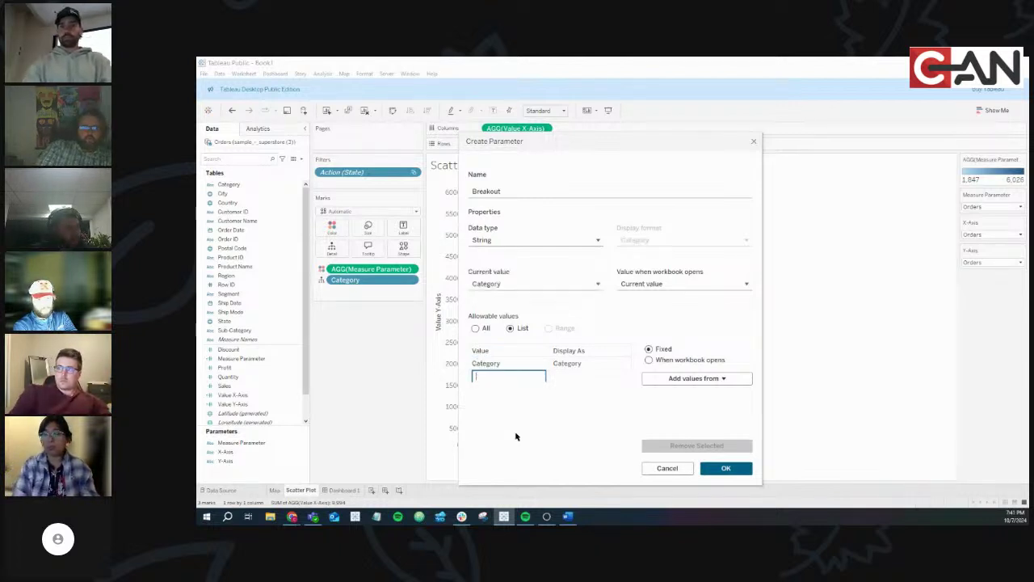
type("Ship ")
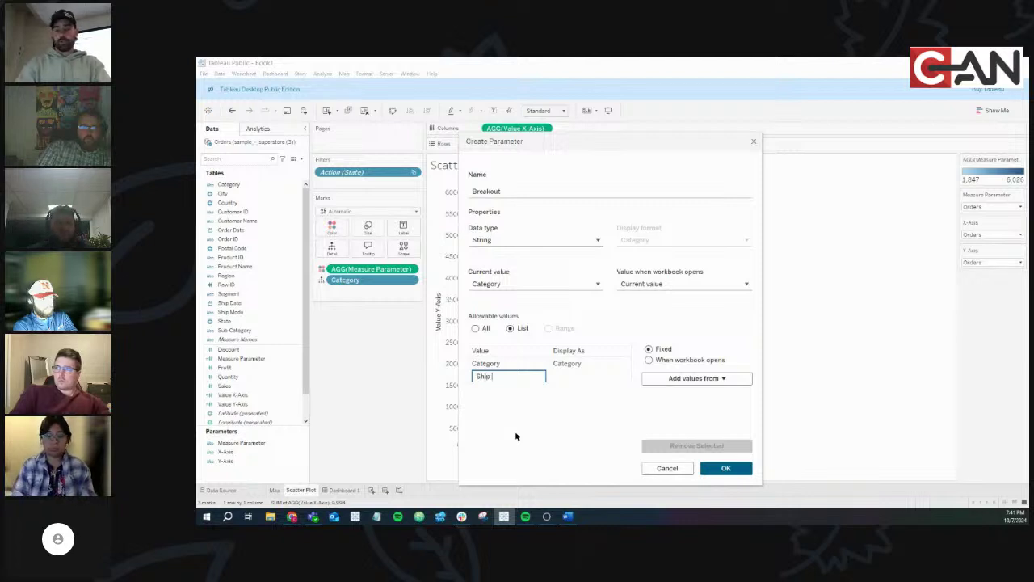
type("Mode")
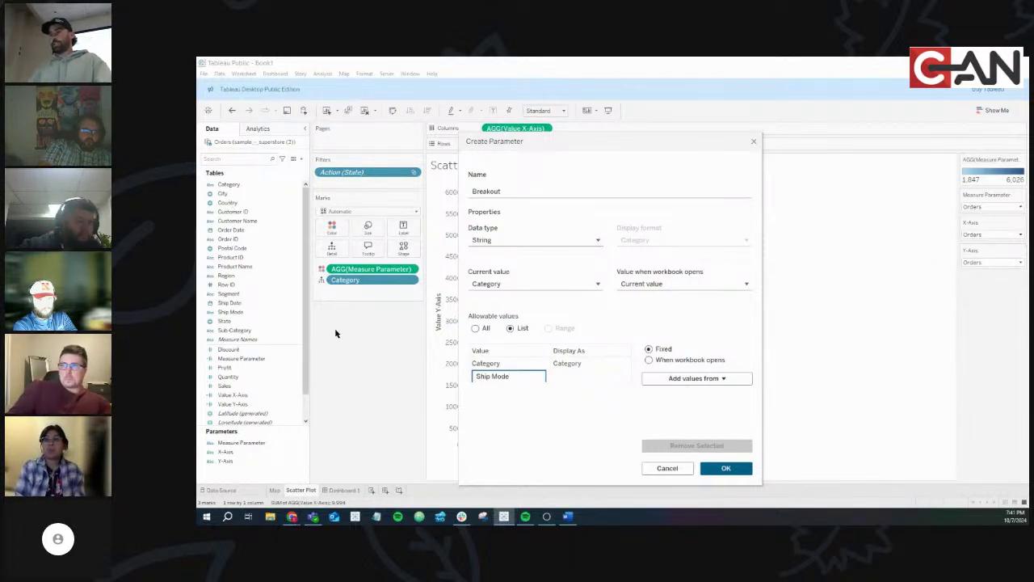
left_click(457, 376)
left_click(523, 386)
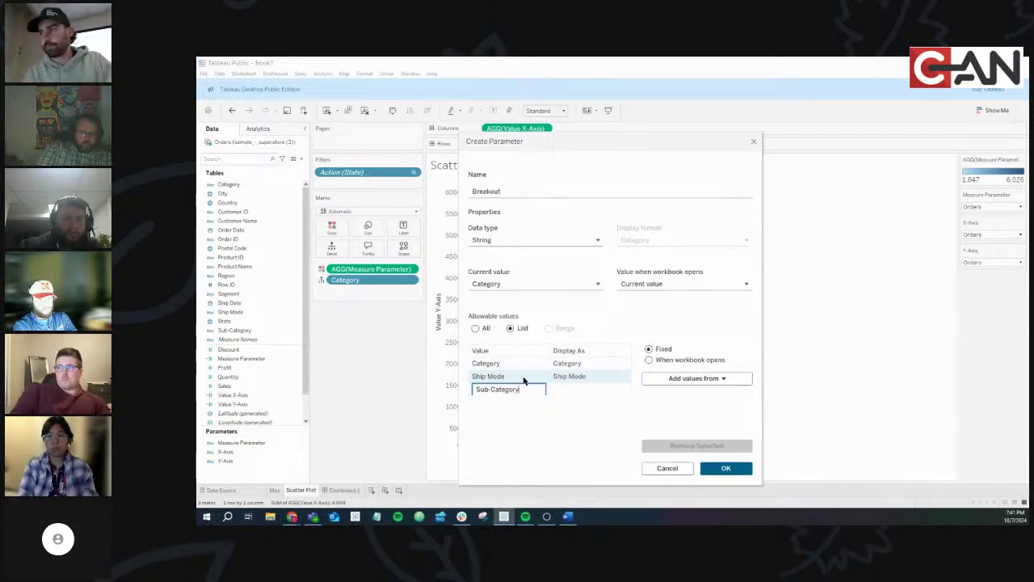
key("Return")
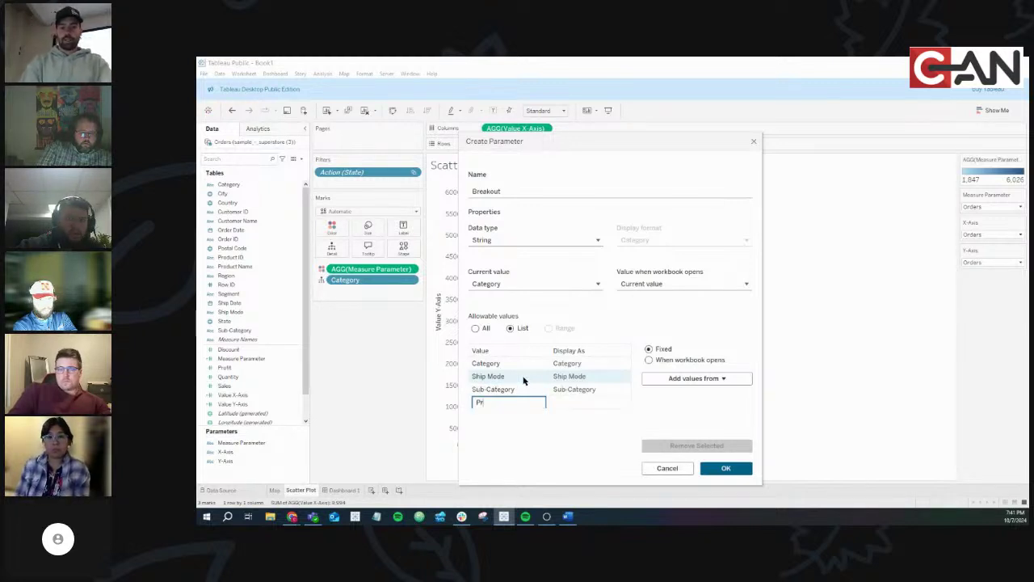
type("Product ")
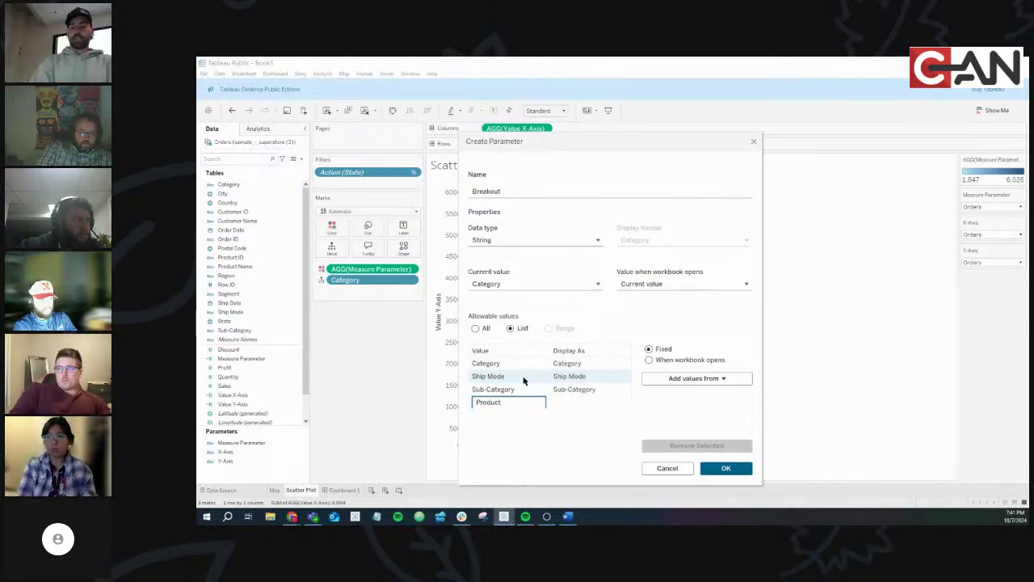
type("Name")
key("Return")
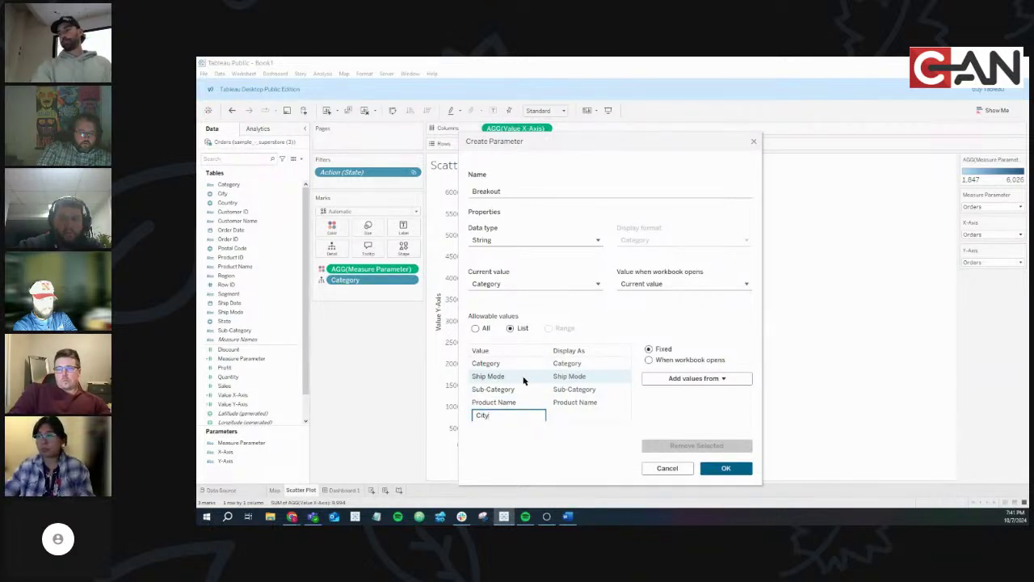
key("Return")
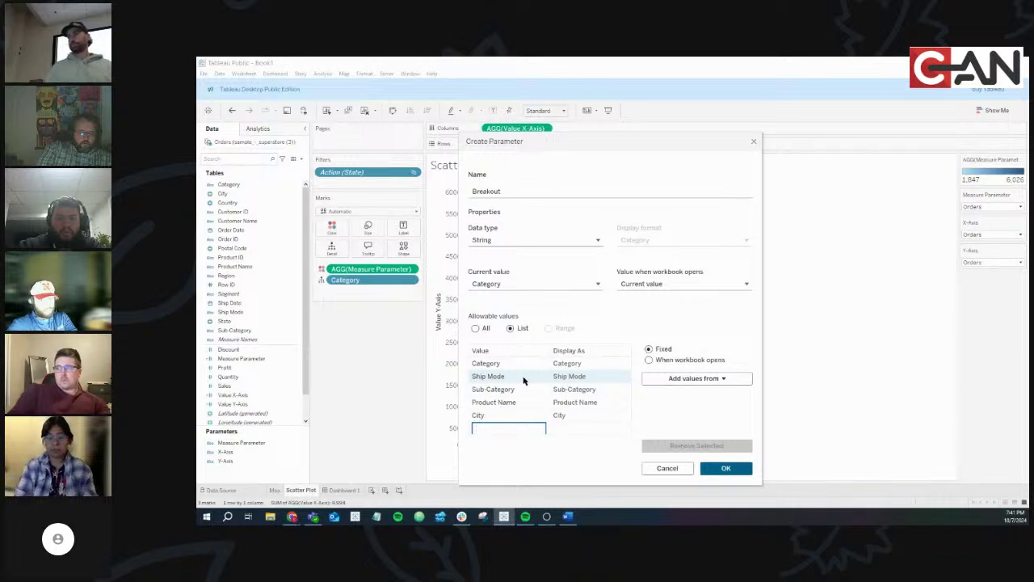
left_click(574, 462)
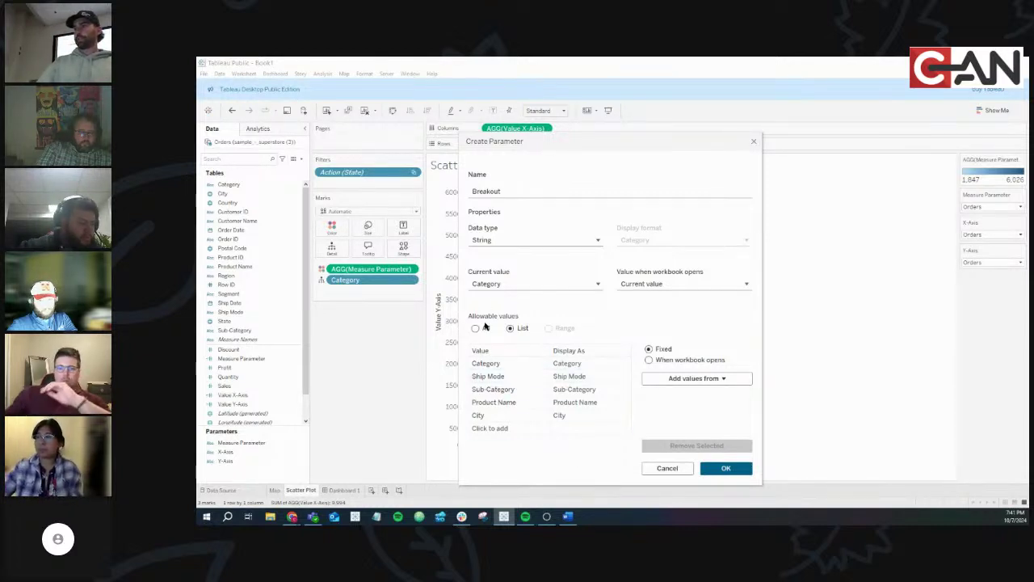
Check the name, String type and five list values, edit City, and confirm the Breakout parameter
double_click(496, 190)
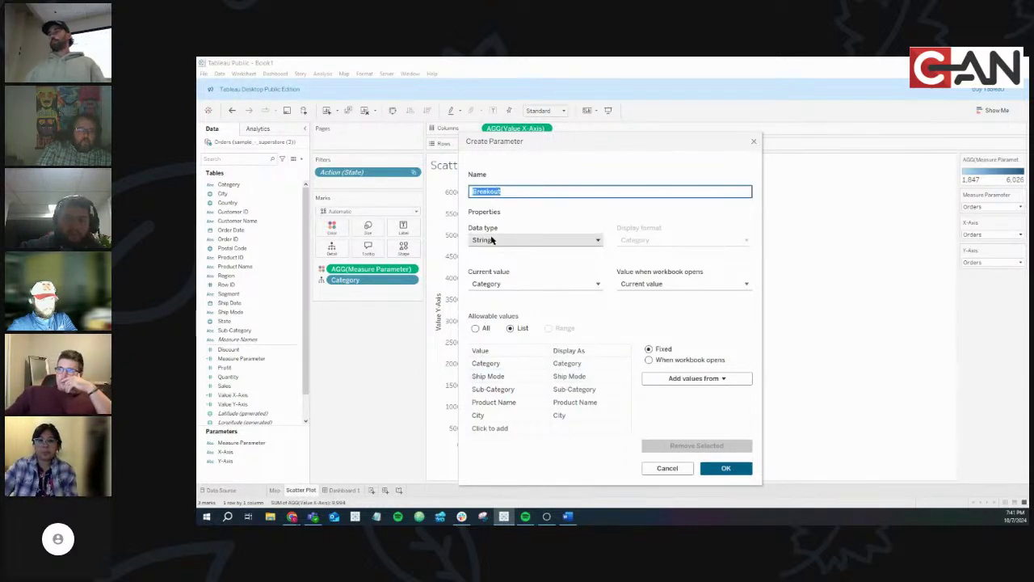
left_click(524, 240)
left_click(514, 281)
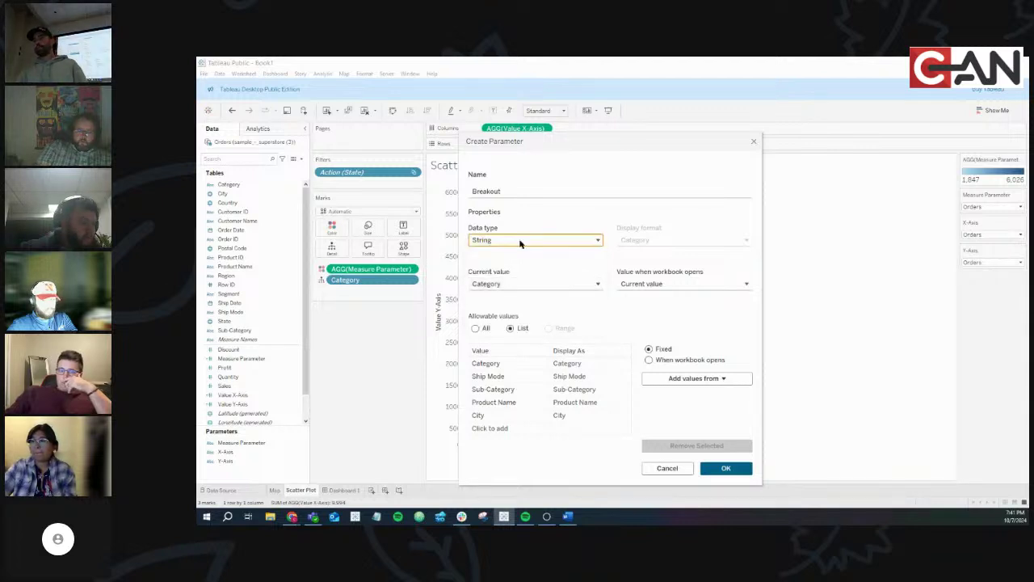
left_click(512, 328)
left_click(512, 365)
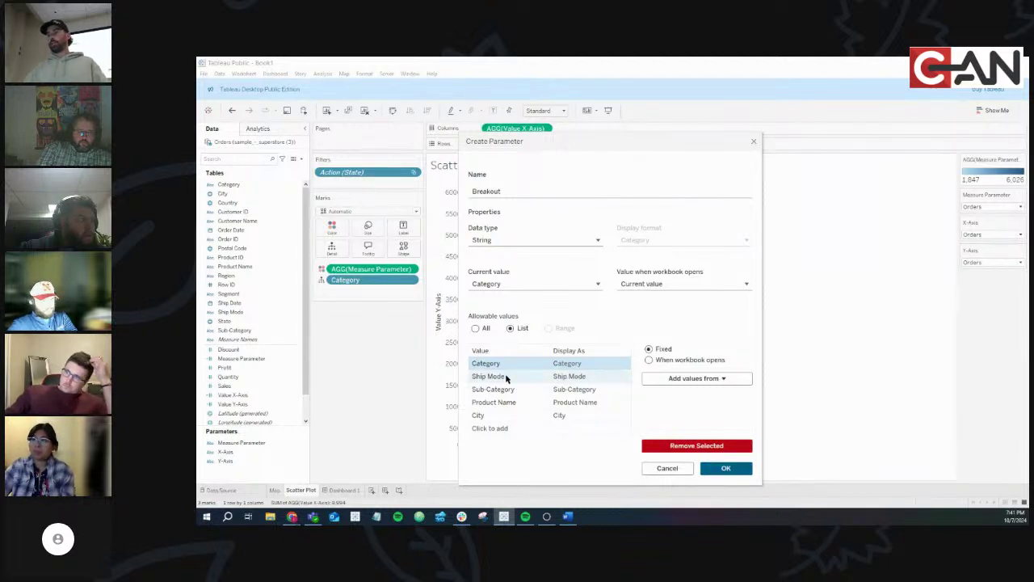
left_click(505, 376)
left_click(509, 391)
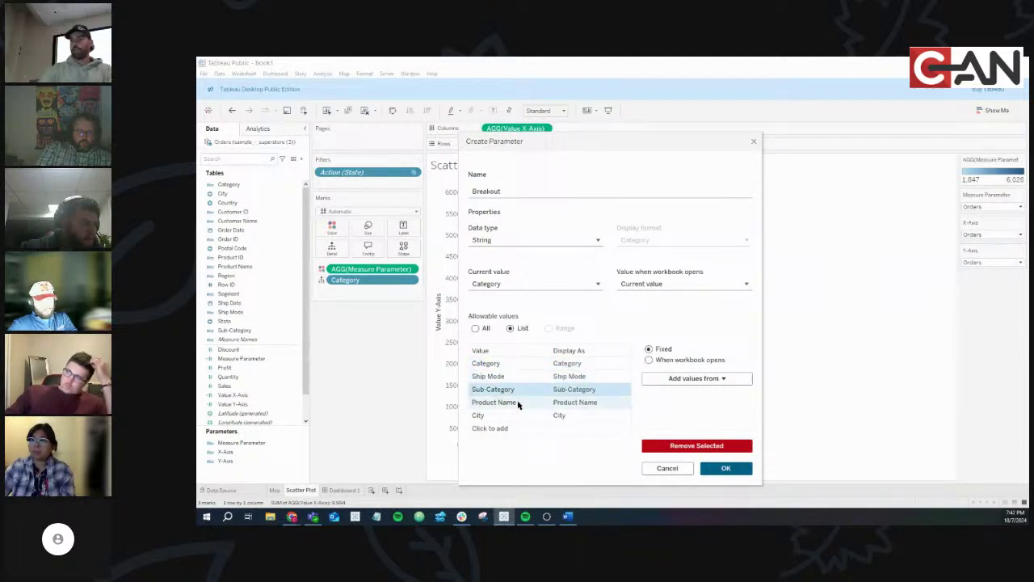
left_click(518, 406)
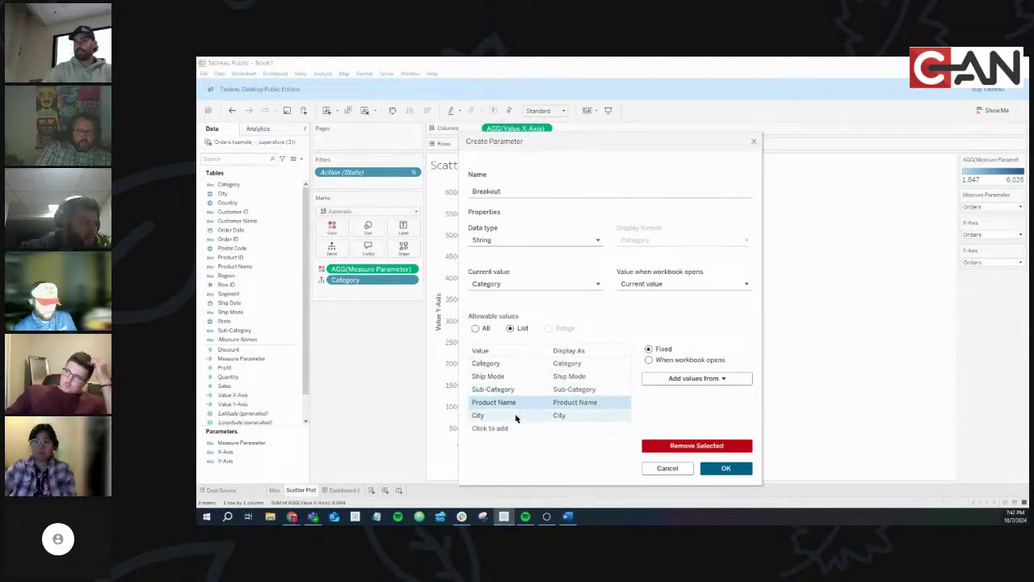
left_click(516, 416)
left_click(508, 414)
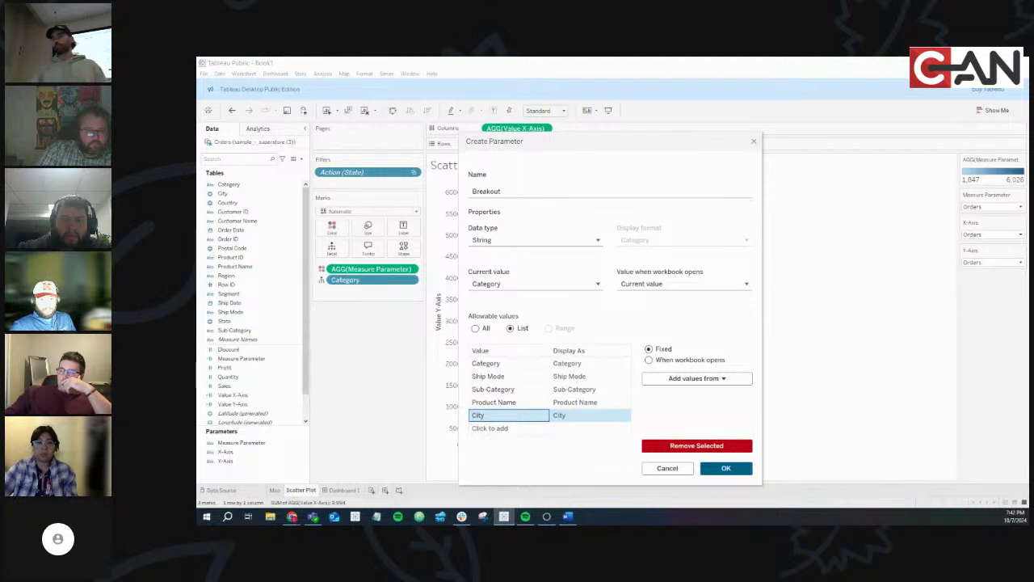
left_click(740, 472)
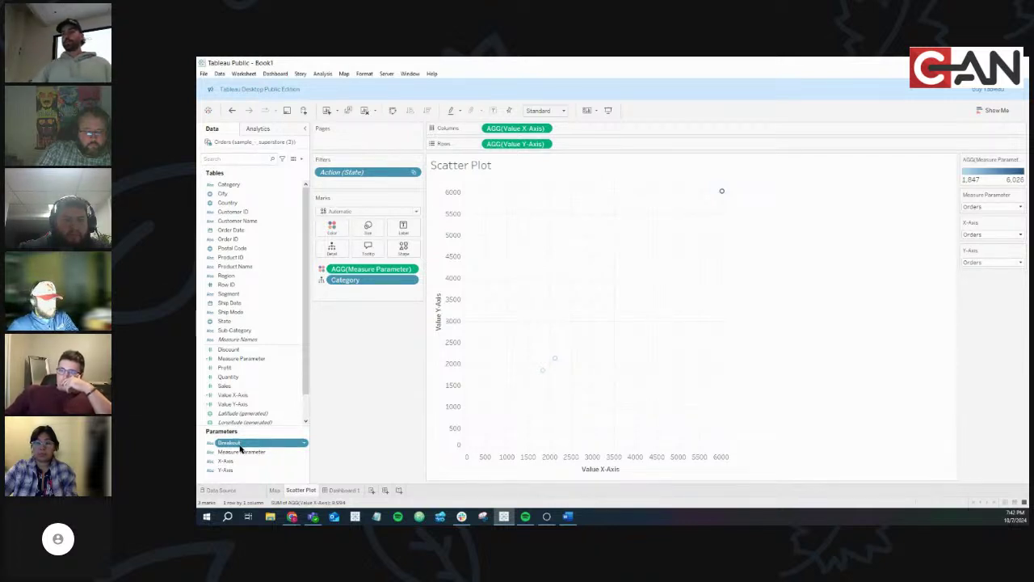
Show the Breakout parameter control beside the scatter plot as a single value list
left_click(304, 445)
left_click(333, 268)
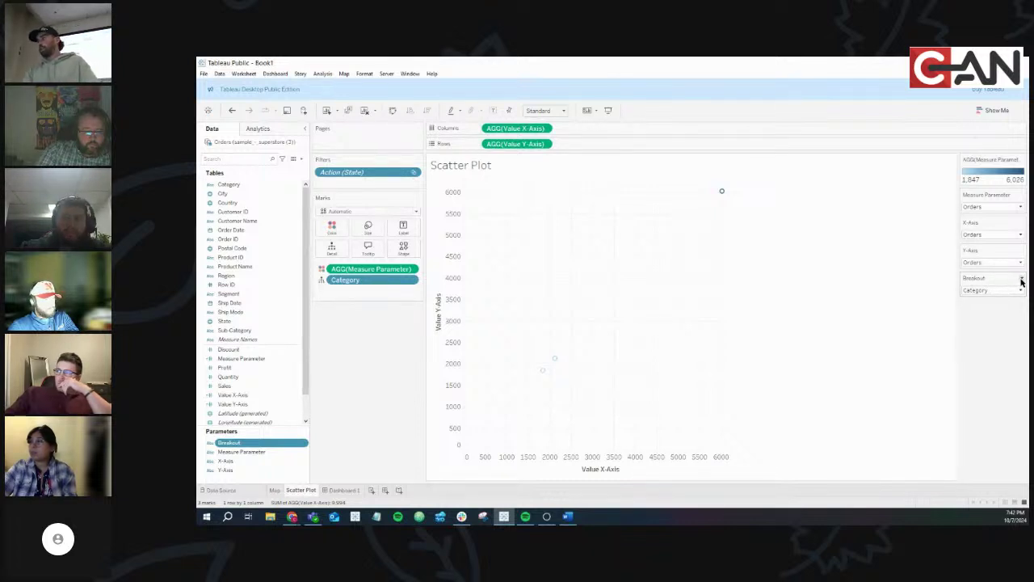
left_click(1021, 279)
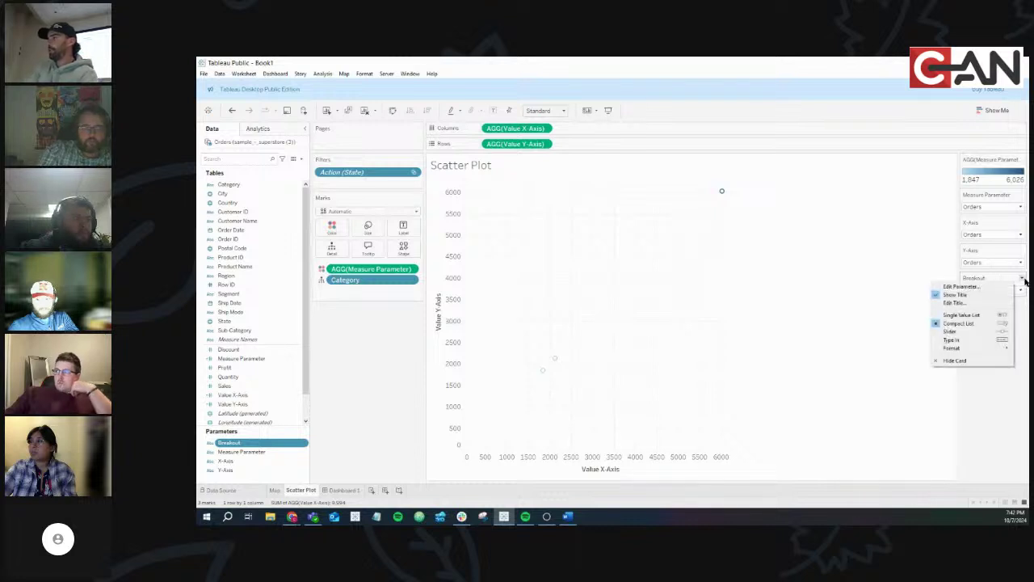
left_click(994, 315)
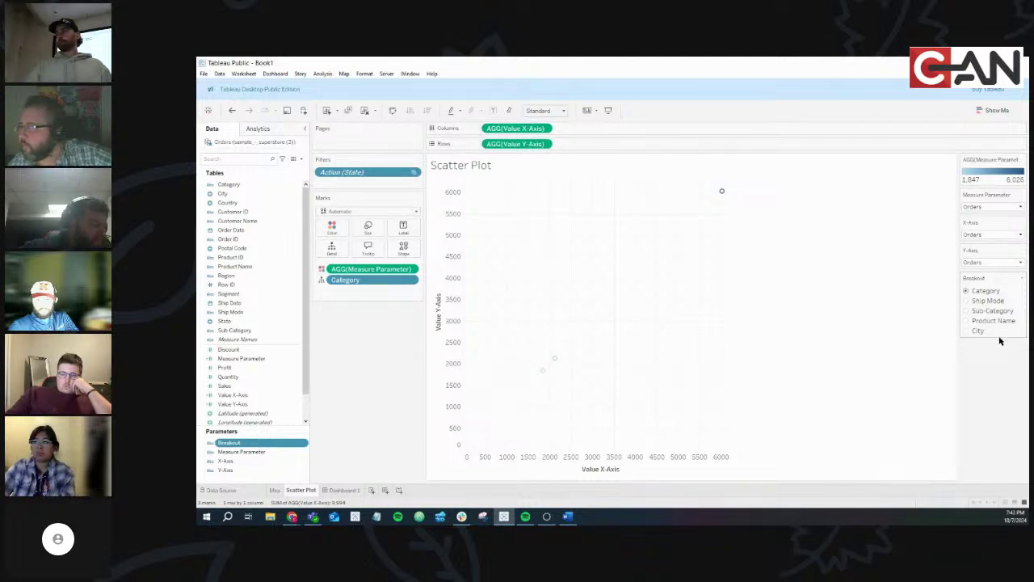
Create a calculated field from the Data pane menu named Breakout Value, starting its formula with IF
left_click(301, 160)
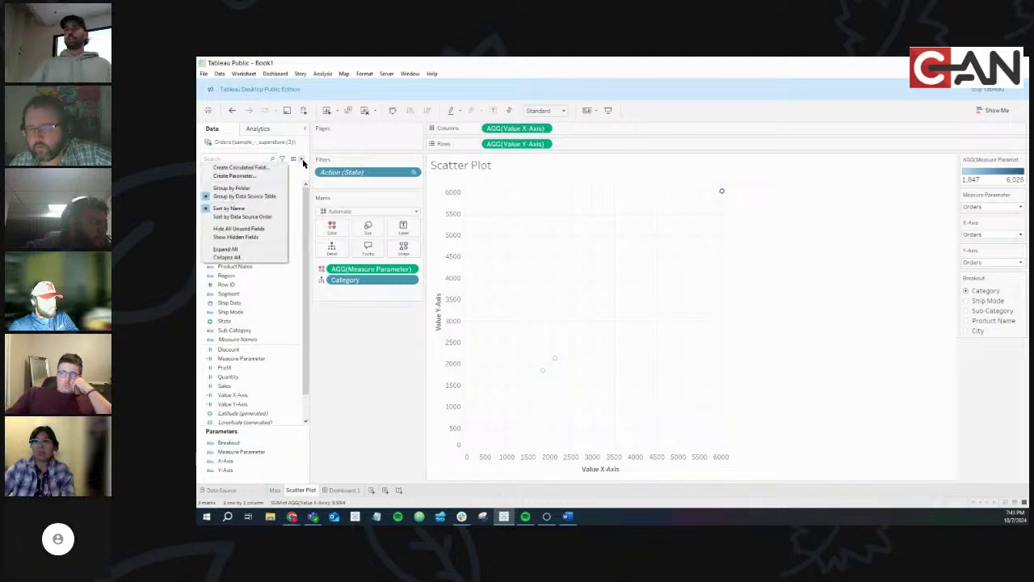
left_click(231, 168)
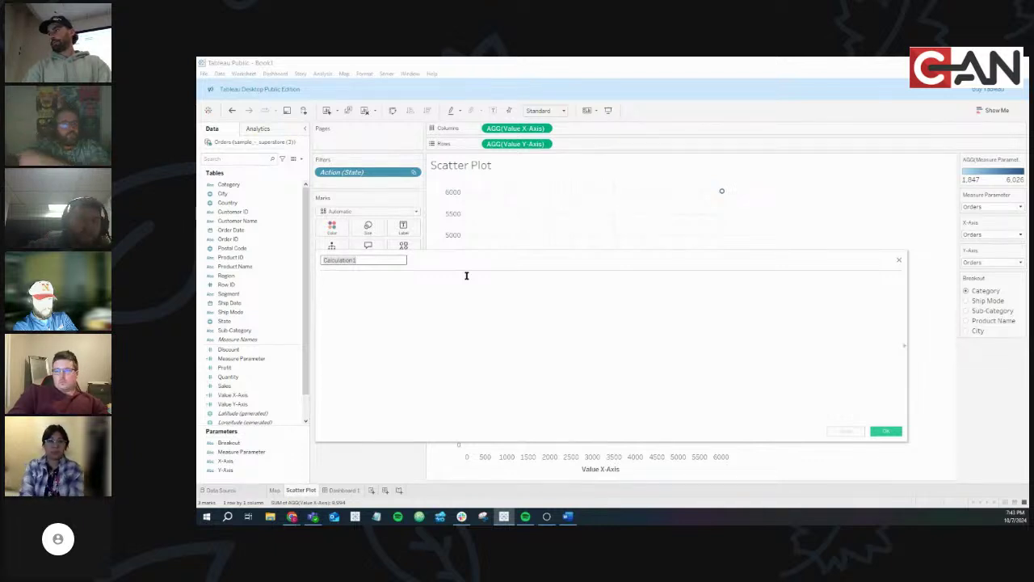
type("Breakout")
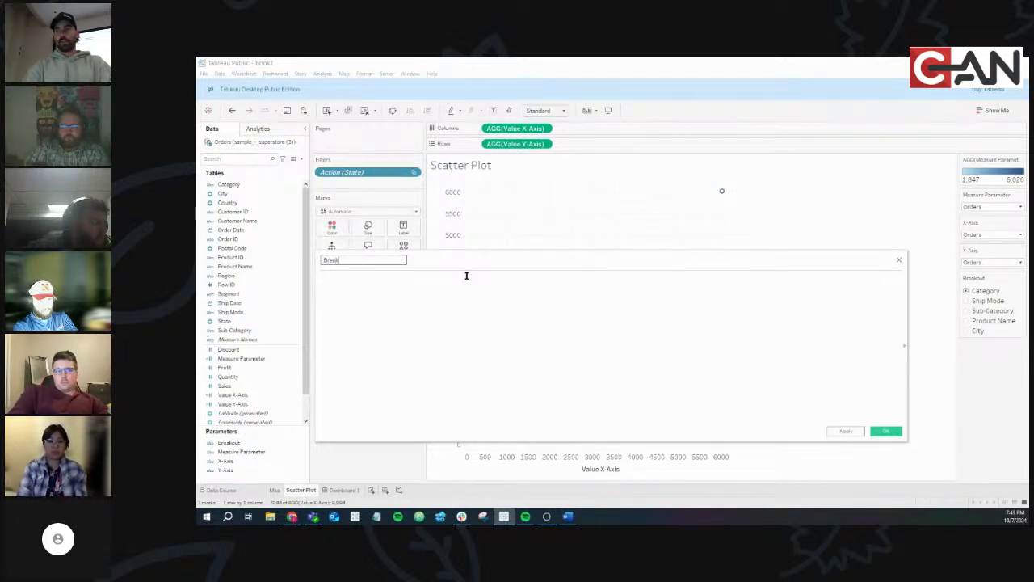
type(" Value")
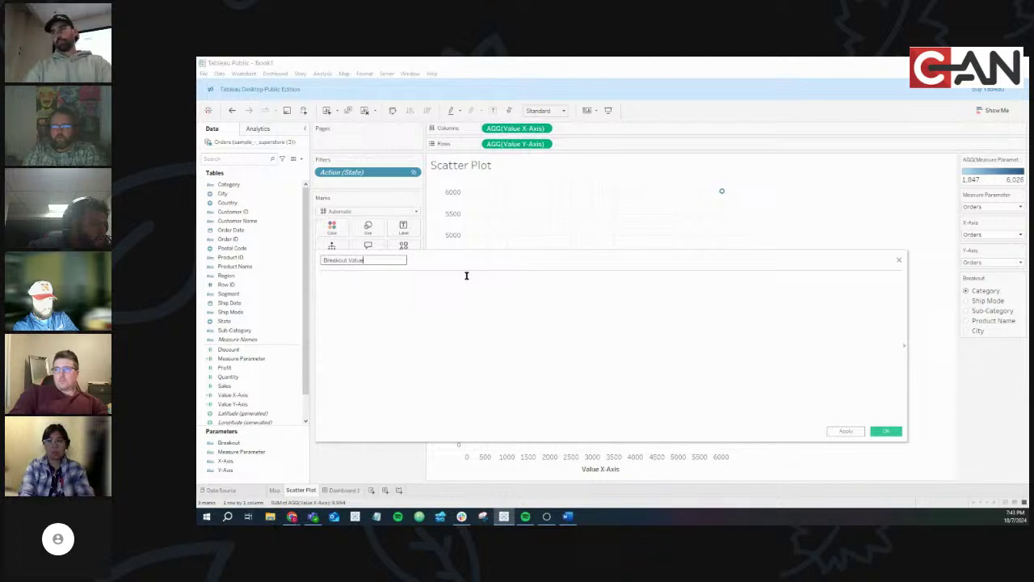
left_click(443, 288)
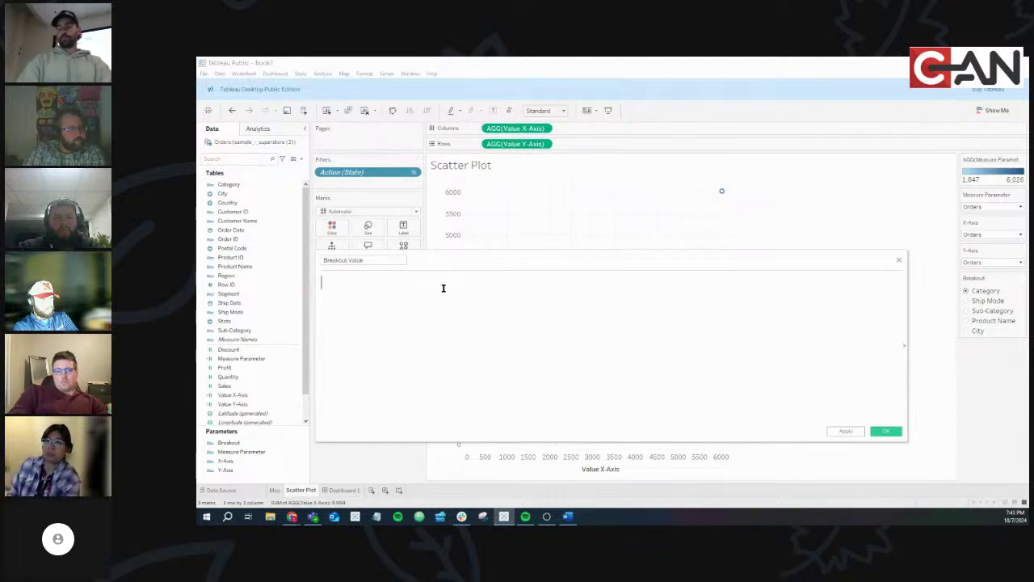
type("IF")
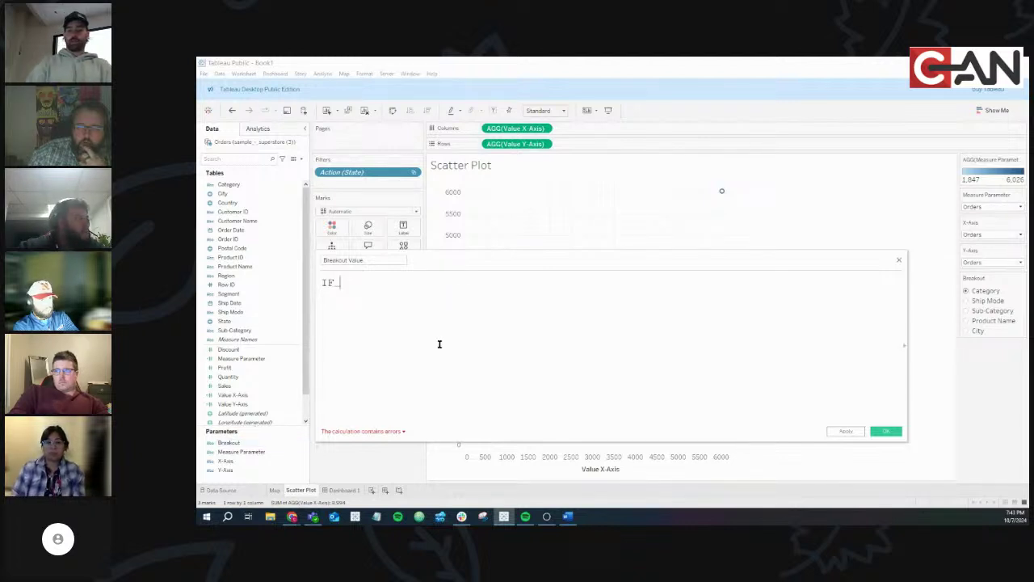
Write the first condition: IF [Breakout] = 'Category' THEN [Category]
type("[Br")
key("Return")
type("= ")
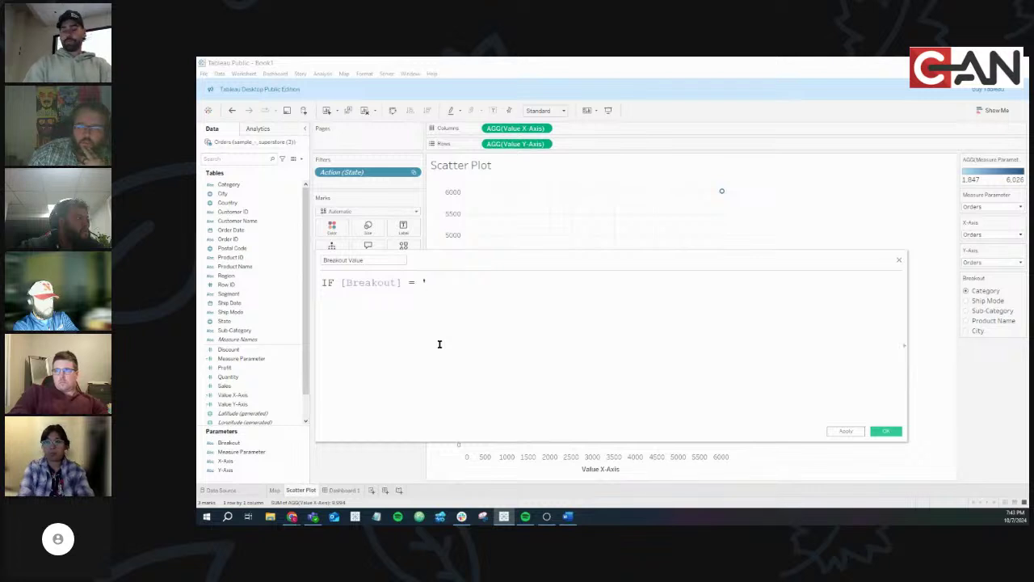
type("'Category")
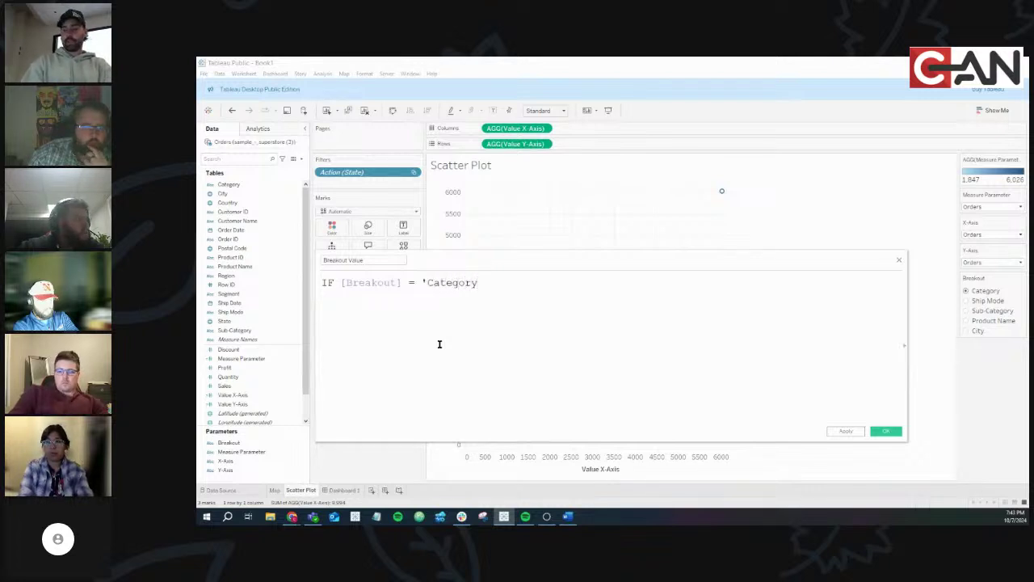
type("'")
type(" TH")
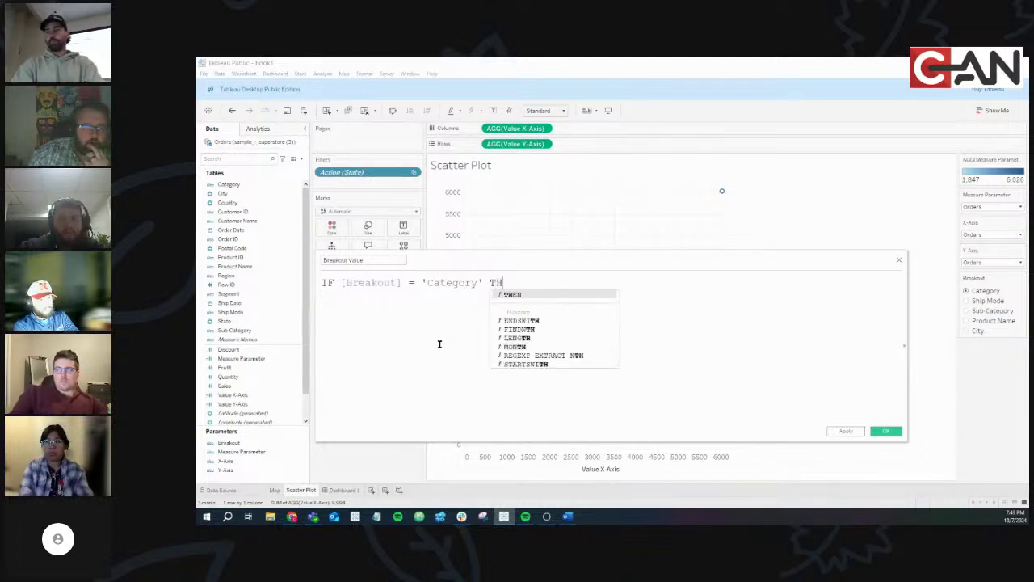
type("EN [Category]")
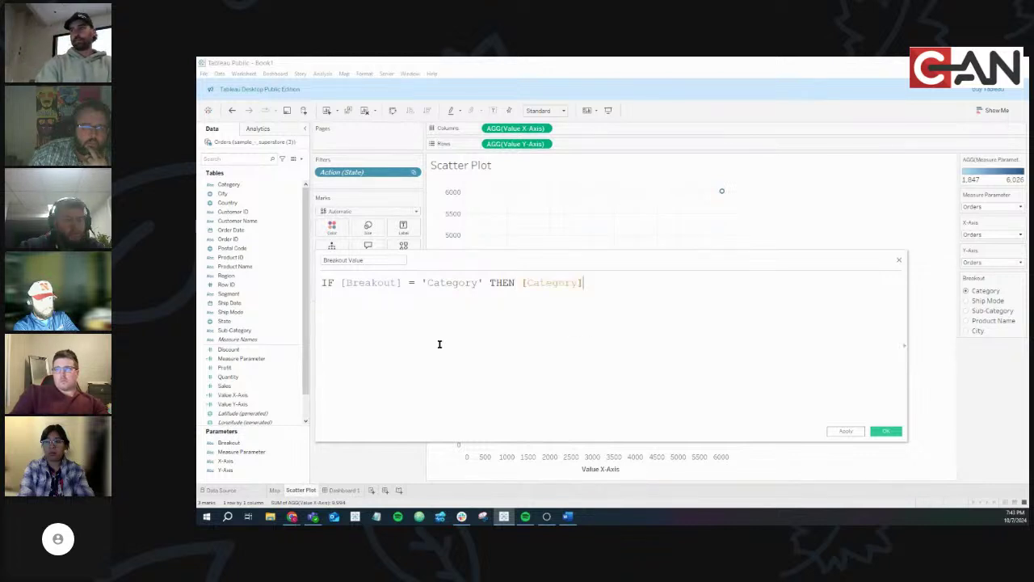
double_click(353, 284)
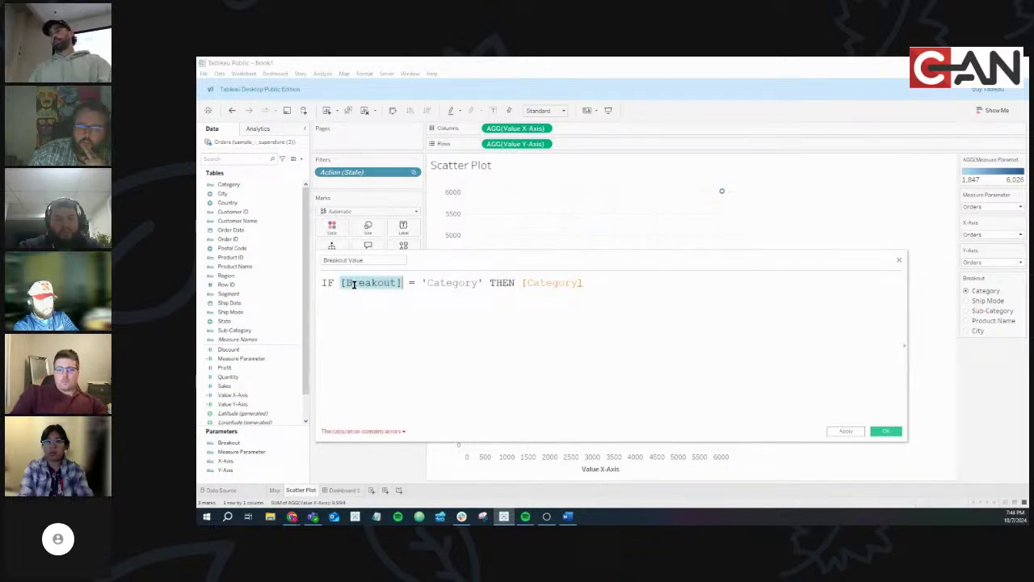
double_click(554, 283)
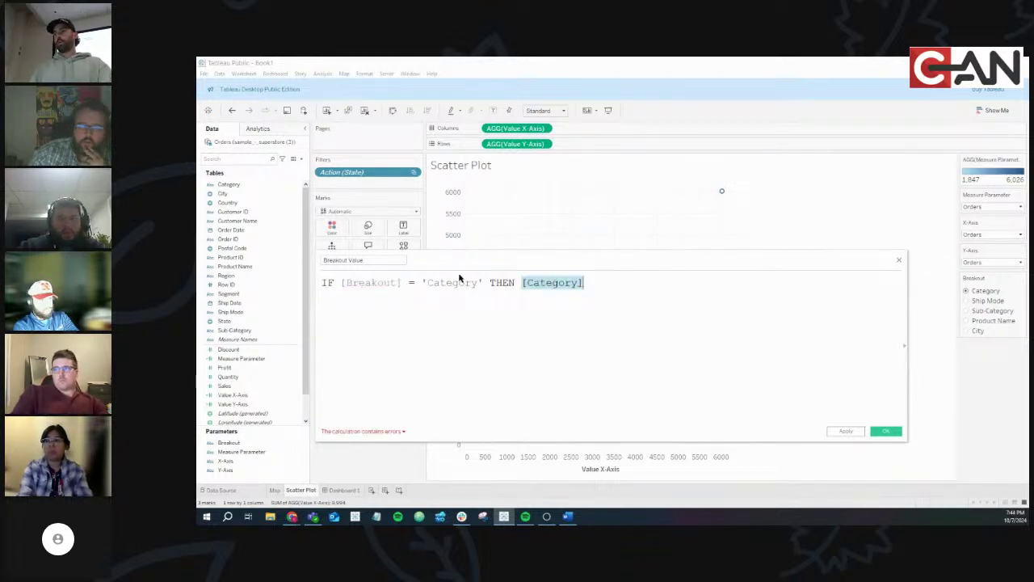
left_click(614, 282)
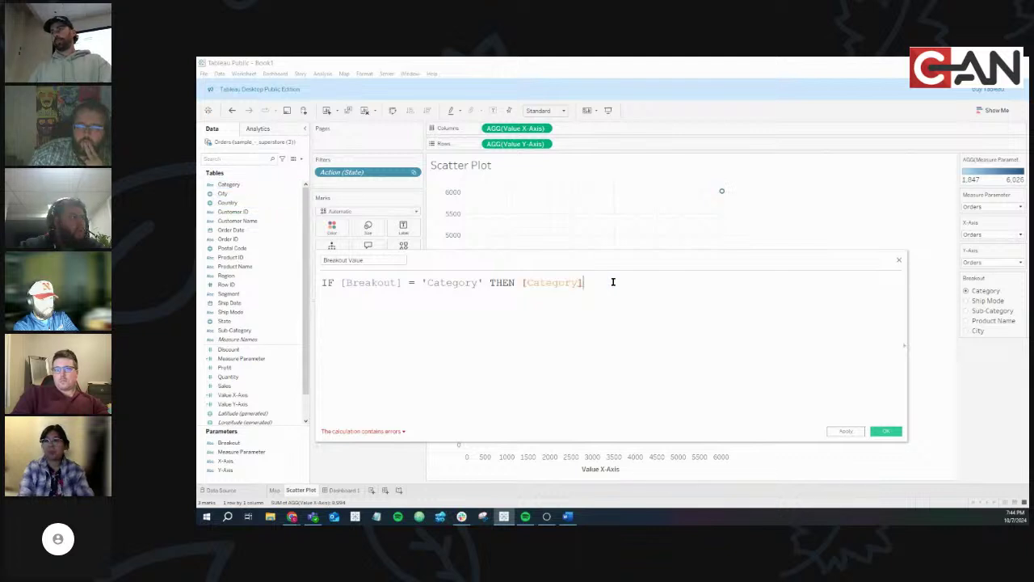
Add a line ELSEIF [Breakout] = 'Ship Mode' THEN [Ship Mode], removing the extra keywords typed afterward
key("Return")
type("EL")
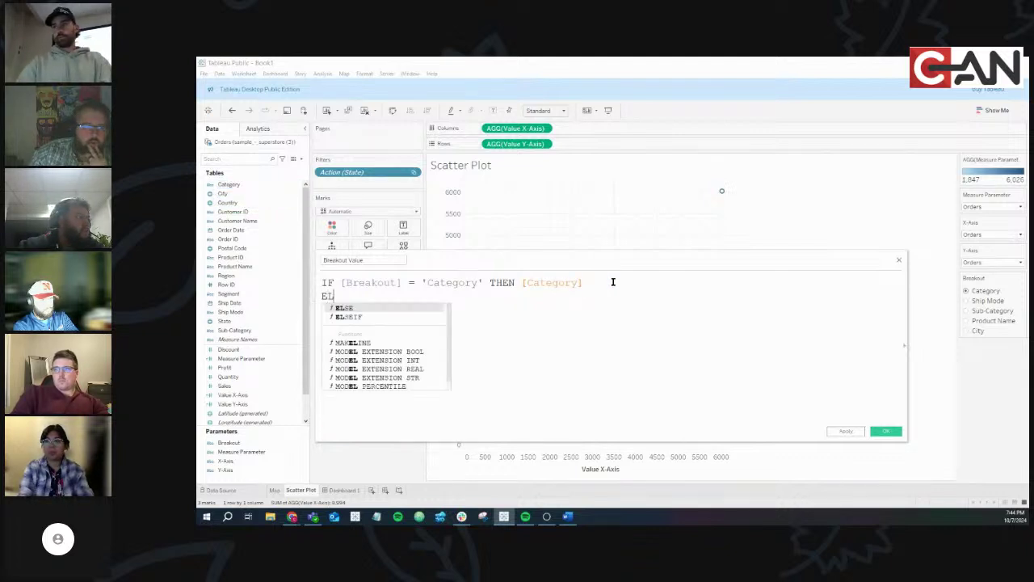
type("SEIF [Breakout]")
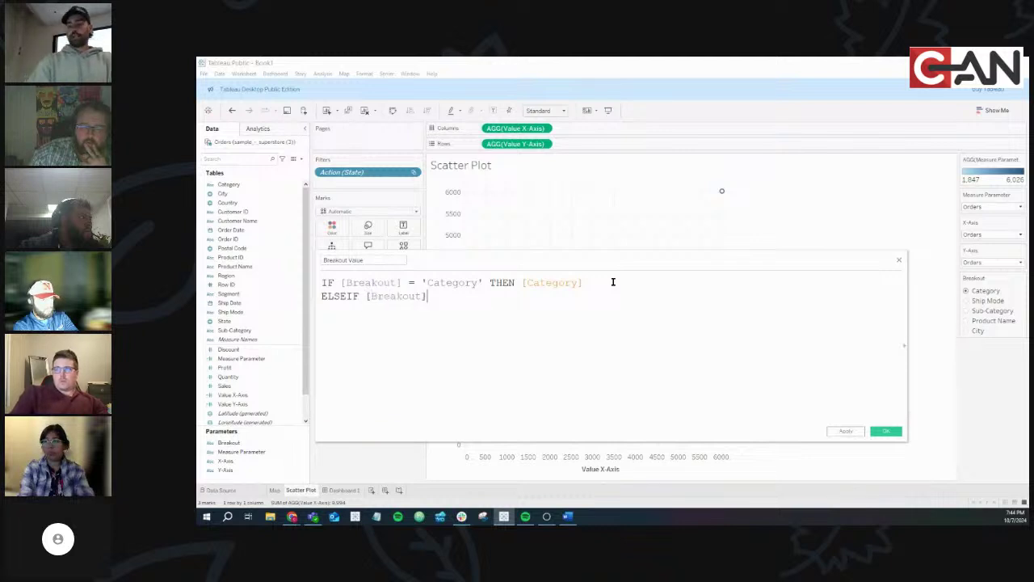
type(" = '")
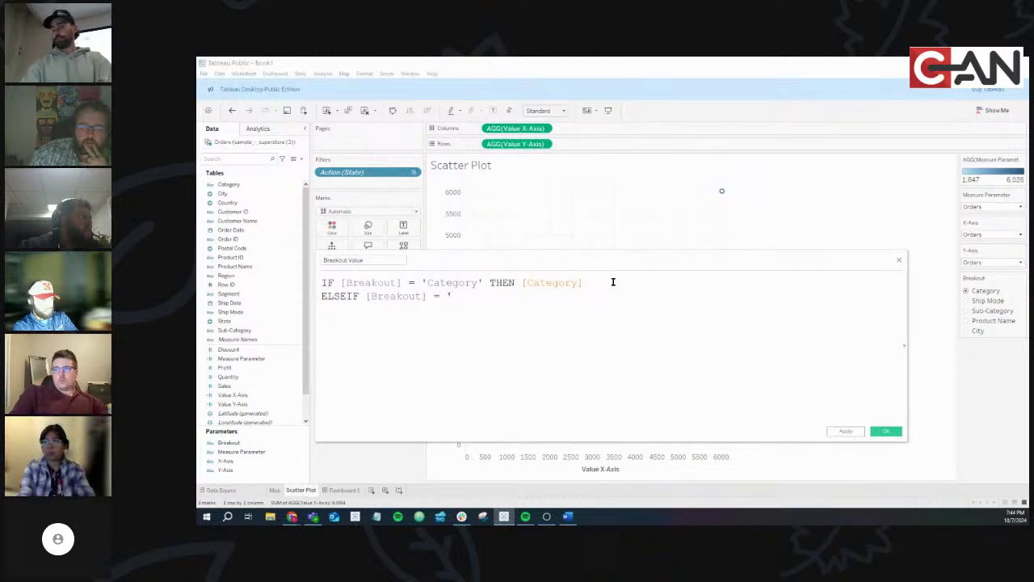
type("S")
type("hip ")
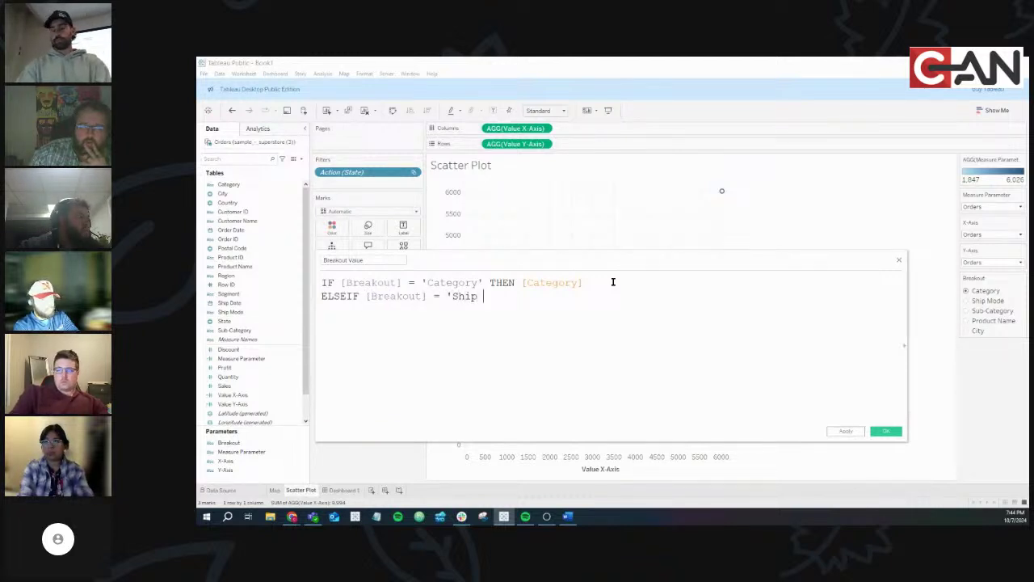
type("Mode'")
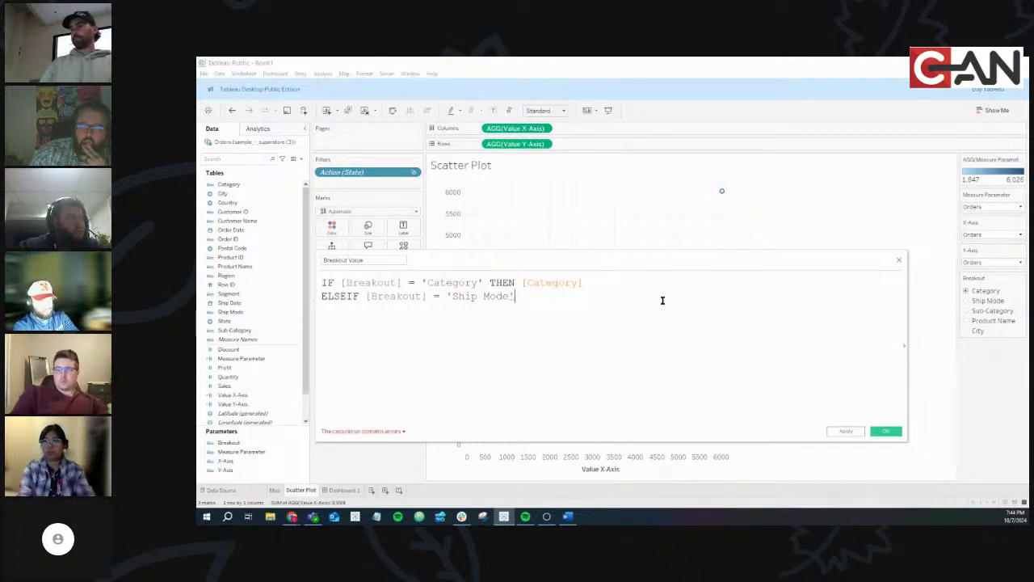
type(" THEN")
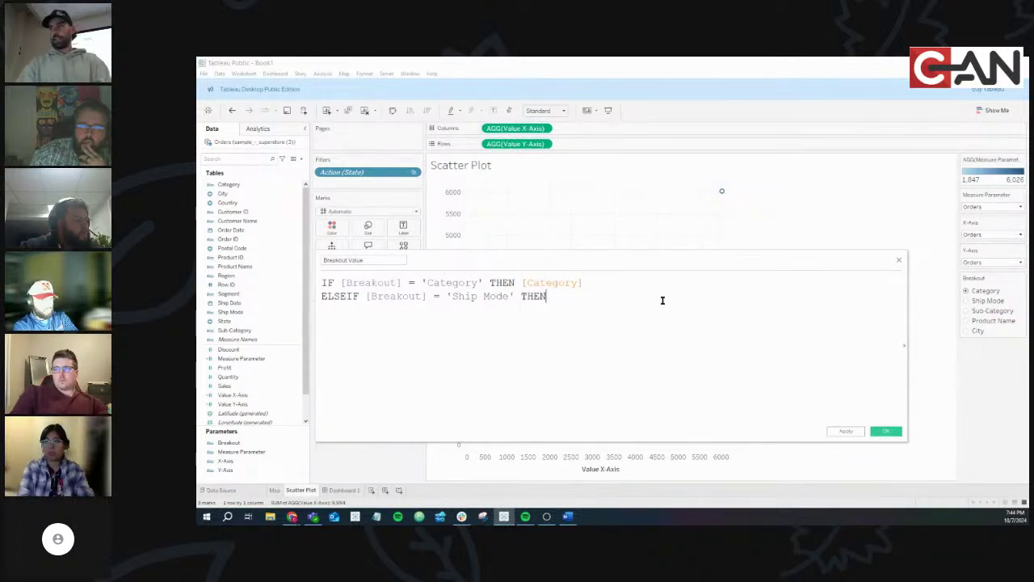
type(" Ship")
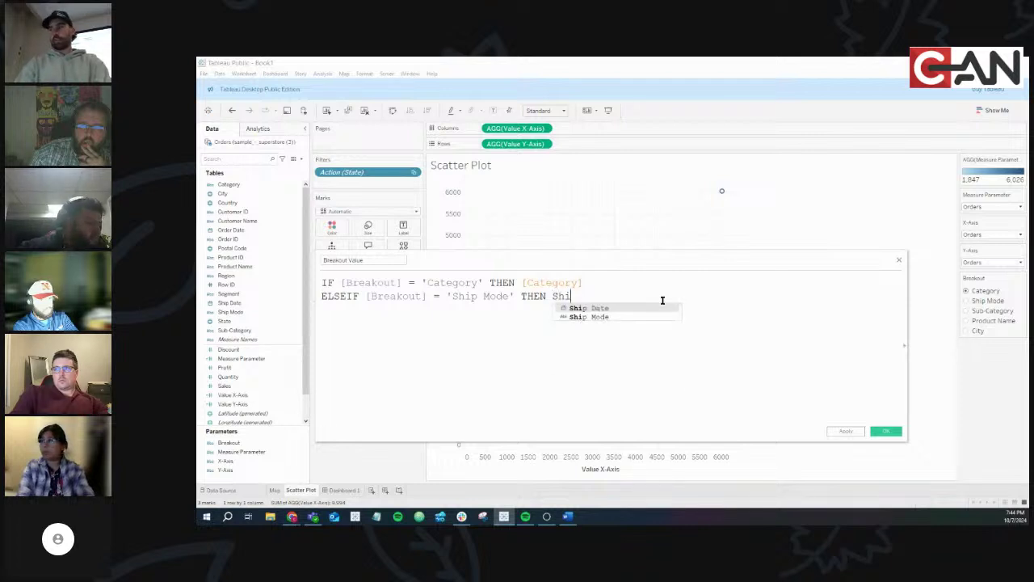
key("Down")
key("Return")
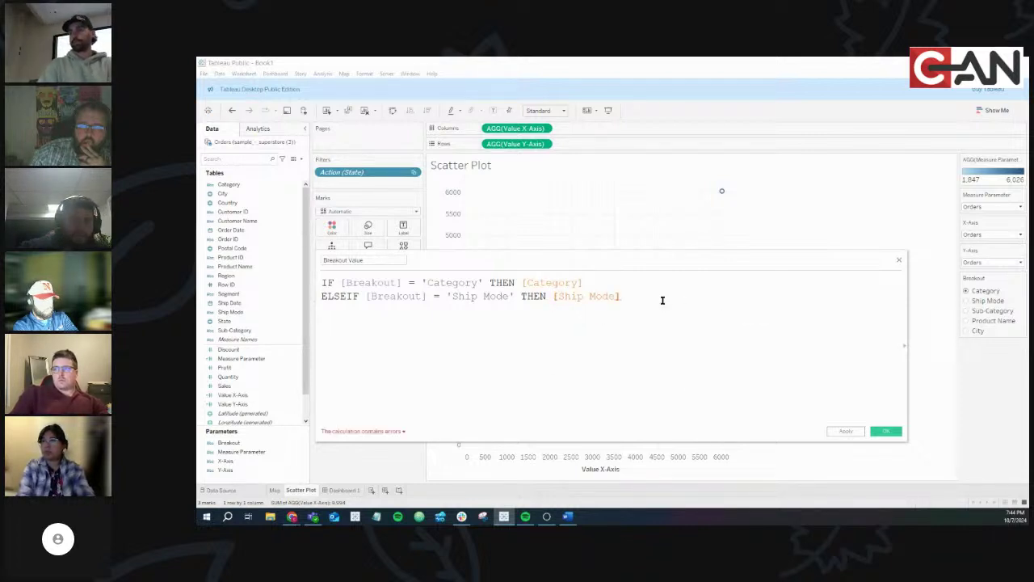
key("Return")
type("ELSEIF")
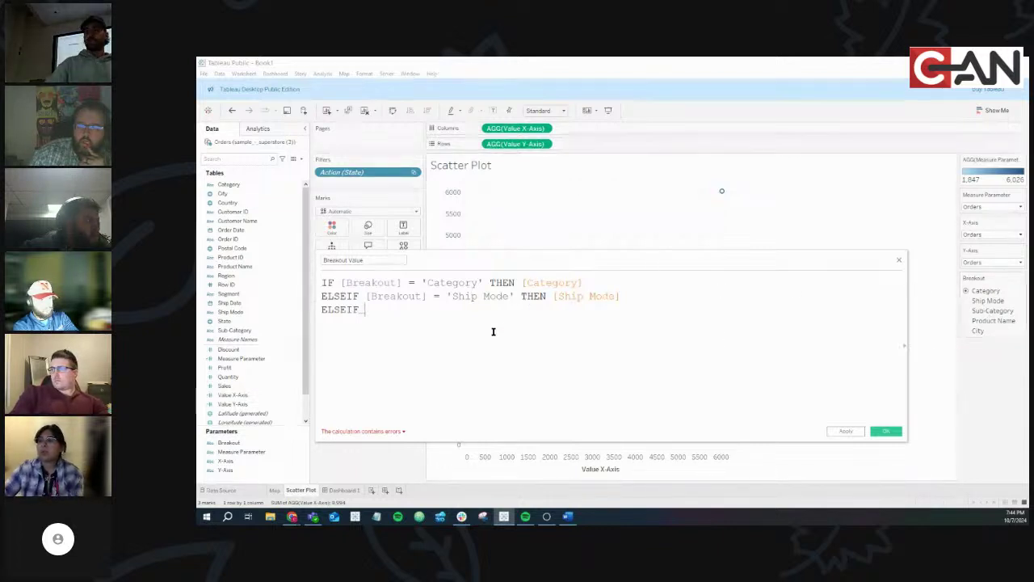
key("BackSpace")
key("BackSpace")
key("BackSpace")
key("BackSpace")
key("BackSpace")
key("BackSpace")
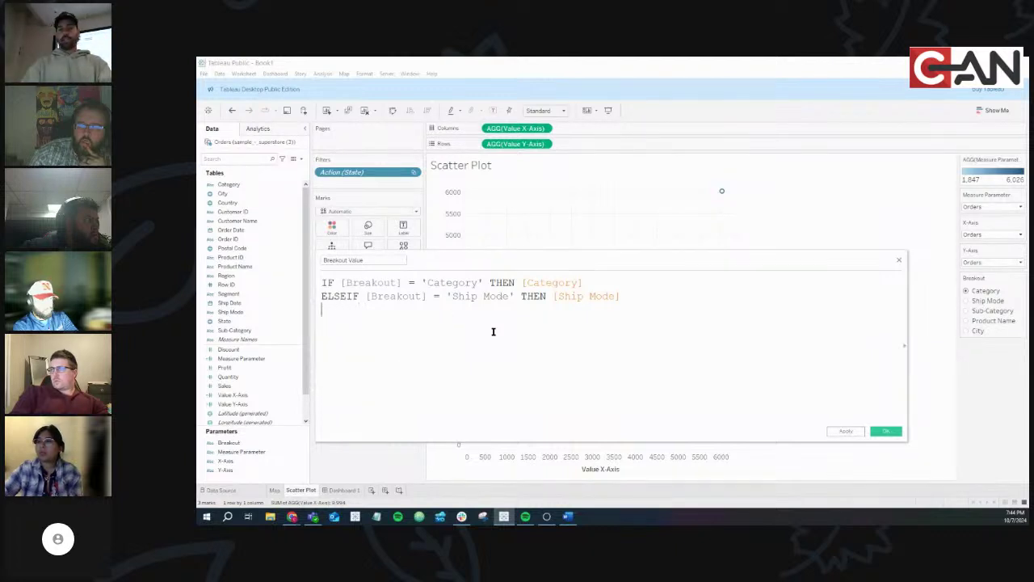
type("END")
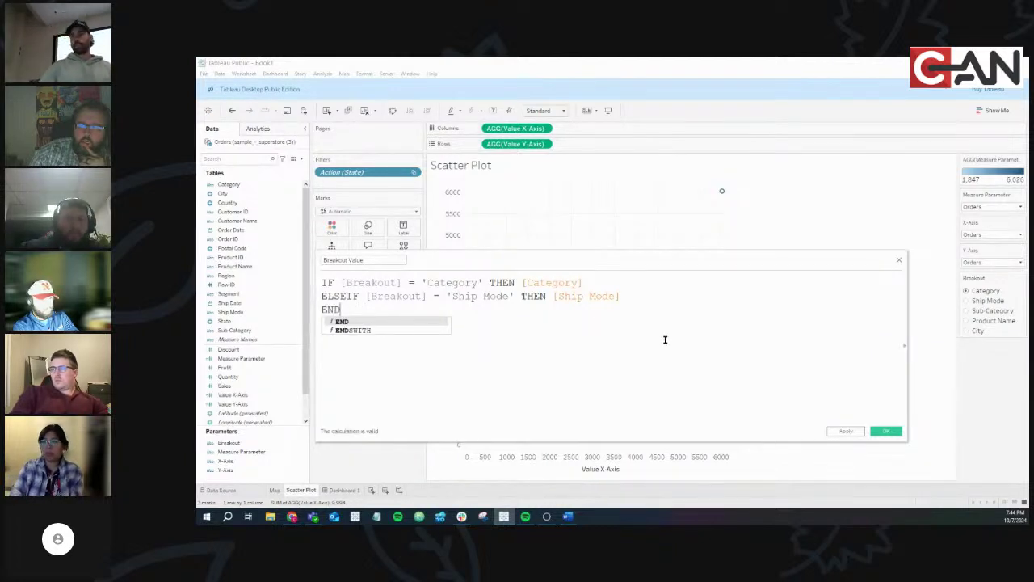
key("BackSpace")
key("BackSpace")
key("BackSpace")
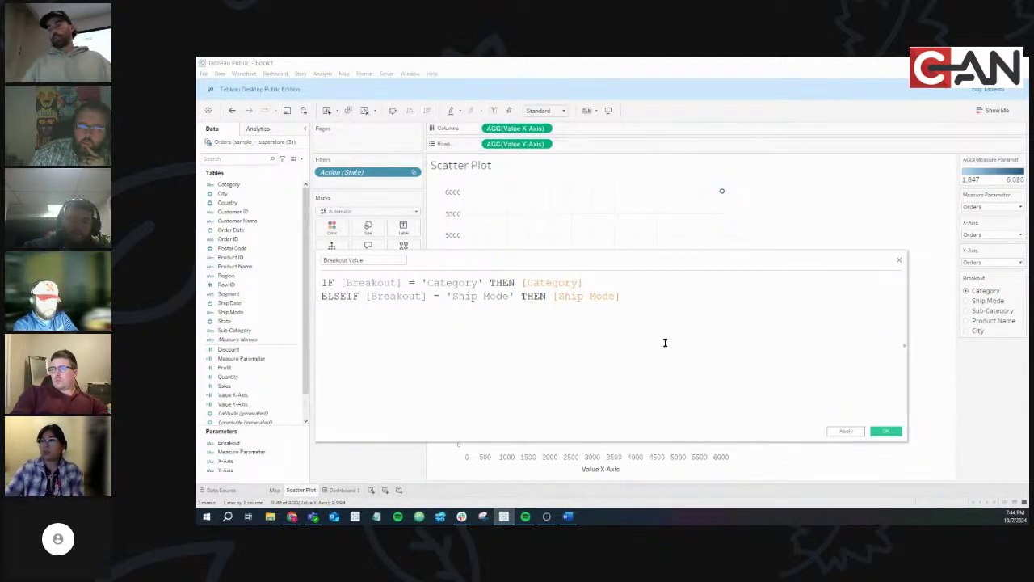
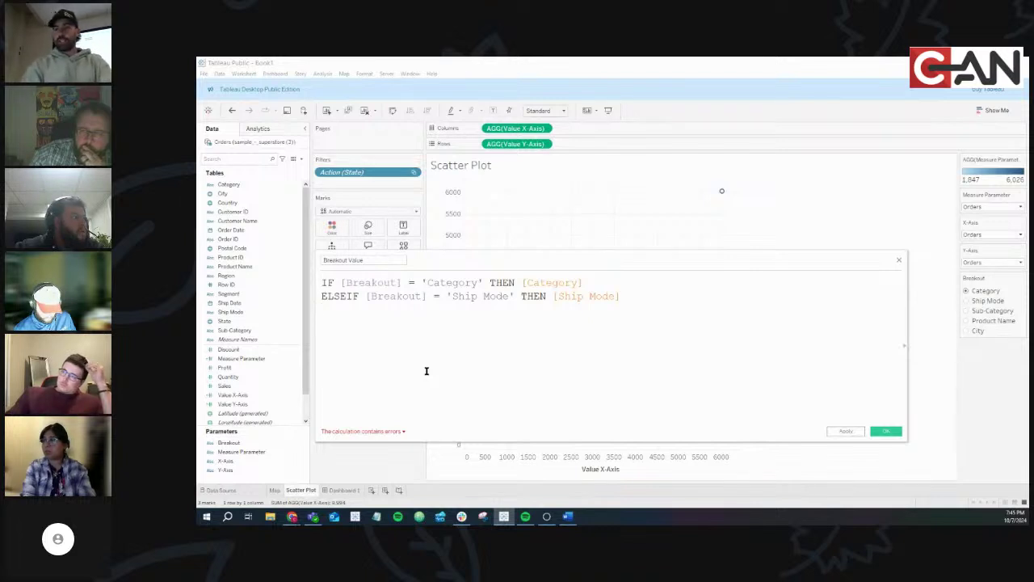
Add an ELSEIF [Breakout] branch returning [Sub-Category], using autocomplete
type("el")
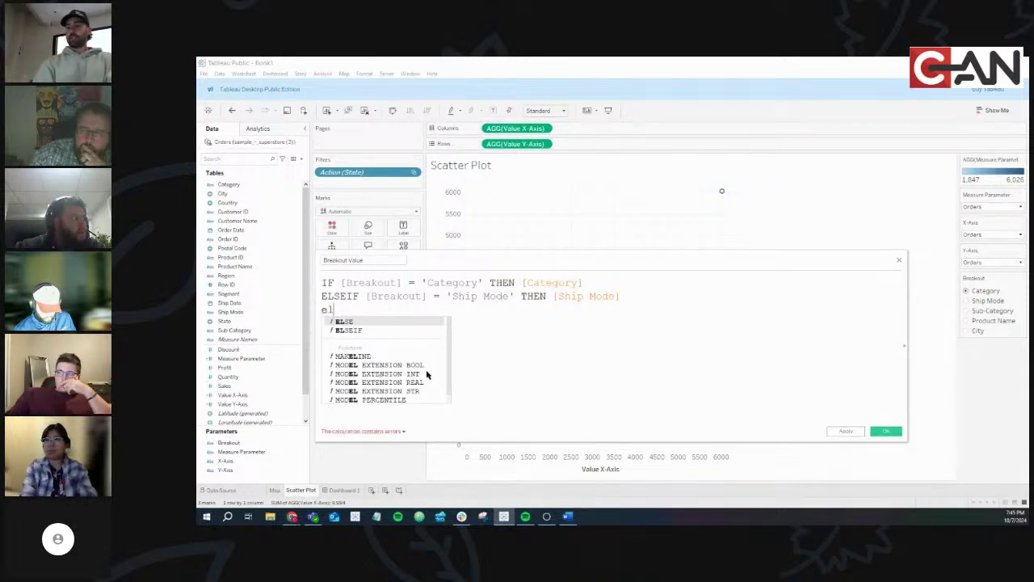
key("Down")
key("Return")
type("bre")
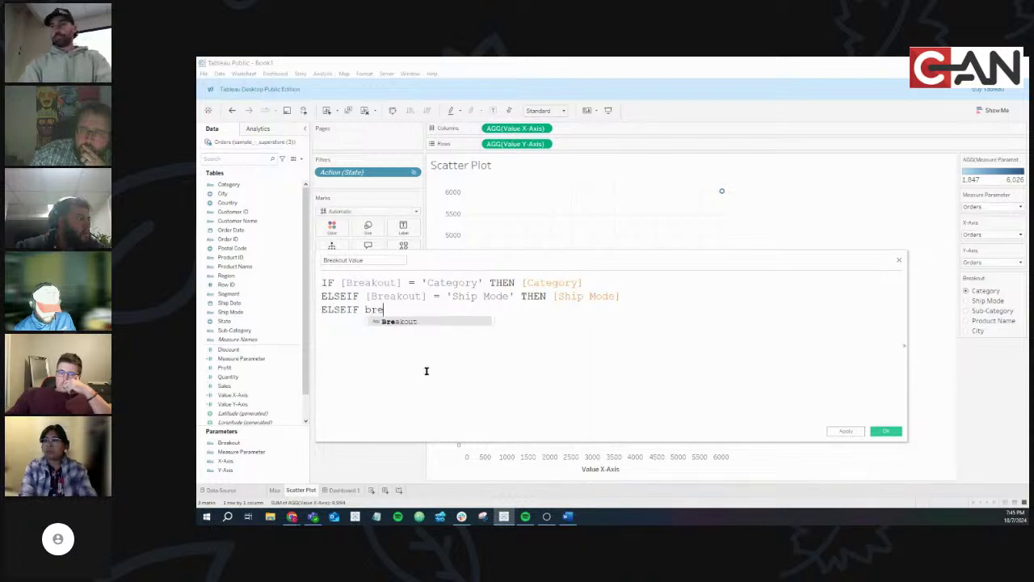
key("Return")
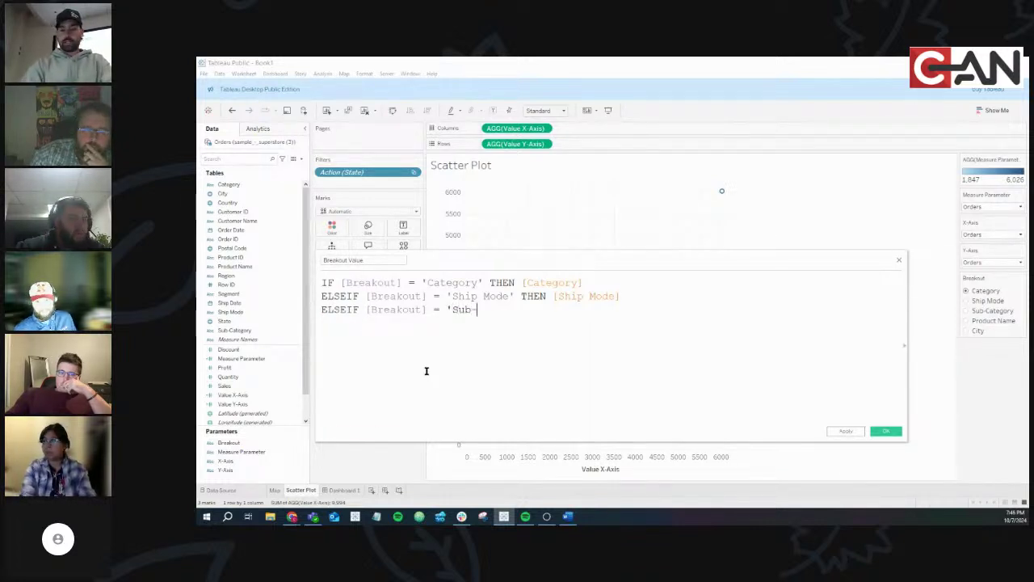
type("' THEN sub")
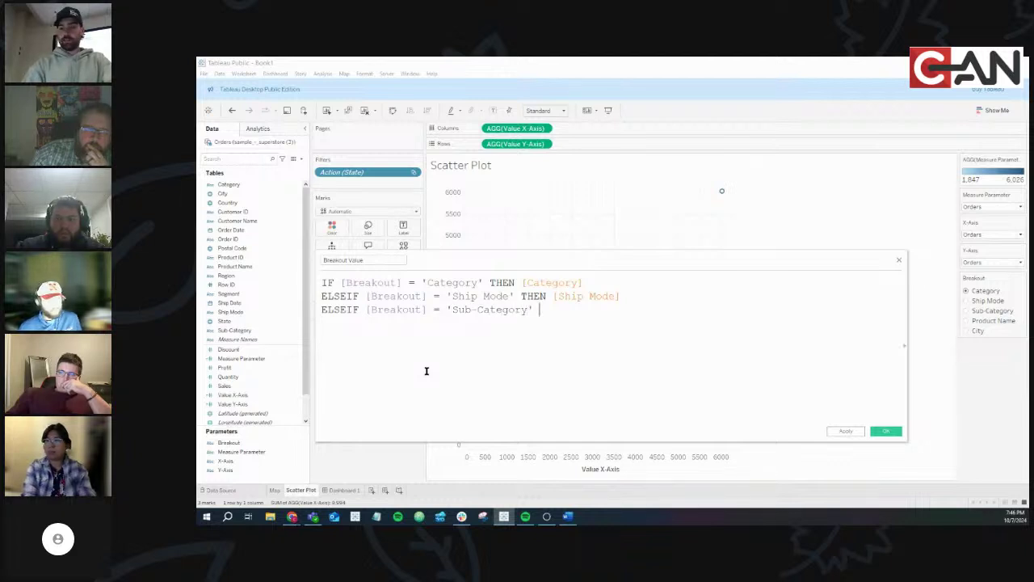
key("Return")
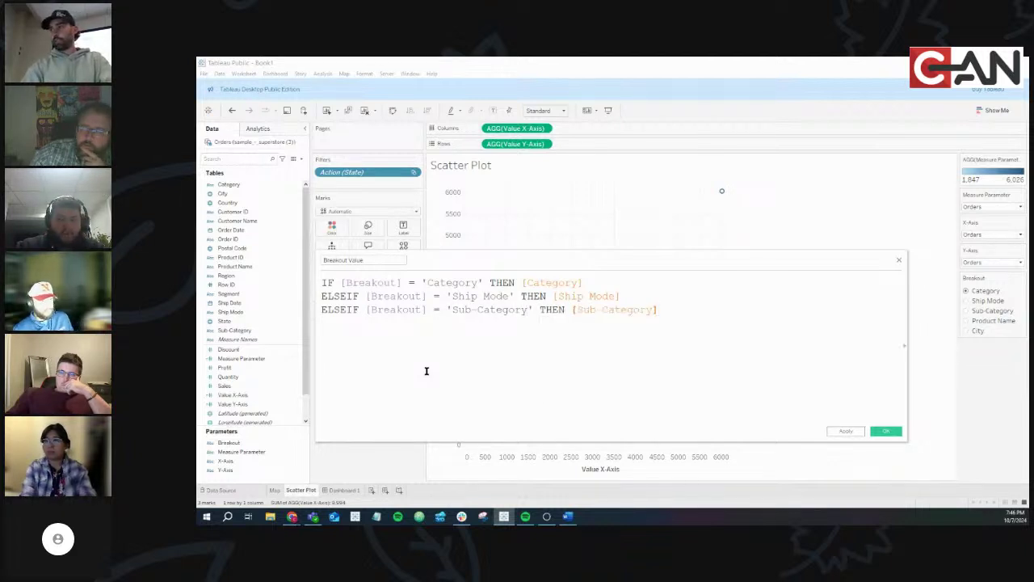
Add ELSEIF [Breakout] = 'Product Name' THEN [Product Name] on the next line
type("ELS")
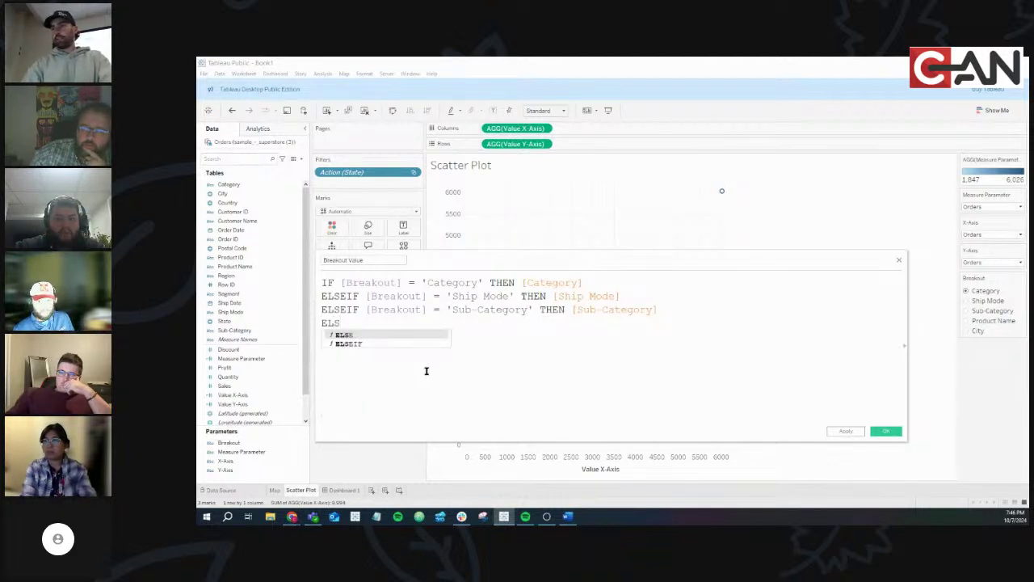
type("EIF break")
key("Return")
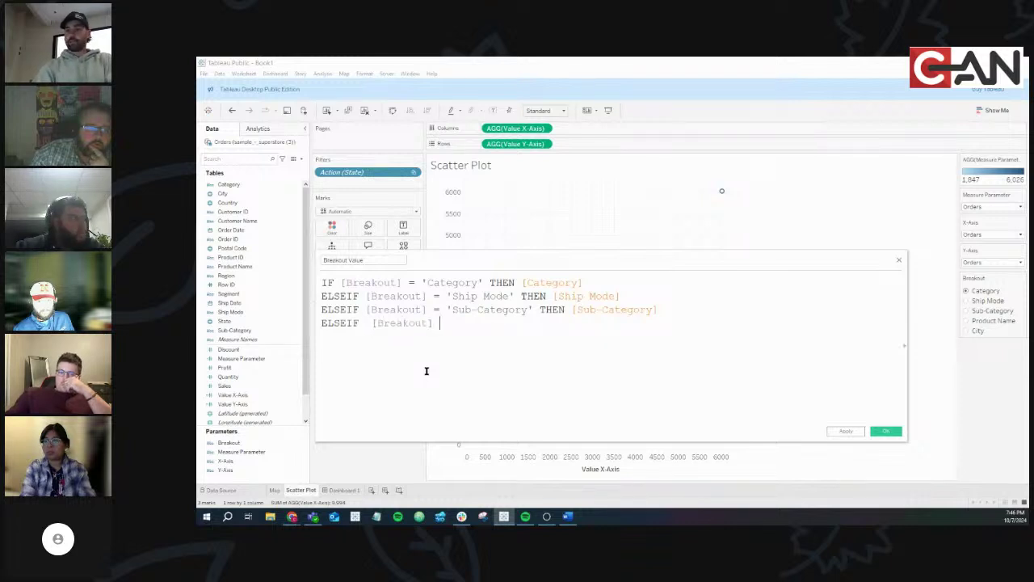
type("= 'Pro")
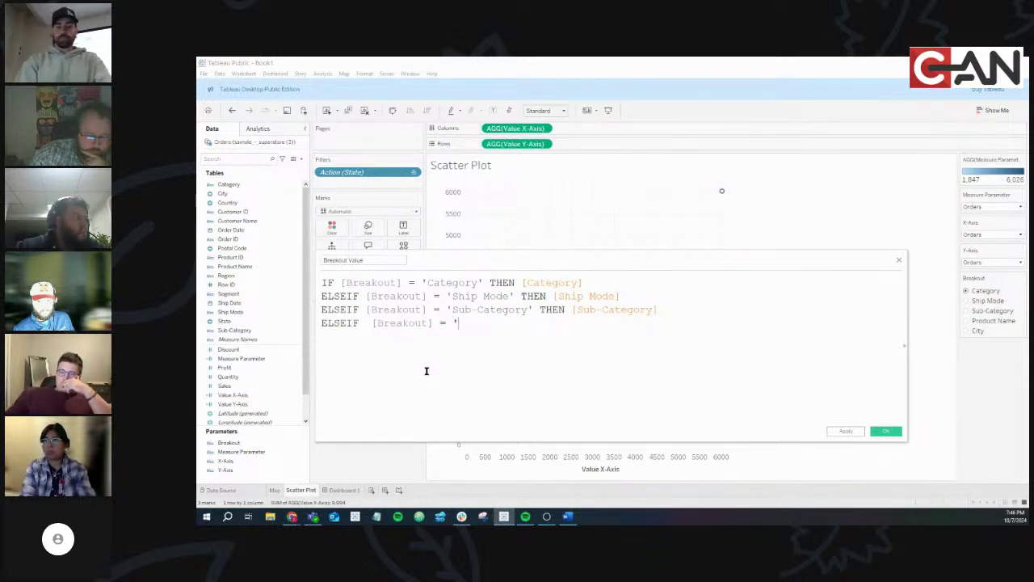
type("duct")
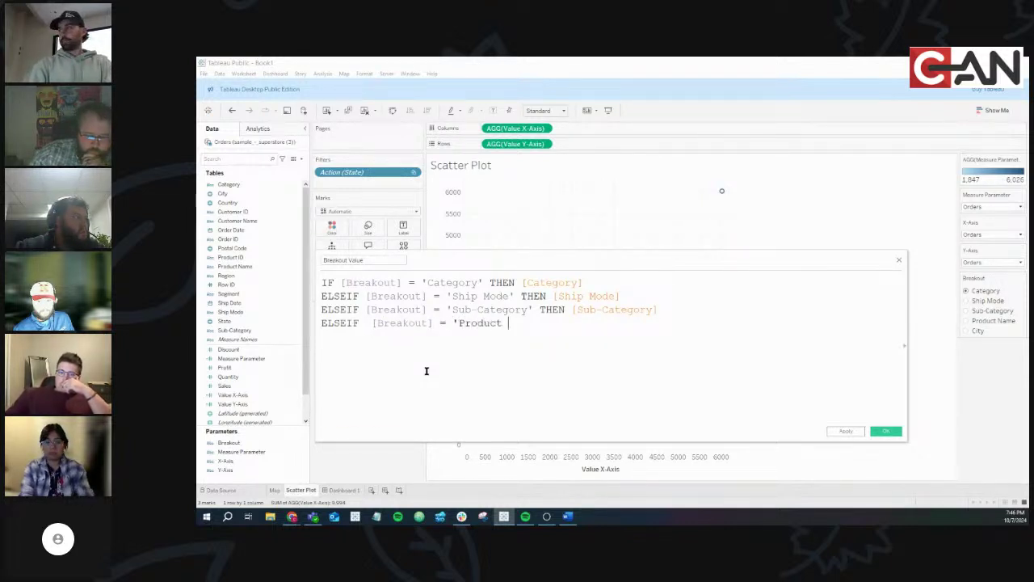
type(" Name' THEN pro")
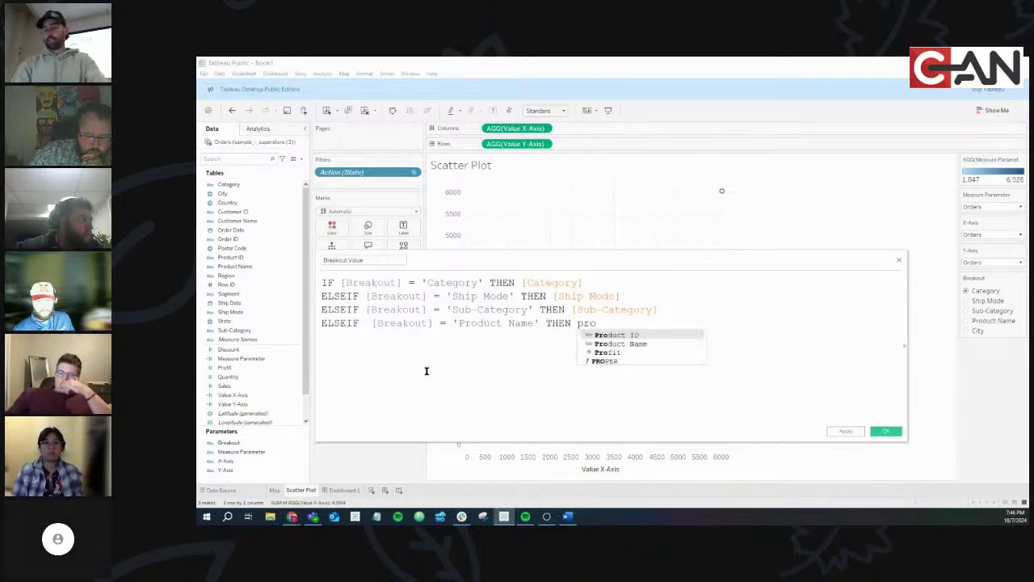
key("Down")
key("Return")
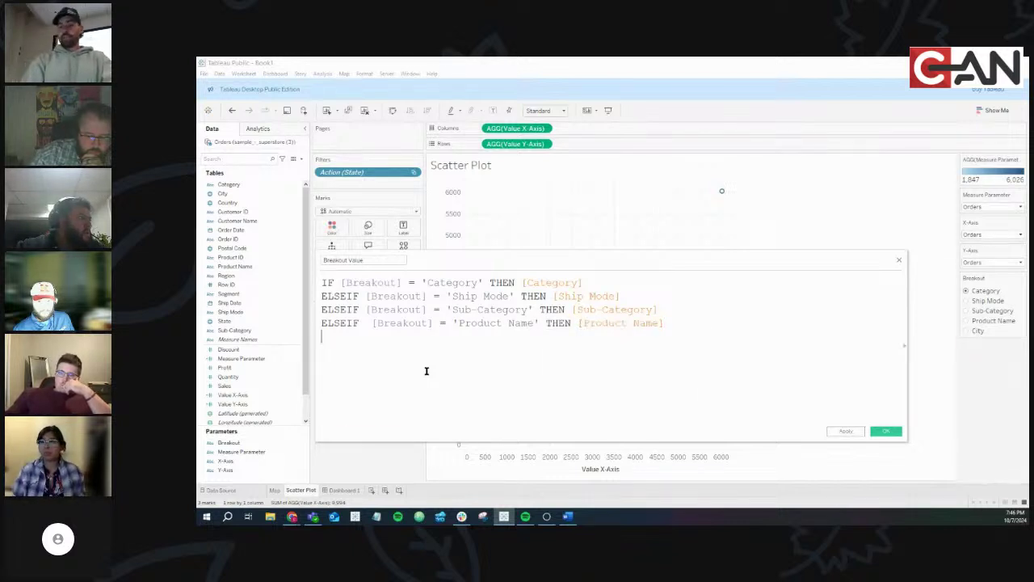
Add ELSEIF [Breakout] = 'City' THEN [City] and close the calculation with END
type("ELSE")
key("Down")
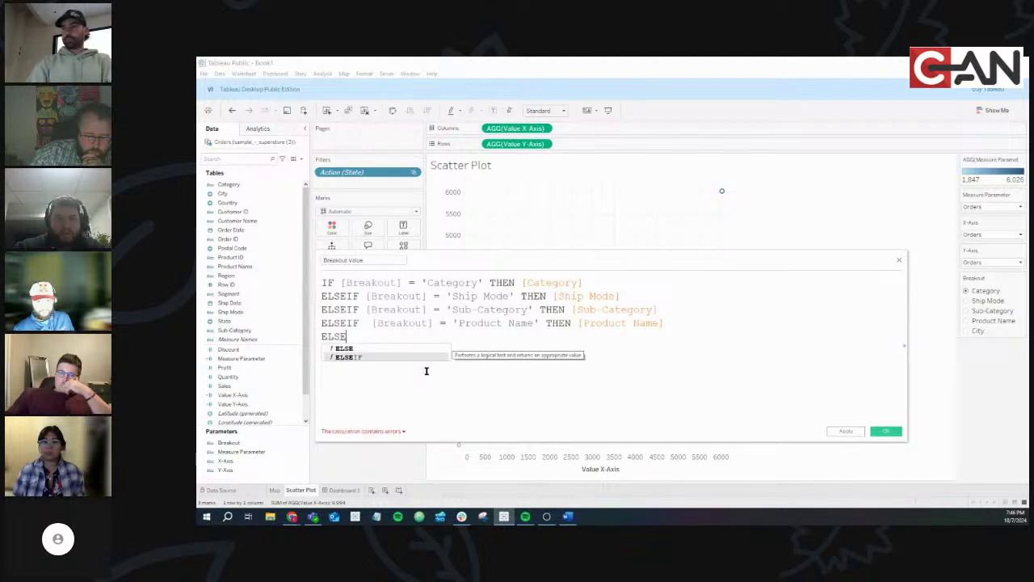
key("Return")
type("brea")
key("Return")
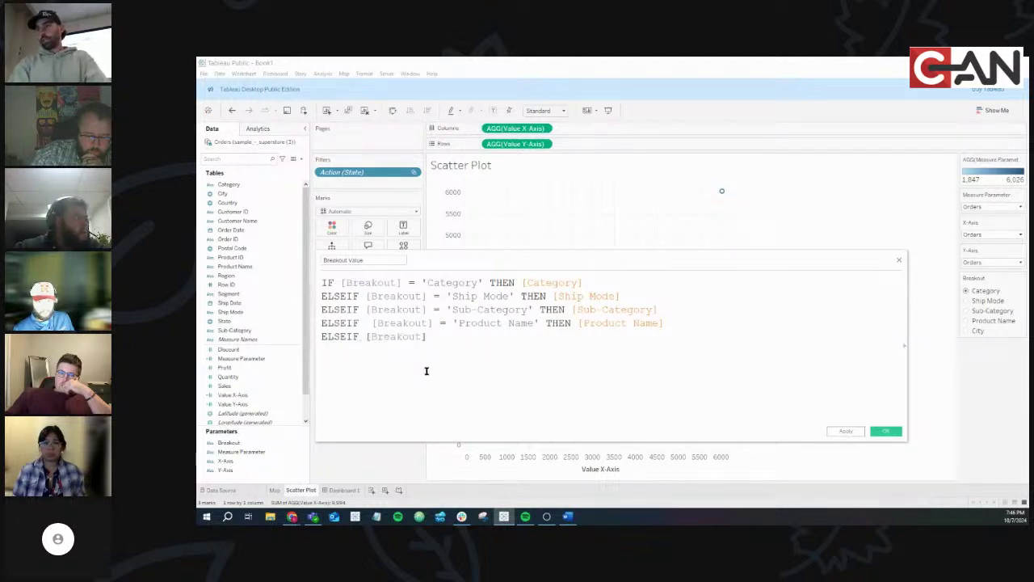
type("= 'C")
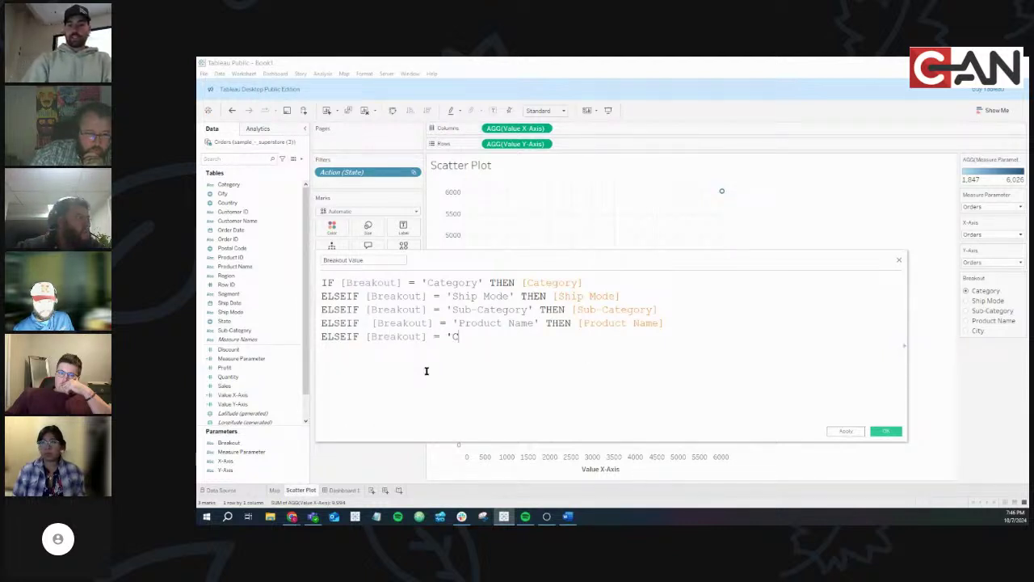
type("ity' THEN ")
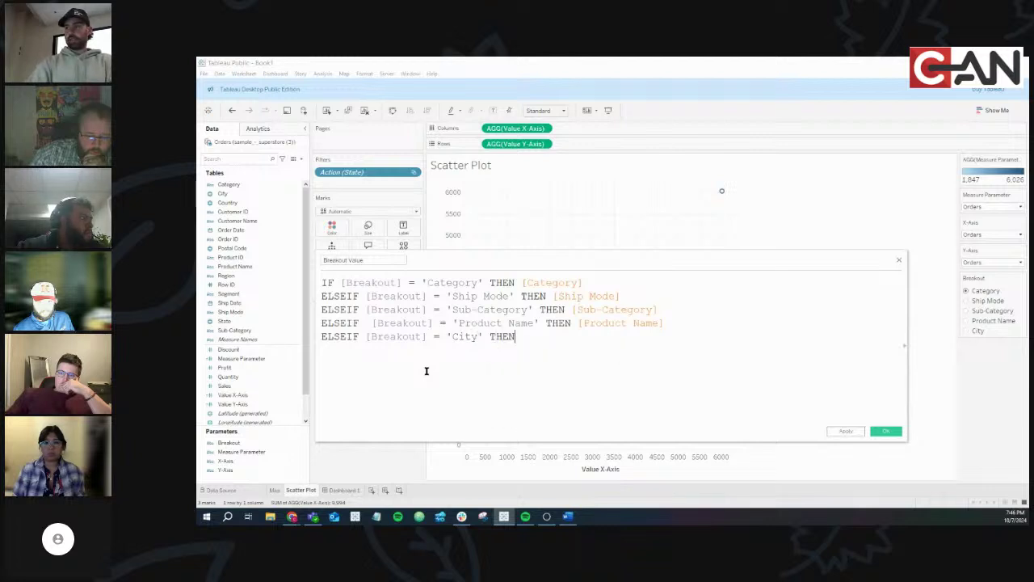
type("ci")
key("Return")
key("Return")
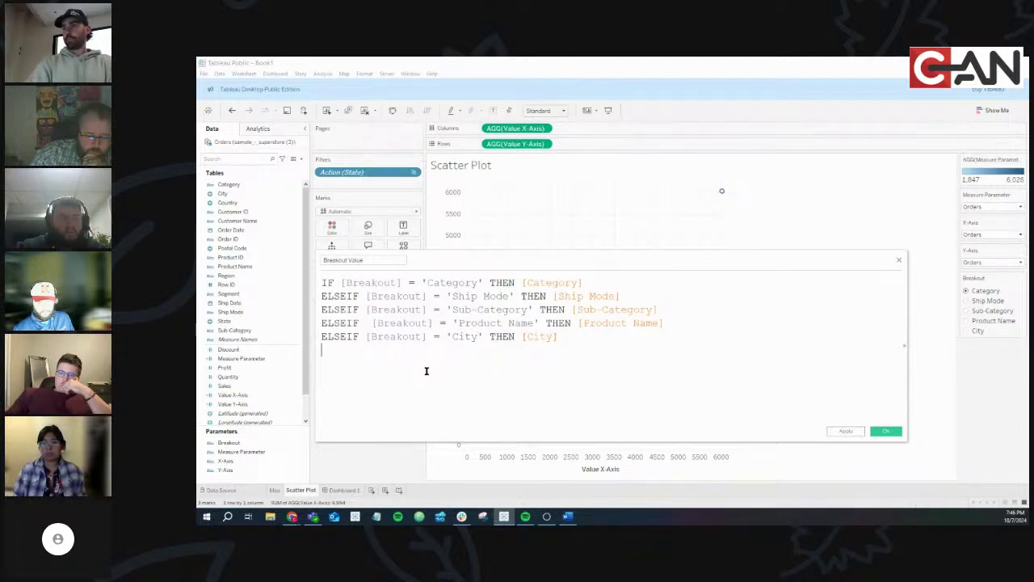
type("END")
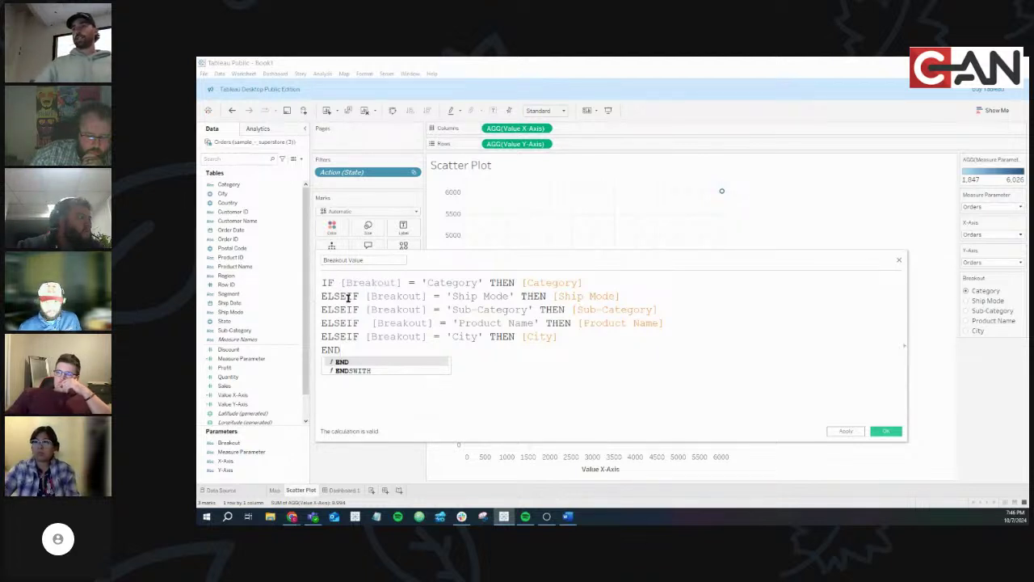
double_click(365, 283)
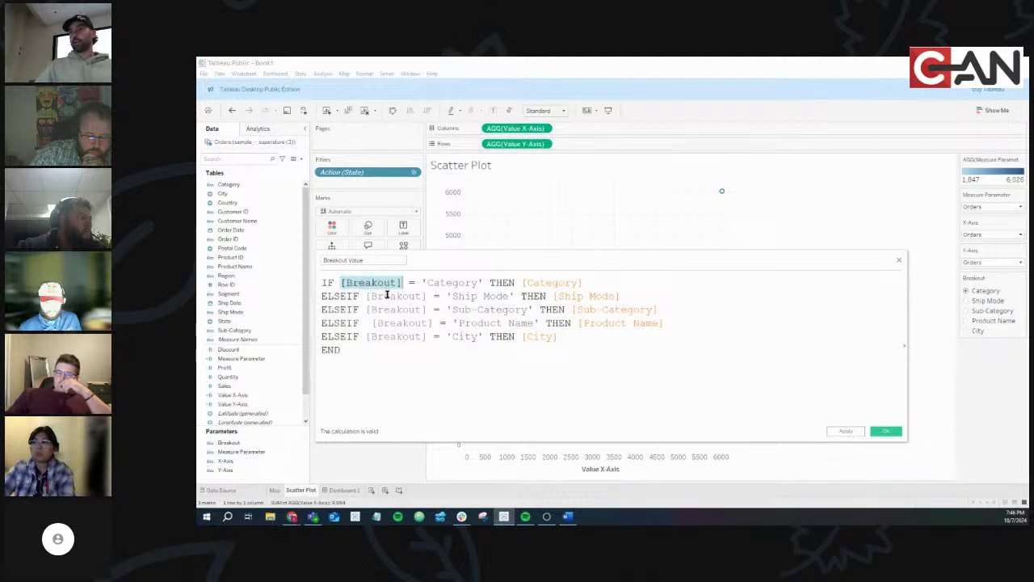
double_click(387, 297)
double_click(386, 310)
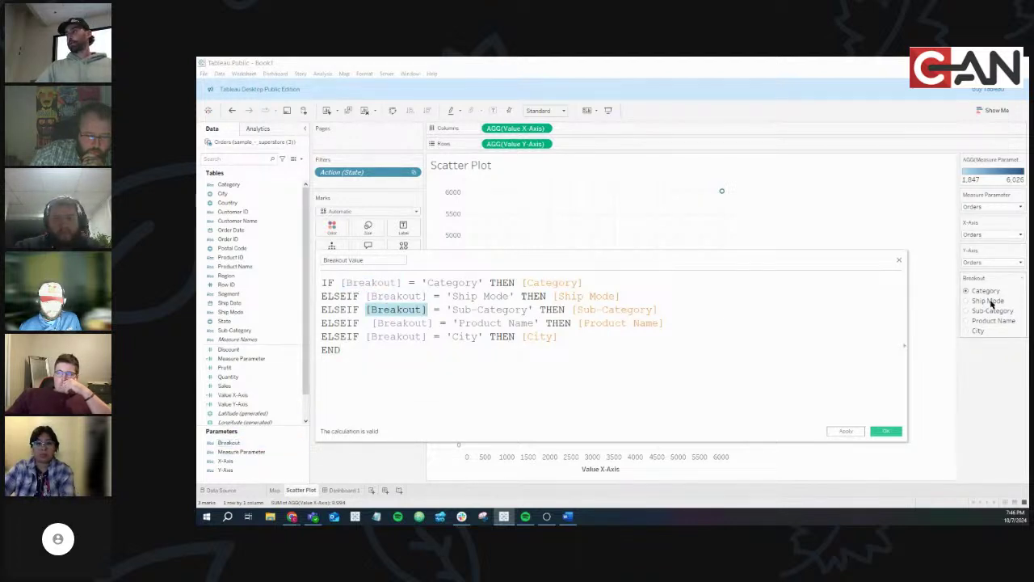
double_click(465, 281)
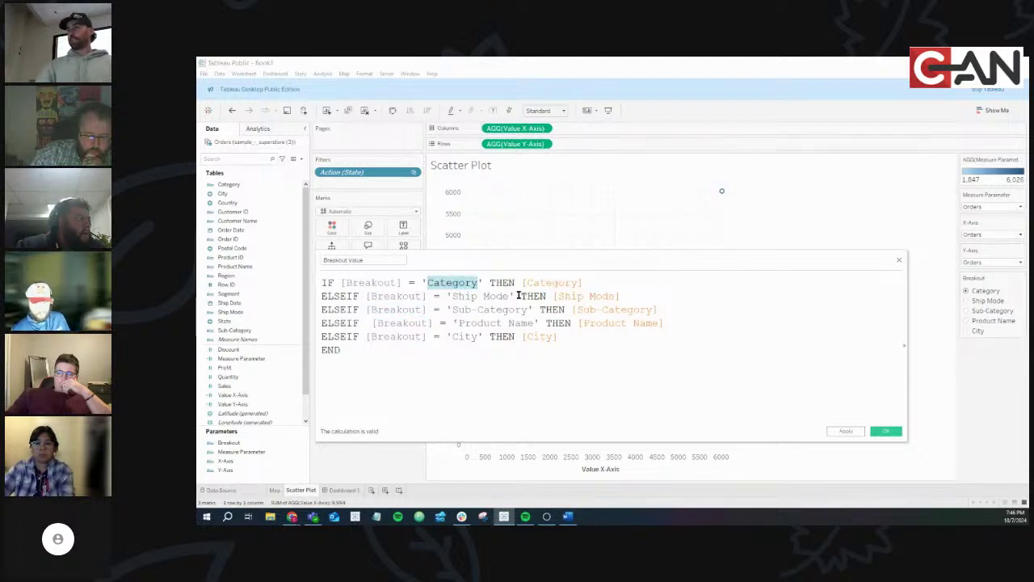
double_click(475, 310)
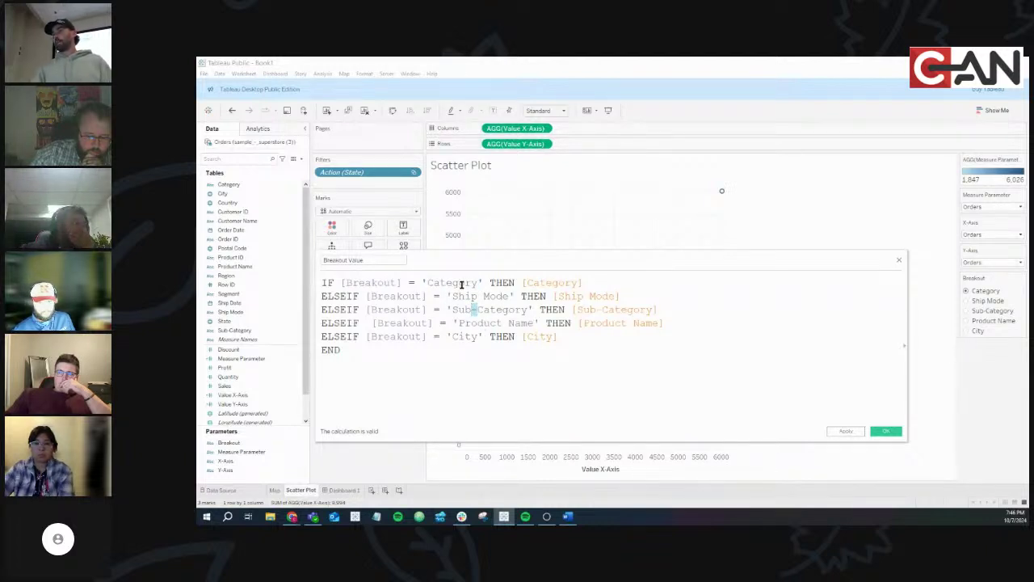
double_click(540, 283)
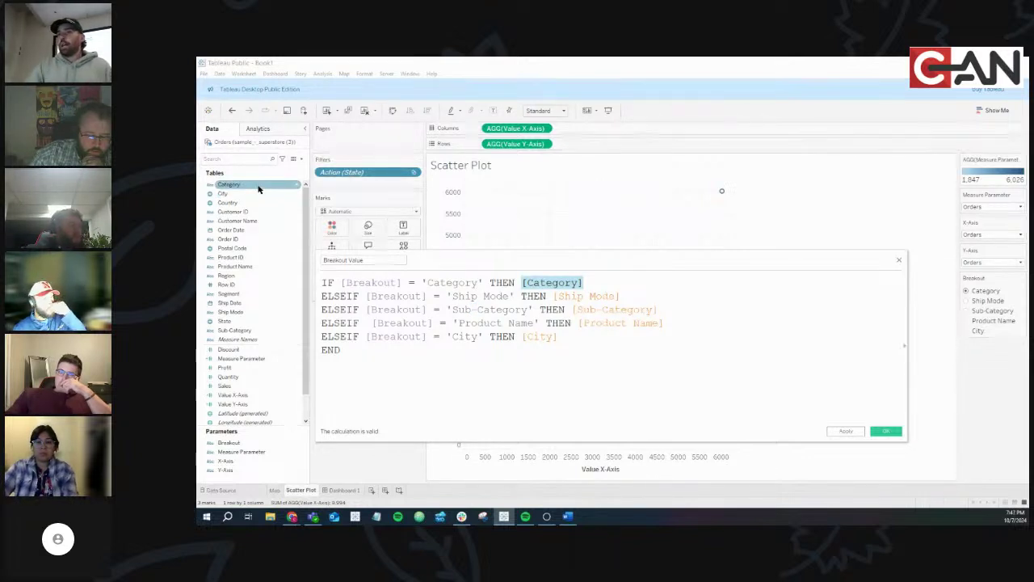
double_click(585, 296)
double_click(613, 309)
double_click(619, 323)
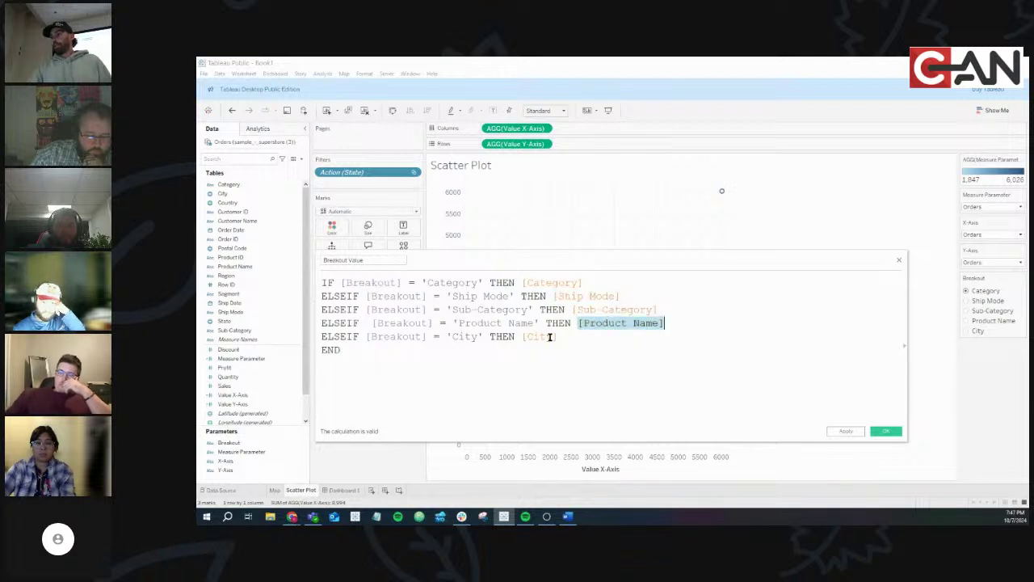
double_click(550, 337)
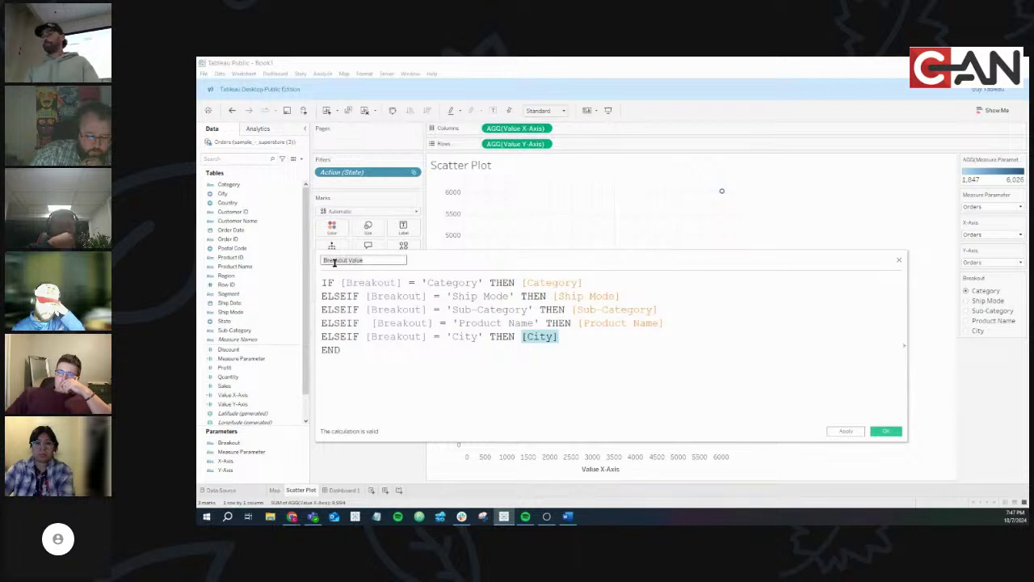
left_click(886, 431)
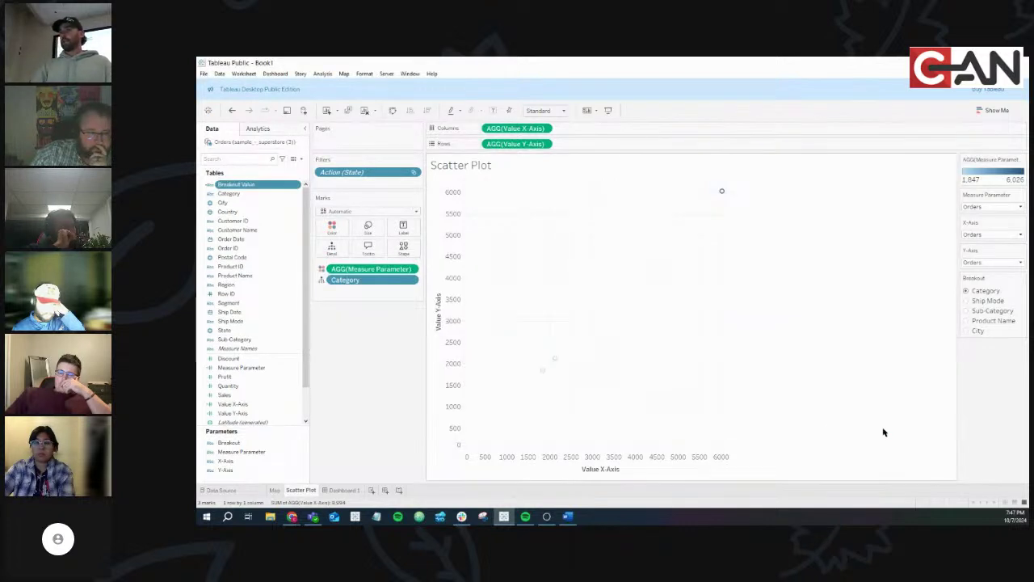
left_click(969, 301)
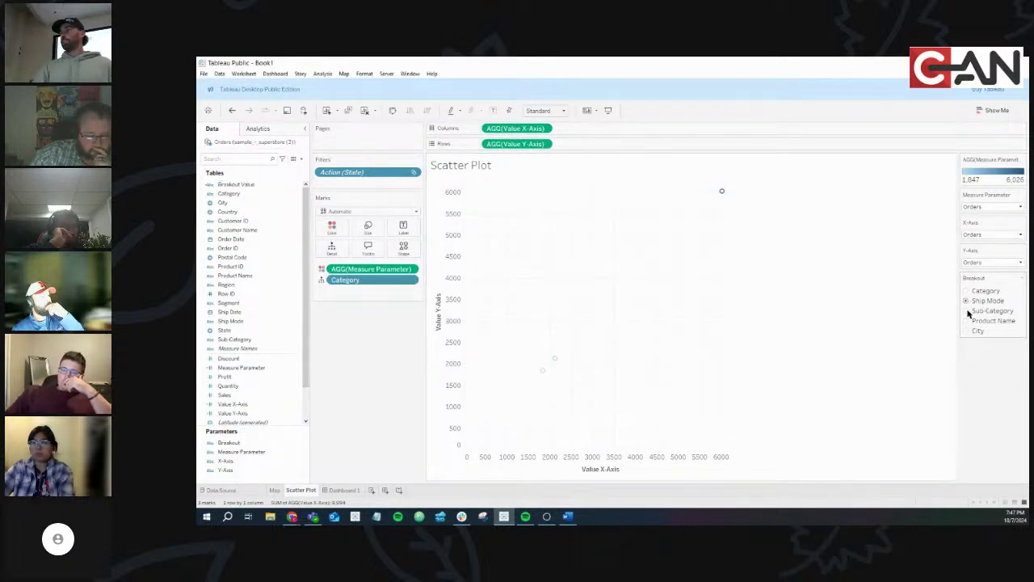
left_click(969, 310)
left_click(968, 320)
left_click(966, 291)
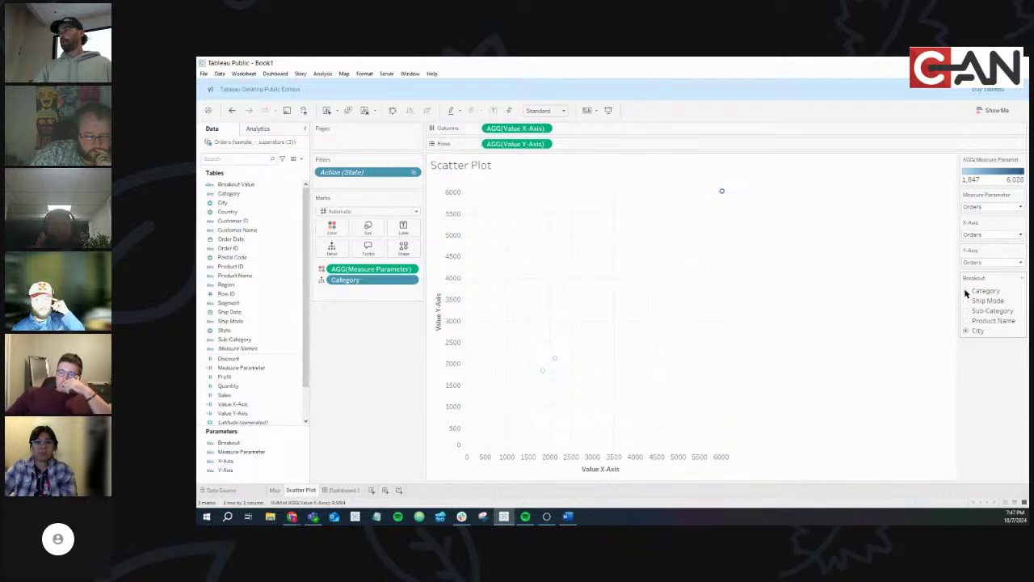
left_click(261, 184)
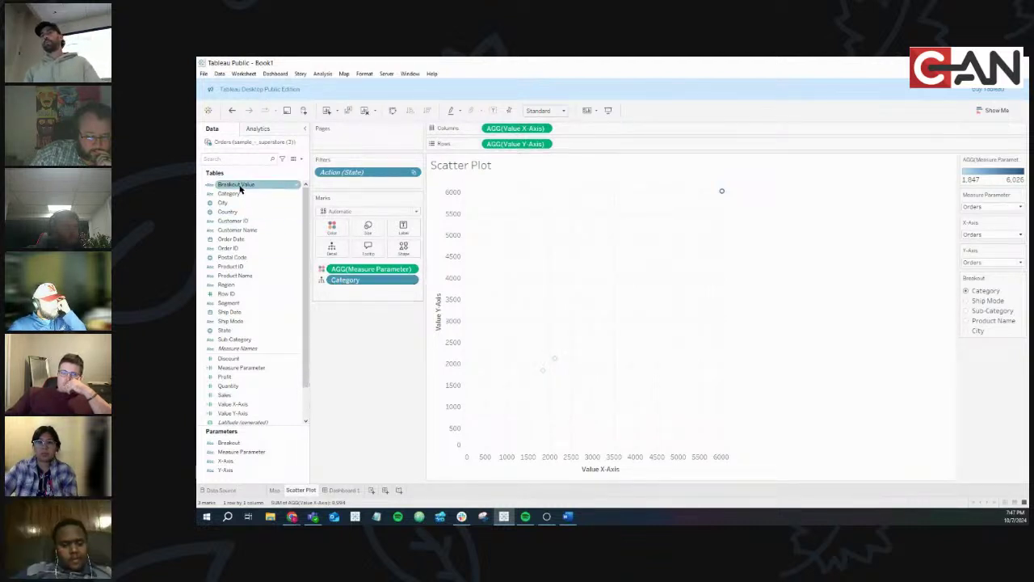
Replace Category on Marks with Breakout Value, then try Ship Mode, Sub-Category, Product Name and City breakouts
left_click_drag(239, 188, 364, 285)
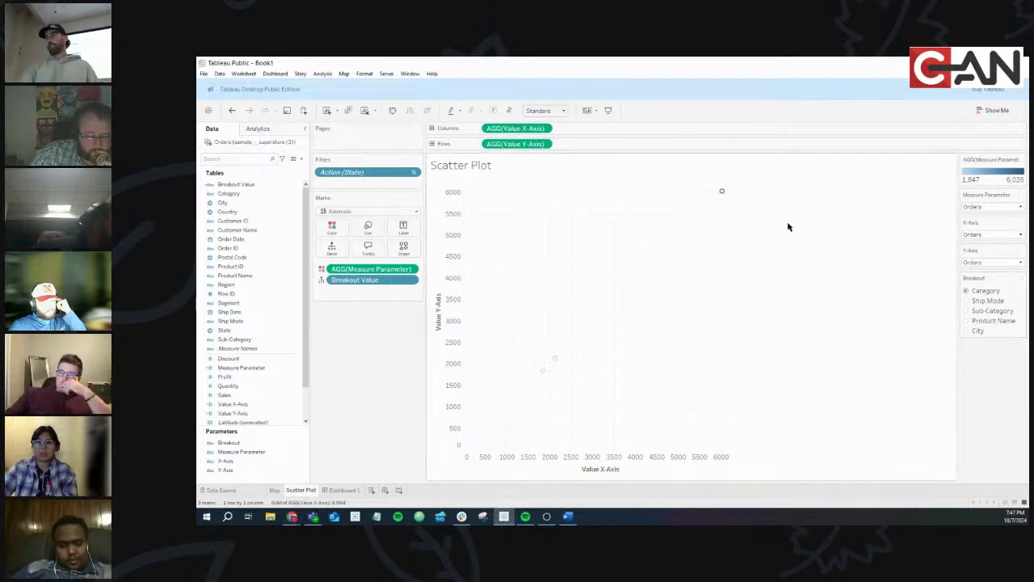
left_click(965, 300)
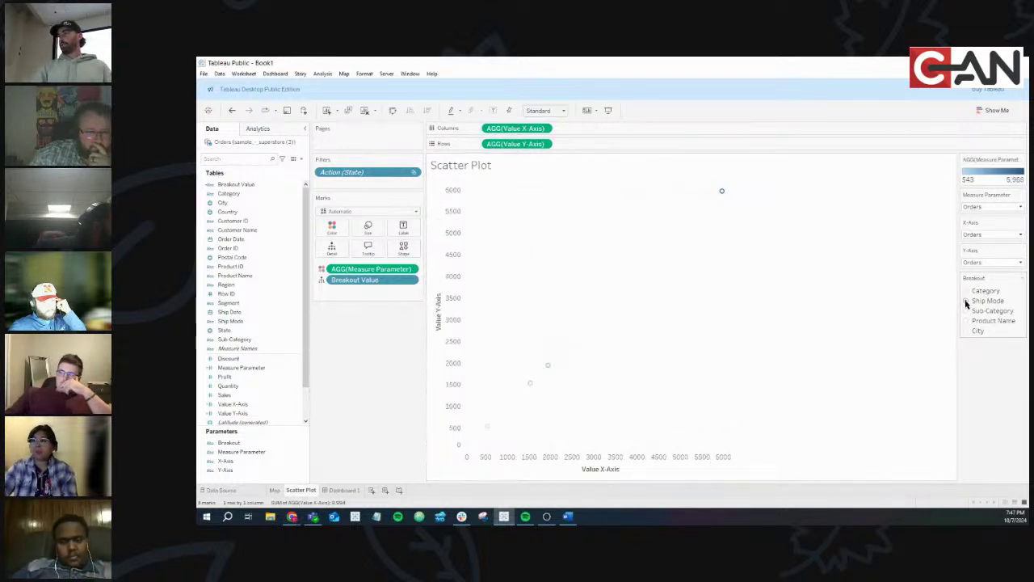
mouse_move(723, 196)
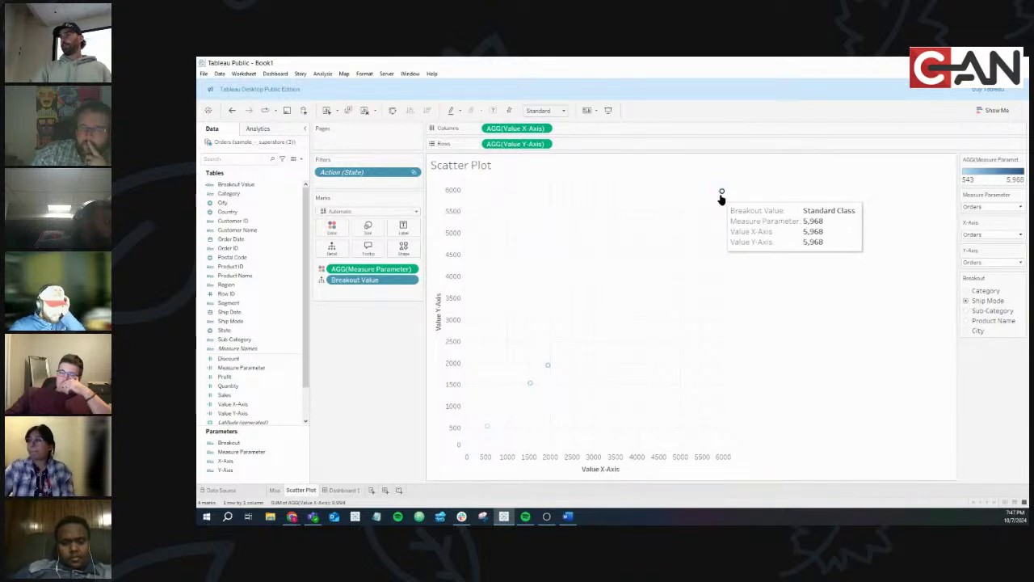
mouse_move(551, 367)
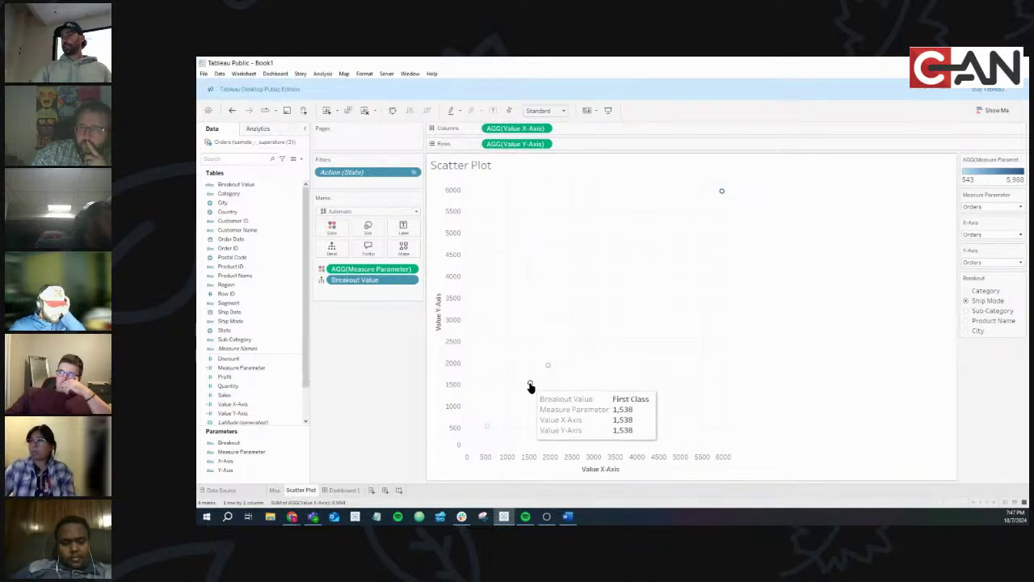
left_click(966, 311)
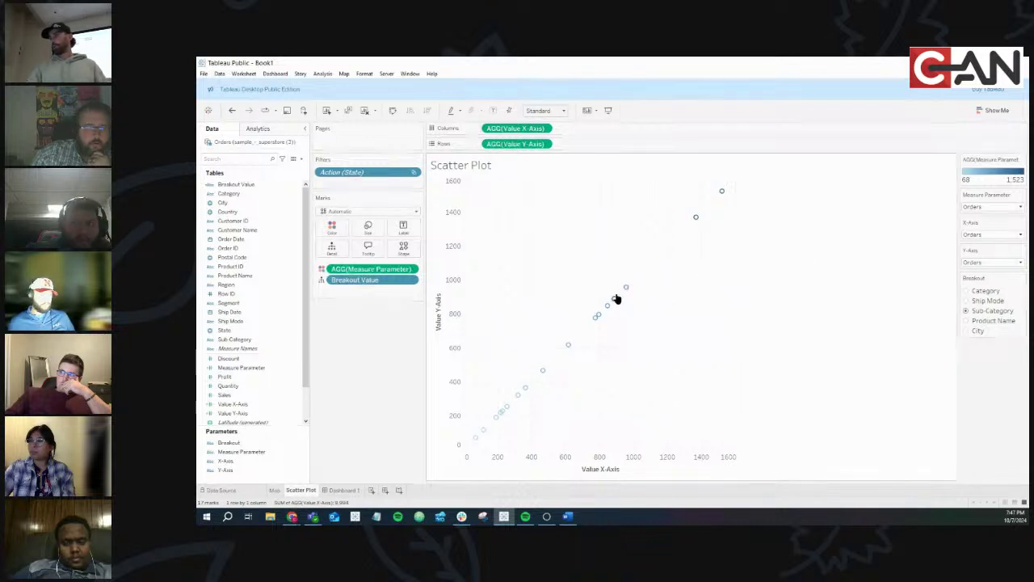
left_click(975, 323)
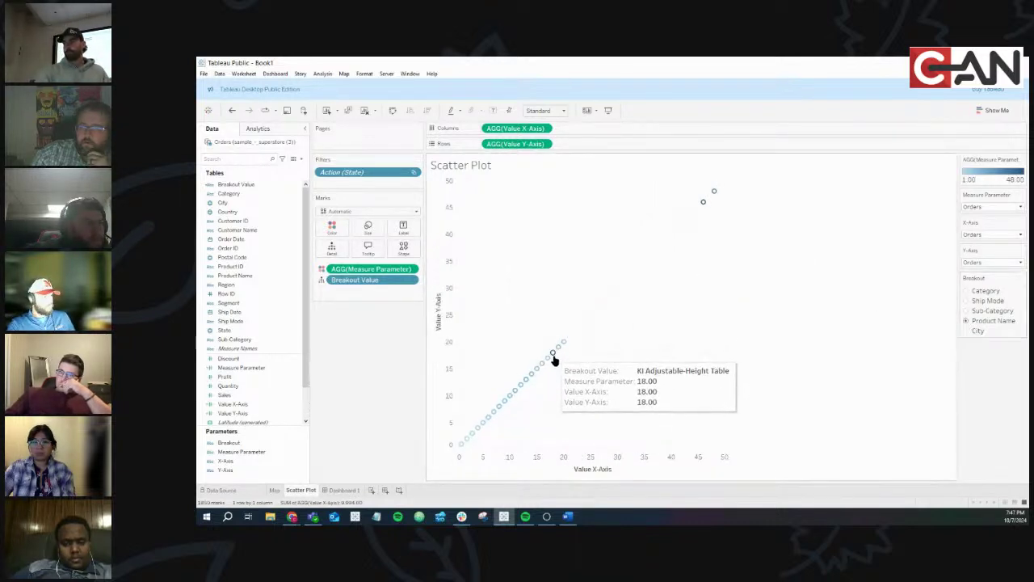
left_click(972, 331)
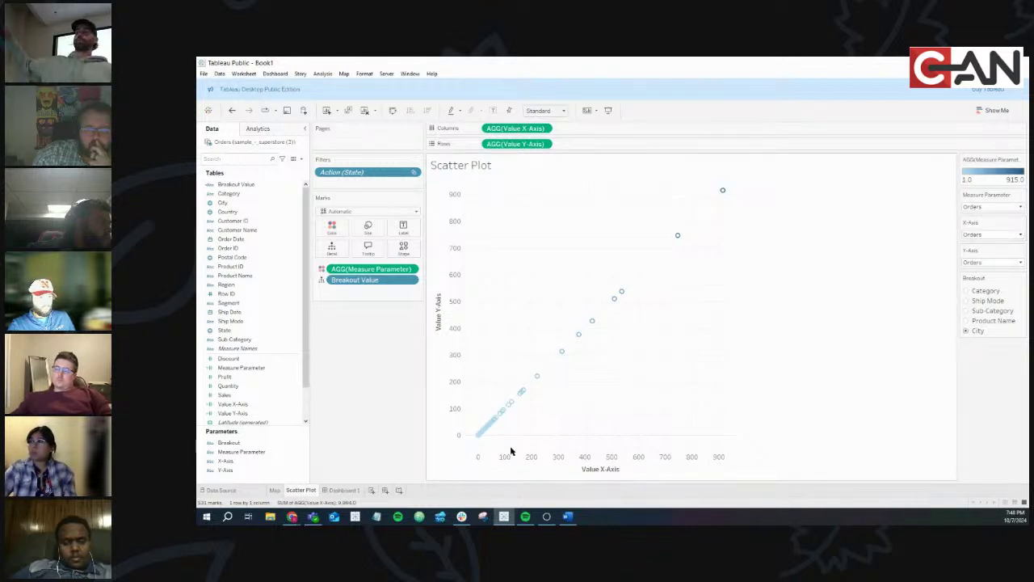
Set the X-Axis parameter to Sales and check the Ship Mode, Product Name and City breakouts
left_click(987, 233)
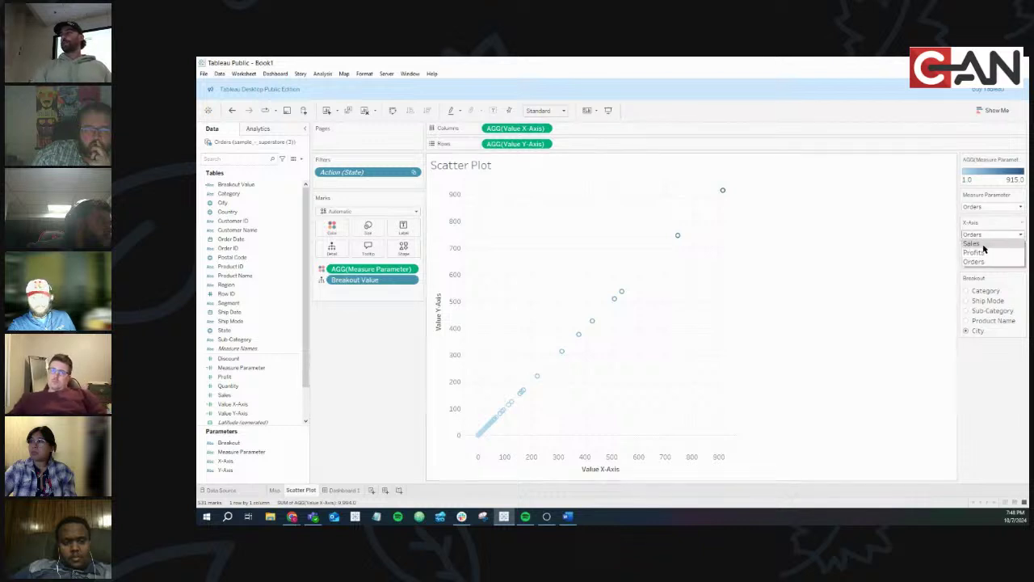
left_click(981, 245)
left_click(967, 300)
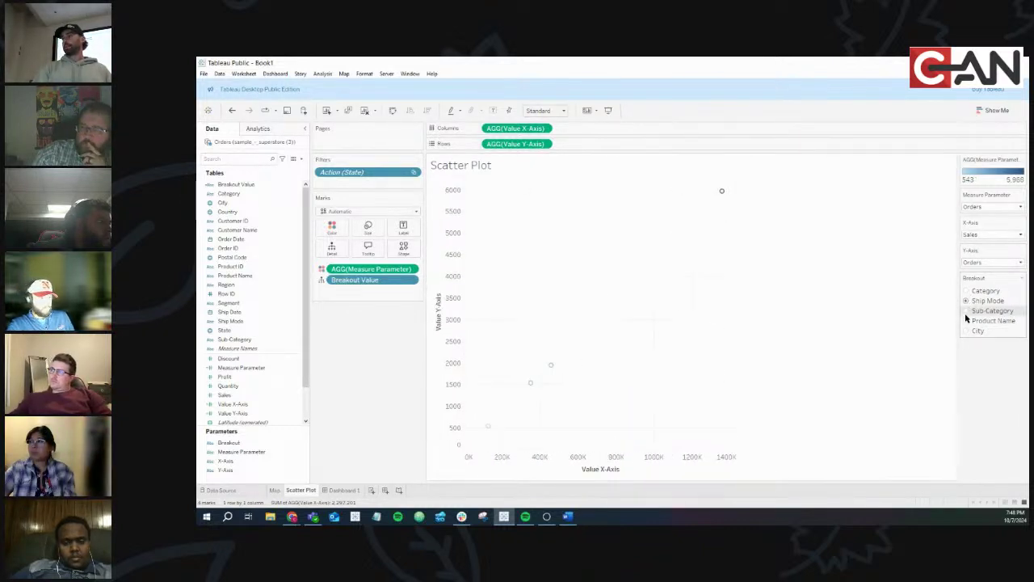
left_click(966, 321)
left_click(966, 330)
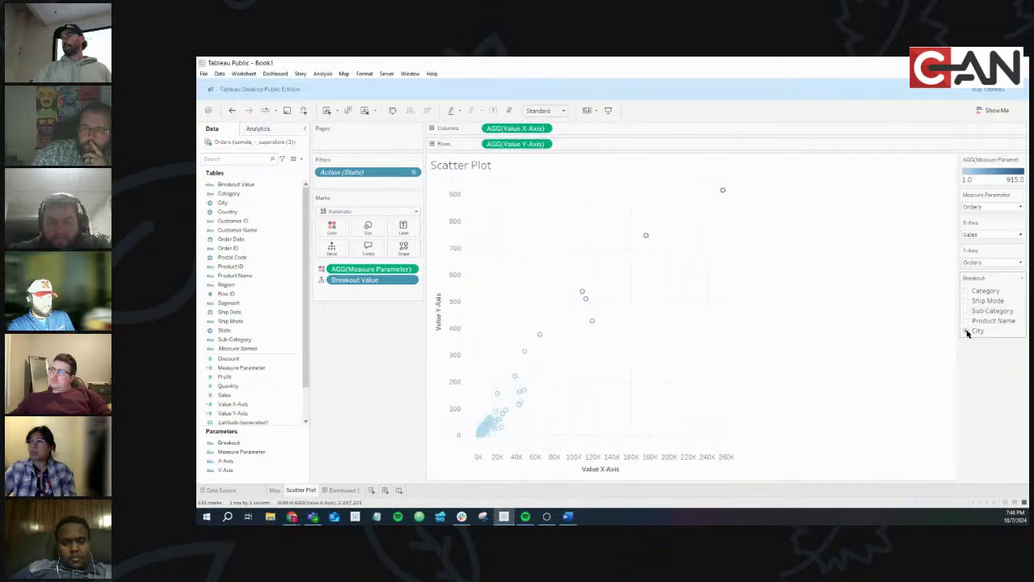
Set Measure Parameter to Profits and cycle the Breakout through all five options, ending on City
left_click(976, 207)
left_click(977, 224)
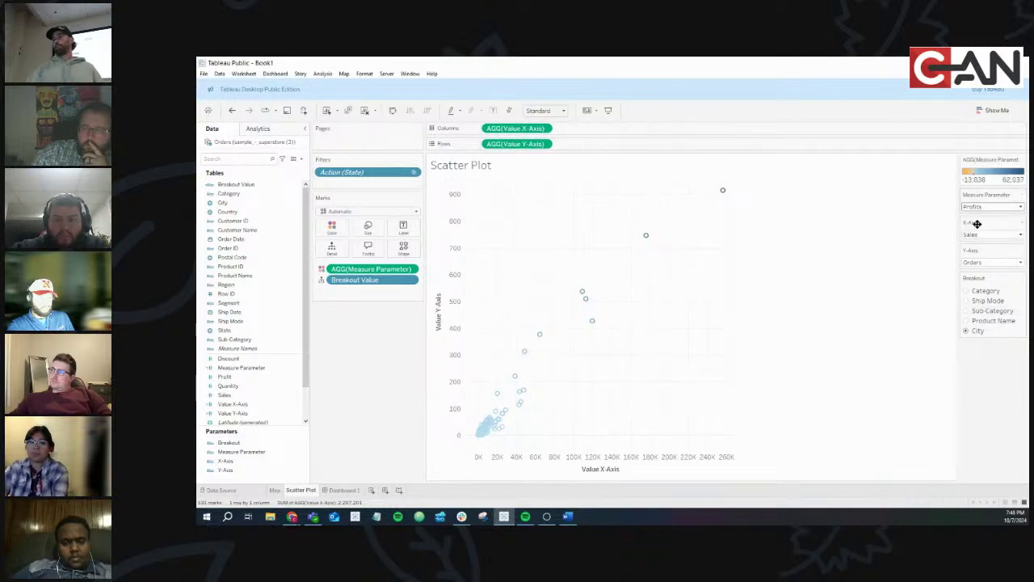
left_click(965, 301)
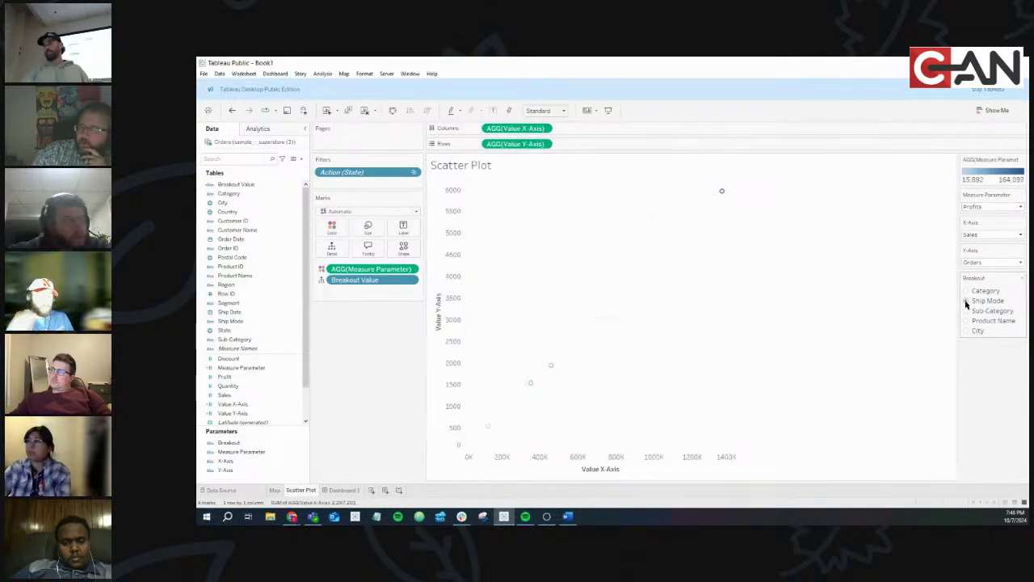
left_click(966, 312)
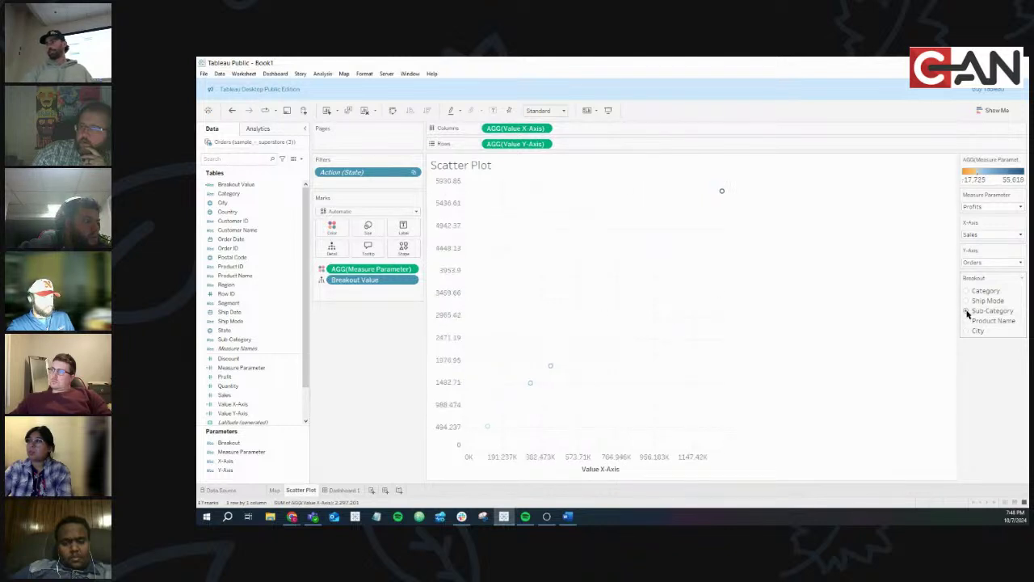
left_click(966, 320)
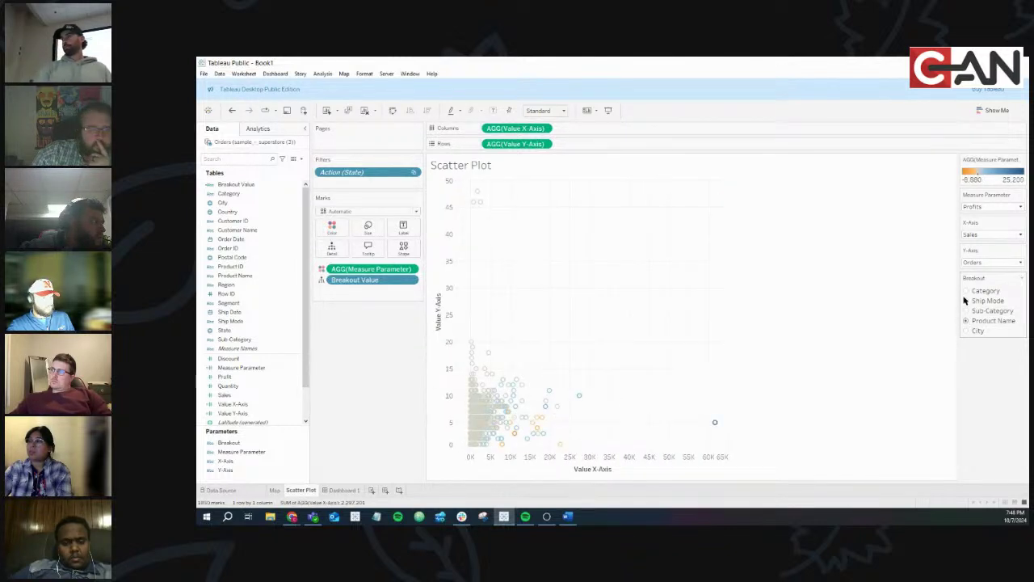
left_click(966, 290)
left_click(965, 331)
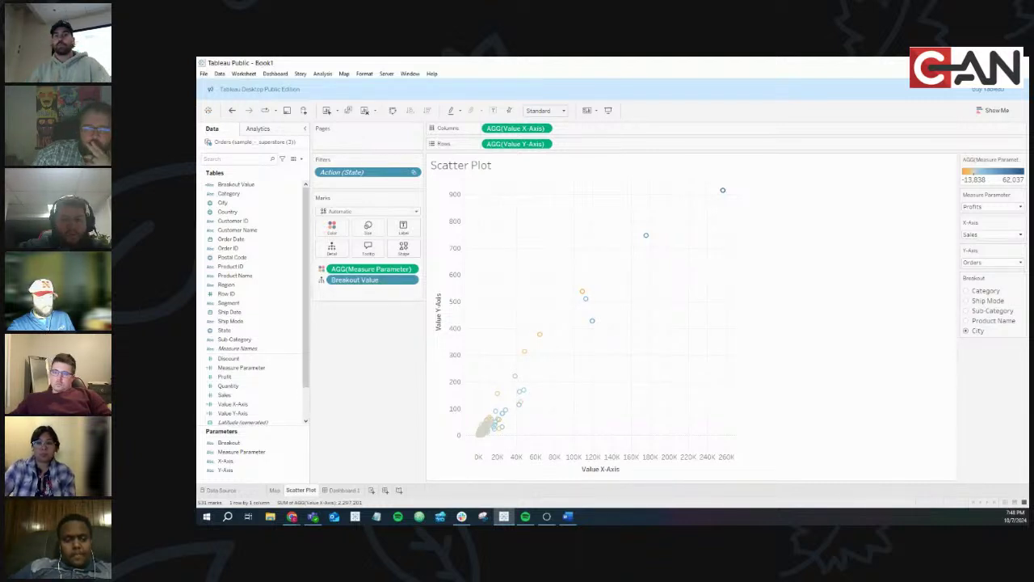
left_click(286, 334)
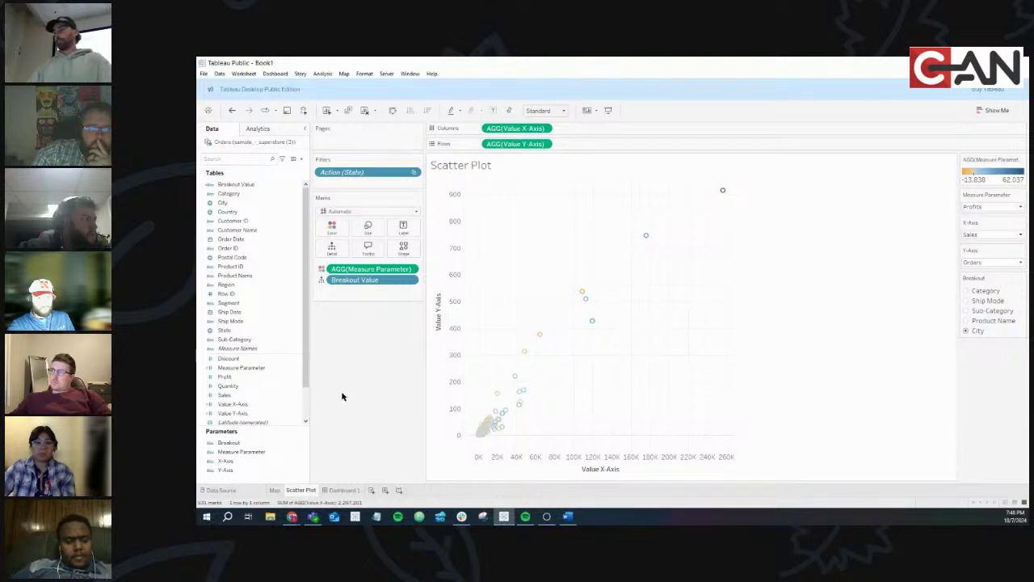
On Dashboard 1, add the Breakout parameter control via the scatter plot's Parameters menu and select it
left_click(344, 490)
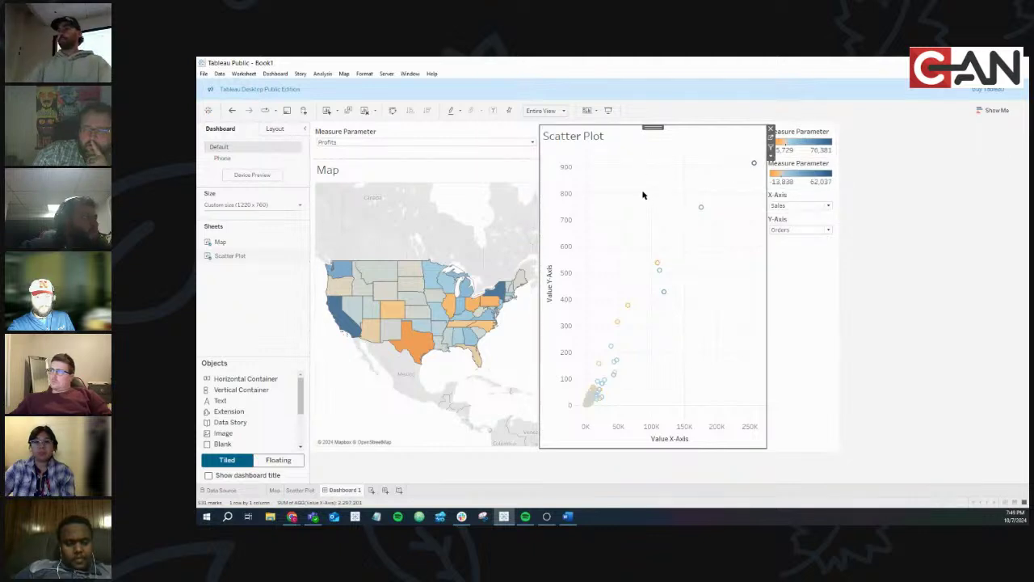
left_click(771, 157)
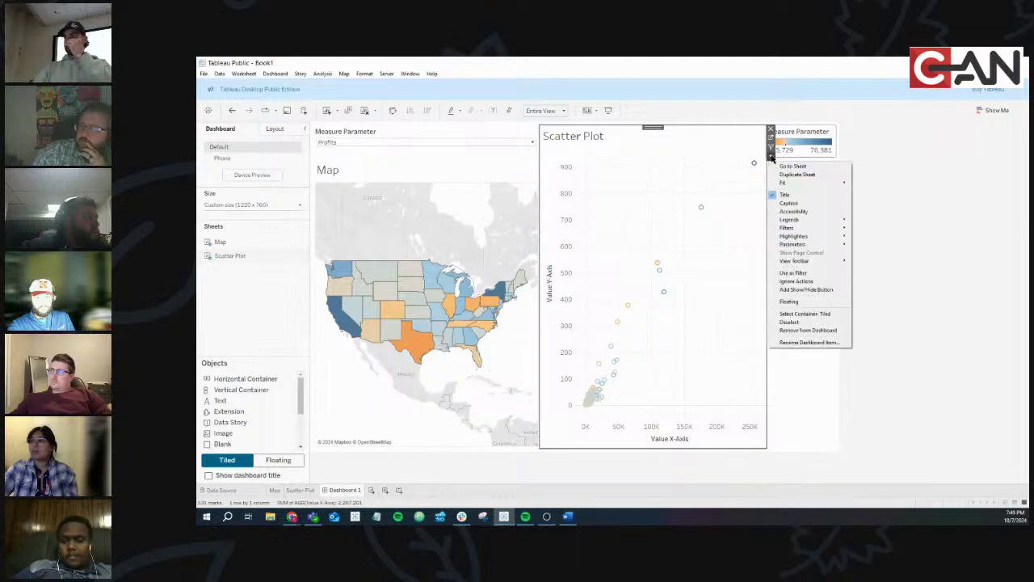
mouse_move(802, 247)
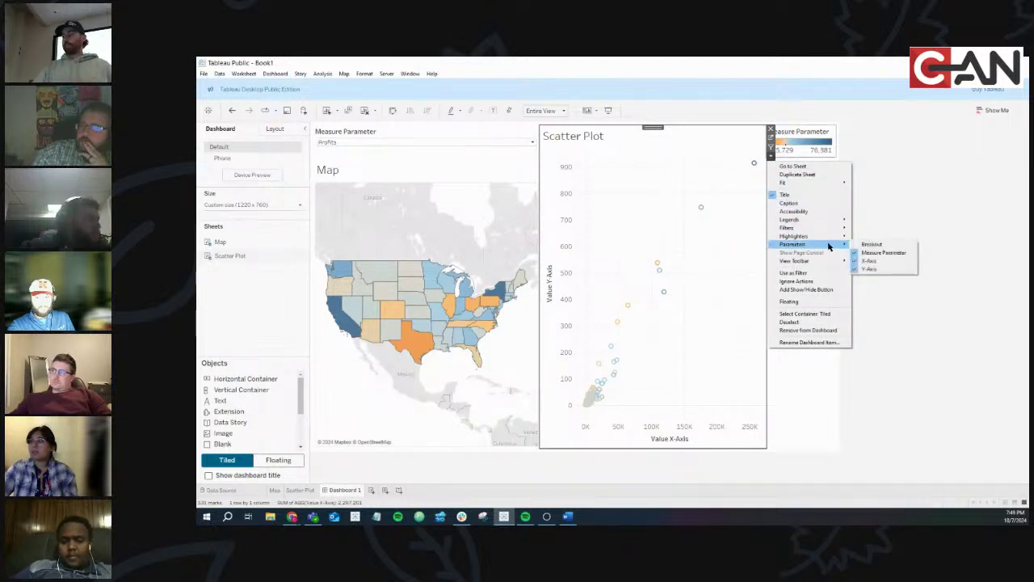
left_click(888, 245)
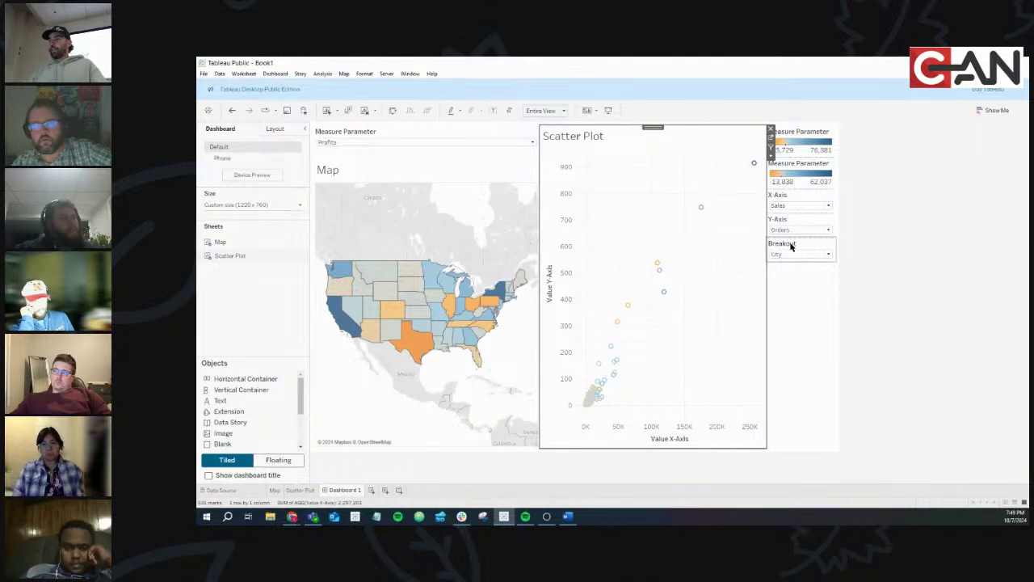
left_click(791, 246)
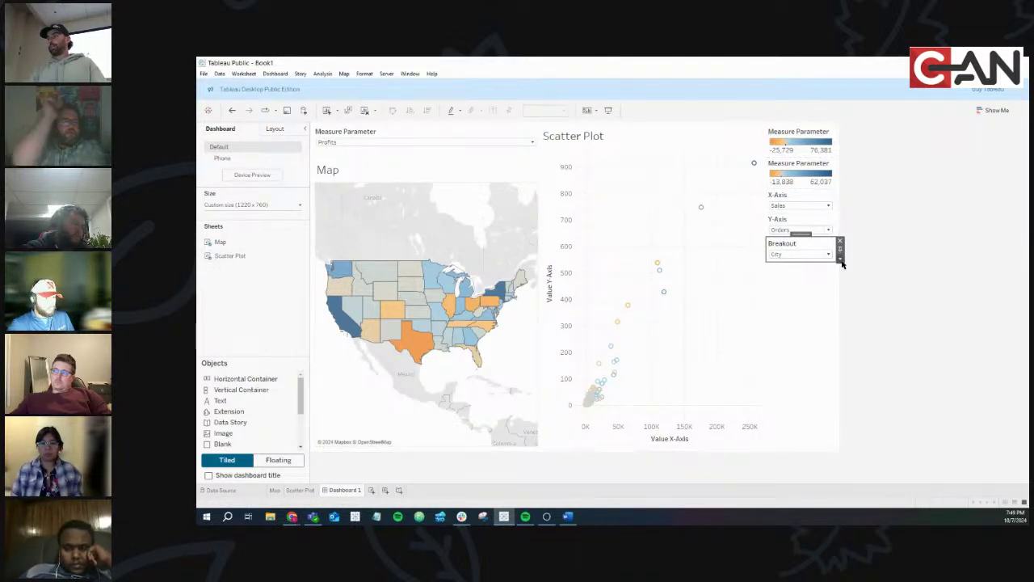
left_click(840, 259)
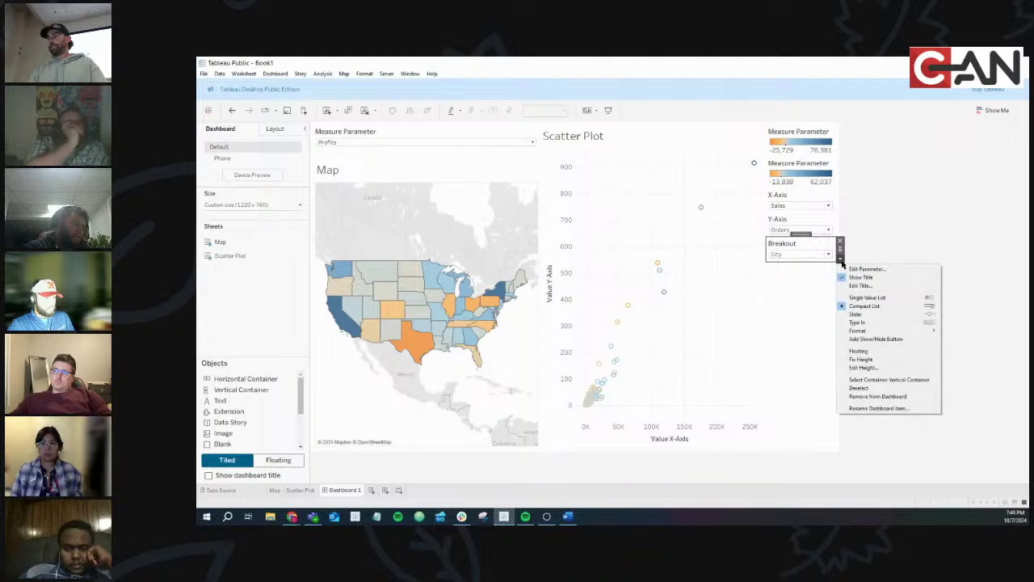
left_click(867, 297)
left_click(773, 265)
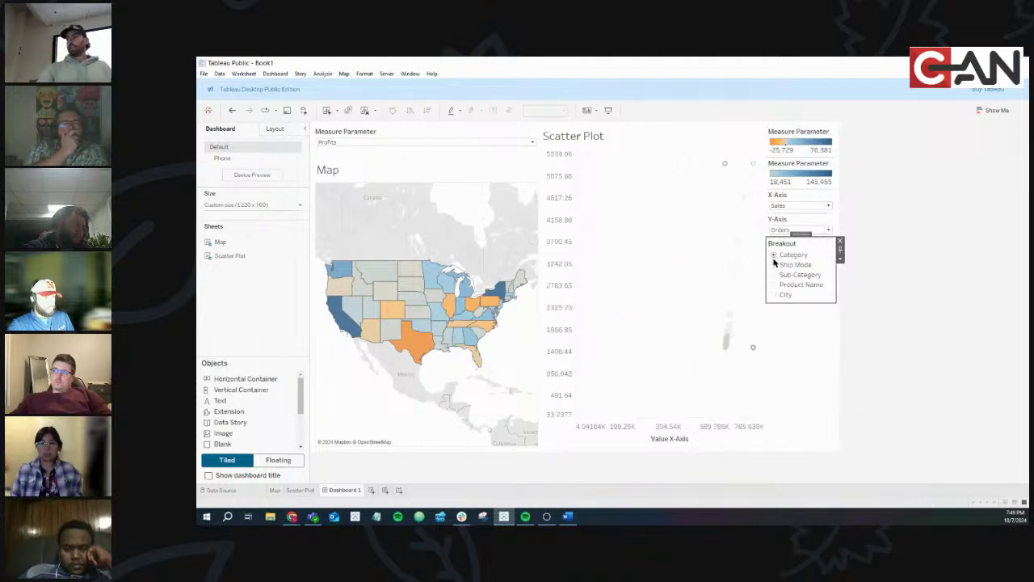
left_click(774, 274)
left_click(774, 284)
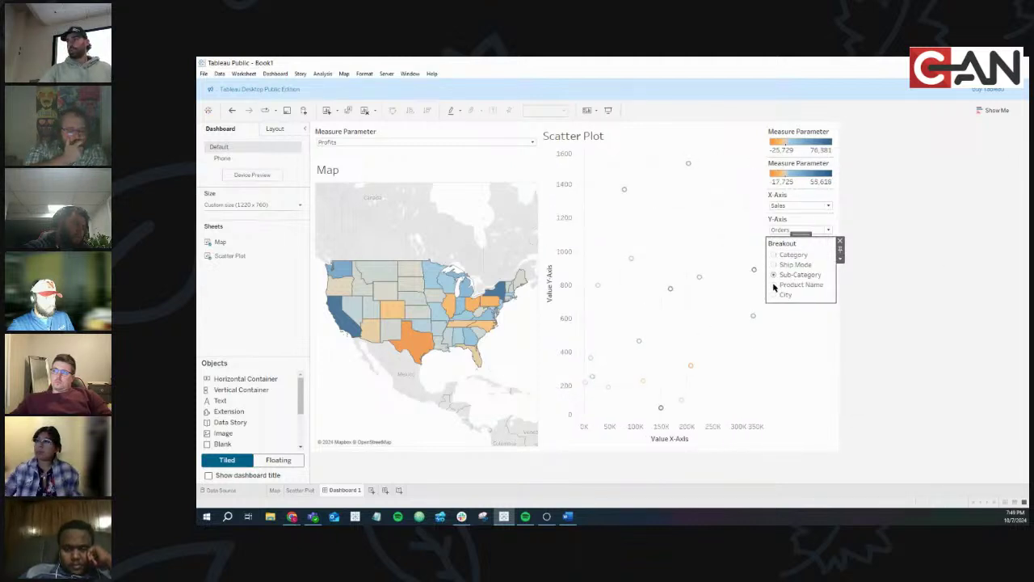
left_click(773, 295)
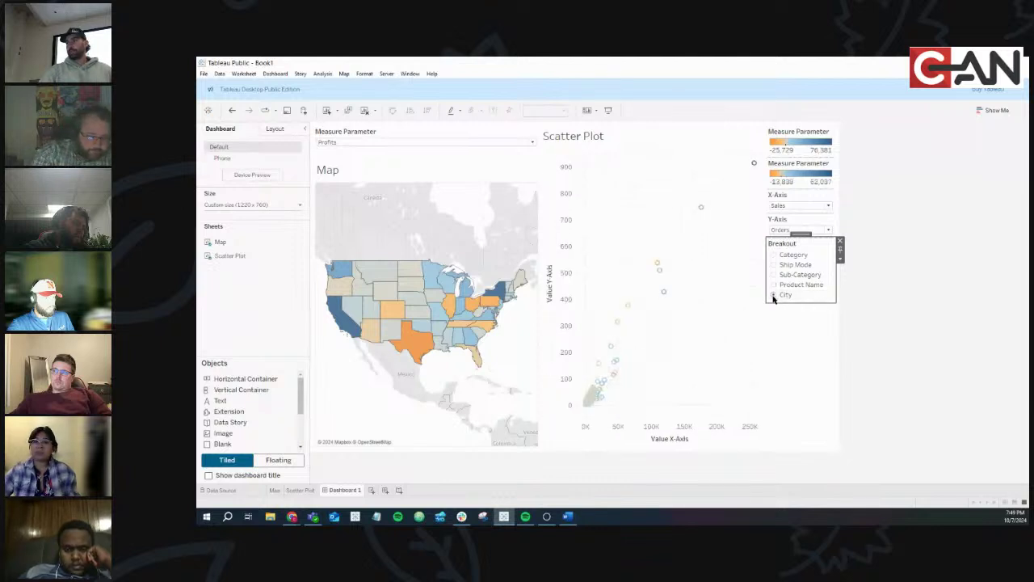
left_click(773, 265)
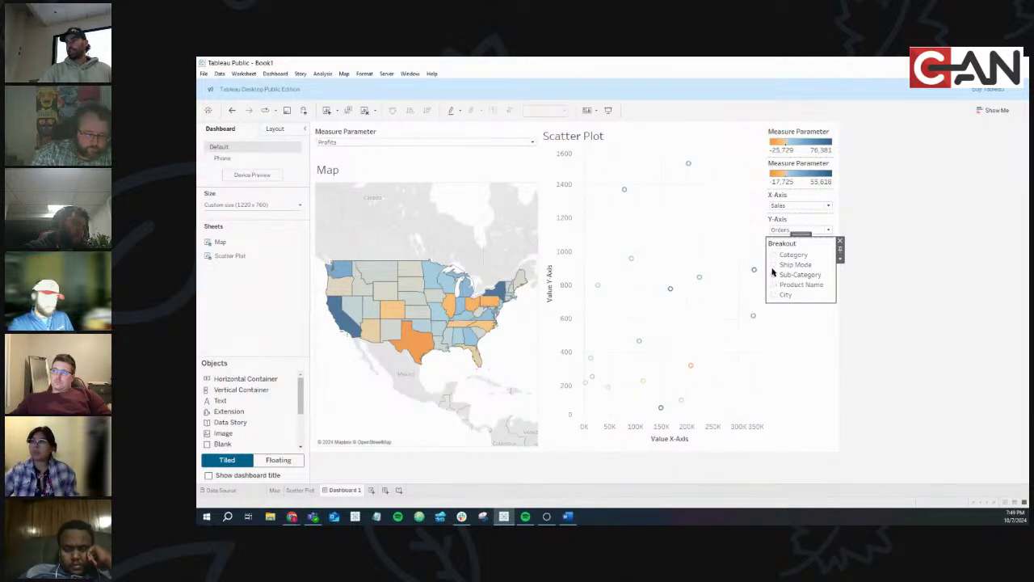
left_click(773, 255)
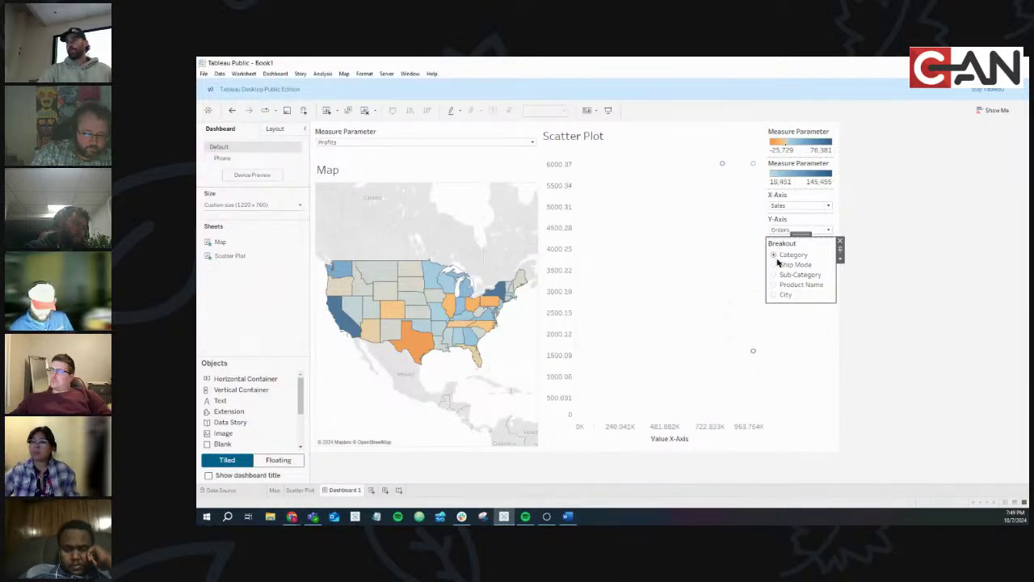
left_click(773, 275)
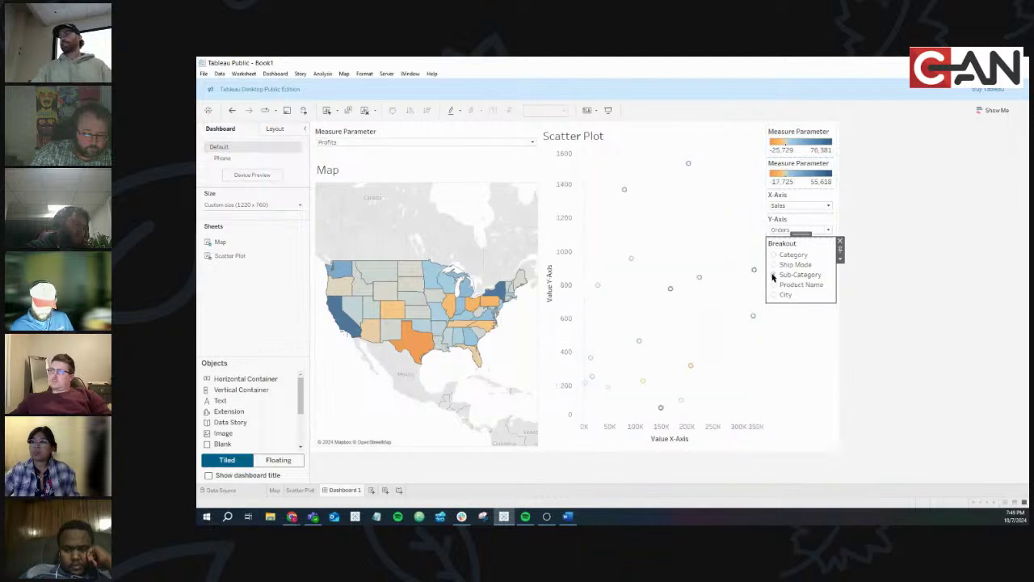
left_click(779, 231)
left_click(778, 239)
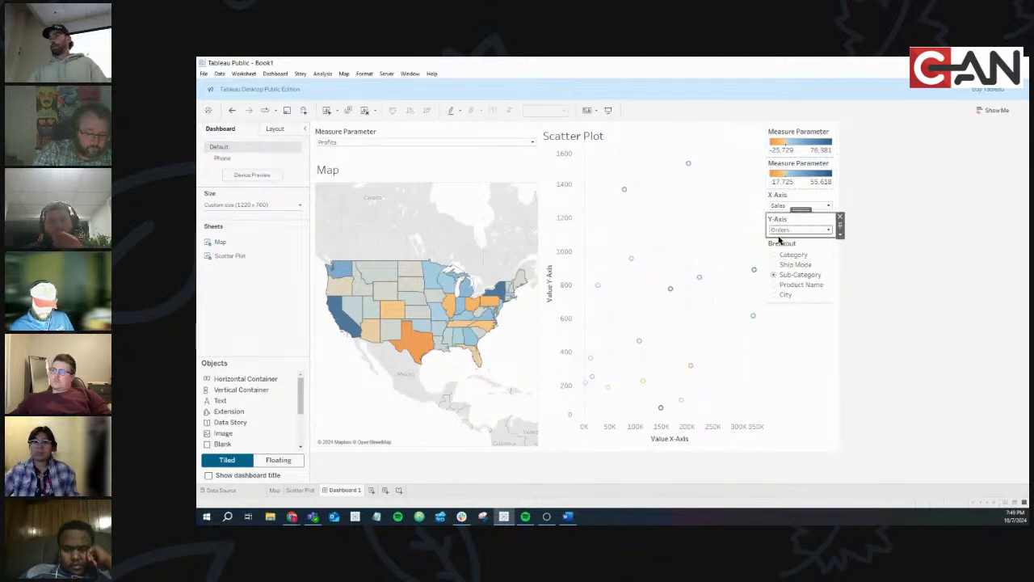
left_click(778, 231)
left_click(778, 247)
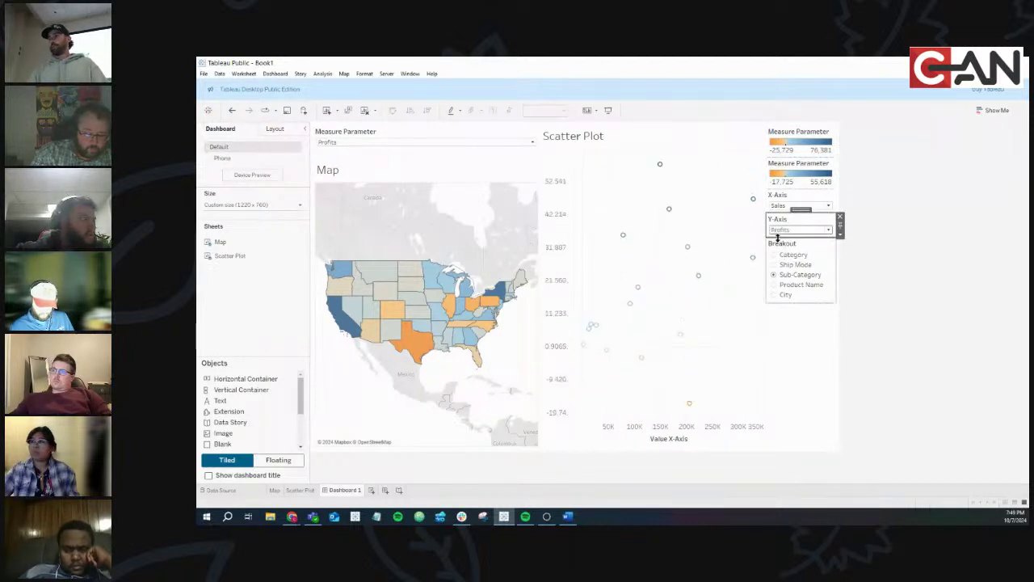
left_click(778, 231)
left_click(778, 257)
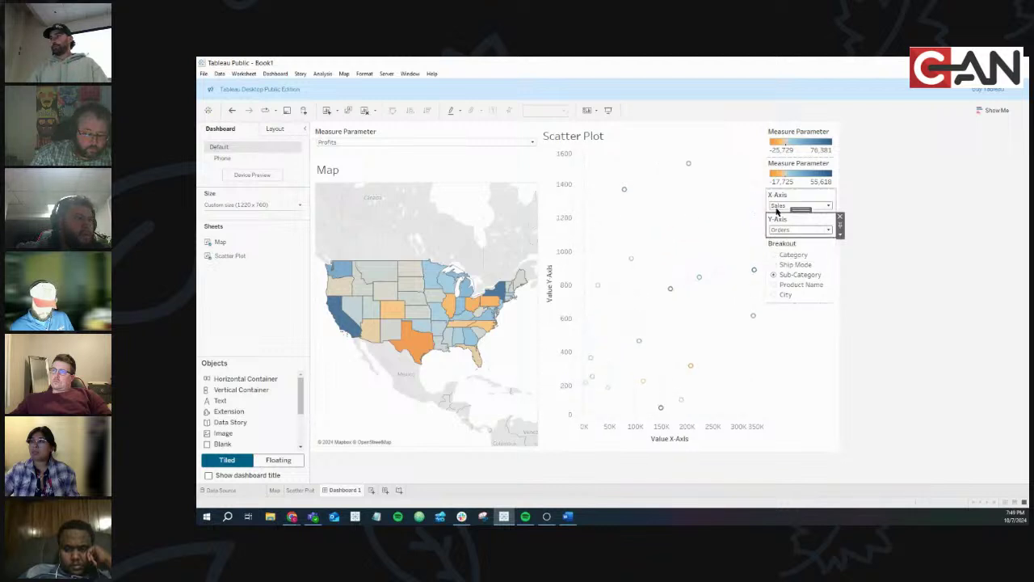
left_click(778, 207)
left_click(778, 222)
left_click(777, 207)
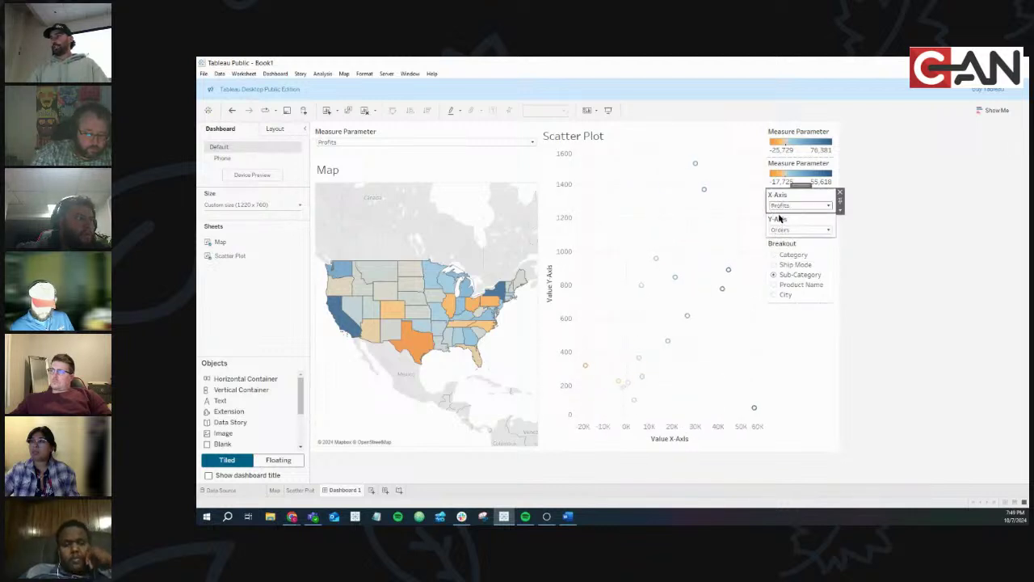
left_click(778, 232)
left_click(778, 207)
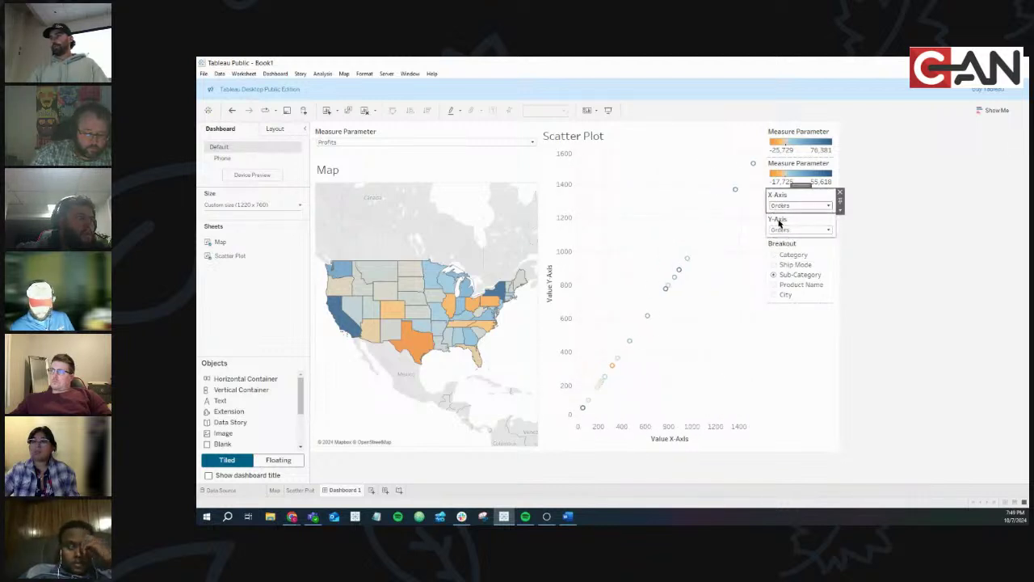
left_click(779, 213)
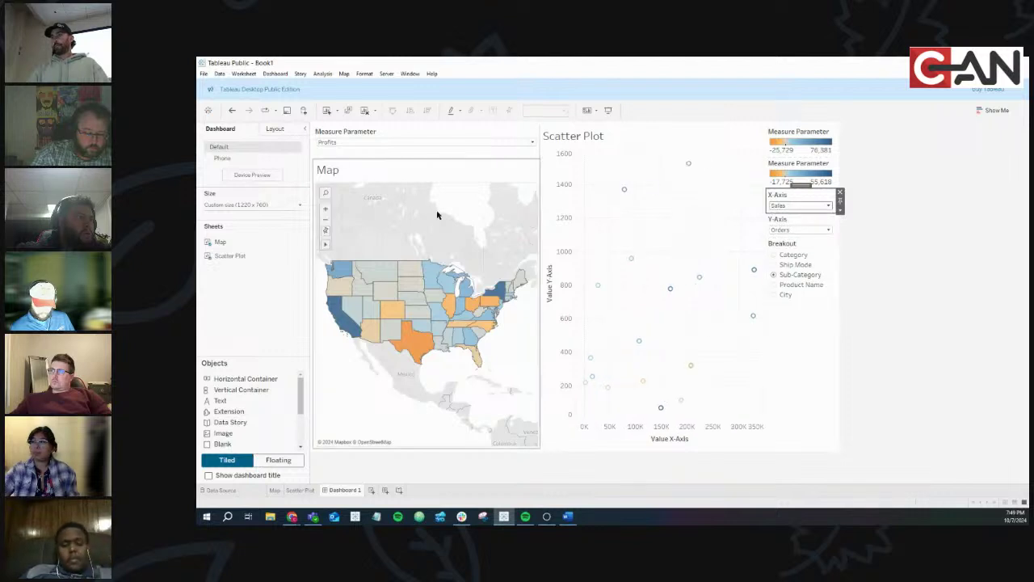
Switch the map's Measure Parameter to Sales, then Orders, then back to Profits
left_click(347, 144)
left_click(346, 155)
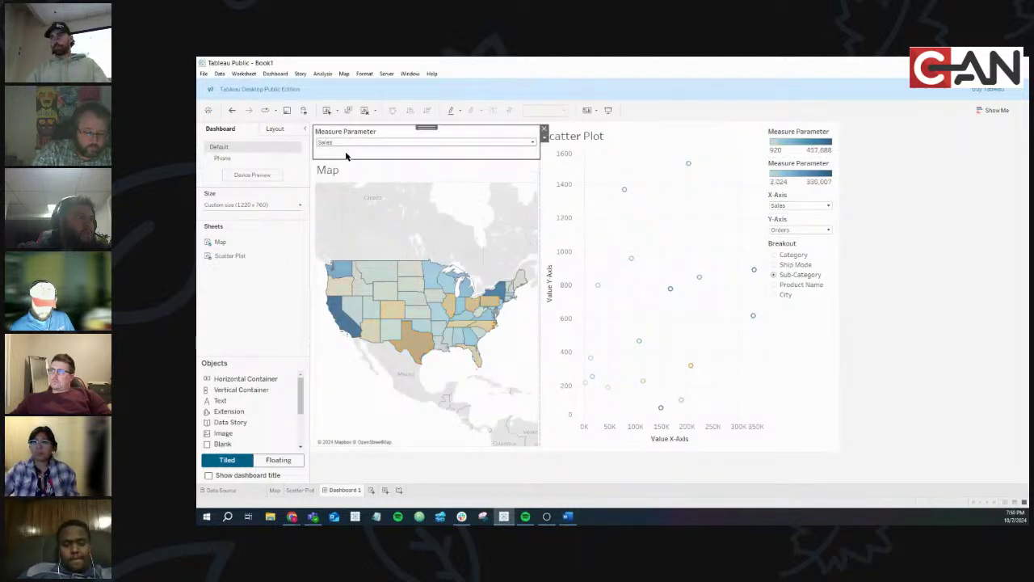
left_click(348, 142)
left_click(351, 169)
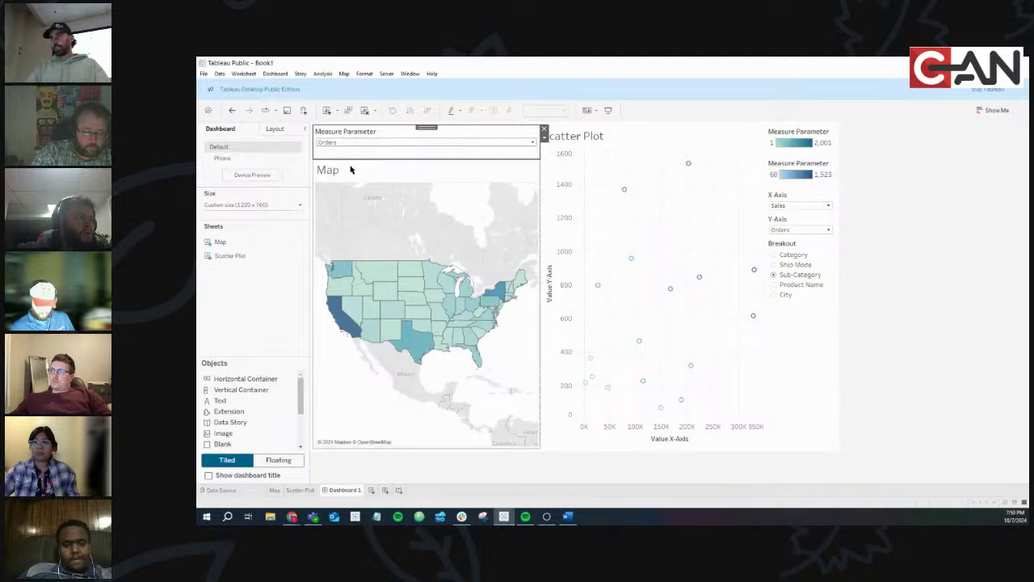
left_click(347, 143)
left_click(347, 149)
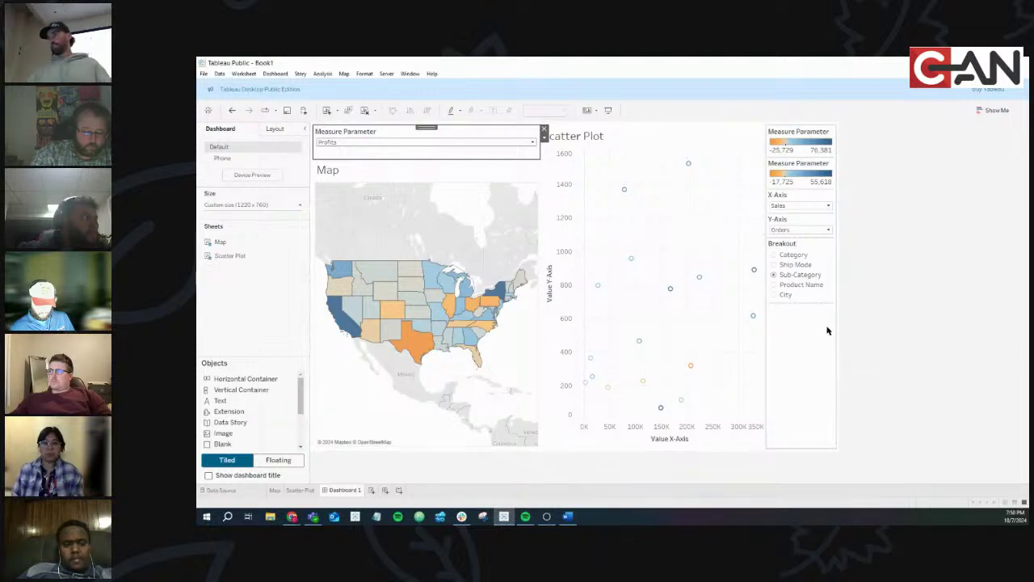
Cycle the Breakout control through its options, finishing on Product Name
left_click(773, 285)
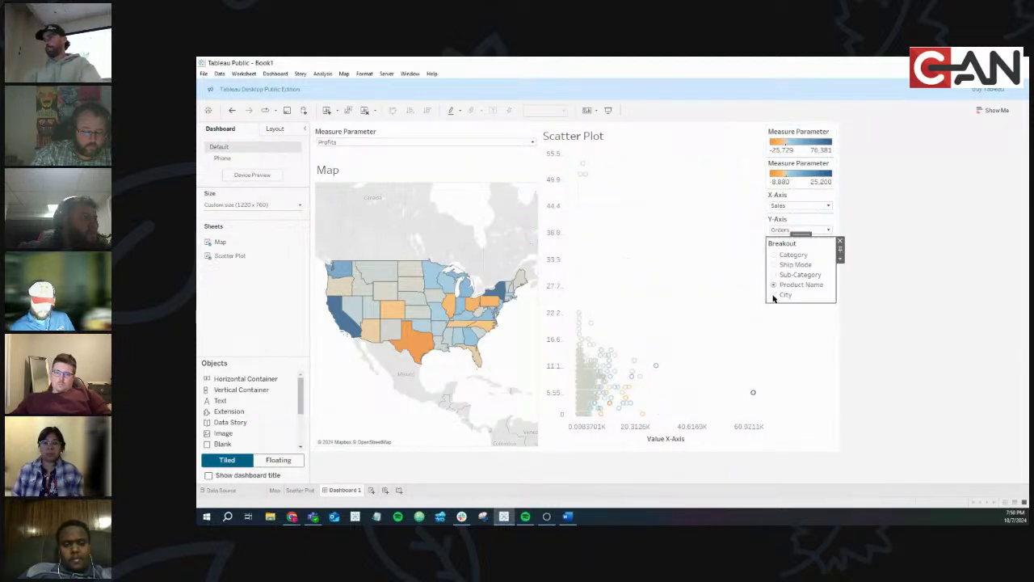
left_click(774, 264)
left_click(774, 255)
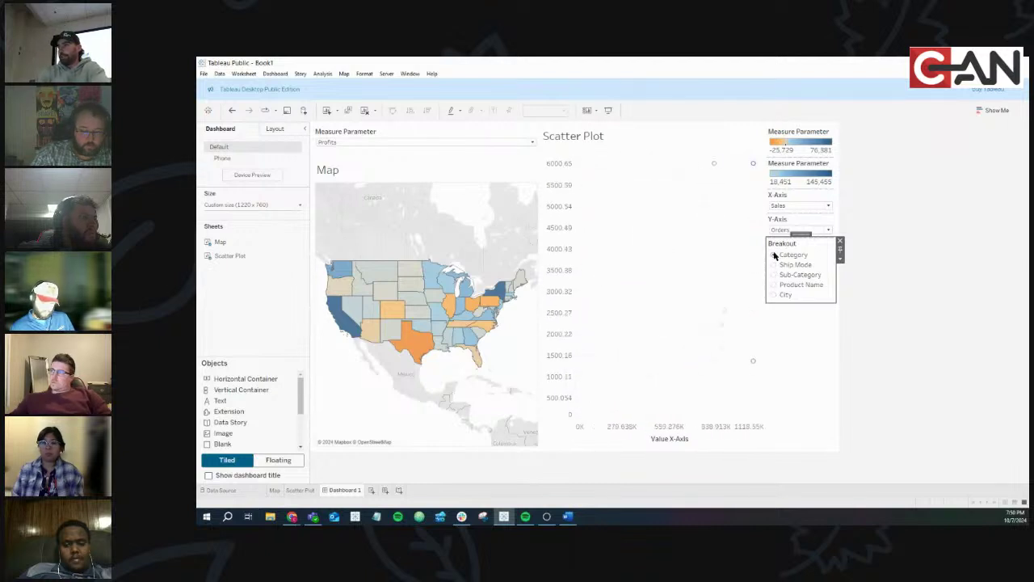
left_click(773, 275)
left_click(774, 285)
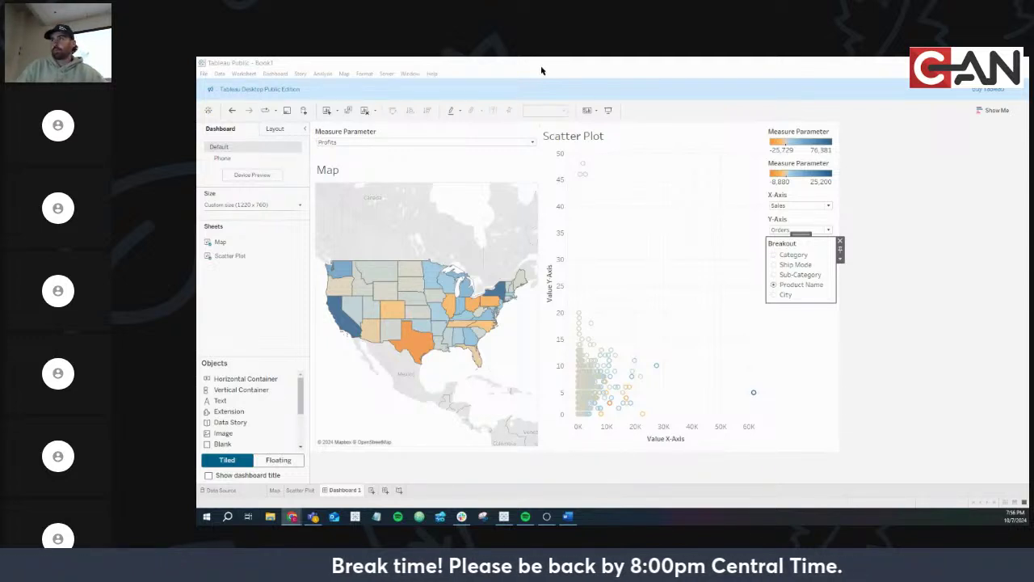
Minimize the Tableau workbook with Win+D to show the desktop
key("super+d")
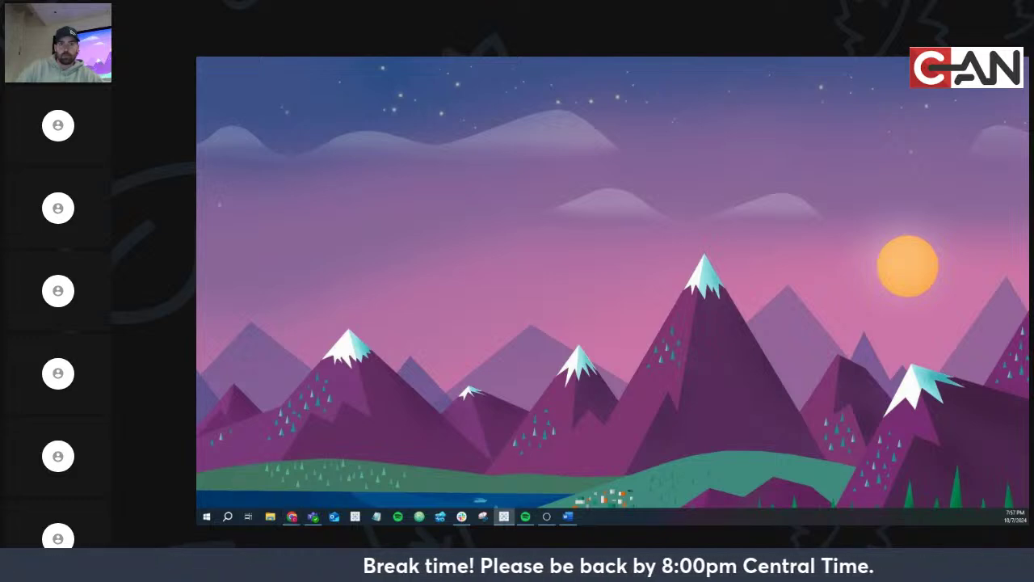
Restore Tableau and go from Dashboard 1 to the Scatter Plot worksheet
left_click(503, 516)
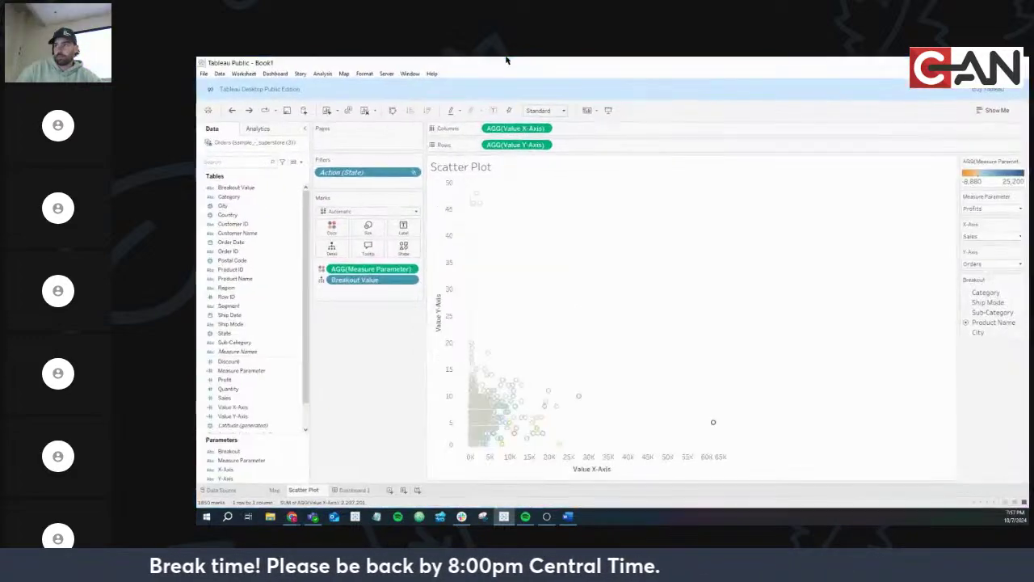
left_click(350, 490)
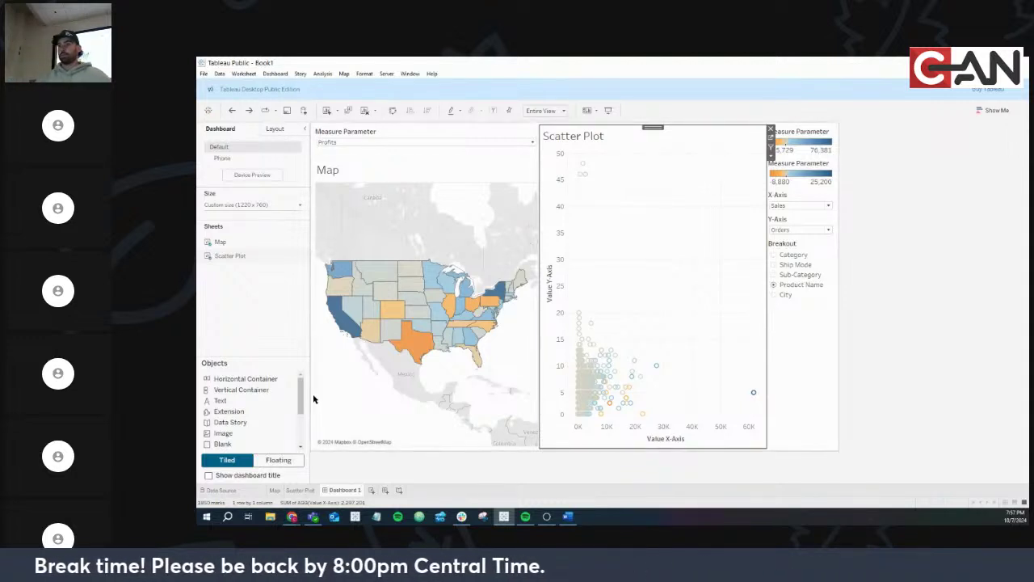
left_click(307, 490)
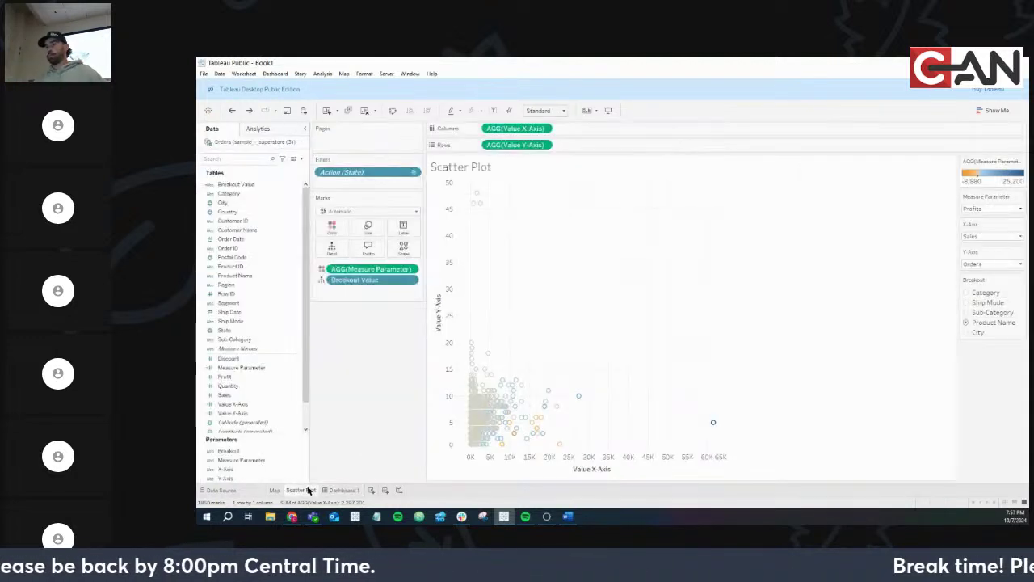
Inspect the Y and X axis title options without changes, then minimize Tableau again
double_click(436, 335)
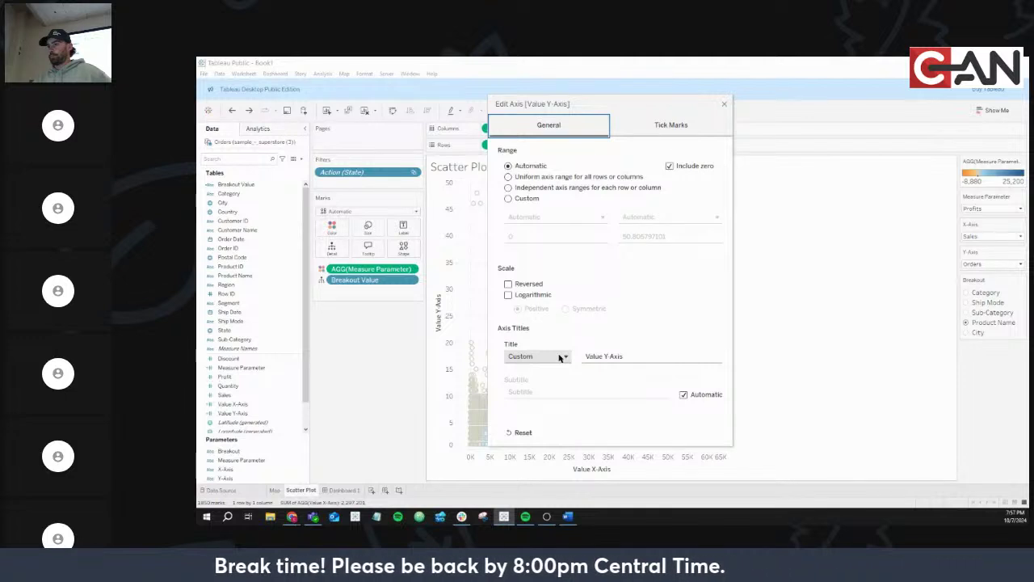
left_click(559, 357)
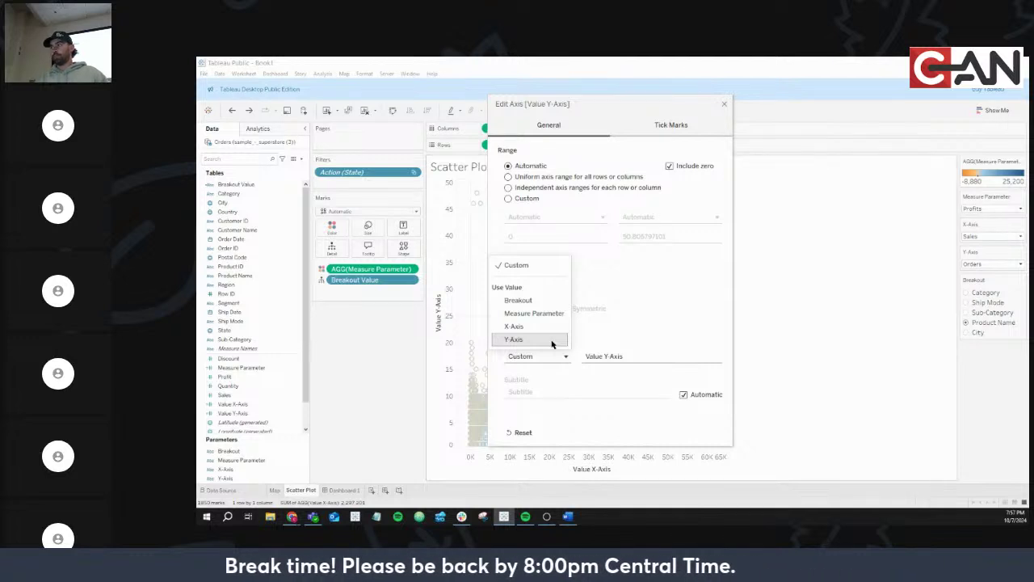
left_click(725, 104)
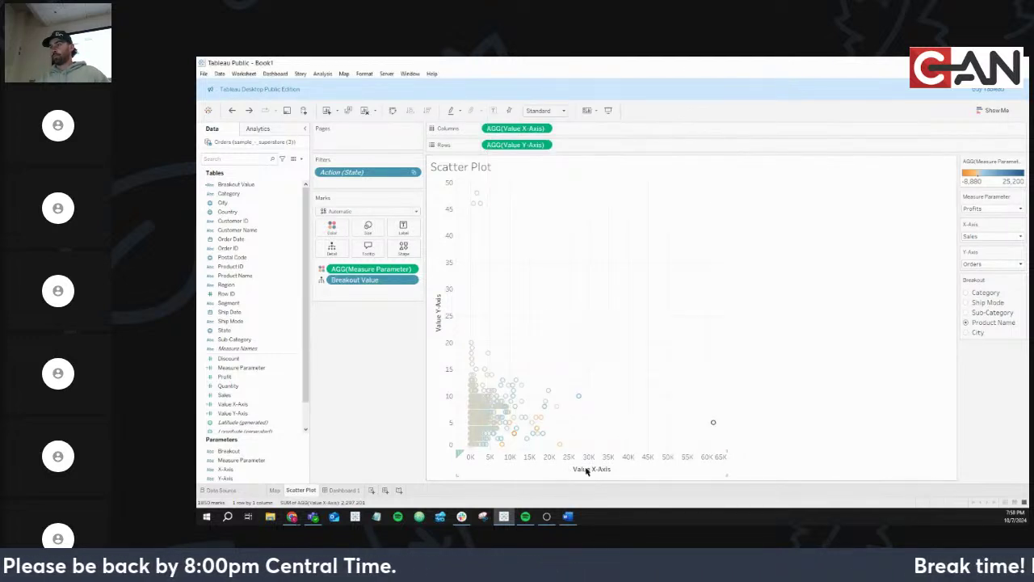
double_click(588, 470)
left_click(551, 359)
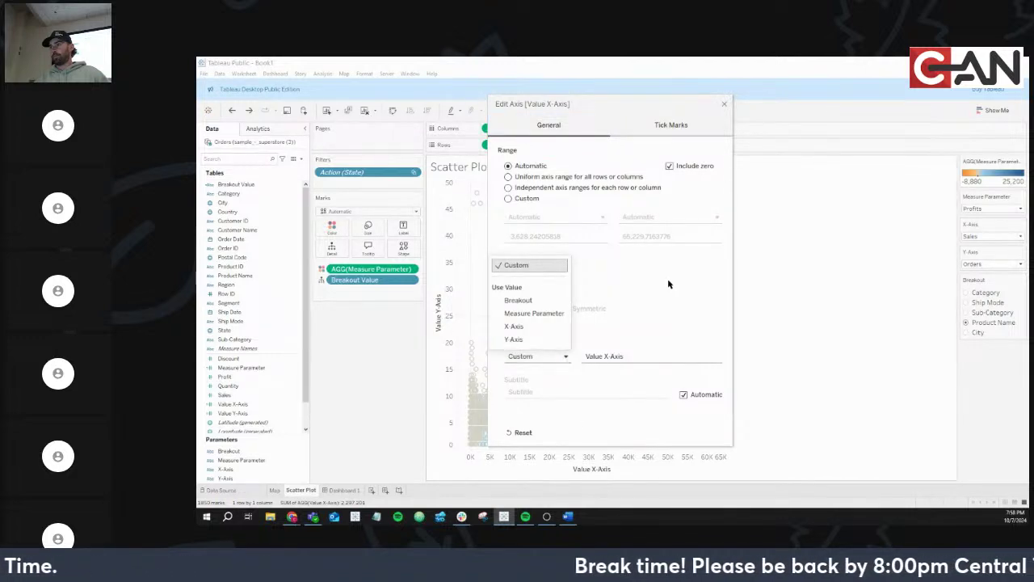
left_click(724, 106)
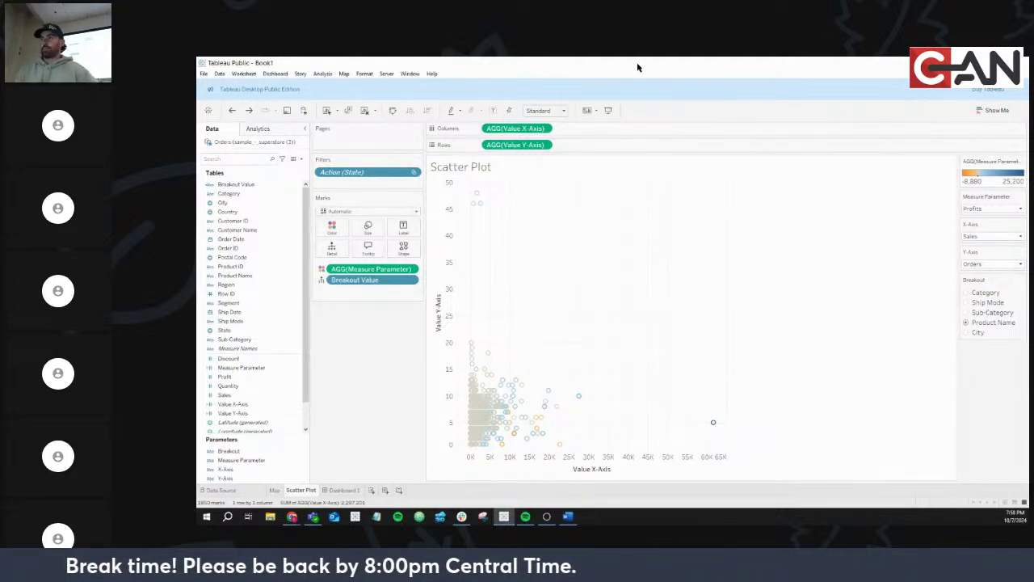
key("super+d")
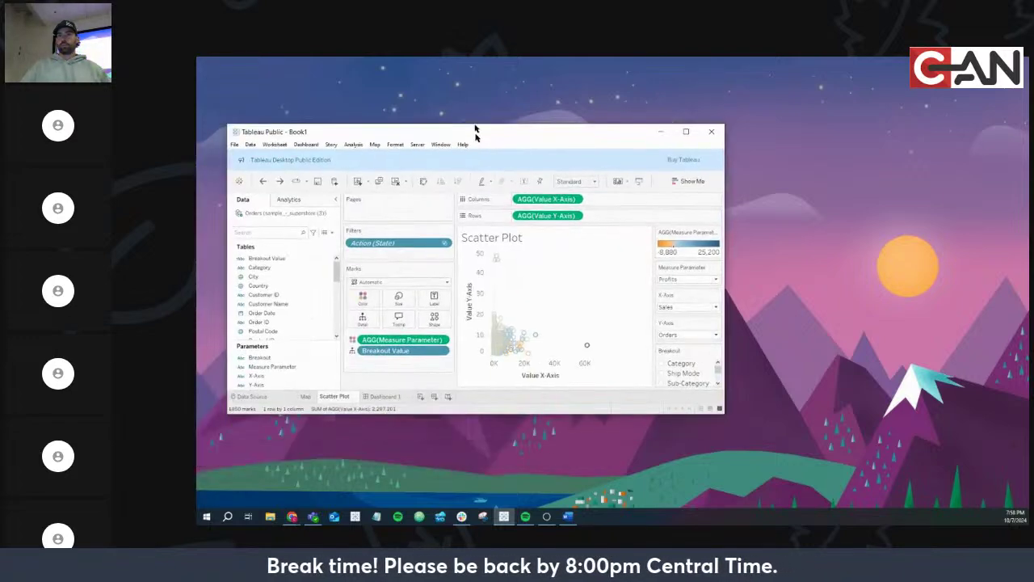
Maximize the Tableau window and return to Dashboard 1
double_click(475, 134)
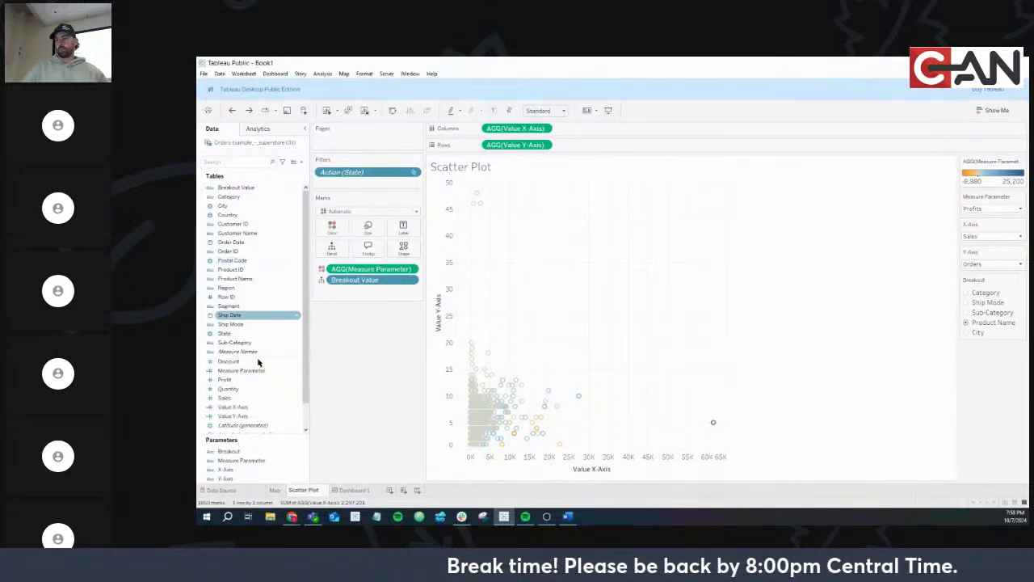
left_click(352, 490)
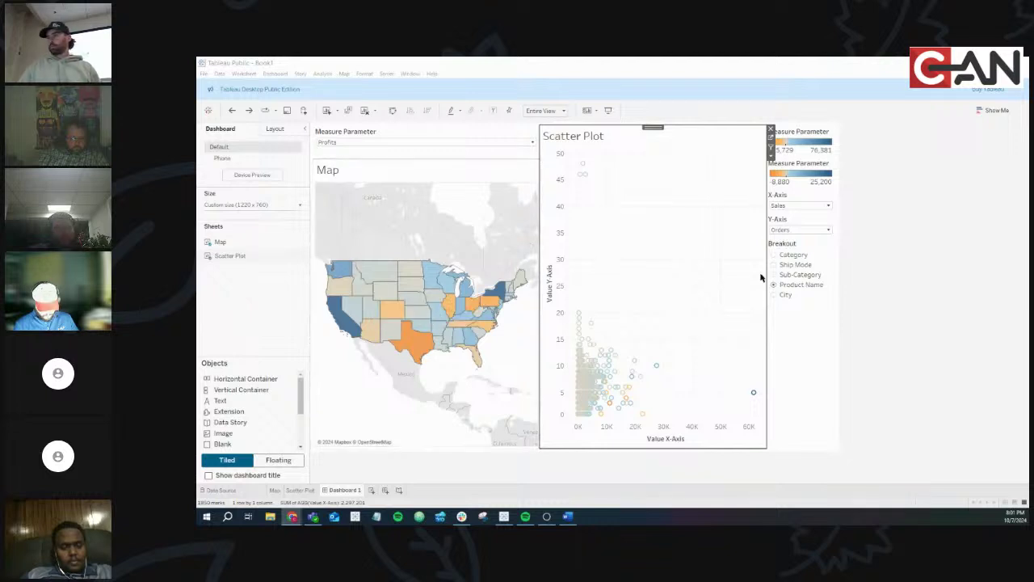
Deselect the scatter plot zone and bring the Word assignment document forward
left_click(942, 339)
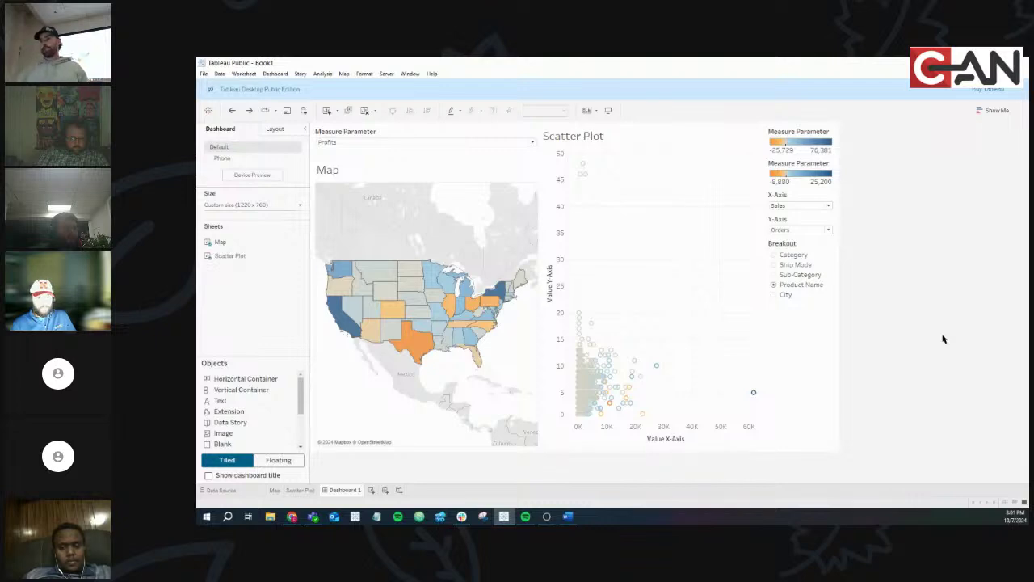
left_click(569, 517)
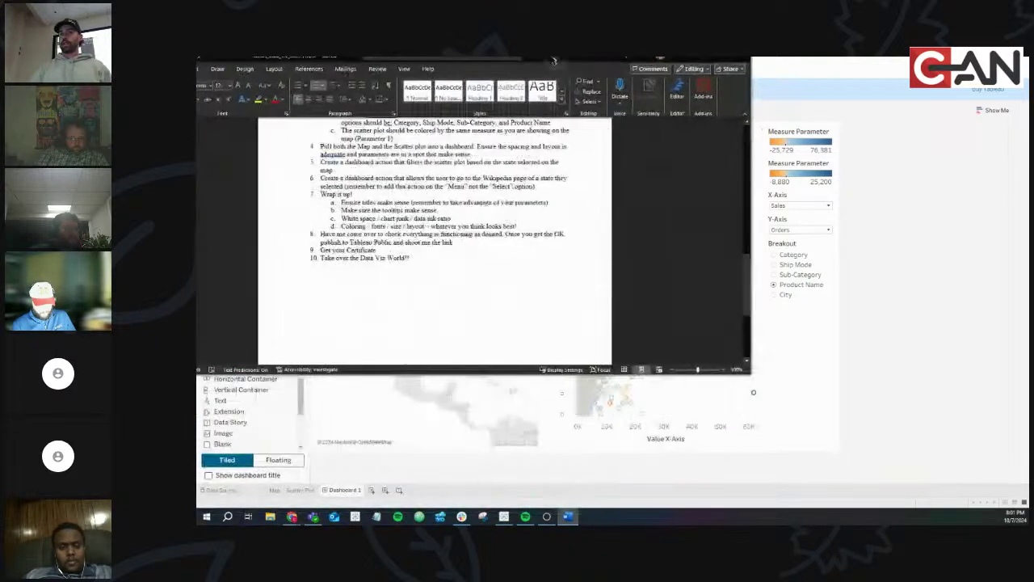
Scroll through the assignment instructions in Word, then Alt+Tab back to the Tableau dashboard
scroll(664, 317, "up", 3)
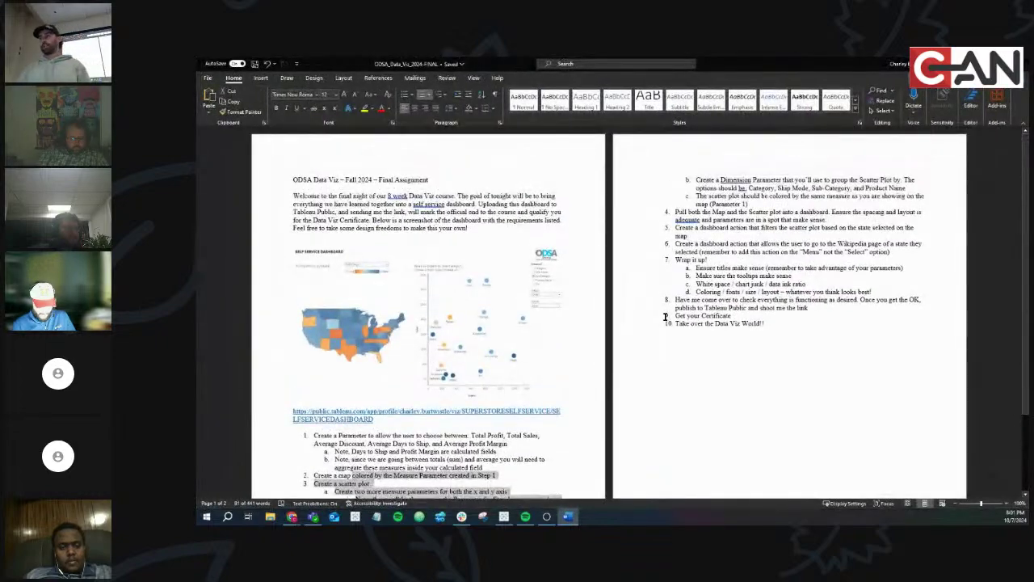
scroll(664, 317, "down", 3)
scroll(664, 317, "up", 3)
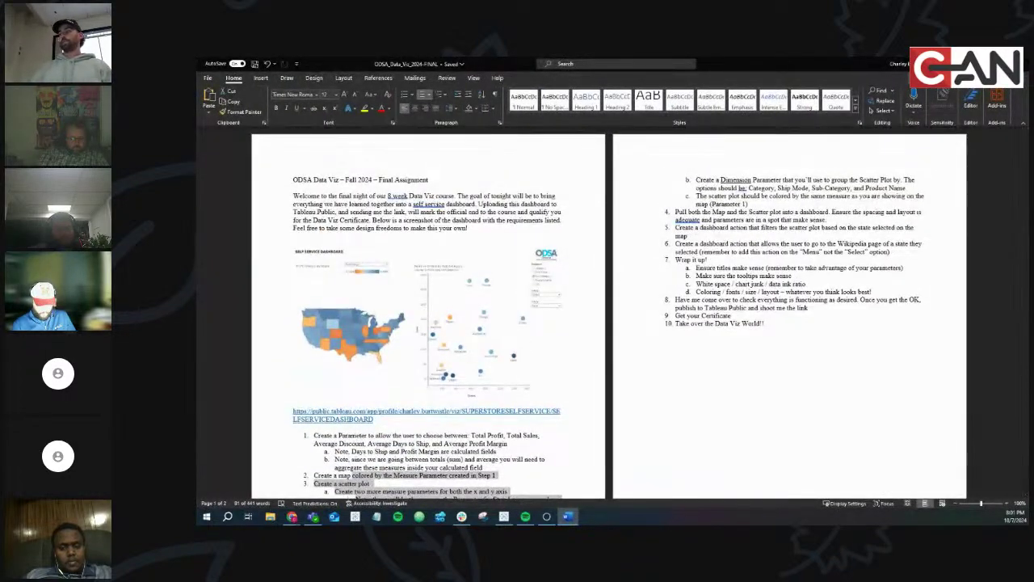
key("alt+Tab")
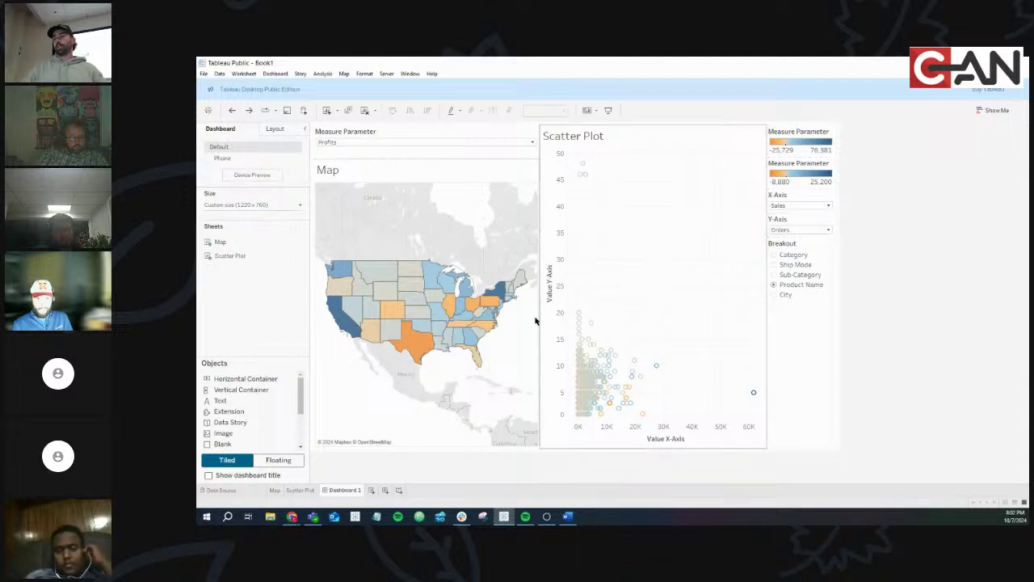
Bring forward the Chrome window showing the published SUPERSTORE SELF SERVICE dashboard
left_click(292, 516)
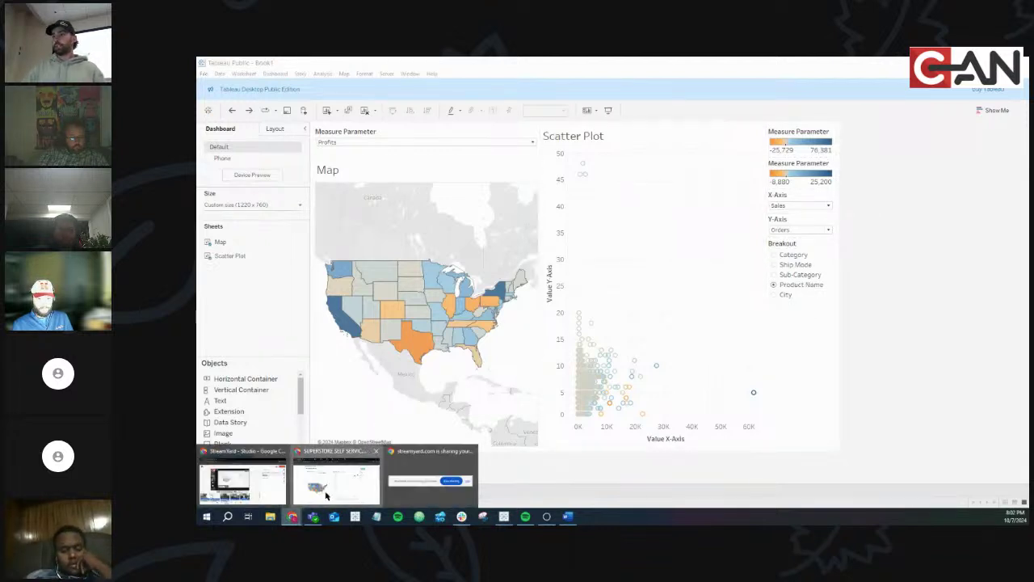
left_click(326, 495)
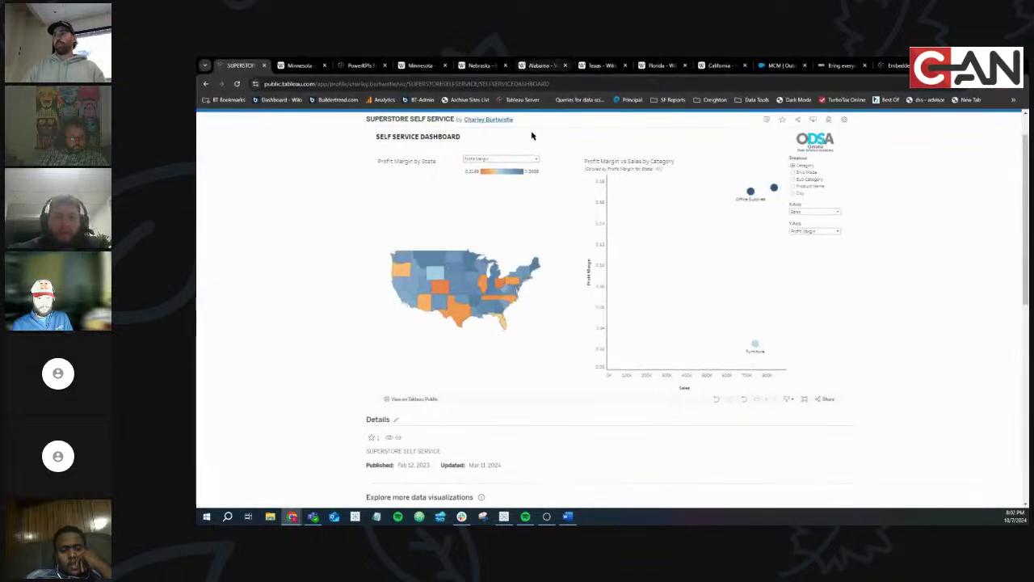
left_click(505, 158)
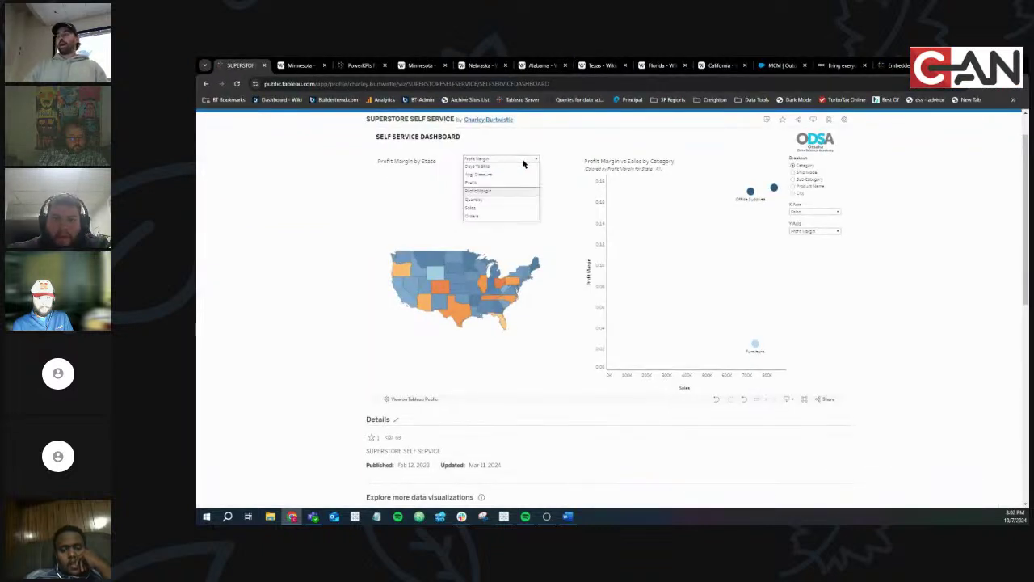
left_click(495, 164)
left_click(814, 231)
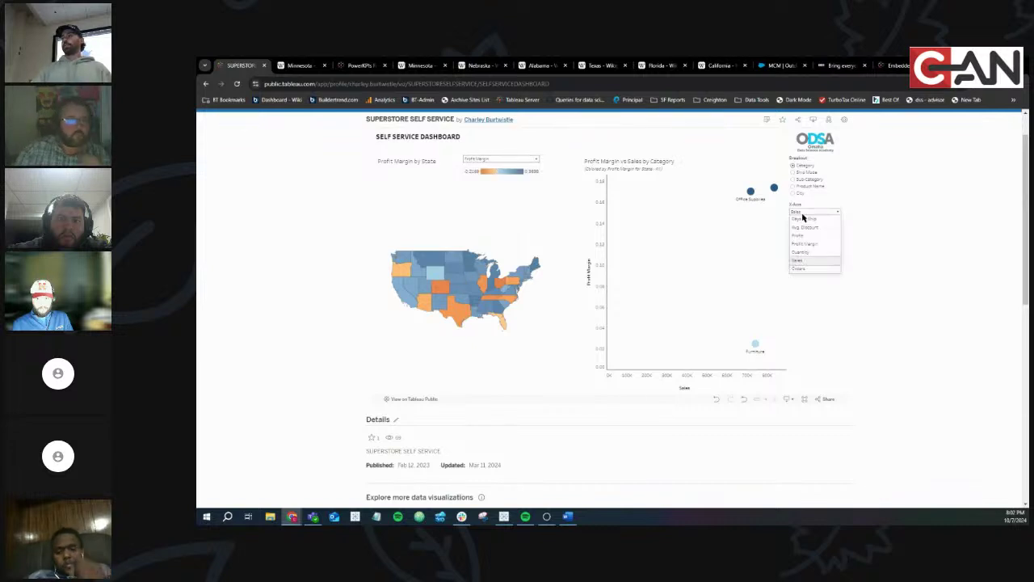
left_click(828, 236)
left_click(828, 236)
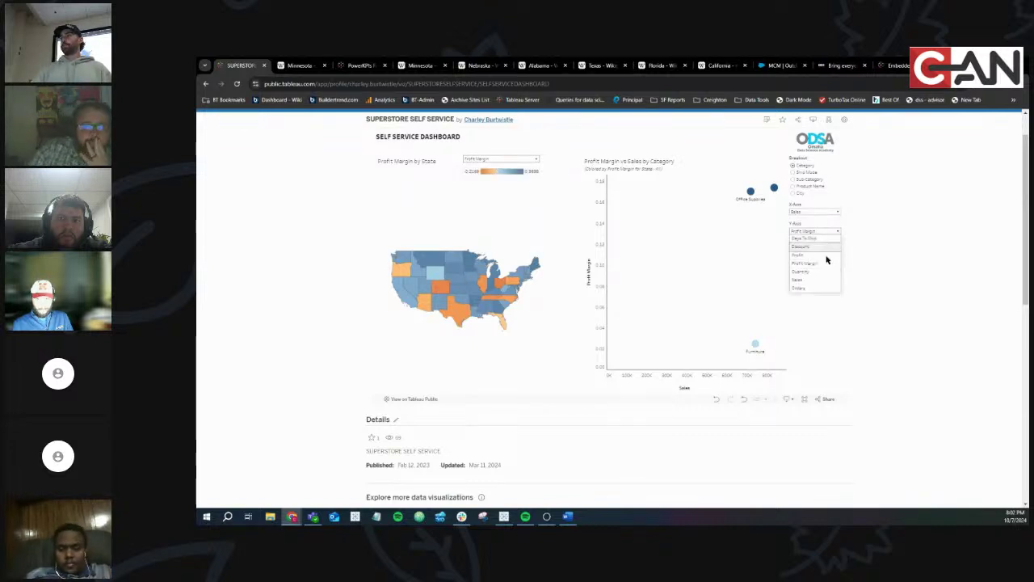
left_click(866, 274)
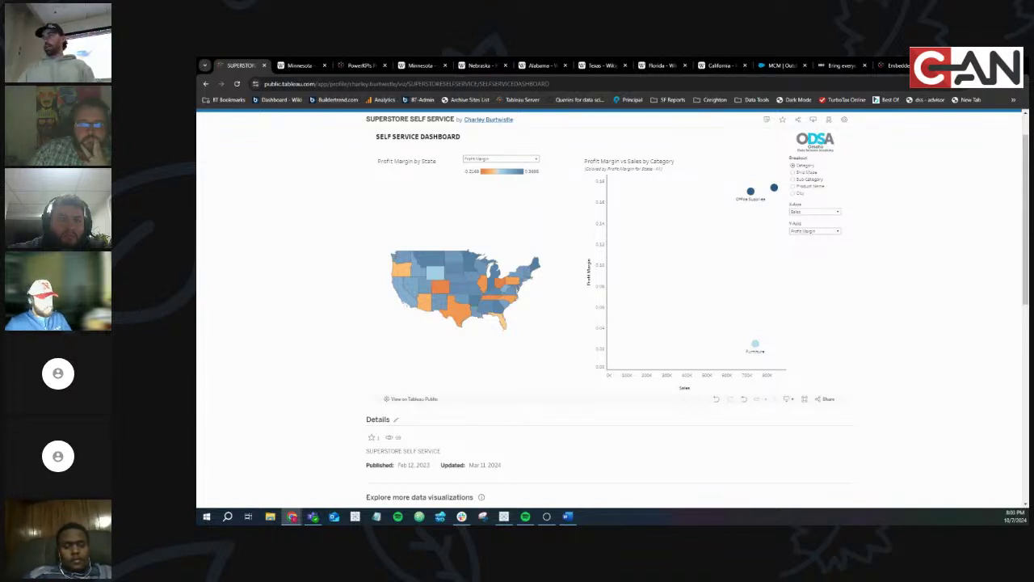
left_click(526, 160)
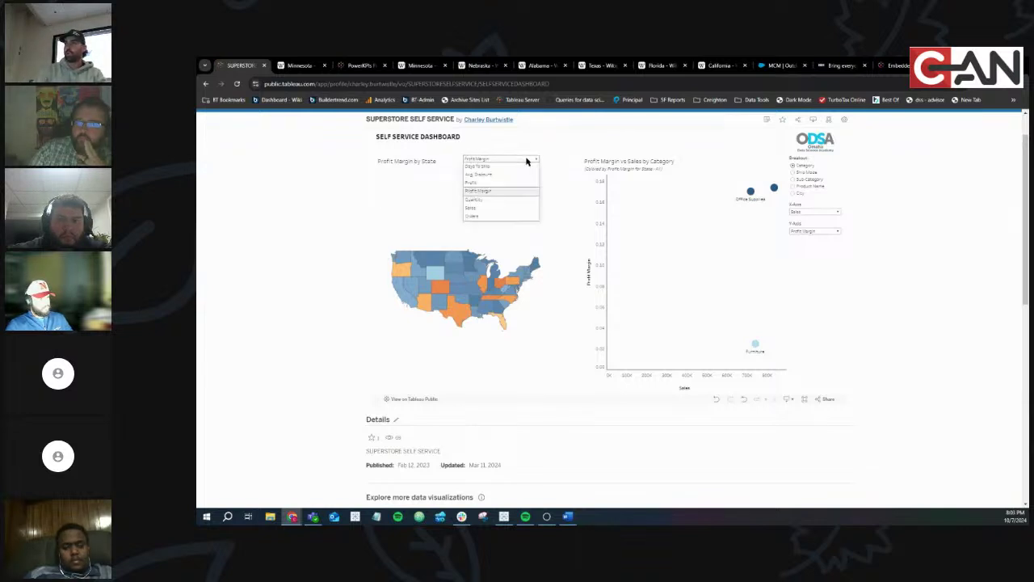
left_click(526, 160)
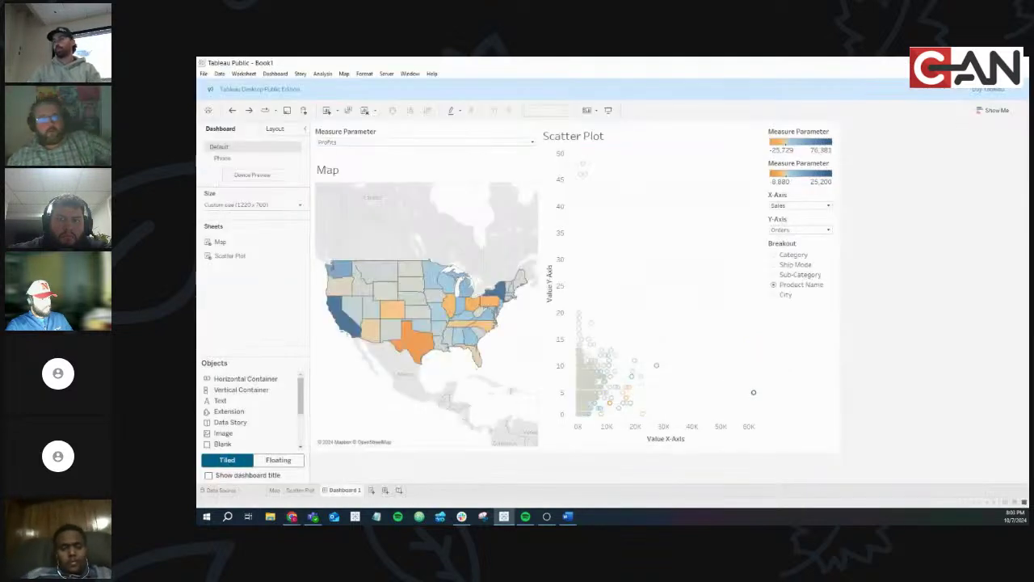
Open the Map worksheet from the map zone on Dashboard 1
key("alt+Tab")
left_click(458, 177)
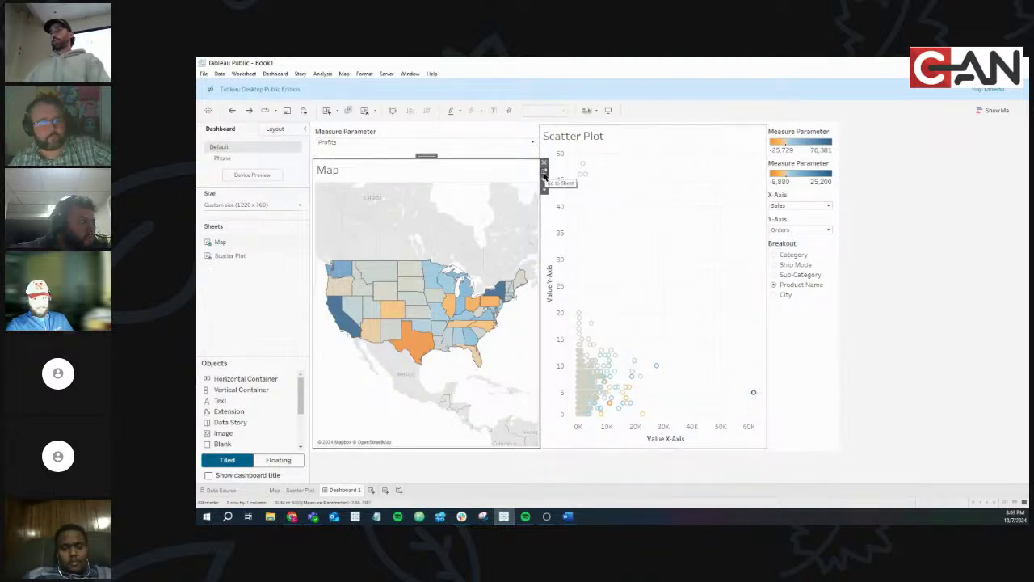
left_click(543, 171)
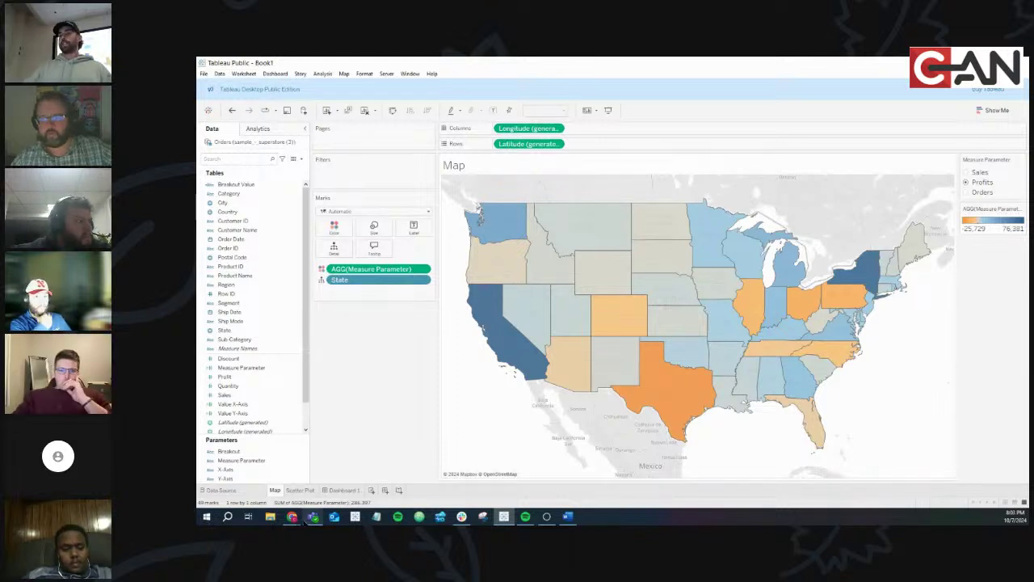
Check the example dashboard's map measure choices, then select Measure Parameter in Tableau
left_click(297, 517)
left_click(331, 481)
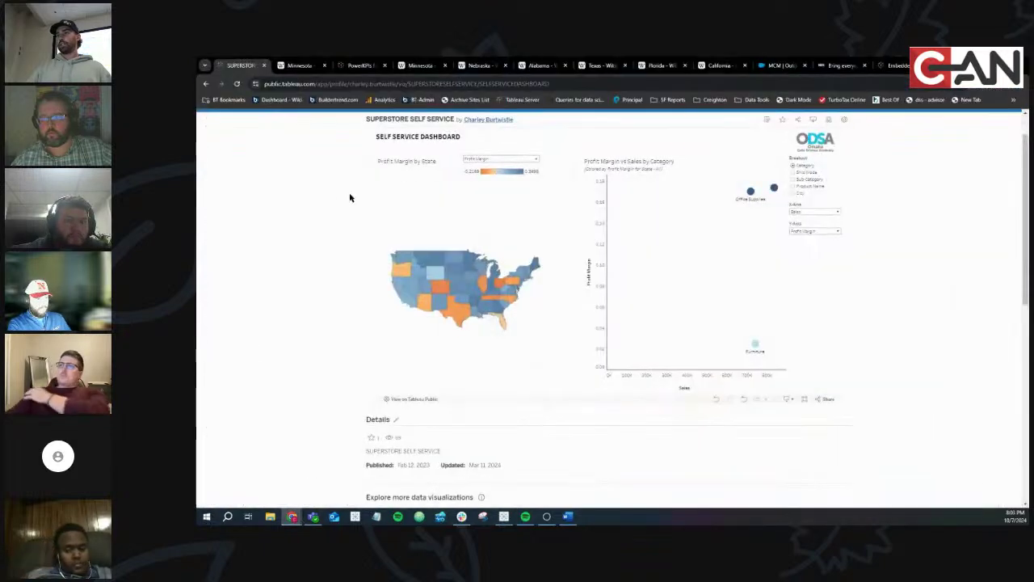
left_click(480, 160)
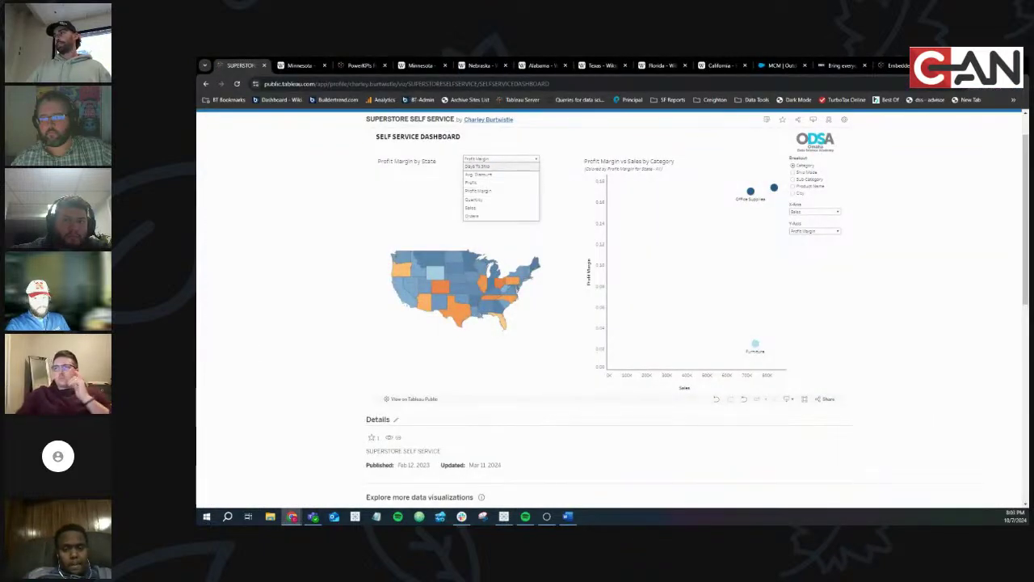
key("alt+Tab")
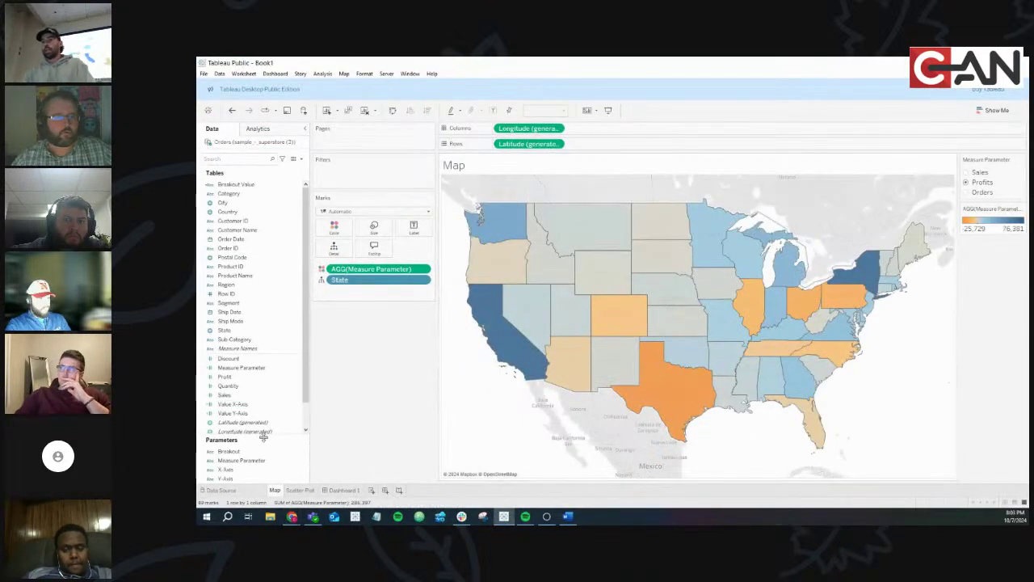
left_click(239, 460)
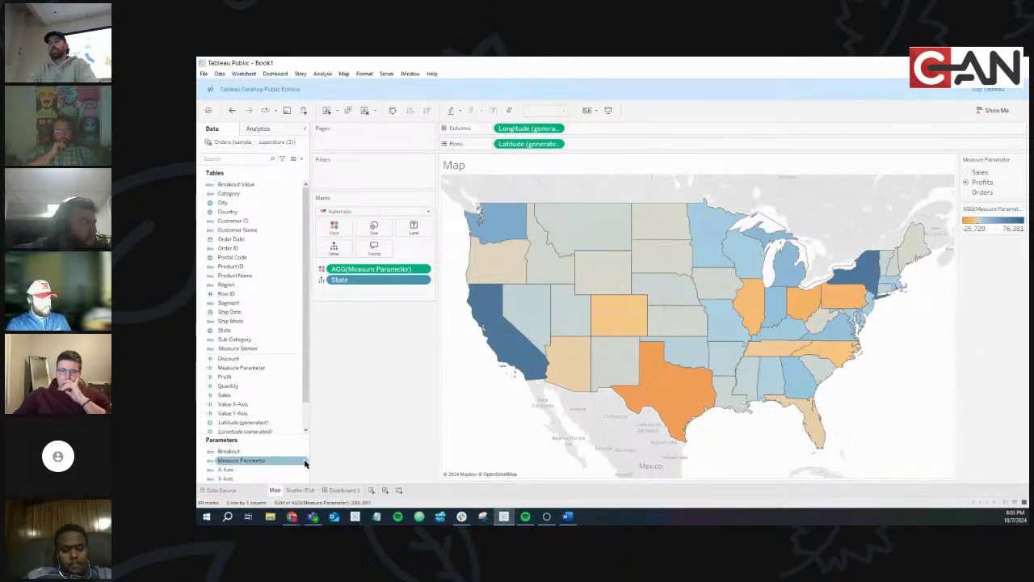
Start an Avg. Discount entry in Measure Parameter's allowable values, then close the editor
right_click(305, 462)
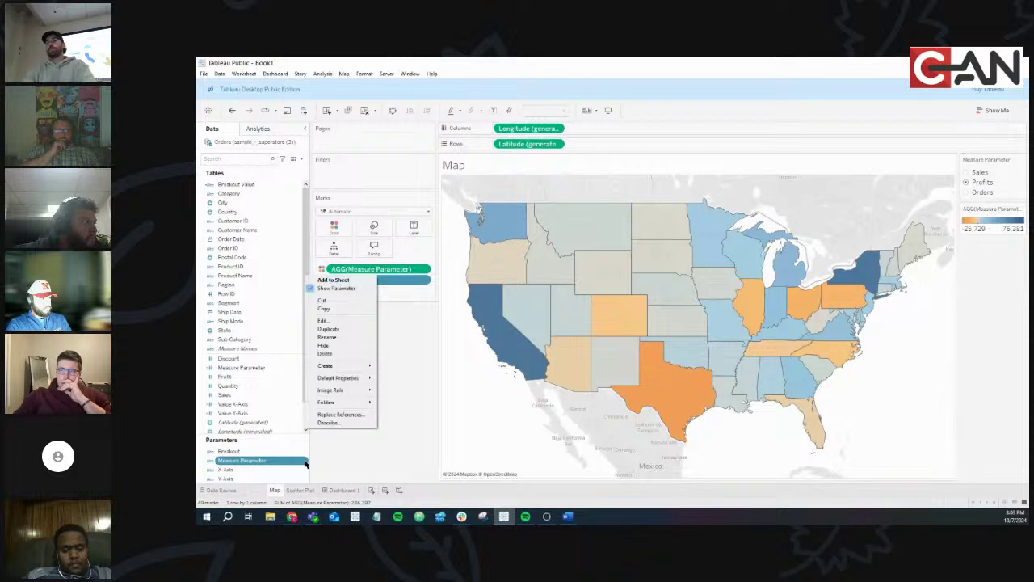
left_click(328, 324)
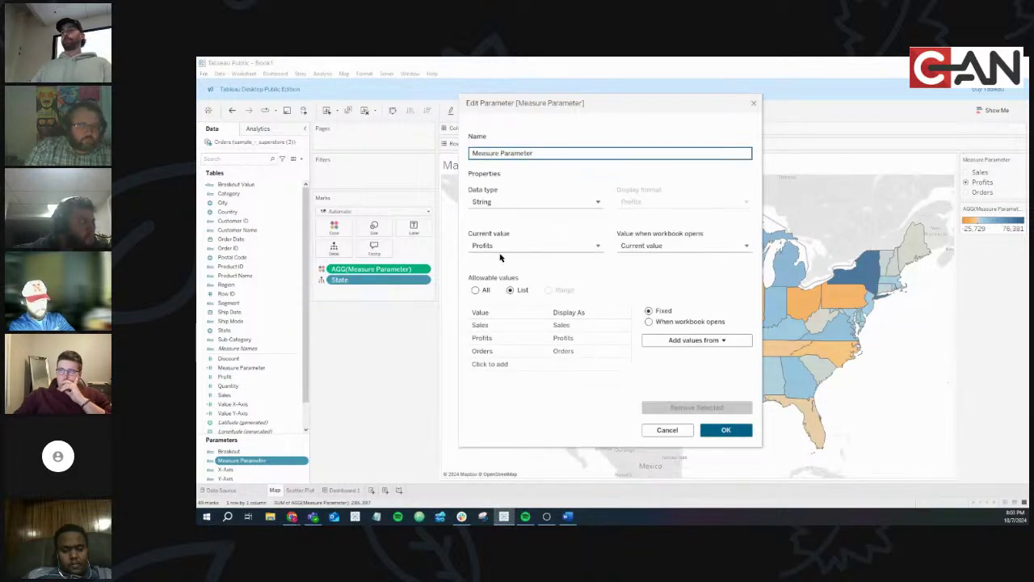
left_click(492, 364)
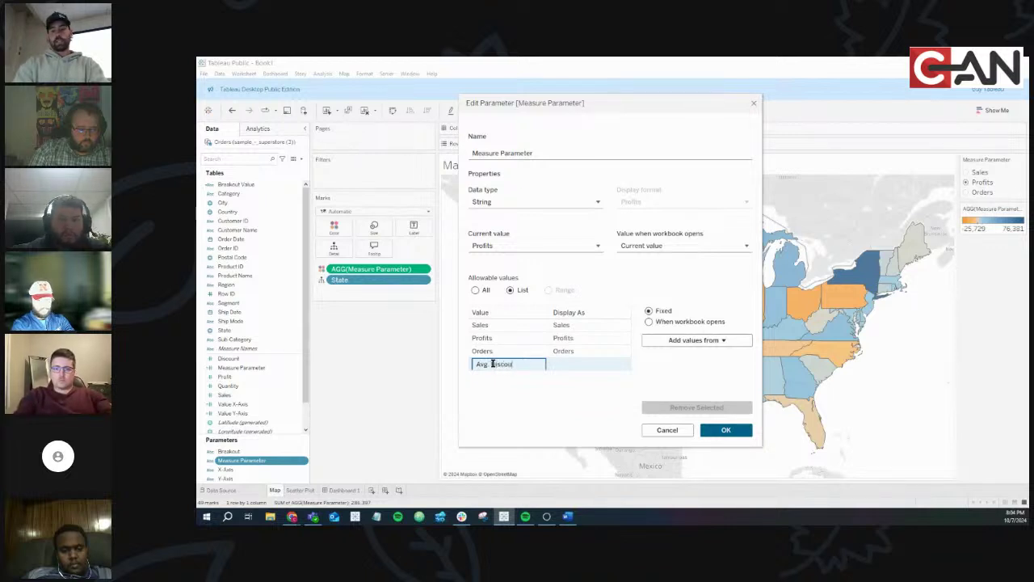
left_click(512, 391)
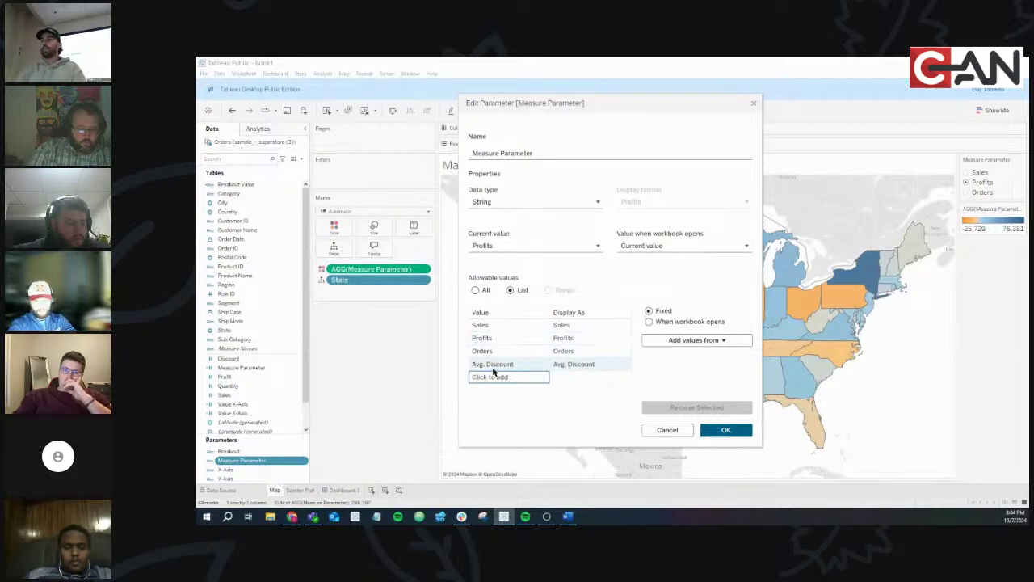
left_click(753, 103)
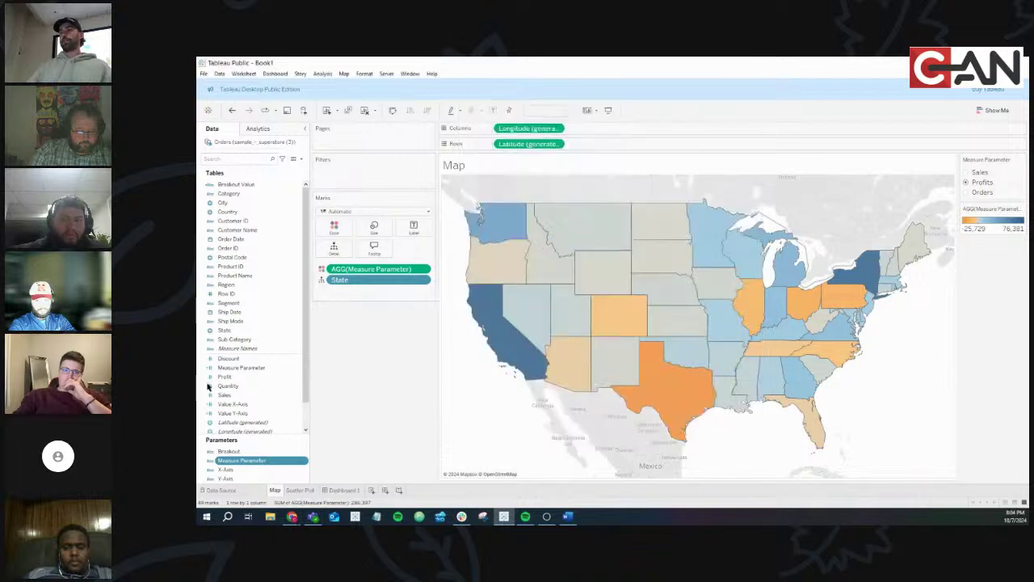
right_click(296, 368)
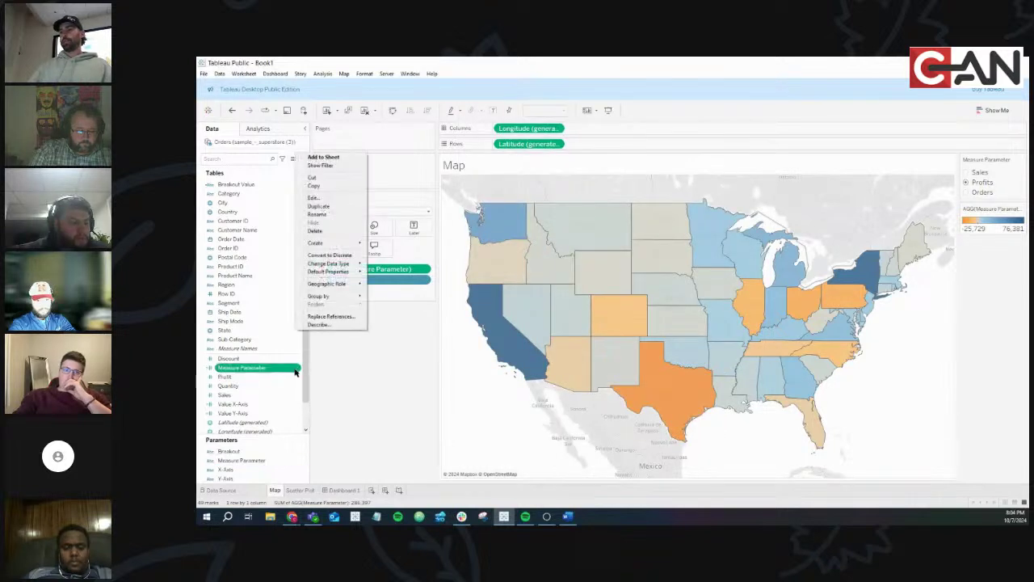
left_click(325, 201)
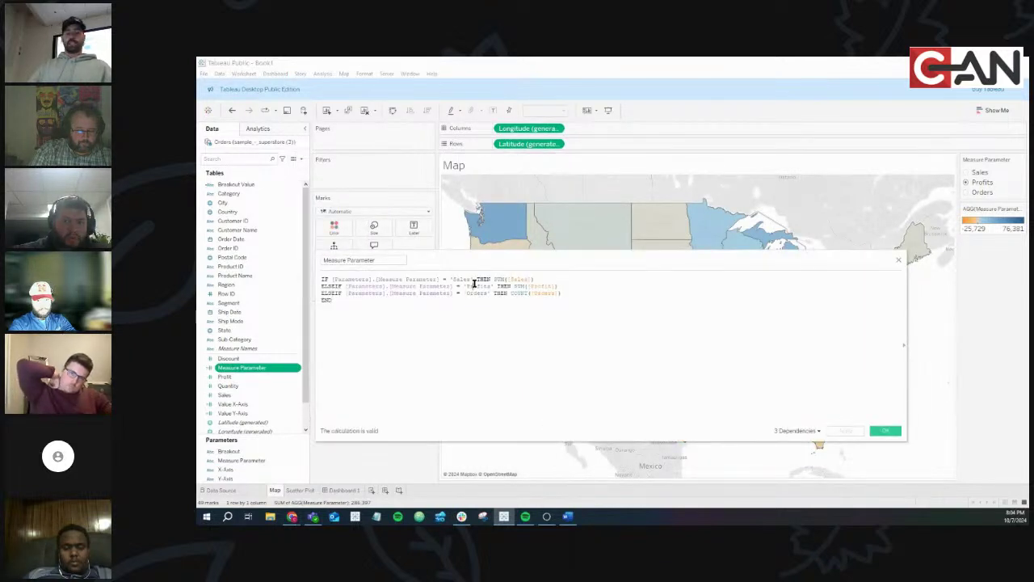
scroll(475, 282, "up", 2)
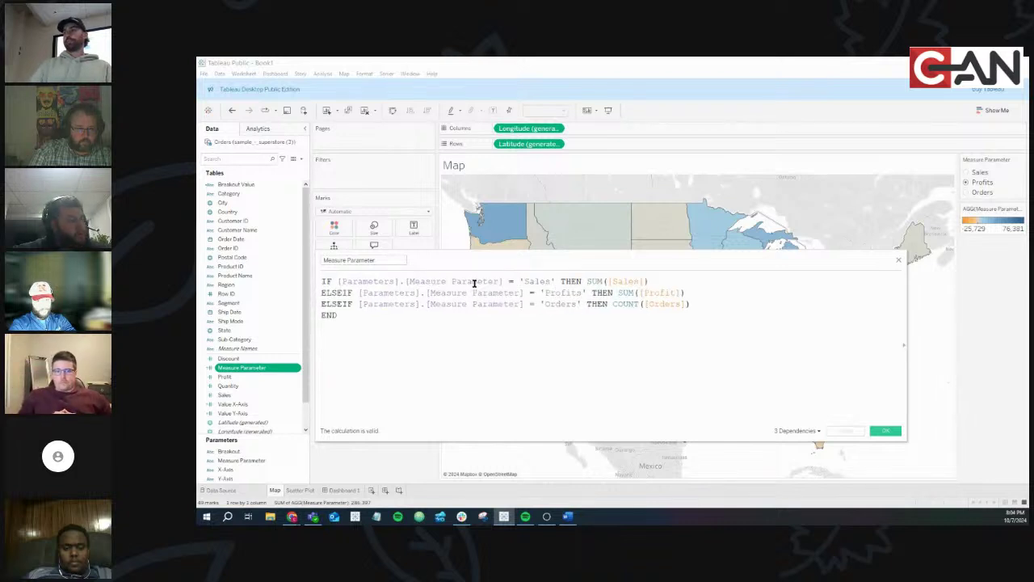
double_click(536, 282)
double_click(562, 292)
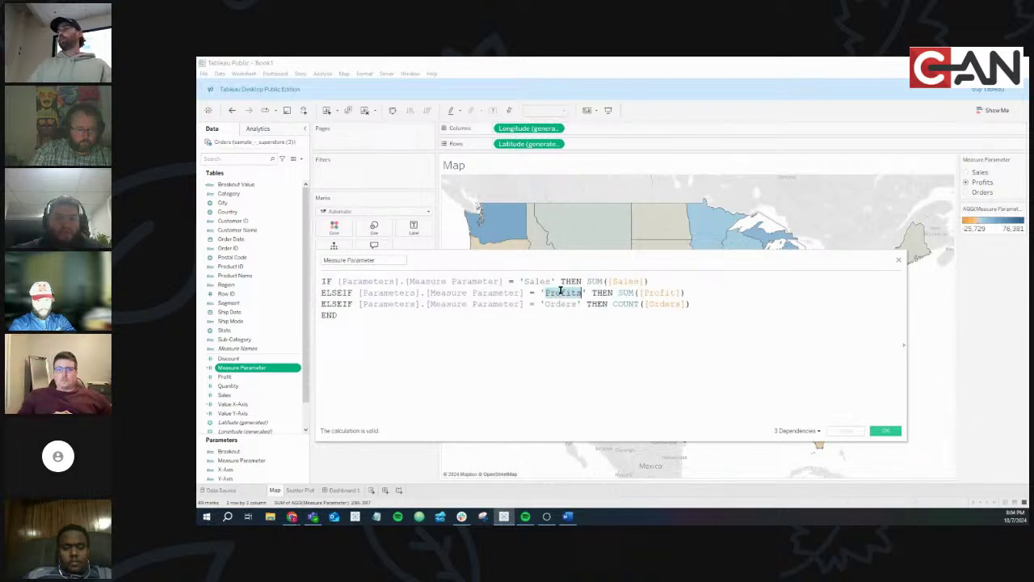
double_click(560, 305)
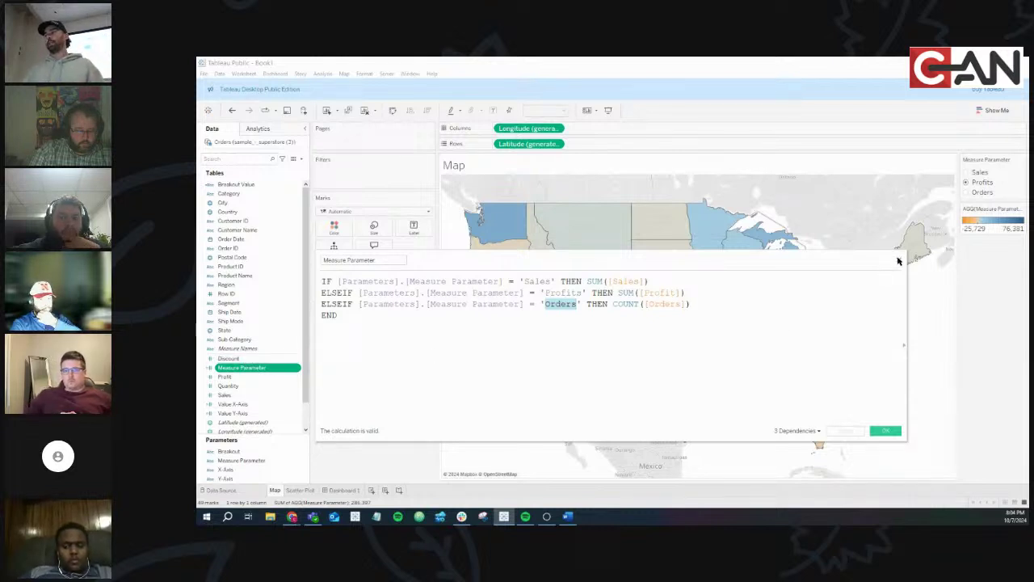
left_click(898, 260)
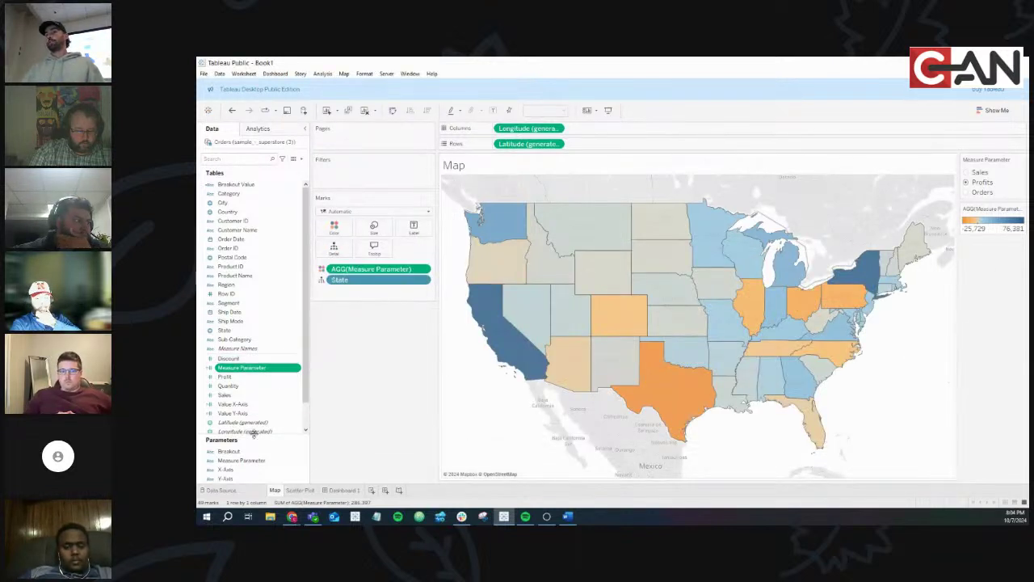
Add Discount as a fourth allowable value in the Measure Parameter editor
right_click(305, 454)
right_click(305, 460)
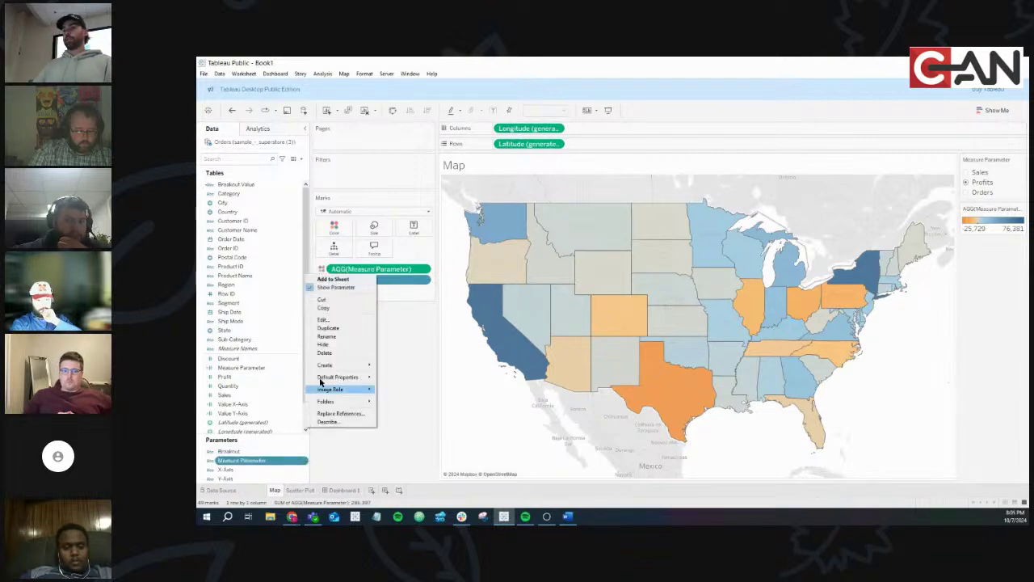
left_click(325, 321)
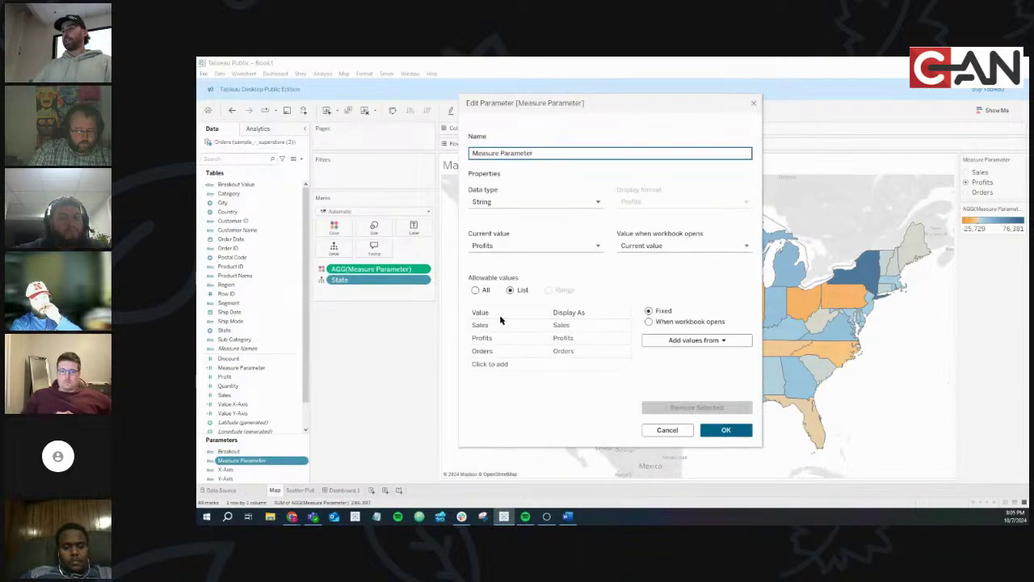
left_click(499, 365)
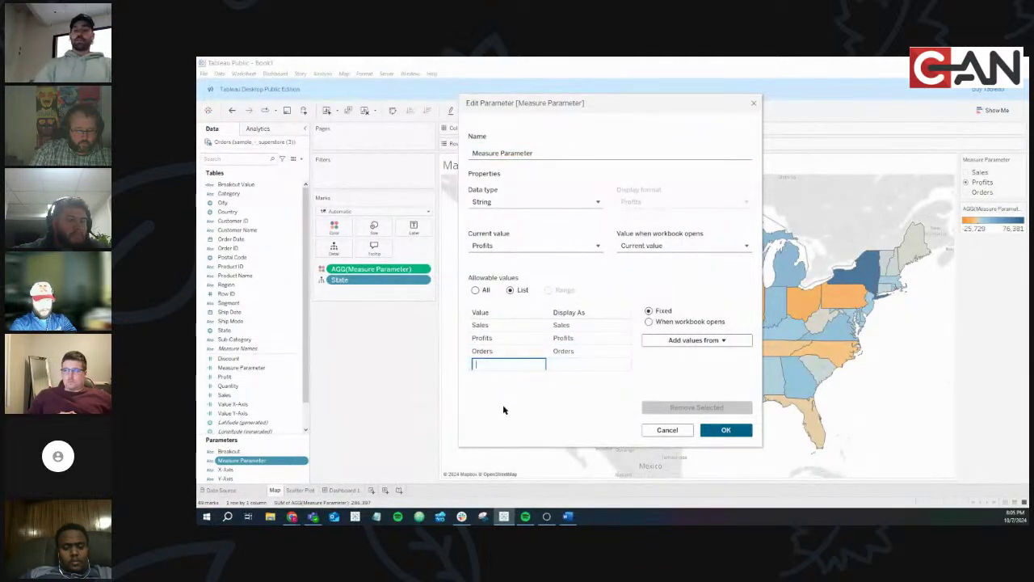
type("Discount")
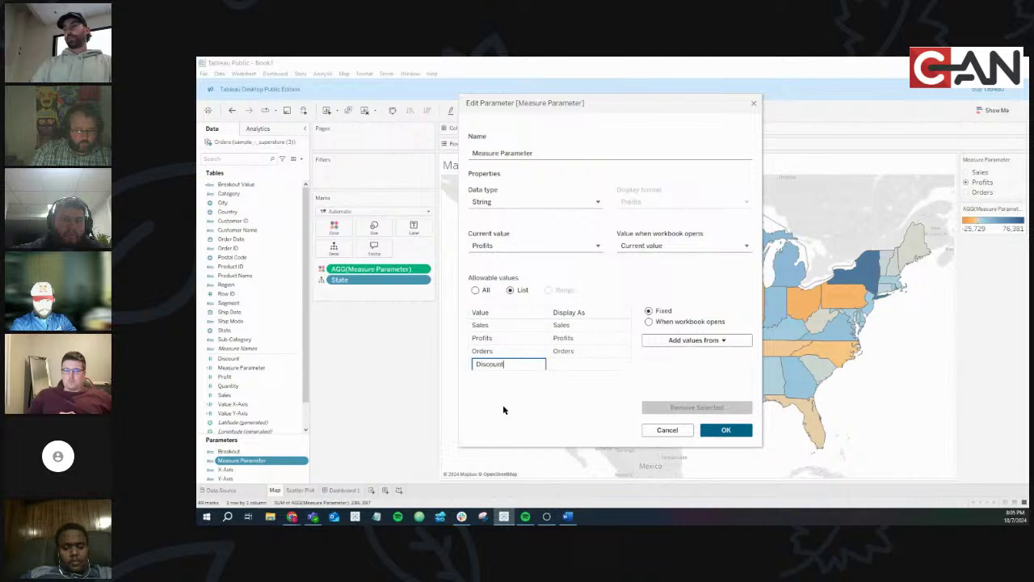
key("Return")
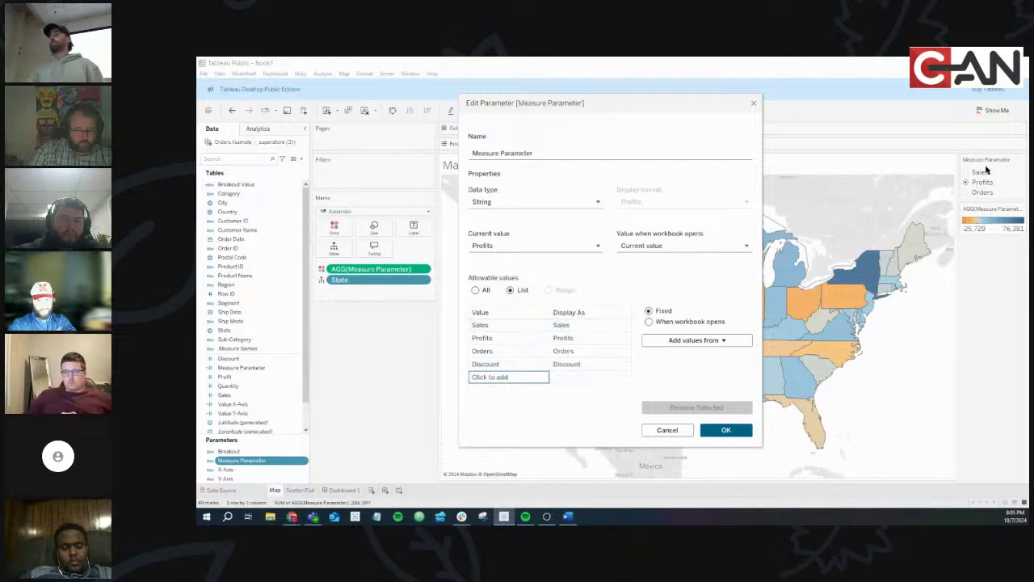
Give the Discount value the display name Avg. Discount and save the Measure Parameter
left_click(580, 368)
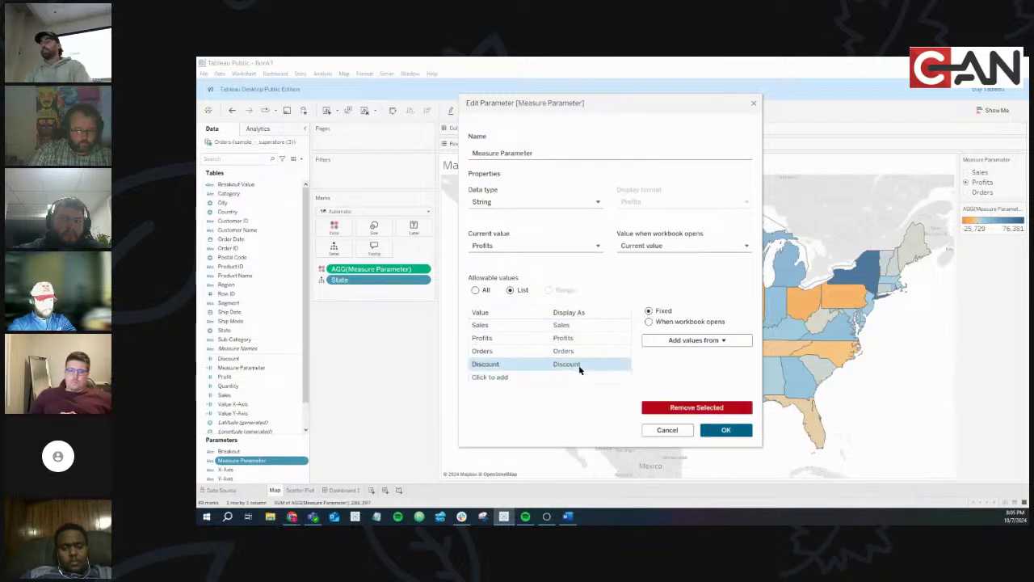
left_click(566, 365)
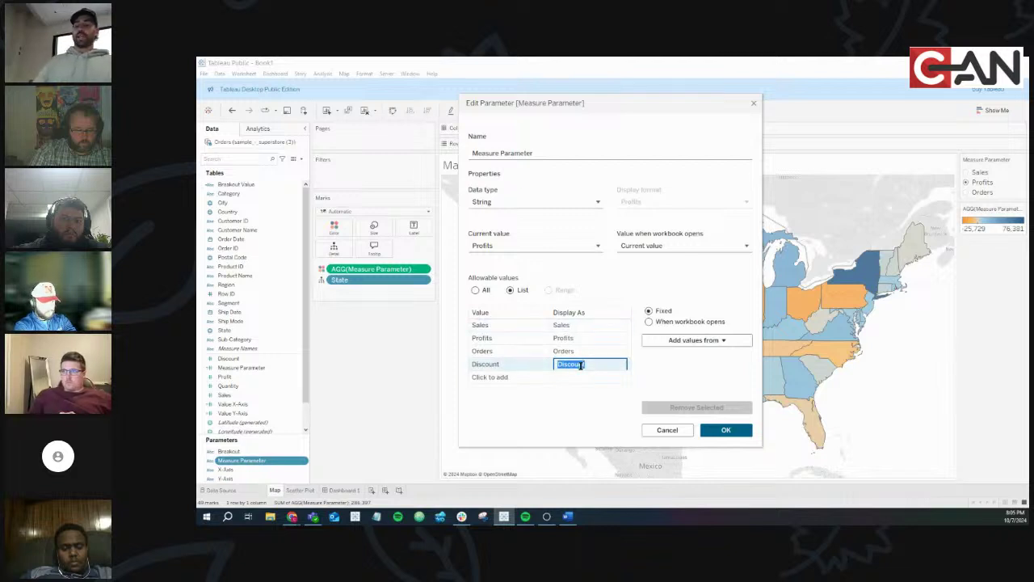
type("Avg.")
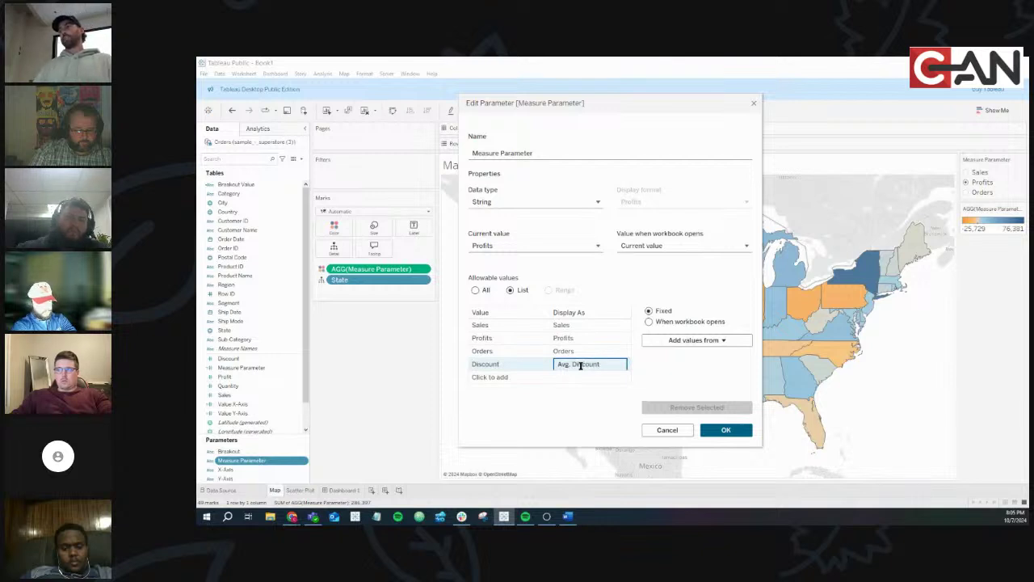
key("ctrl+a")
type("asdf")
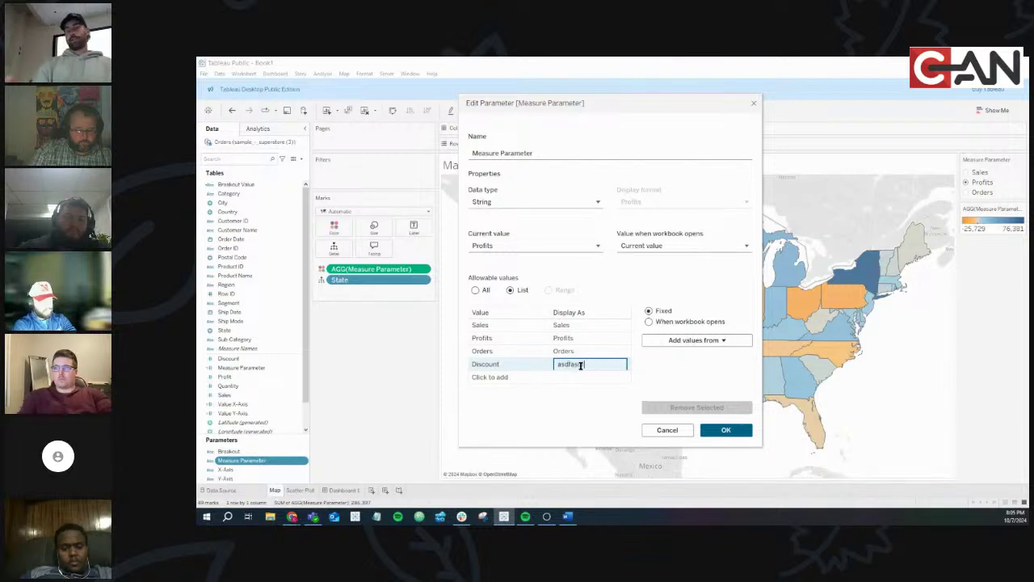
key("BackSpace")
key("BackSpace")
key("BackSpace")
key("BackSpace")
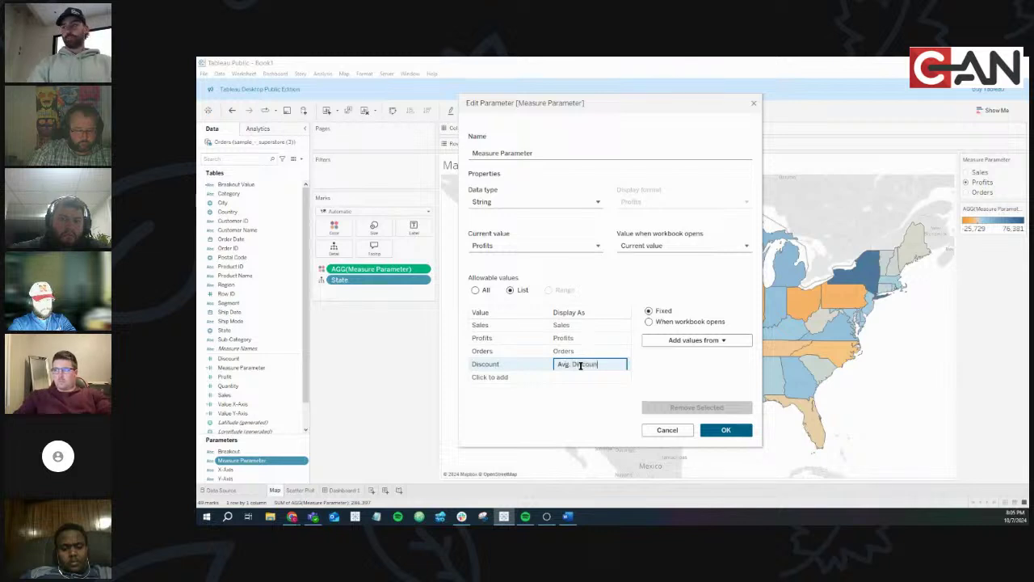
key("Return")
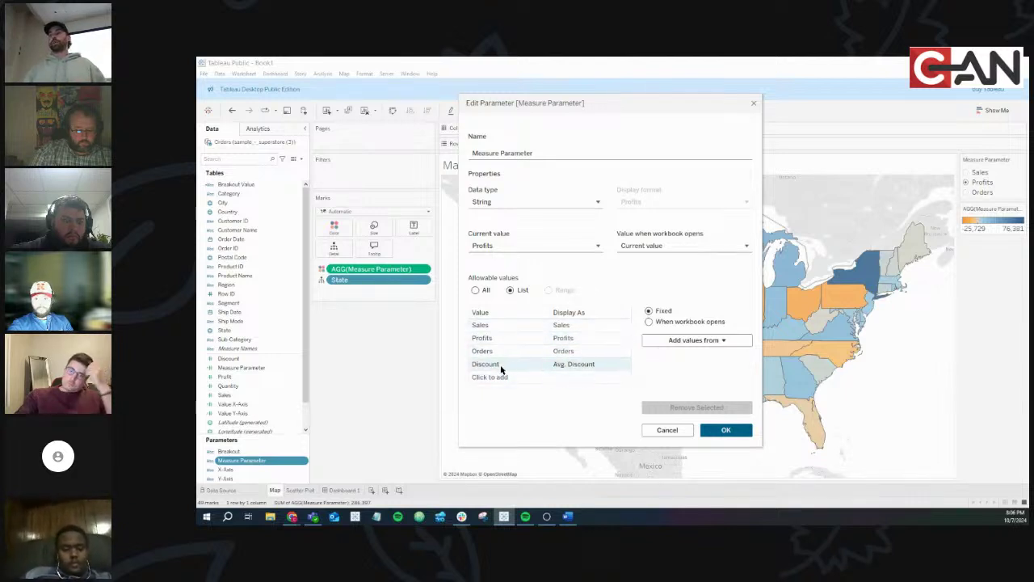
left_click(726, 430)
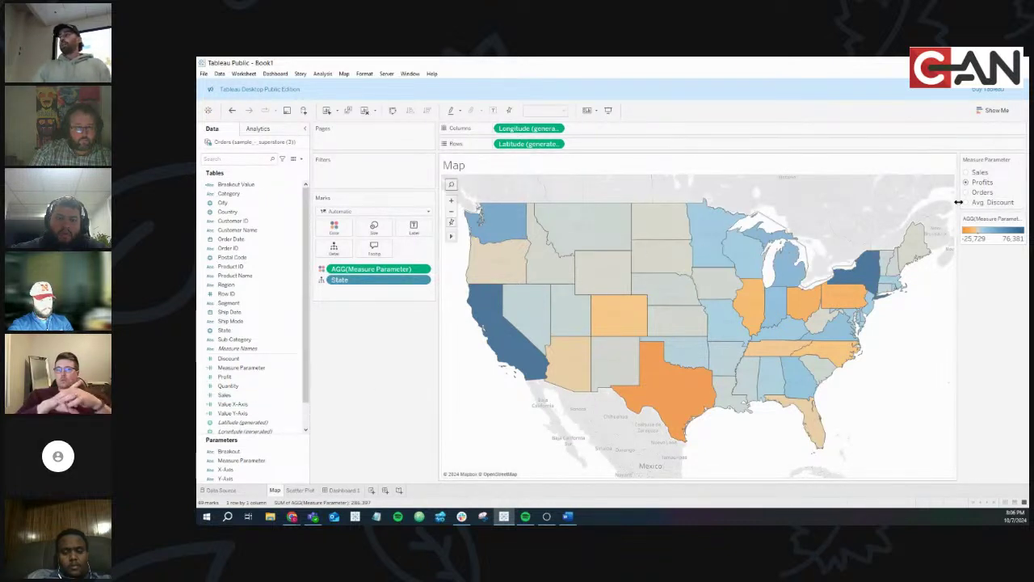
Set the Measure Parameter control to Avg. Discount and select the Measure Parameter calculation
left_click(967, 204)
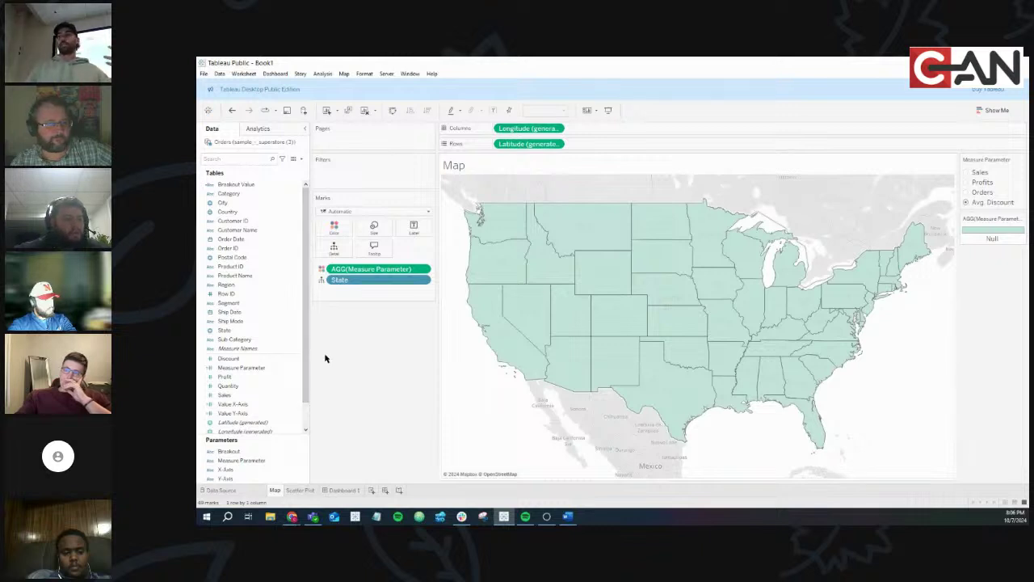
left_click(293, 368)
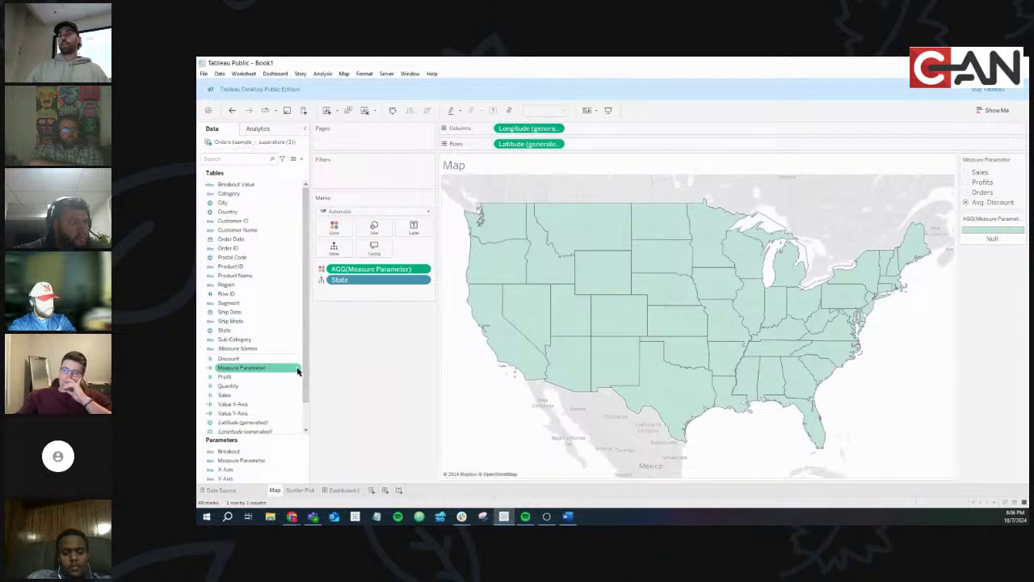
Open the Measure Parameter formula and add a new line after the Orders condition
left_click(298, 369)
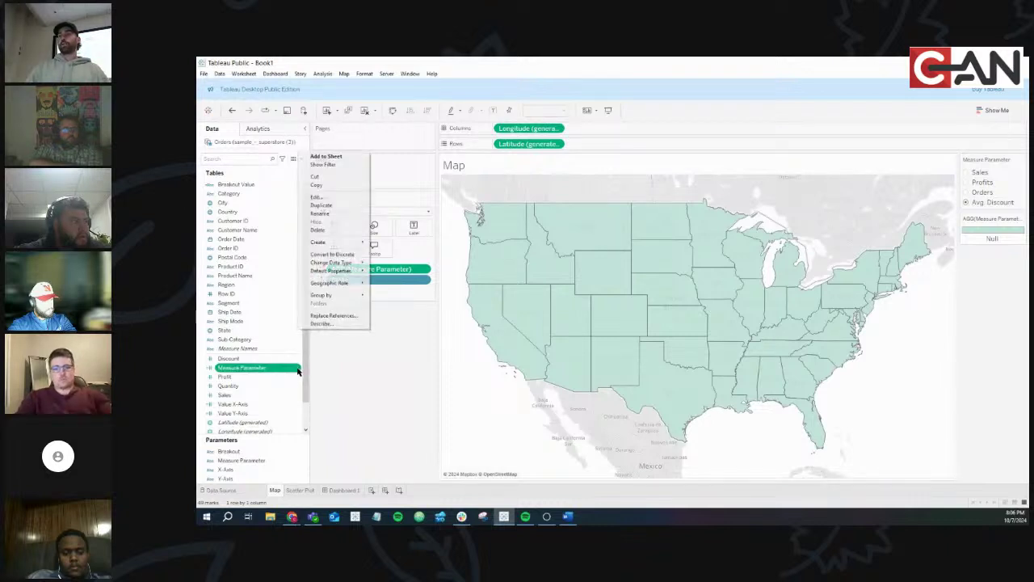
left_click(333, 199)
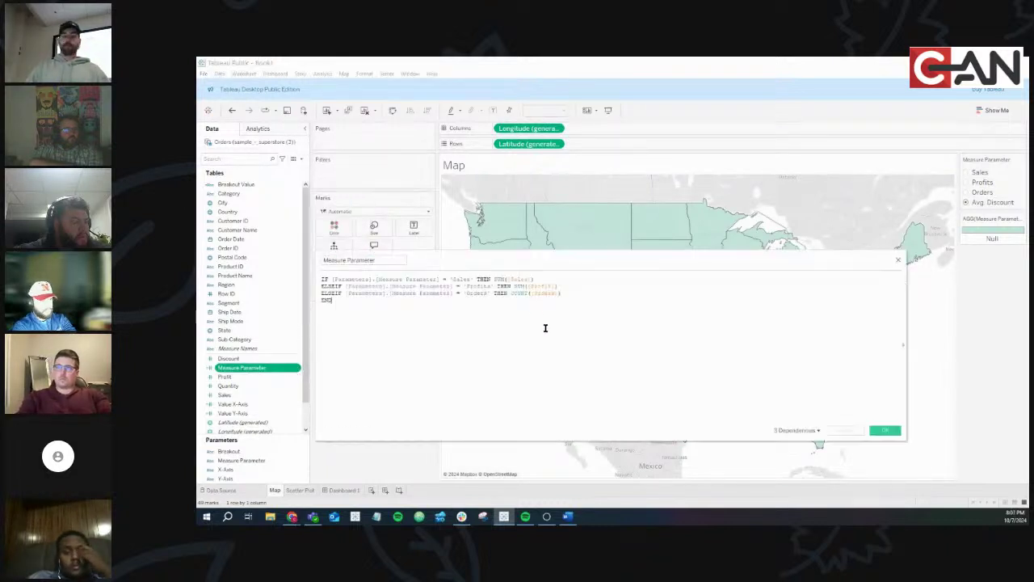
scroll(545, 327, "up", 5)
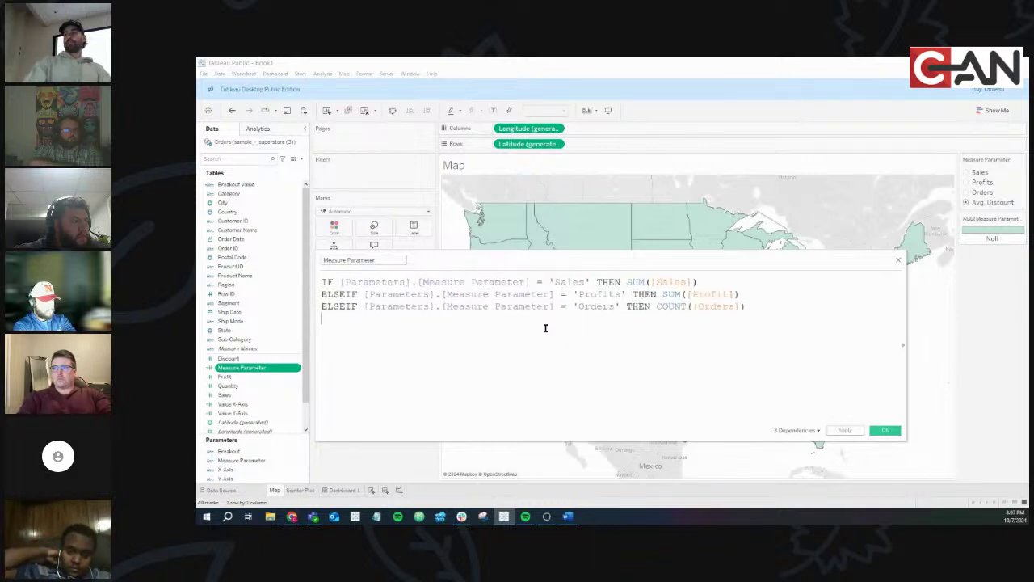
key("Return")
type("END")
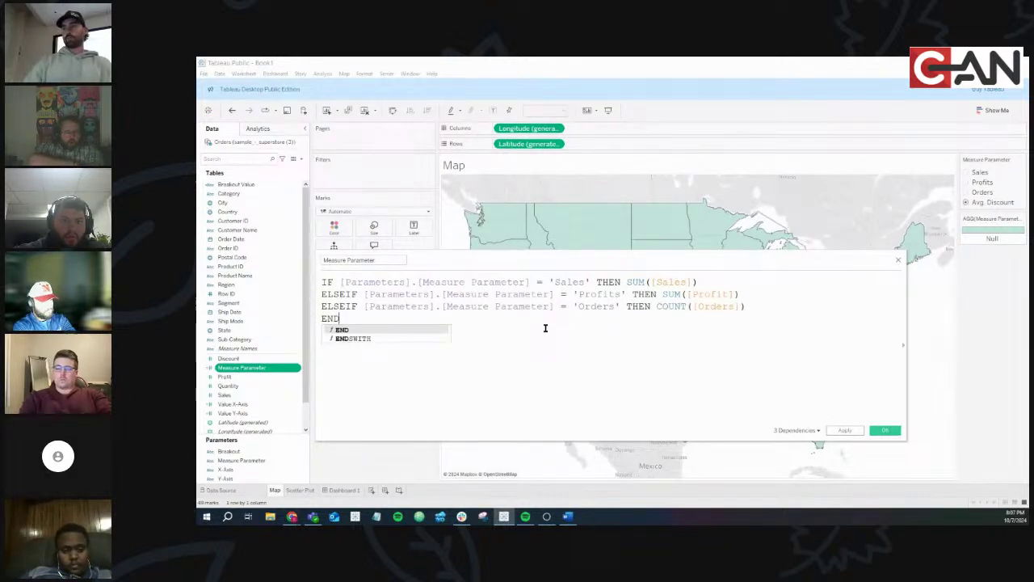
left_click(759, 305)
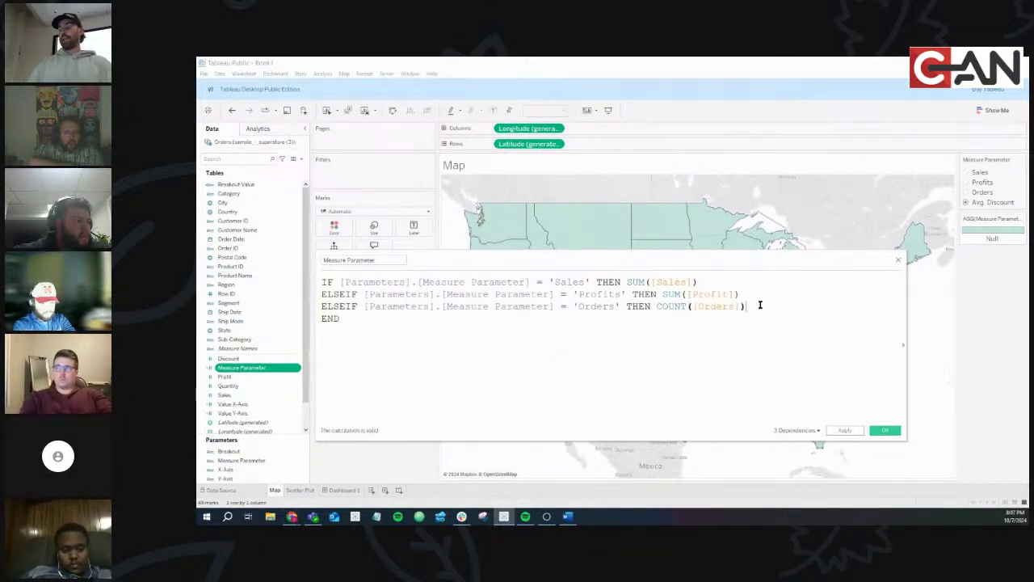
key("BackSpace")
key("BackSpace")
key("BackSpace")
Write the branch ELSEIF [Measure Parameter] = 'Discount' THEN AVG([Discount])
type("EL")
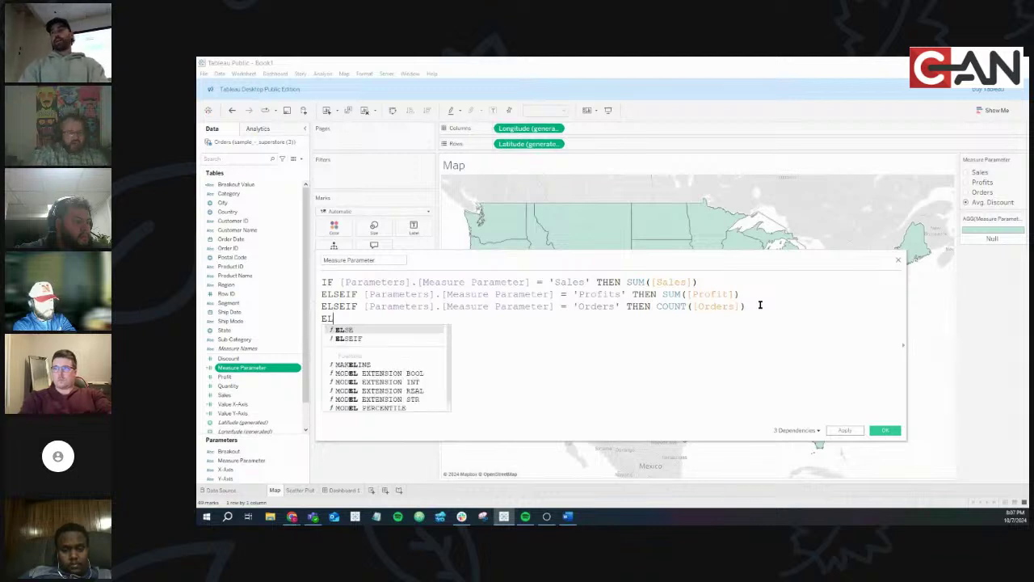
type("SEIF ")
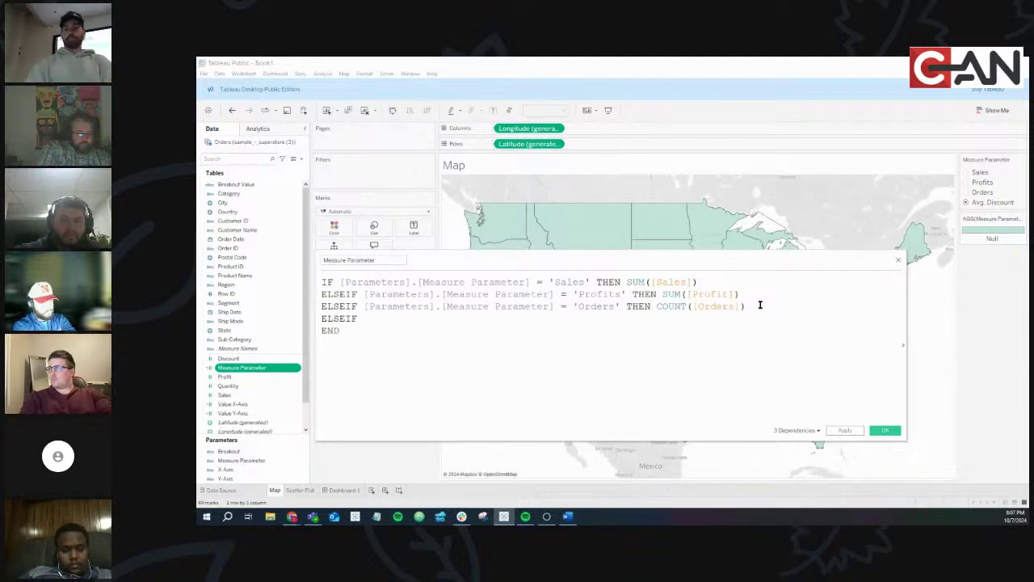
type("Meas")
key("Return")
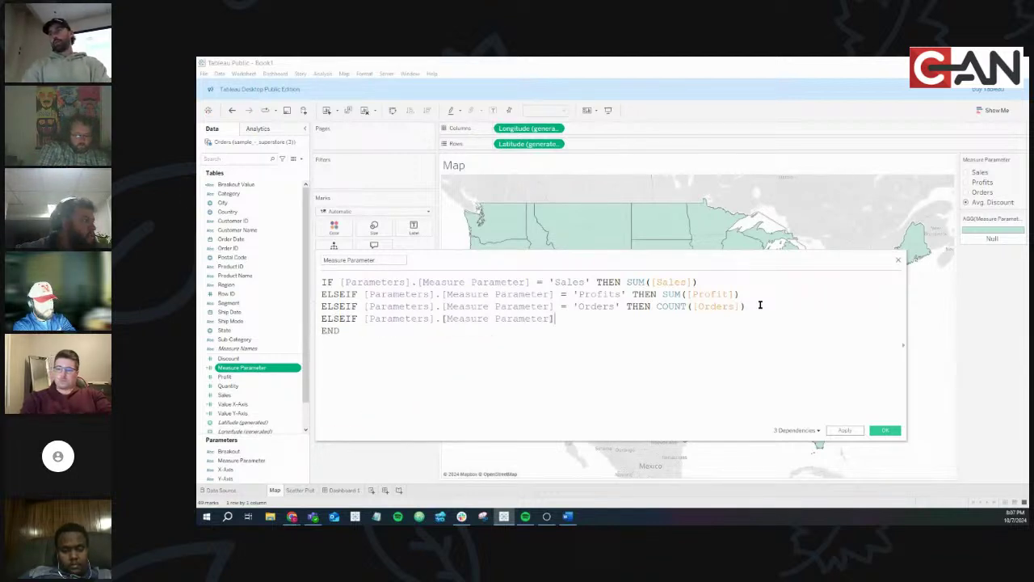
key("ctrl+BackSpace")
key("ctrl+BackSpace")
key("ctrl+BackSpace")
key("ctrl+BackSpace")
type("mea")
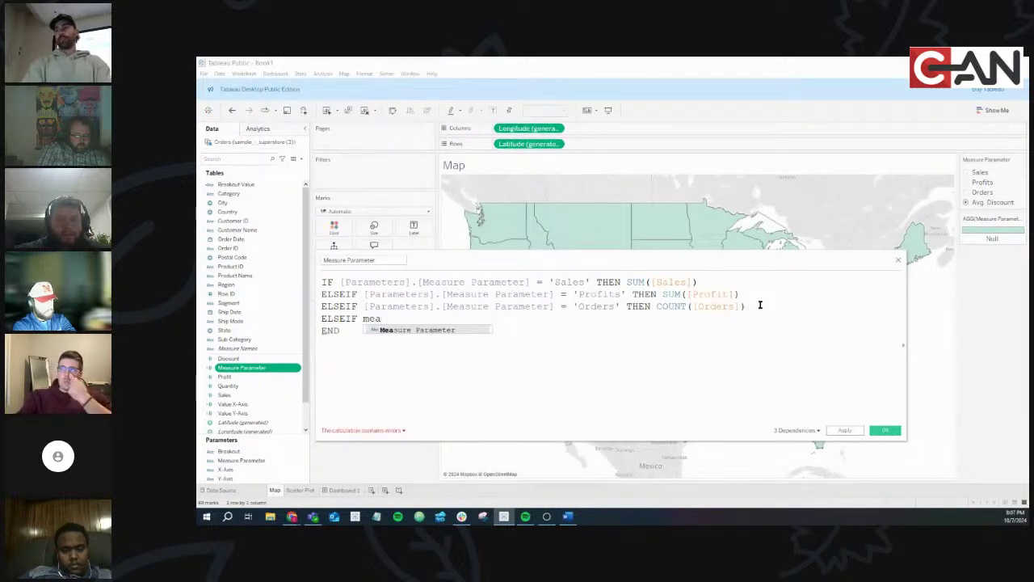
key("Return")
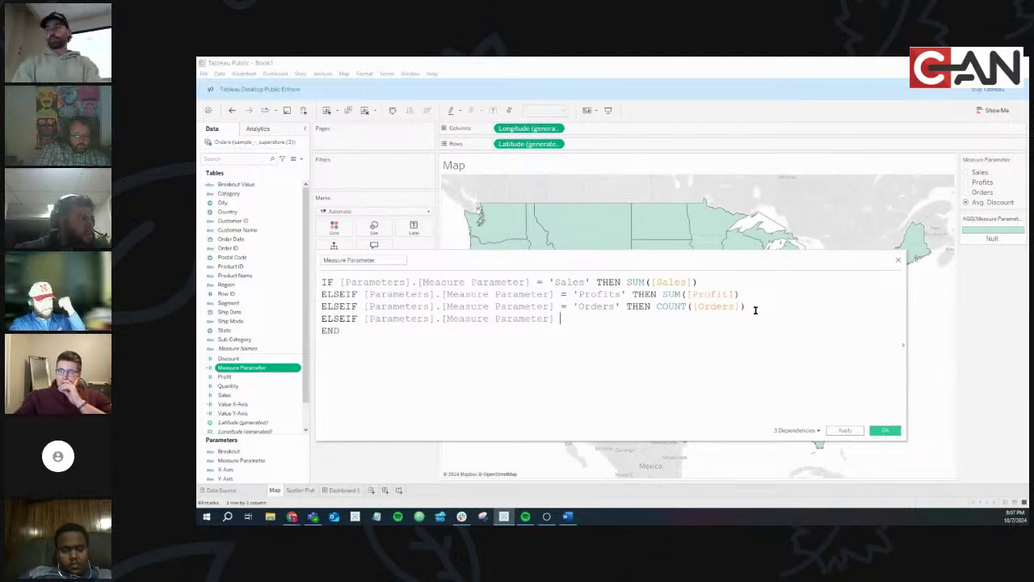
type("= '")
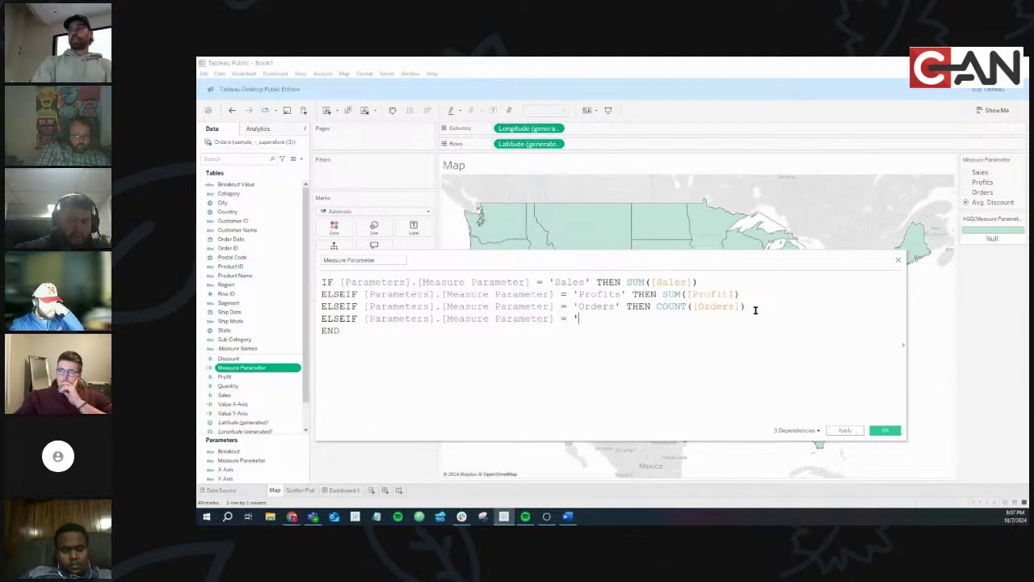
type("'")
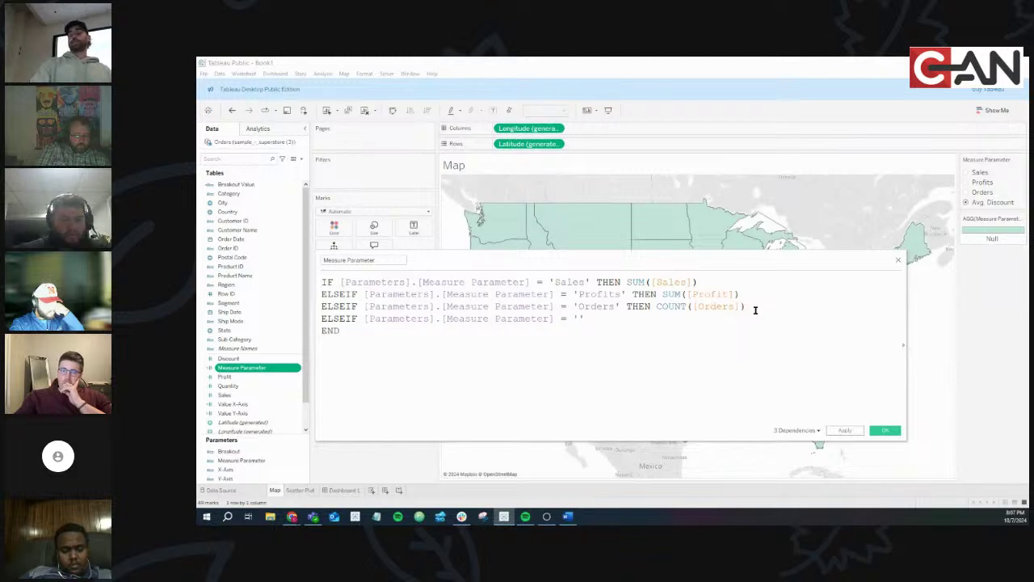
key("BackSpace")
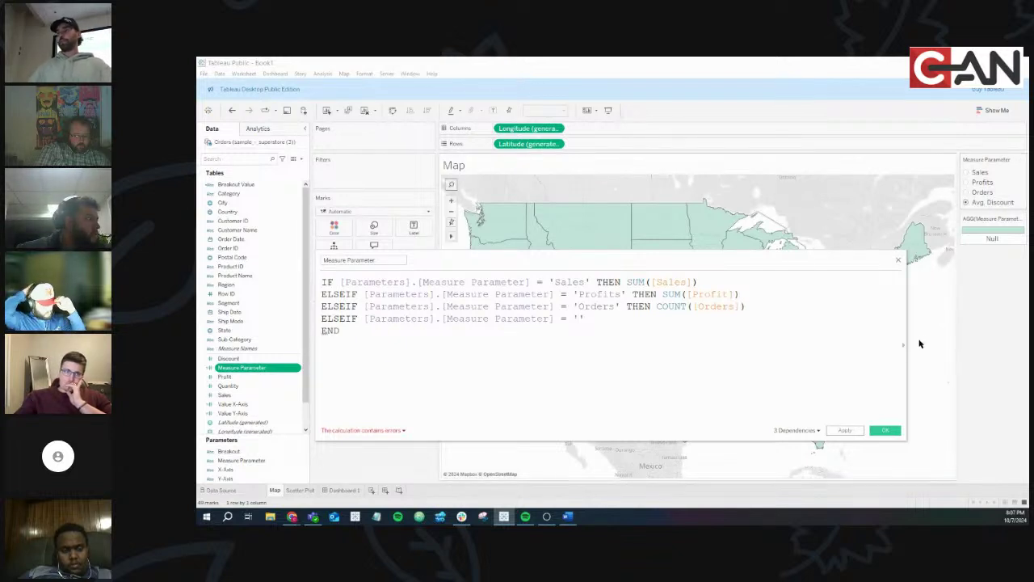
type("D")
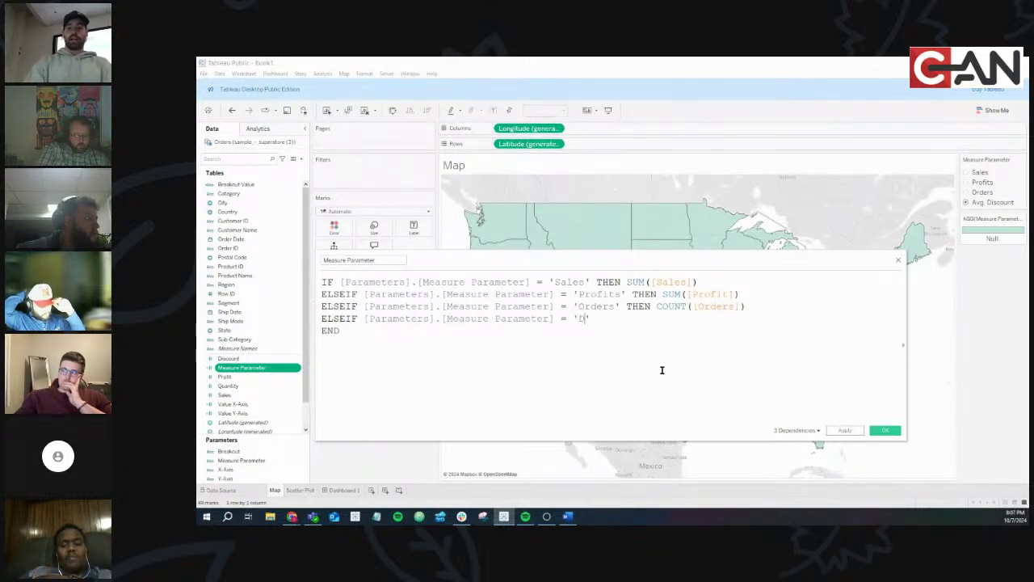
type("iscount'")
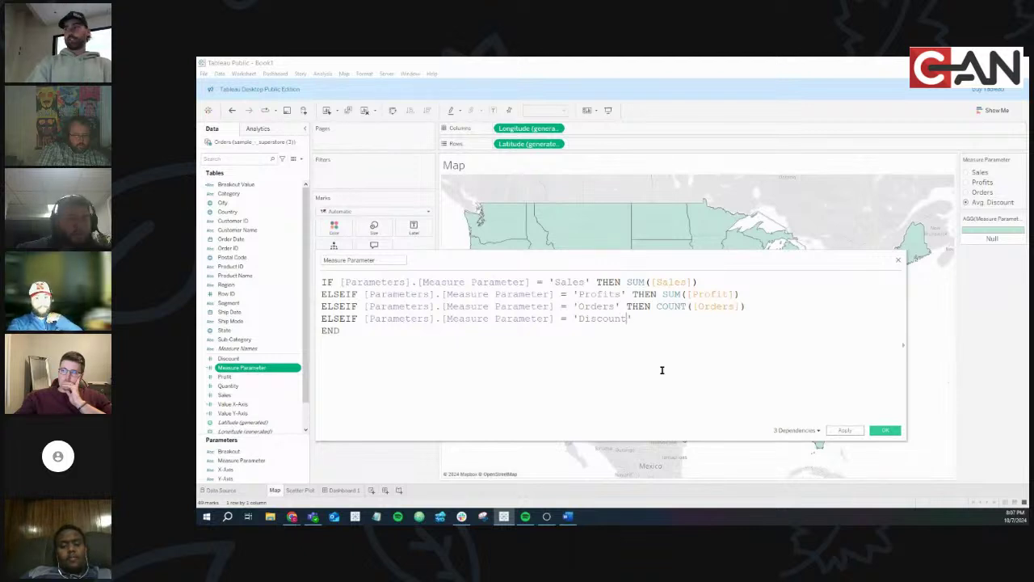
type(" THEN")
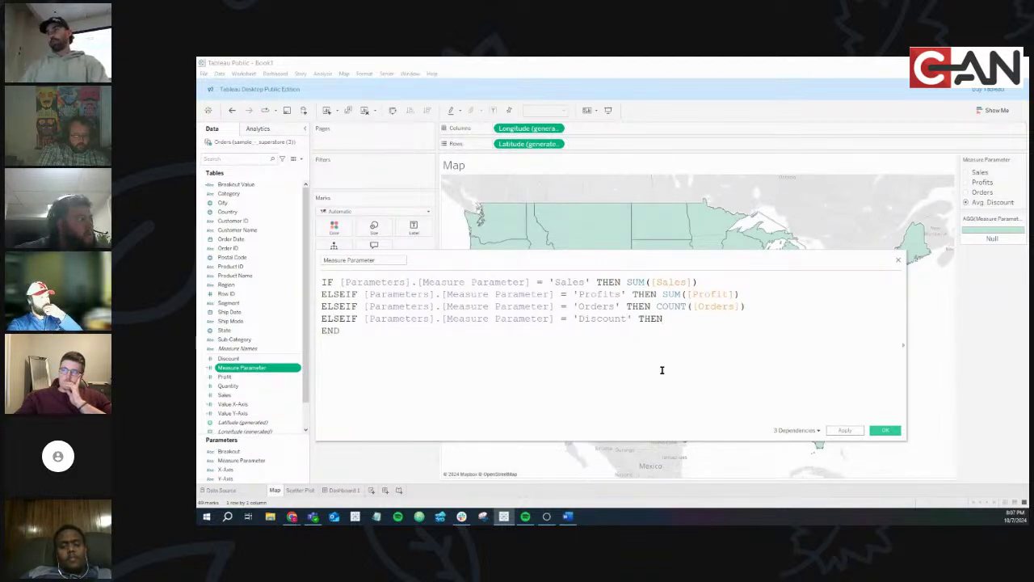
key("Tab")
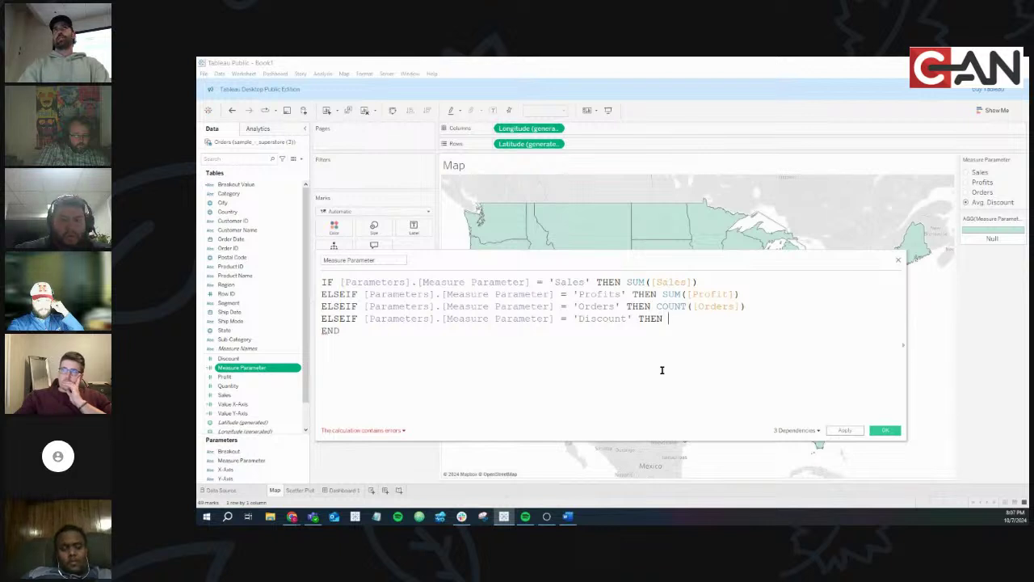
type("a")
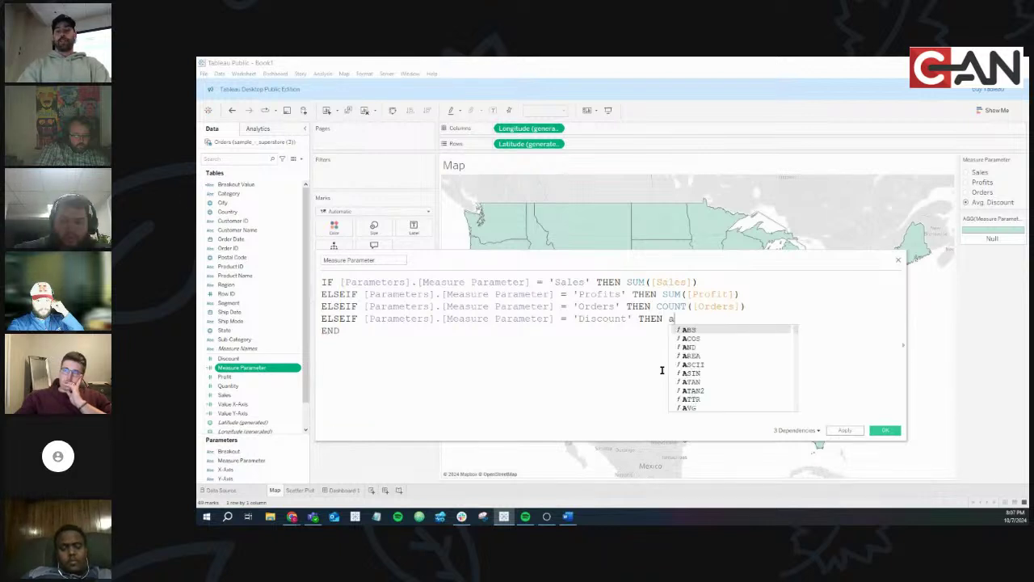
type("v")
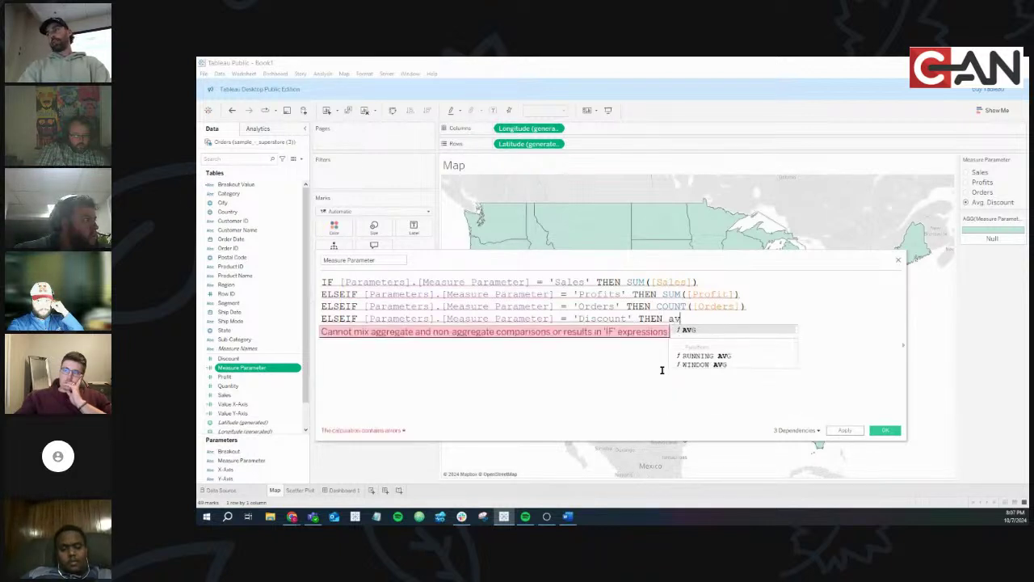
key("Return")
type("dis")
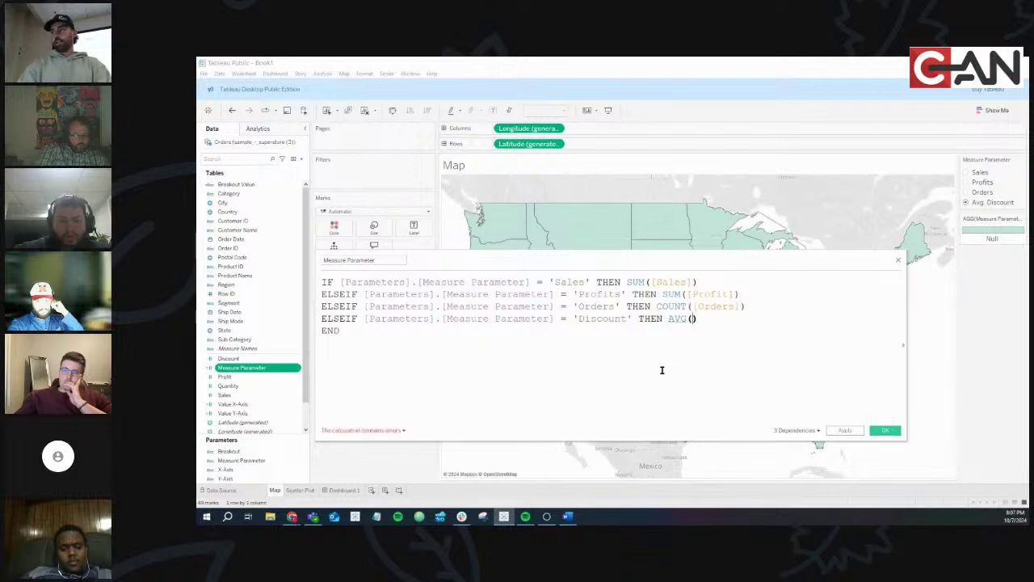
key("Return")
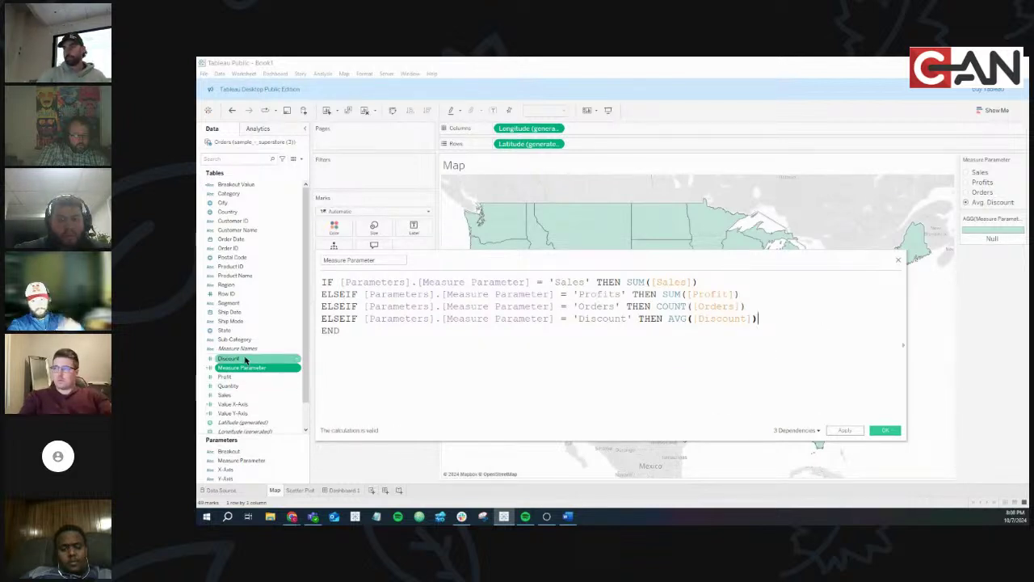
Add blank lines around the Discount branch and apply the calculation
left_click(749, 306)
key("Return")
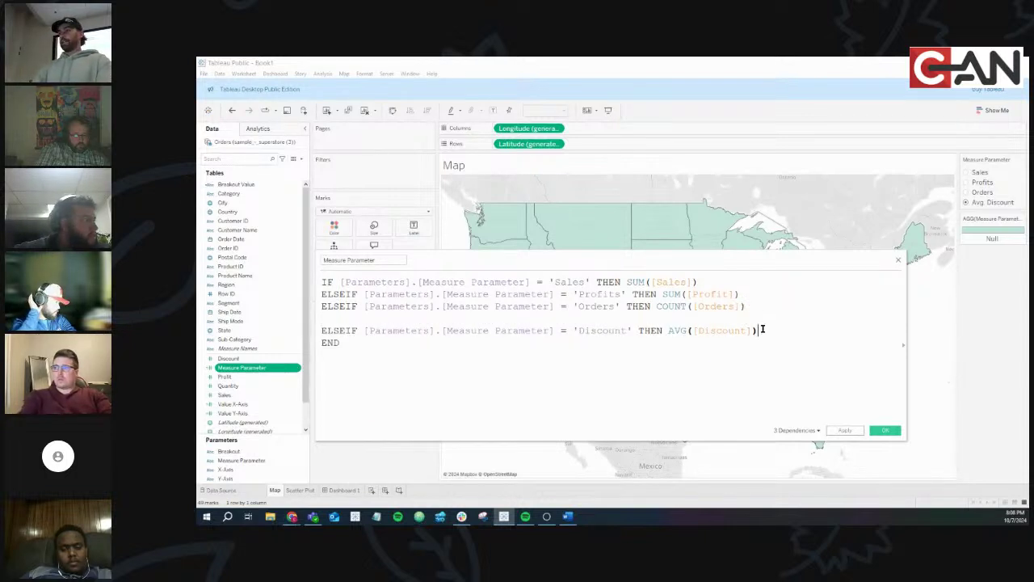
left_click(762, 330)
key("Return")
left_click_drag(341, 330, 835, 326)
left_click(824, 330)
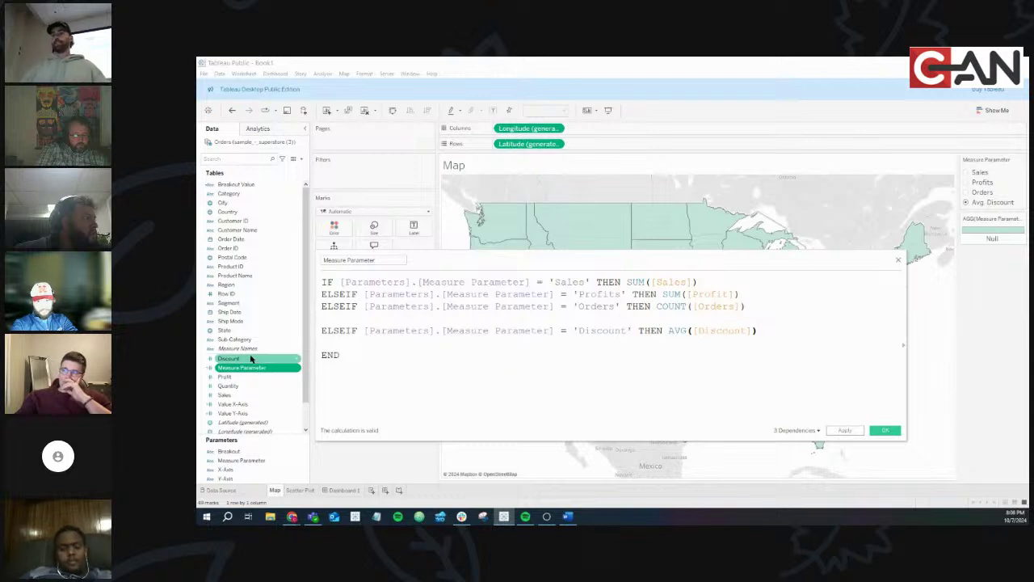
left_click(889, 431)
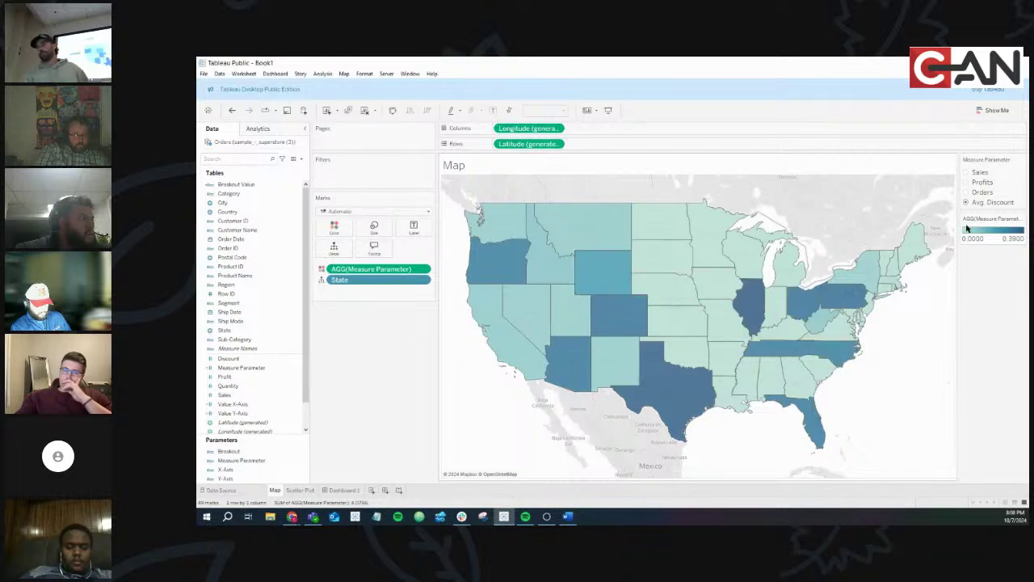
left_click(966, 192)
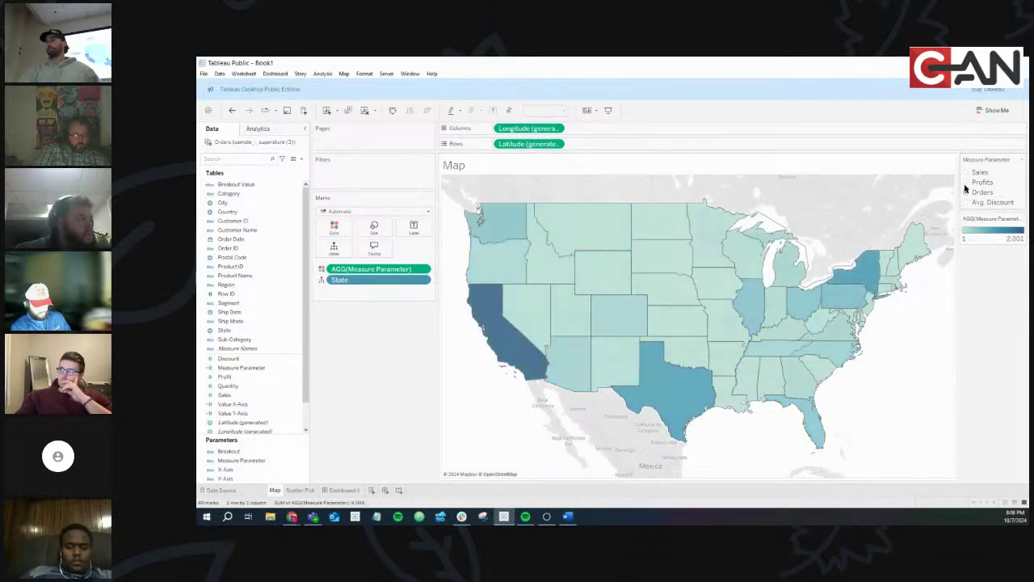
left_click(965, 184)
left_click(966, 173)
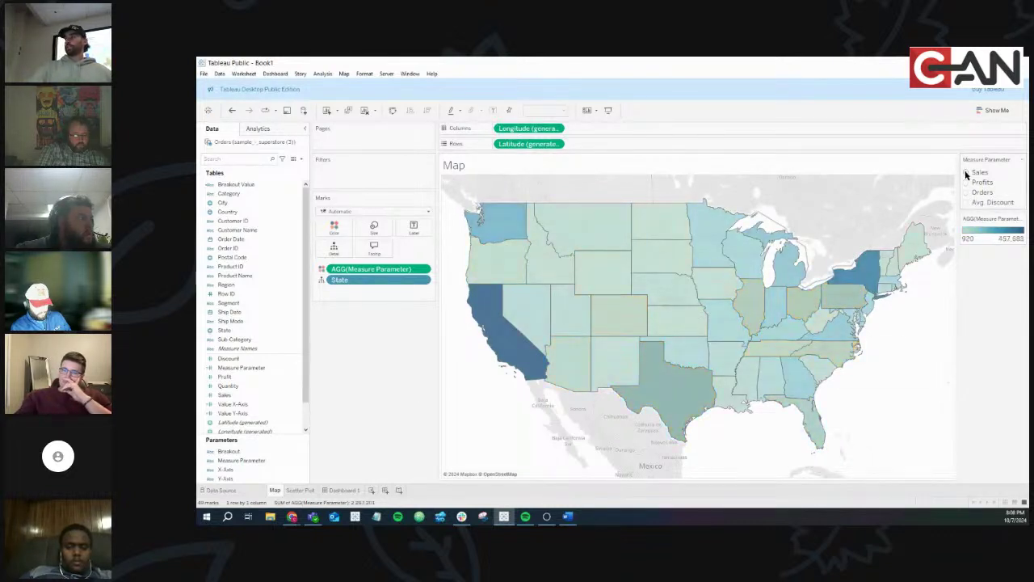
left_click(967, 202)
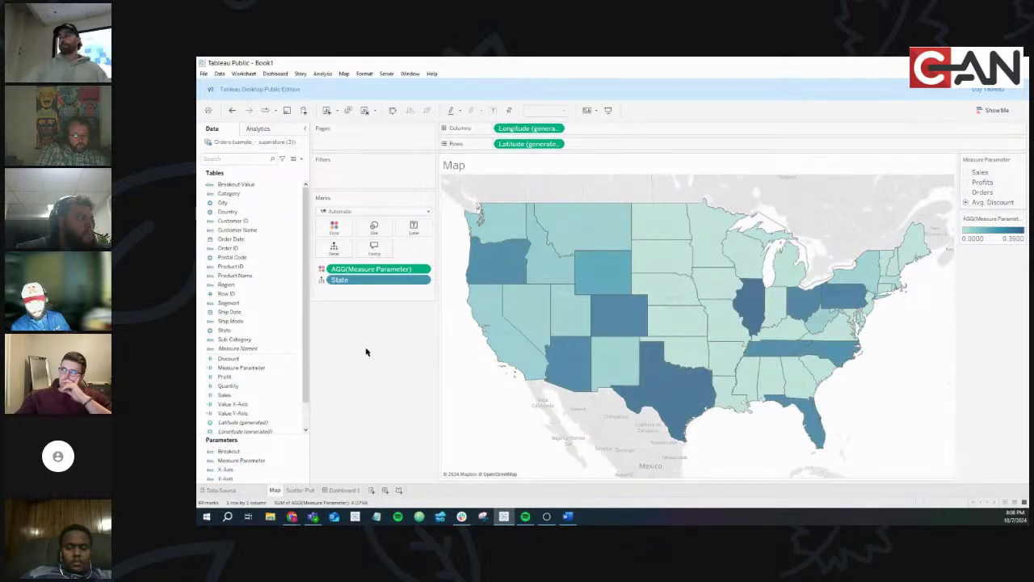
On Dashboard 1, switch the map measure to Profits and back to Avg. Discount
left_click(340, 490)
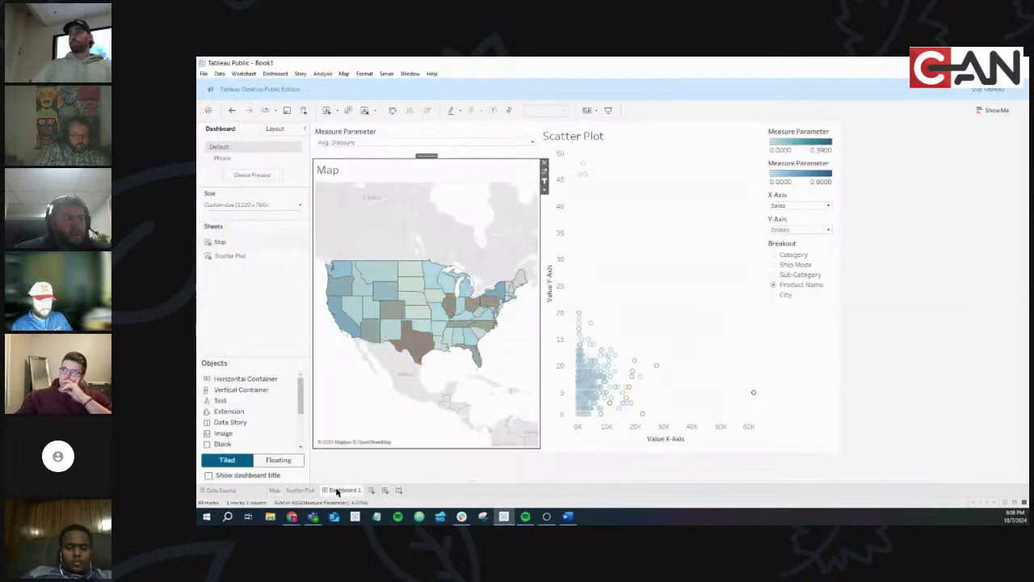
left_click(411, 143)
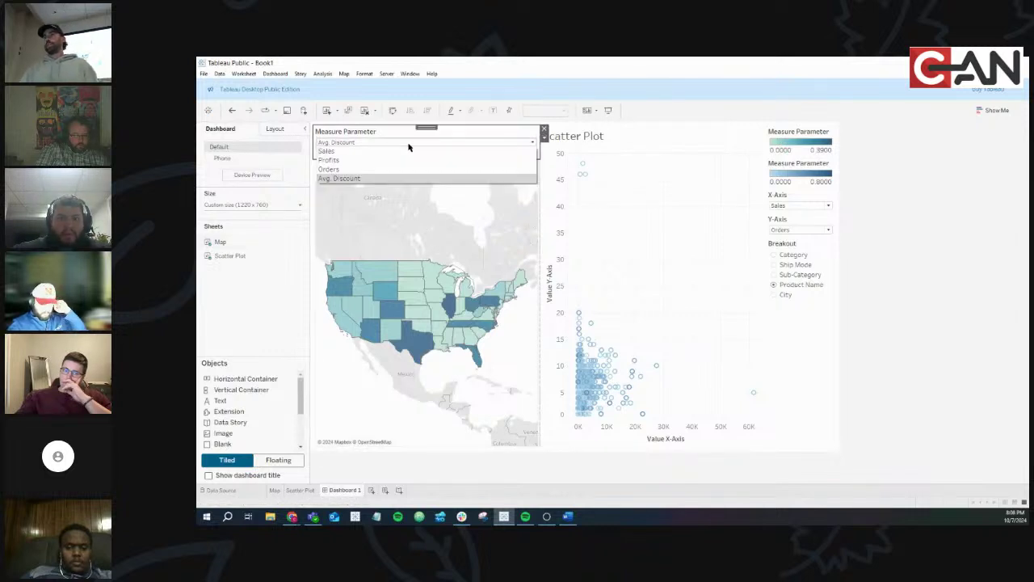
left_click(376, 158)
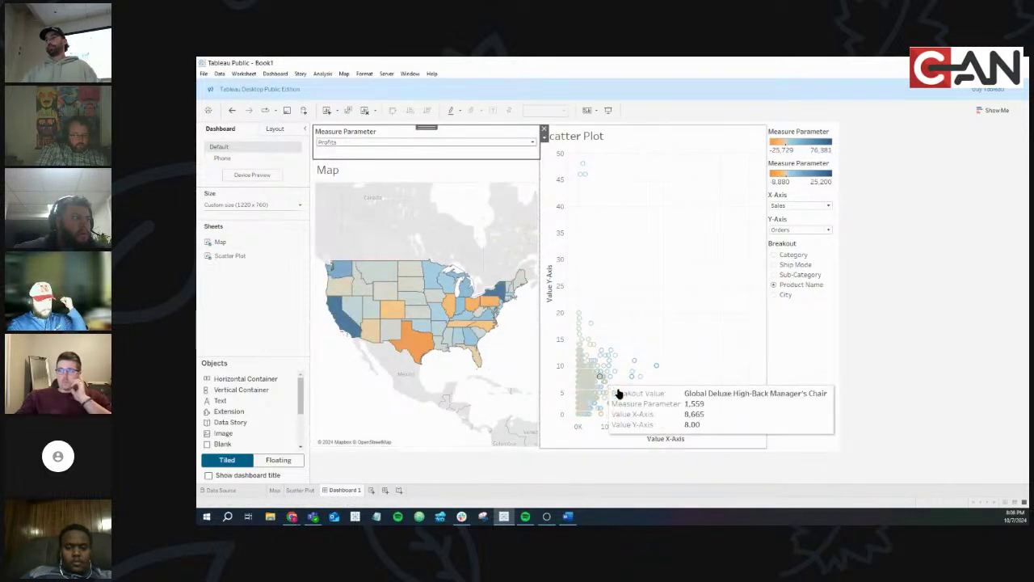
left_click(410, 143)
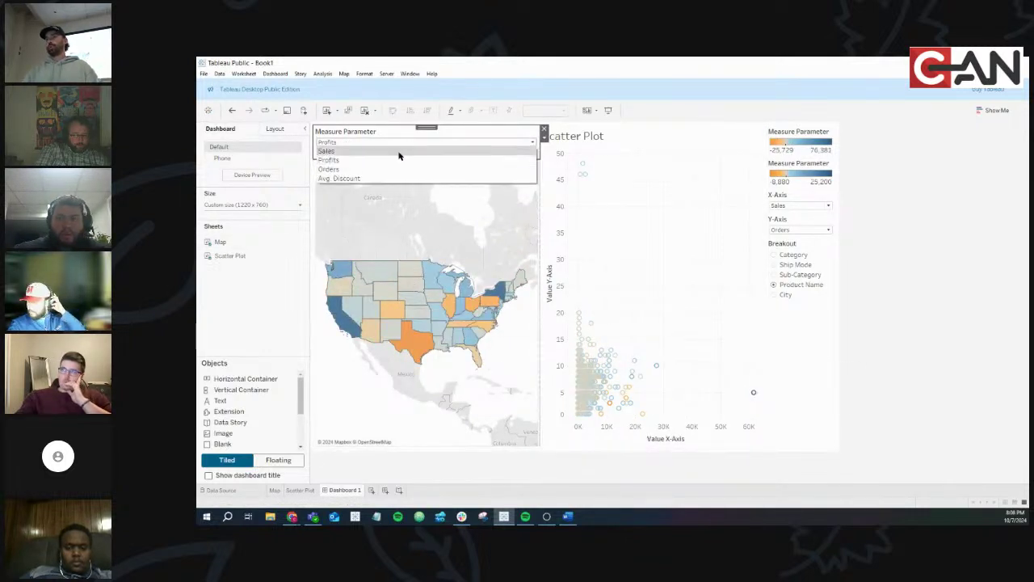
left_click(390, 176)
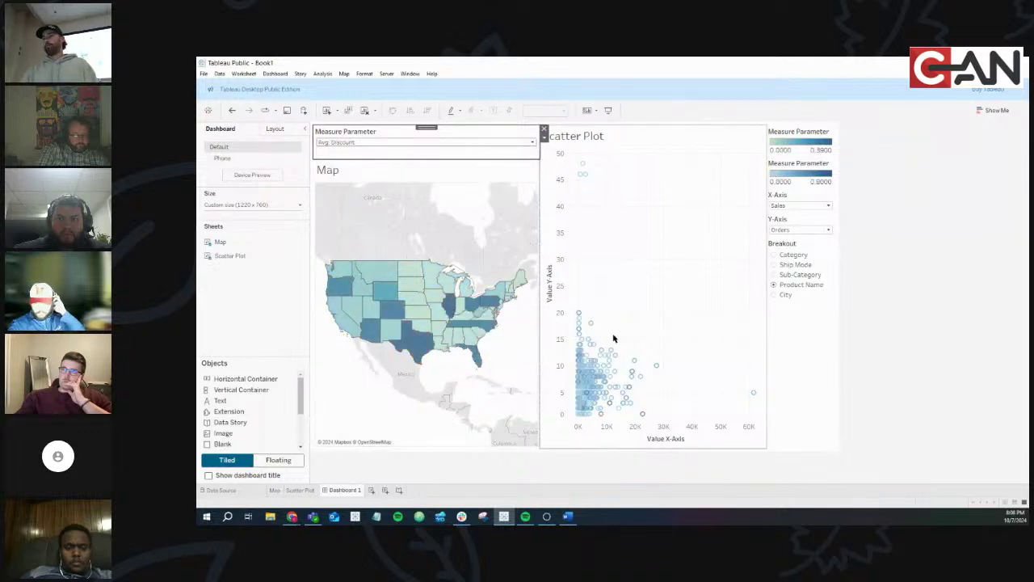
Test Orders on the map, return to Avg. Discount, and go to the Scatter Plot worksheet
left_click(414, 144)
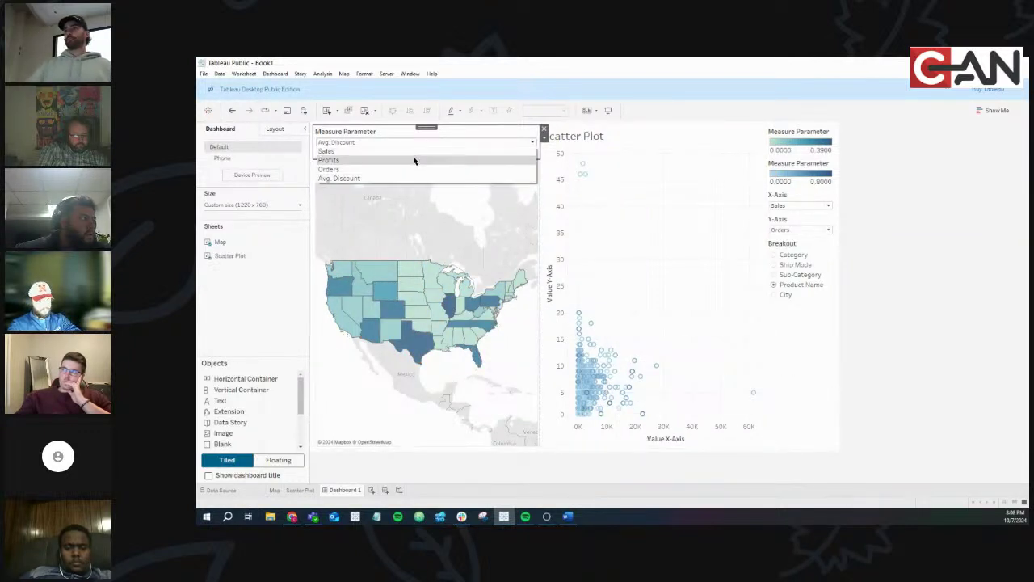
left_click(416, 166)
left_click(410, 144)
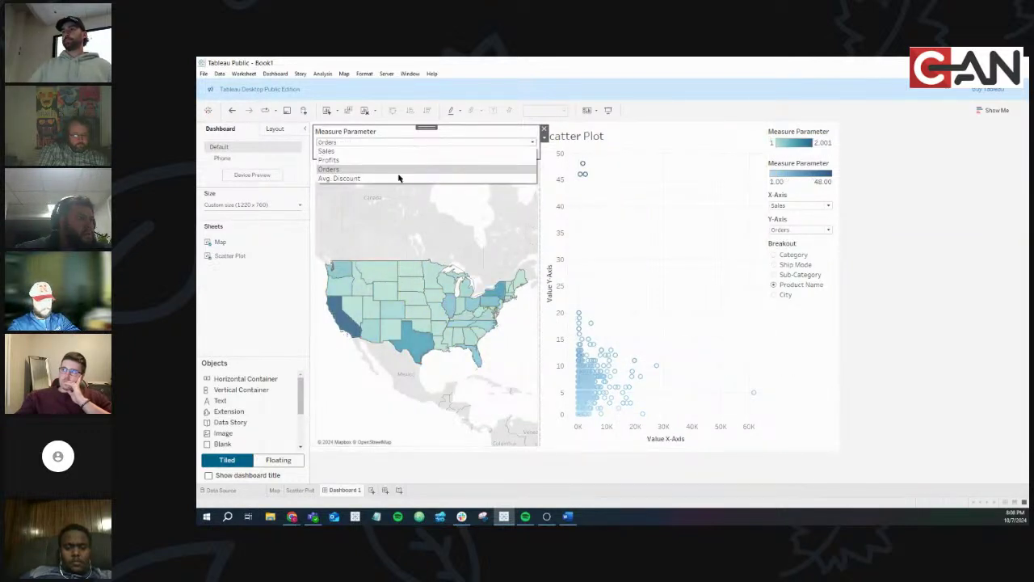
left_click(399, 176)
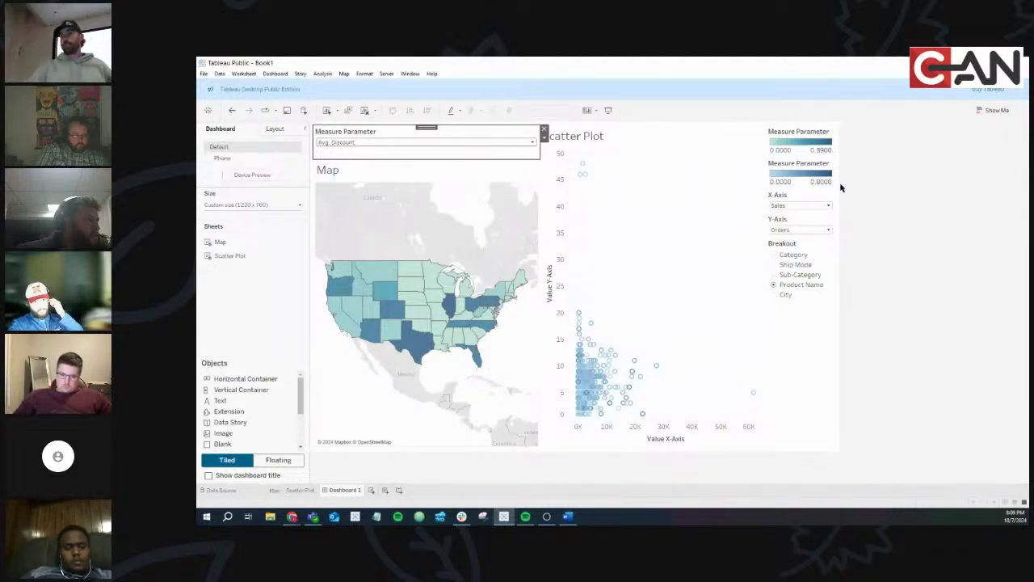
left_click(299, 489)
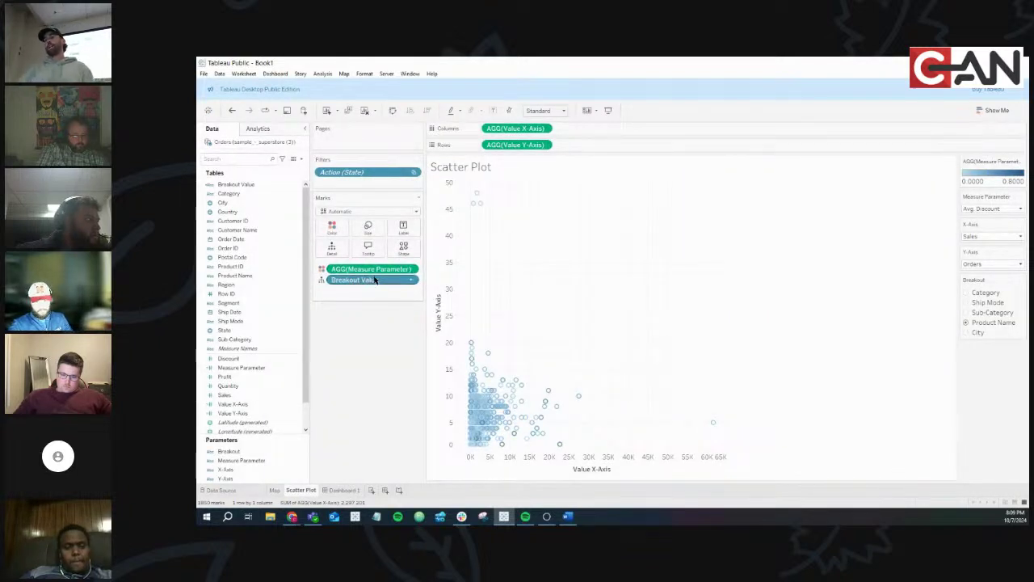
Return to the Map worksheet and select the Measure Parameter field in the Data pane
left_click(275, 489)
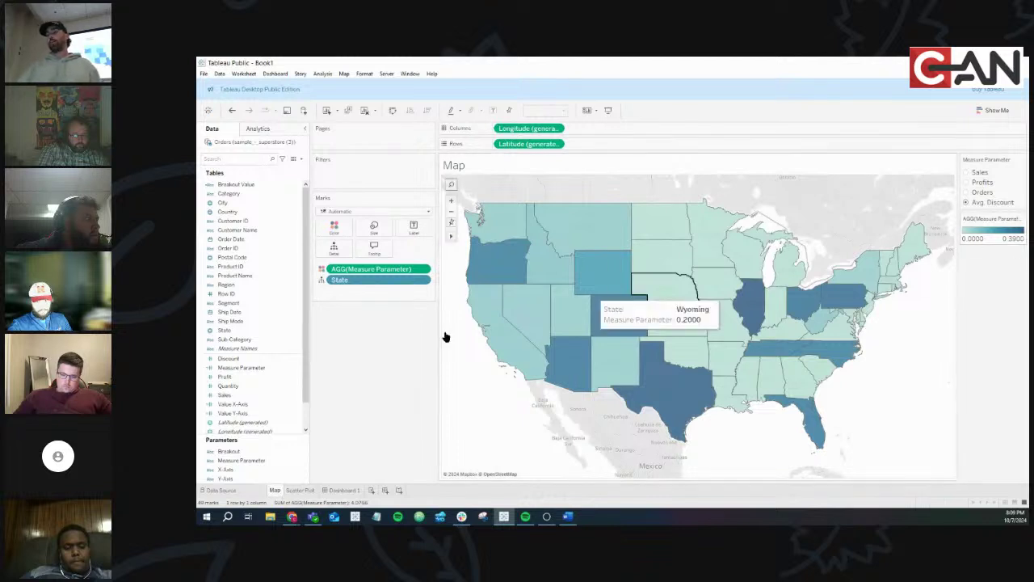
left_click(259, 348)
left_click(293, 369)
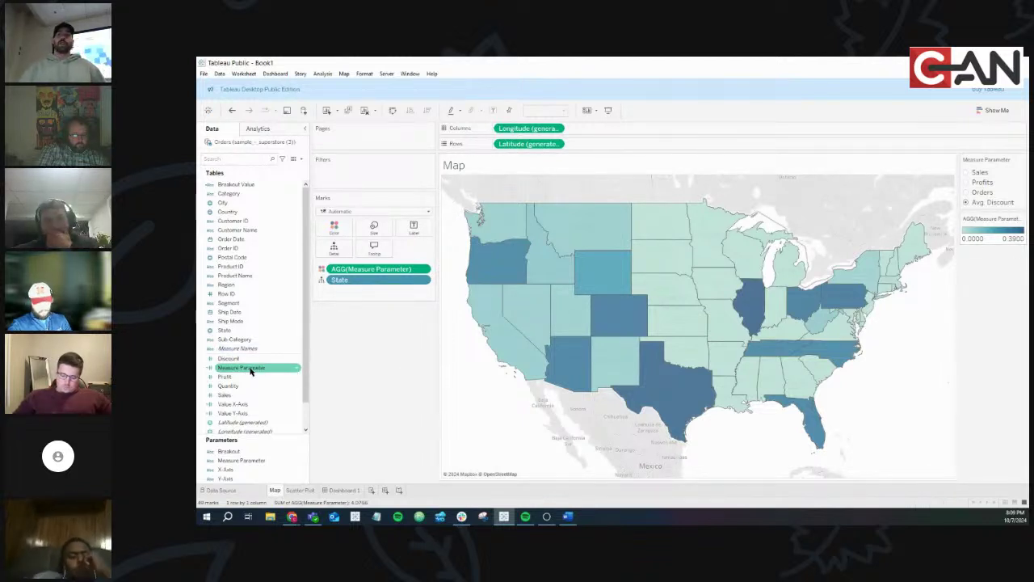
left_click(297, 368)
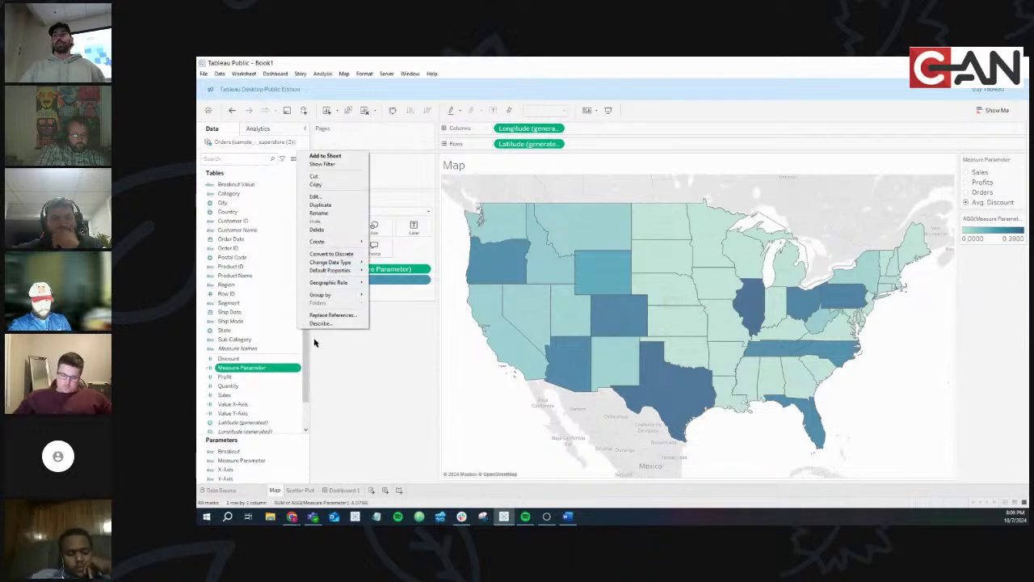
mouse_move(348, 269)
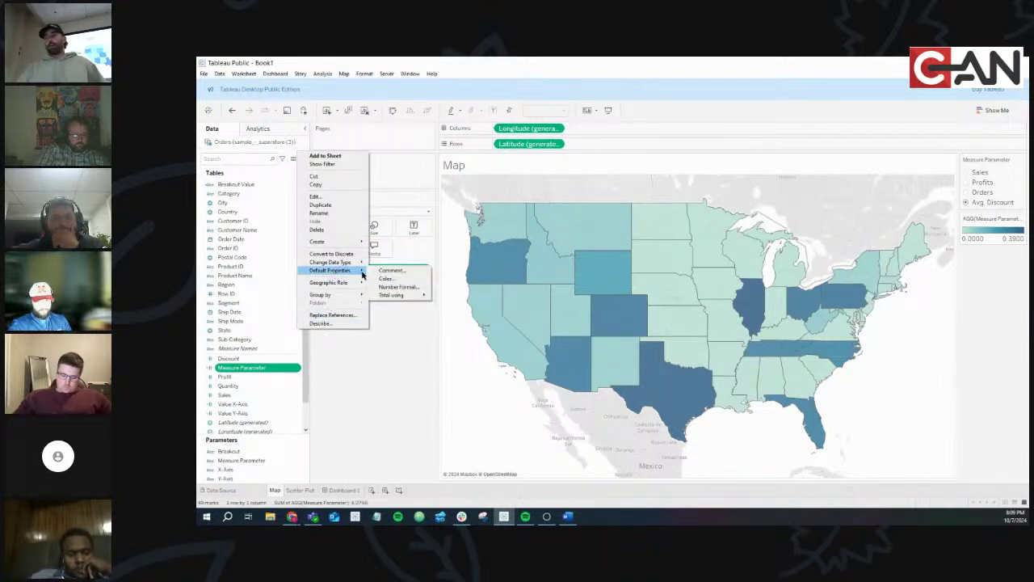
left_click(399, 286)
left_click(541, 270)
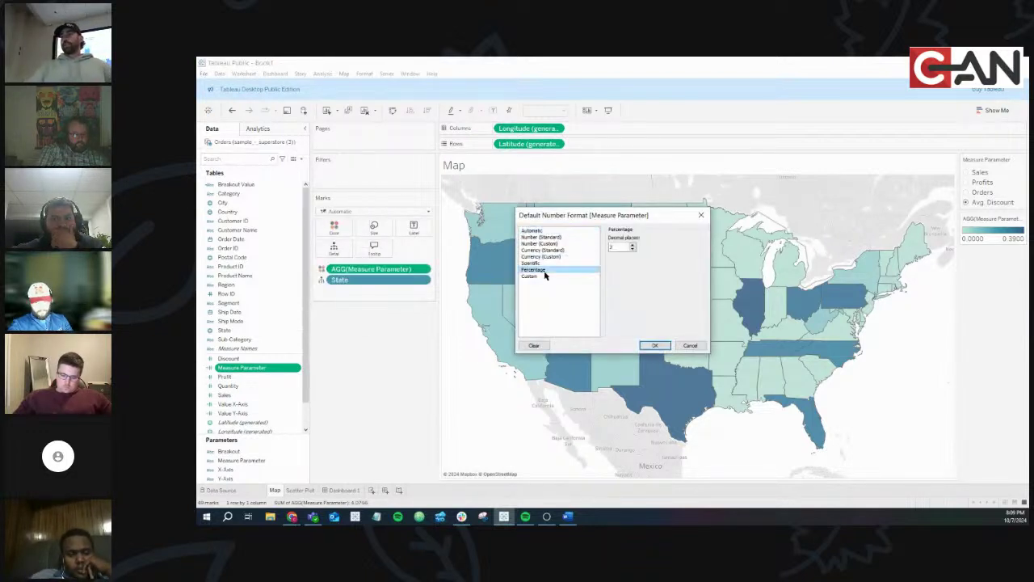
left_click(536, 276)
left_click(535, 270)
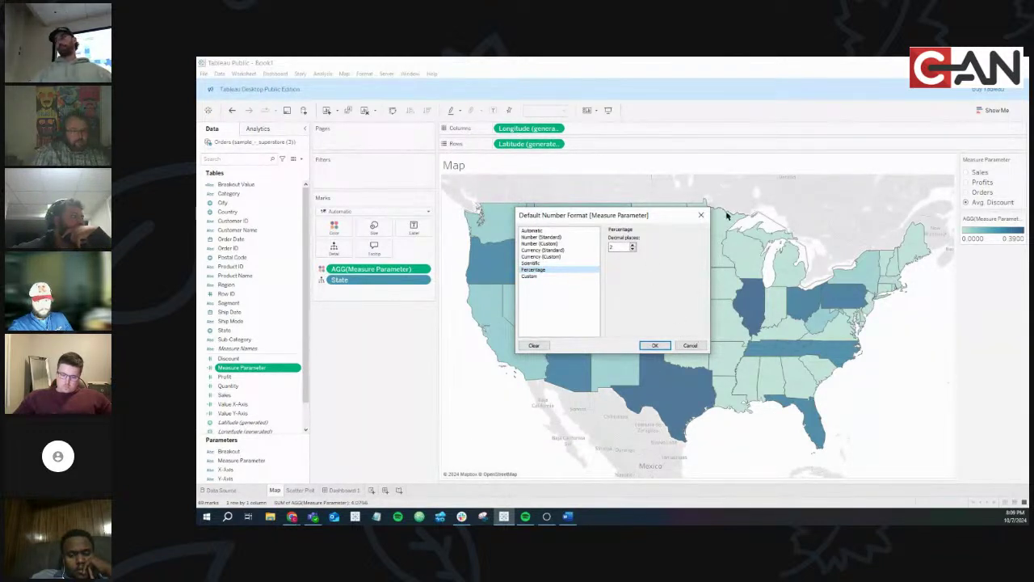
left_click(555, 231)
left_click(652, 346)
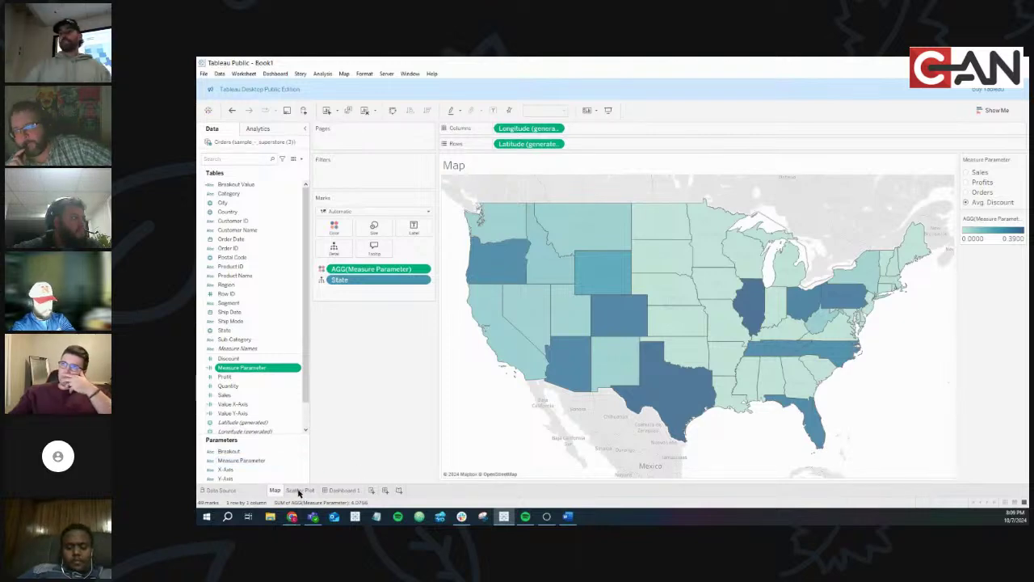
Inspect the X-Axis and Y-Axis controls on Dashboard 1, then return to Scatter Plot
left_click(343, 489)
left_click(804, 207)
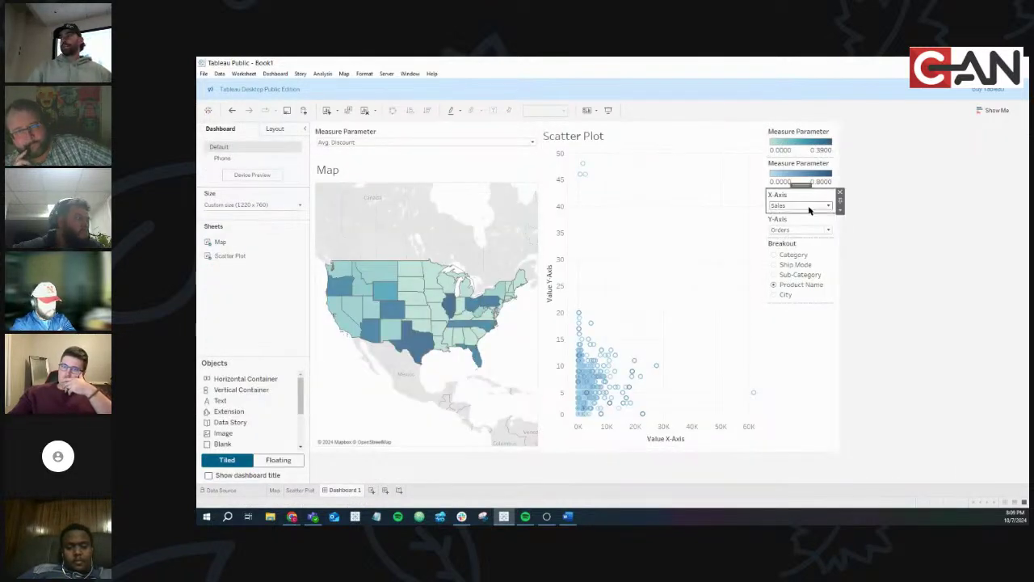
left_click(806, 234)
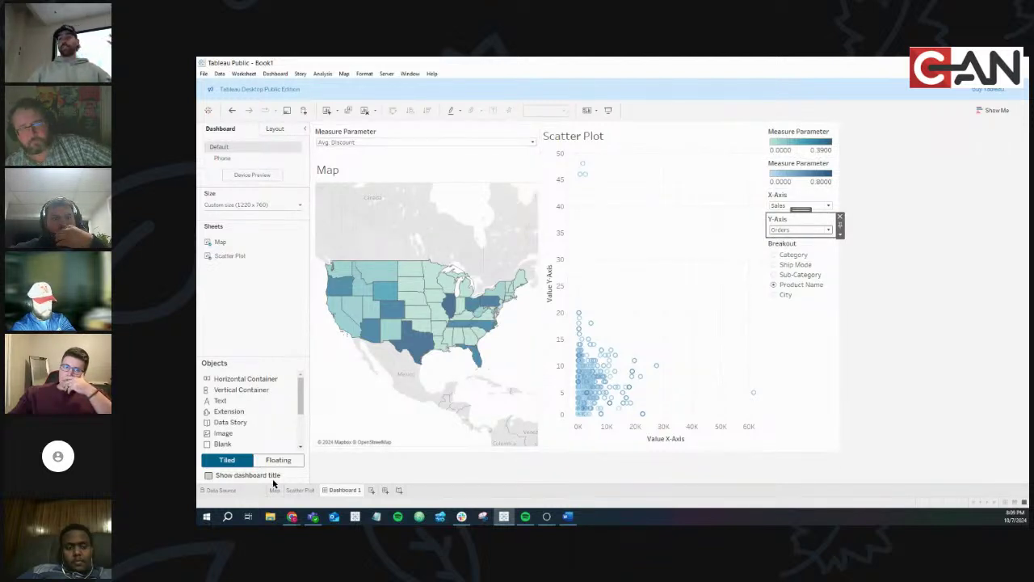
left_click(299, 491)
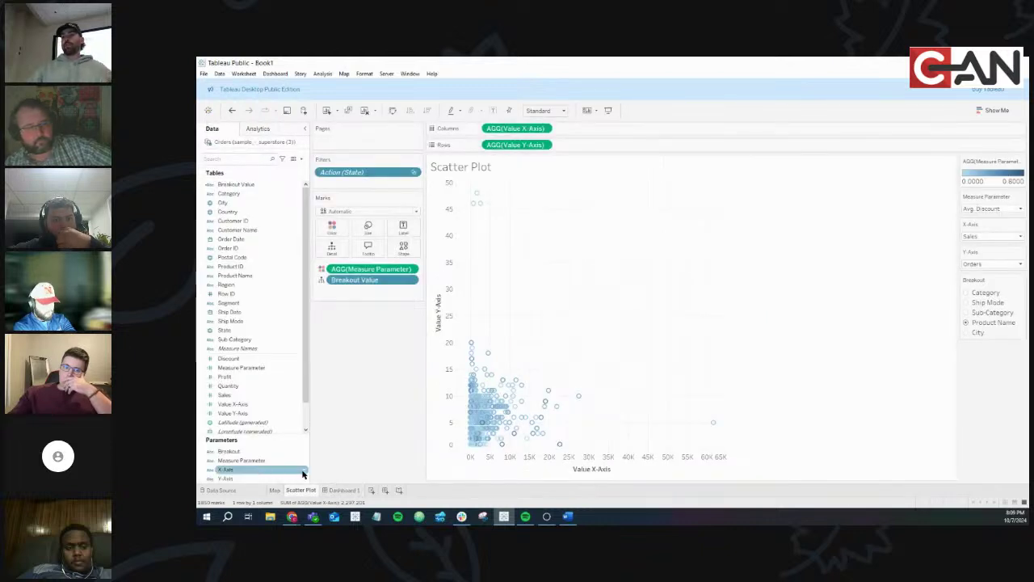
right_click(303, 474)
left_click(335, 330)
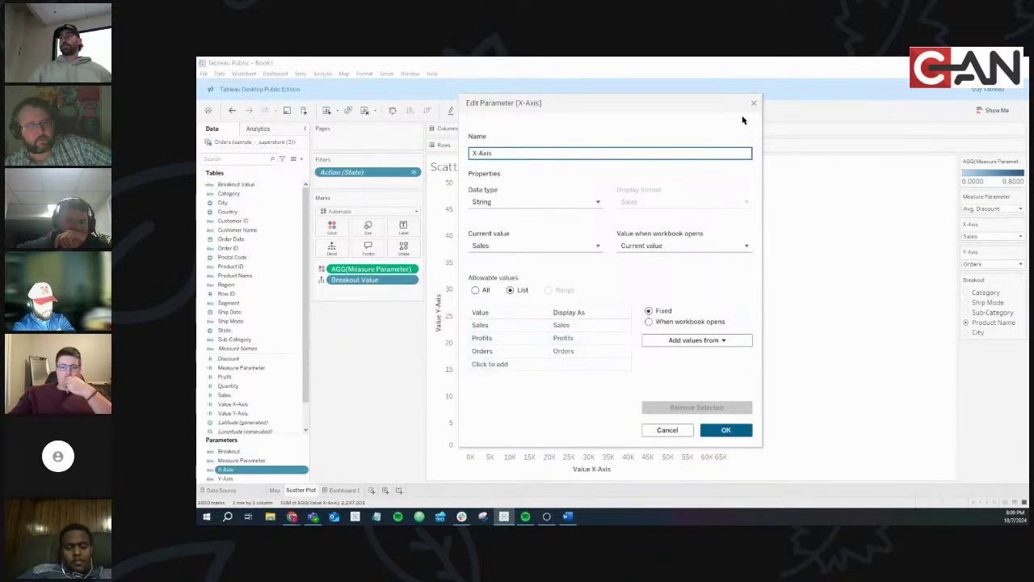
left_click(753, 103)
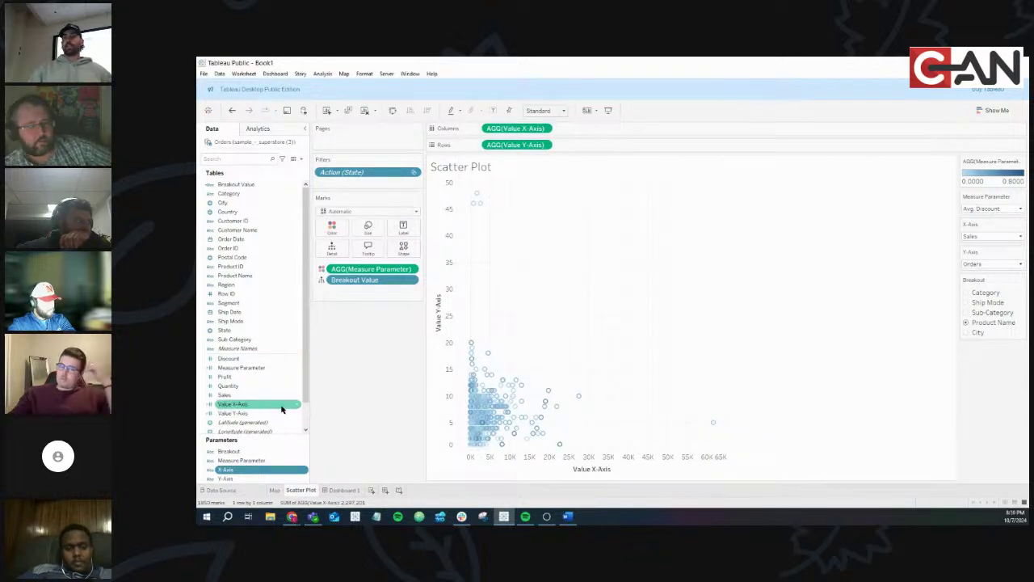
left_click(296, 406)
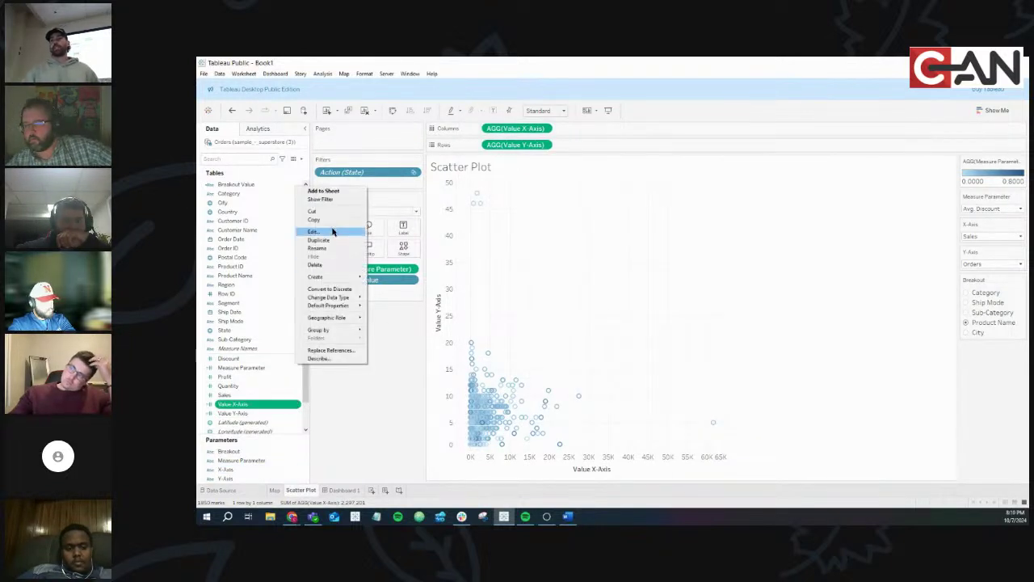
left_click(331, 231)
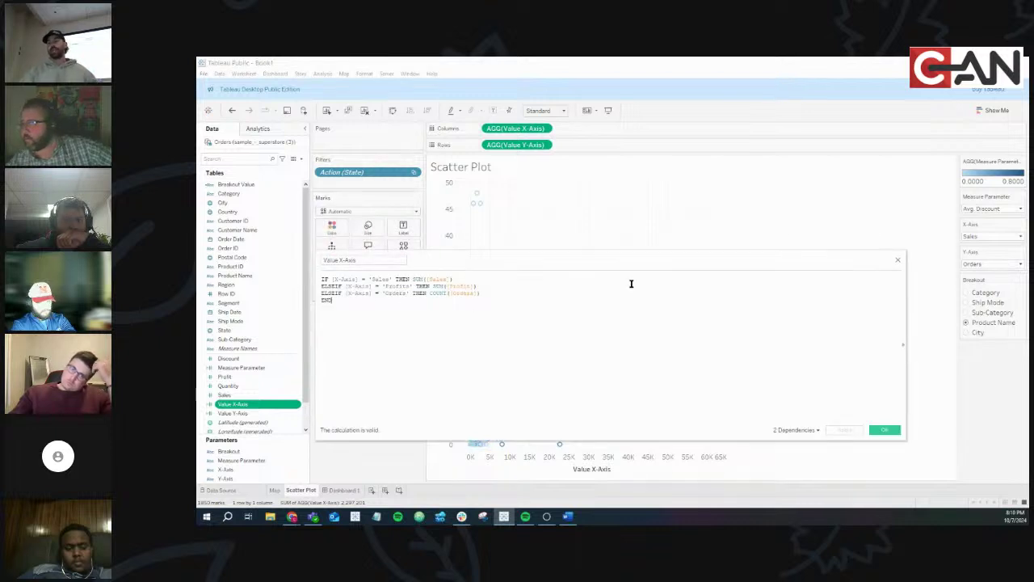
left_click(897, 262)
mouse_move(291, 518)
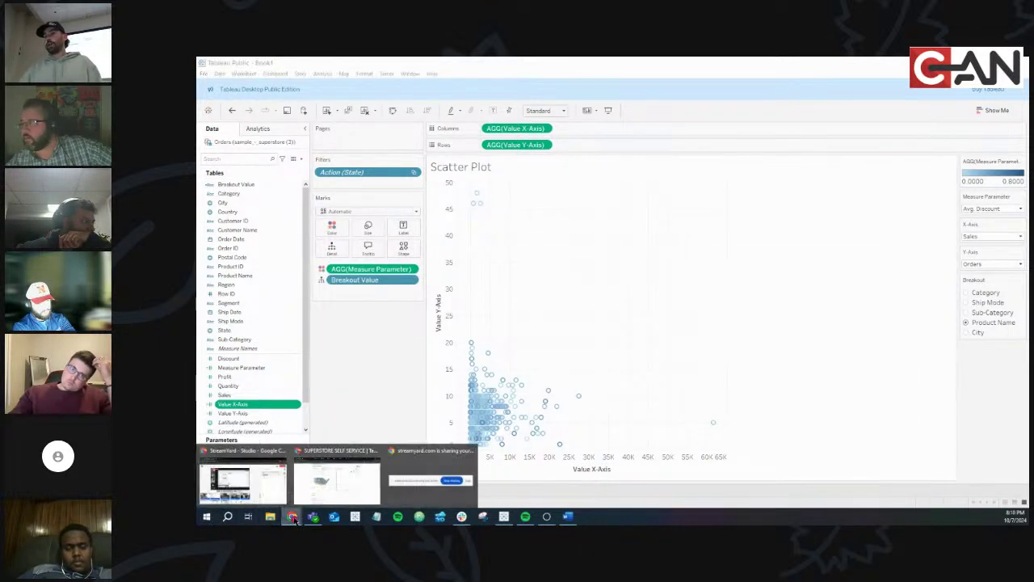
left_click(337, 483)
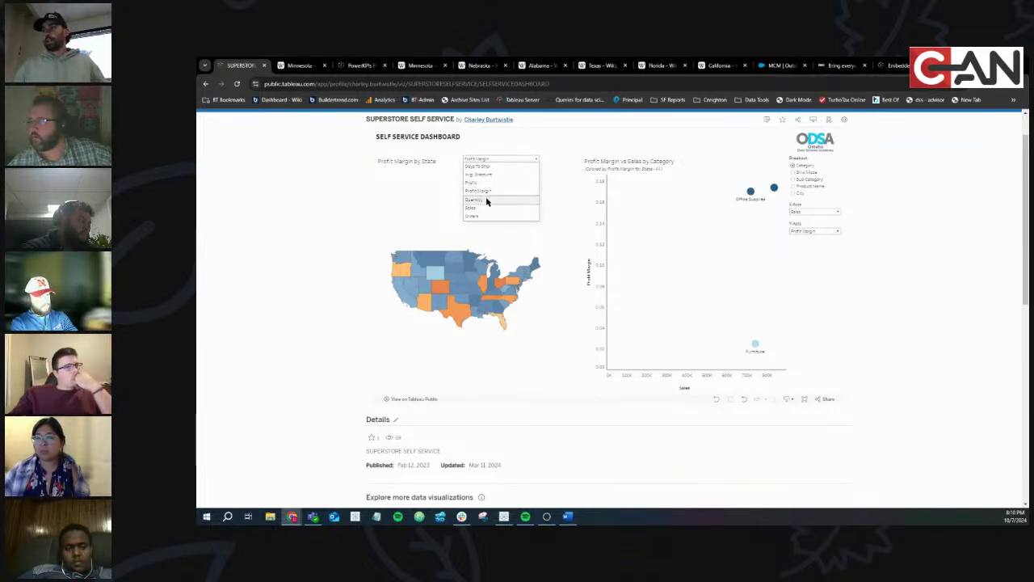
mouse_move(294, 521)
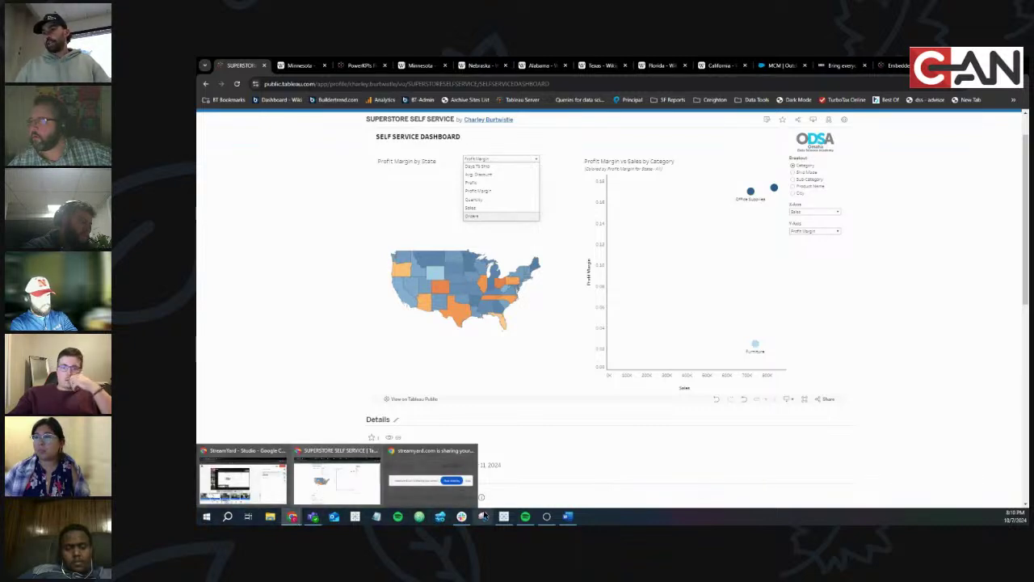
left_click(503, 516)
left_click(234, 386)
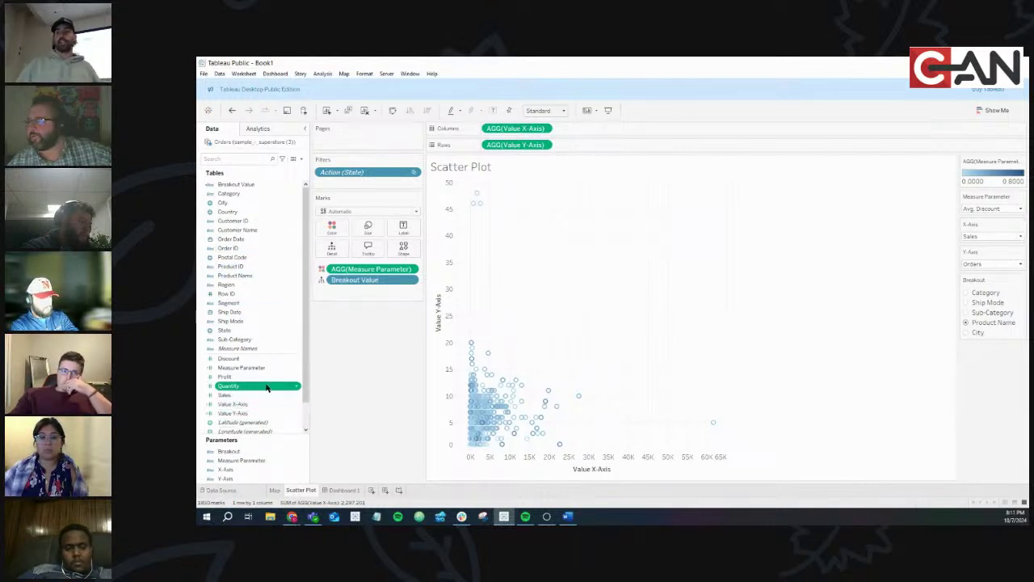
Check the assignment document, then return to Tableau and show Dashboard 1 with the Map and Scatter Plot
key("alt+Tab")
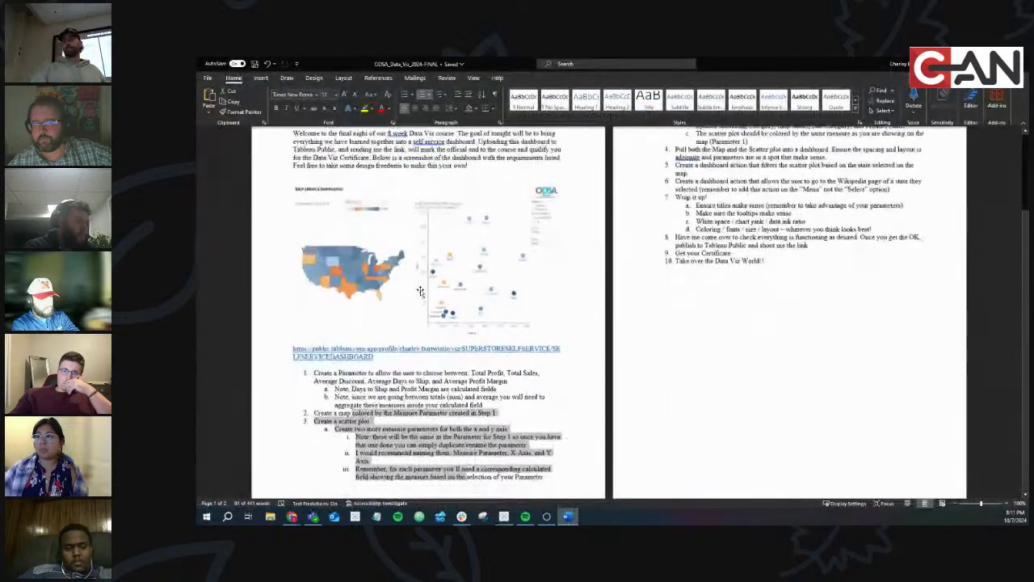
scroll(420, 290, "up", 2)
key("alt+Tab")
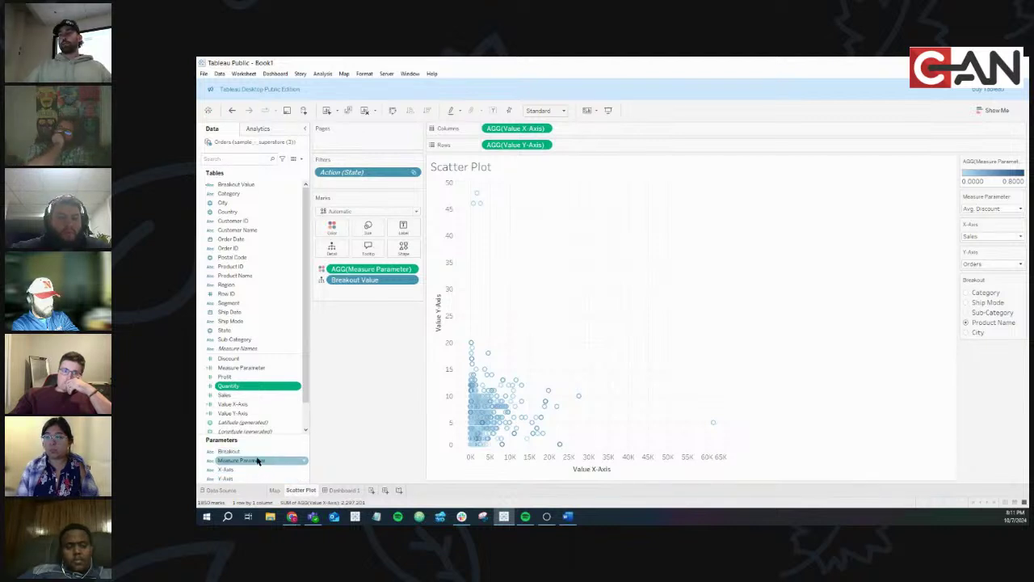
left_click(339, 490)
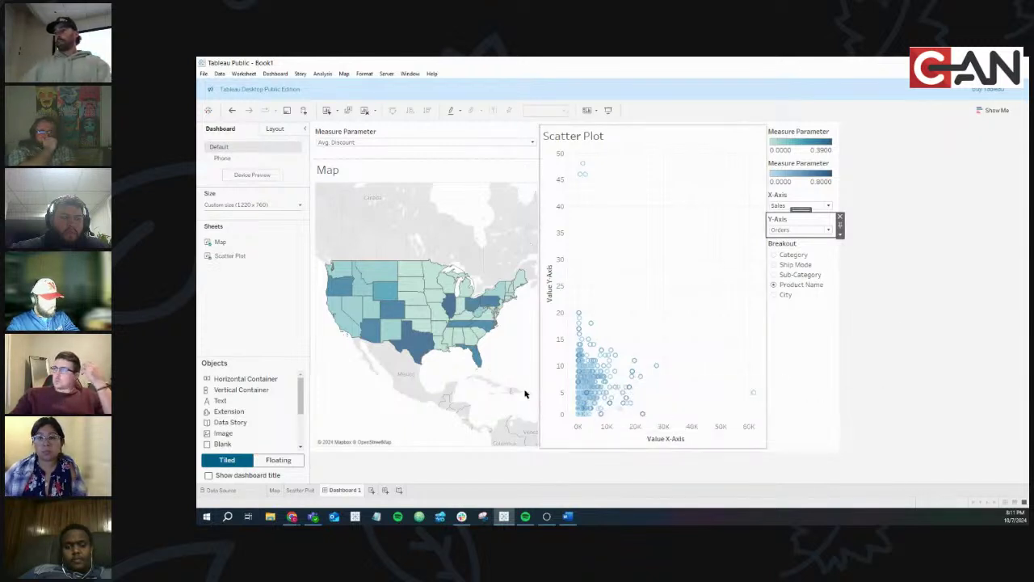
mouse_move(315, 518)
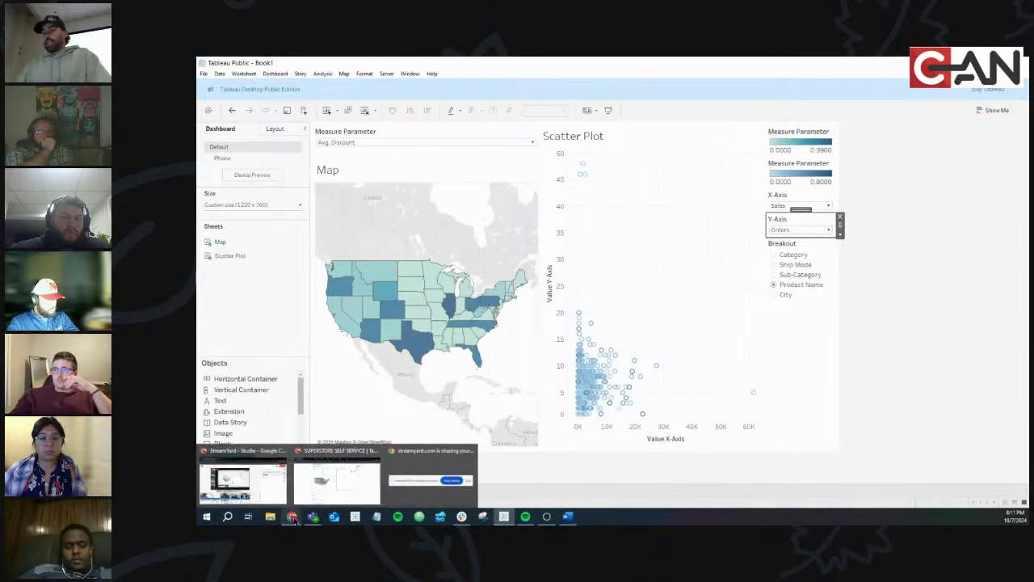
left_click(324, 489)
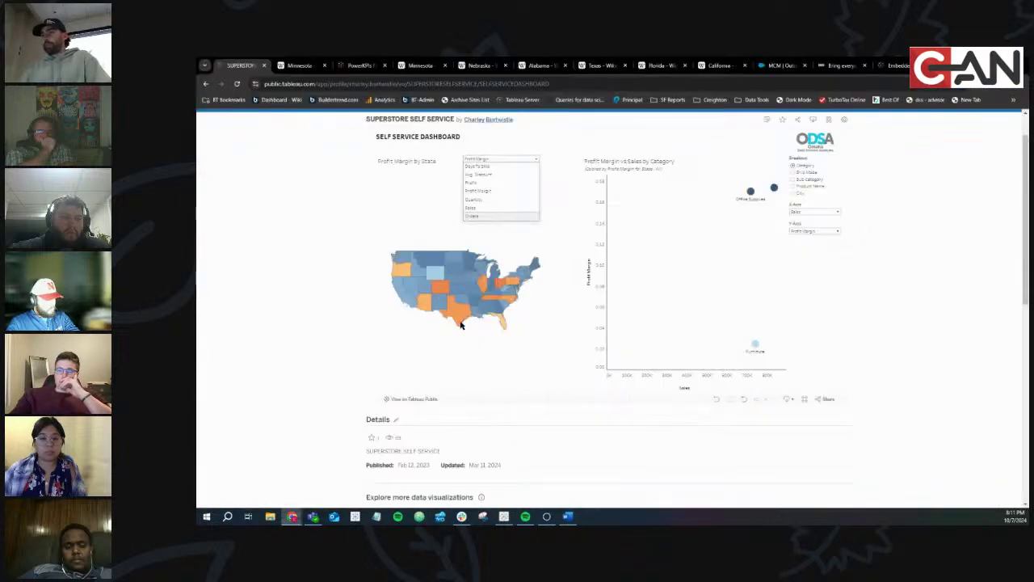
left_click(456, 281)
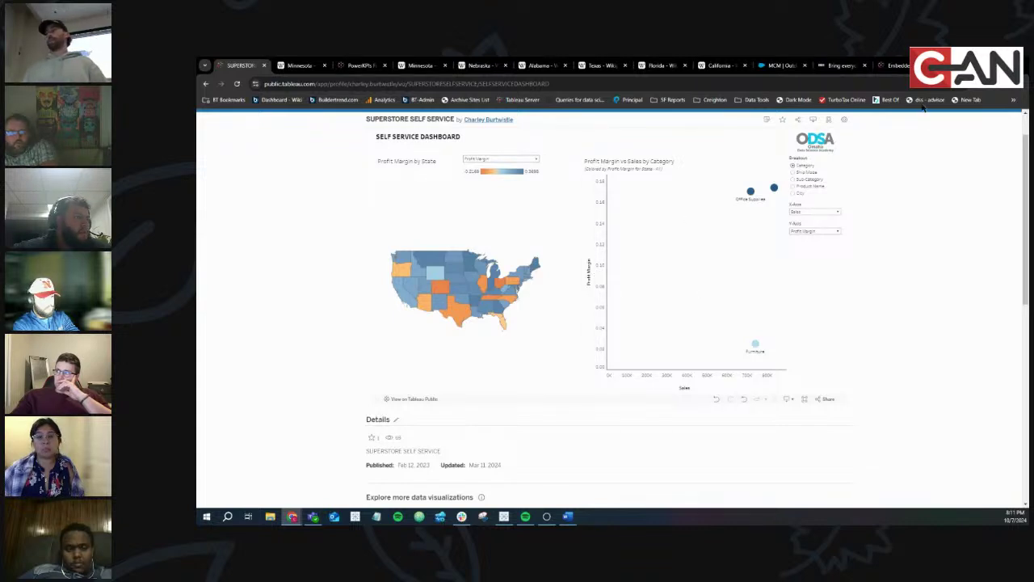
key("alt+Tab")
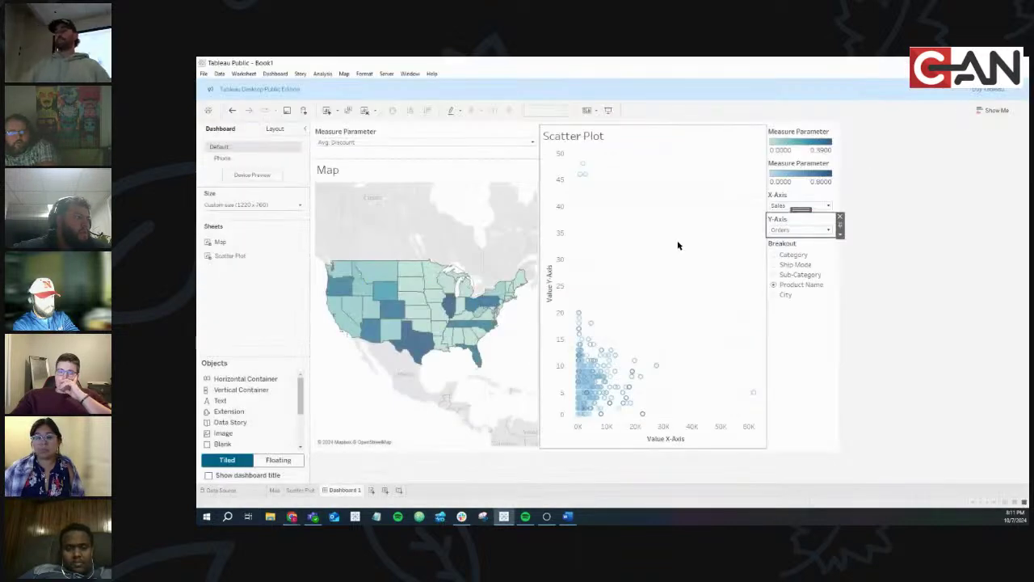
On the Scatter Plot sheet, set the vertical axis title to follow the Y-Axis parameter, reading Orders
left_click(655, 225)
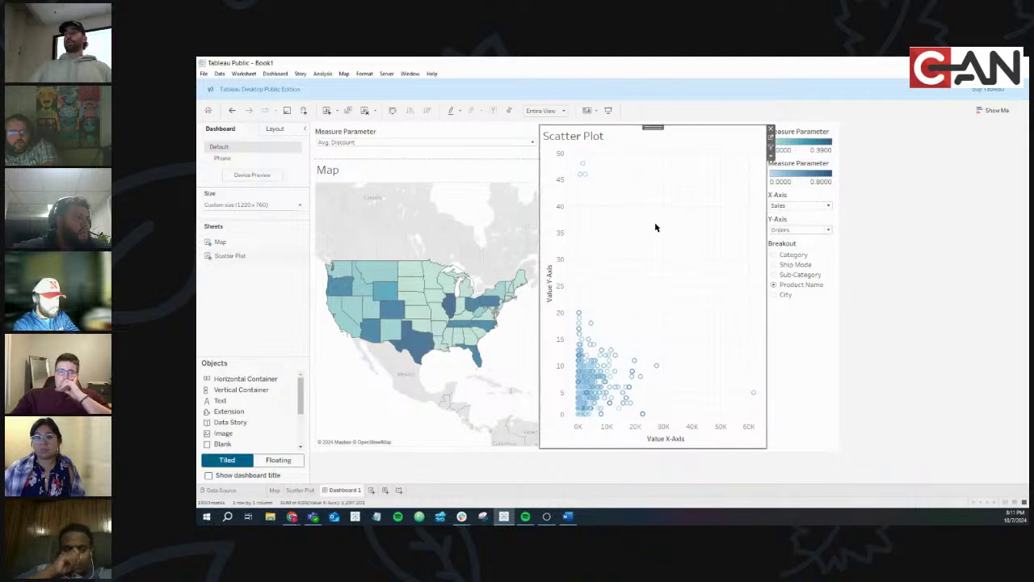
left_click(771, 137)
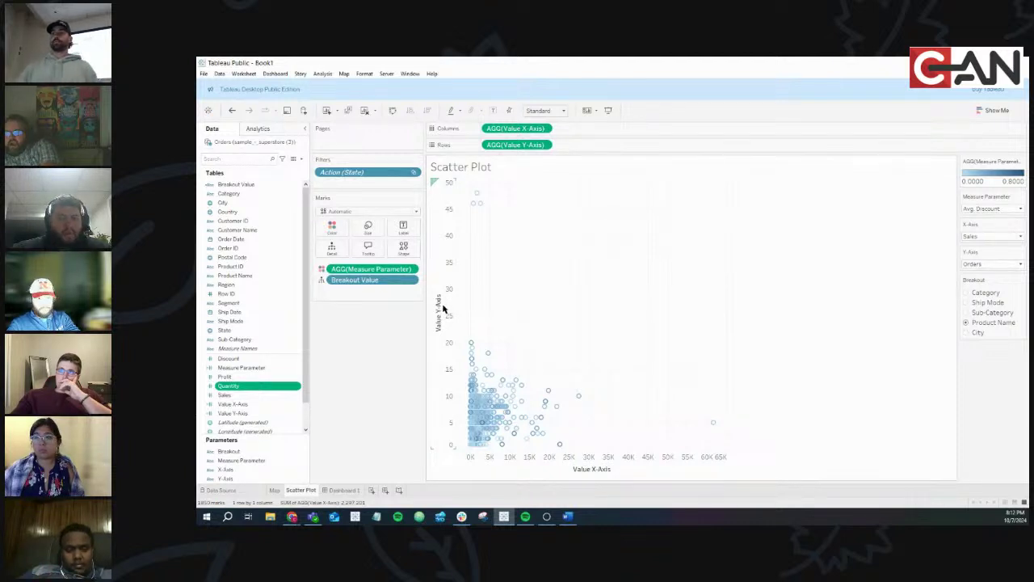
double_click(443, 308)
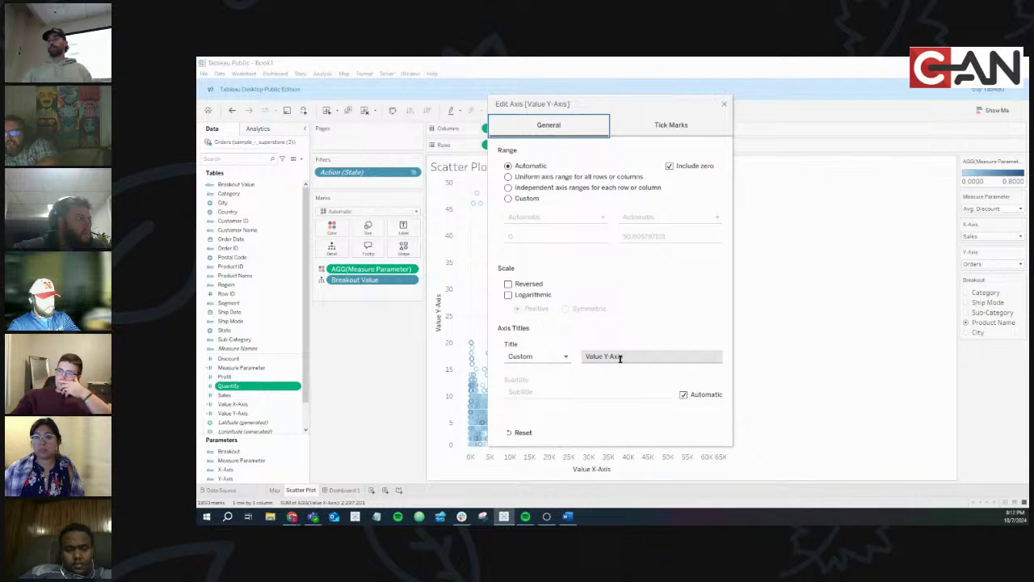
double_click(595, 355)
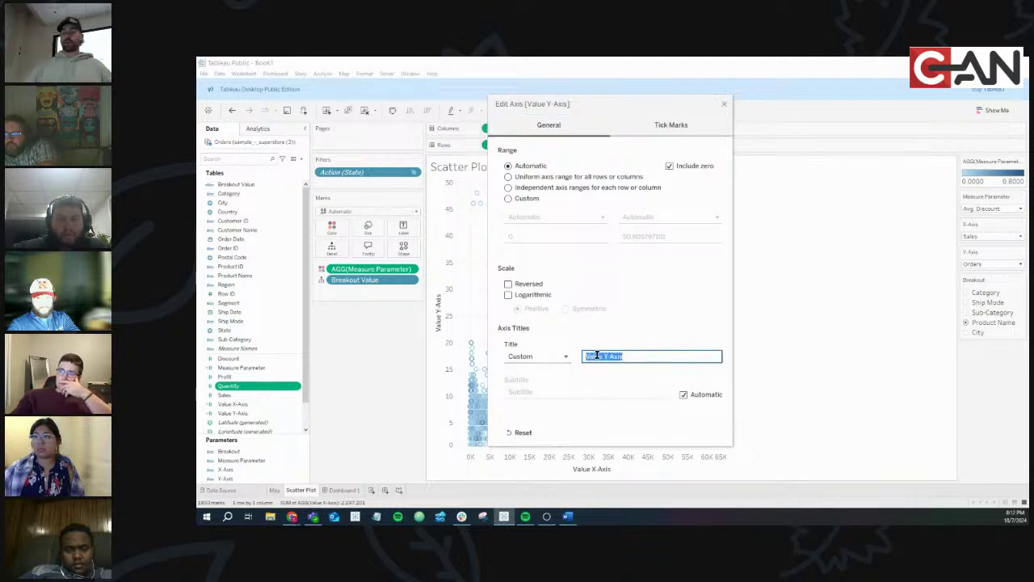
type("asrgas")
key("Return")
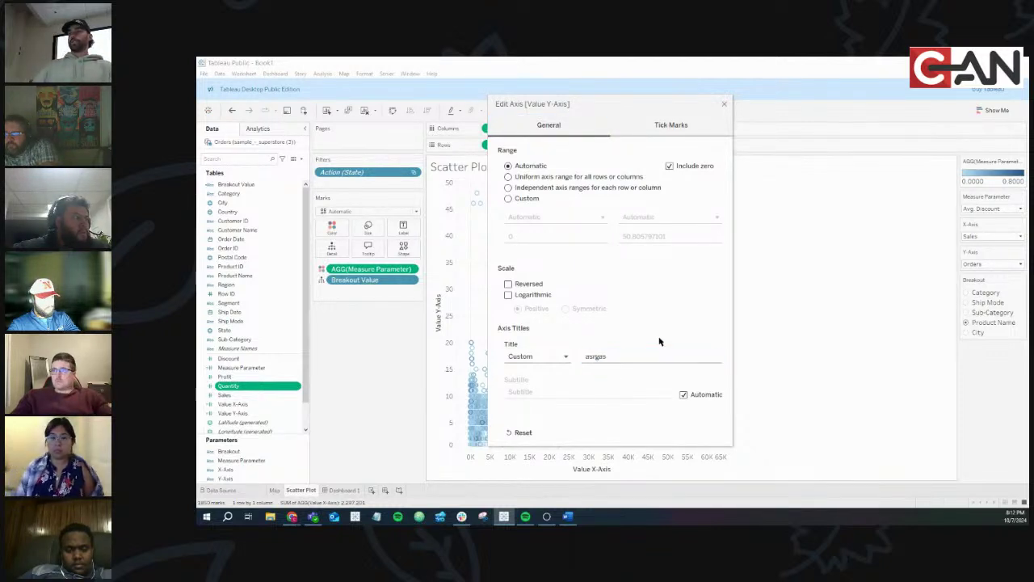
left_click(646, 352)
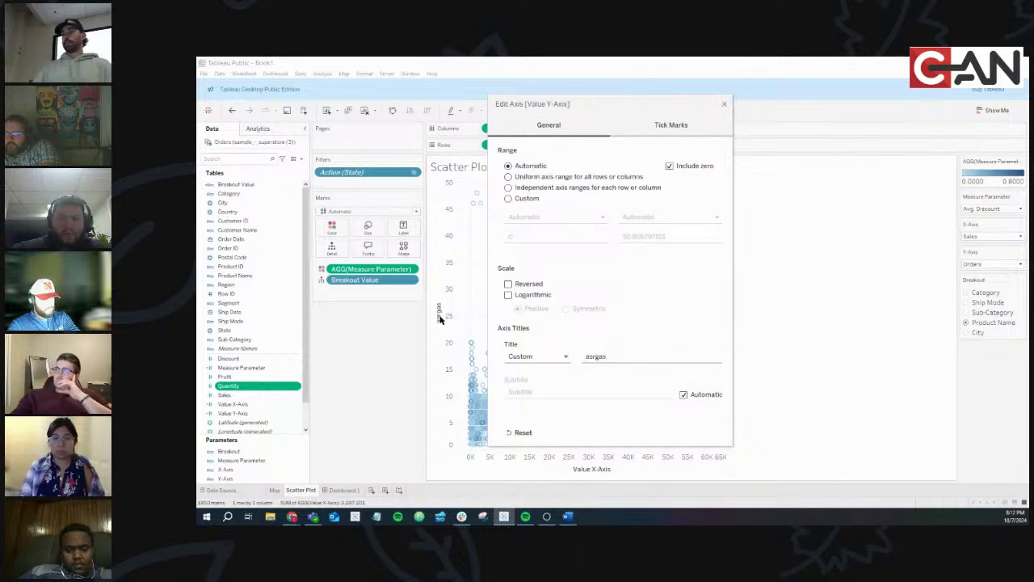
left_click(529, 361)
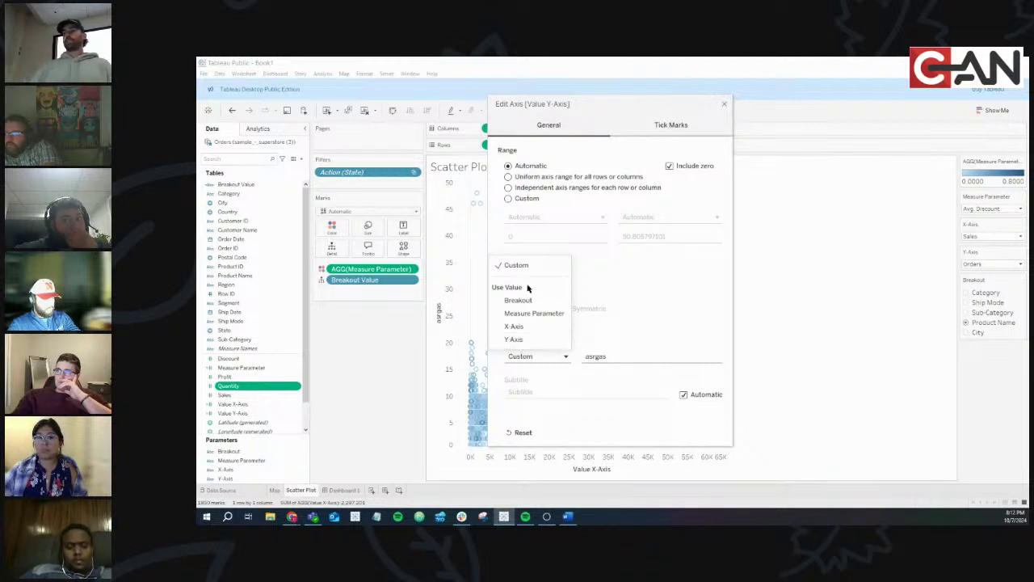
left_click(524, 340)
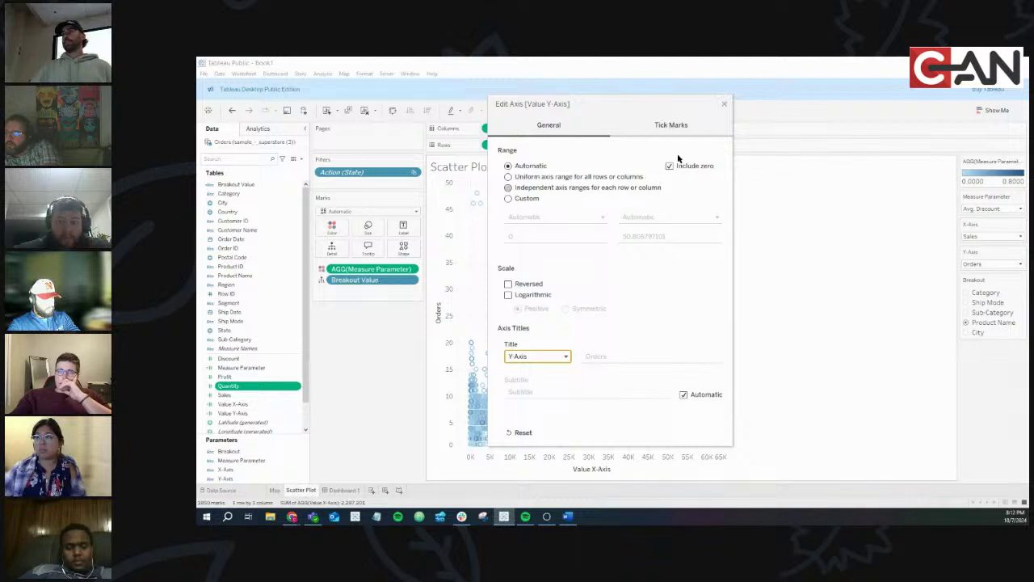
left_click(723, 106)
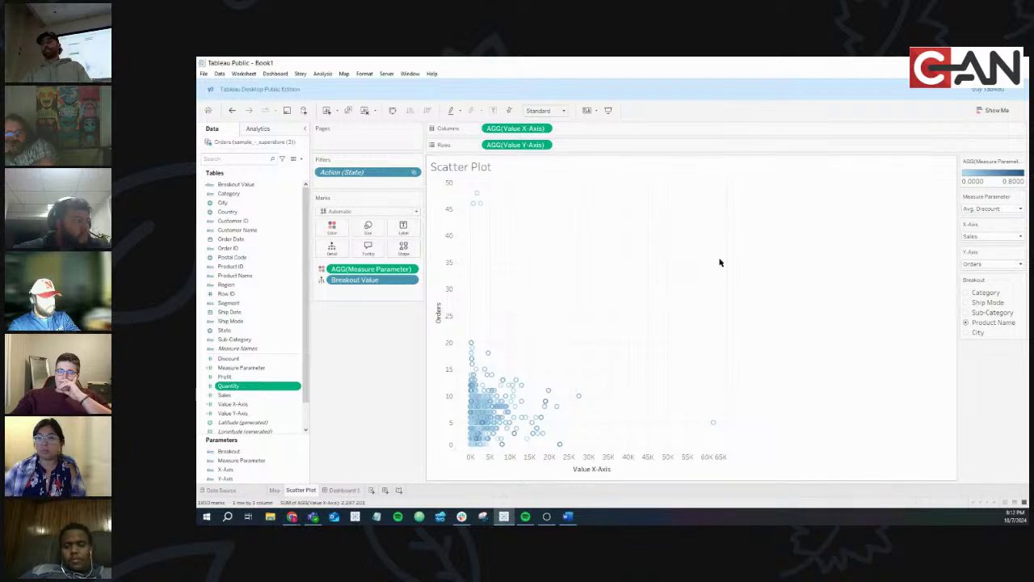
left_click(992, 265)
left_click(980, 274)
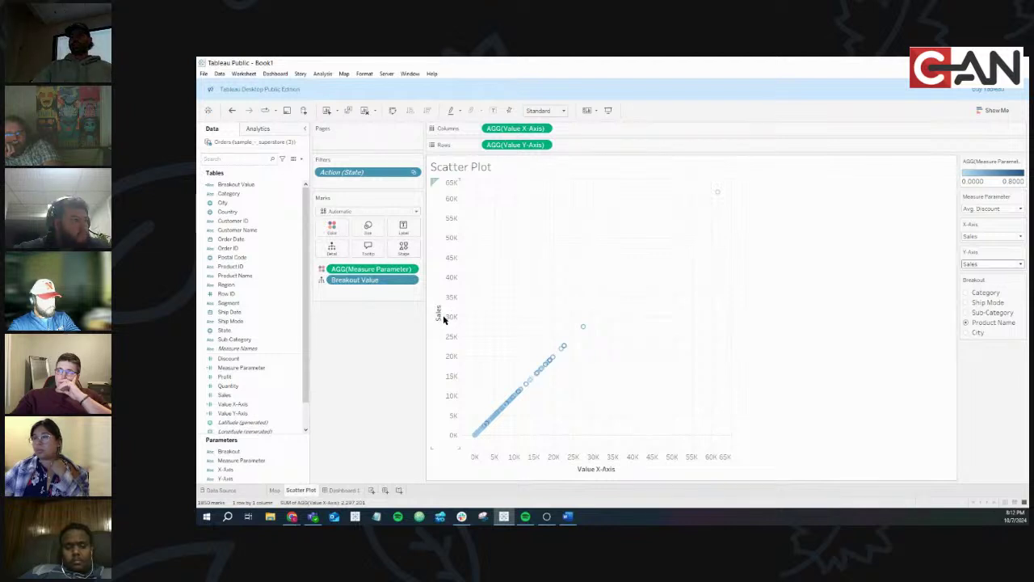
left_click(986, 264)
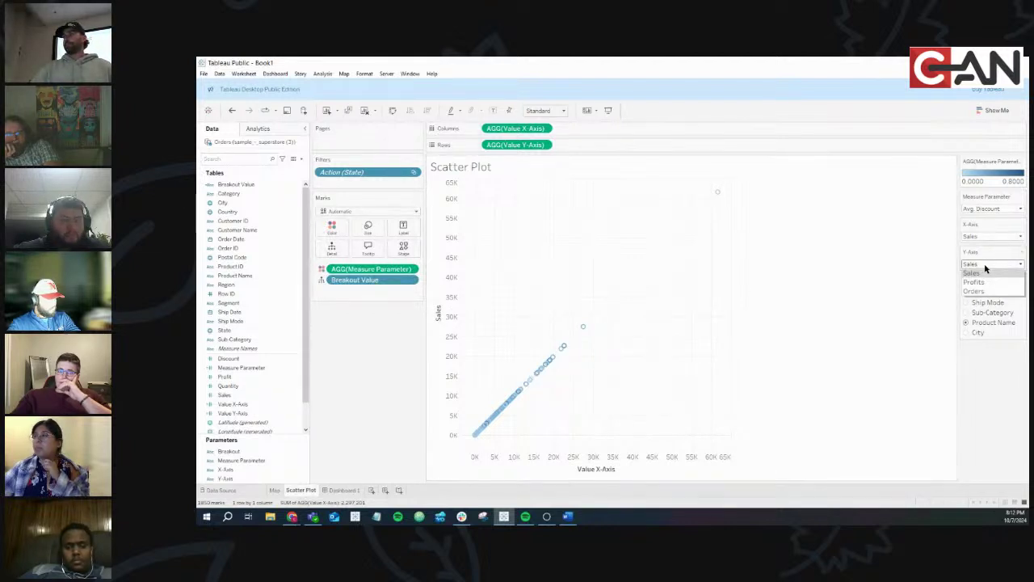
left_click(979, 282)
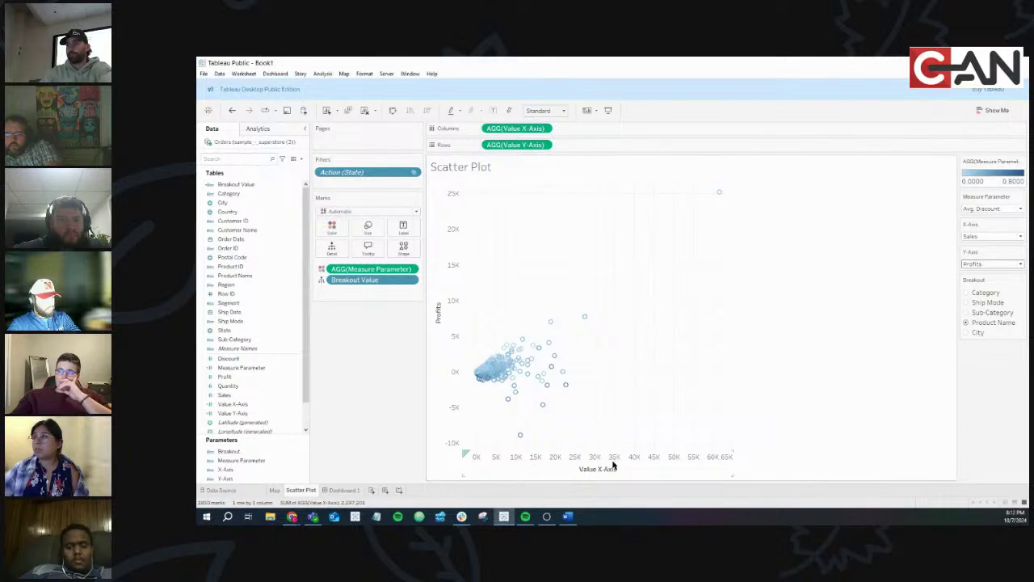
double_click(613, 464)
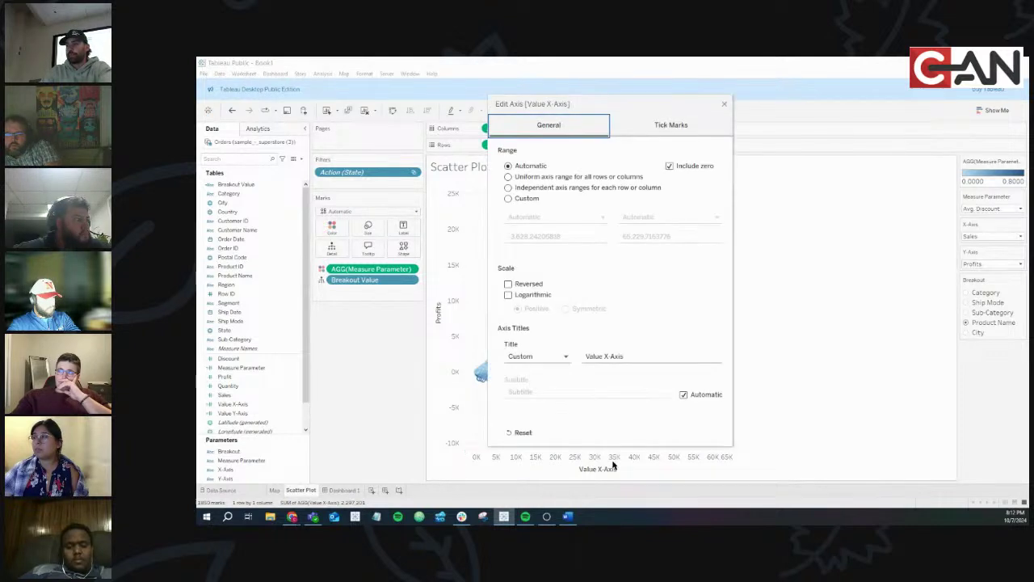
left_click(553, 360)
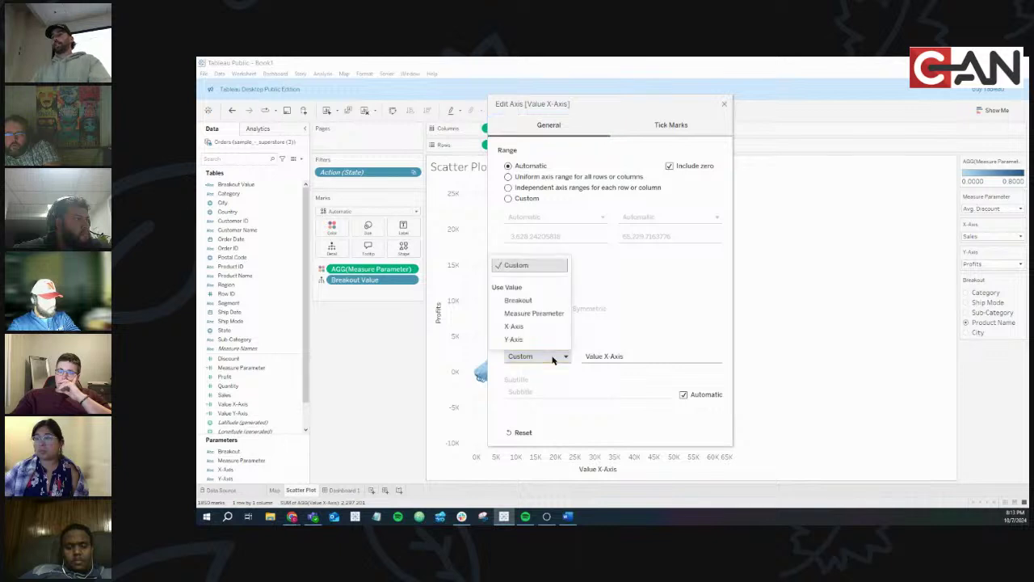
left_click(515, 326)
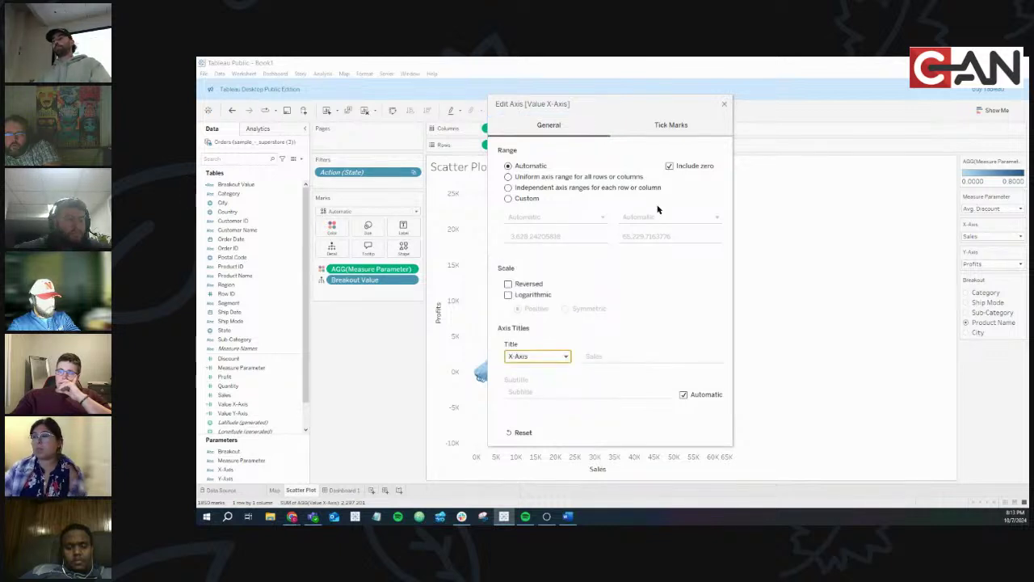
left_click(723, 106)
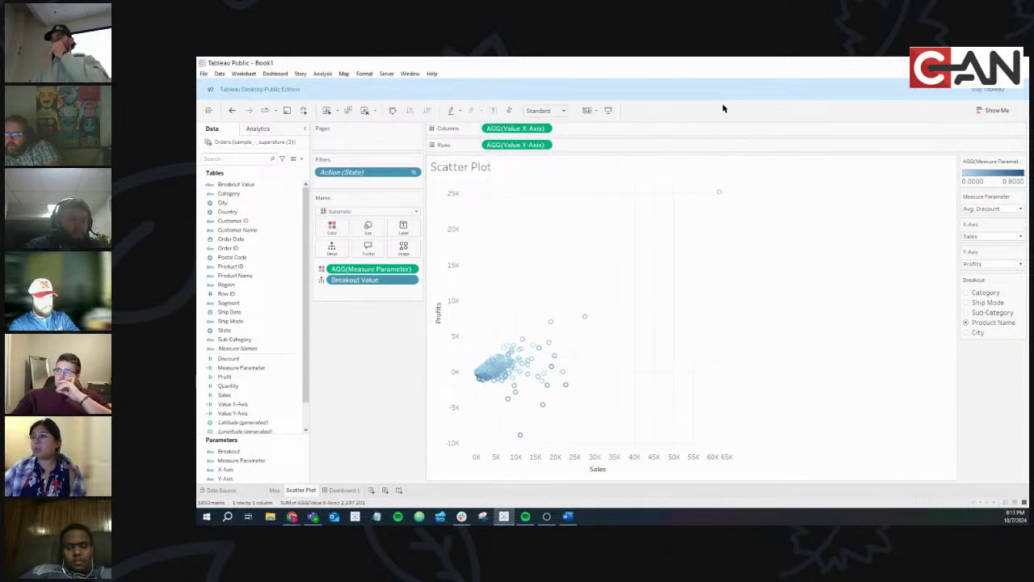
left_click(990, 236)
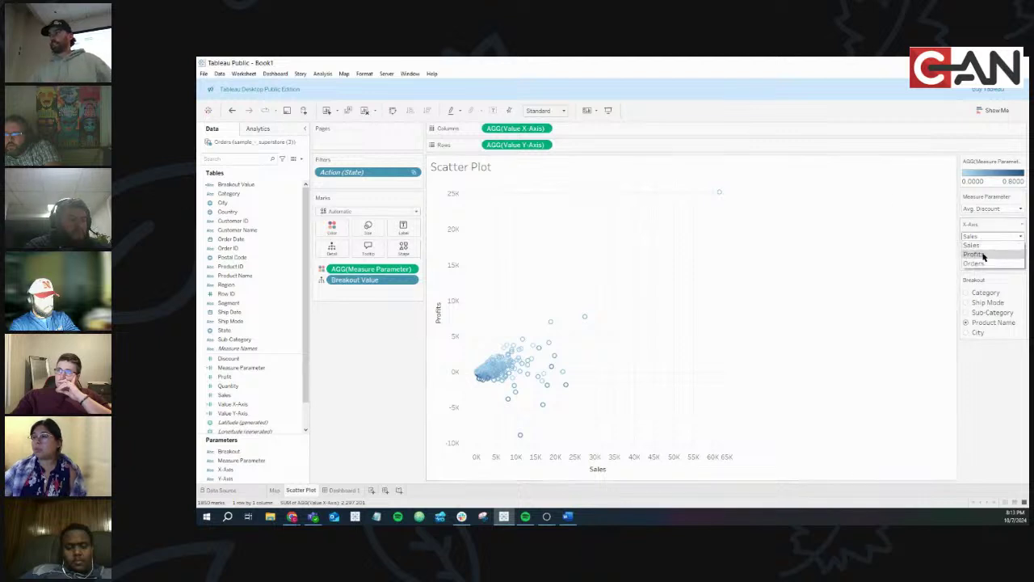
left_click(983, 256)
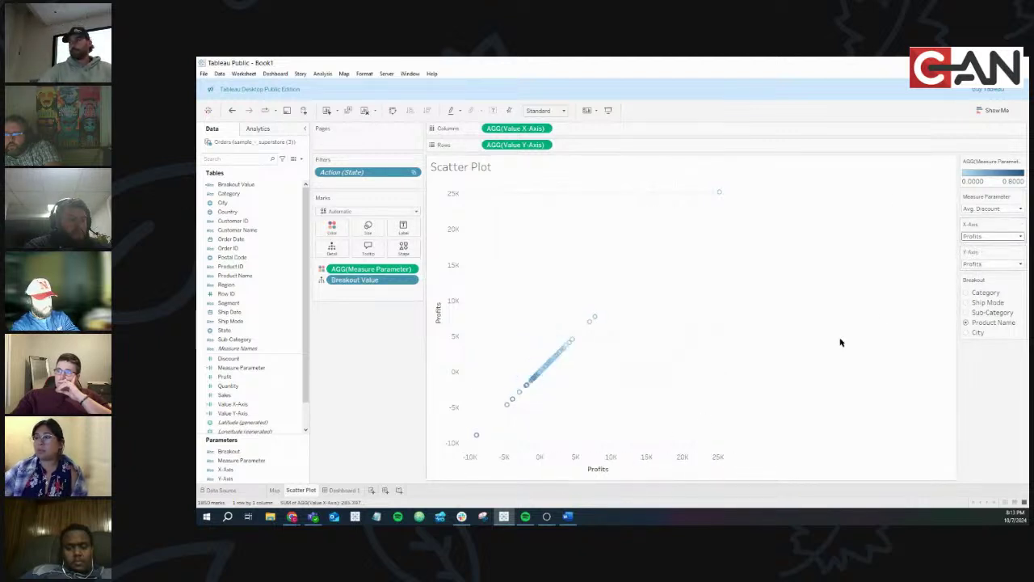
left_click(962, 237)
left_click(975, 266)
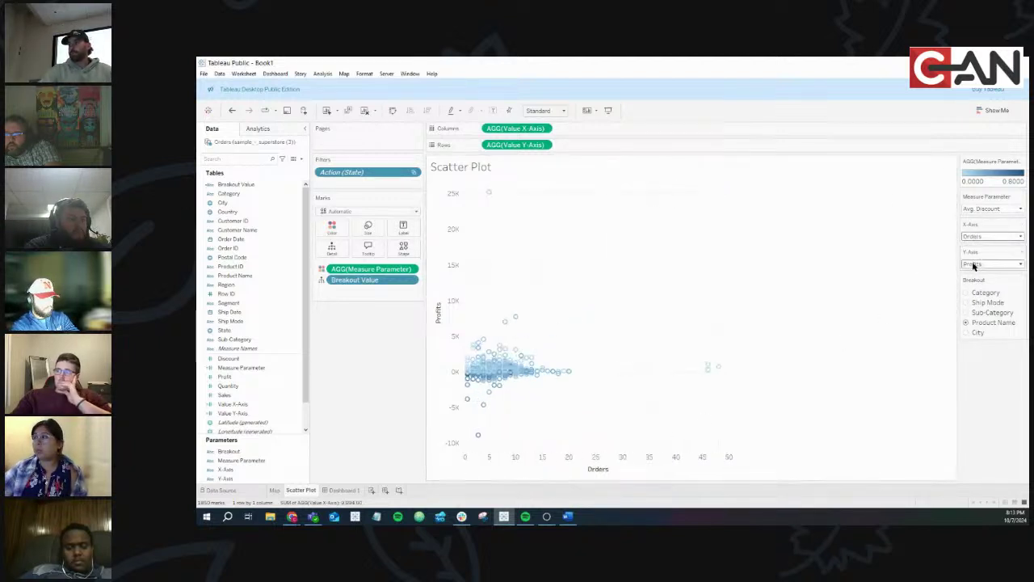
left_click(982, 265)
left_click(981, 276)
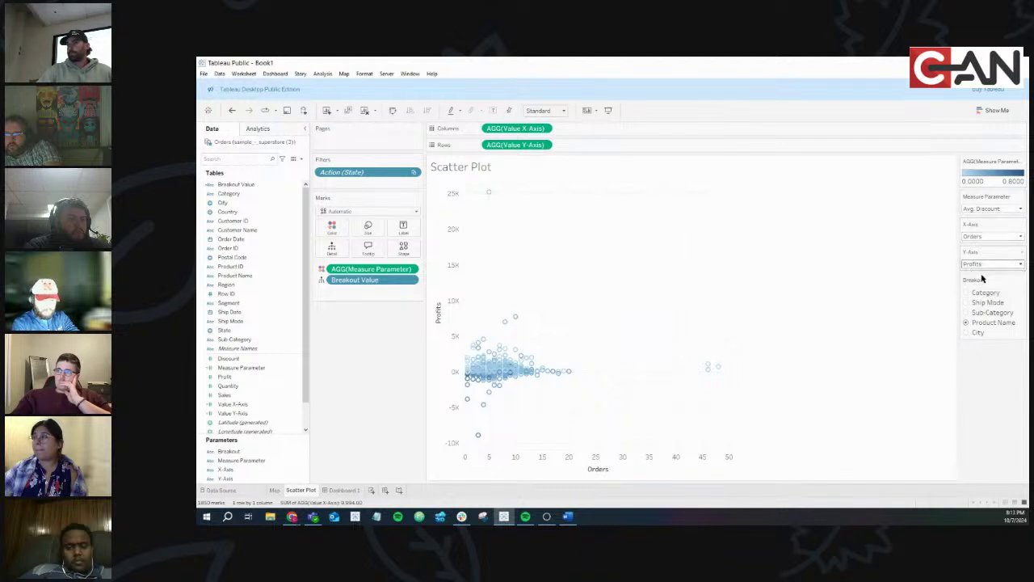
left_click(981, 264)
left_click(981, 293)
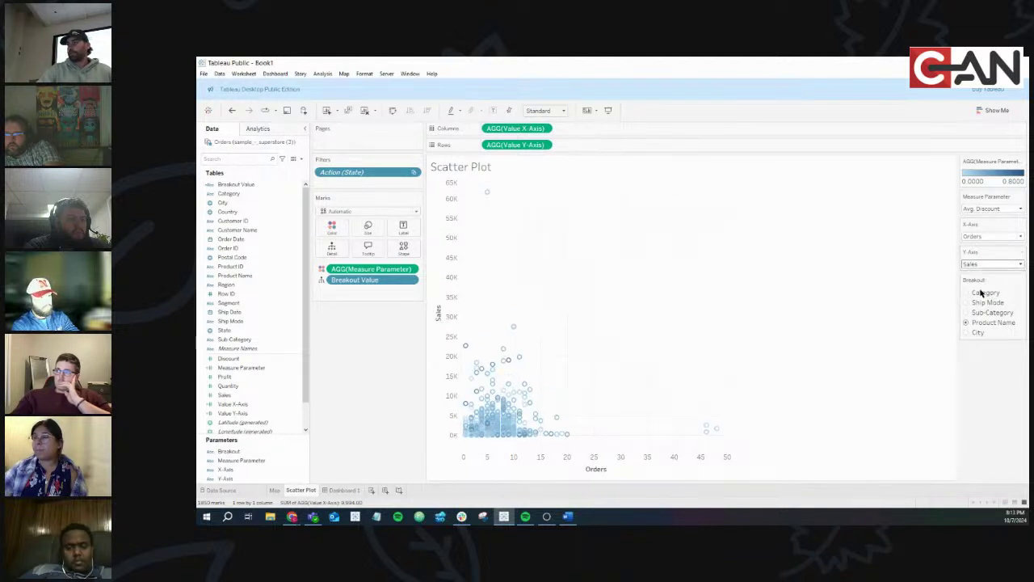
left_click(981, 265)
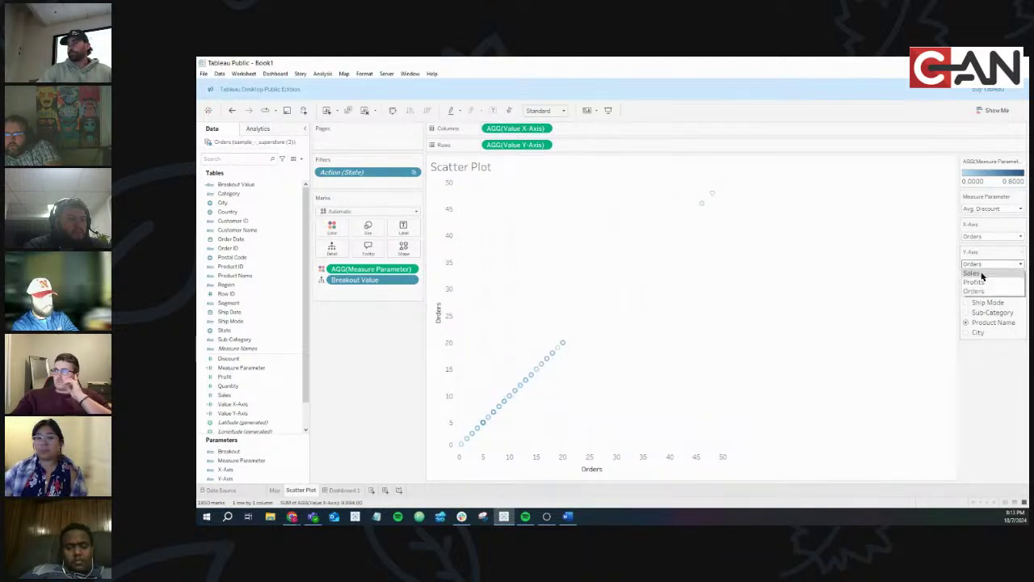
left_click(981, 274)
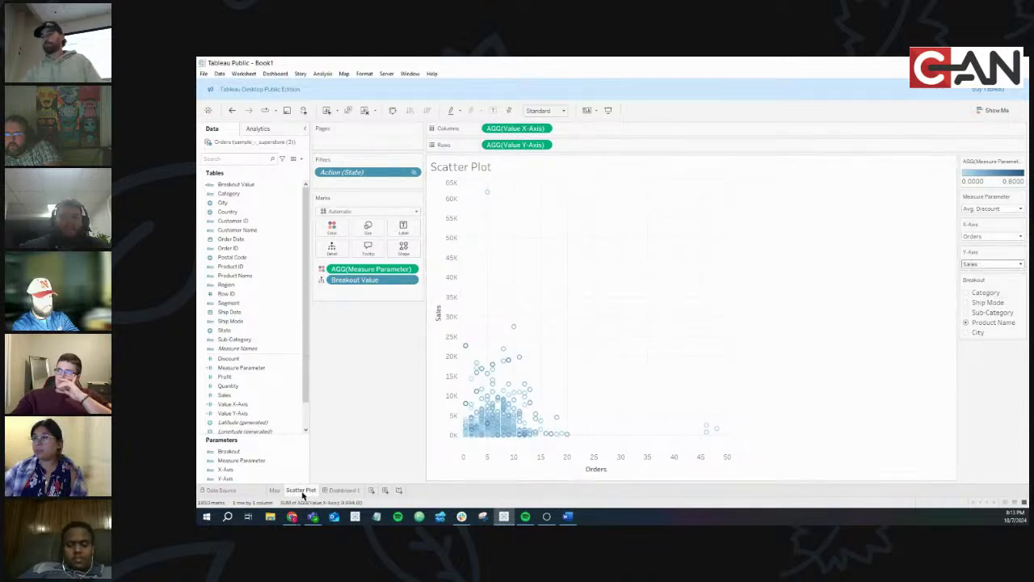
mouse_move(289, 518)
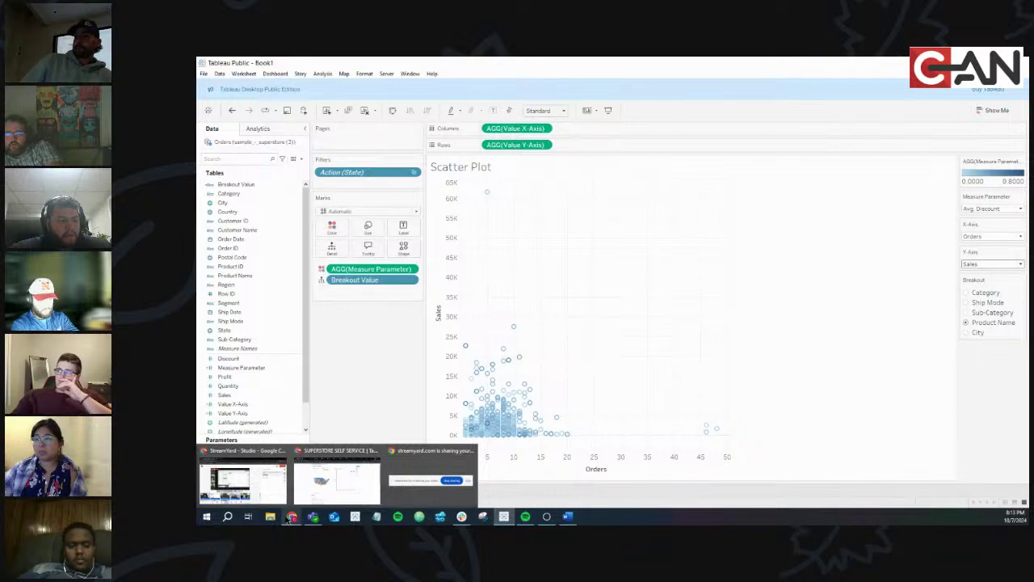
On the published dashboard, set X-Axis to Profit then Quantity, and colour the map by Avg. Discount
left_click(316, 491)
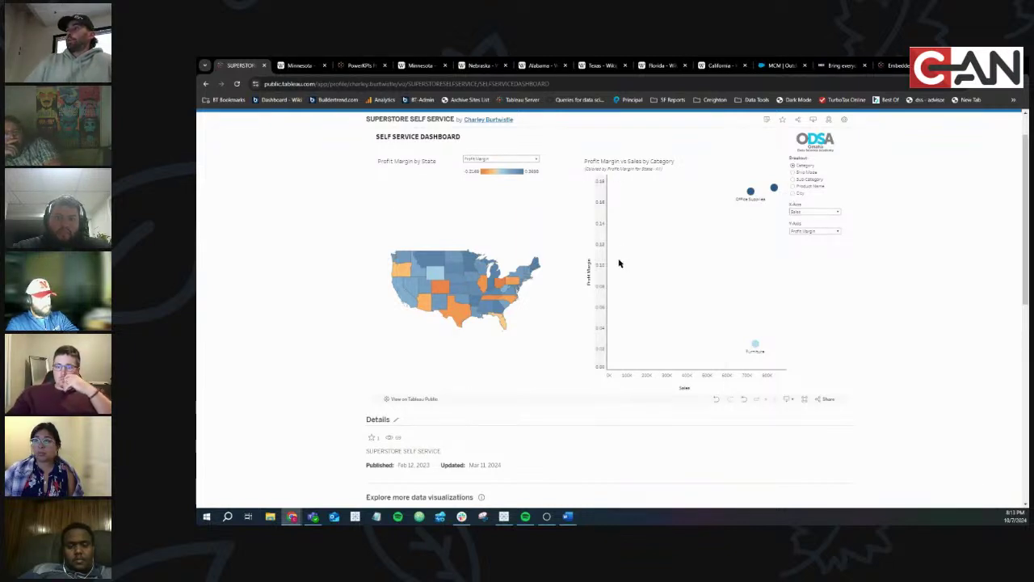
left_click(802, 212)
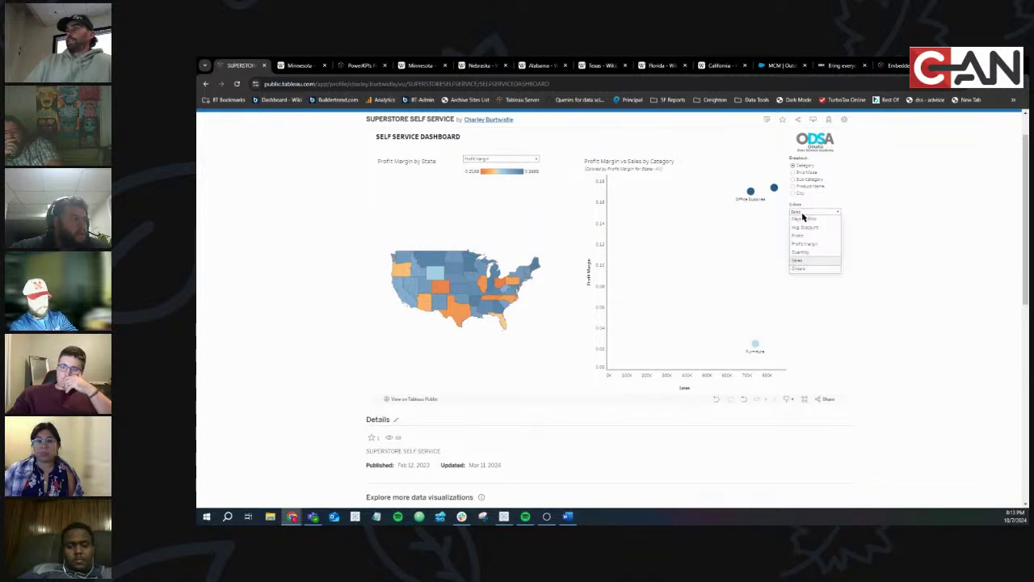
left_click(800, 232)
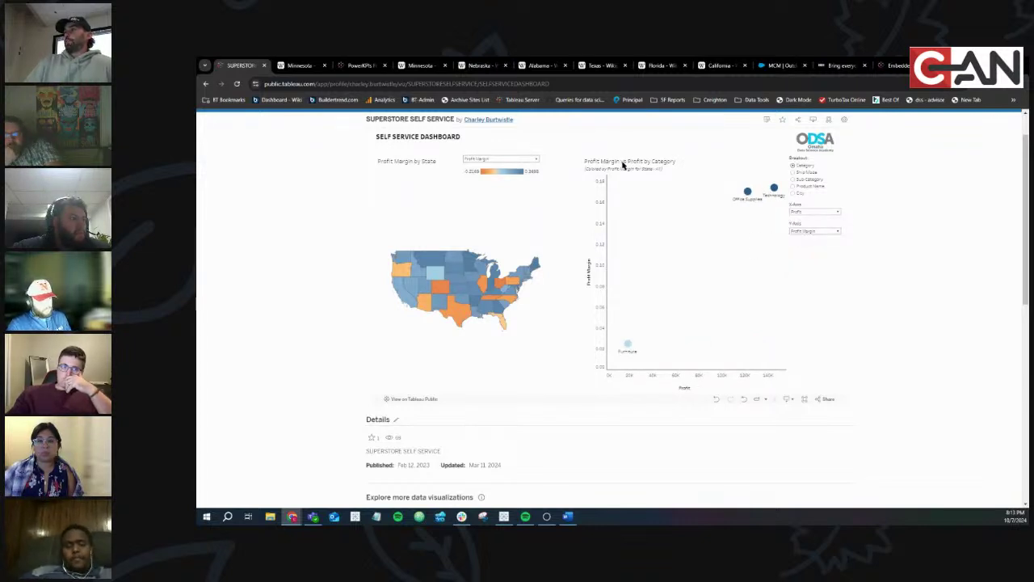
left_click(817, 214)
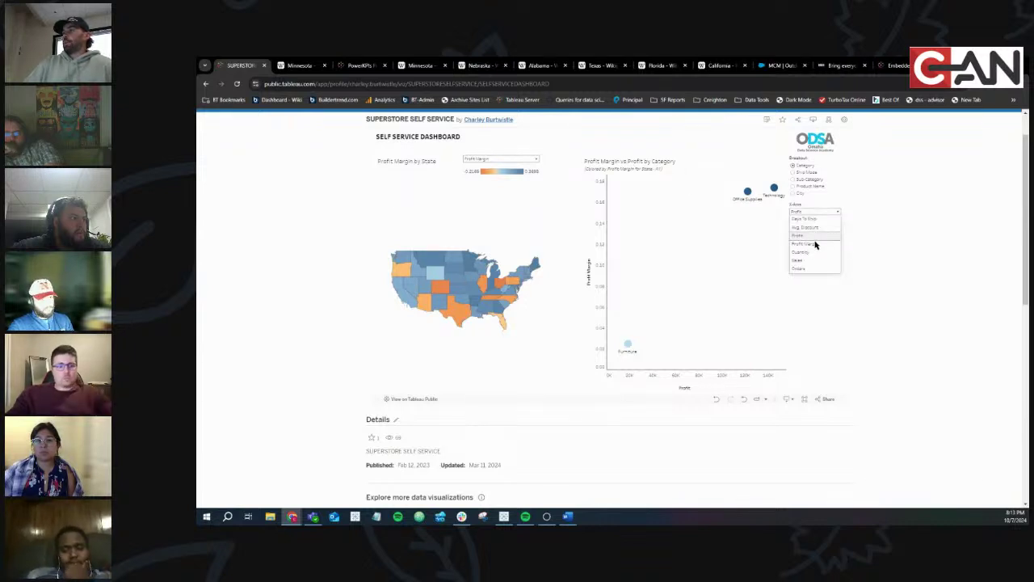
left_click(812, 251)
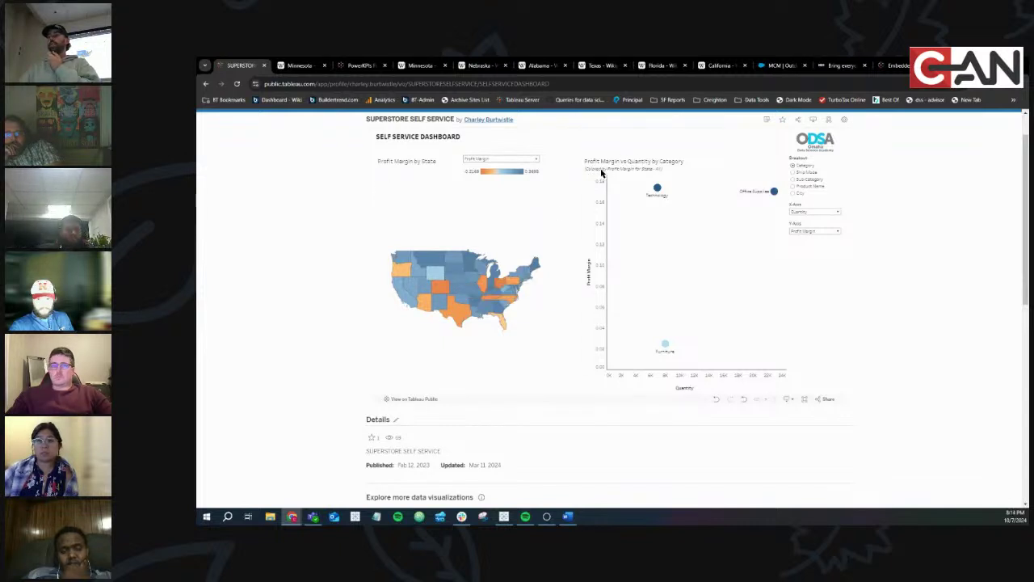
left_click(501, 160)
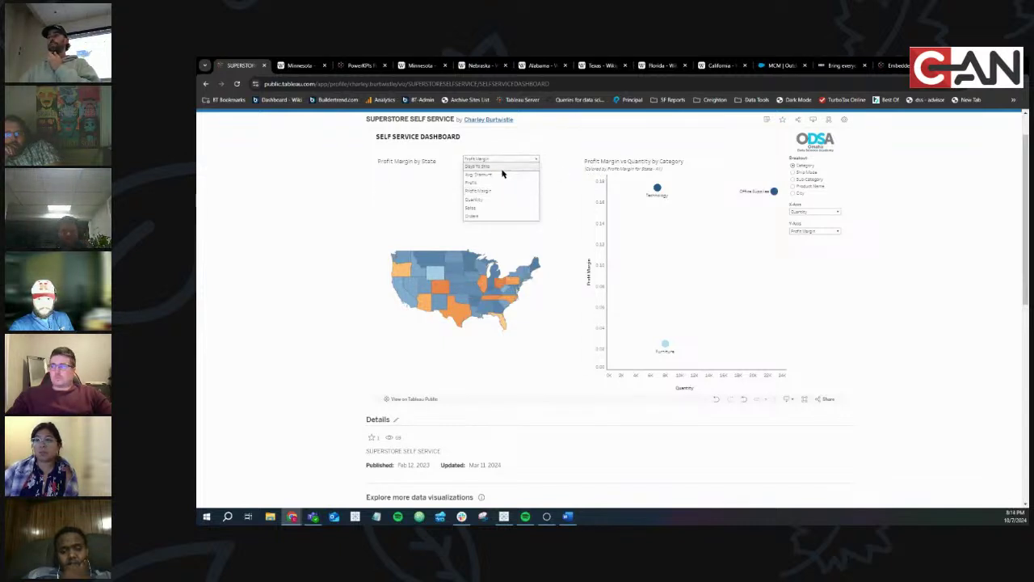
left_click(502, 170)
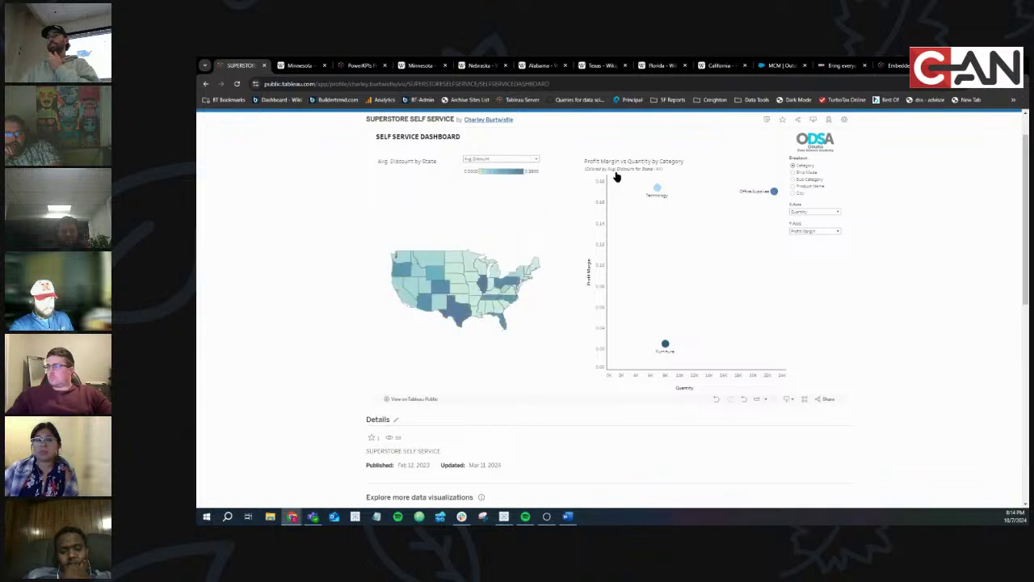
Switch the published map's measure to Profit Margin, then to Quantity
scroll(616, 176, "up", 6)
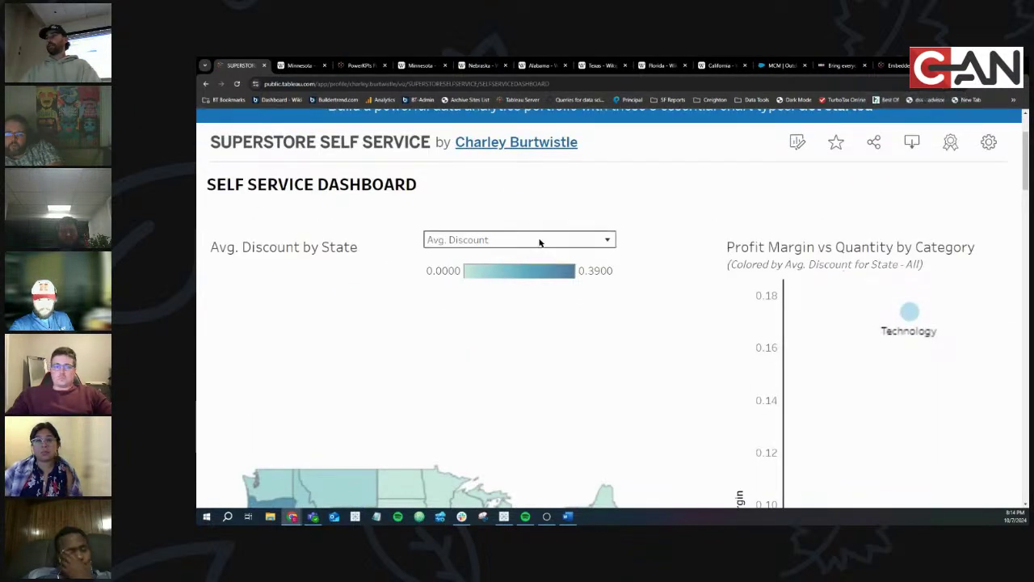
left_click(540, 239)
left_click(511, 324)
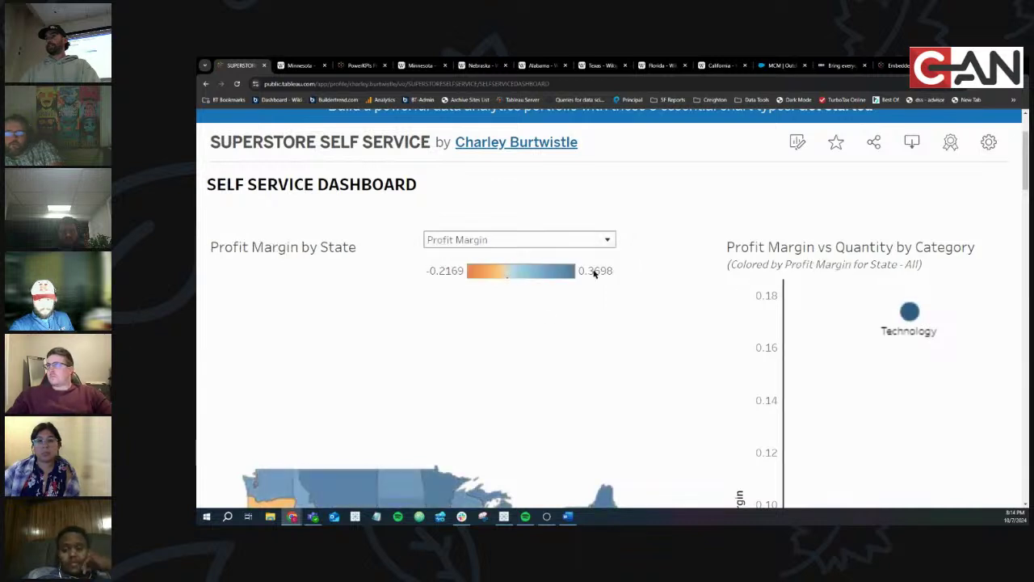
left_click(561, 240)
left_click(500, 341)
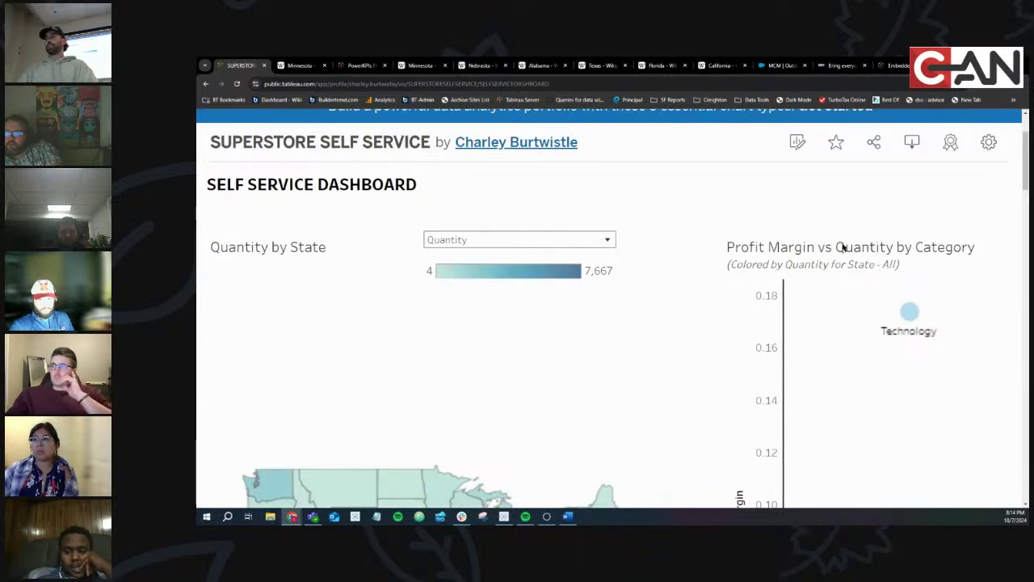
Filter by Nebraska and South Dakota on the map, clear the state selection, and open File Explorer
key("ctrl+minus")
key("ctrl+minus")
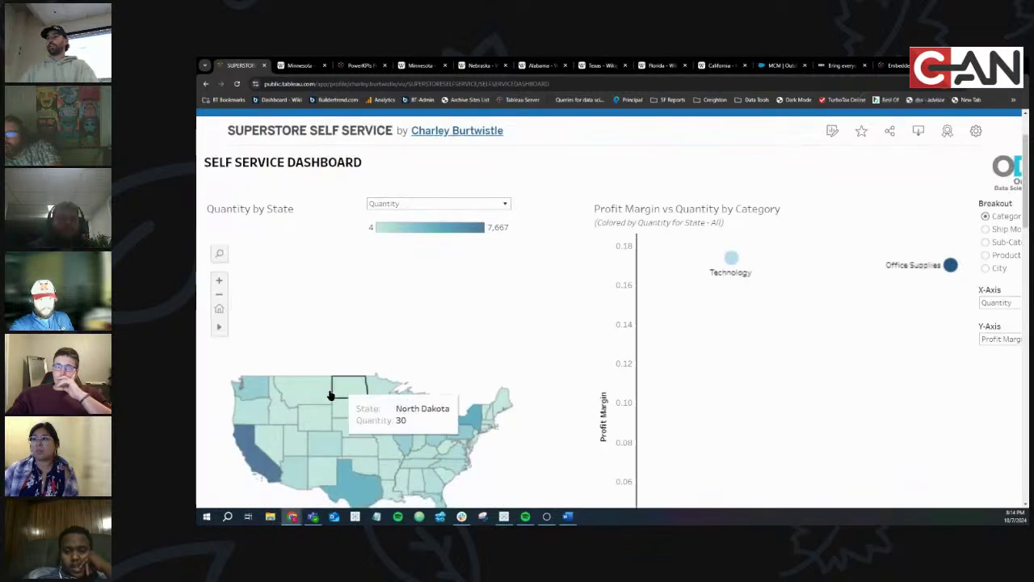
left_click(353, 435)
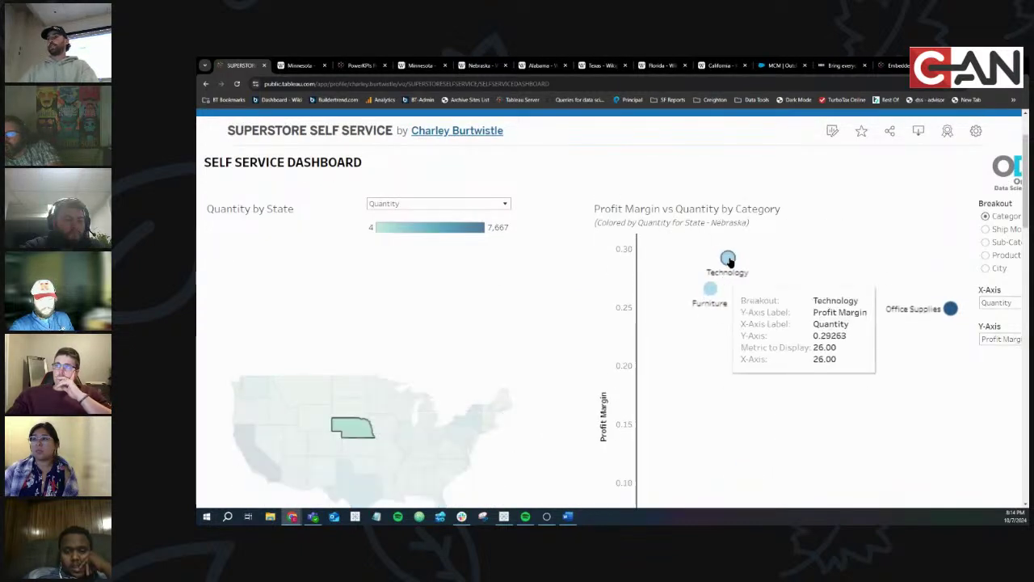
left_click(354, 426)
left_click(349, 406)
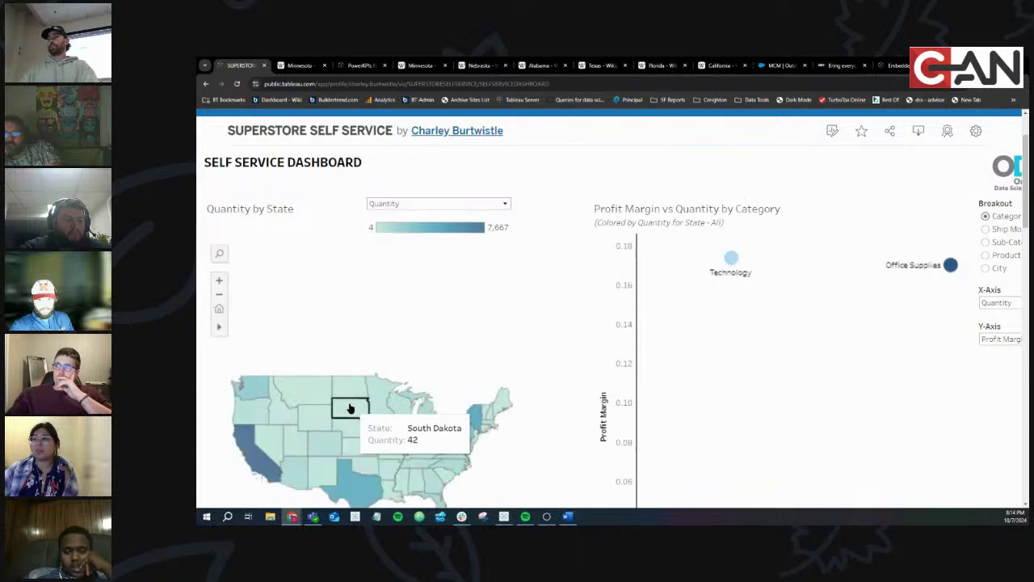
key("ctrl+minus")
key("ctrl+minus")
key("ctrl+minus")
key("ctrl+minus")
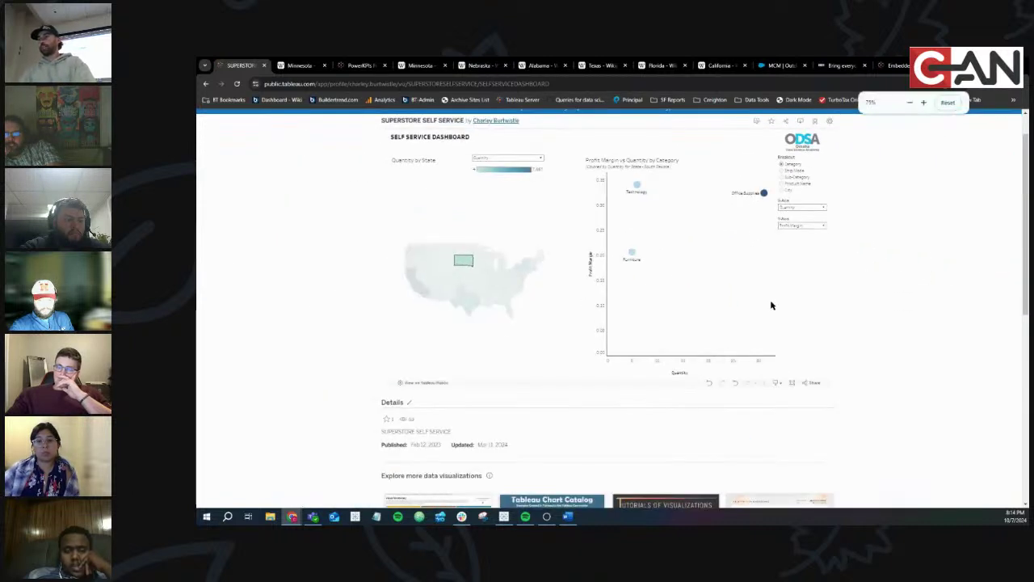
key("ctrl+plus")
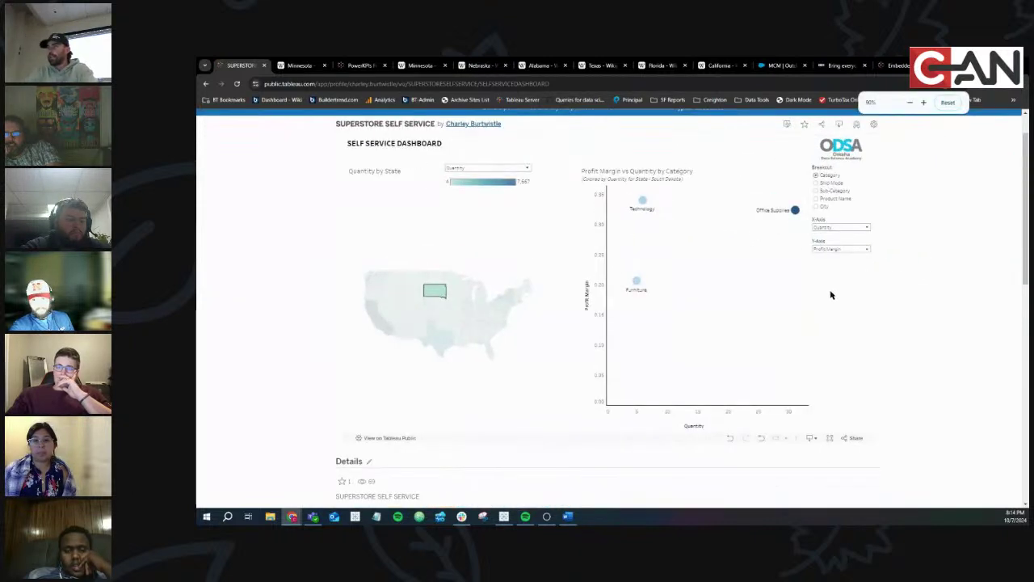
left_click(432, 297)
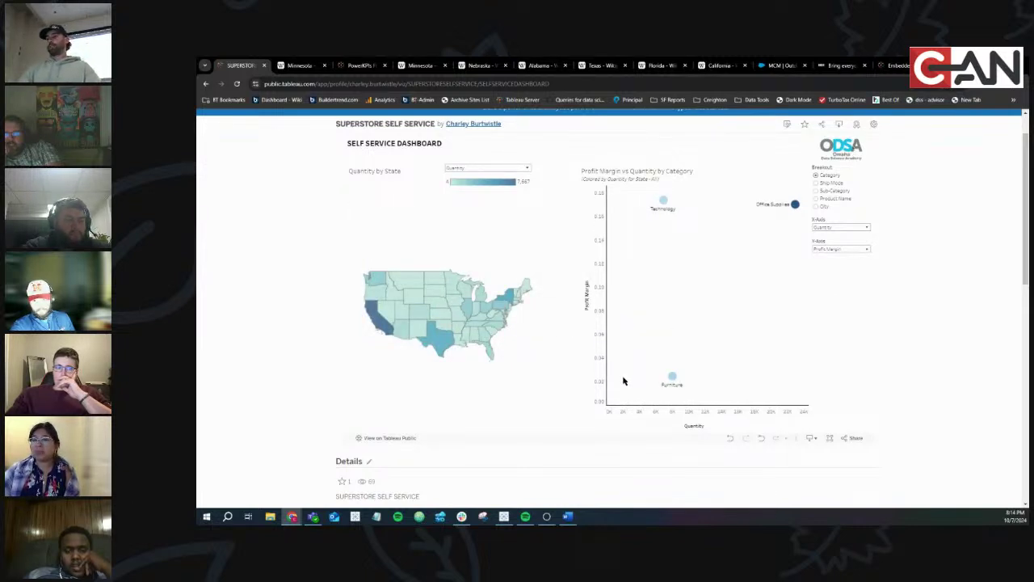
left_click(271, 517)
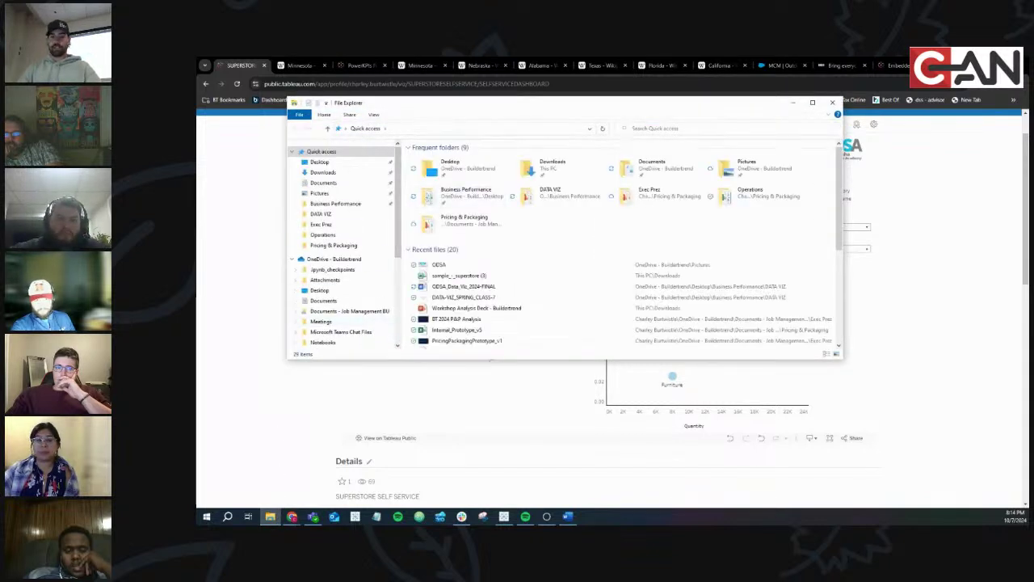
Select the ODSA picture under Recent files, then close File Explorer
key("alt+Tab")
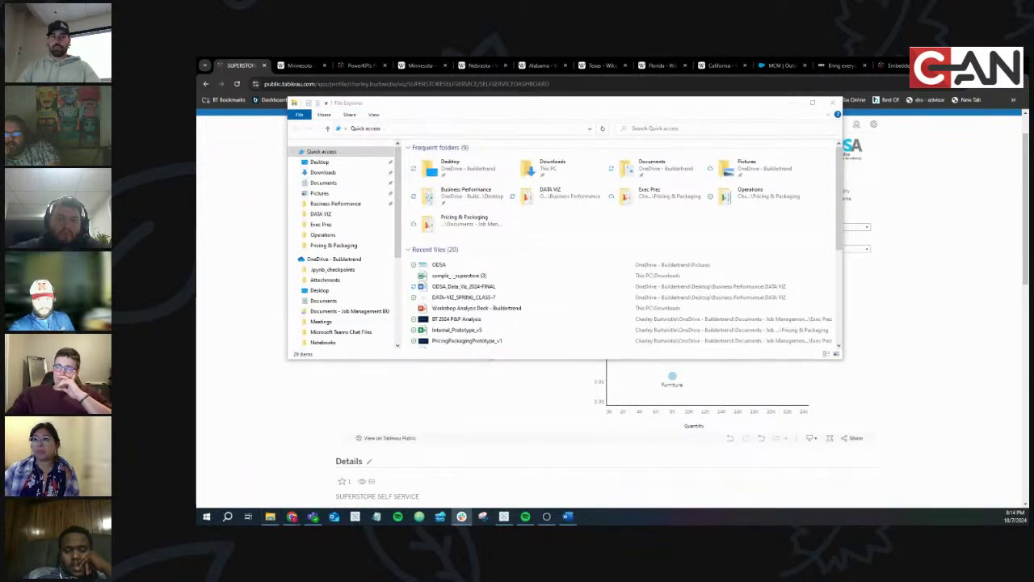
left_click(468, 266)
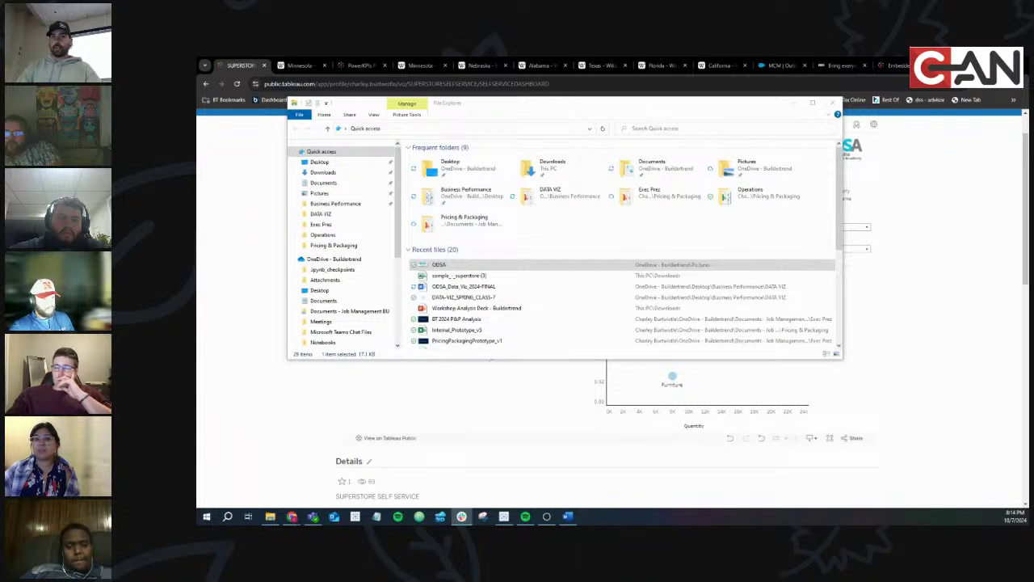
left_click(804, 112)
left_click(793, 103)
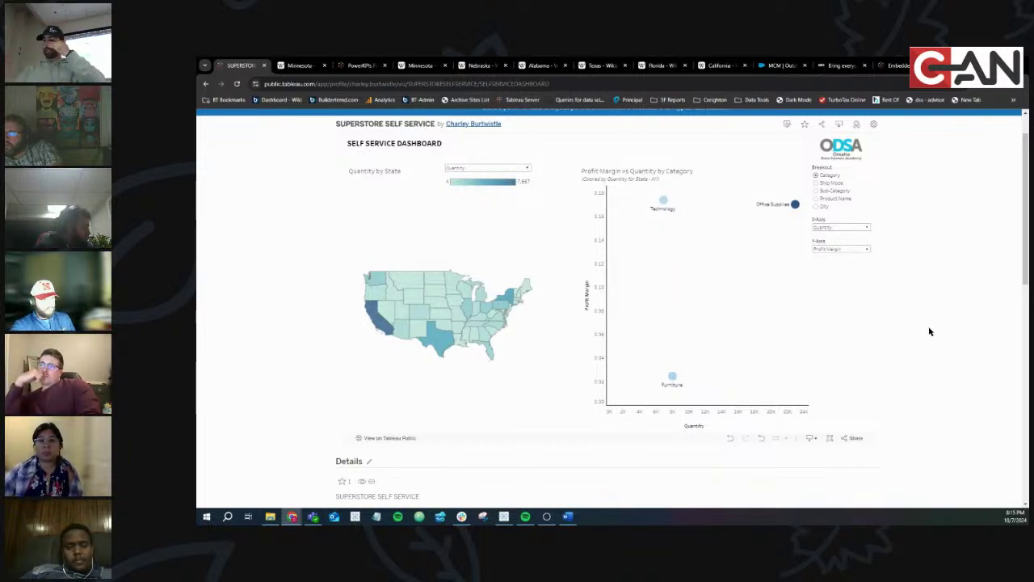
Bring the ODSA Data Viz final assignment up in Word, zoom in twice, and scroll to page 1's top
left_click(568, 515)
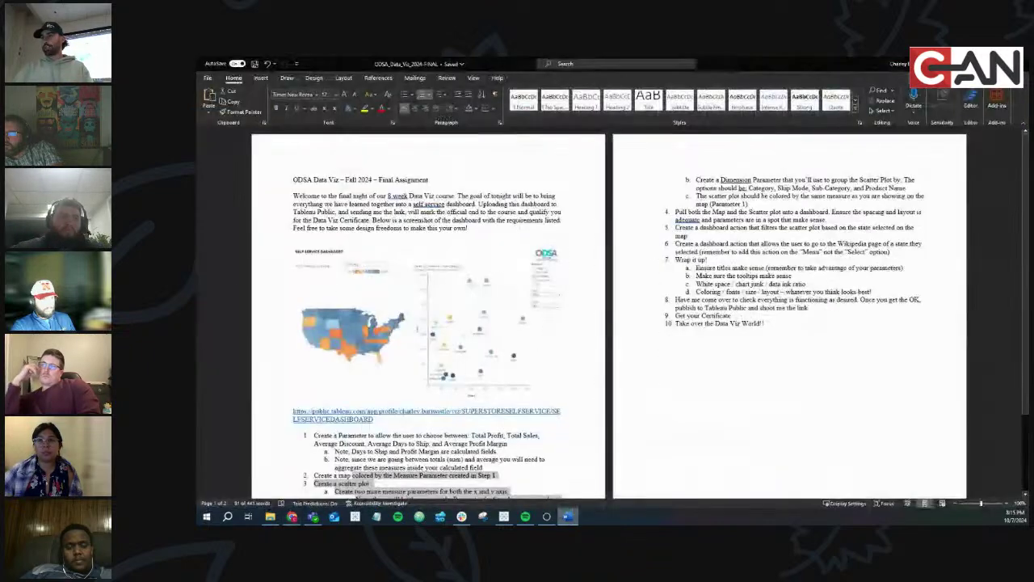
left_click(1007, 502)
left_click(1008, 502)
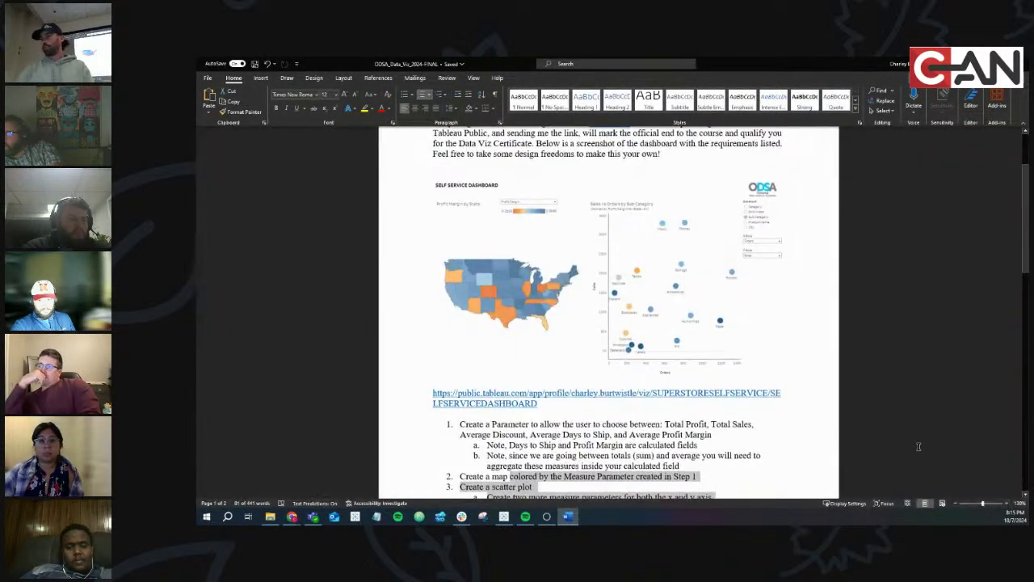
scroll(917, 446, "up", 1)
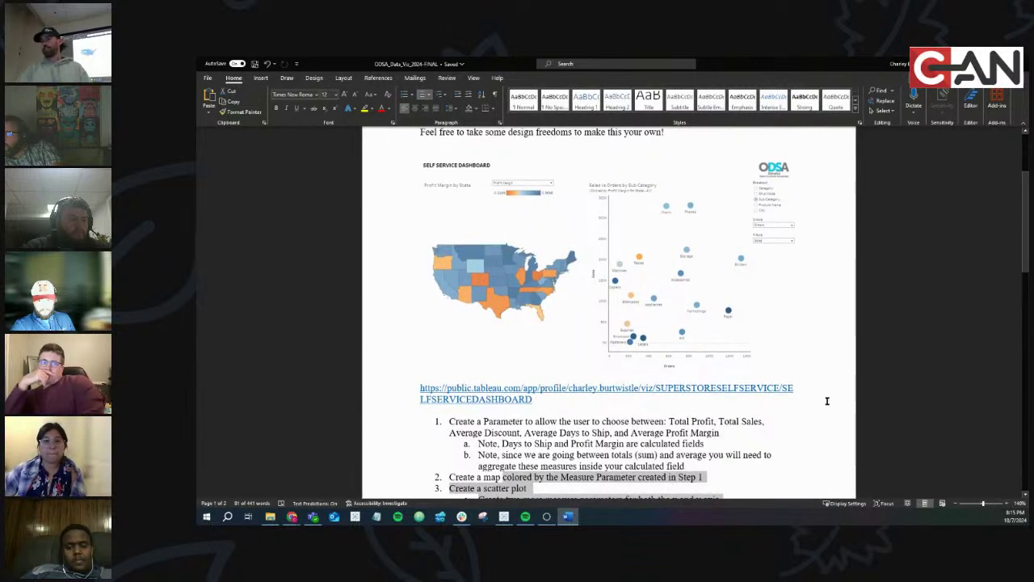
scroll(827, 400, "up", 3)
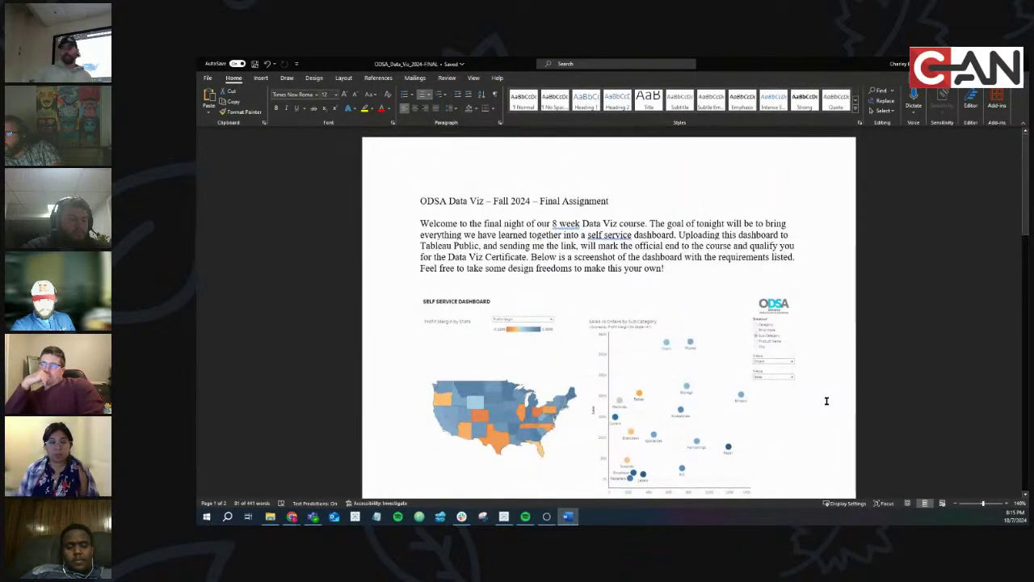
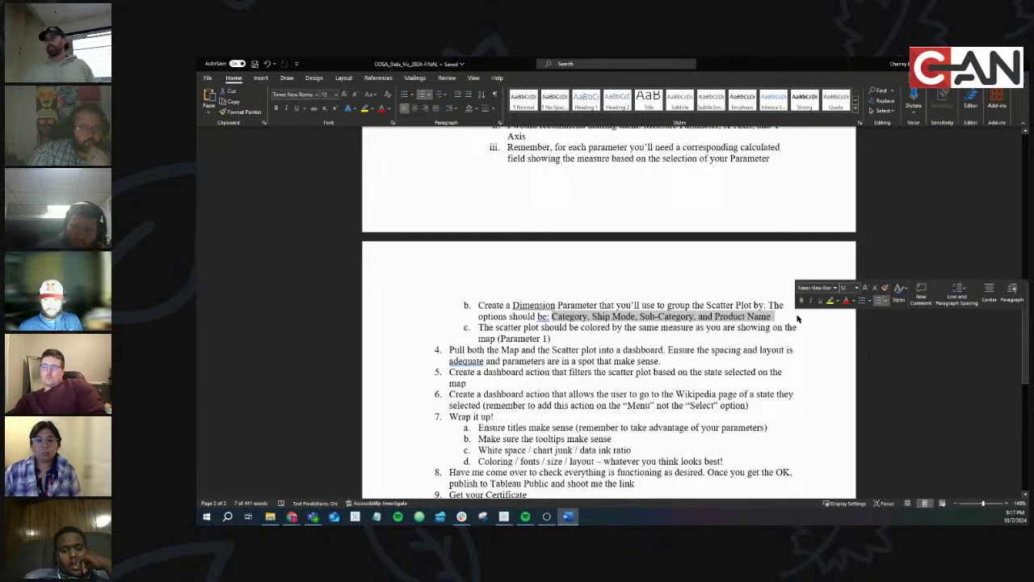
Review the task list items on scatter plot coloring and the item 5 dashboard filter action
triple_click(525, 328)
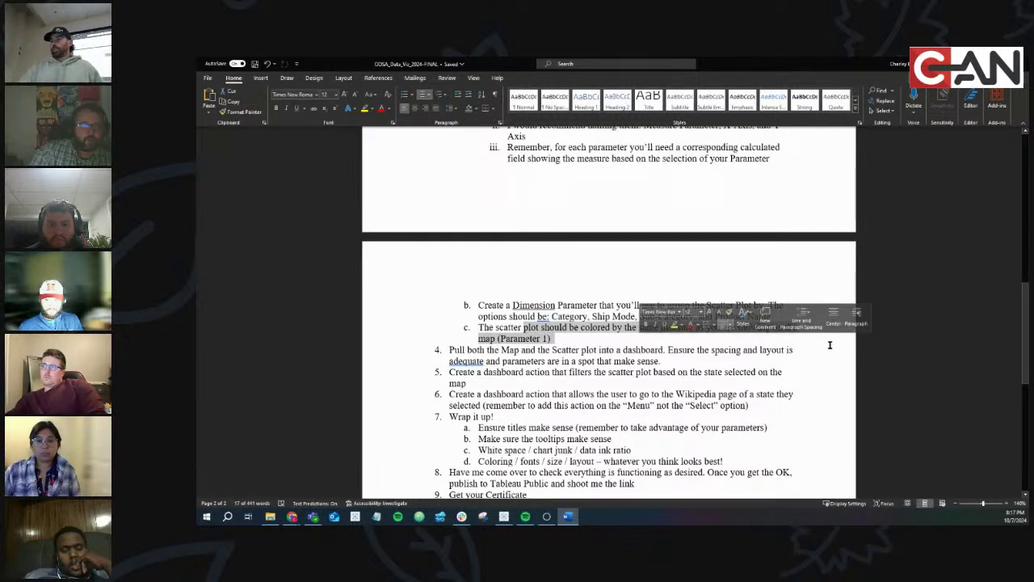
left_click(792, 350)
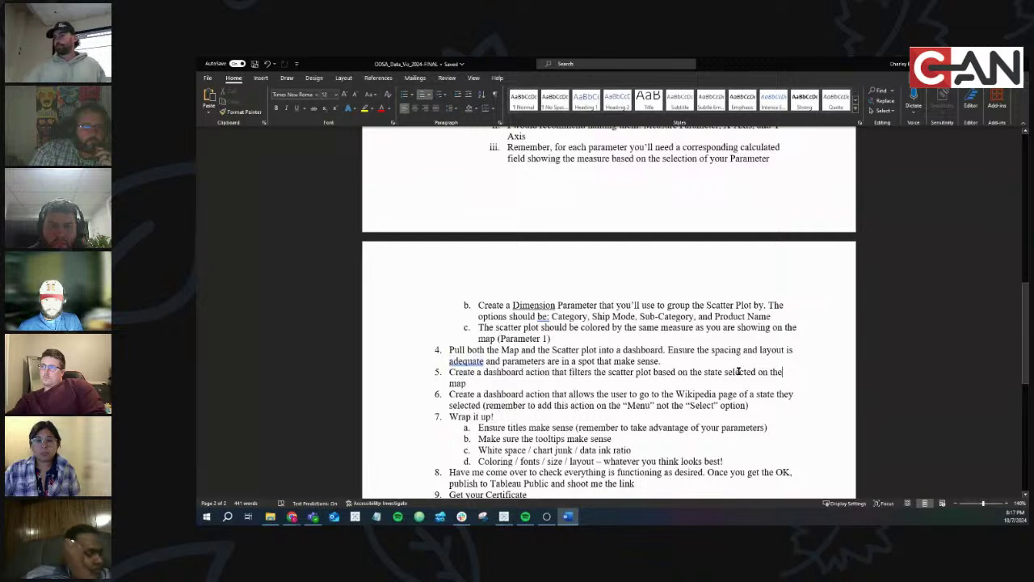
left_click_drag(450, 350, 635, 373)
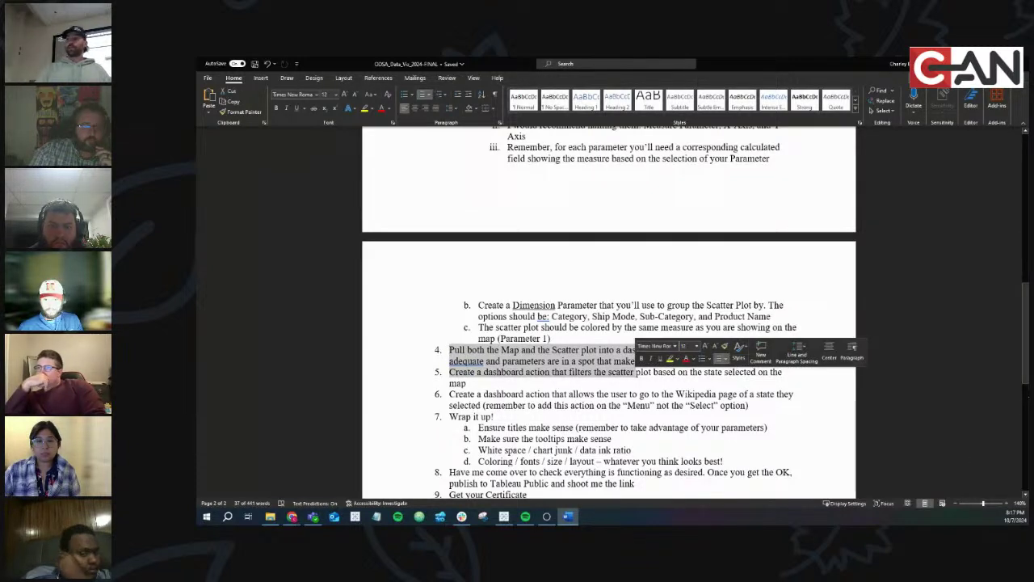
left_click(709, 358)
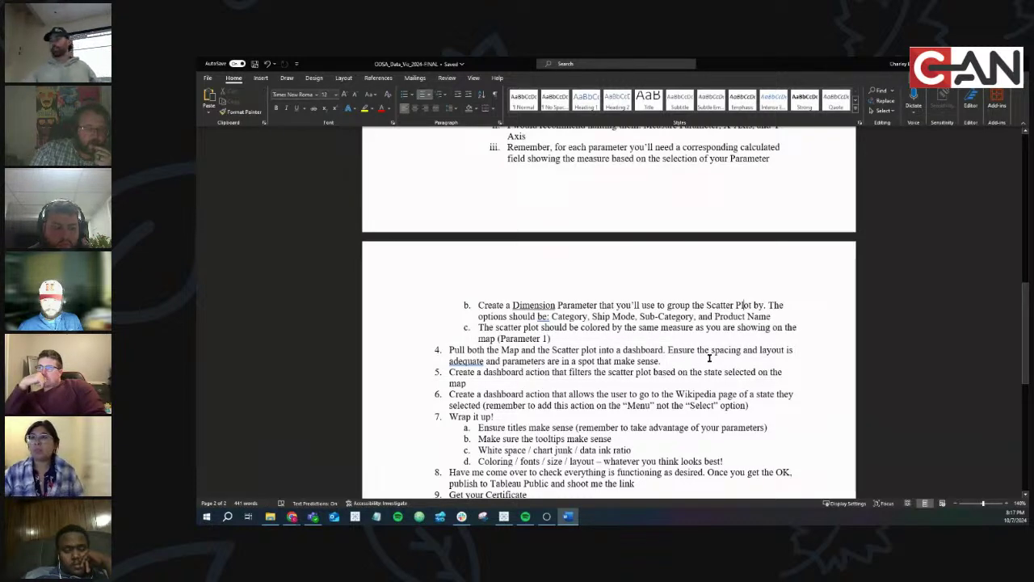
mouse_move(483, 373)
left_mouse_down()
mouse_move(607, 373)
mouse_move(467, 383)
left_mouse_up()
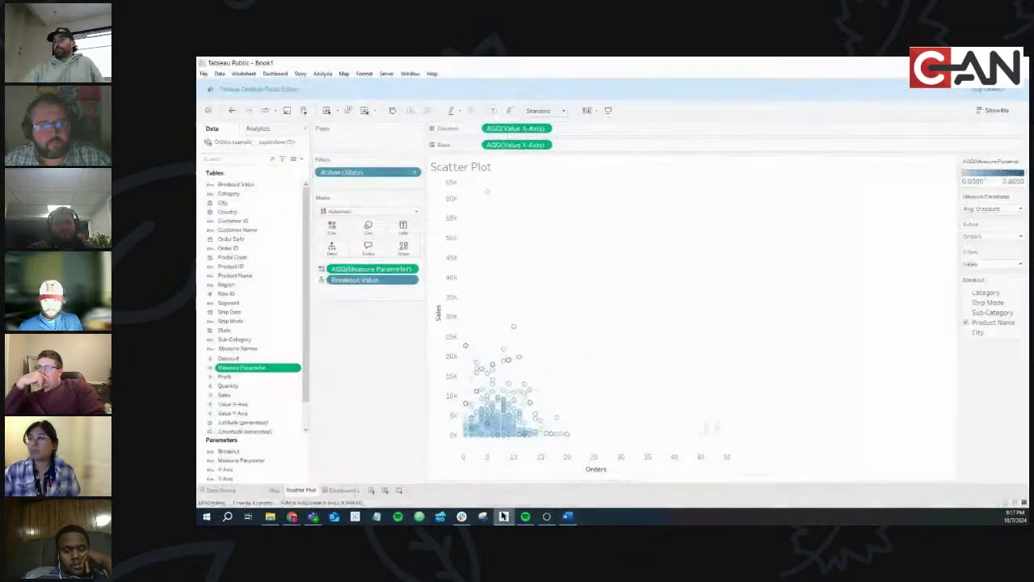
In Tableau's Dashboard 1, select Nebraska on the map and open its Wikipedia page from the tooltip
left_click(503, 516)
left_click(343, 490)
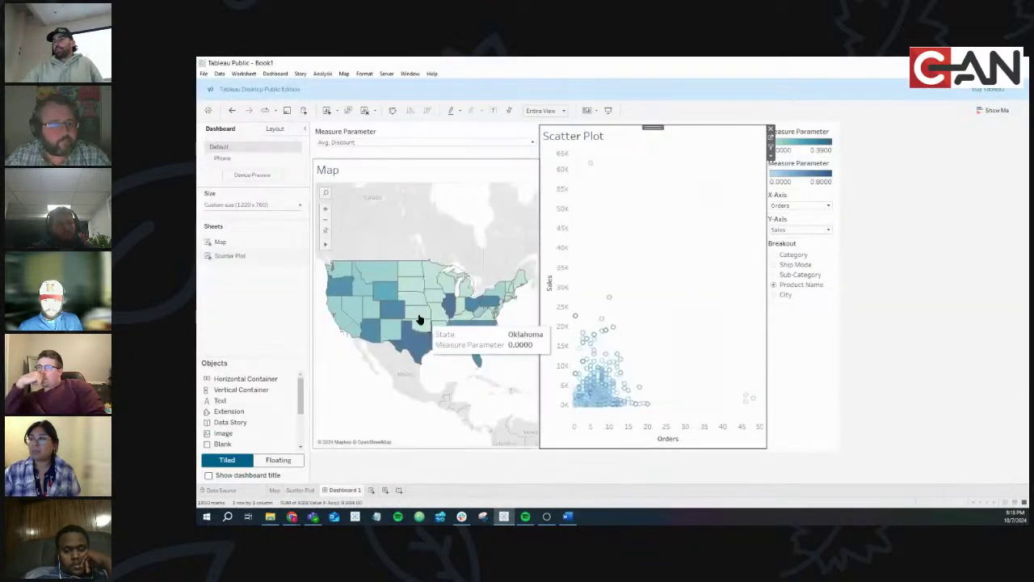
left_click(409, 298)
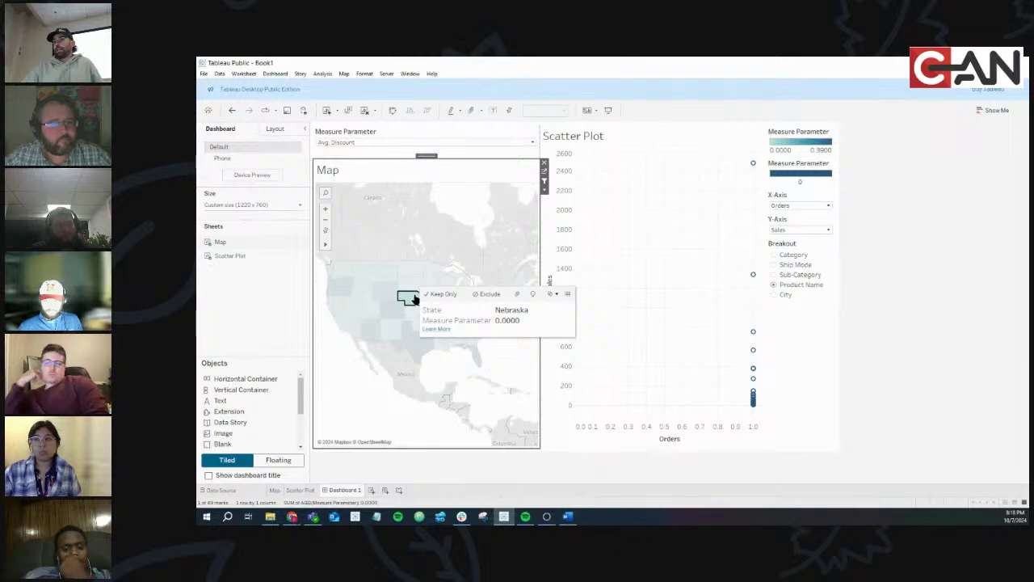
left_click(438, 330)
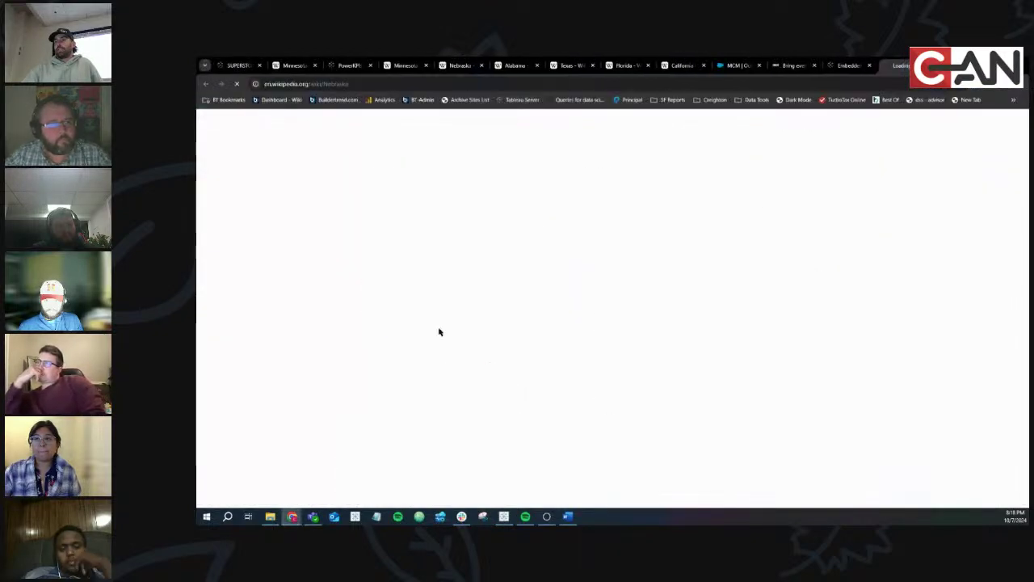
left_click(568, 515)
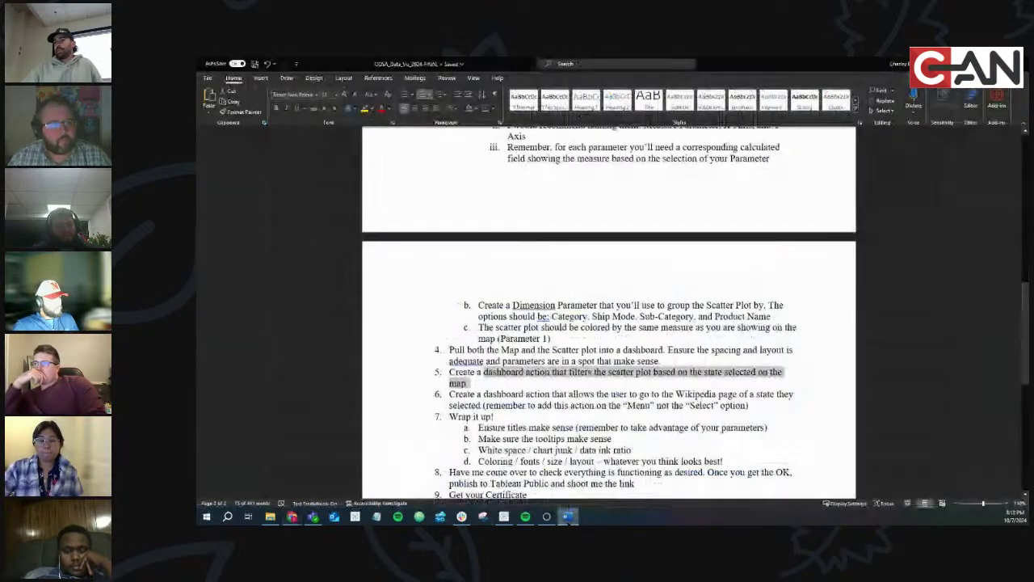
scroll(572, 366, "up", 2)
scroll(572, 366, "down", 1)
left_click(502, 348)
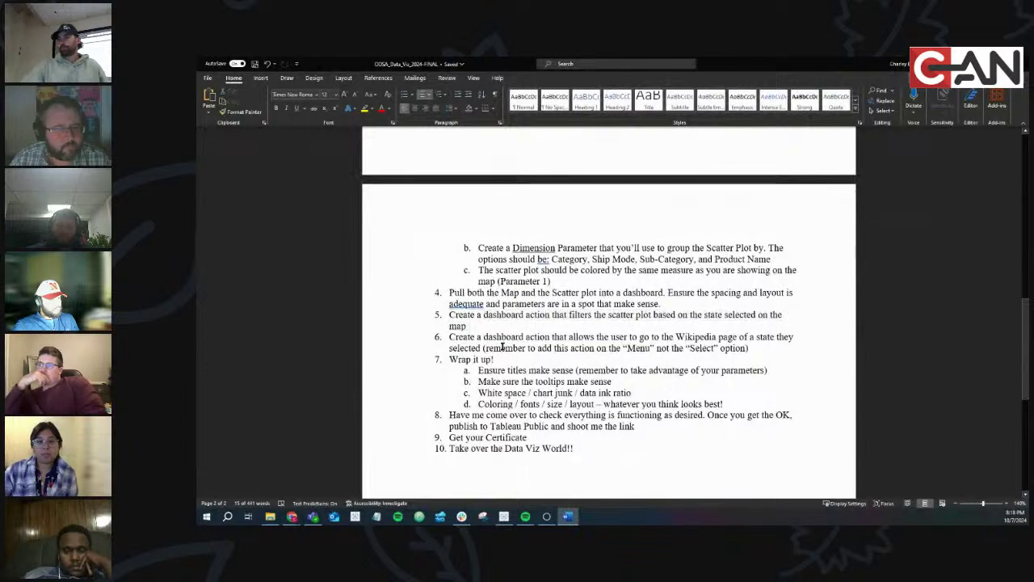
left_click_drag(451, 358, 755, 407)
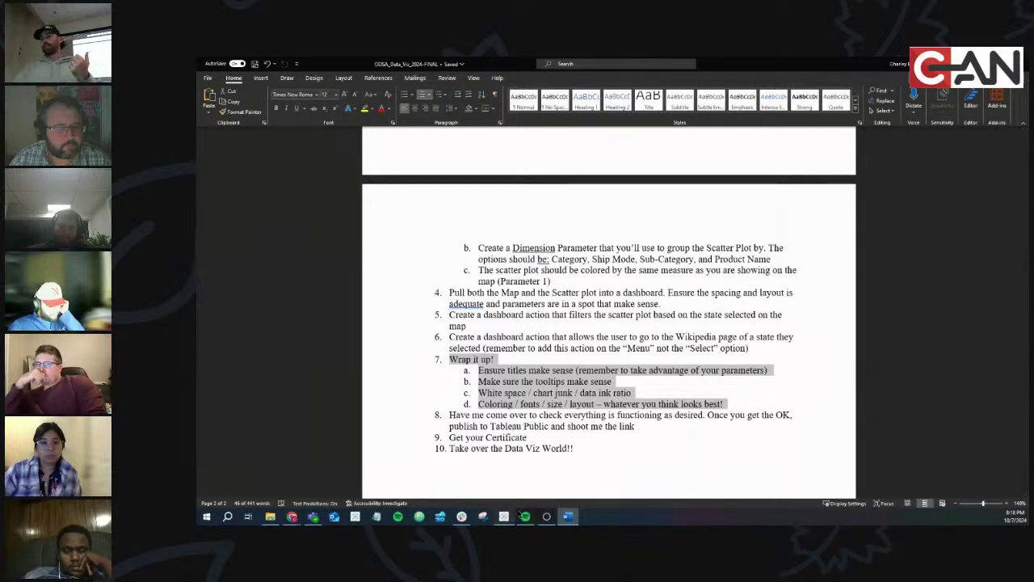
left_click(504, 516)
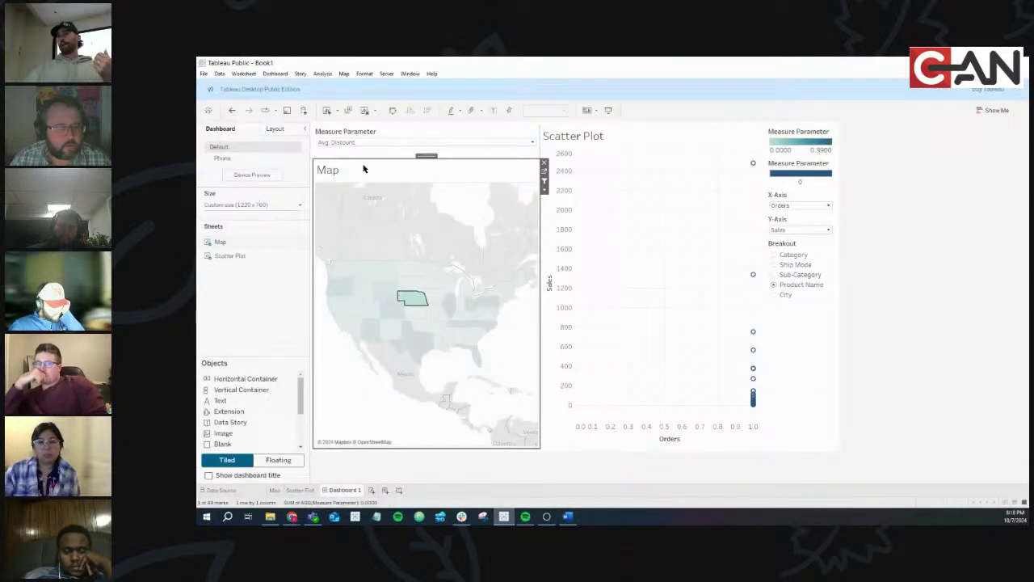
left_click(568, 516)
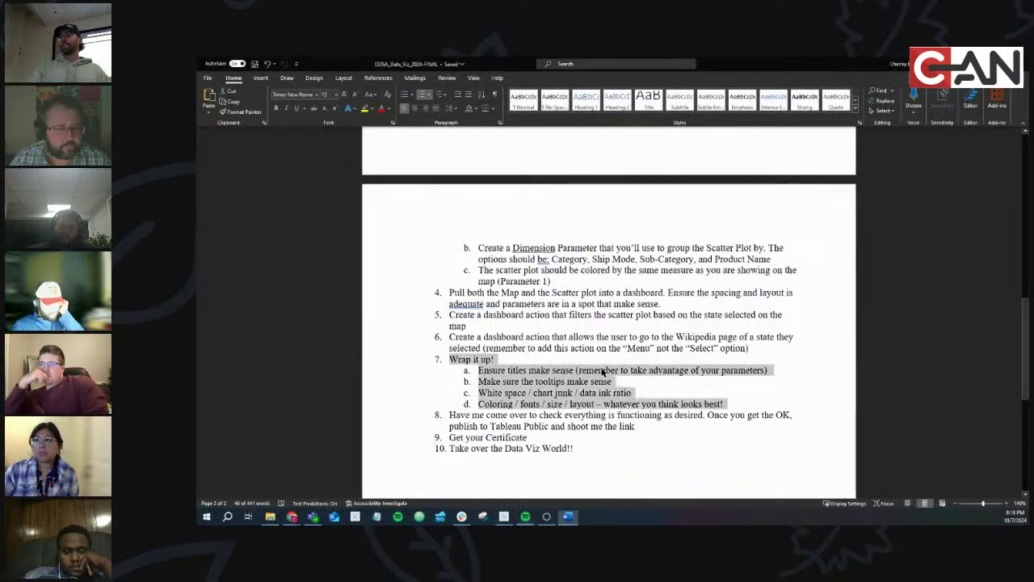
left_click_drag(572, 369, 612, 381)
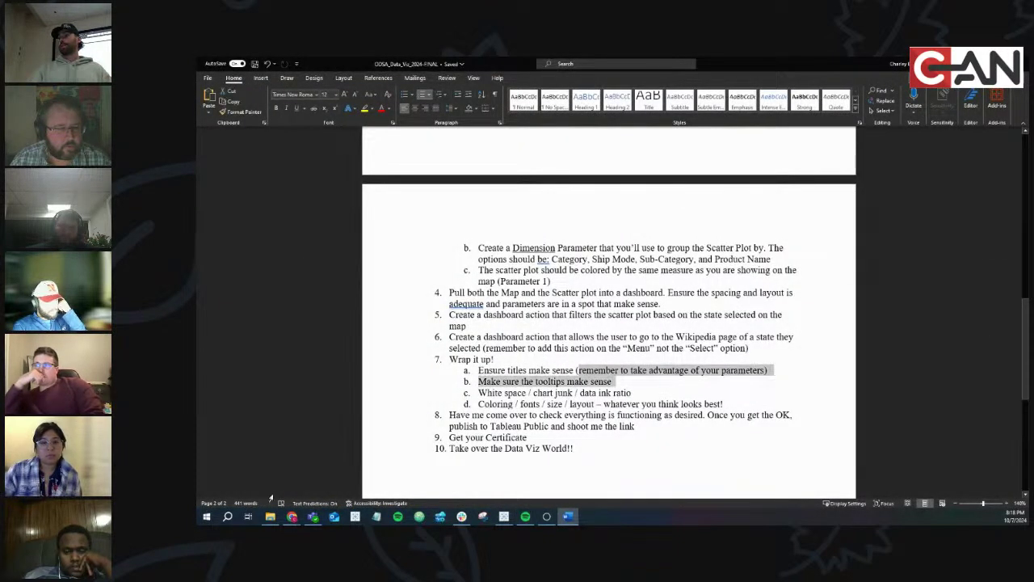
mouse_move(292, 517)
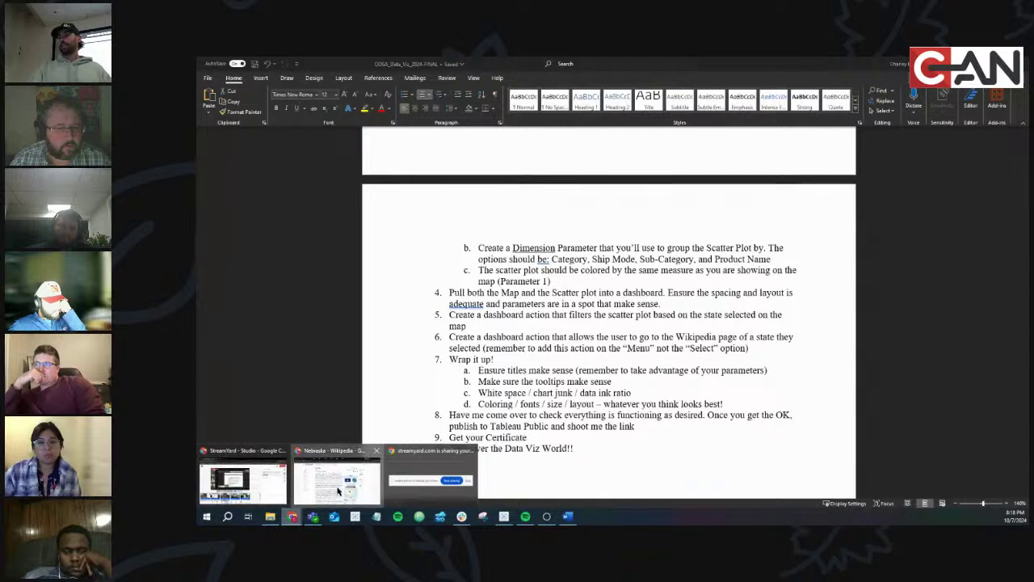
left_click(340, 491)
left_click(238, 65)
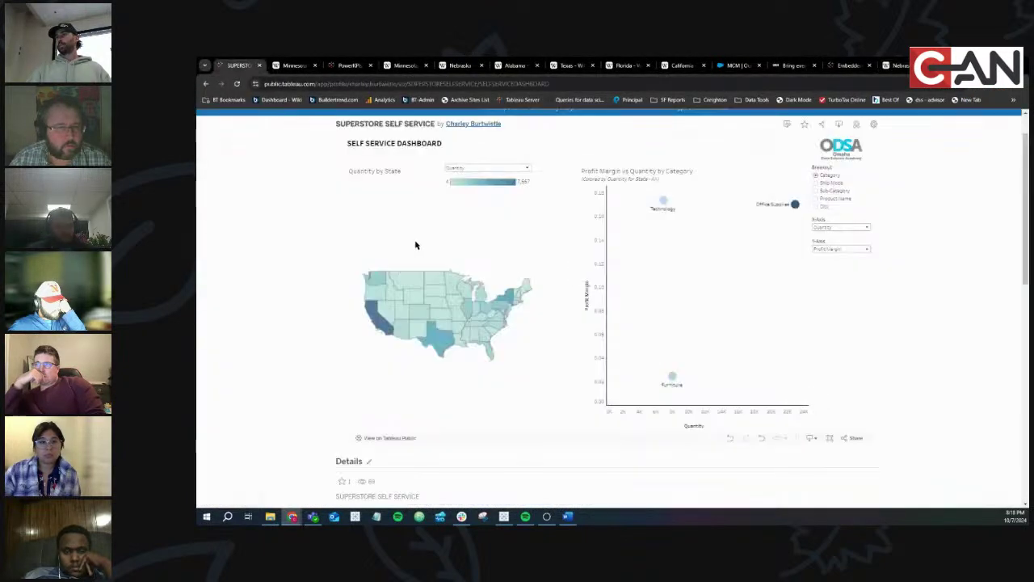
left_click(841, 227)
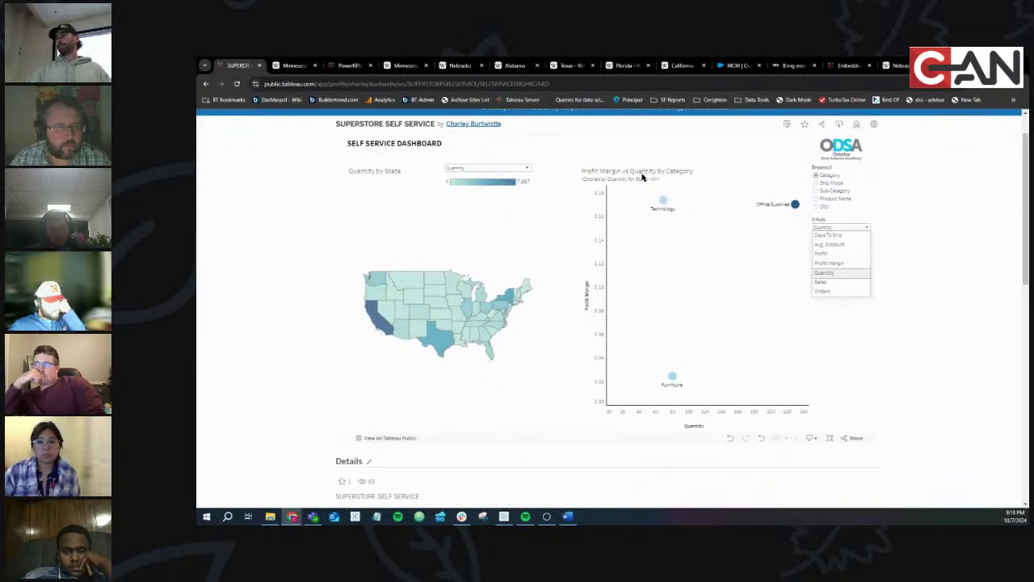
key("alt+Tab")
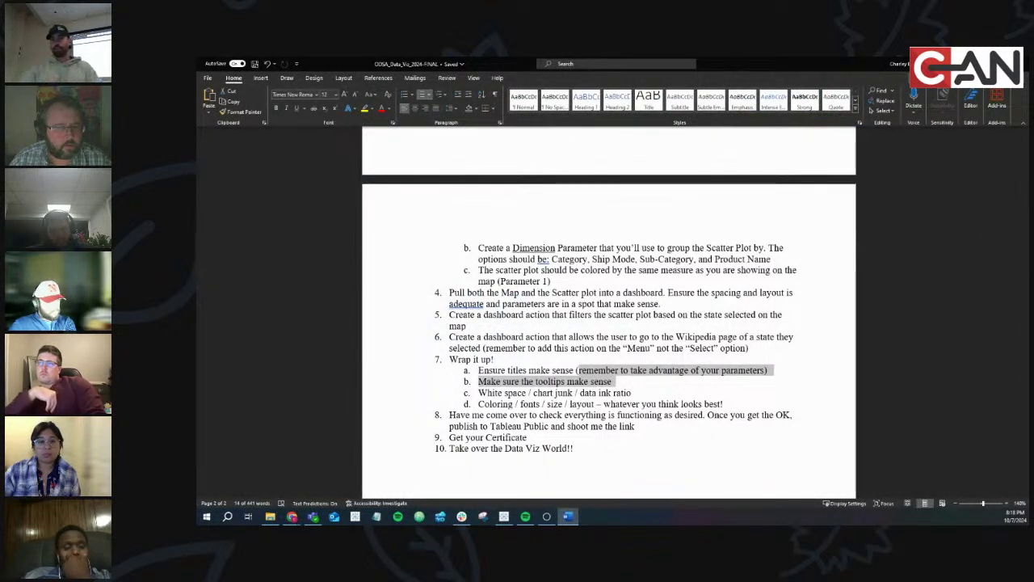
Read item c of the instructions on white space and chart junk
left_click_drag(478, 393, 574, 393)
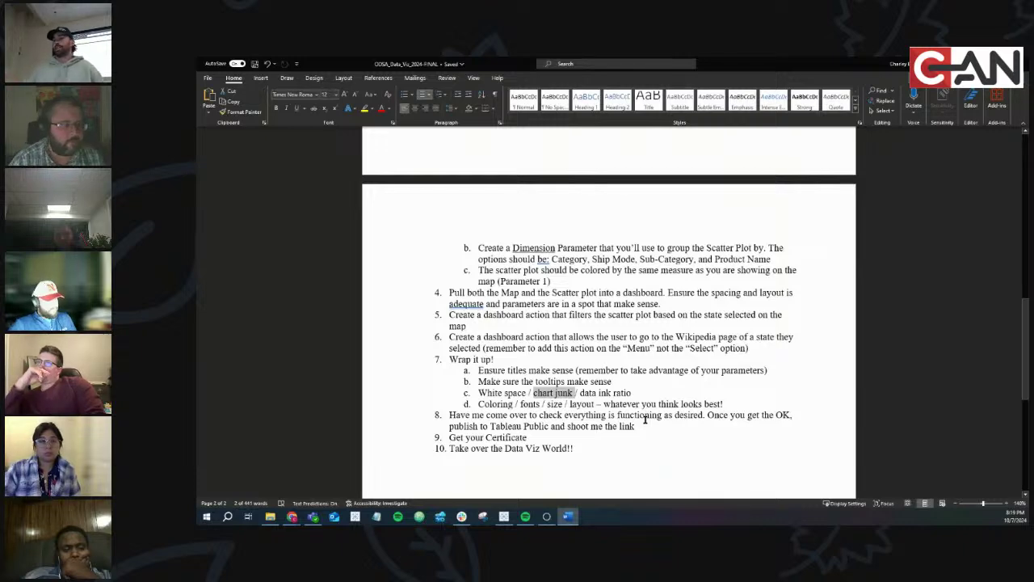
scroll(567, 379, "up", 5)
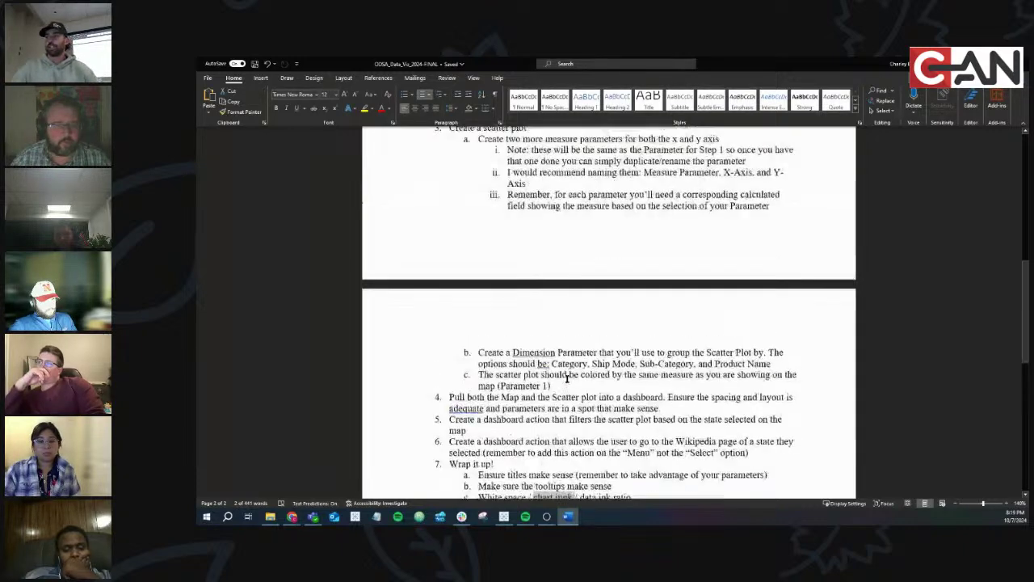
scroll(566, 378, "down", 10)
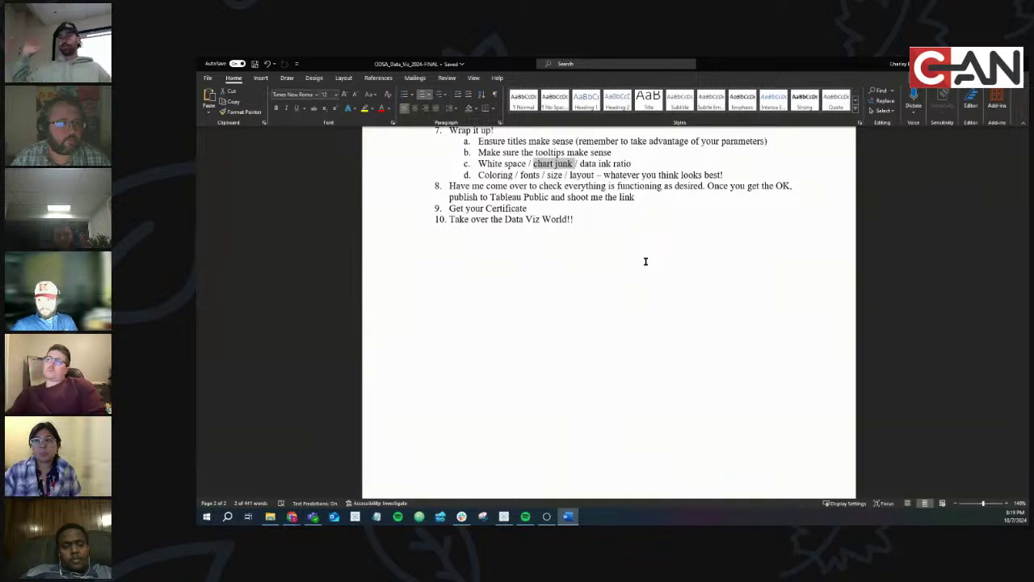
left_click(600, 224)
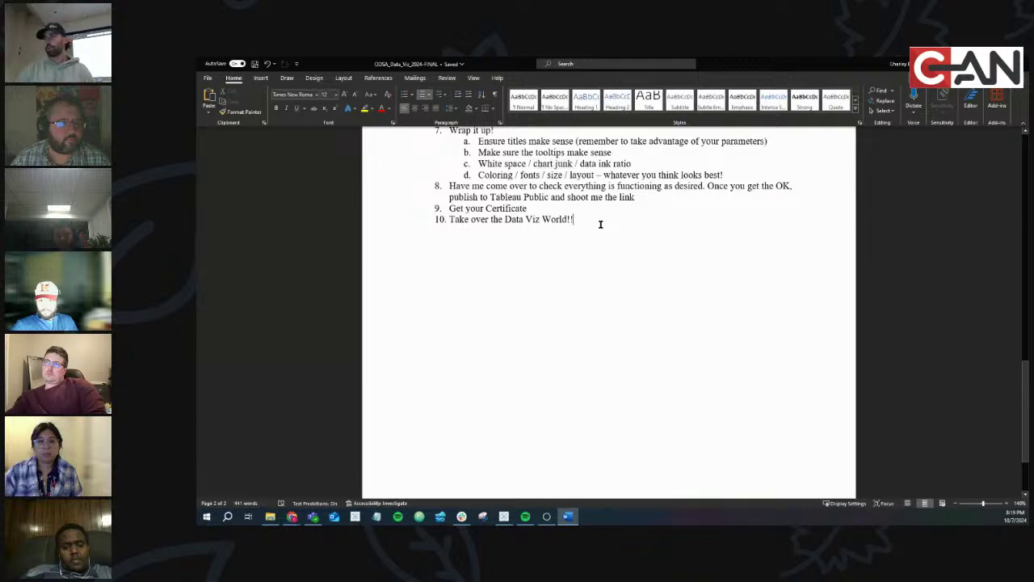
Scroll through the instructions, hide Word, and bring the Tableau dashboard forward
scroll(680, 269, "up", 5)
scroll(679, 270, "up", 10)
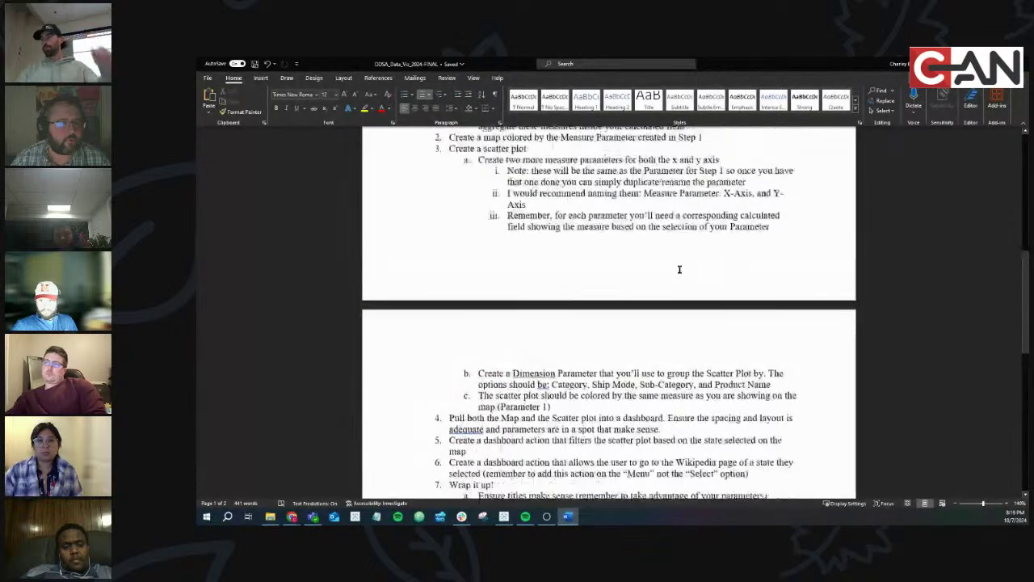
scroll(805, 210, "up", 4)
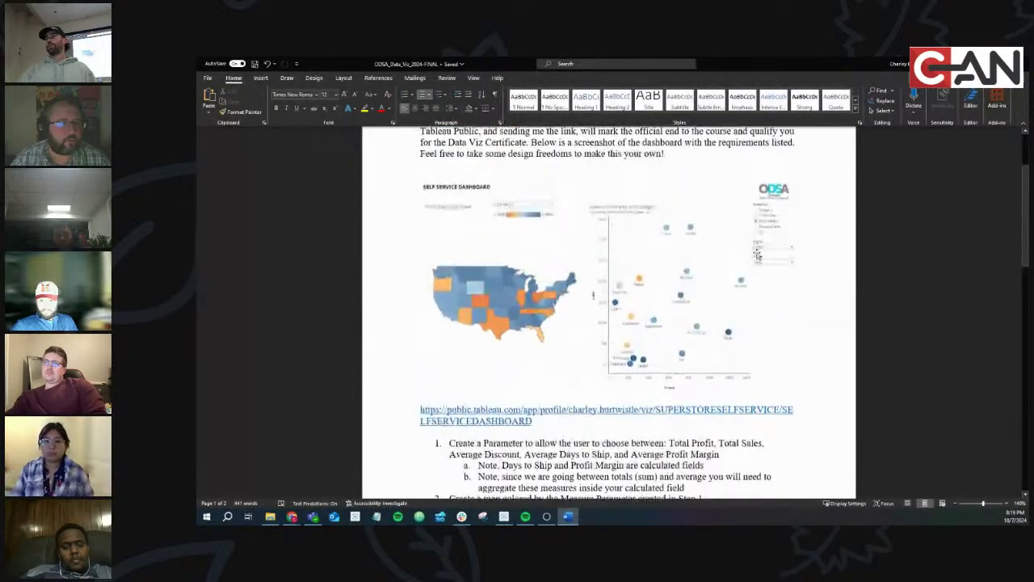
scroll(748, 265, "down", 1)
scroll(748, 265, "down", 8)
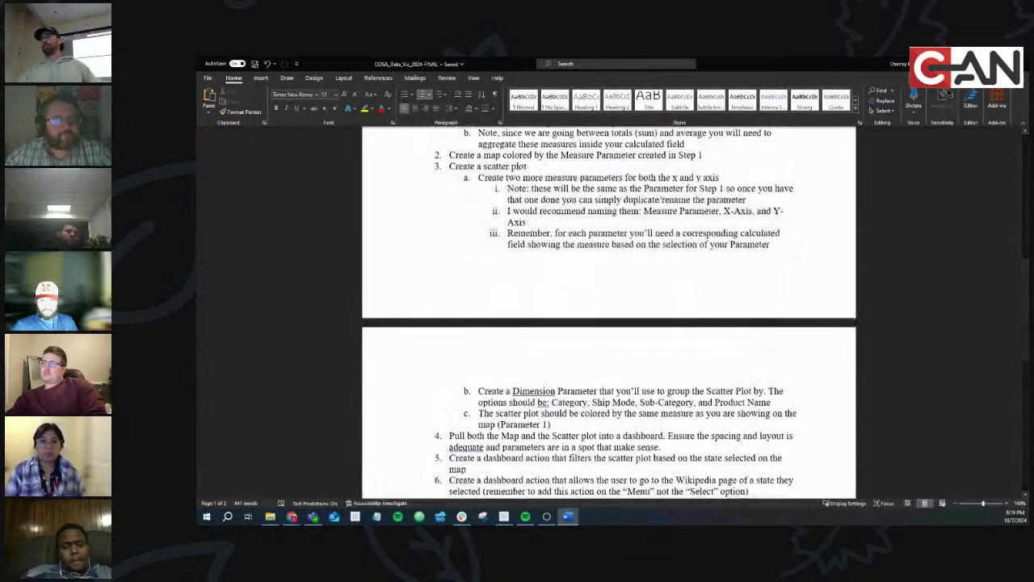
key("super+d")
left_click(503, 516)
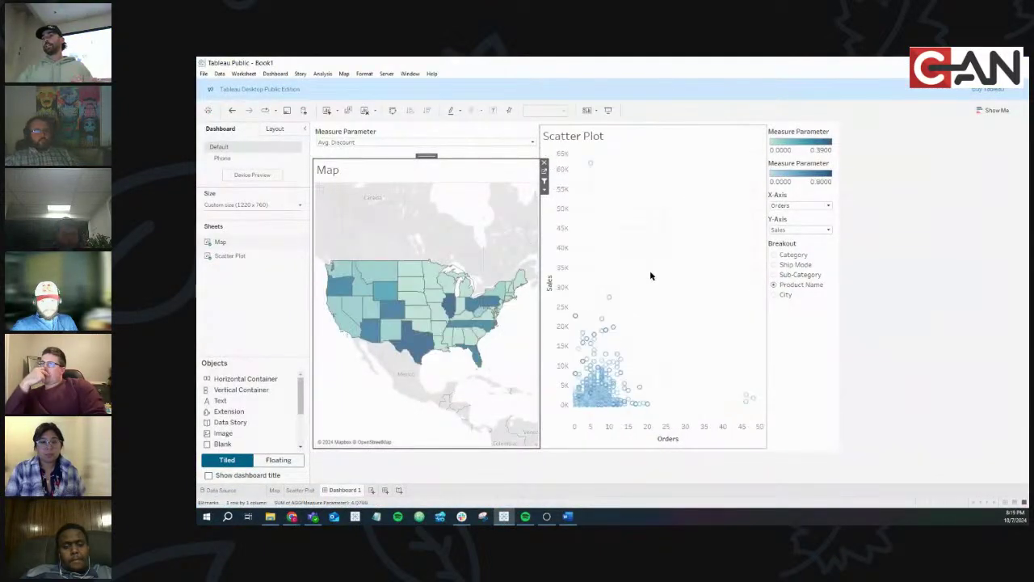
left_click(650, 276)
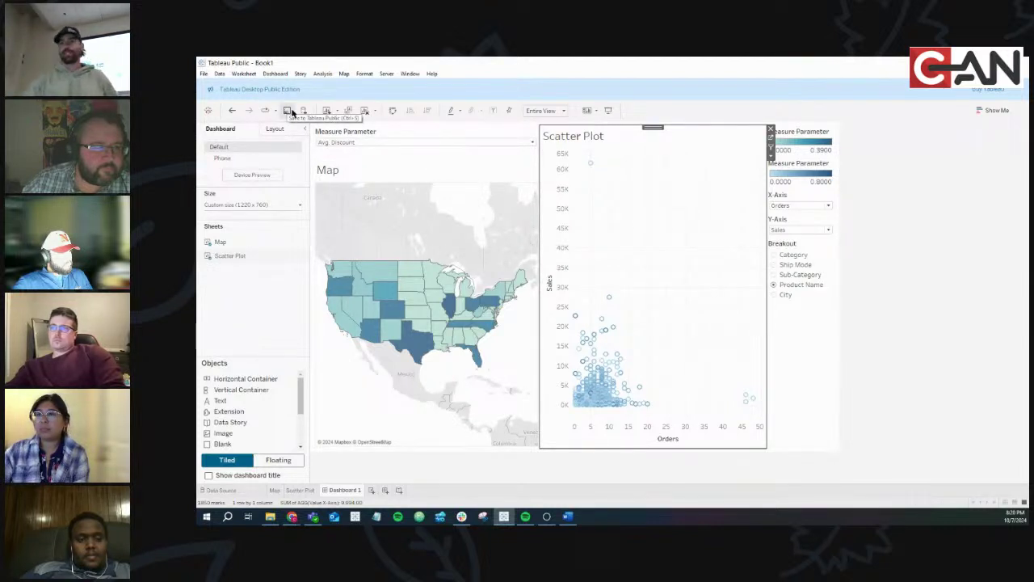
Sign in to Tableau Public with the account e-mail and password, remembering the login, and publish as 'ODSA Fall 2024'
left_click(286, 110)
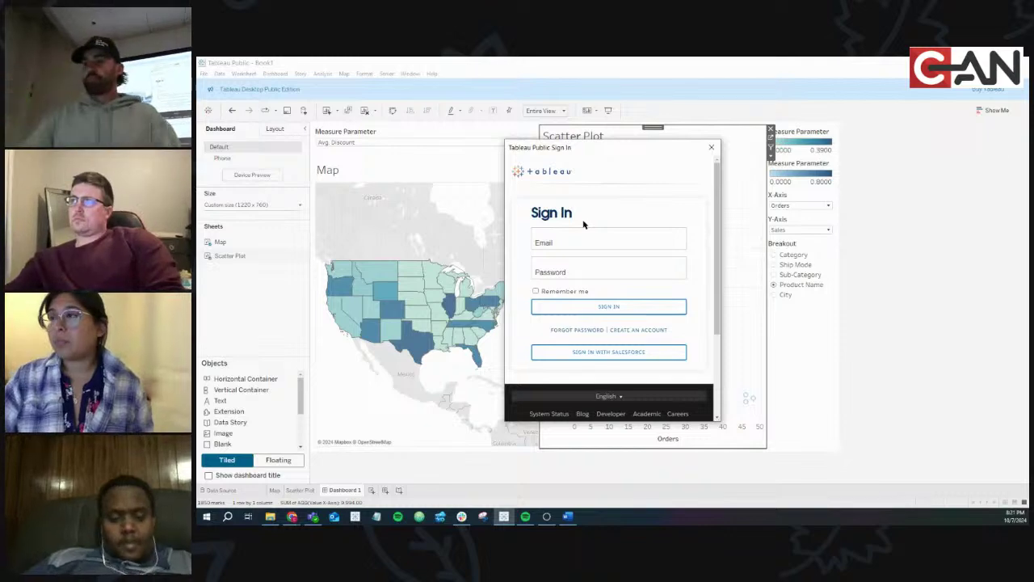
left_click(579, 245)
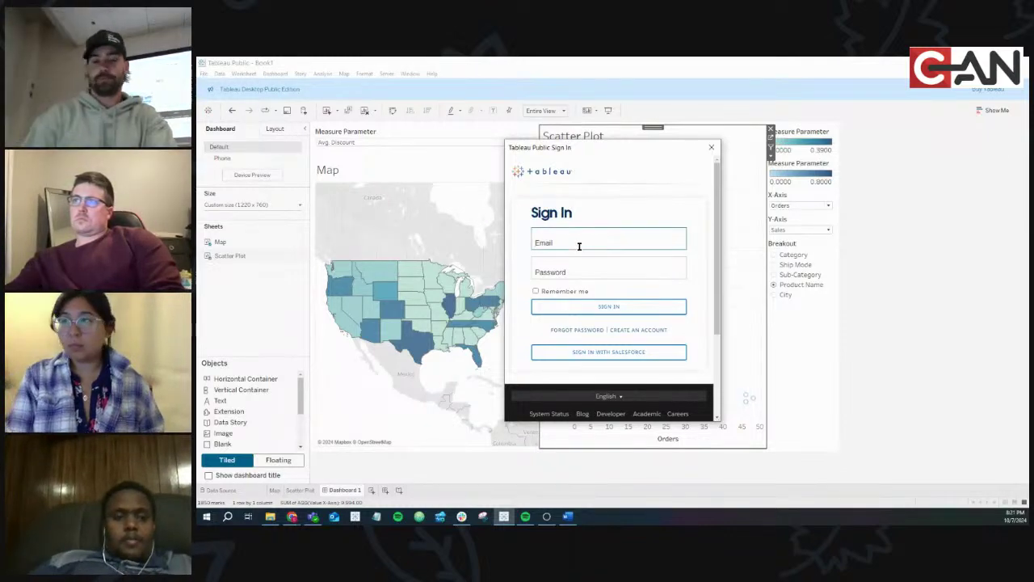
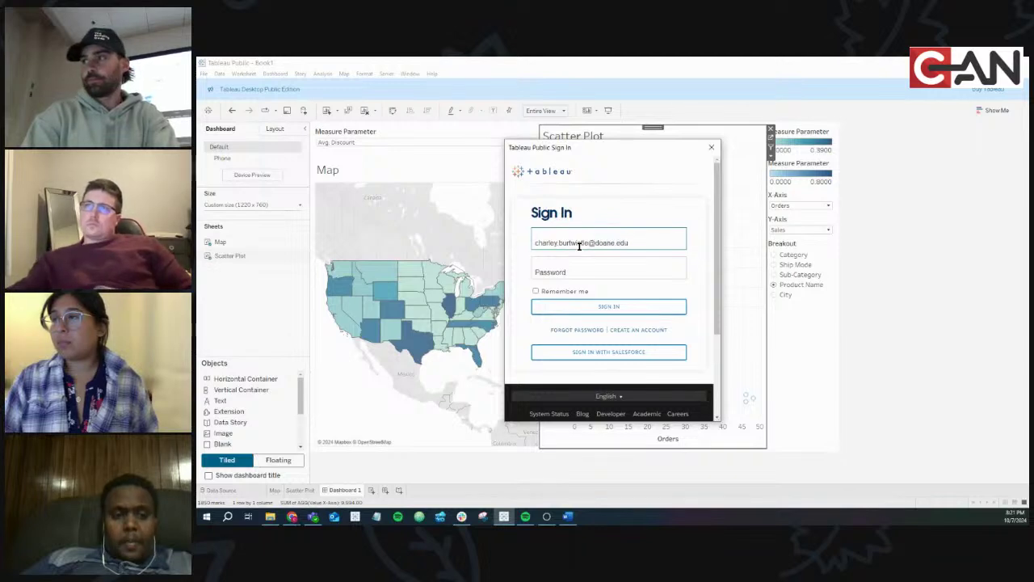
key("Tab")
type("**")
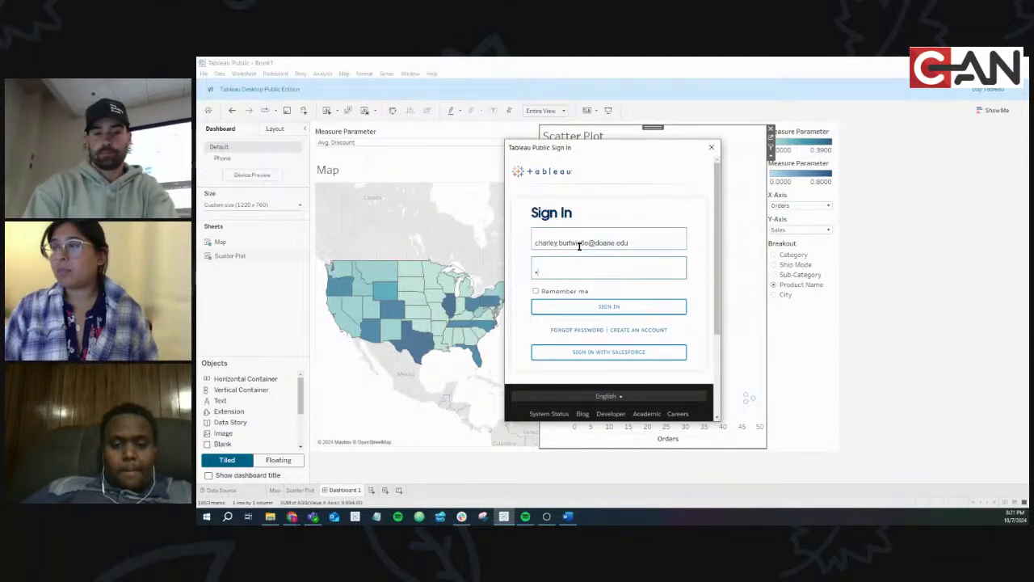
type("****")
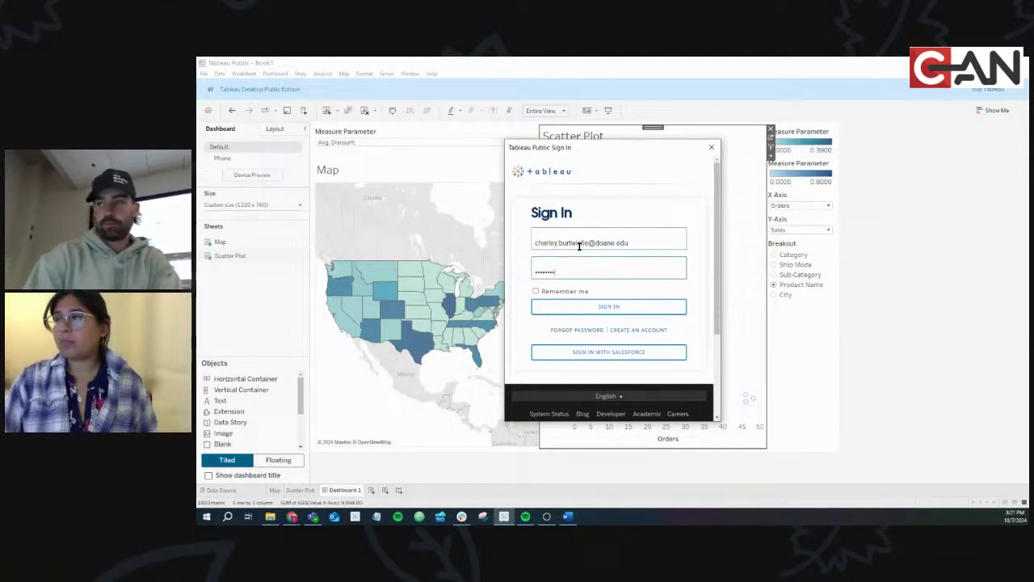
left_click(535, 290)
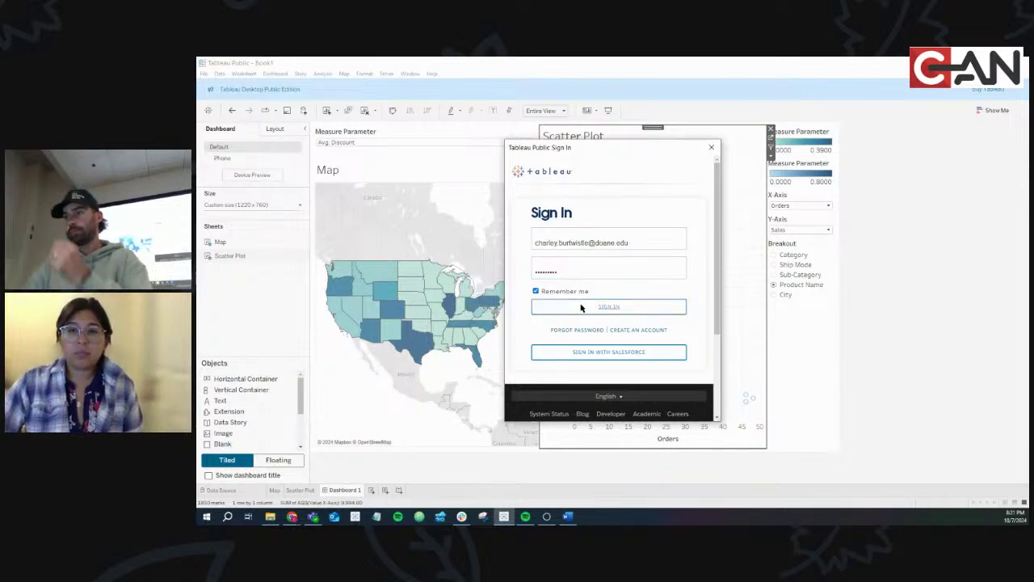
left_click(580, 307)
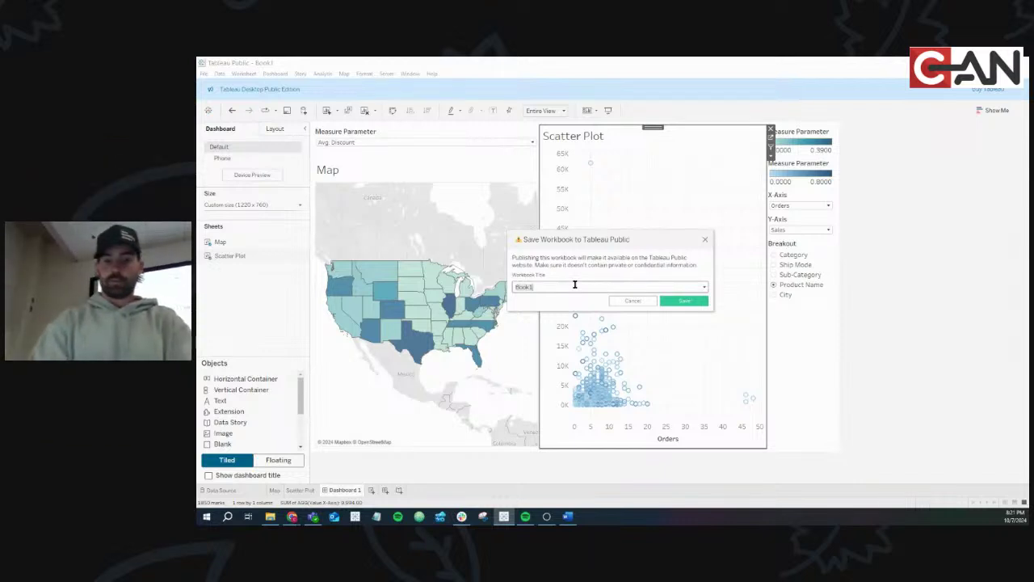
type("ODSA Fall")
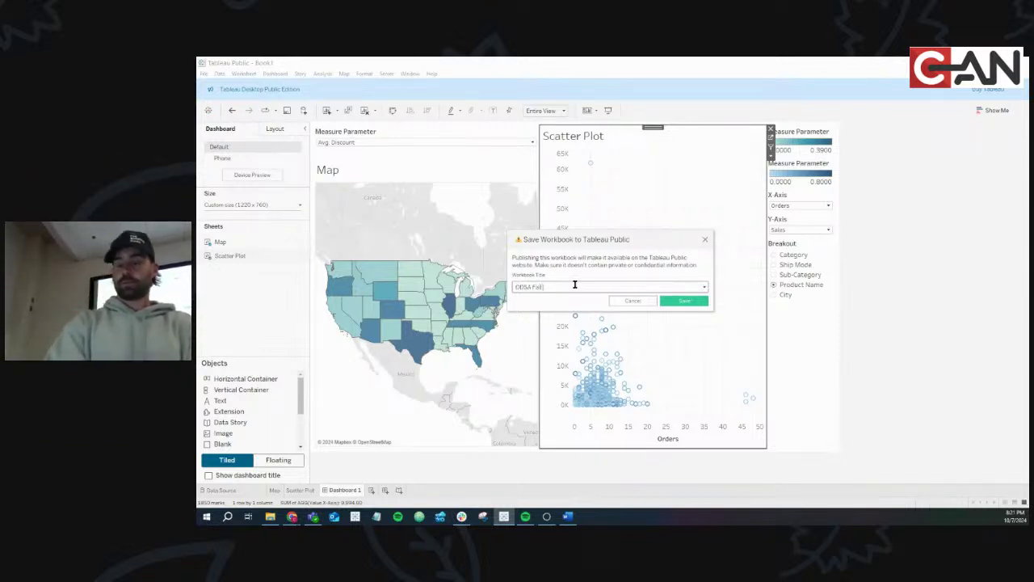
type(" 2024 - Night 7")
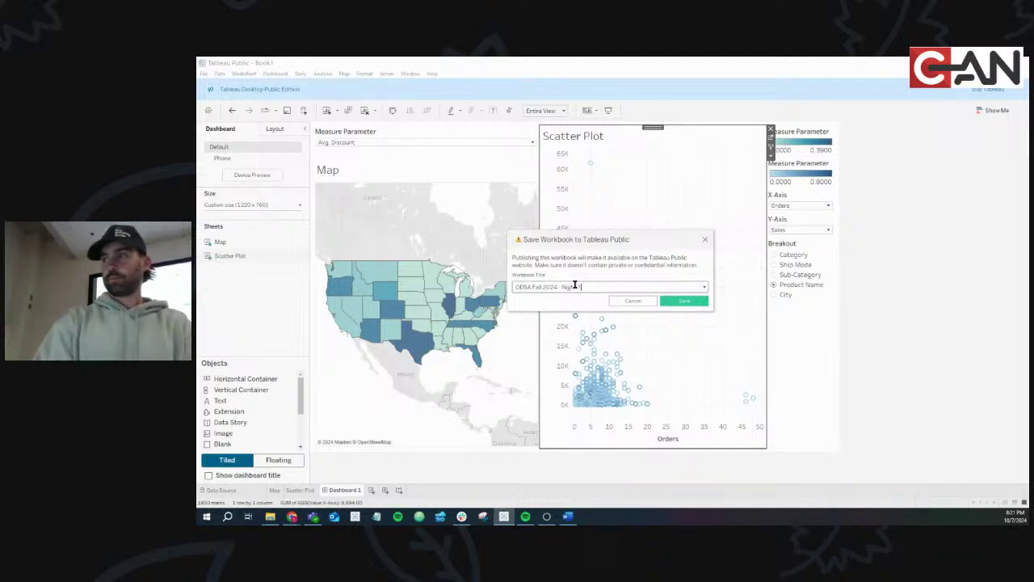
left_click(669, 301)
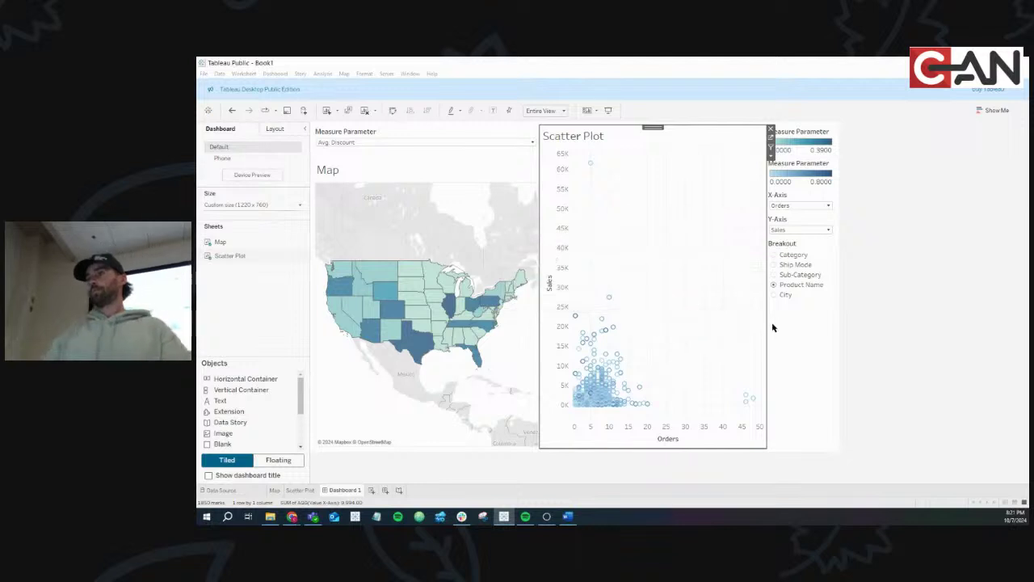